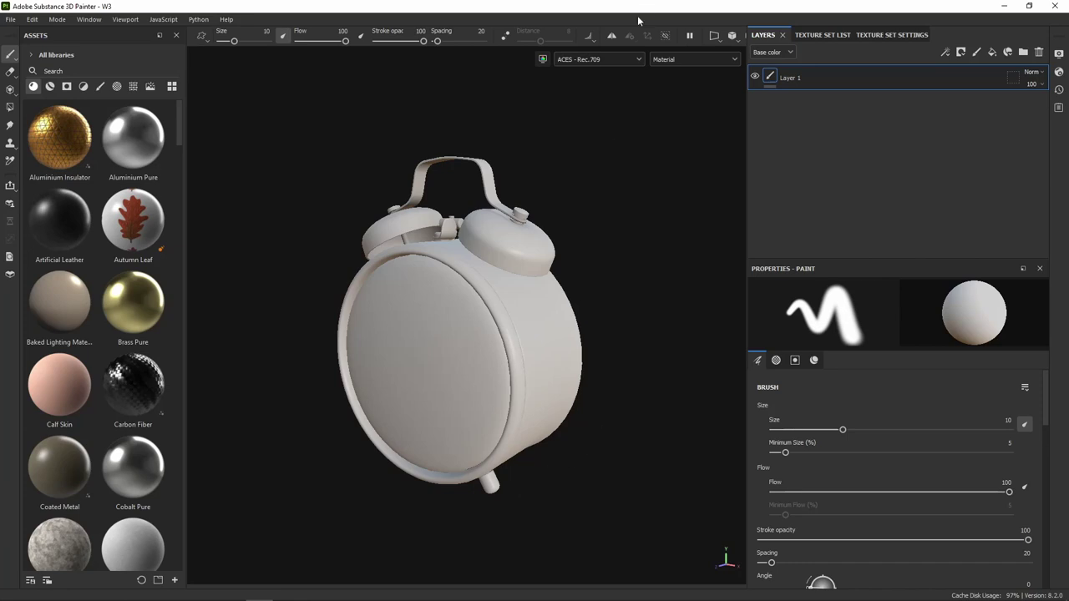
Browse the current texture set's settings
click(892, 34)
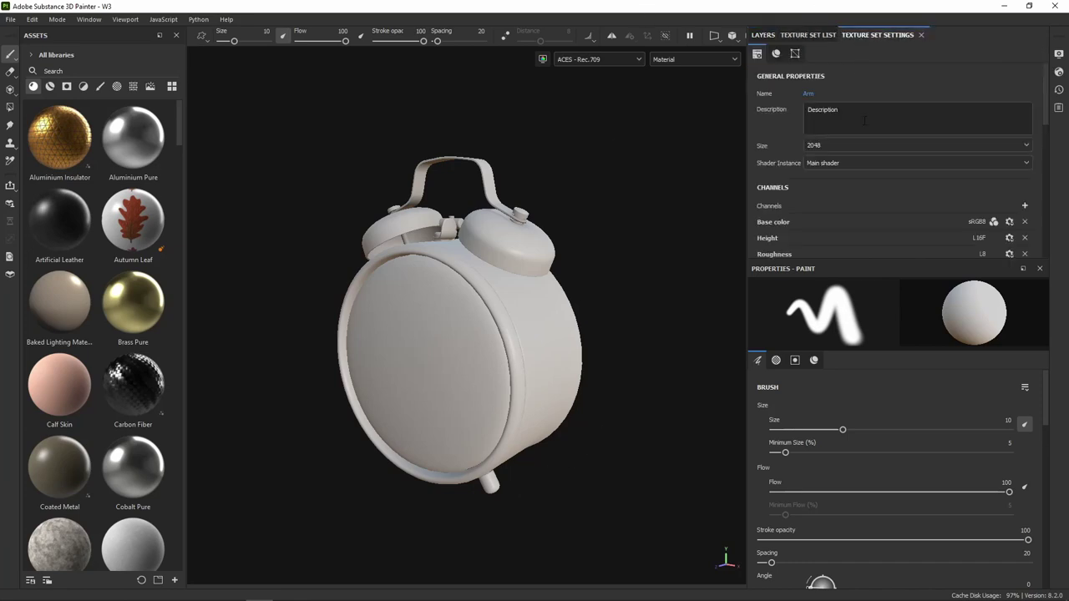
scroll(885, 176, down, 5)
scroll(857, 133, down, 5)
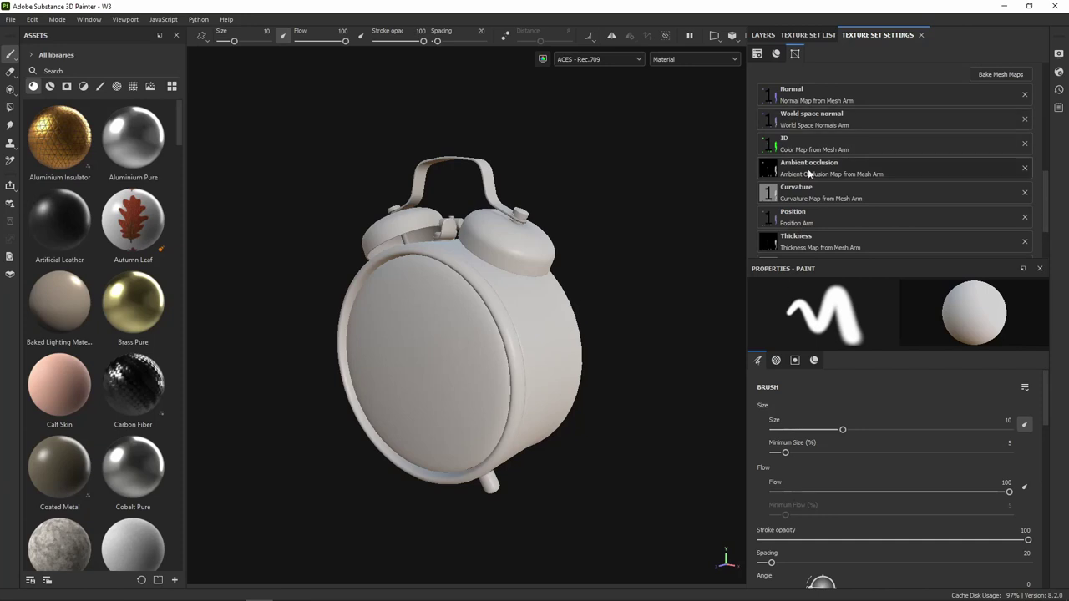
scroll(809, 173, up, 10)
Make Body the active texture set from the Texture Set List
click(823, 34)
click(765, 35)
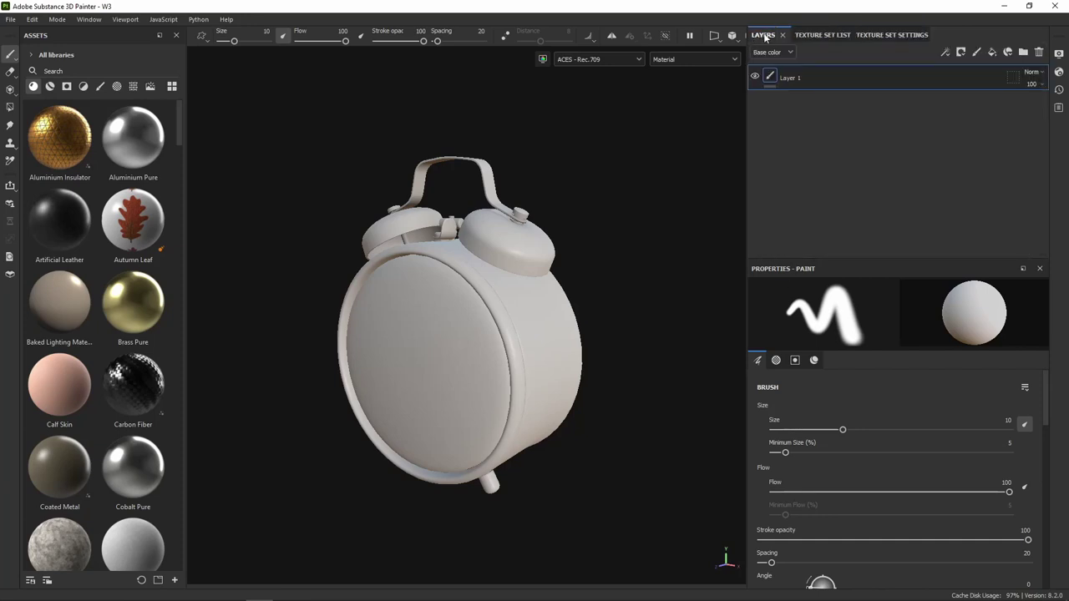
click(823, 34)
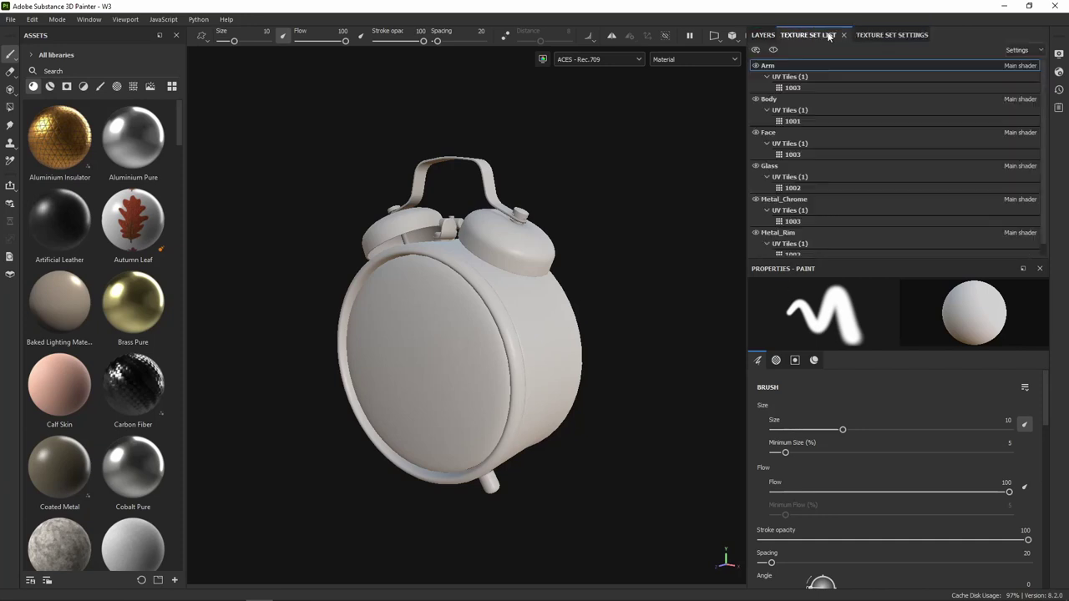
click(782, 101)
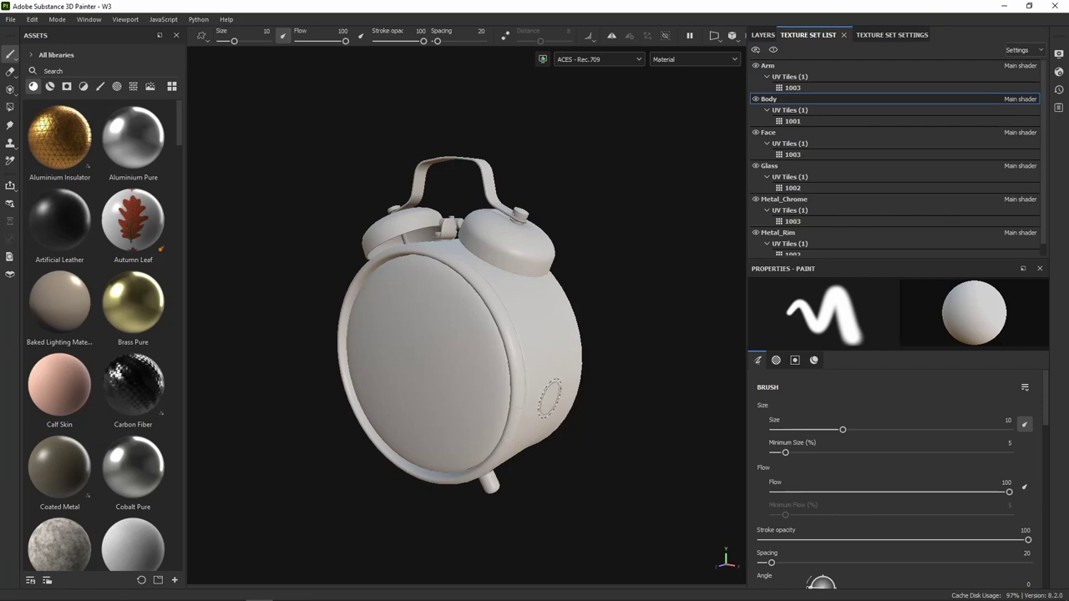
alt+drag(563, 362, 559, 348)
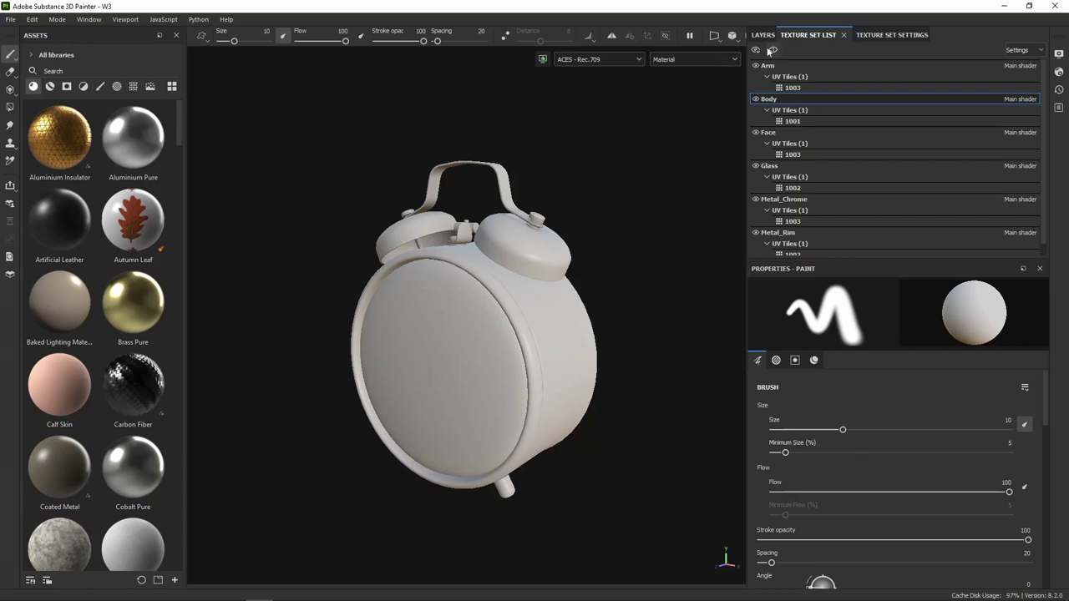
Return to Layer 1's layer stack and scroll the Properties panel to Material
click(763, 34)
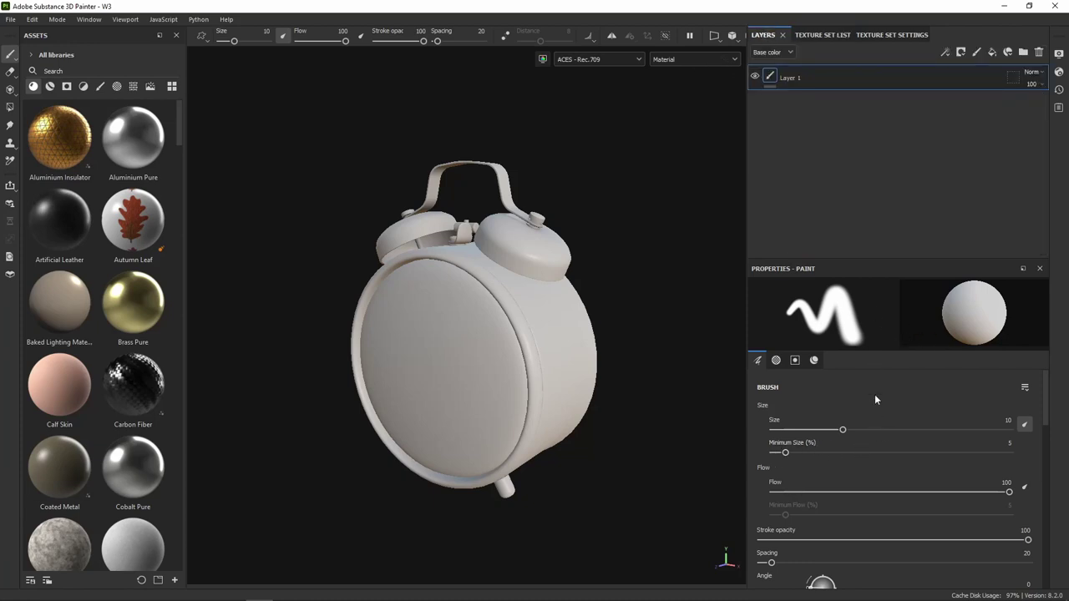
scroll(839, 400, down, 5)
scroll(846, 393, down, 5)
scroll(843, 386, down, 5)
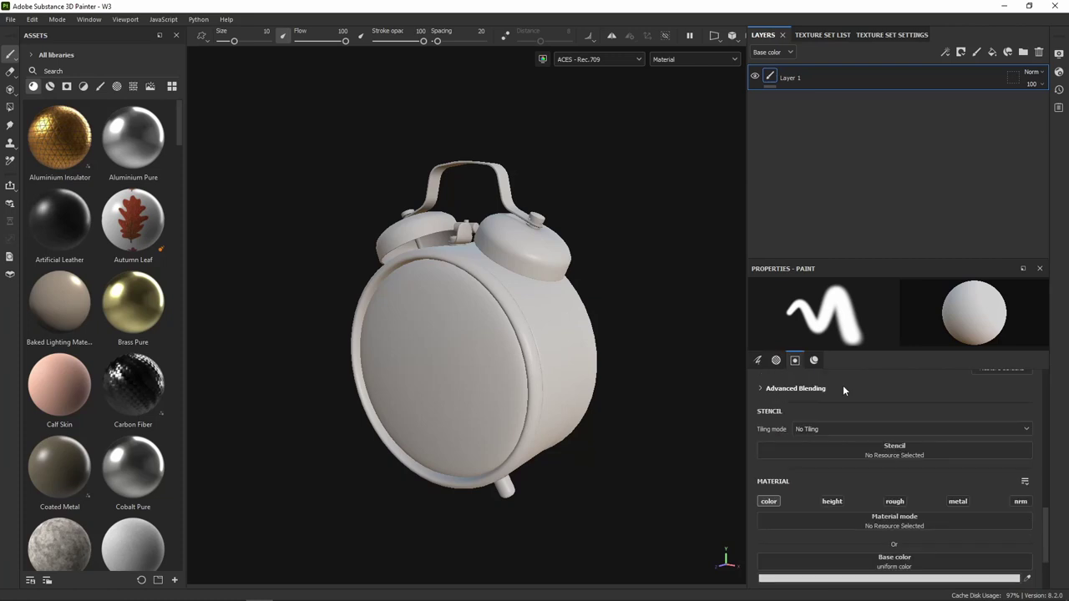
scroll(814, 391, down, 3)
scroll(786, 404, up, 1)
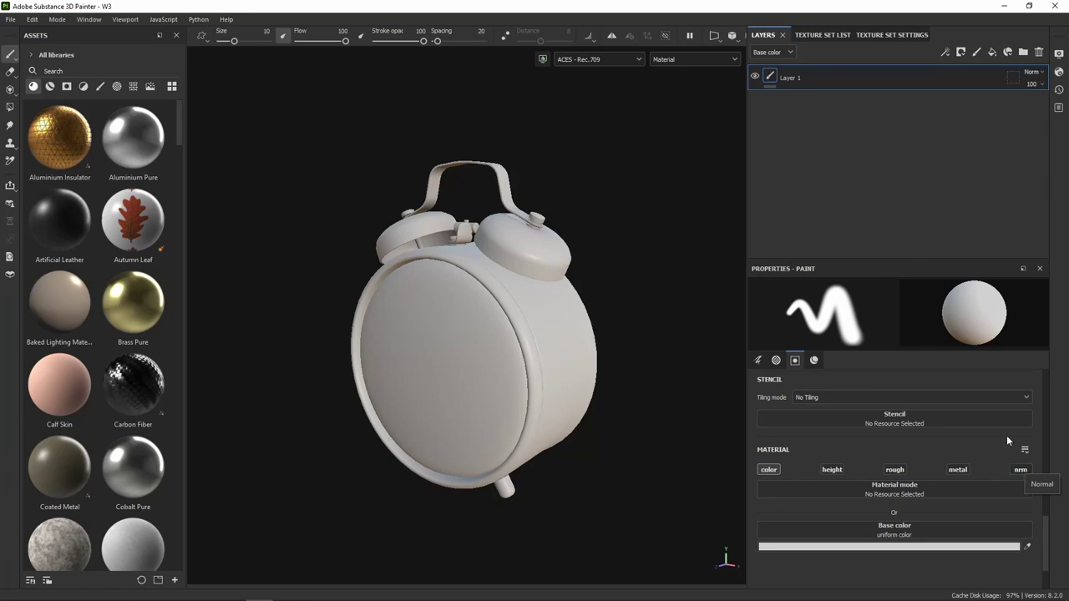
Orbit and pan the clock to a three-quarter view of its face, right side and bells
mouse_move(674, 348)
alt+mouse_down()
mouse_move(565, 348)
mouse_move(649, 341)
alt+mouse_up()
mouse_move(630, 363)
alt+middle_down()
mouse_move(606, 349)
mouse_move(611, 375)
mouse_move(649, 396)
mouse_move(675, 389)
alt+middle_up()
scroll(611, 381, up, 3)
mouse_move(676, 388)
alt+mouse_down()
mouse_move(661, 382)
mouse_move(706, 374)
mouse_move(685, 376)
alt+mouse_up()
mouse_move(666, 377)
alt+middle_down()
mouse_move(647, 353)
mouse_move(637, 393)
alt+middle_up()
alt+drag(638, 391, 652, 338)
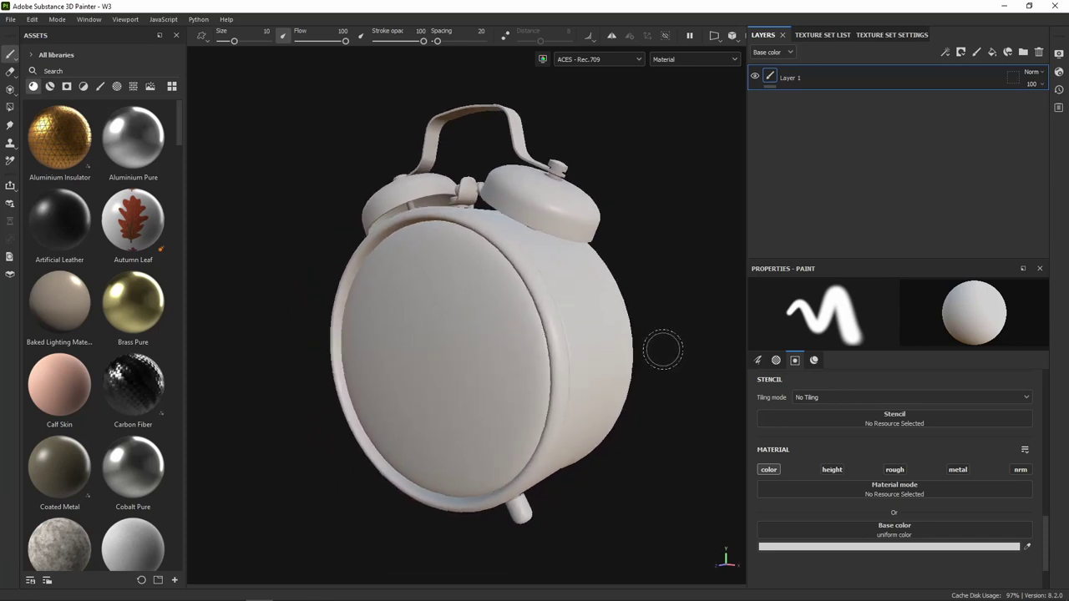
mouse_move(650, 338)
alt+middle_down()
mouse_move(635, 351)
mouse_move(649, 341)
alt+middle_up()
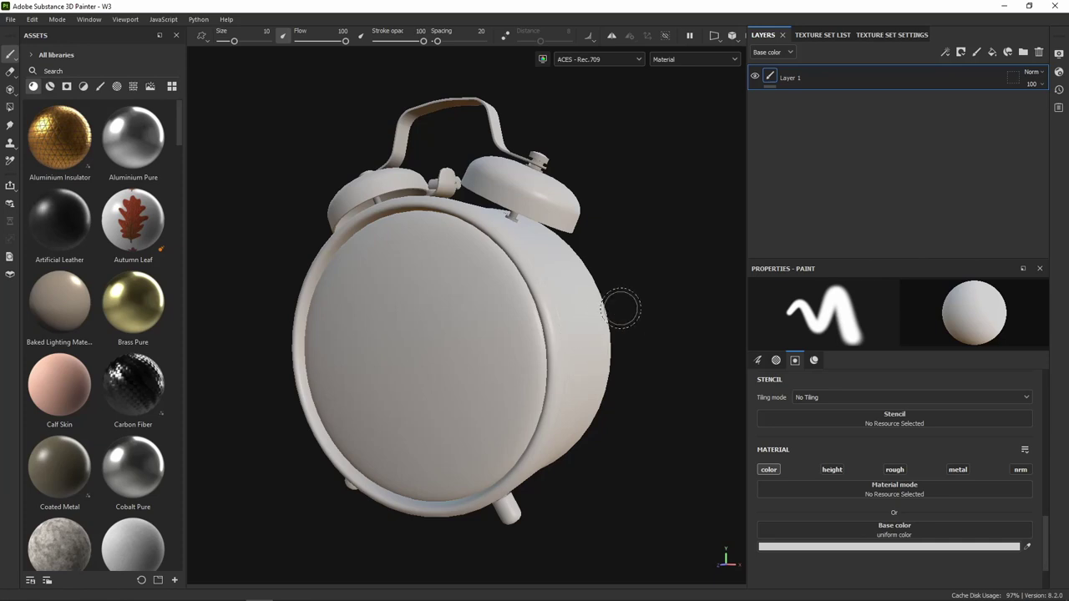
mouse_move(680, 289)
alt+mouse_down()
mouse_move(652, 284)
mouse_move(673, 282)
alt+mouse_up()
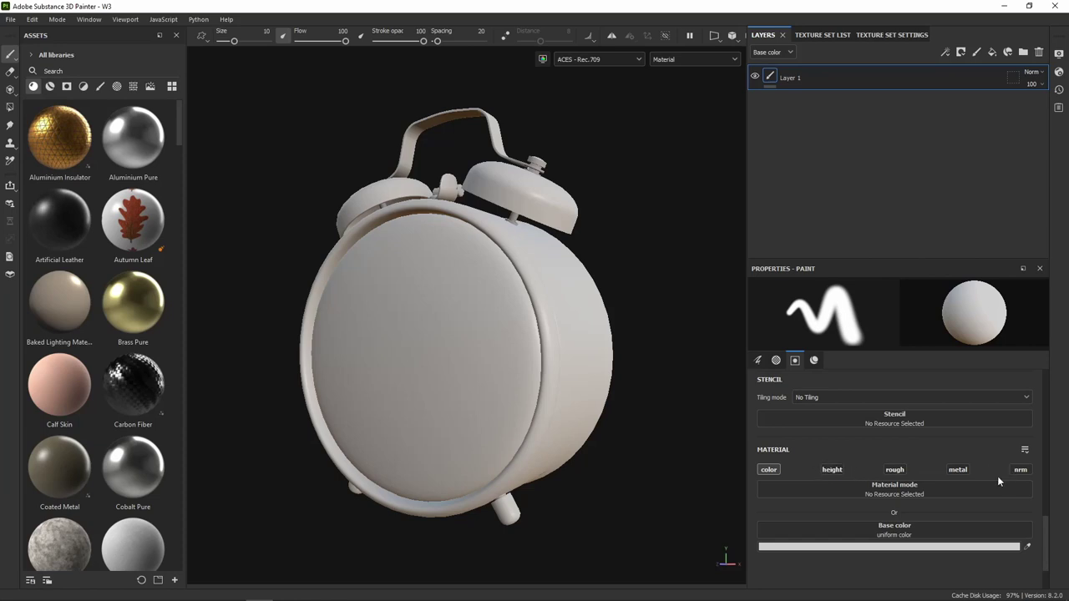
alt+middle_drag(604, 315, 633, 309)
mouse_move(633, 309)
alt+mouse_down()
mouse_move(647, 299)
mouse_move(660, 315)
mouse_move(694, 310)
mouse_move(674, 328)
mouse_move(706, 326)
alt+mouse_up()
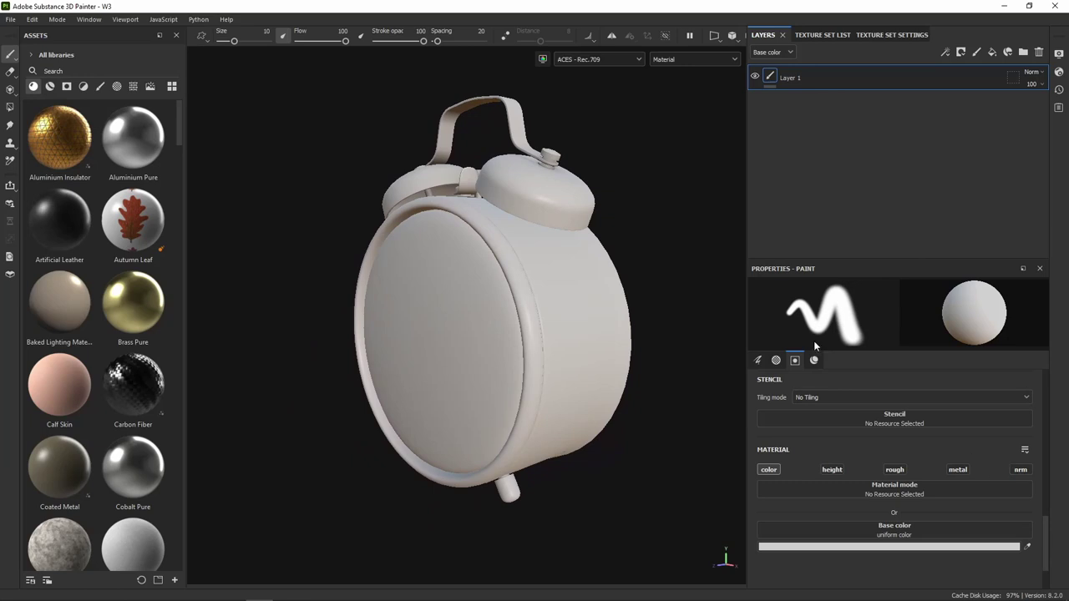
Scroll through the Body texture set's Mesh Maps list and back up to General Properties
scroll(867, 205, down, 5)
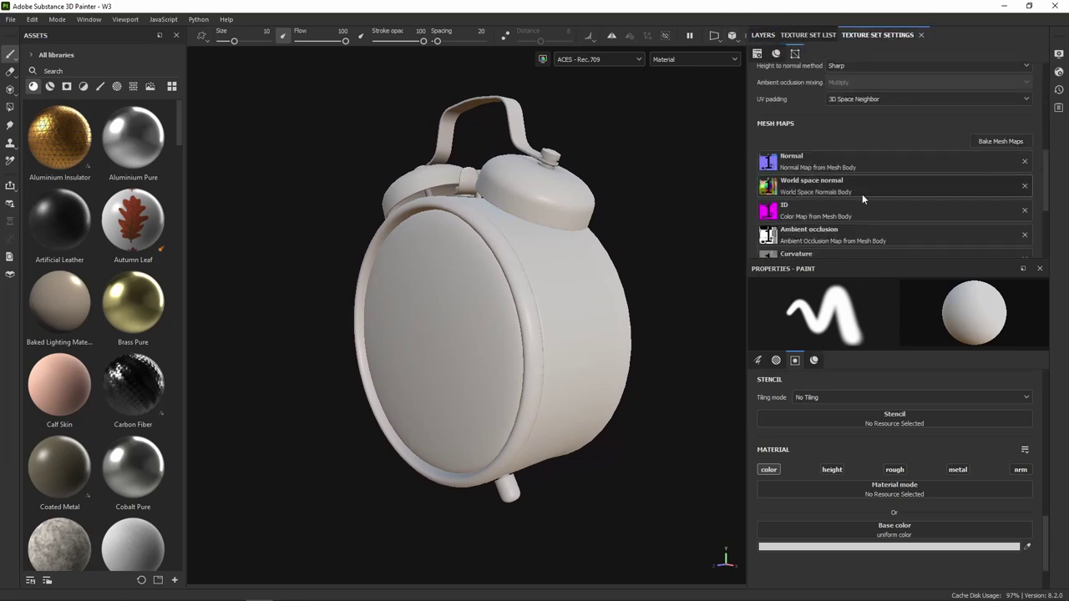
scroll(844, 184, down, 3)
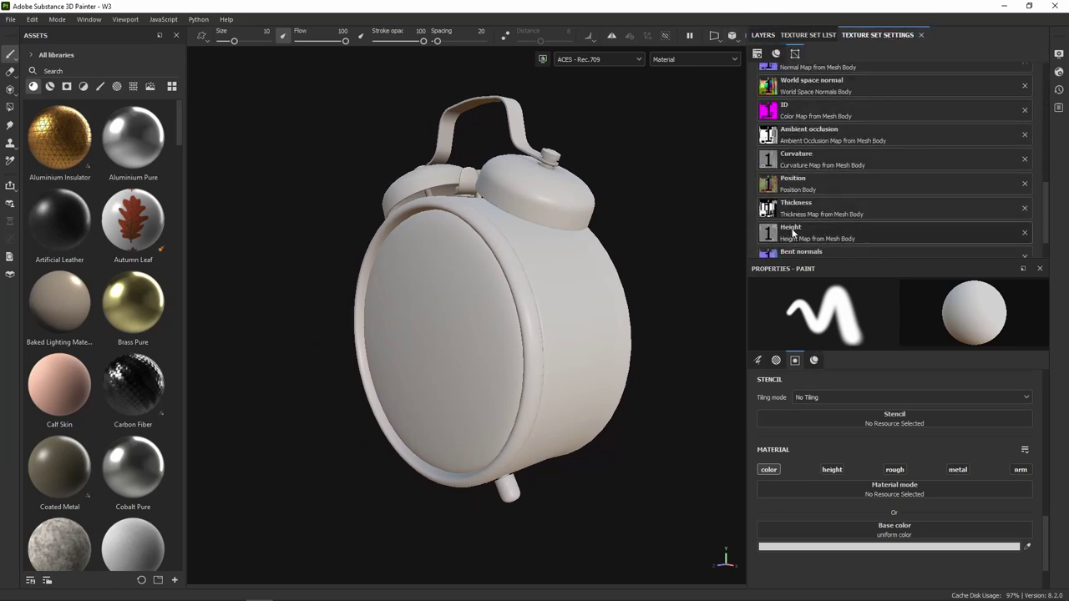
scroll(807, 211, up, 2)
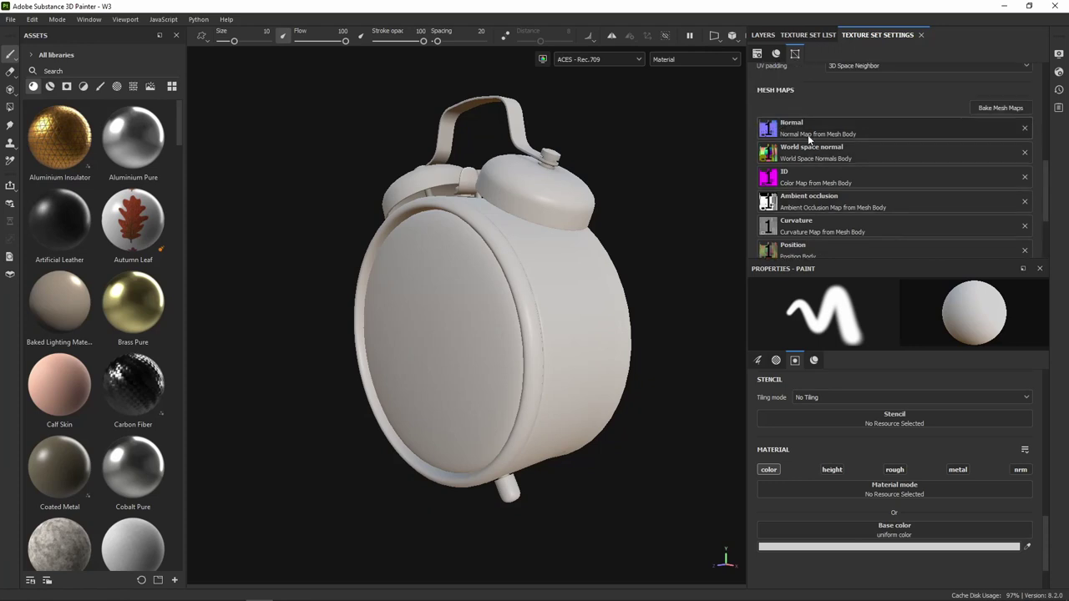
scroll(812, 131, up, 2)
scroll(779, 187, up, 2)
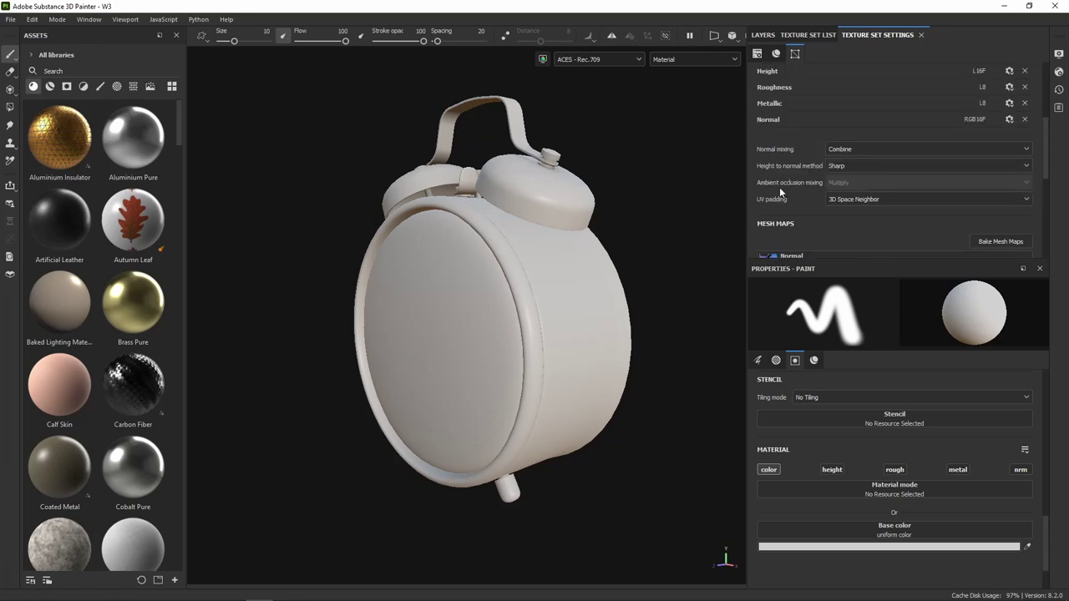
scroll(814, 238, down, 2)
scroll(802, 217, down, 1)
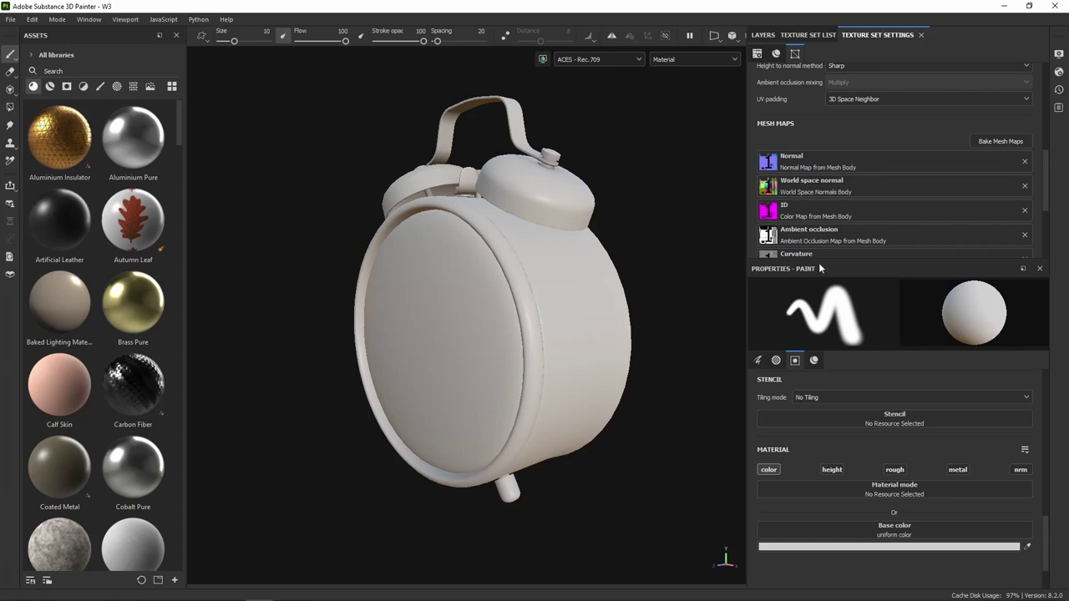
scroll(841, 176, up, 5)
scroll(786, 105, up, 3)
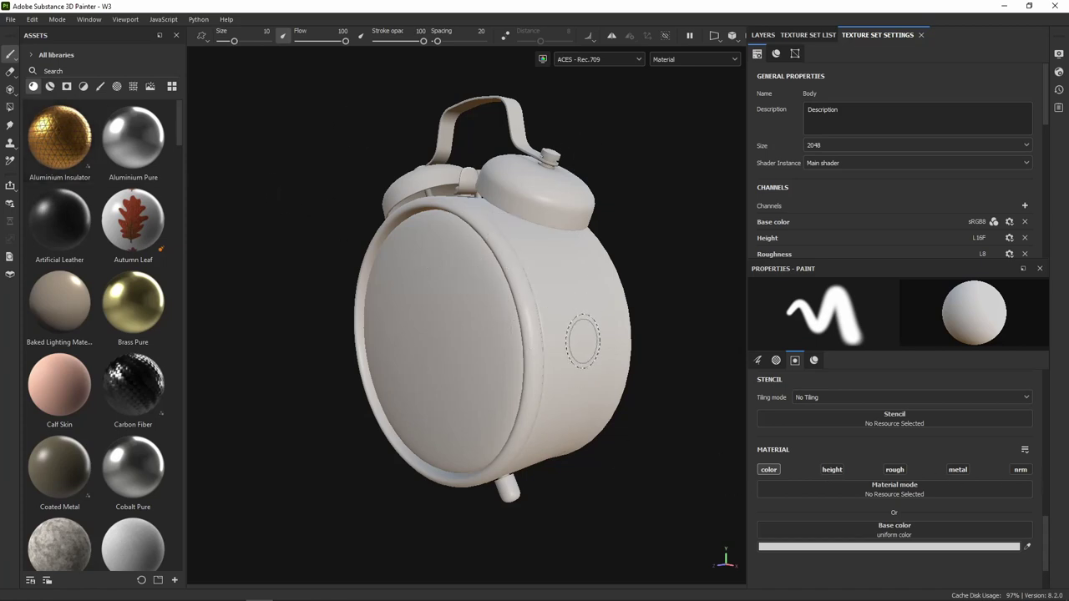
mouse_move(556, 276)
alt+mouse_down()
mouse_move(553, 245)
mouse_move(644, 256)
alt+mouse_up()
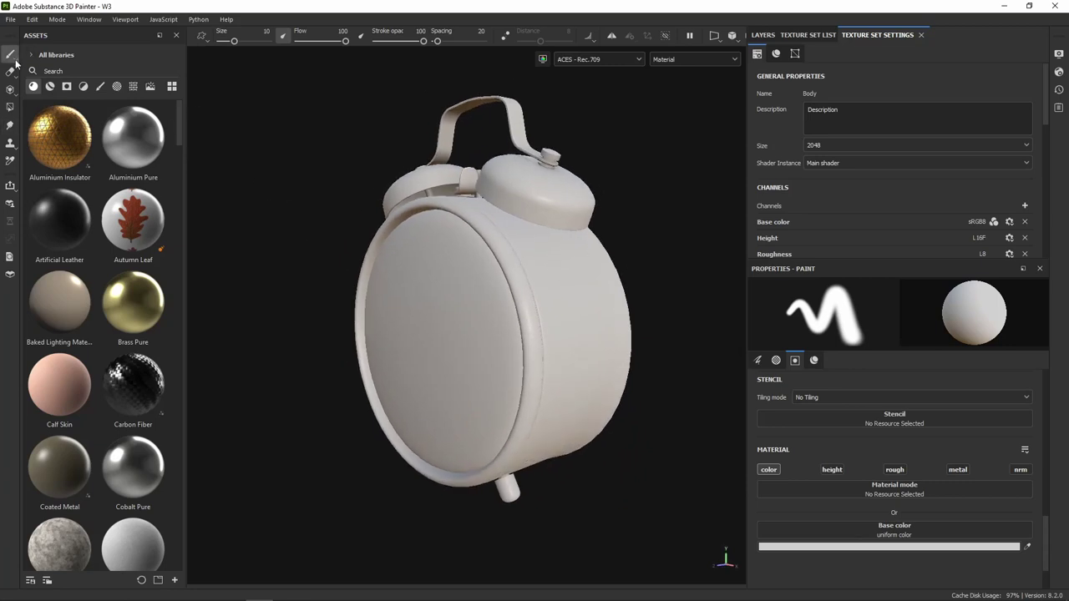
mouse_move(10, 53)
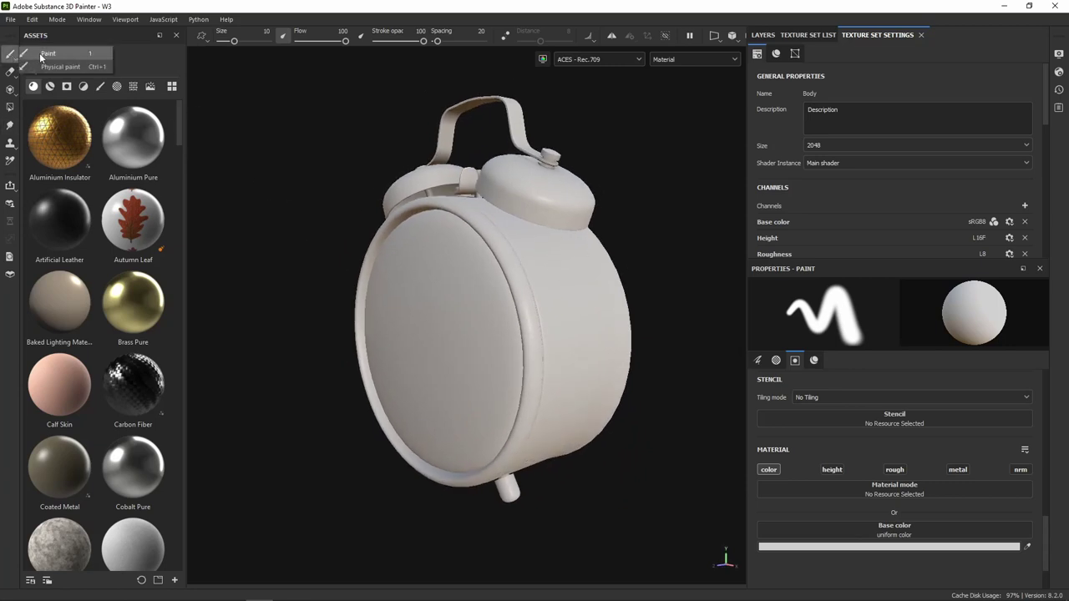
Paint a yellow FFA800 patch on the clock body's side with the Paint tool
click(39, 53)
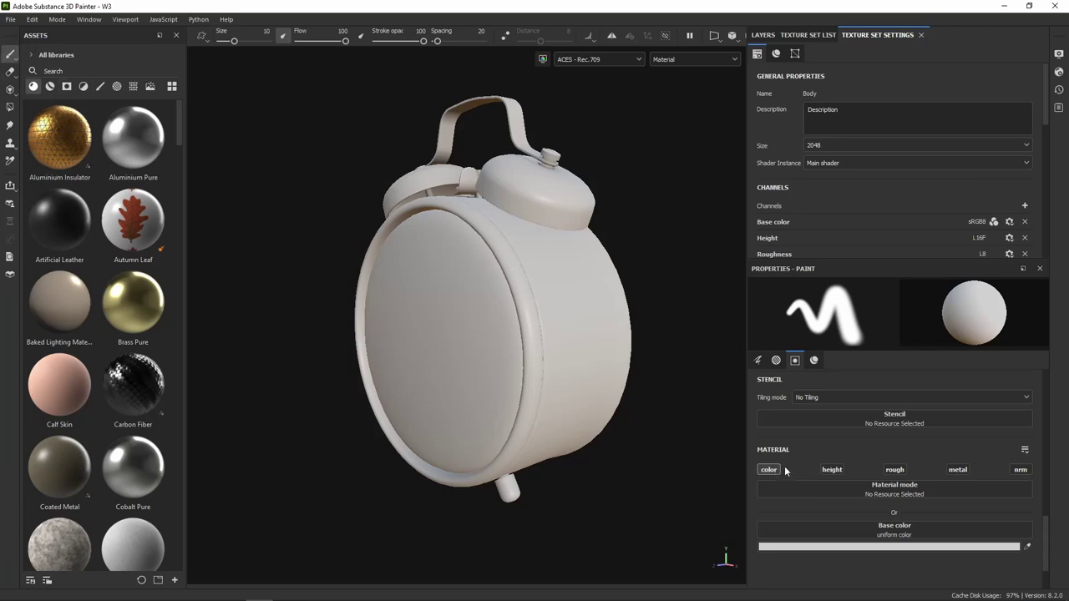
click(908, 548)
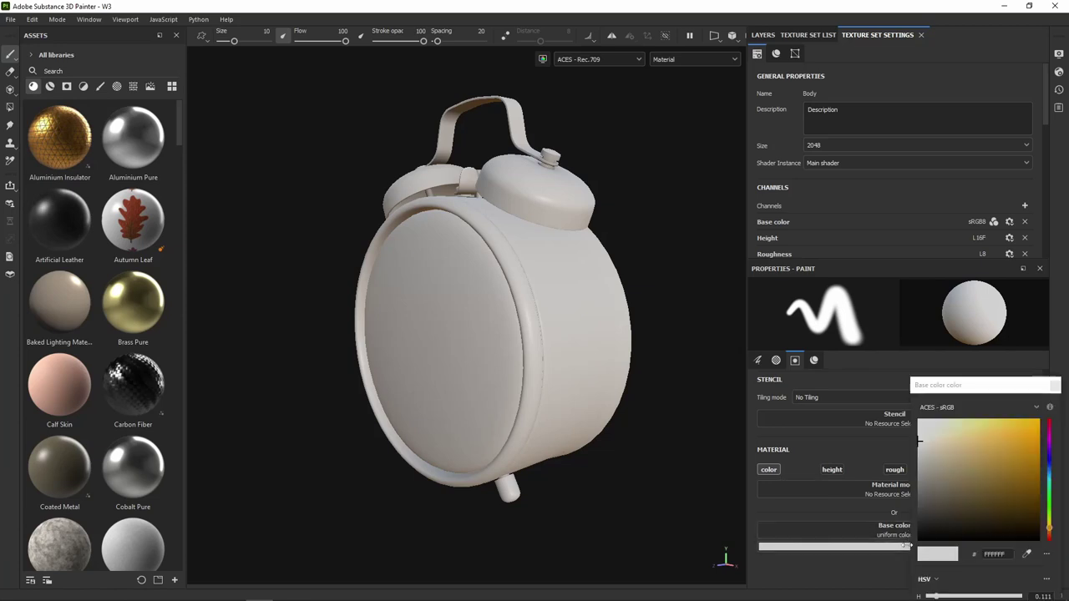
click(1038, 426)
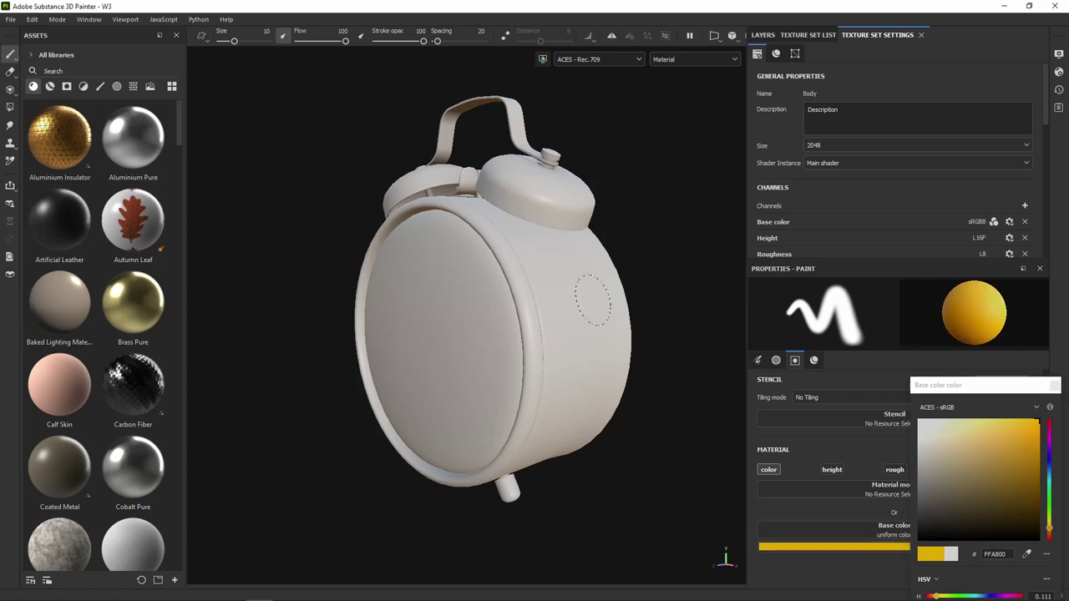
mouse_move(601, 316)
alt+mouse_down()
mouse_move(528, 238)
mouse_move(578, 332)
alt+mouse_up()
Close the colour picker and enable the height channel on the brush
mouse_move(628, 246)
alt+mouse_down()
mouse_move(580, 206)
mouse_move(554, 308)
mouse_move(661, 325)
mouse_move(554, 336)
mouse_move(447, 322)
mouse_move(513, 362)
mouse_move(552, 342)
mouse_move(680, 313)
alt+mouse_up()
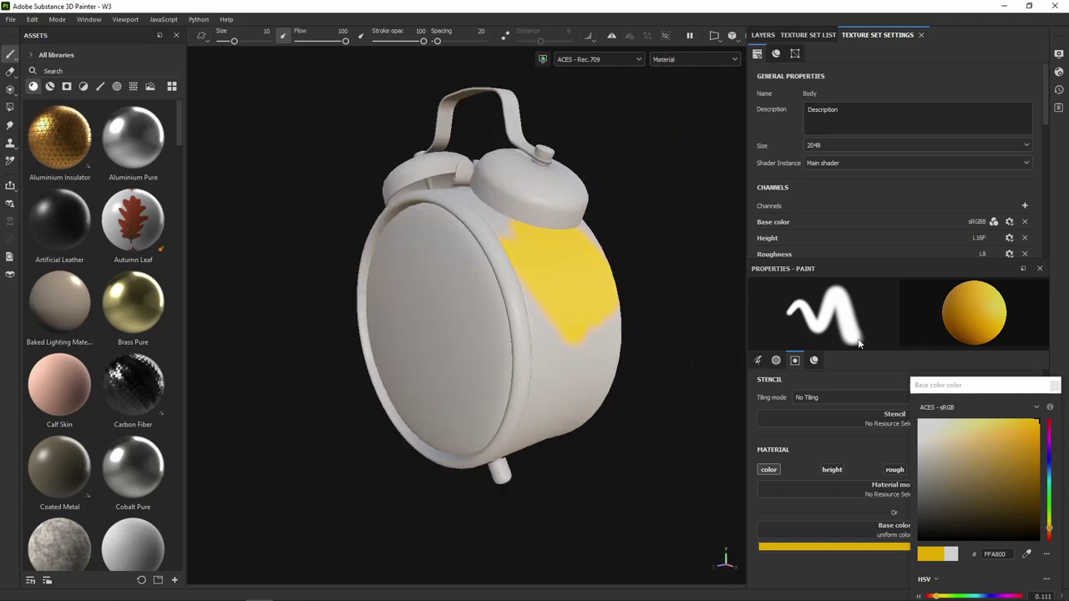
click(1054, 385)
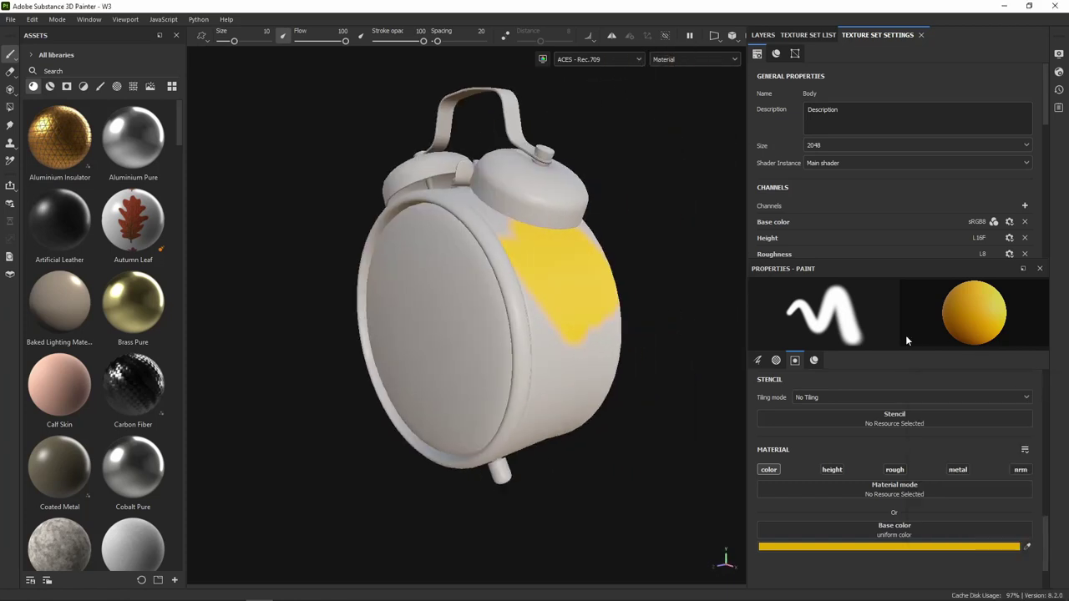
click(835, 470)
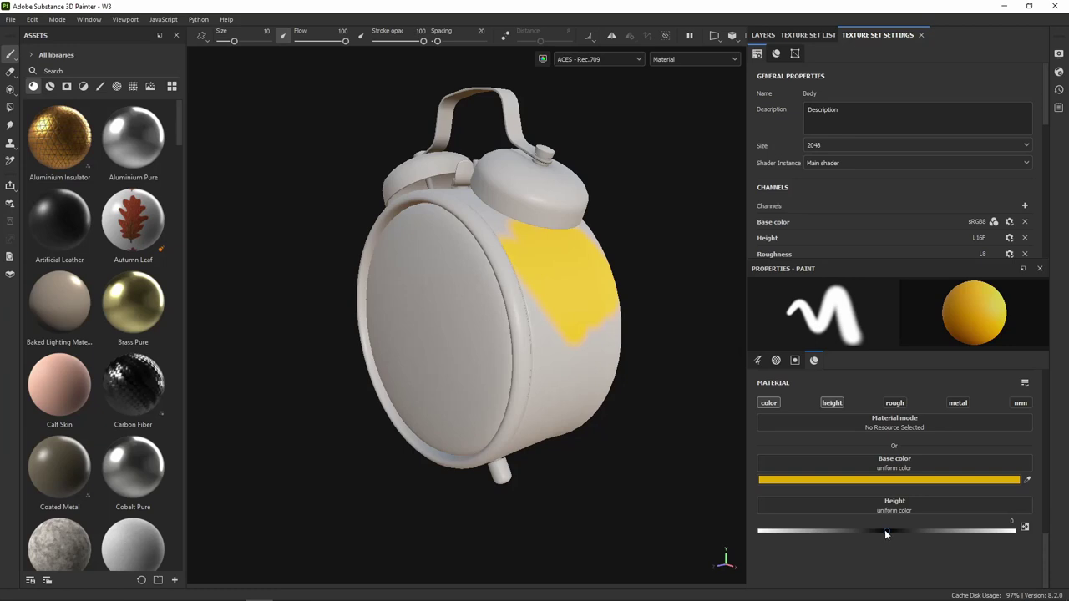
Set the brush height to -1 and paint an indented stroke across the yellow area
mouse_move(886, 530)
mouse_down()
mouse_move(847, 535)
mouse_move(900, 536)
mouse_up()
drag(888, 535, 756, 535)
drag(528, 355, 595, 308)
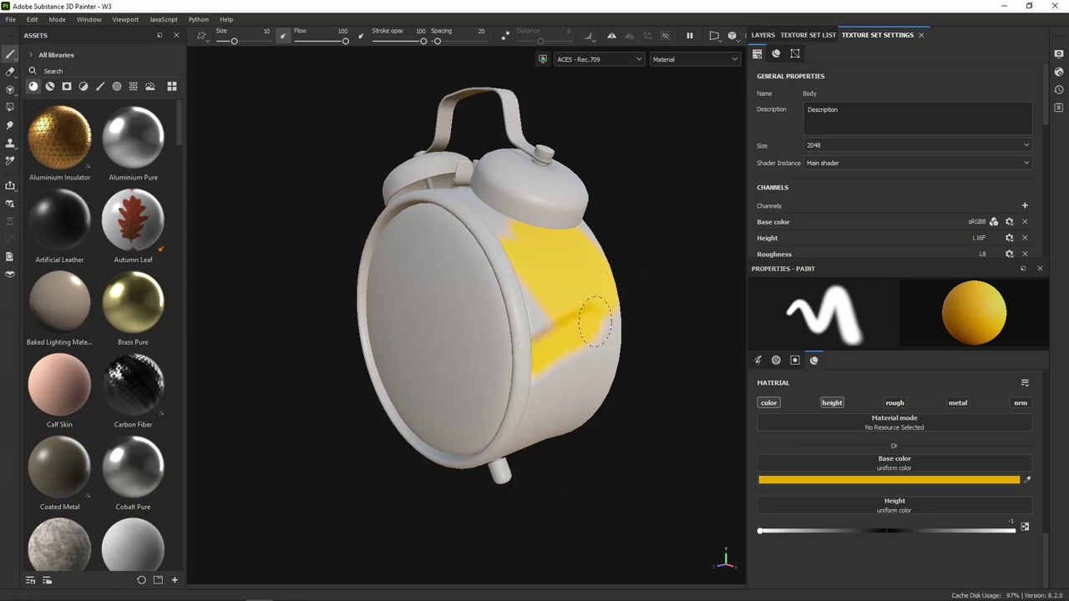
Paint a curved height stroke across the yellow area on the body's side
alt+drag(637, 354, 376, 340)
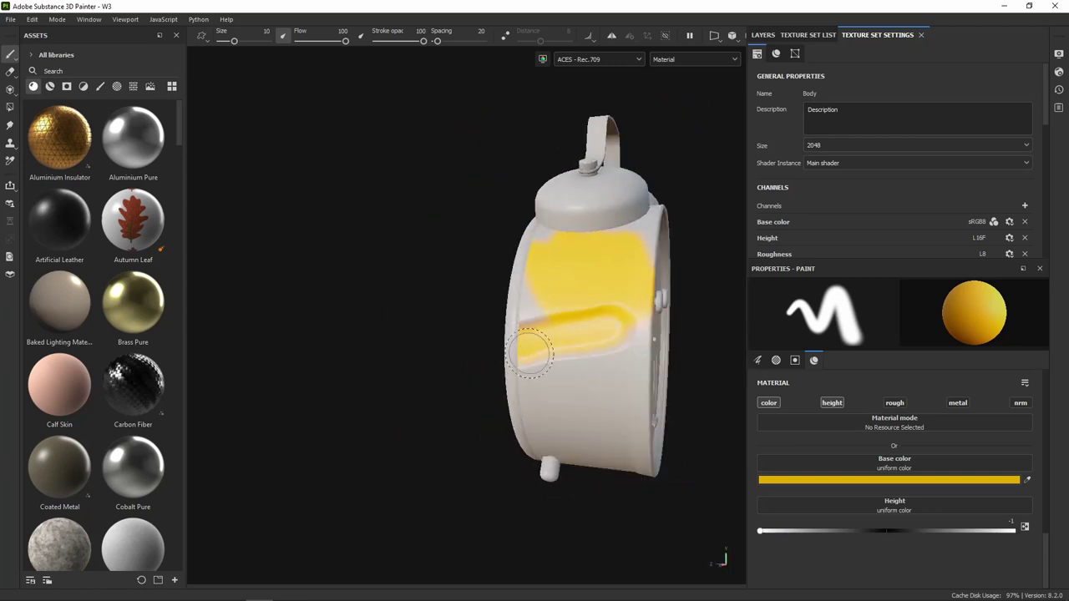
scroll(566, 362, up, 5)
mouse_move(566, 362)
alt+mouse_down()
mouse_move(425, 389)
mouse_move(668, 377)
mouse_move(728, 413)
mouse_move(633, 376)
mouse_move(370, 415)
mouse_move(396, 444)
mouse_move(668, 418)
mouse_move(716, 401)
mouse_move(604, 363)
alt+mouse_up()
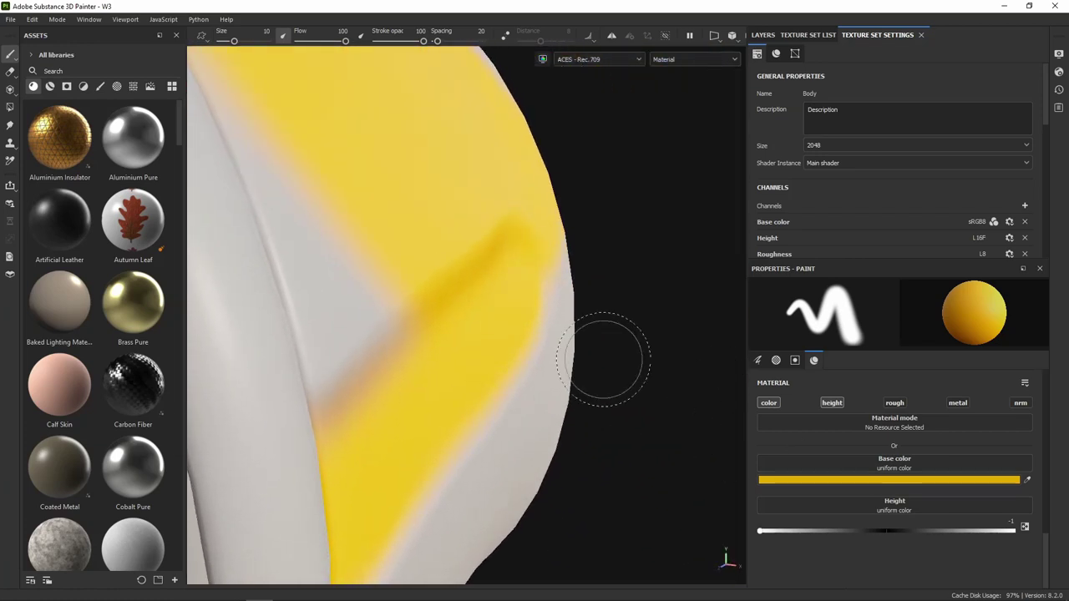
scroll(568, 317, down, 3)
scroll(601, 292, down, 2)
mouse_move(602, 291)
alt+mouse_down()
mouse_move(554, 312)
mouse_move(404, 311)
mouse_move(448, 341)
mouse_move(592, 348)
mouse_move(649, 323)
mouse_move(576, 304)
mouse_move(487, 317)
mouse_move(527, 324)
alt+mouse_up()
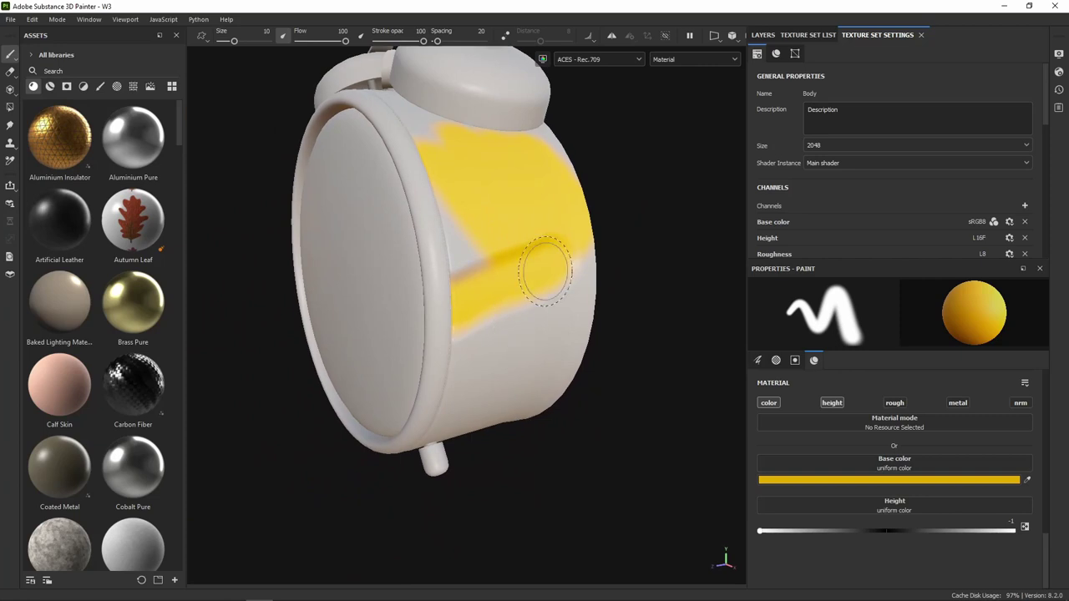
mouse_move(549, 262)
alt+mouse_down()
mouse_move(415, 255)
mouse_move(594, 298)
mouse_move(548, 270)
mouse_move(447, 253)
mouse_move(539, 272)
alt+mouse_up()
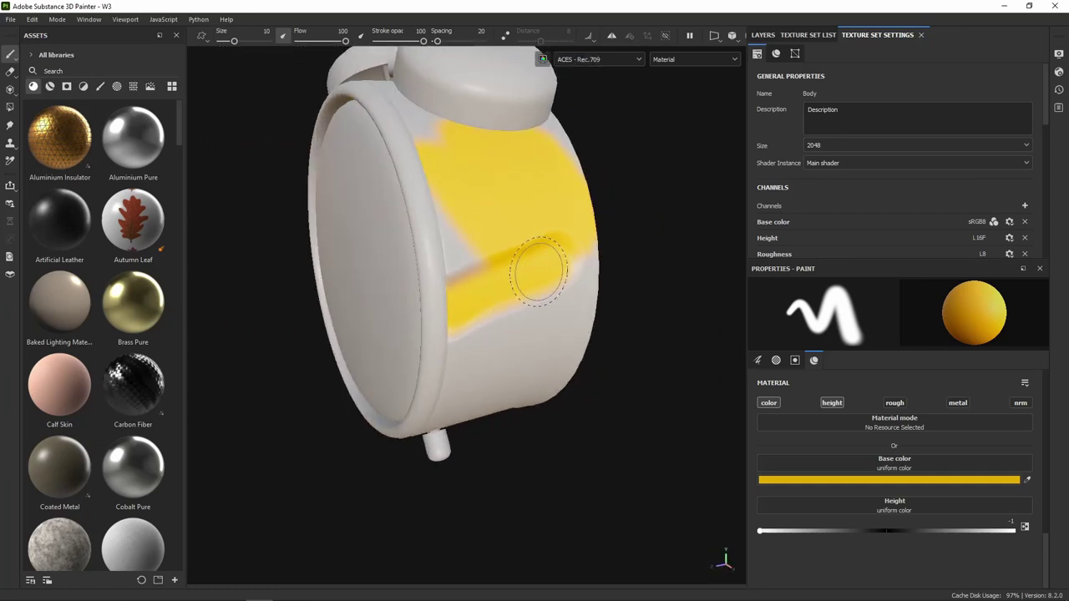
mouse_move(573, 291)
alt+mouse_down()
mouse_move(565, 270)
mouse_move(525, 310)
mouse_move(372, 298)
mouse_move(618, 317)
alt+mouse_up()
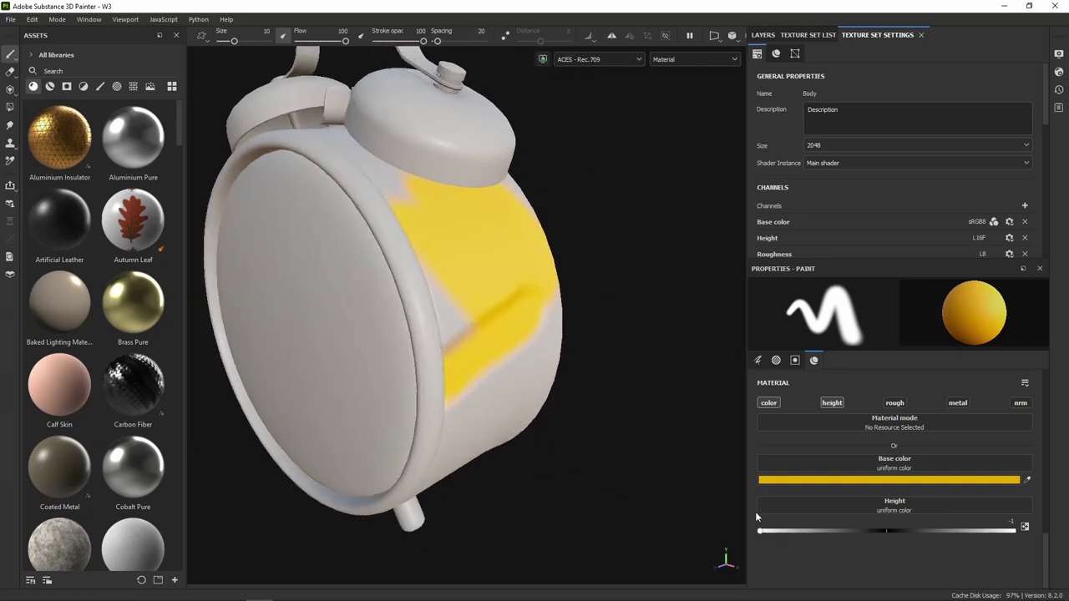
mouse_move(467, 234)
mouse_down()
mouse_move(517, 273)
mouse_move(418, 298)
mouse_move(489, 281)
mouse_up()
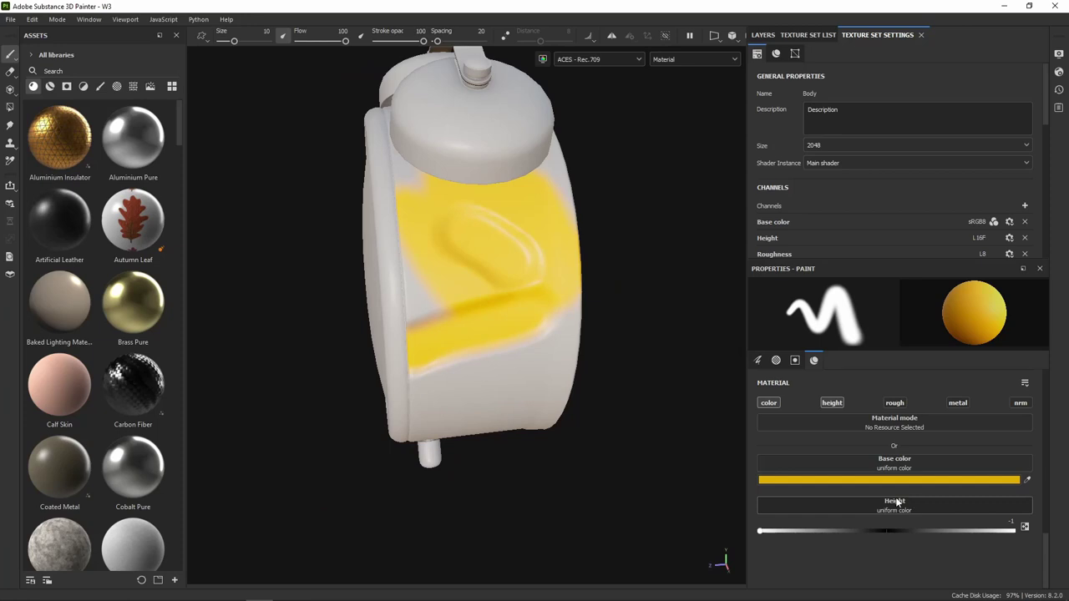
click(706, 60)
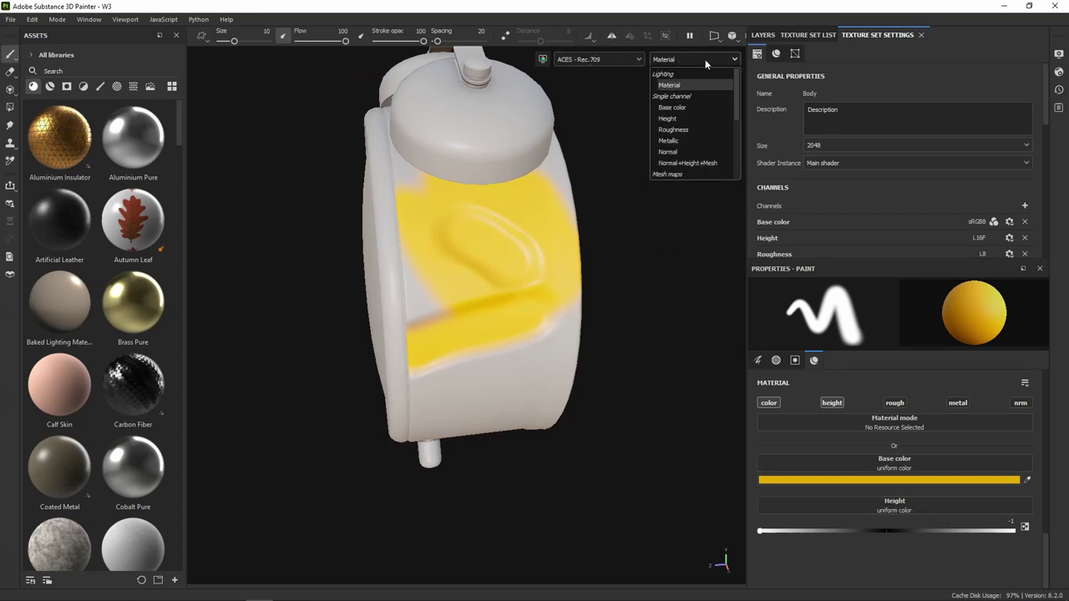
click(686, 117)
alt+drag(635, 281, 701, 218)
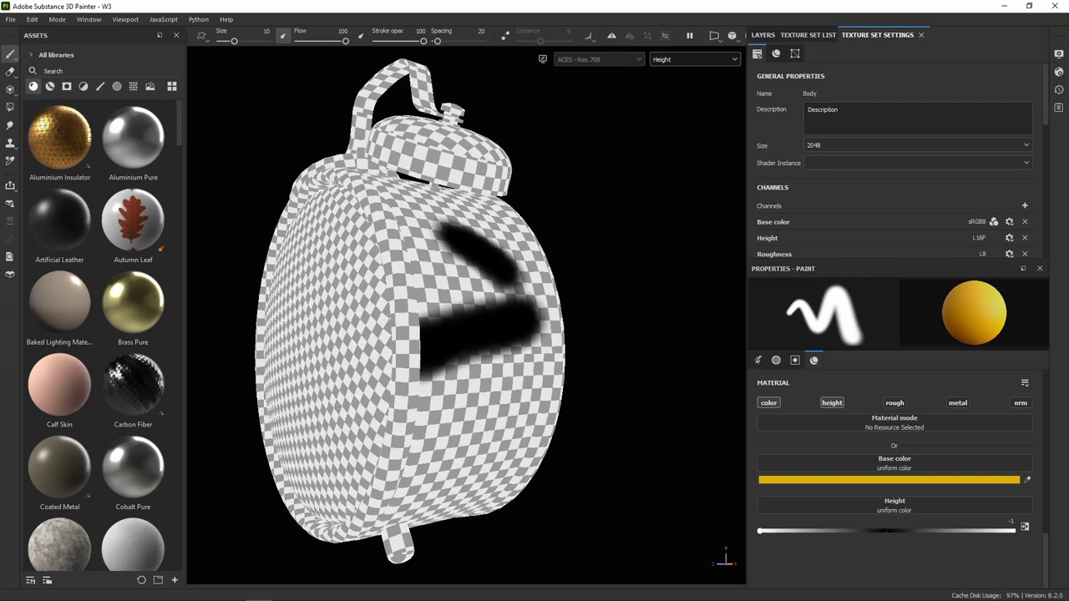
click(697, 59)
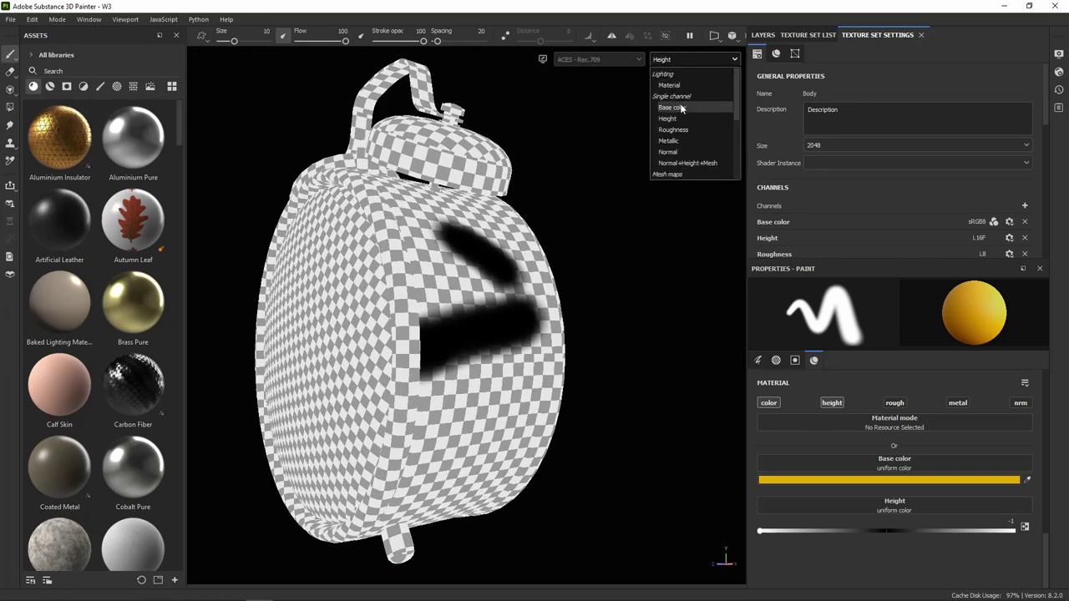
click(681, 109)
alt+drag(692, 100, 689, 63)
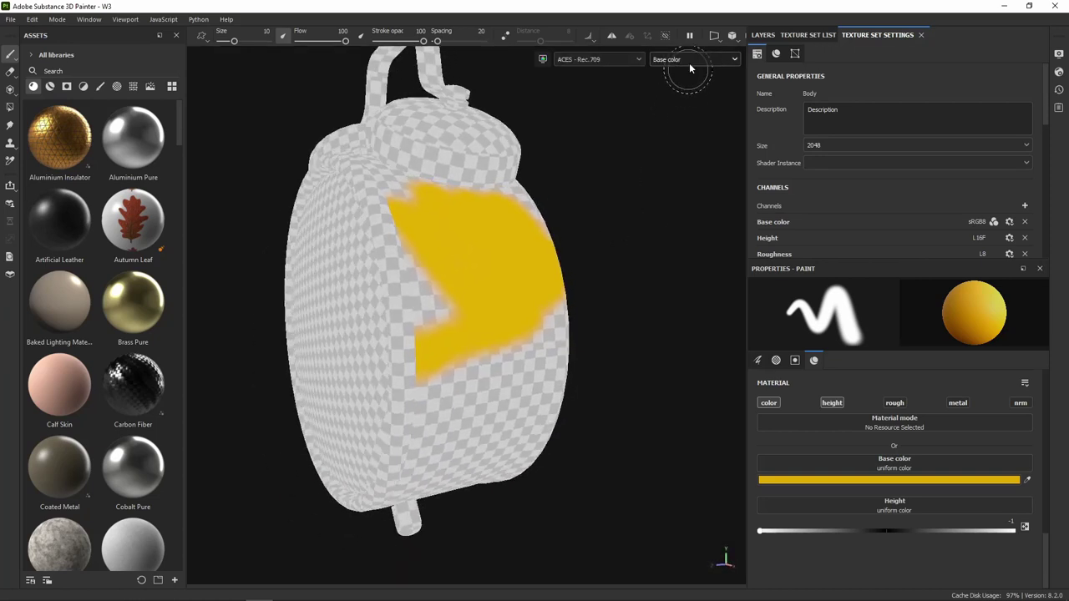
click(689, 62)
click(683, 82)
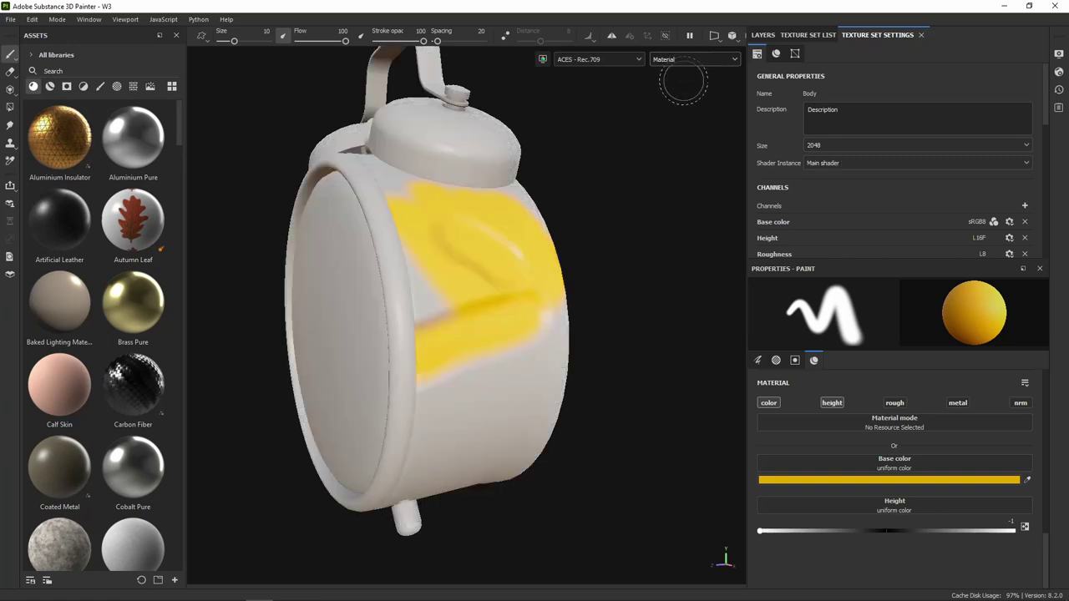
Set the brush height to 1 and paint raised yellow strokes lower on the clock body
mouse_move(610, 251)
alt+mouse_down()
mouse_move(430, 281)
mouse_move(568, 292)
mouse_move(643, 269)
alt+mouse_up()
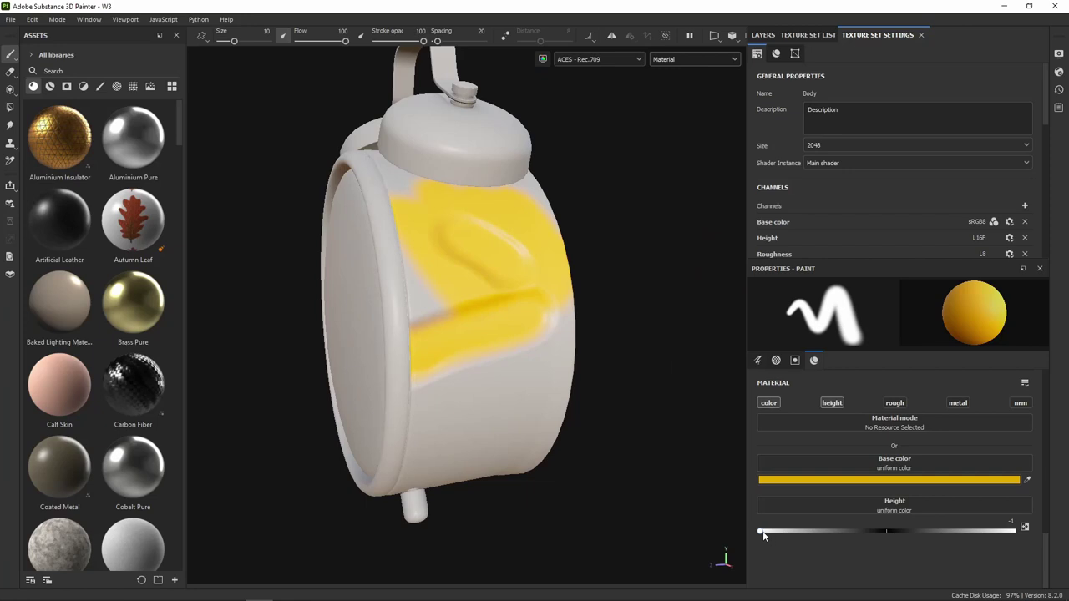
drag(443, 383, 513, 361)
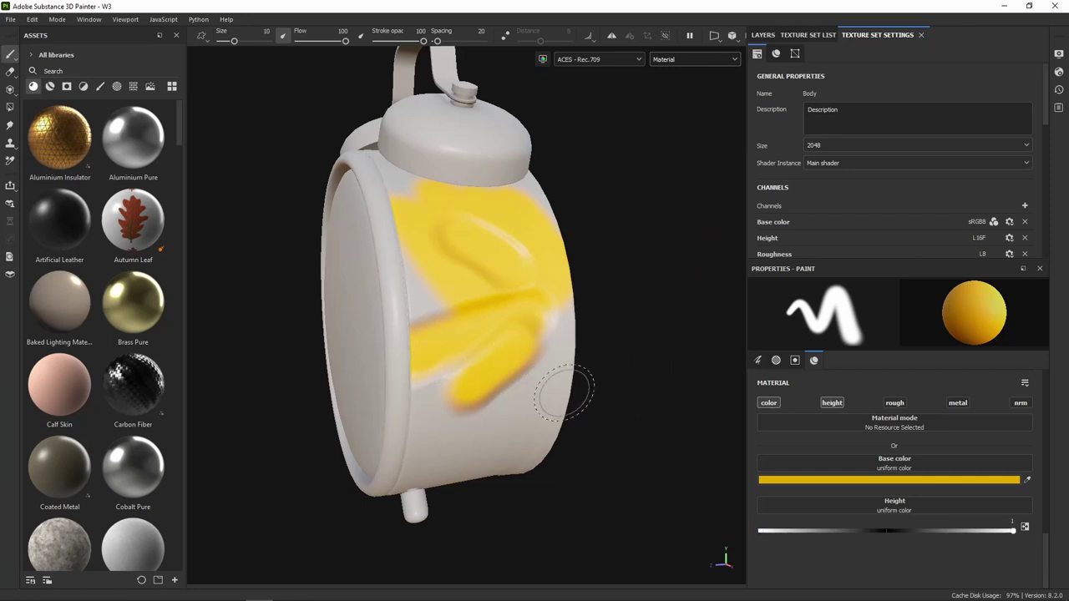
mouse_move(573, 382)
alt+mouse_down()
mouse_move(590, 422)
mouse_move(590, 468)
alt+mouse_up()
mouse_move(676, 312)
alt+mouse_down()
mouse_move(521, 345)
mouse_move(375, 360)
mouse_move(385, 360)
alt+mouse_up()
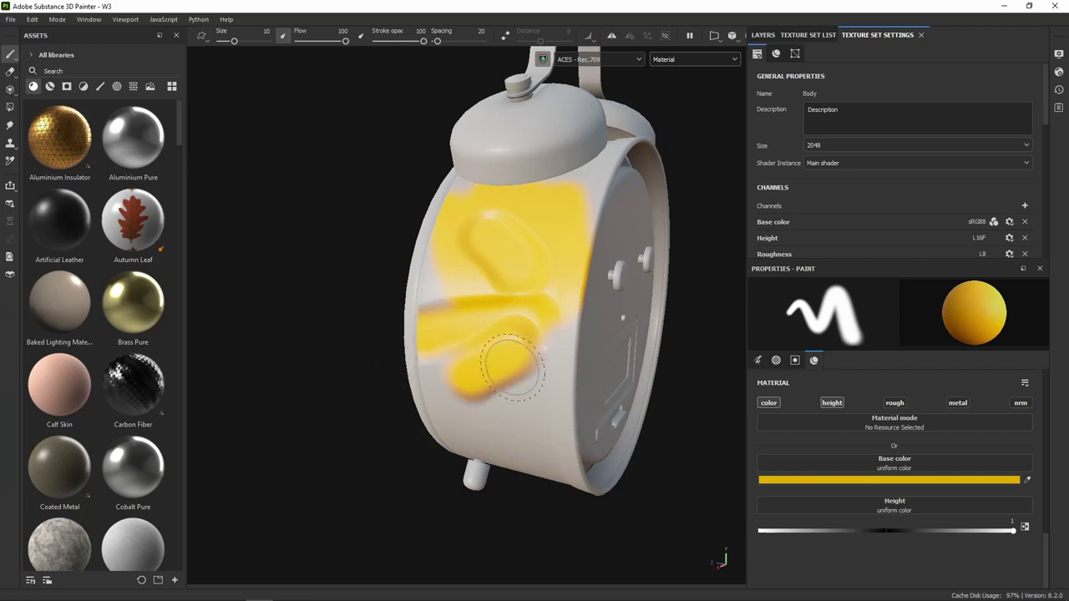
mouse_move(490, 353)
alt+mouse_down()
mouse_move(487, 365)
mouse_move(520, 382)
mouse_move(592, 366)
mouse_move(577, 342)
alt+mouse_up()
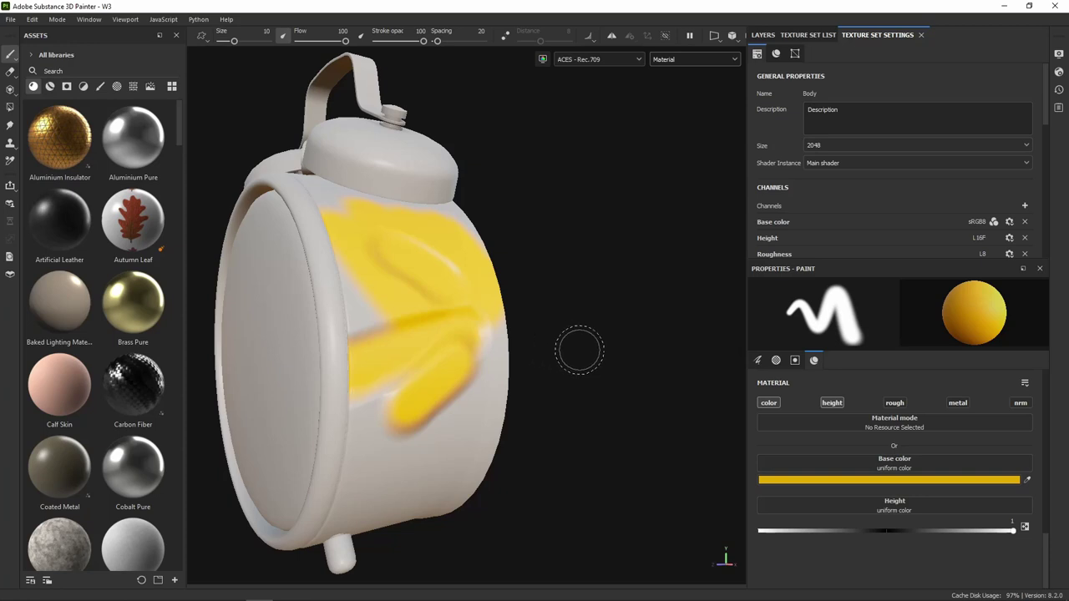
alt+drag(573, 370, 621, 382)
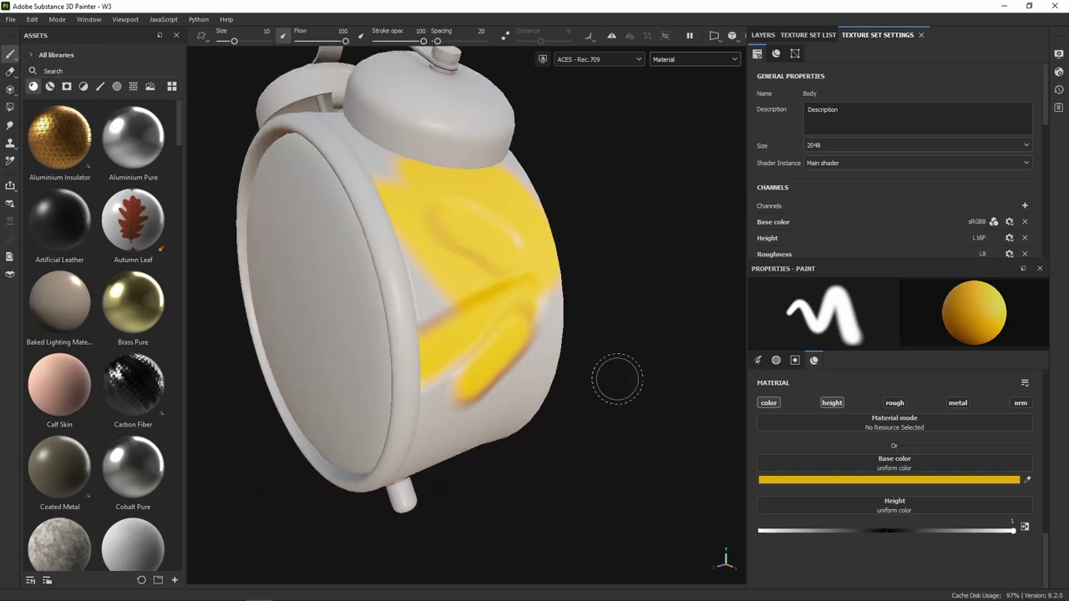
alt+drag(626, 286, 669, 326)
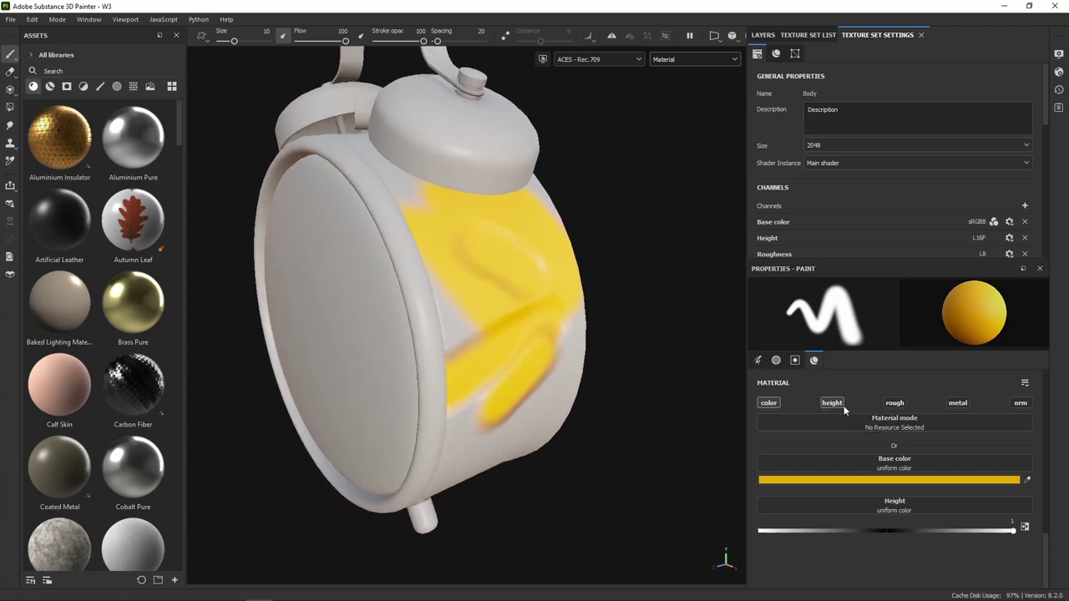
Switch the brush from painting height to painting roughness, set to 0
click(894, 406)
scroll(861, 535, down, 1)
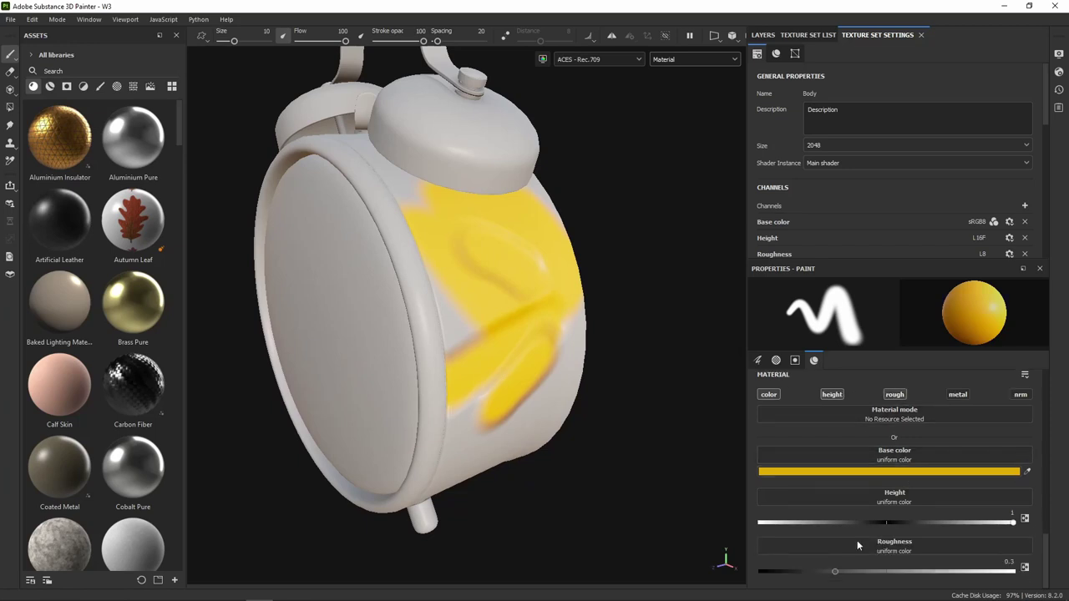
click(832, 396)
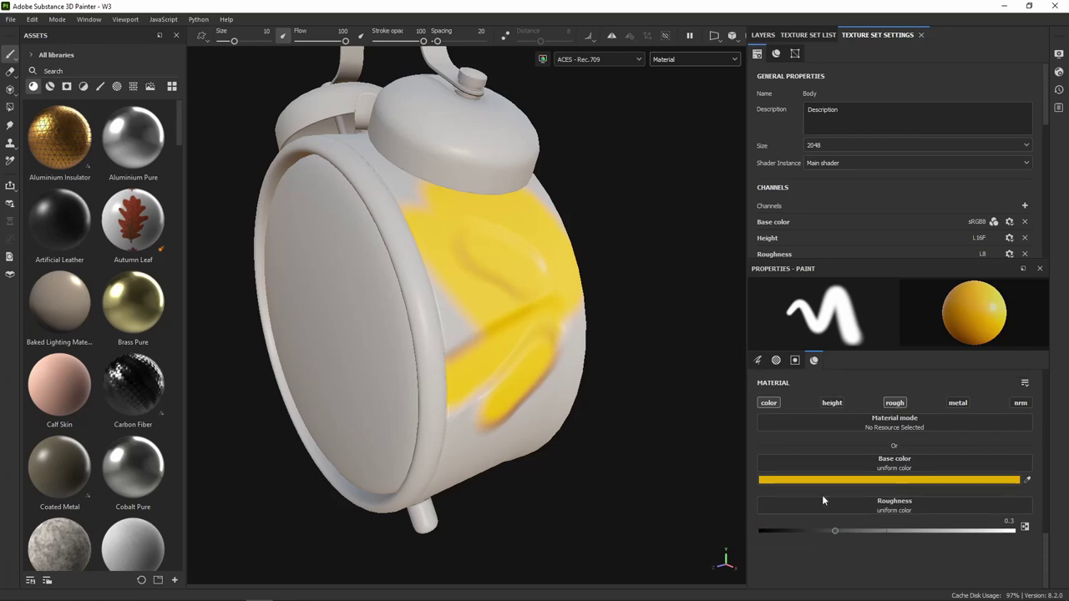
alt+drag(668, 382, 613, 375)
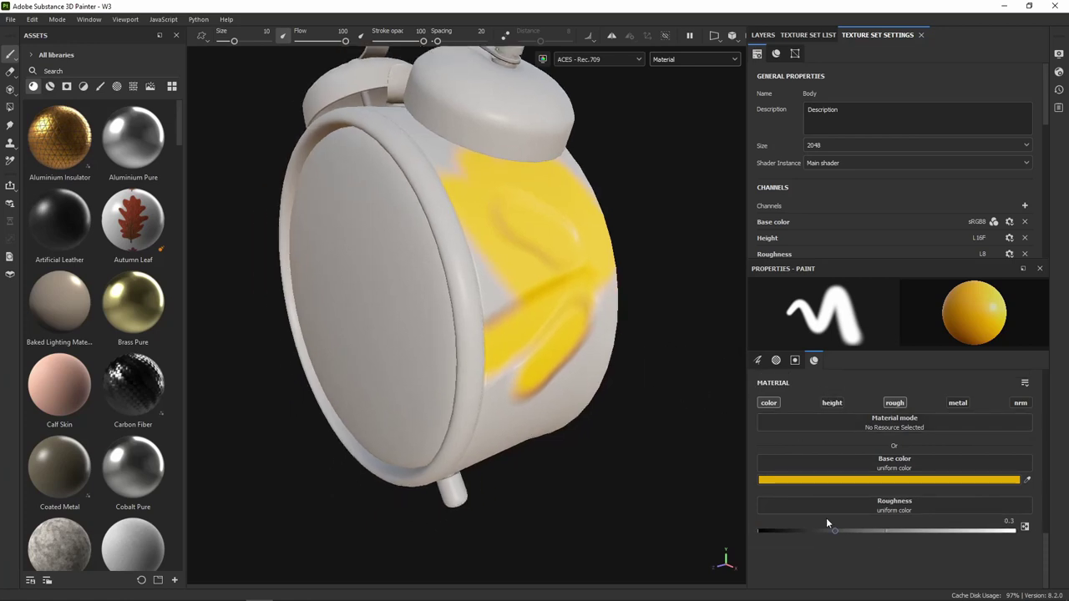
drag(835, 531, 640, 515)
Paint glossy yellow over the lower clock body
mouse_move(554, 279)
alt+mouse_down()
mouse_move(467, 332)
mouse_move(568, 351)
mouse_move(659, 329)
mouse_move(554, 337)
mouse_move(752, 302)
mouse_move(644, 298)
alt+mouse_up()
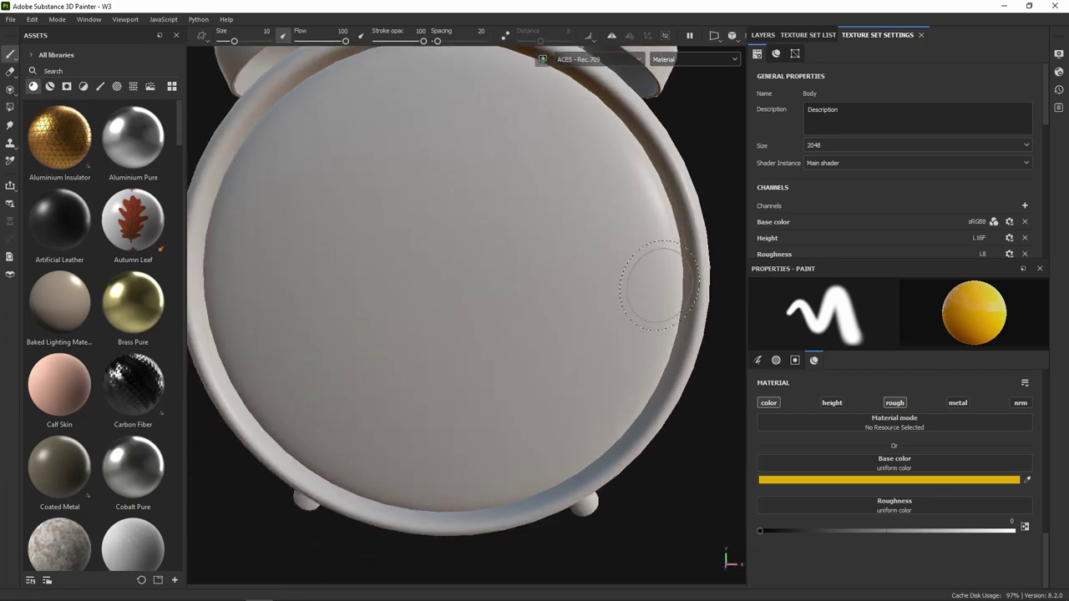
mouse_move(596, 240)
alt+mouse_down()
mouse_move(525, 306)
mouse_move(573, 306)
mouse_move(463, 162)
mouse_move(499, 243)
mouse_move(454, 357)
alt+mouse_up()
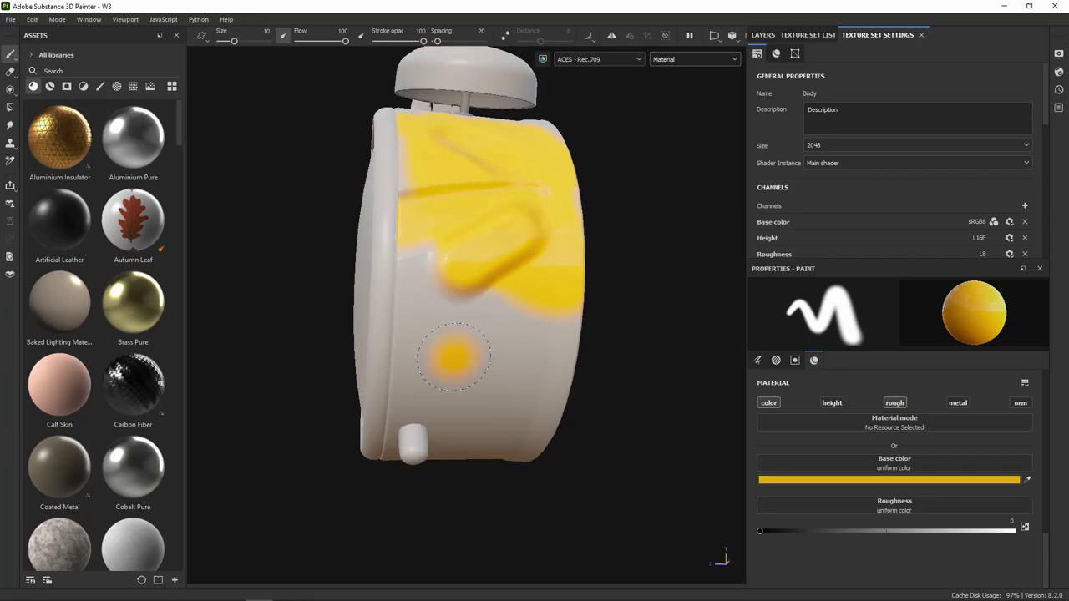
mouse_move(496, 254)
mouse_down()
mouse_move(585, 334)
mouse_move(476, 418)
mouse_move(427, 480)
mouse_up()
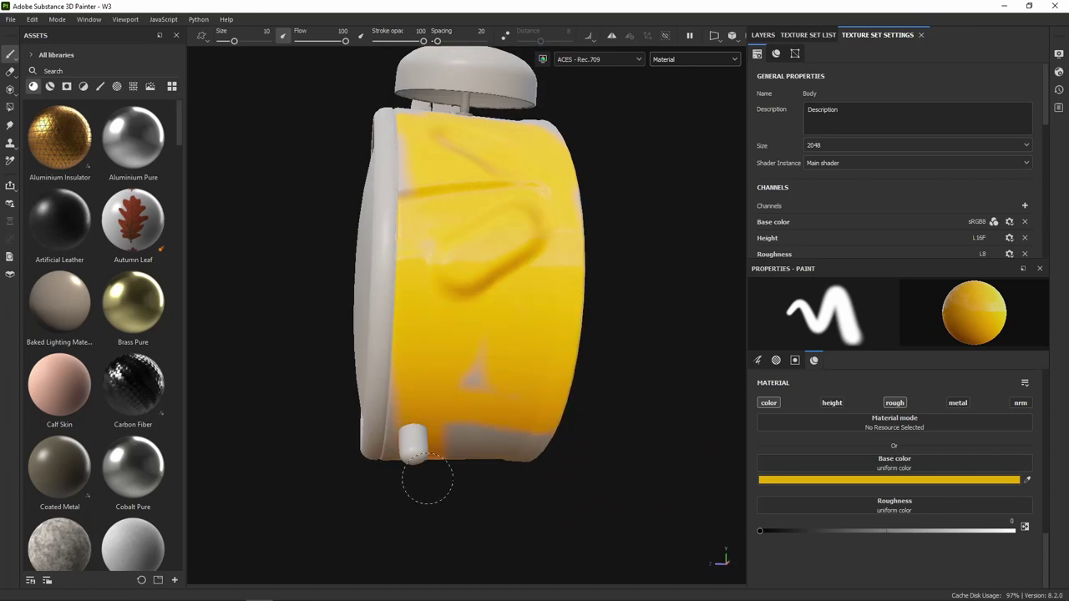
mouse_move(534, 348)
alt+mouse_down()
mouse_move(482, 375)
mouse_move(544, 370)
mouse_move(487, 323)
mouse_move(499, 298)
mouse_move(488, 327)
alt+mouse_up()
Change the paint colour to near-black 070707 and cover the lower body
click(903, 481)
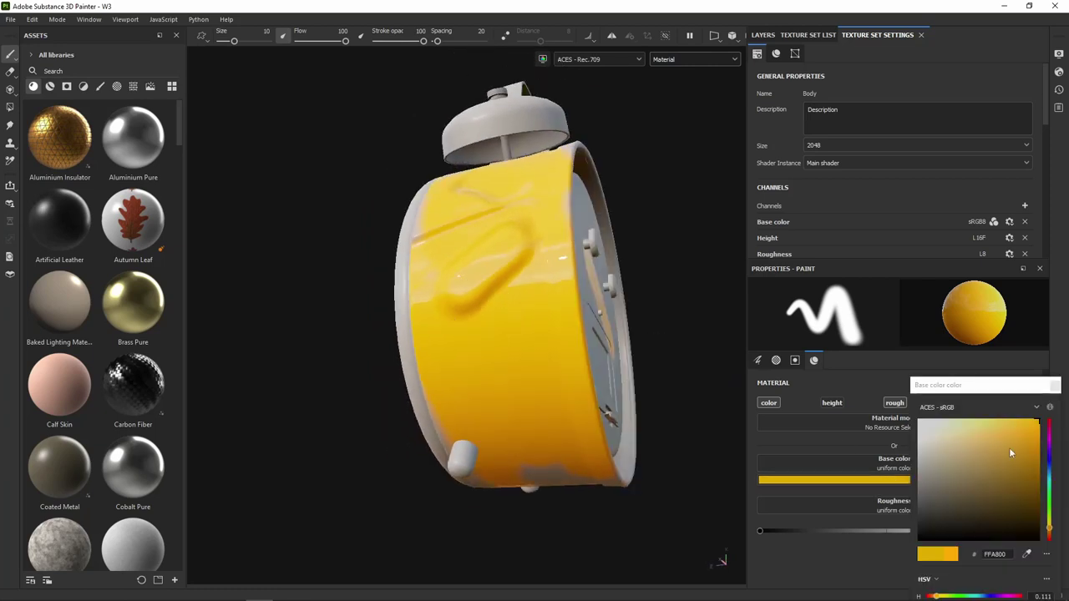
drag(1010, 512, 919, 538)
mouse_move(493, 243)
mouse_down()
mouse_move(459, 276)
mouse_move(551, 284)
mouse_move(470, 346)
mouse_move(370, 394)
mouse_move(431, 242)
mouse_move(476, 426)
mouse_move(589, 416)
mouse_move(501, 459)
mouse_move(406, 425)
mouse_up()
mouse_move(443, 238)
mouse_down()
mouse_move(548, 230)
mouse_move(447, 237)
mouse_move(577, 440)
mouse_move(680, 389)
mouse_move(640, 394)
mouse_move(618, 301)
mouse_up()
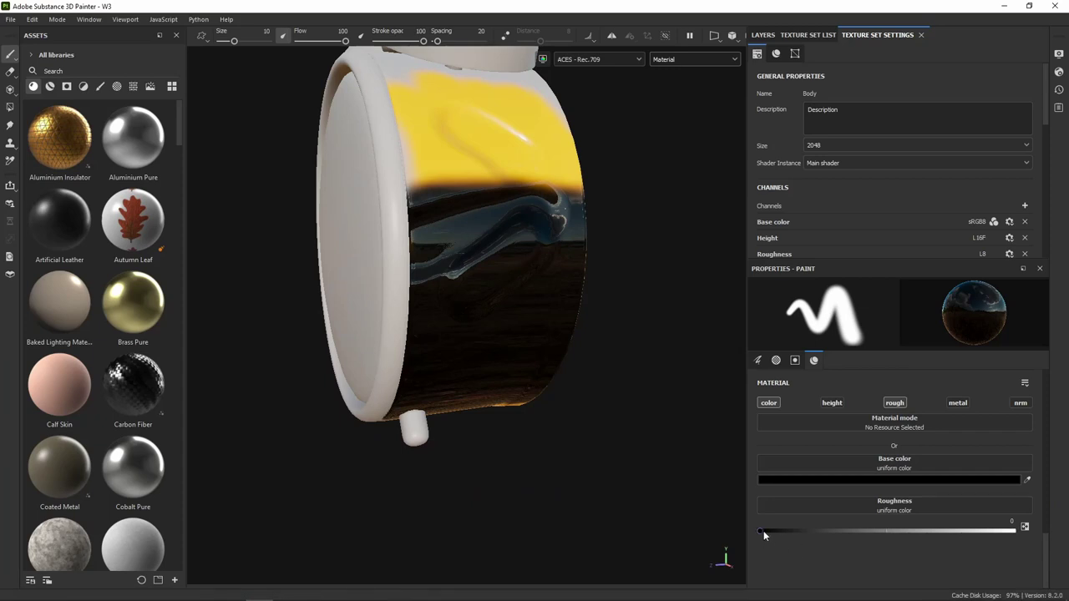
Raise the roughness to 1 and paint a rough black stroke across the body
drag(761, 532, 1014, 531)
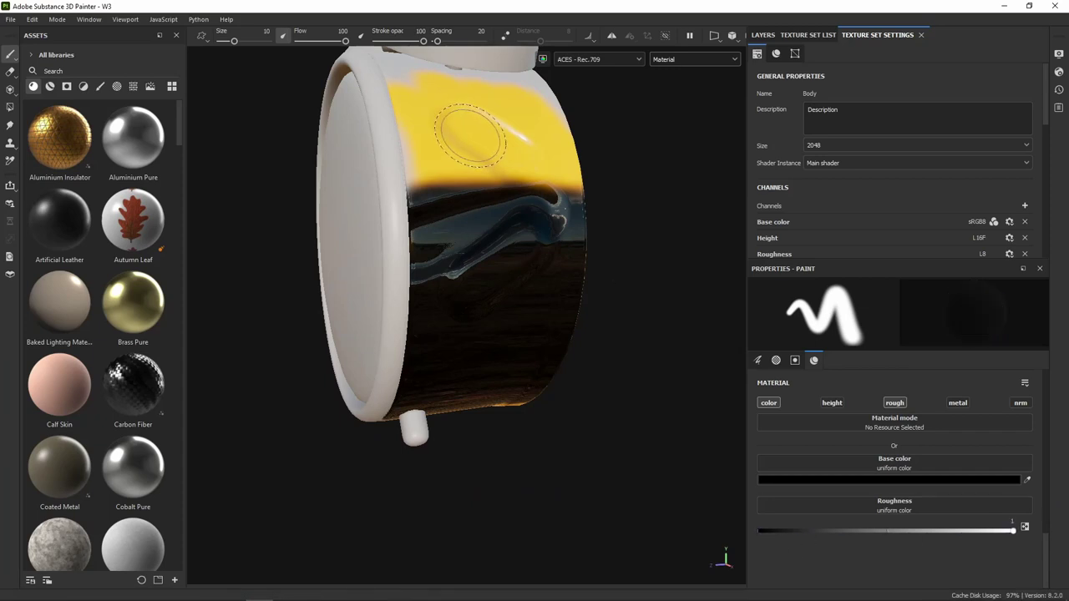
drag(436, 231, 565, 209)
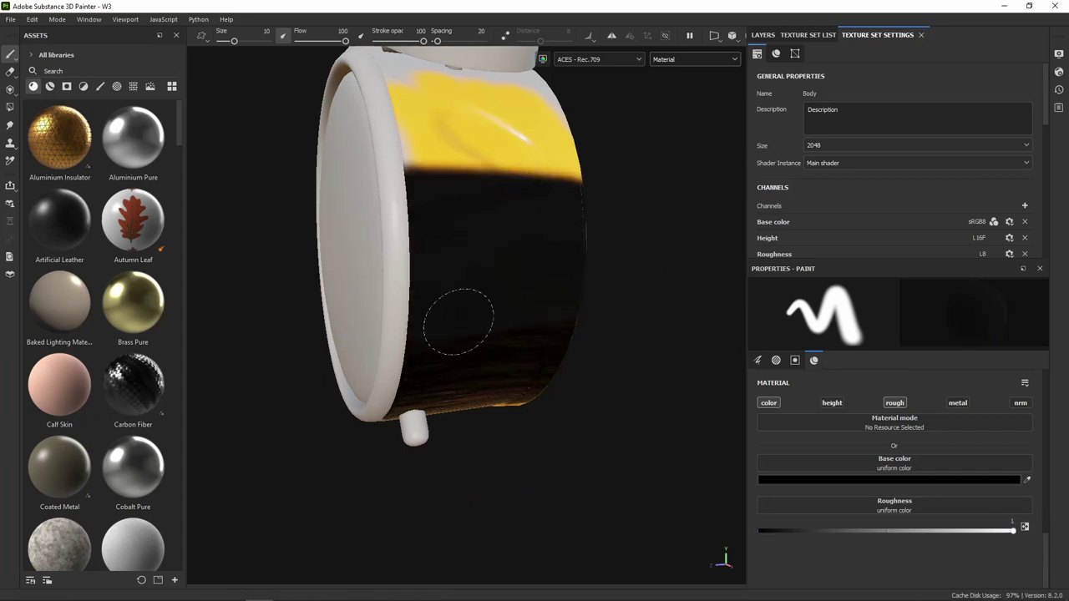
mouse_move(682, 317)
alt+mouse_down()
mouse_move(424, 292)
mouse_move(727, 268)
alt+mouse_up()
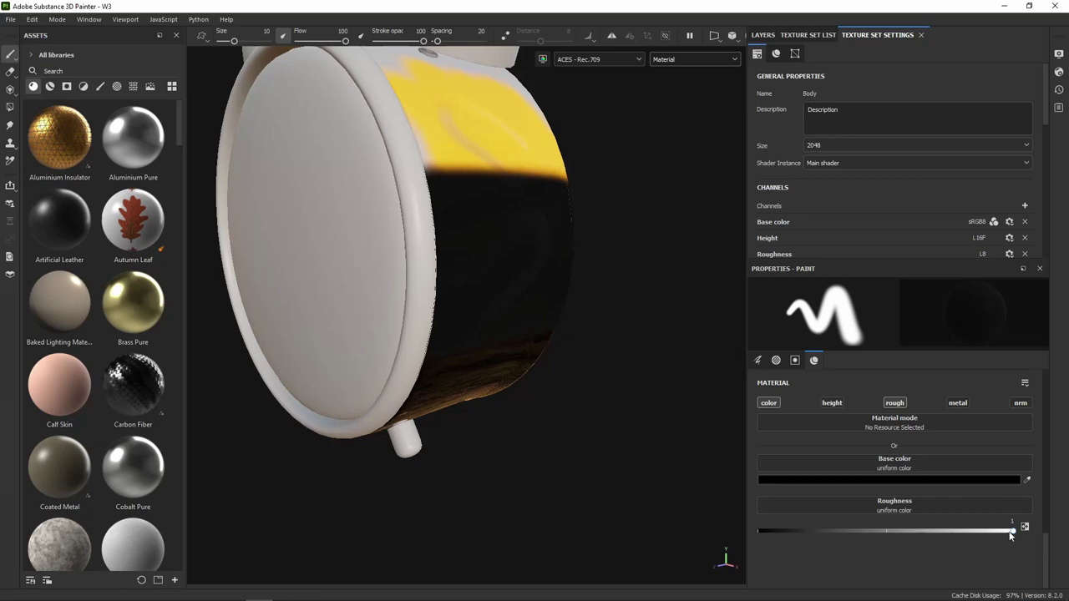
mouse_move(613, 295)
alt+mouse_down()
mouse_move(599, 376)
mouse_move(410, 376)
mouse_move(565, 312)
mouse_move(615, 365)
mouse_move(640, 360)
alt+mouse_up()
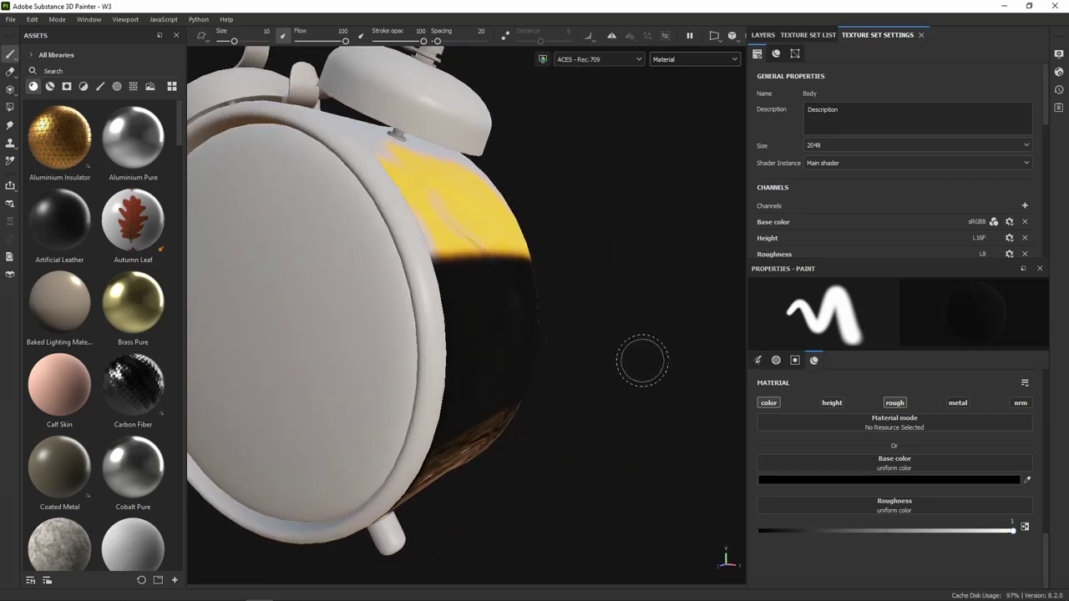
Swap the rough channel for metal and paint dark over the yellow band
click(897, 403)
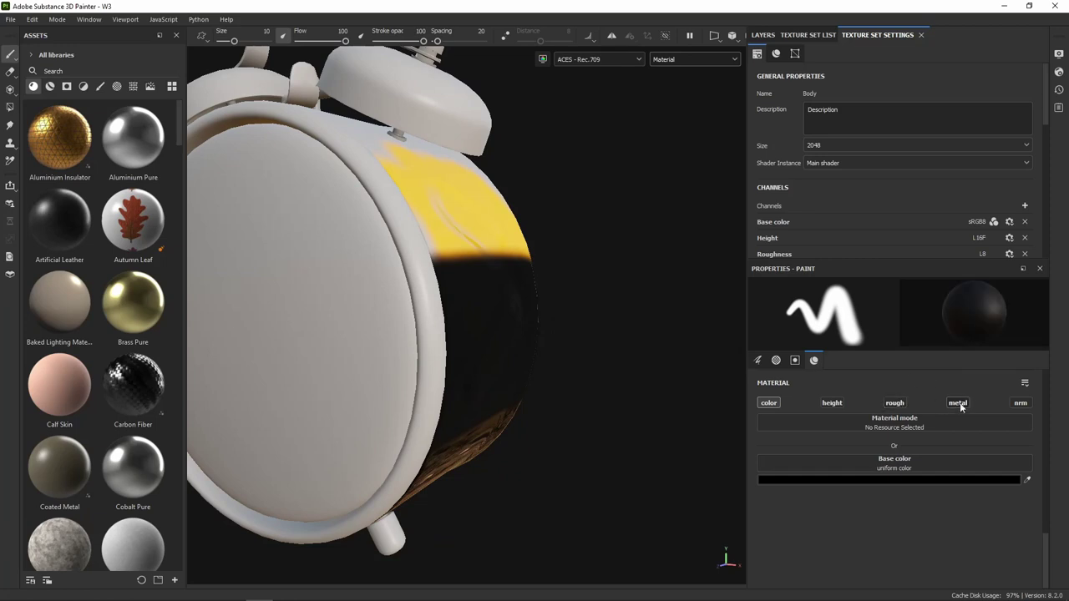
click(960, 403)
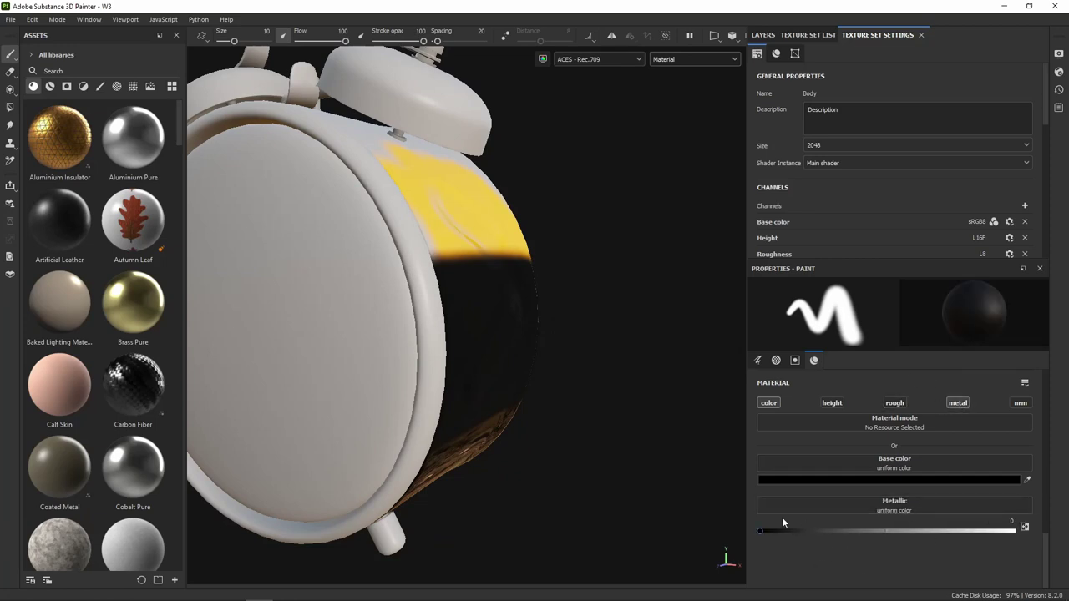
alt+drag(611, 298, 544, 317)
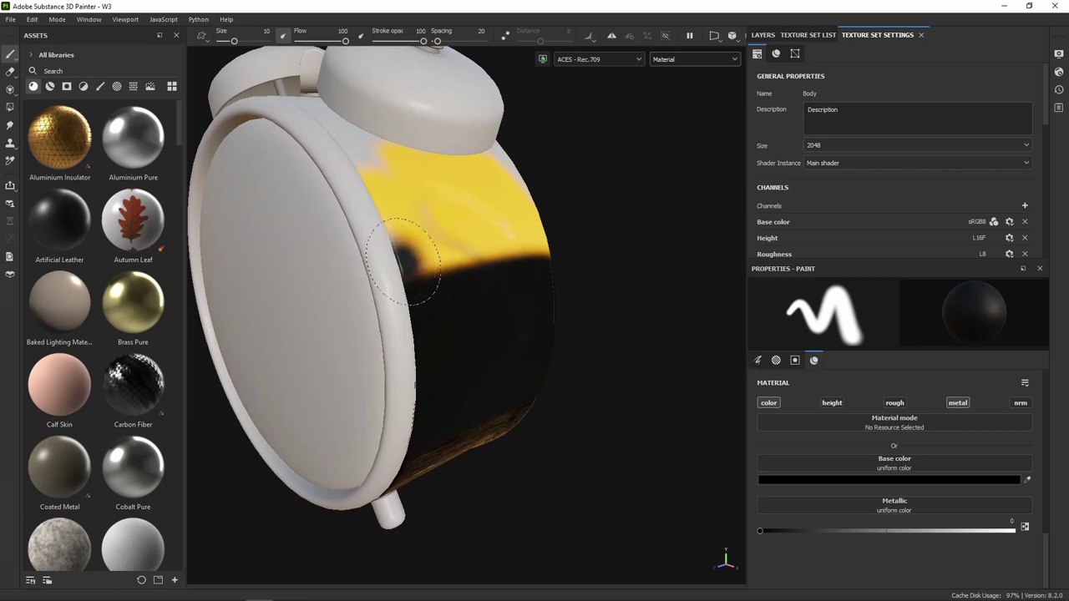
drag(403, 261, 637, 270)
mouse_move(393, 287)
mouse_down()
mouse_move(635, 243)
mouse_move(384, 213)
mouse_move(537, 171)
mouse_up()
mouse_move(616, 196)
alt+mouse_down()
mouse_move(401, 275)
mouse_move(507, 315)
alt+mouse_up()
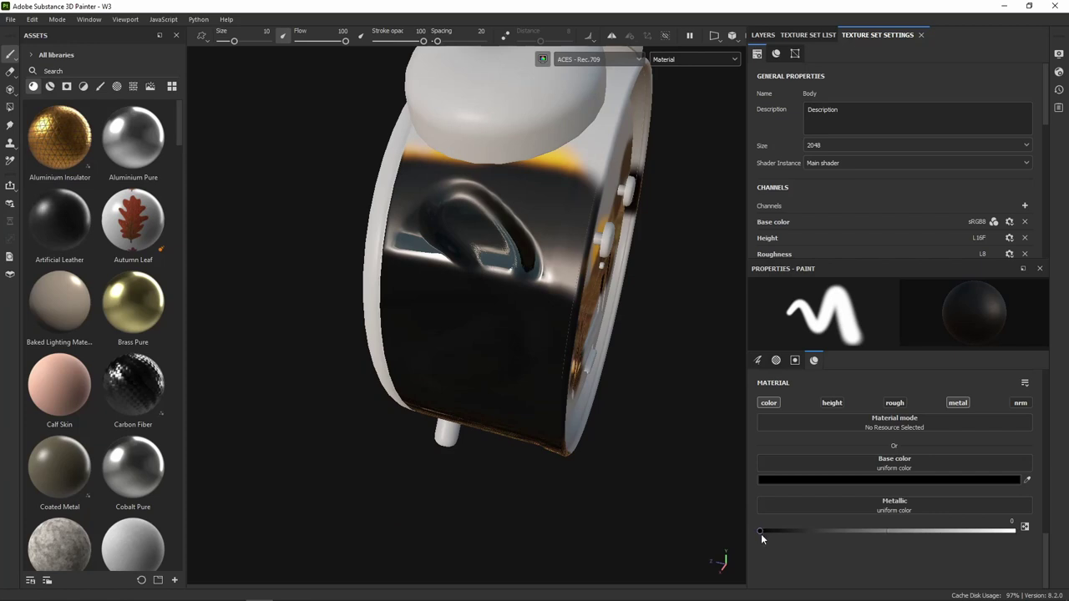
Set the brush's Metallic value to 1
drag(760, 531, 1013, 531)
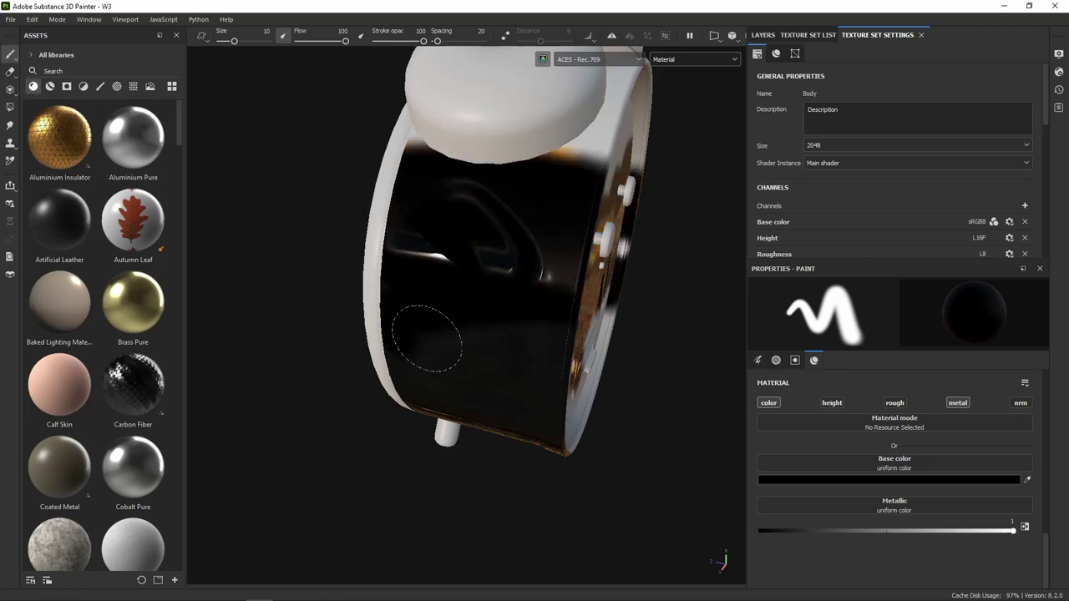
mouse_move(573, 394)
alt+mouse_down()
mouse_move(547, 365)
mouse_move(621, 359)
mouse_move(635, 299)
mouse_move(640, 382)
alt+mouse_up()
scroll(633, 401, up, 2)
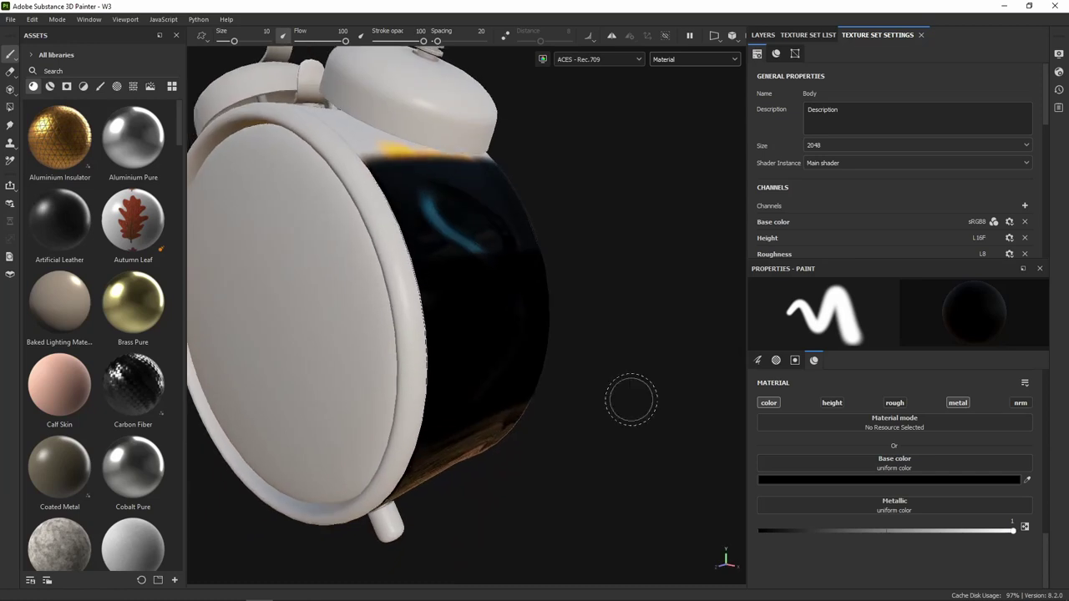
Re-enable roughness at 0 and paint a glossy stroke across the black body
click(895, 404)
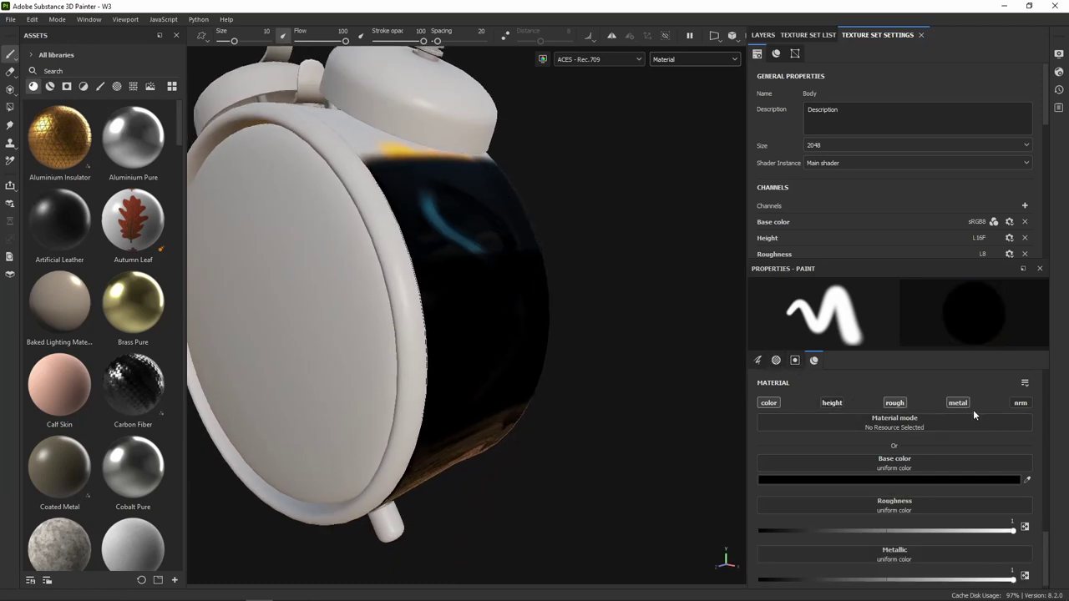
scroll(1007, 556, down, 1)
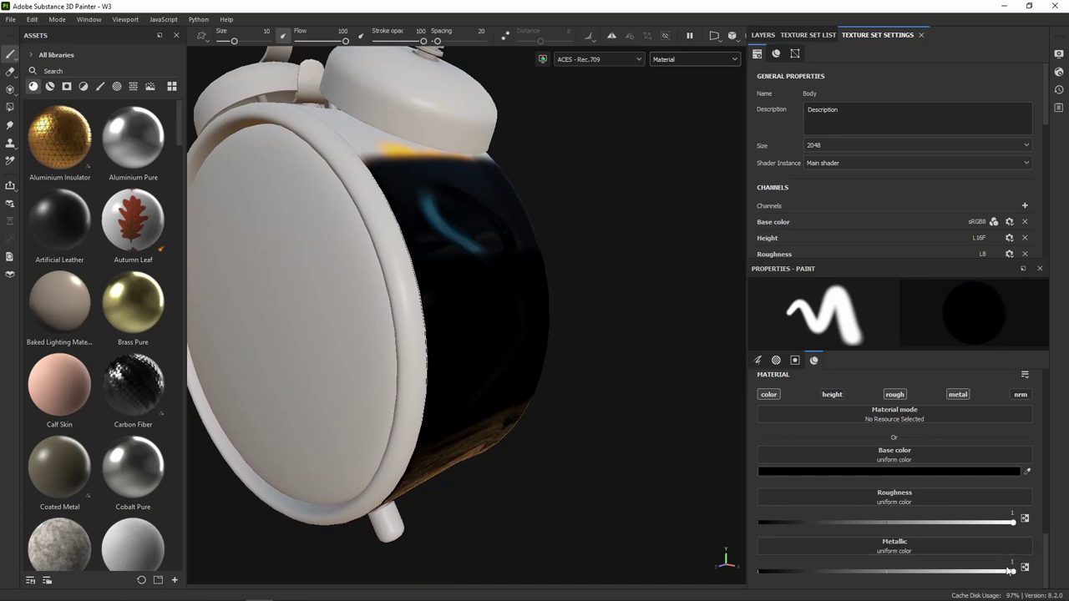
drag(1013, 523, 757, 523)
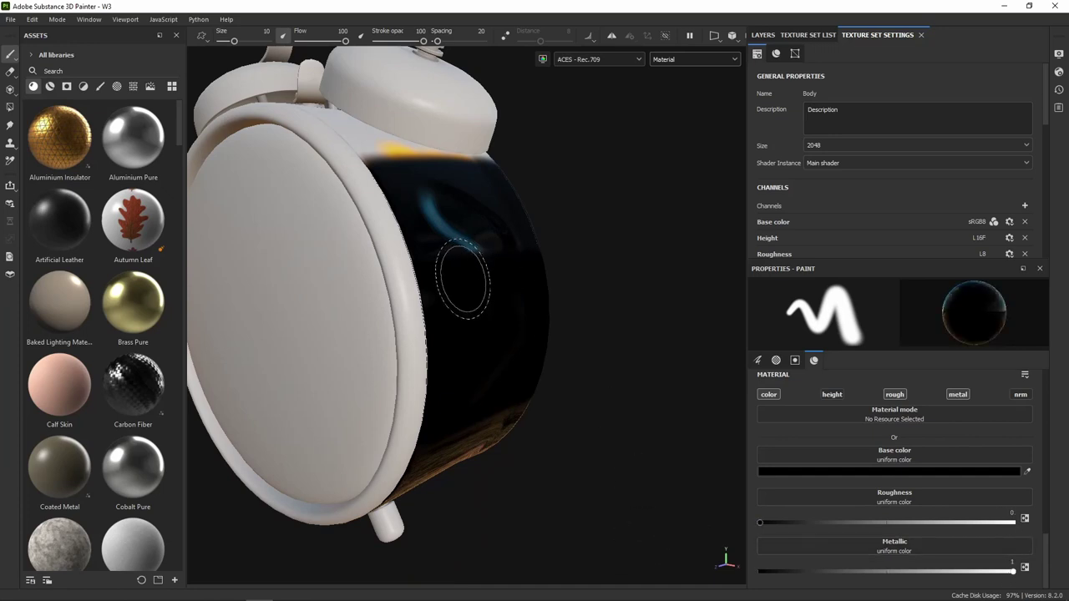
mouse_move(579, 238)
mouse_down()
mouse_move(541, 397)
mouse_move(352, 506)
mouse_move(376, 494)
mouse_move(346, 470)
mouse_move(401, 421)
mouse_up()
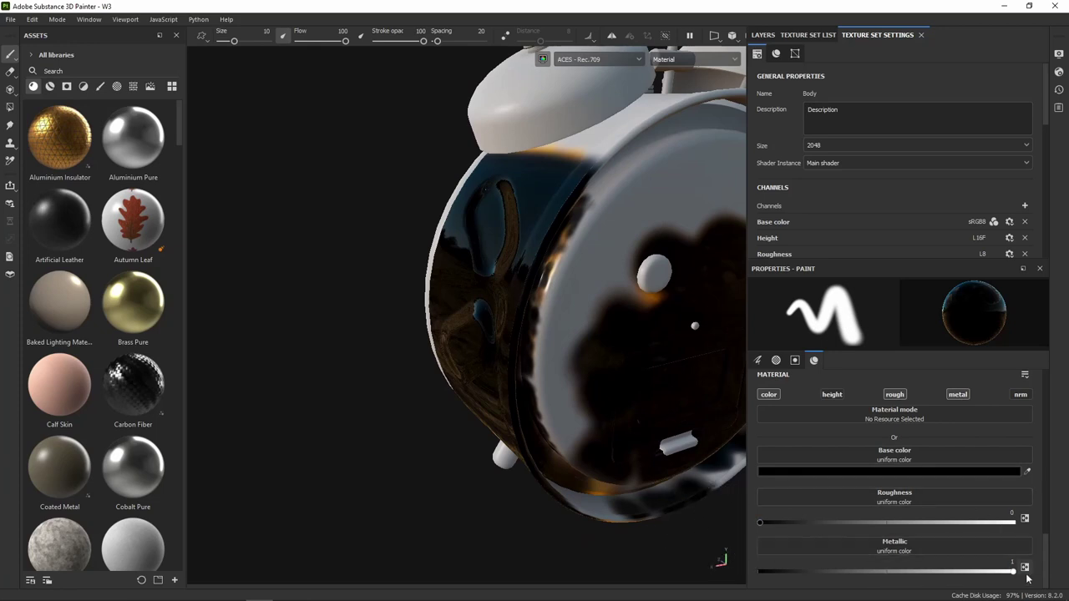
Orbit the clock and rotate the environment lighting across it
mouse_move(404, 292)
alt+mouse_down()
mouse_move(562, 298)
mouse_move(657, 351)
mouse_move(718, 401)
mouse_move(735, 436)
mouse_move(651, 327)
alt+mouse_up()
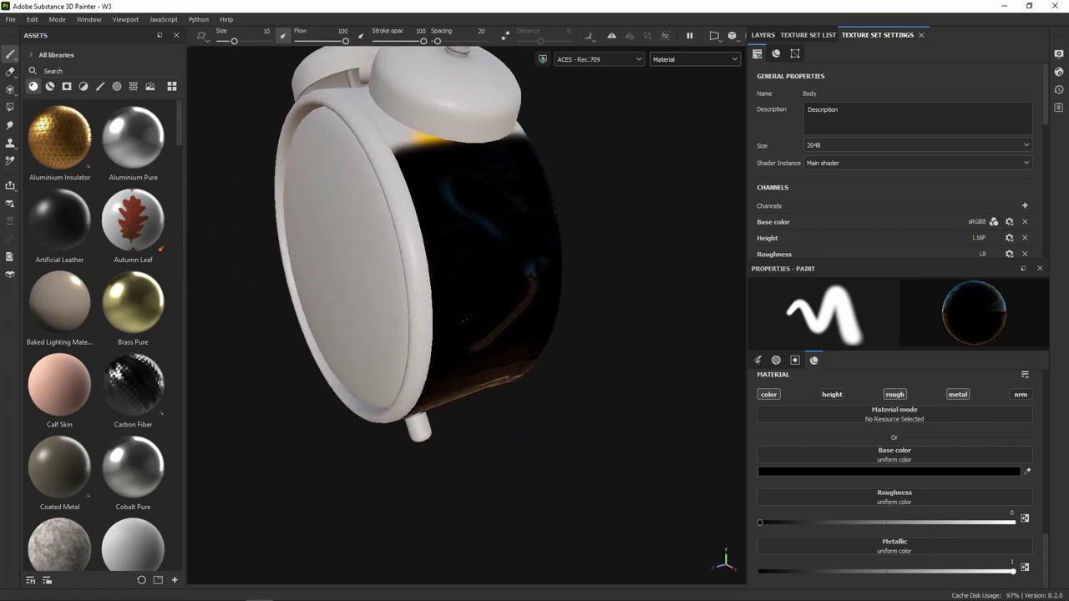
mouse_move(604, 245)
alt+mouse_down()
mouse_move(613, 349)
mouse_move(629, 352)
mouse_move(626, 343)
alt+mouse_up()
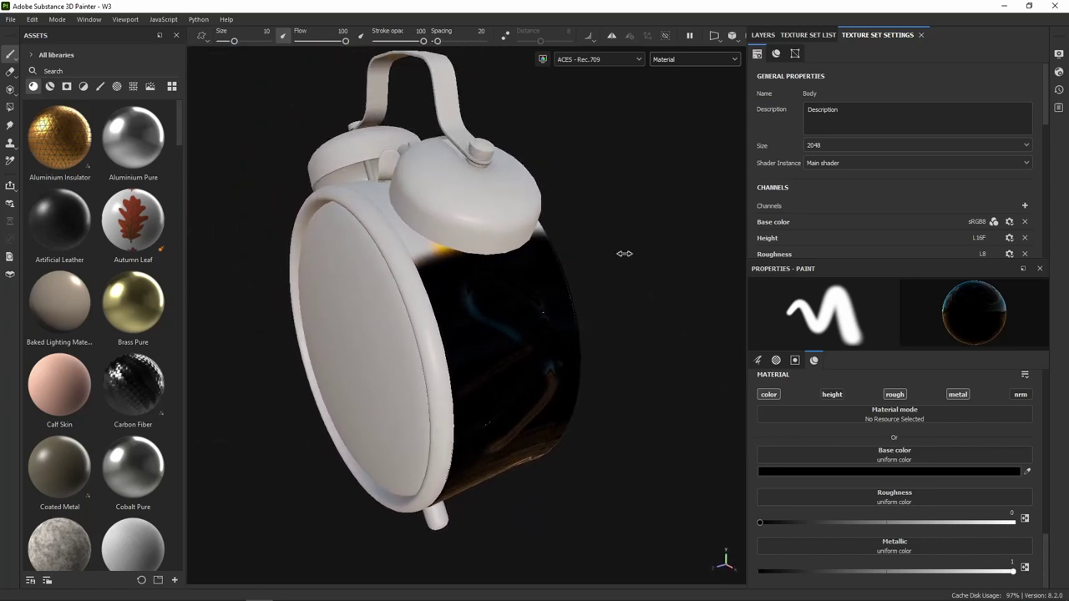
key(shift)
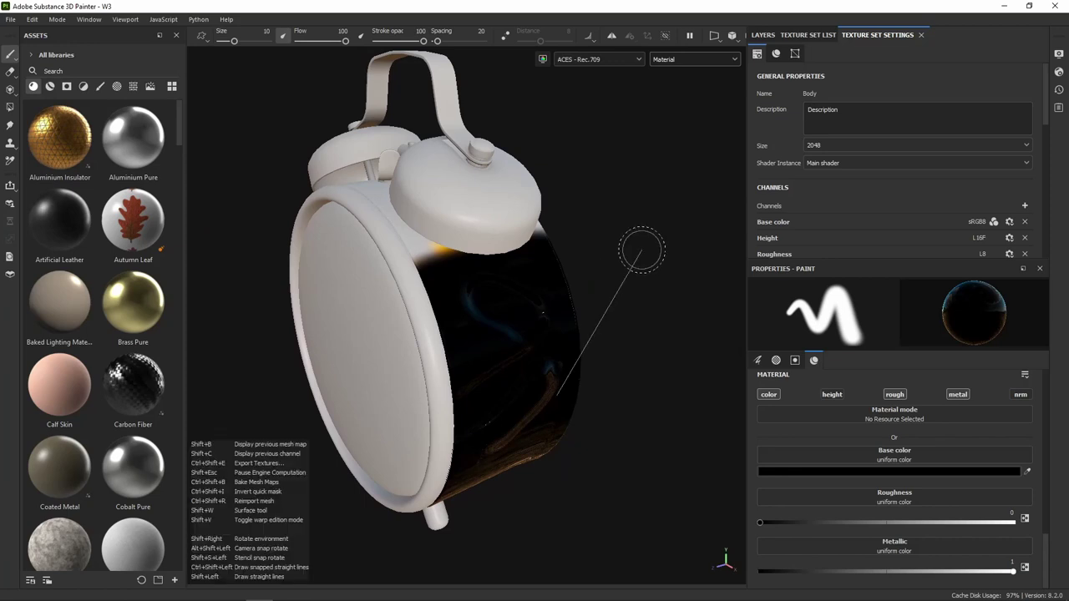
mouse_move(669, 248)
shift+right_down()
mouse_move(492, 239)
mouse_move(476, 255)
shift+right_up()
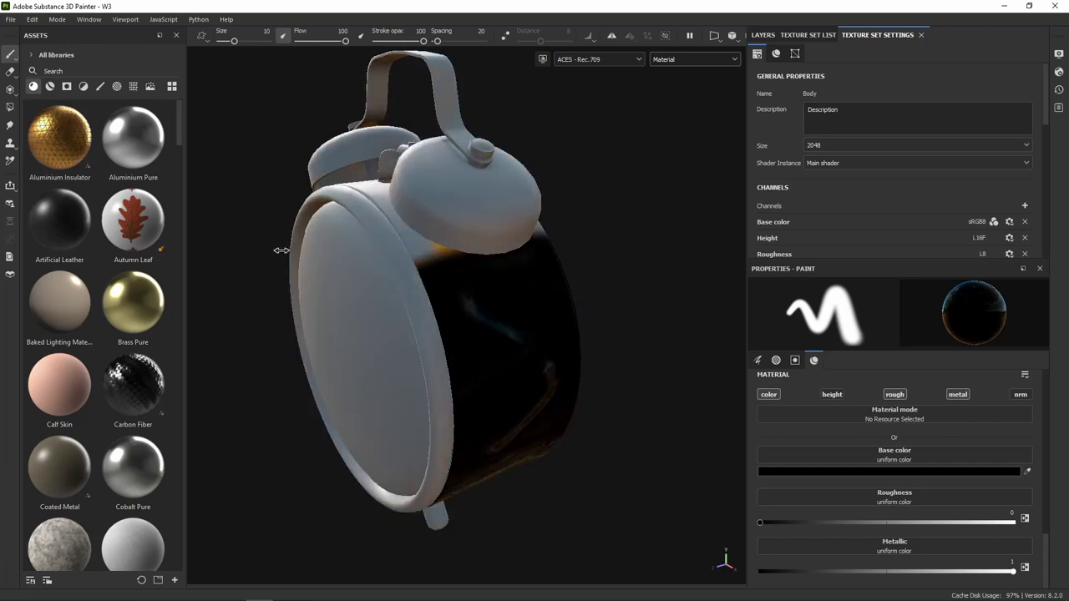
shift+right_drag(477, 255, 640, 253)
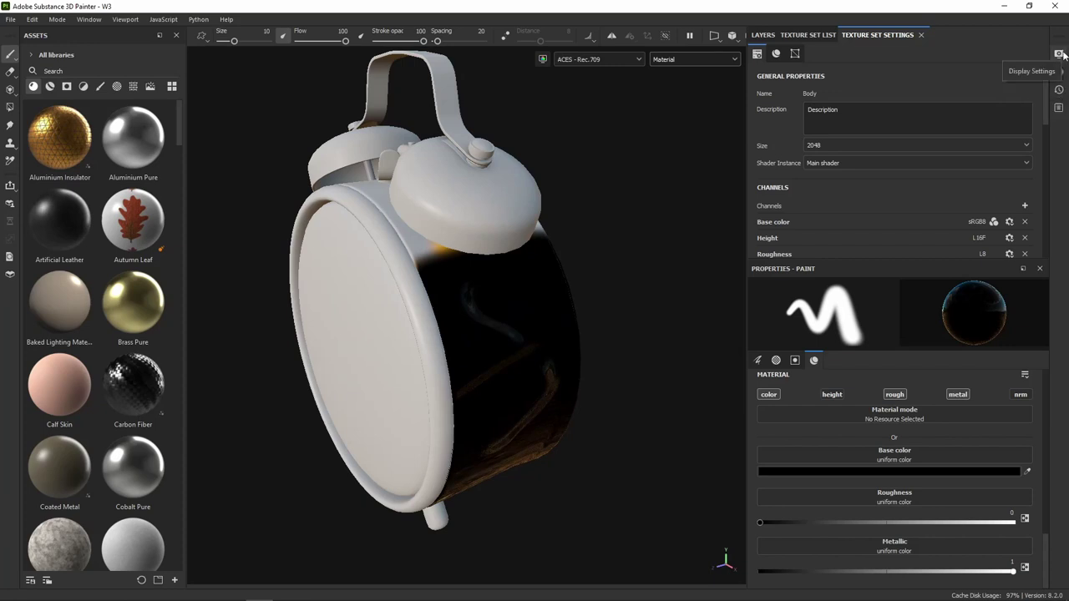
In Display Settings, switch the environment map to Bonifacio Aragon Stairs
click(1059, 53)
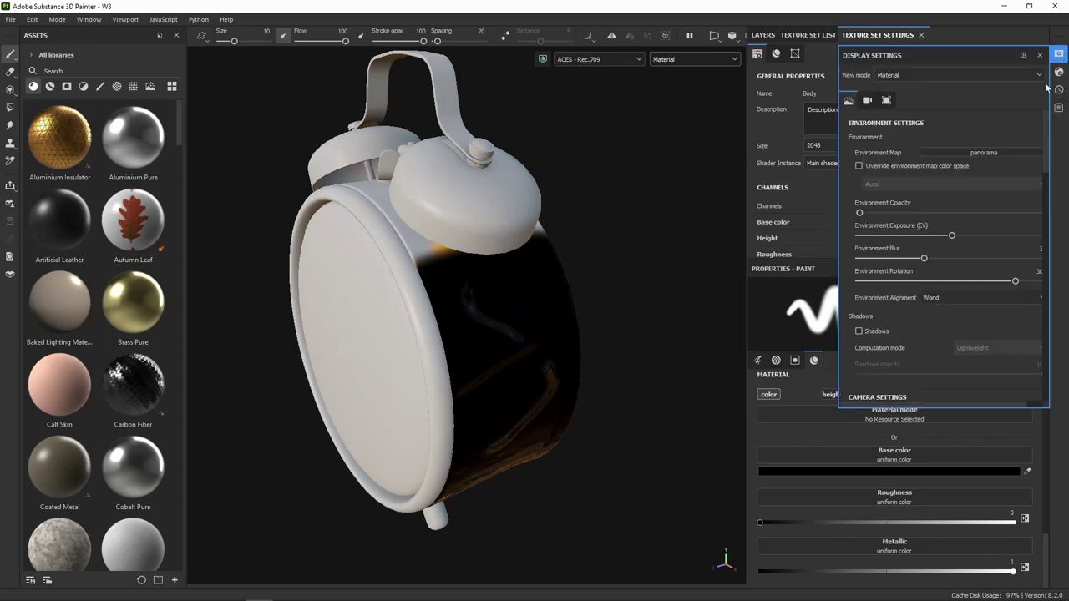
click(993, 154)
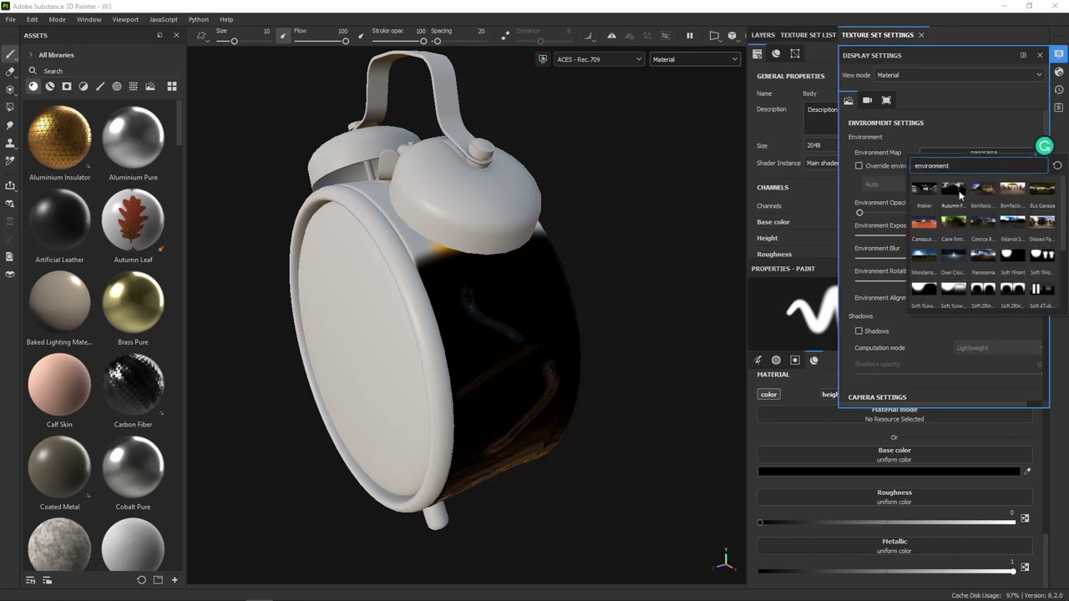
click(959, 191)
click(997, 154)
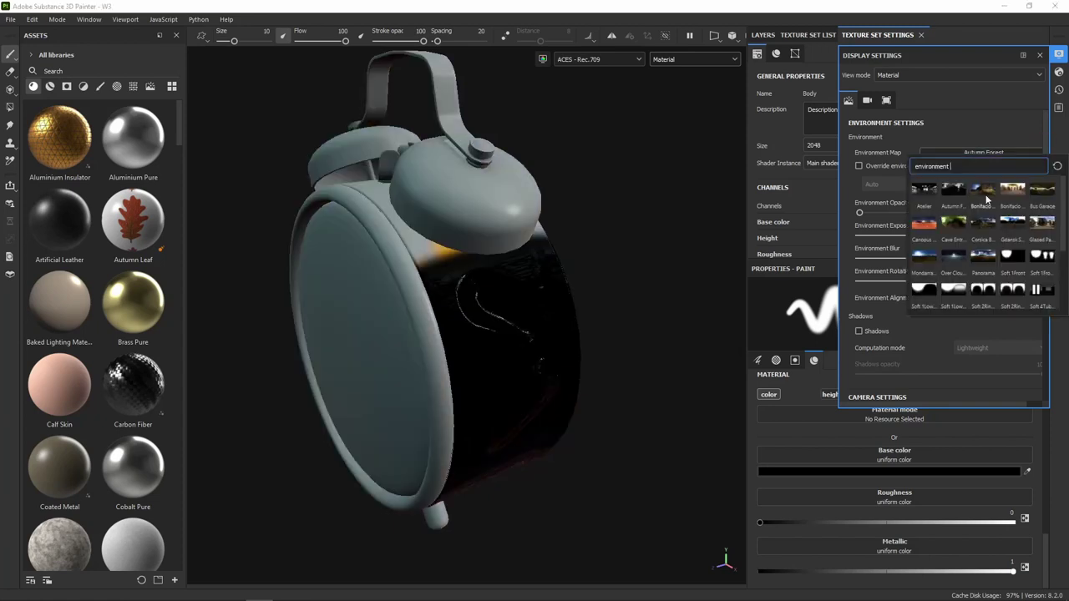
click(984, 192)
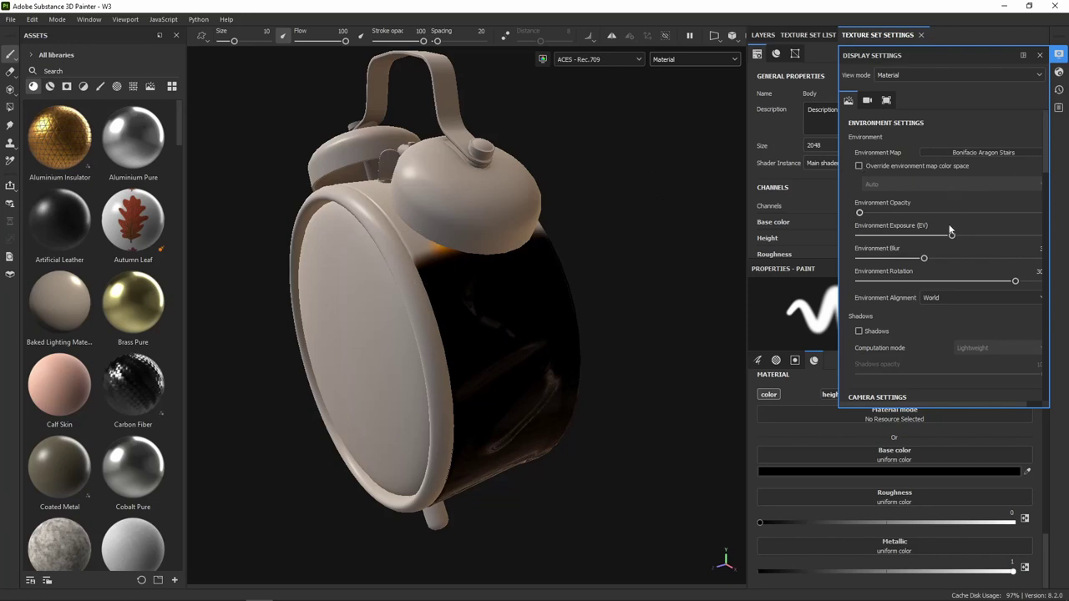
scroll(940, 331, down, 3)
scroll(940, 332, down, 2)
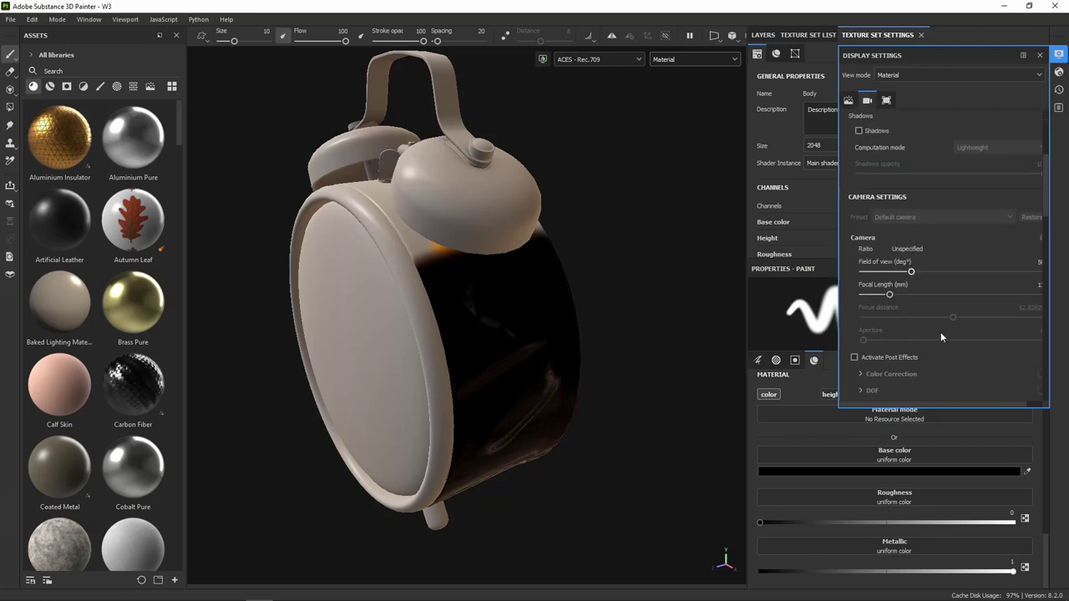
scroll(941, 331, up, 5)
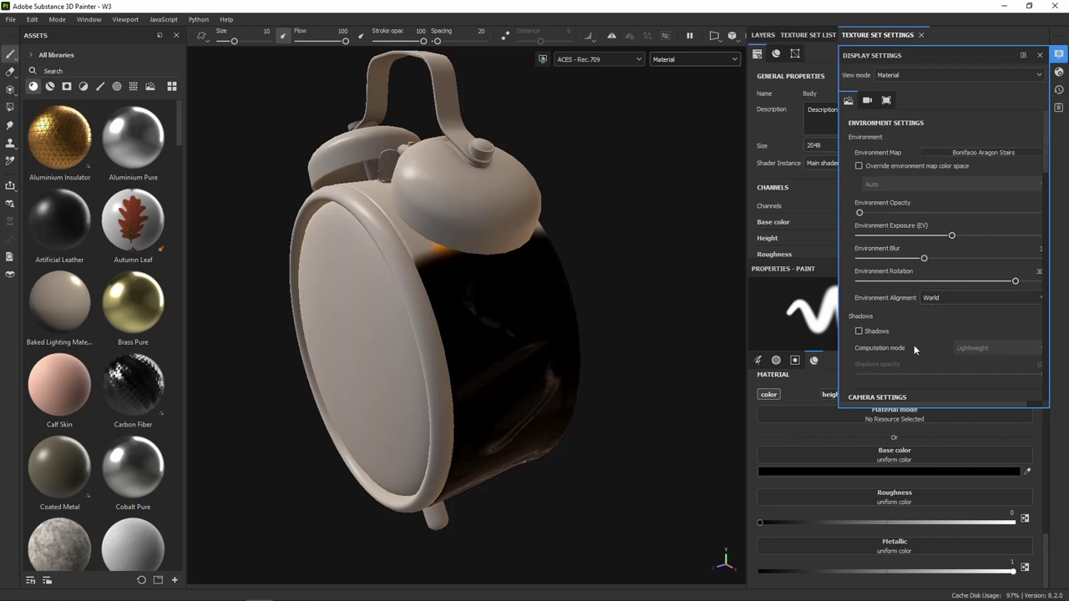
Raise Environment Opacity to maximum so the rocky backdrop shows behind the clock
click(894, 166)
click(894, 166)
drag(860, 214, 1040, 214)
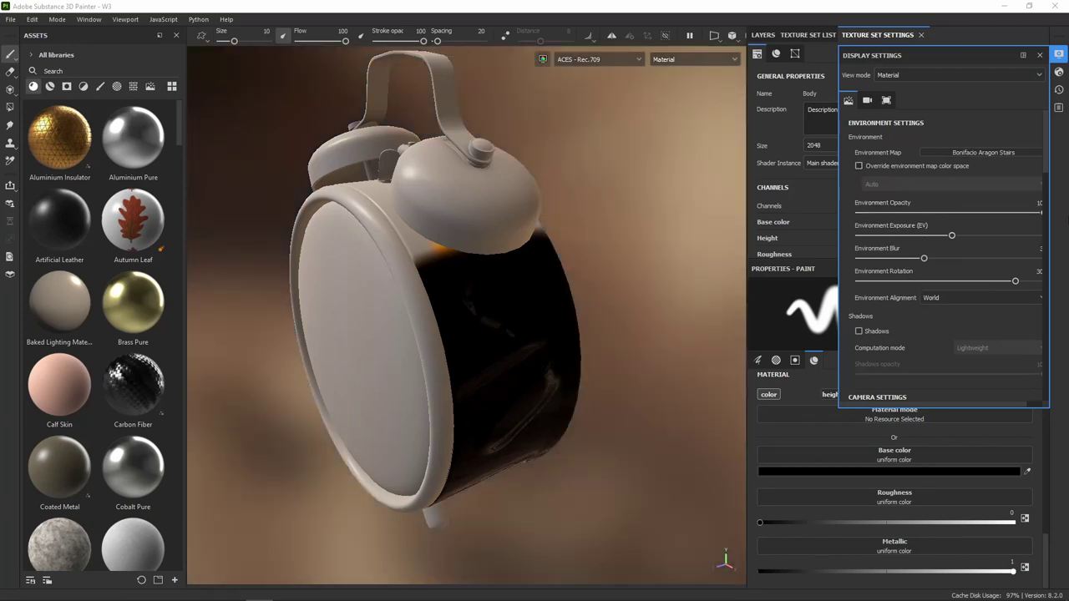
mouse_move(556, 250)
alt+mouse_down()
mouse_move(595, 231)
mouse_move(939, 238)
mouse_move(672, 301)
mouse_move(861, 167)
alt+mouse_up()
Change the environment map to Studio White Soft and lower its rotation toward 0 degrees
click(978, 152)
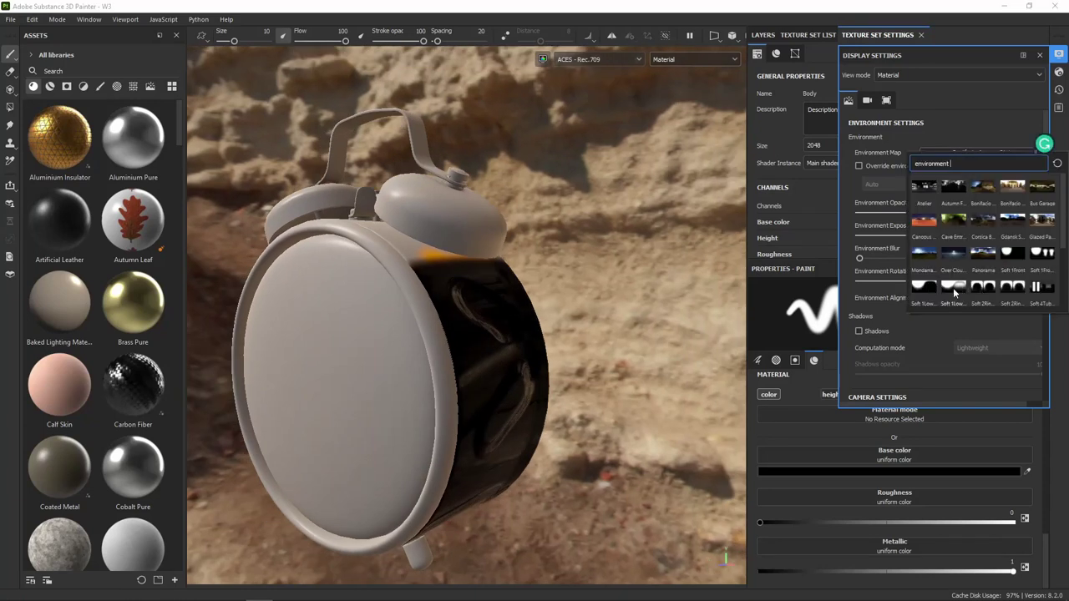
key(Escape)
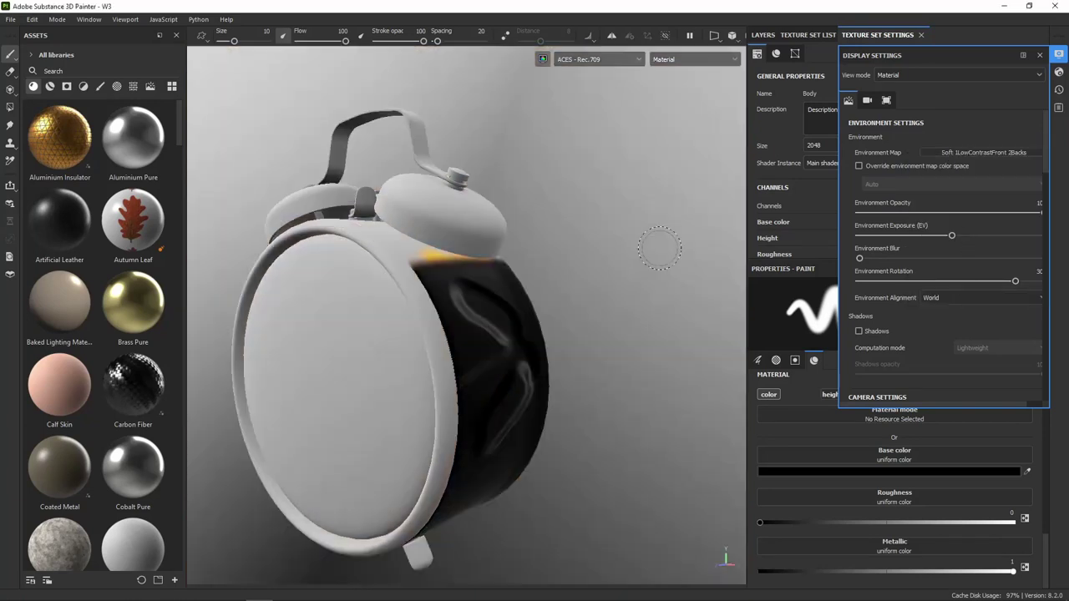
mouse_move(668, 237)
alt+mouse_down()
mouse_move(618, 221)
mouse_move(678, 241)
alt+mouse_up()
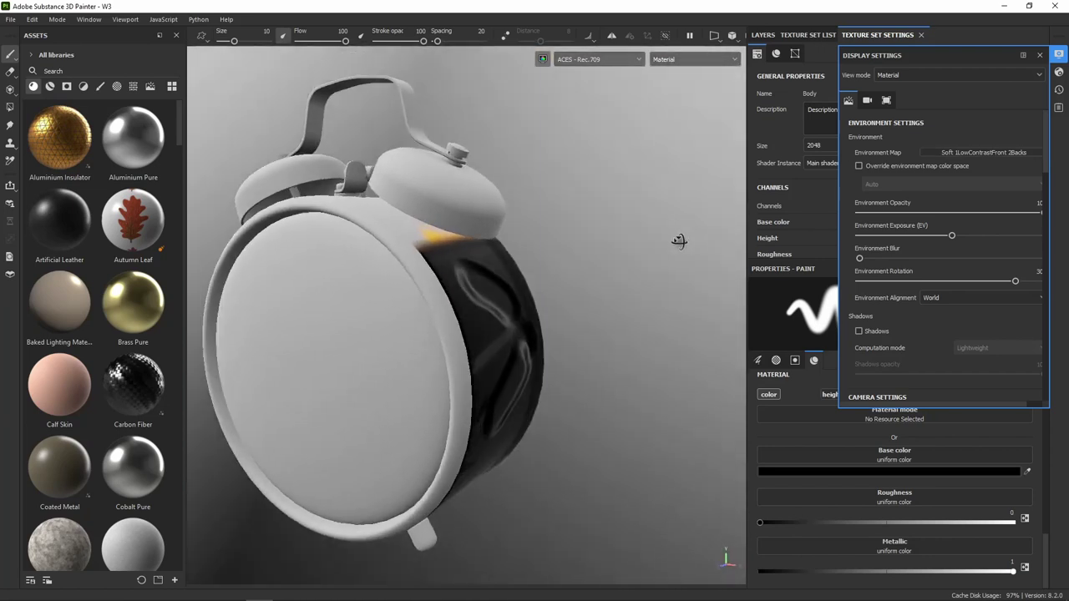
mouse_move(679, 241)
shift+right_down()
mouse_move(575, 235)
mouse_move(594, 237)
shift+right_up()
click(995, 151)
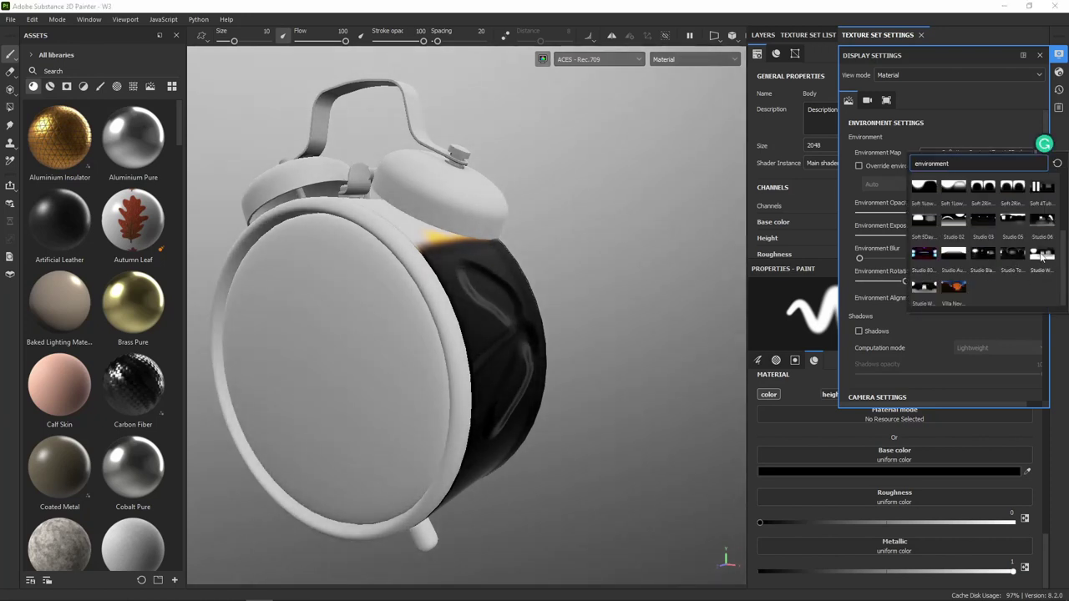
mouse_move(1042, 256)
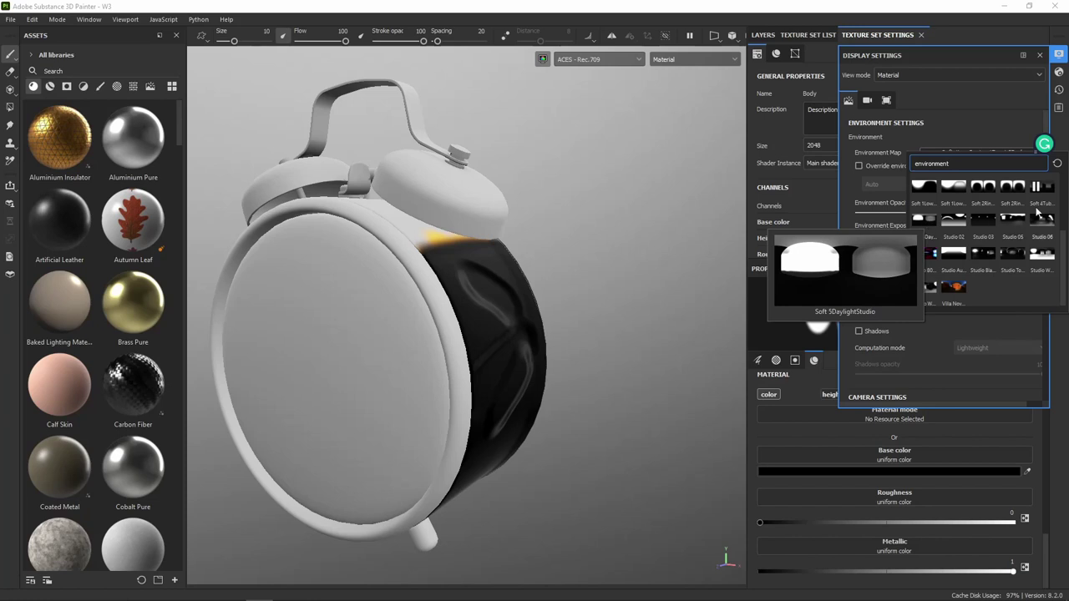
click(1043, 260)
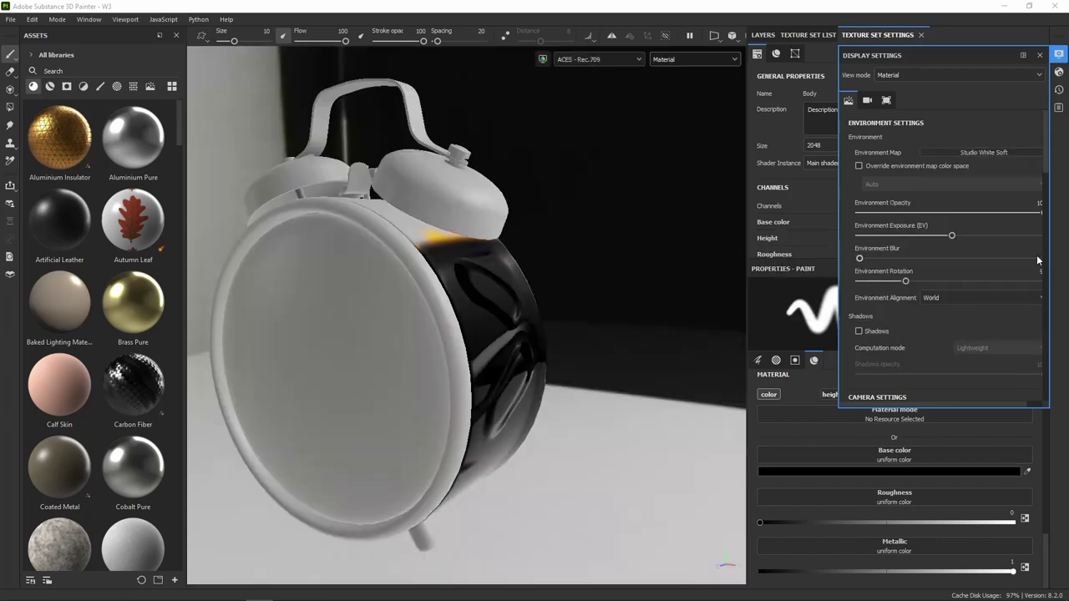
mouse_move(665, 297)
shift+right_down()
mouse_move(641, 314)
mouse_move(558, 299)
mouse_move(623, 299)
shift+right_up()
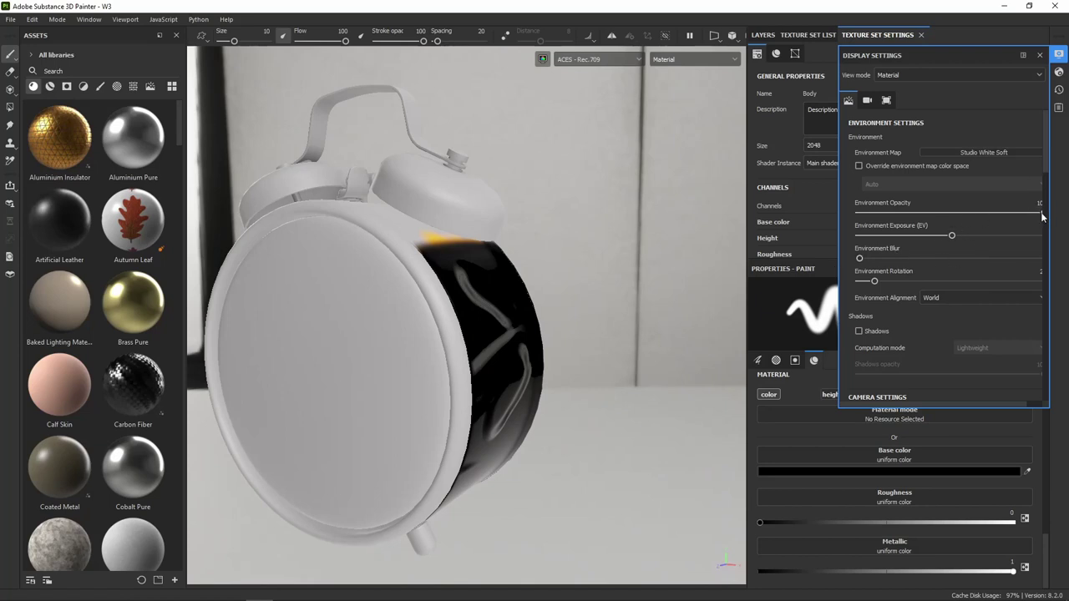
Drop Environment Opacity to 0 for a black background, viewing the clock from the front
drag(1041, 217, 859, 212)
mouse_move(626, 257)
alt+mouse_down()
mouse_move(485, 264)
mouse_move(615, 275)
alt+mouse_up()
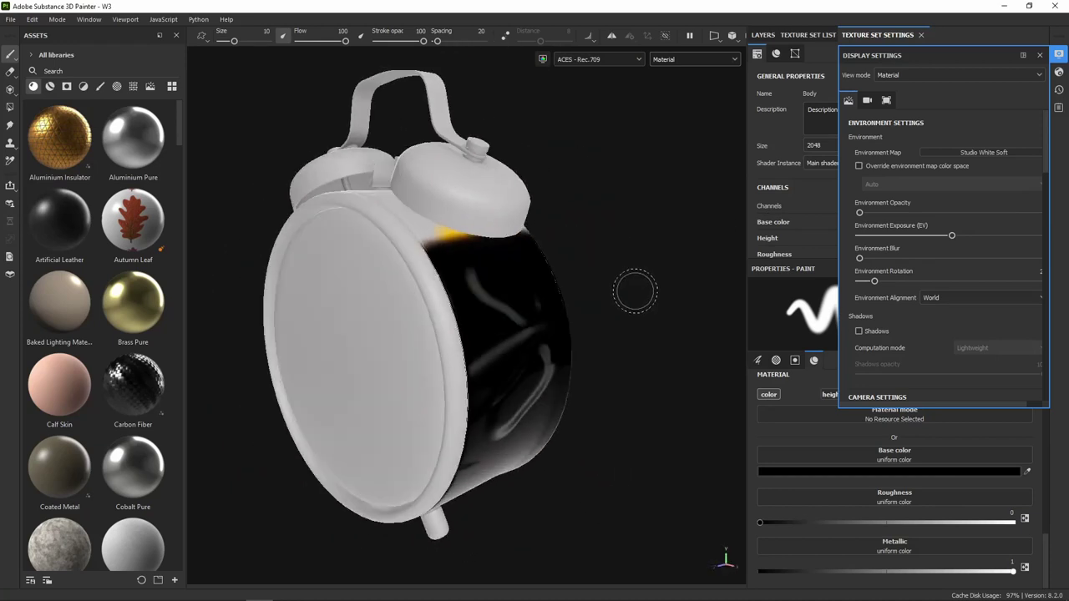
alt+middle_drag(616, 274, 553, 240)
mouse_move(552, 240)
alt+mouse_down()
mouse_move(596, 287)
mouse_move(593, 240)
alt+mouse_up()
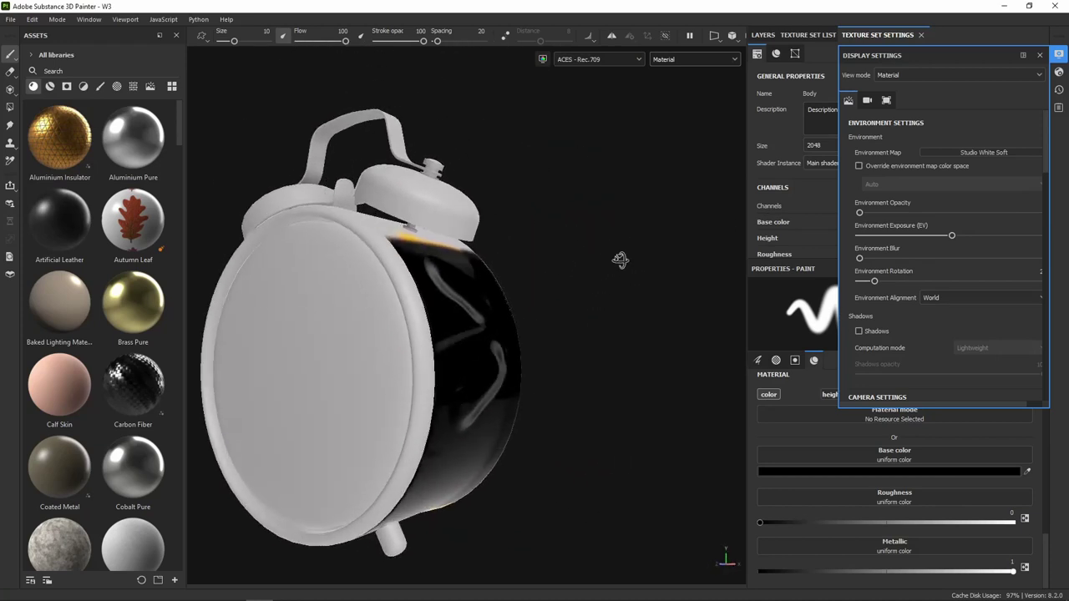
In Settings, set the two viewport background colours to greys 898989 and 505050
click(32, 19)
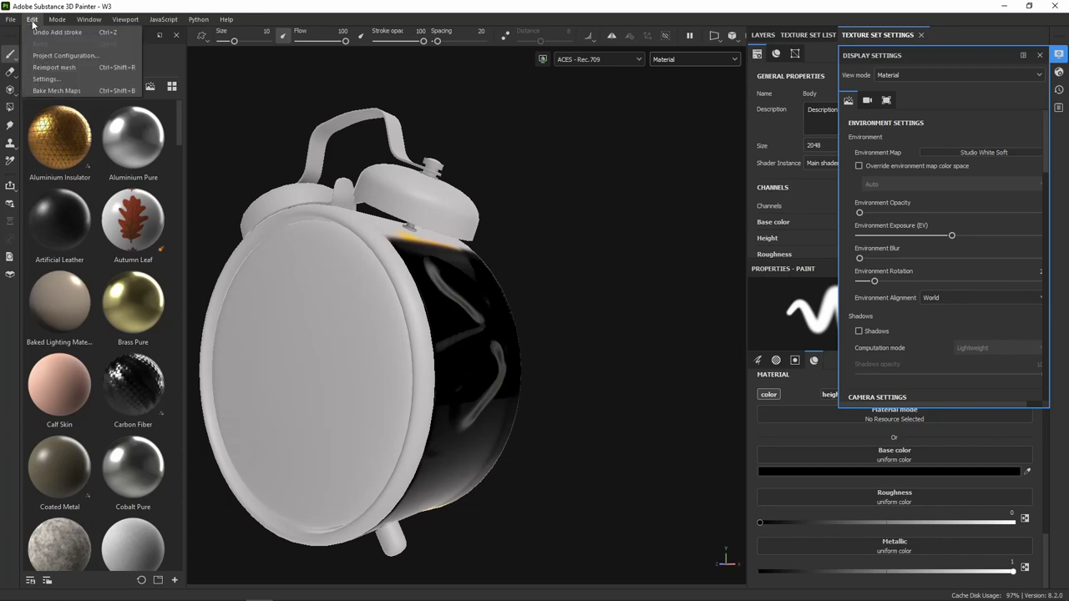
click(59, 79)
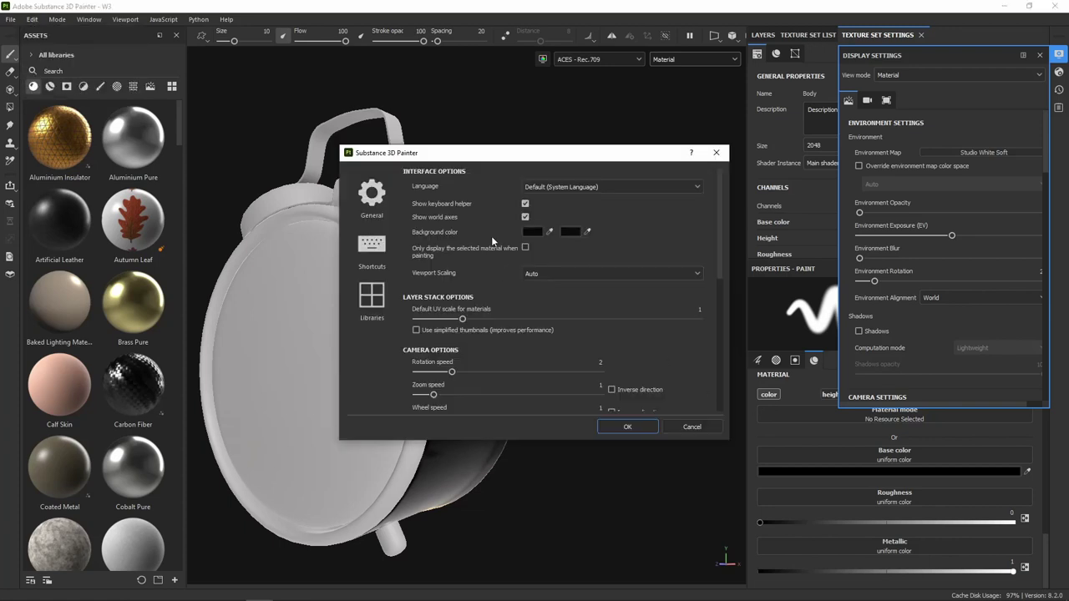
click(533, 232)
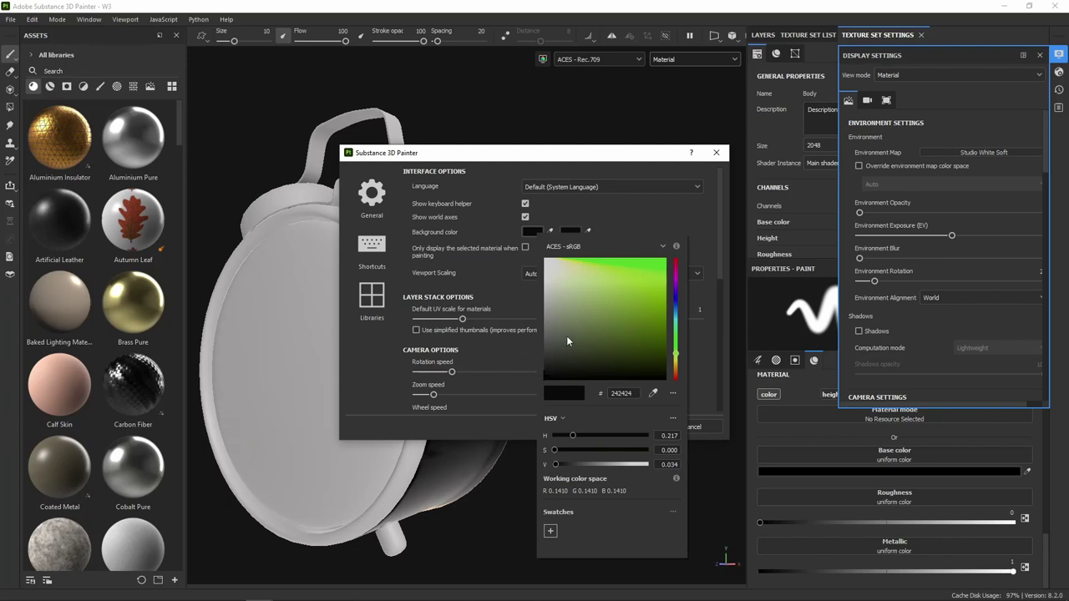
drag(566, 336, 530, 324)
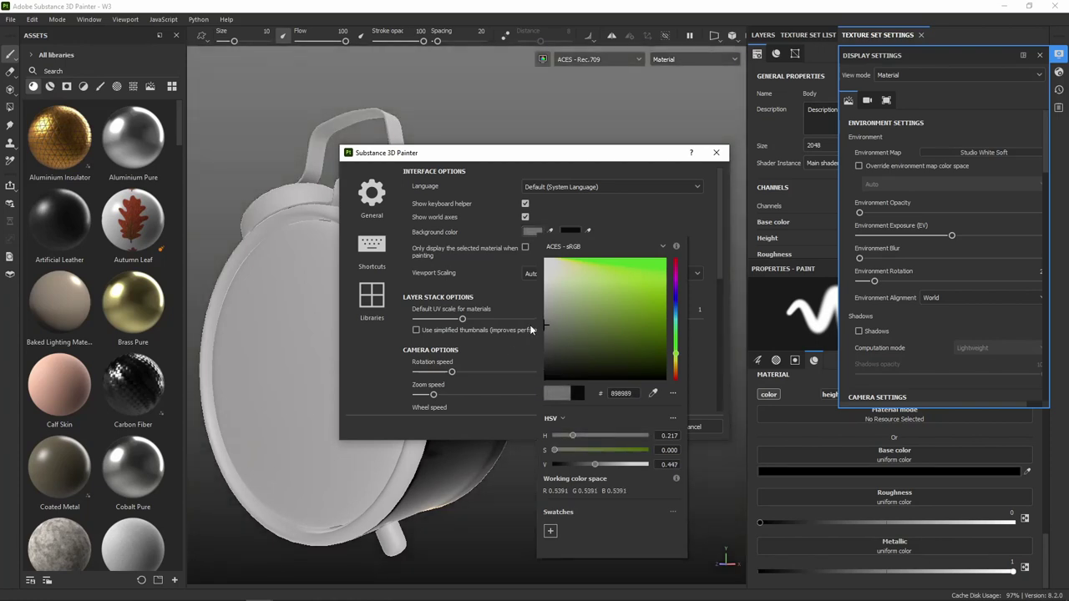
click(661, 209)
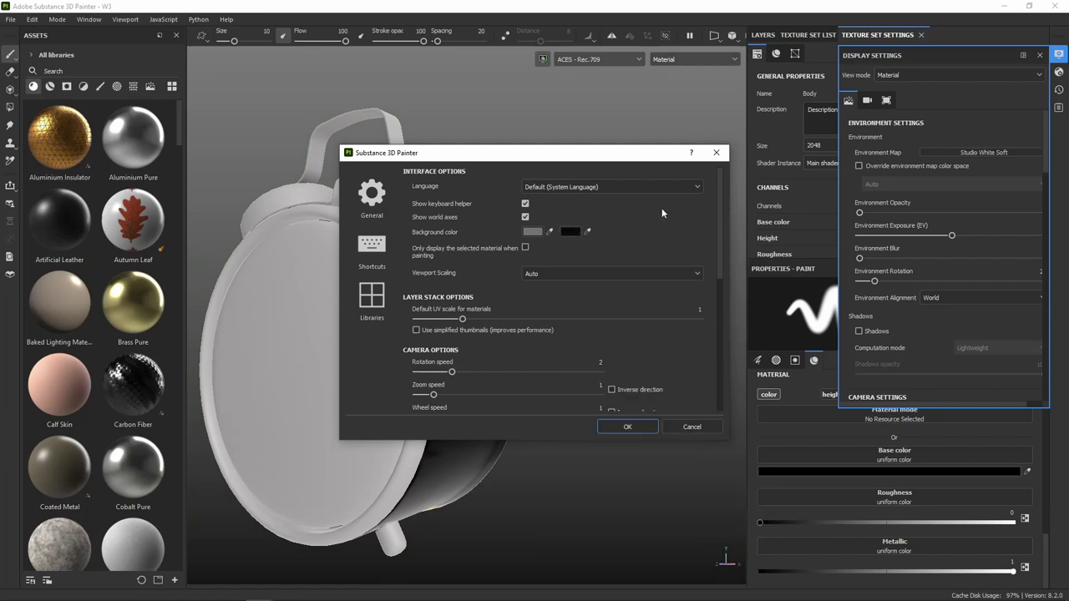
click(571, 233)
drag(605, 366, 570, 362)
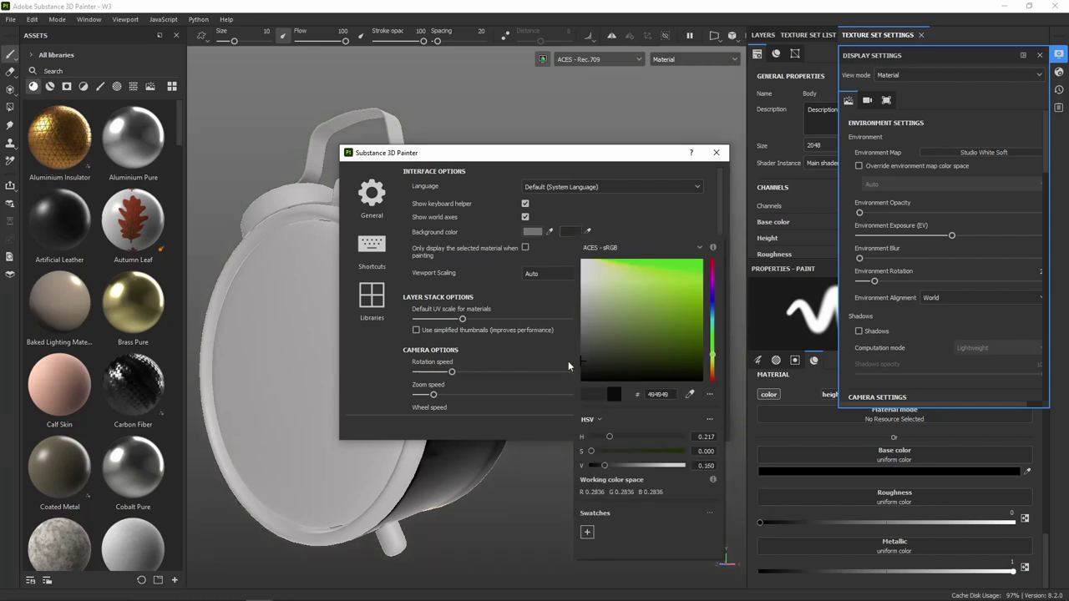
click(661, 209)
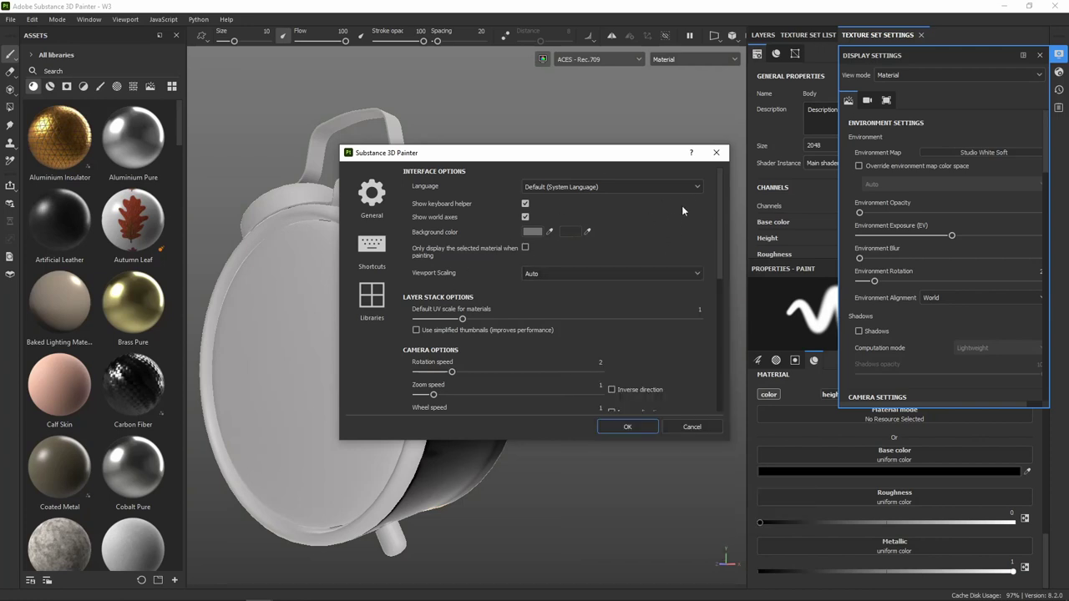
scroll(678, 336, down, 5)
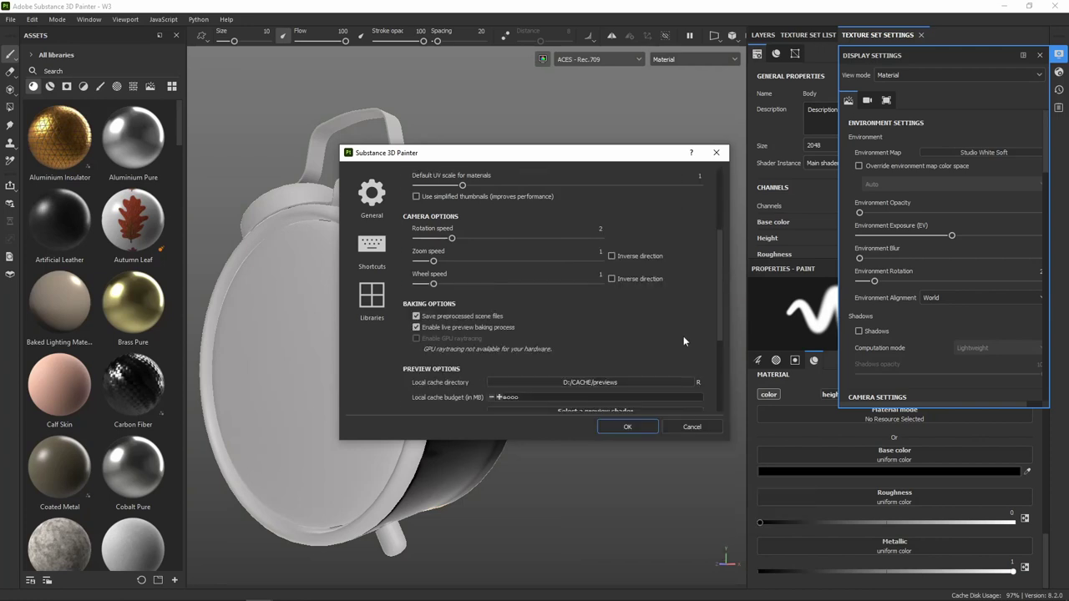
scroll(683, 336, down, 5)
click(716, 152)
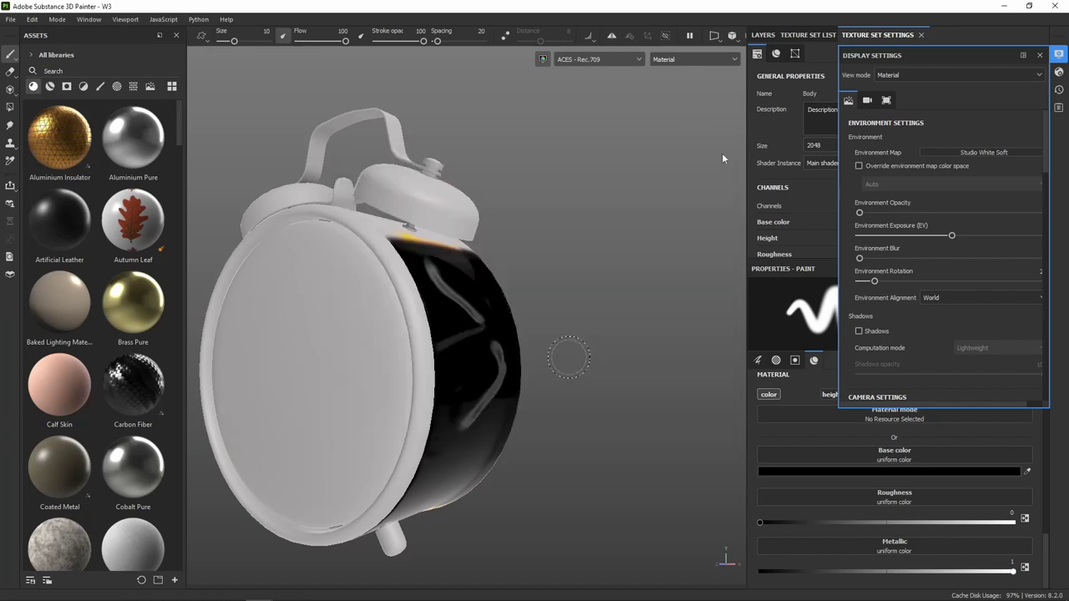
alt+drag(616, 350, 640, 306)
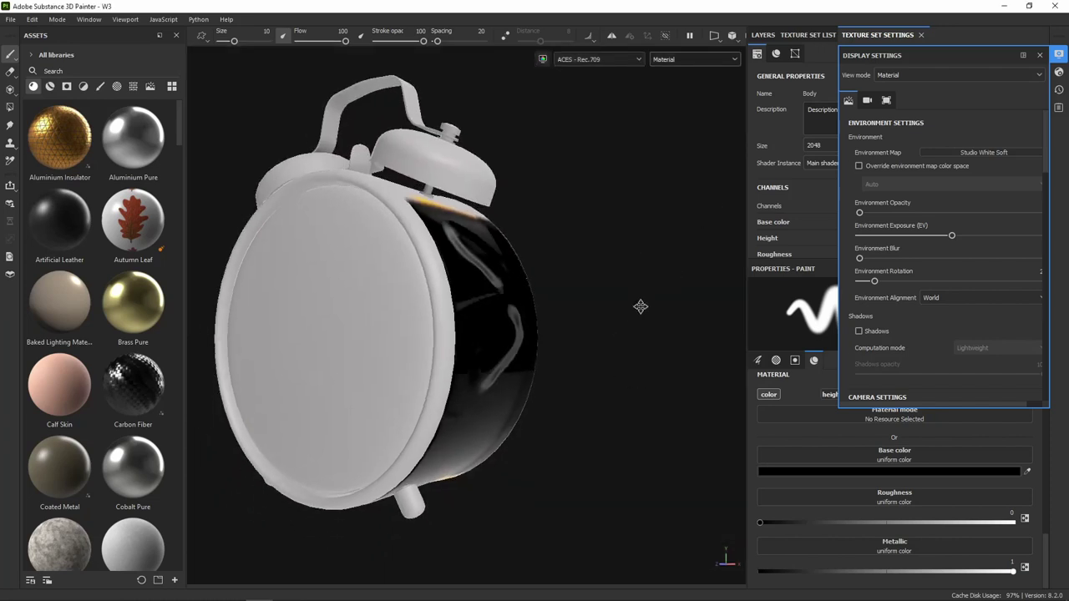
Reset the first background colour in HSV to hue 0 and brightness 0.5
click(31, 19)
click(45, 78)
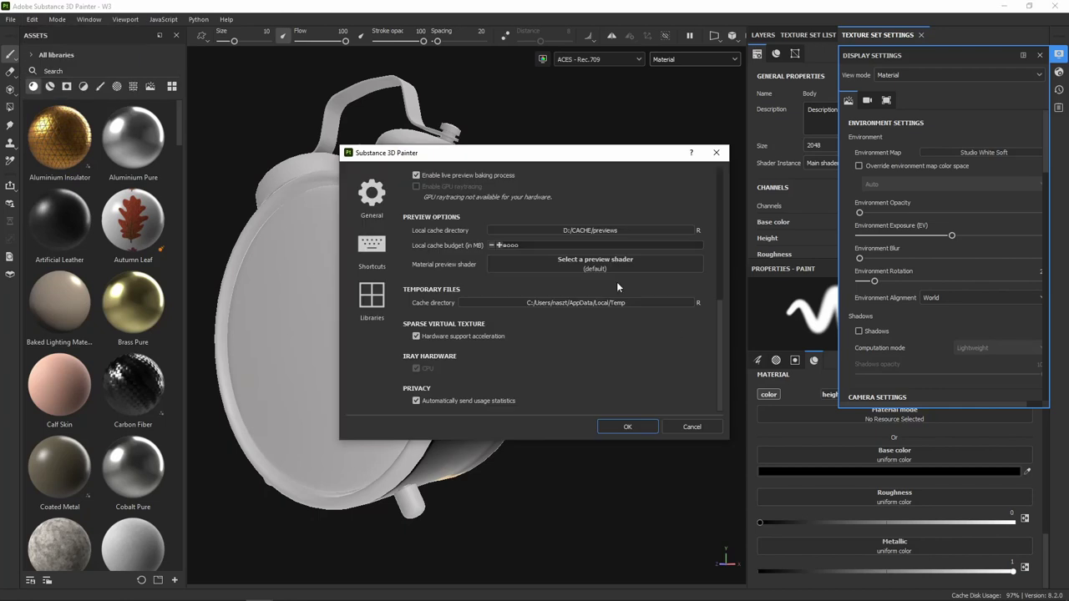
scroll(498, 272, up, 10)
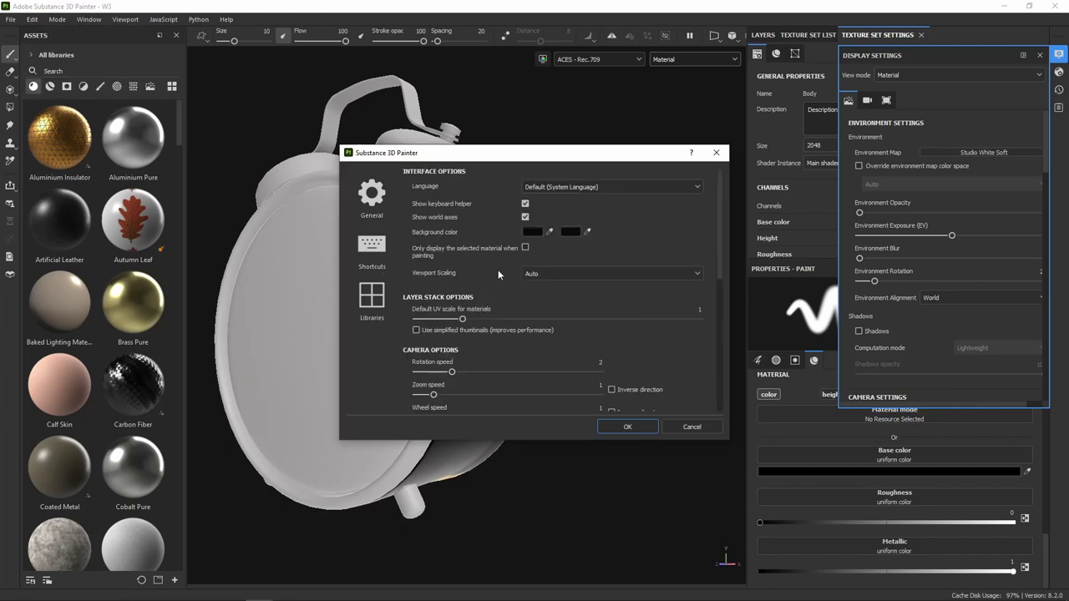
click(532, 232)
drag(551, 322, 524, 323)
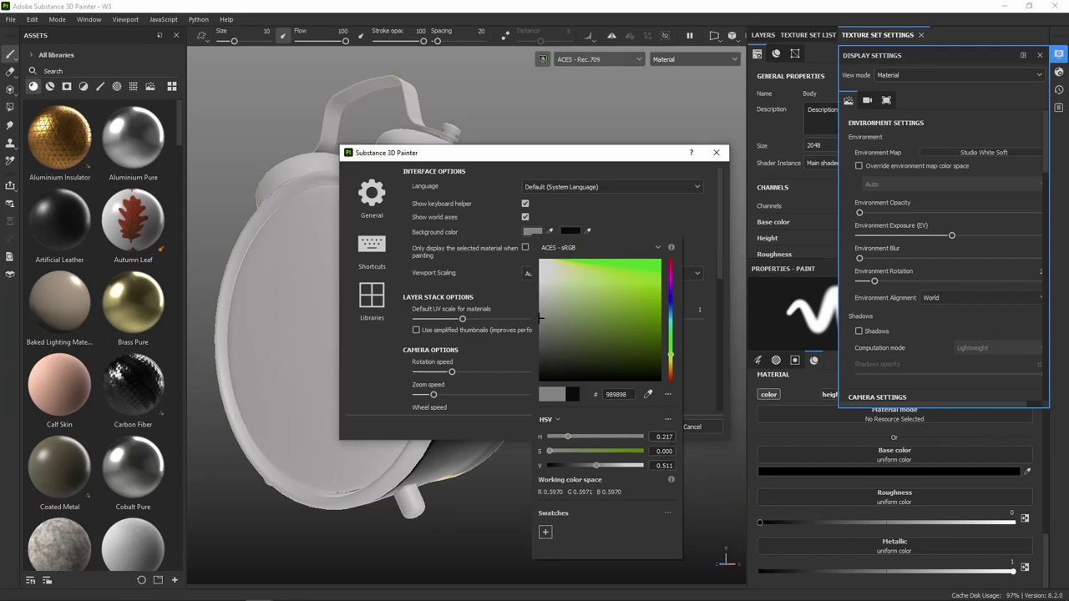
click(552, 421)
click(571, 434)
click(571, 445)
drag(567, 435, 519, 436)
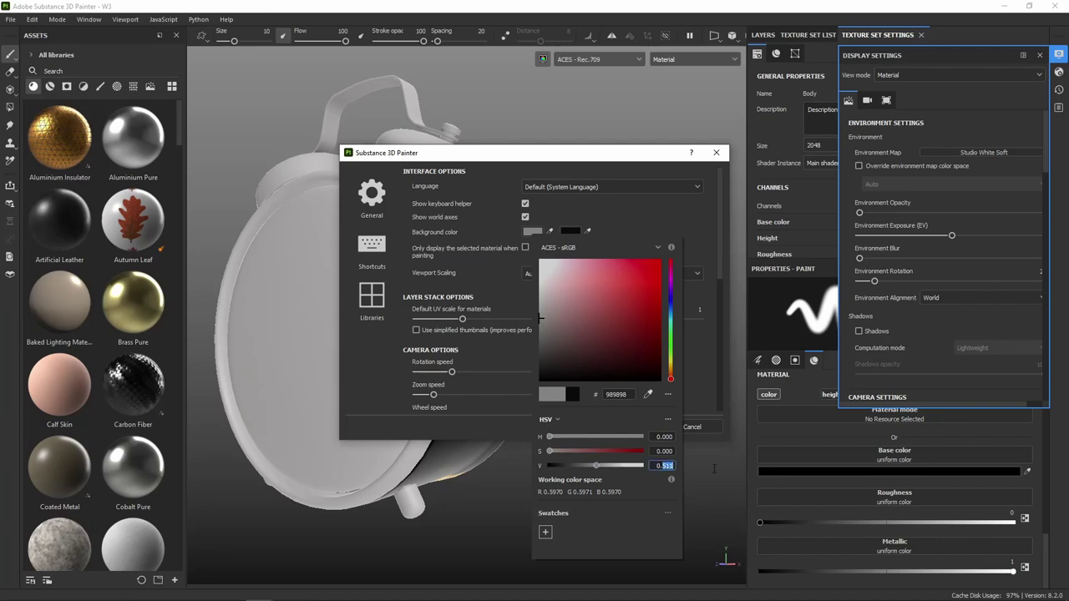
text(0.5)
click(664, 451)
Set the second background colour to hue 0 and a dark grey, then apply
click(701, 213)
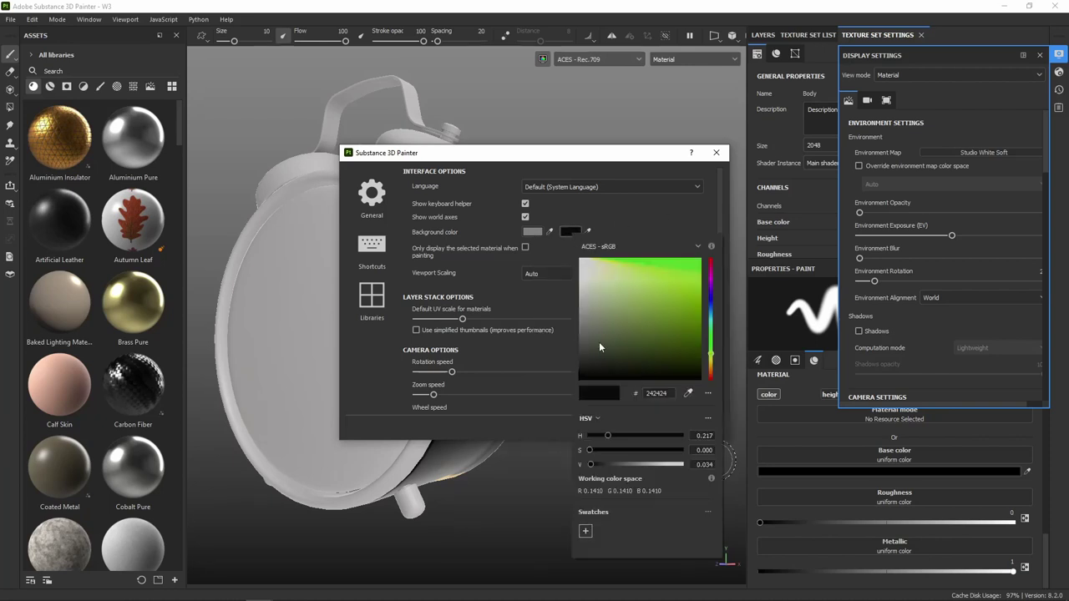
drag(608, 437, 547, 435)
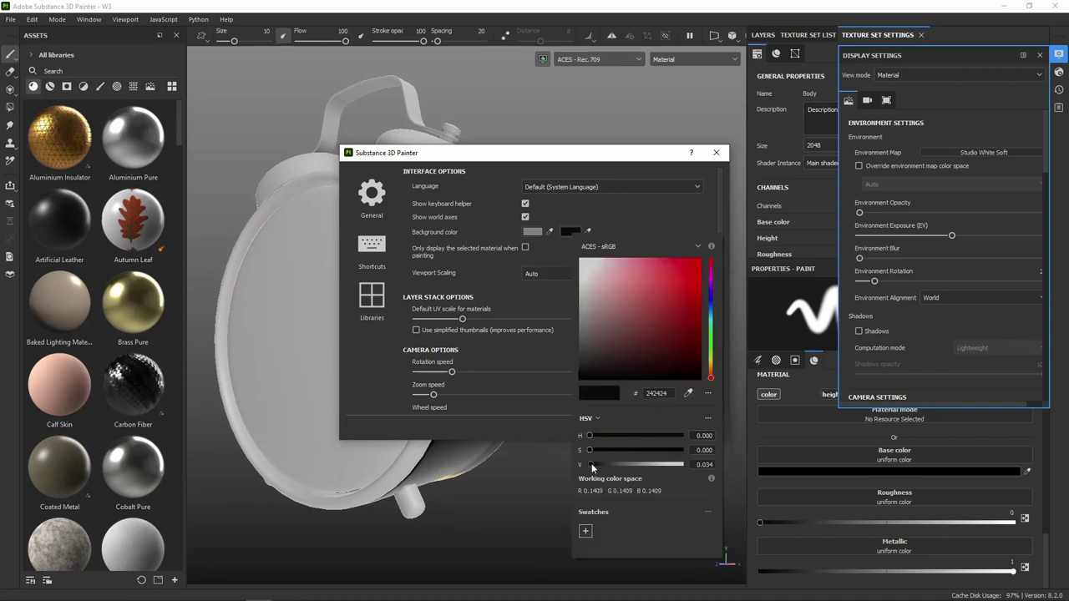
drag(591, 465, 604, 463)
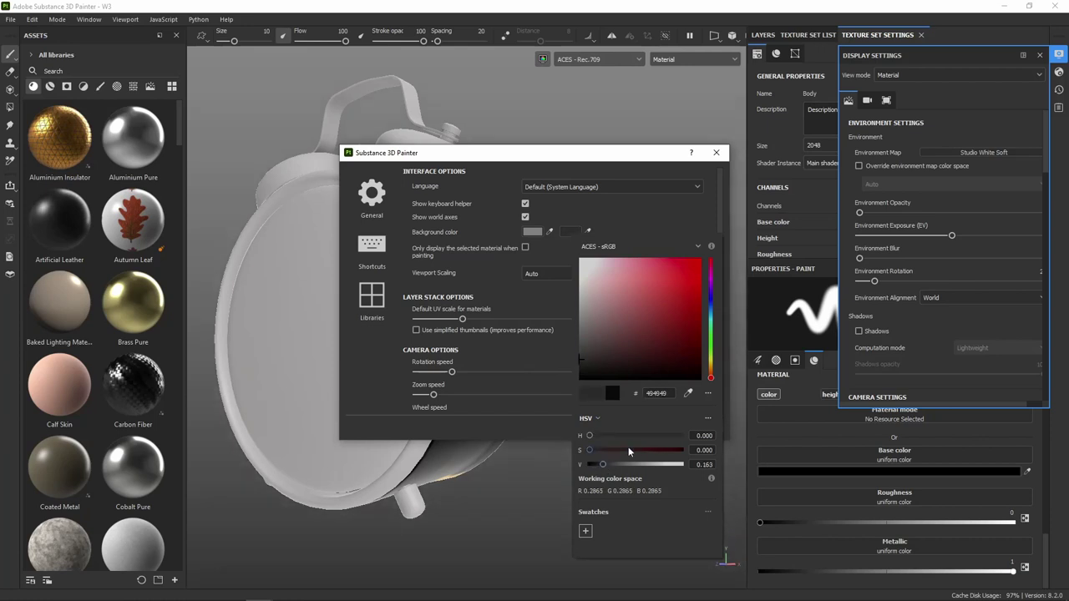
click(627, 426)
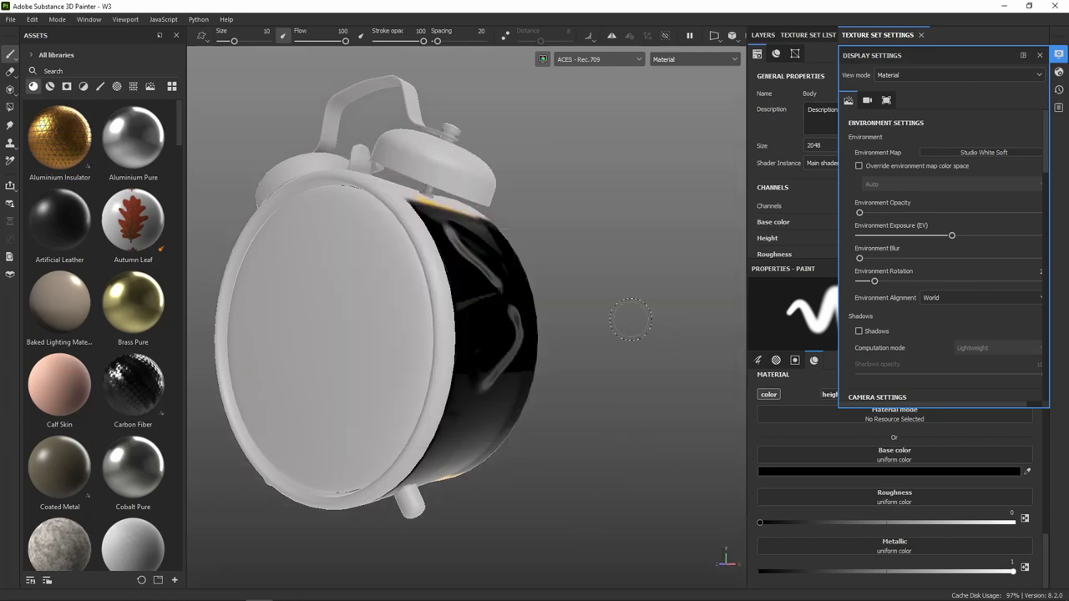
mouse_move(631, 318)
alt+mouse_down()
mouse_move(661, 359)
mouse_move(626, 317)
mouse_move(554, 329)
mouse_move(653, 324)
mouse_move(626, 368)
mouse_move(648, 423)
mouse_move(598, 399)
mouse_move(674, 267)
alt+mouse_up()
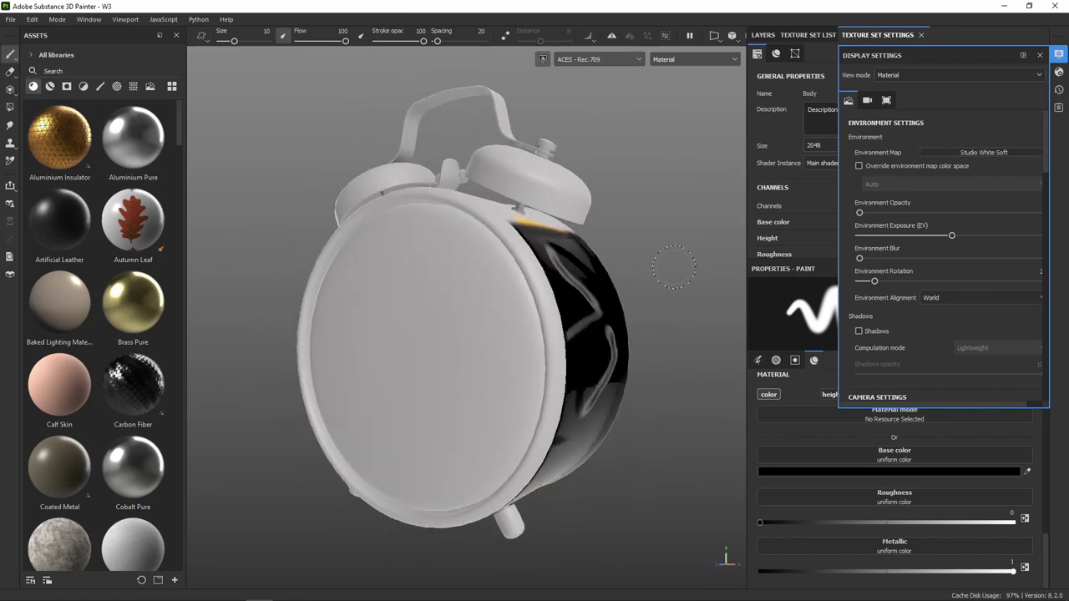
Adjust the background gradient colours to 797979 and 383838 and confirm
click(31, 19)
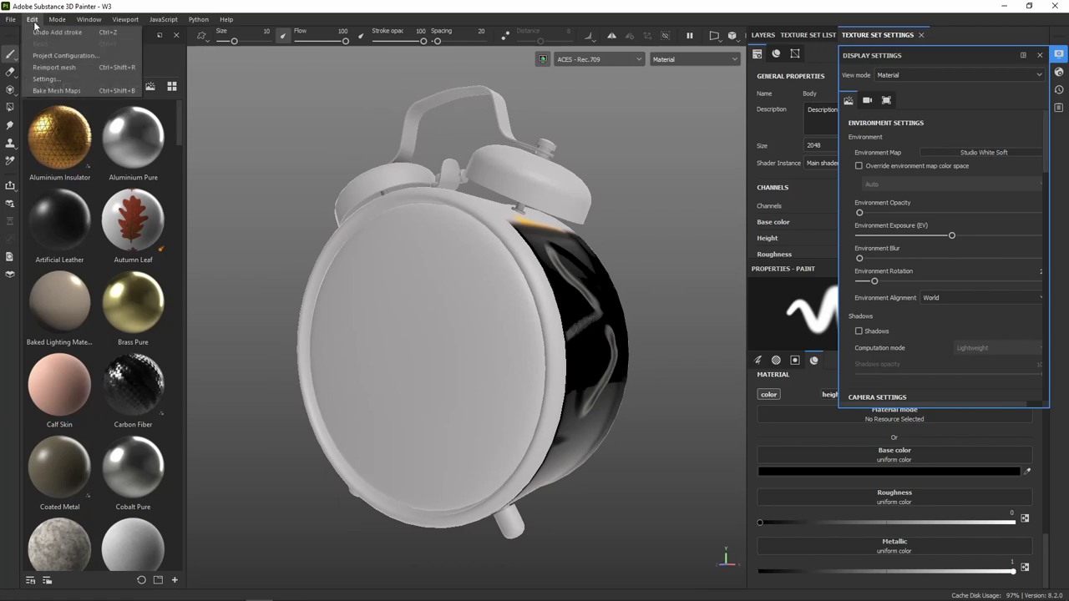
click(80, 79)
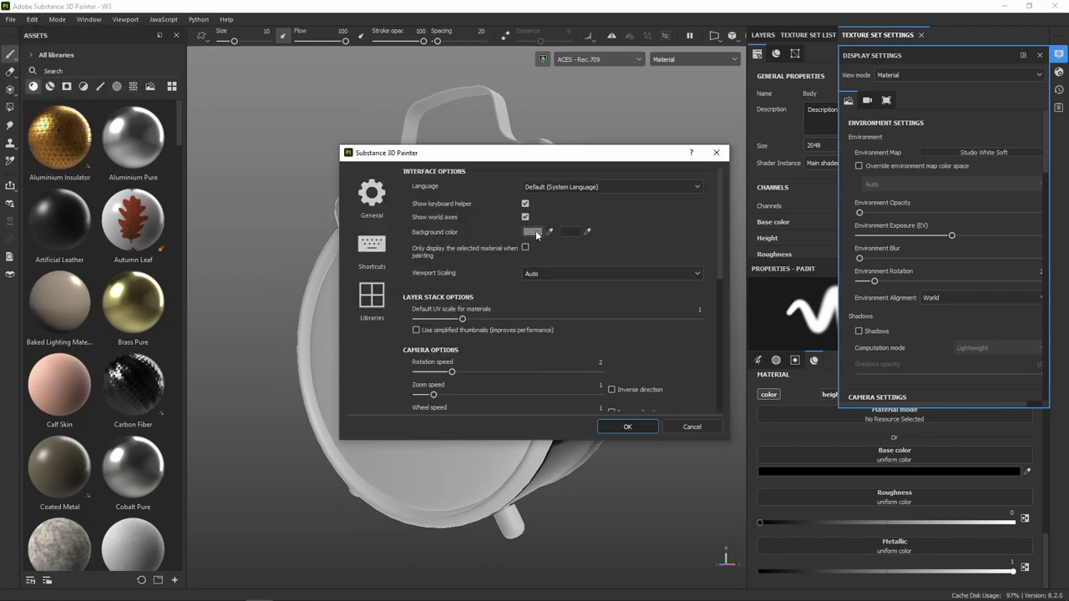
click(532, 231)
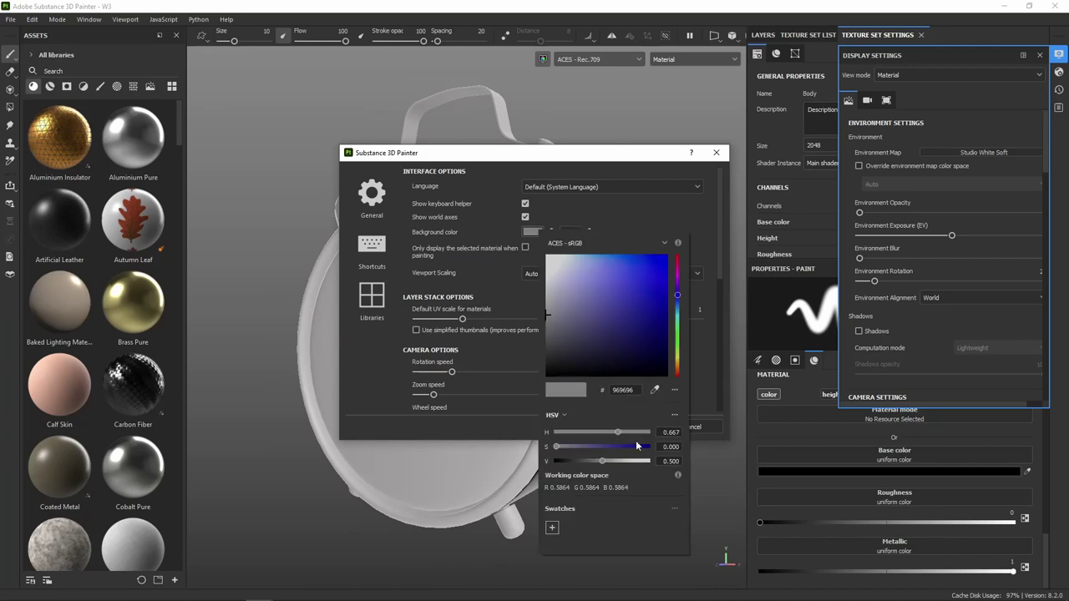
drag(601, 461, 591, 465)
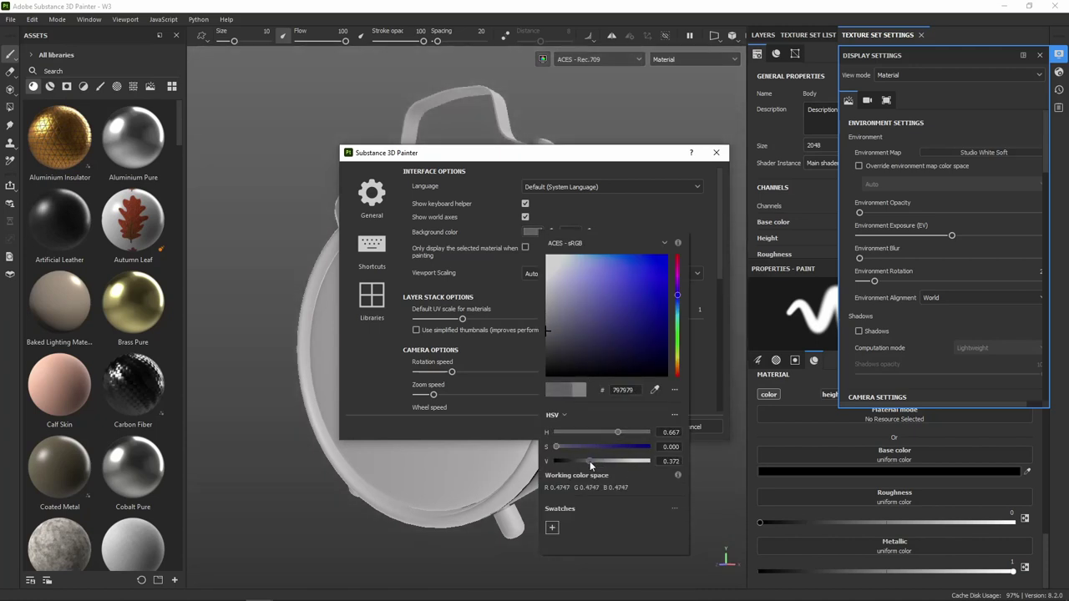
click(570, 232)
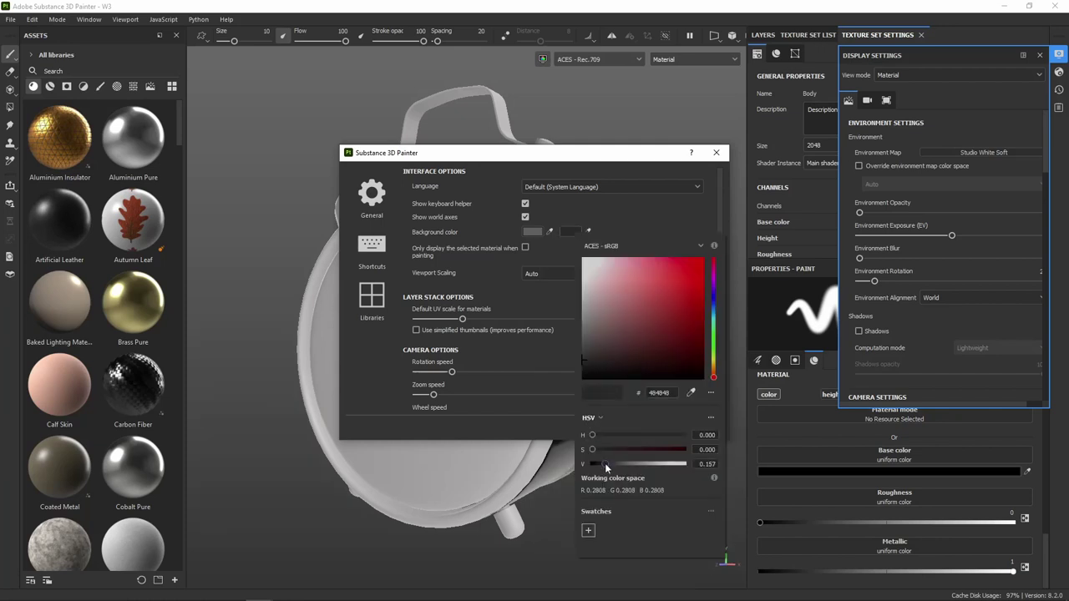
drag(602, 463, 598, 464)
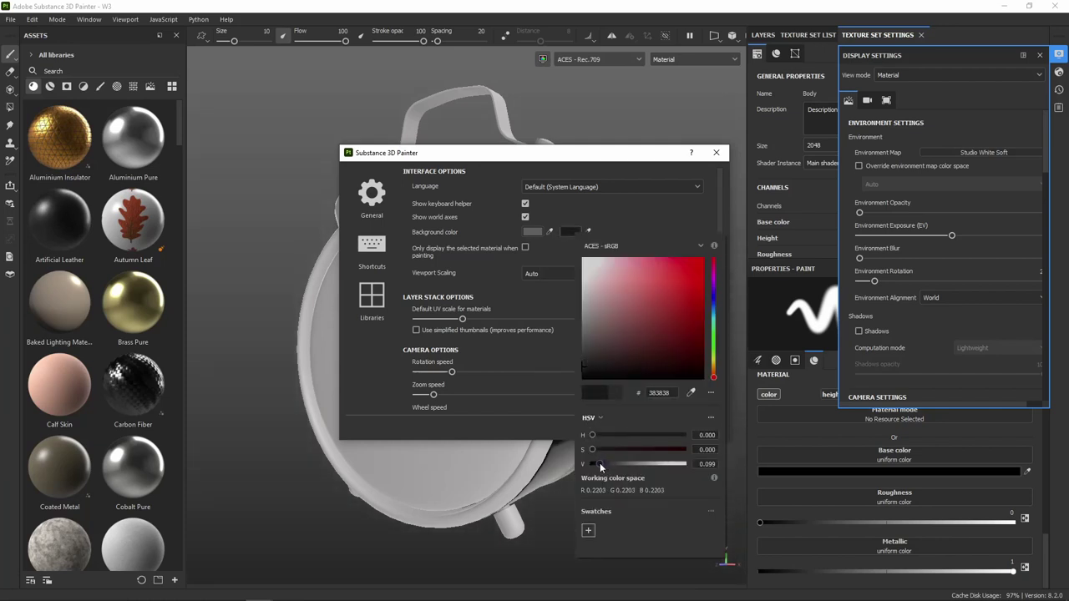
click(632, 171)
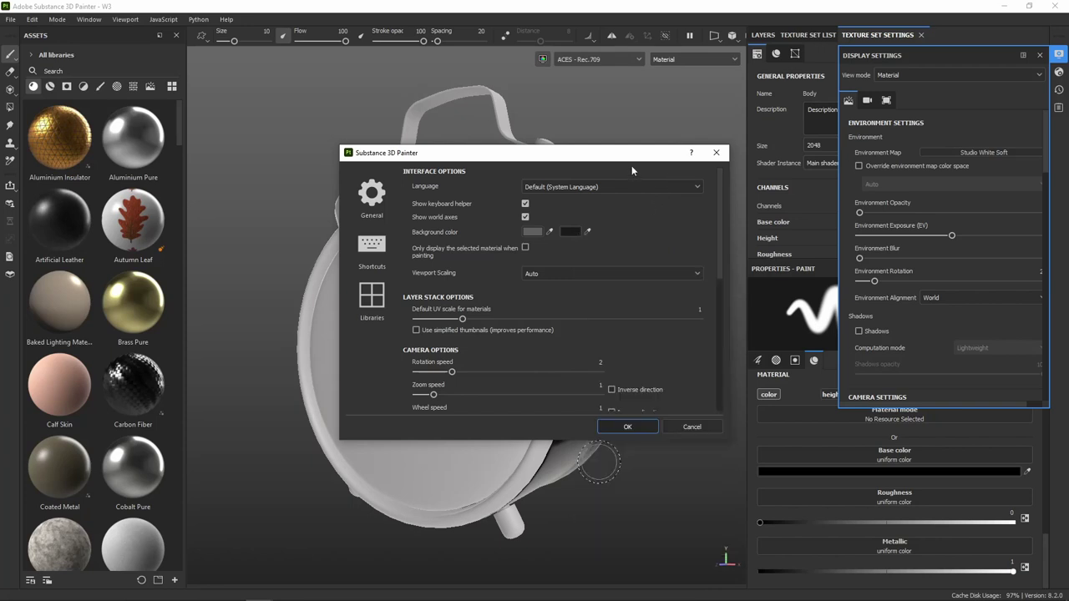
click(632, 428)
alt+drag(632, 393, 632, 267)
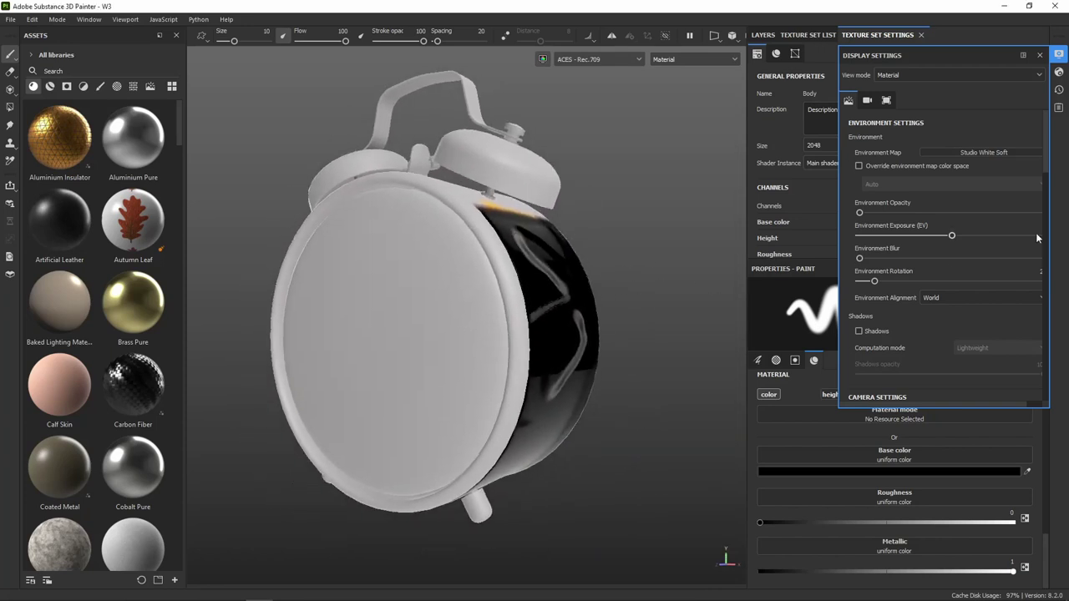
Close Display Settings and disable the roughness, metallic and base color paint channels, enabling normal
click(1055, 54)
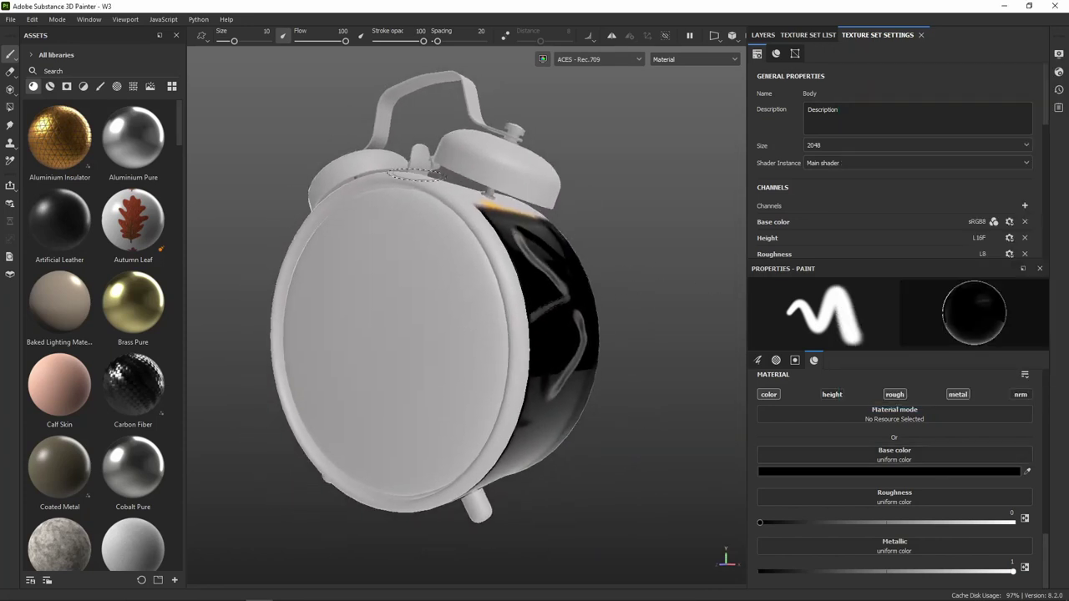
alt+middle_drag(501, 221, 503, 242)
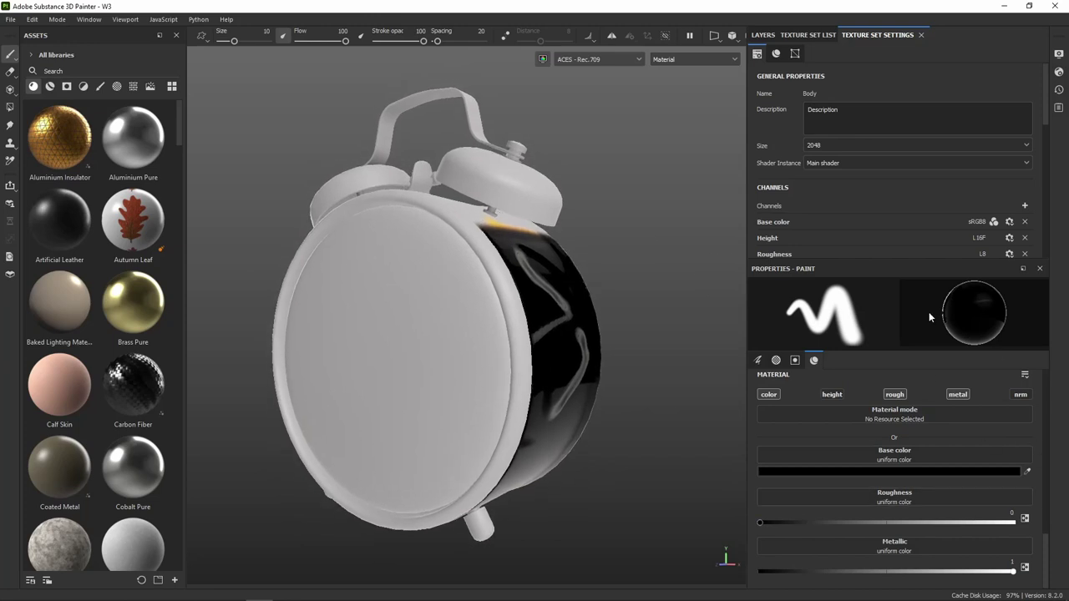
click(1021, 397)
click(894, 394)
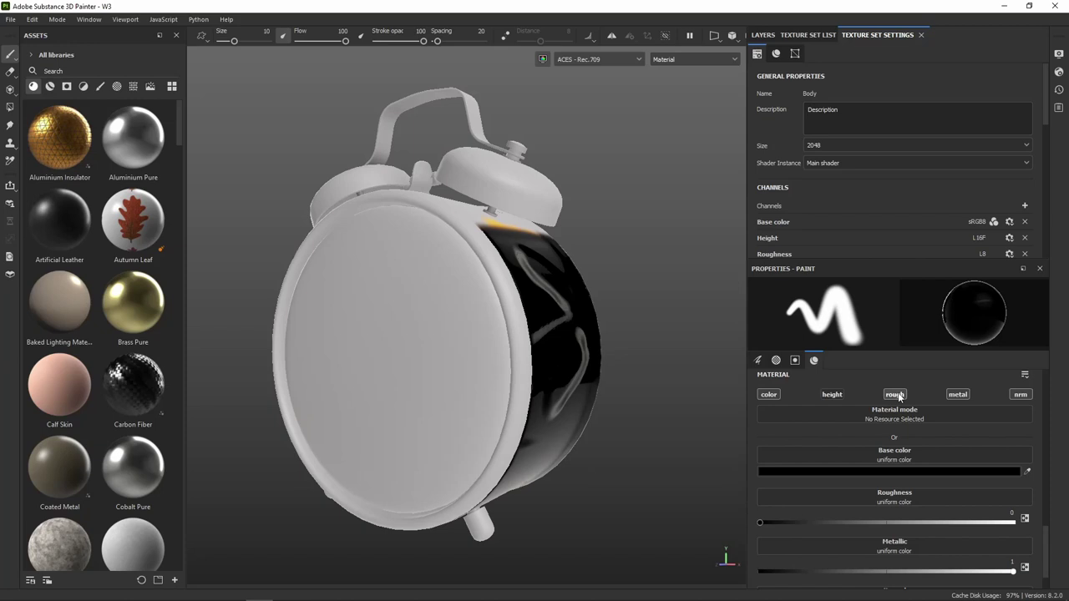
click(959, 401)
click(770, 403)
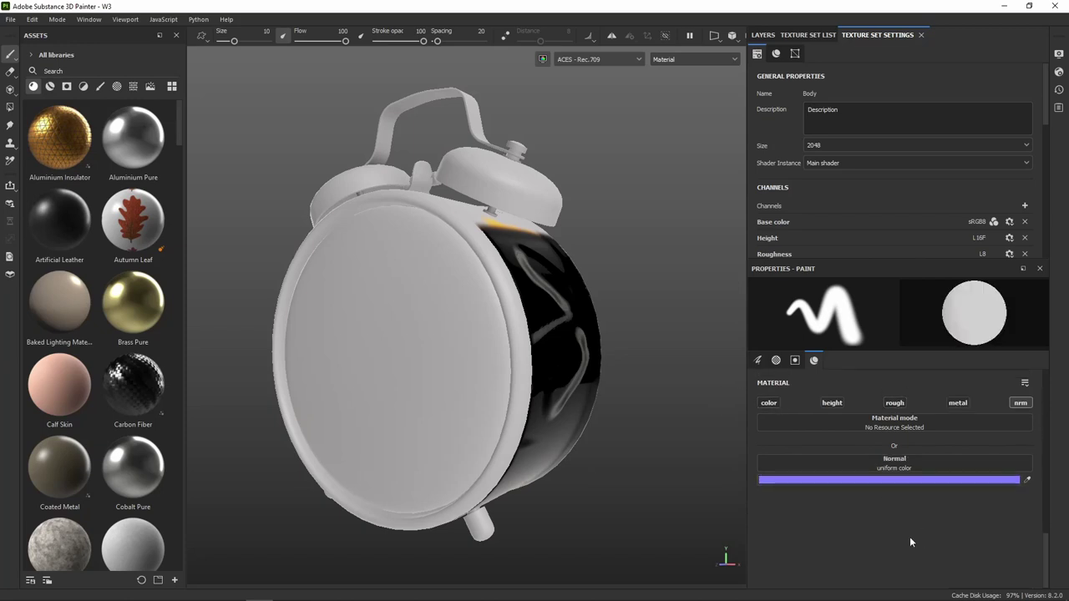
Set the normal colour to flat 8080FF, then switch normal off and base color back on
click(919, 480)
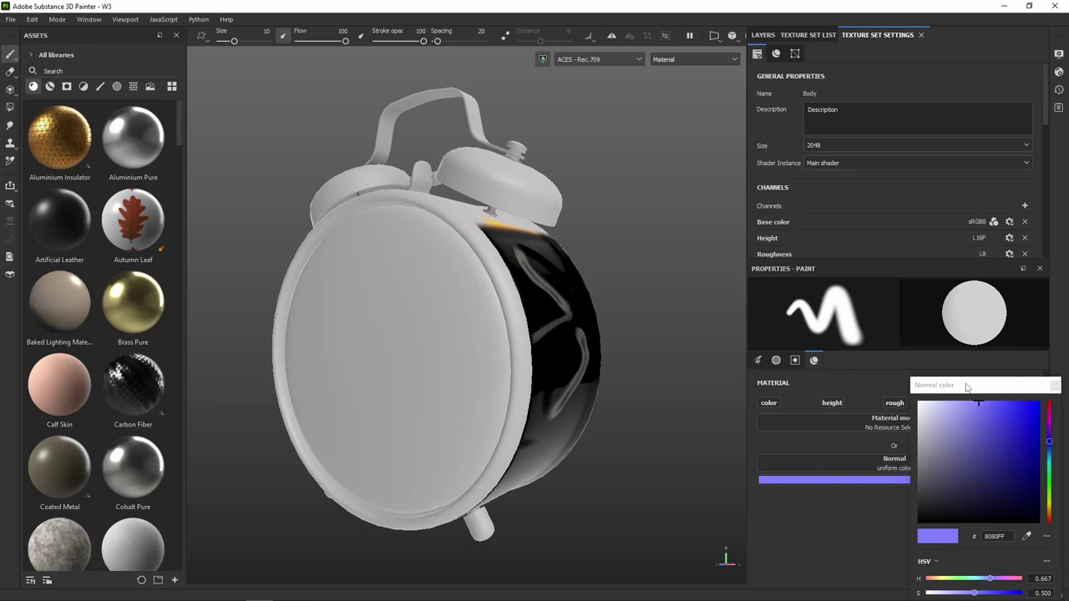
click(966, 387)
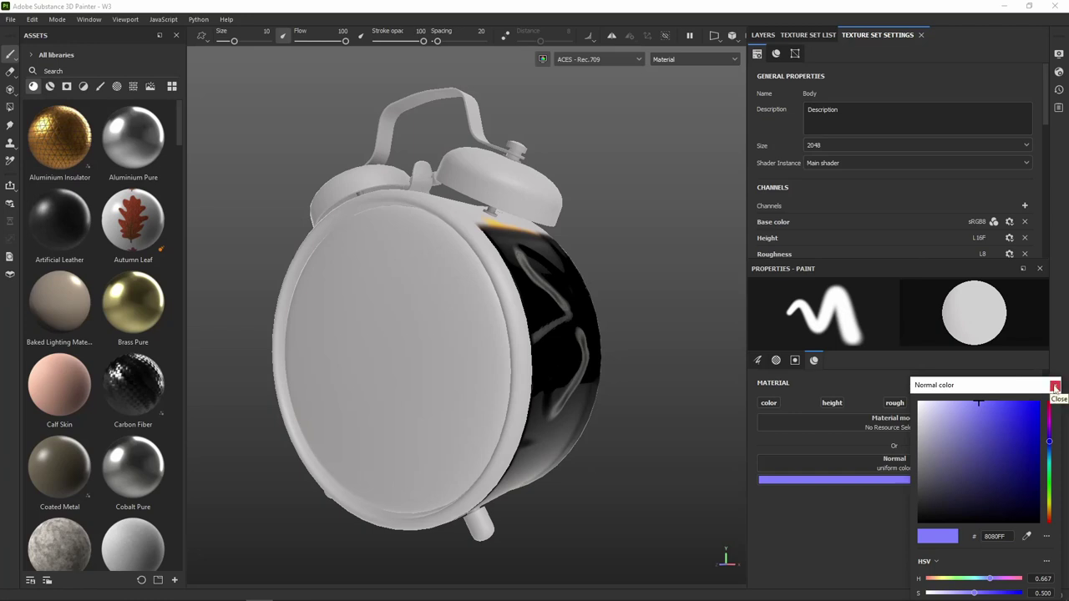
click(1055, 387)
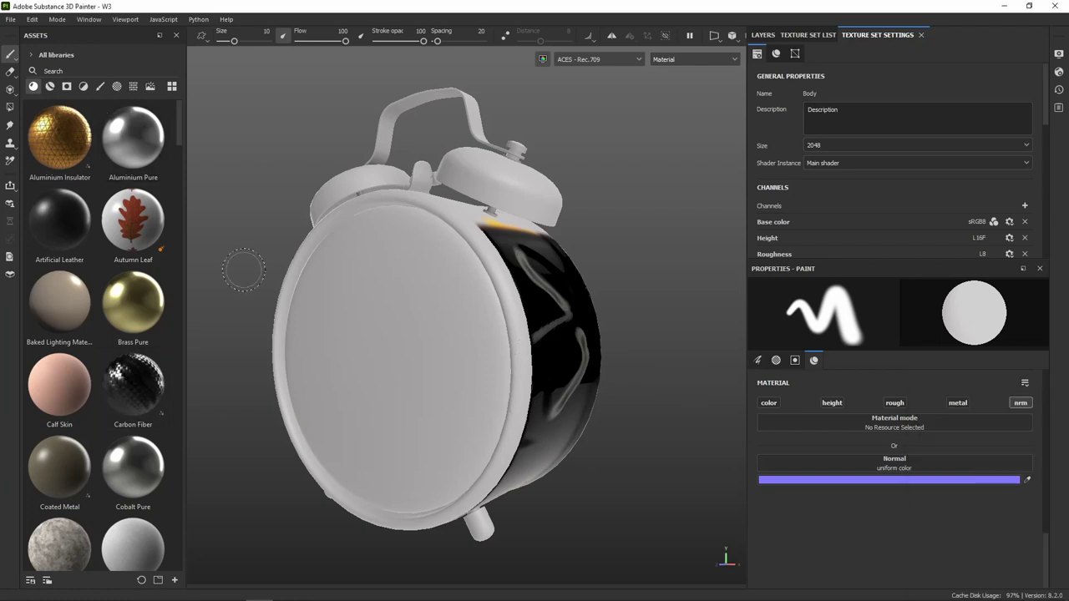
click(1026, 404)
click(770, 403)
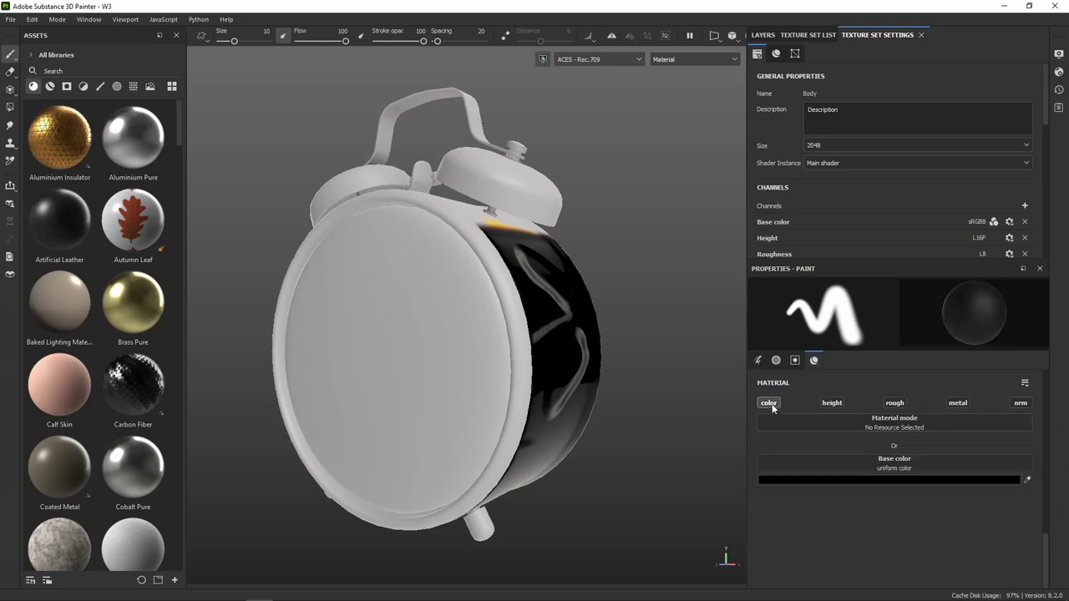
Delete the black test-paint layer and add a fresh empty paint layer
click(763, 35)
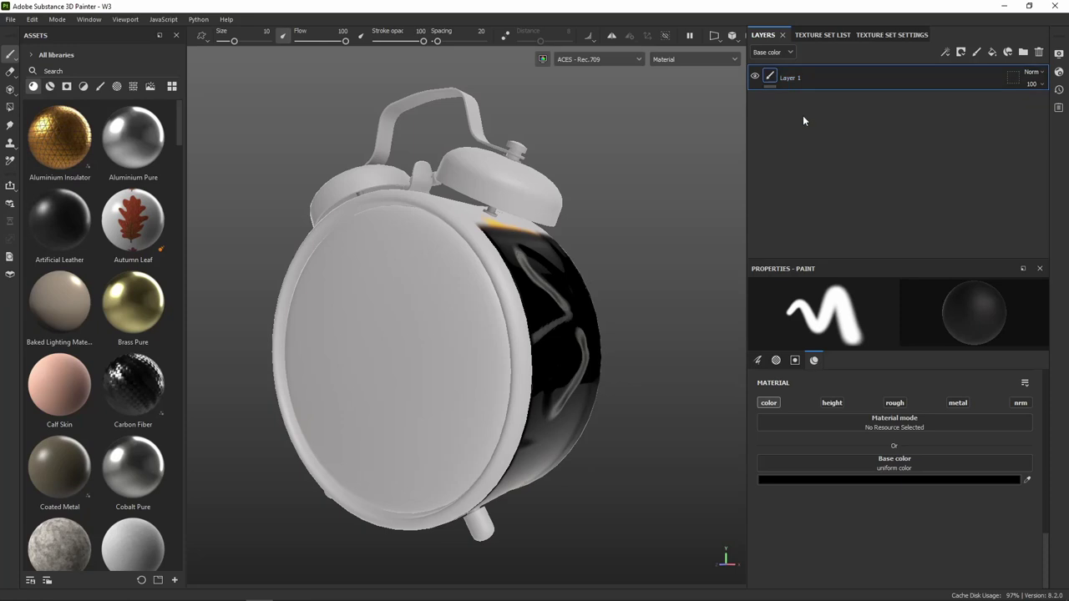
click(1040, 54)
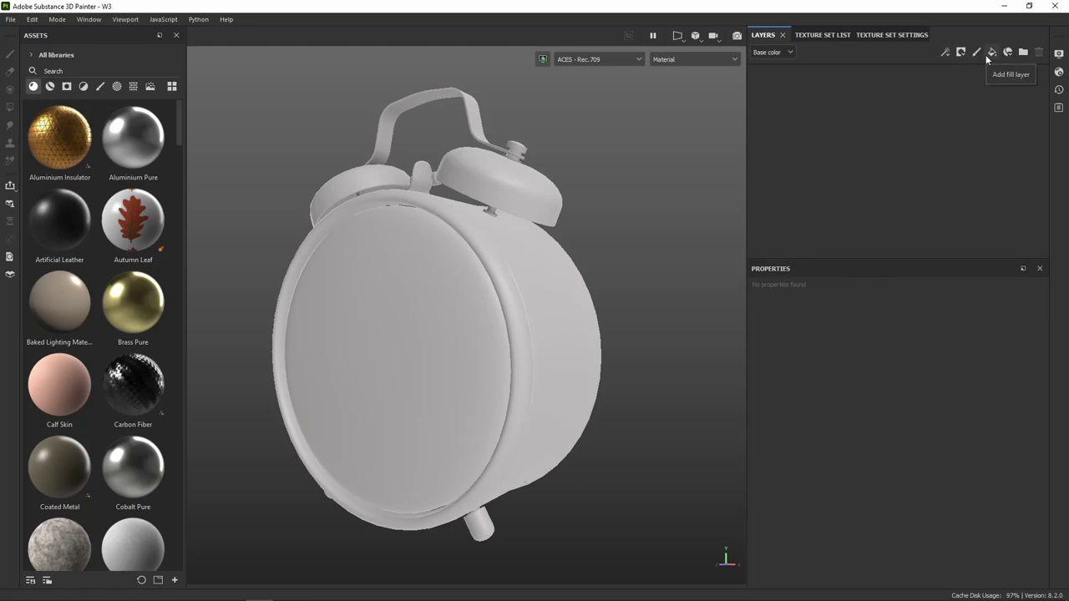
click(977, 52)
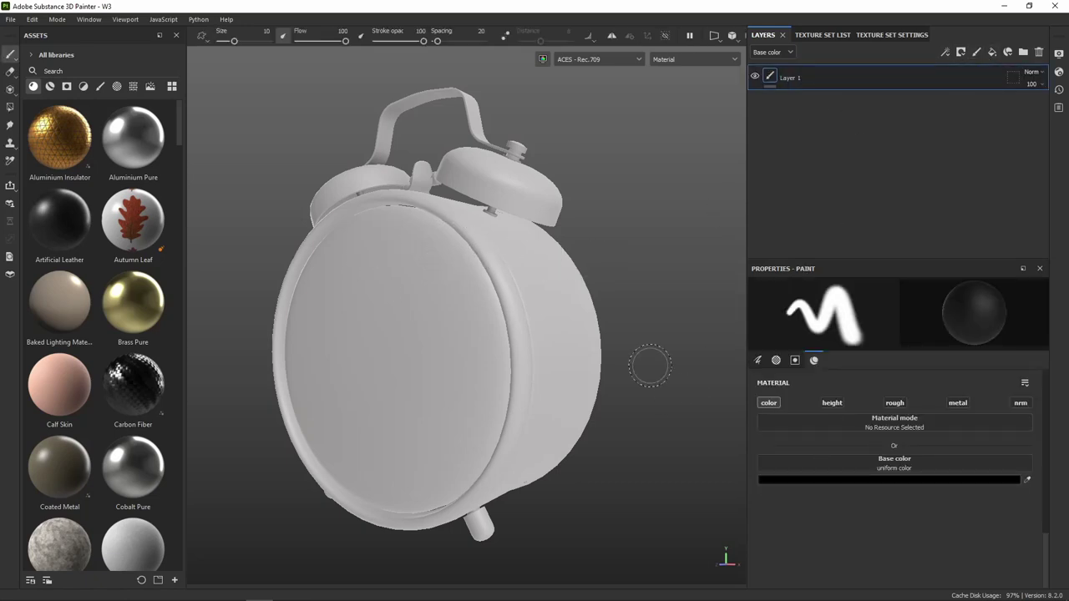
Enable the roughness channel and set paint roughness to 0.3918
alt+drag(651, 366, 547, 326)
click(830, 403)
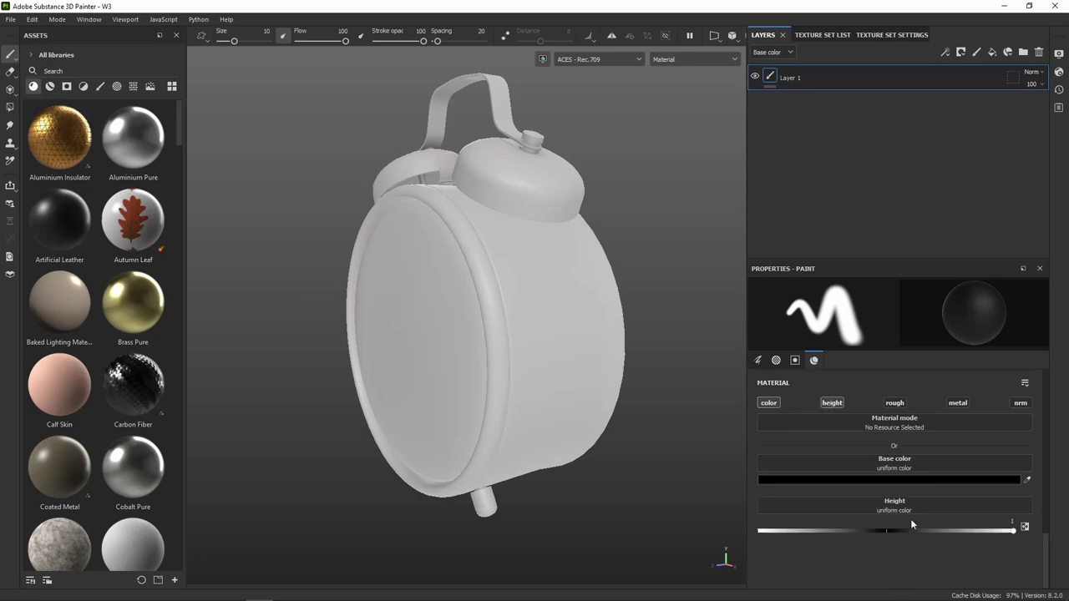
click(830, 402)
click(894, 403)
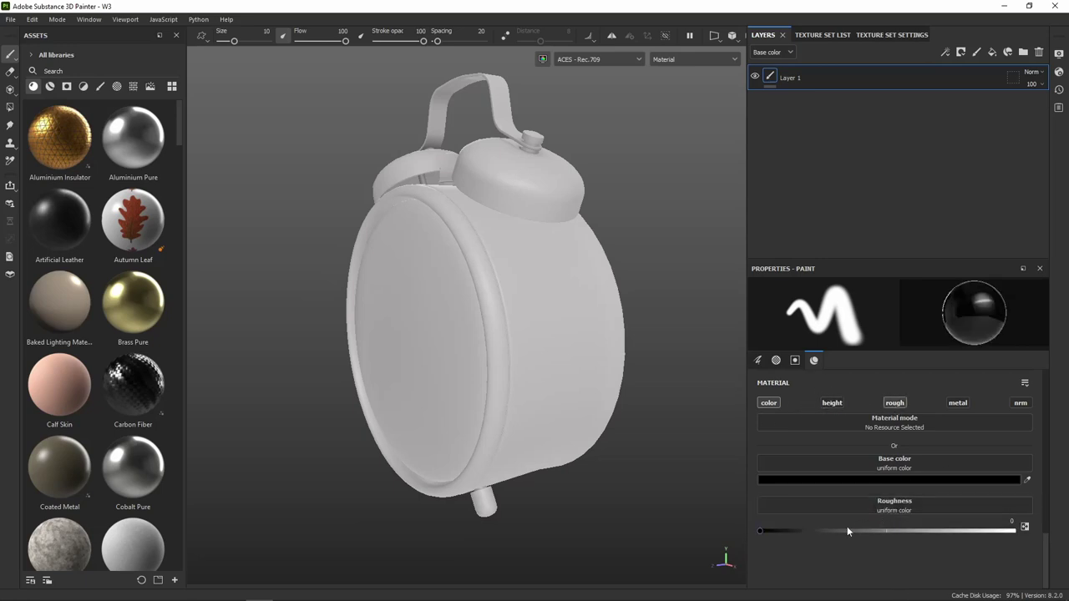
drag(847, 529, 859, 529)
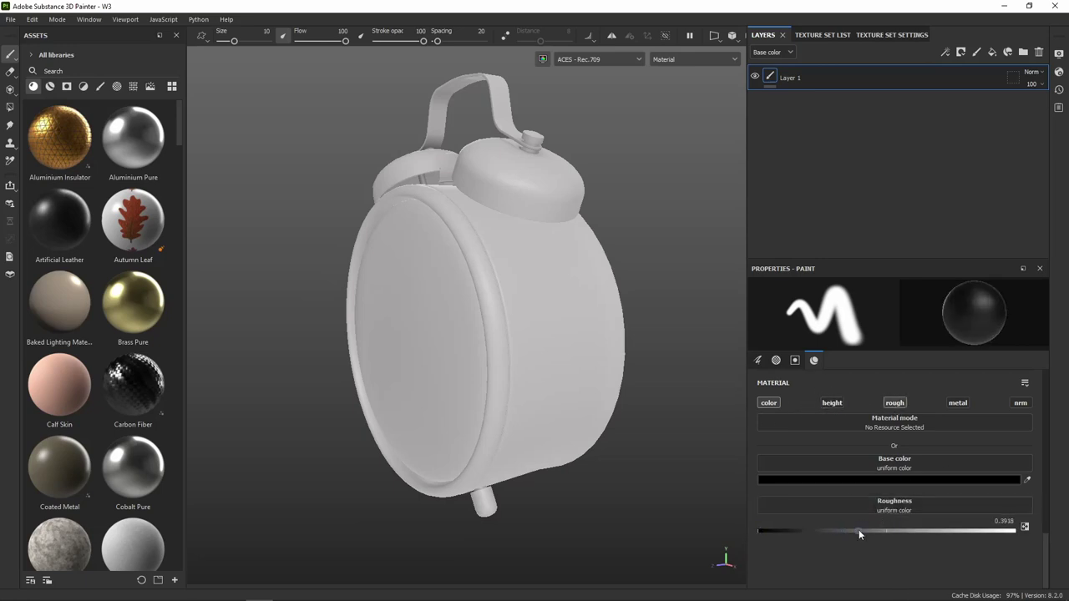
Set the base colour to aqua-green 00DBB4 and paint a band across the clock's side
click(857, 477)
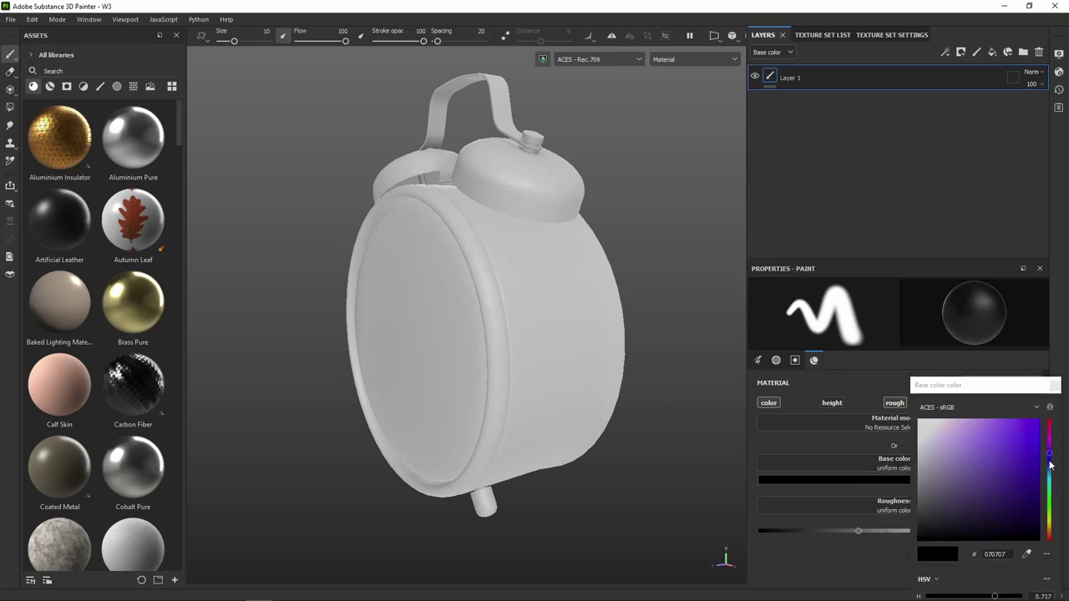
mouse_move(1050, 461)
mouse_down()
mouse_move(1052, 483)
mouse_move(1066, 422)
mouse_move(1067, 440)
mouse_up()
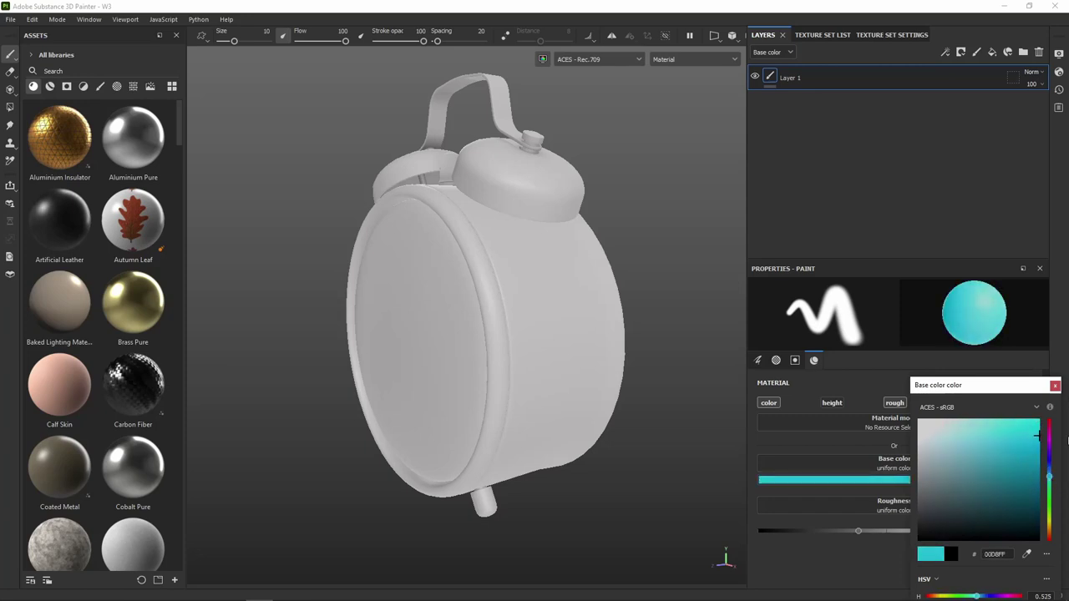
drag(1048, 477, 1051, 488)
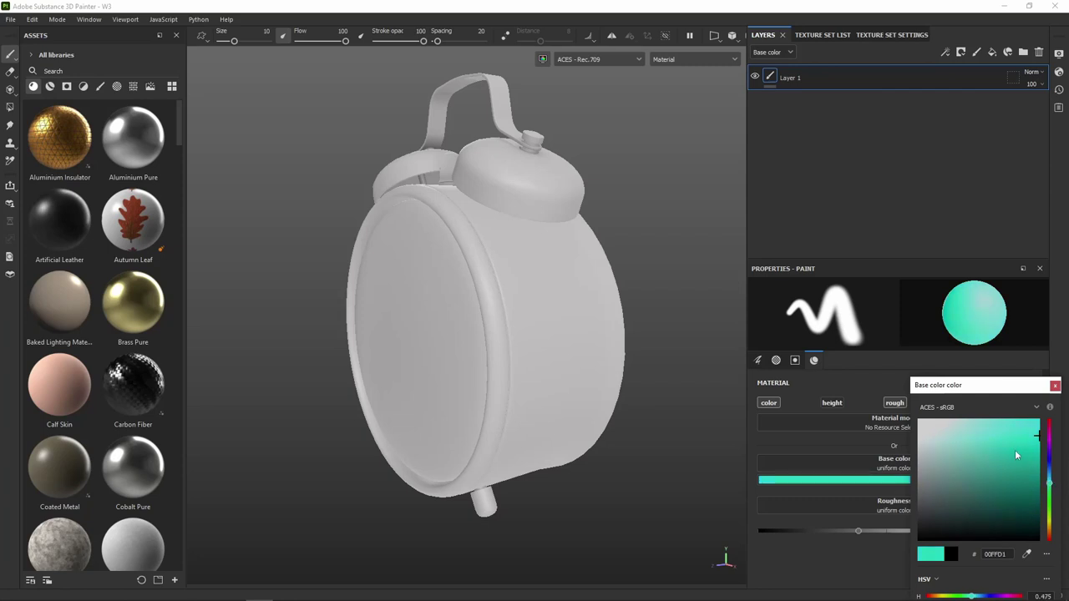
drag(1037, 435, 1036, 451)
mouse_move(533, 284)
mouse_down()
mouse_move(564, 284)
mouse_move(567, 370)
mouse_up()
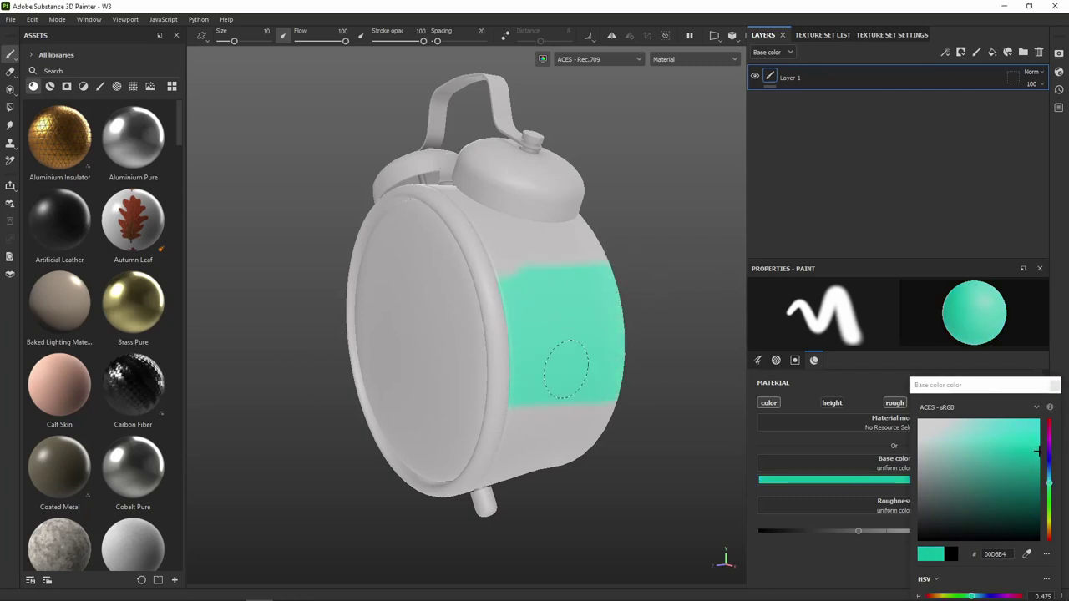
Orbit the clock and rotate the environment lighting to inspect the green band
mouse_move(675, 285)
alt+mouse_down()
mouse_move(428, 252)
mouse_move(561, 263)
alt+mouse_up()
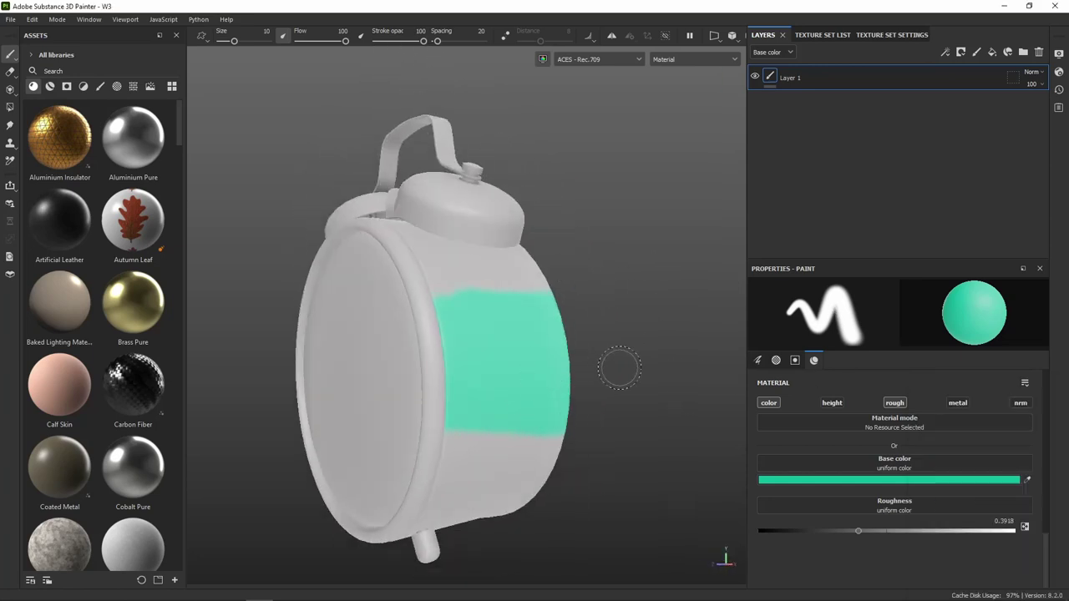
mouse_move(619, 367)
alt+mouse_down()
mouse_move(587, 363)
mouse_move(622, 341)
alt+mouse_up()
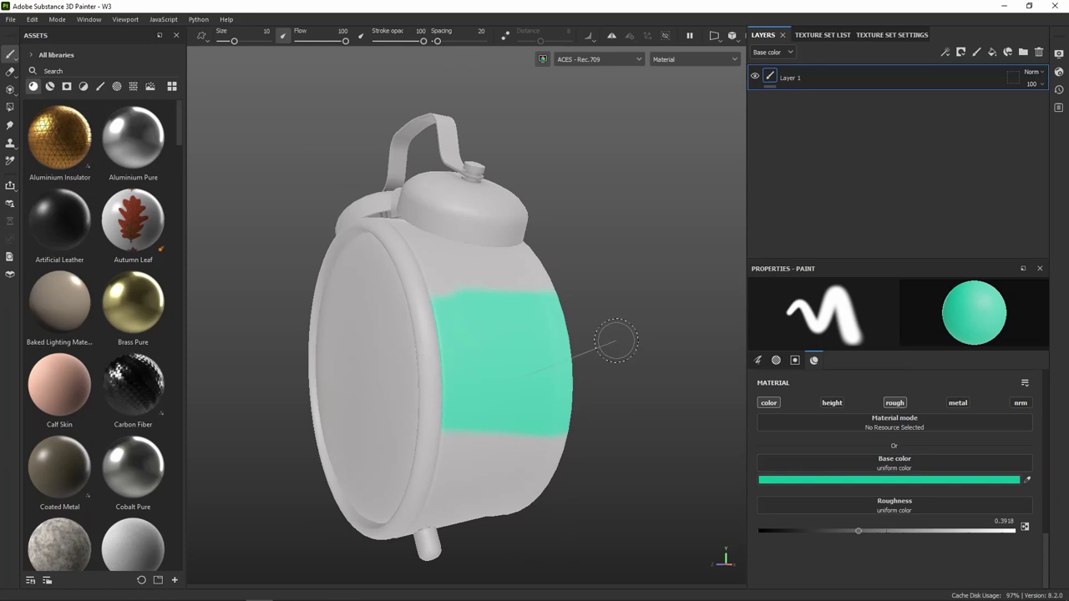
mouse_move(622, 340)
shift+right_down()
mouse_move(630, 337)
mouse_move(513, 334)
mouse_move(606, 362)
shift+right_up()
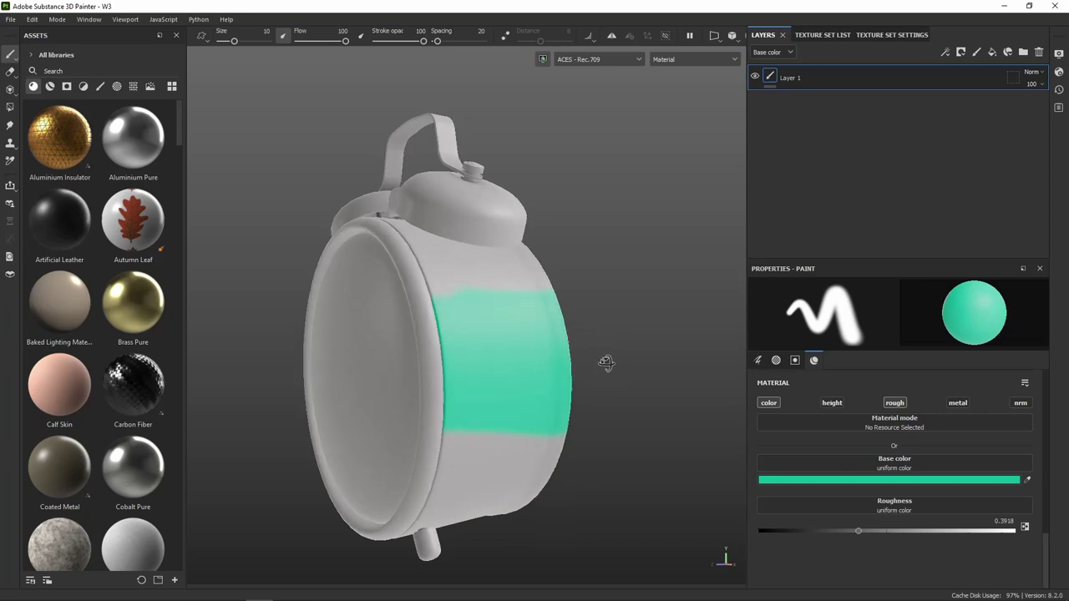
mouse_move(607, 362)
alt+mouse_down()
mouse_move(693, 354)
mouse_move(657, 310)
mouse_move(605, 327)
mouse_move(657, 332)
alt+mouse_up()
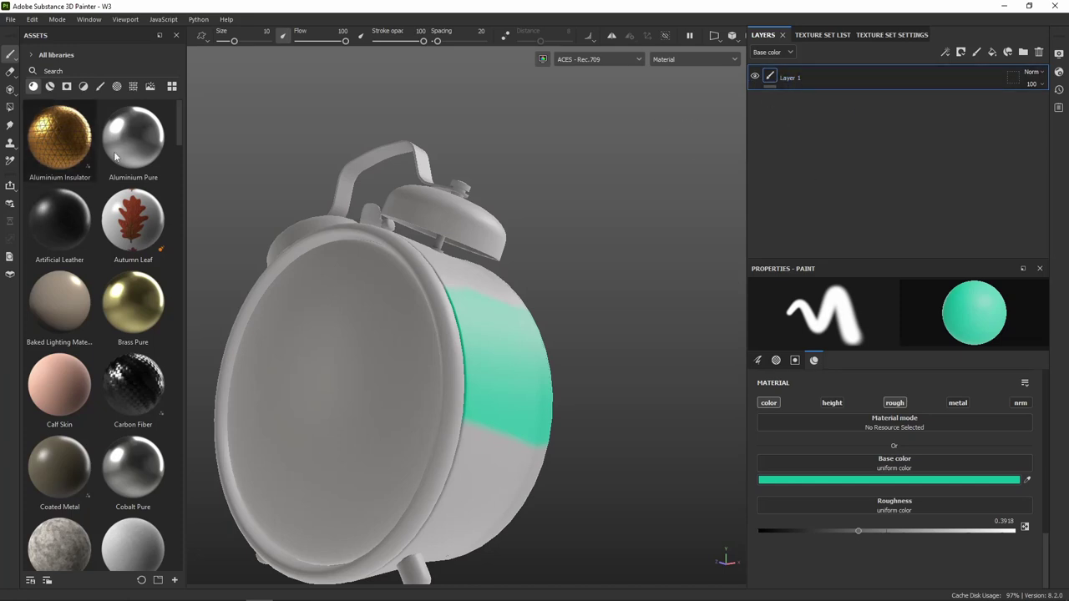
Select the Dirt 1 brush from the Brushes assets
click(99, 86)
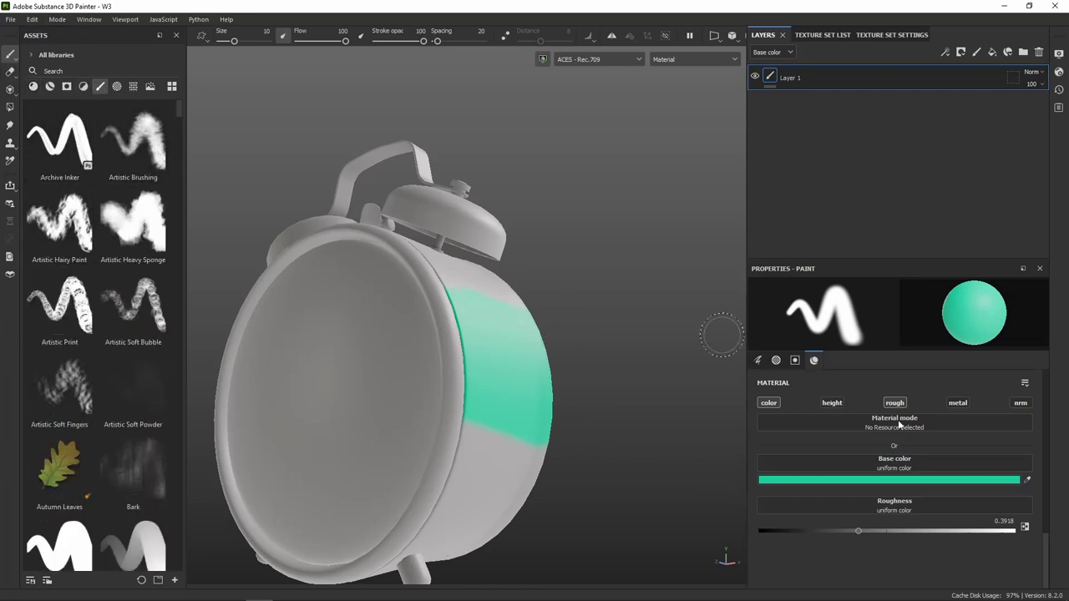
scroll(918, 468, up, 5)
scroll(919, 469, up, 5)
scroll(922, 465, up, 5)
scroll(922, 465, up, 2)
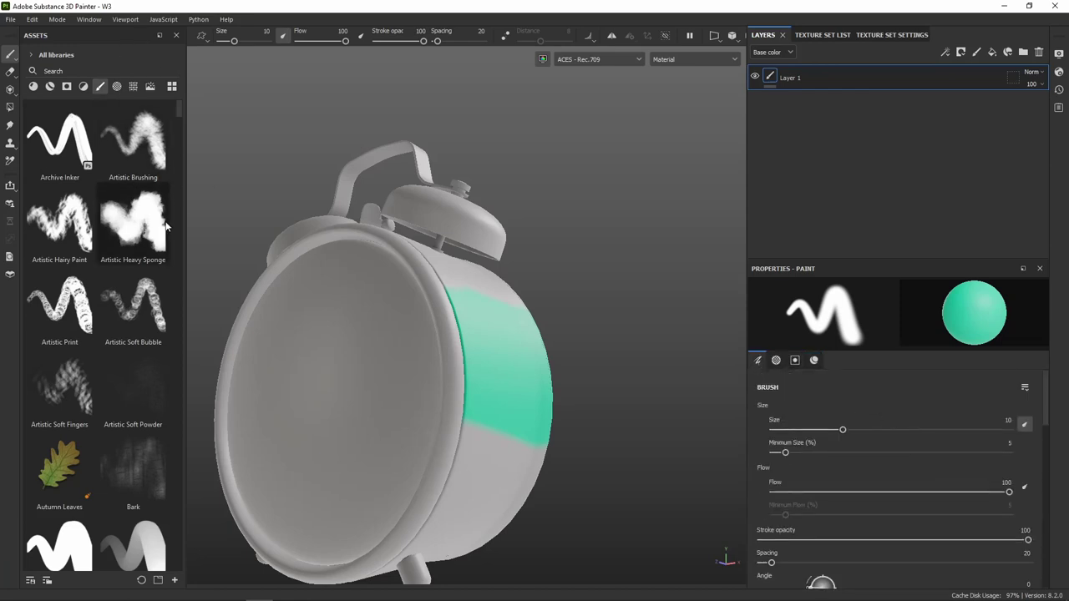
scroll(126, 236, down, 10)
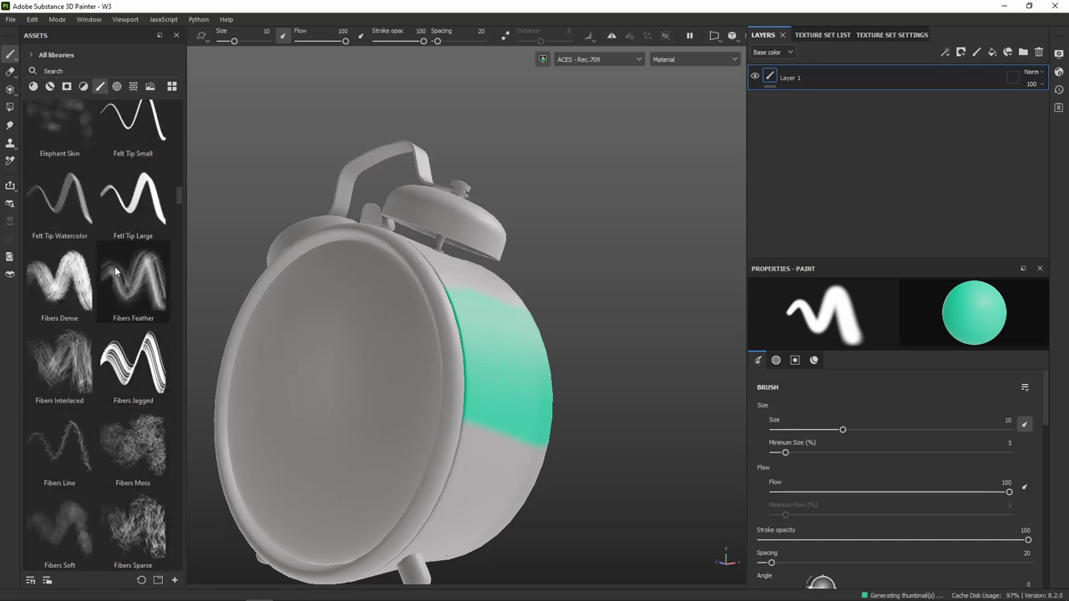
scroll(117, 270, up, 5)
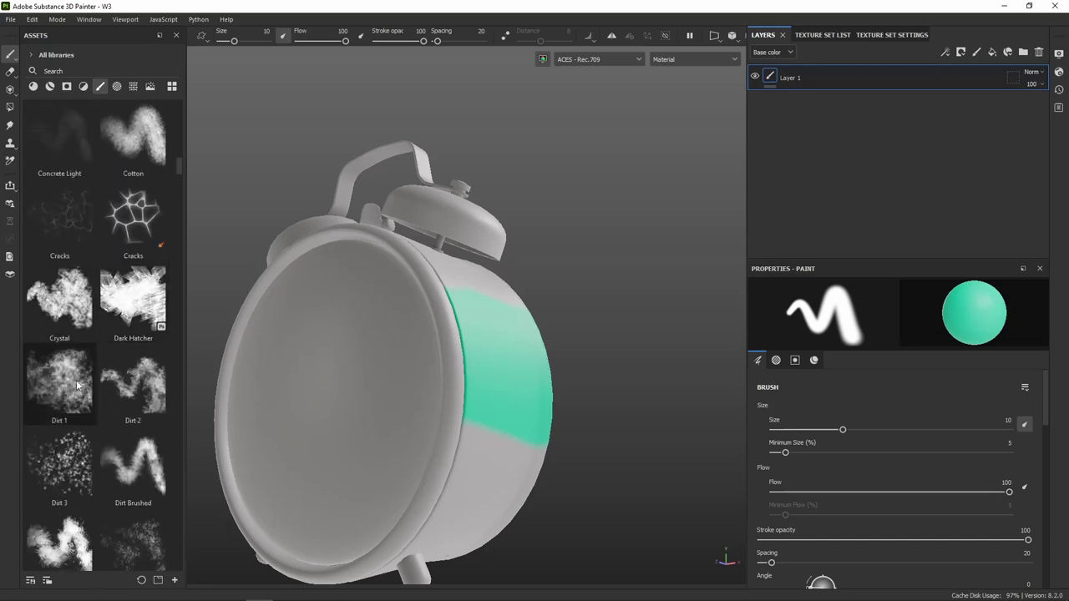
click(66, 381)
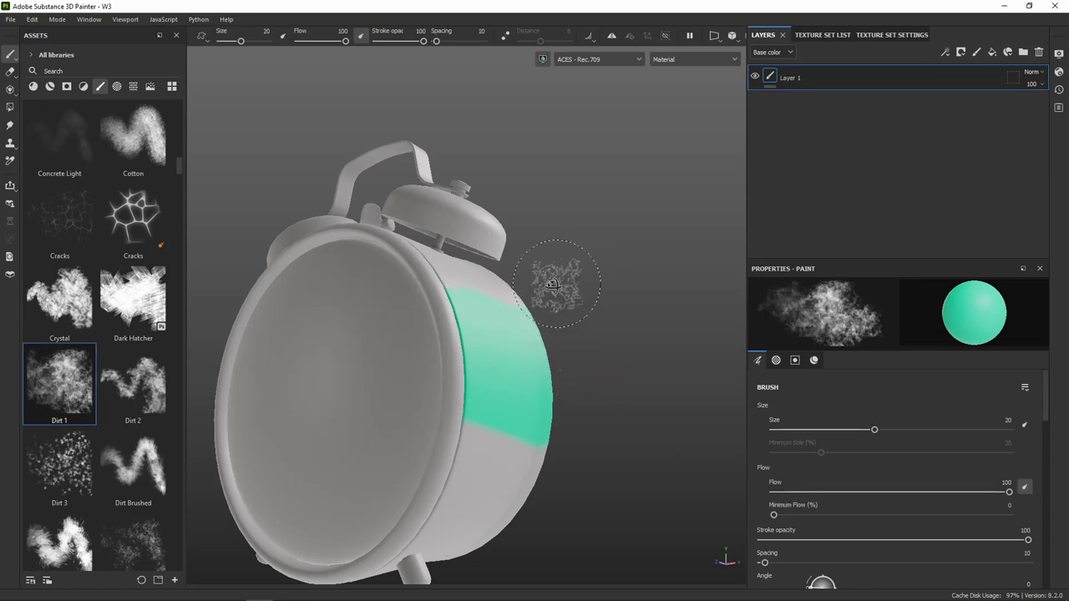
alt+drag(560, 262, 494, 334)
Add Layer 2, set a darker teal base colour and dab dirt along the band's edges
click(977, 52)
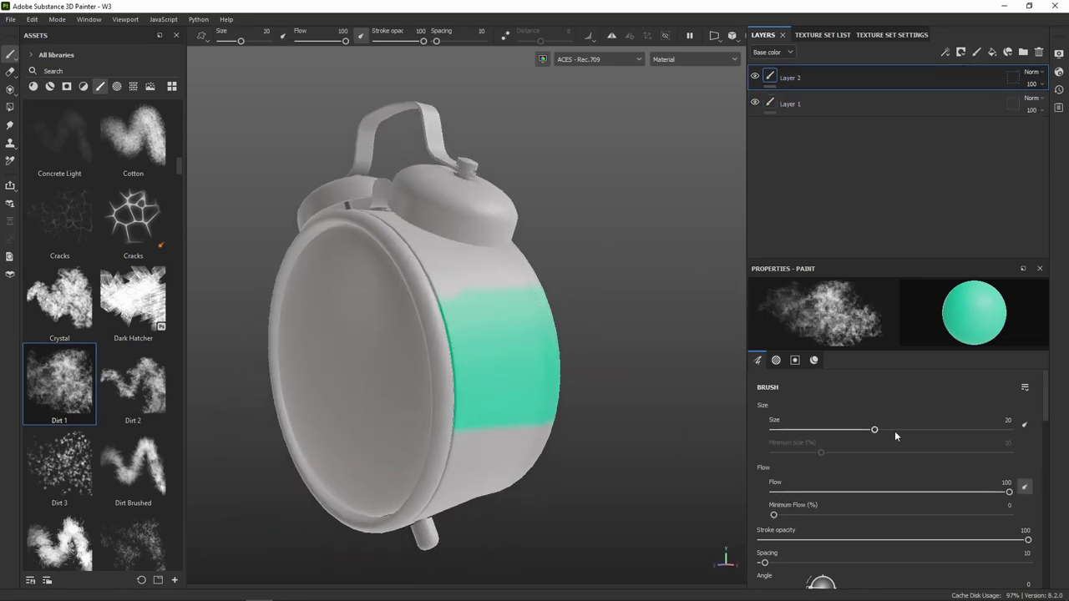
scroll(894, 431, down, 4)
scroll(923, 456, down, 4)
scroll(804, 485, down, 4)
scroll(831, 488, down, 2)
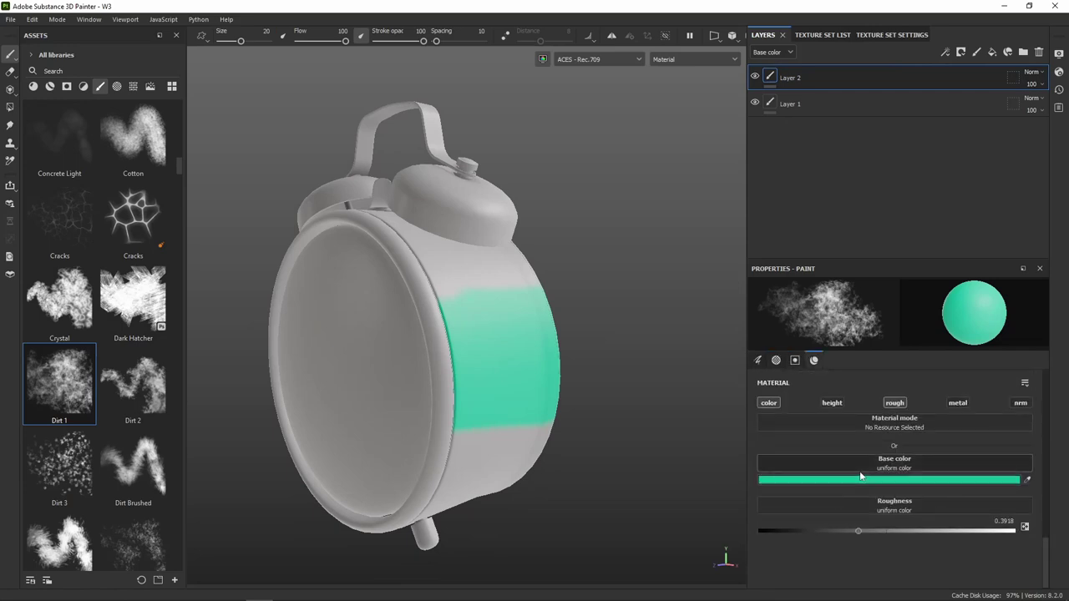
click(861, 479)
click(1037, 483)
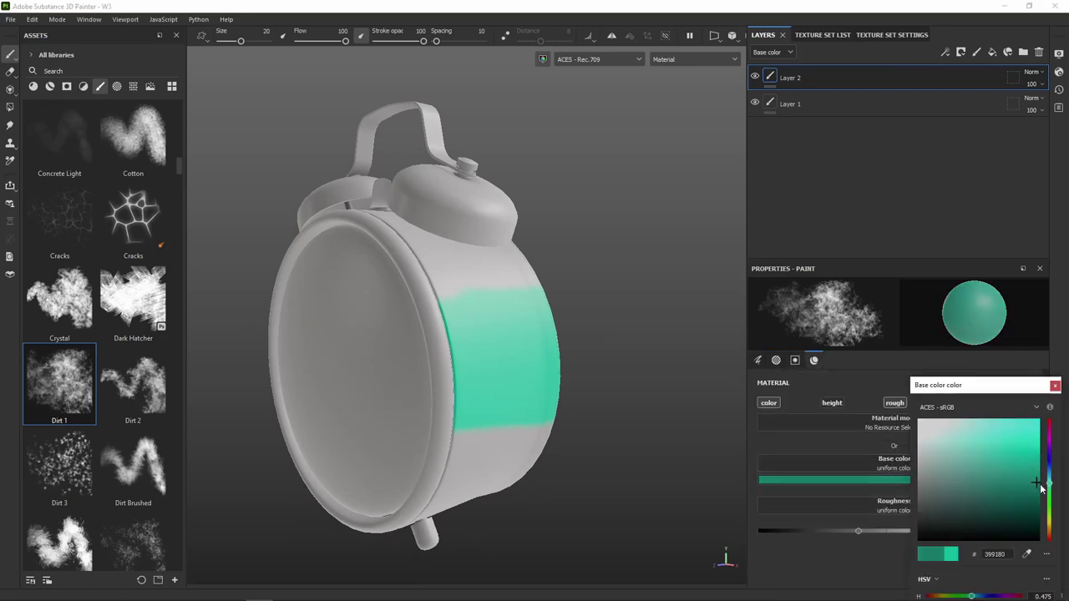
click(1037, 477)
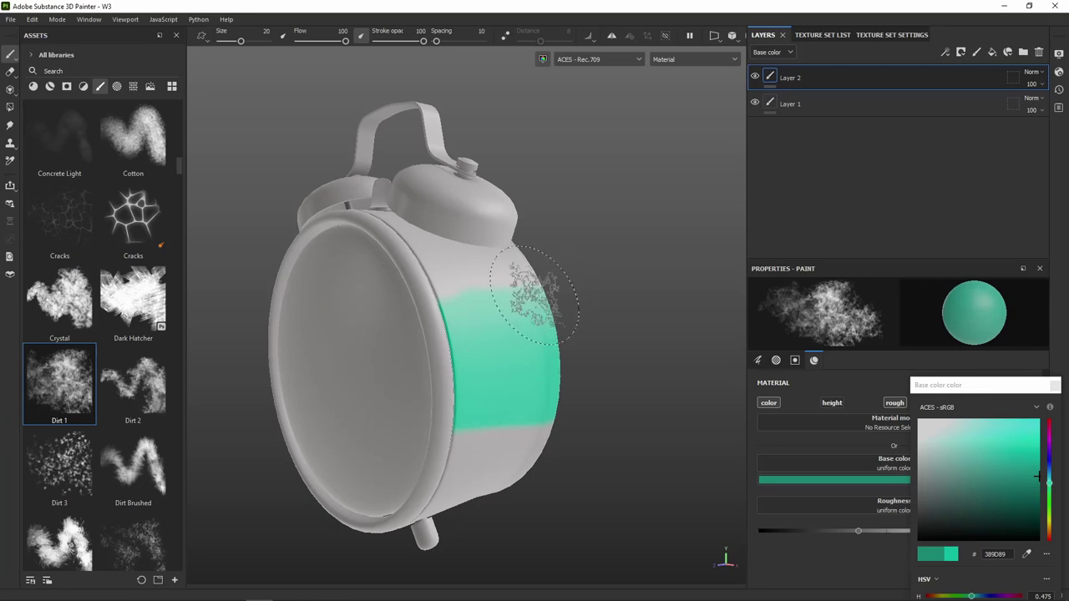
mouse_move(533, 294)
mouse_down()
mouse_move(443, 385)
mouse_move(451, 393)
mouse_up()
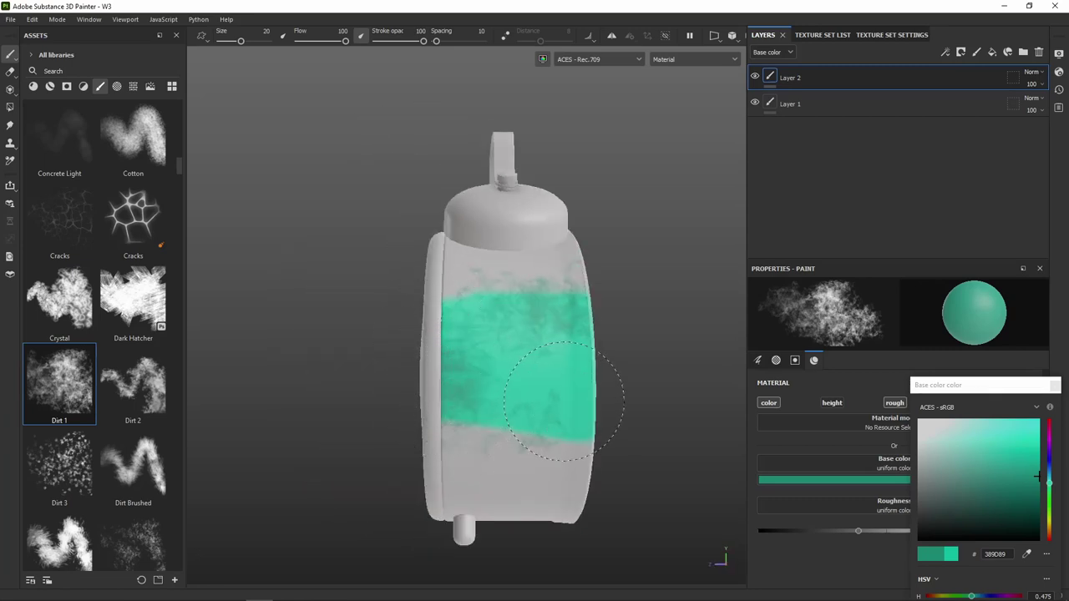
mouse_move(564, 401)
mouse_down()
mouse_move(625, 442)
mouse_move(418, 453)
mouse_move(473, 492)
mouse_move(417, 468)
mouse_move(609, 513)
mouse_move(625, 530)
mouse_move(435, 525)
mouse_up()
Switch the dirt colour to grey-green 3E5C57 and select the Dirt 3 brush
click(976, 511)
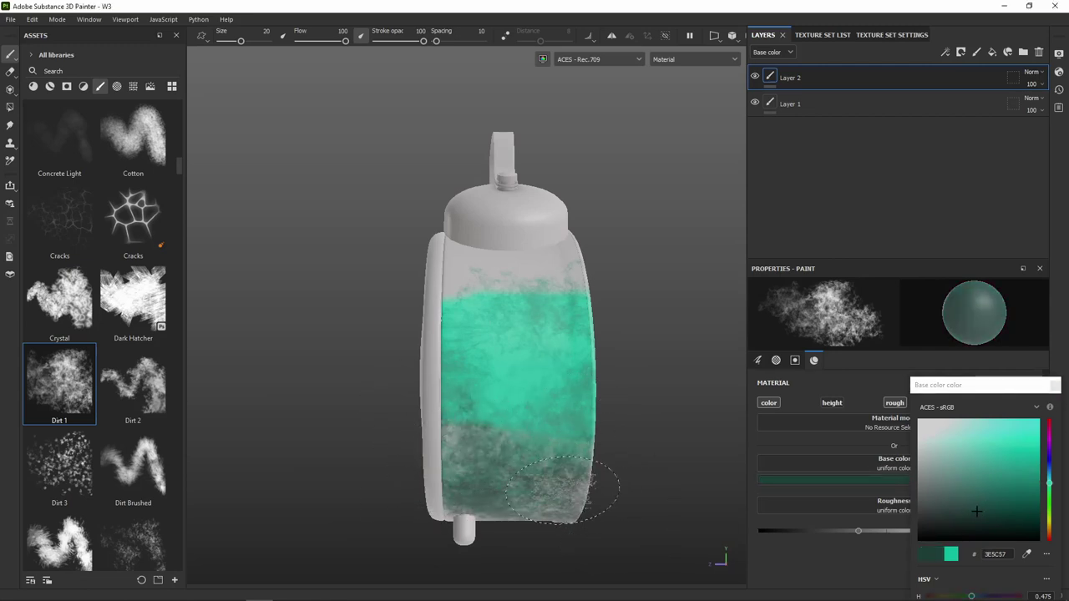
alt+drag(626, 442, 668, 347)
click(58, 463)
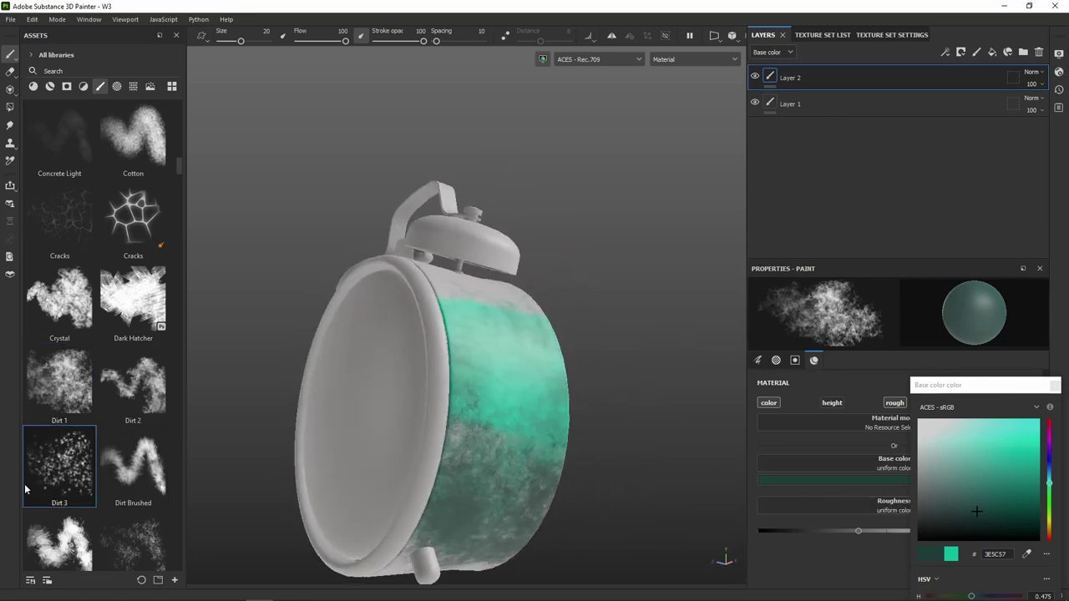
Scatter dark Dirt 3 speckles, then white FFFFFF speckles, across the teal band
mouse_move(568, 493)
mouse_down()
mouse_move(577, 418)
mouse_move(539, 355)
mouse_up()
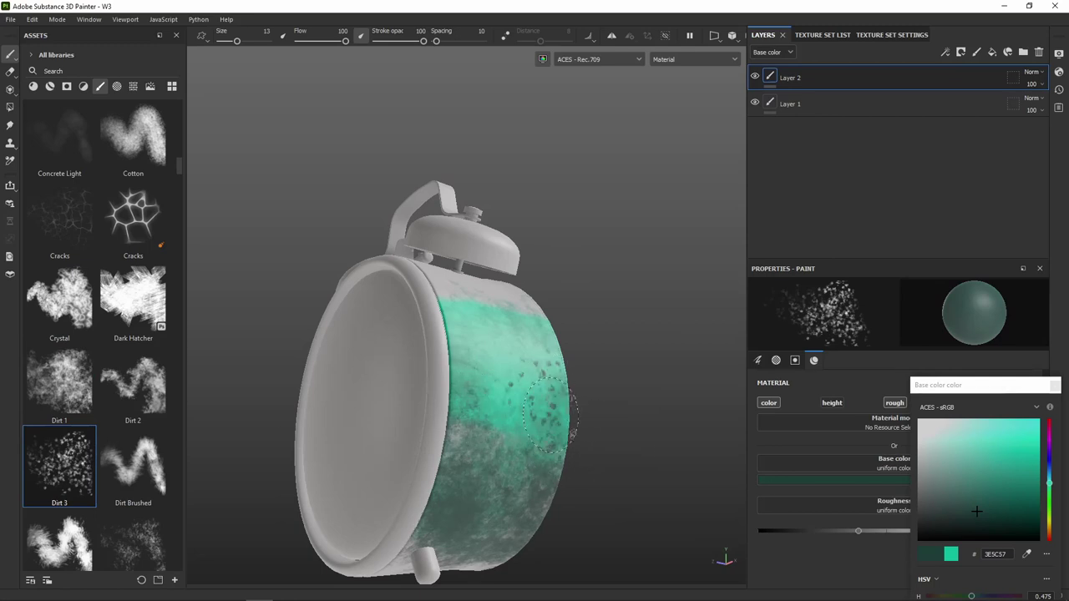
drag(947, 477, 920, 425)
drag(506, 351, 535, 355)
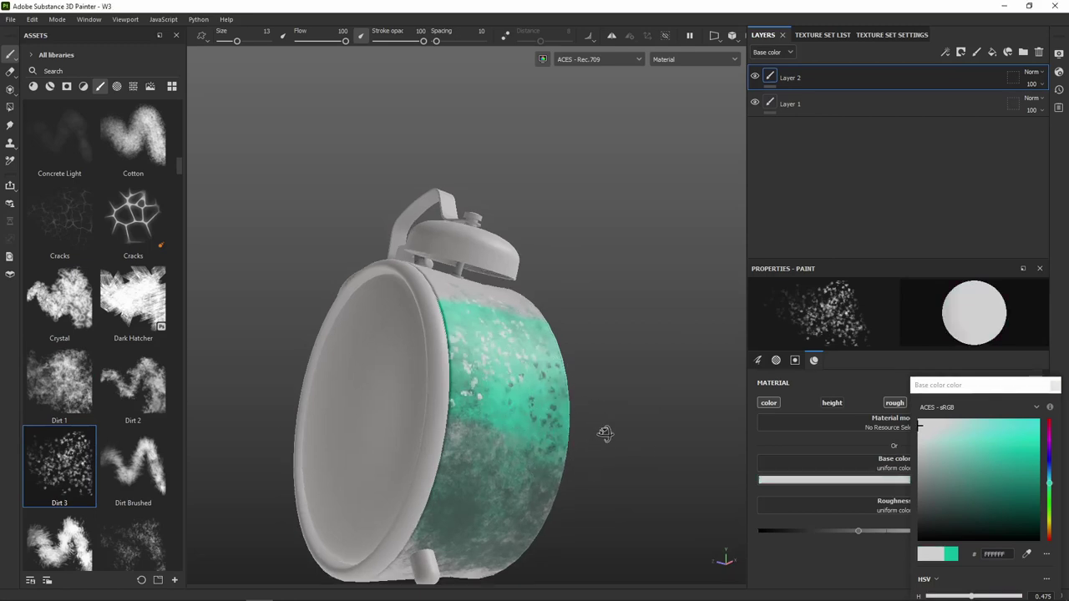
mouse_move(604, 434)
alt+mouse_down()
mouse_move(652, 123)
mouse_move(584, 287)
mouse_move(506, 245)
mouse_move(393, 246)
mouse_move(529, 254)
mouse_move(342, 248)
mouse_move(605, 302)
mouse_move(597, 306)
mouse_move(568, 259)
mouse_move(585, 284)
mouse_move(502, 305)
alt+mouse_up()
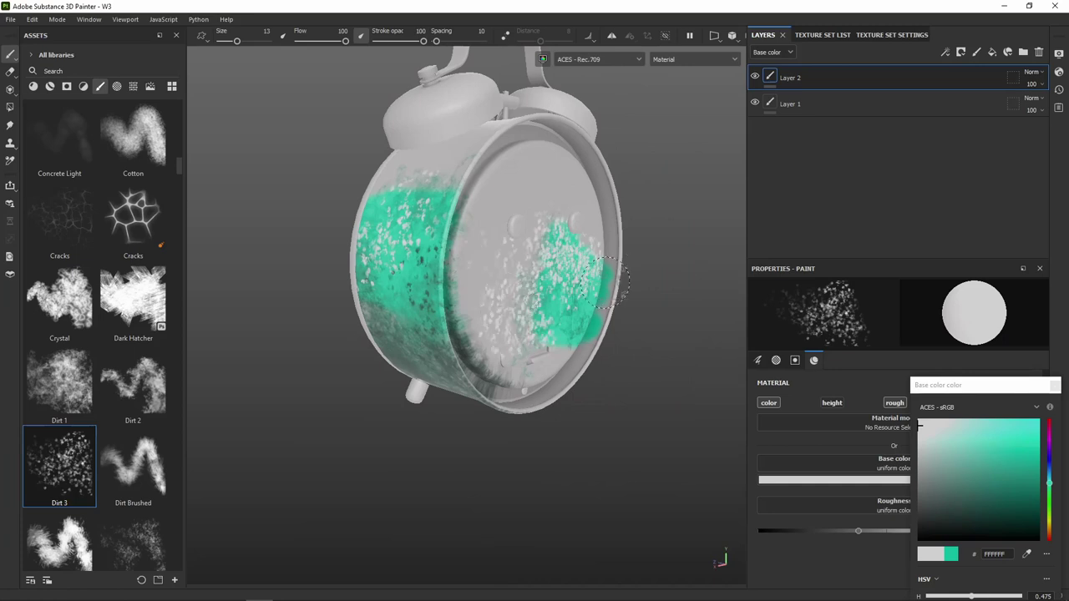
mouse_move(619, 279)
alt+mouse_down()
mouse_move(577, 334)
mouse_move(493, 352)
alt+mouse_up()
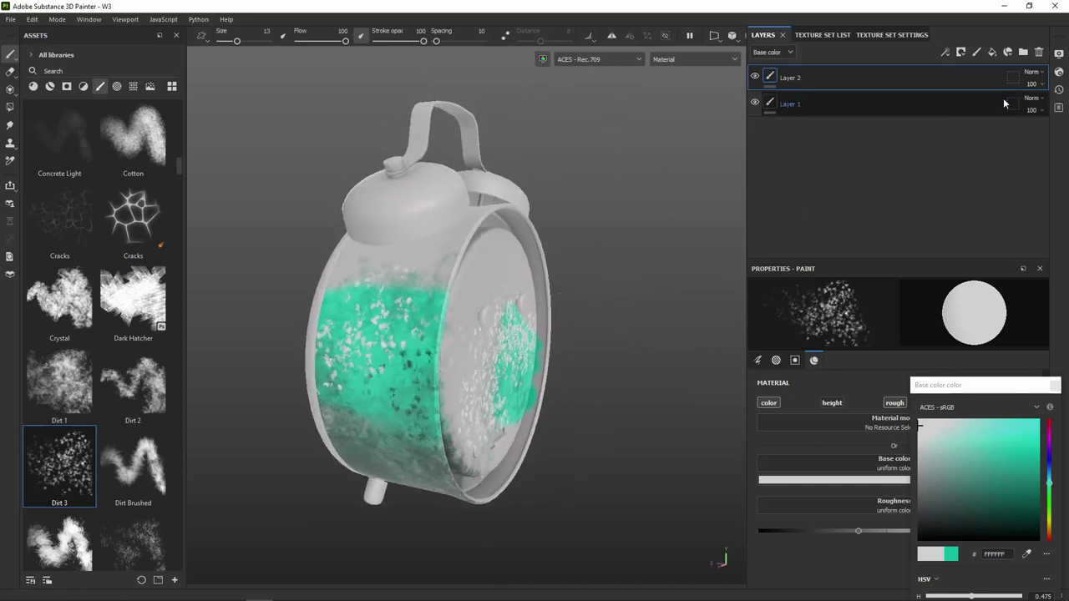
Set Layer 2's blending to Multiply and lower its opacity to 86
click(1034, 75)
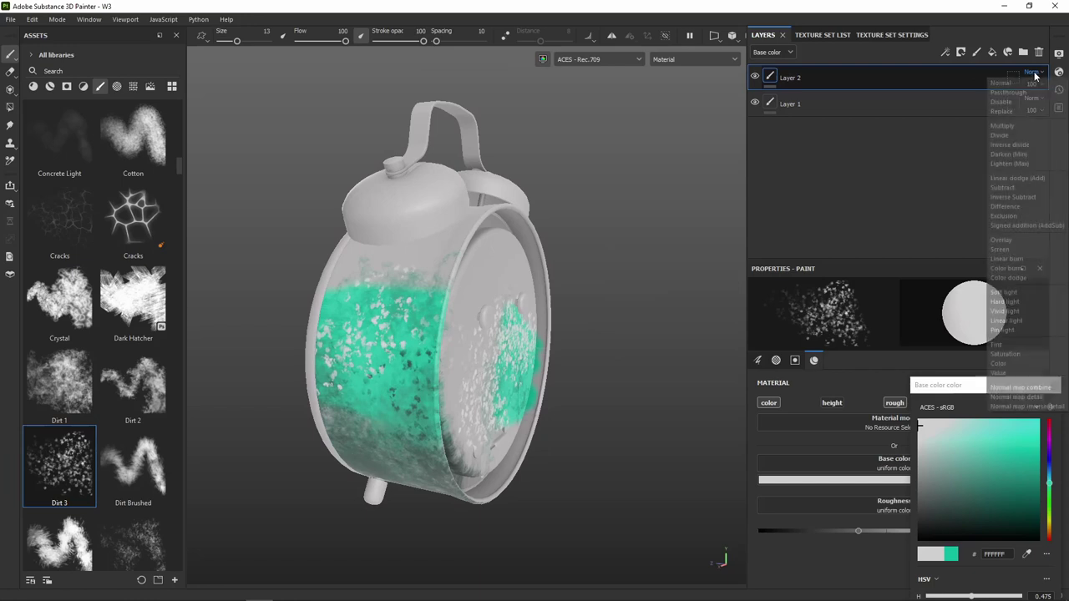
click(1021, 129)
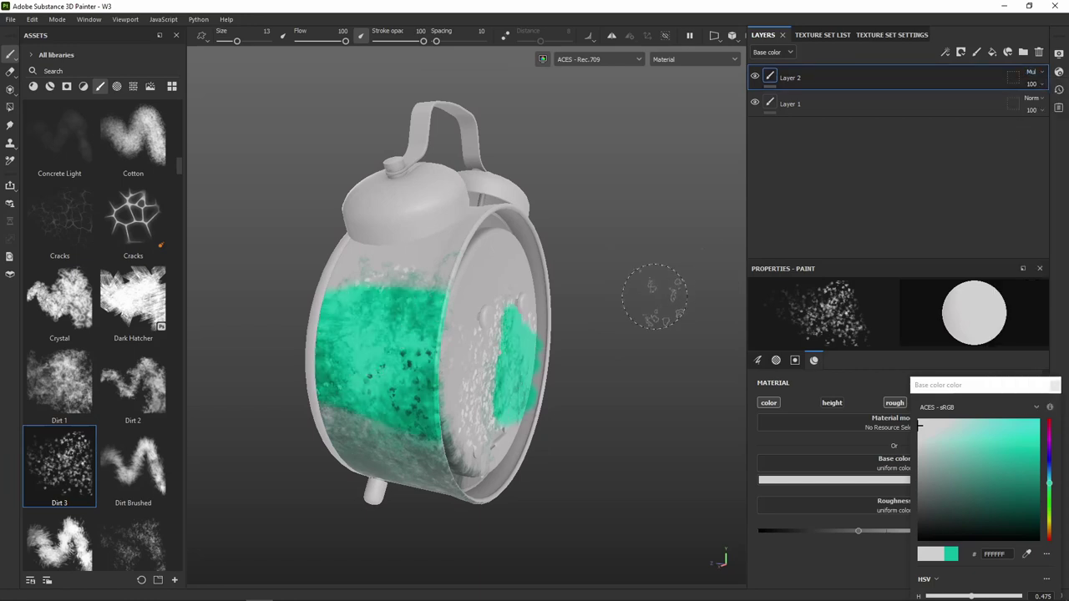
mouse_move(649, 298)
alt+mouse_down()
mouse_move(482, 267)
mouse_move(673, 239)
mouse_move(626, 241)
alt+mouse_up()
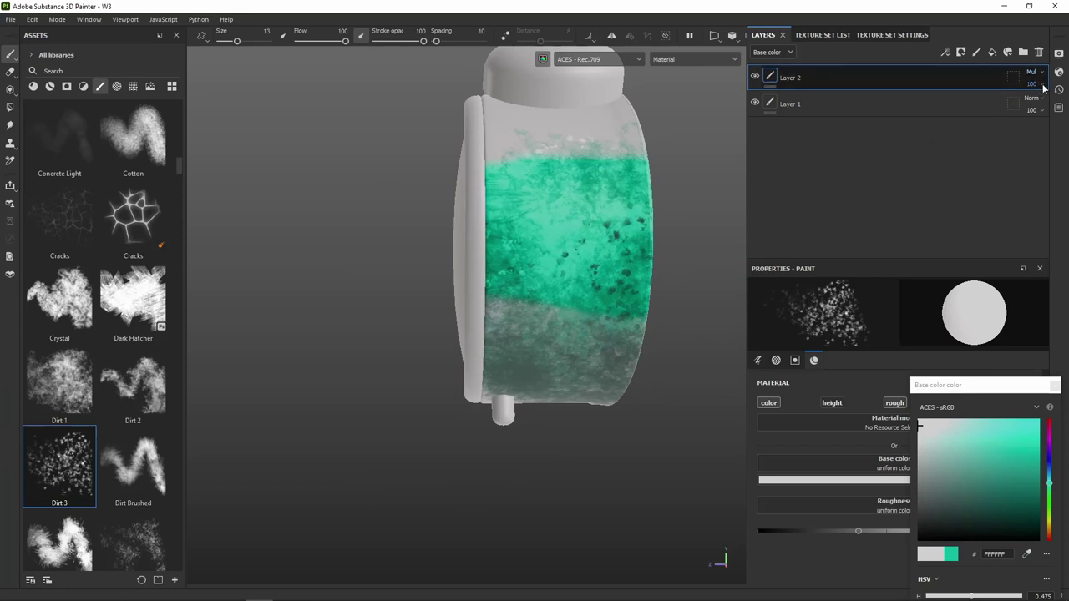
mouse_move(1063, 107)
mouse_down()
mouse_move(1044, 105)
mouse_move(1054, 109)
mouse_up()
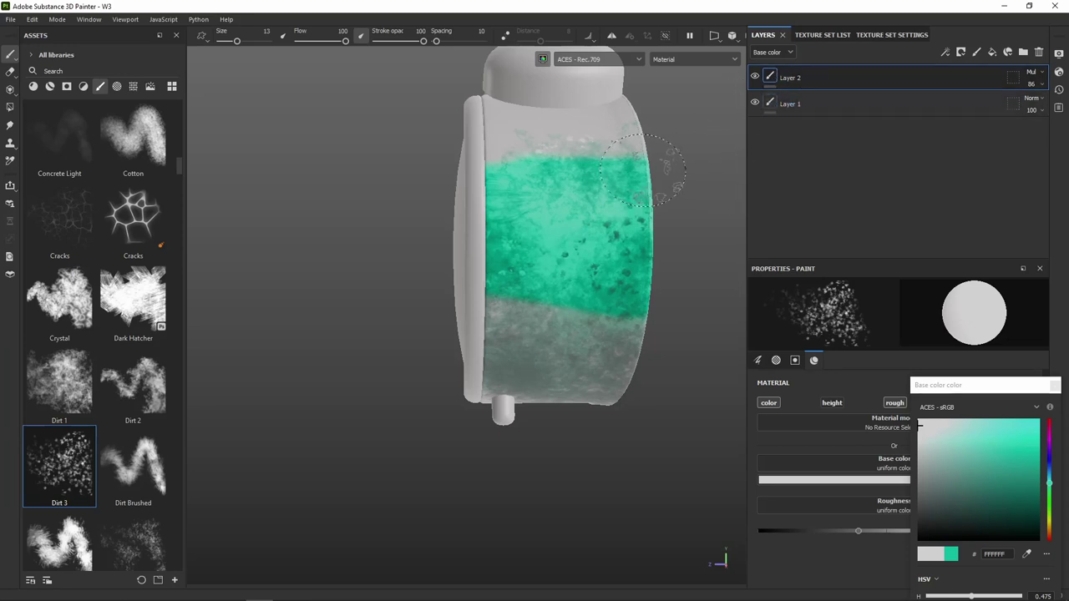
middle_drag(645, 123, 629, 126)
Stamp a few Cracks brush strokes across the green band
click(133, 219)
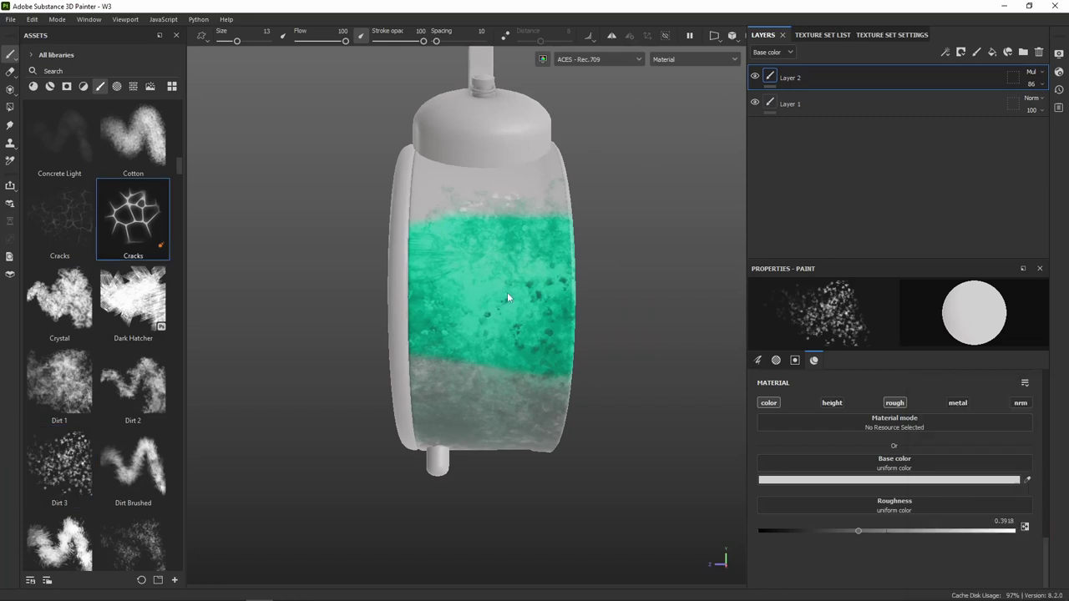
click(463, 296)
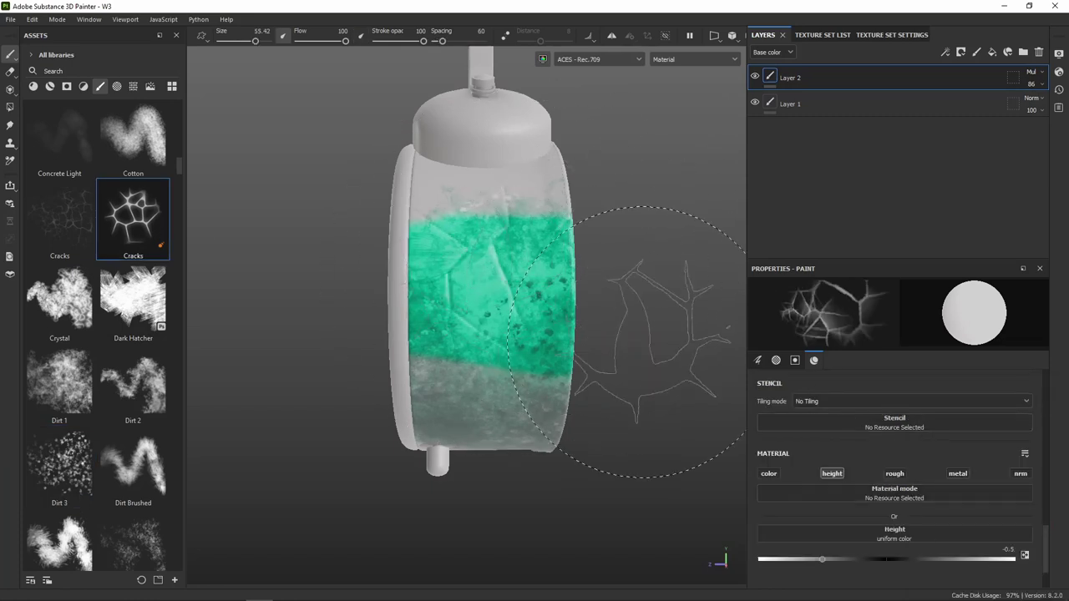
alt+drag(639, 300, 635, 335)
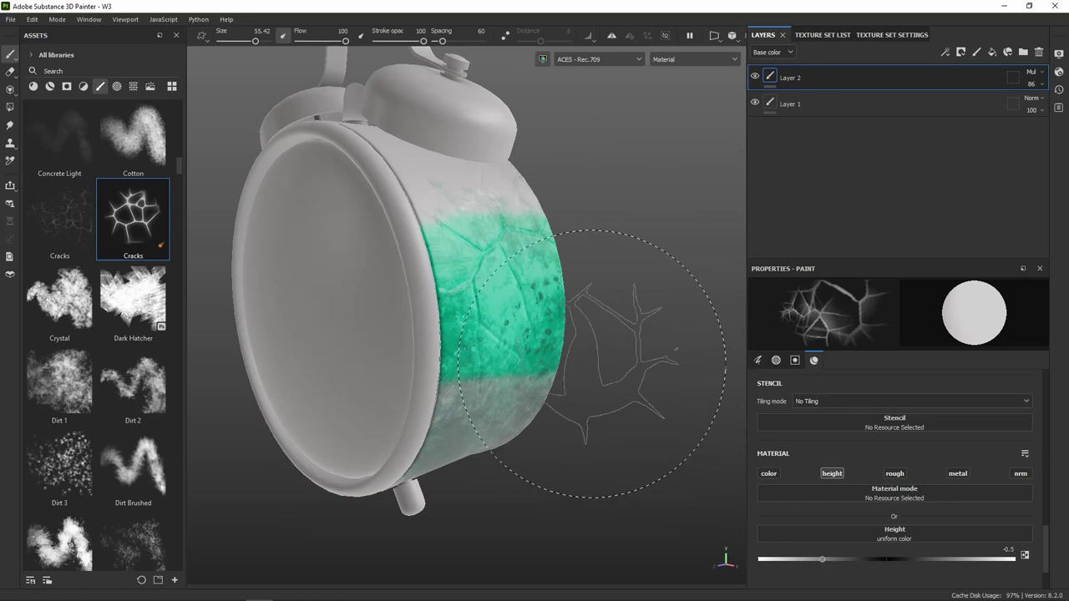
mouse_move(520, 330)
alt+mouse_down()
mouse_move(592, 337)
mouse_move(522, 356)
alt+mouse_up()
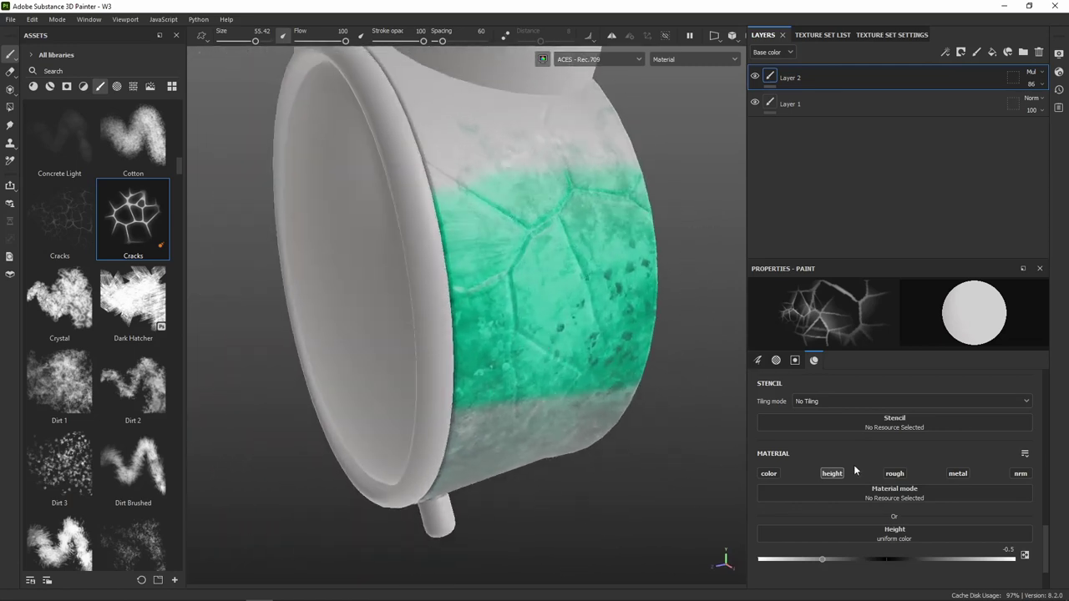
Turn off the height channel and switch to the Dirt 2 brush
click(833, 475)
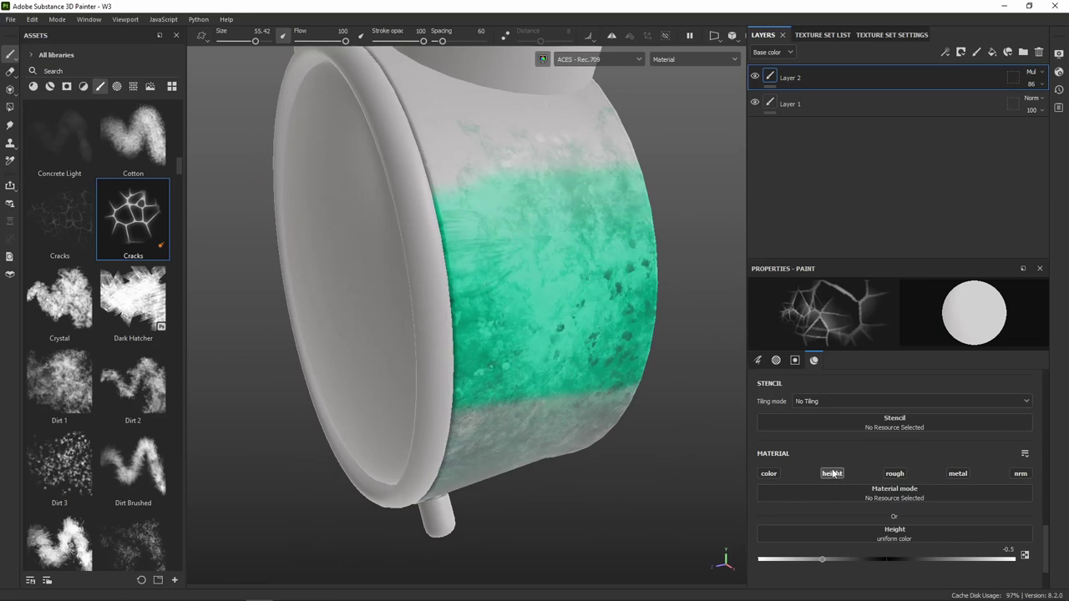
click(840, 476)
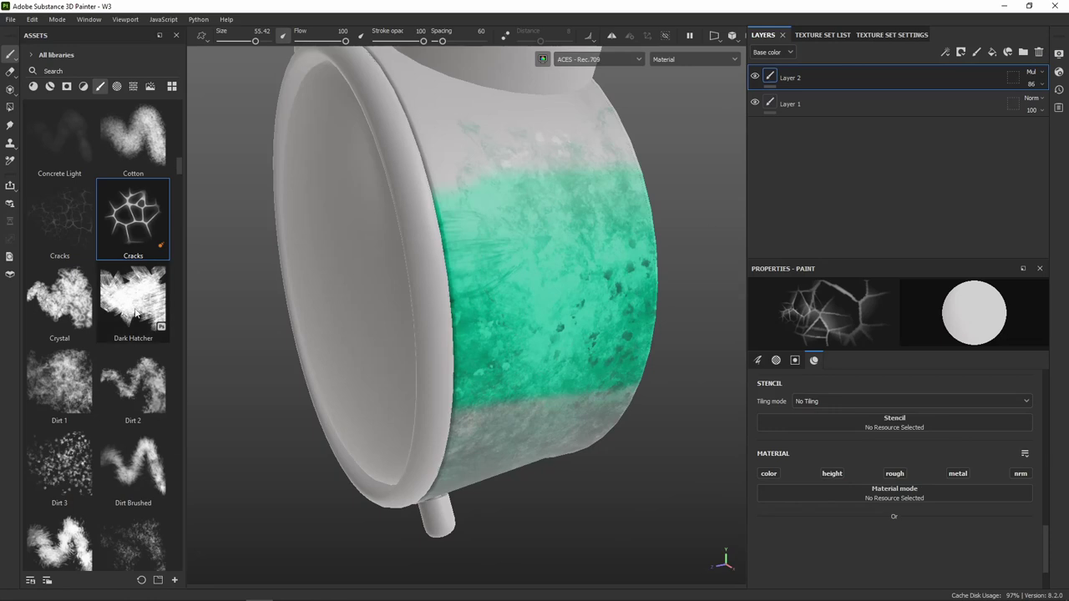
click(141, 412)
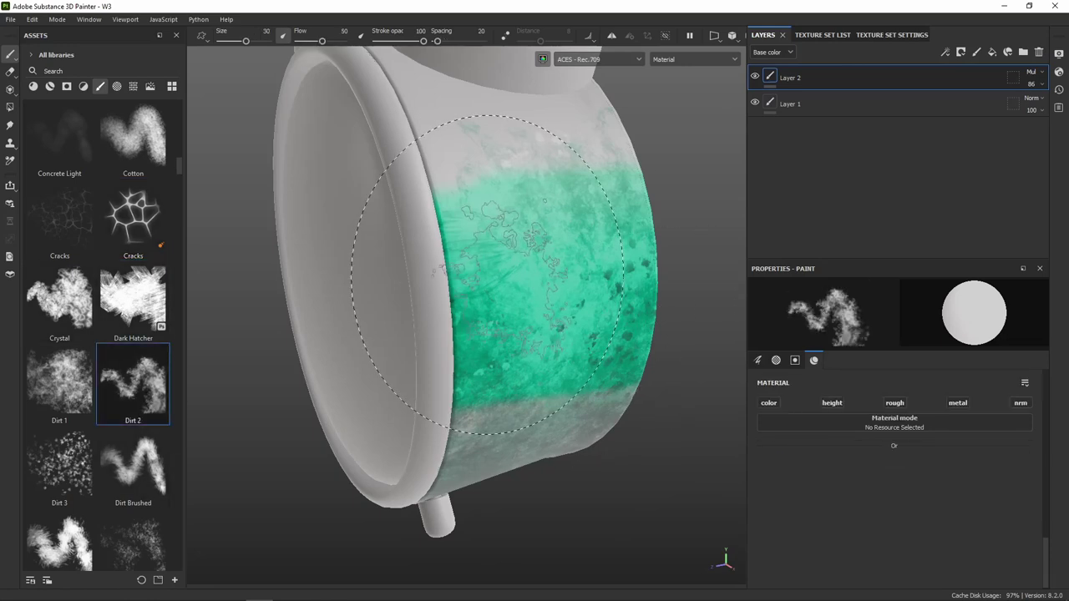
Enable the color channel and paint dark grey dirt on the clock body's lower band
click(778, 406)
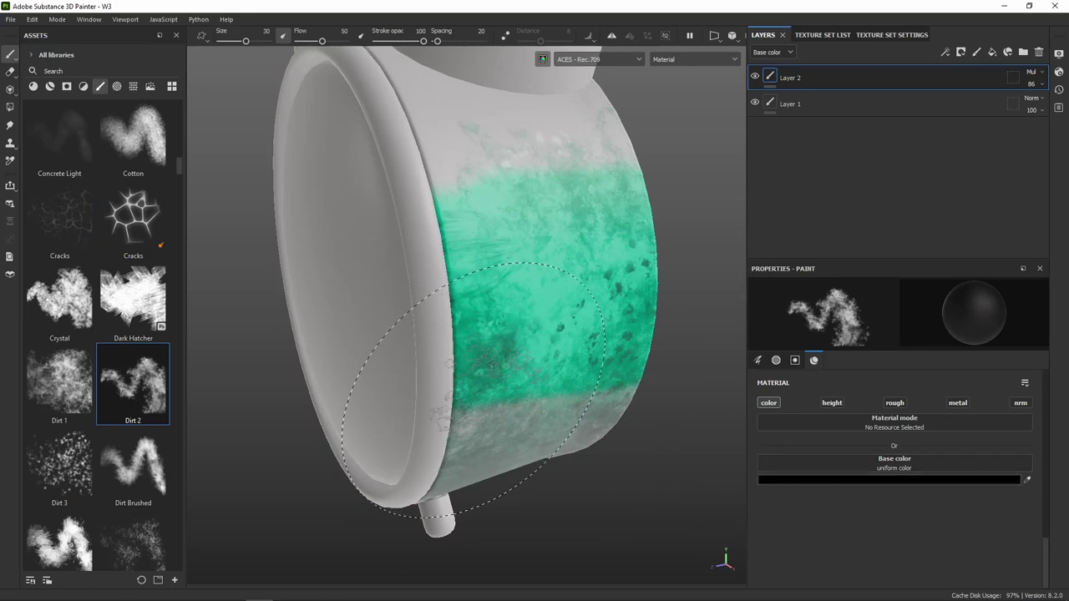
drag(473, 390, 437, 323)
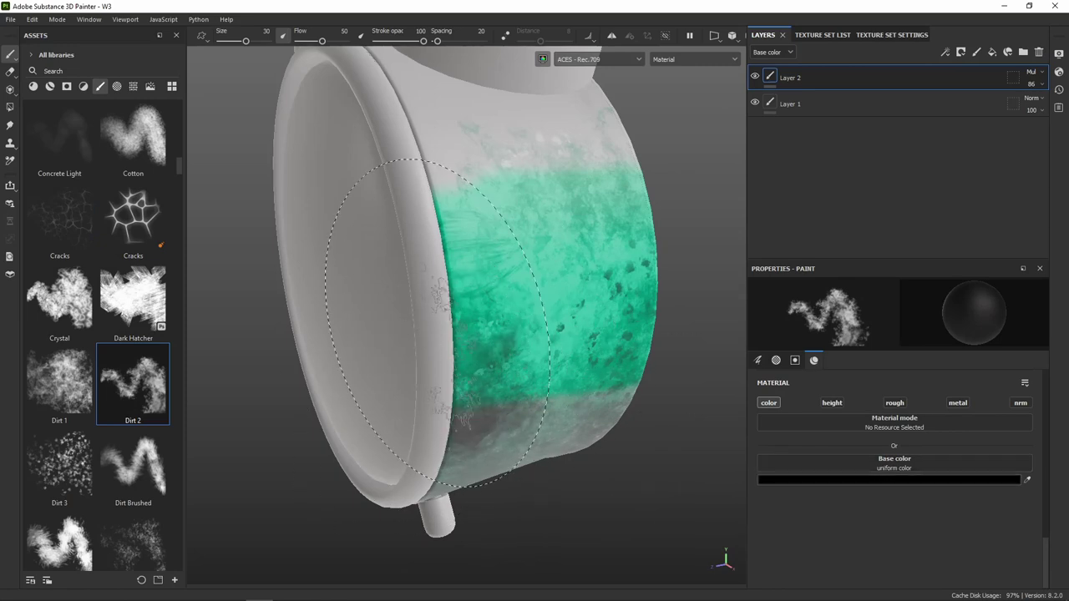
alt+drag(556, 354, 382, 394)
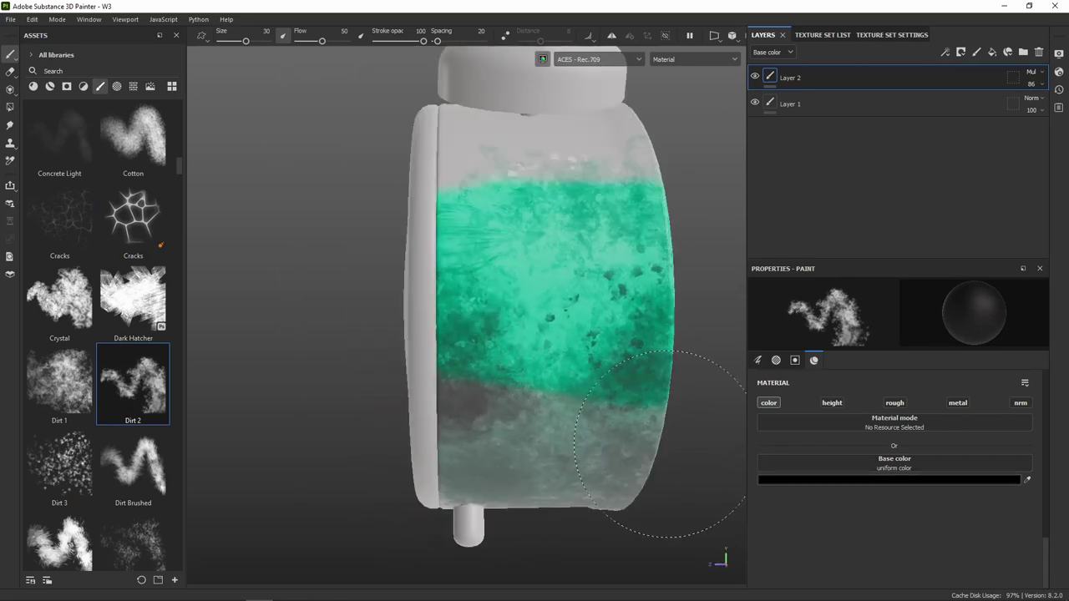
scroll(131, 358, down, 5)
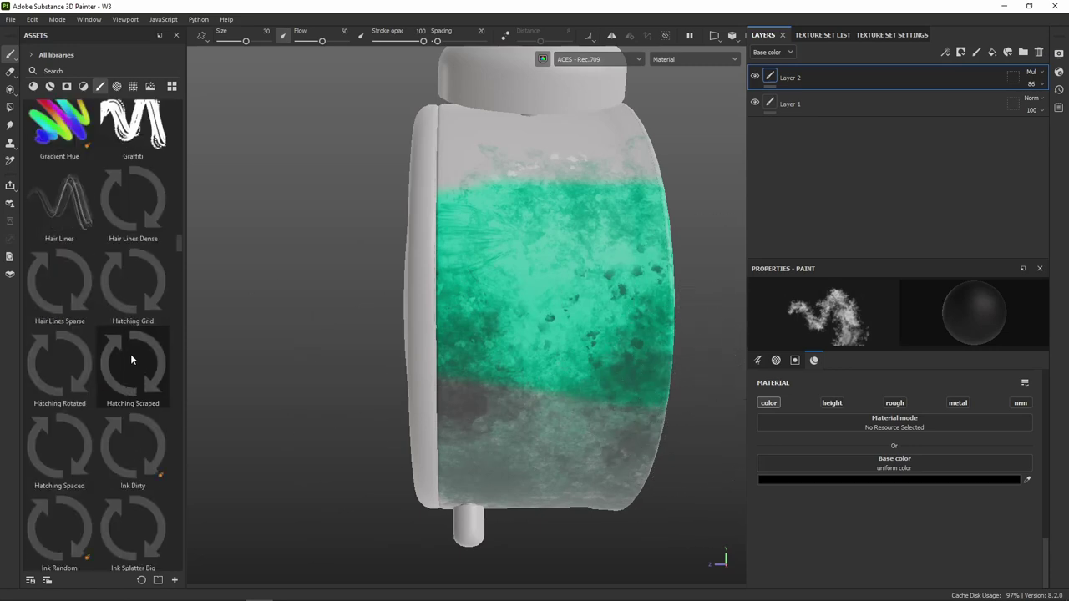
Switch to the Hatching Rotated brush with white (FFFFFF) base color and hatch the body's upper edge
click(59, 363)
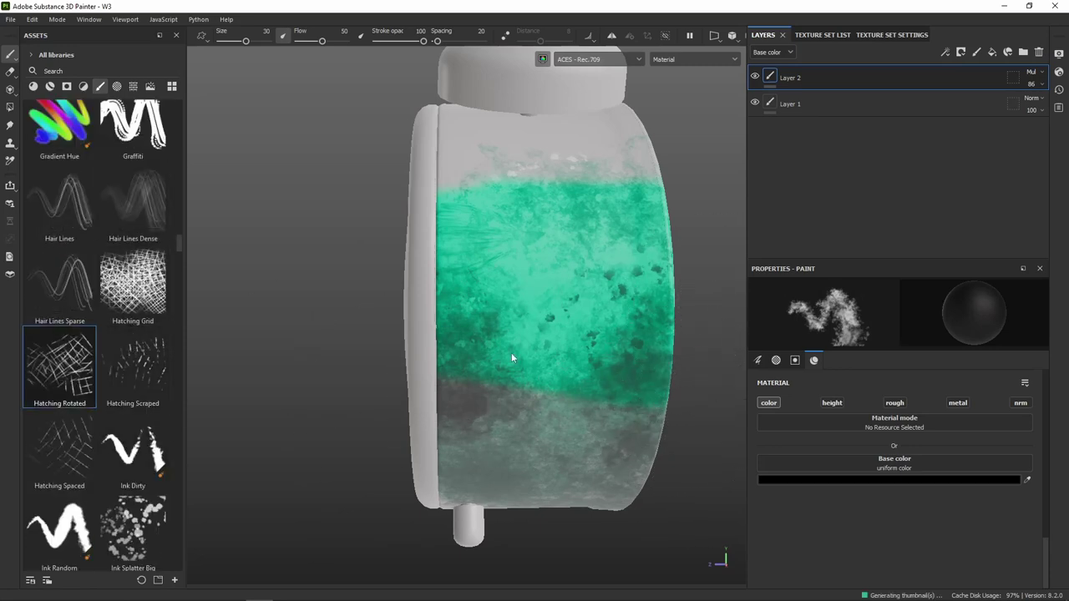
click(929, 481)
click(920, 423)
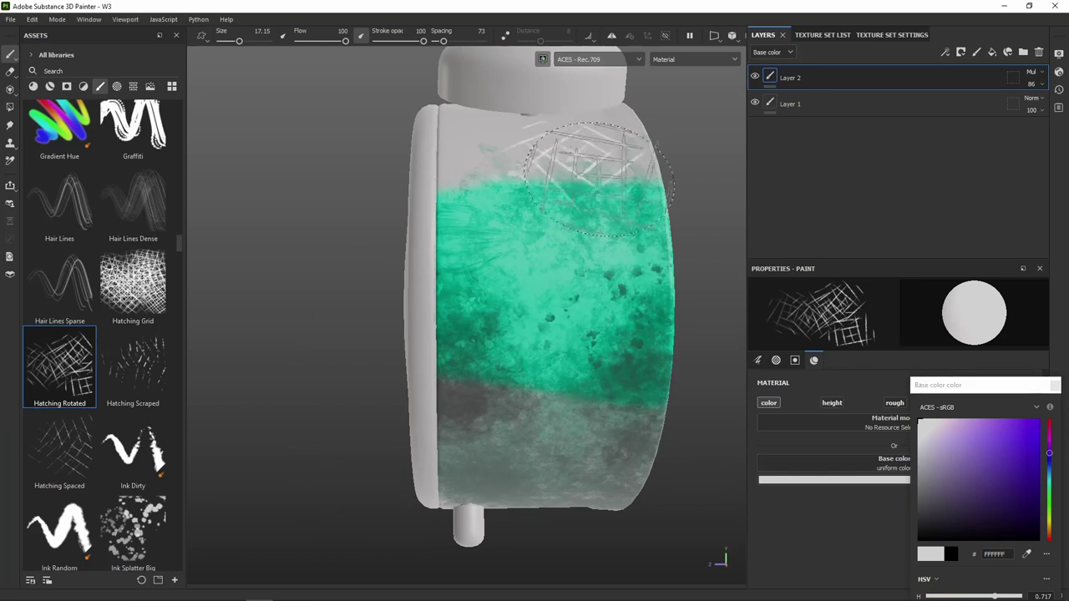
drag(599, 179, 476, 351)
mouse_move(649, 310)
mouse_down()
mouse_move(666, 378)
mouse_move(680, 346)
mouse_up()
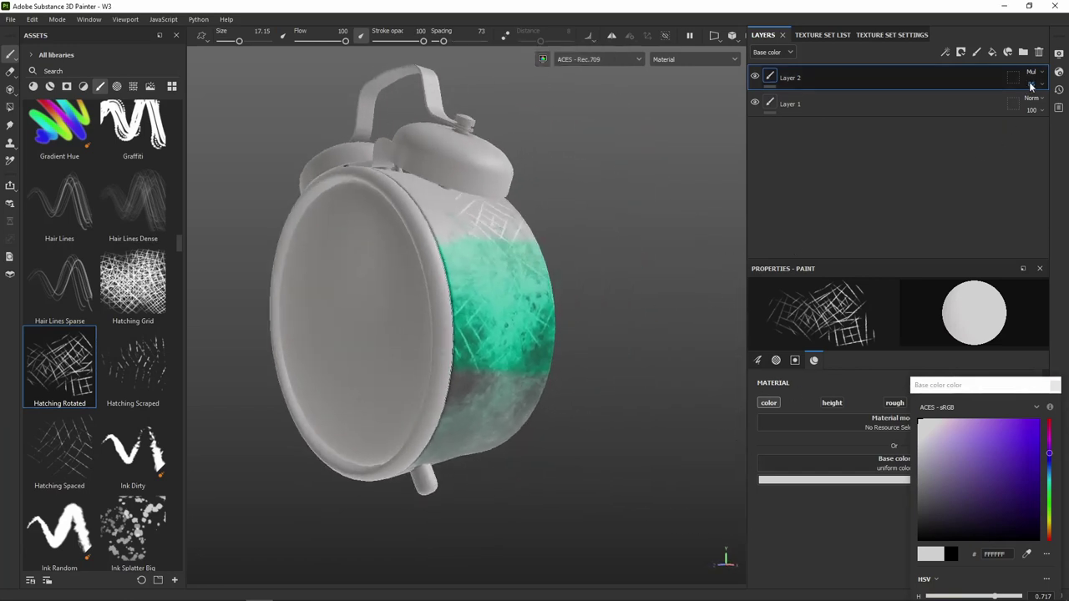
drag(1032, 83, 1011, 83)
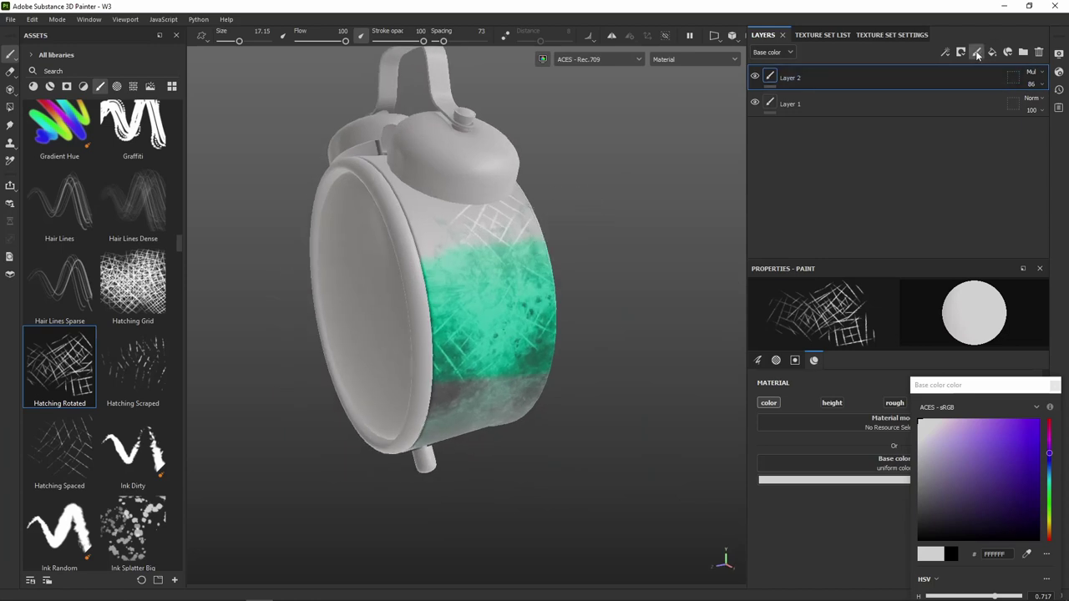
Add a new paint layer, resize the brush, and lower its flow to 10
click(977, 55)
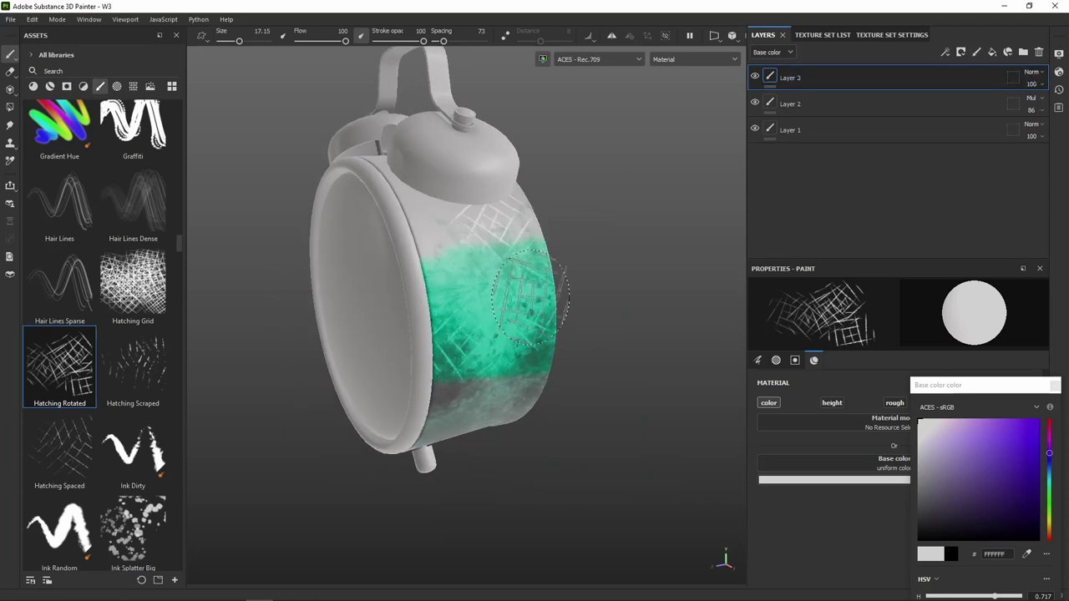
scroll(925, 457, up, 5)
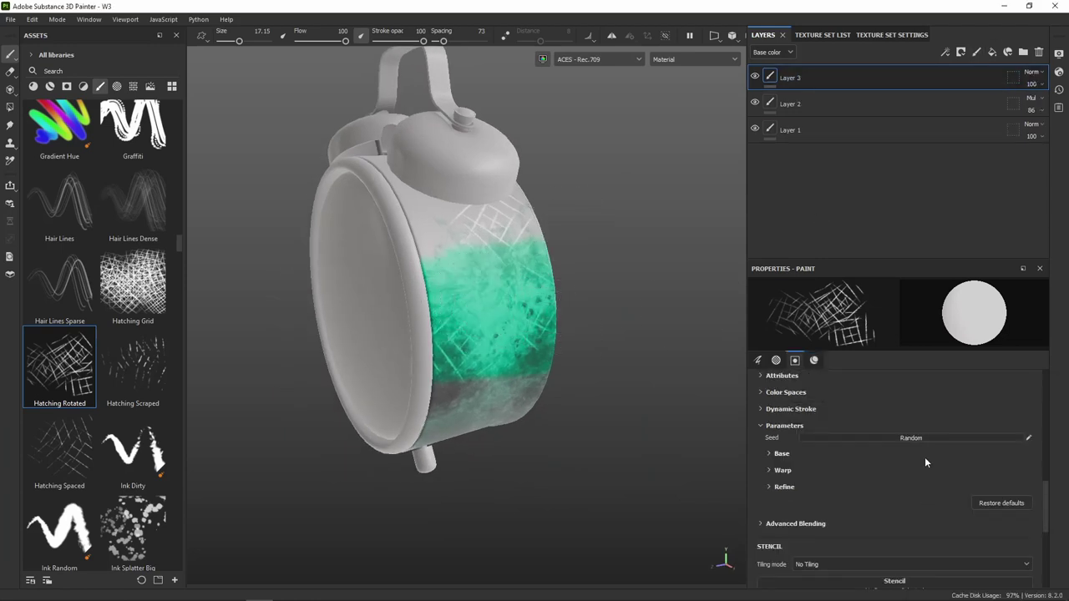
scroll(925, 457, up, 3)
scroll(925, 456, up, 3)
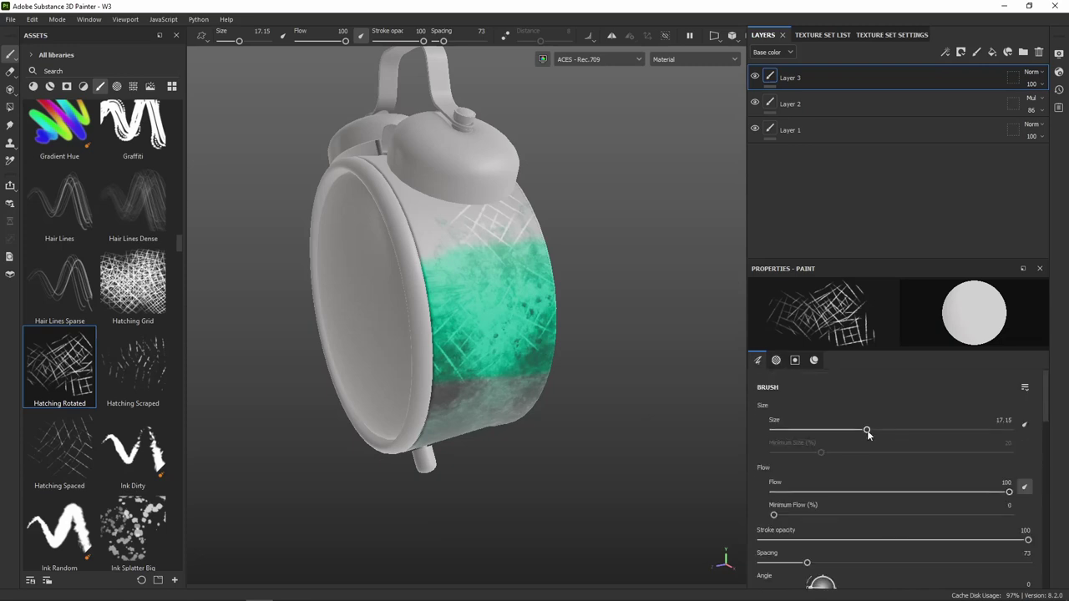
drag(867, 430, 824, 430)
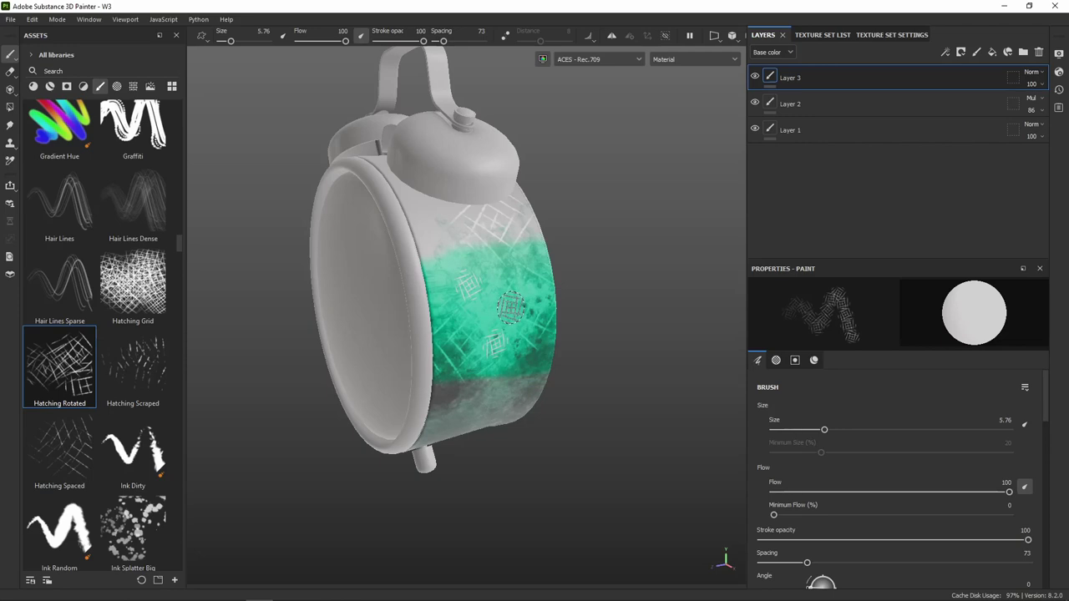
mouse_move(511, 308)
ctrl+right_down()
mouse_move(502, 287)
mouse_move(700, 385)
ctrl+right_up()
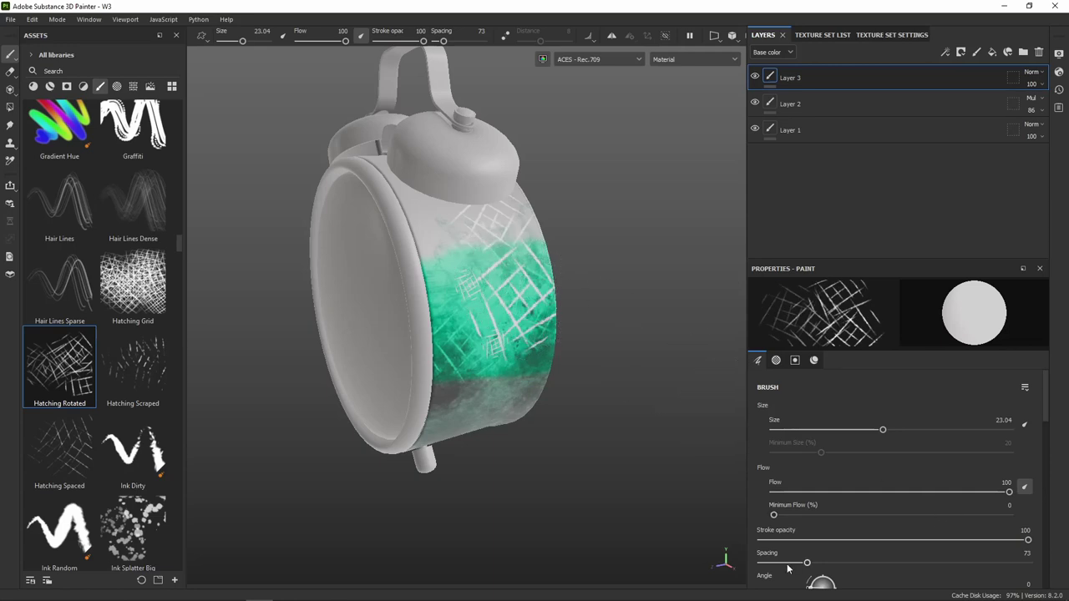
drag(1010, 493, 794, 493)
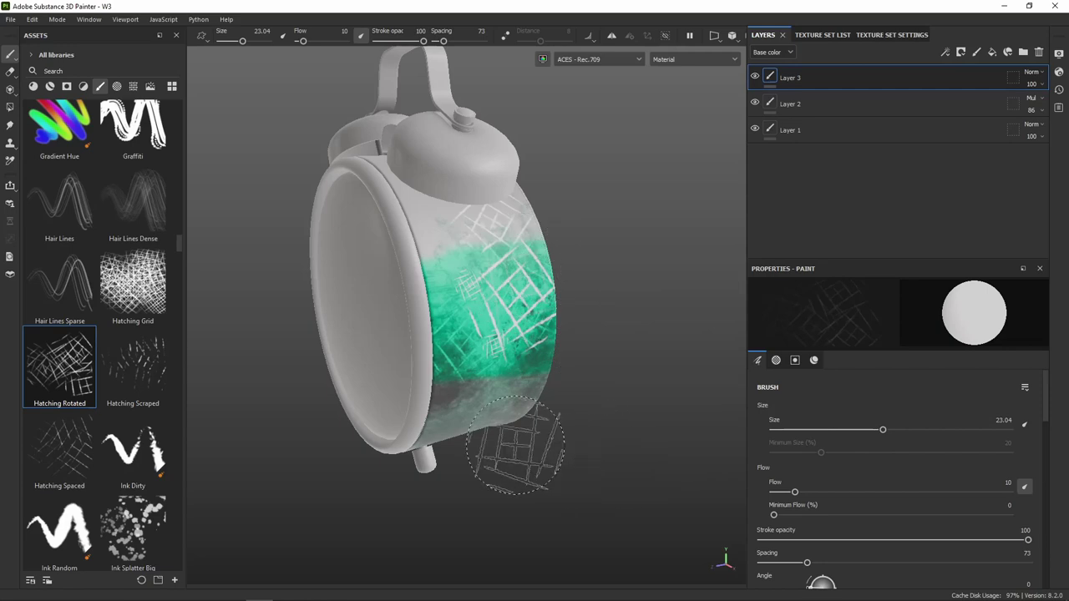
Paint faint white crosshatching across the teal band and upper green area from several angles
drag(501, 250, 431, 351)
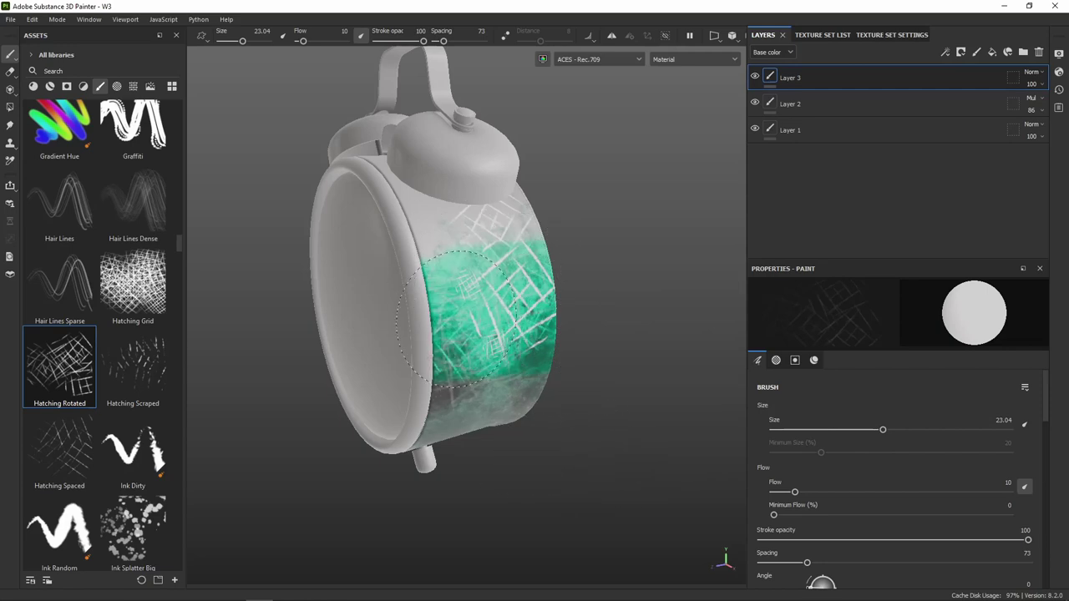
mouse_move(609, 335)
alt+mouse_down()
mouse_move(581, 324)
mouse_move(535, 367)
mouse_move(595, 439)
mouse_move(640, 376)
alt+mouse_up()
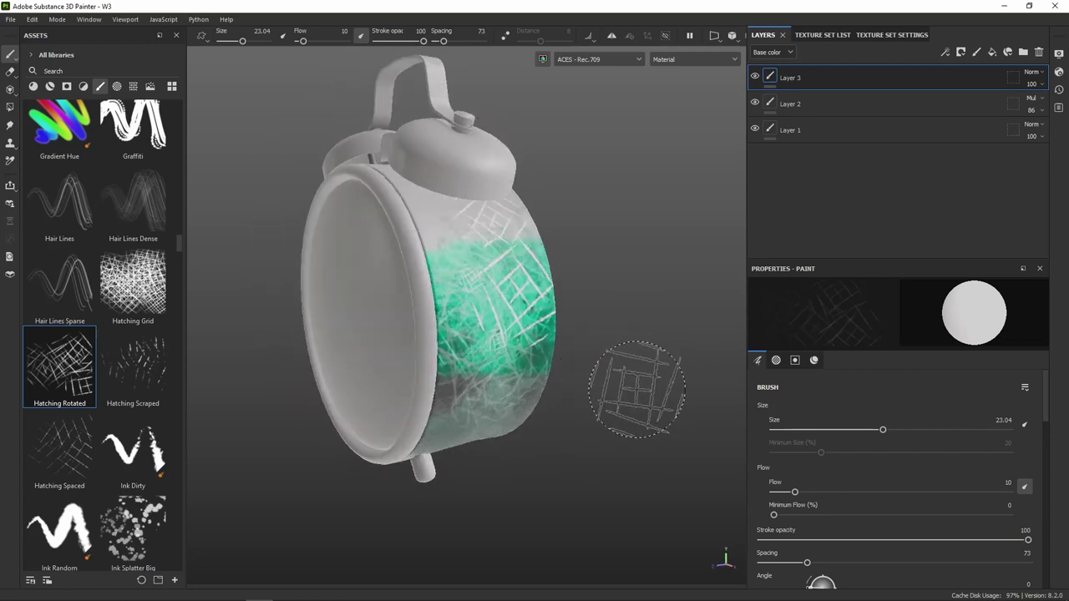
mouse_move(585, 323)
alt+mouse_down()
mouse_move(593, 335)
mouse_move(472, 342)
alt+mouse_up()
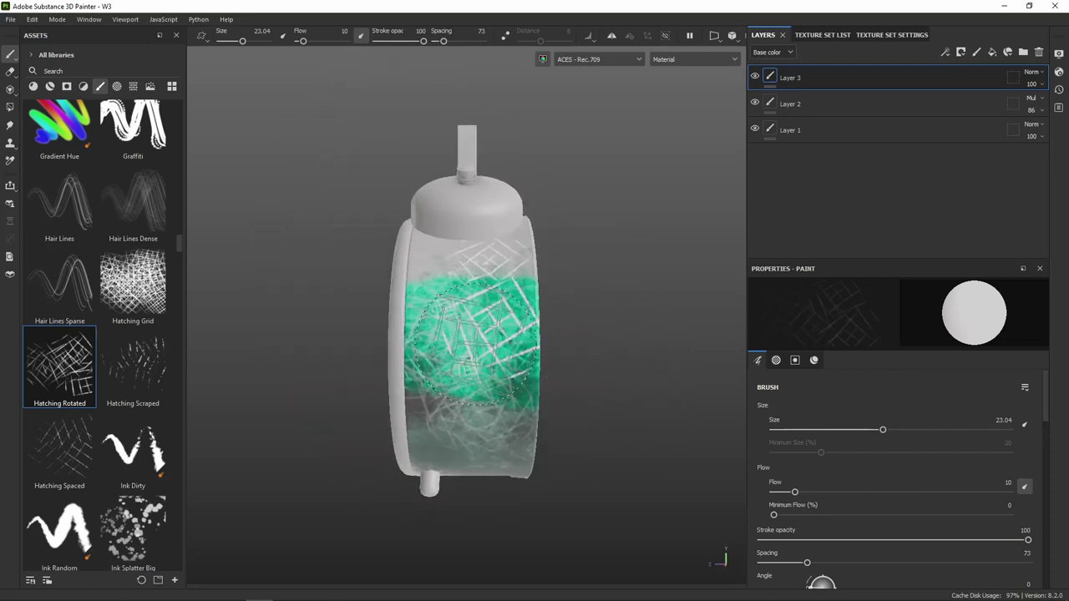
mouse_move(553, 363)
alt+mouse_down()
mouse_move(566, 365)
mouse_move(538, 364)
mouse_move(573, 343)
alt+mouse_up()
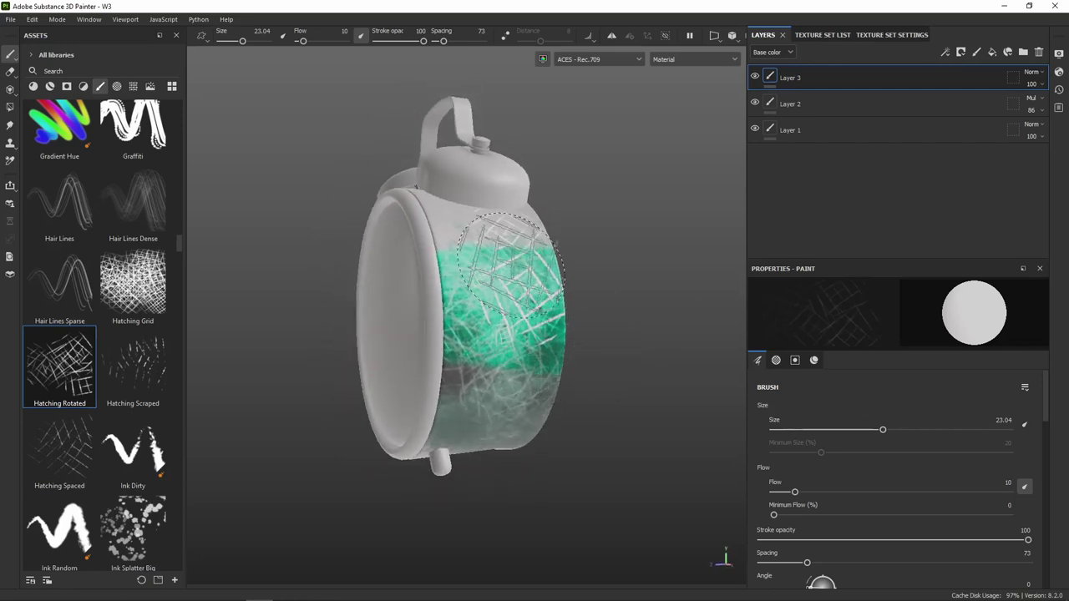
drag(510, 263, 582, 323)
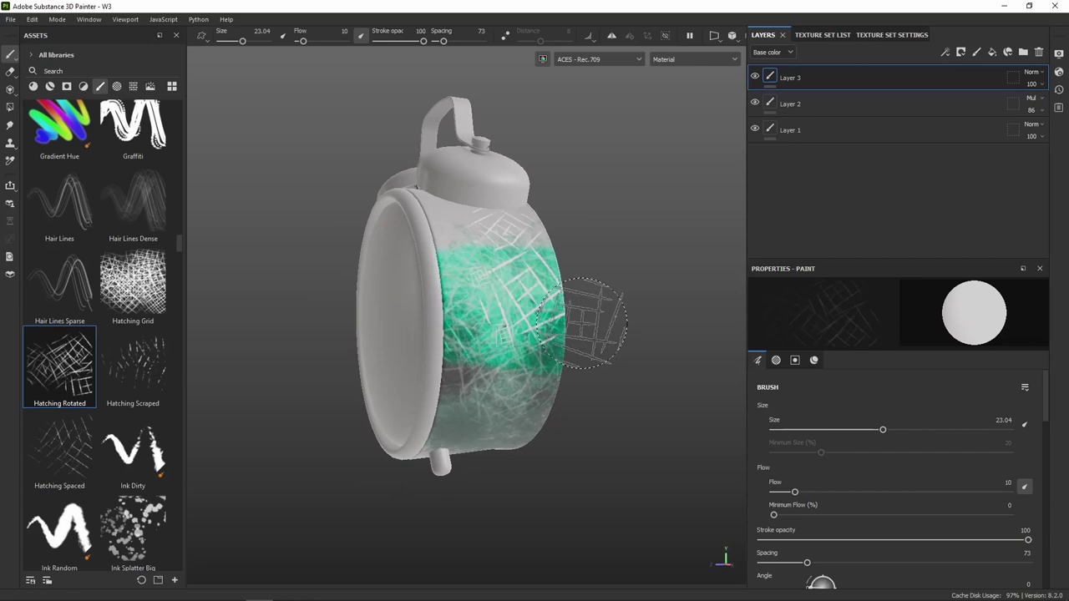
alt+drag(649, 351, 620, 320)
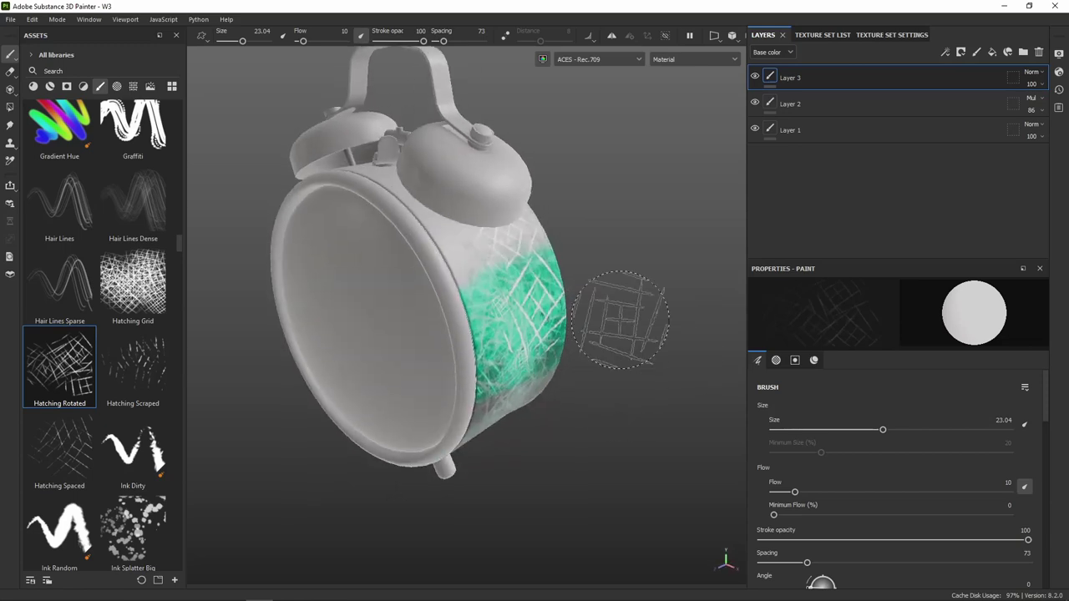
Select all three test layers and delete them
scroll(87, 264, down, 10)
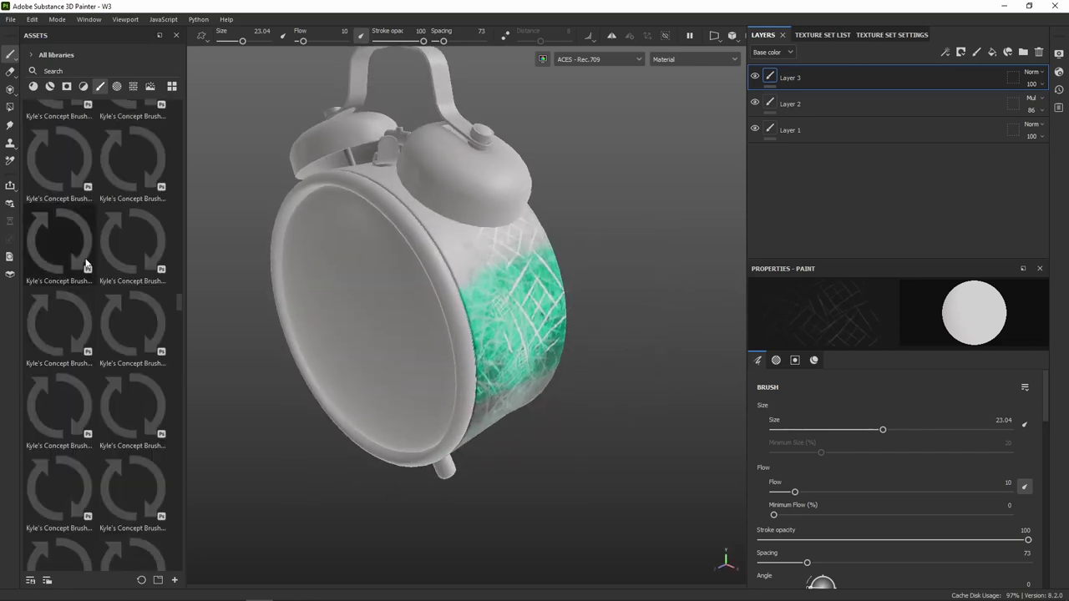
scroll(86, 264, up, 3)
scroll(86, 251, up, 3)
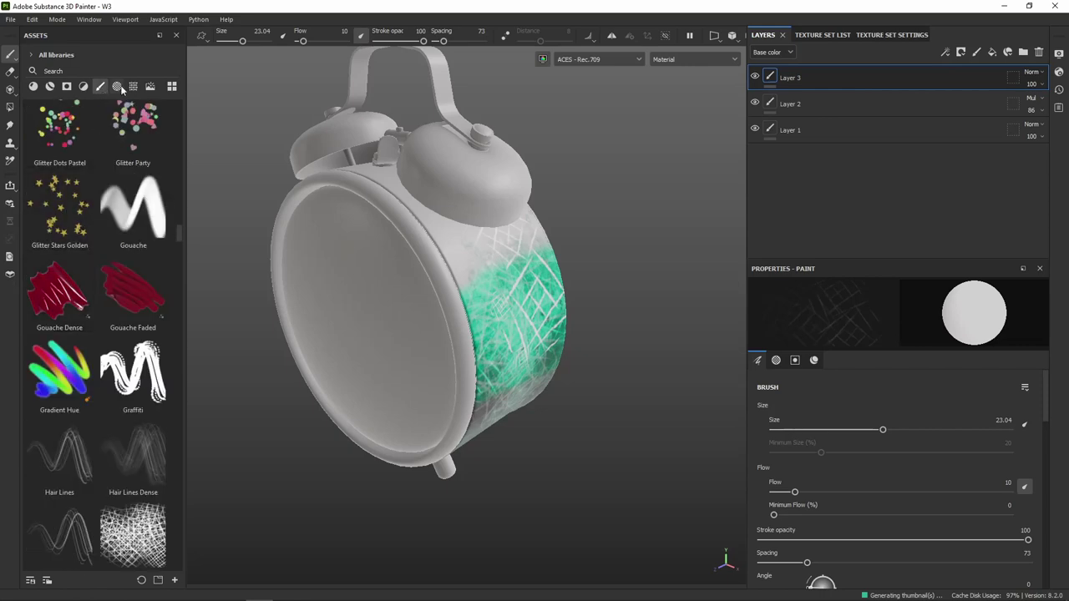
click(772, 108)
shift+click(883, 127)
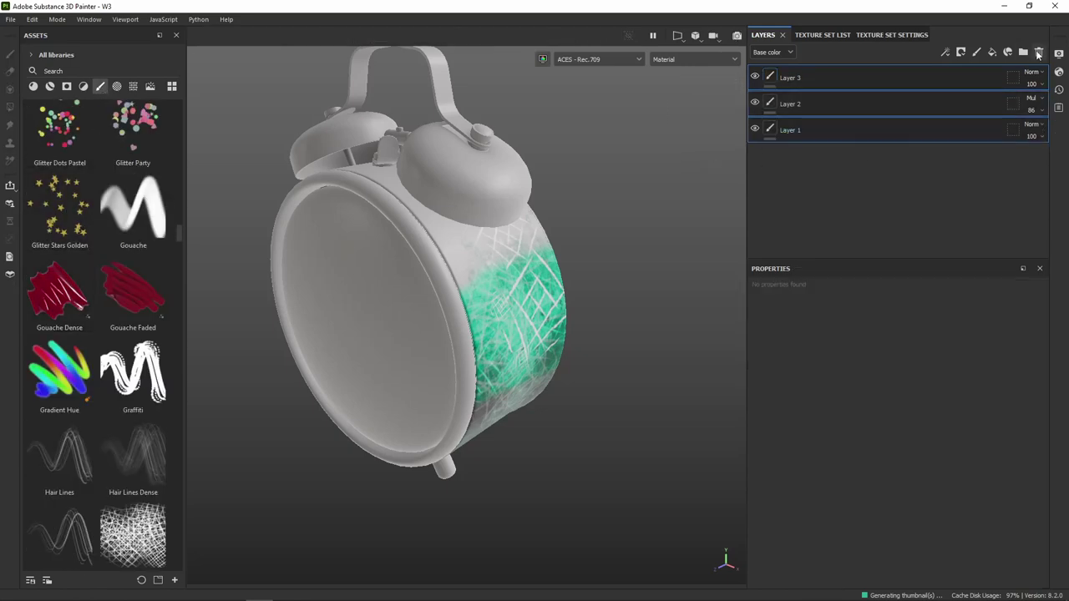
click(1038, 53)
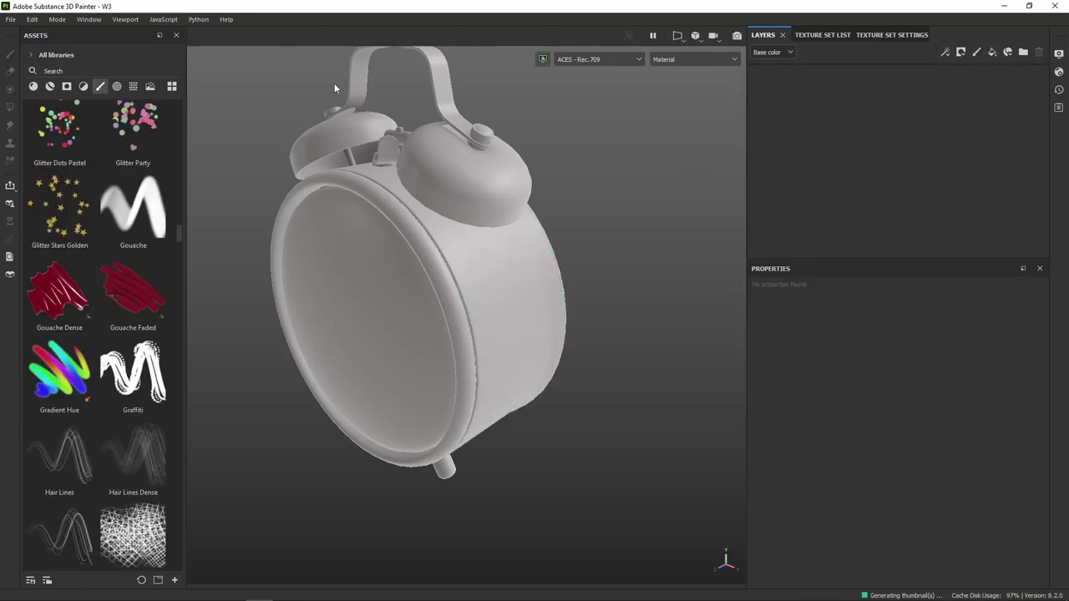
Browse the Assets materials and drag Concrete Clean onto the clock mesh
alt+middle_drag(270, 86, 305, 136)
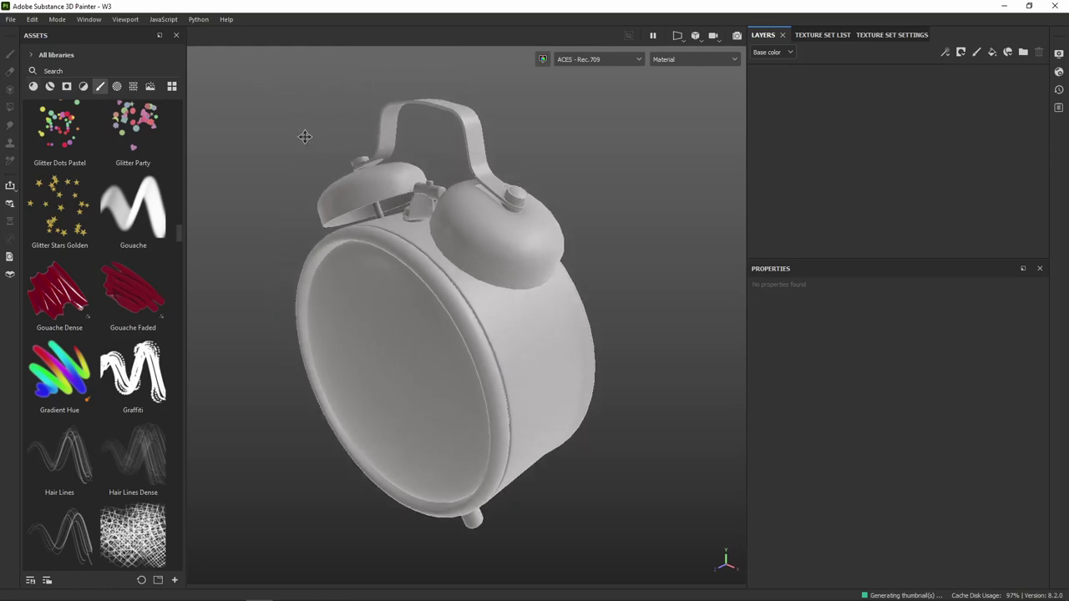
alt+drag(305, 136, 296, 143)
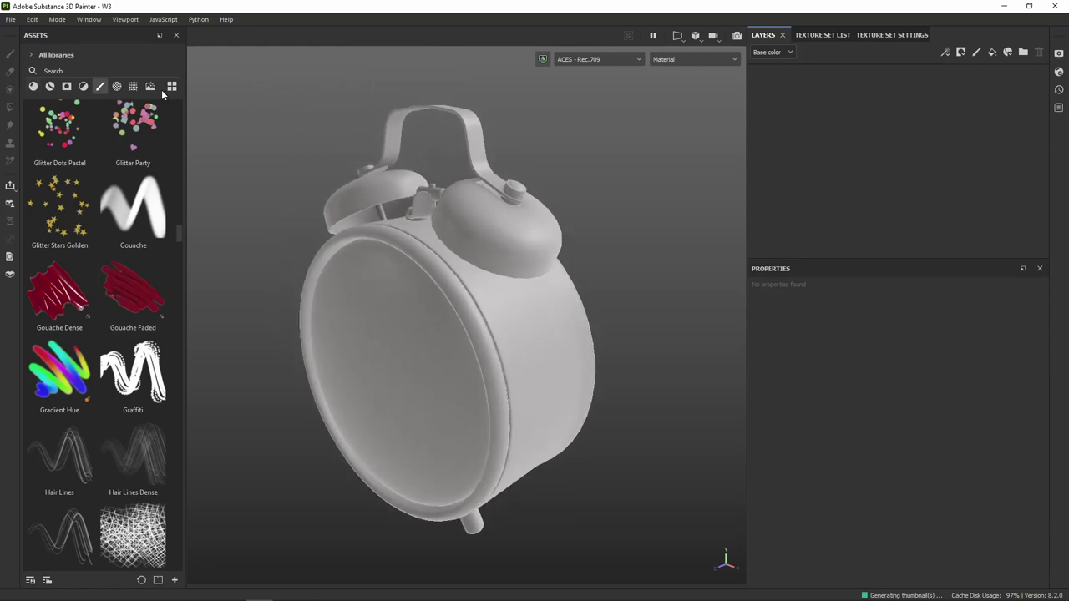
click(36, 87)
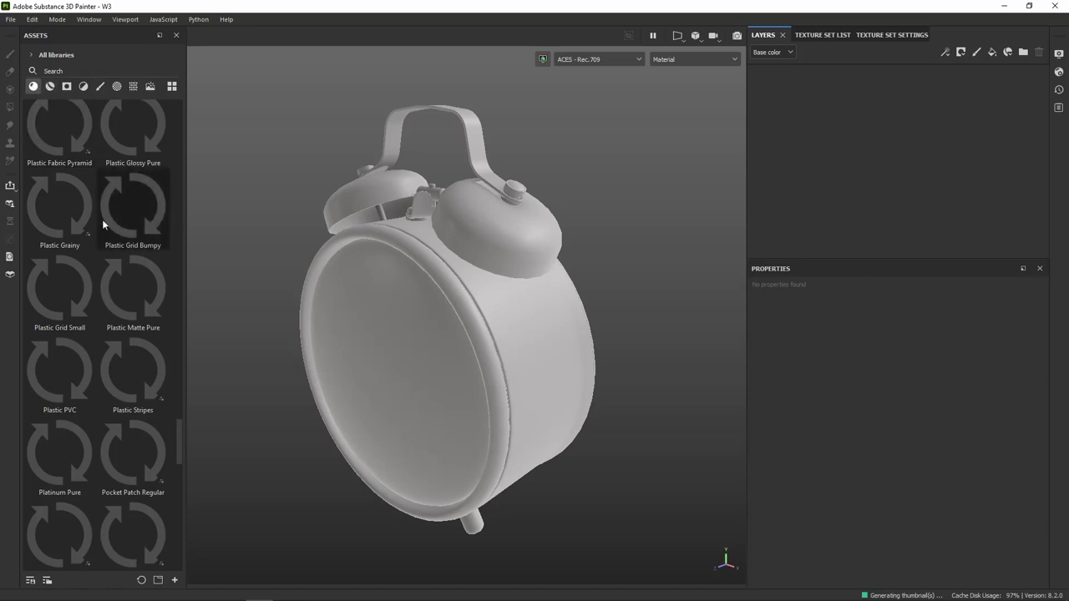
drag(178, 439, 165, 113)
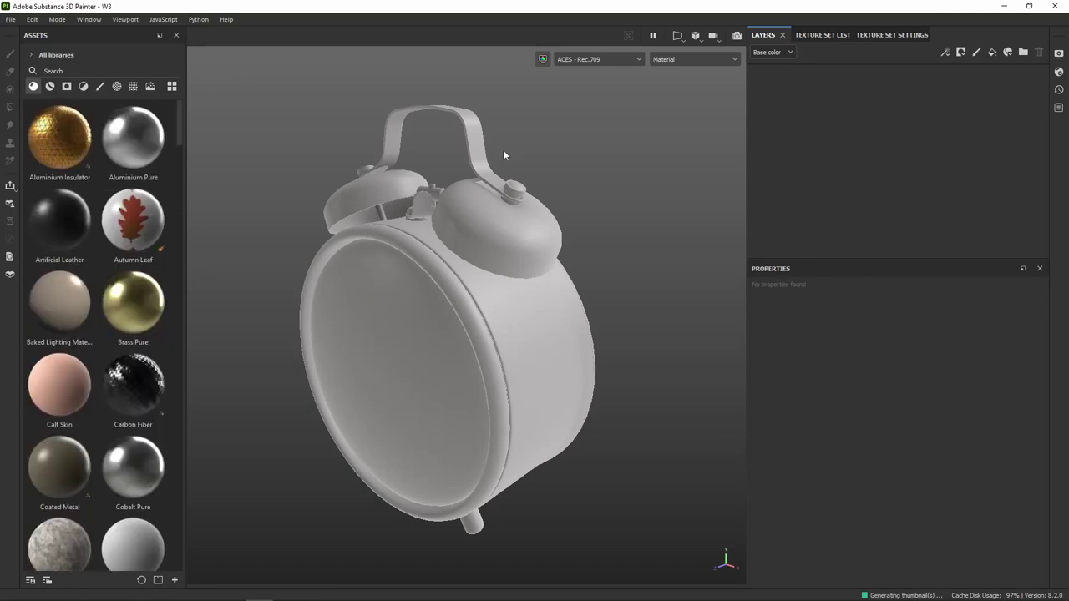
mouse_move(415, 176)
alt+mouse_down()
mouse_move(521, 175)
mouse_move(580, 275)
alt+mouse_up()
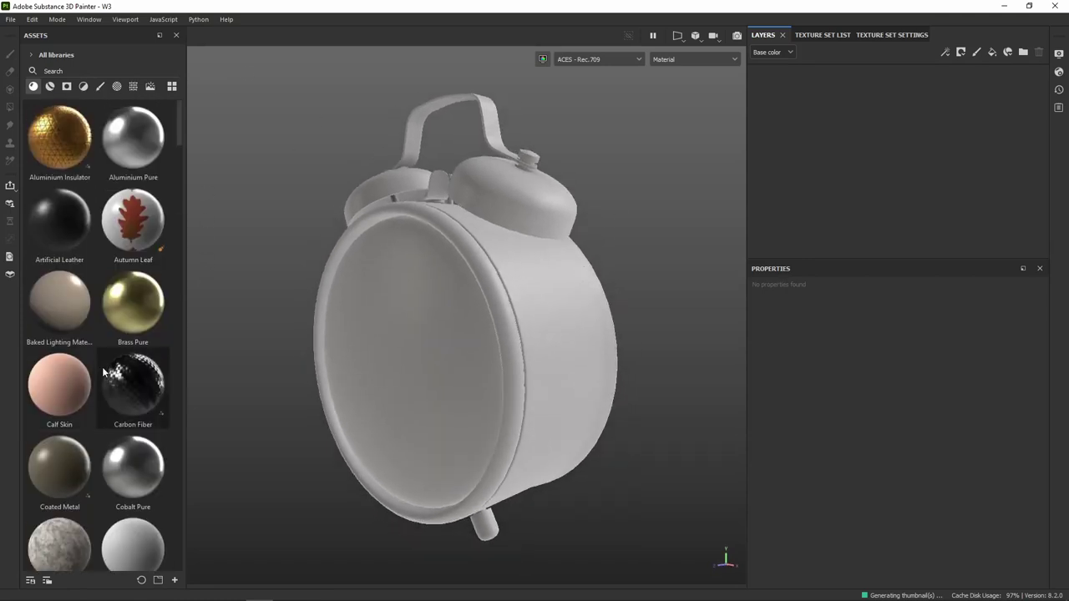
scroll(99, 356, down, 5)
scroll(99, 356, down, 3)
scroll(99, 356, up, 6)
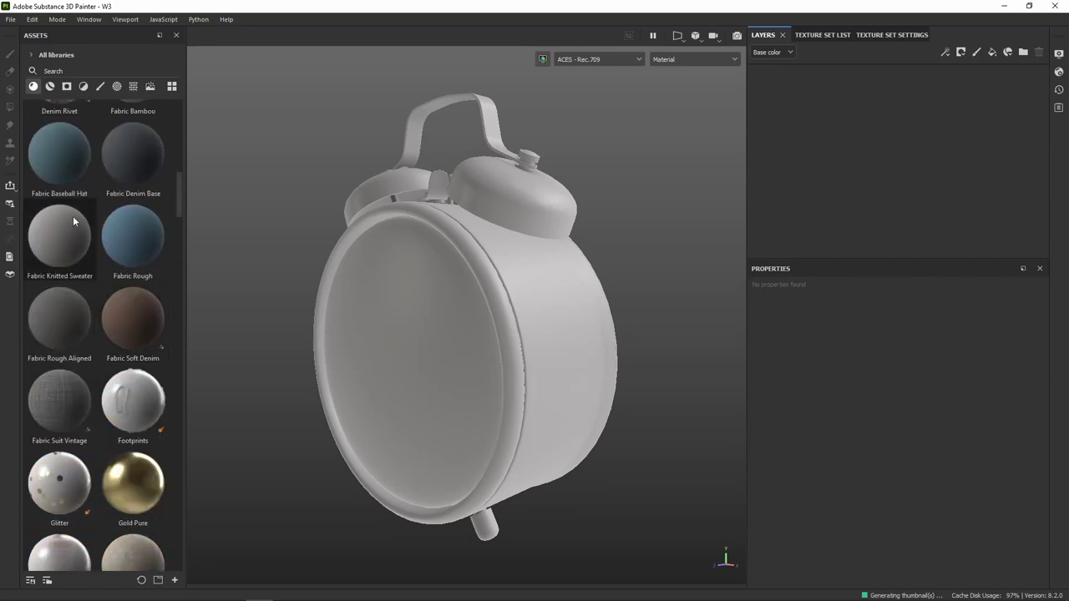
scroll(96, 294, up, 5)
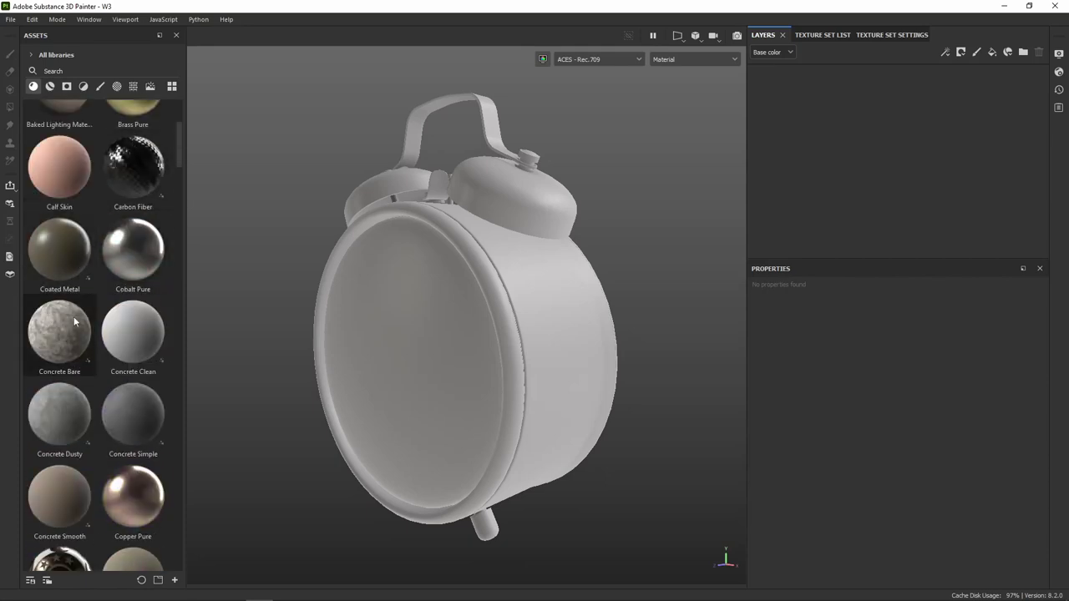
scroll(108, 293, up, 3)
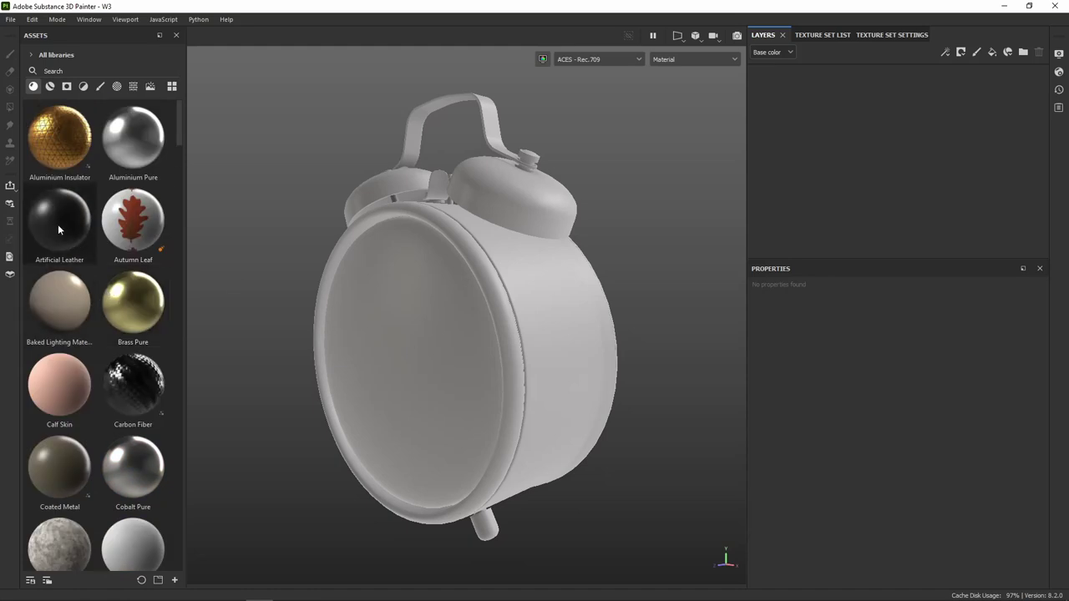
scroll(129, 350, down, 3)
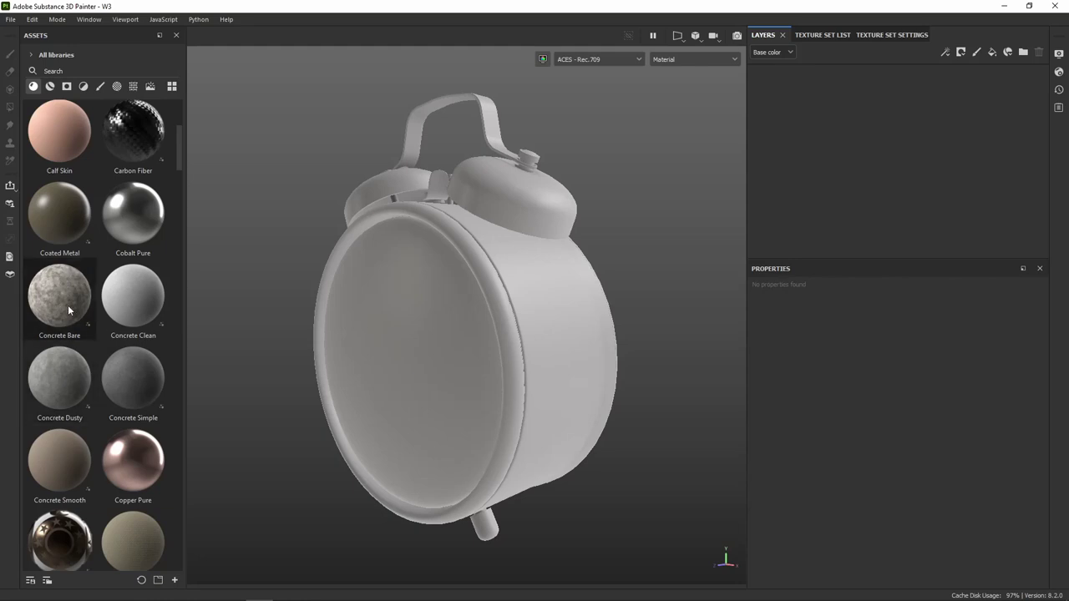
mouse_move(128, 288)
mouse_down()
mouse_move(538, 356)
mouse_move(528, 340)
mouse_move(417, 310)
mouse_move(258, 329)
mouse_move(331, 339)
mouse_move(443, 329)
mouse_move(485, 279)
mouse_up()
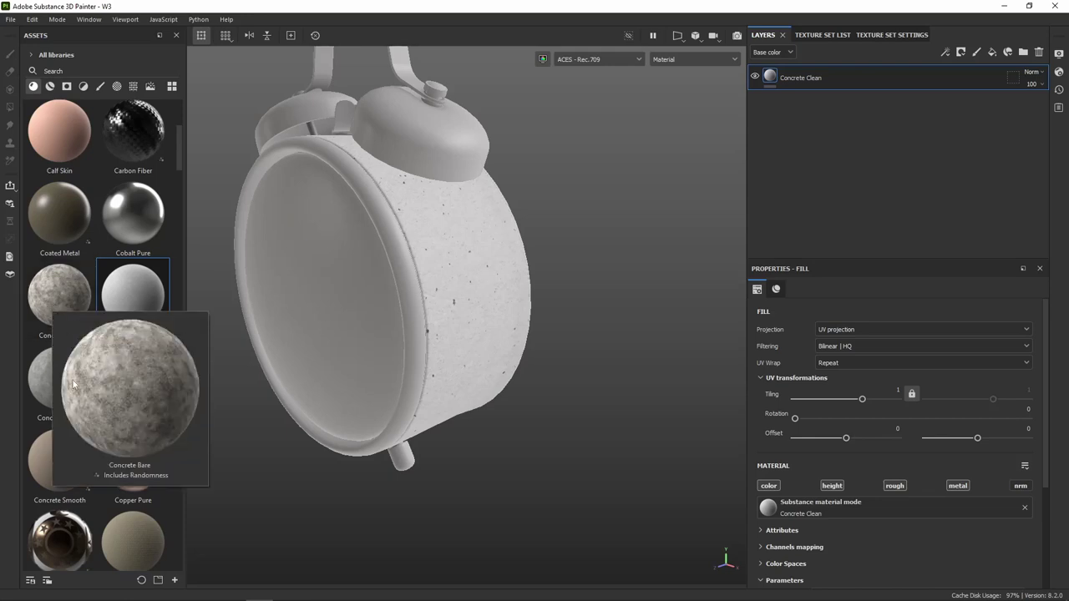
mouse_move(60, 377)
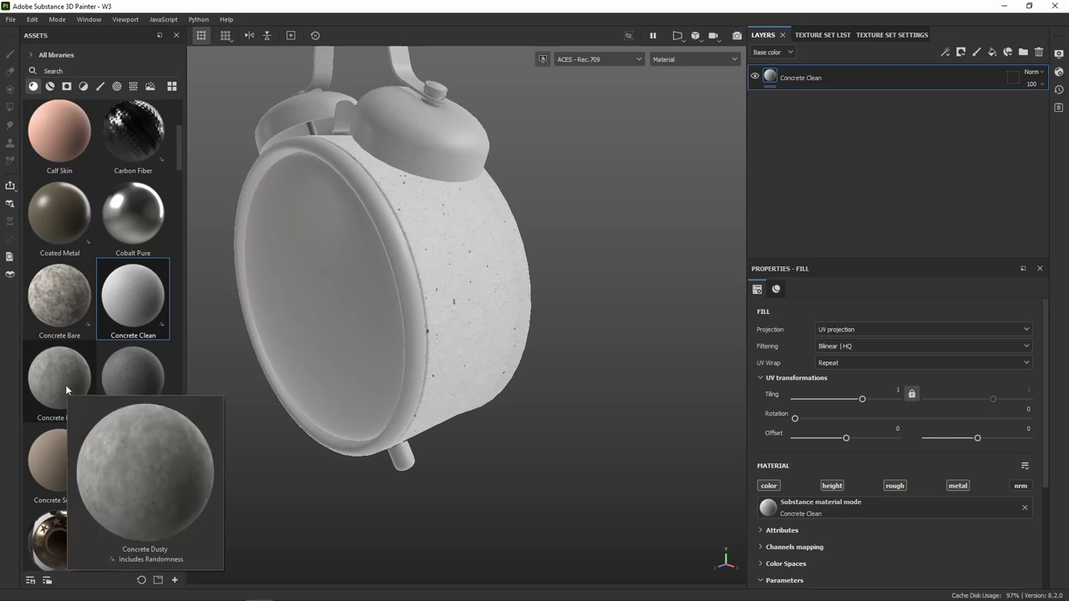
Drop Concrete Dusty onto the clock above Concrete Clean and inspect the dusty side closely
drag(65, 384, 481, 291)
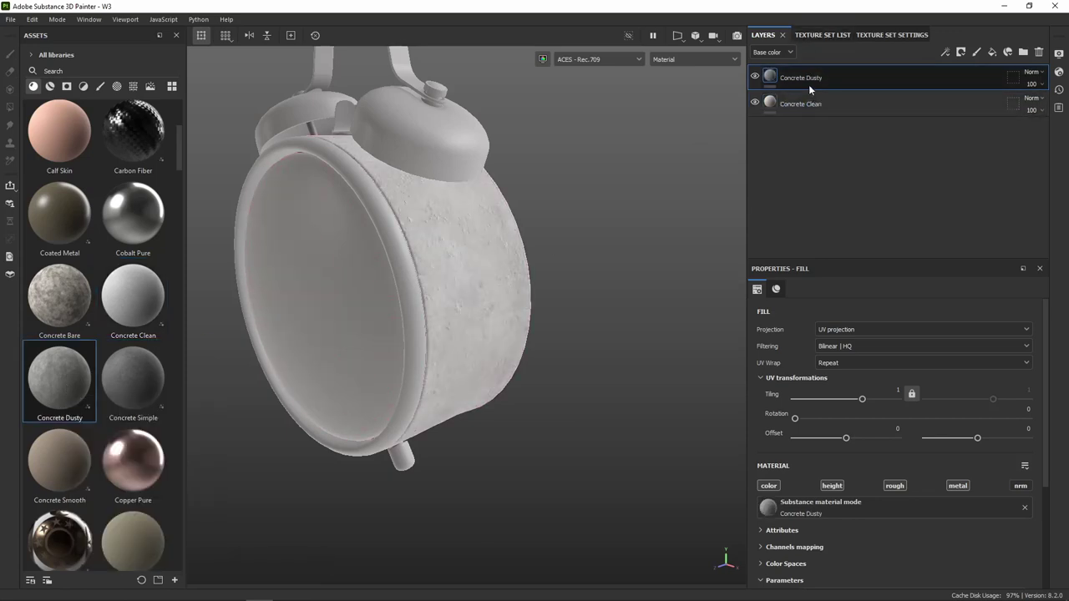
scroll(506, 272, up, 3)
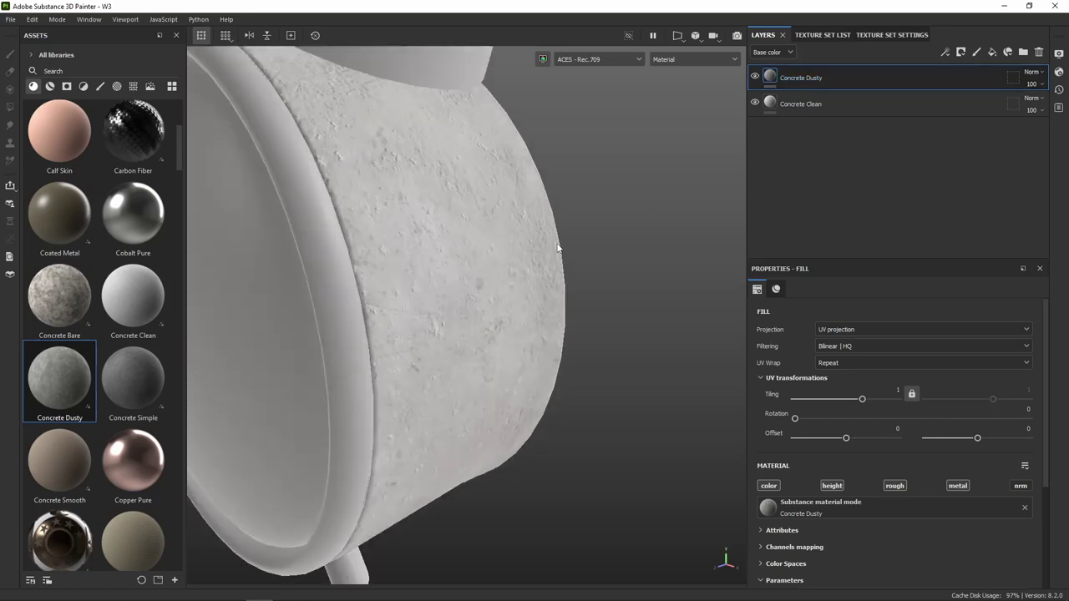
scroll(559, 248, up, 3)
scroll(489, 215, up, 3)
mouse_move(551, 229)
alt+mouse_down()
mouse_move(501, 219)
mouse_move(477, 188)
alt+mouse_up()
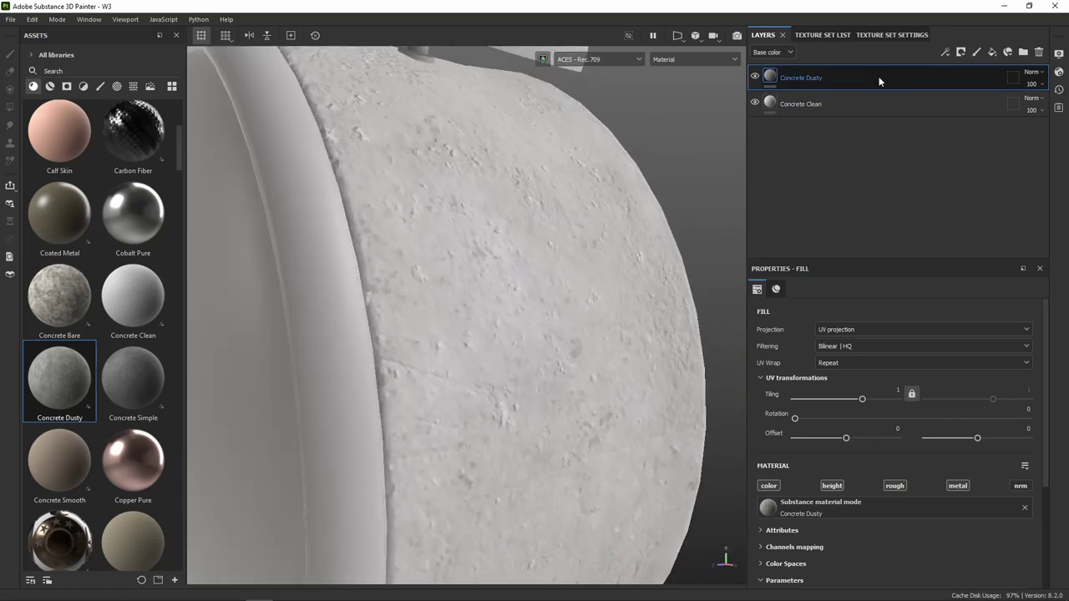
right_click(831, 77)
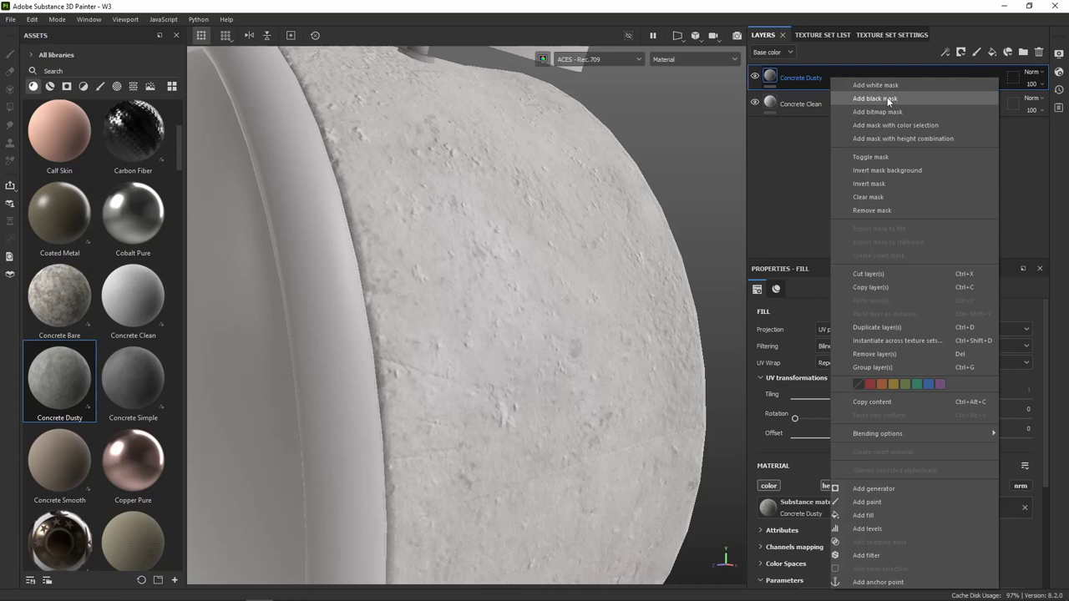
Give Concrete Dusty a black mask and pick the Basic Soft brush
click(887, 99)
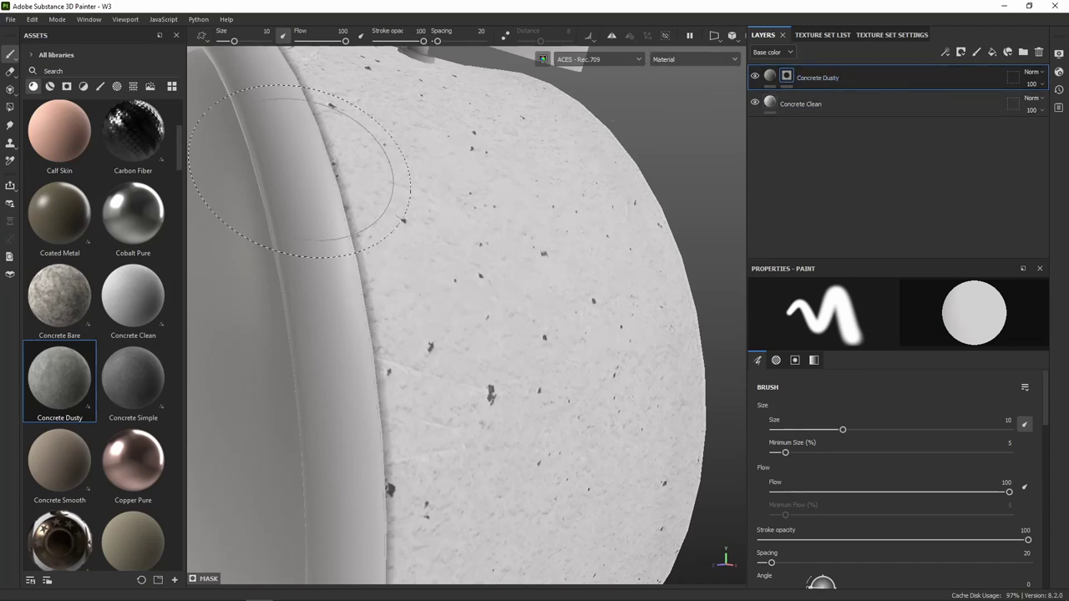
click(101, 87)
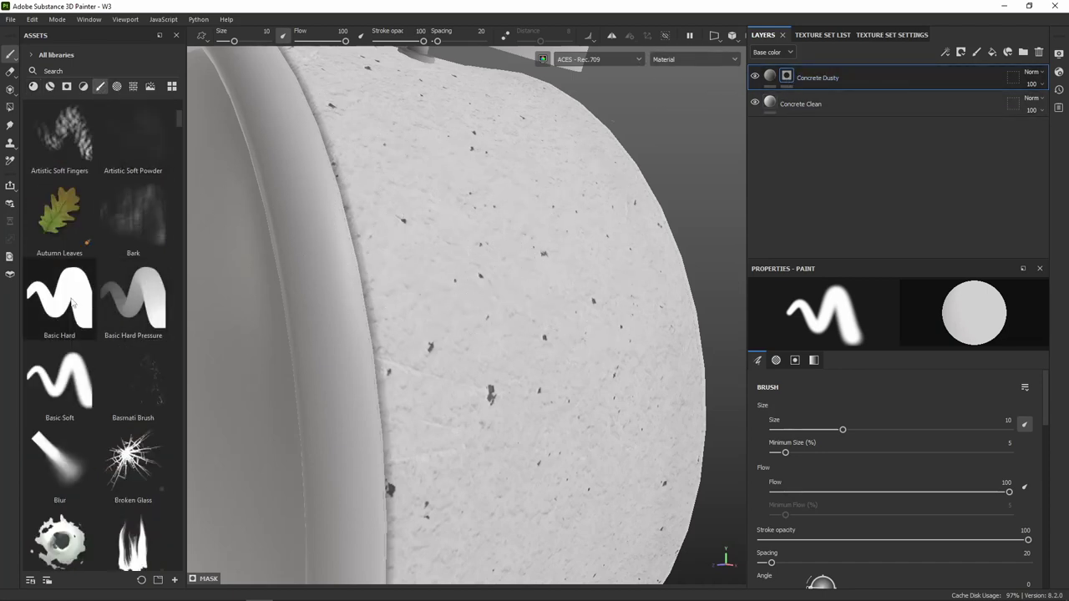
click(83, 377)
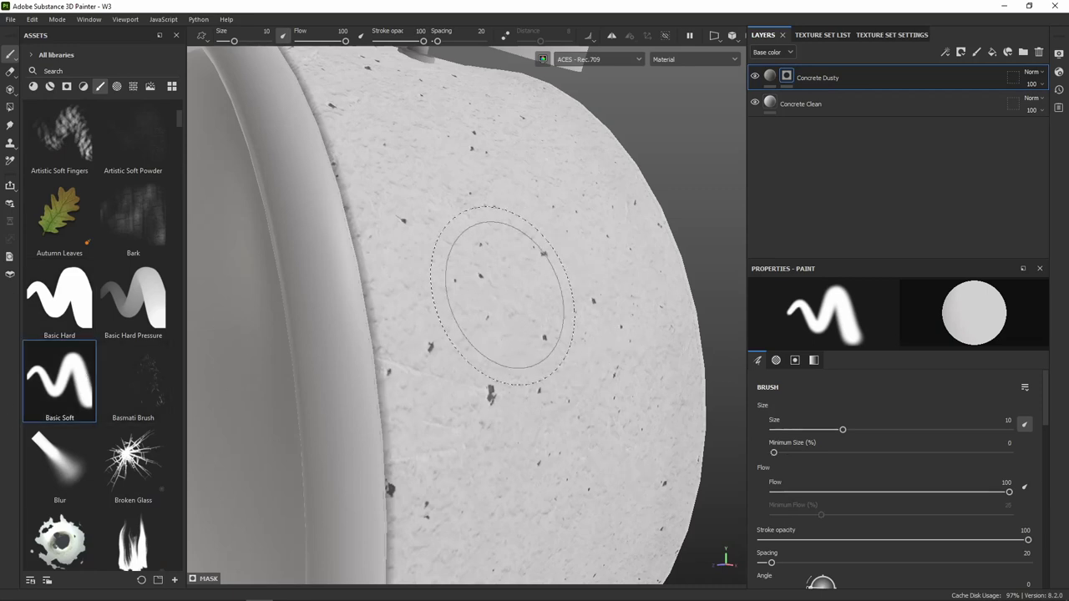
scroll(970, 444, down, 5)
scroll(970, 444, down, 5)
scroll(970, 444, down, 3)
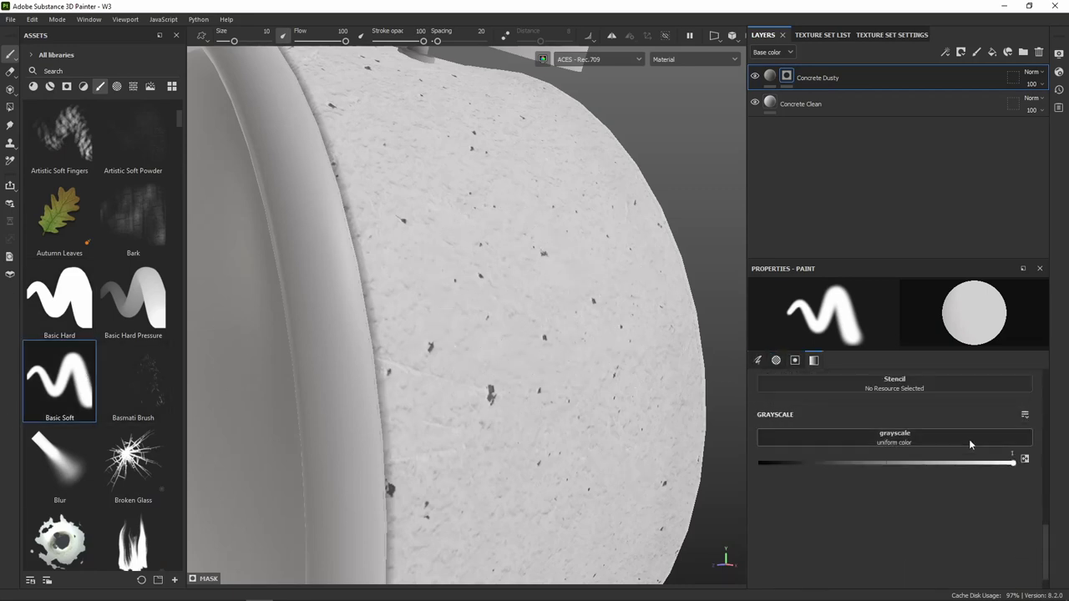
Paint a white test stroke into the mask, then delete the Concrete Dusty layer
drag(1013, 463, 562, 493)
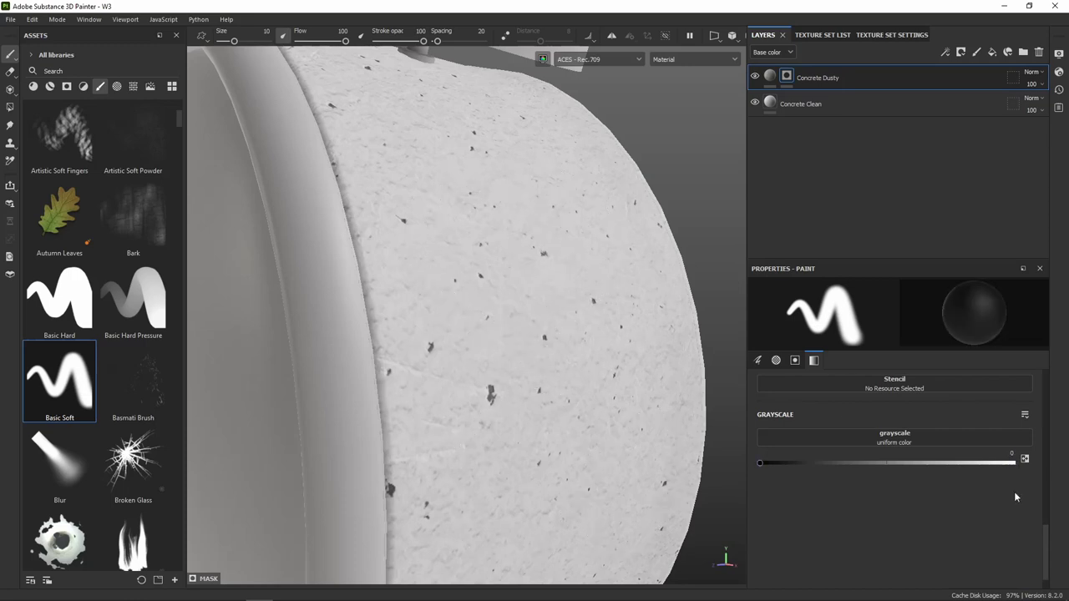
drag(960, 473, 1068, 472)
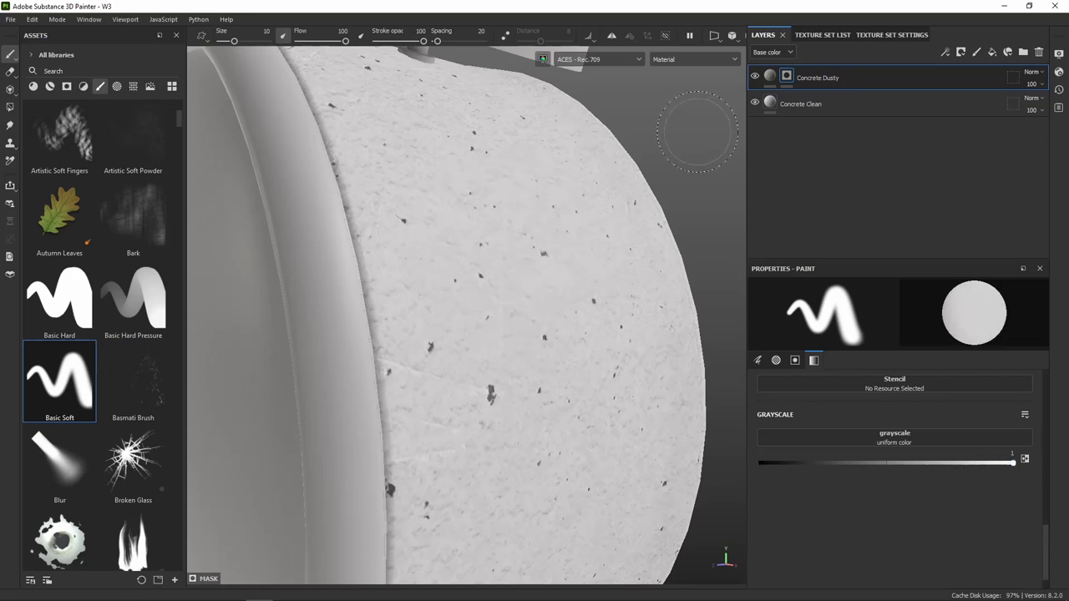
mouse_move(490, 268)
mouse_down()
mouse_move(695, 440)
mouse_move(602, 269)
mouse_up()
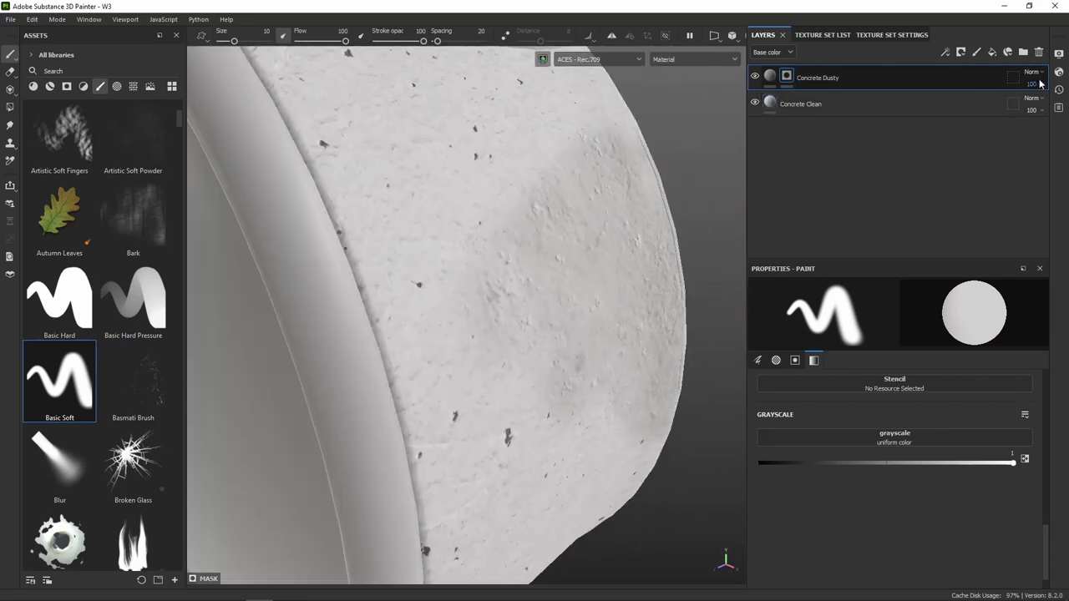
click(1040, 52)
Switch Assets back to materials and drop Copper Pure onto the clock body
click(34, 86)
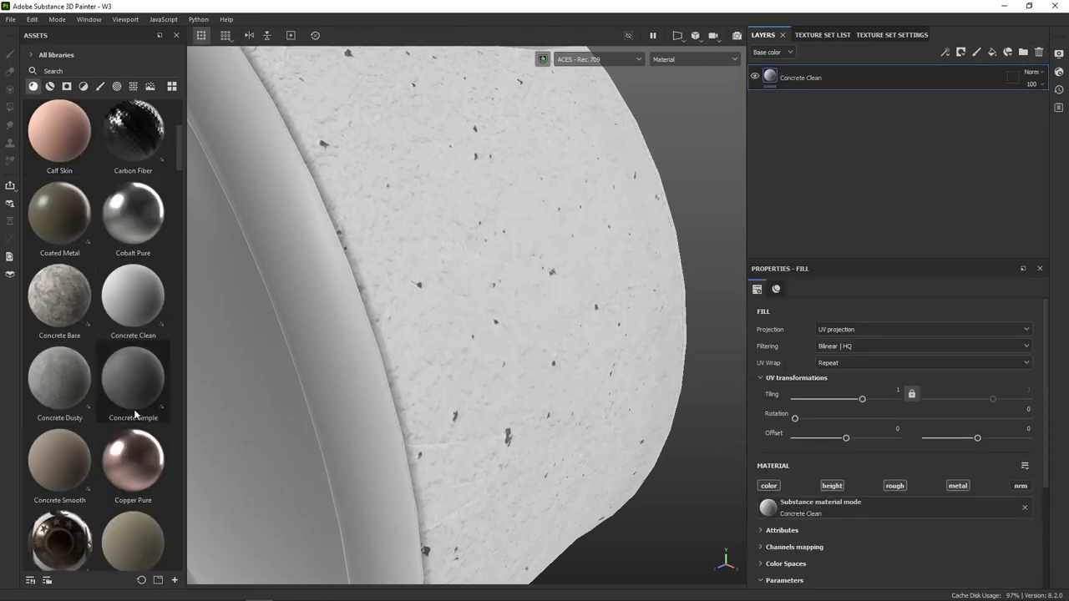
scroll(103, 449, down, 10)
scroll(103, 452, up, 3)
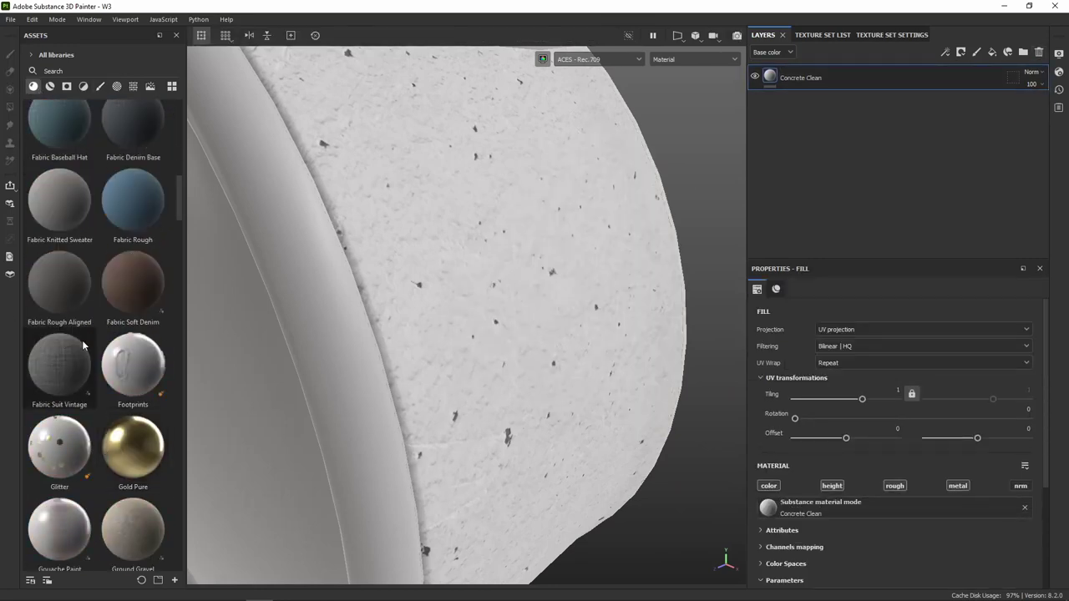
scroll(71, 221, up, 3)
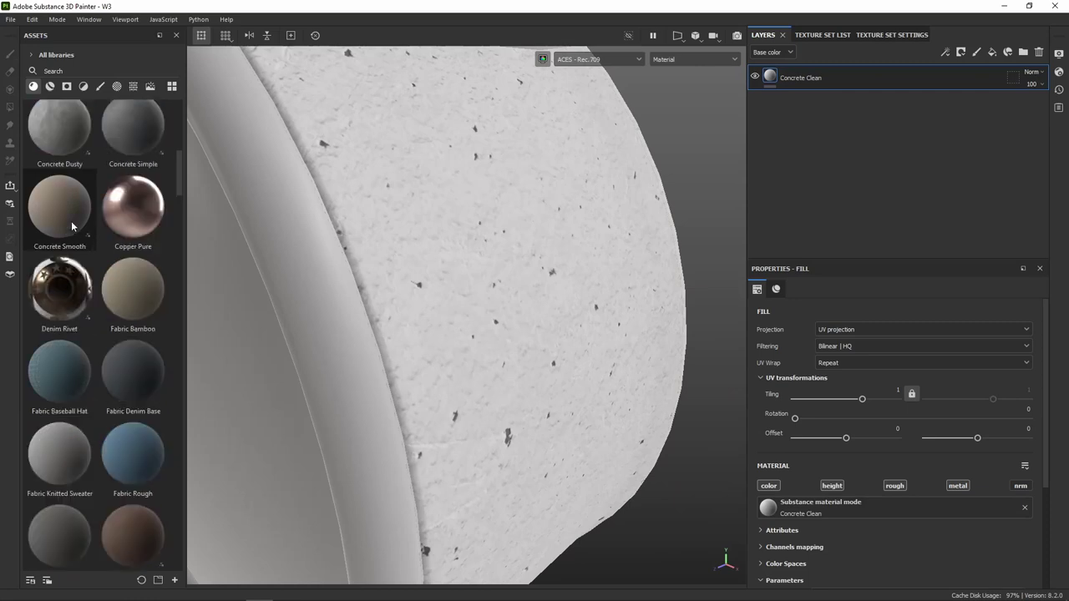
scroll(66, 167, up, 2)
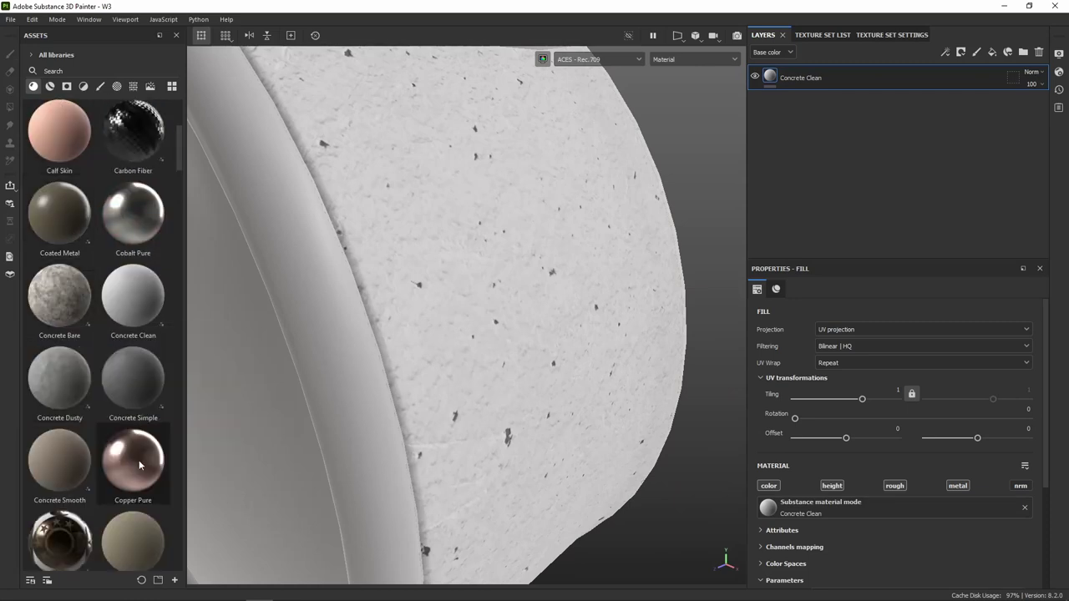
mouse_move(135, 460)
mouse_down()
mouse_move(524, 339)
mouse_move(479, 323)
mouse_up()
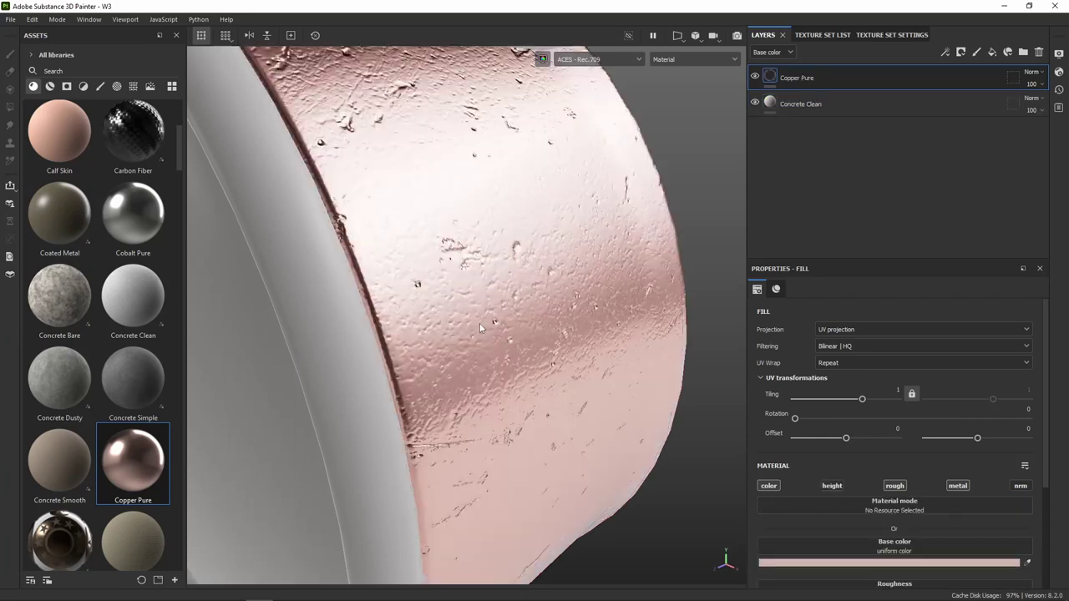
Add a black mask to Copper Pure and paint copper patches on the body's right side and top edge
right_click(919, 75)
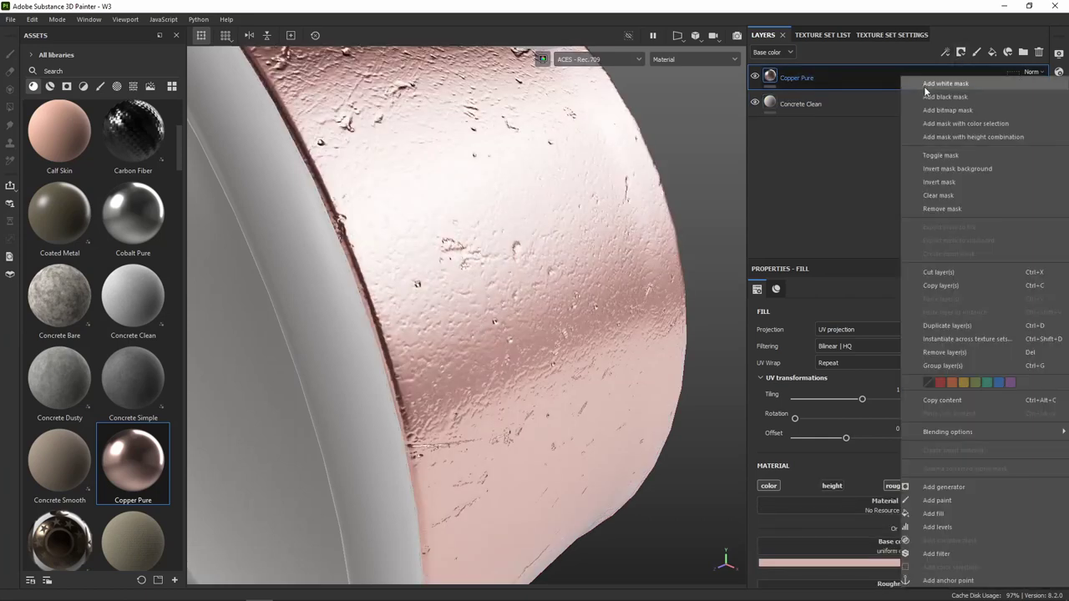
click(948, 98)
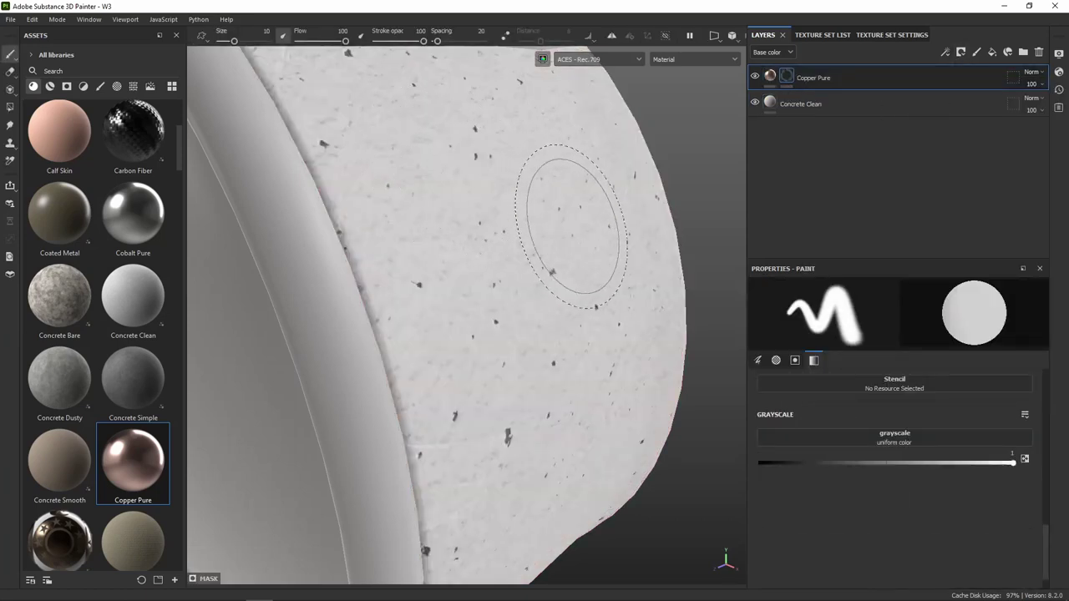
mouse_move(605, 158)
mouse_down()
mouse_move(641, 374)
mouse_move(530, 258)
mouse_move(649, 359)
mouse_up()
alt+drag(622, 301, 555, 346)
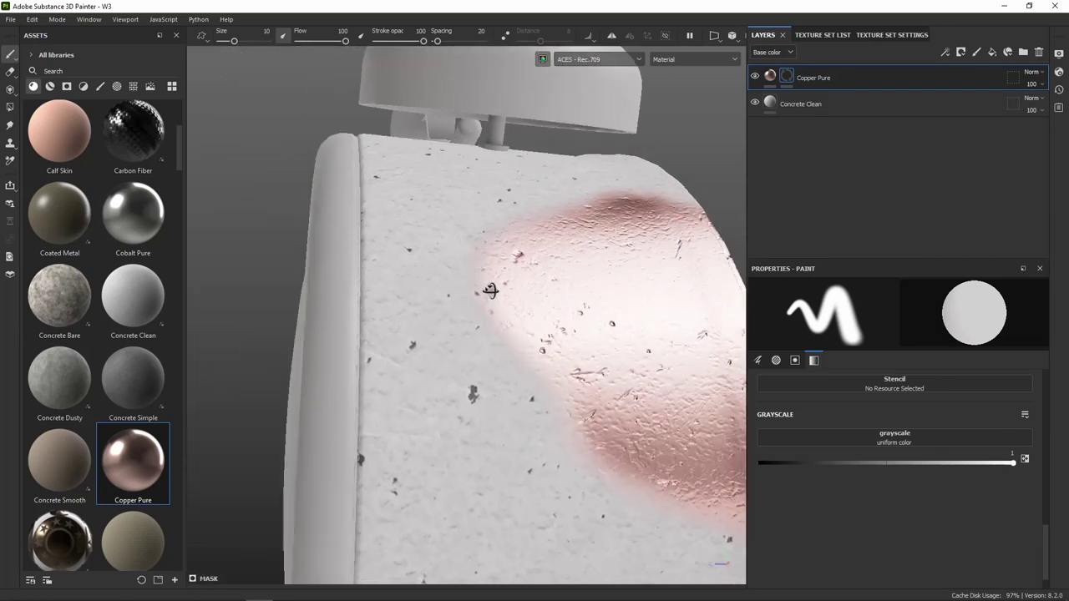
drag(584, 179, 614, 106)
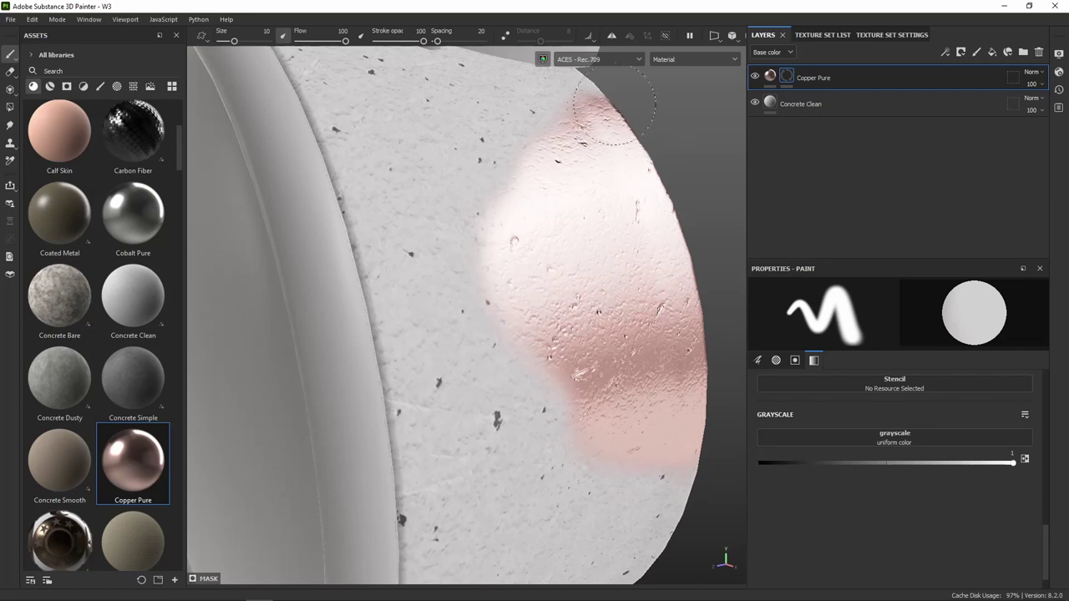
alt+drag(680, 528, 584, 418)
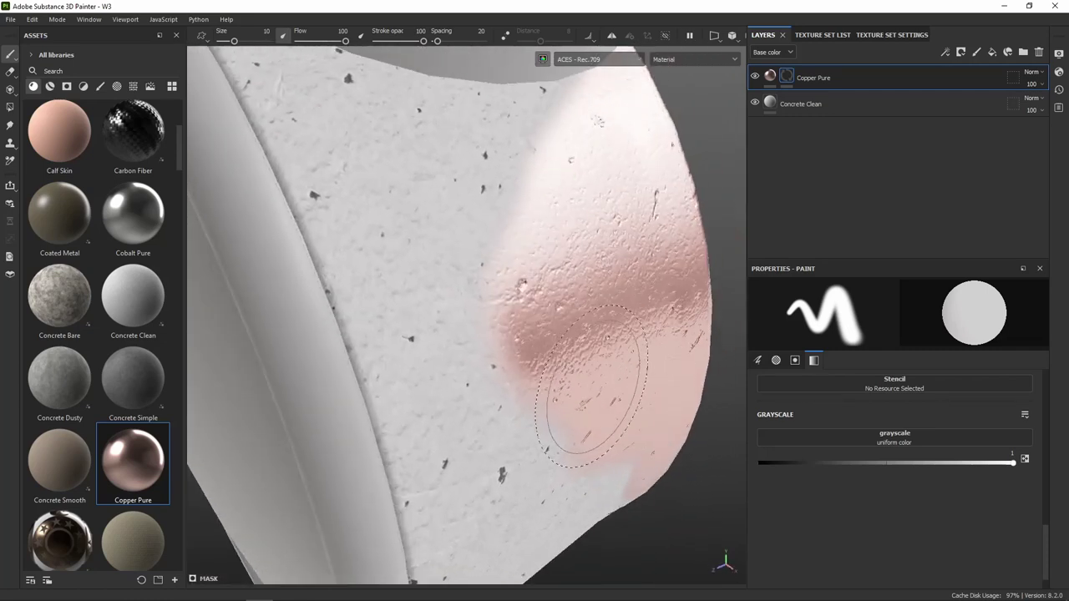
scroll(585, 418, down, 5)
mouse_move(558, 355)
alt+mouse_down()
mouse_move(406, 335)
mouse_move(544, 298)
mouse_move(592, 333)
alt+mouse_up()
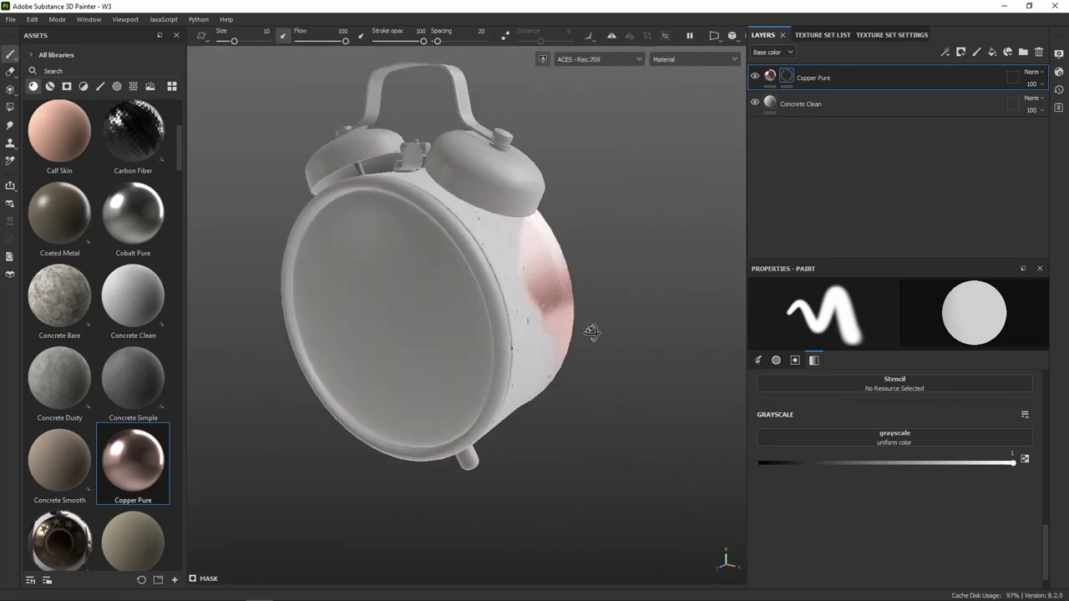
In the Copper Pure mask view, paint white coverage near the top with the Concrete Light brush
alt+click(787, 77)
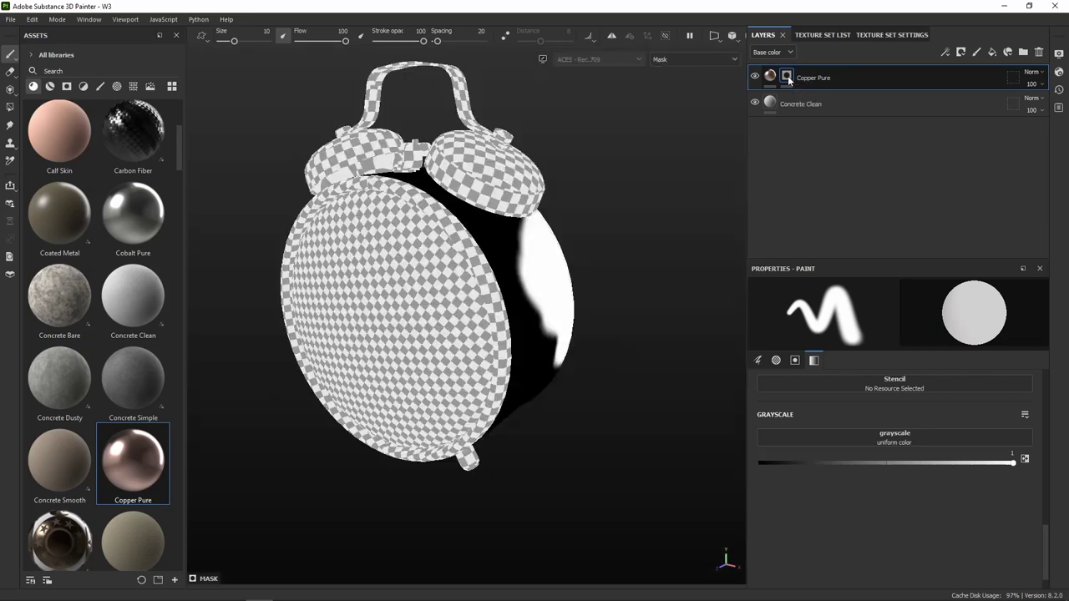
alt+drag(598, 245, 598, 219)
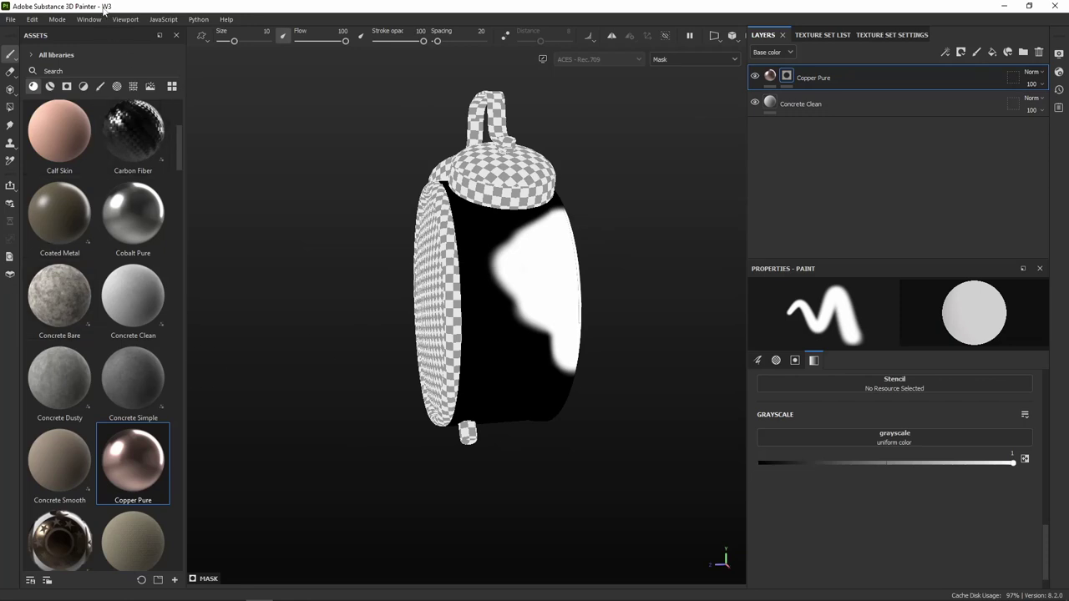
click(100, 87)
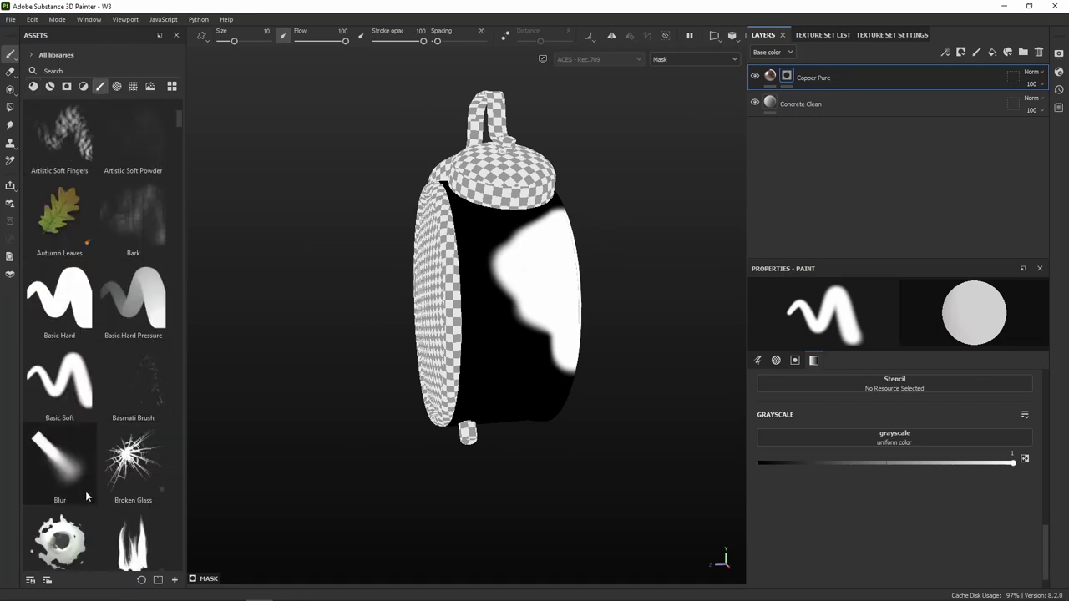
scroll(79, 468, down, 5)
click(73, 365)
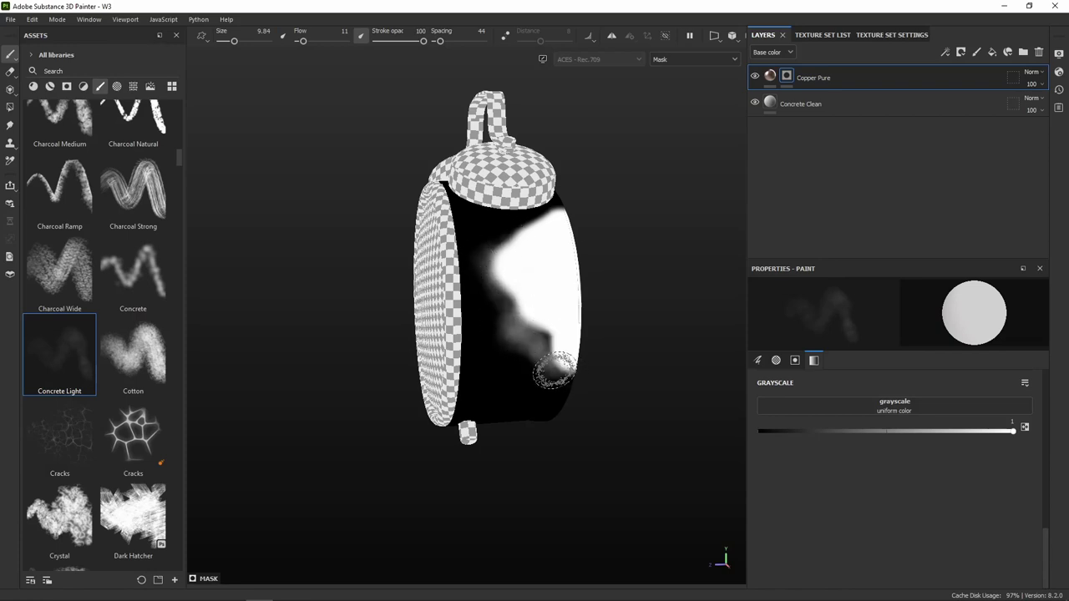
scroll(554, 370, up, 4)
scroll(513, 322, up, 4)
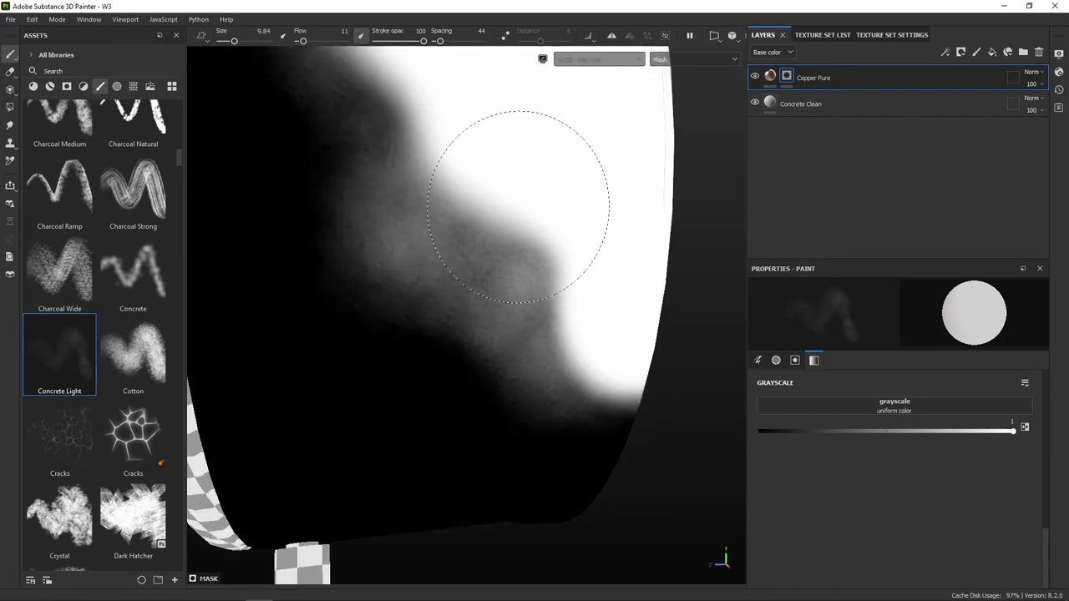
mouse_move(453, 131)
mouse_down()
mouse_move(345, 131)
mouse_move(668, 370)
mouse_move(543, 276)
mouse_move(585, 309)
mouse_move(616, 406)
mouse_move(655, 309)
mouse_move(573, 282)
mouse_move(573, 239)
mouse_move(599, 362)
mouse_move(499, 269)
mouse_move(502, 177)
mouse_move(517, 131)
mouse_up()
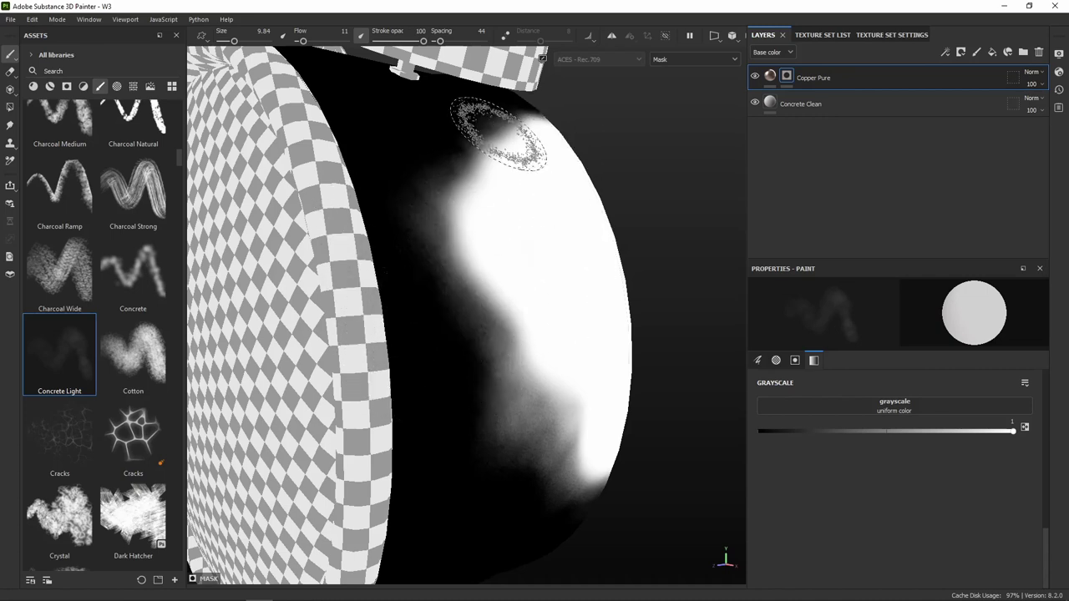
mouse_move(498, 134)
mouse_down()
mouse_move(560, 95)
mouse_move(556, 293)
mouse_move(490, 271)
mouse_move(539, 359)
mouse_up()
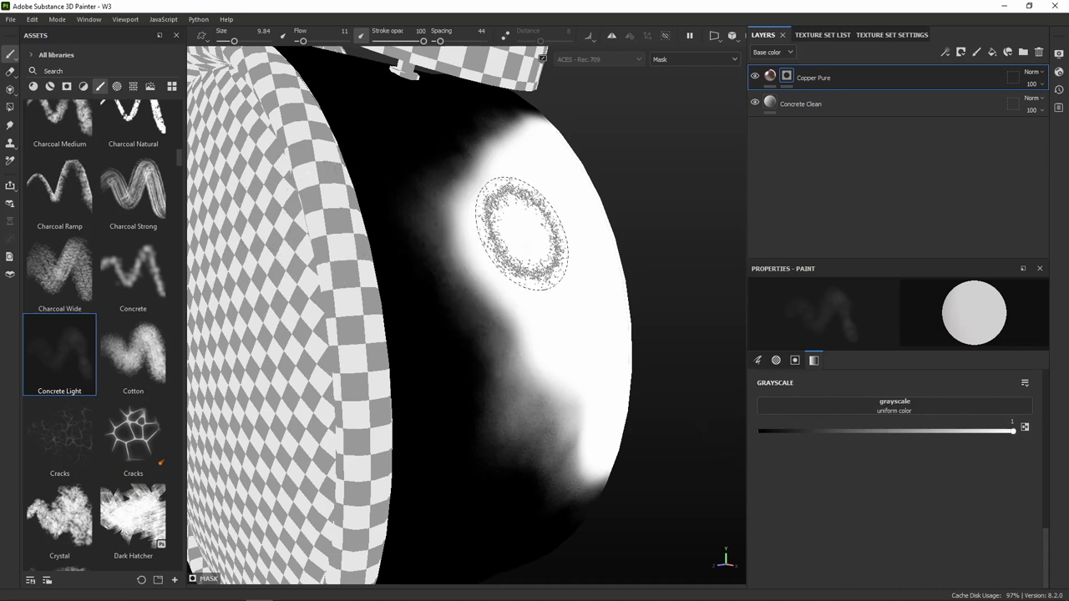
Switch the mask paint to black and, at flow 42, paint a darker stroke
key(x)
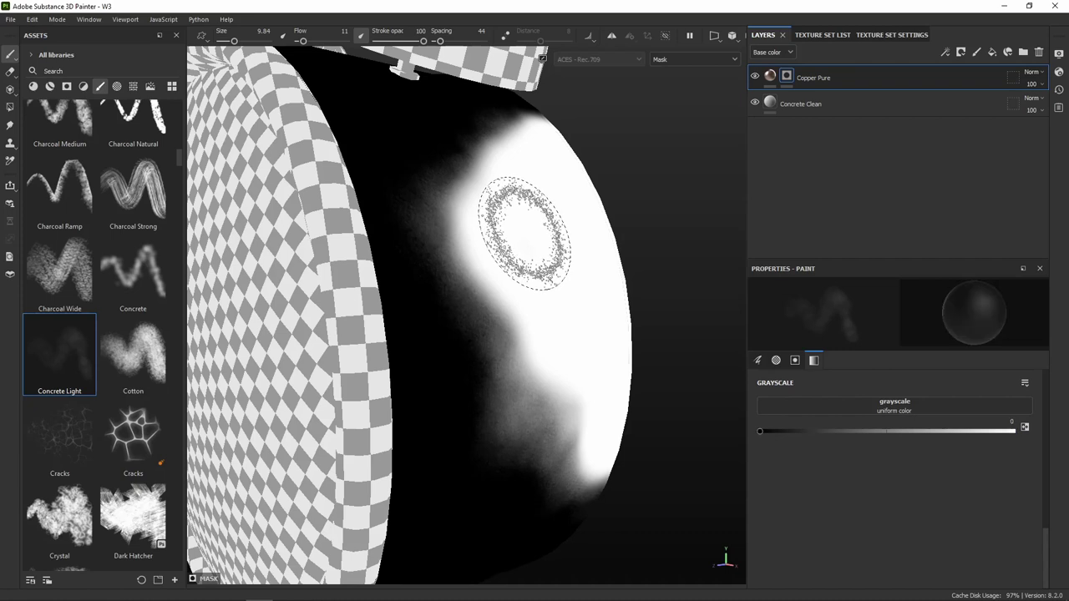
mouse_move(477, 258)
mouse_down()
mouse_move(493, 211)
mouse_move(466, 261)
mouse_up()
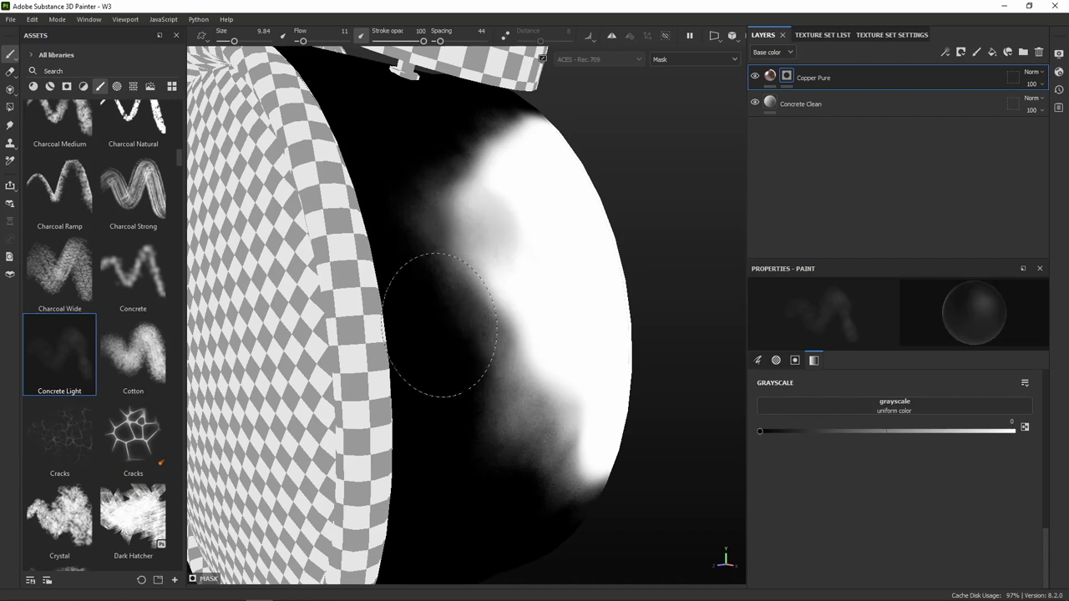
scroll(900, 451, up, 5)
scroll(894, 451, up, 5)
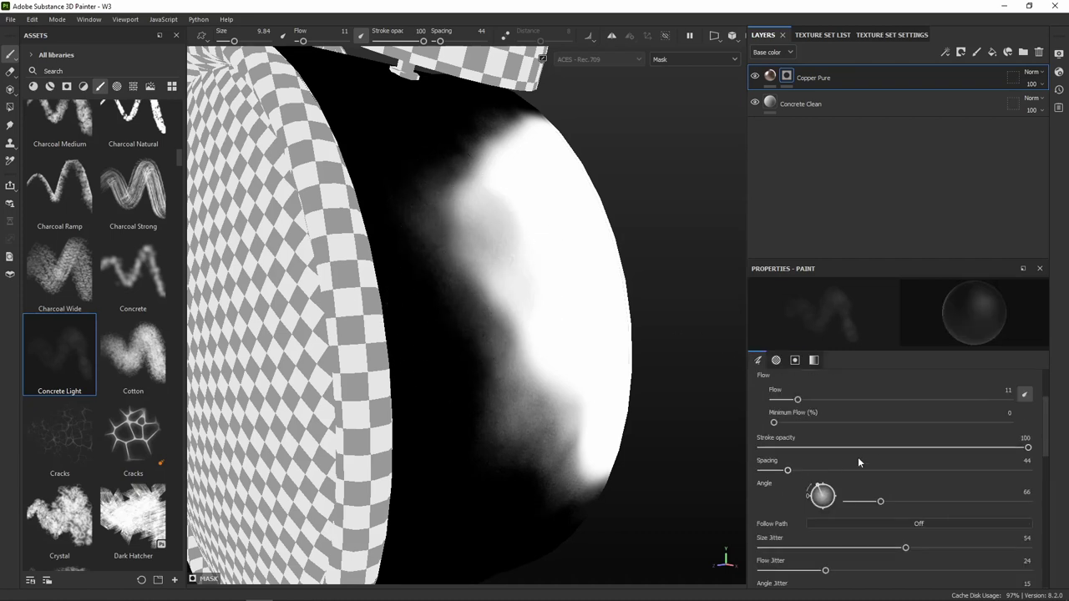
scroll(835, 457, up, 2)
drag(800, 495, 871, 493)
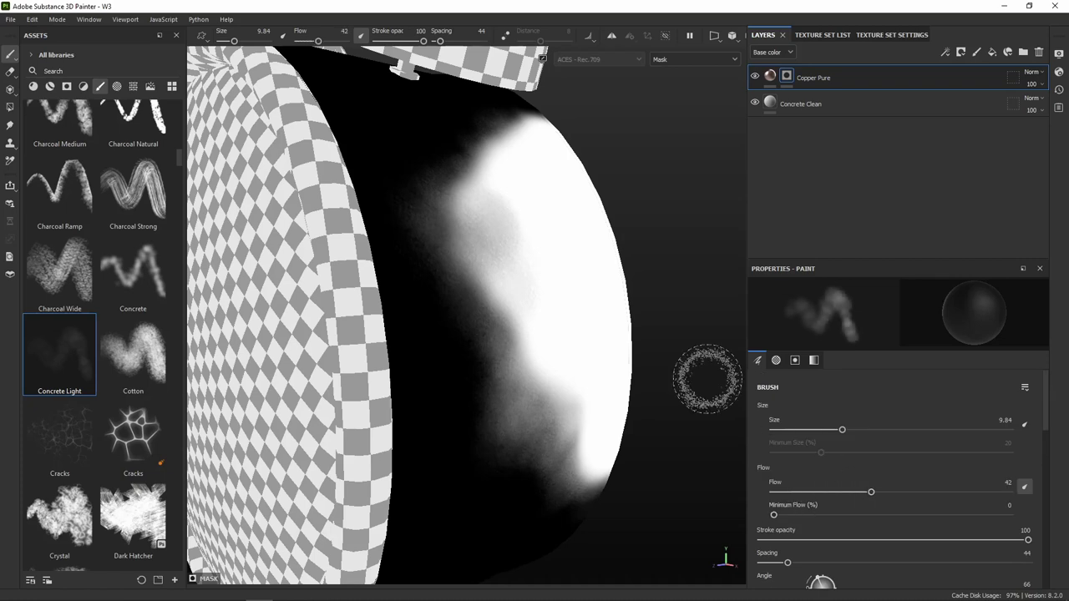
mouse_move(501, 345)
mouse_down()
mouse_move(507, 213)
mouse_move(477, 322)
mouse_up()
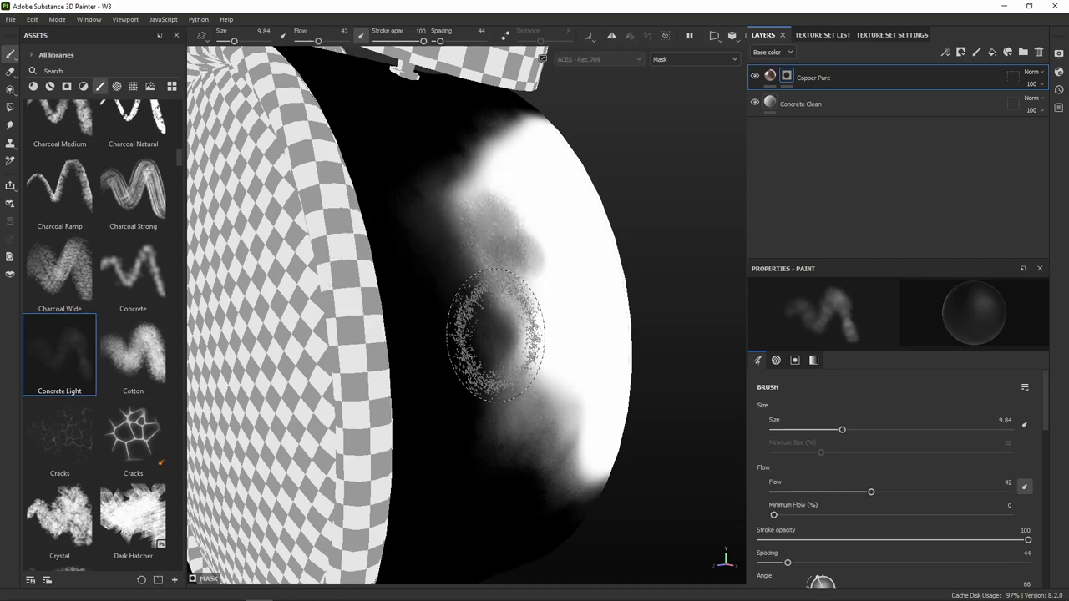
Enlarge the brush, settle on flow 14, and paint darker patches across the white mask
drag(871, 493, 976, 494)
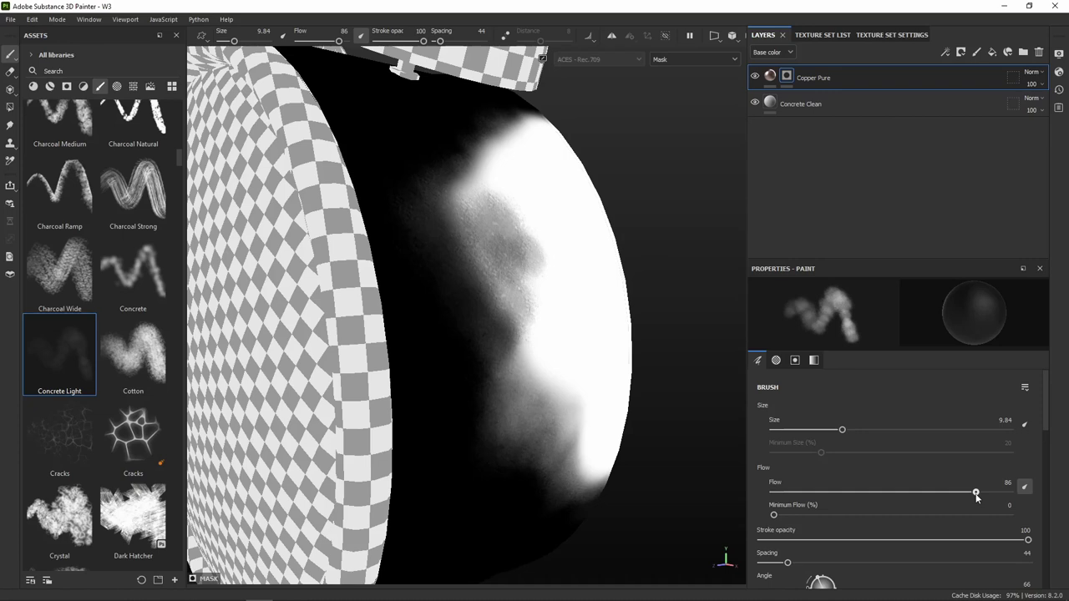
drag(840, 429, 883, 433)
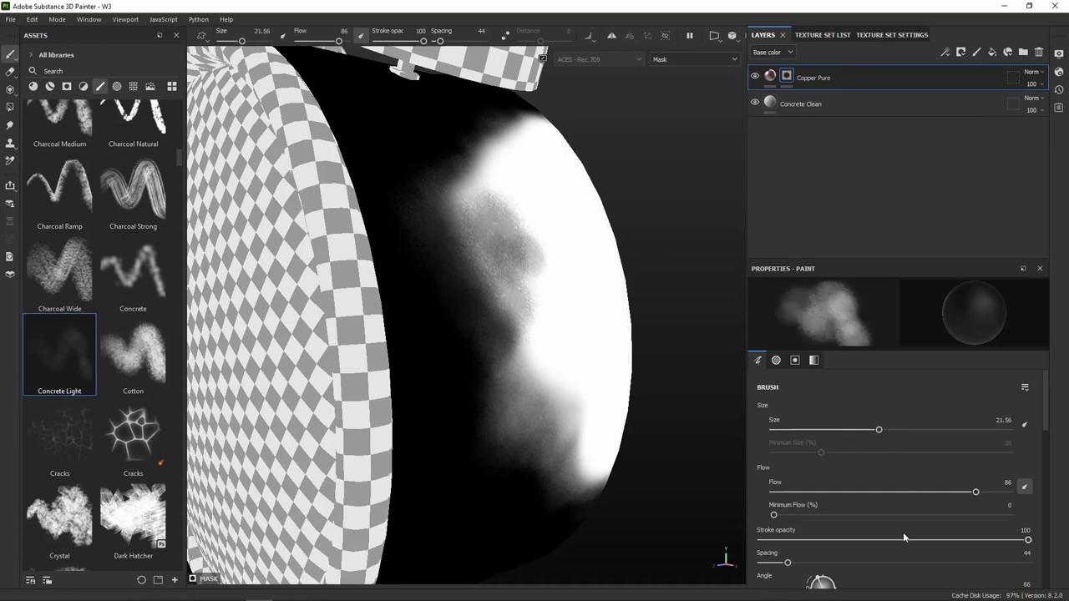
scroll(902, 532, down, 2)
scroll(903, 532, down, 1)
scroll(901, 531, down, 1)
scroll(899, 529, down, 1)
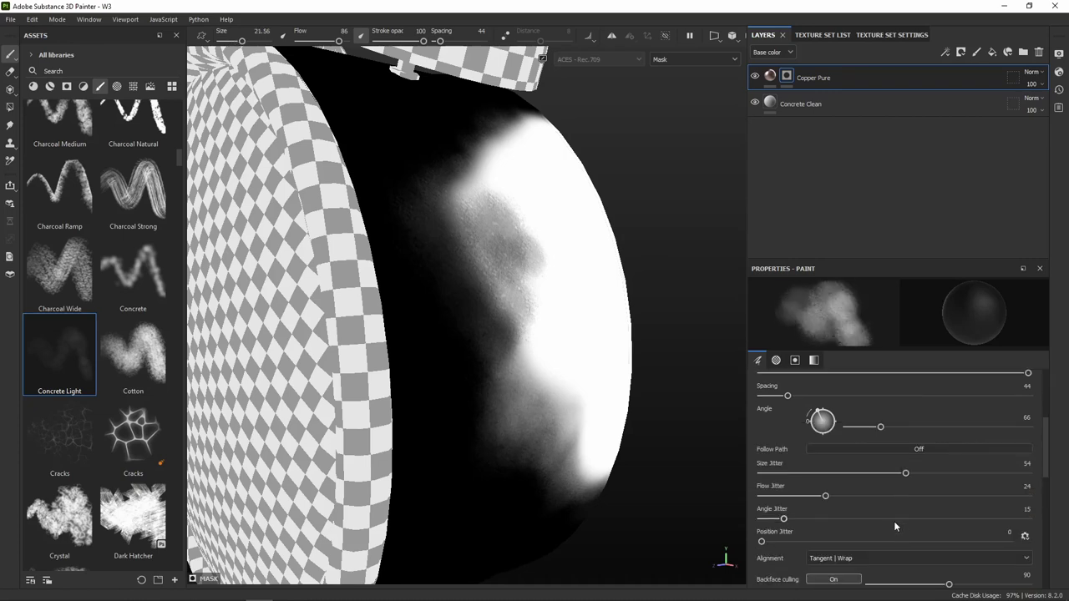
scroll(840, 527, down, 3)
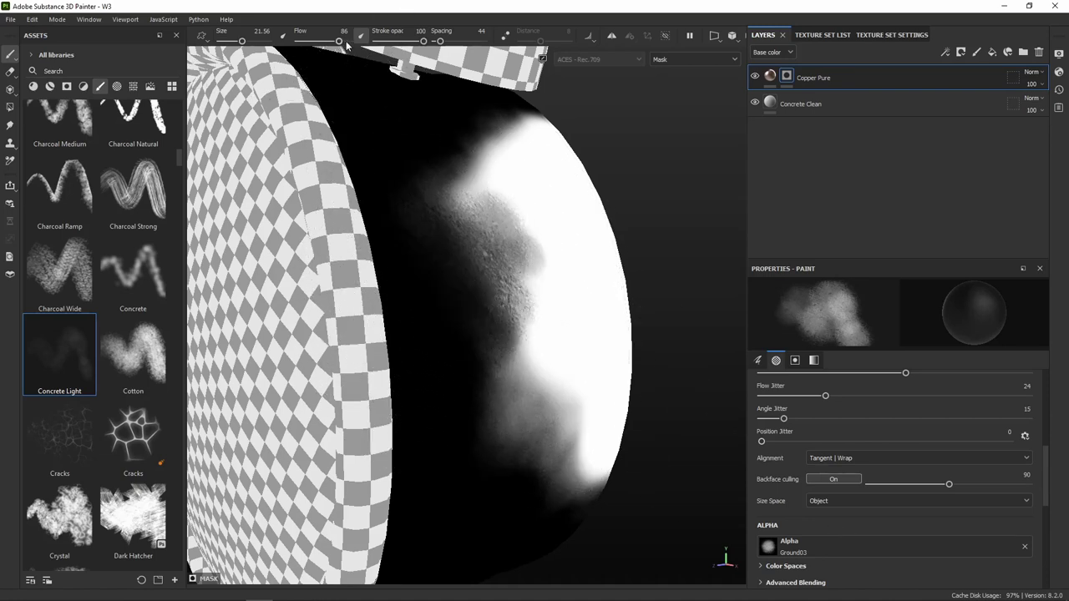
drag(339, 44, 305, 42)
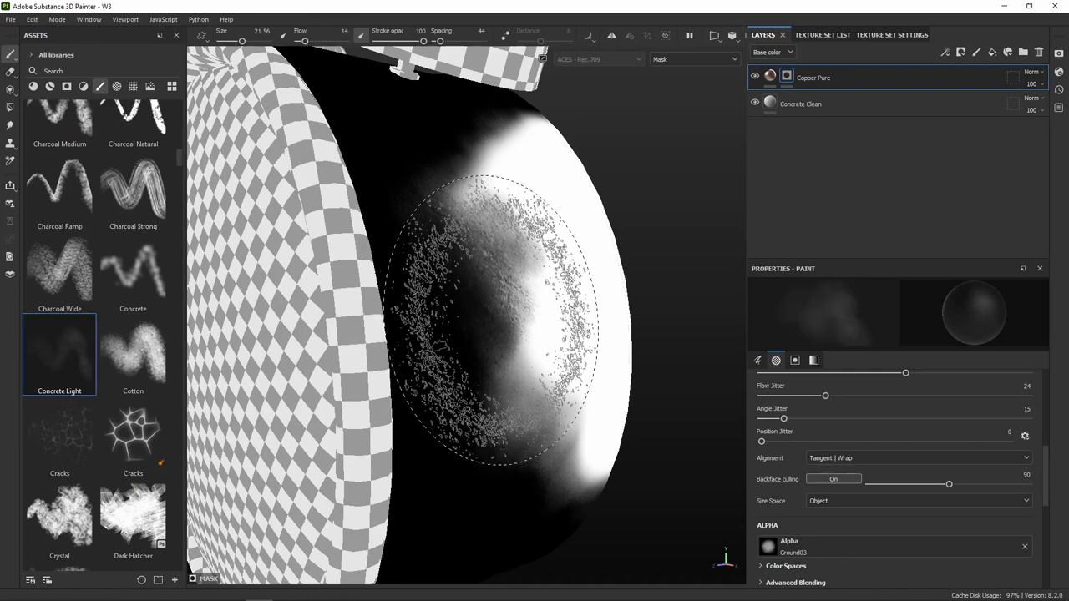
mouse_move(464, 224)
mouse_down()
mouse_move(472, 397)
mouse_move(537, 477)
mouse_move(502, 393)
mouse_up()
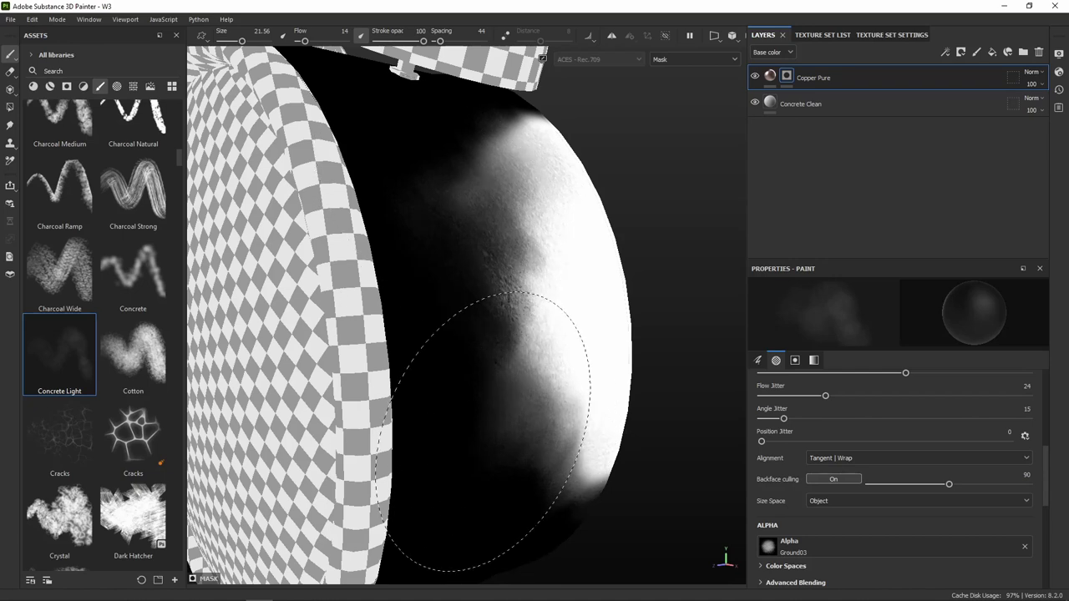
Show Copper Pure's material, frame the clock, and compare it against the mask view
click(771, 77)
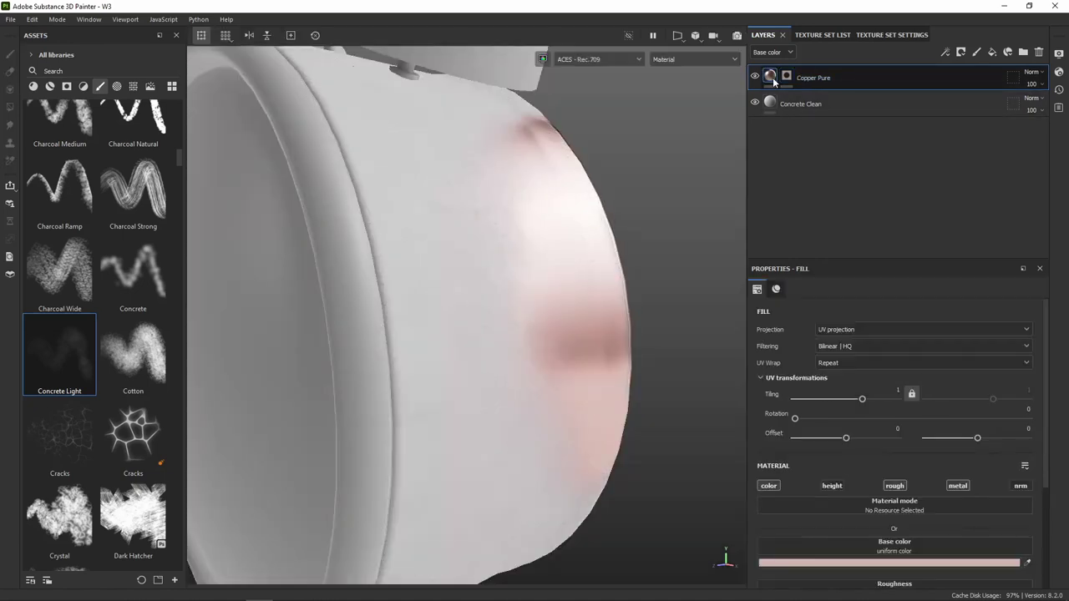
key(f)
mouse_move(622, 286)
alt+mouse_down()
mouse_move(518, 311)
mouse_move(420, 275)
mouse_move(518, 289)
mouse_move(523, 302)
mouse_move(607, 263)
alt+mouse_up()
scroll(524, 302, up, 5)
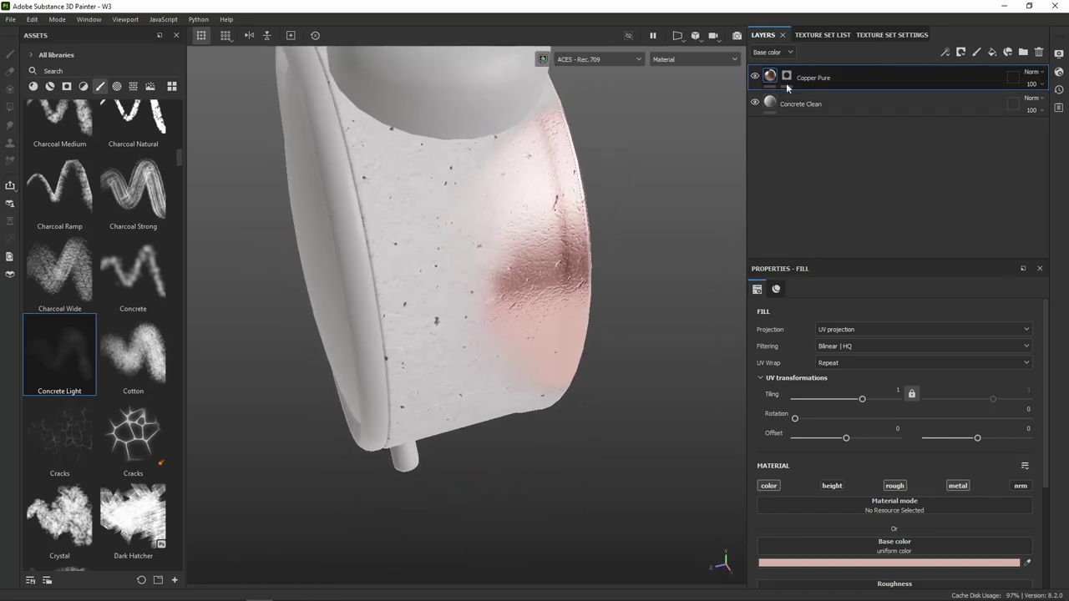
click(786, 77)
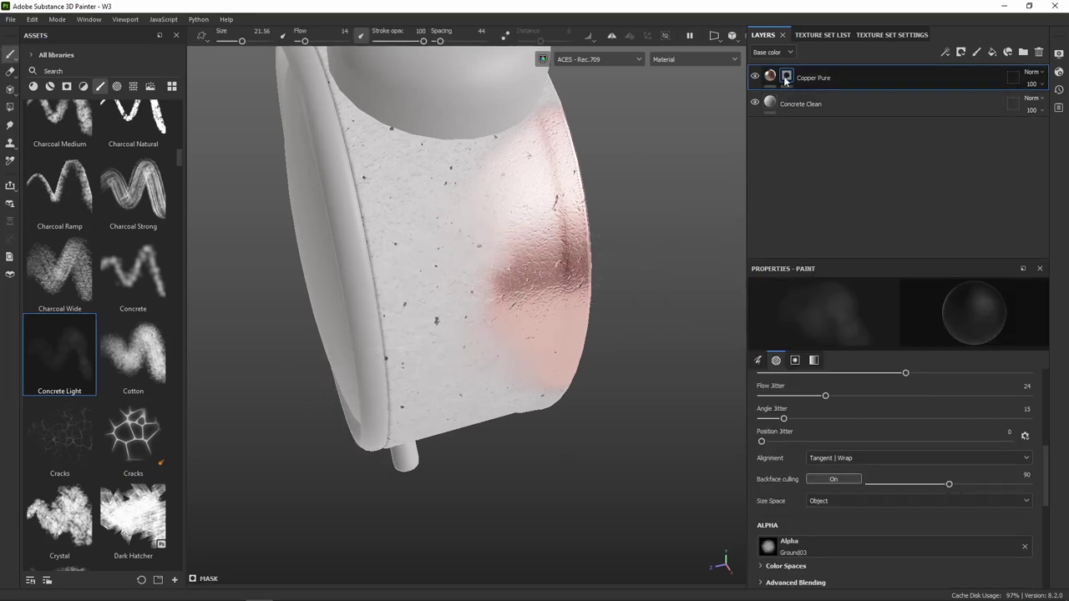
alt+drag(453, 382, 473, 325)
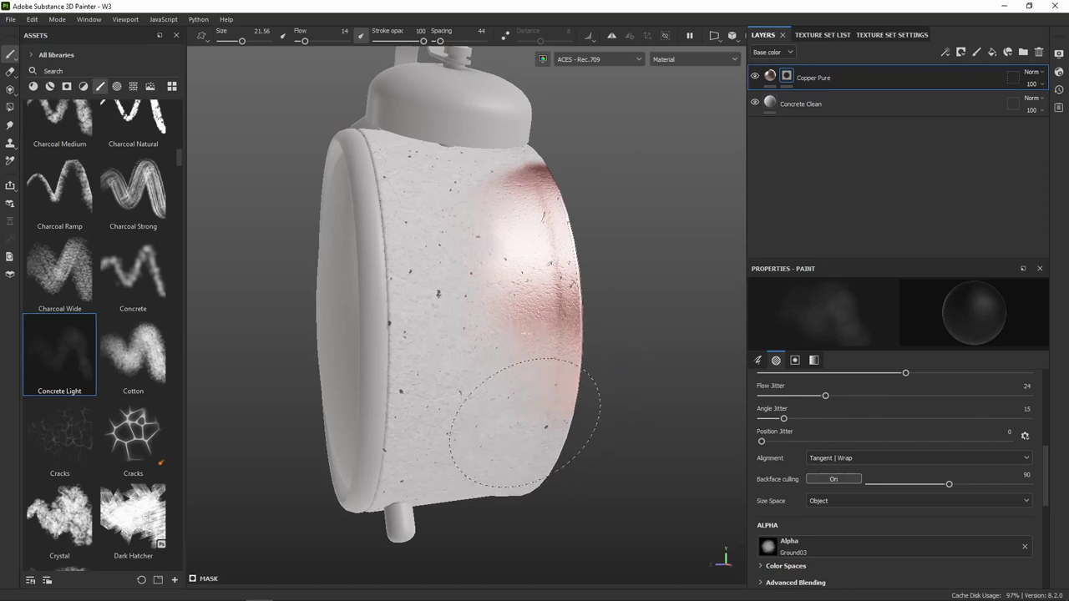
Toggle between the fill and mask thumbnails while orbiting, then frame the whole clock
click(776, 79)
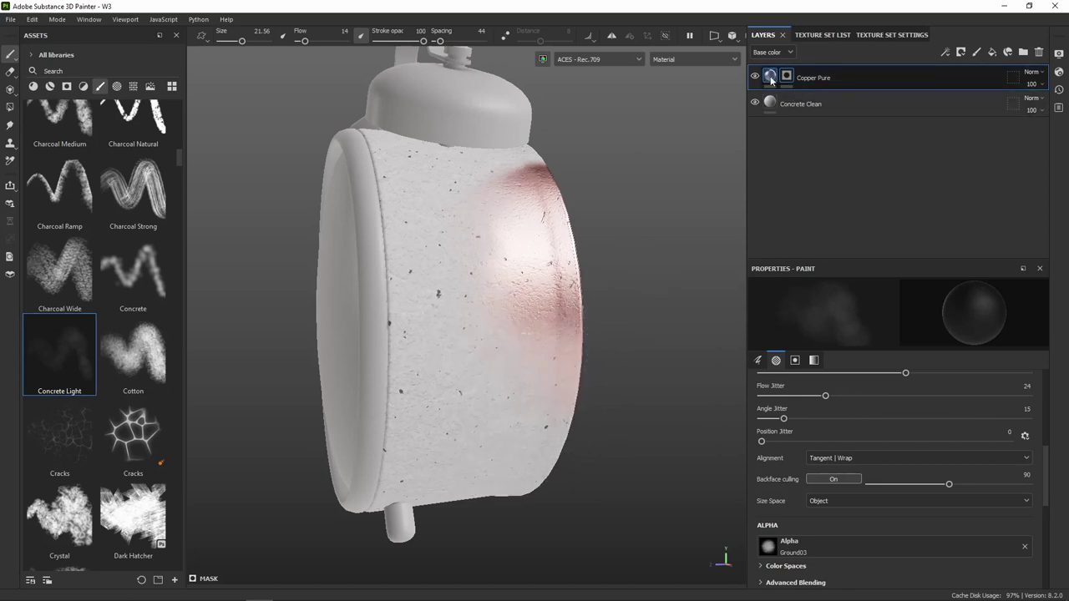
click(771, 80)
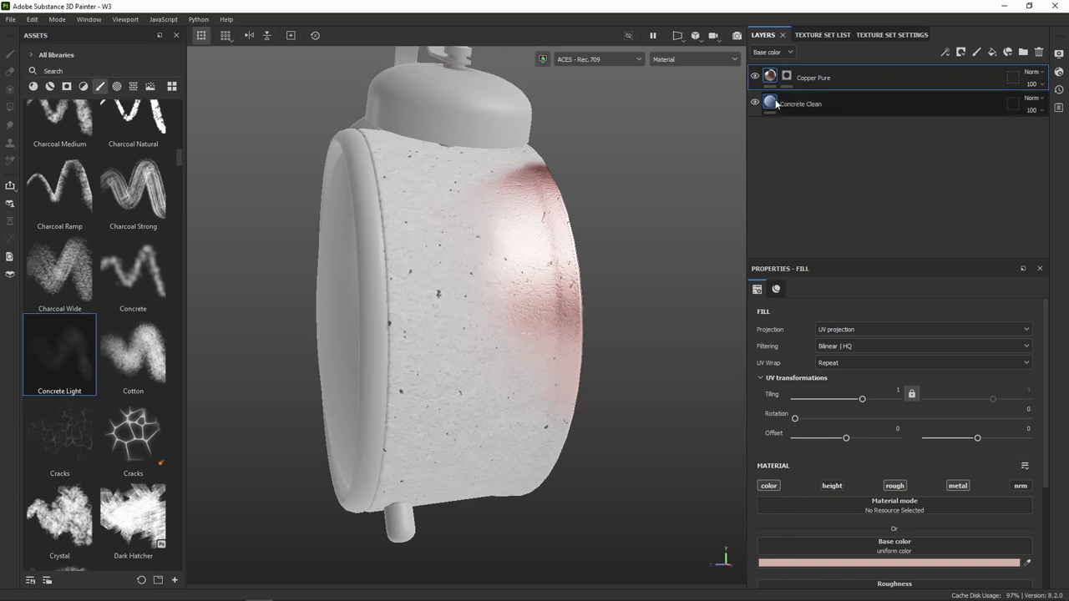
mouse_move(457, 323)
alt+mouse_down()
mouse_move(518, 324)
mouse_move(479, 239)
alt+mouse_up()
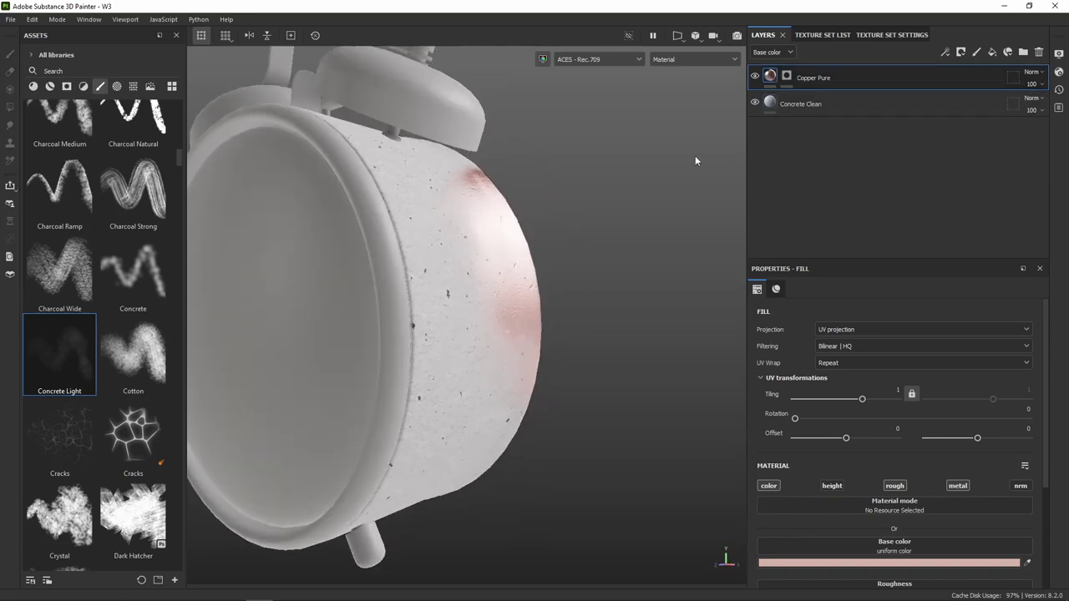
alt+drag(563, 259, 489, 264)
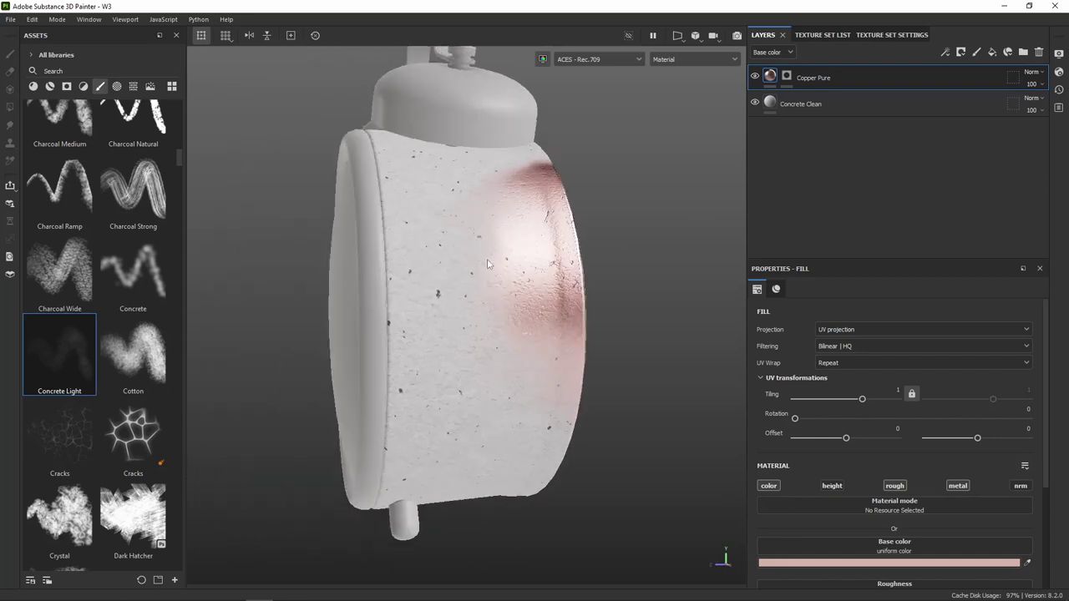
click(787, 77)
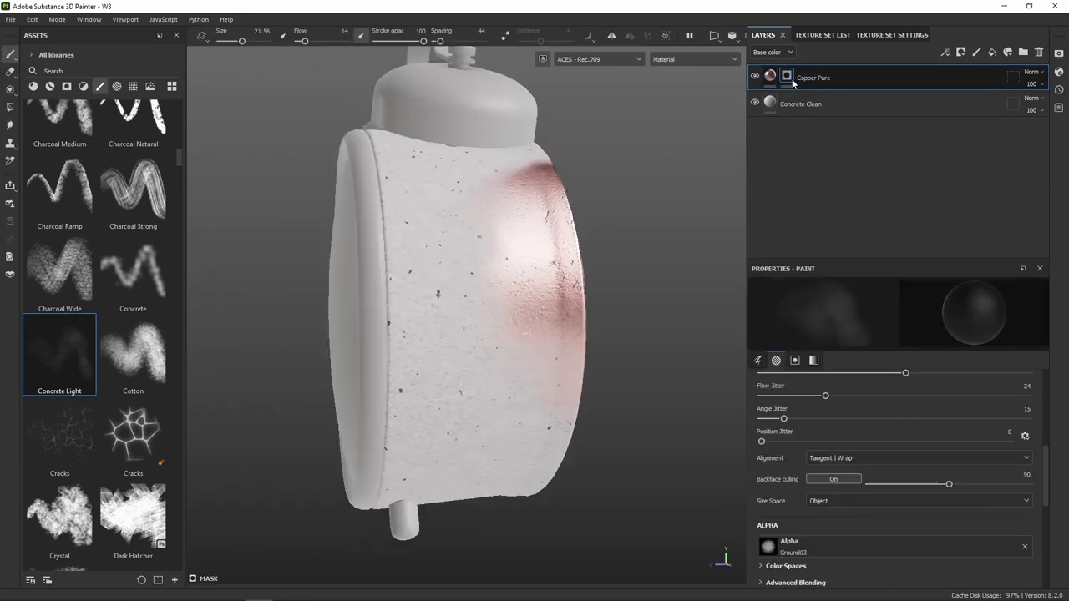
mouse_move(375, 323)
alt+mouse_down()
mouse_move(437, 284)
mouse_move(429, 296)
mouse_move(234, 322)
mouse_move(563, 325)
mouse_move(530, 367)
mouse_move(519, 305)
alt+mouse_up()
key(f)
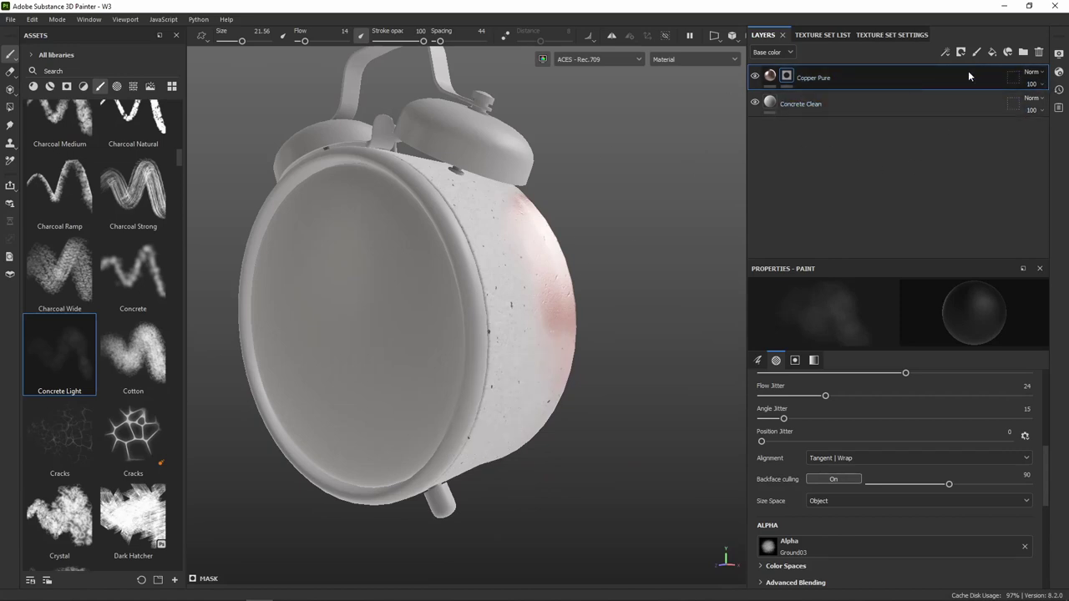
Delete the Copper Pure layer and set the asset library to list materials
click(1038, 55)
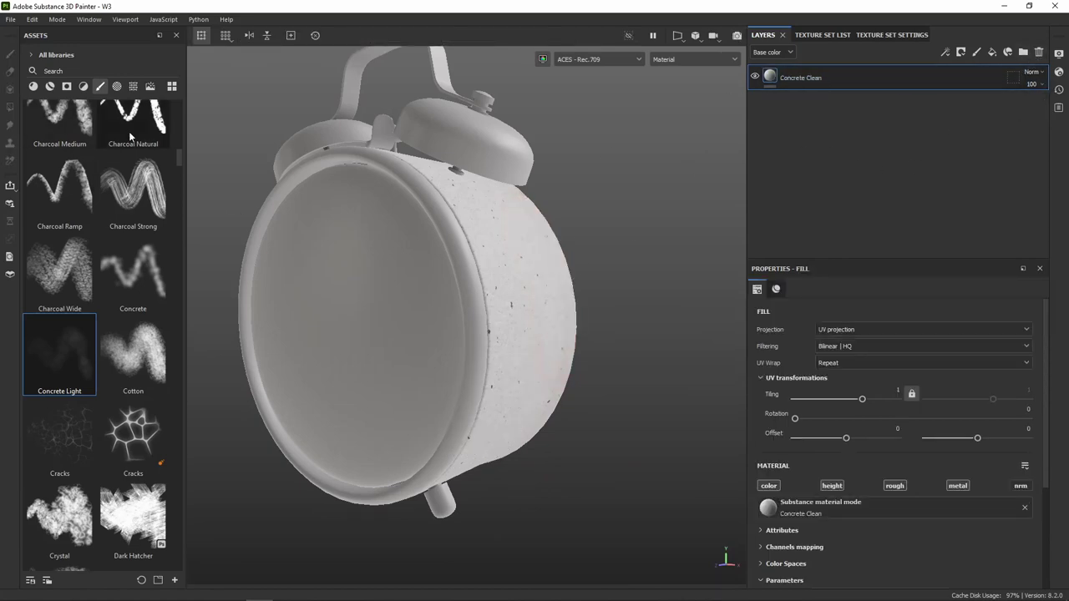
click(49, 87)
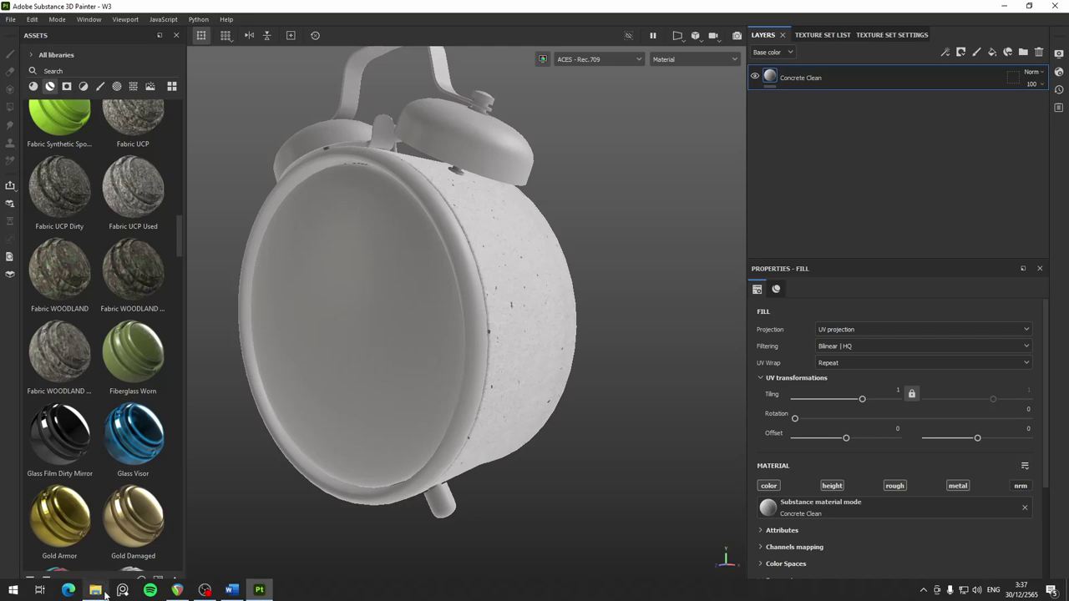
mouse_move(95, 589)
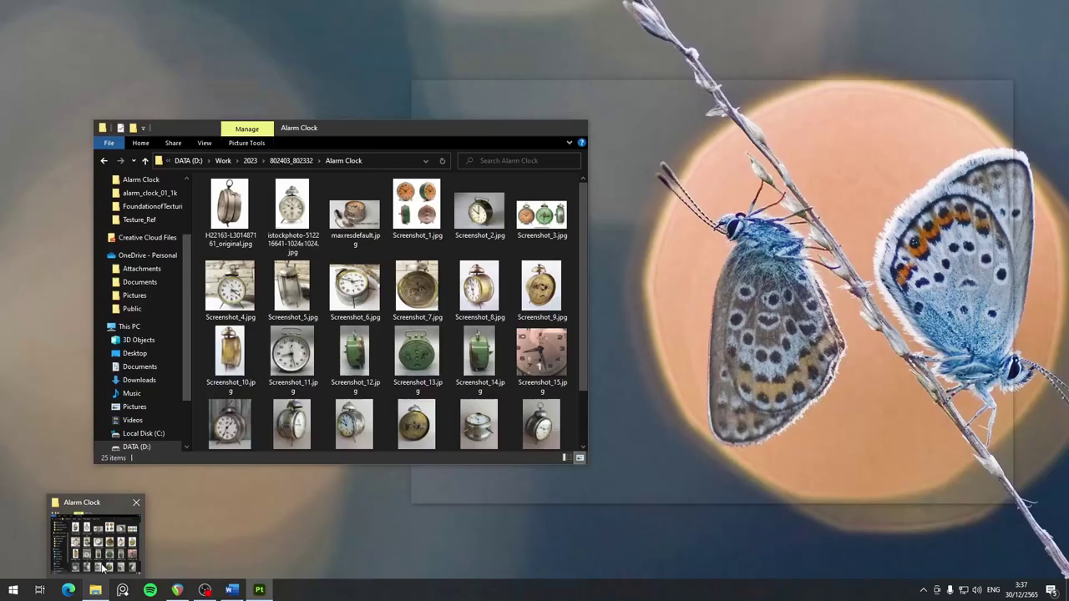
Bring up the Alarm Clock photo folder and delete the Concrete Clean layer, leaving the stack empty
click(102, 568)
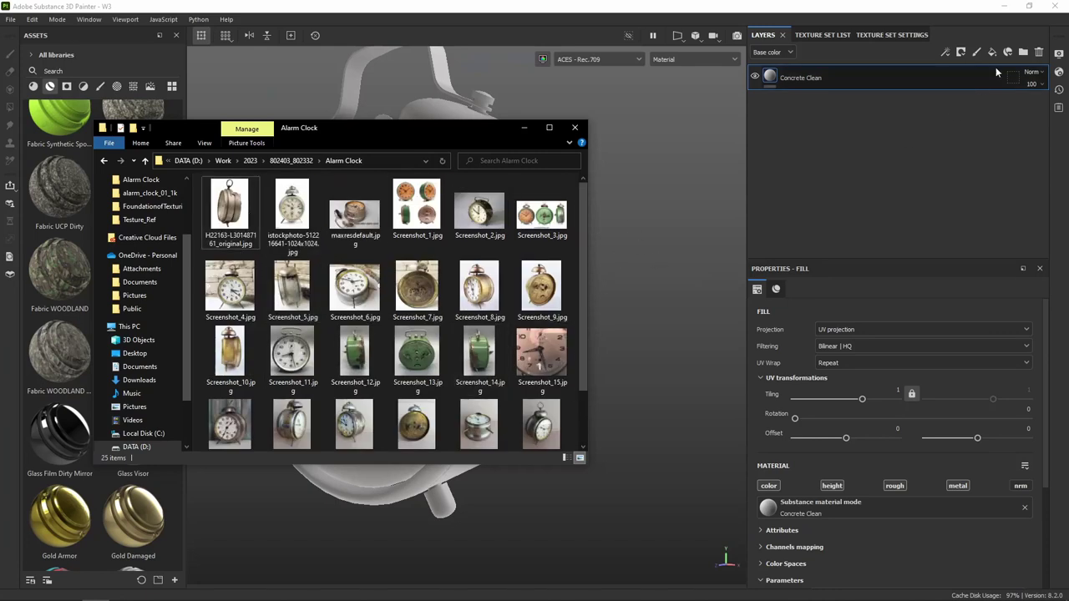
click(1040, 55)
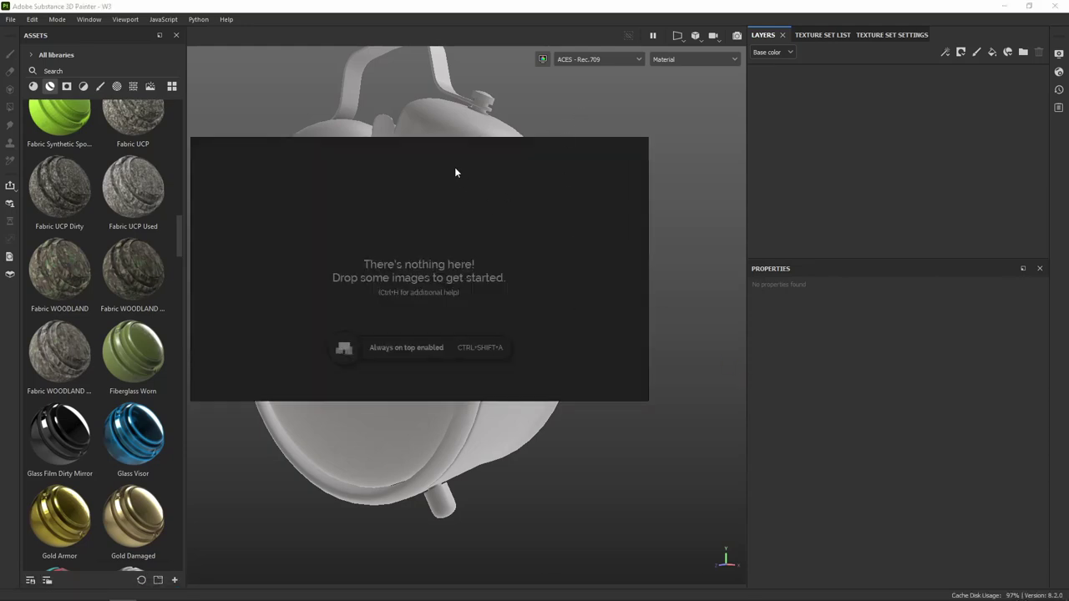
Drag all 25 Alarm Clock reference photos from the folder onto the PureRef board
mouse_move(455, 173)
mouse_down()
mouse_move(703, 177)
mouse_move(718, 155)
mouse_up()
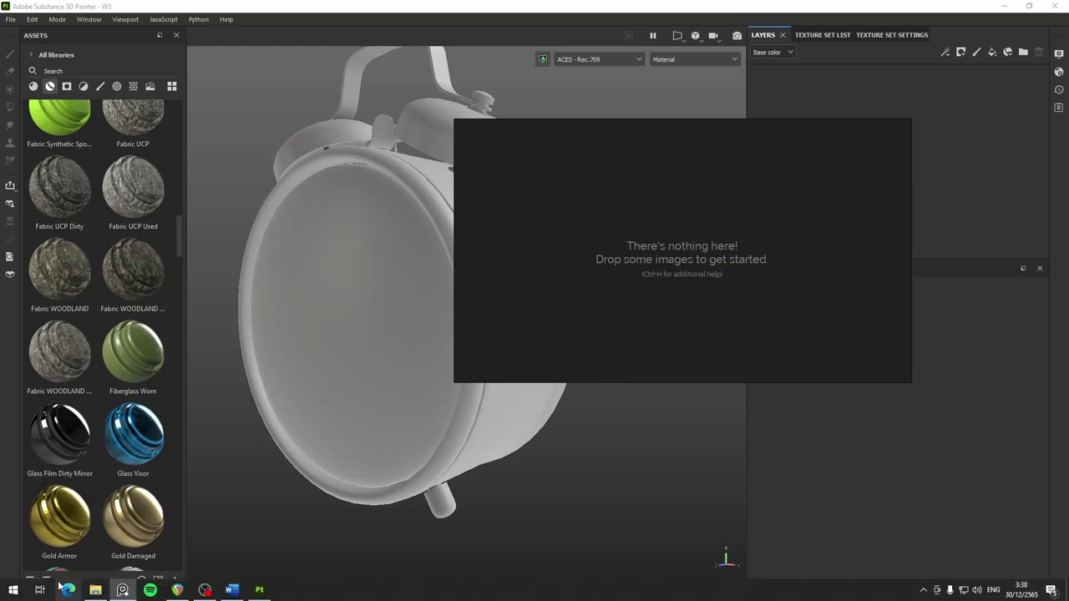
click(95, 590)
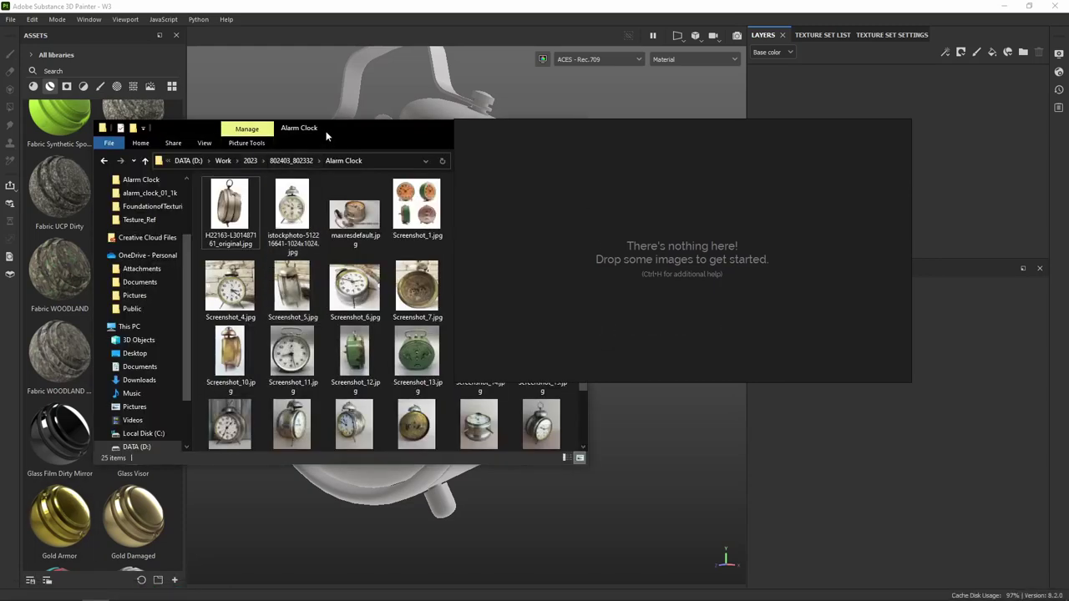
click(226, 214)
scroll(227, 214, down, 3)
key(ctrl+a)
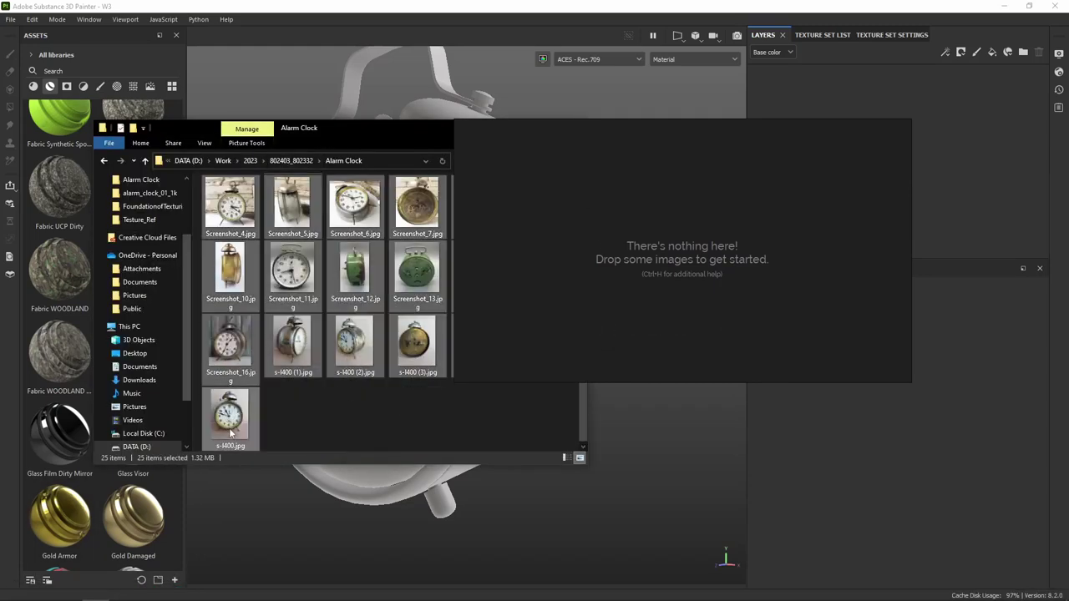
drag(229, 342, 644, 255)
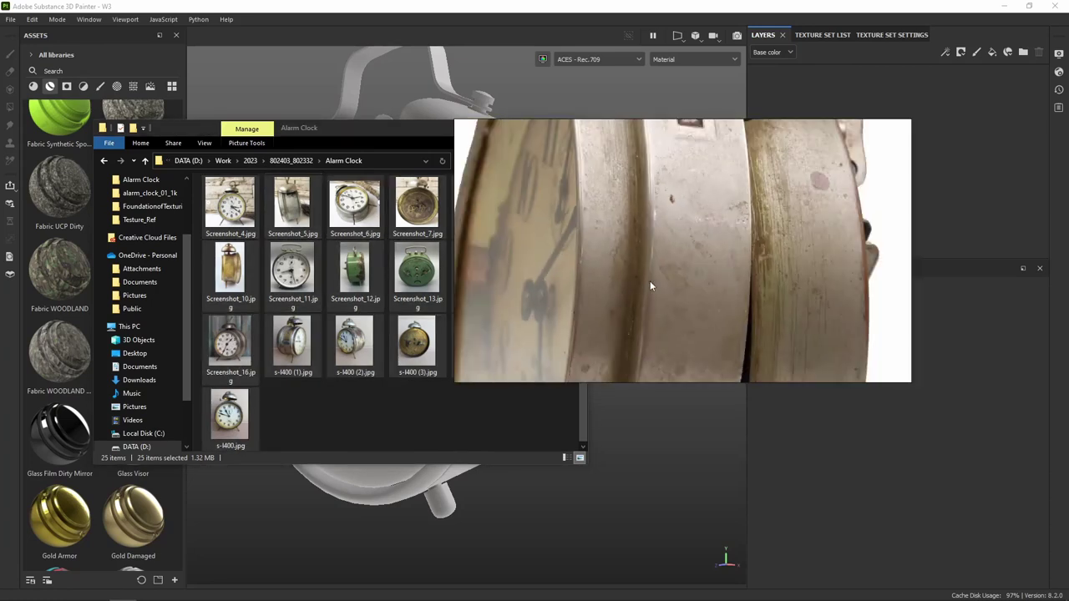
click(433, 130)
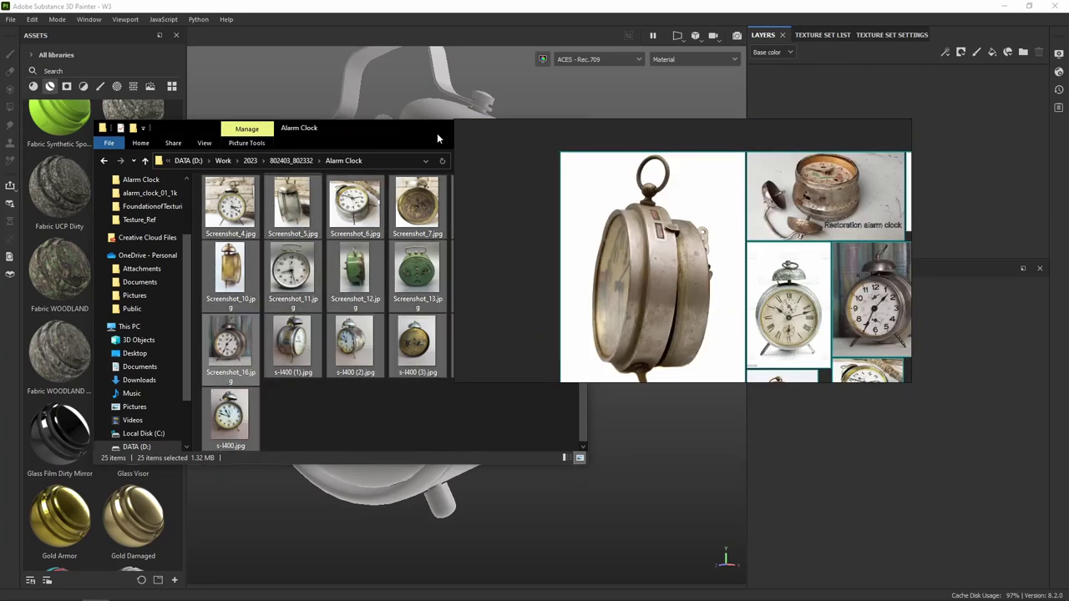
drag(437, 133, 289, 177)
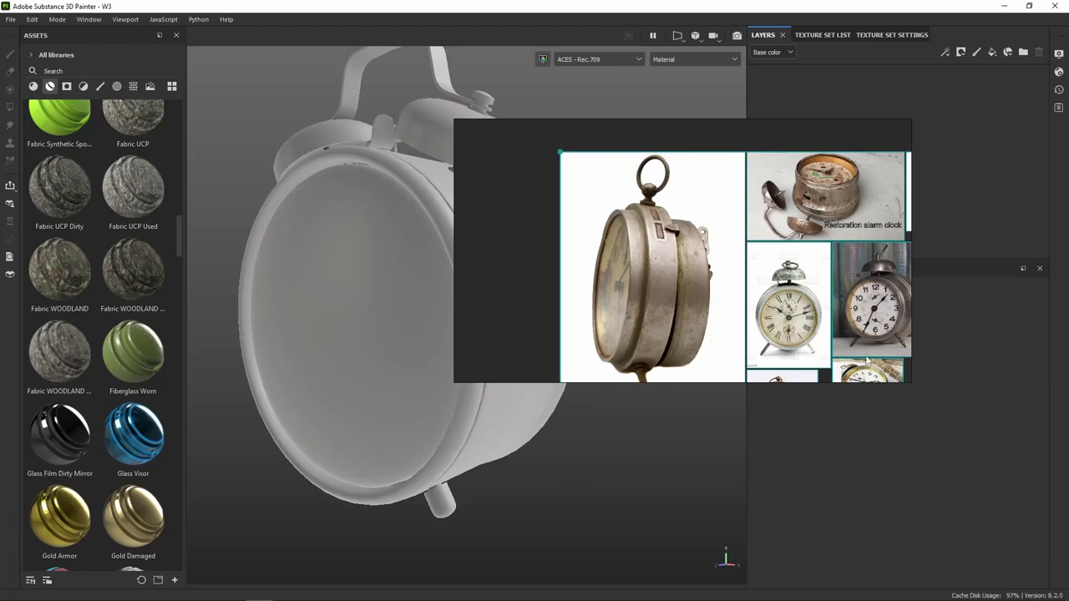
Zoom in and out across the PureRef board to inspect the clock photo collage
click(806, 310)
scroll(740, 264, down, 3)
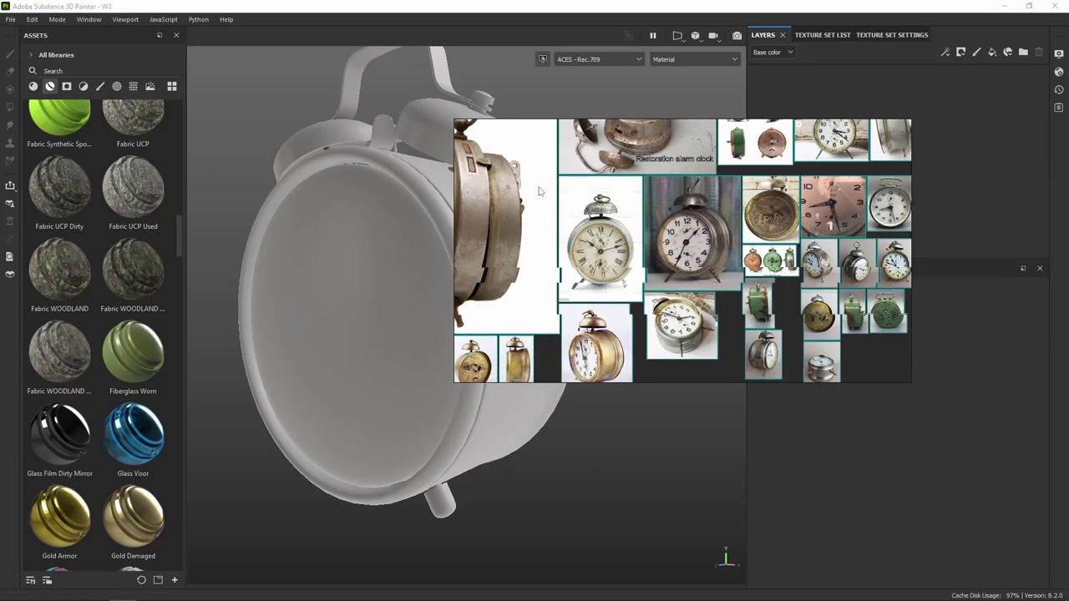
scroll(744, 279, down, 2)
scroll(743, 279, up, 3)
scroll(622, 216, up, 2)
scroll(622, 216, down, 2)
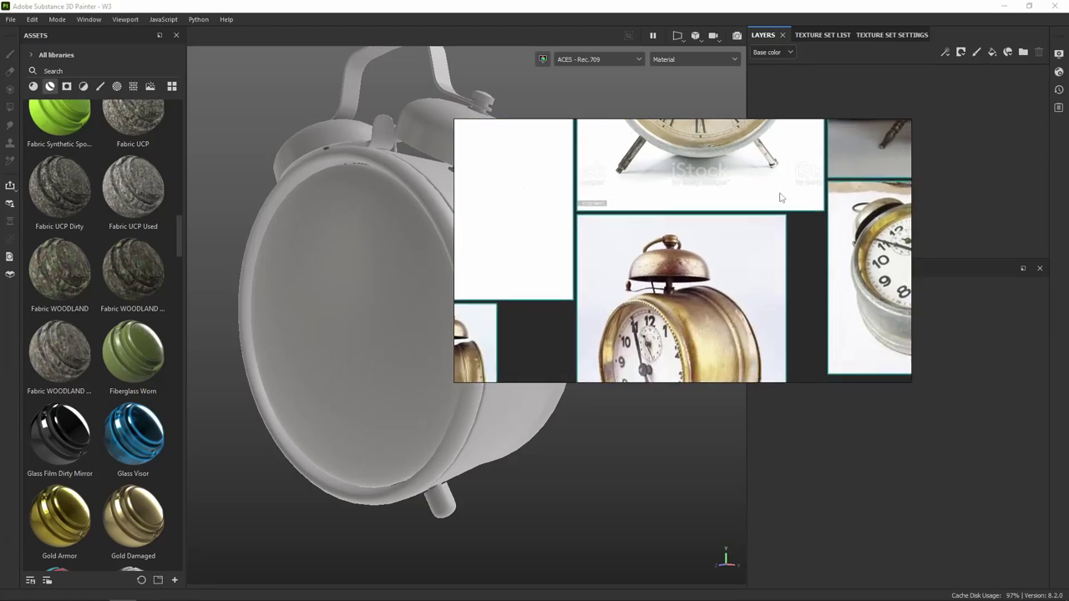
scroll(752, 221, up, 1)
scroll(760, 221, up, 1)
scroll(765, 223, up, 1)
scroll(763, 224, down, 2)
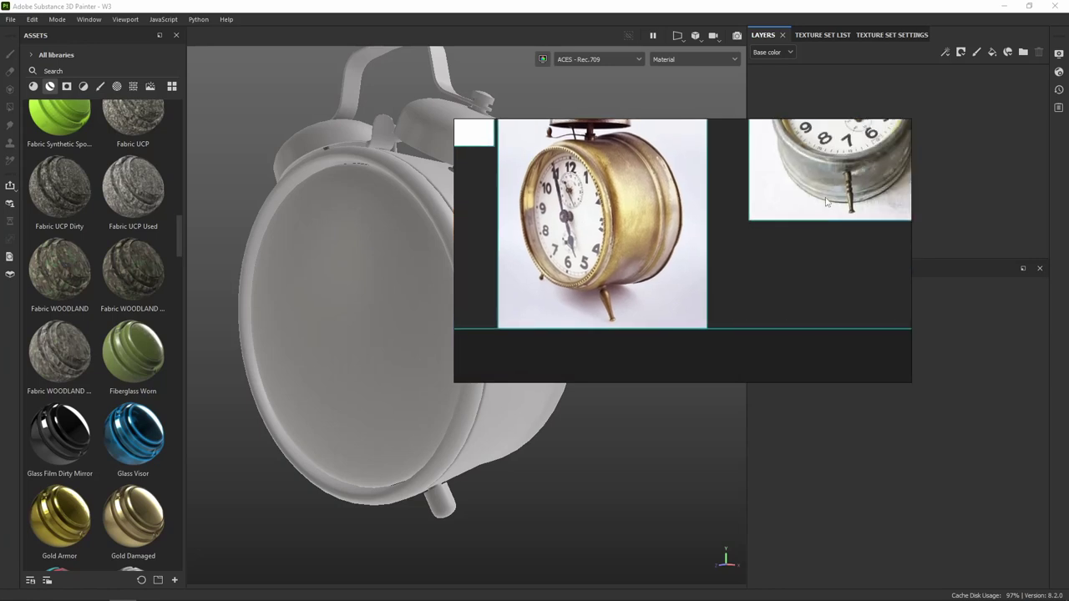
scroll(752, 198, up, 1)
scroll(752, 198, down, 2)
scroll(724, 244, down, 1)
scroll(725, 244, down, 1)
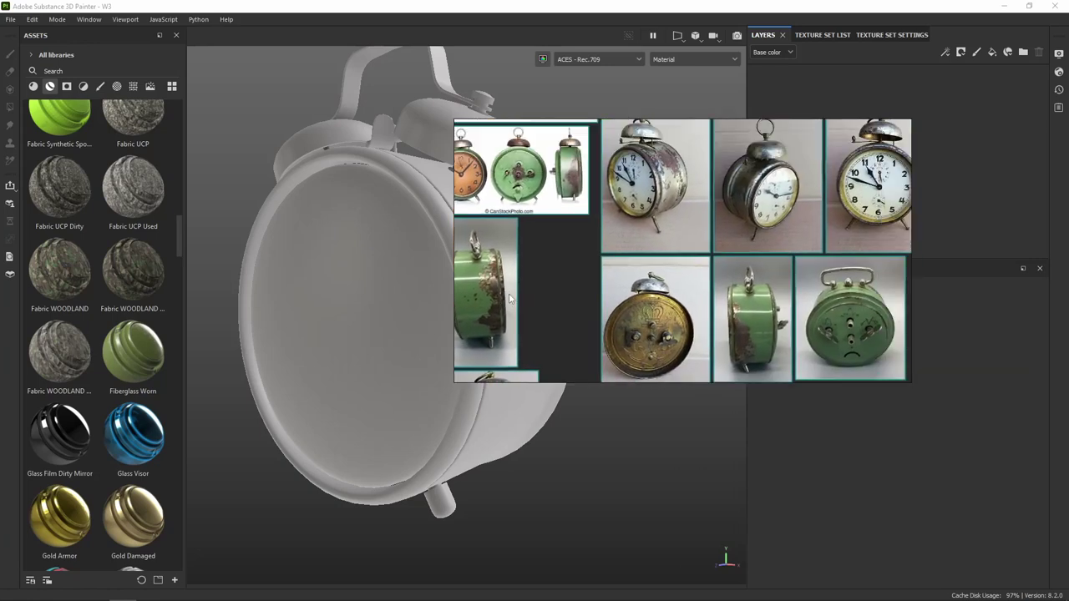
scroll(752, 251, down, 1)
scroll(802, 268, up, 2)
Pan to the green and silver clocks and zoom to frame the worn brass clock's side view
middle_drag(842, 286, 871, 327)
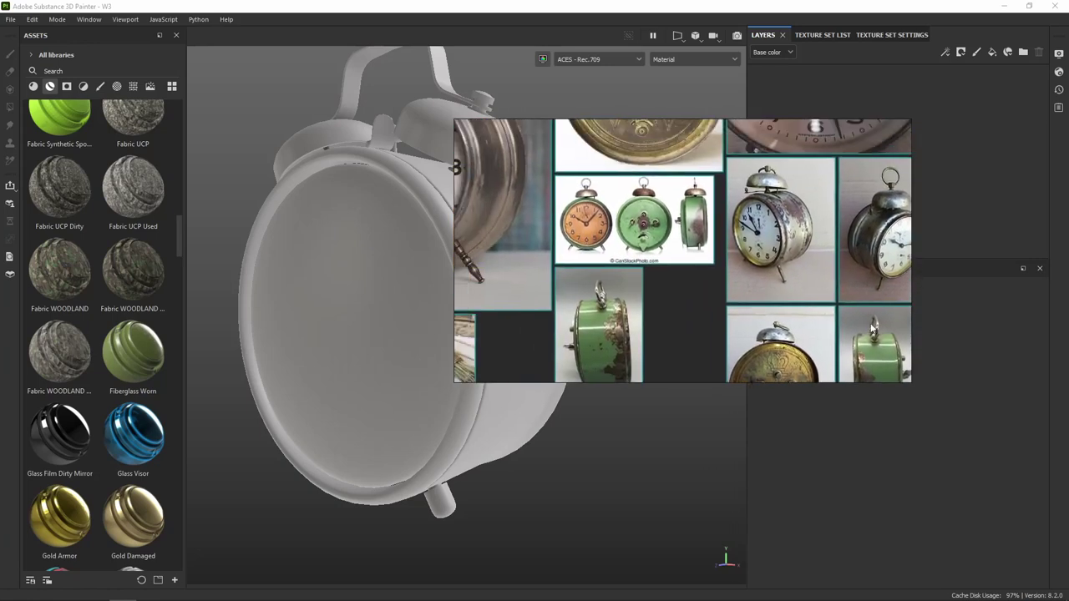
middle_drag(692, 268, 717, 148)
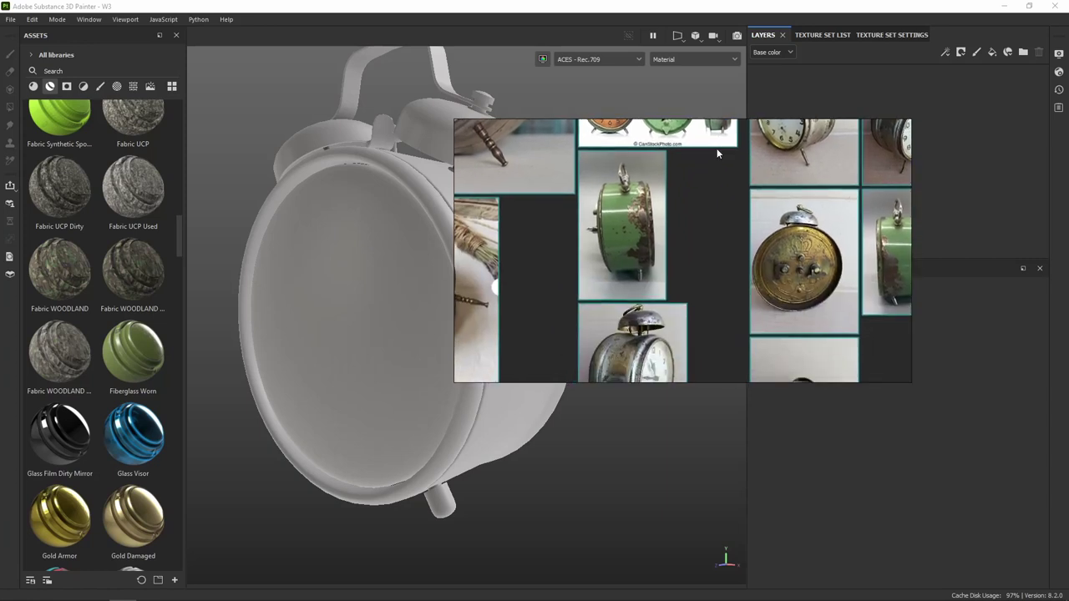
middle_drag(737, 208, 736, 132)
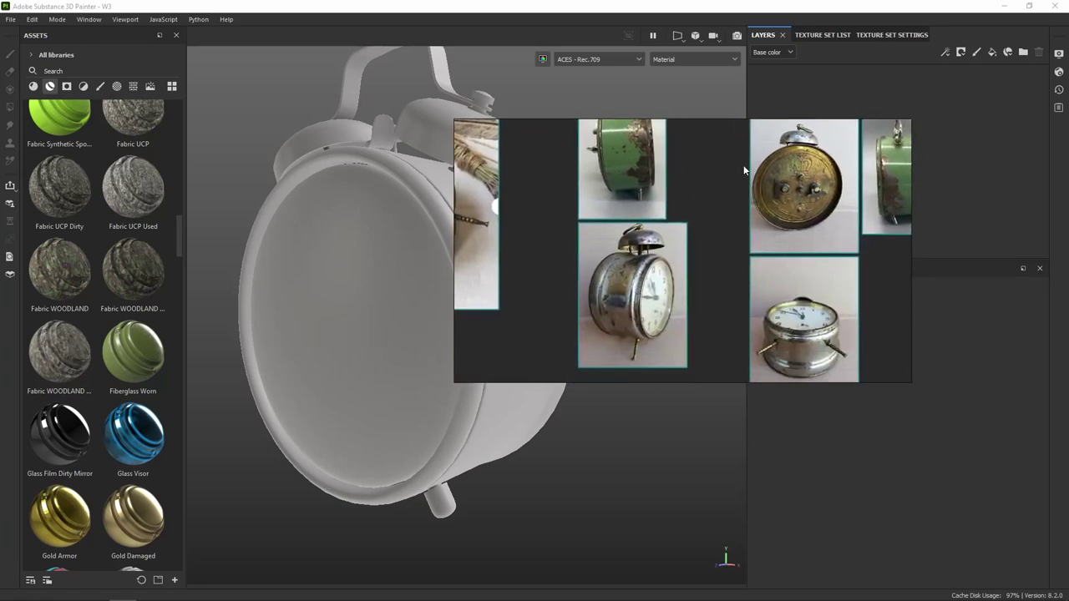
scroll(710, 276, up, 1)
scroll(700, 288, up, 1)
scroll(689, 302, up, 1)
scroll(687, 307, down, 1)
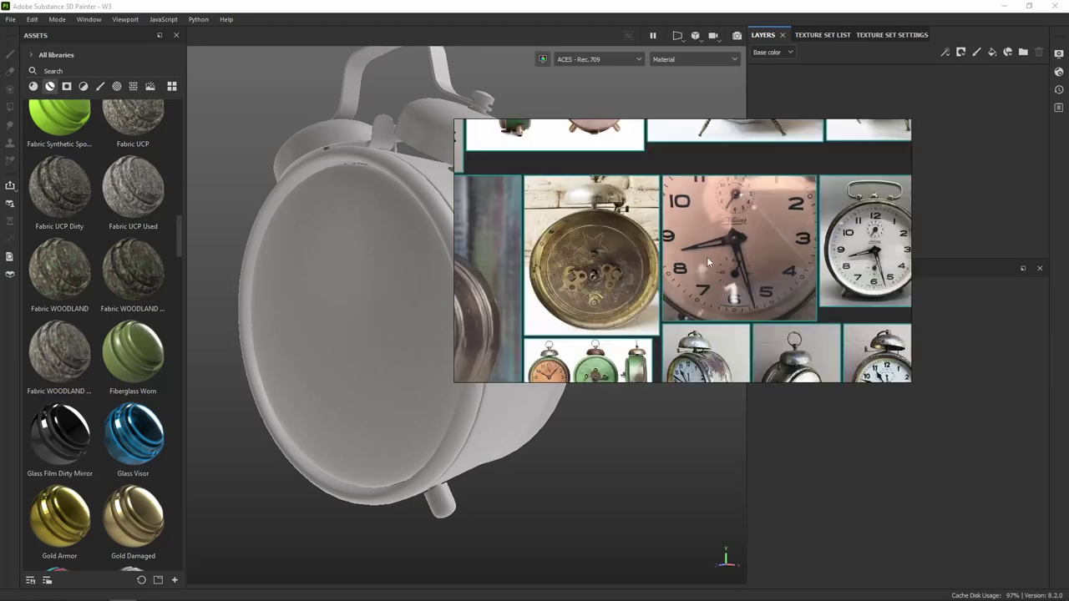
scroll(707, 256, down, 1)
scroll(706, 257, down, 1)
scroll(687, 288, down, 1)
scroll(631, 239, up, 2)
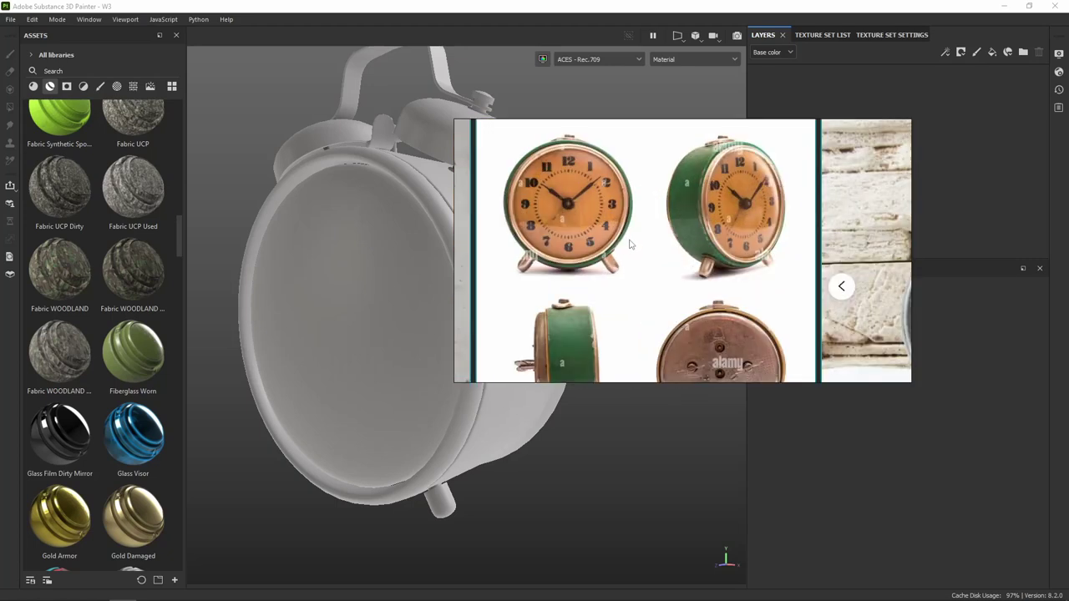
scroll(633, 244, down, 1)
scroll(756, 308, down, 1)
scroll(756, 311, down, 1)
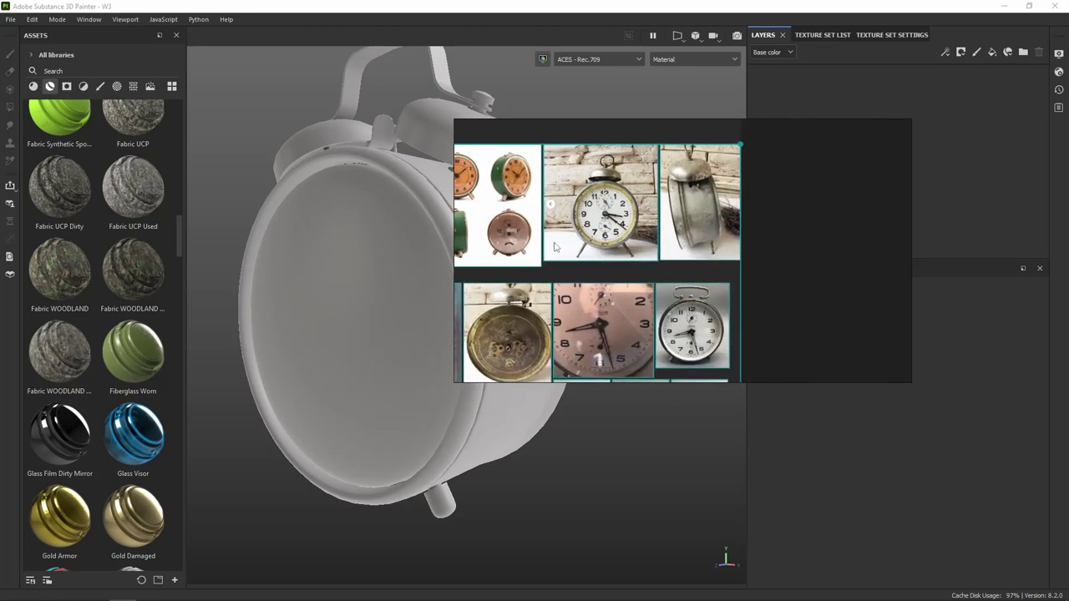
scroll(744, 275, up, 1)
scroll(740, 253, up, 1)
scroll(697, 176, up, 1)
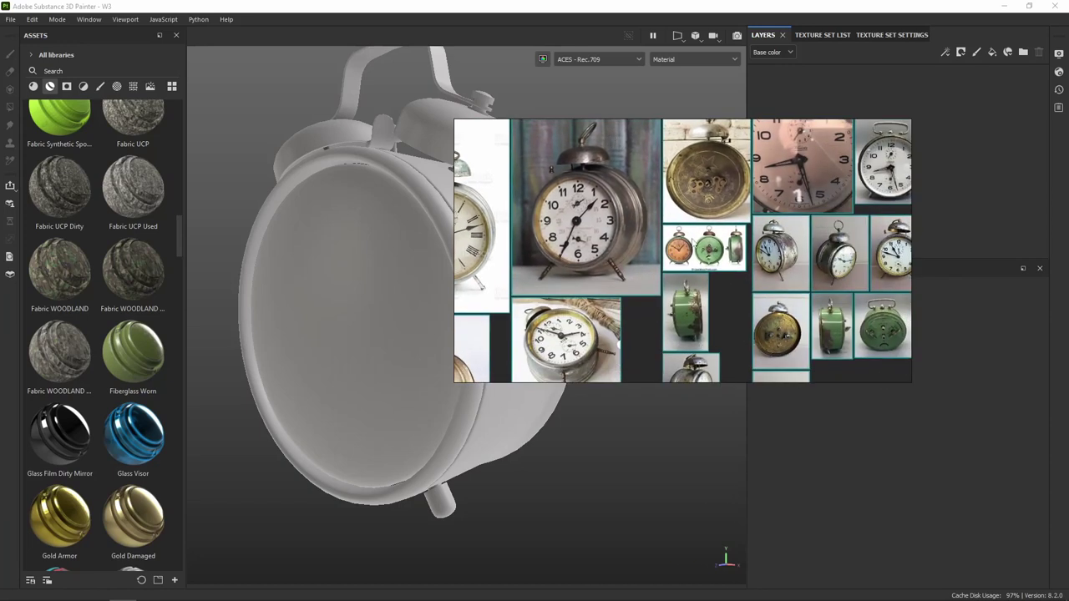
scroll(710, 205, up, 1)
scroll(722, 234, up, 1)
scroll(738, 265, up, 1)
scroll(738, 265, up, 1)
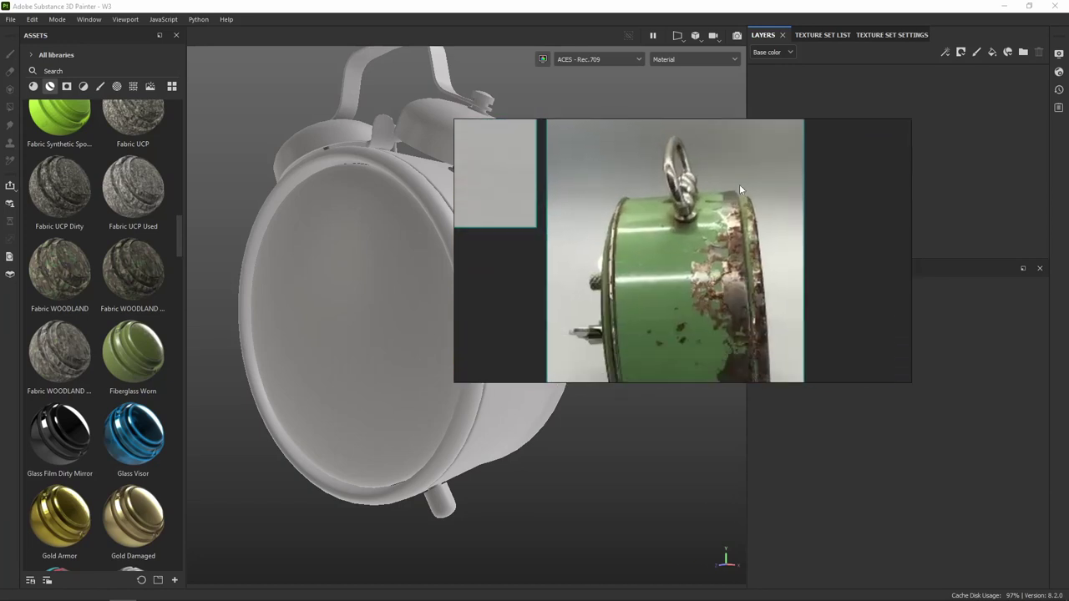
scroll(741, 255, up, 1)
scroll(750, 239, down, 3)
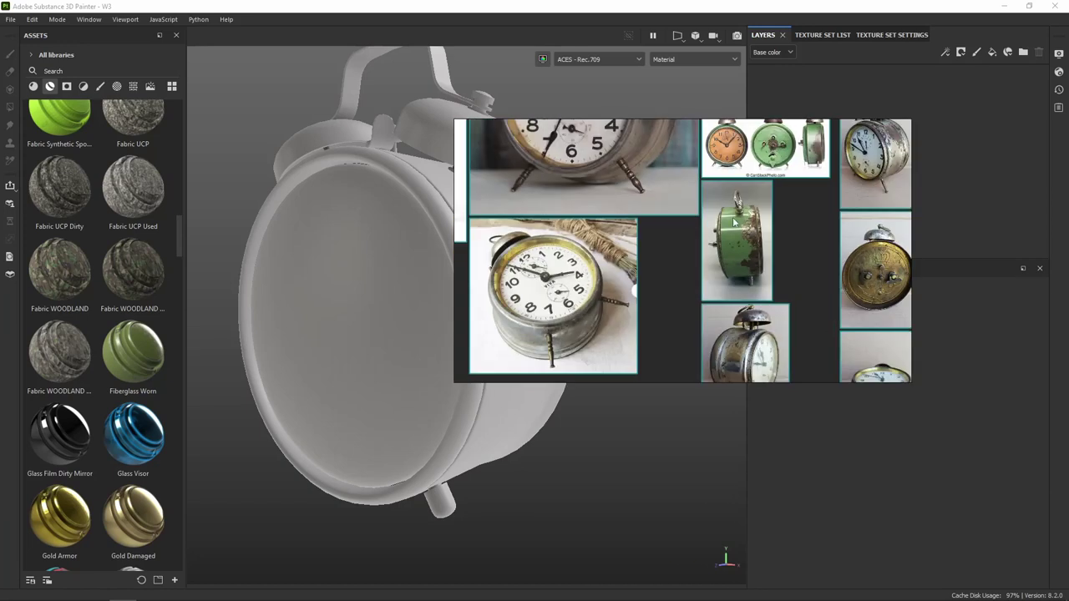
scroll(756, 276, up, 1)
scroll(762, 297, up, 1)
scroll(934, 184, up, 1)
scroll(835, 234, down, 1)
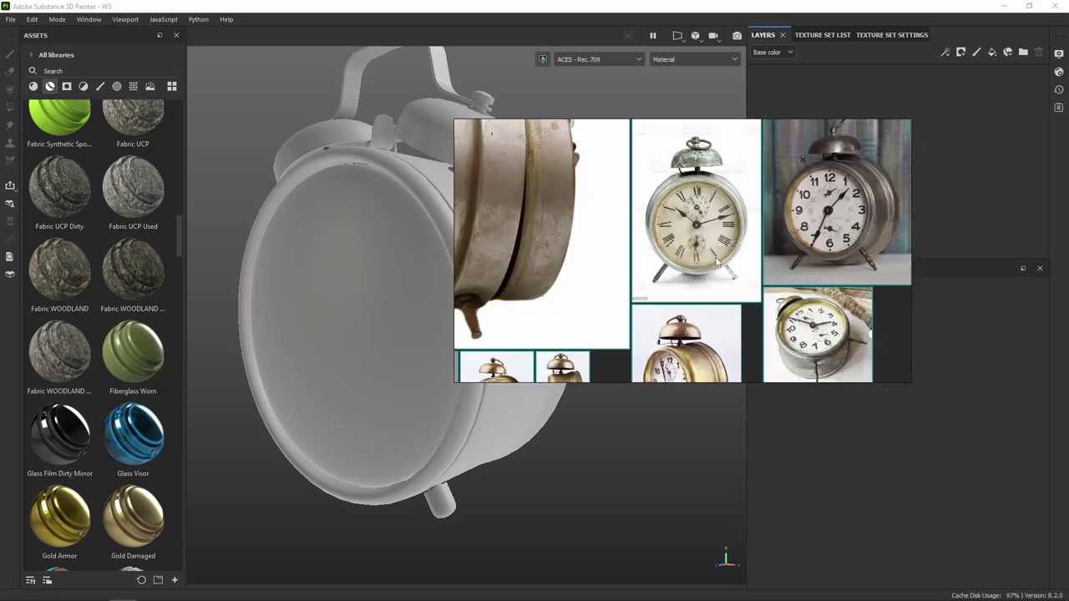
scroll(727, 275, up, 1)
scroll(723, 301, up, 1)
scroll(735, 277, up, 1)
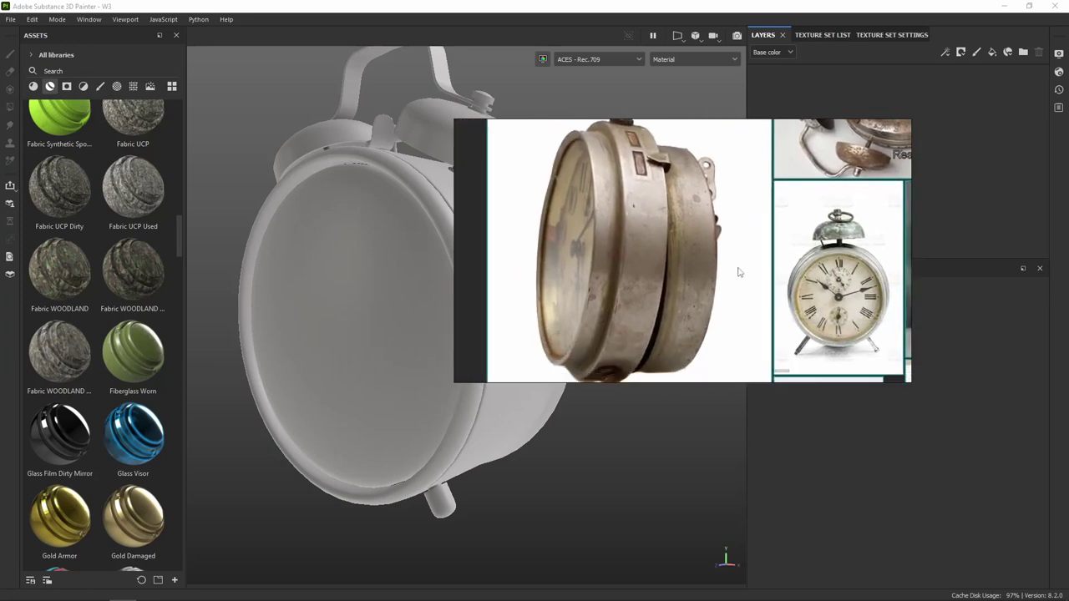
Shrink the PureRef window to a compact panel and place it at the viewport's top-left
drag(912, 384, 737, 397)
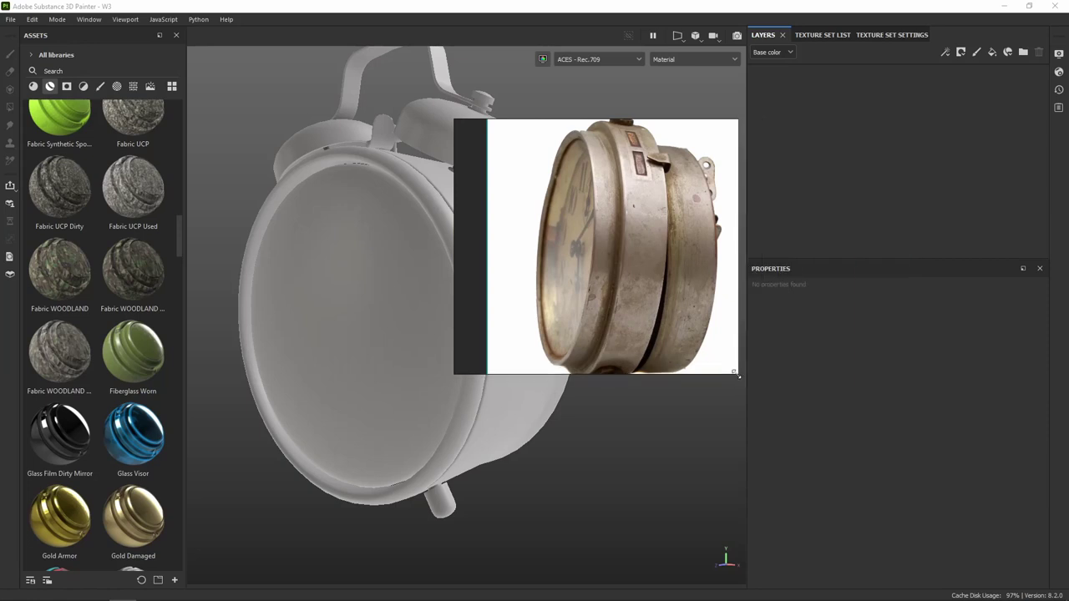
drag(455, 396, 517, 387)
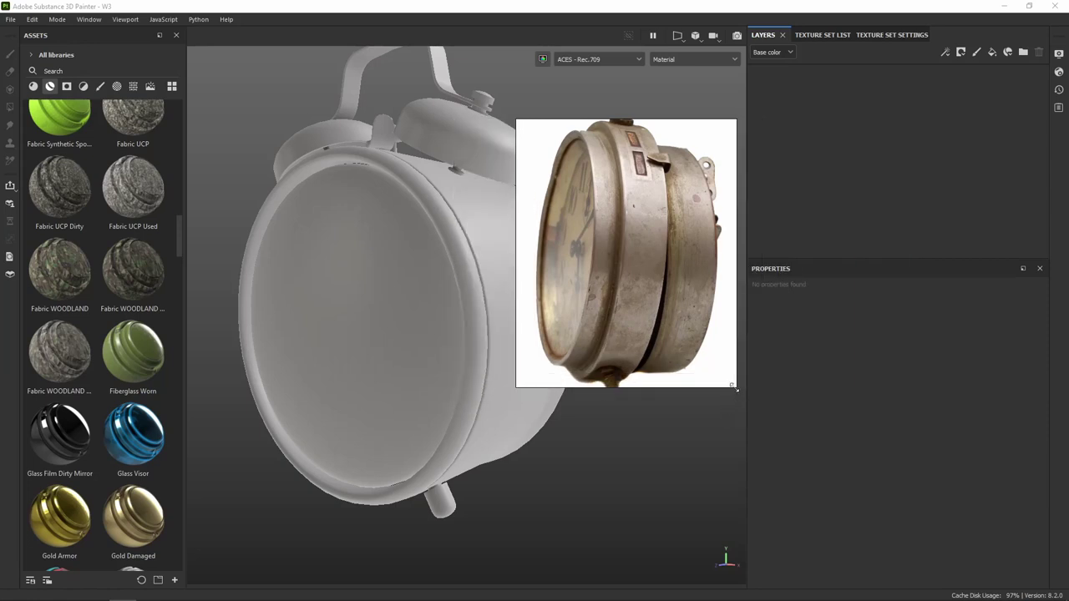
drag(736, 388, 670, 287)
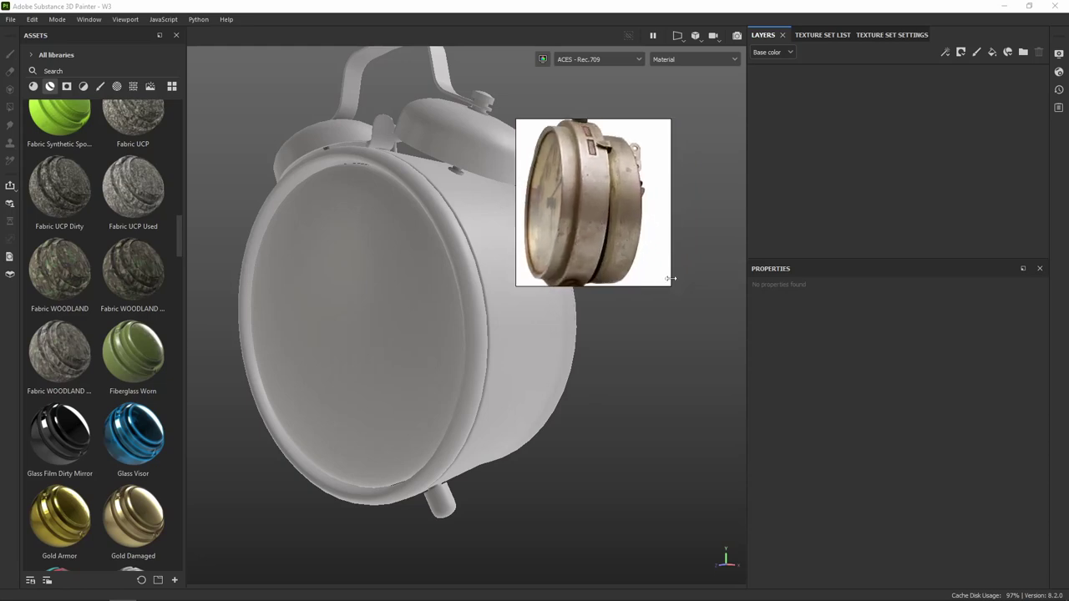
drag(671, 276, 648, 277)
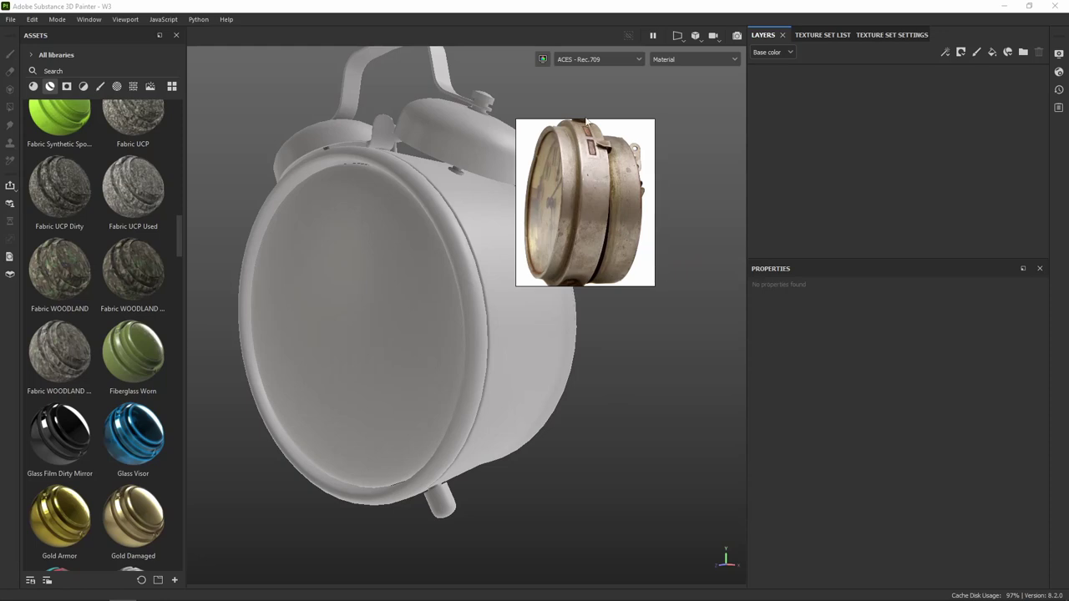
drag(616, 163, 289, 93)
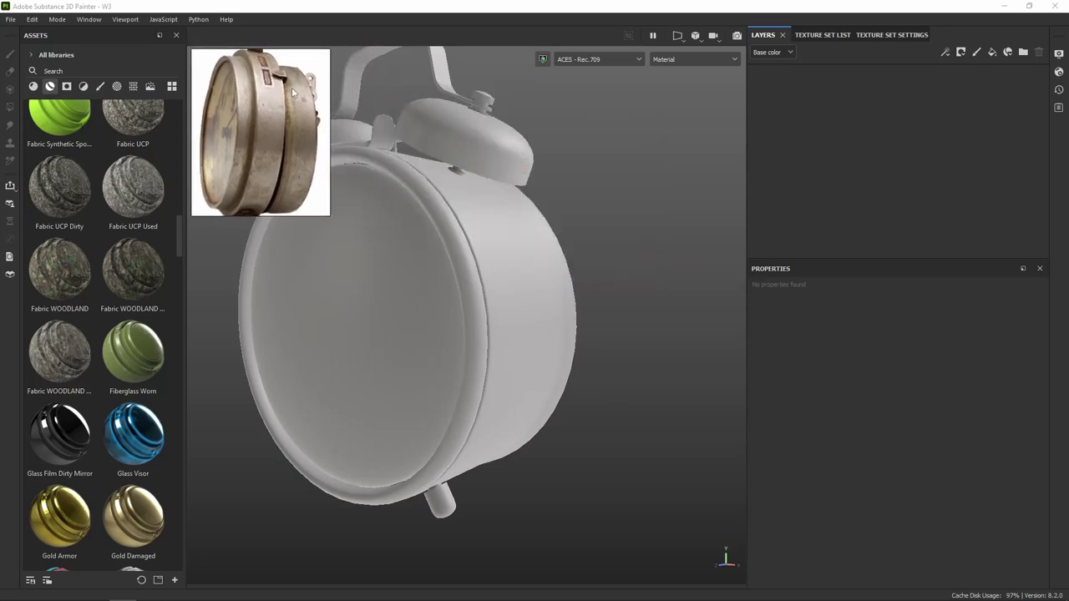
alt+drag(573, 227, 673, 257)
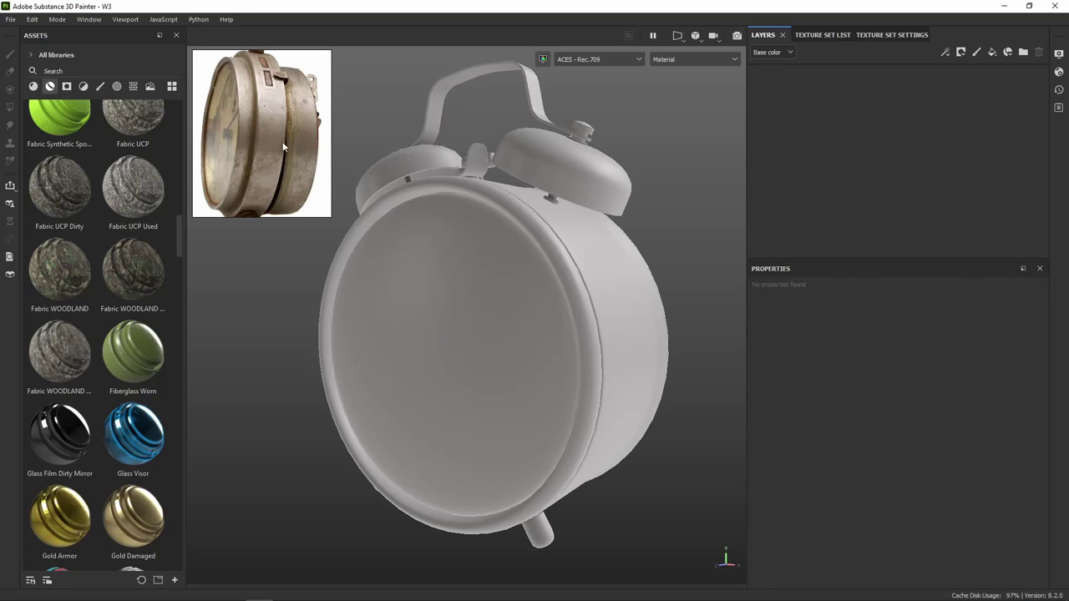
Zoom into the clock rim, pan across it, and widen the reference panel's right edge
scroll(284, 132, up, 5)
scroll(282, 132, up, 2)
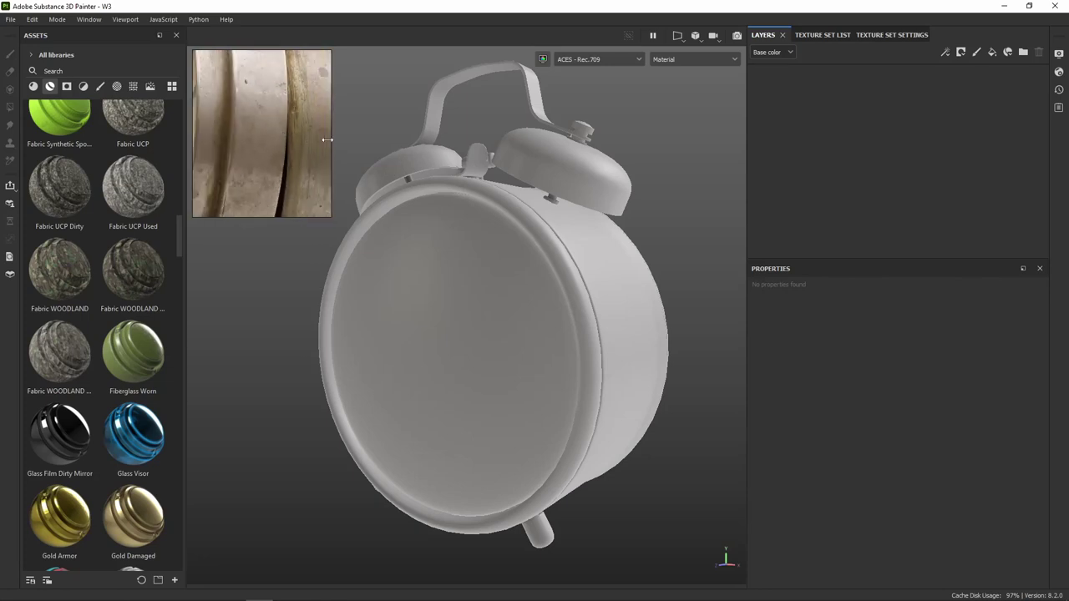
drag(333, 142, 383, 142)
mouse_move(335, 169)
mouse_down()
mouse_move(390, 158)
mouse_move(356, 156)
mouse_up()
scroll(324, 165, down, 7)
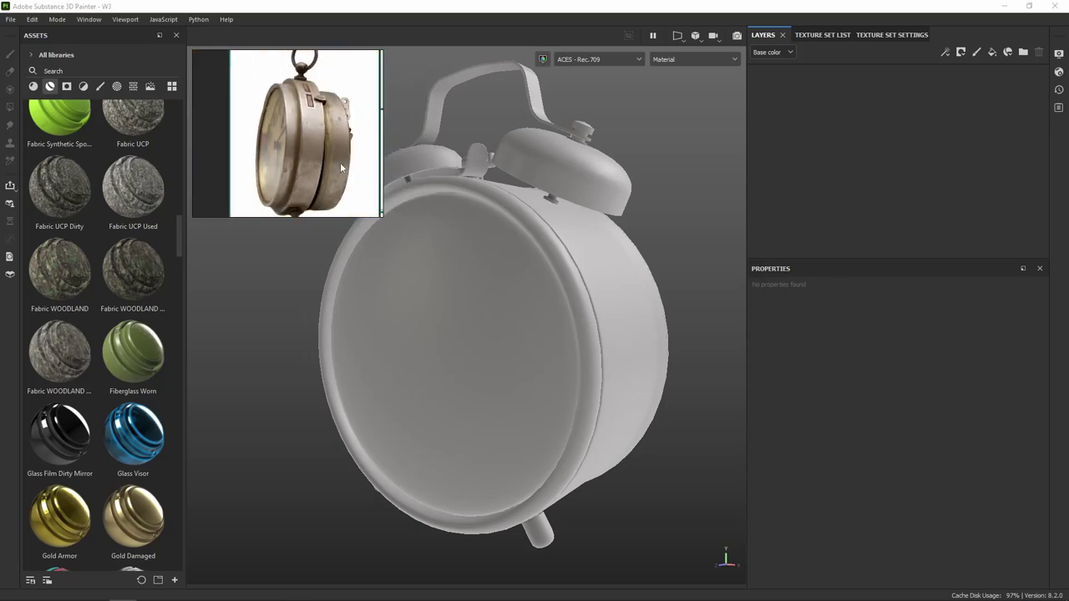
scroll(333, 153, up, 3)
scroll(298, 126, up, 3)
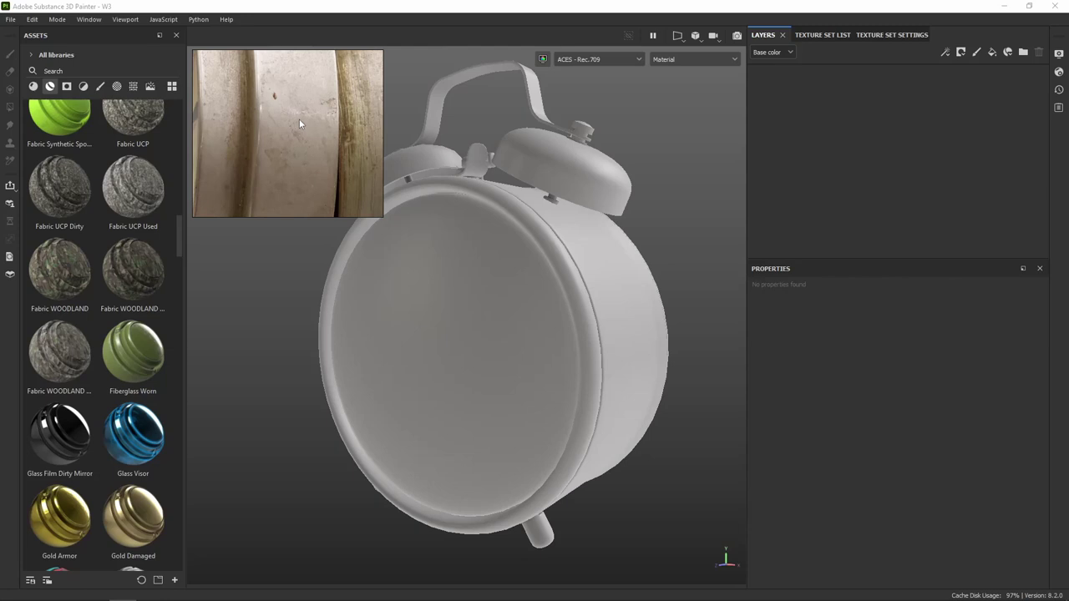
drag(299, 118, 251, 120)
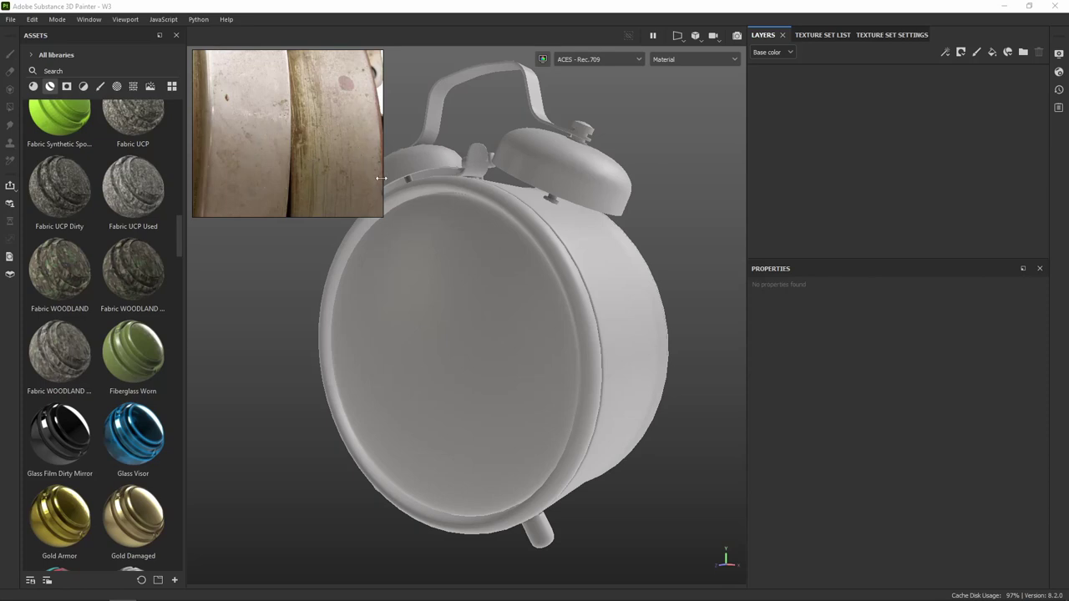
drag(381, 178, 453, 178)
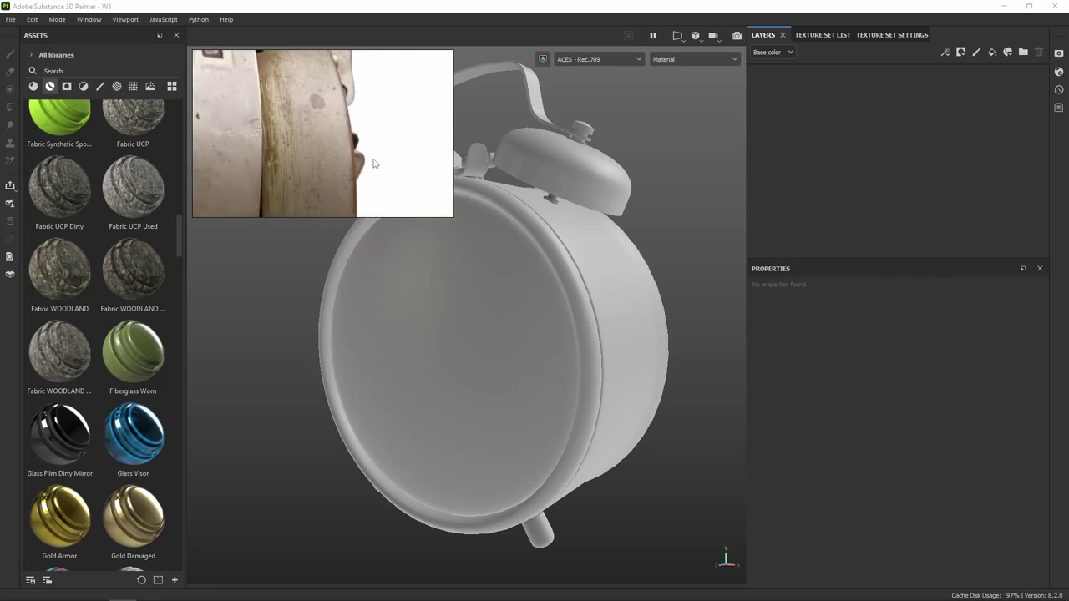
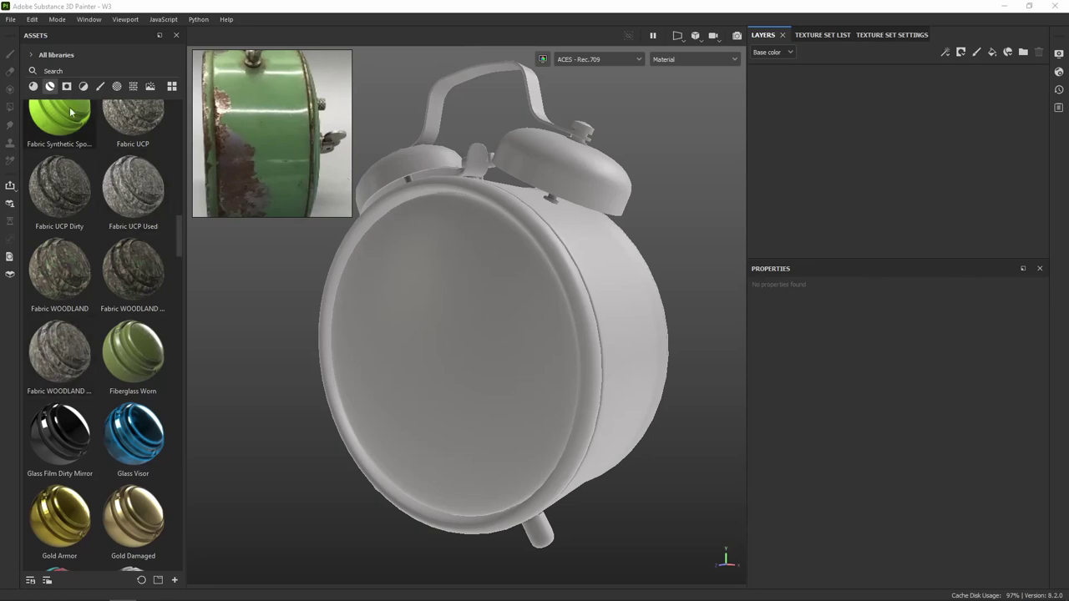
Filter the asset library to Materials only and scroll down to the Iron materials
click(34, 86)
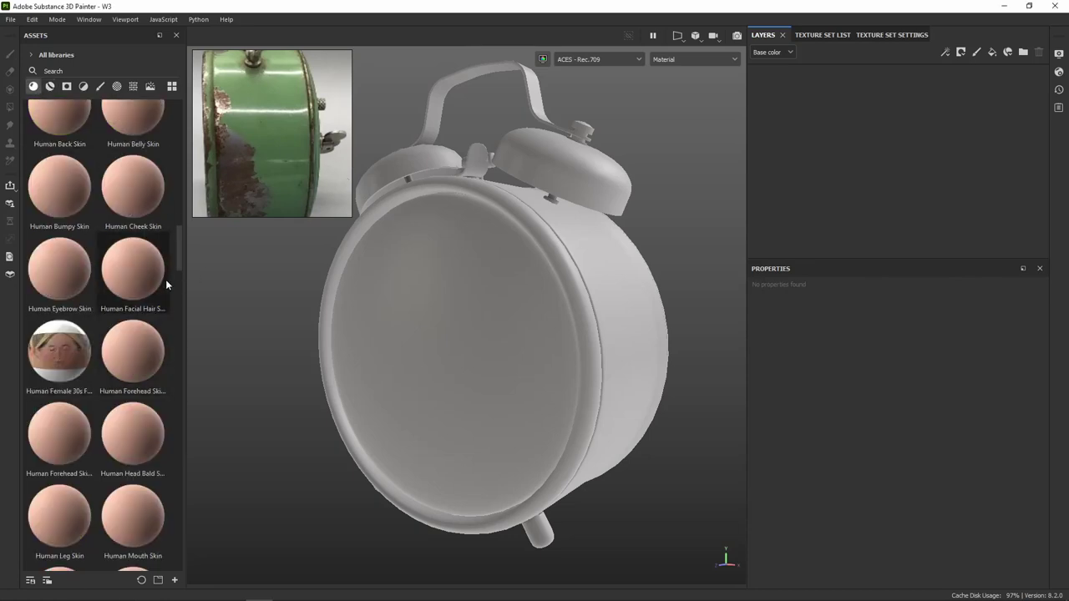
drag(179, 253, 186, 170)
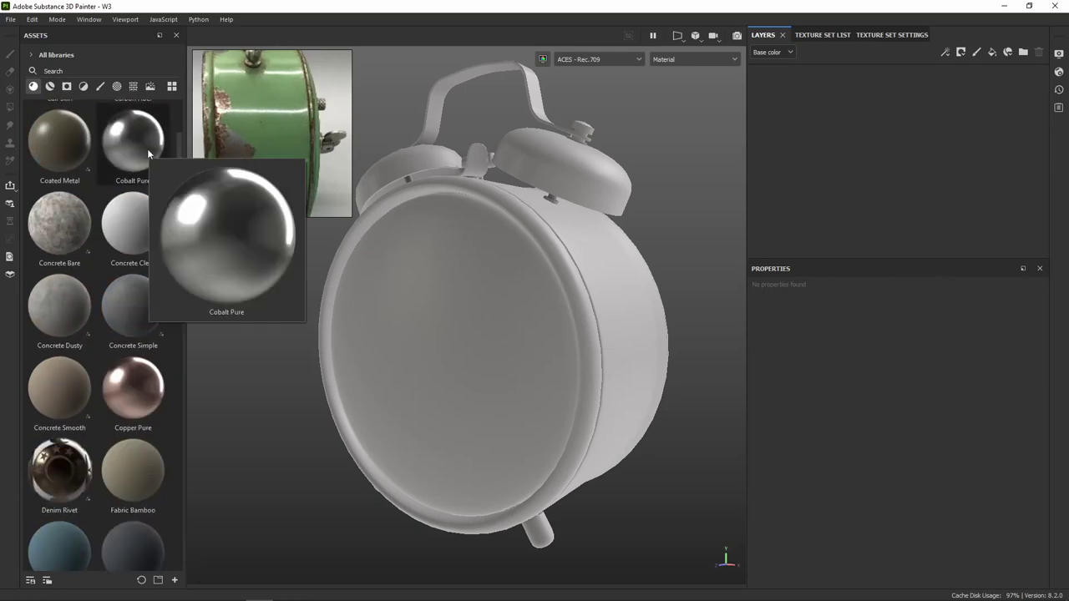
scroll(144, 167, up, 4)
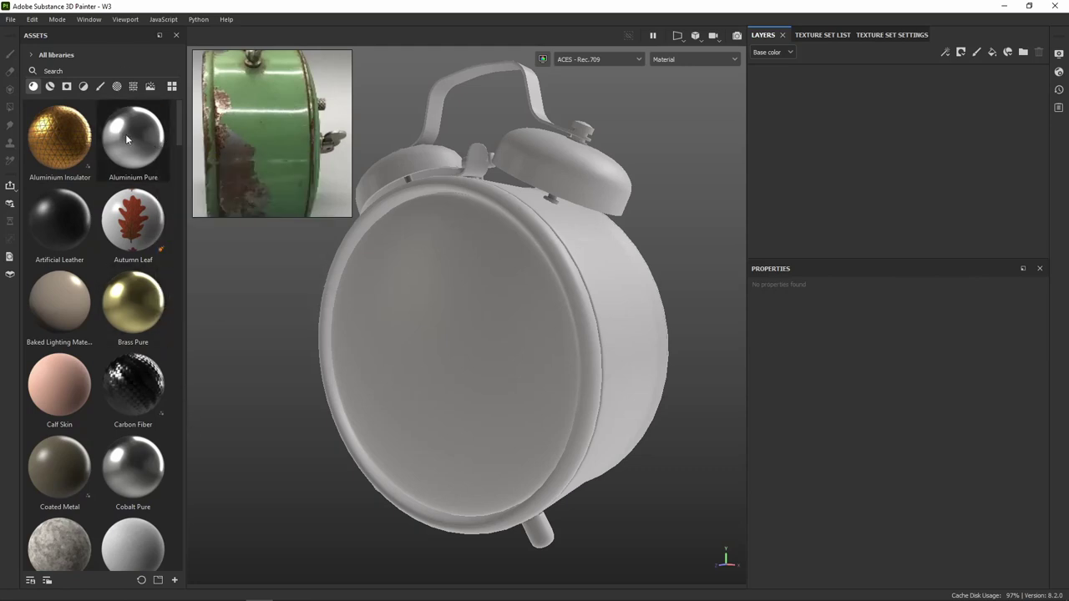
scroll(114, 250, down, 5)
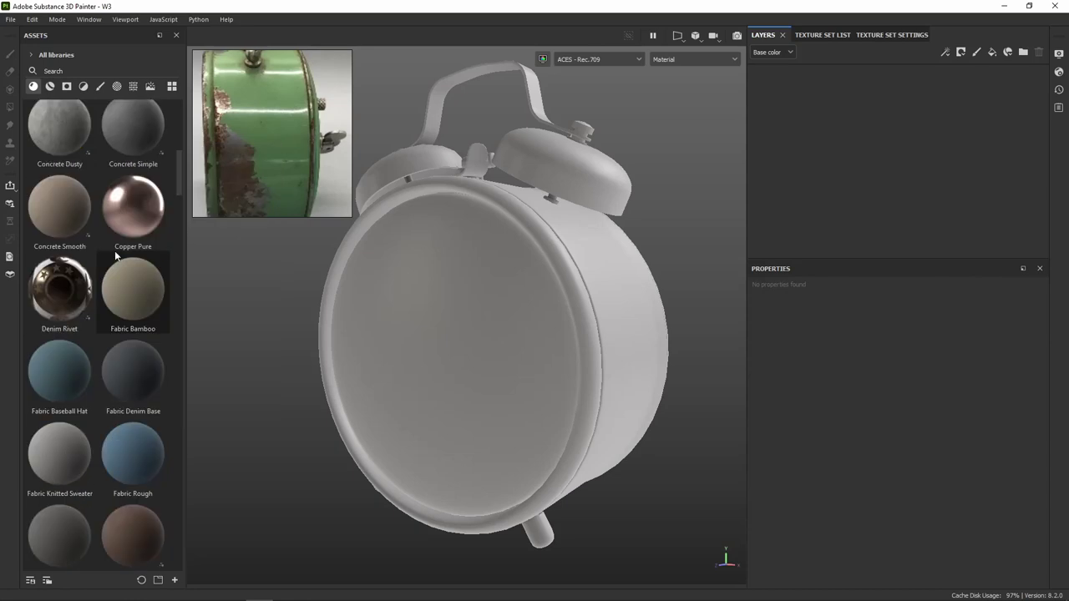
scroll(114, 249, down, 5)
scroll(114, 249, up, 3)
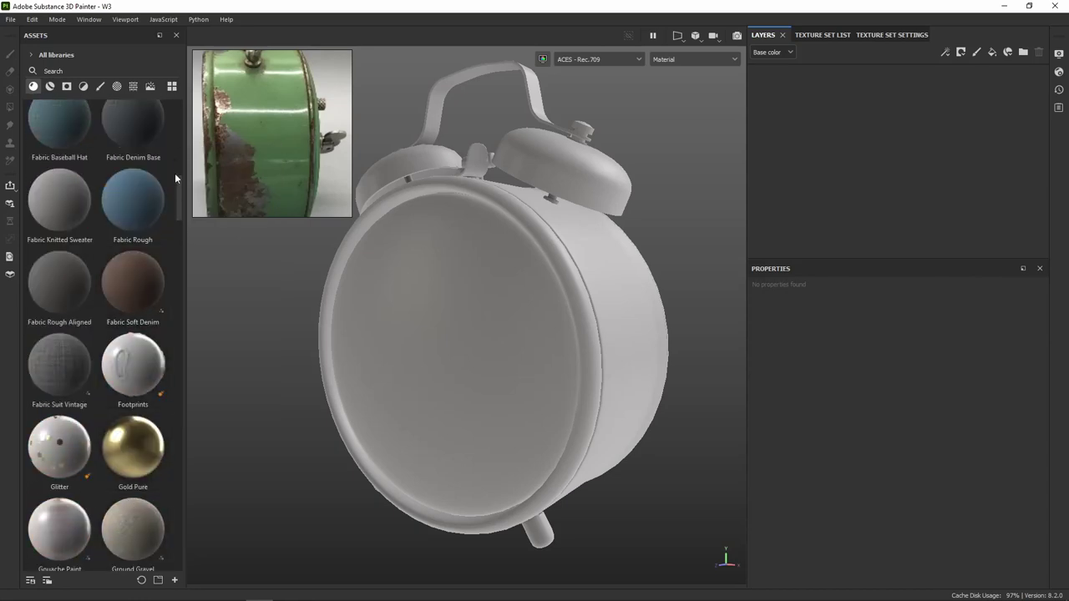
scroll(178, 177, up, 2)
mouse_move(180, 178)
mouse_down()
mouse_move(184, 133)
mouse_move(179, 188)
mouse_up()
drag(176, 228, 176, 304)
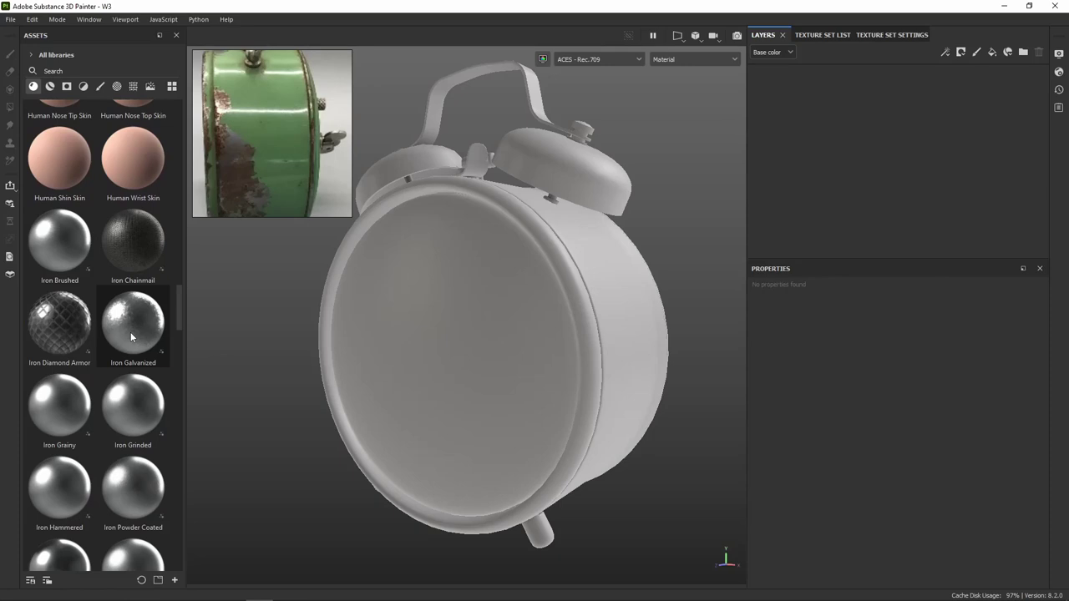
Apply Iron Grainy, Iron Grinded and Iron Rough to the clock body as fill layers
click(58, 406)
mouse_move(58, 405)
mouse_down()
mouse_move(604, 309)
mouse_move(496, 330)
mouse_move(315, 339)
mouse_move(443, 361)
mouse_up()
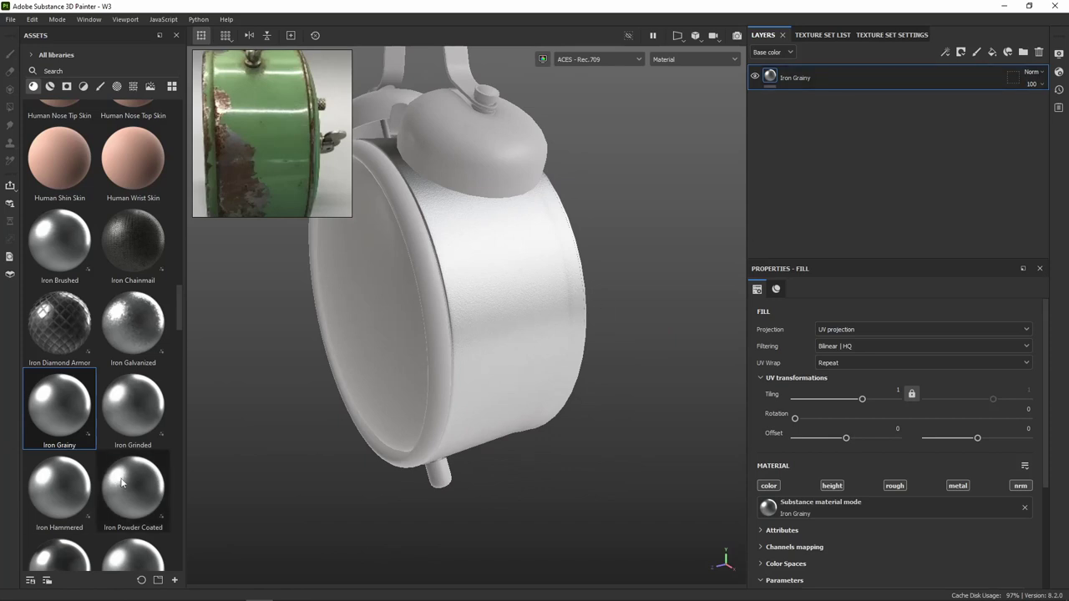
mouse_move(59, 491)
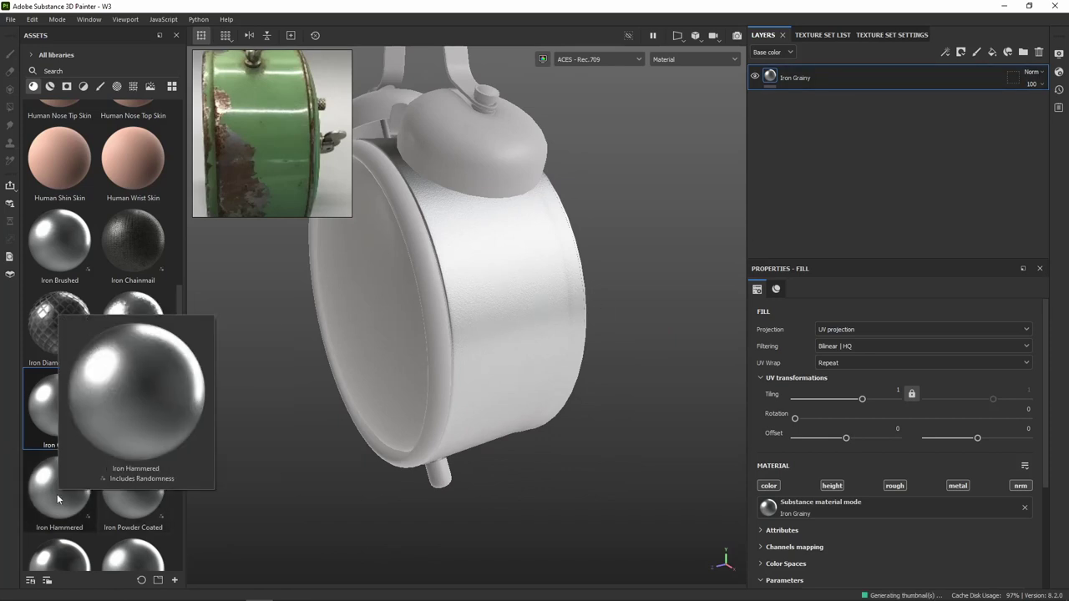
drag(132, 409, 495, 328)
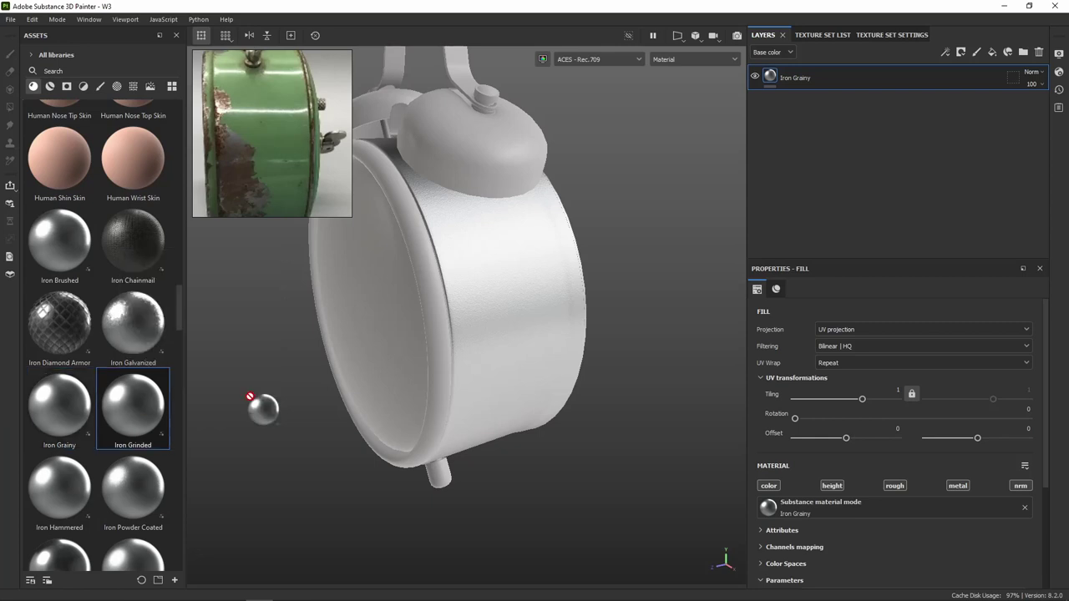
alt+drag(353, 353, 370, 358)
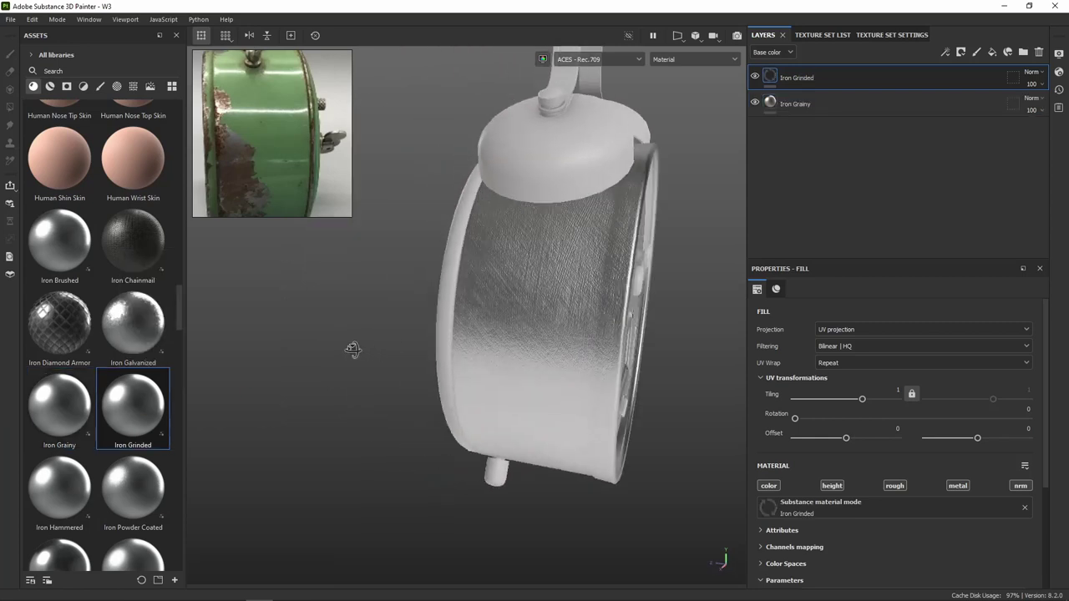
scroll(68, 467, down, 3)
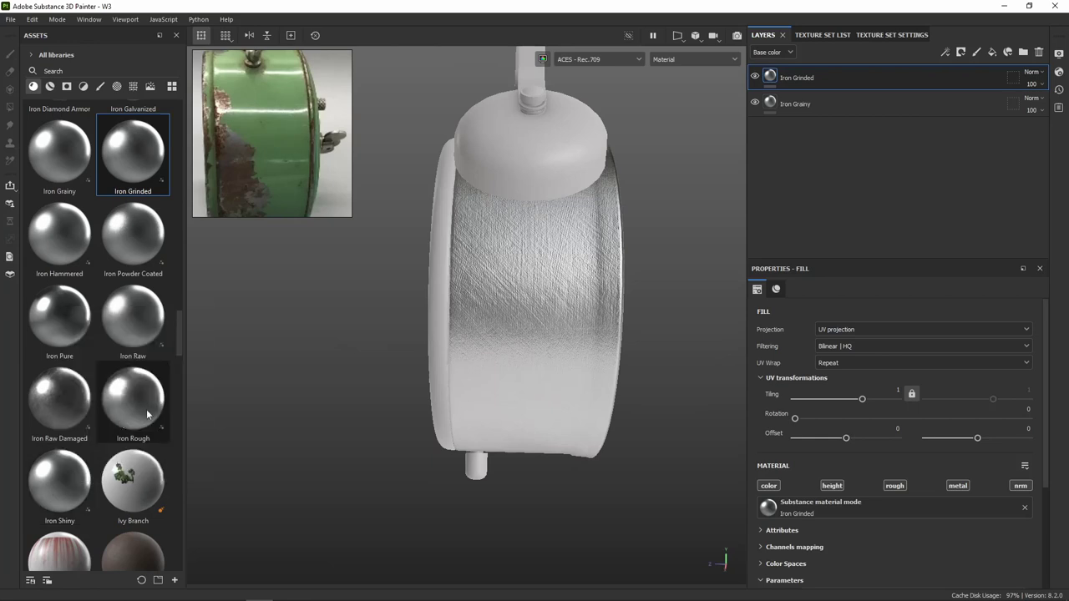
drag(147, 411, 568, 333)
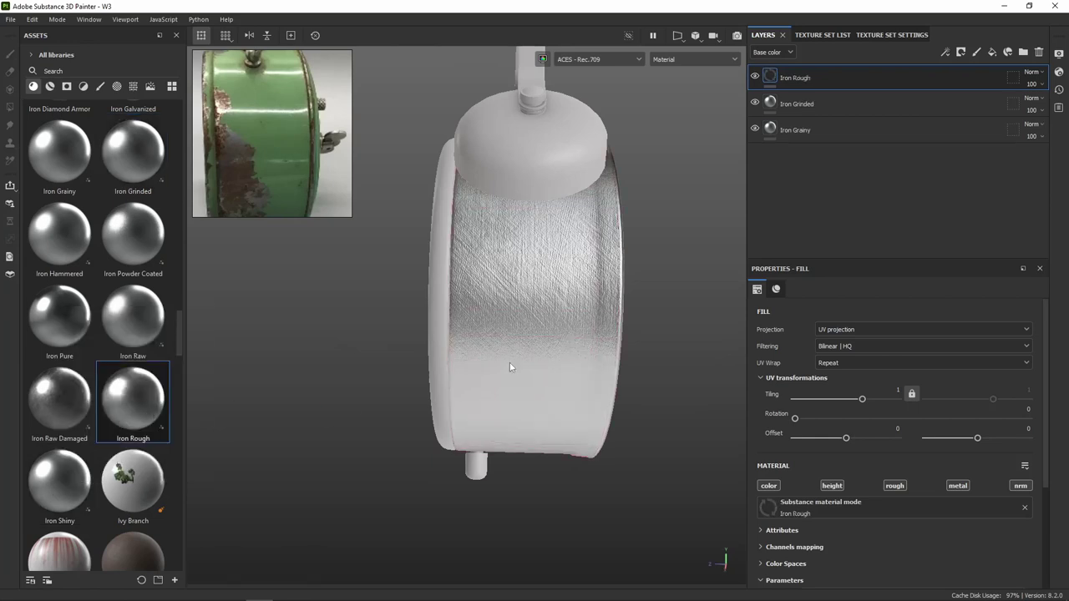
Delete the Iron Grinded and Iron Grainy layers so only Iron Rough remains
click(912, 104)
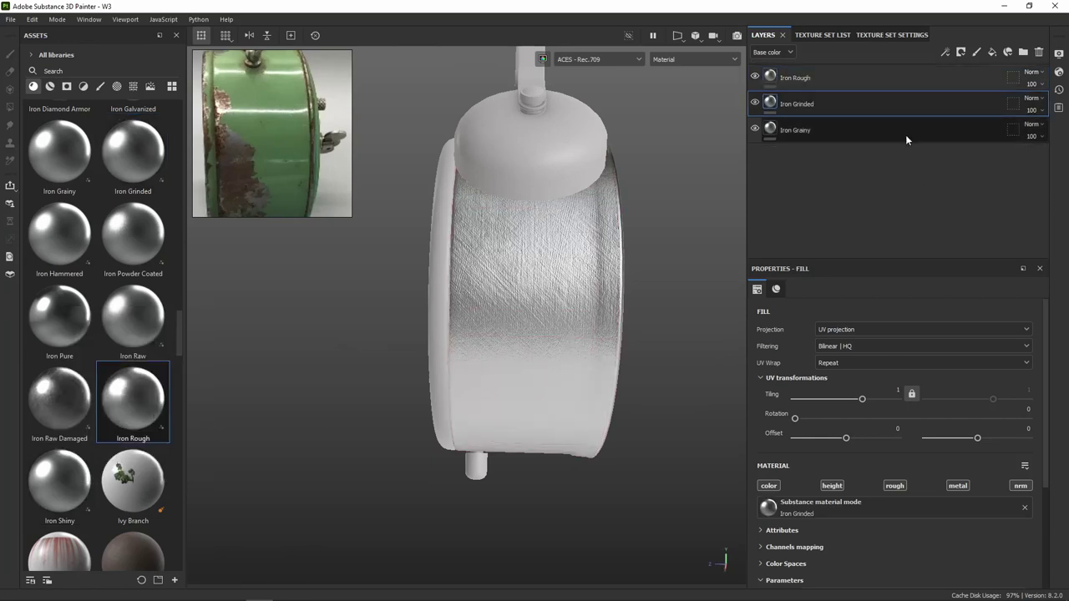
shift+click(906, 140)
click(1039, 52)
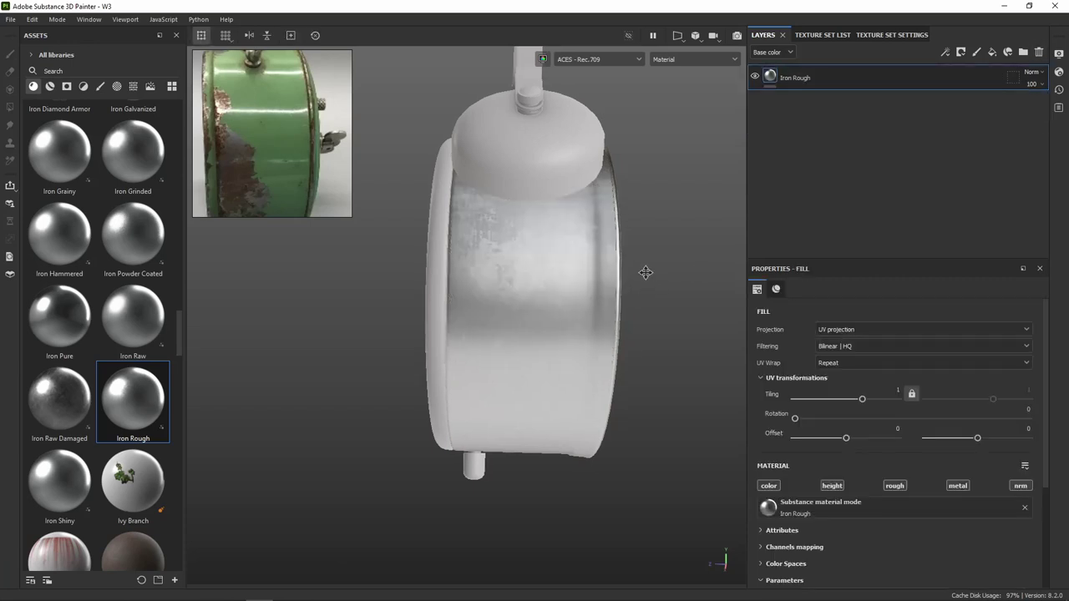
mouse_move(646, 272)
alt+mouse_down()
mouse_move(588, 318)
mouse_move(601, 258)
mouse_move(465, 300)
mouse_move(596, 306)
mouse_move(360, 301)
mouse_move(604, 310)
mouse_move(380, 295)
alt+mouse_up()
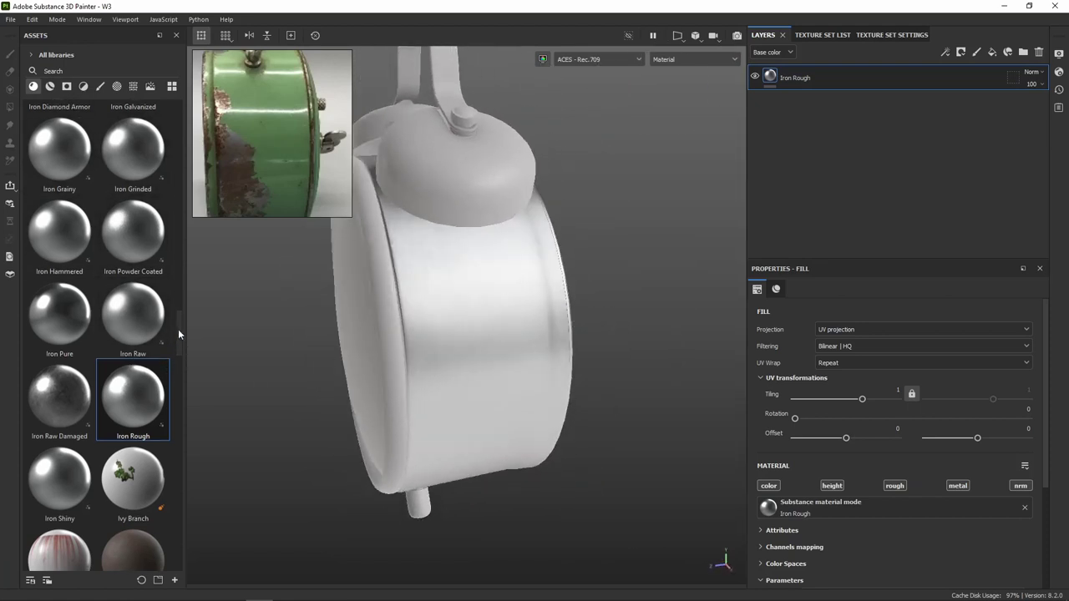
mouse_move(178, 329)
mouse_down()
mouse_move(185, 385)
mouse_move(188, 322)
mouse_up()
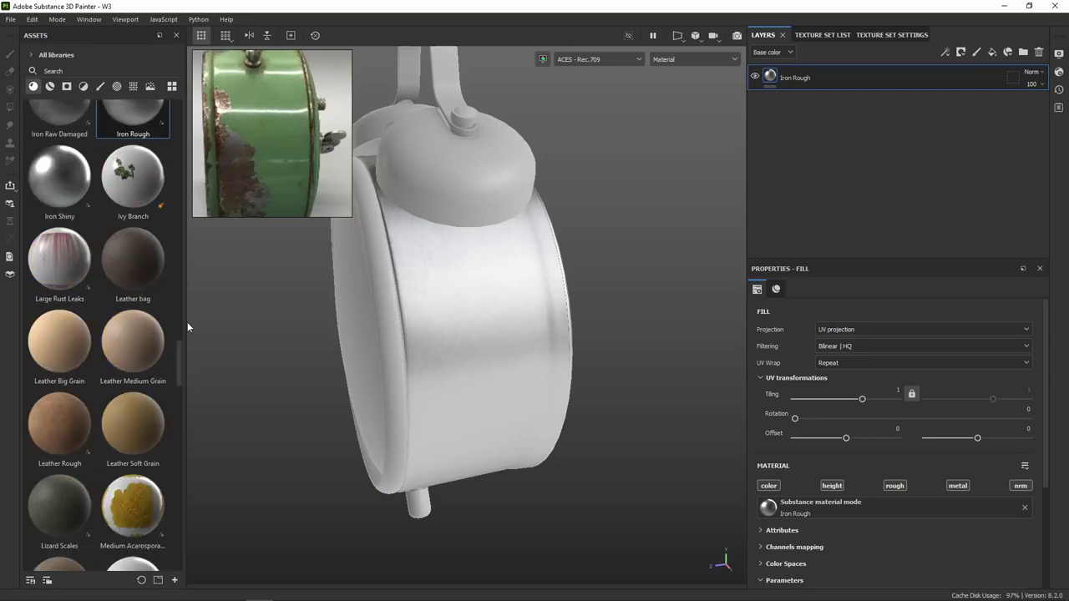
Search the assets for 'rust', apply Rust Coarse to the clock body, then clear the search
click(77, 71)
text(rust)
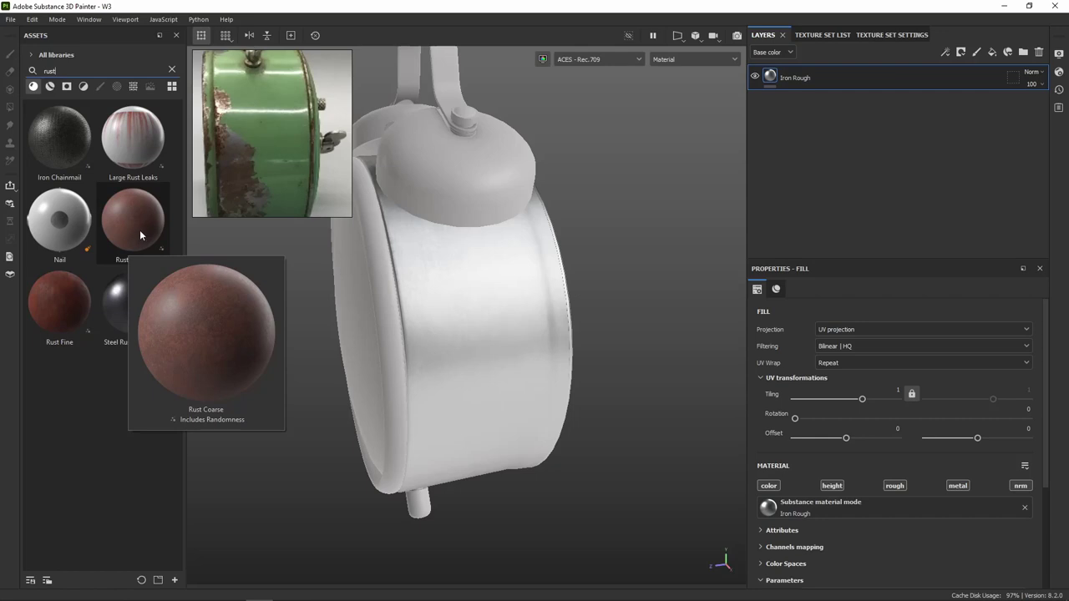
drag(134, 234, 441, 289)
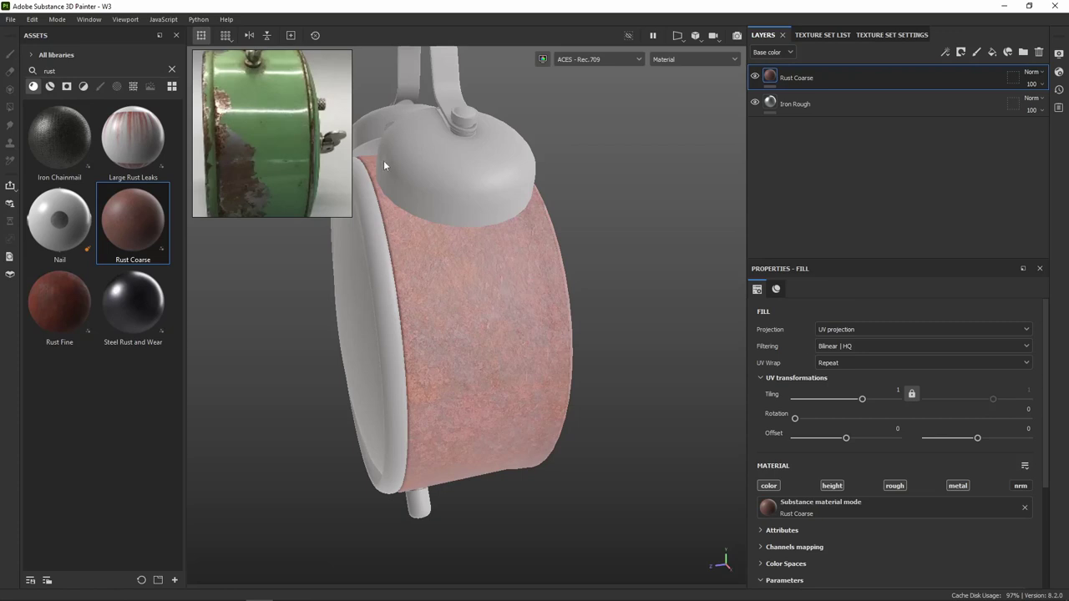
double_click(67, 72)
text(co)
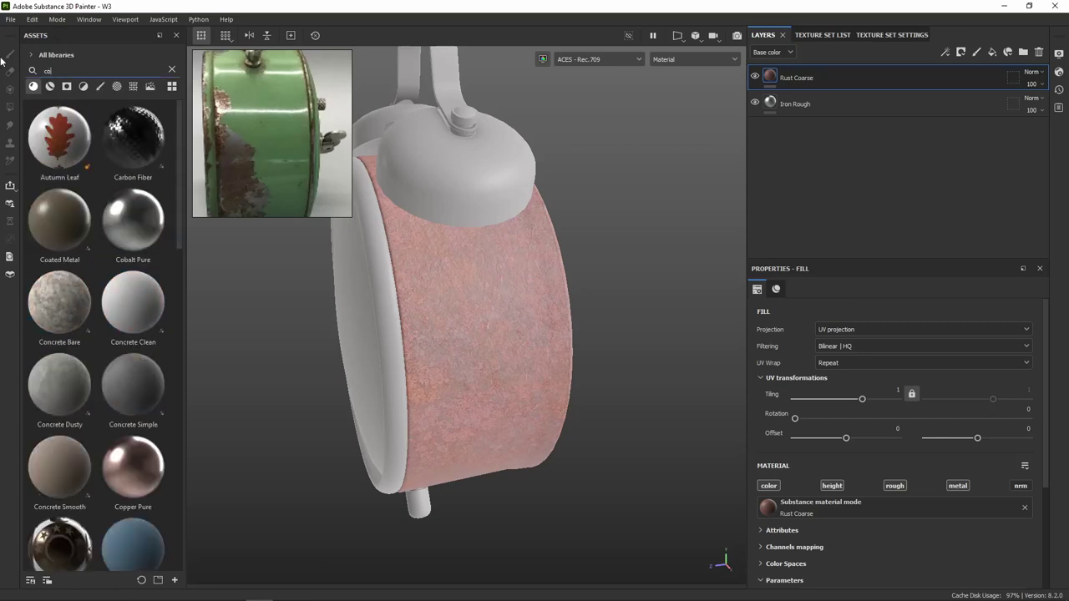
text(lor)
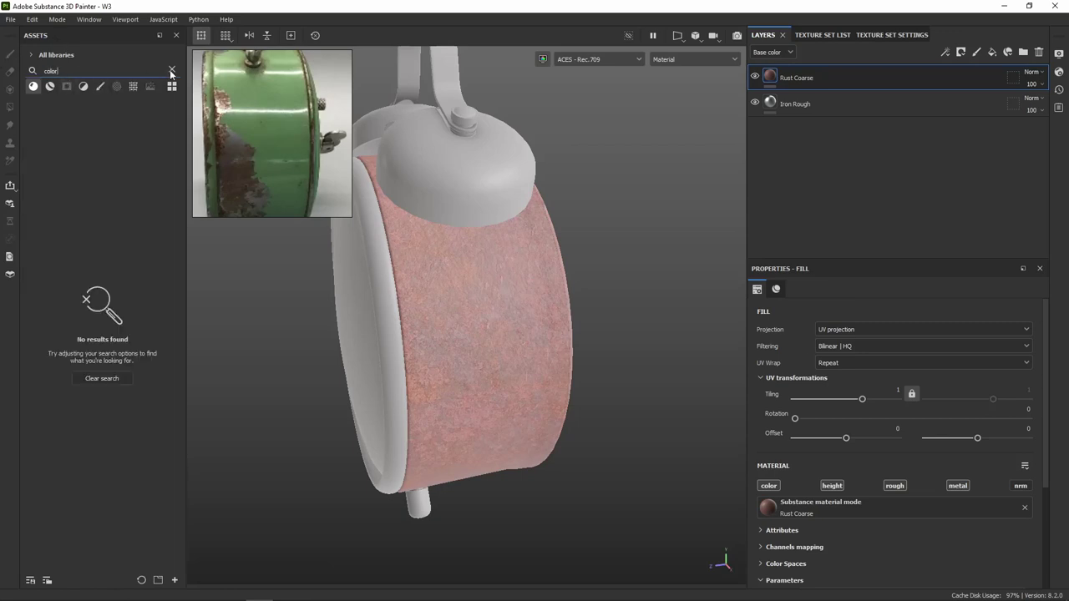
click(171, 72)
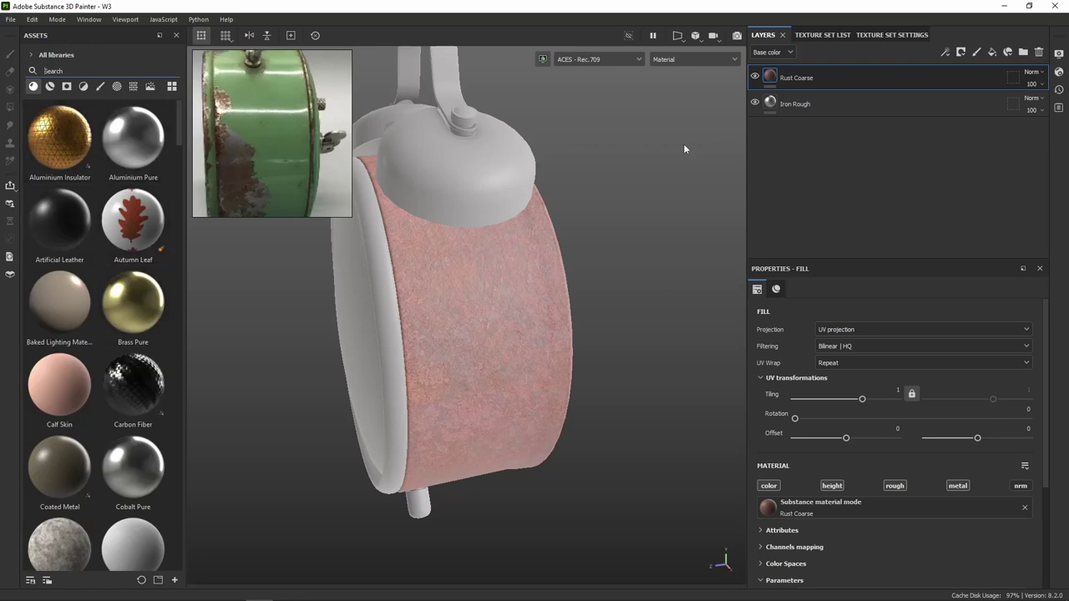
Add a fill layer without height or normal, its base colour sampled green from the reference photo
click(992, 53)
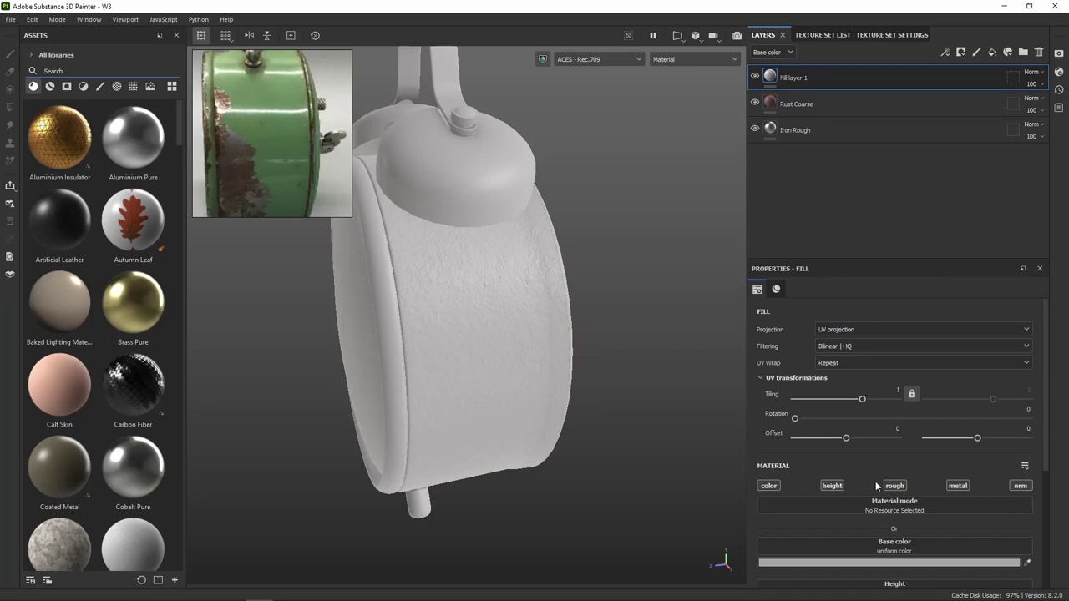
click(830, 485)
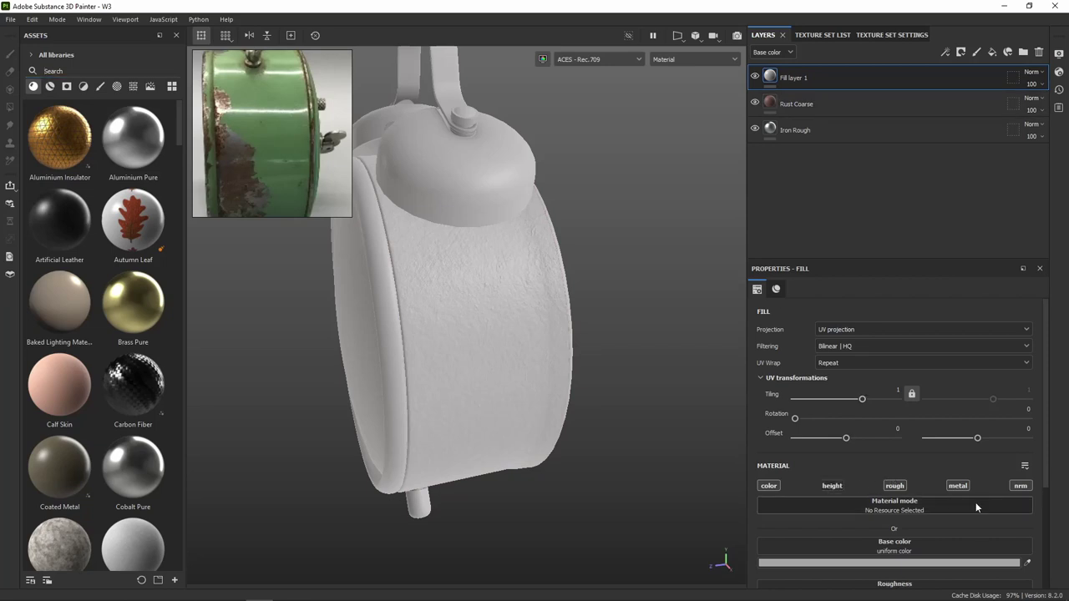
click(1020, 487)
scroll(902, 516, down, 3)
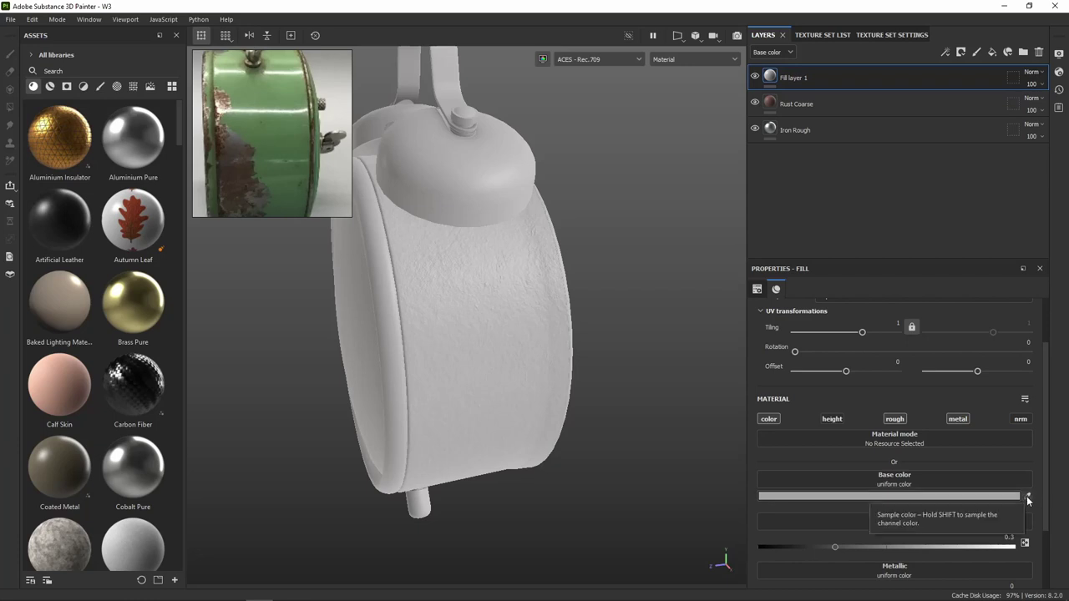
click(1028, 498)
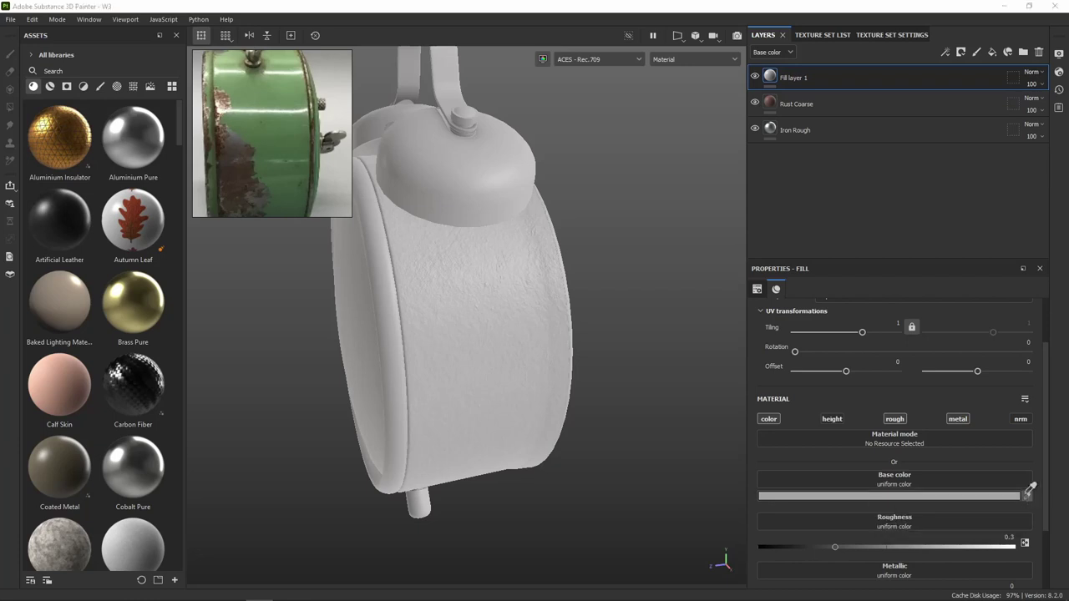
click(267, 95)
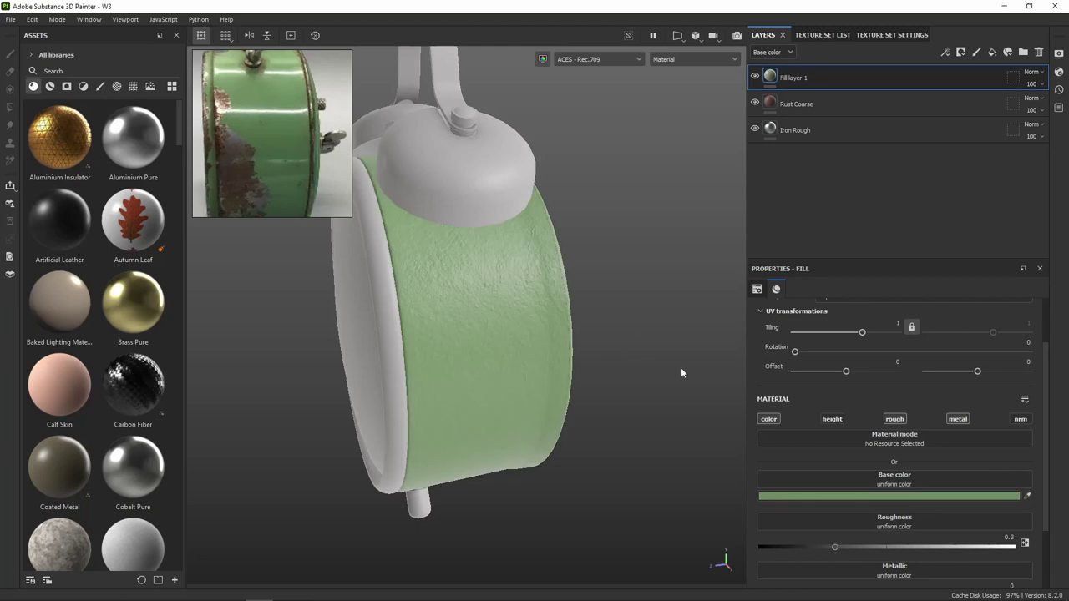
mouse_move(640, 340)
alt+mouse_down()
mouse_move(671, 249)
mouse_move(635, 274)
alt+mouse_up()
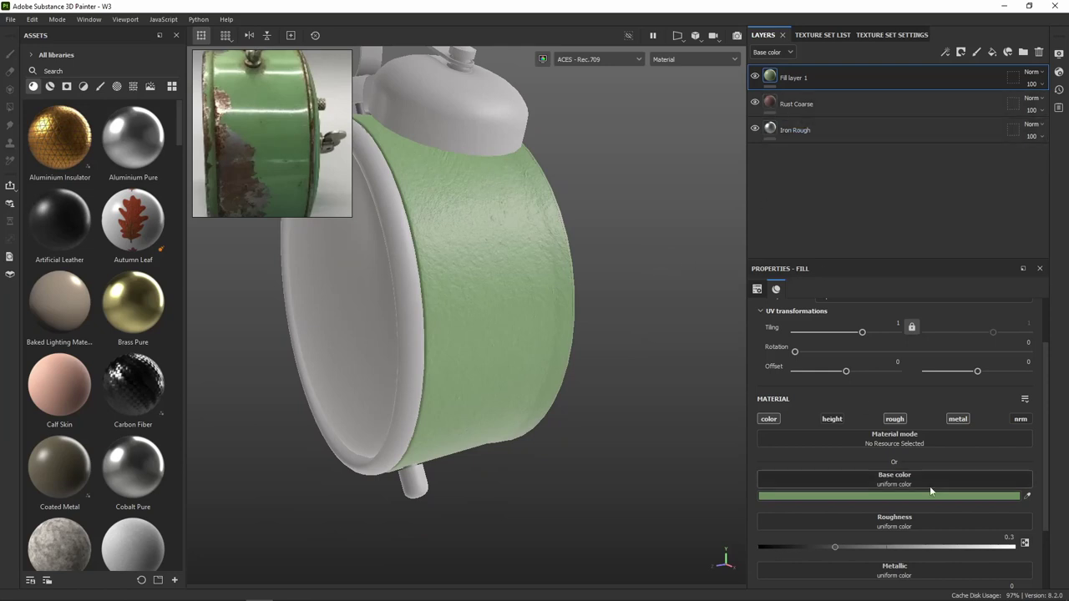
Try a -1 height, then set the green fill to metallic about 0.24 and roughness about 0.04
click(842, 422)
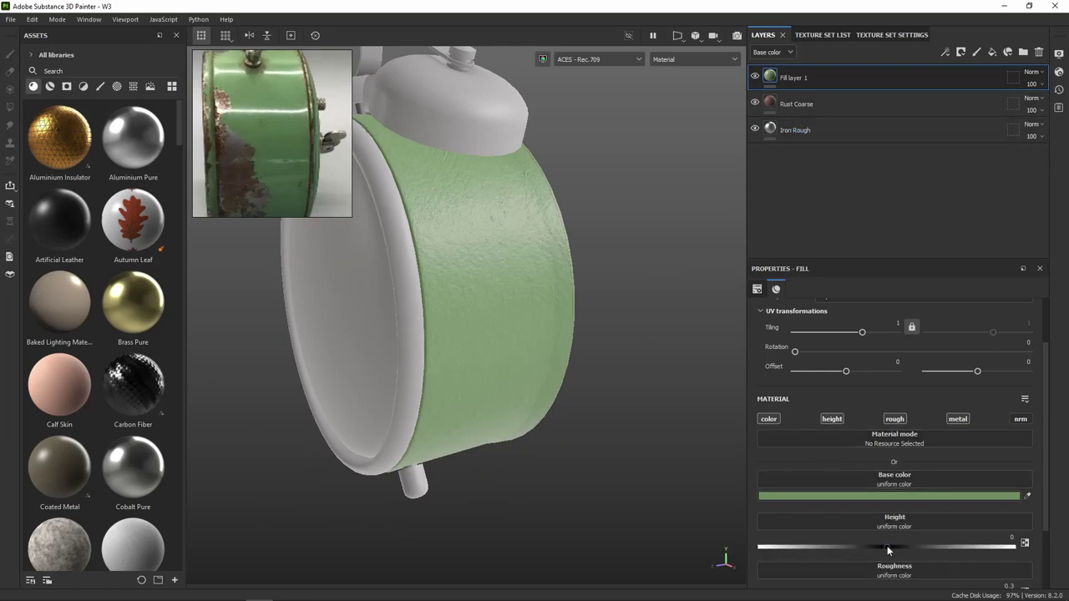
drag(887, 546, 747, 543)
click(838, 422)
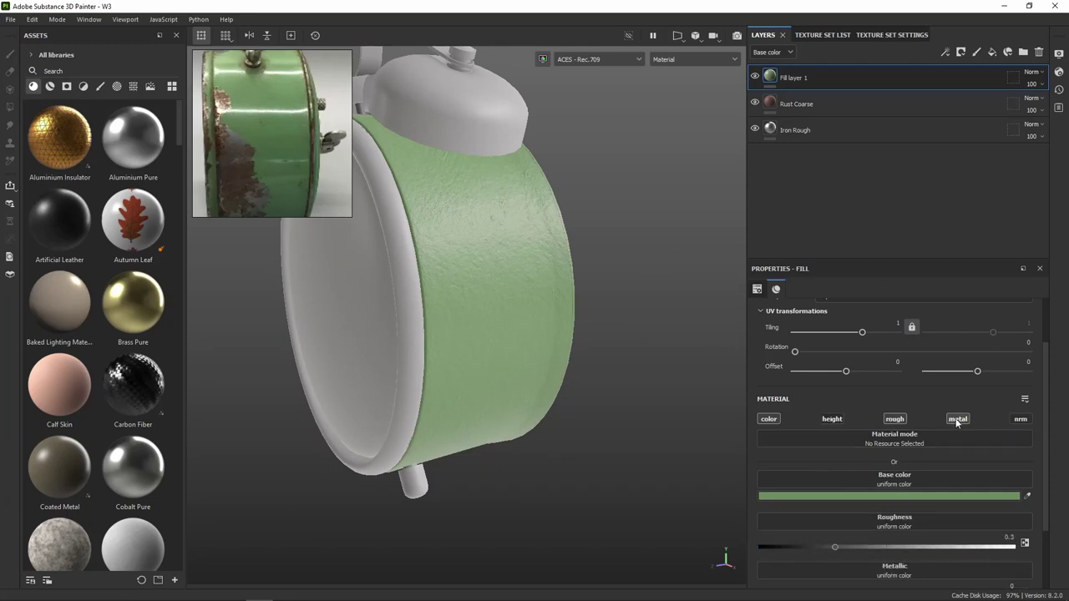
scroll(949, 501, down, 2)
drag(766, 511, 1014, 509)
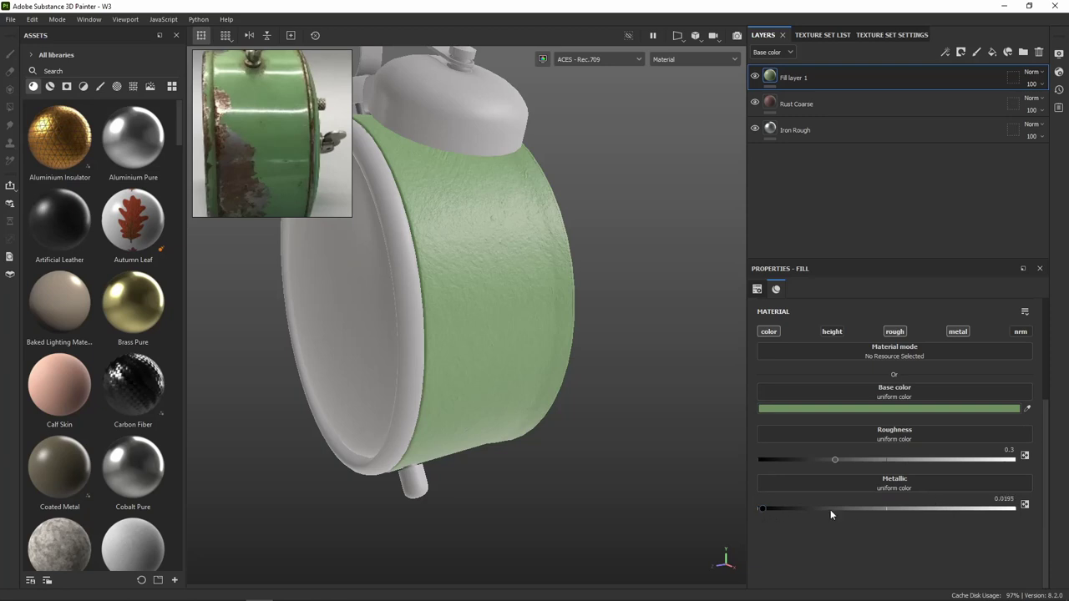
click(888, 508)
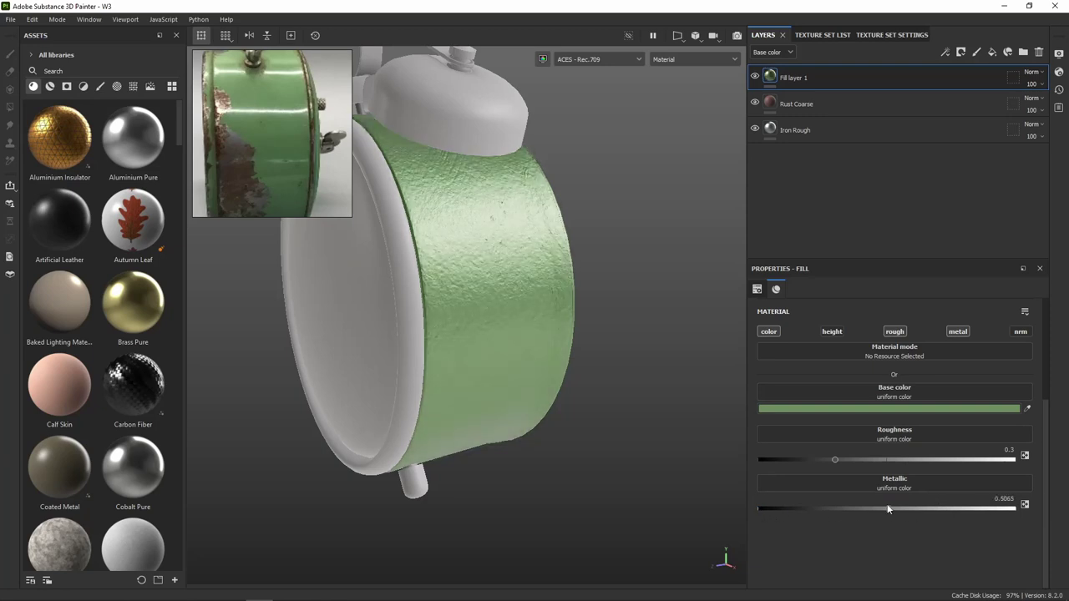
mouse_move(868, 509)
mouse_down()
mouse_move(729, 509)
mouse_move(904, 509)
mouse_move(783, 509)
mouse_move(820, 502)
mouse_up()
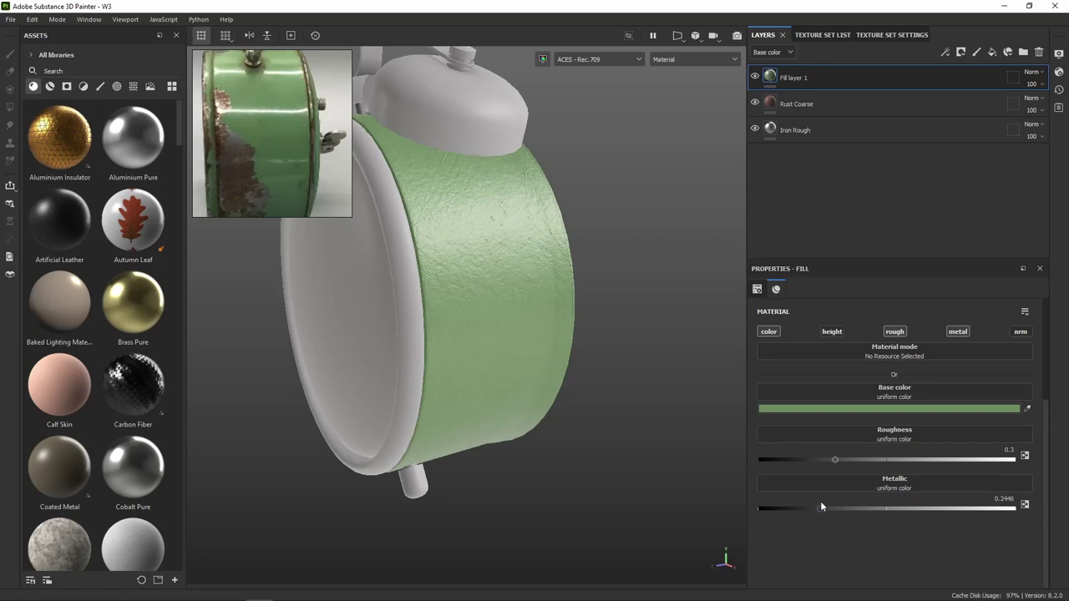
mouse_move(558, 303)
alt+mouse_down()
mouse_move(556, 358)
mouse_move(554, 318)
alt+mouse_up()
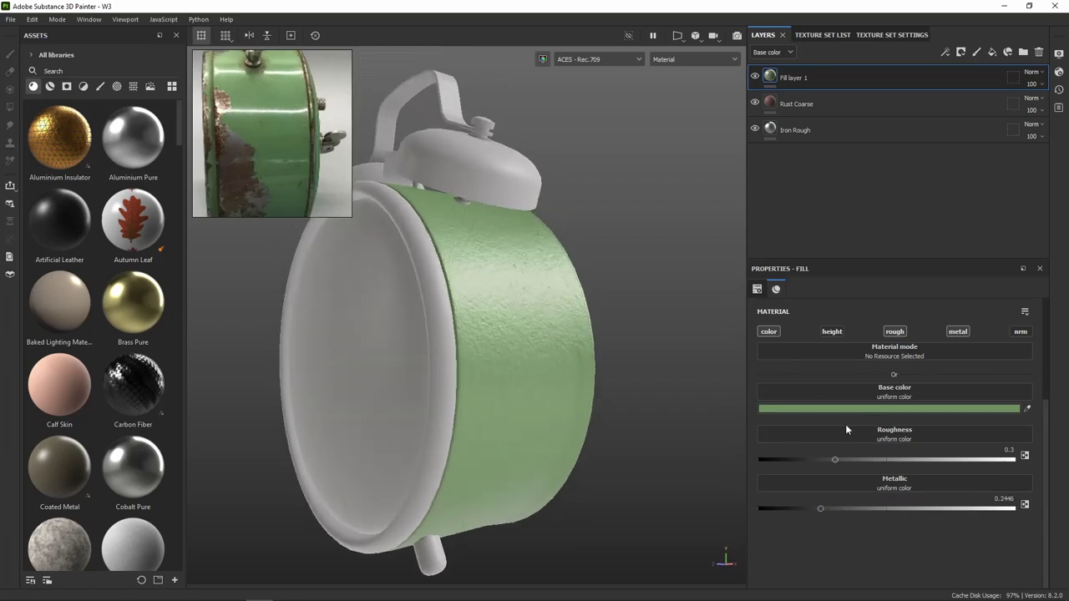
drag(836, 460, 769, 461)
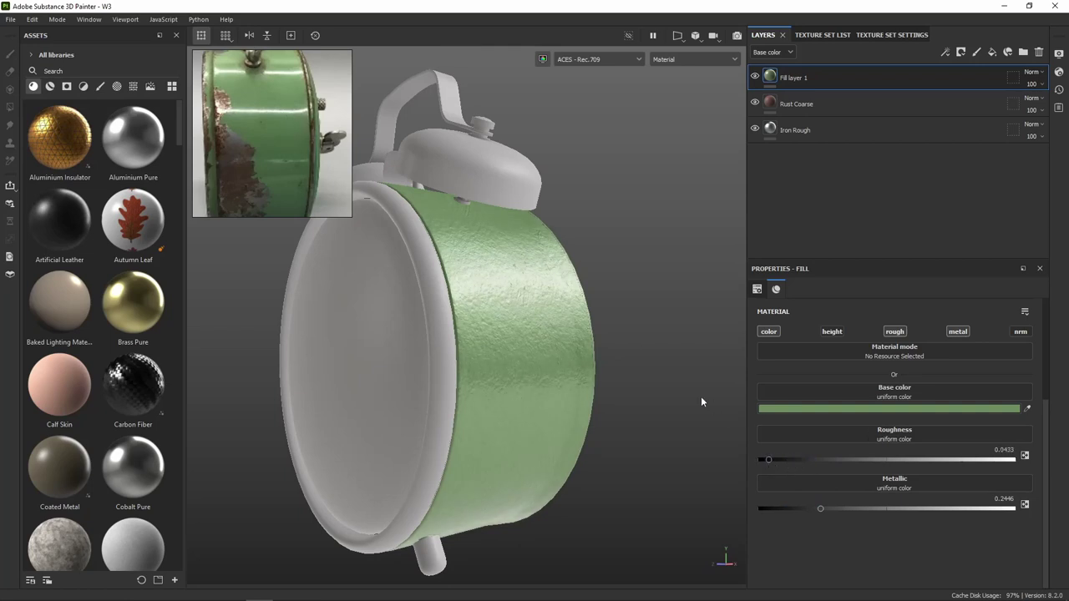
mouse_move(578, 322)
alt+mouse_down()
mouse_move(593, 317)
mouse_move(520, 365)
mouse_move(609, 382)
mouse_move(599, 328)
mouse_move(583, 357)
alt+mouse_up()
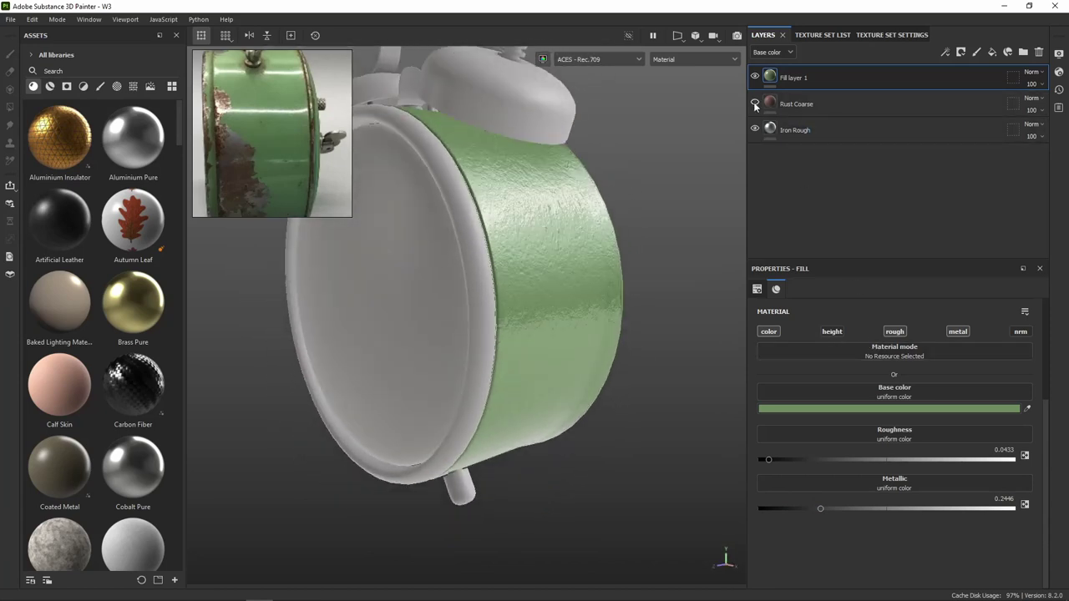
Select Rust Coarse and compare the rust with its height channel off and back on
click(788, 101)
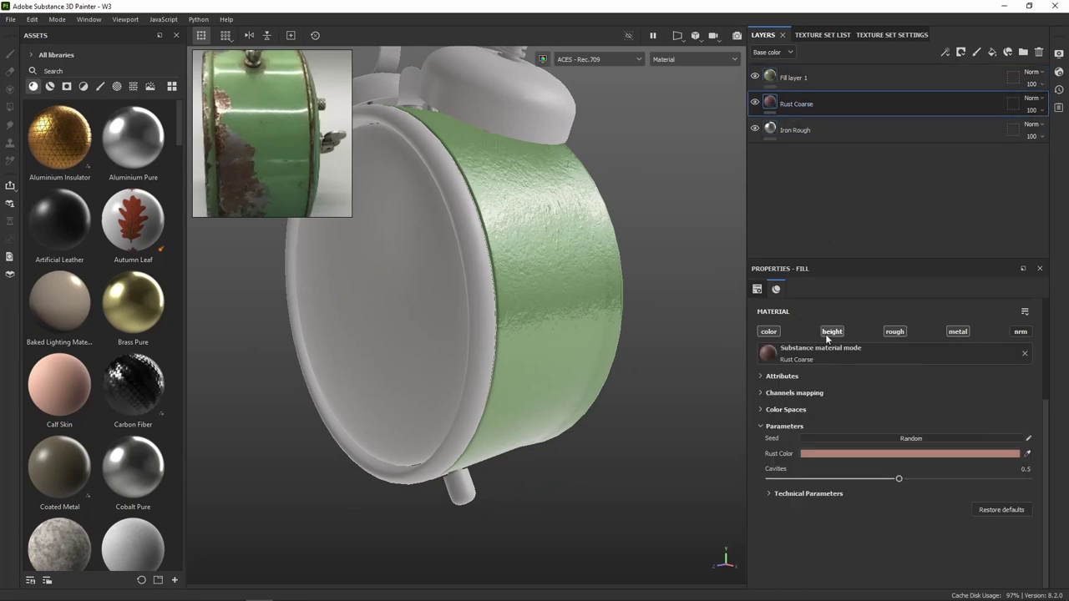
mouse_move(620, 252)
alt+mouse_down()
mouse_move(627, 207)
mouse_move(513, 227)
mouse_move(611, 264)
alt+mouse_up()
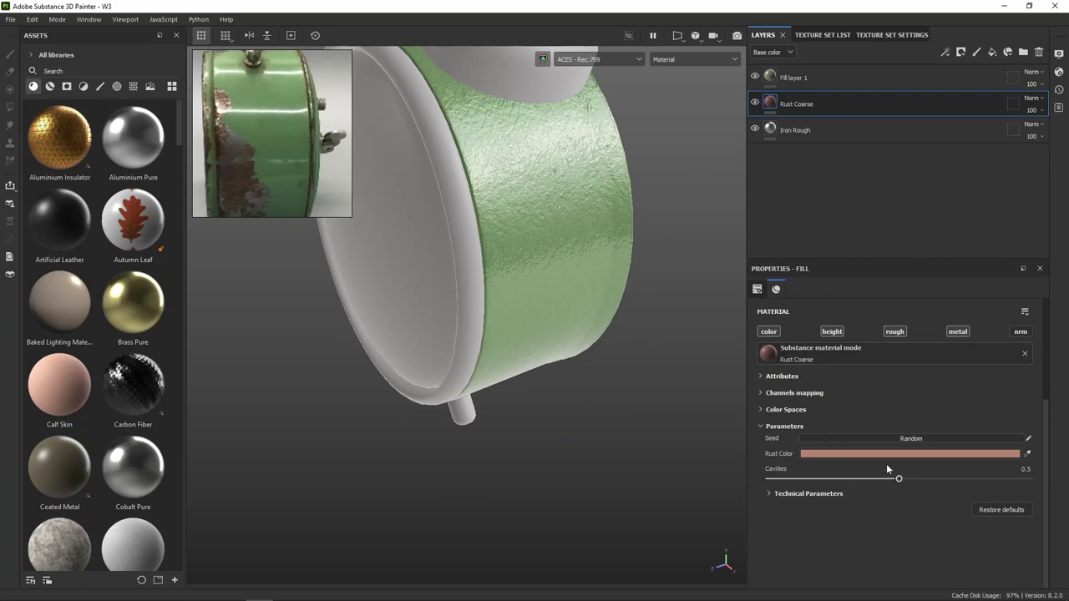
scroll(888, 447, up, 3)
scroll(857, 413, down, 3)
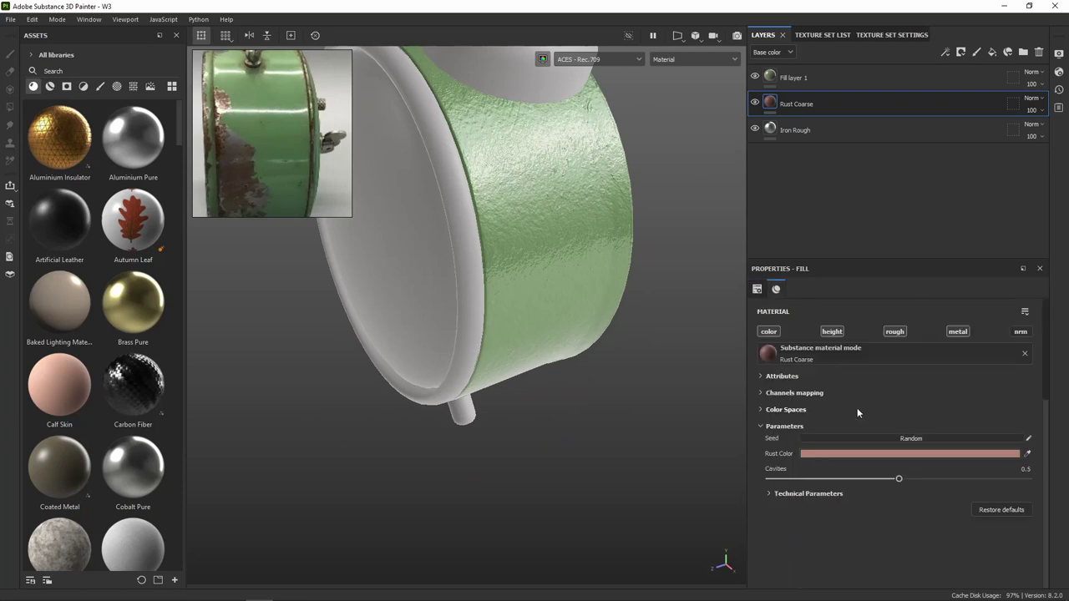
click(834, 332)
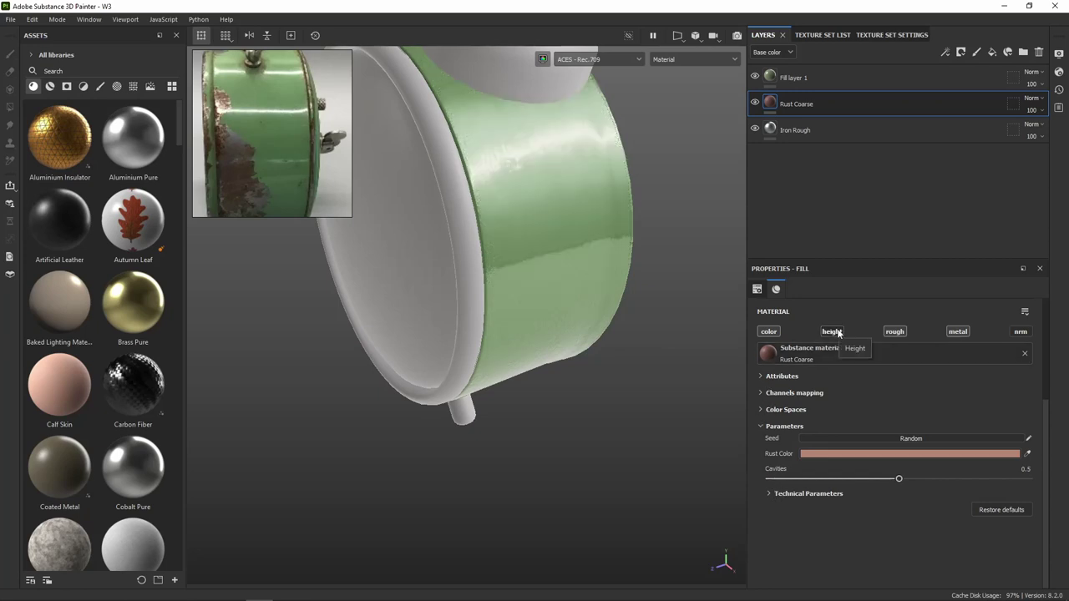
click(840, 334)
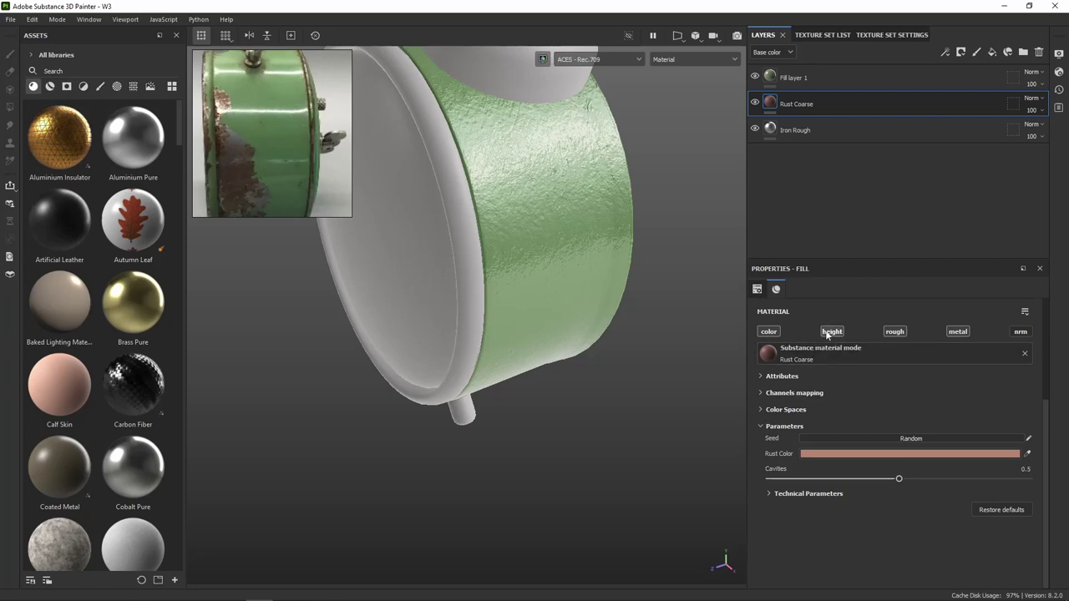
scroll(818, 379, up, 3)
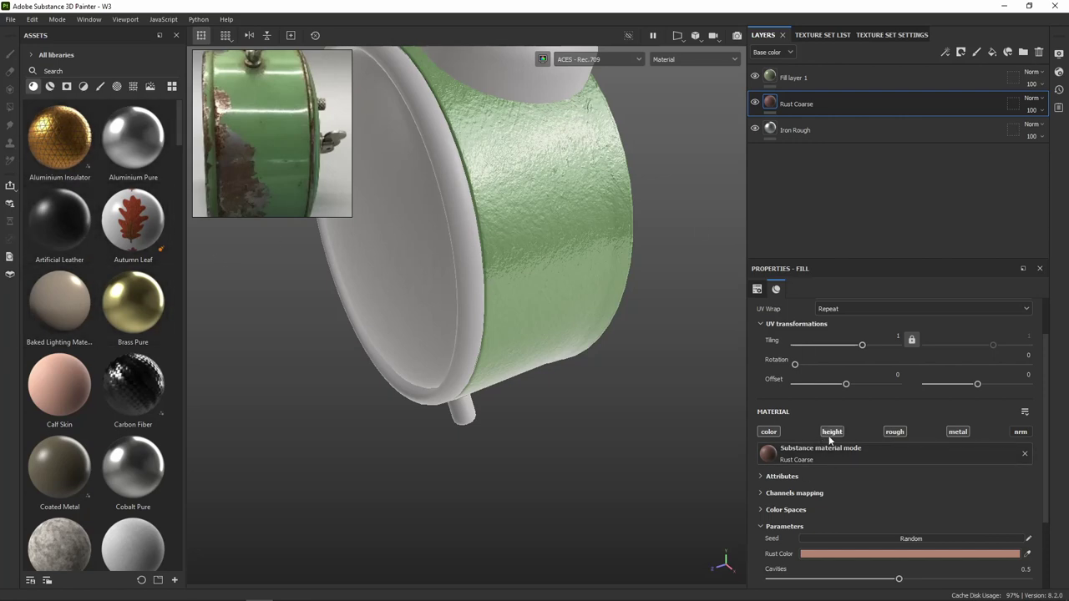
Set Rust Coarse Cavities to about 0.4 and try Height Range 0 before restoring 0.01
click(755, 477)
scroll(787, 483, down, 3)
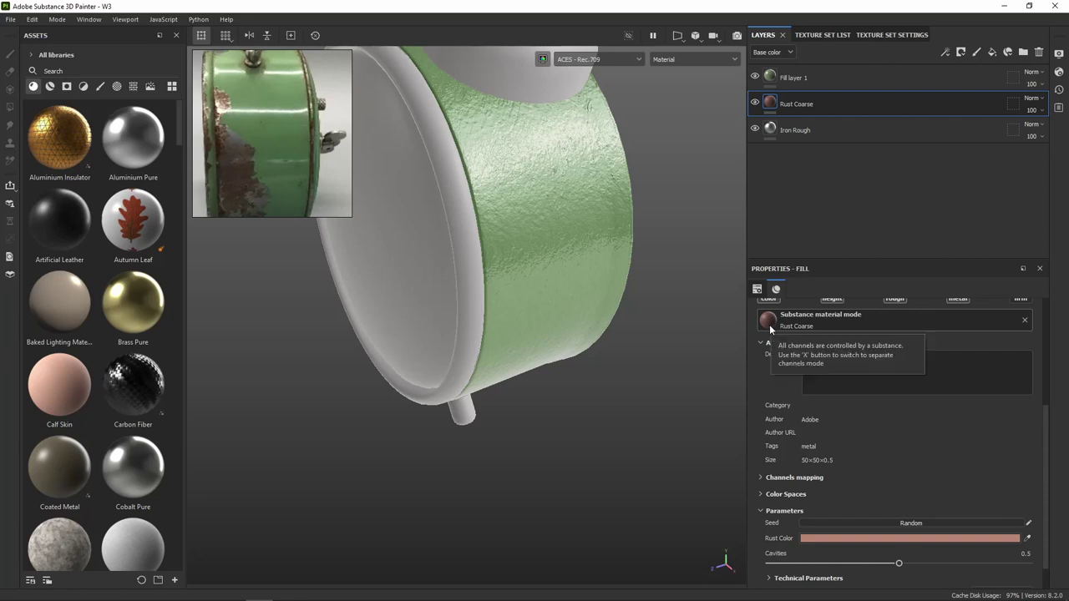
scroll(760, 513, down, 1)
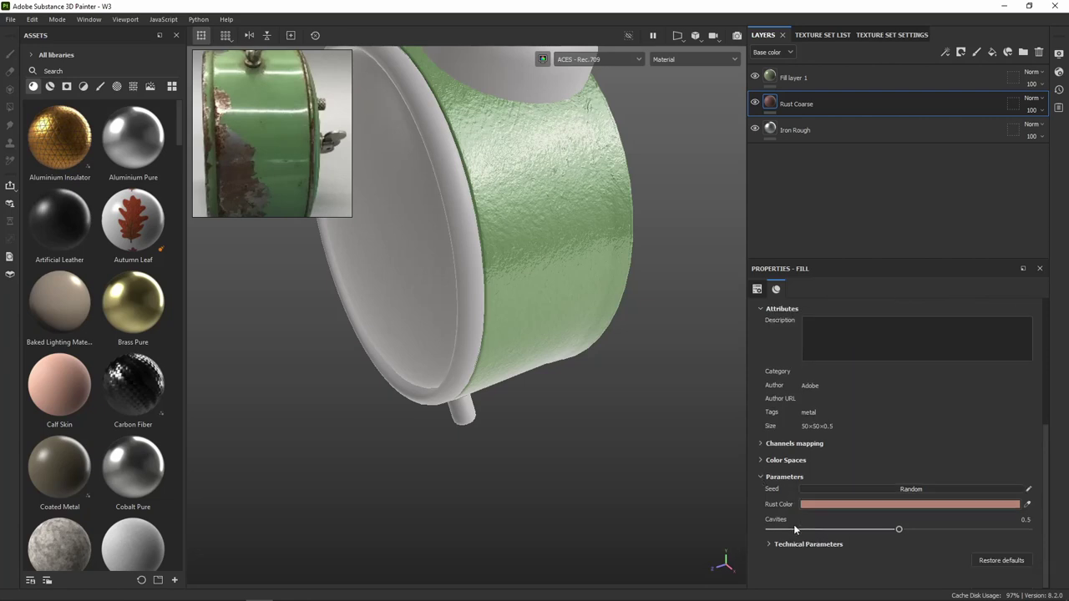
mouse_move(898, 529)
mouse_down()
mouse_move(793, 532)
mouse_move(873, 530)
mouse_up()
click(890, 531)
click(776, 545)
scroll(859, 542, down, 2)
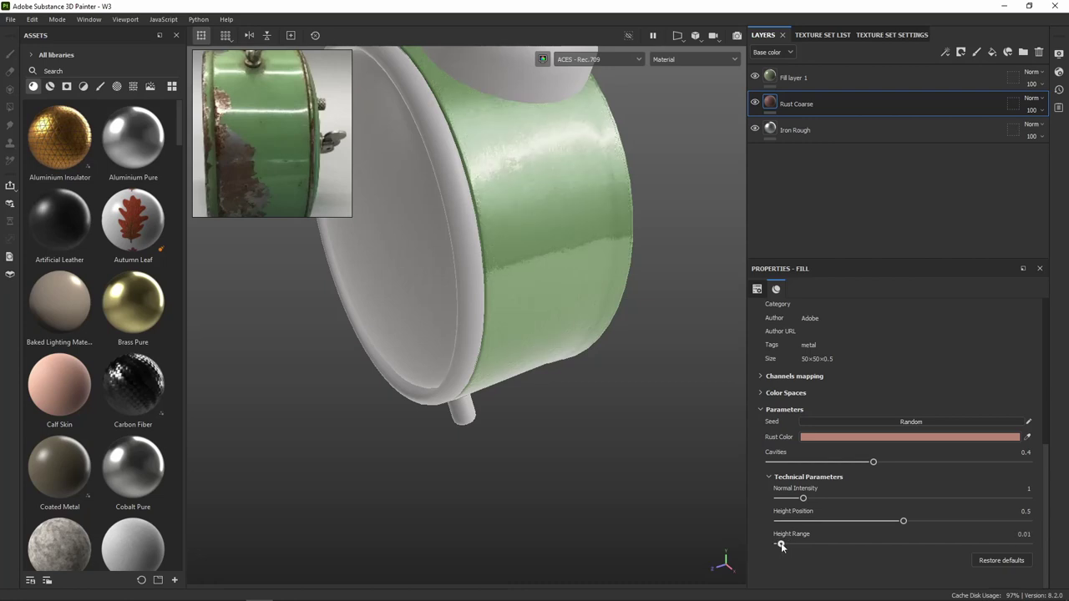
drag(782, 546, 781, 544)
mouse_move(638, 286)
alt+mouse_down()
mouse_move(507, 327)
mouse_move(603, 287)
mouse_move(499, 334)
alt+mouse_up()
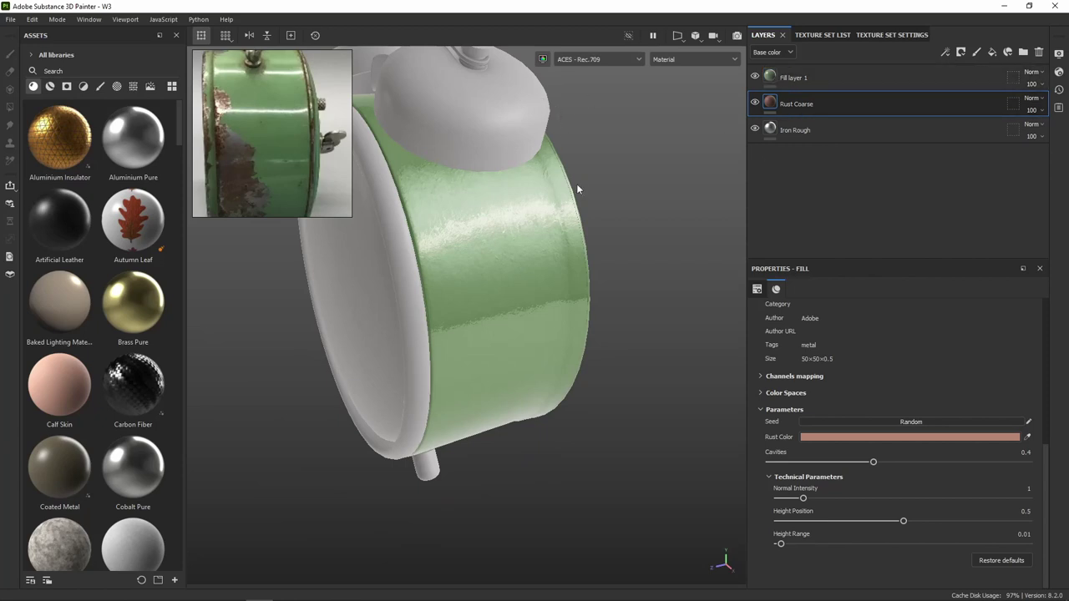
Hide Fill layer 1 and Rust Coarse, then select the Iron Rough layer
scroll(278, 123, up, 3)
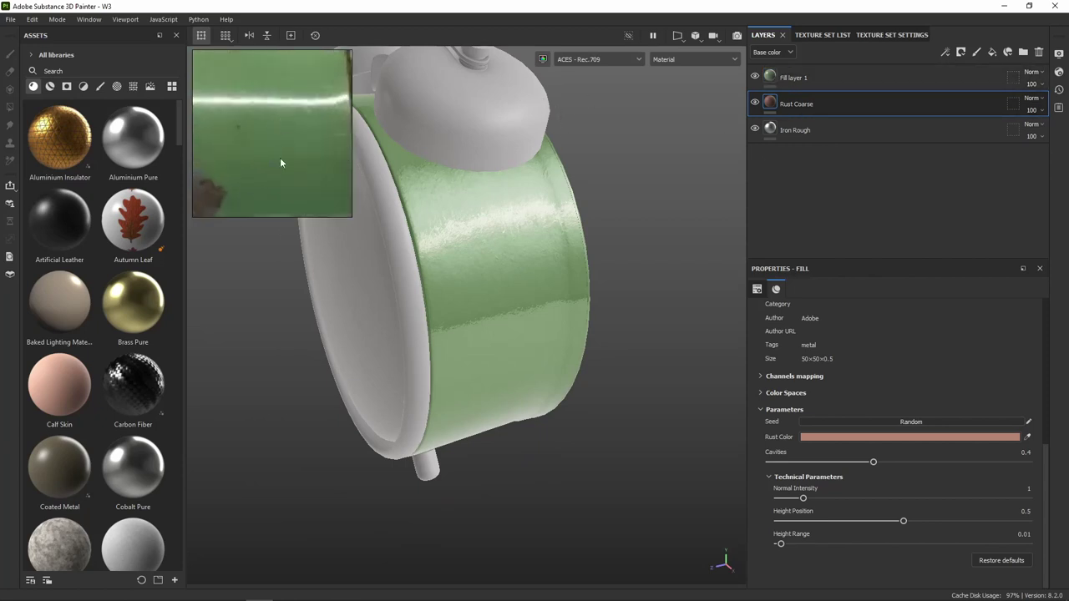
mouse_move(279, 157)
right_down()
mouse_move(337, 109)
mouse_move(309, 174)
right_up()
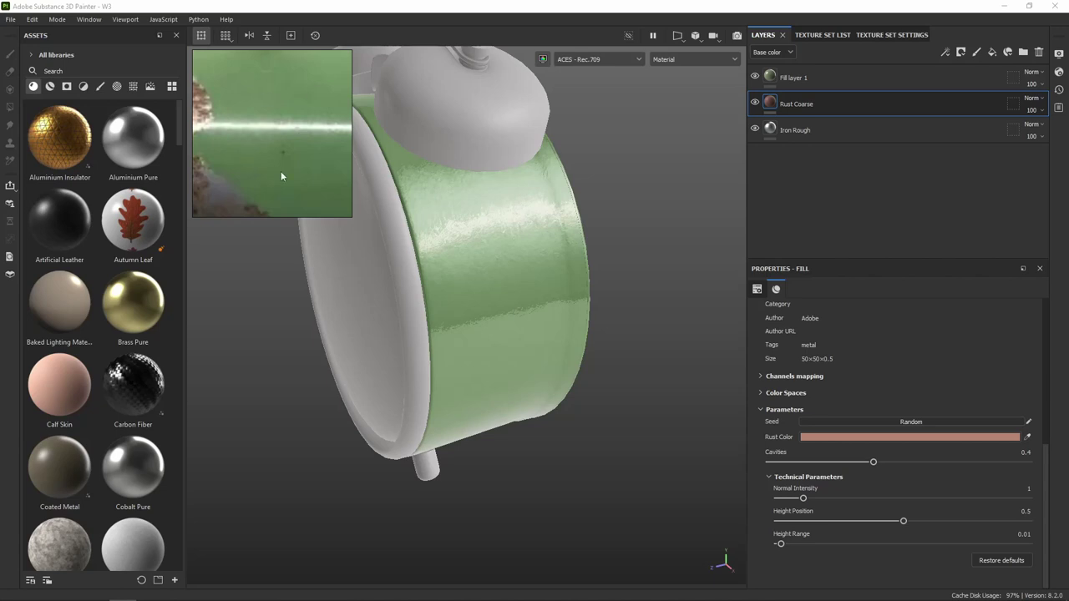
scroll(264, 155, down, 3)
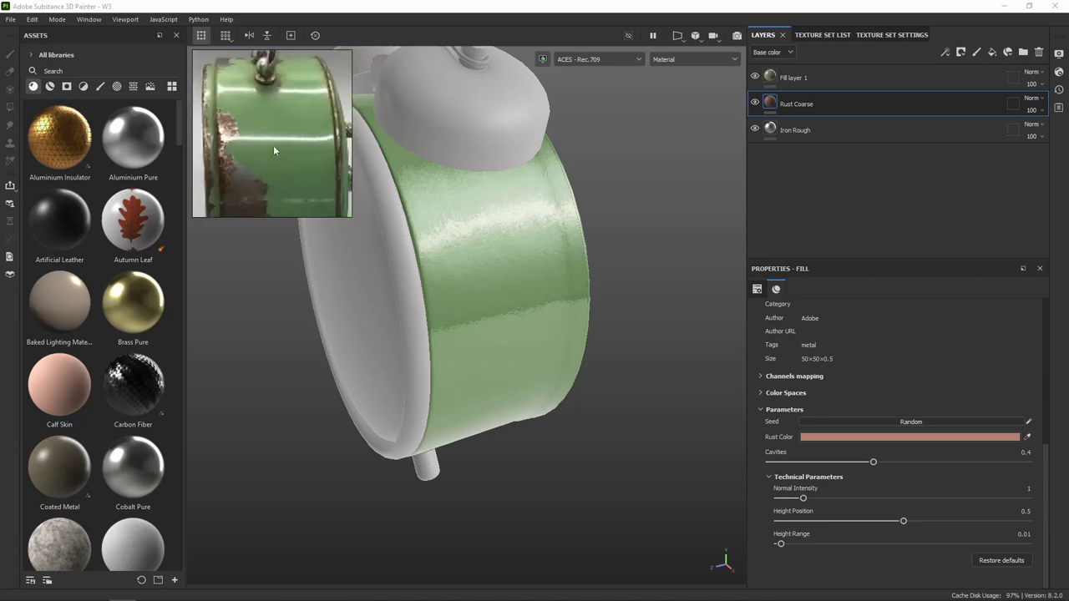
click(757, 103)
click(757, 103)
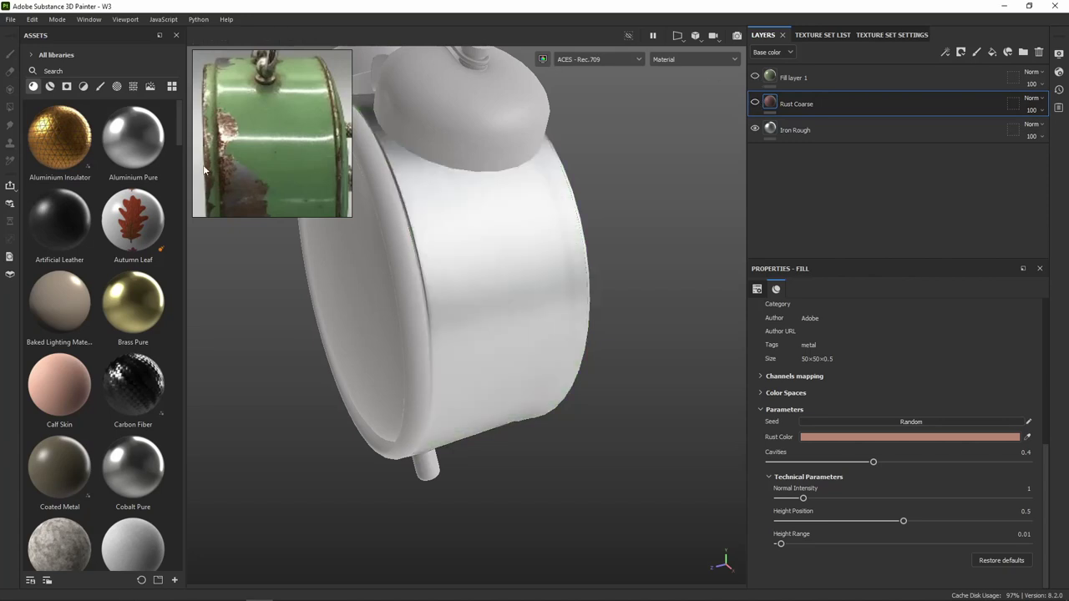
scroll(250, 185, up, 2)
click(238, 177)
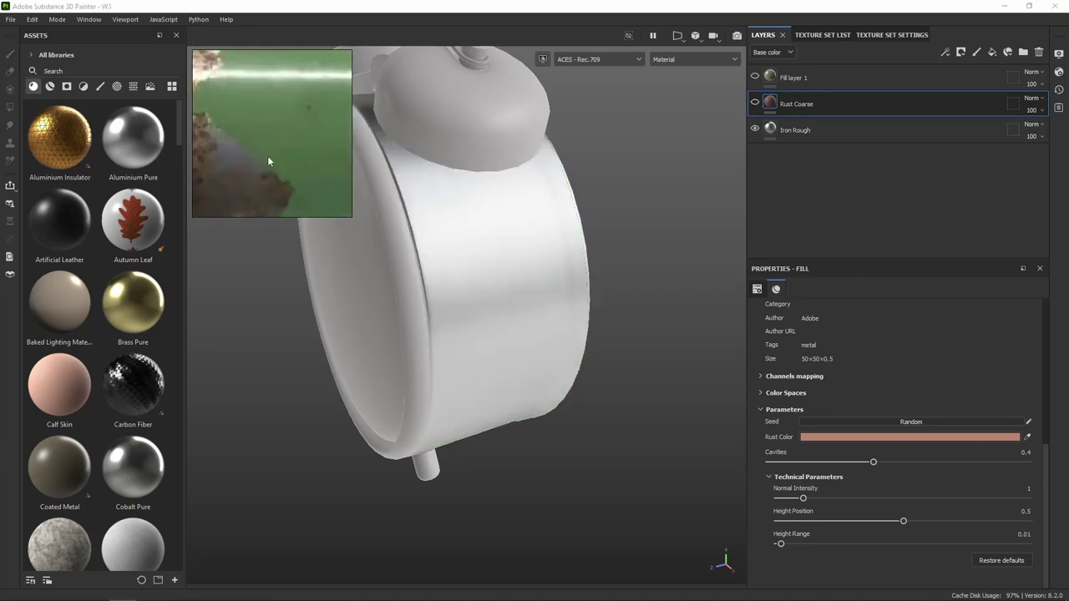
drag(267, 156, 262, 167)
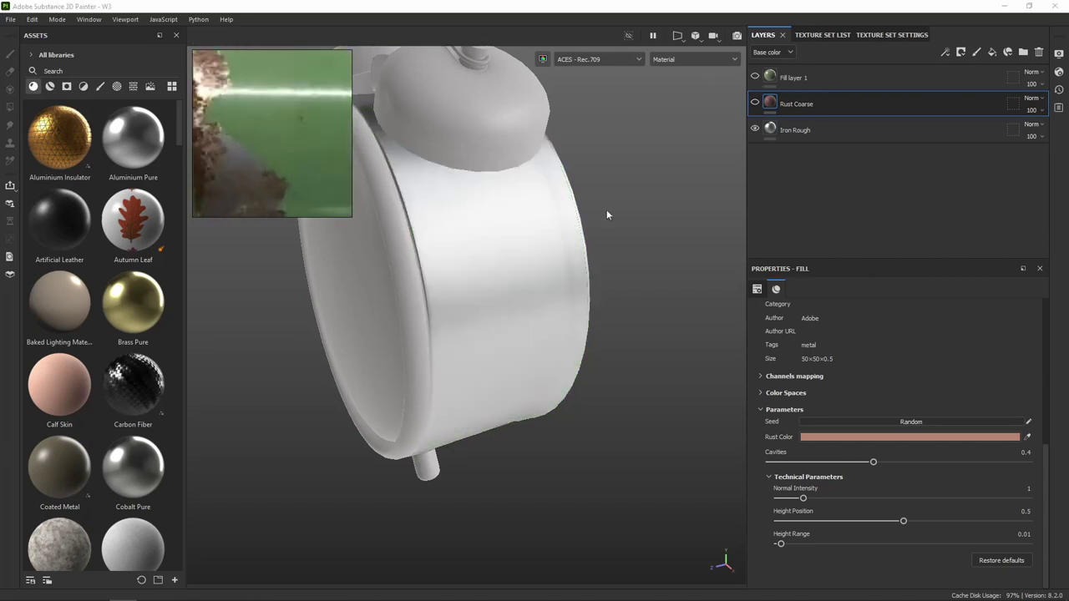
click(723, 125)
click(827, 130)
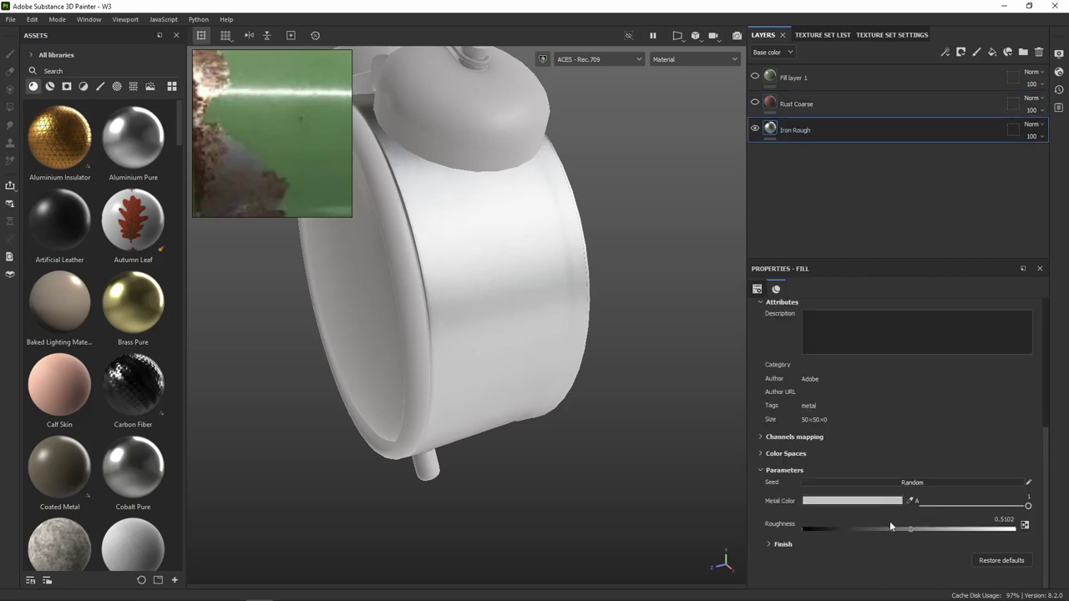
Sample a darker grey Metal Color for Iron Rough from the reference photo
click(911, 501)
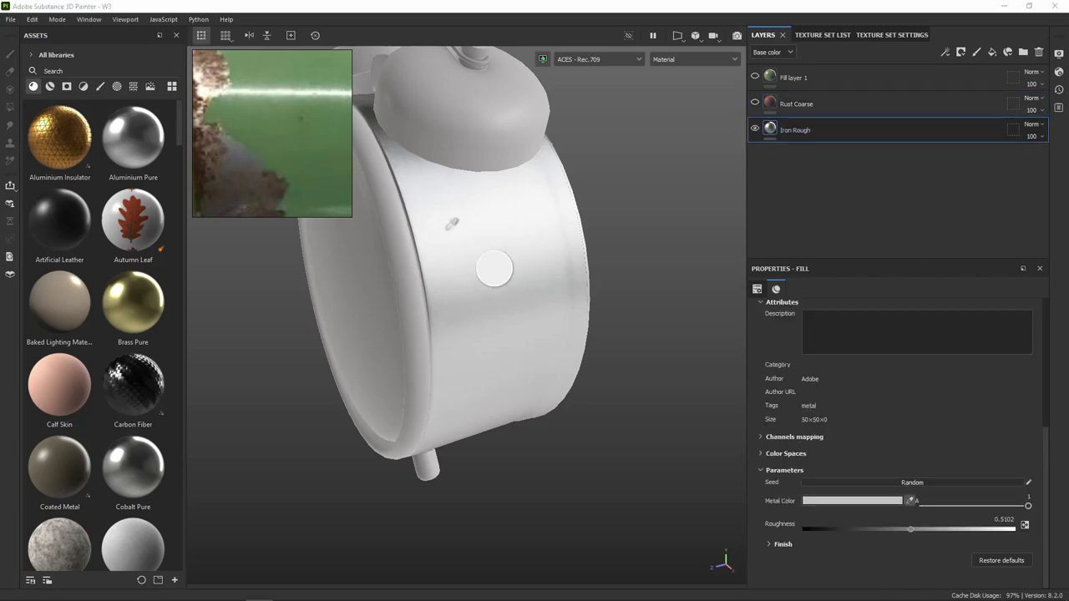
click(239, 151)
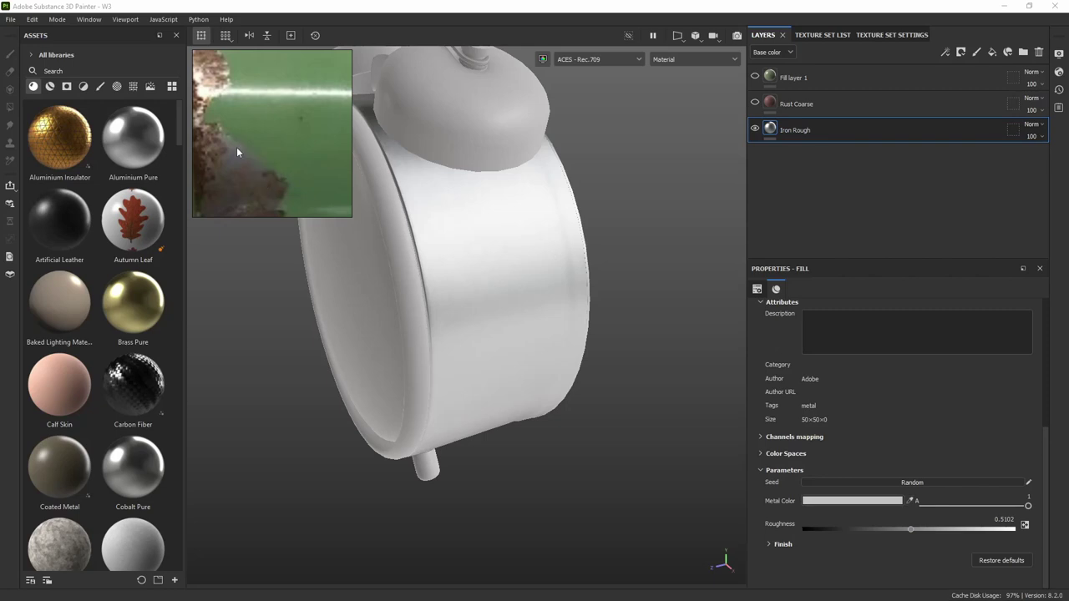
mouse_move(621, 278)
alt+mouse_down()
mouse_move(635, 281)
mouse_move(642, 217)
mouse_move(704, 219)
mouse_move(618, 269)
alt+mouse_up()
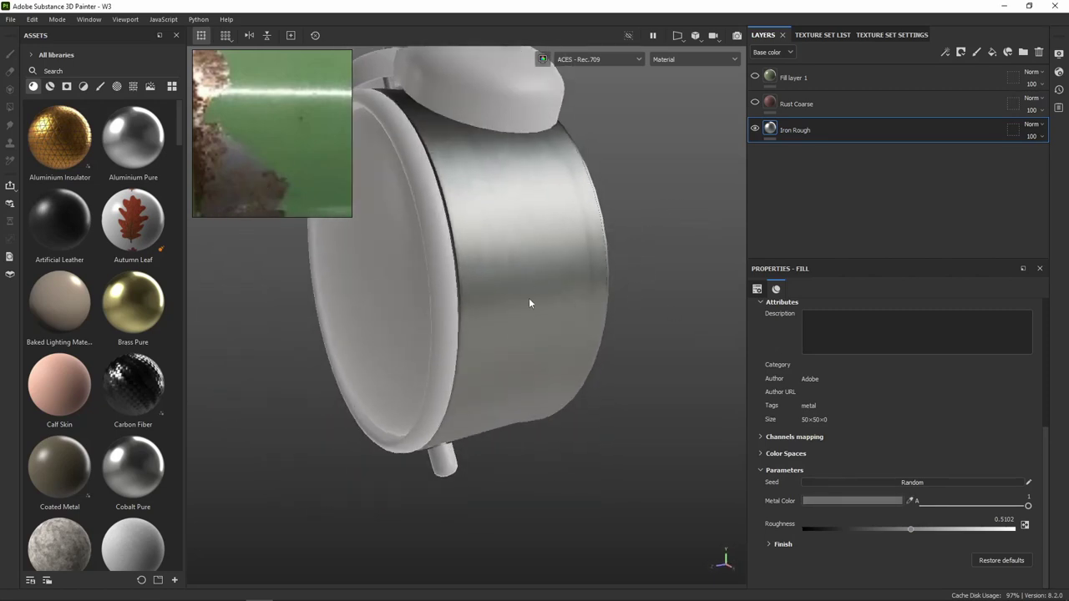
Show the Rust Coarse layer again and select it
click(755, 104)
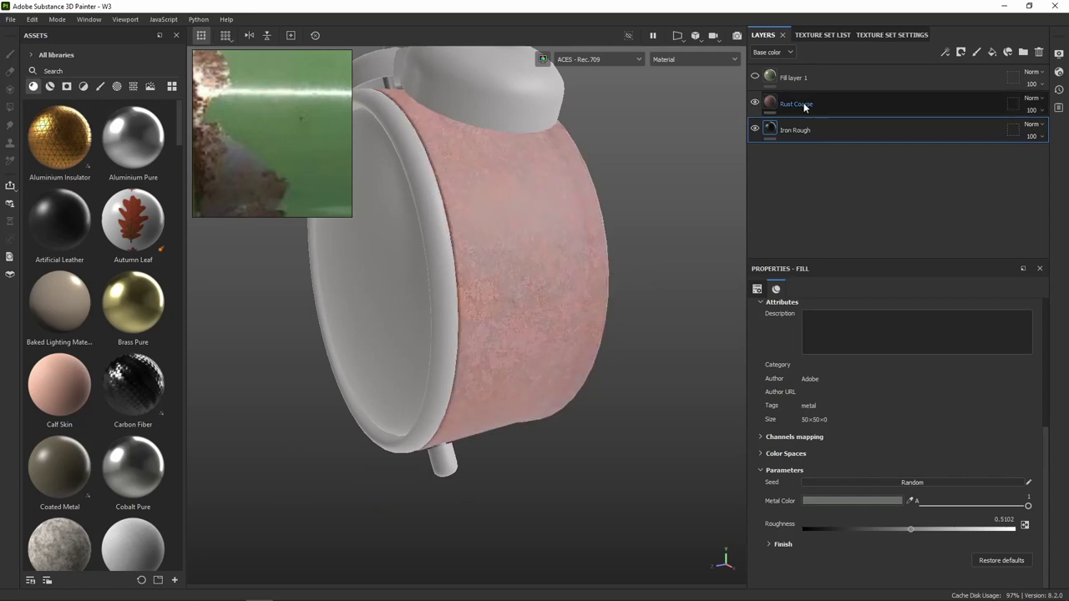
click(798, 103)
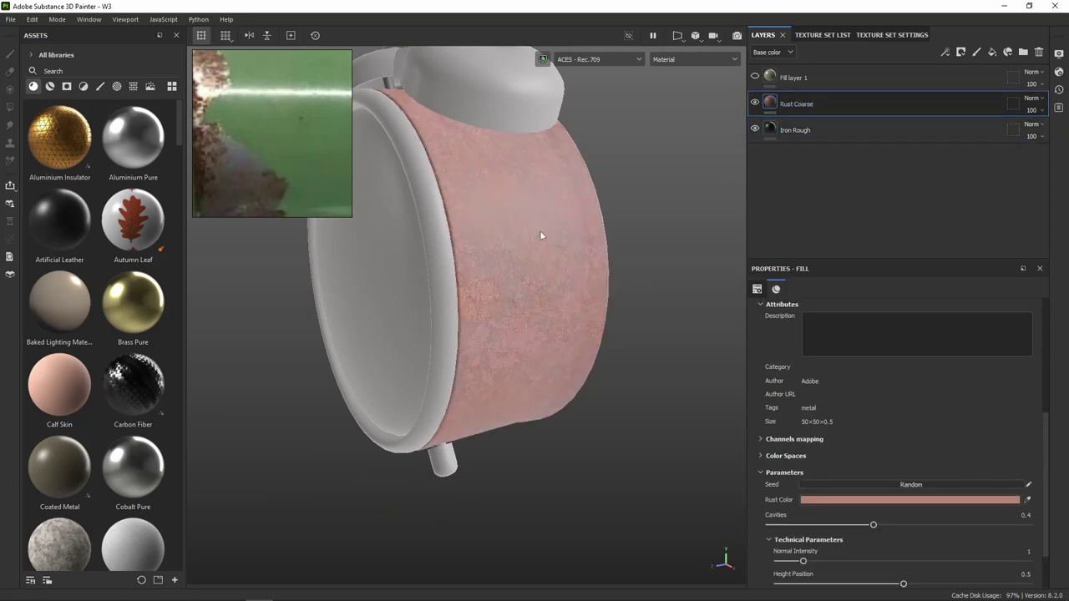
mouse_move(540, 237)
alt+mouse_down()
mouse_move(366, 232)
mouse_move(607, 251)
alt+mouse_up()
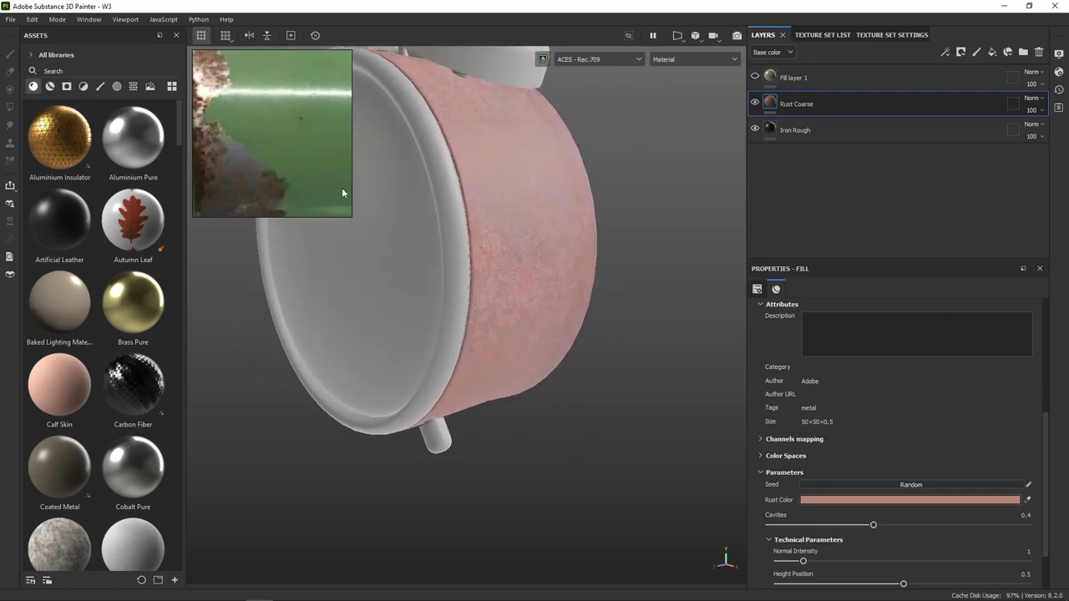
Change Rust Coarse's Rust Color from pale pink D79987 to dark brown 6E452C, sampled from the reference
click(855, 502)
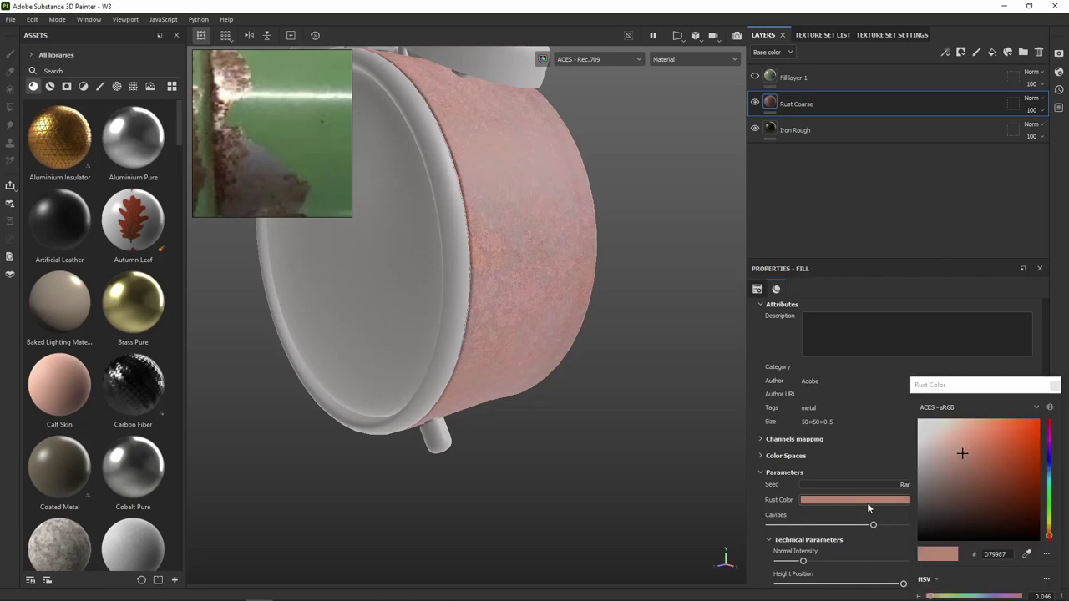
click(1027, 556)
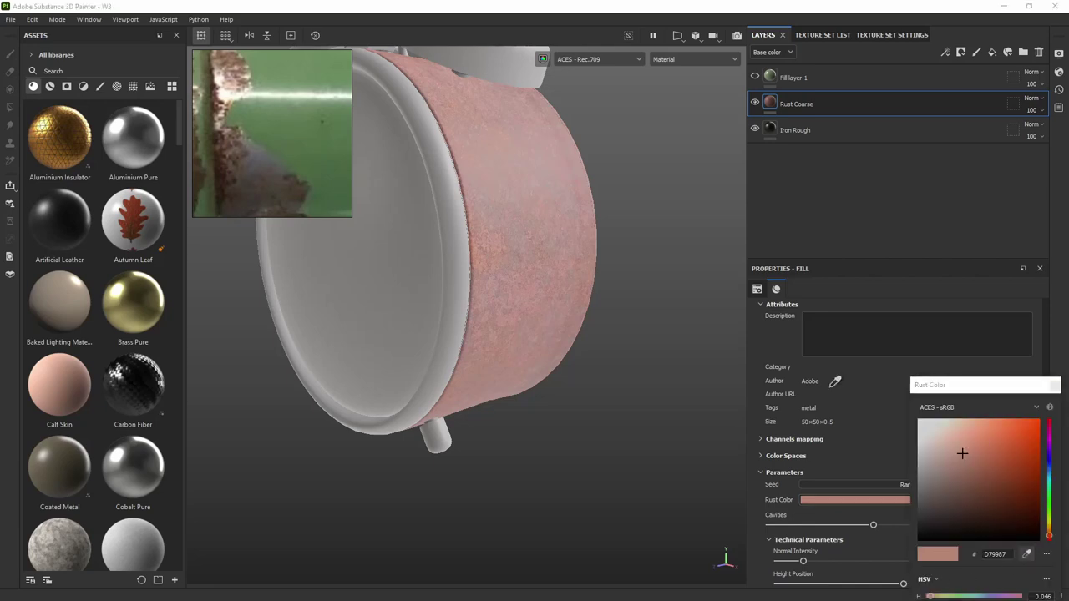
click(229, 57)
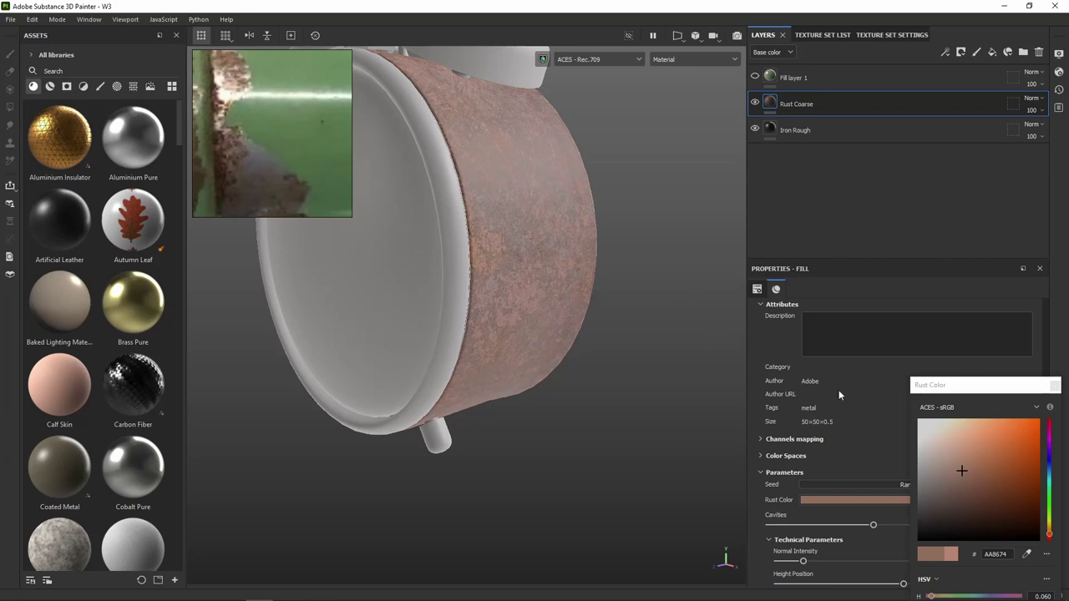
click(979, 491)
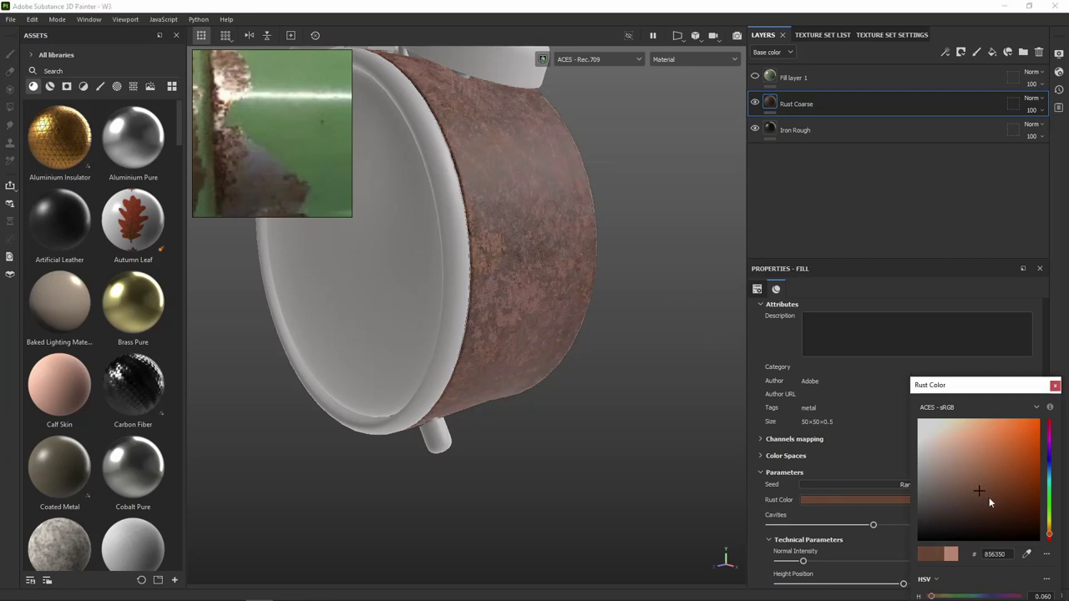
click(990, 499)
click(1002, 503)
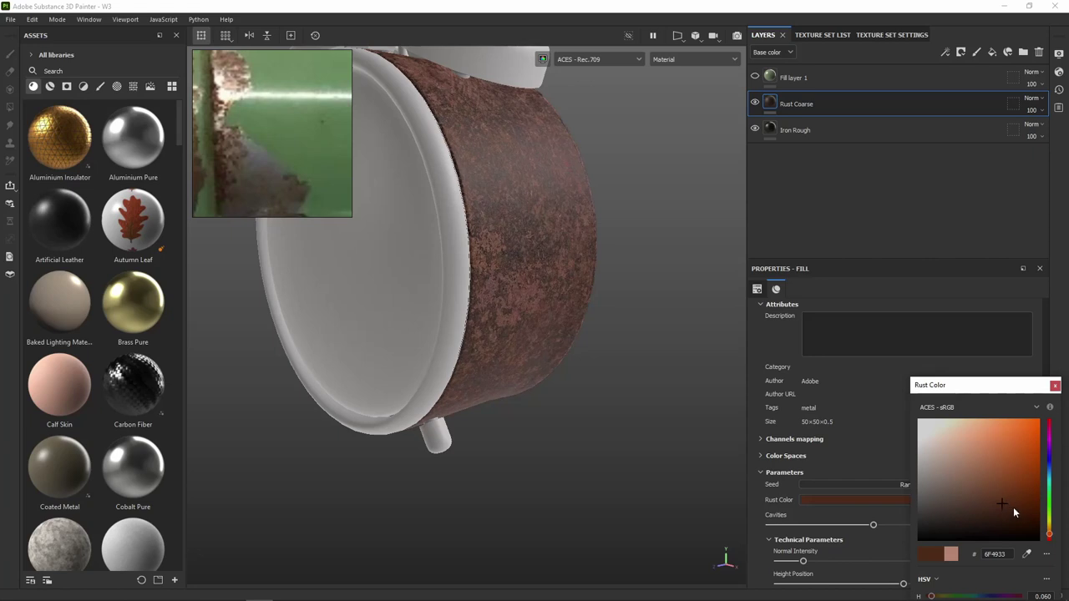
click(1014, 507)
click(1014, 503)
click(1004, 513)
click(1011, 503)
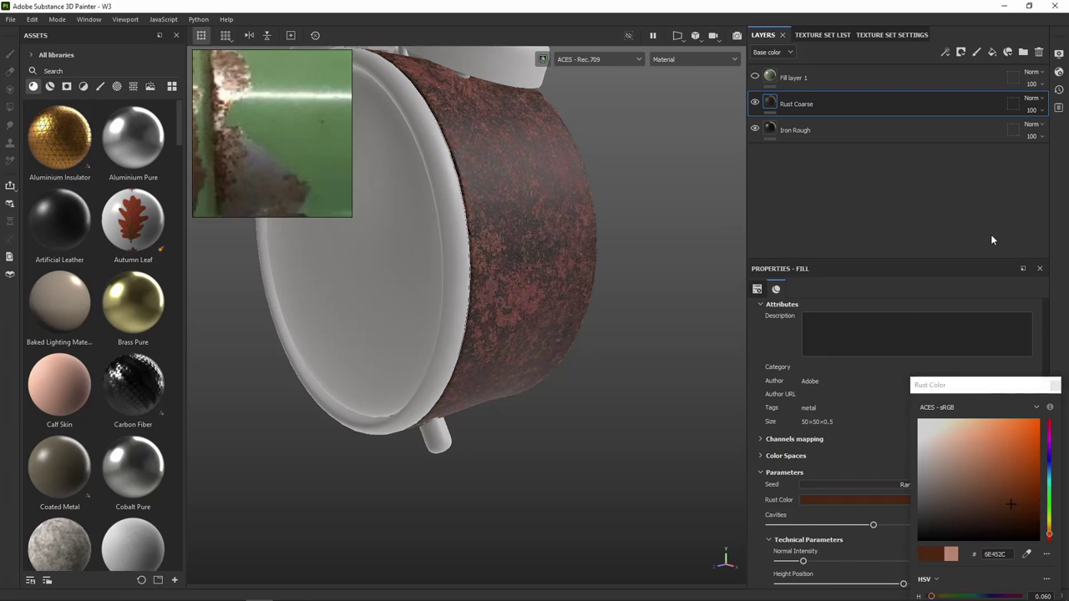
click(1055, 386)
Raise rust Cavities to 0.44, lower Normal Intensity to 0.69, and randomize the seed twice
scroll(940, 510, down, 3)
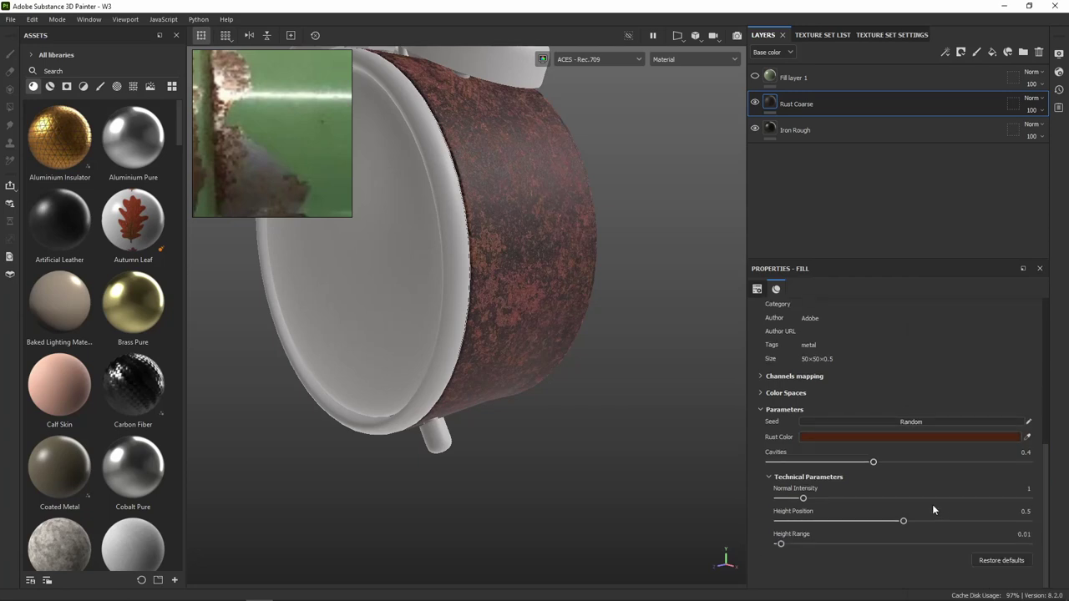
drag(809, 462, 884, 464)
mouse_move(804, 498)
mouse_down()
mouse_move(794, 500)
mouse_move(818, 500)
mouse_up()
click(927, 421)
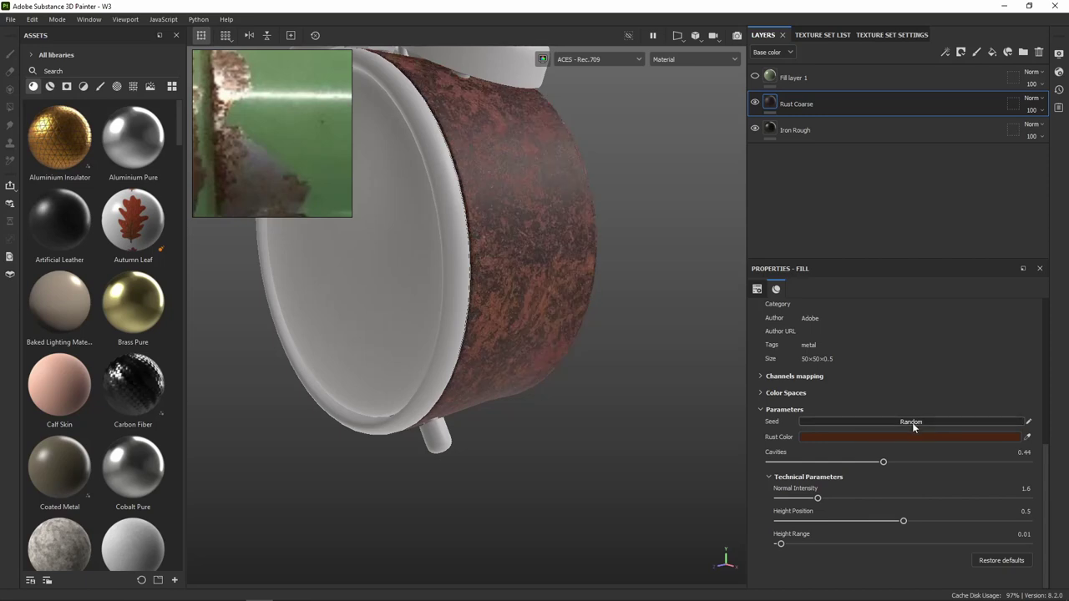
click(912, 422)
alt+drag(669, 276, 605, 305)
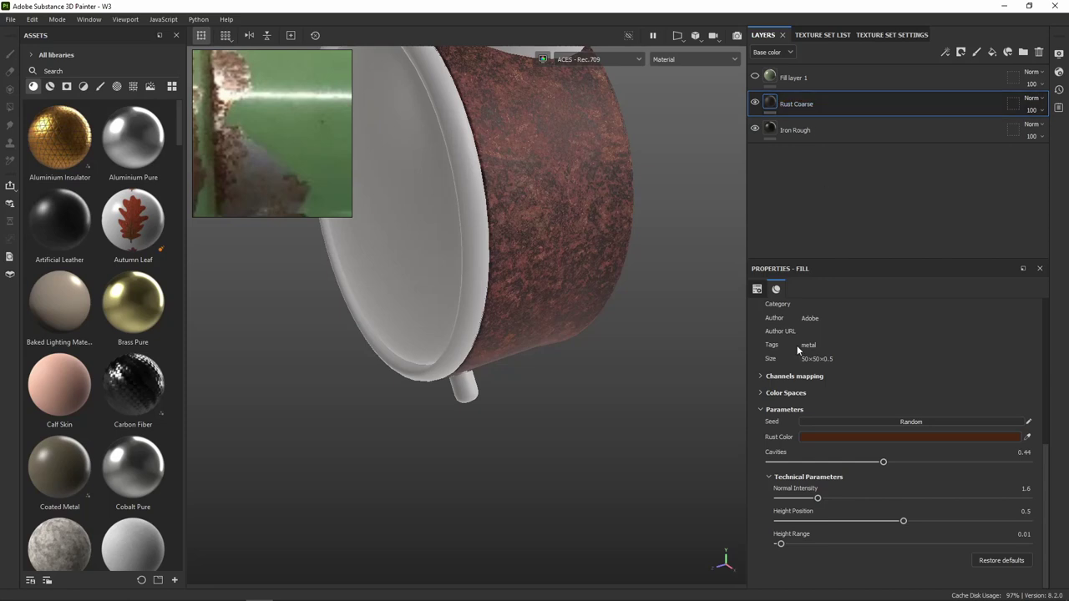
Darken Rust Coarse's Rust Color to a desaturated very dark brown, 412E1F
click(879, 436)
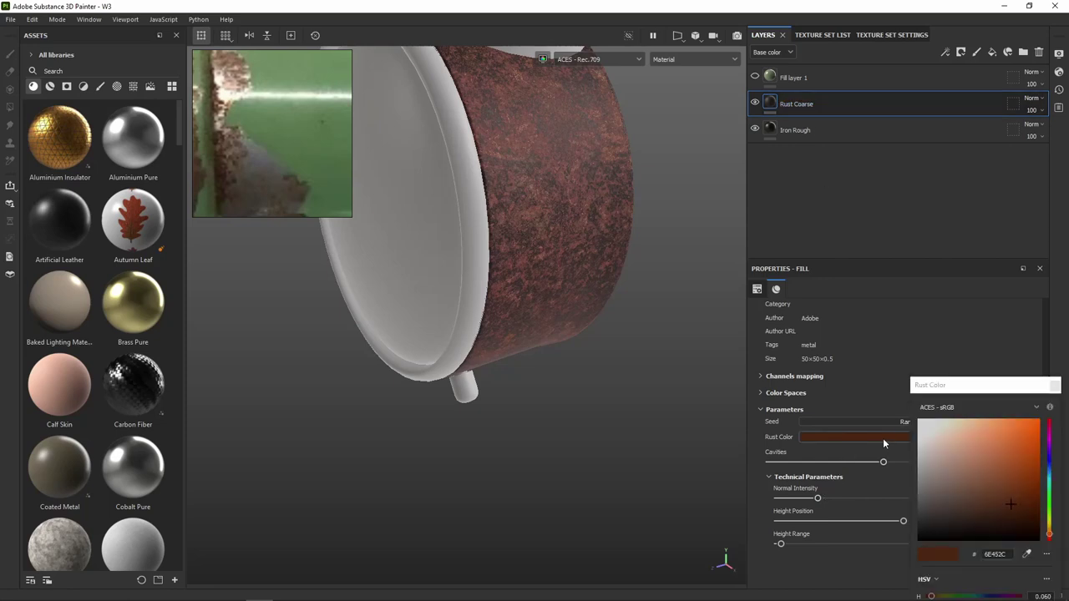
click(978, 508)
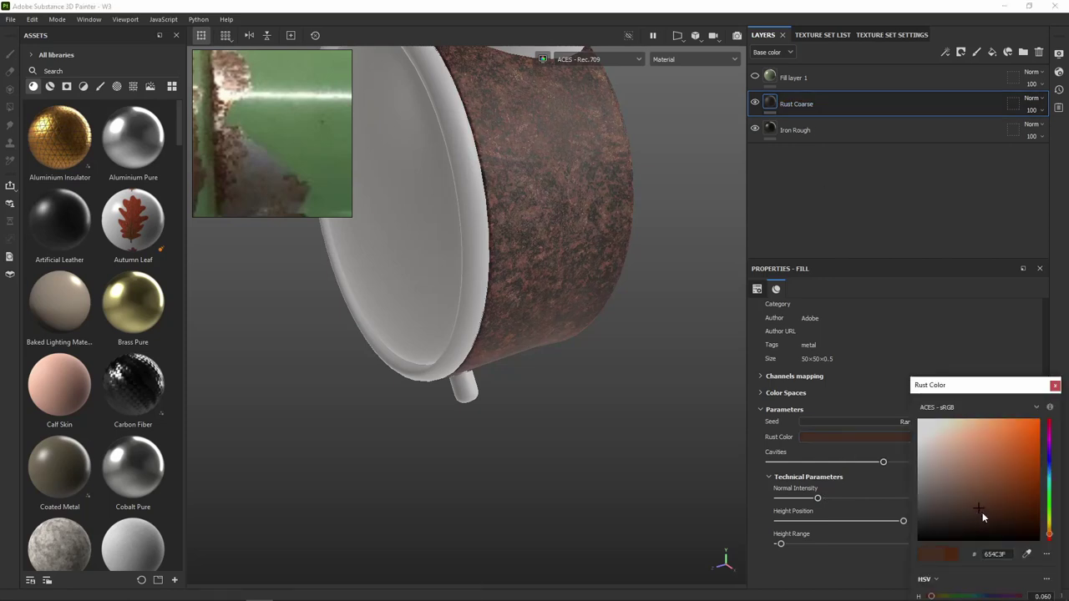
click(973, 523)
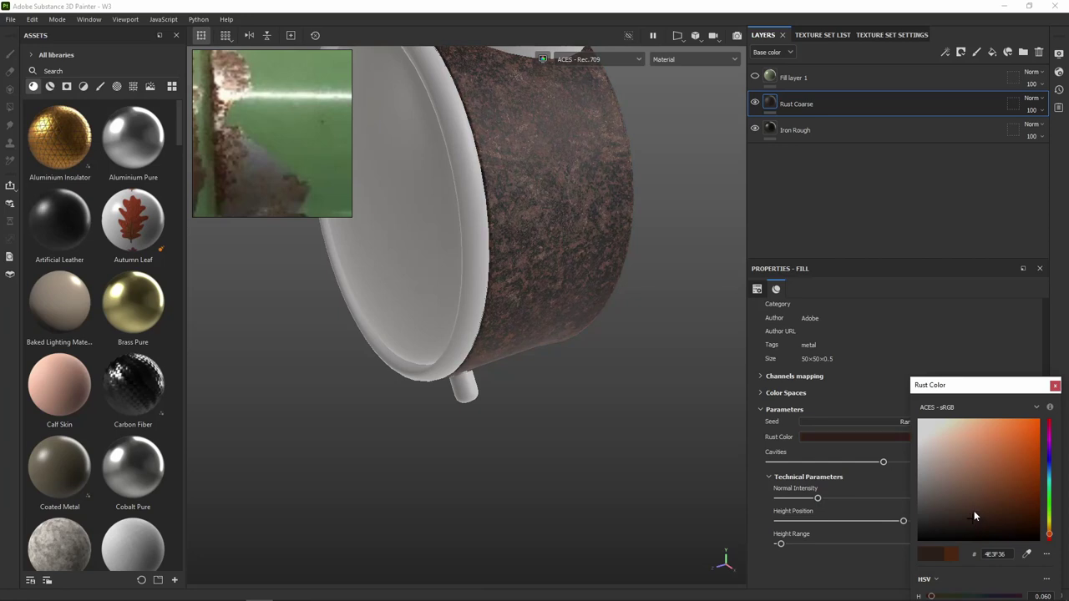
drag(973, 517, 992, 515)
click(1001, 513)
drag(1051, 538, 1050, 538)
click(1007, 519)
drag(1014, 530, 1015, 533)
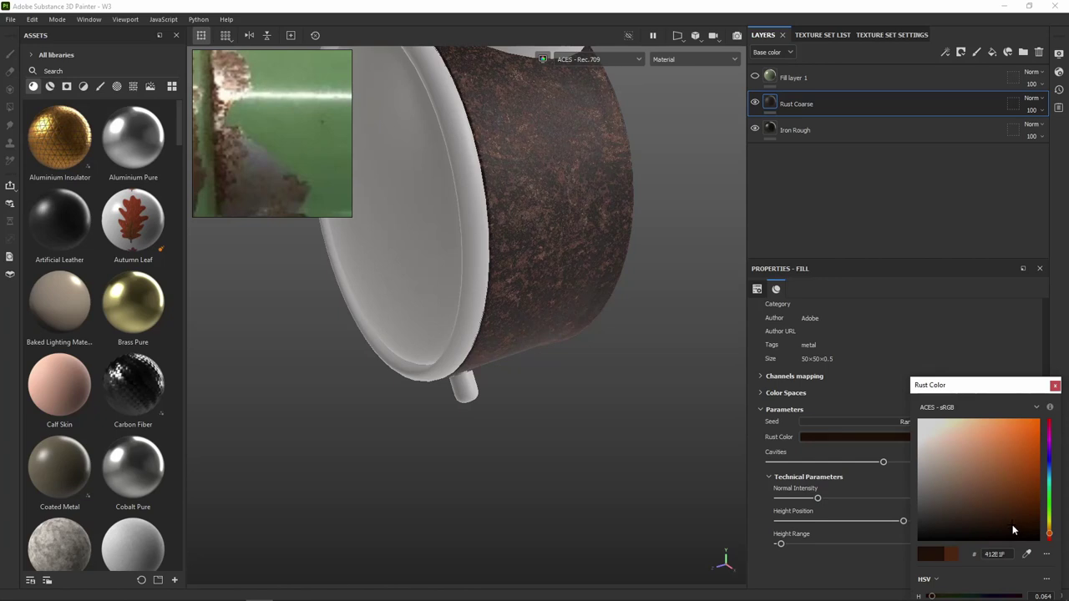
click(887, 238)
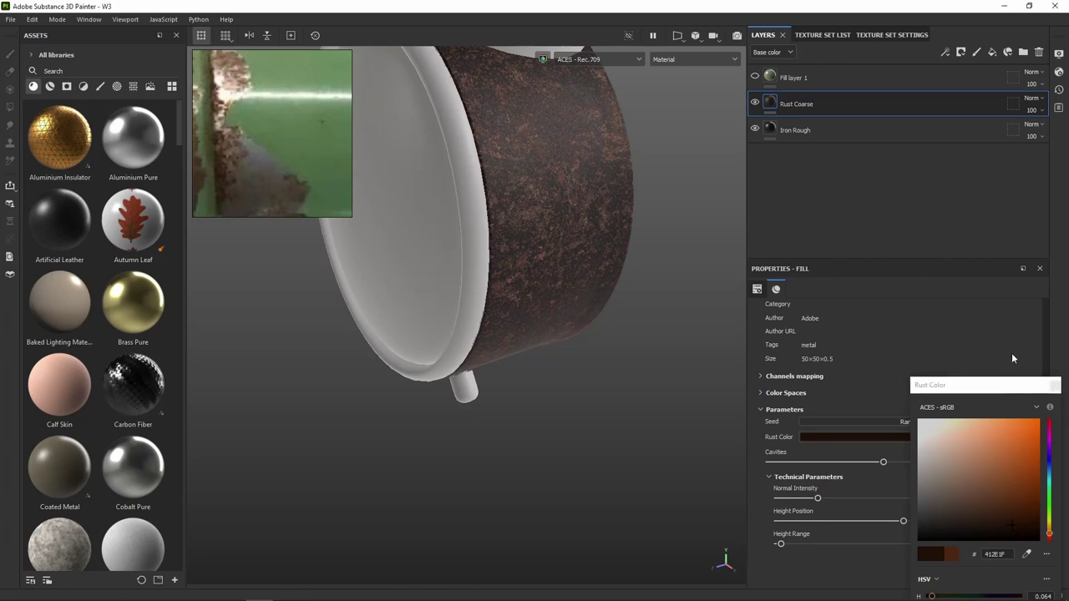
click(857, 299)
scroll(936, 412, up, 3)
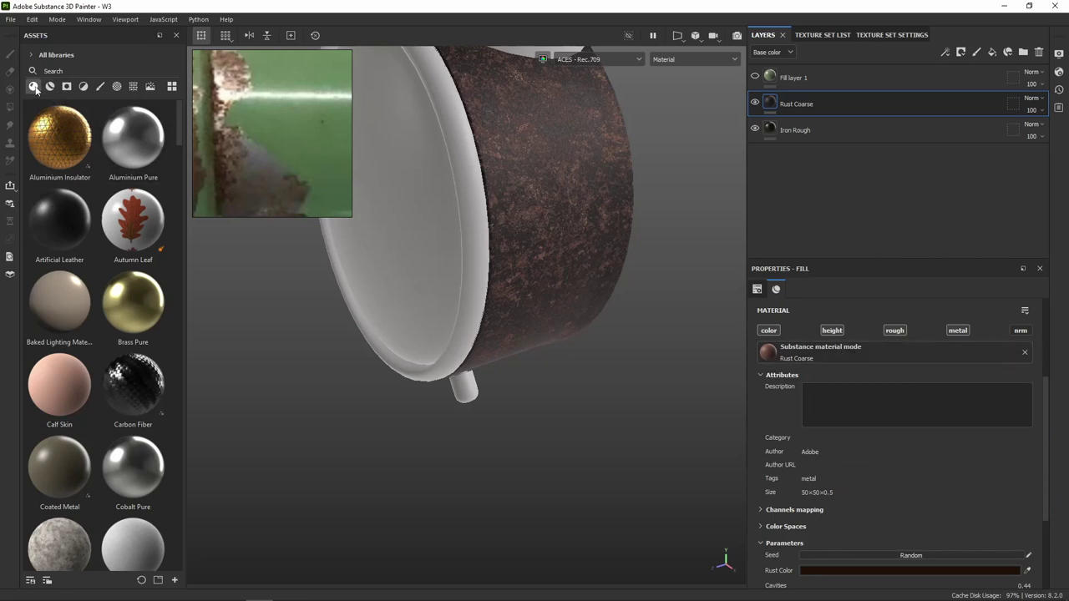
Show Fill layer 1 again and set its roughness to about 0.026 and metallic about 0.236
mouse_move(608, 186)
alt+mouse_down()
mouse_move(645, 264)
mouse_move(601, 195)
alt+mouse_up()
click(754, 76)
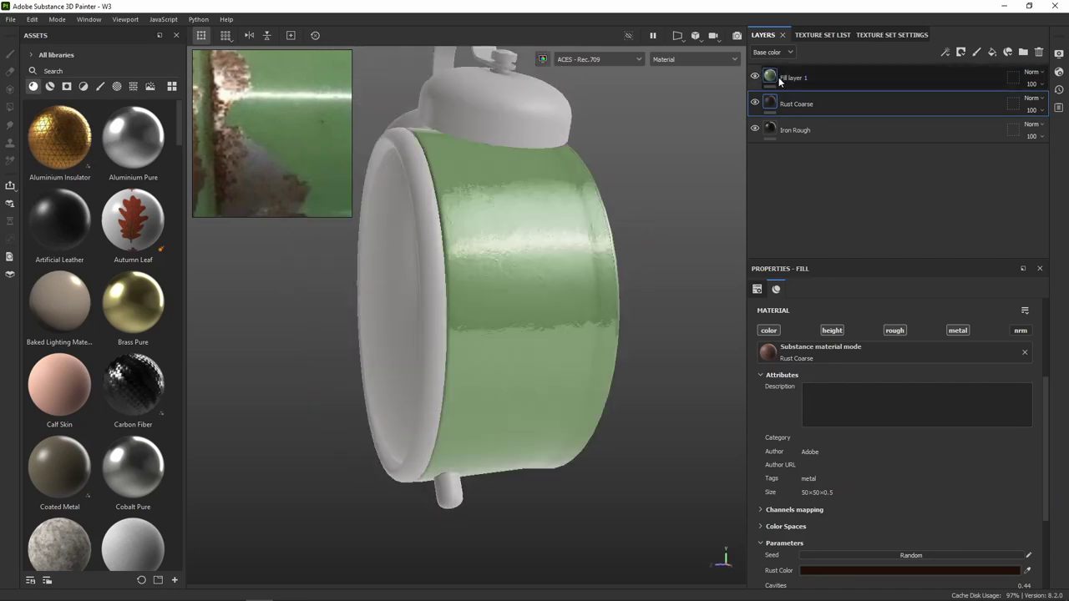
click(779, 77)
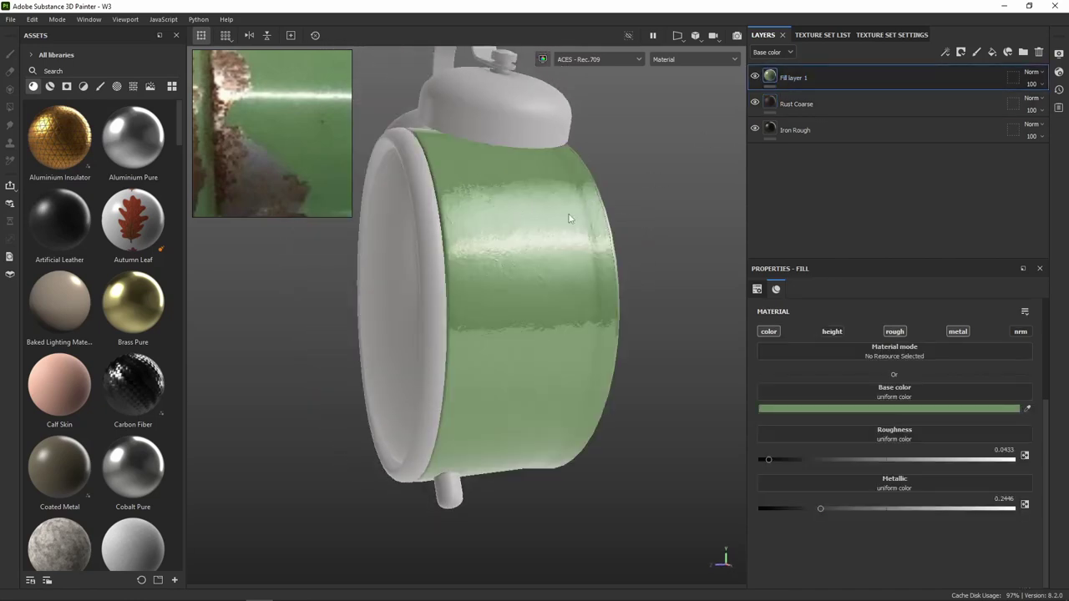
drag(294, 105, 283, 104)
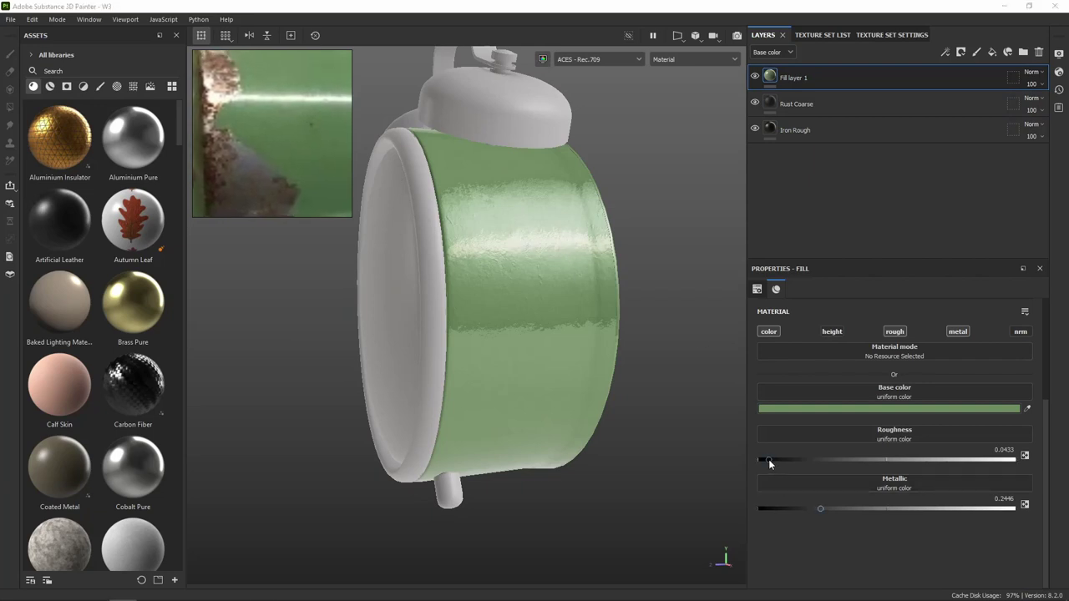
drag(770, 460, 760, 457)
drag(821, 509, 836, 509)
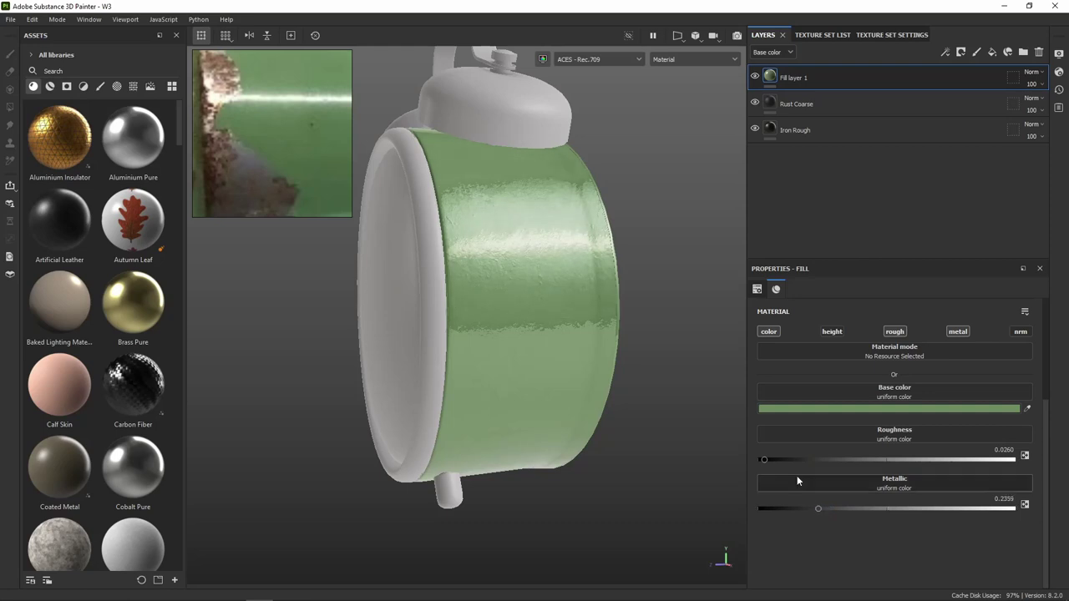
mouse_move(640, 365)
alt+mouse_down()
mouse_move(688, 391)
mouse_move(494, 365)
mouse_move(585, 382)
mouse_move(633, 365)
alt+mouse_up()
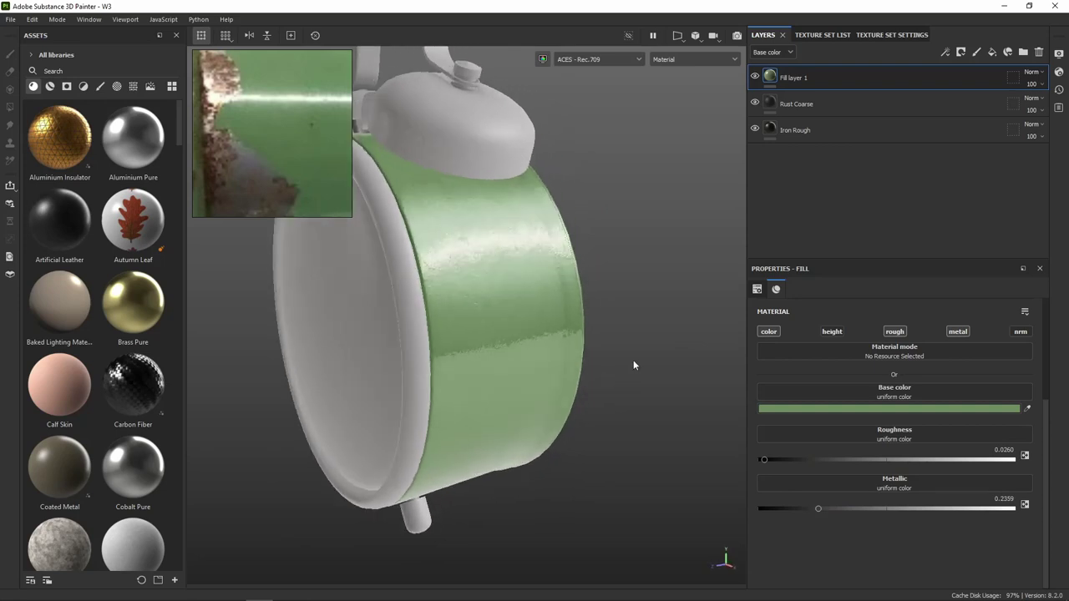
click(797, 104)
scroll(886, 518, down, 5)
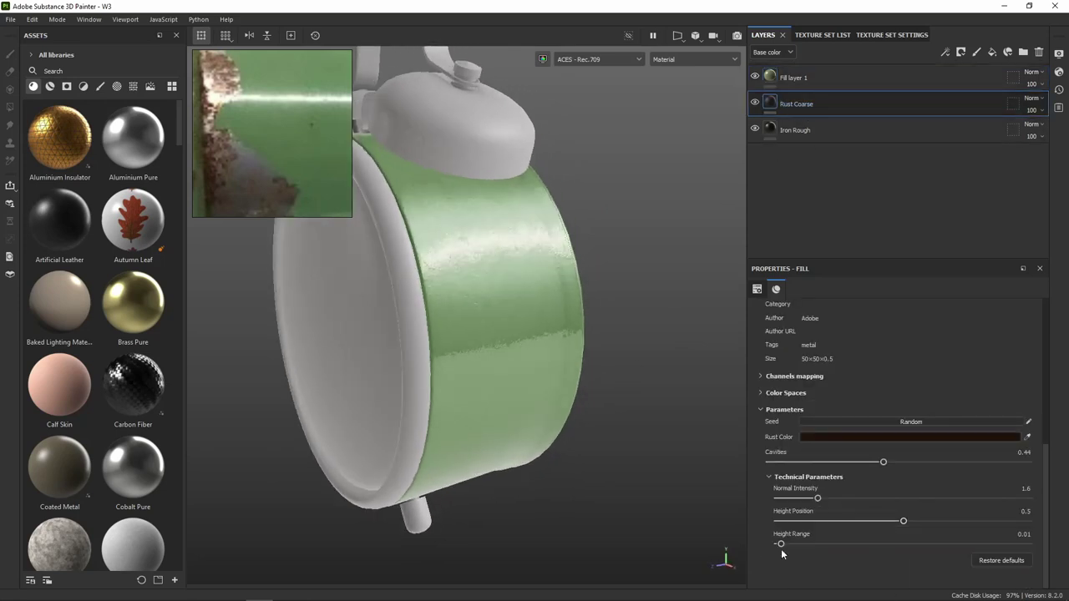
Cut Rust Coarse's Height Range to a tiny value of about 0.005
click(1025, 544)
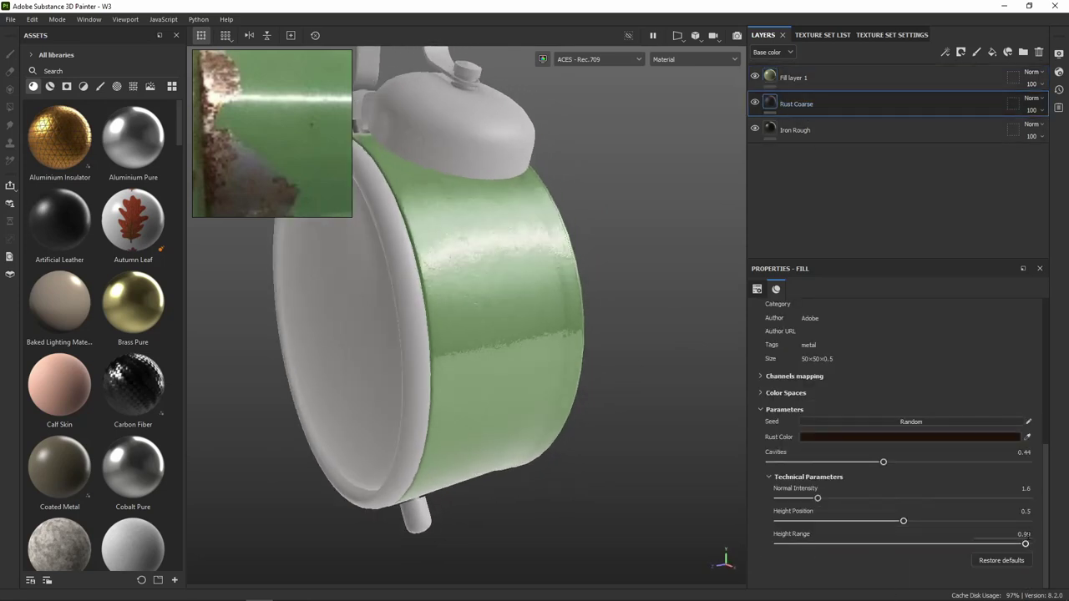
click(1025, 533)
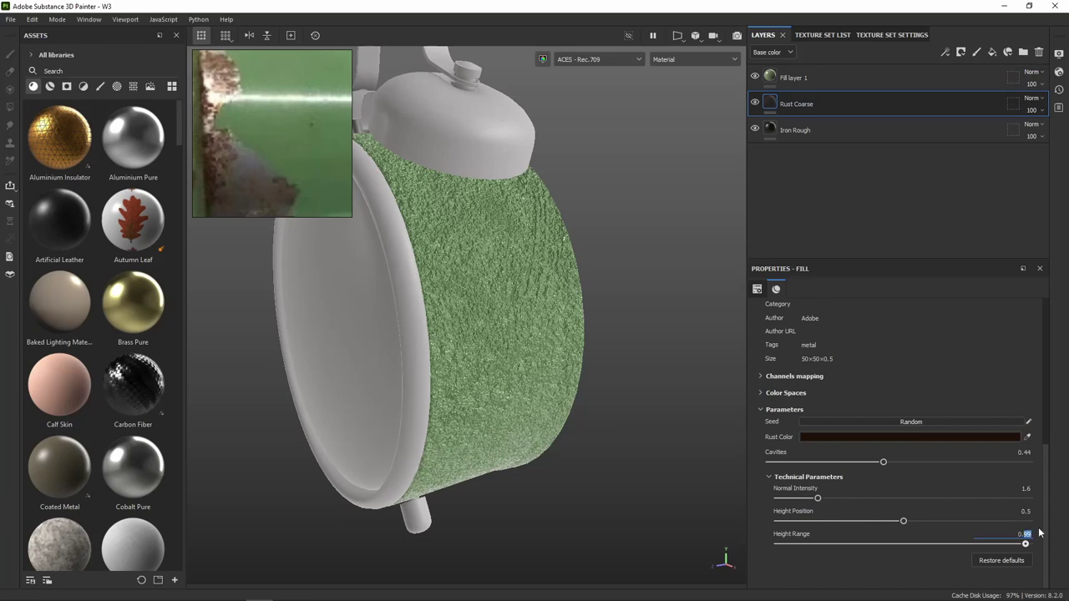
text(0.001)
key(Return)
mouse_move(582, 319)
alt+mouse_down()
mouse_move(580, 304)
mouse_move(490, 304)
mouse_move(585, 309)
alt+mouse_up()
scroll(517, 289, up, 3)
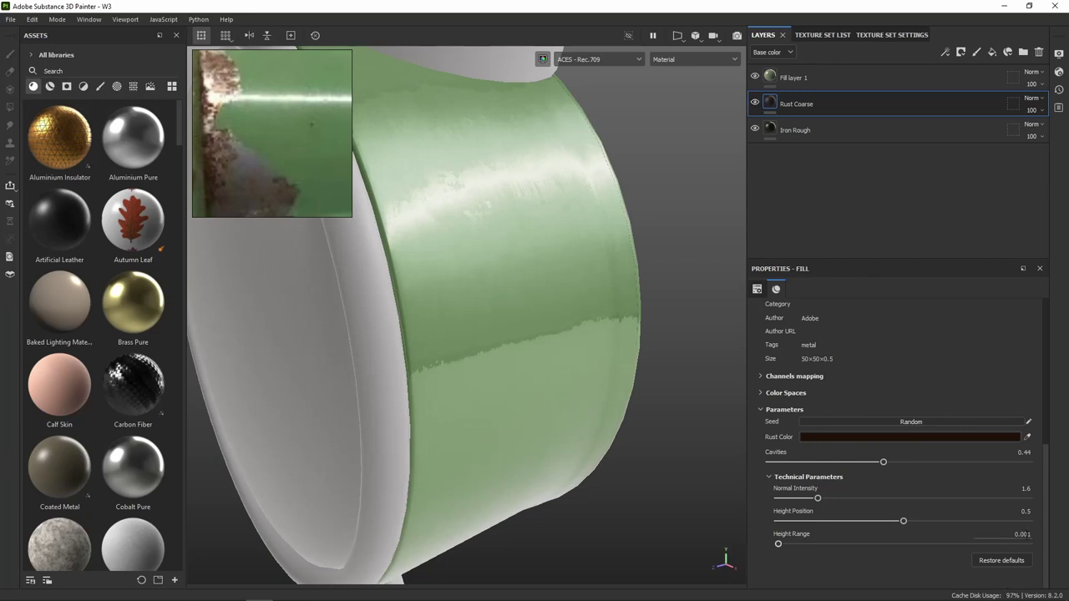
click(1025, 534)
text(0.005)
key(Return)
mouse_move(579, 315)
alt+mouse_down()
mouse_move(594, 306)
mouse_move(512, 269)
mouse_move(558, 306)
mouse_move(604, 303)
alt+mouse_up()
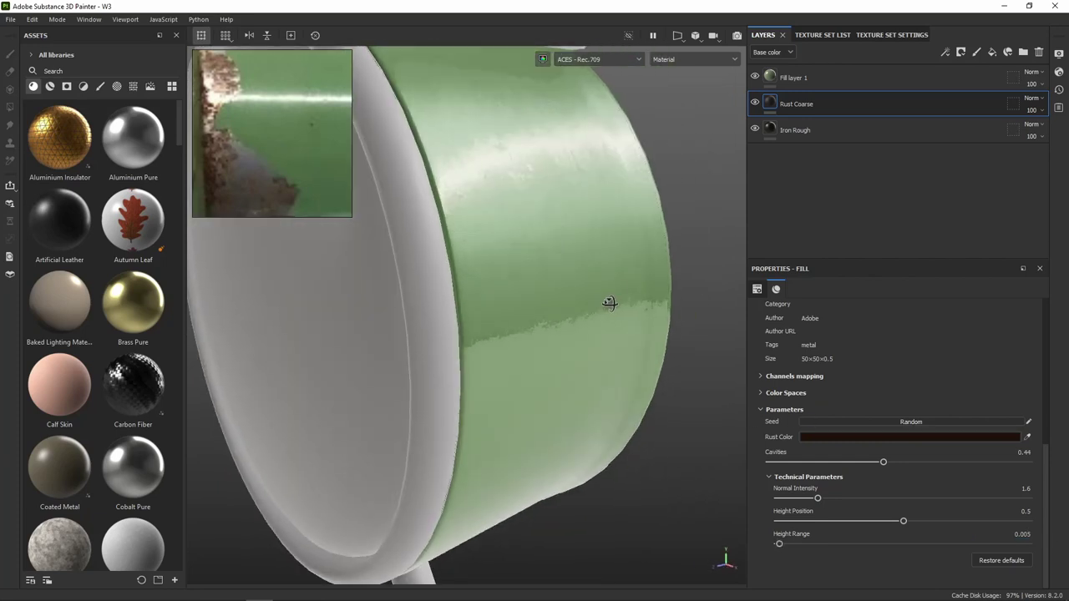
Hide the green paint layer, Fill layer 1, to expose the rust, then reselect Rust Coarse
click(815, 79)
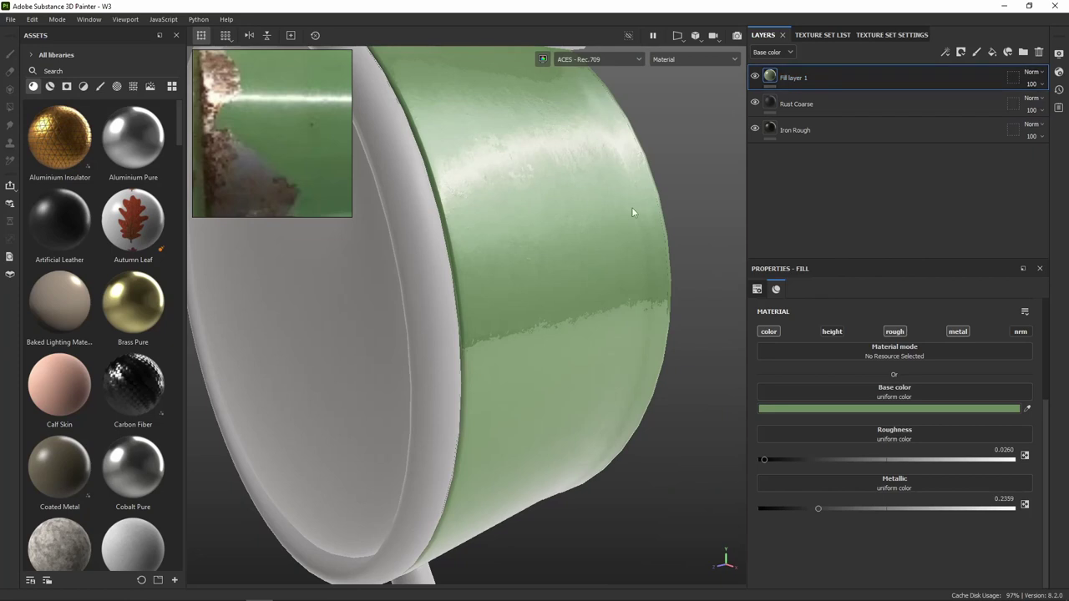
click(754, 76)
click(803, 105)
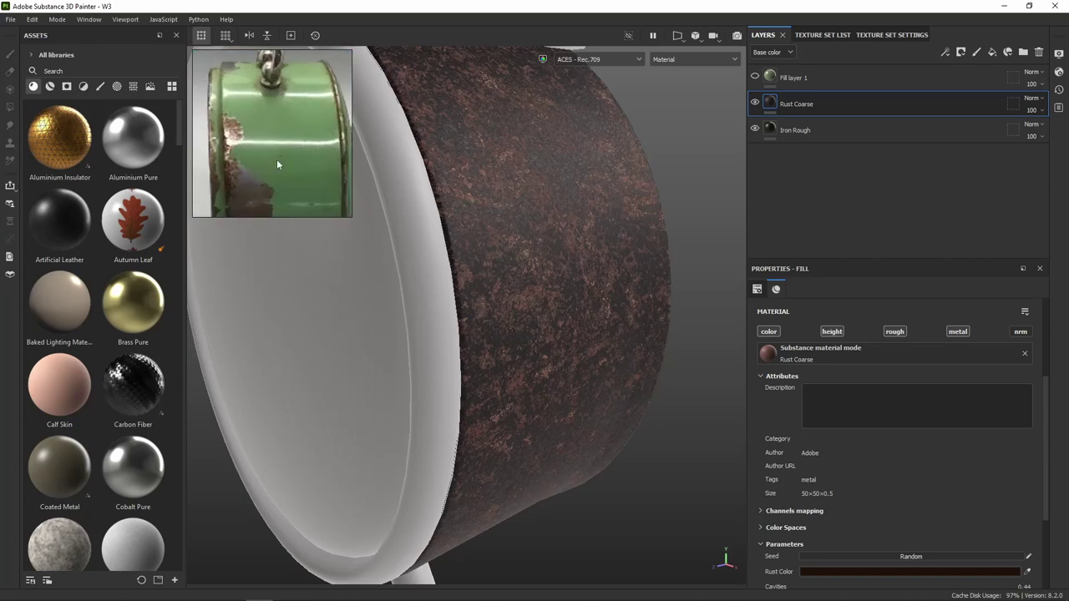
Give Rust Coarse a black mask and brush a test patch of rust onto it
click(801, 103)
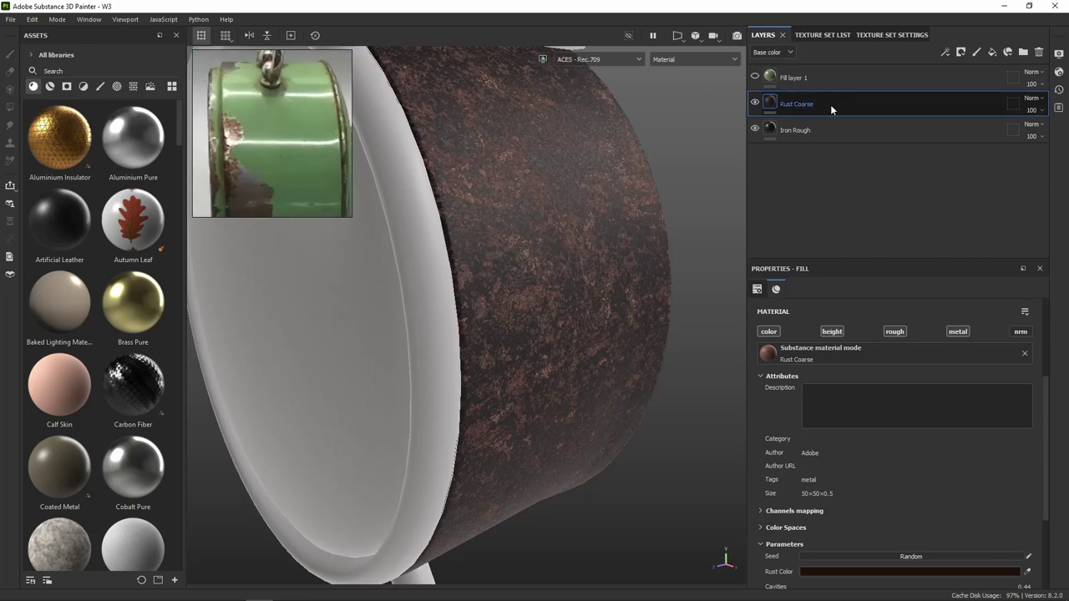
key(i)
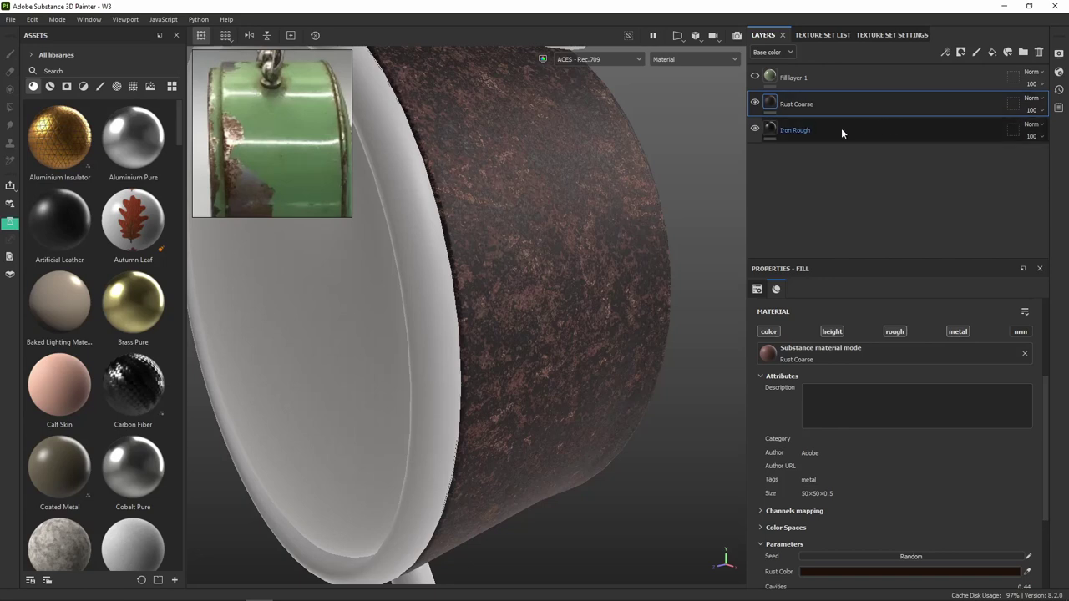
right_click(796, 104)
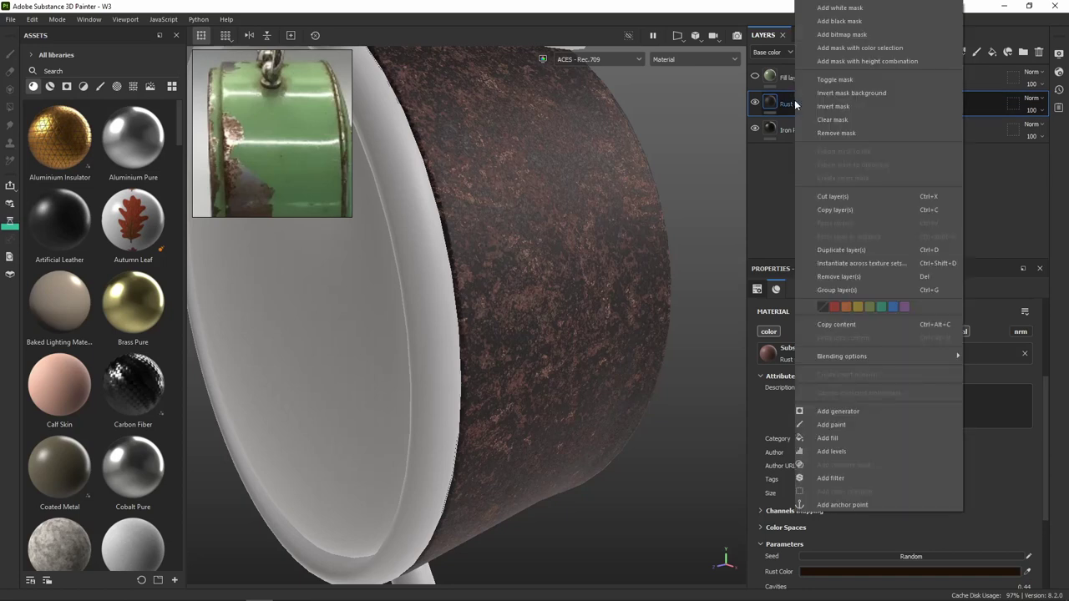
click(840, 21)
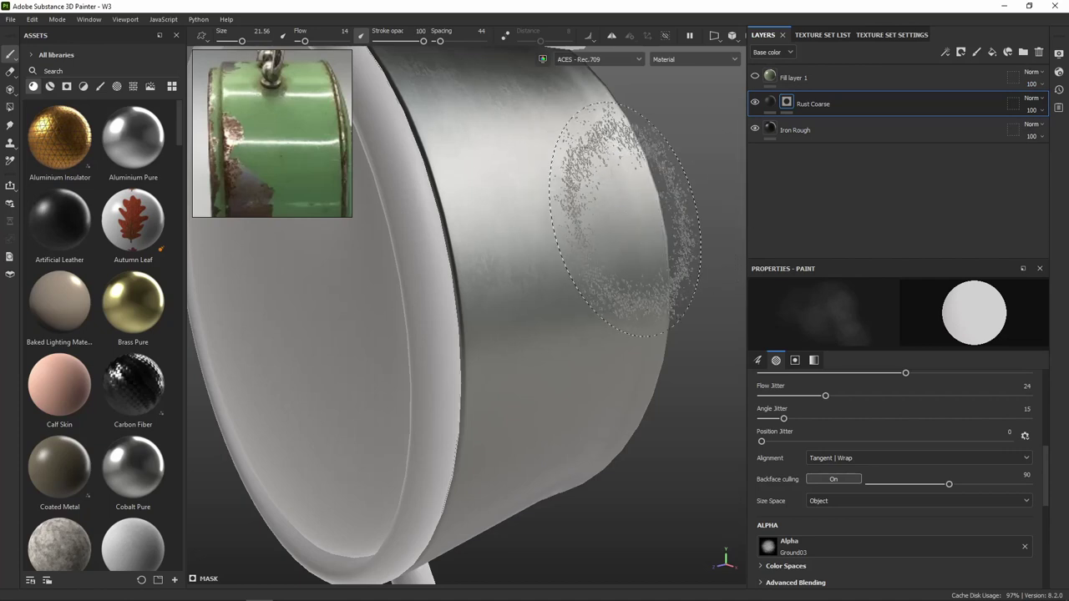
drag(634, 172, 677, 223)
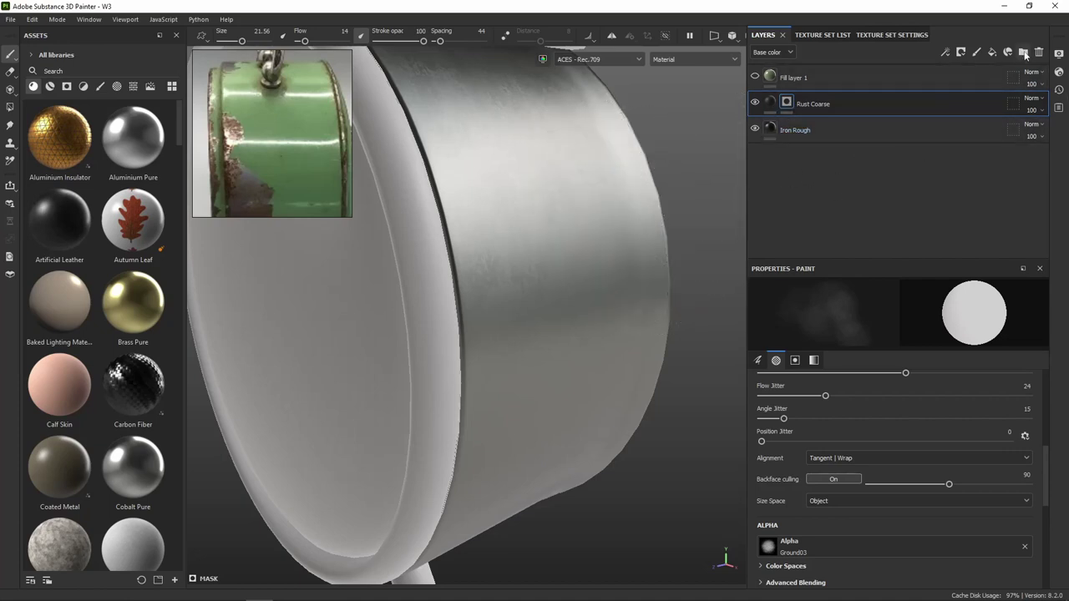
right_click(787, 105)
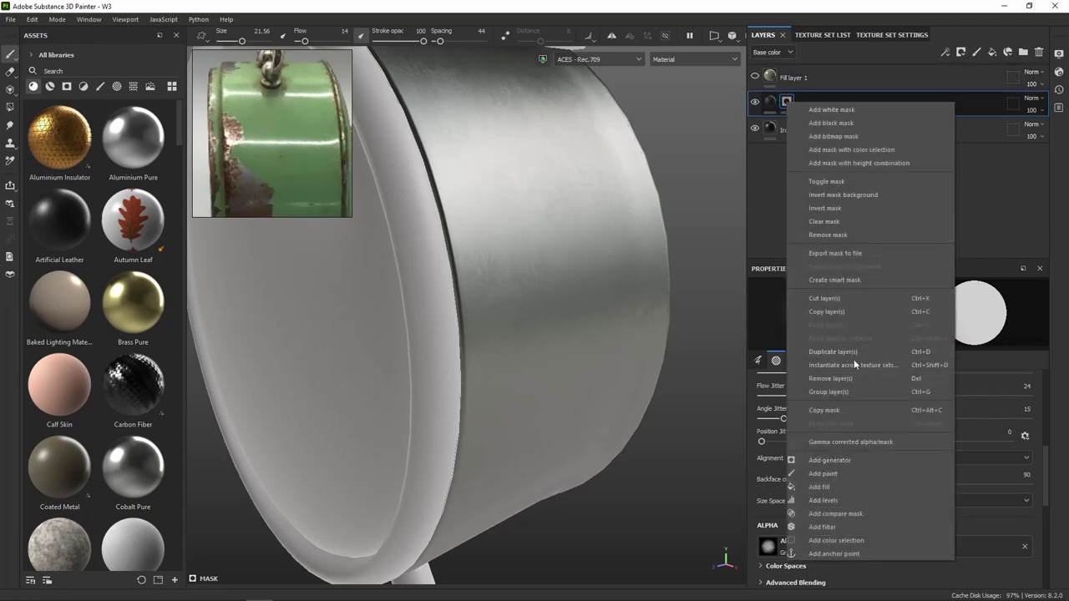
Try a Dripping Rust generator on the Rust Coarse mask, then delete it
click(848, 458)
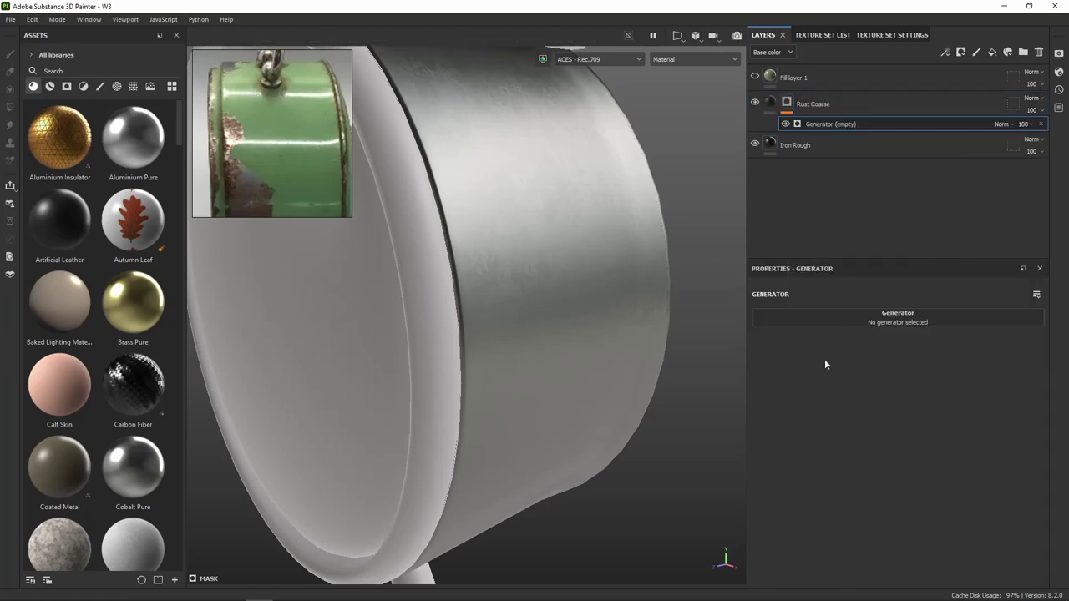
click(905, 320)
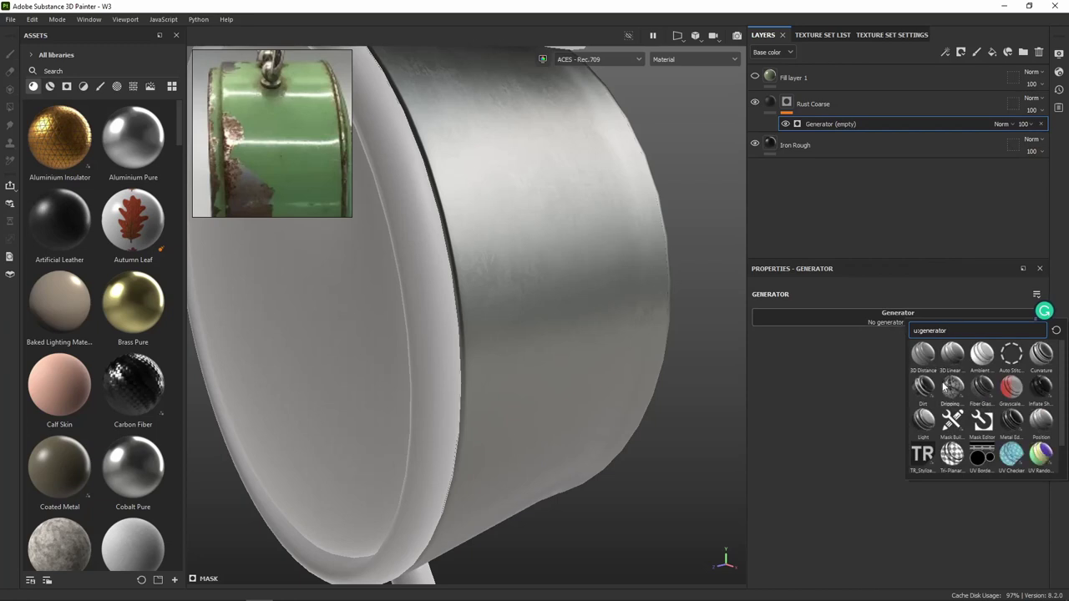
mouse_move(954, 387)
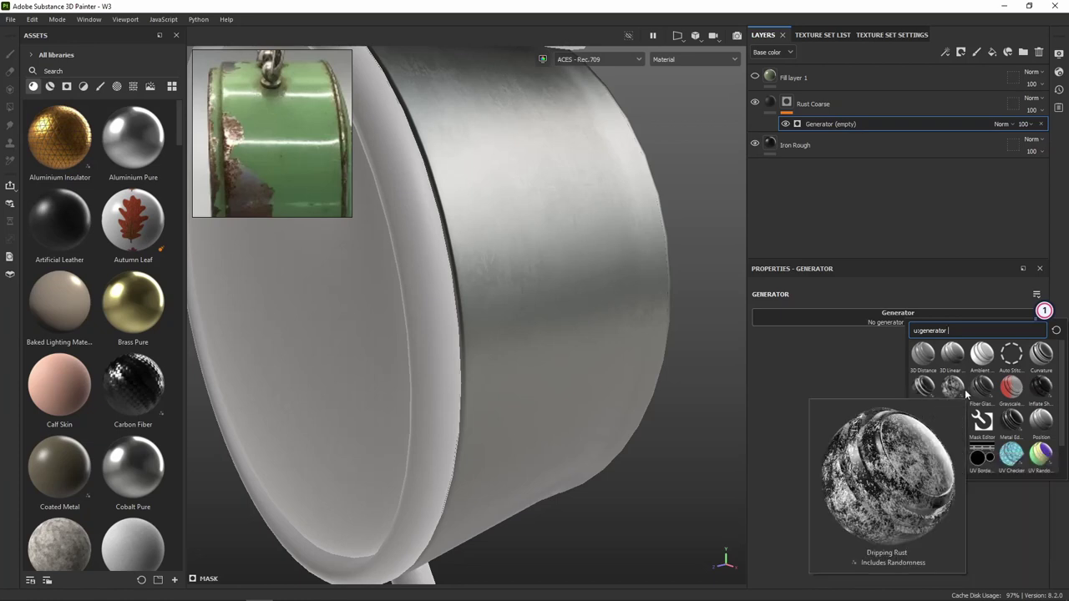
click(959, 390)
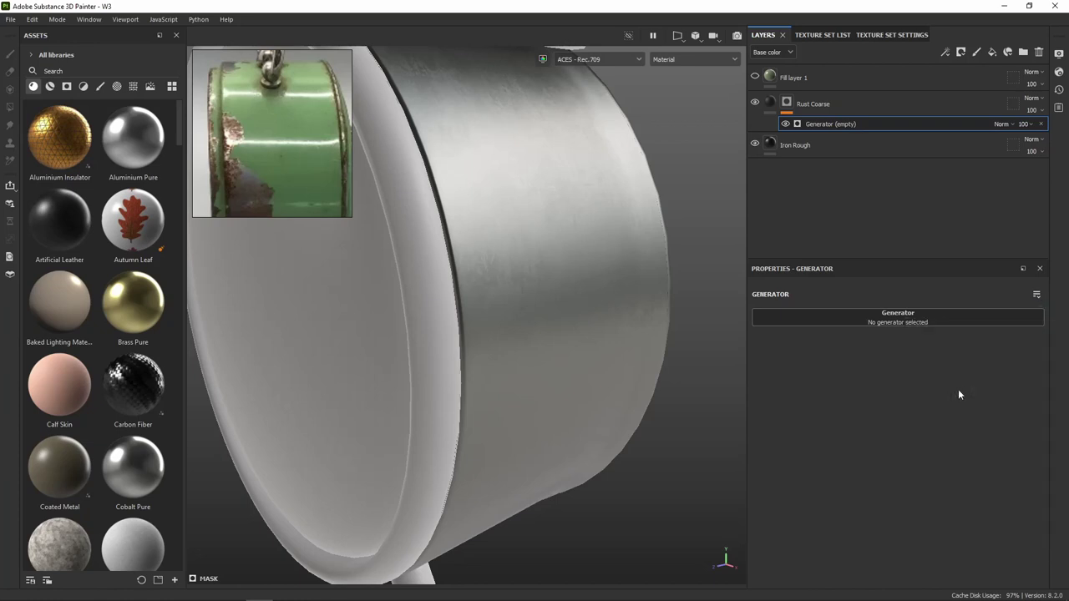
mouse_move(678, 344)
alt+mouse_down()
mouse_move(687, 366)
mouse_move(702, 359)
alt+mouse_up()
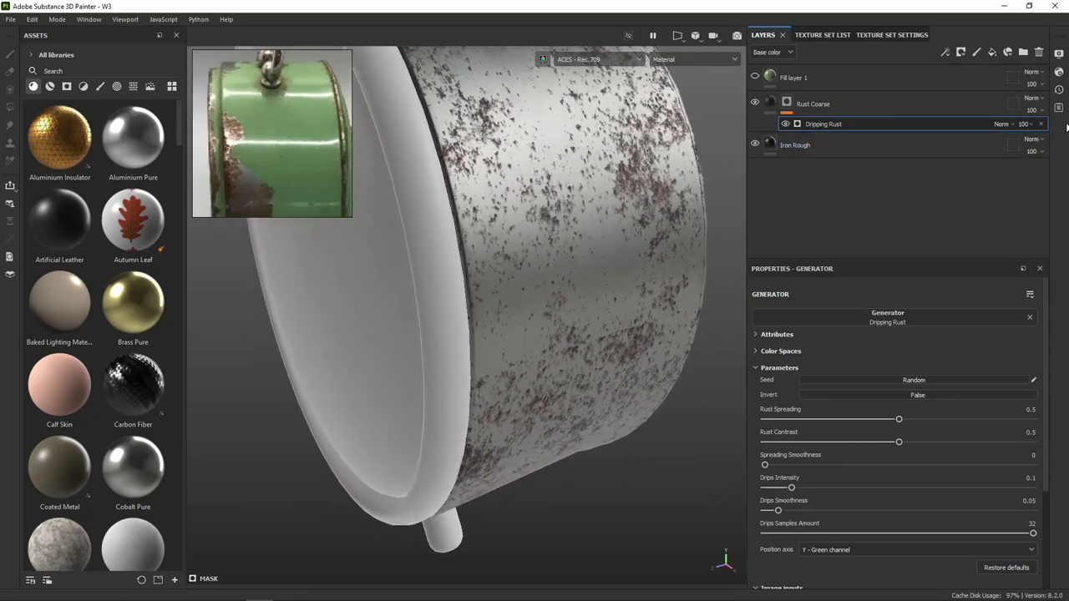
key(Delete)
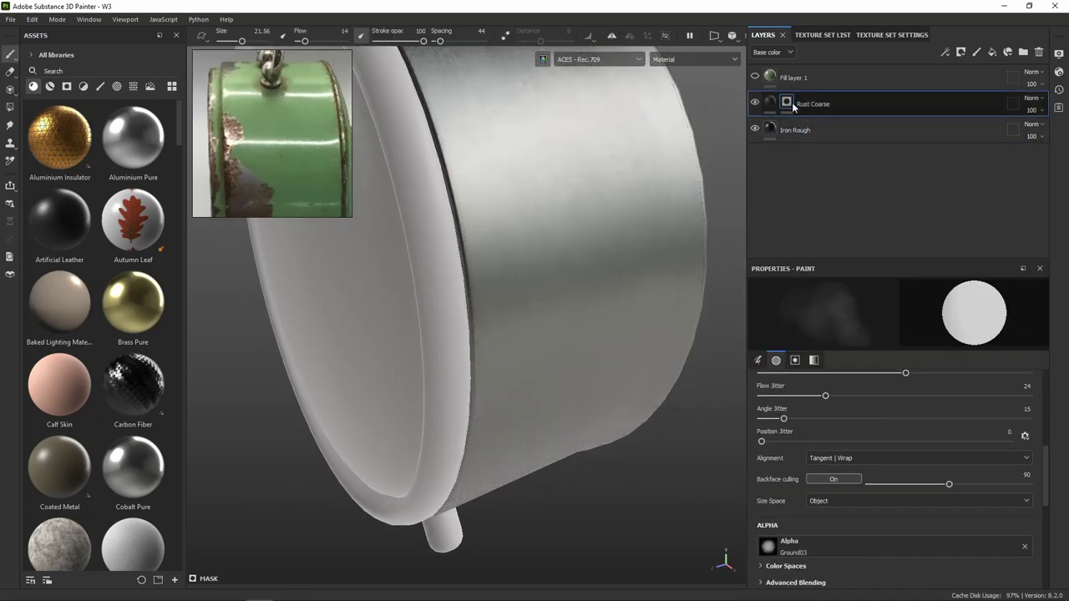
right_click(790, 104)
Add a Mask Builder - Legacy generator to the Rust Coarse mask
click(834, 460)
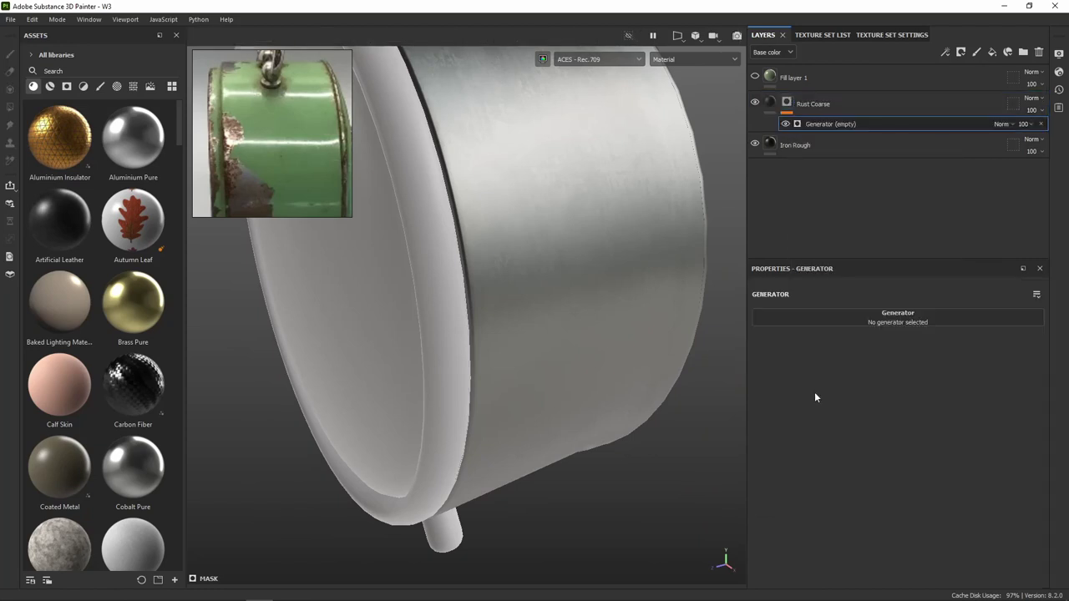
click(869, 319)
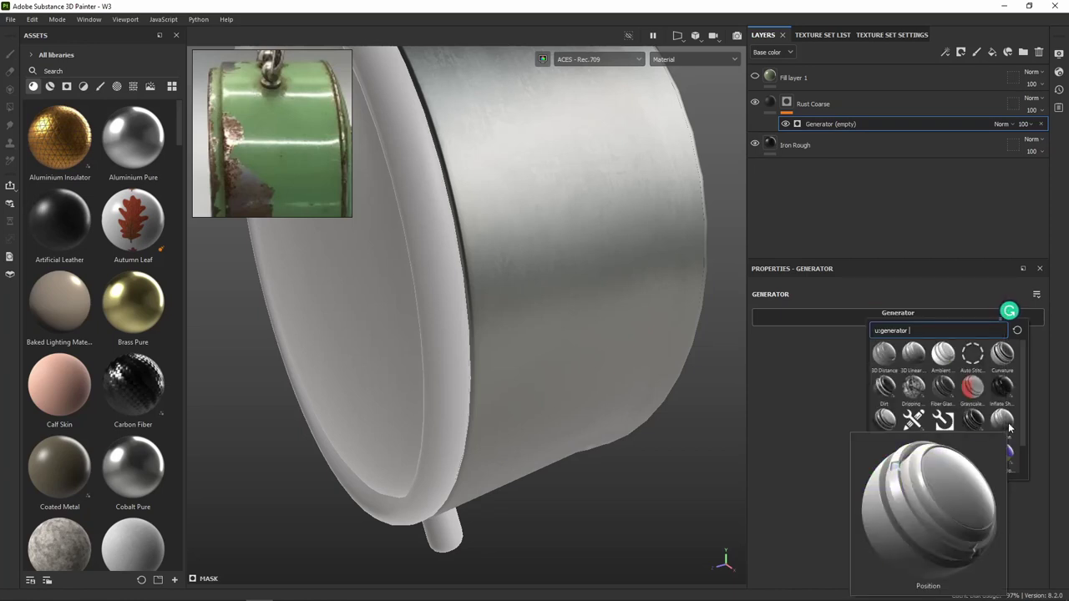
scroll(1009, 428, down, 2)
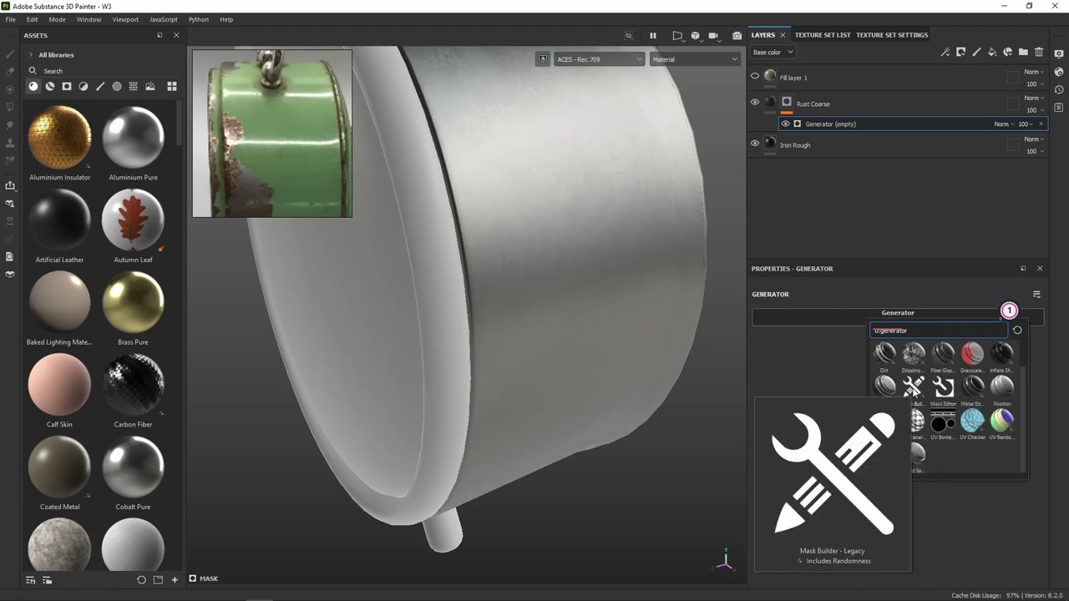
click(908, 394)
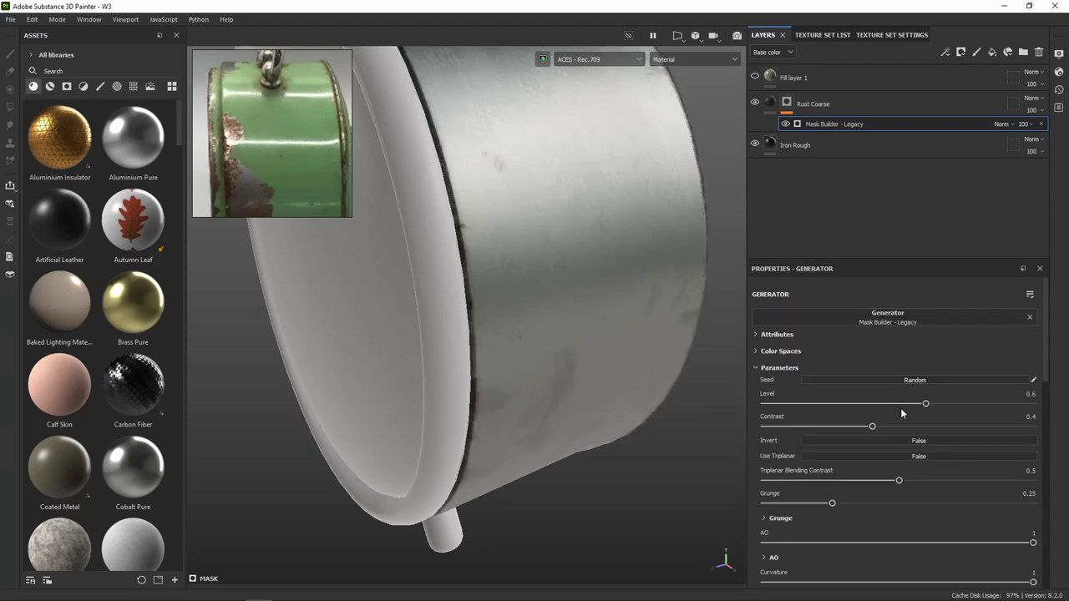
mouse_move(681, 365)
alt+mouse_down()
mouse_move(529, 309)
mouse_move(543, 402)
mouse_move(664, 334)
alt+mouse_up()
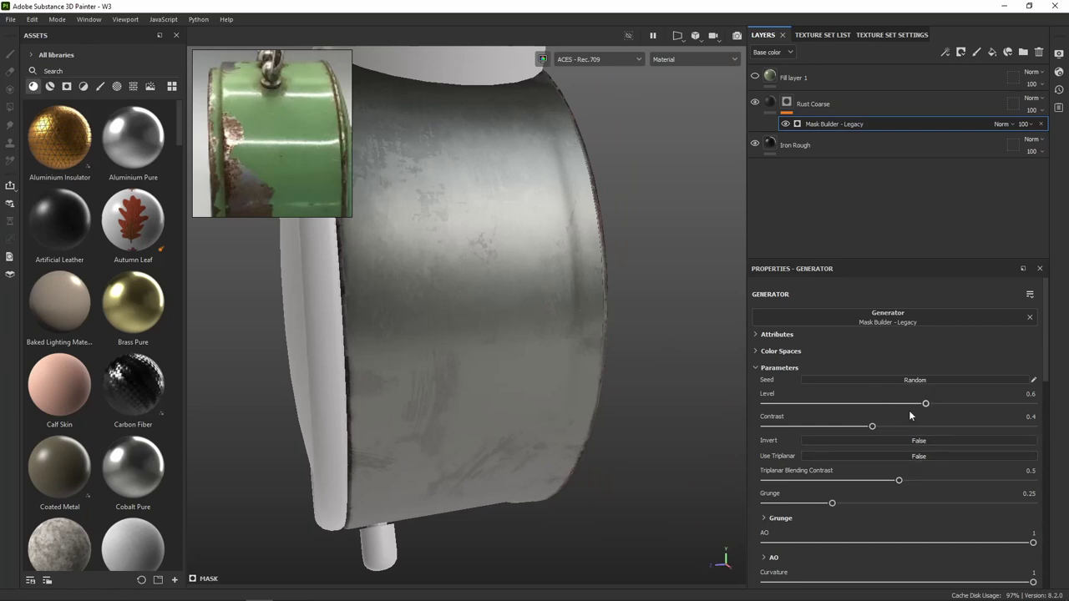
Set the generator's Grunge to 0.42 and Scatter to about 0.23
scroll(900, 474, down, 5)
scroll(900, 474, down, 5)
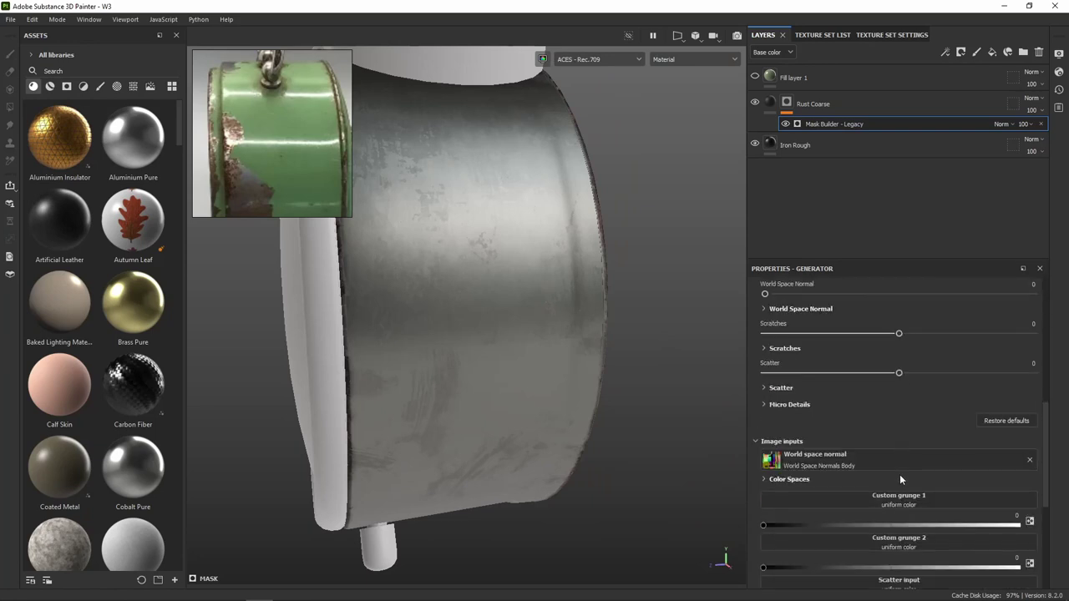
scroll(899, 475, down, 1)
scroll(900, 475, down, 4)
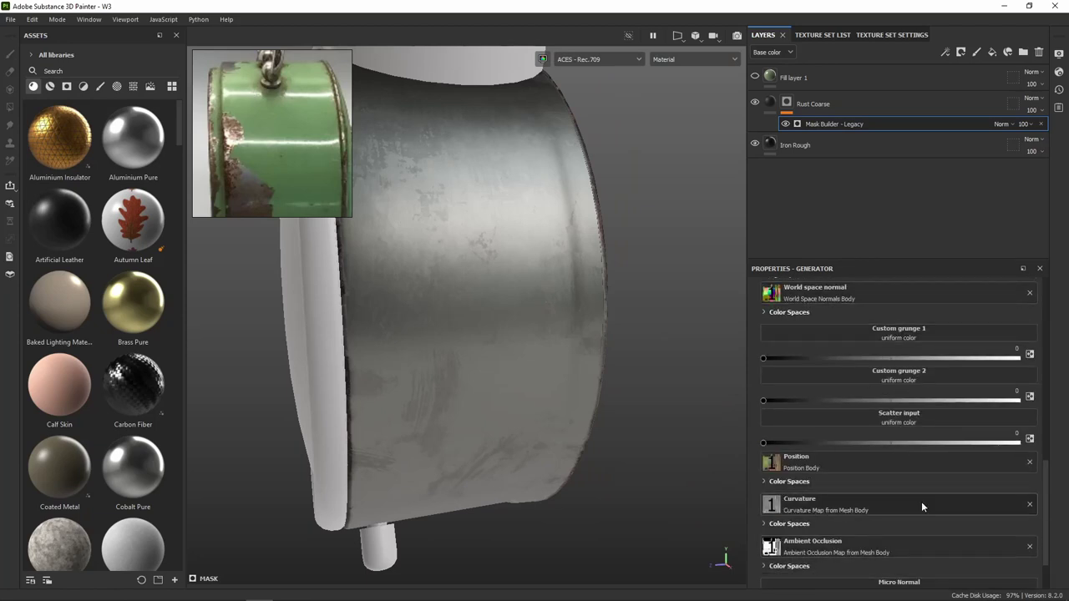
scroll(880, 493, up, 4)
scroll(884, 476, up, 4)
scroll(888, 461, up, 4)
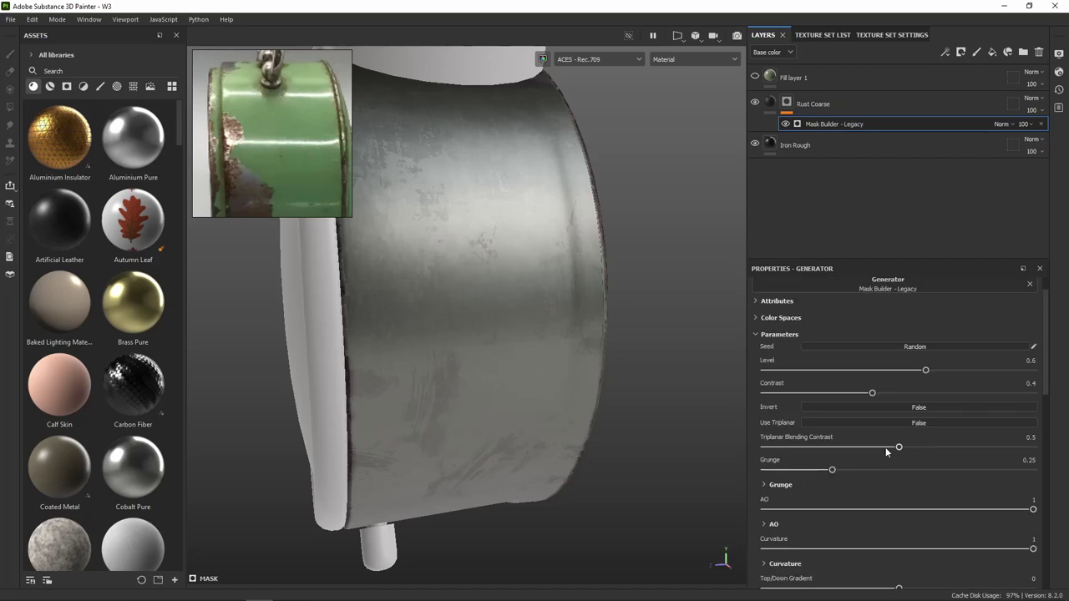
scroll(885, 451, up, 4)
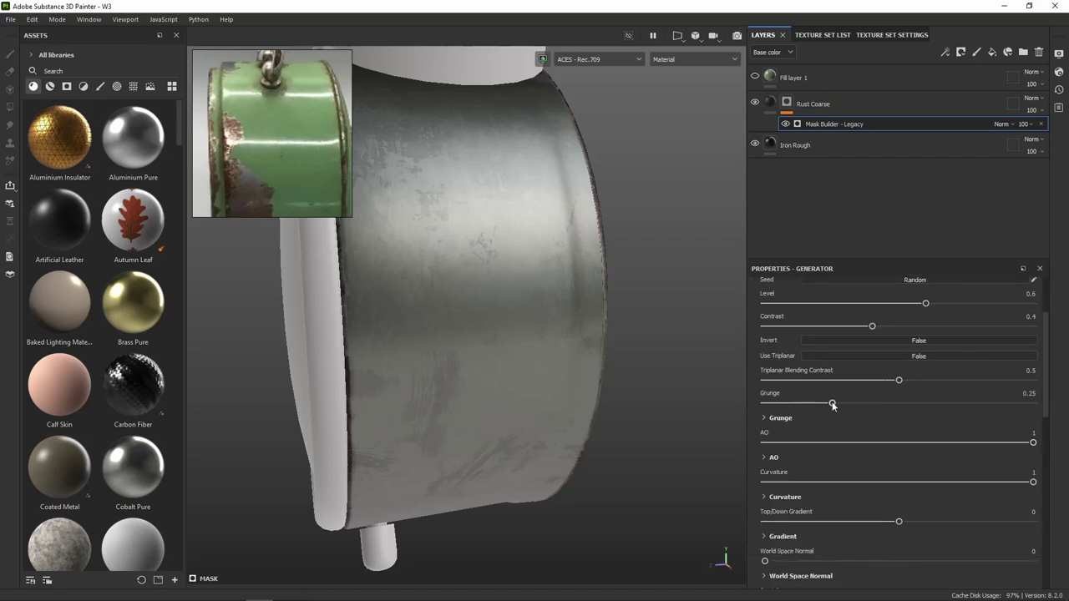
drag(858, 406, 860, 408)
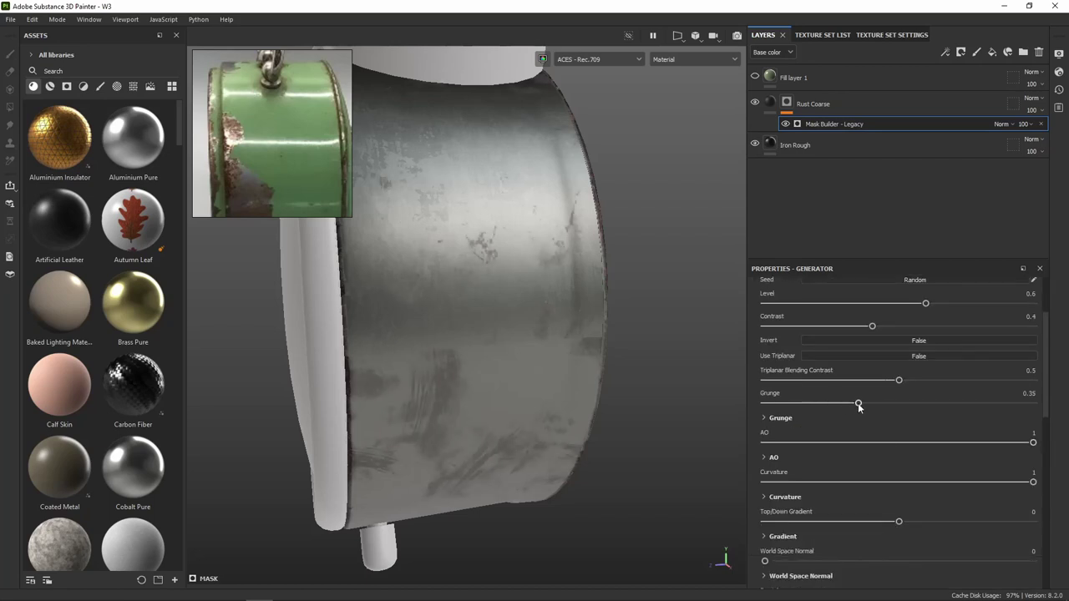
alt+drag(666, 332, 649, 270)
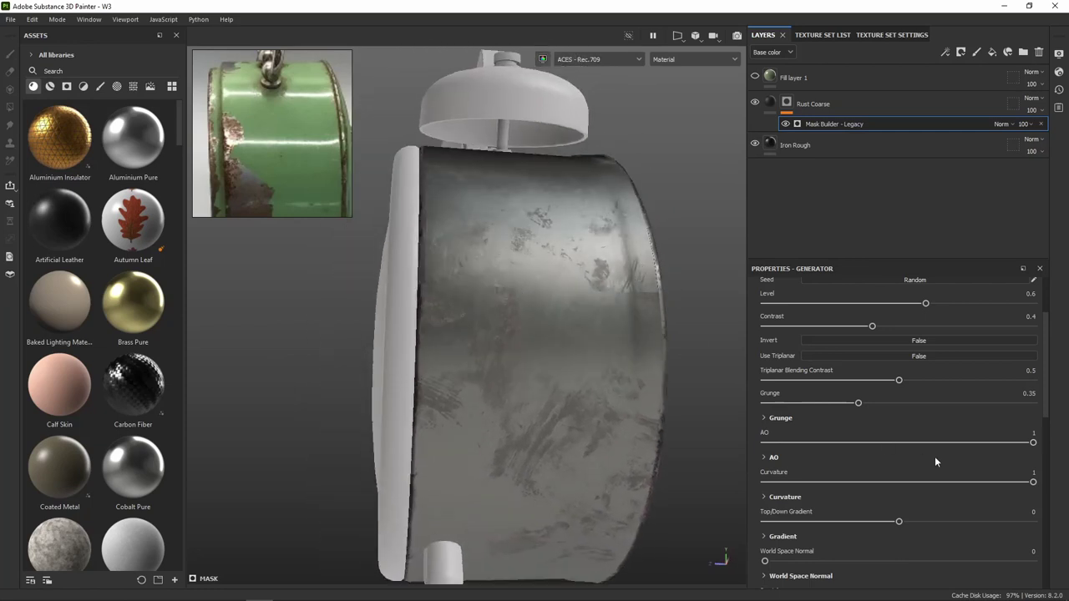
drag(915, 402, 877, 407)
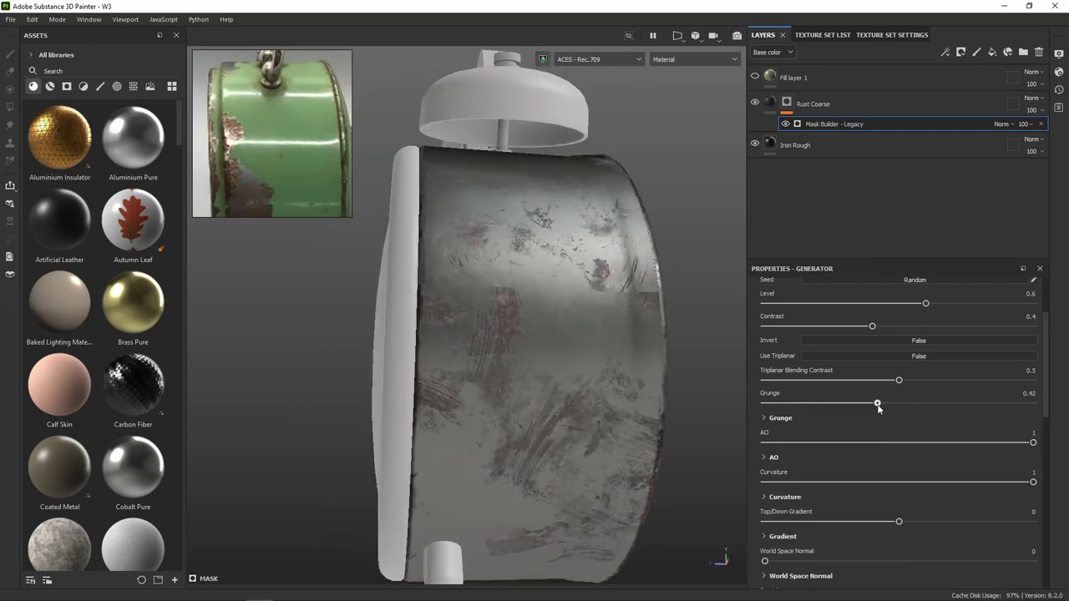
scroll(919, 532, down, 3)
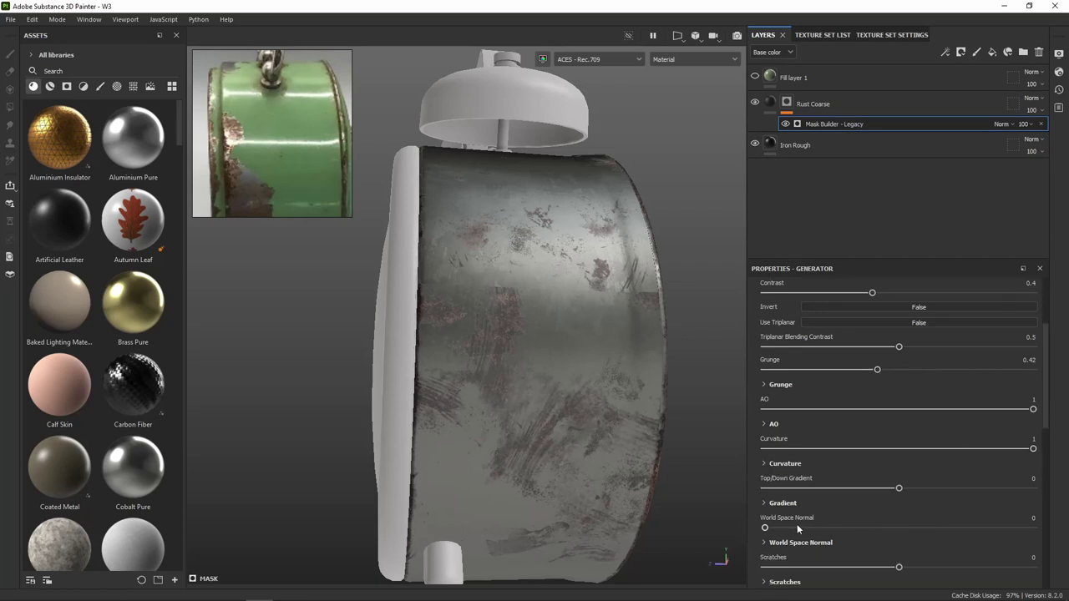
scroll(898, 516, down, 2)
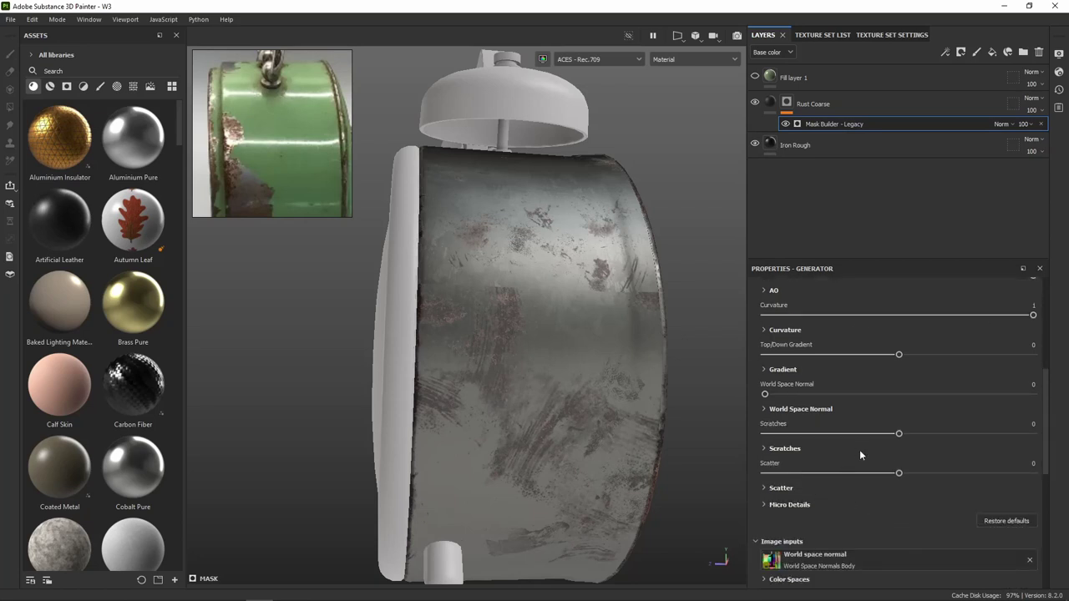
mouse_move(899, 474)
mouse_down()
mouse_move(931, 473)
mouse_move(829, 477)
mouse_move(929, 481)
mouse_move(877, 475)
mouse_move(896, 485)
mouse_up()
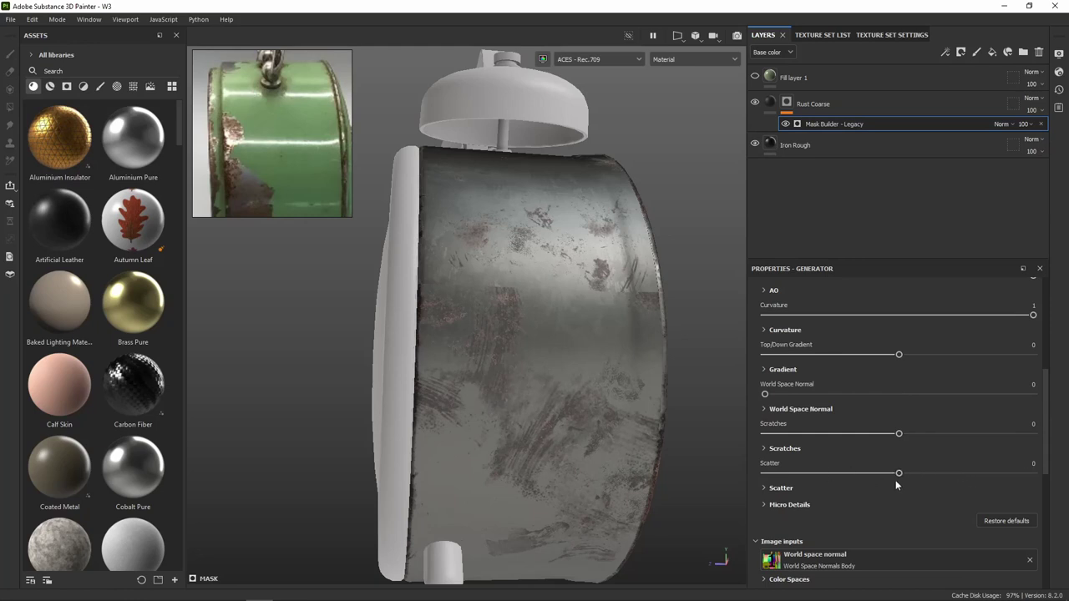
Set the mask's Scratches to Scale 0.54, Amount 2570 and strength 0.33
click(767, 450)
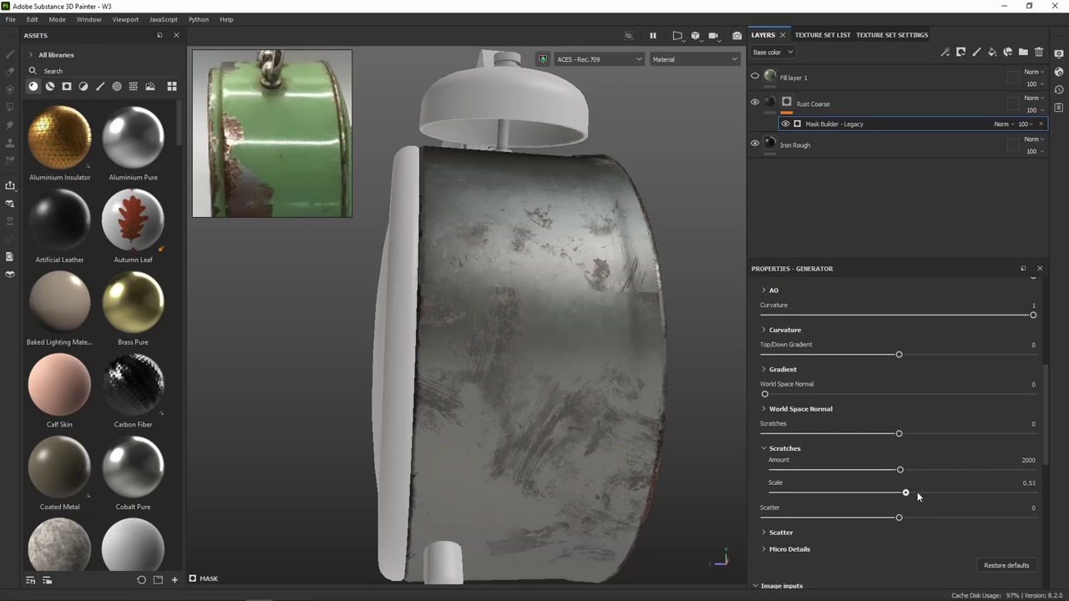
mouse_move(903, 495)
mouse_down()
mouse_move(944, 498)
mouse_move(916, 497)
mouse_move(965, 474)
mouse_up()
alt+drag(594, 401, 881, 458)
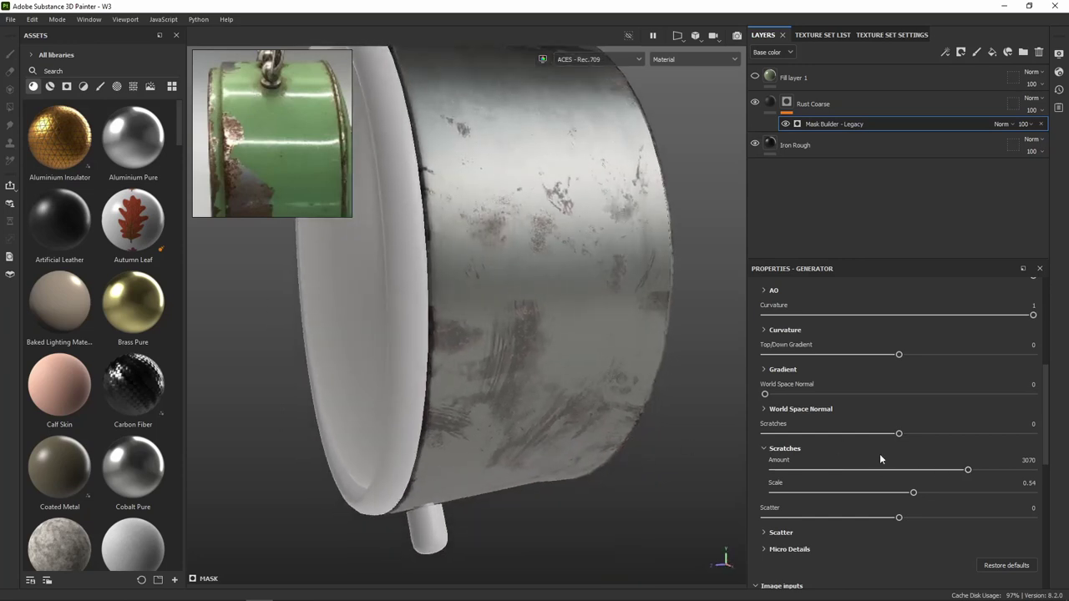
drag(973, 471, 949, 470)
drag(901, 435, 945, 438)
mouse_move(661, 390)
alt+mouse_down()
mouse_move(696, 327)
mouse_move(673, 379)
alt+mouse_up()
scroll(664, 345, up, 5)
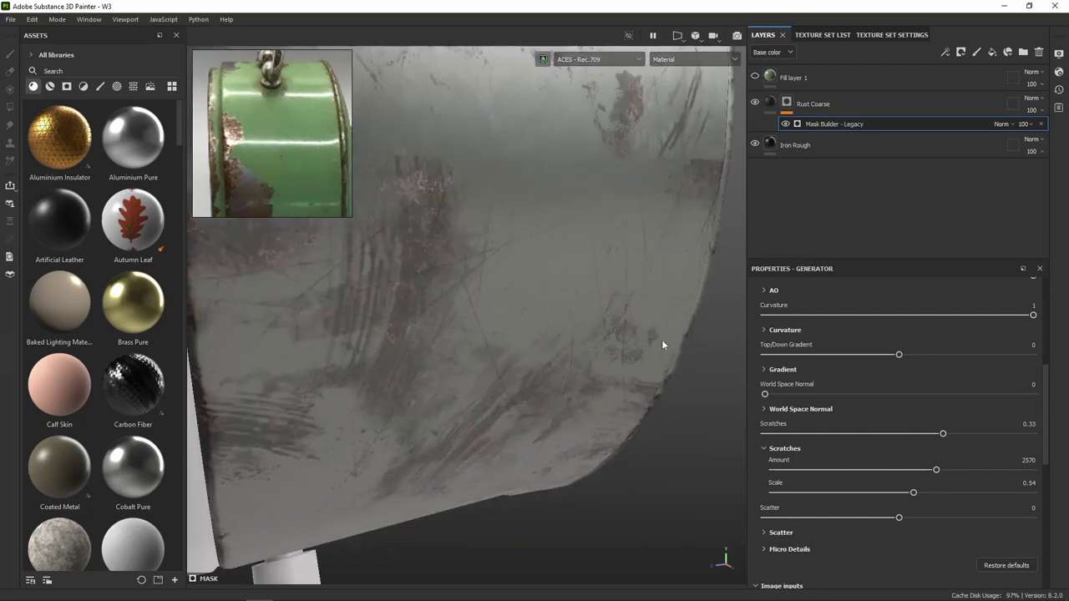
mouse_move(641, 257)
alt+mouse_down()
mouse_move(614, 336)
mouse_move(501, 354)
alt+mouse_up()
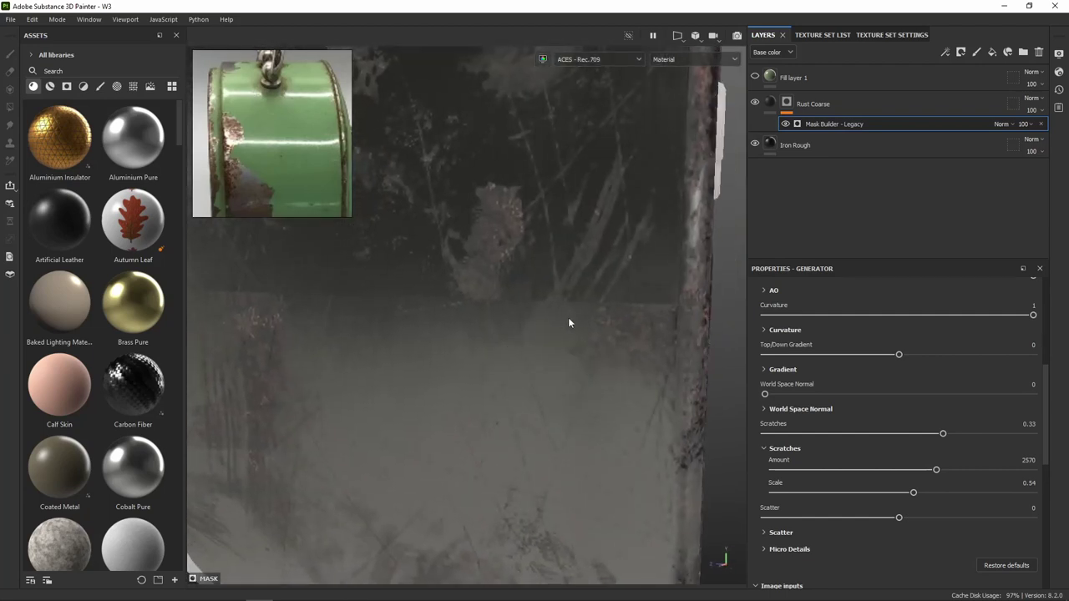
scroll(800, 376, up, 4)
scroll(799, 397, up, 2)
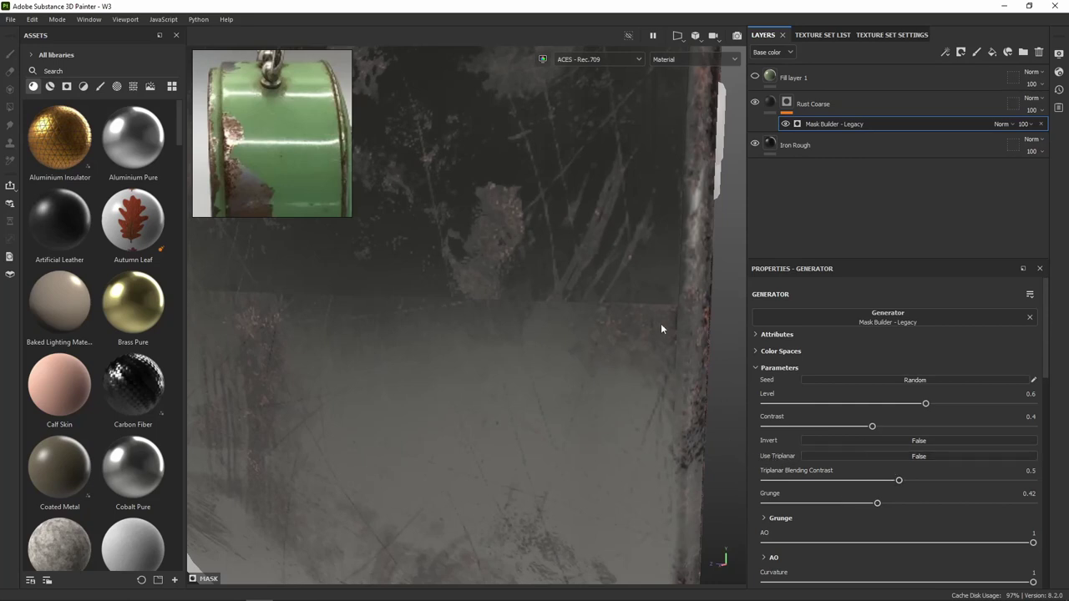
scroll(670, 316, down, 5)
scroll(580, 342, down, 3)
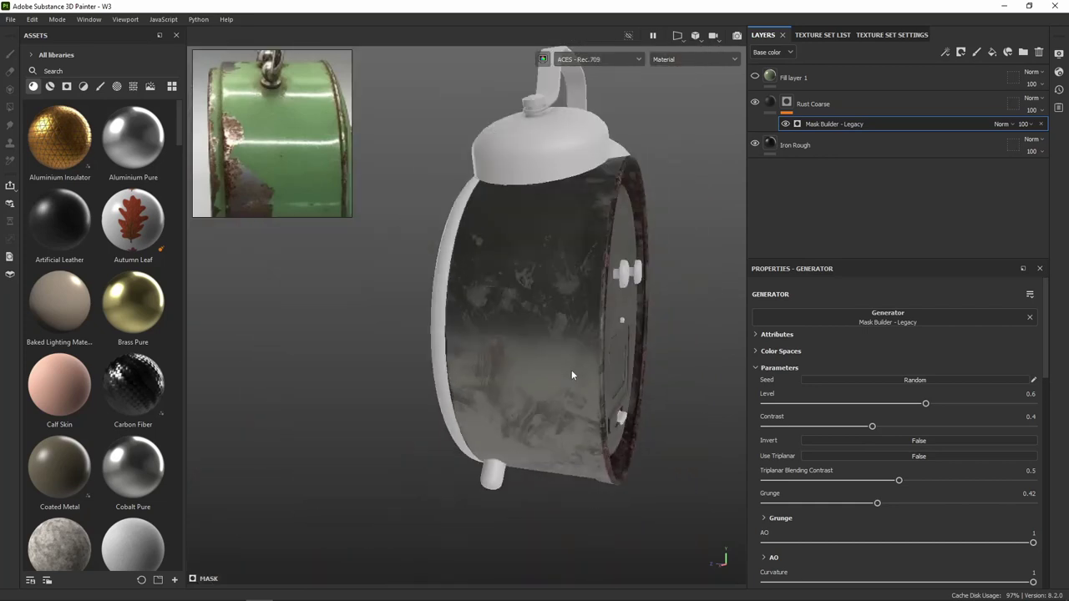
mouse_move(571, 370)
alt+mouse_down()
mouse_move(559, 411)
mouse_move(560, 342)
alt+mouse_up()
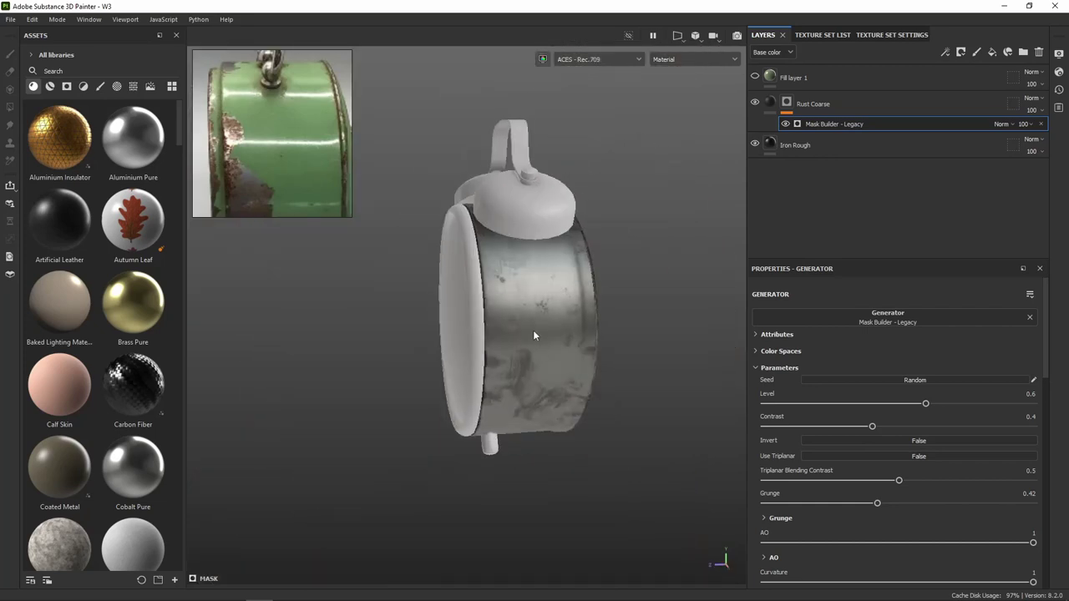
alt+drag(548, 389, 621, 418)
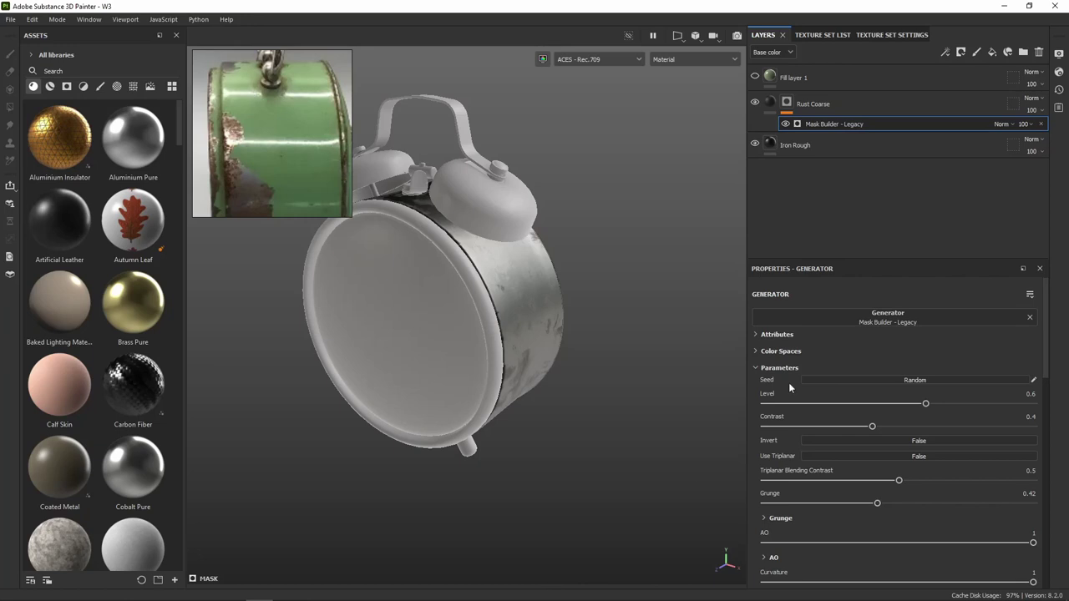
Set Use Triplanar to True, then remove the Mask Builder generator from the mask
click(916, 457)
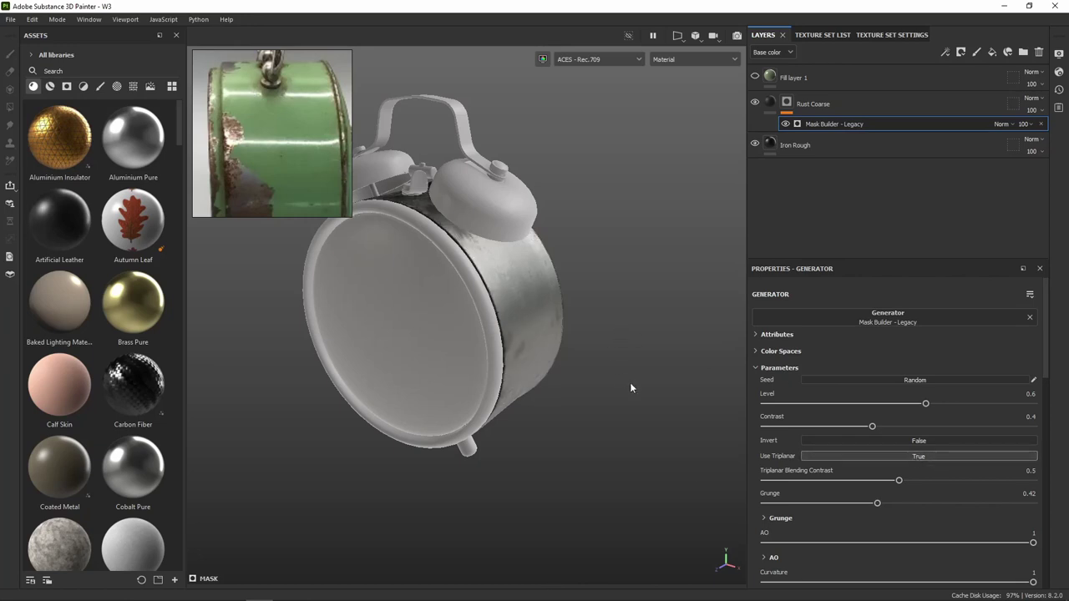
scroll(609, 364, up, 2)
scroll(610, 364, down, 4)
scroll(610, 370, down, 3)
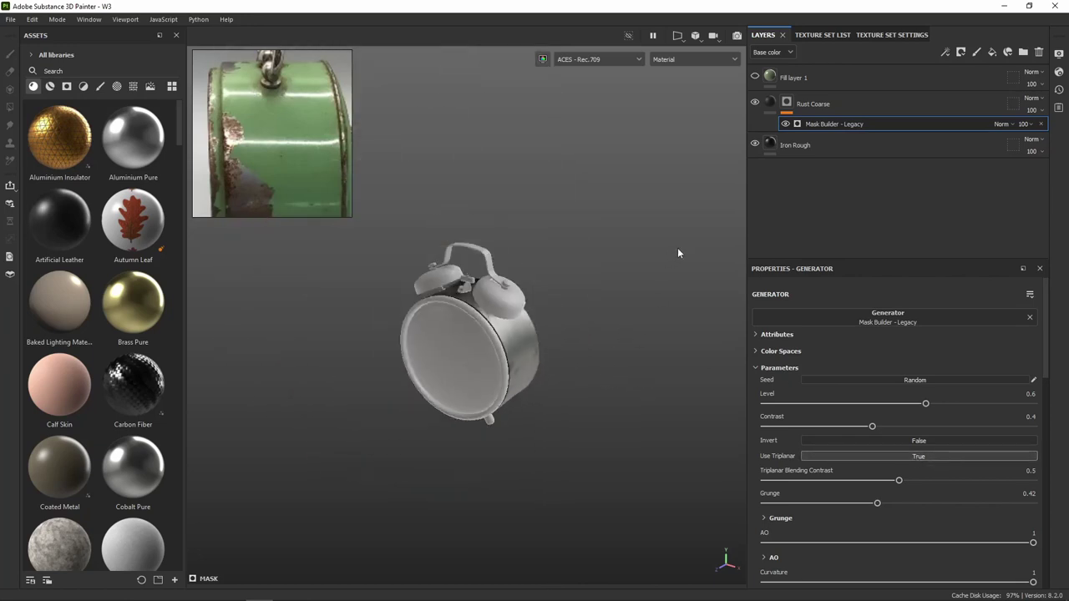
scroll(540, 451, up, 2)
scroll(540, 444, up, 3)
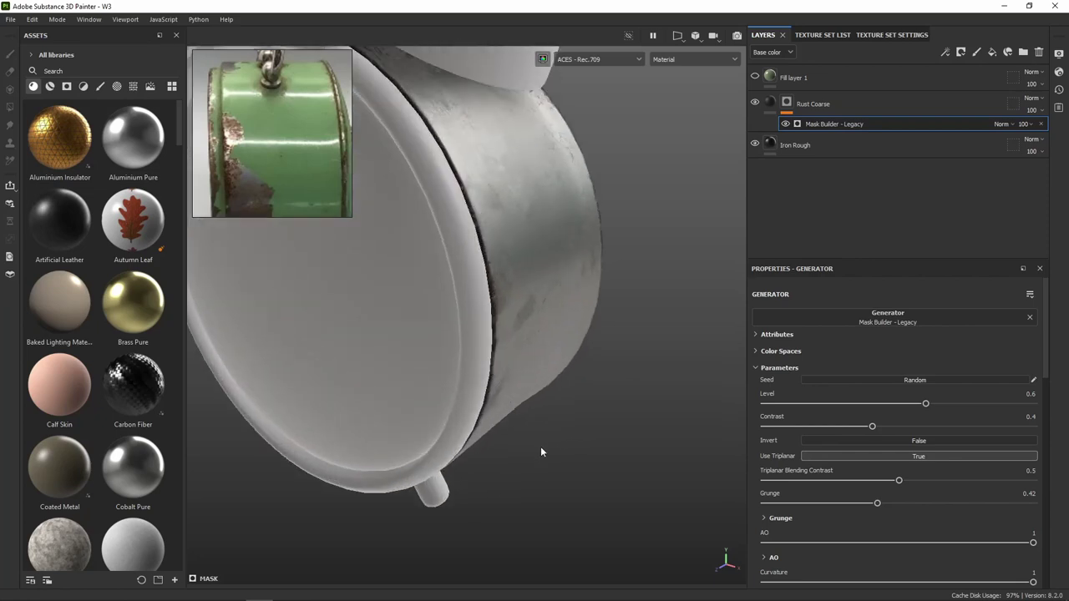
mouse_move(541, 447)
alt+mouse_down()
mouse_move(417, 470)
mouse_move(522, 487)
alt+mouse_up()
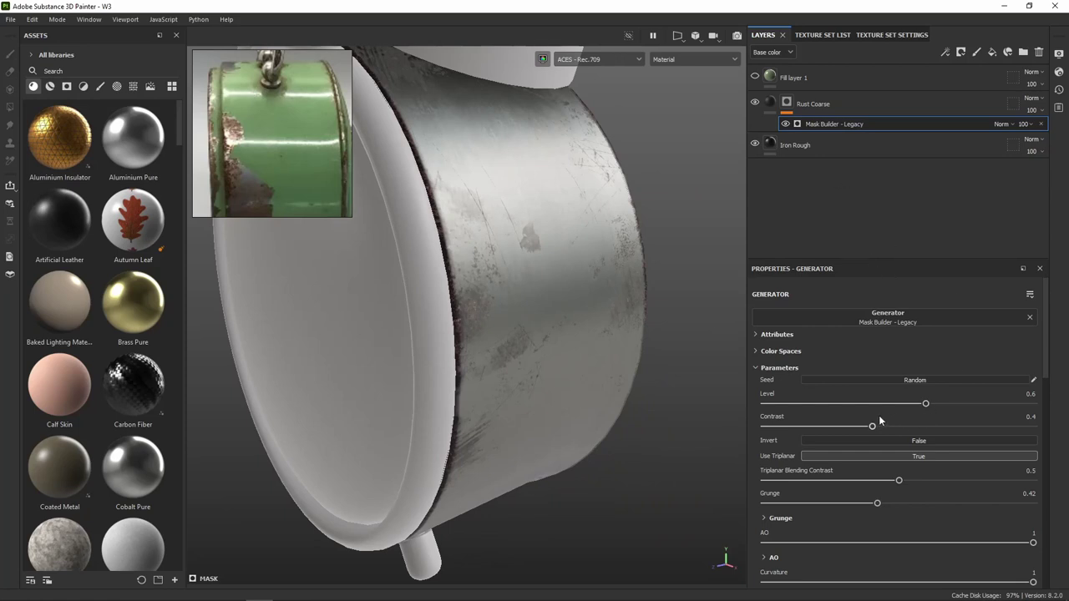
scroll(875, 421, down, 2)
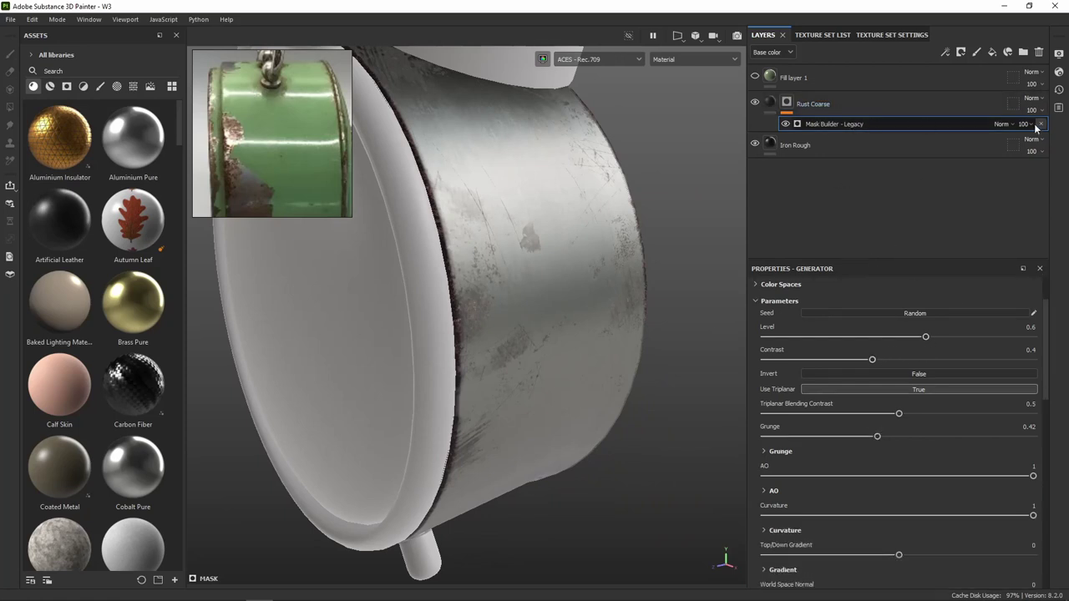
scroll(910, 393, down, 3)
scroll(869, 392, down, 3)
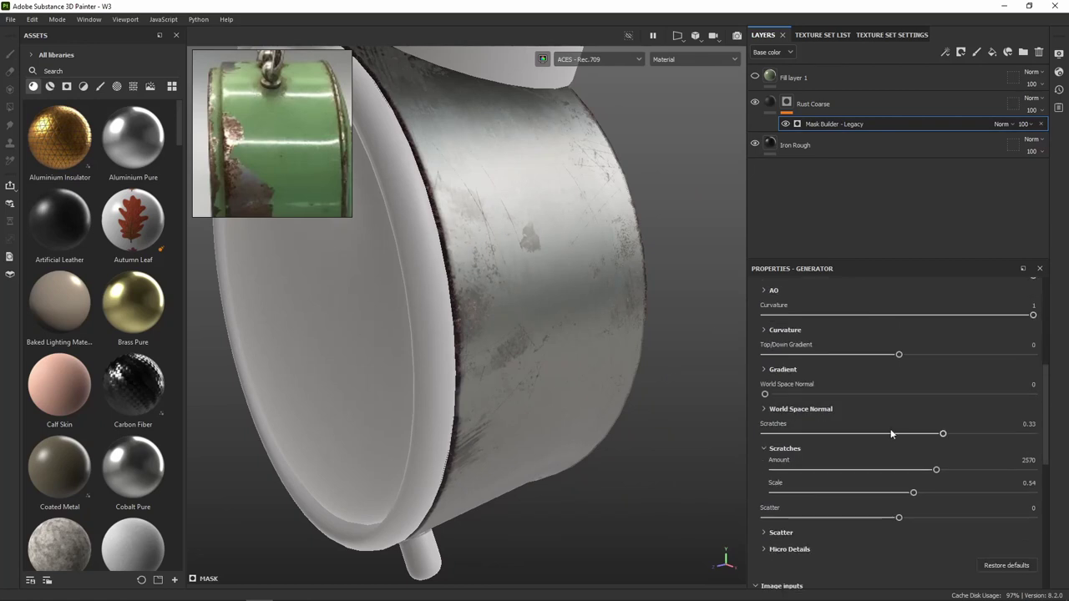
scroll(874, 441, down, 4)
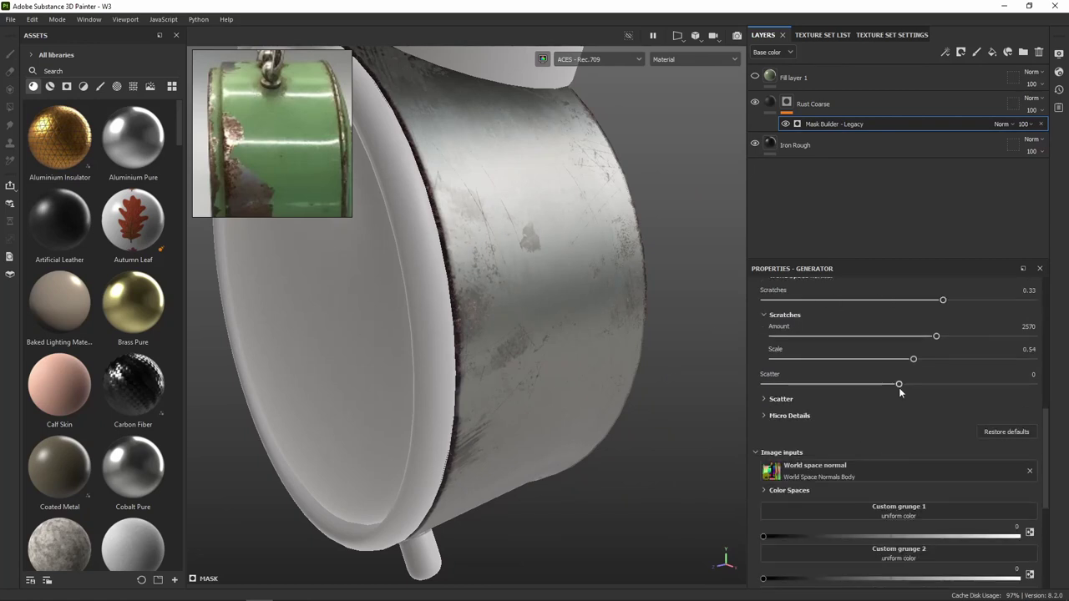
click(1039, 124)
Add a new generator to the Rust Coarse mask and set it to Mask Editor
right_click(789, 98)
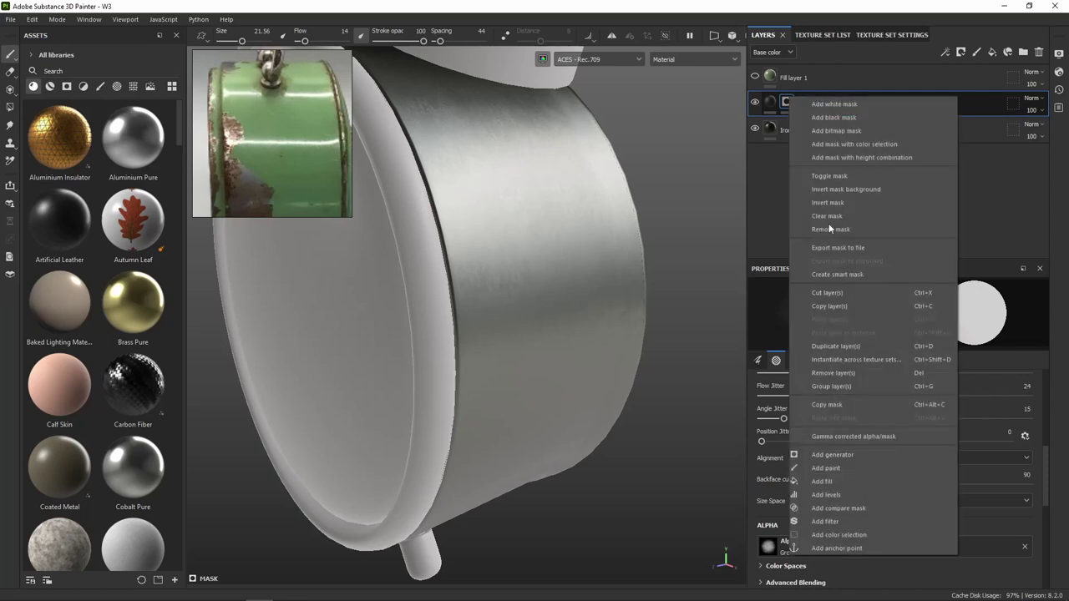
click(859, 455)
click(893, 319)
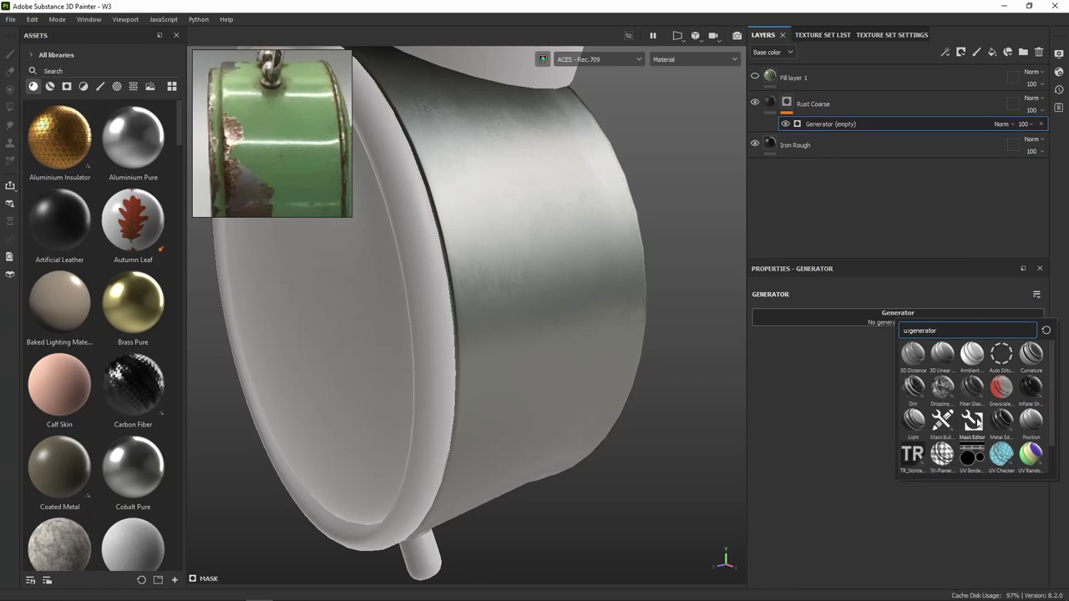
click(972, 420)
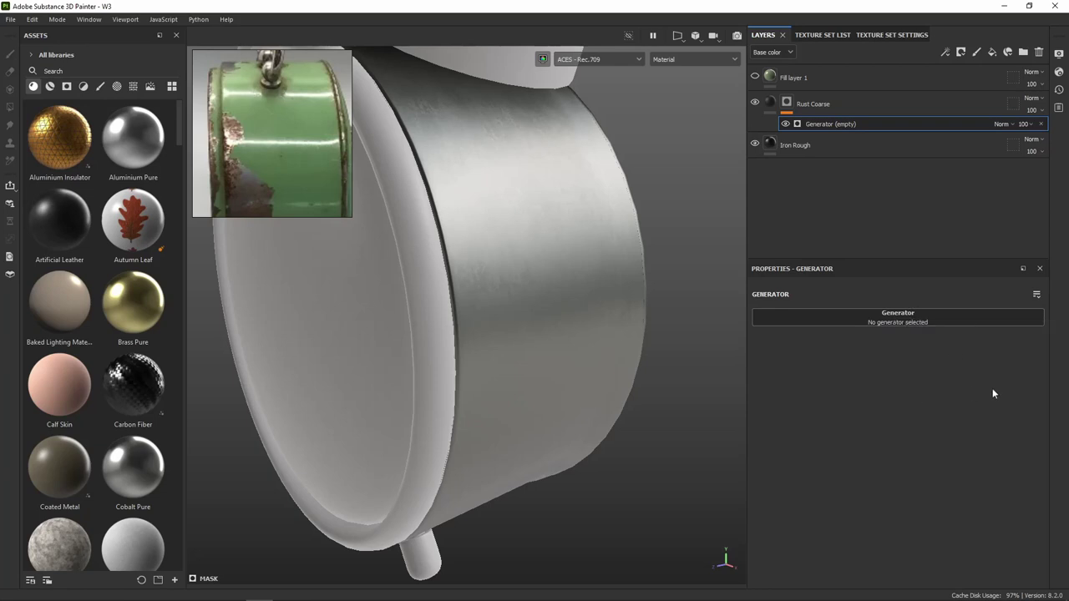
scroll(927, 468, down, 3)
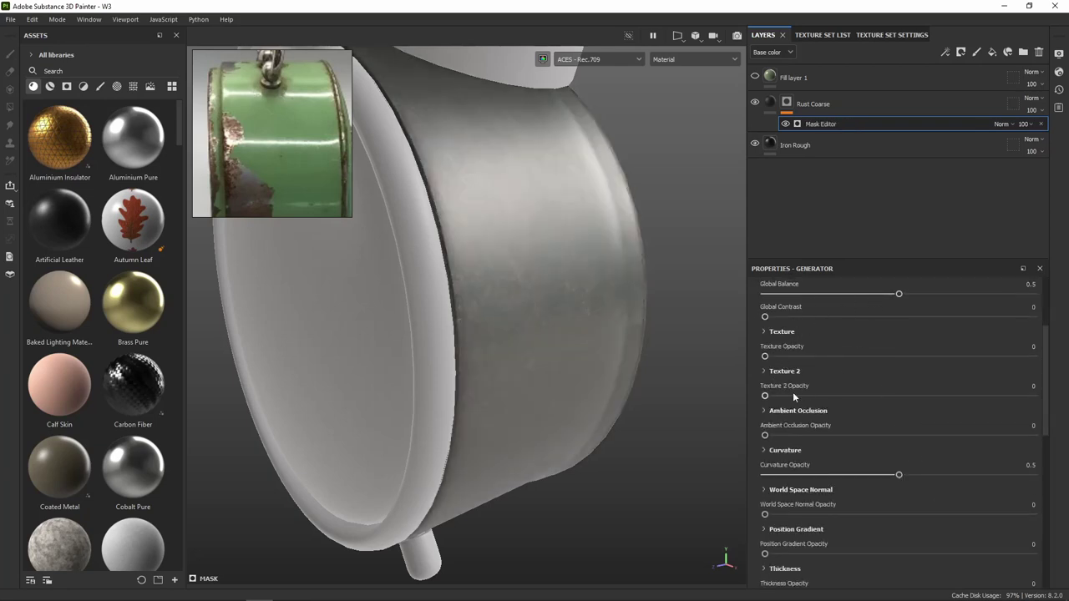
scroll(828, 431, down, 3)
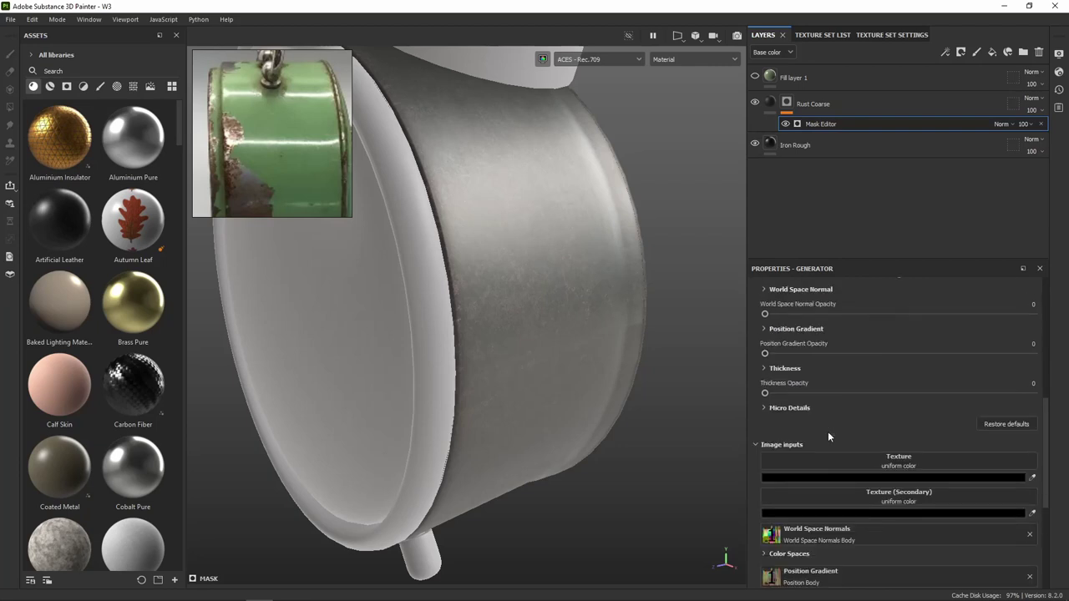
scroll(828, 431, down, 2)
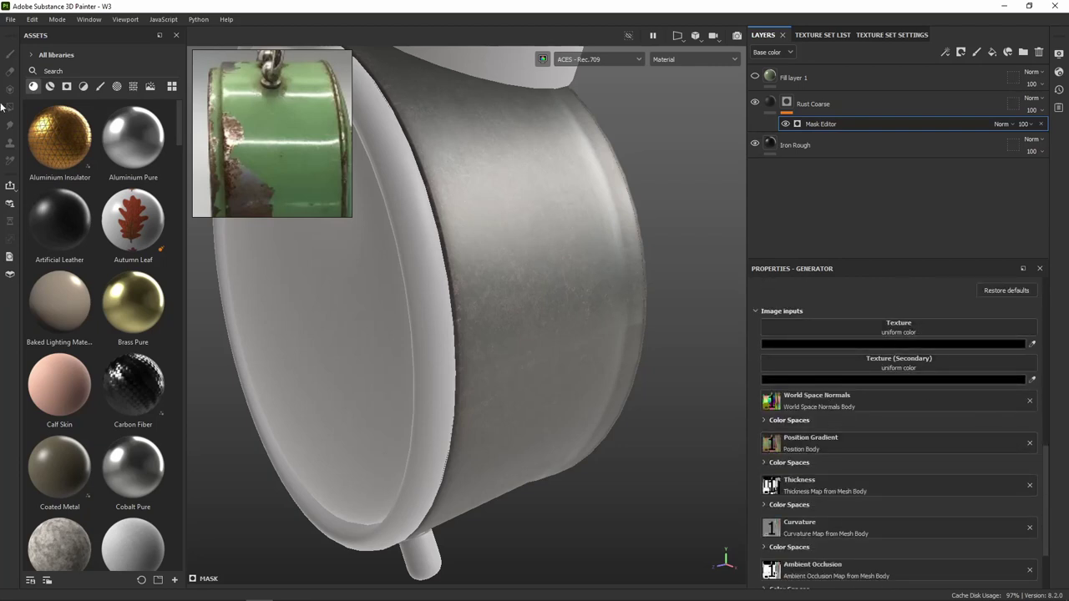
click(133, 86)
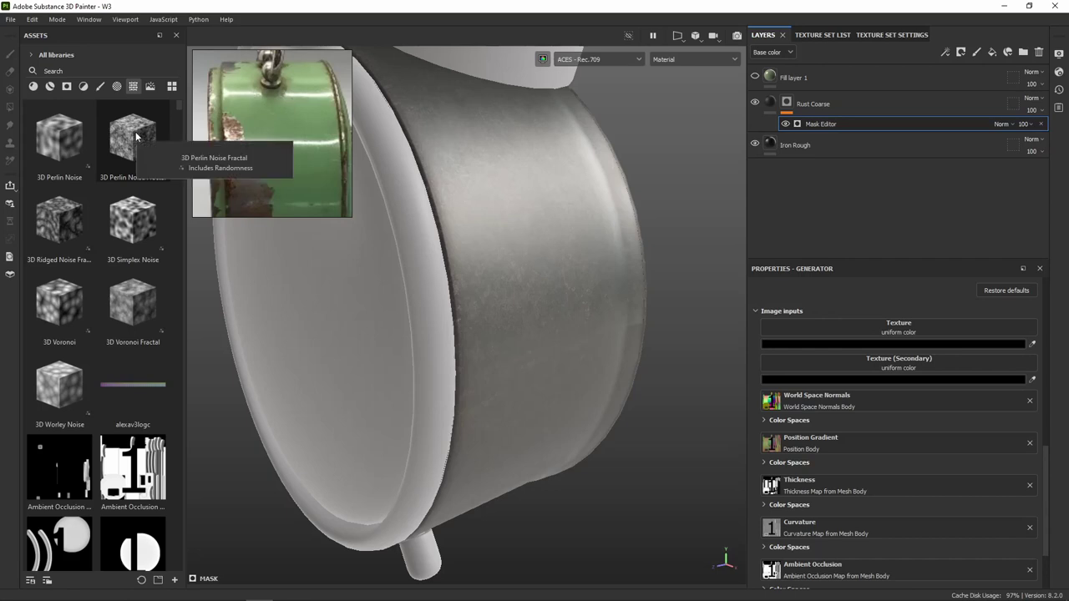
scroll(119, 376, down, 5)
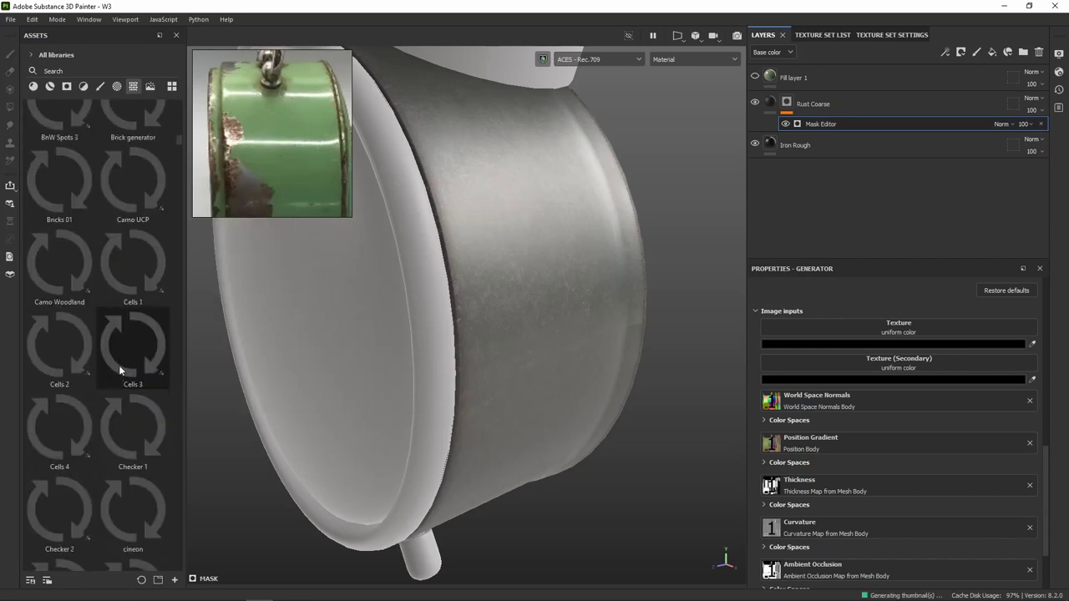
scroll(92, 365, down, 7)
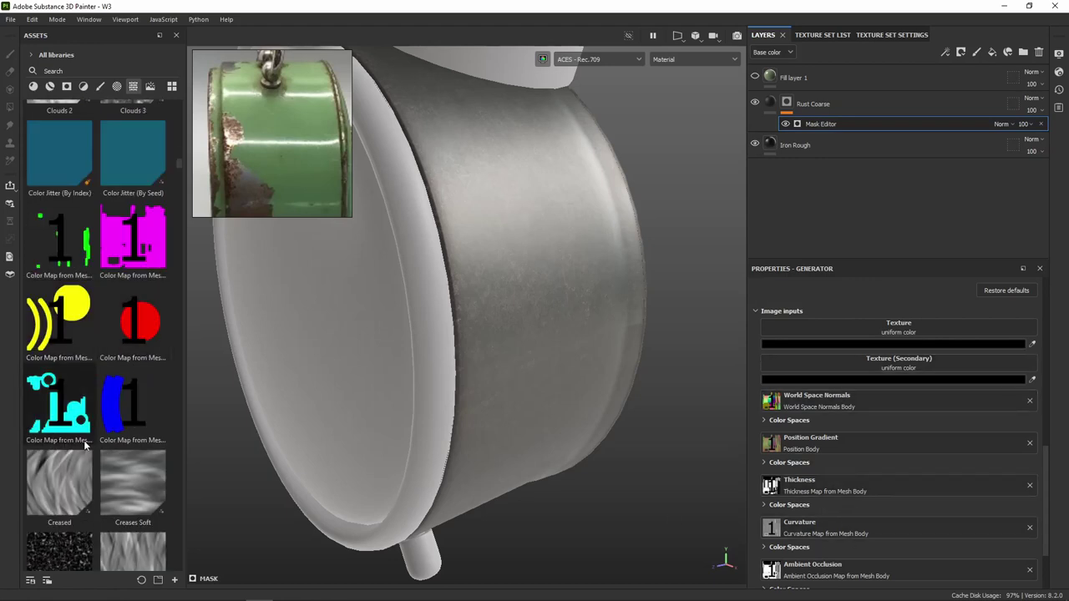
scroll(84, 445, down, 5)
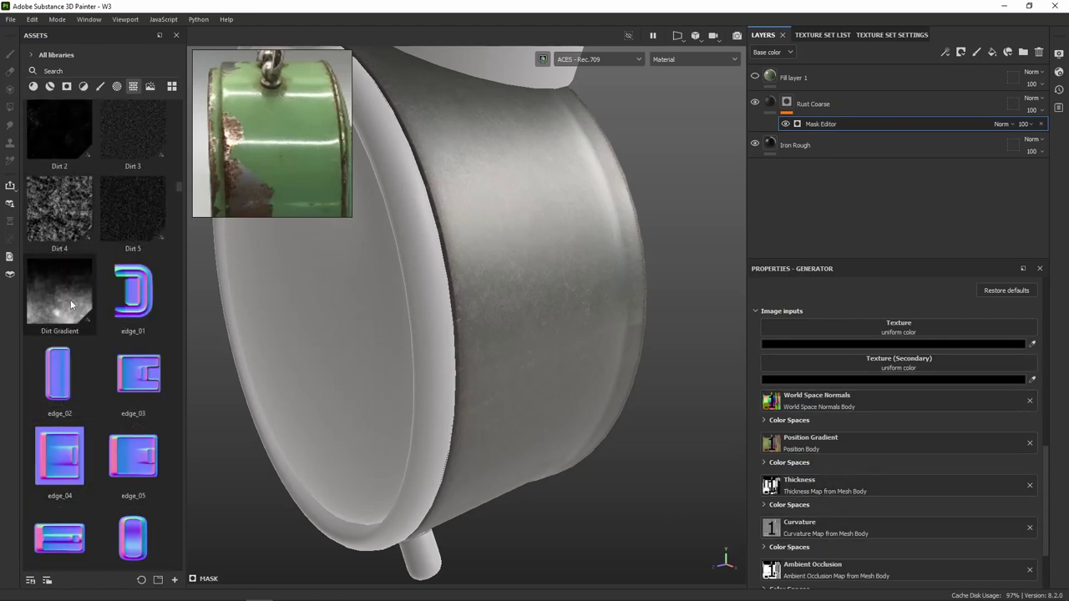
scroll(58, 282, up, 3)
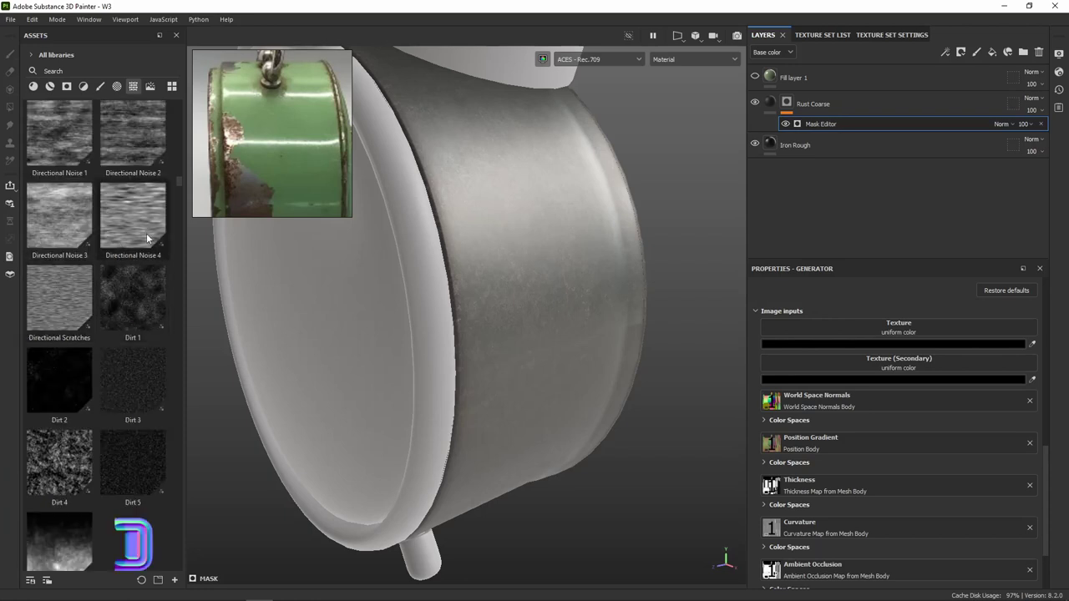
scroll(130, 319, down, 9)
scroll(130, 316, down, 5)
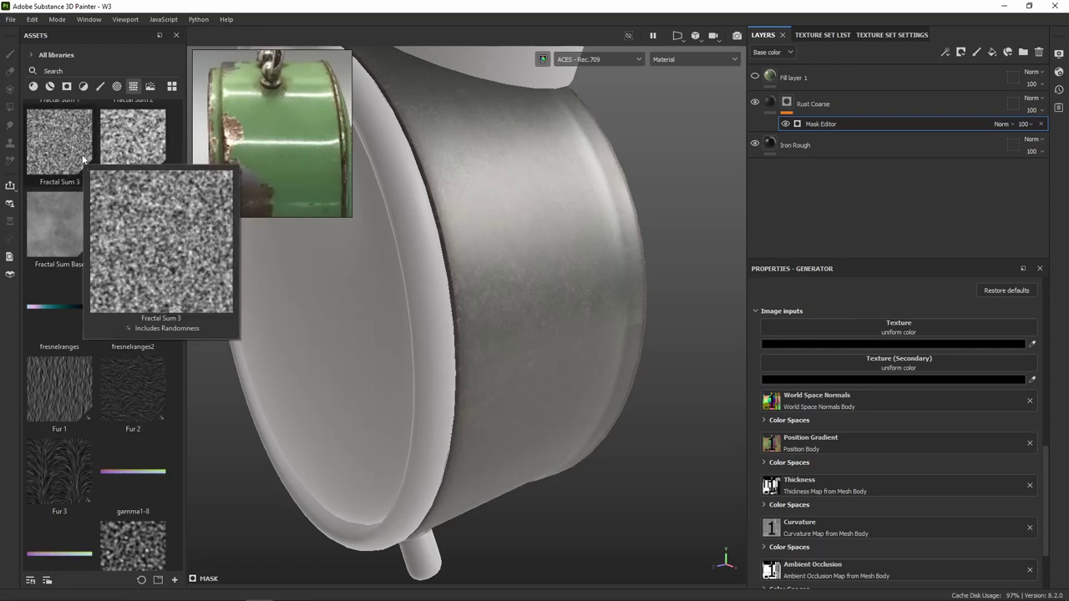
scroll(118, 399, down, 5)
scroll(118, 399, down, 5)
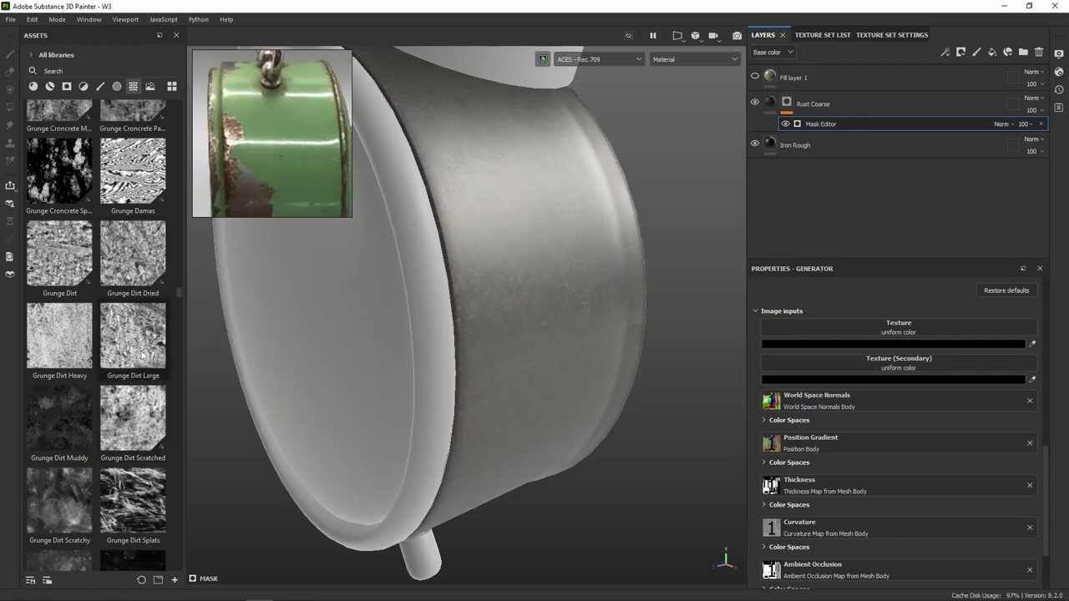
mouse_move(60, 335)
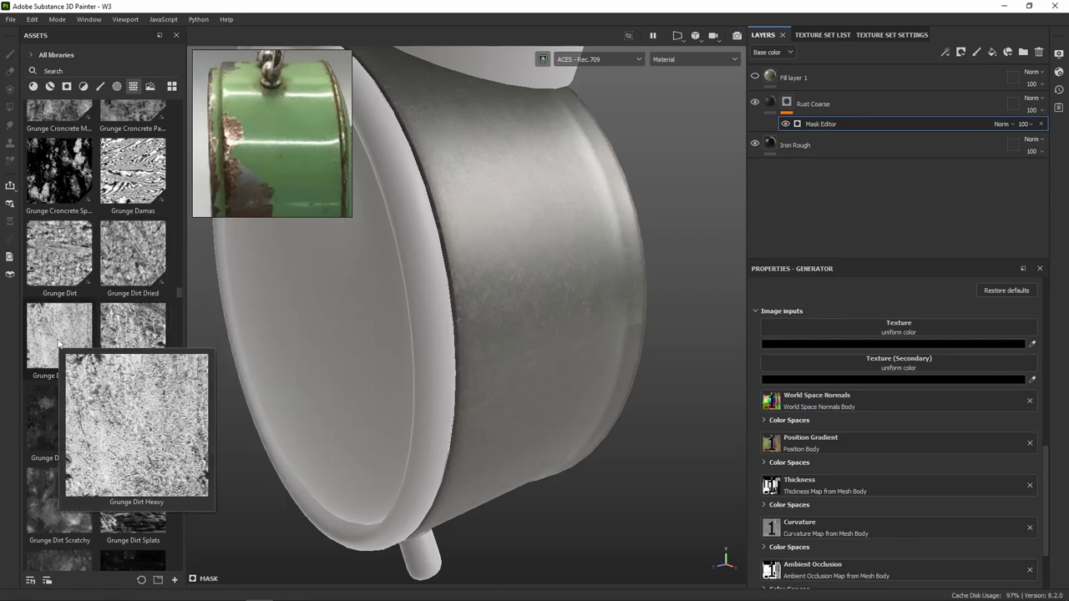
Load Grunge Dirt Heavy into the Mask Editor's Texture slot and raise Contrast to 0.69
drag(58, 340, 869, 325)
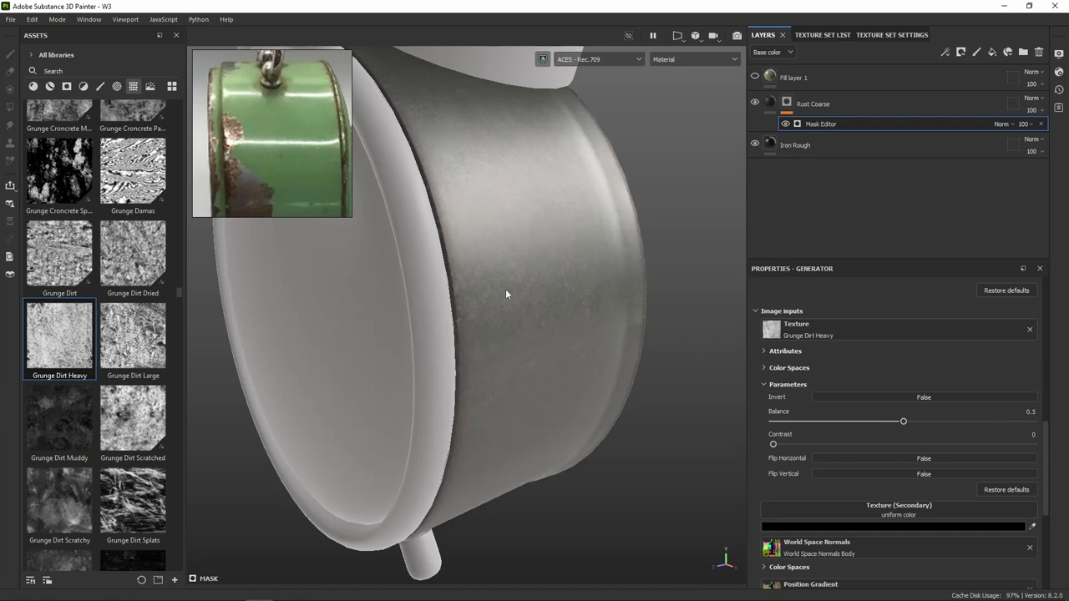
mouse_move(505, 293)
alt+mouse_down()
mouse_move(508, 258)
mouse_move(363, 298)
mouse_move(409, 323)
mouse_move(425, 360)
mouse_move(423, 322)
alt+mouse_up()
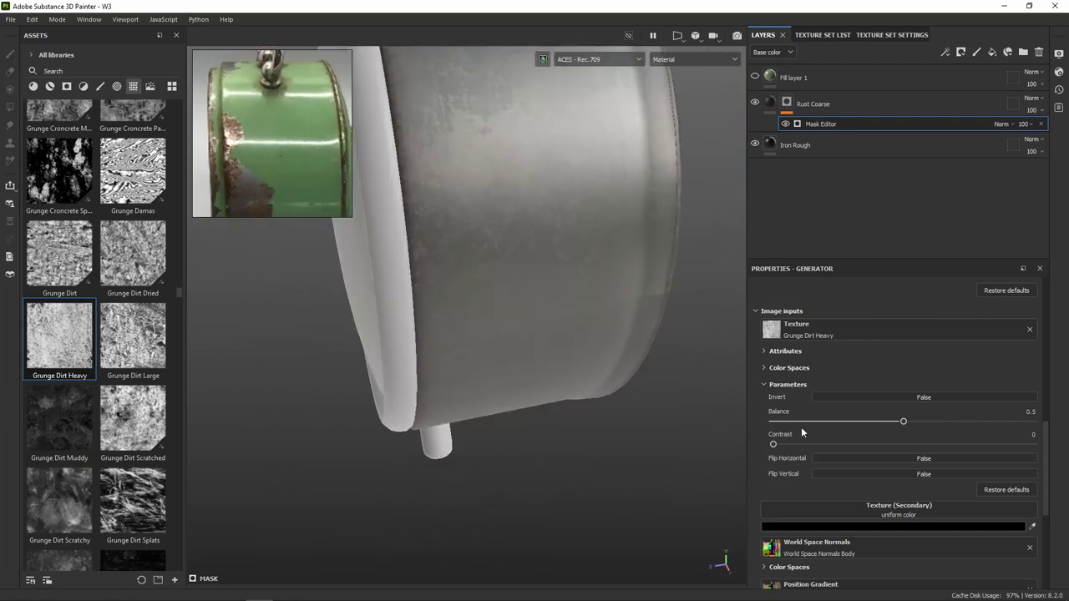
drag(775, 445, 952, 447)
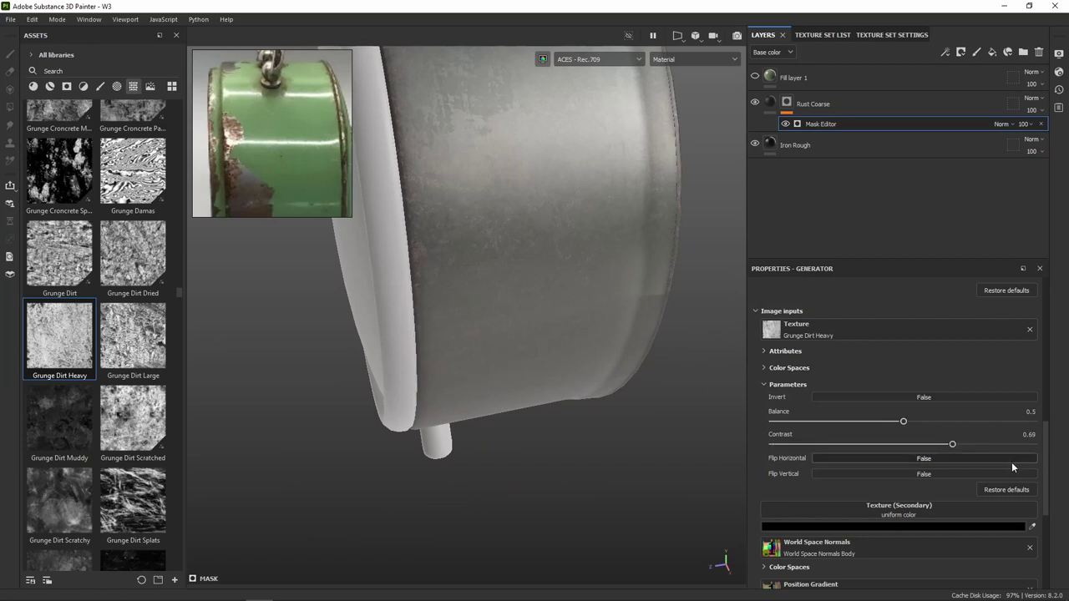
scroll(994, 457, down, 4)
scroll(869, 426, up, 5)
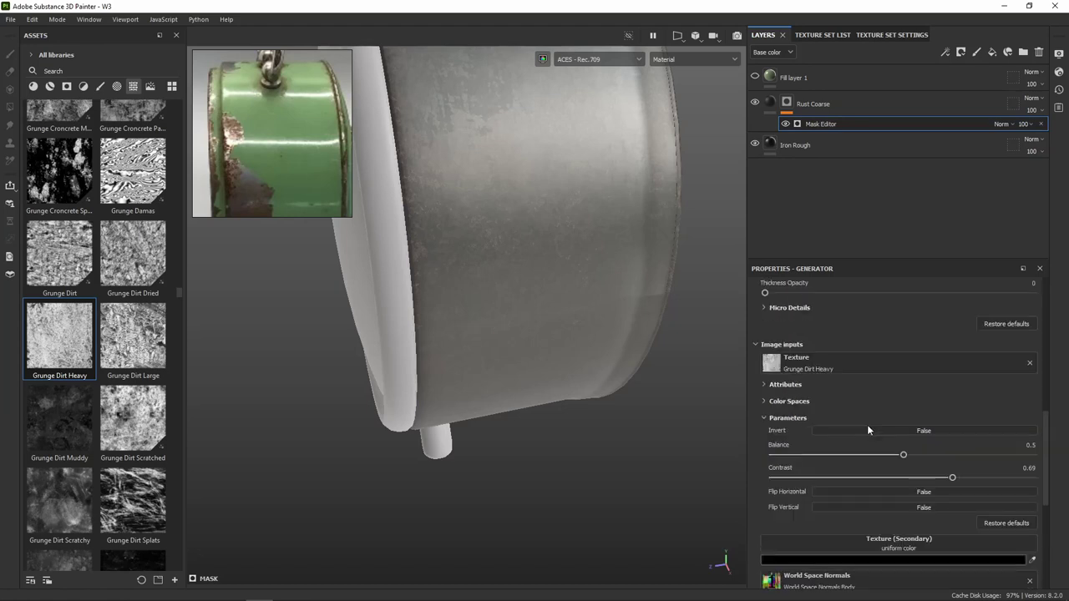
scroll(868, 425, up, 4)
scroll(868, 426, down, 4)
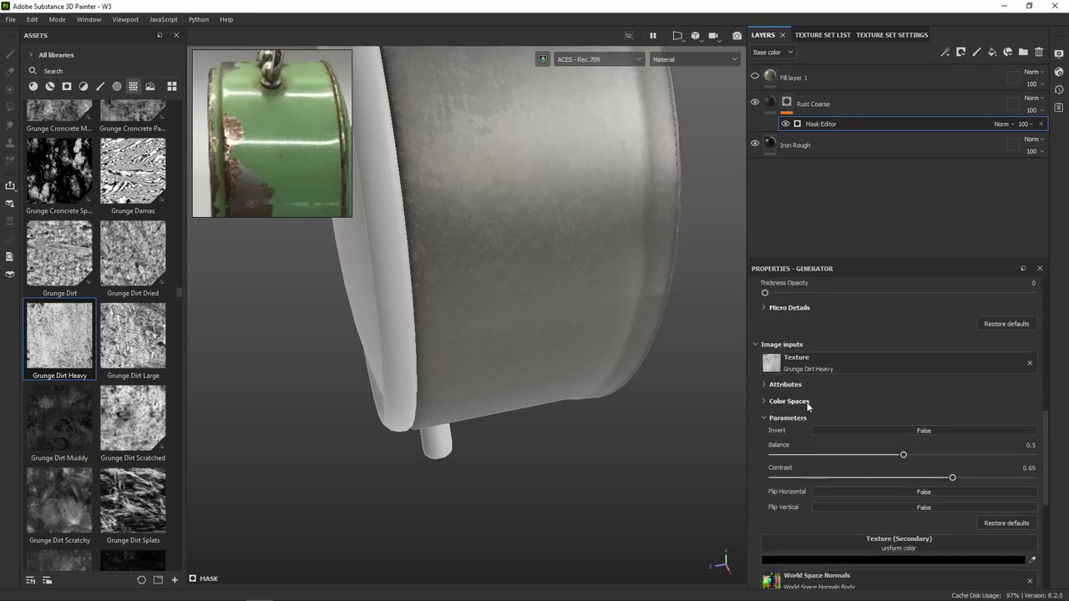
scroll(881, 415, up, 5)
scroll(882, 416, up, 4)
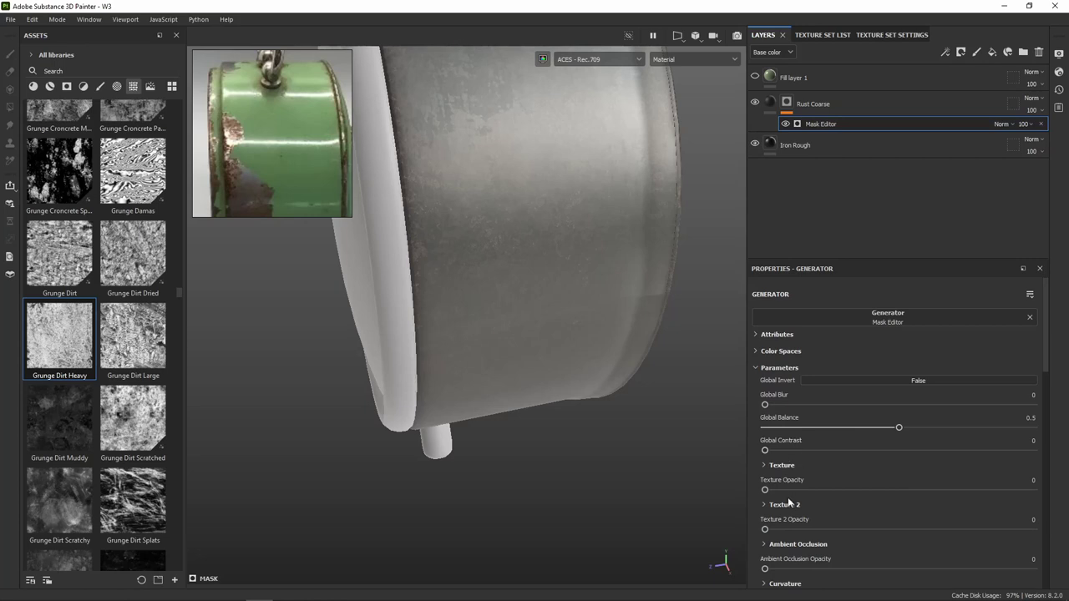
Set the Mask Editor's Texture Opacity to 1
drag(786, 494, 1048, 492)
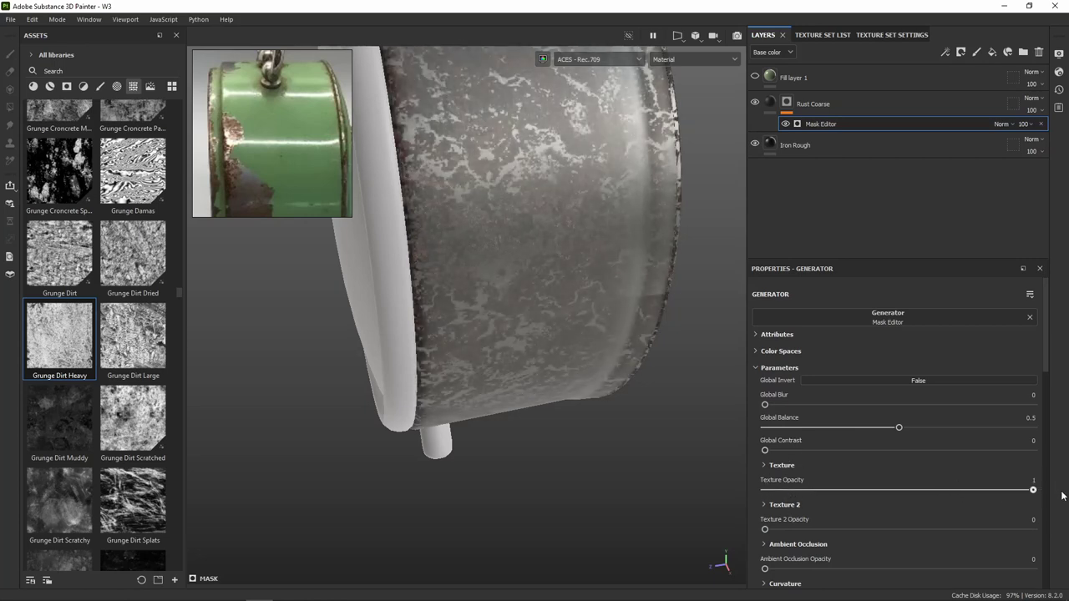
scroll(914, 497, down, 5)
scroll(861, 442, down, 3)
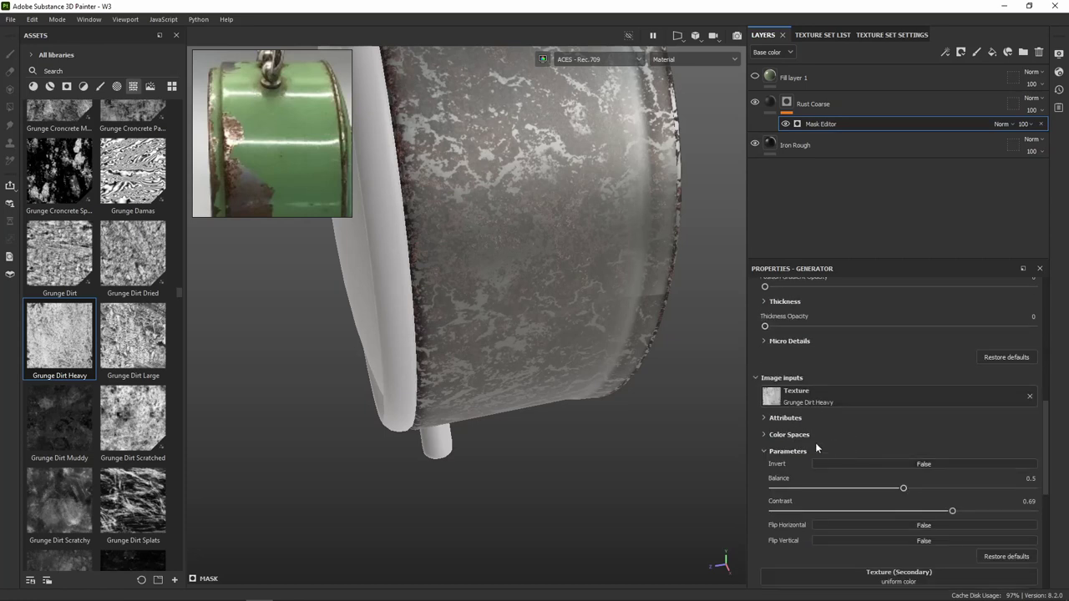
scroll(844, 458, down, 1)
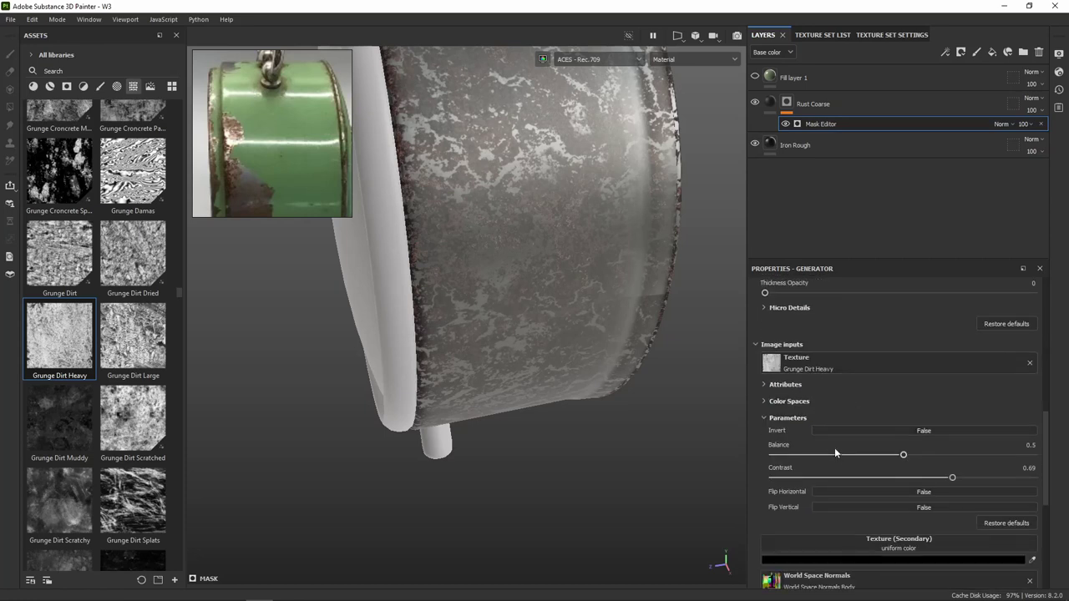
click(764, 385)
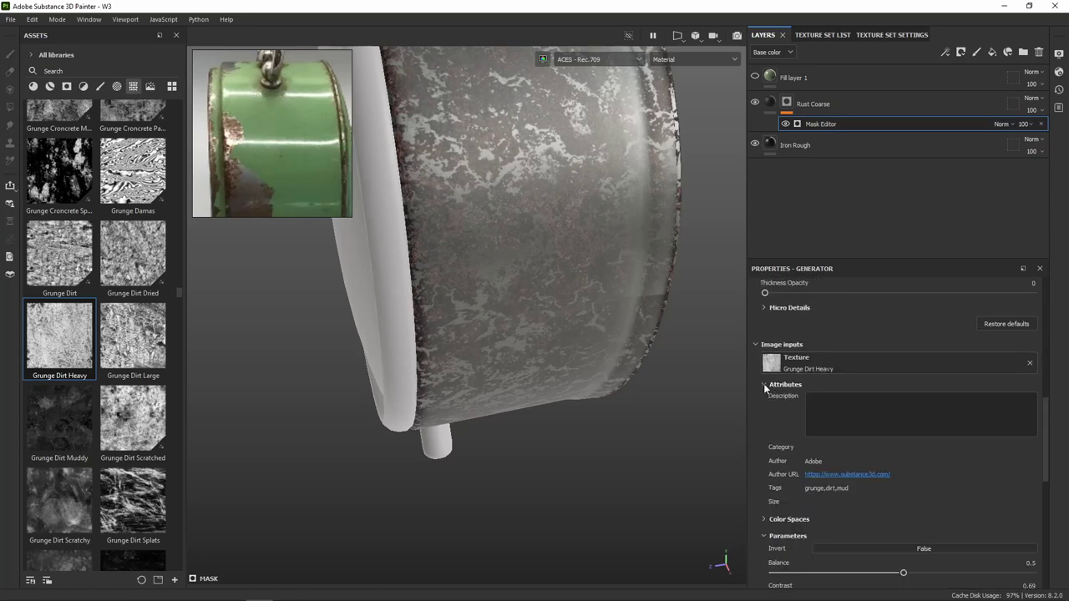
click(764, 385)
scroll(863, 456, down, 1)
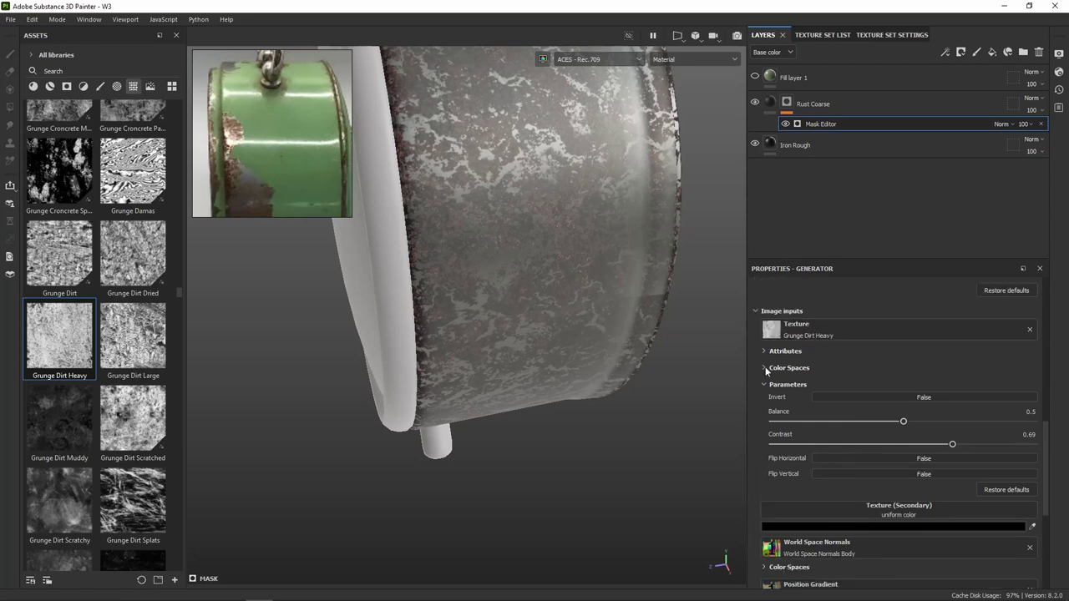
click(765, 367)
click(765, 368)
Lower the Grunge Dirt Heavy texture's Balance to 0.19 for patchier rust
scroll(1040, 323, up, 10)
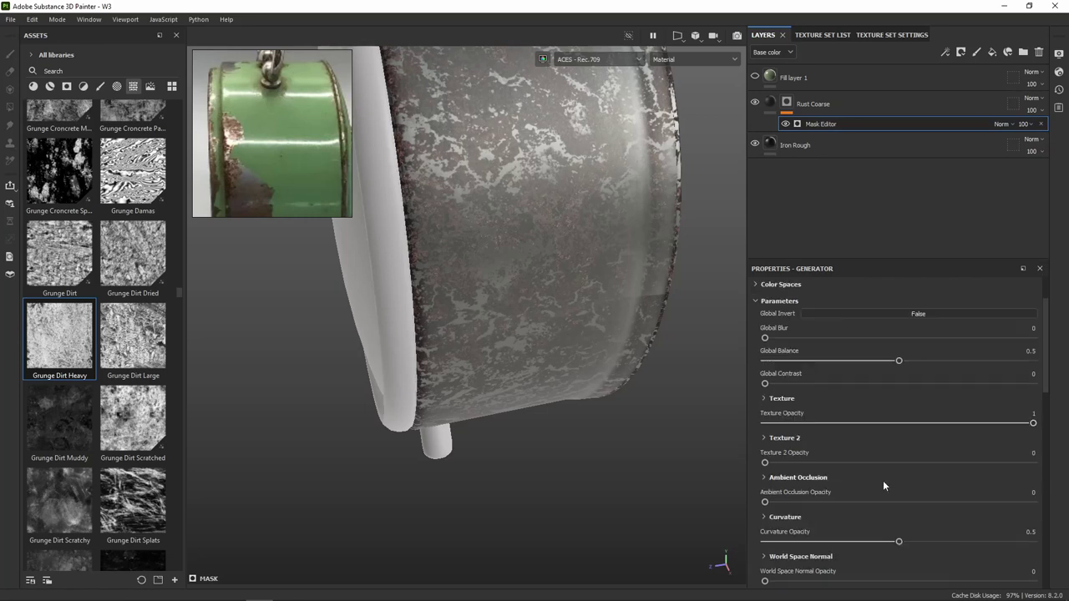
scroll(874, 483, down, 4)
scroll(872, 482, down, 2)
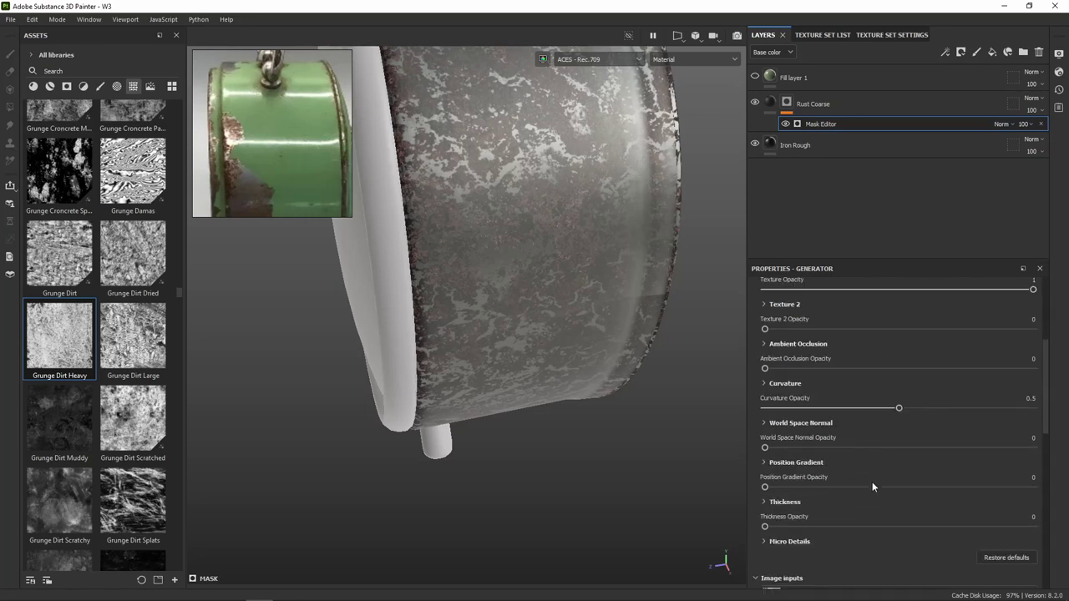
scroll(872, 481, down, 2)
scroll(872, 482, down, 3)
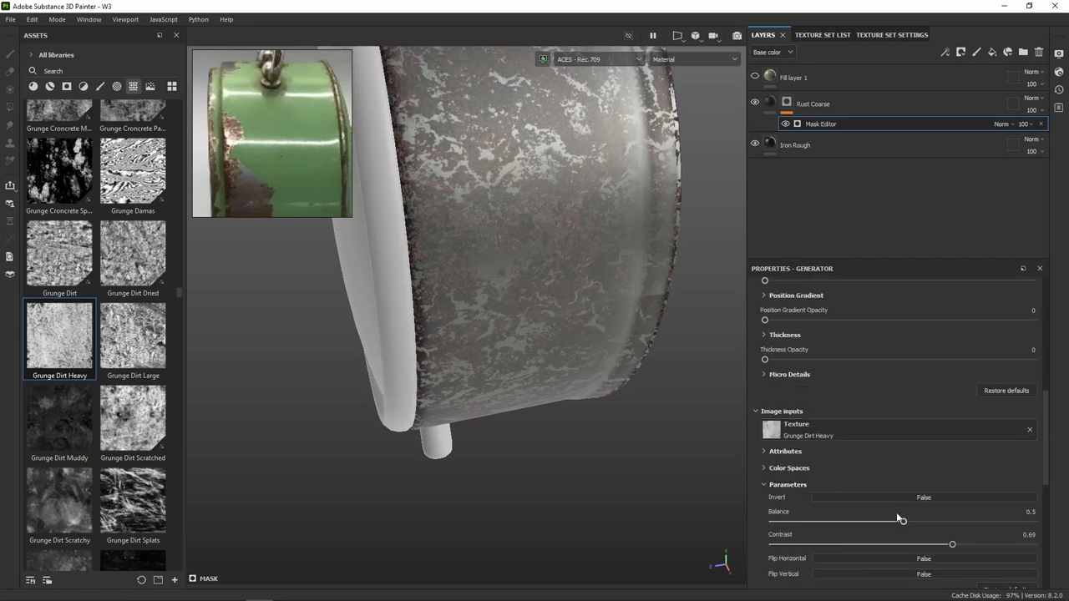
scroll(900, 519, down, 1)
mouse_move(901, 491)
mouse_down()
mouse_move(810, 491)
mouse_move(826, 490)
mouse_up()
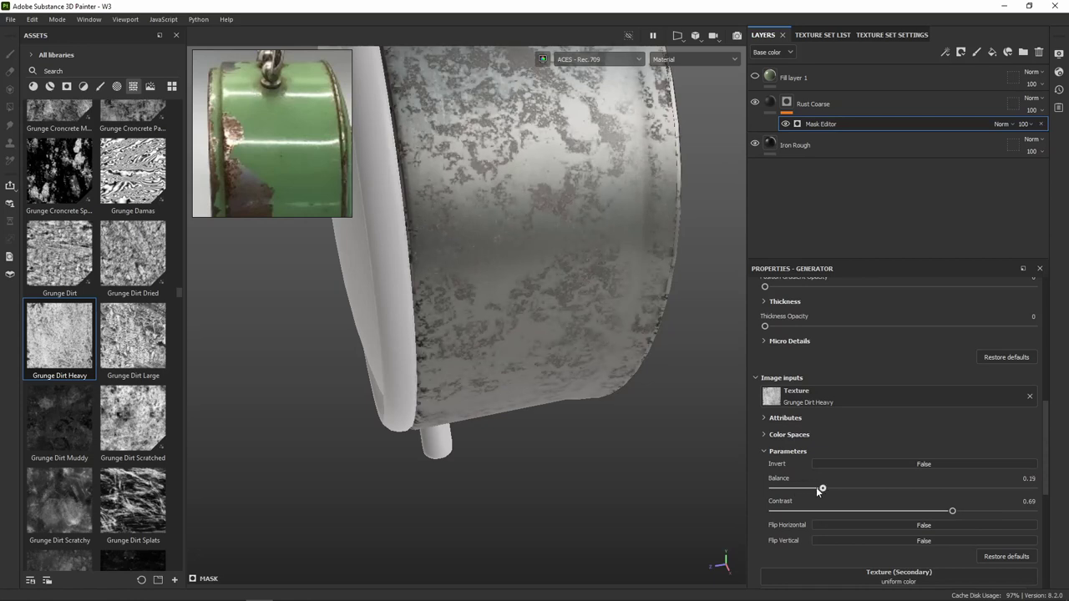
scroll(869, 449, up, 5)
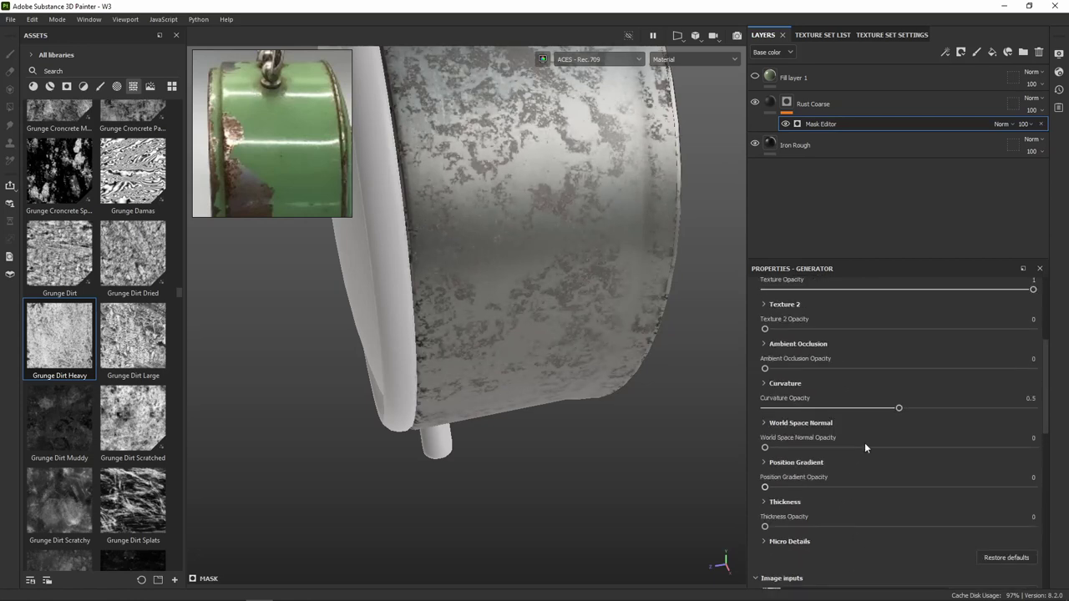
scroll(864, 442, up, 5)
scroll(864, 442, up, 3)
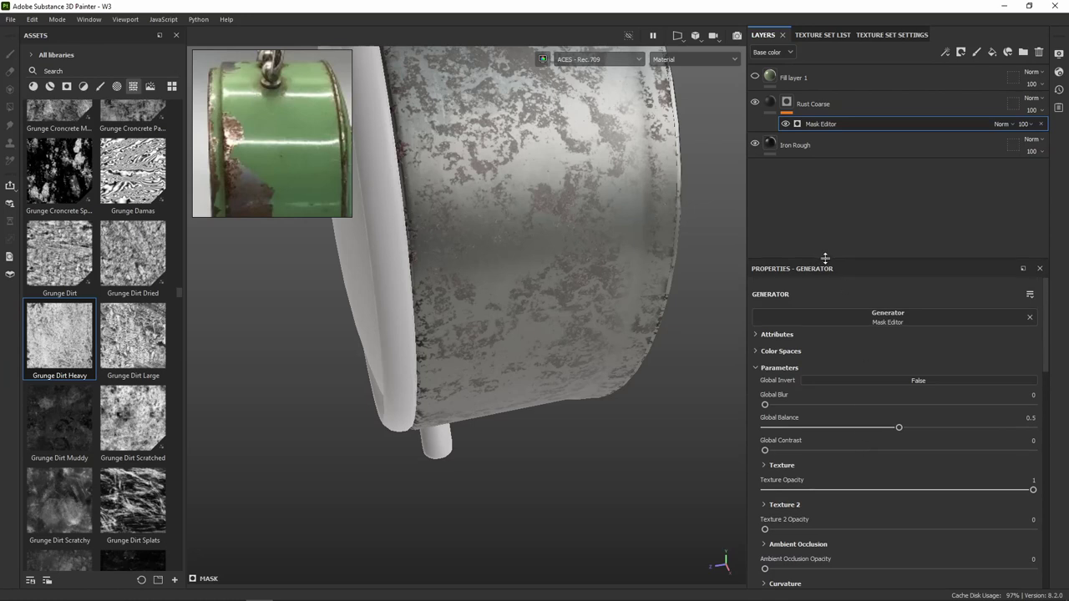
mouse_move(516, 293)
alt+mouse_down()
mouse_move(575, 290)
mouse_move(560, 290)
alt+mouse_up()
scroll(880, 428, down, 3)
scroll(878, 431, down, 3)
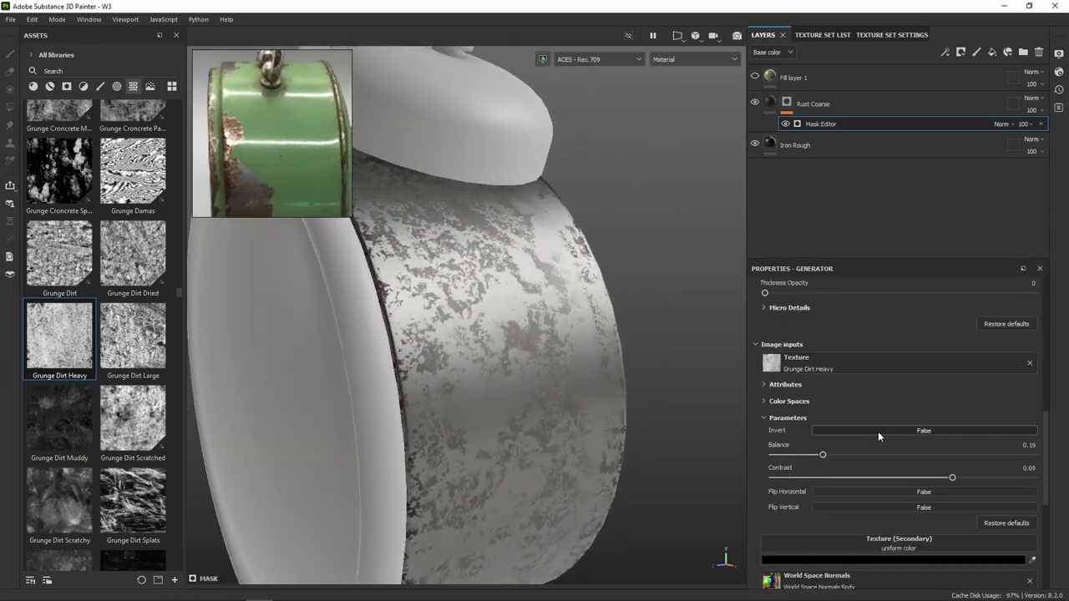
scroll(869, 418, down, 3)
scroll(847, 400, up, 2)
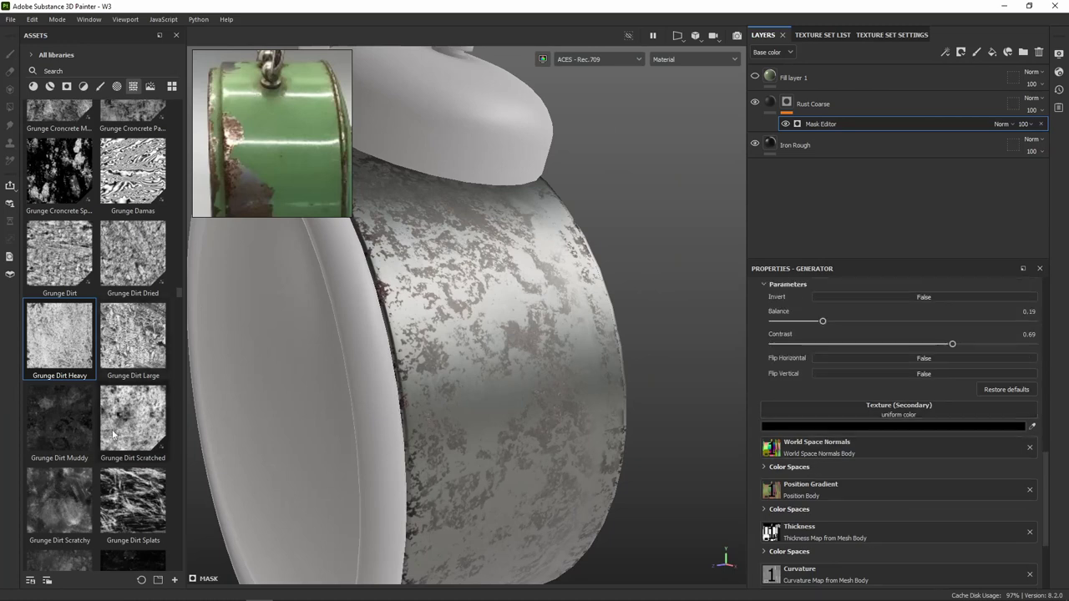
Put Grunge Dirt Splats in the Texture (Secondary) slot with Texture 2 Opacity at 1
mouse_move(133, 500)
mouse_move(143, 507)
mouse_down()
mouse_move(787, 396)
mouse_move(941, 412)
mouse_move(896, 407)
mouse_up()
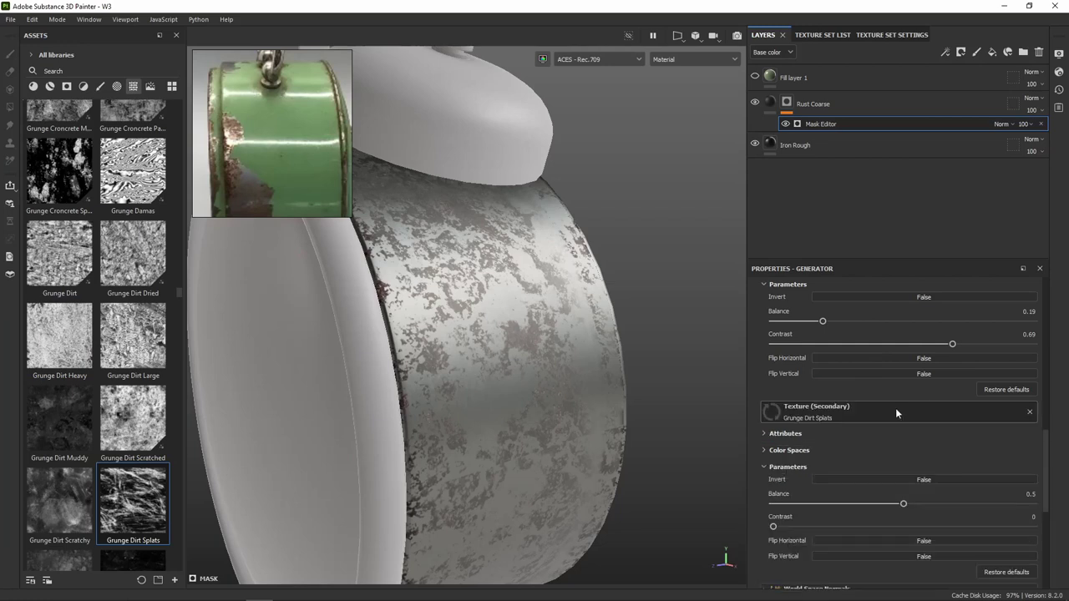
scroll(901, 430, up, 2)
scroll(900, 431, up, 3)
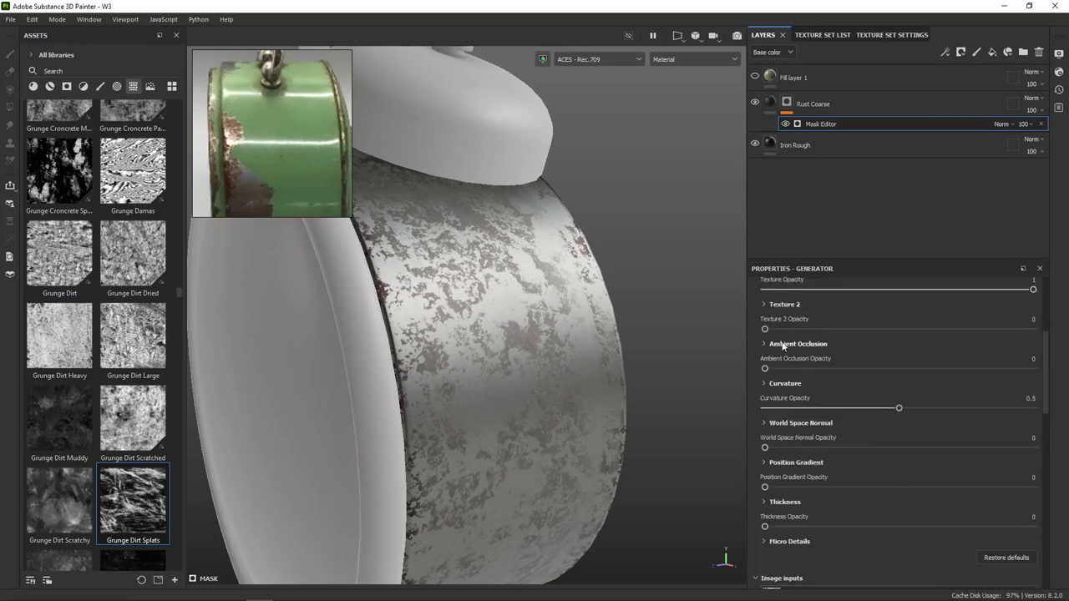
drag(765, 329, 770, 329)
drag(878, 343, 1033, 329)
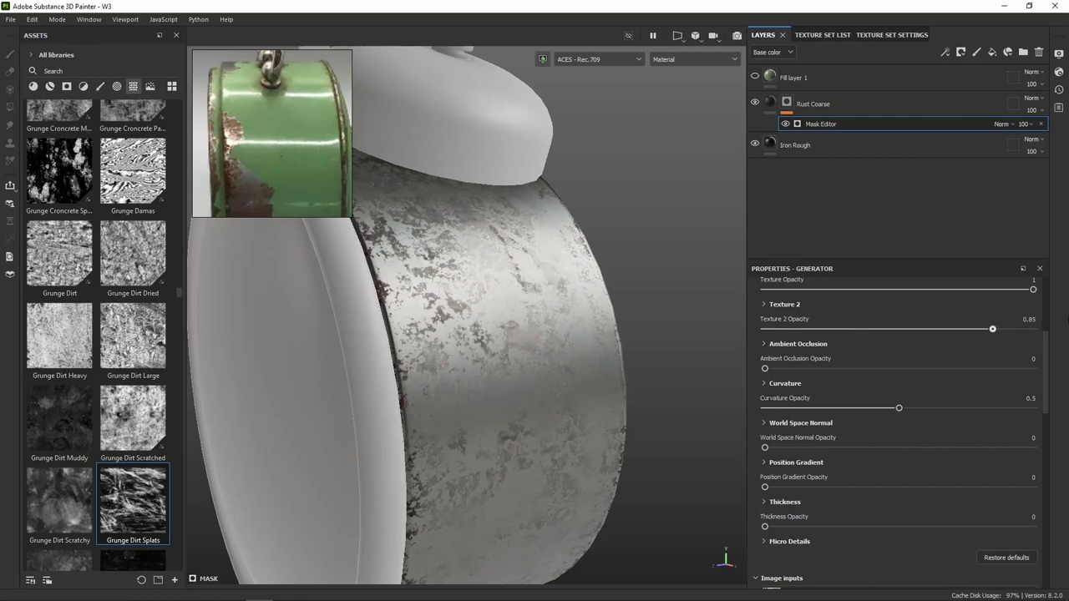
alt+drag(546, 278, 466, 323)
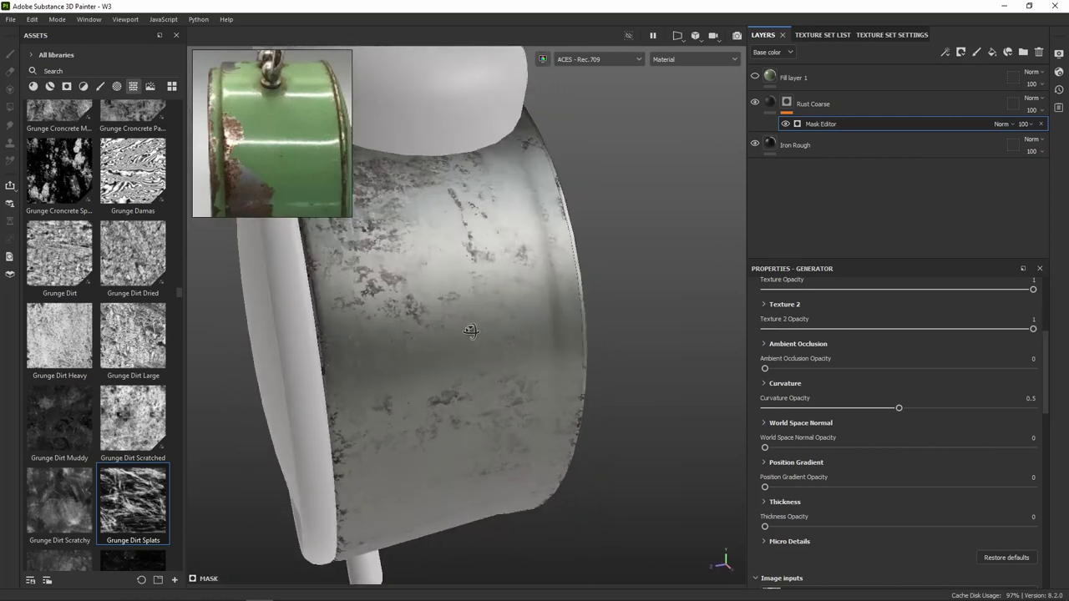
alt+drag(721, 322, 552, 315)
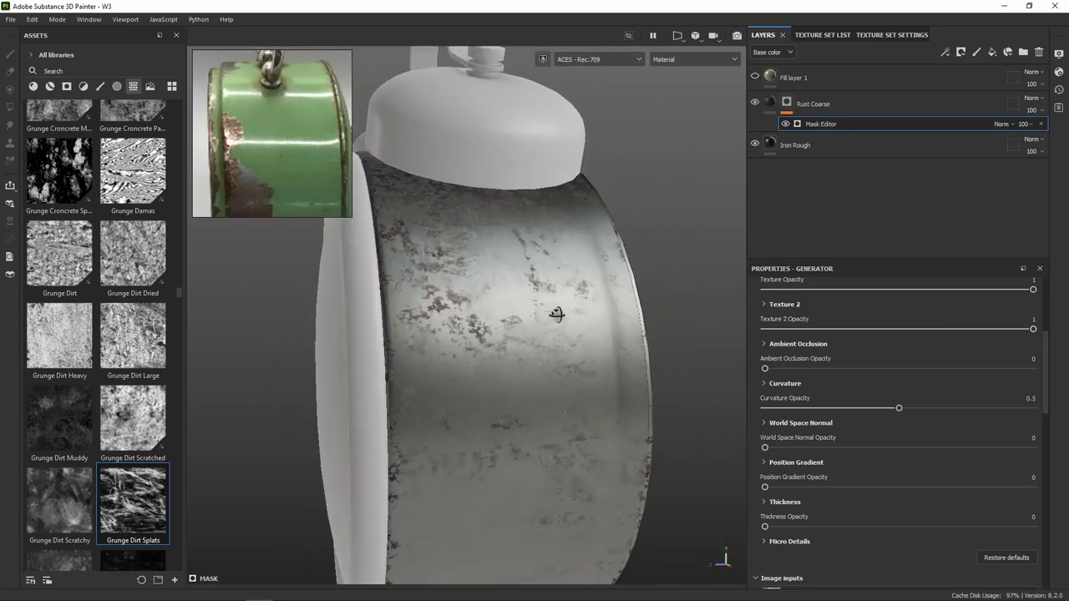
mouse_move(552, 314)
alt+mouse_down()
mouse_move(578, 338)
mouse_move(561, 326)
alt+mouse_up()
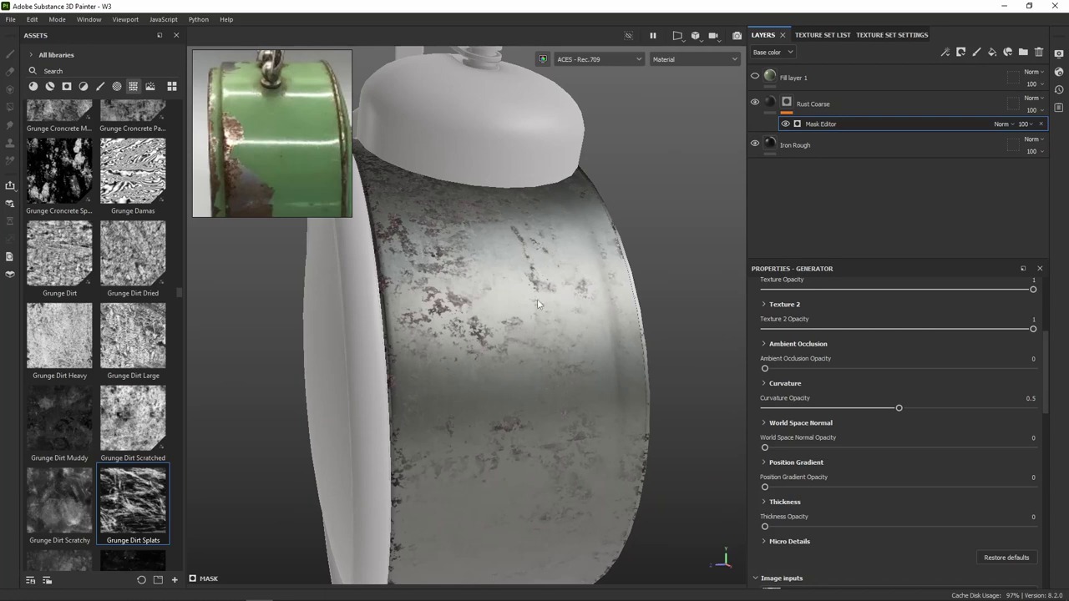
Replace the Mask Editor effect on the Rust Coarse mask with a fill effect
click(1040, 124)
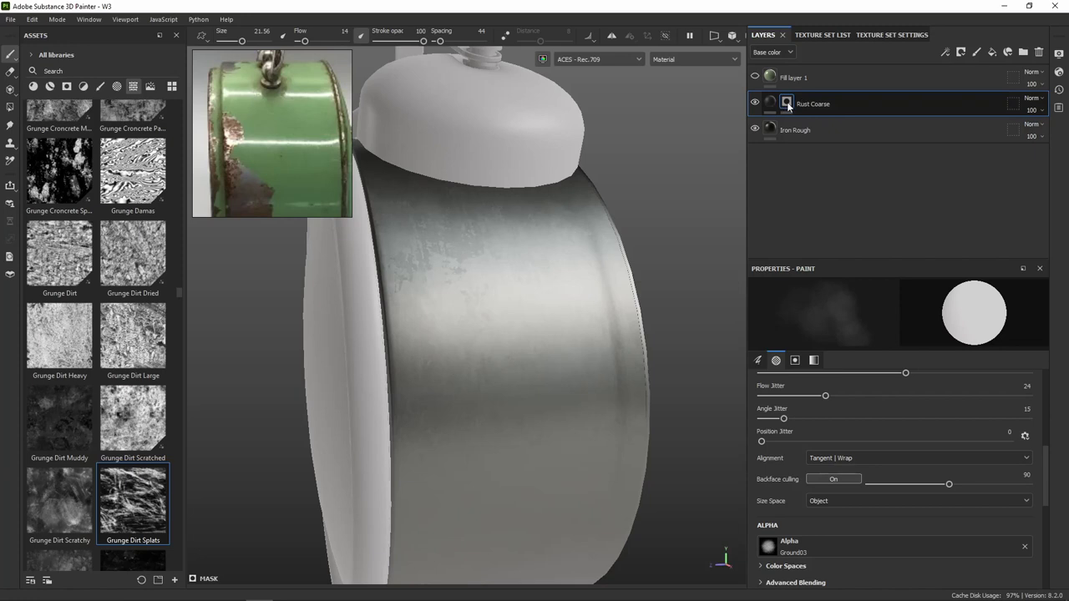
right_click(788, 106)
click(835, 485)
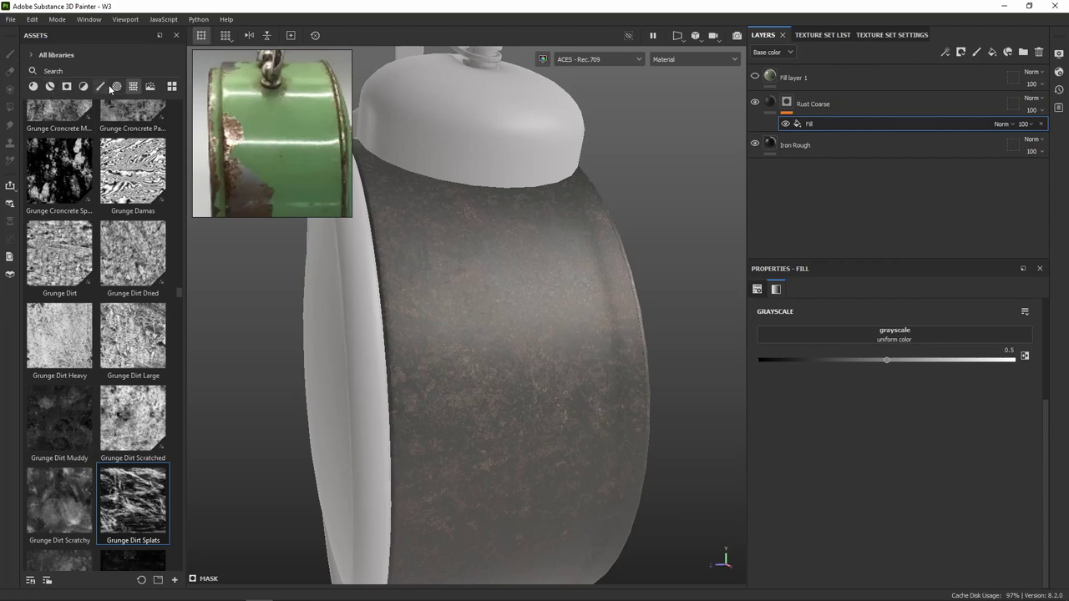
Drive the fill's grayscale slot with Grunge Dirt Heavy at balance 0.5
drag(62, 343, 839, 332)
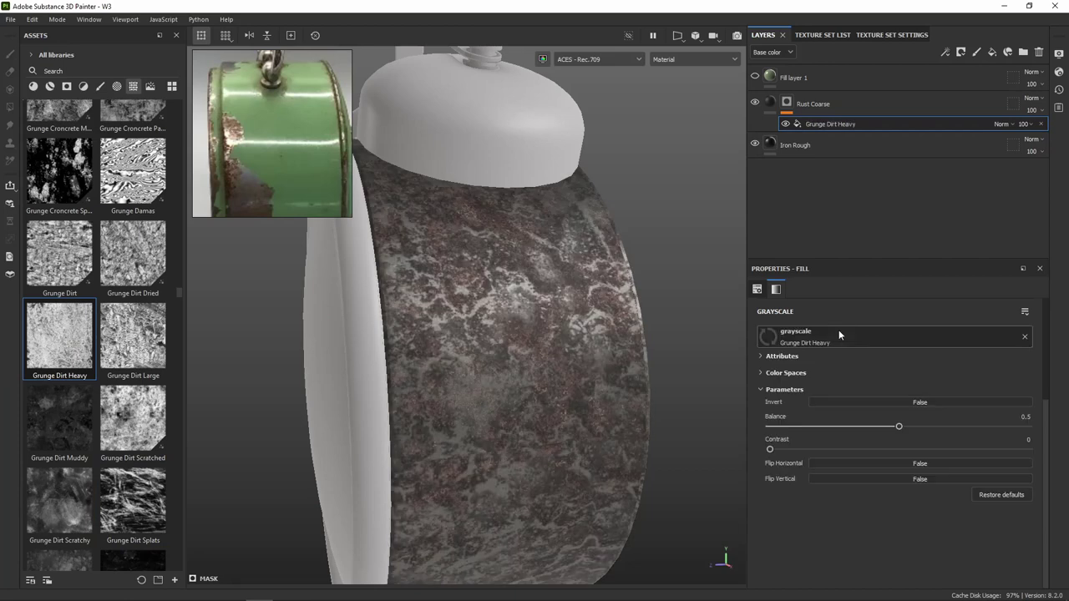
scroll(623, 324, down, 5)
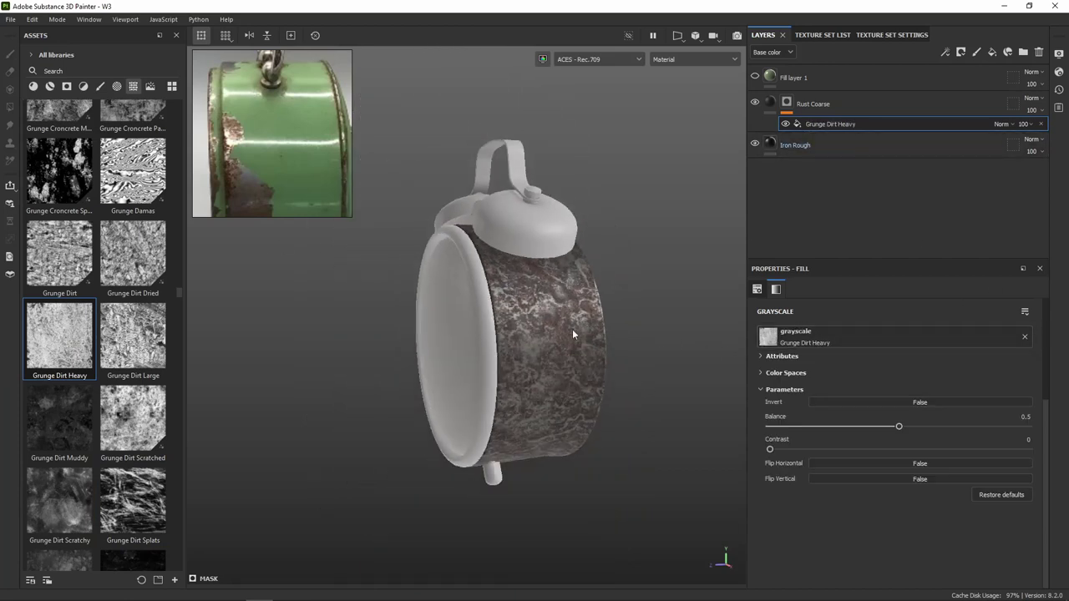
alt+middle_drag(572, 329, 573, 279)
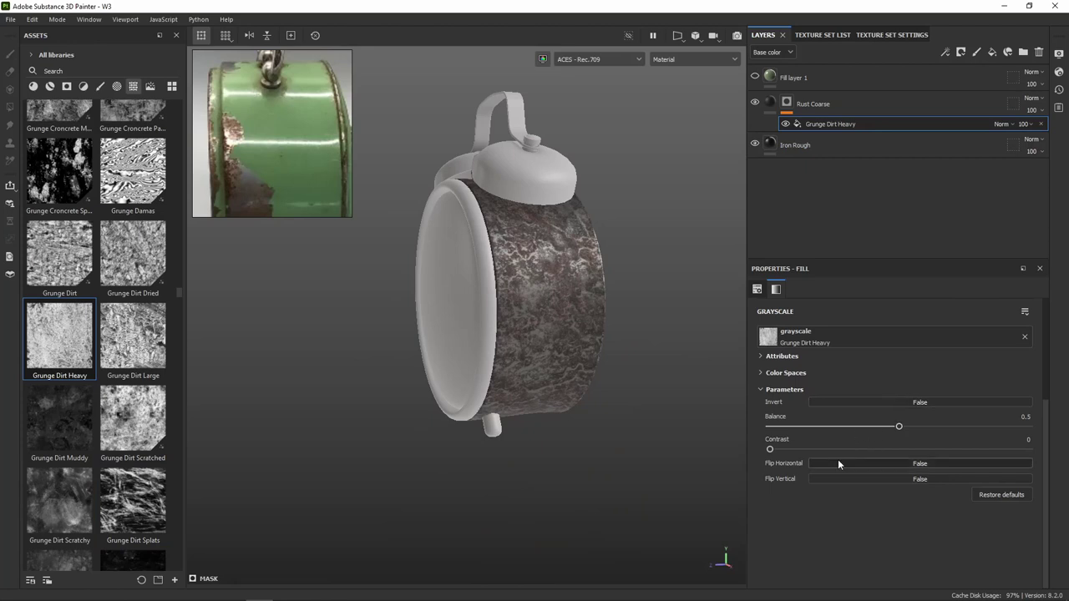
scroll(841, 349, up, 3)
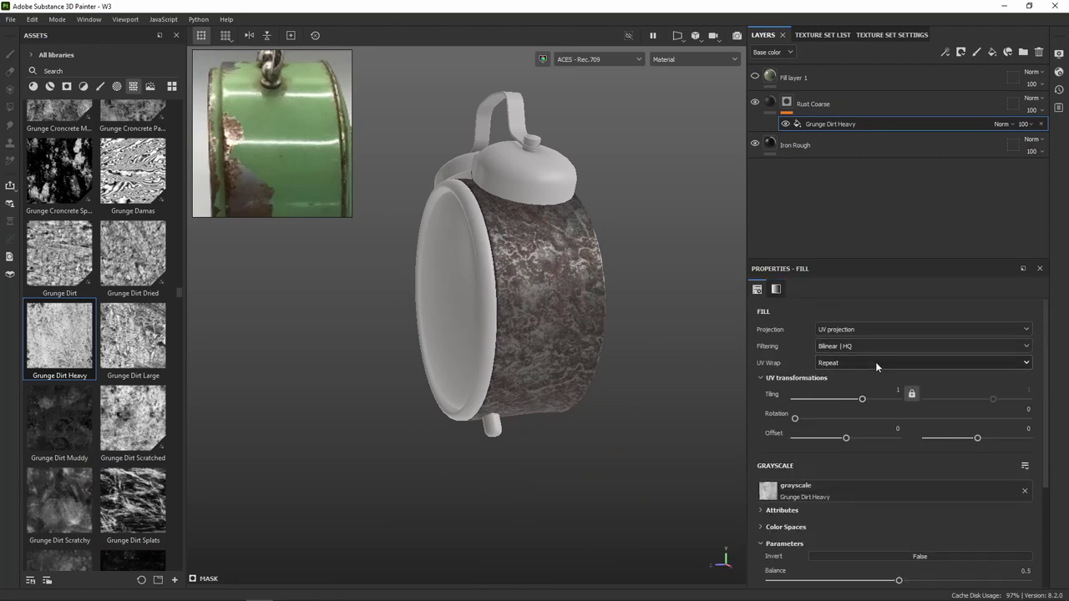
scroll(569, 321, up, 3)
scroll(553, 361, up, 3)
scroll(471, 371, up, 2)
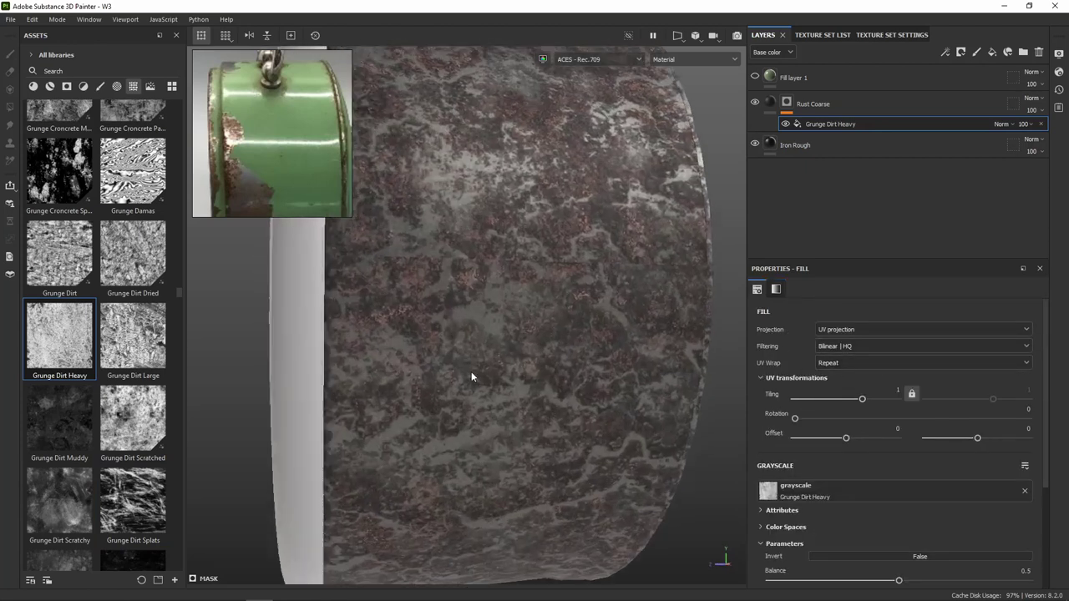
scroll(471, 371, up, 2)
scroll(588, 365, up, 2)
mouse_move(588, 365)
alt+mouse_down()
mouse_move(531, 290)
mouse_move(508, 310)
alt+mouse_up()
scroll(685, 360, up, 2)
scroll(700, 353, up, 2)
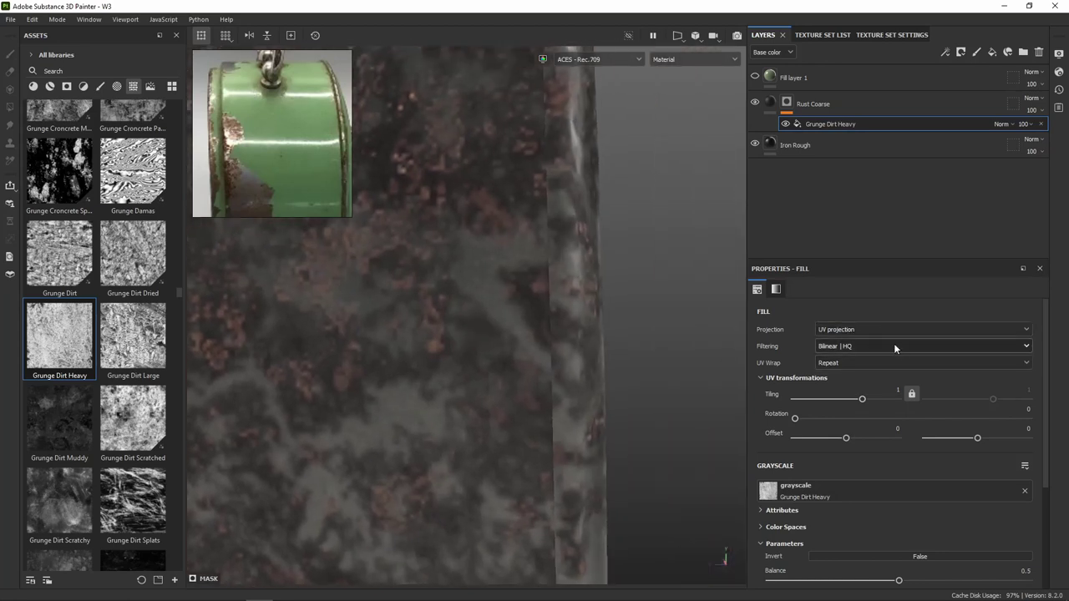
click(880, 332)
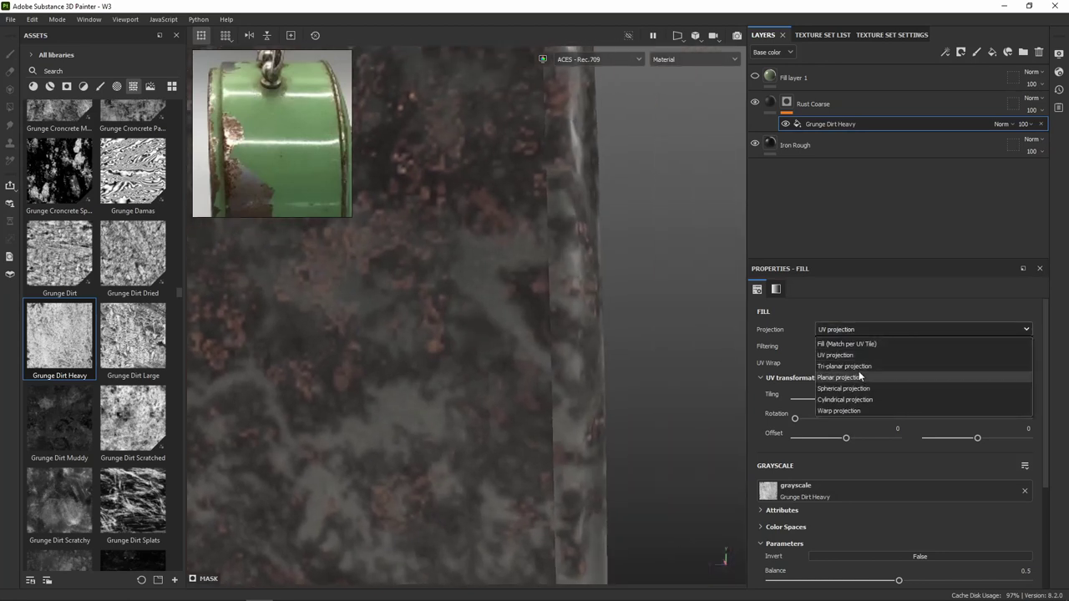
Switch the Rust Coarse mask fill to tri-planar projection and raise the grunge contrast
click(863, 366)
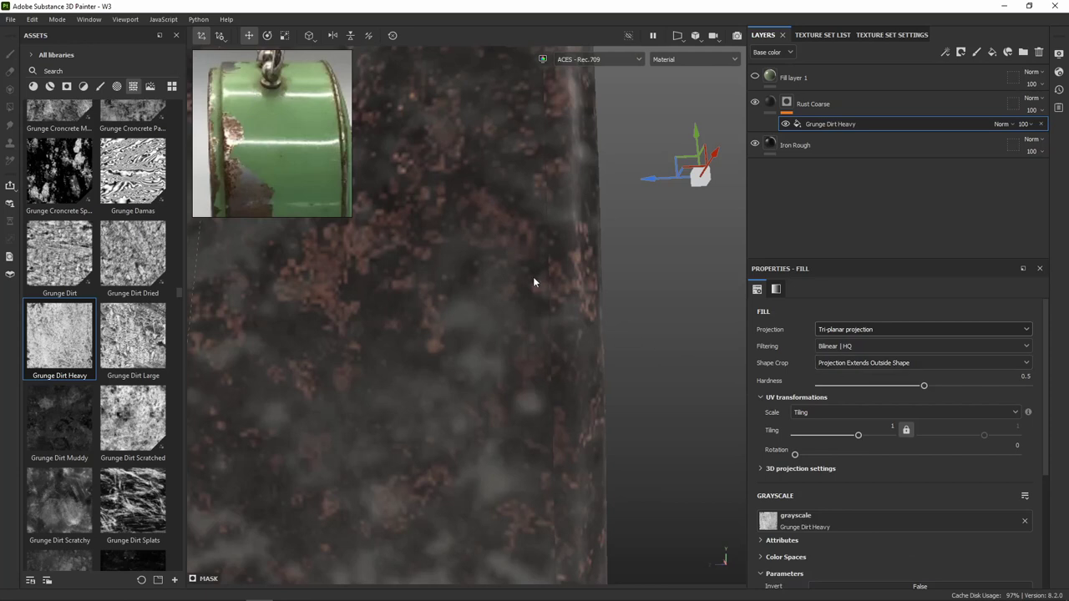
mouse_move(536, 272)
alt+mouse_down()
mouse_move(579, 387)
mouse_move(610, 375)
alt+mouse_up()
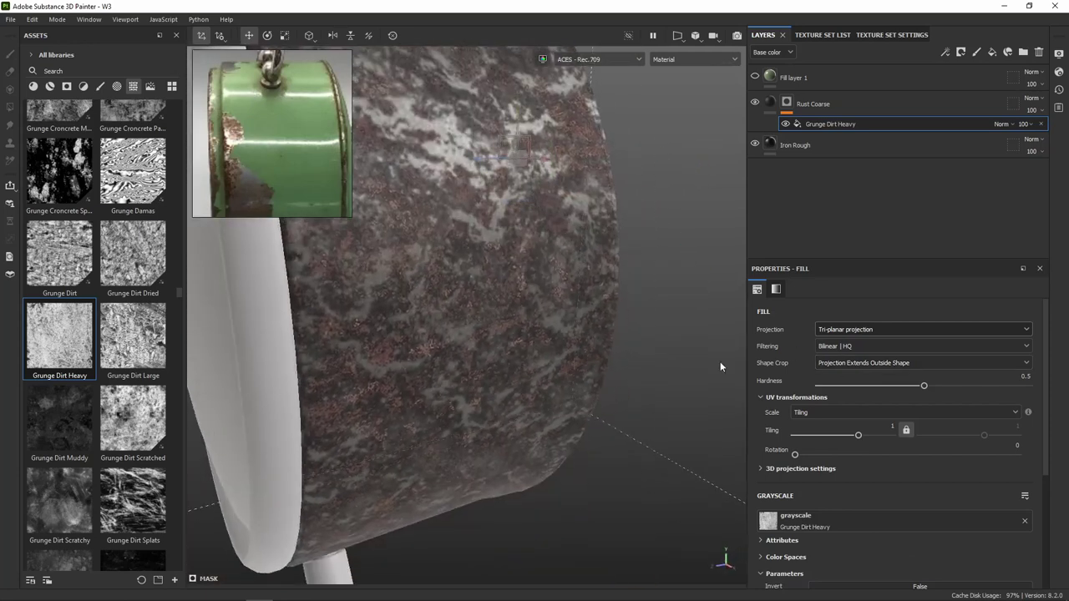
scroll(911, 517, down, 5)
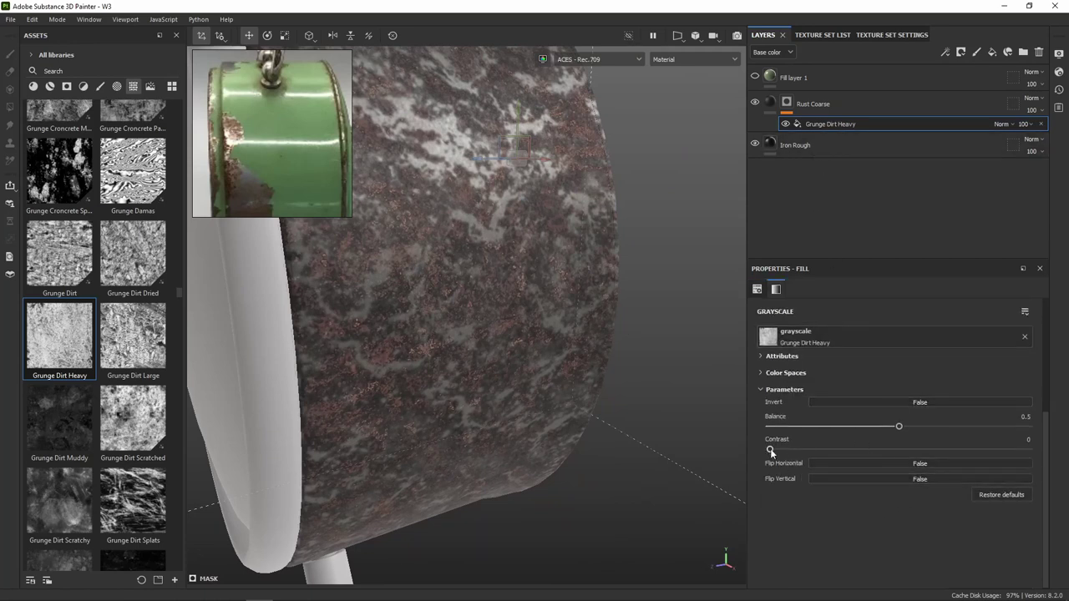
mouse_move(770, 452)
mouse_down()
mouse_move(887, 451)
mouse_move(854, 427)
mouse_move(799, 435)
mouse_move(808, 435)
mouse_up()
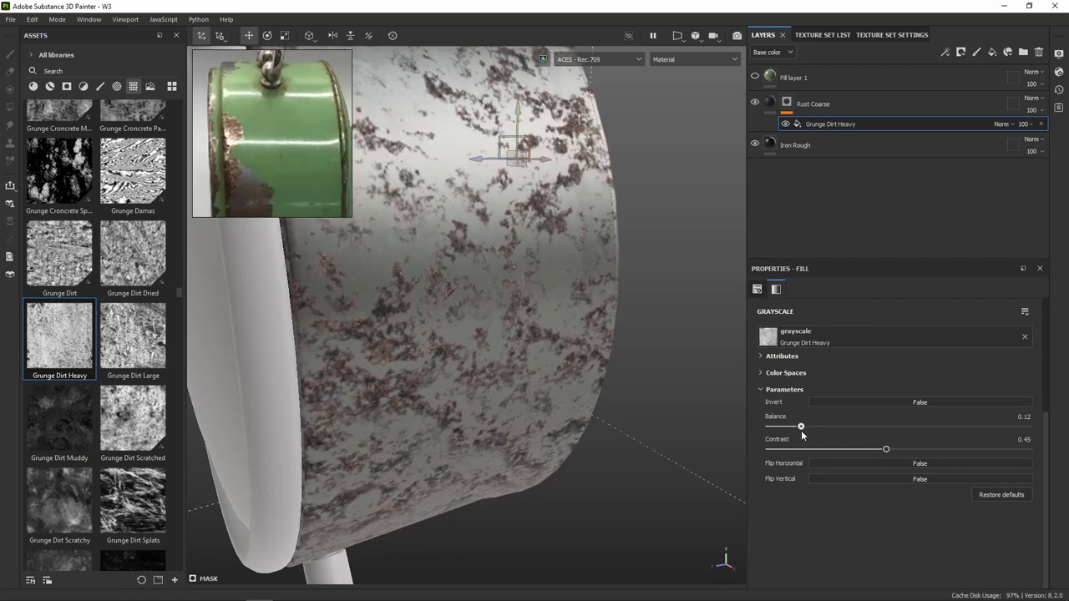
scroll(860, 347, up, 2)
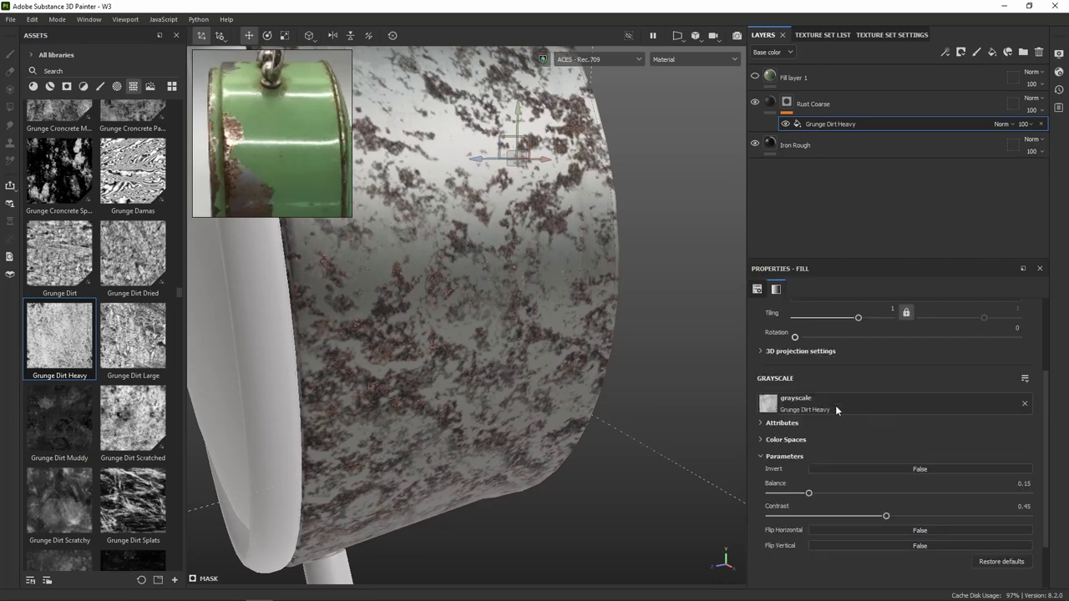
Replace the mask texture with Grunge Dirt Scratched and set its contrast to 1
drag(138, 431, 796, 369)
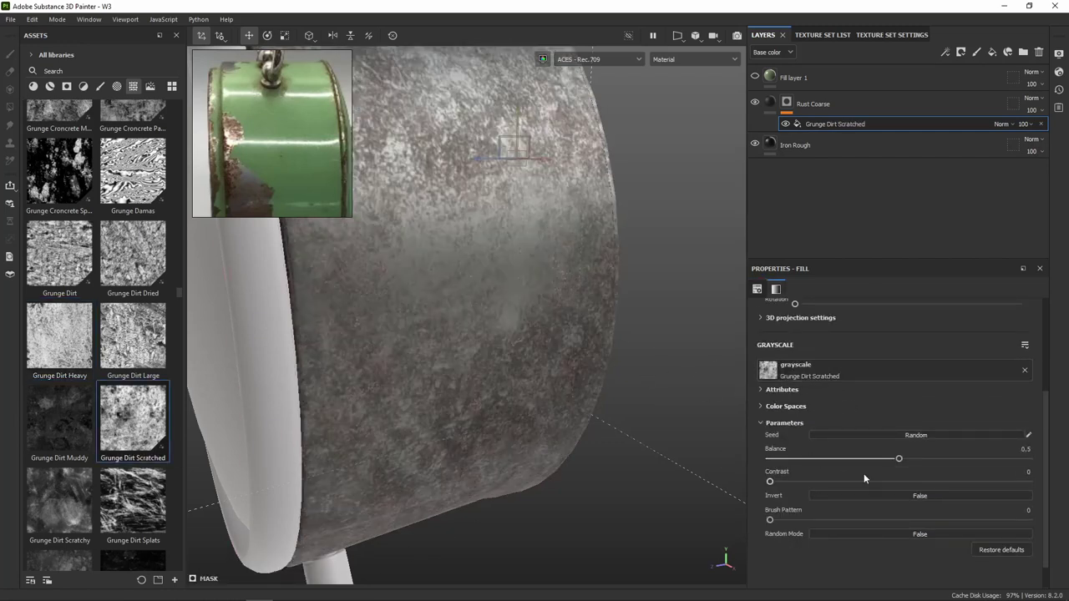
mouse_move(874, 484)
mouse_down()
mouse_move(946, 483)
mouse_move(847, 461)
mouse_move(893, 461)
mouse_up()
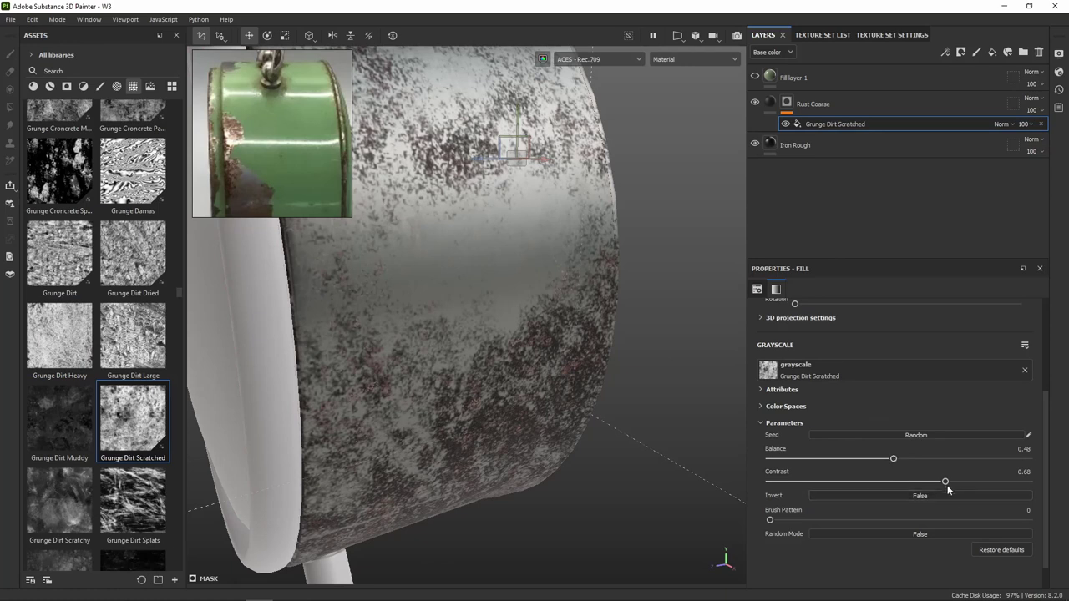
mouse_move(948, 484)
mouse_down()
mouse_move(907, 482)
mouse_move(1052, 476)
mouse_up()
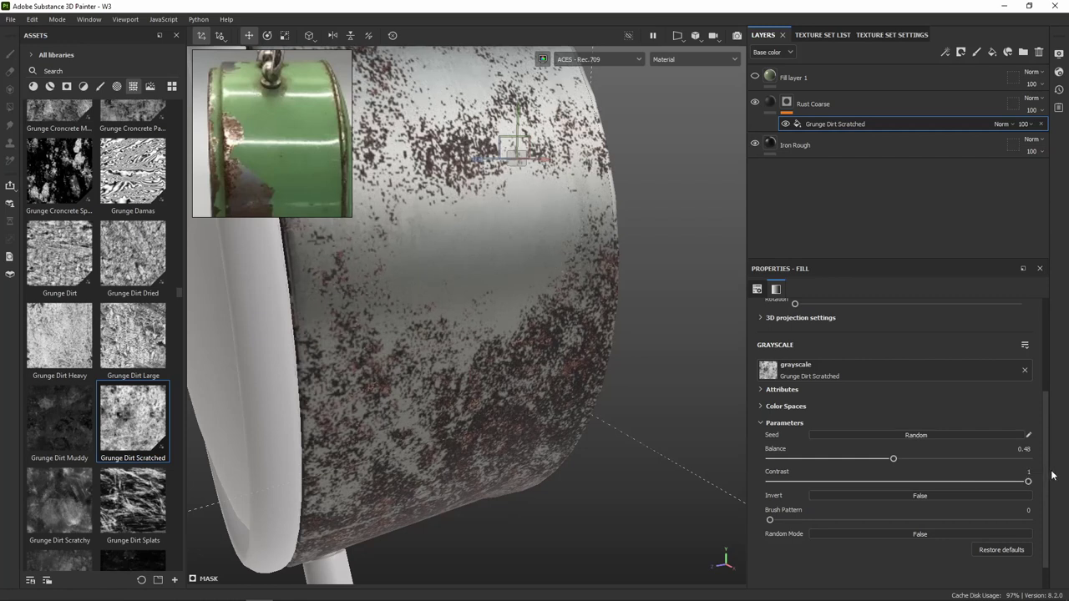
Adjust the grunge balance to 0.33 while checking the rust around the clock
drag(891, 459, 863, 459)
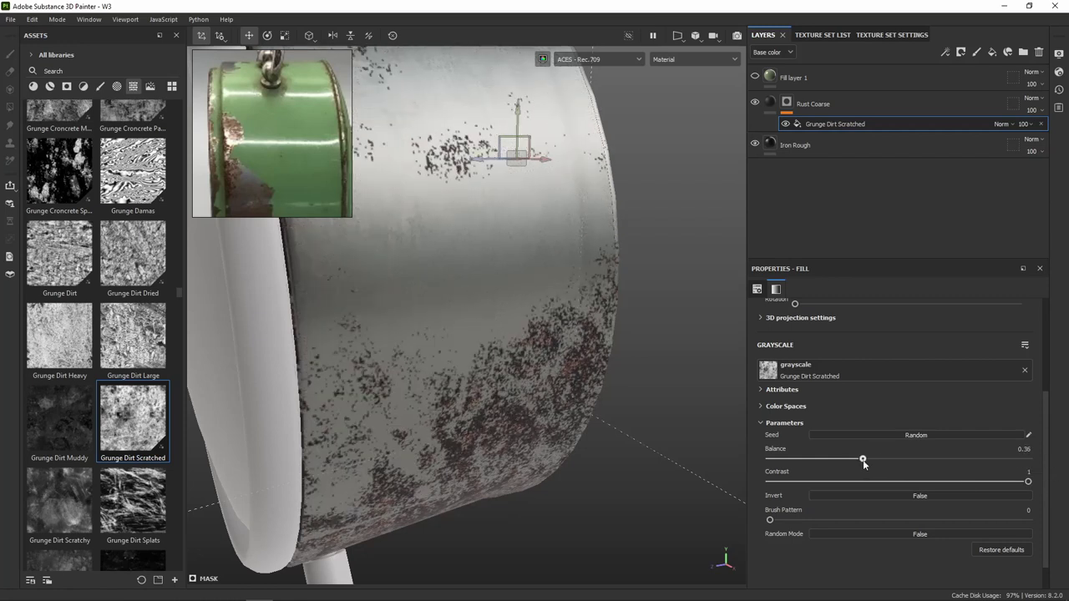
scroll(425, 325, down, 5)
mouse_move(423, 325)
alt+mouse_down()
mouse_move(251, 294)
mouse_move(328, 281)
mouse_move(499, 343)
alt+mouse_up()
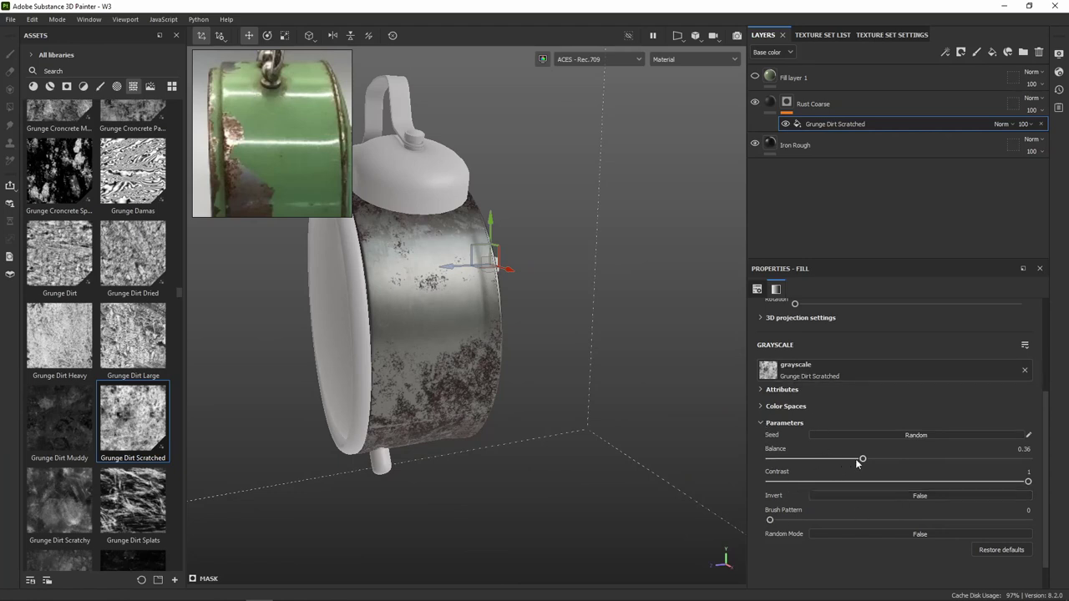
drag(864, 461, 832, 467)
mouse_move(590, 377)
alt+mouse_down()
mouse_move(324, 352)
mouse_move(705, 430)
alt+mouse_up()
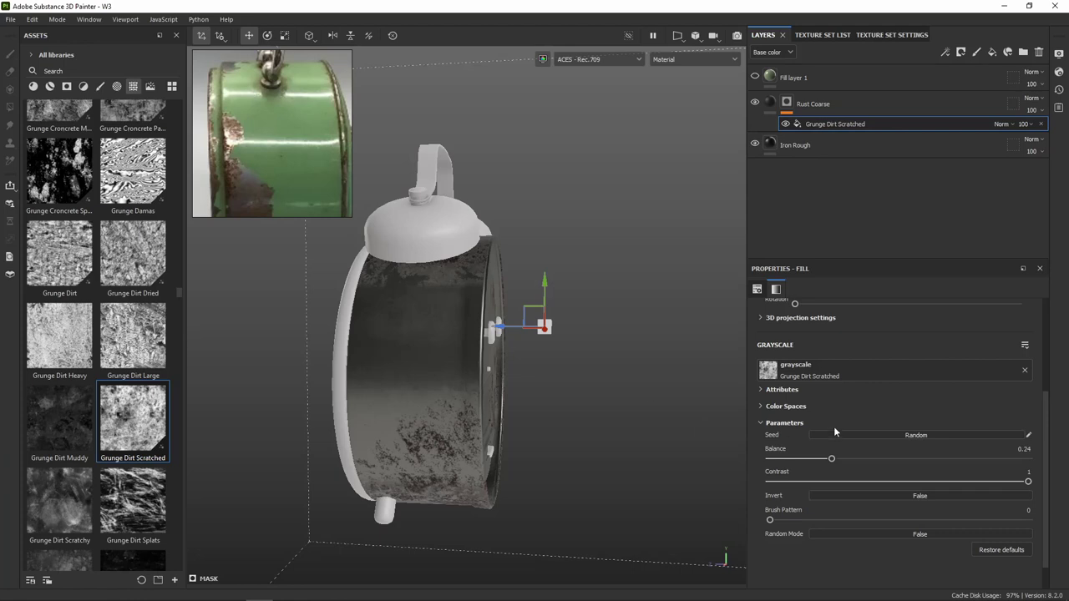
drag(831, 460, 855, 460)
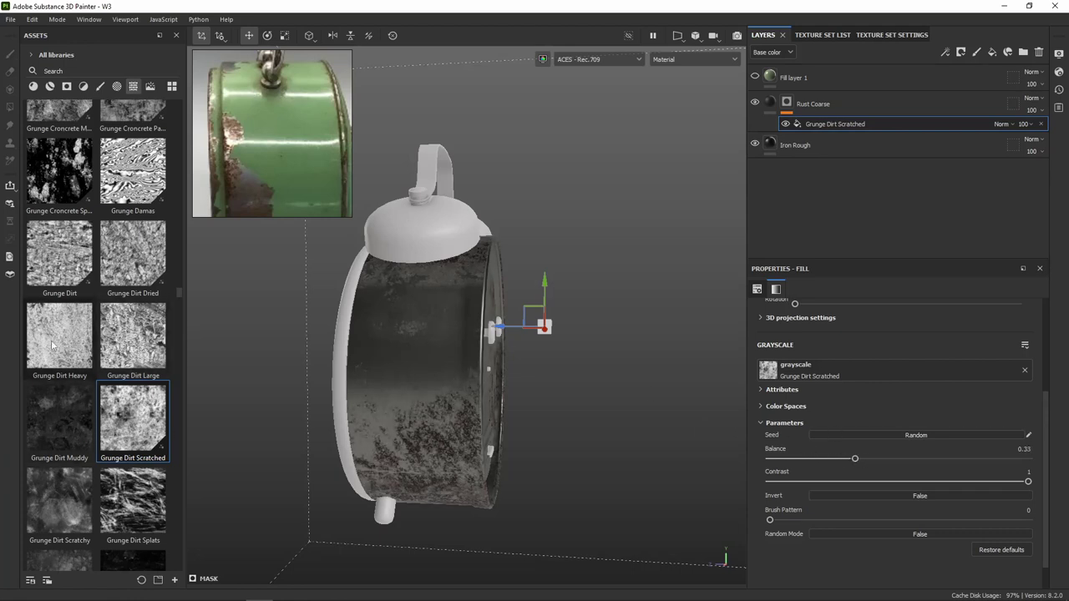
scroll(66, 509, down, 3)
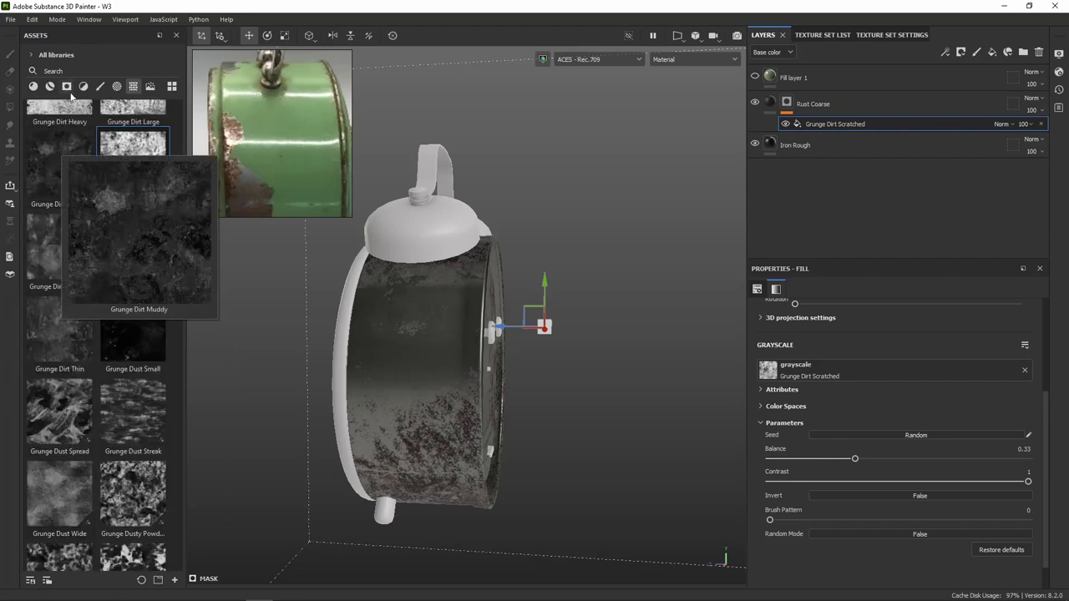
Search the assets for 'rust' and use Grunge Rust Fine as the mask texture at contrast 0.48
click(90, 71)
text(rust)
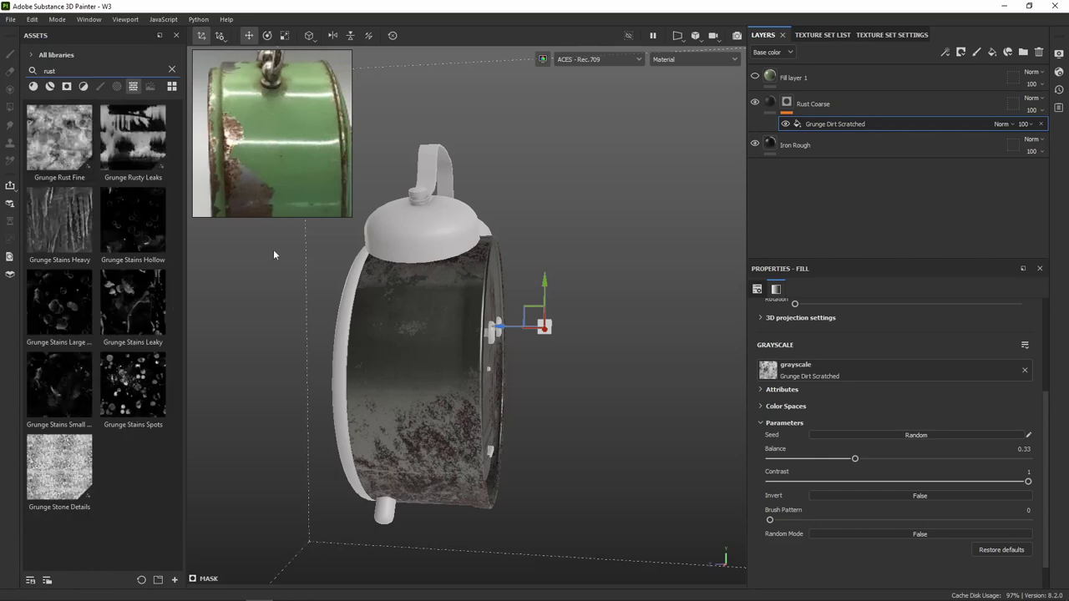
drag(57, 138, 823, 374)
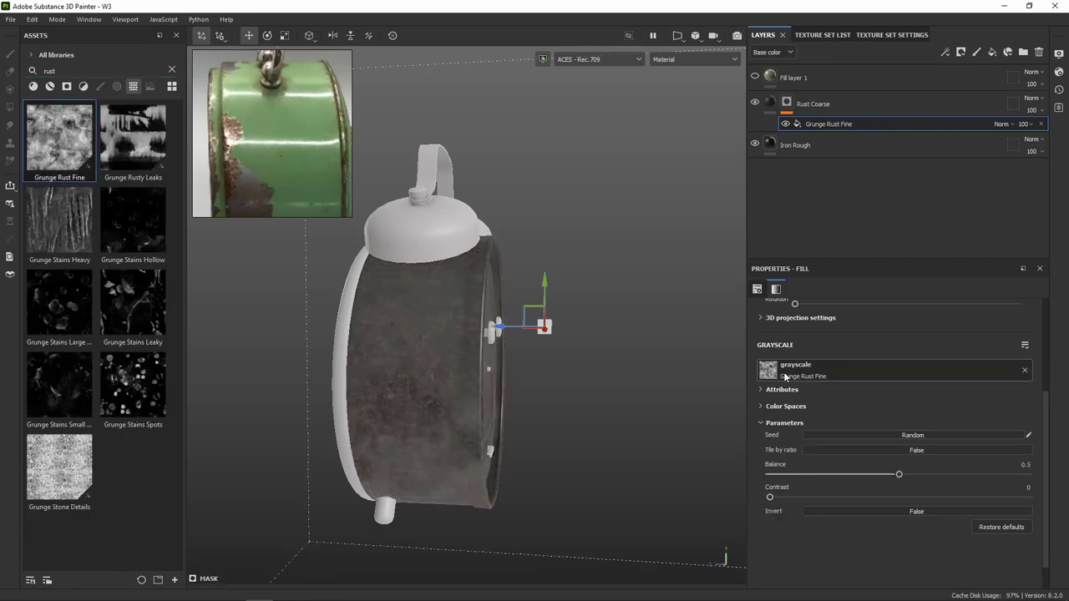
mouse_move(560, 377)
alt+mouse_down()
mouse_move(534, 351)
mouse_move(563, 355)
alt+mouse_up()
scroll(532, 352, up, 3)
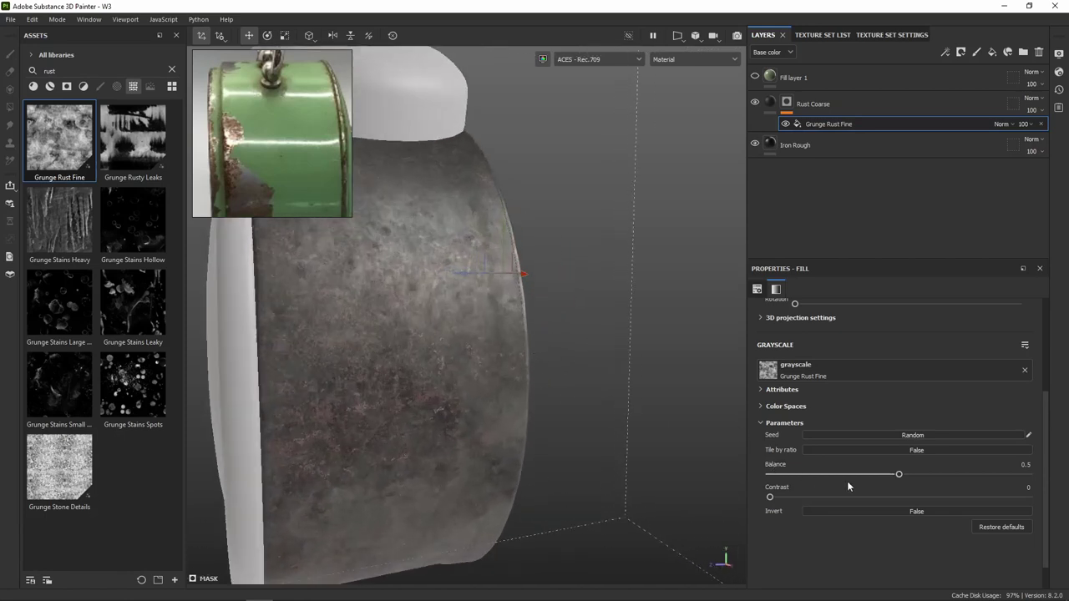
mouse_move(769, 498)
mouse_down()
mouse_move(893, 496)
mouse_move(842, 475)
mouse_move(860, 475)
mouse_up()
Filter the asset library to rust smart masks and delete the grunge fill from the mask
alt+drag(660, 312, 726, 318)
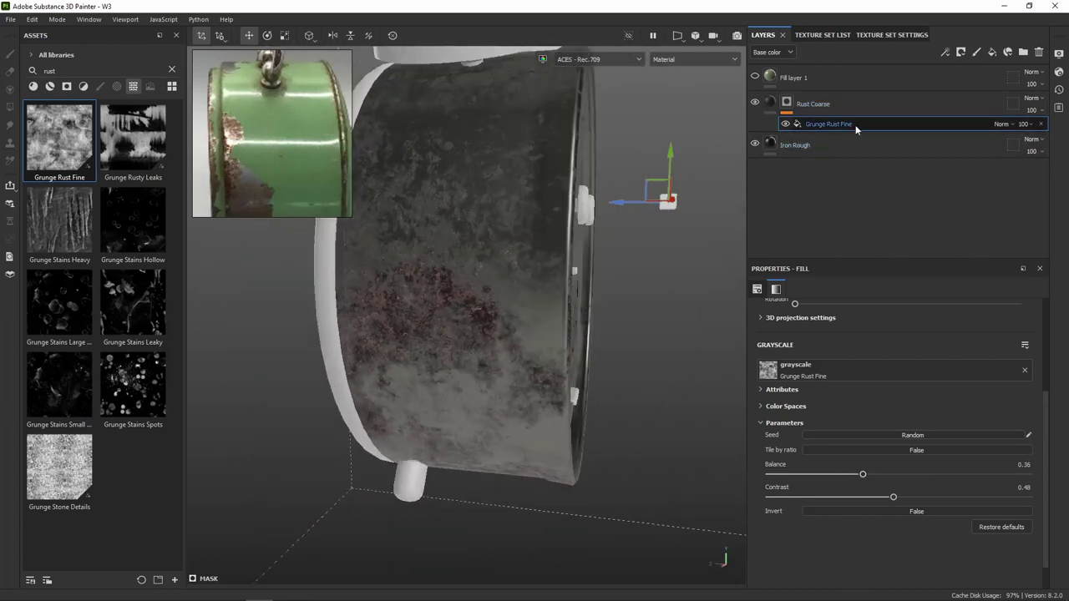
click(67, 86)
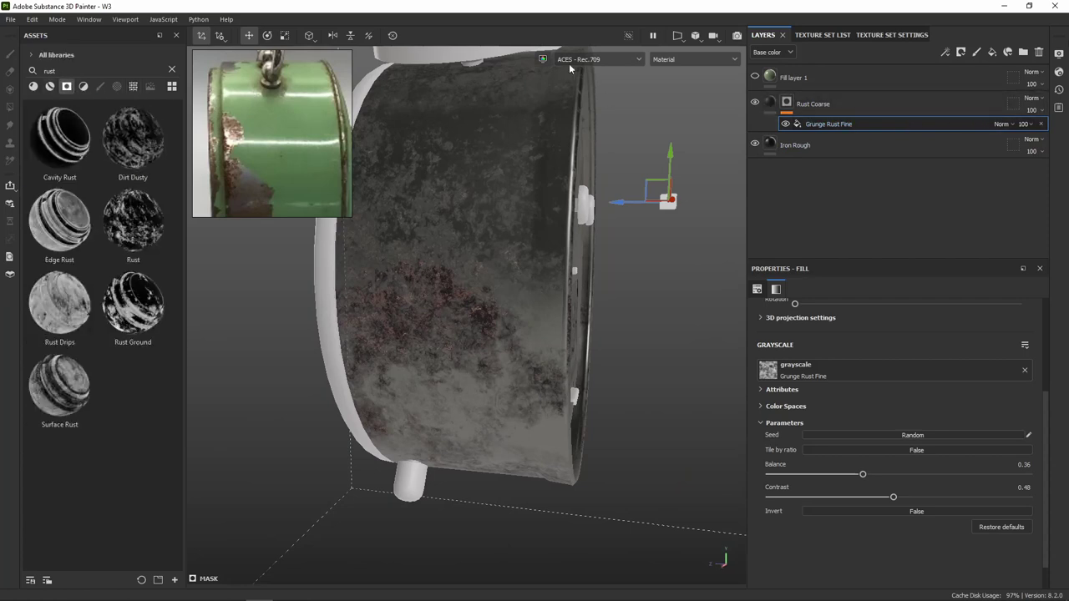
click(1041, 124)
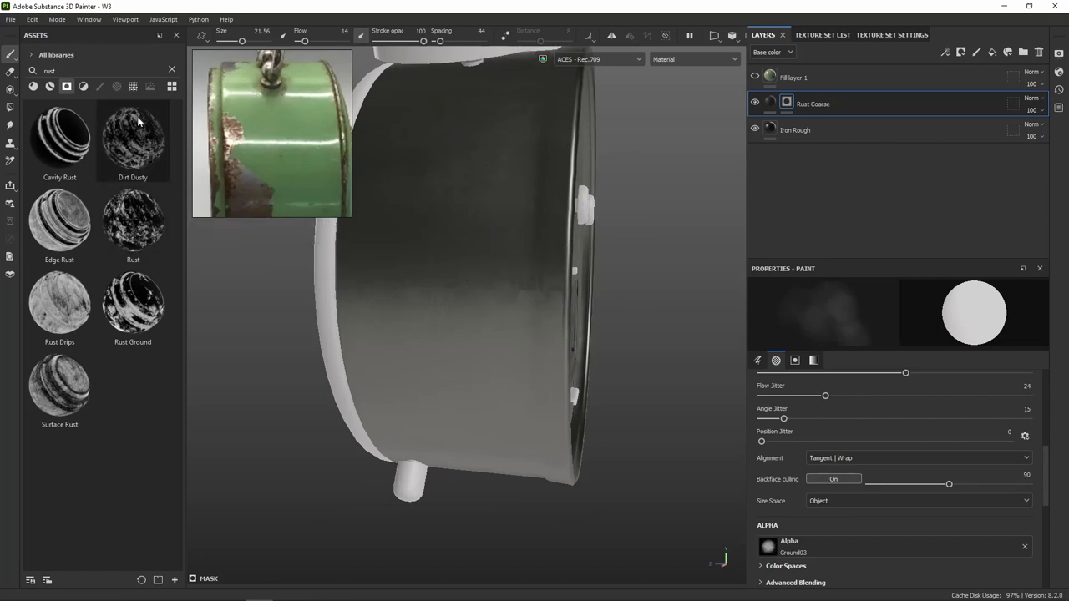
Search the smart masks for 'rust' and apply the Rust smart mask to the Rust Coarse layer
click(172, 70)
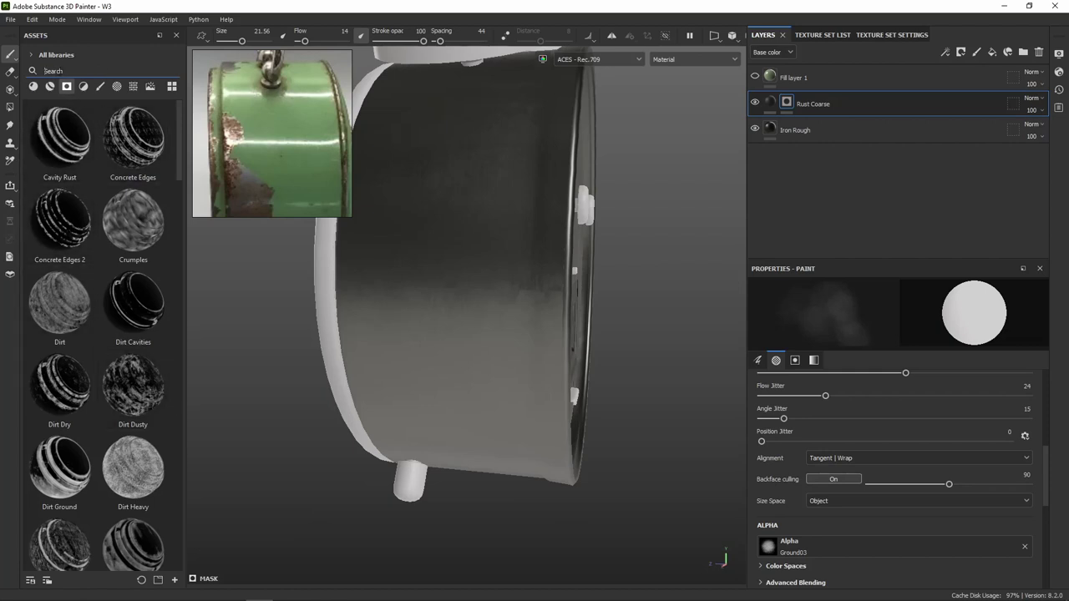
click(62, 70)
text(rust)
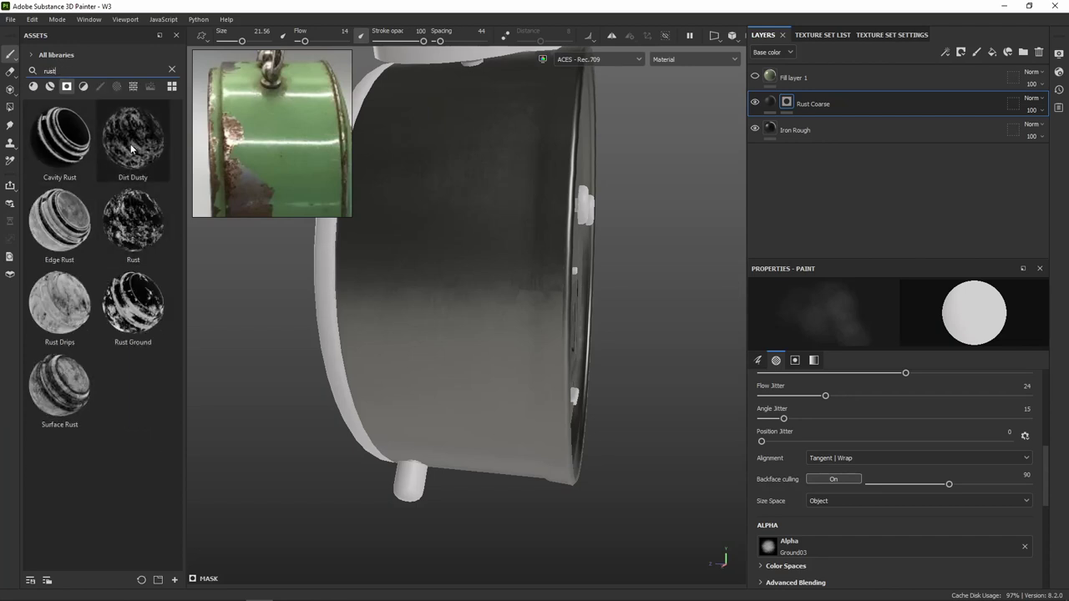
drag(143, 230, 426, 275)
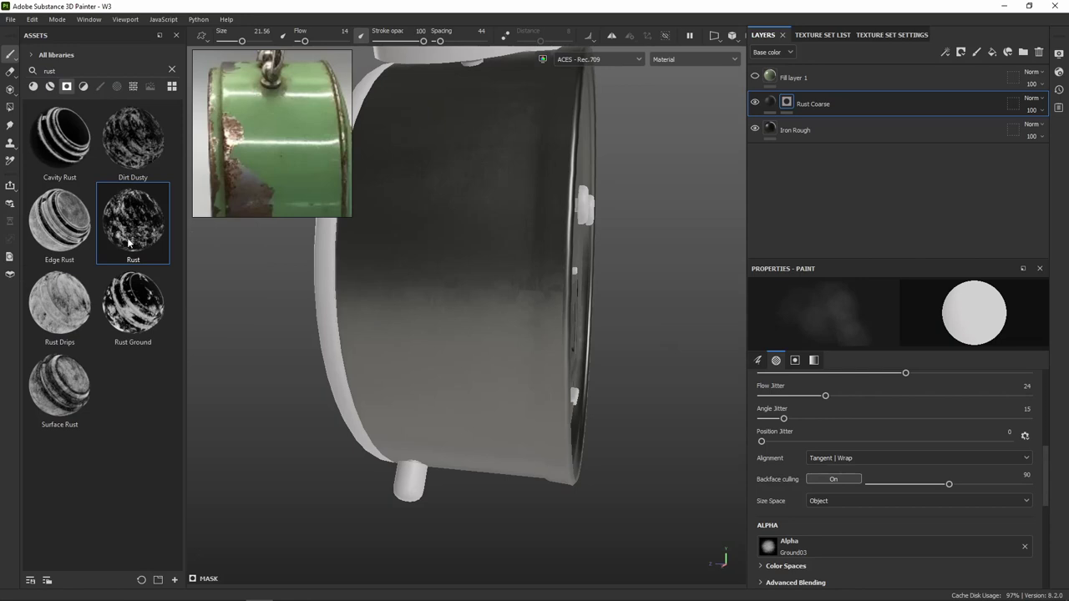
drag(130, 244, 791, 104)
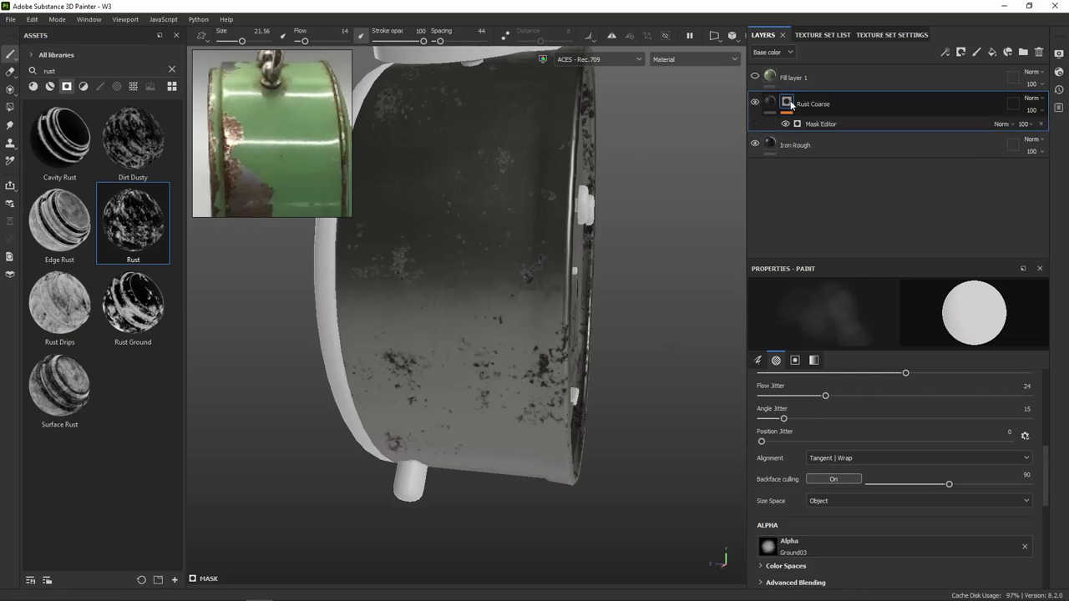
alt+drag(648, 209, 138, 230)
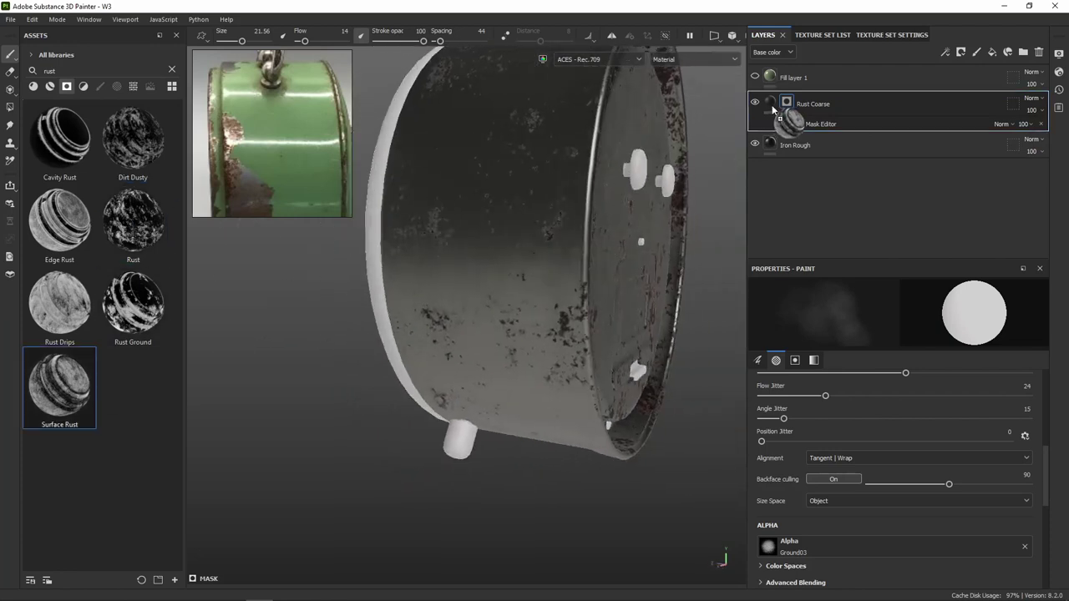
Add a second Mask Editor and blend the top one as Linear dodge (Add)
drag(65, 390, 794, 117)
alt+drag(635, 250, 566, 275)
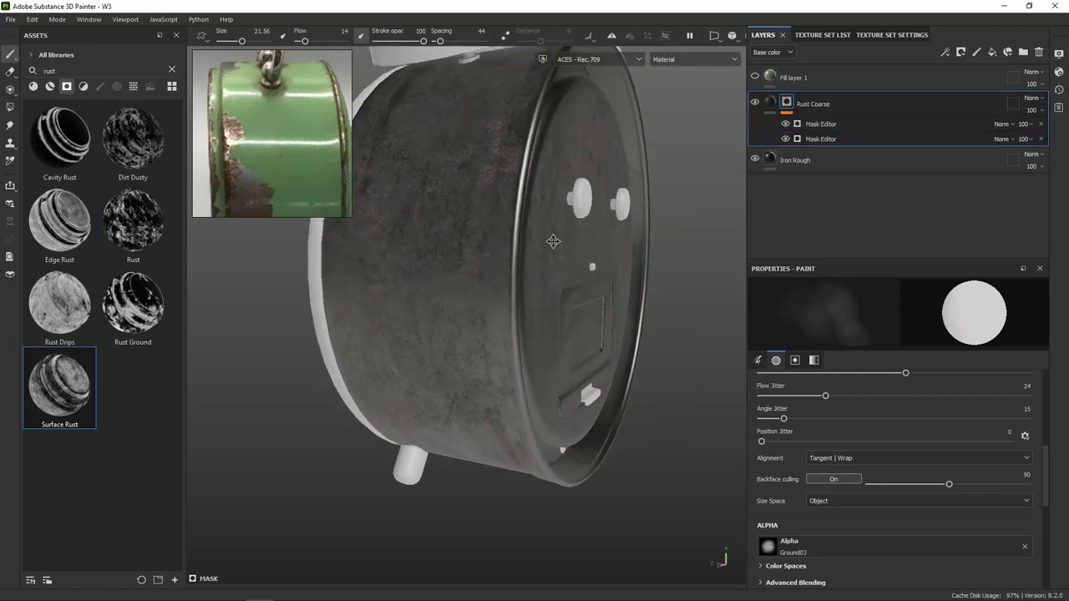
alt+middle_drag(565, 275, 693, 261)
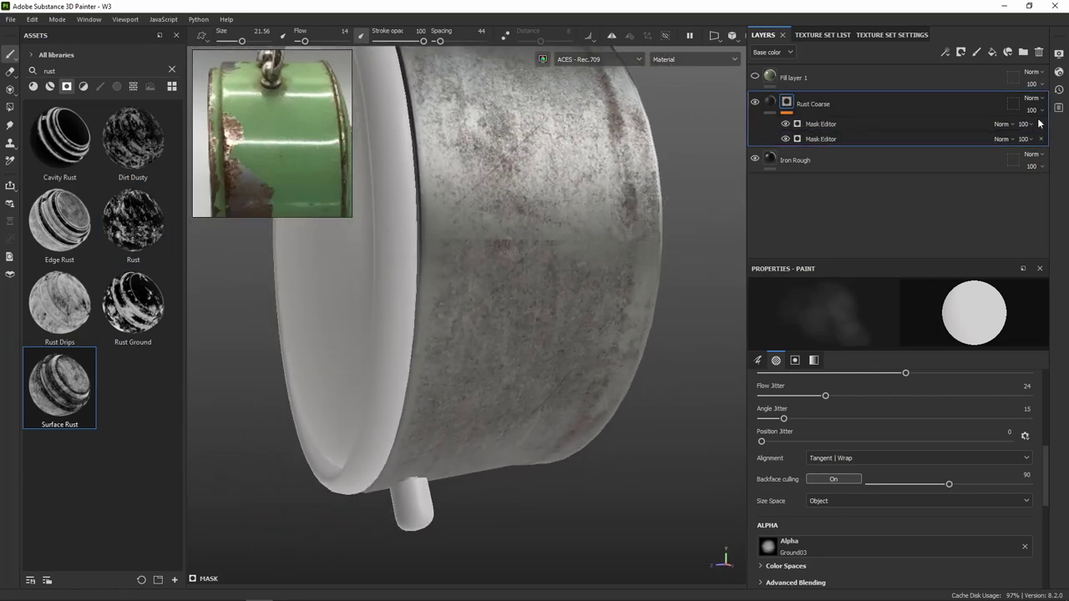
click(1014, 125)
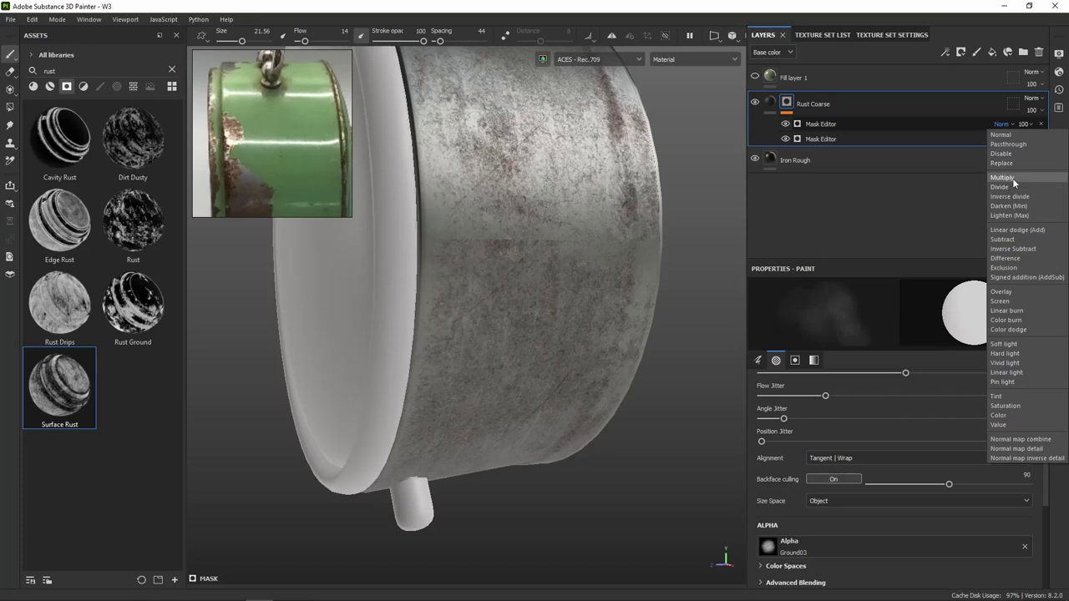
click(1014, 182)
click(1014, 125)
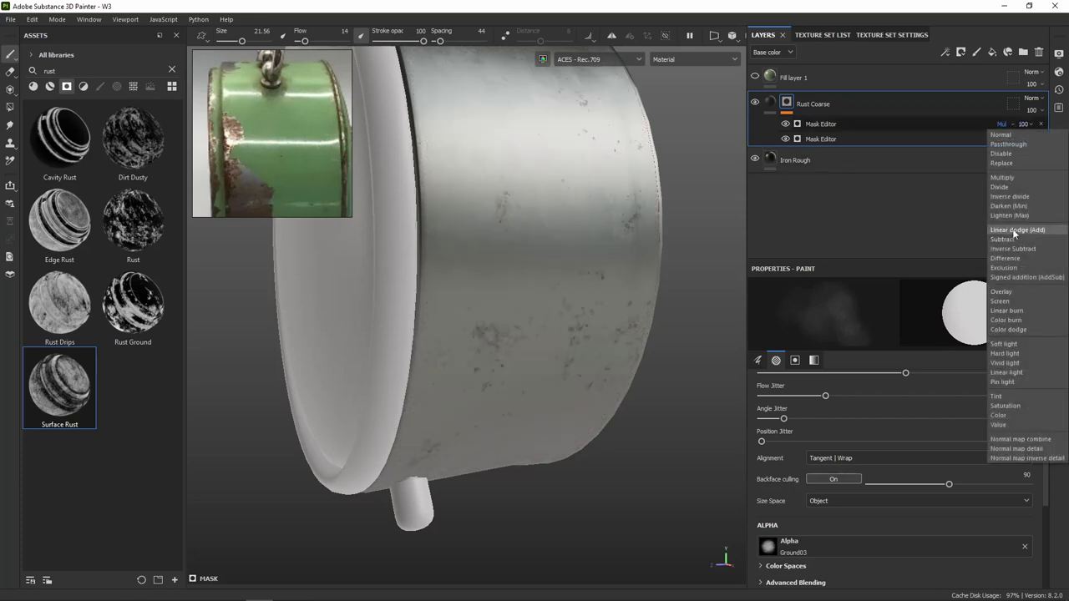
click(1015, 231)
mouse_move(702, 193)
alt+mouse_down()
mouse_move(426, 272)
mouse_move(634, 267)
alt+mouse_up()
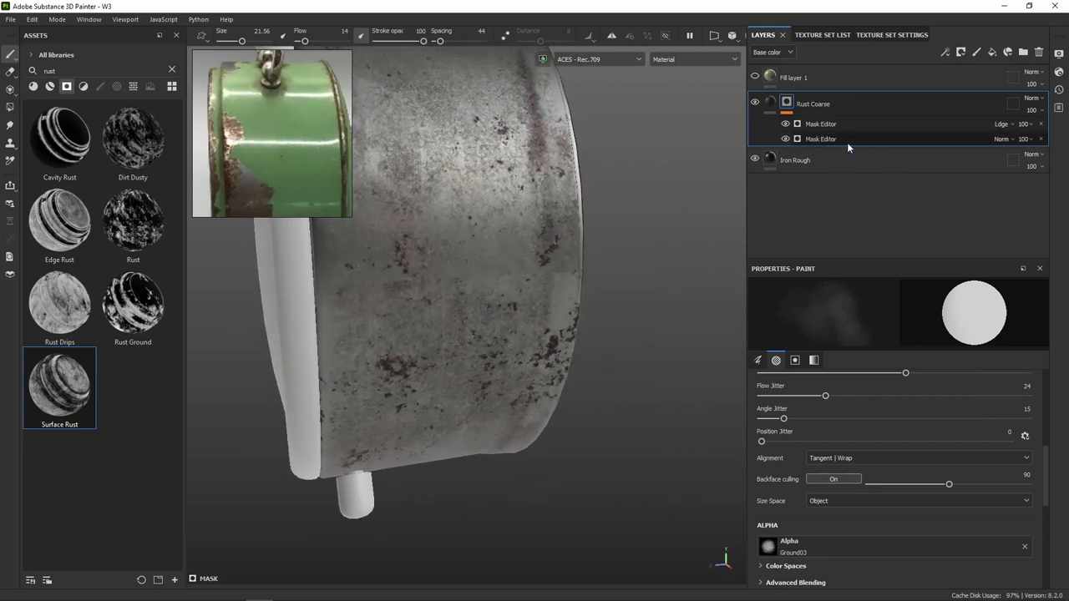
Select the lower Mask Editor and hide the upper one to isolate it
click(832, 139)
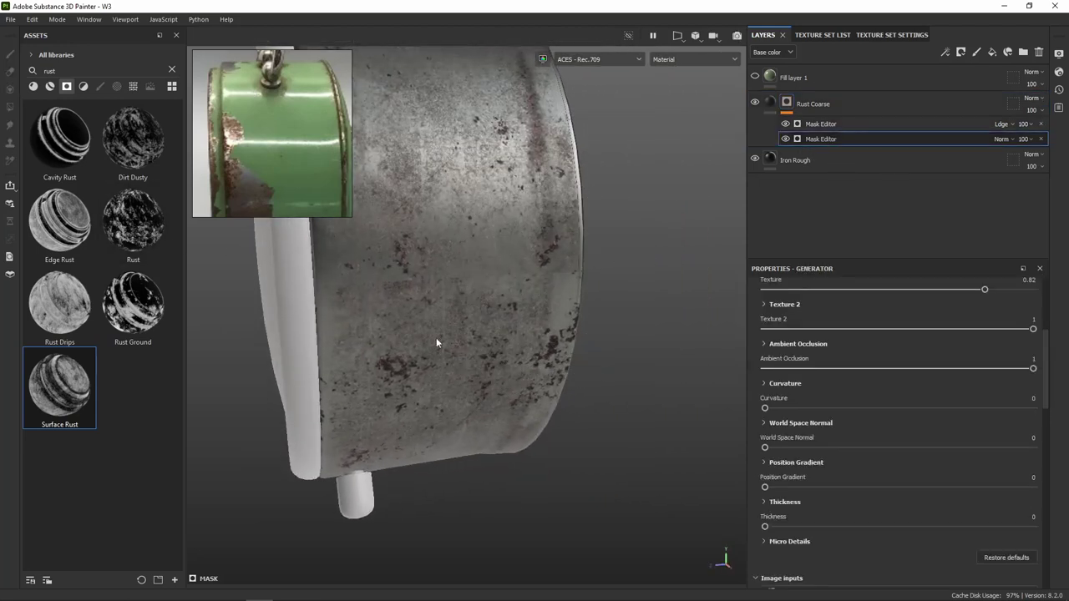
scroll(911, 451, down, 2)
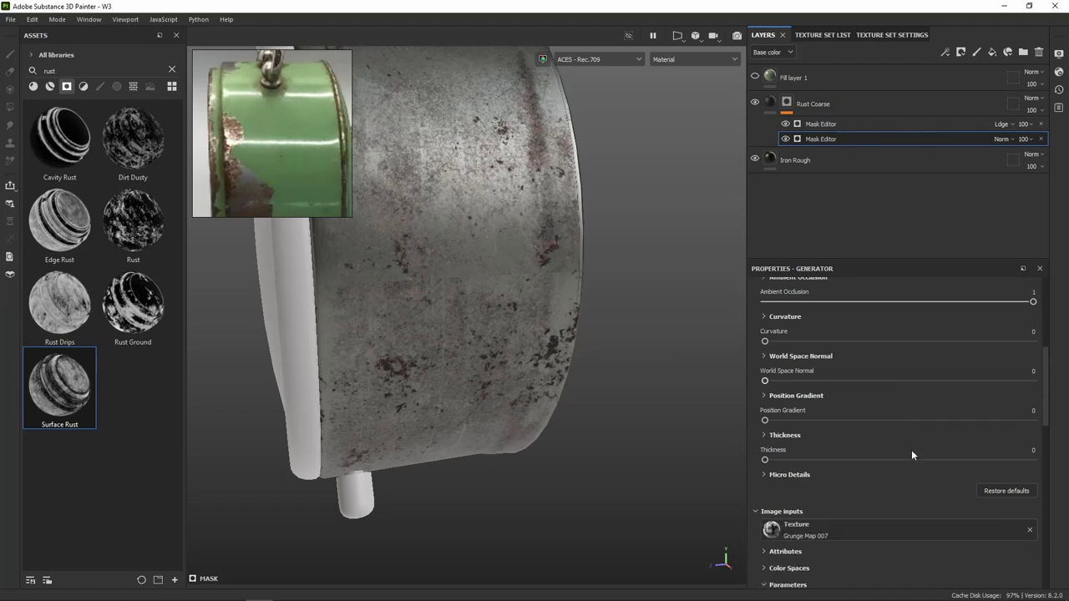
scroll(911, 450, up, 1)
scroll(904, 439, down, 5)
scroll(901, 438, down, 2)
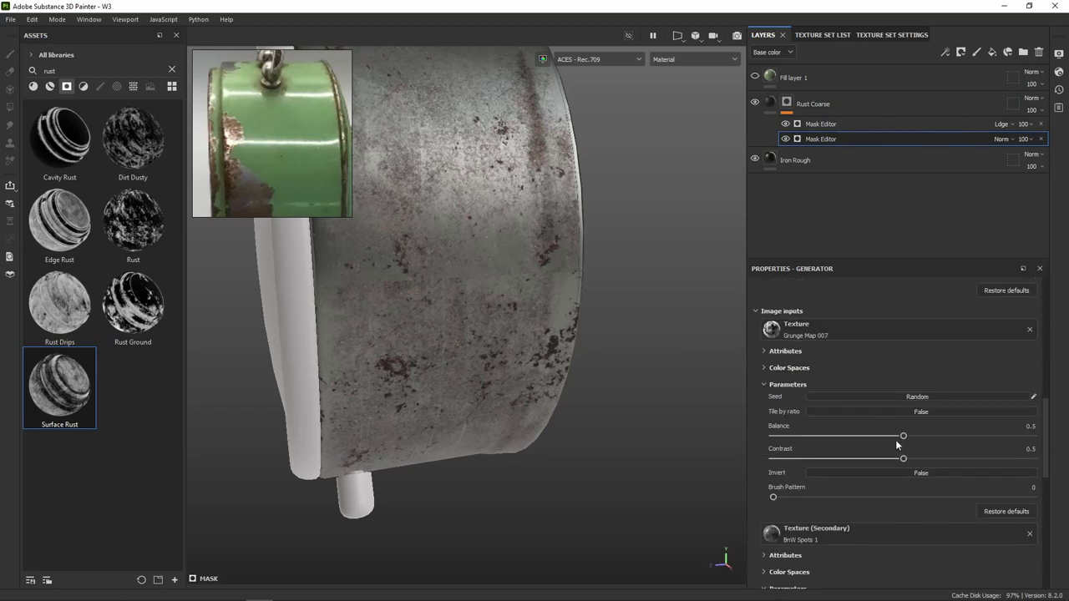
click(785, 124)
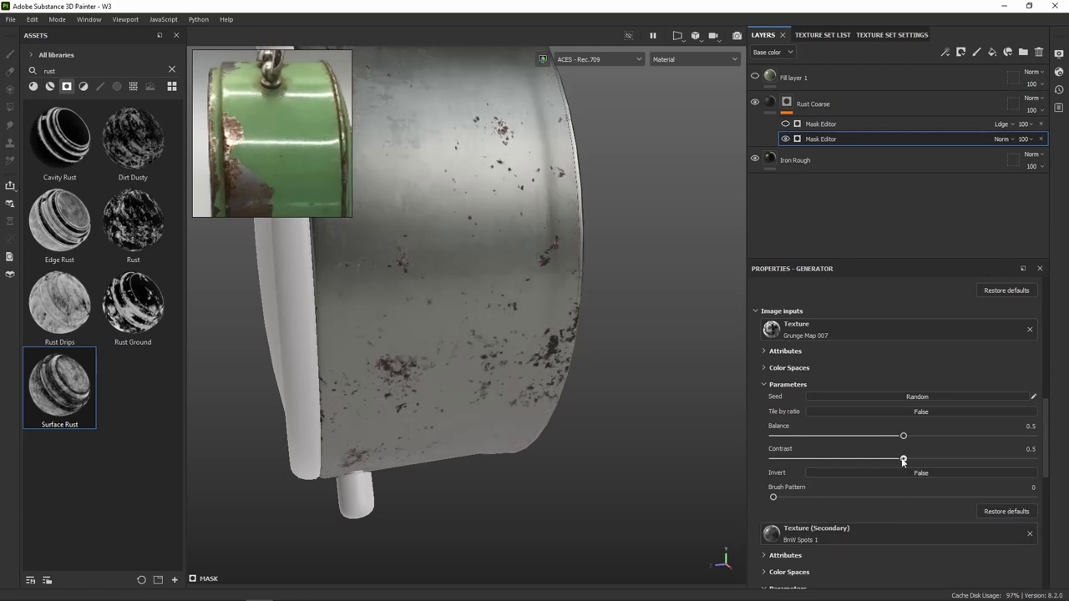
Tweak the Grunge Map 007 contrast and balance, then randomize its seed three times
mouse_move(915, 459)
mouse_down()
mouse_move(883, 460)
mouse_move(876, 435)
mouse_move(933, 438)
mouse_up()
alt+drag(668, 284, 616, 284)
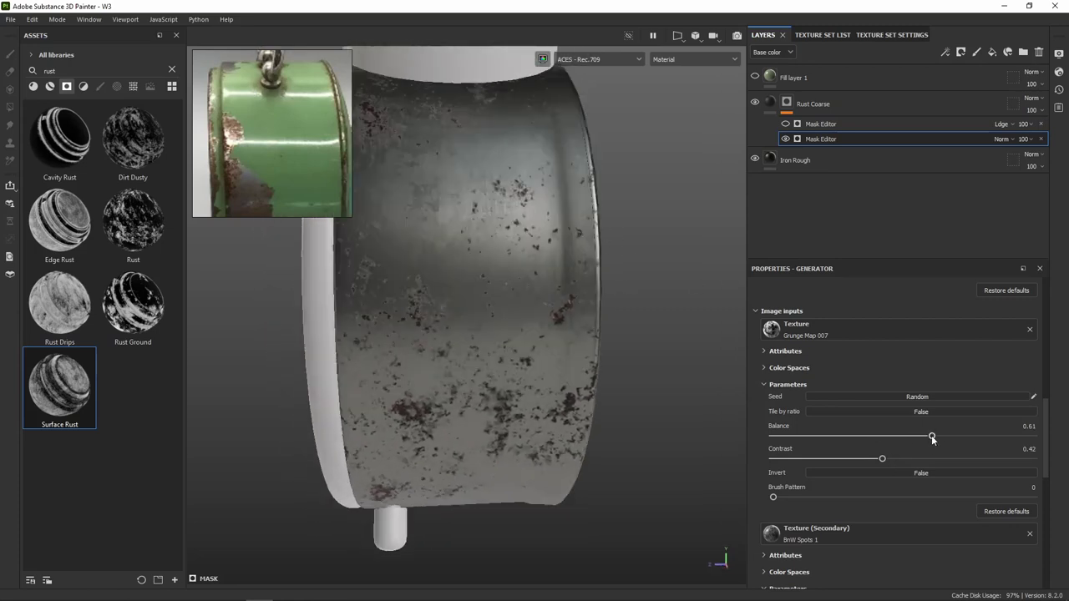
drag(933, 437, 947, 436)
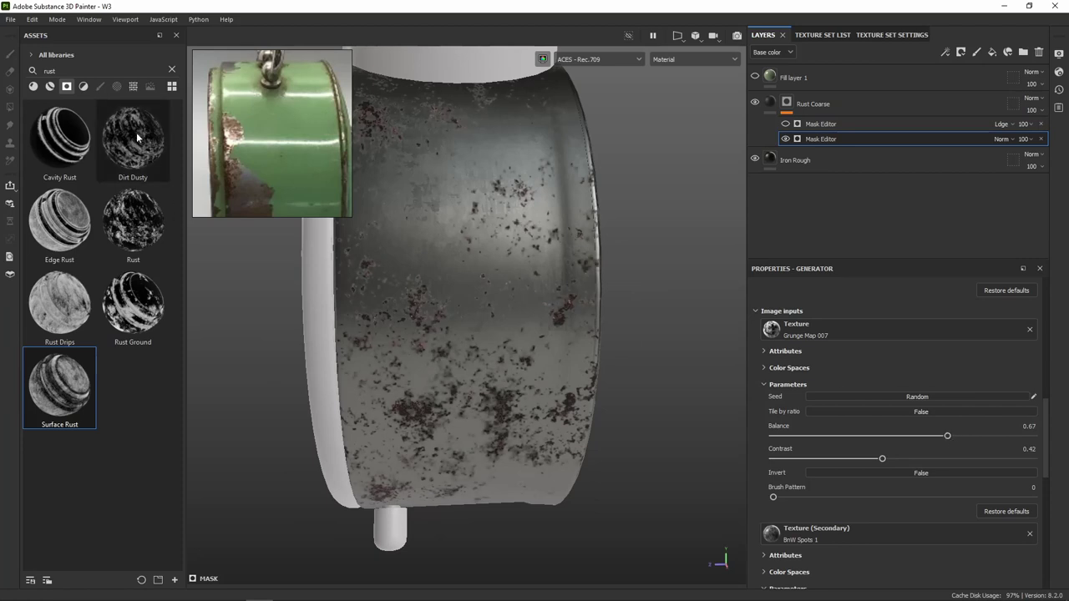
mouse_move(410, 370)
alt+mouse_down()
mouse_move(519, 371)
mouse_move(526, 435)
mouse_move(552, 368)
alt+mouse_up()
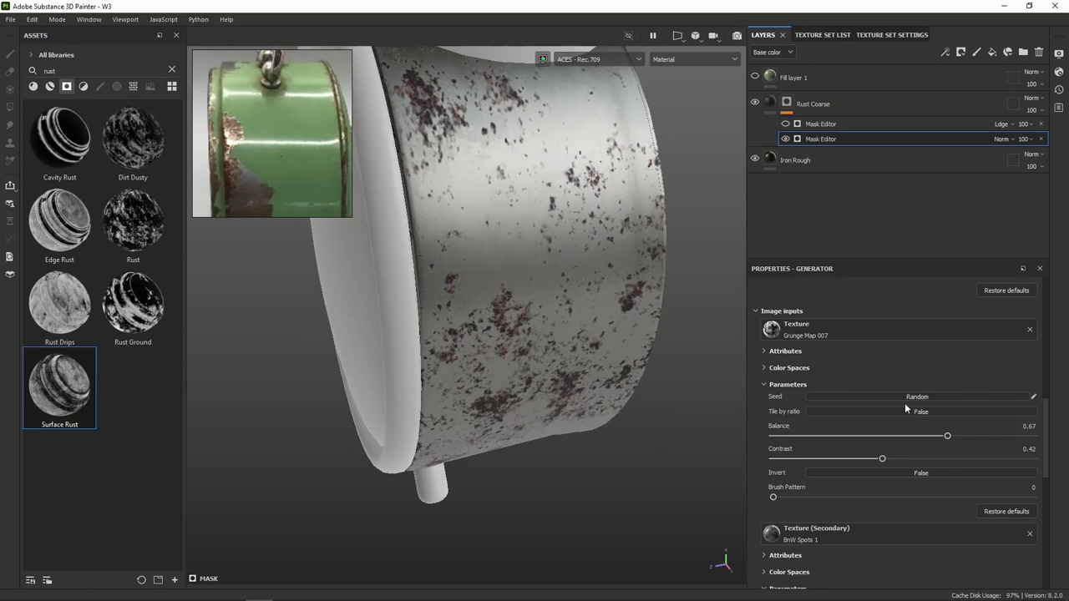
click(926, 398)
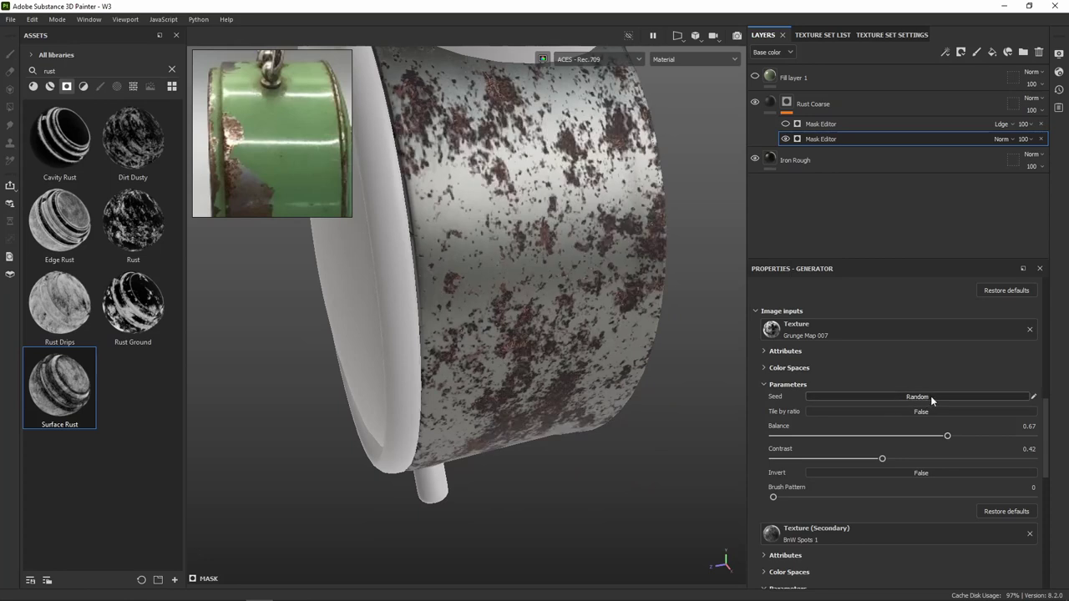
click(932, 395)
click(933, 394)
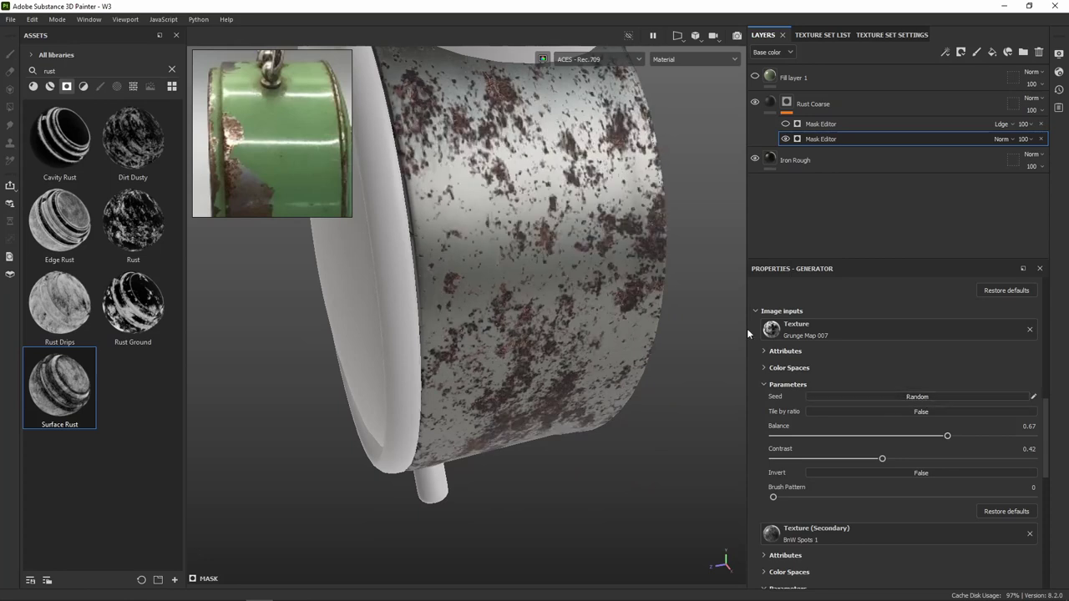
Settle Grunge Map 007 at Contrast 0.3 and Balance 0.62, then show the upper Mask Editor again
alt+drag(668, 299, 559, 269)
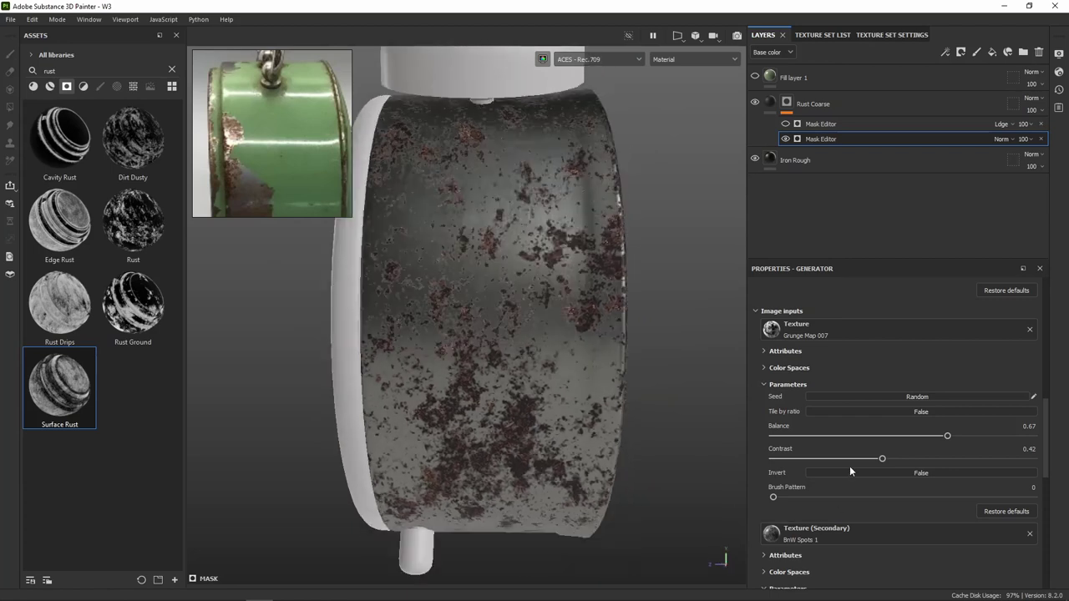
drag(883, 460, 858, 458)
mouse_move(946, 436)
mouse_down()
mouse_move(914, 437)
mouse_move(929, 437)
mouse_up()
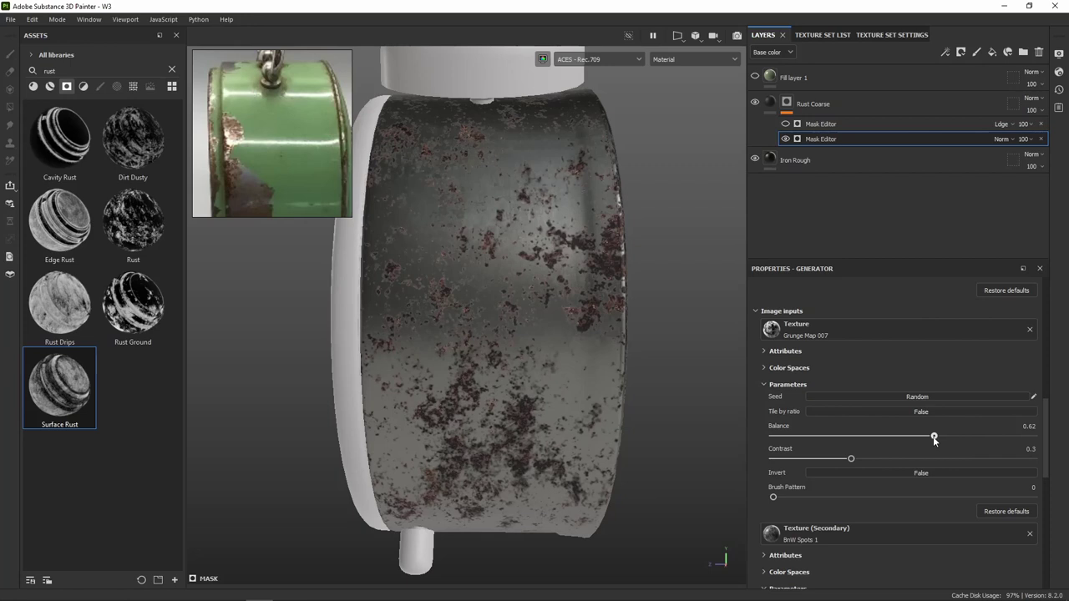
alt+drag(640, 318, 635, 334)
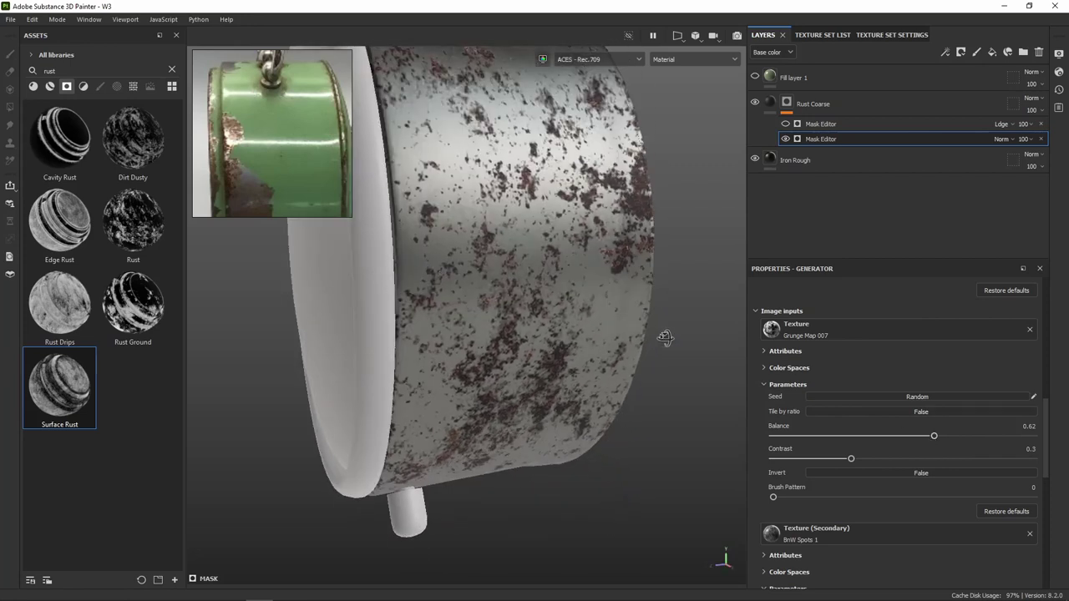
click(785, 125)
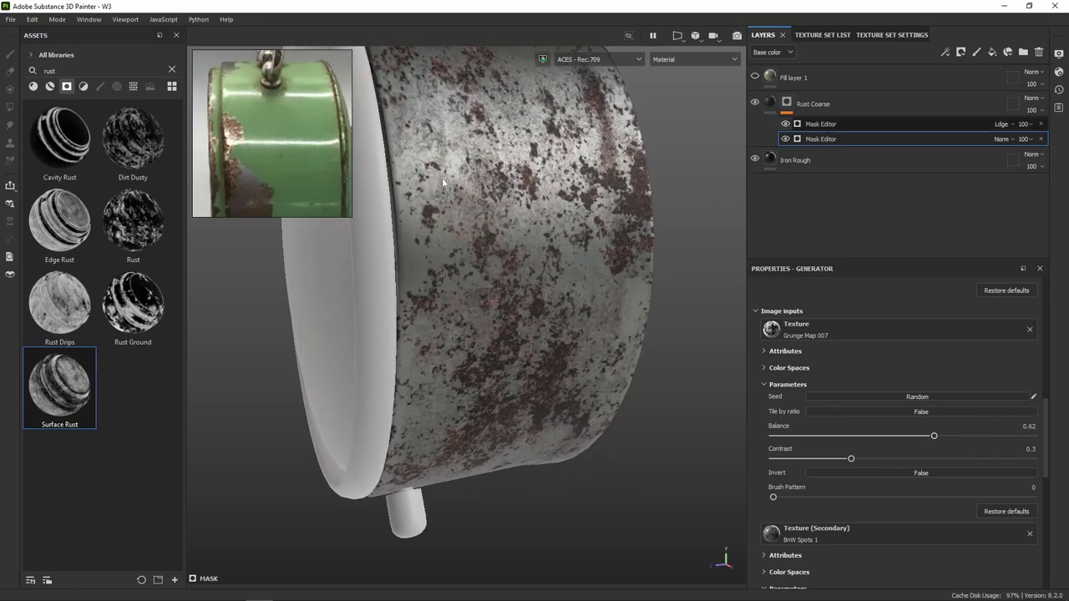
Set the upper Mask Editor's Grunge Rust Fine to Contrast 0.81 and Balance 0.29
click(1006, 124)
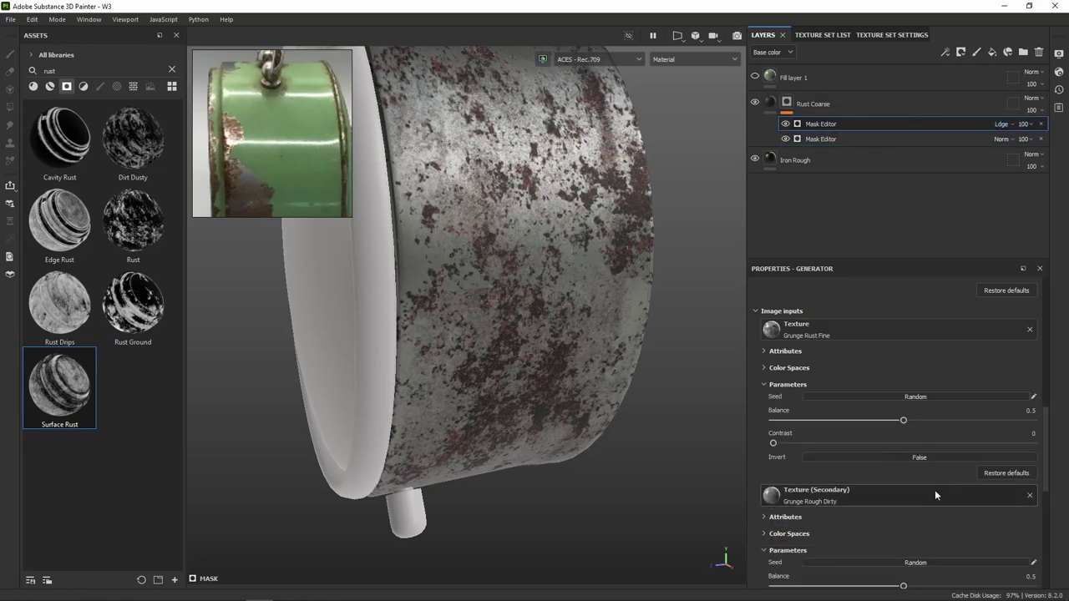
scroll(934, 492, down, 3)
scroll(902, 459, up, 2)
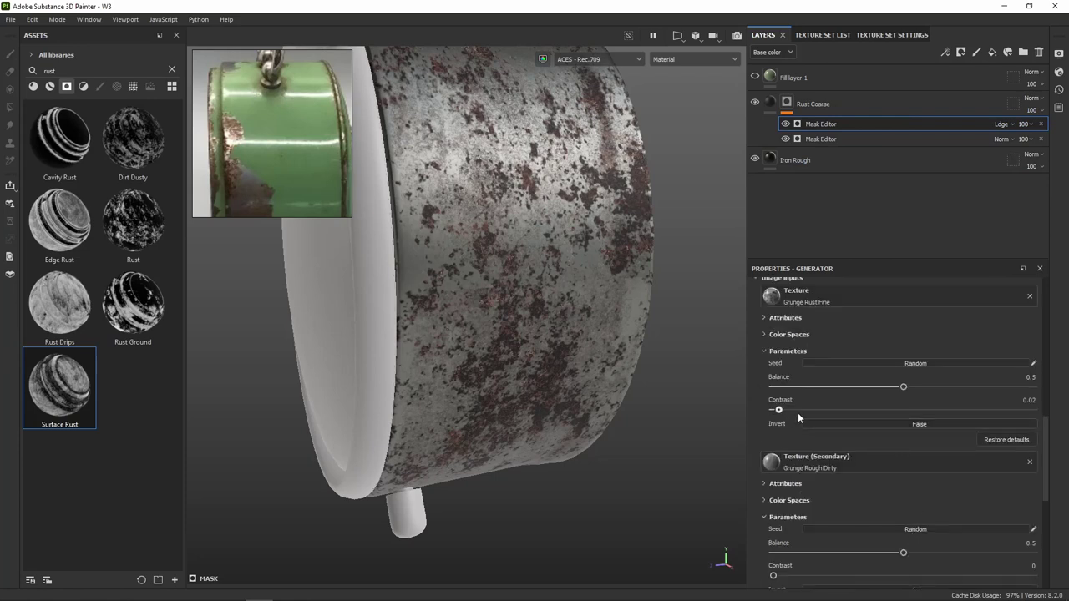
drag(786, 410, 963, 411)
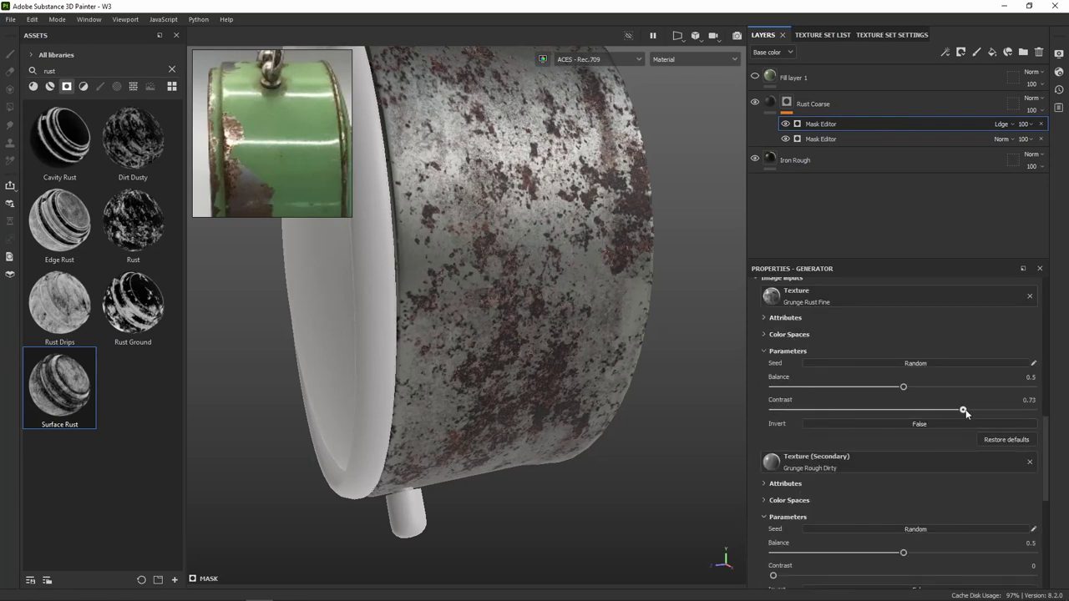
drag(855, 415, 1002, 403)
drag(879, 391, 873, 389)
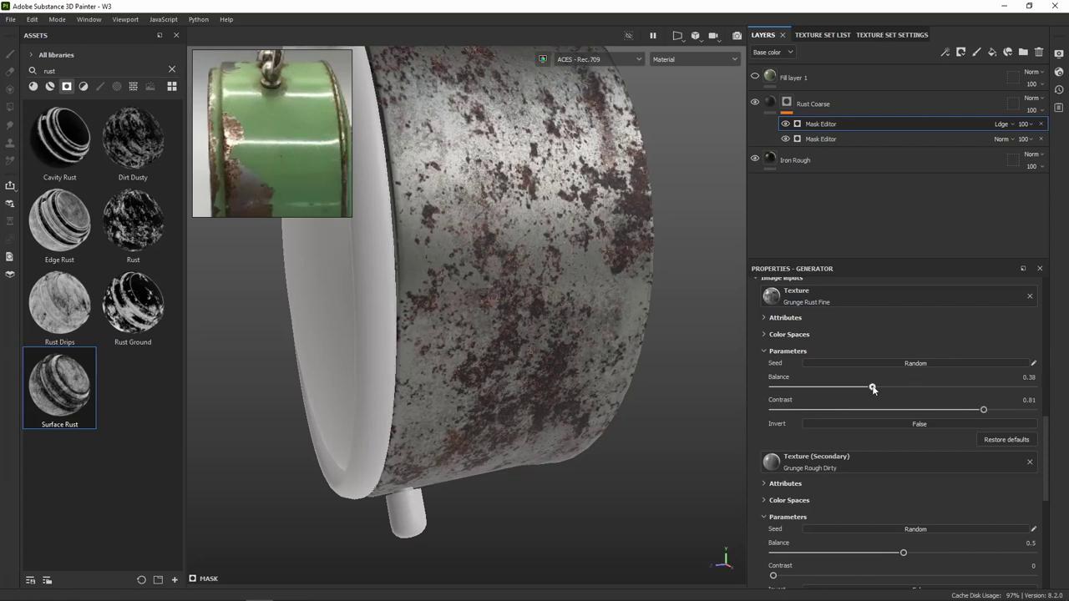
alt+drag(507, 289, 537, 340)
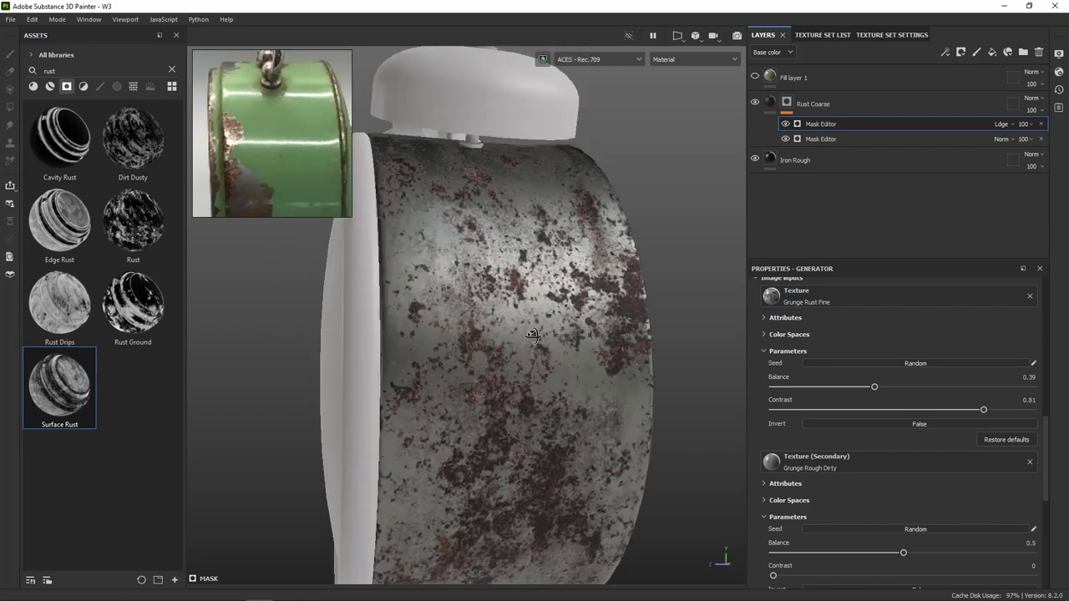
drag(875, 390, 750, 387)
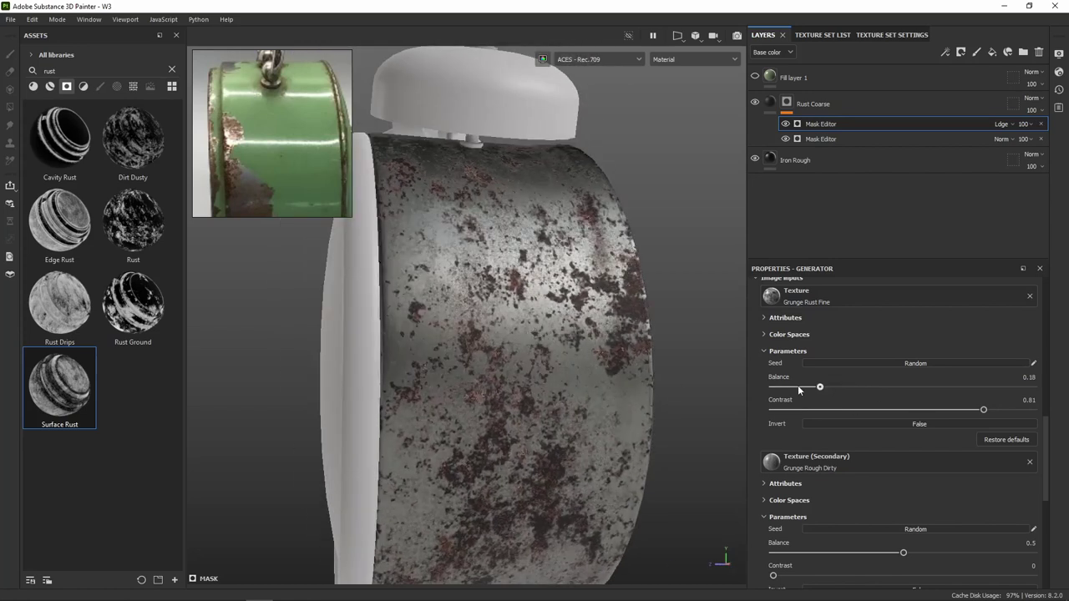
drag(815, 391, 850, 391)
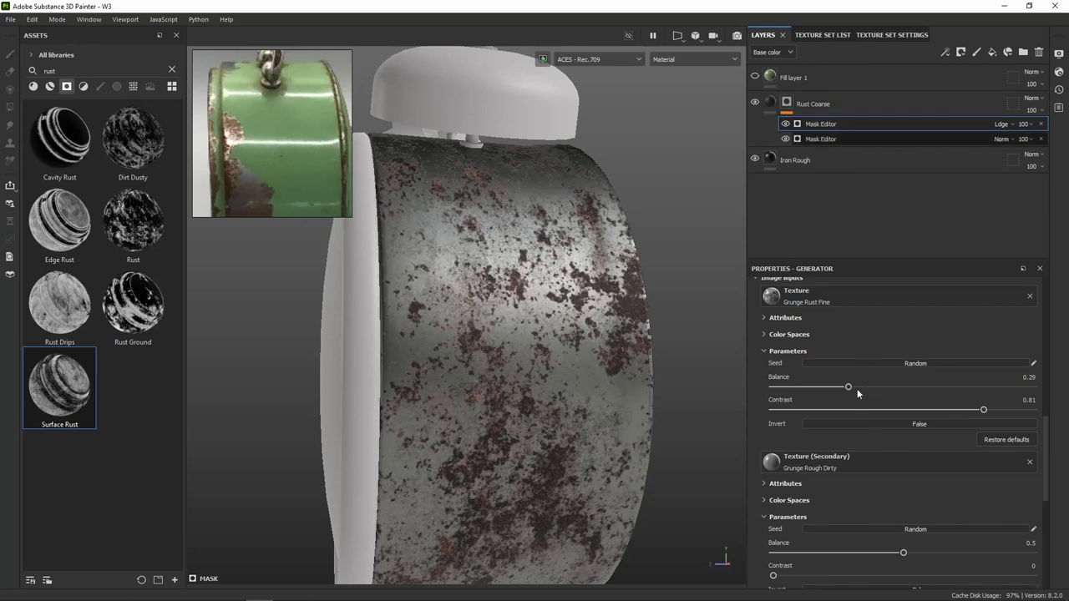
Lower the lower Mask Editor's Grunge Map 007 balance to 0.42
click(839, 139)
drag(933, 405, 882, 403)
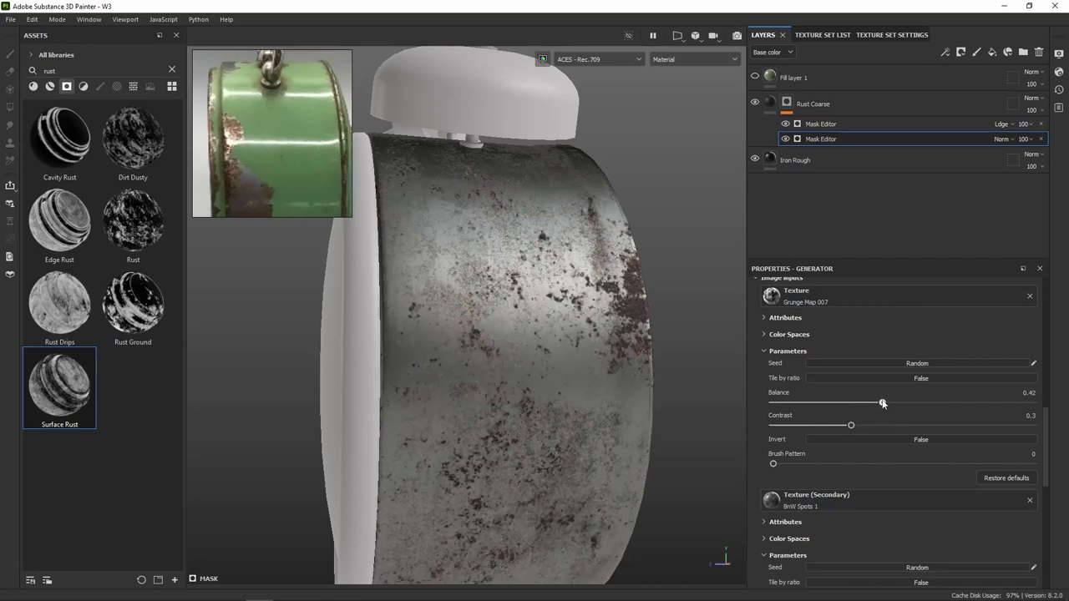
mouse_move(641, 337)
alt+mouse_down()
mouse_move(586, 215)
mouse_move(568, 324)
alt+mouse_up()
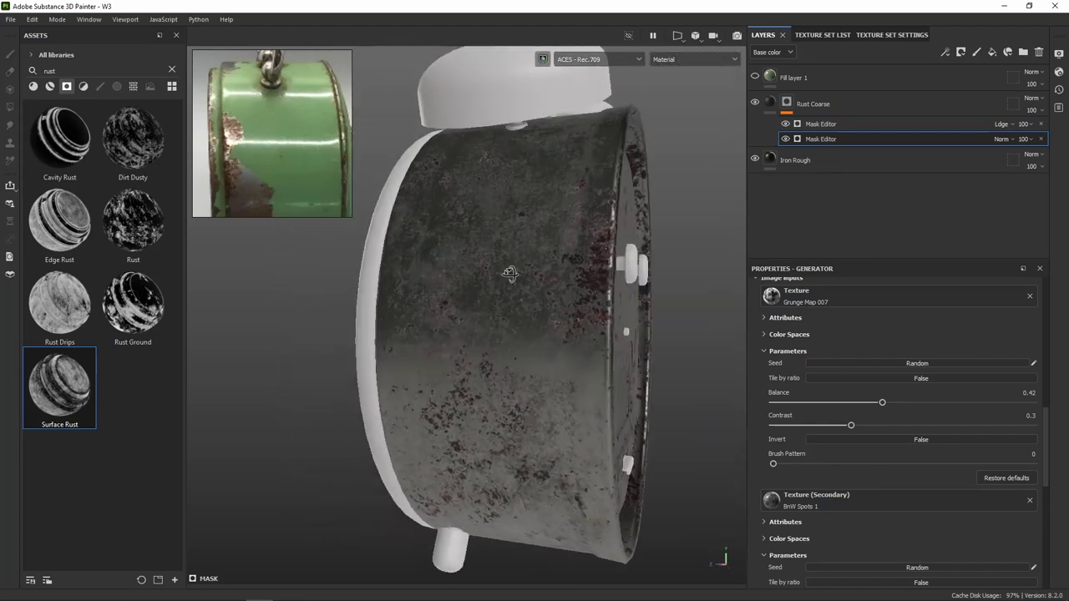
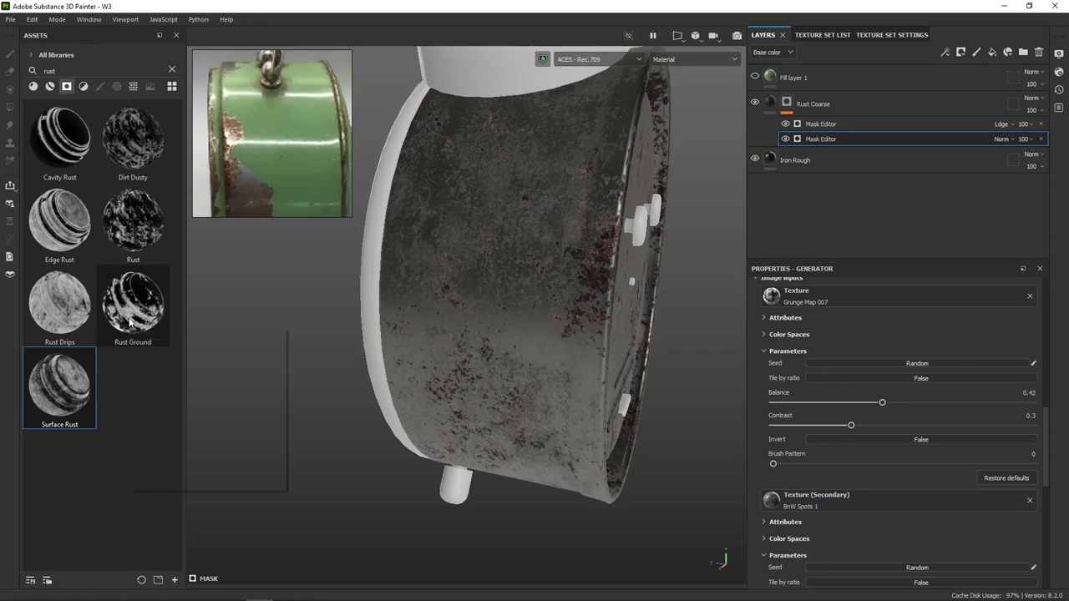
Try the Rust Drips smart mask on Rust Coarse, inspect its generator, then delete it
mouse_move(59, 302)
mouse_move(54, 302)
mouse_down()
mouse_move(854, 128)
mouse_move(812, 115)
mouse_up()
mouse_move(589, 252)
alt+mouse_down()
mouse_move(607, 206)
mouse_move(649, 203)
alt+mouse_up()
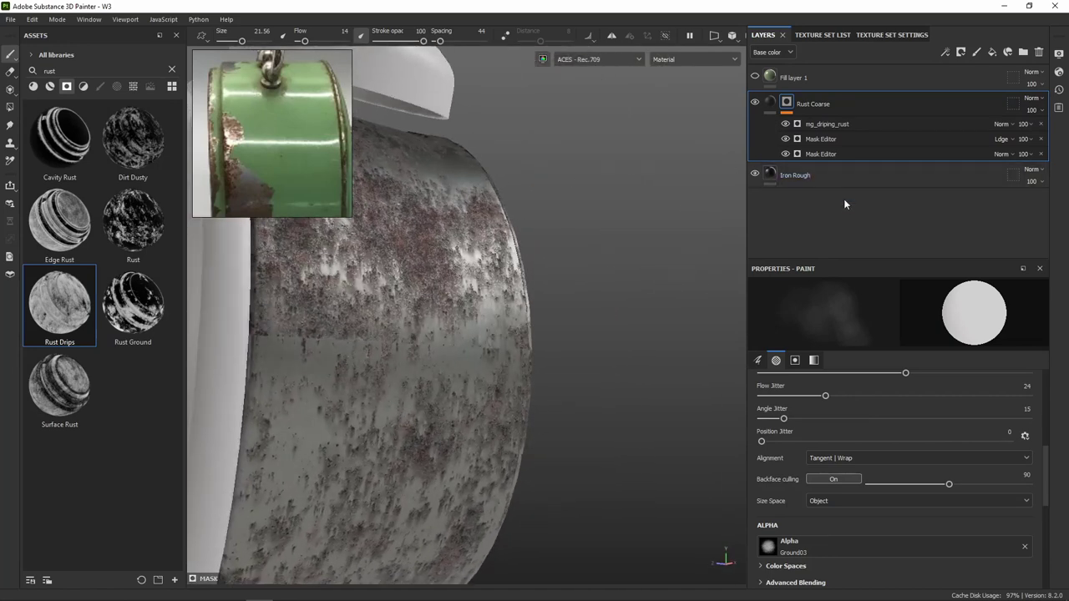
click(842, 125)
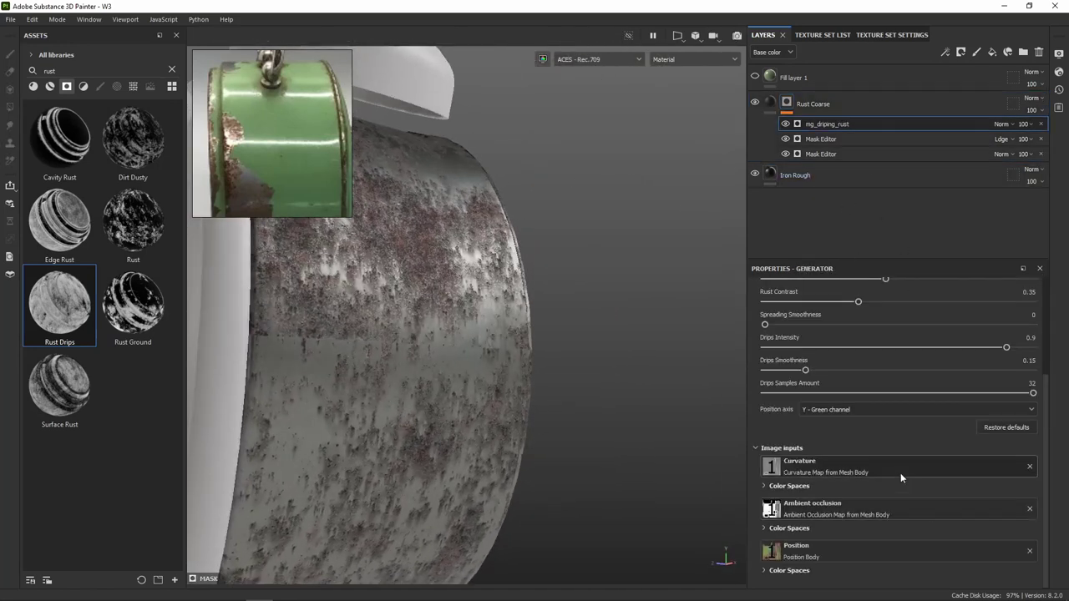
scroll(900, 473, up, 3)
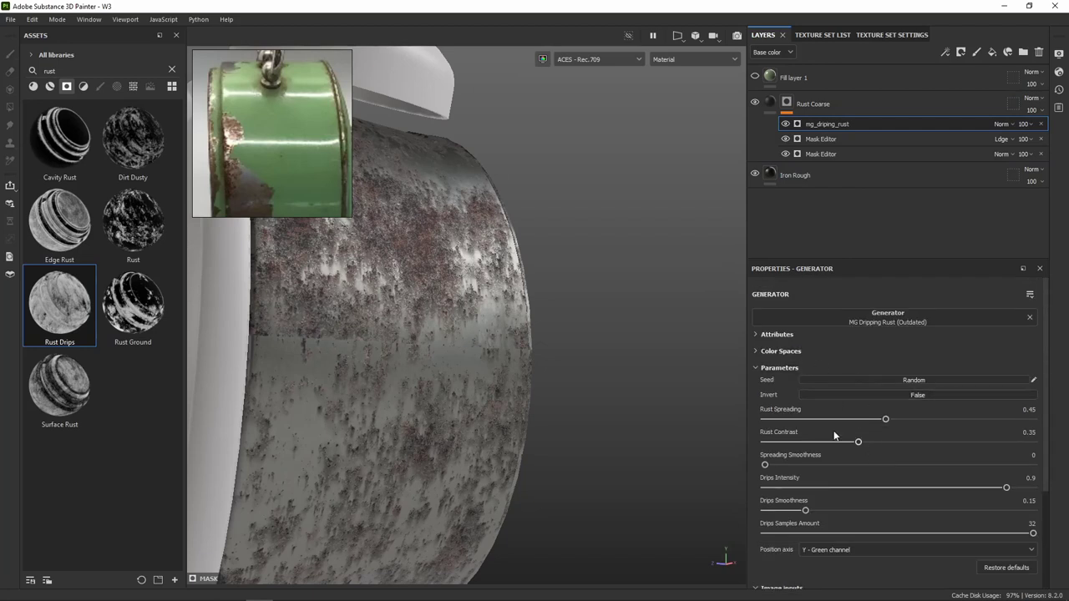
scroll(873, 481, down, 2)
scroll(873, 481, down, 1)
scroll(873, 480, down, 1)
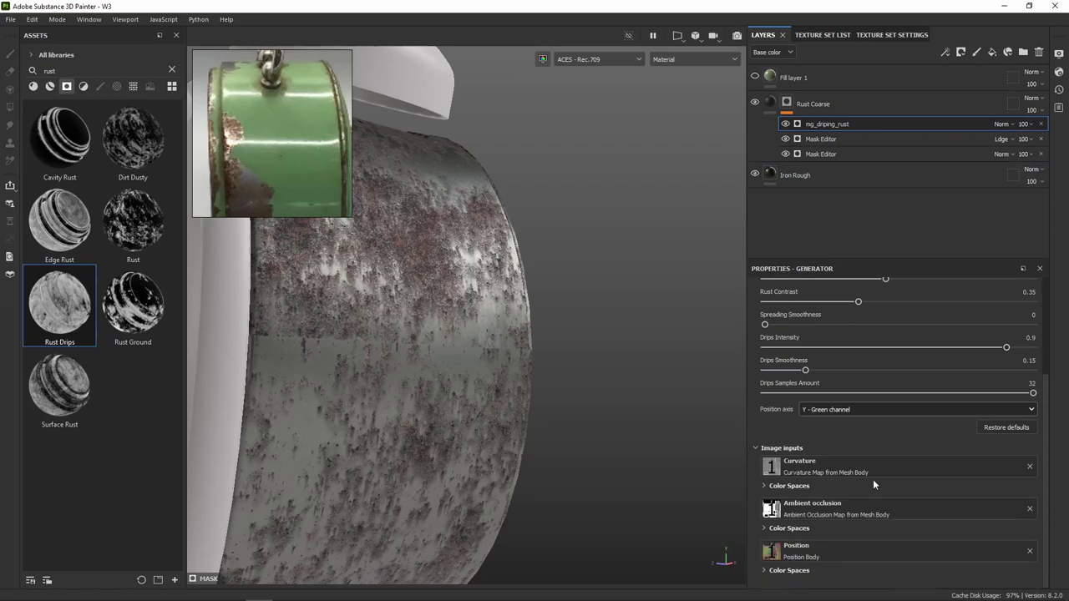
scroll(869, 468, up, 4)
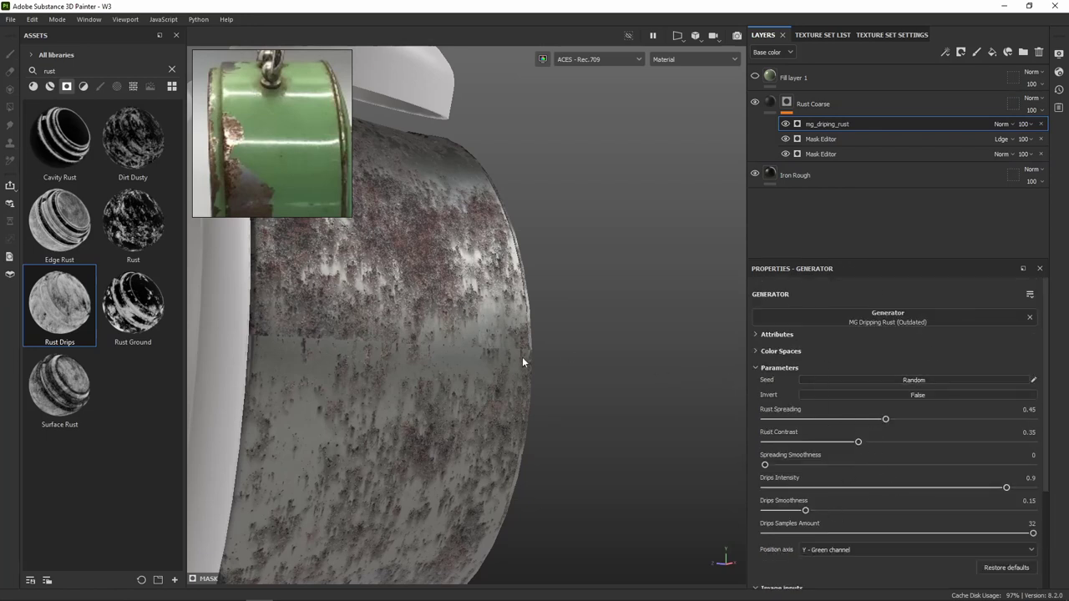
mouse_move(522, 361)
alt+mouse_down()
mouse_move(534, 351)
mouse_move(389, 267)
mouse_move(443, 259)
alt+mouse_up()
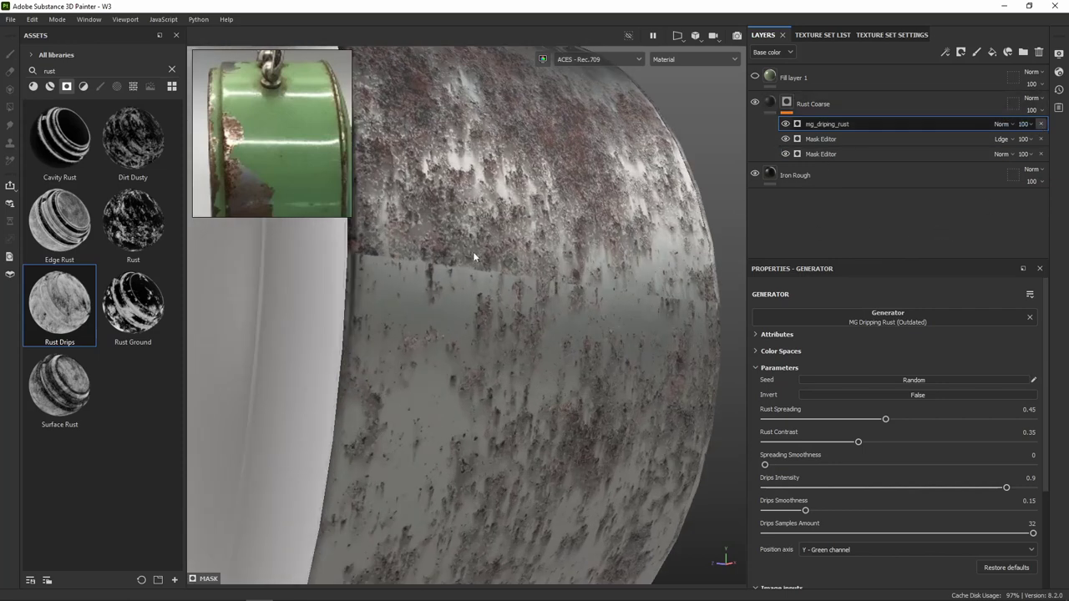
key(Delete)
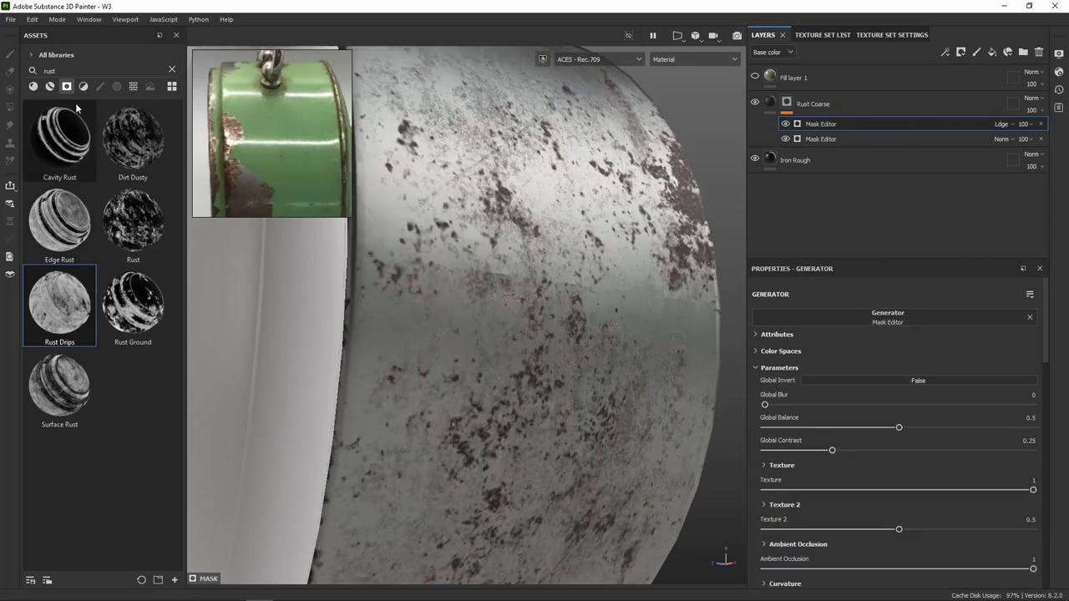
mouse_move(60, 138)
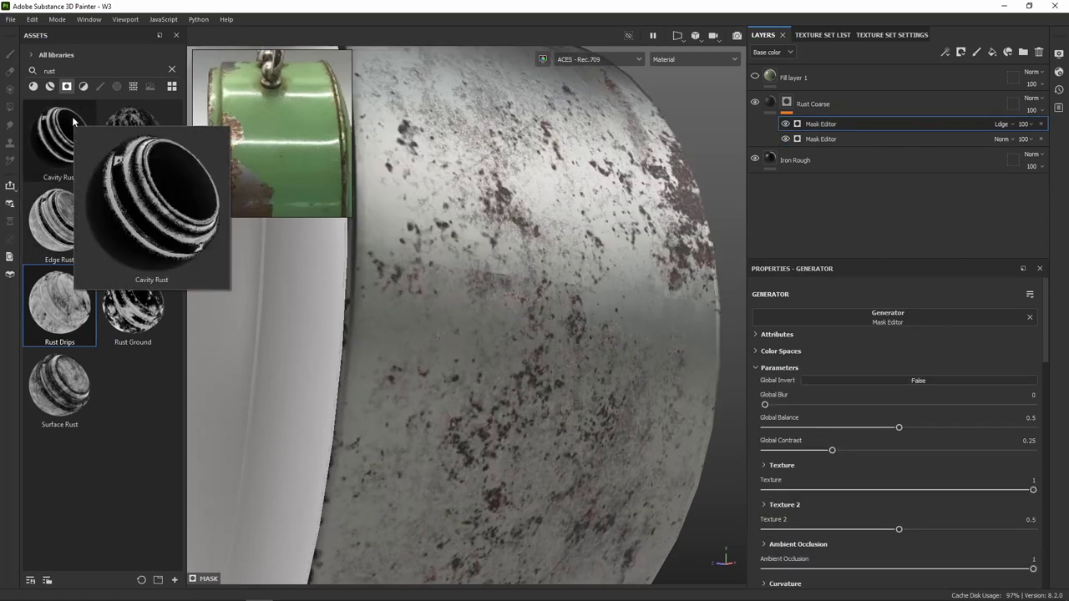
Add the Cavity Rust smart mask to Rust Coarse and blend its top Mask Editor with Linear dodge
drag(72, 117, 787, 102)
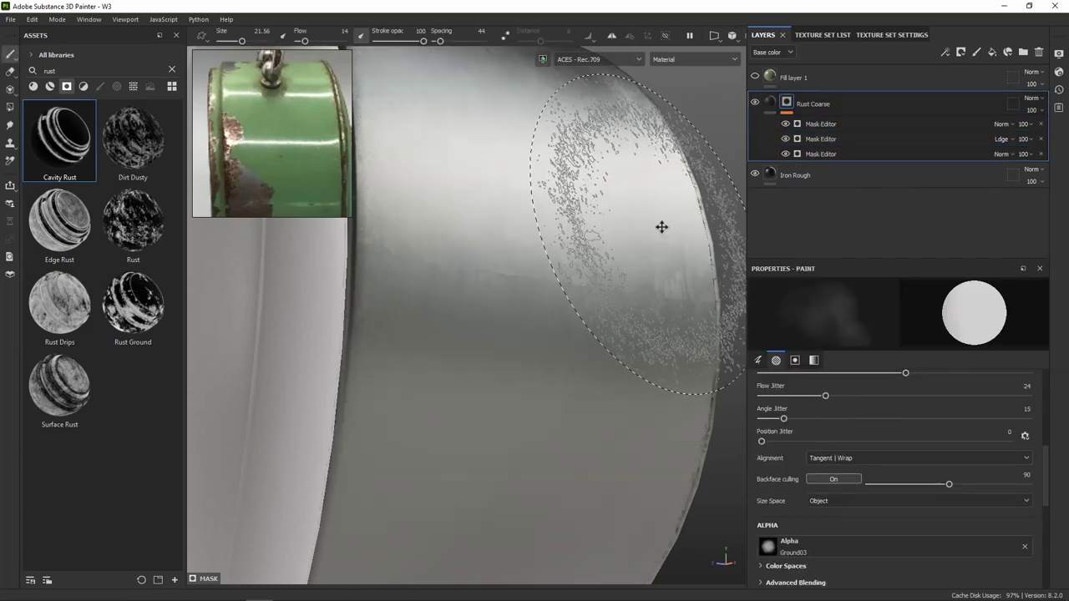
alt+drag(662, 226, 345, 258)
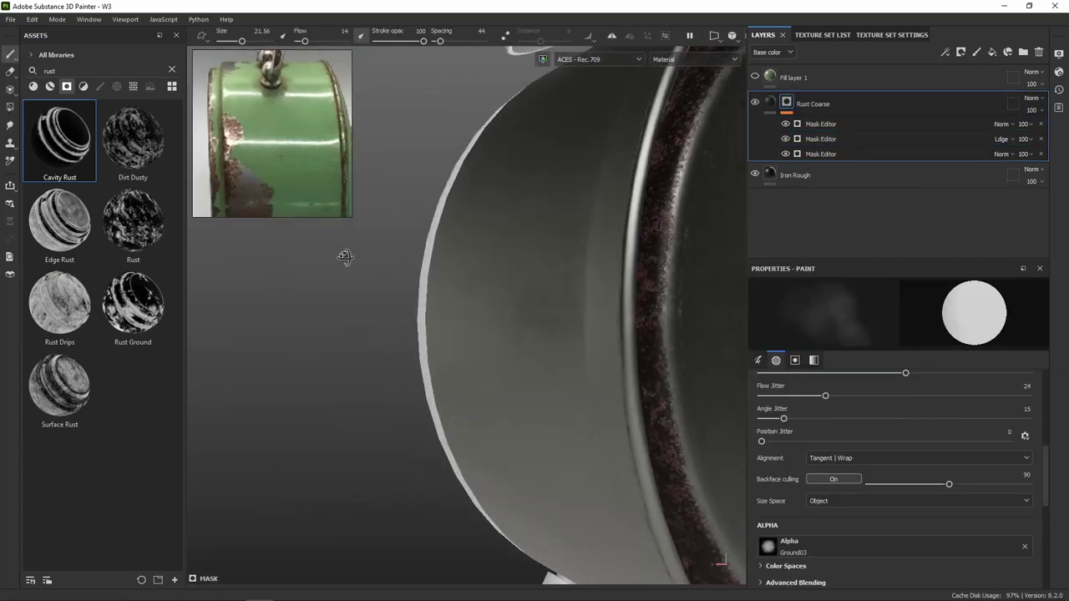
alt+click(786, 101)
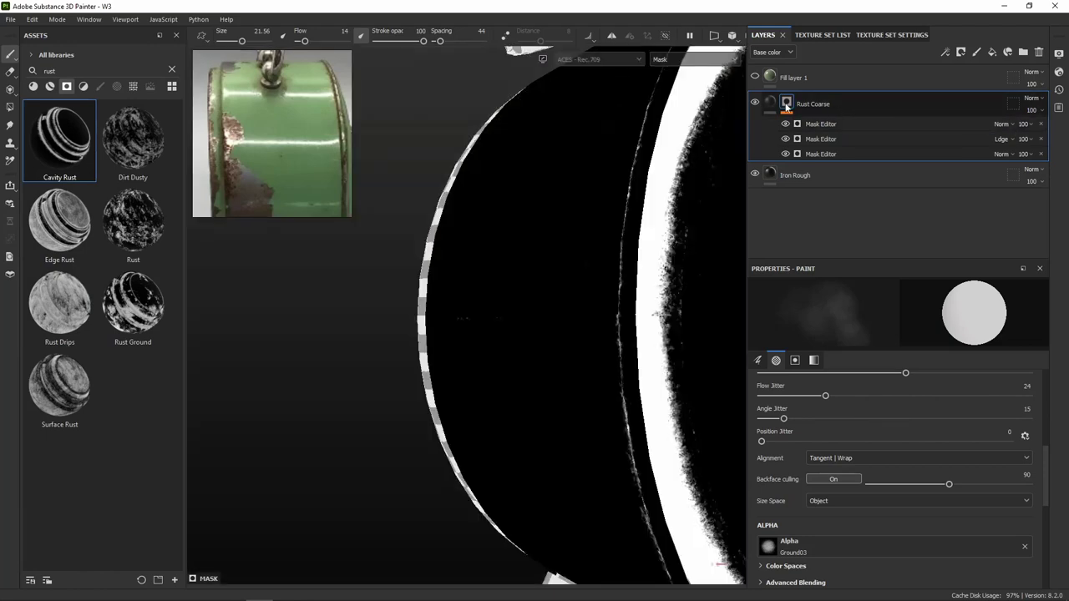
scroll(535, 300, down, 5)
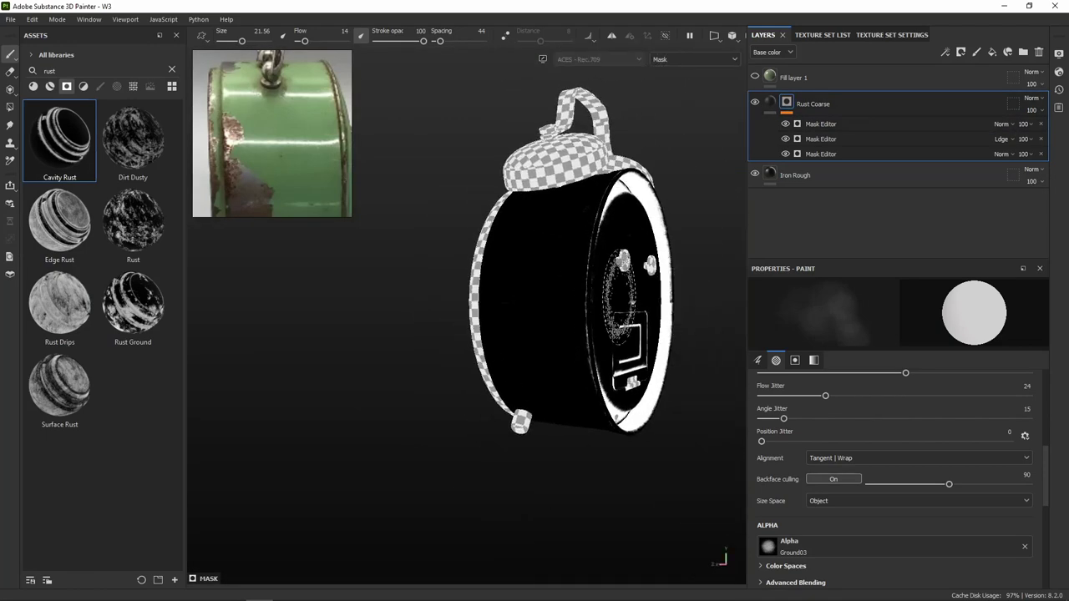
click(1001, 124)
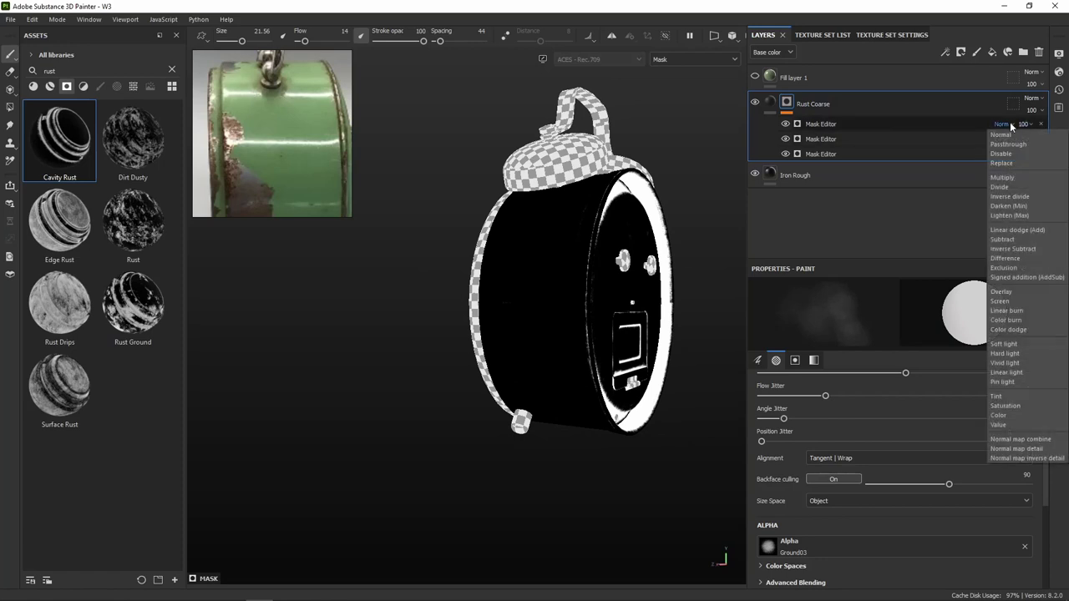
click(1021, 230)
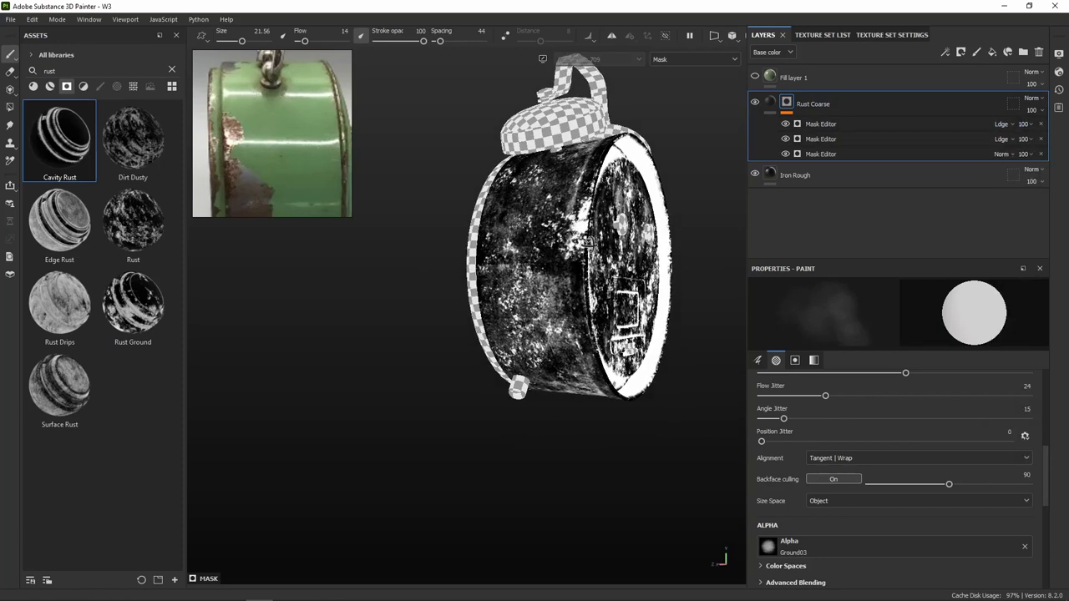
Adjust the Grunge Rust Fine balance in the new Mask Editor, trying 0.24 then 0.43
alt+drag(589, 245, 557, 240)
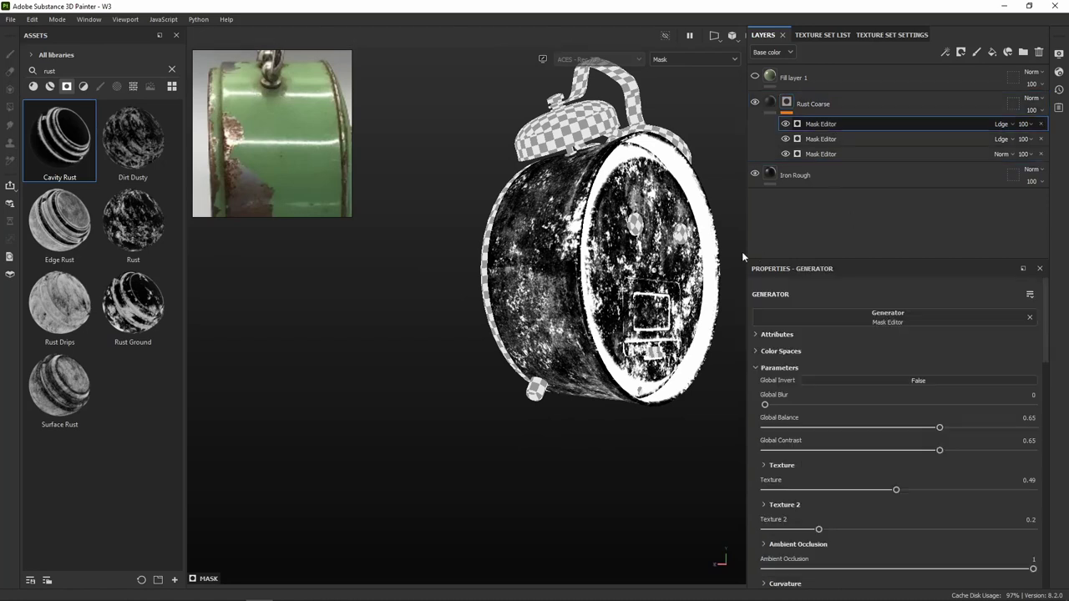
scroll(996, 446, down, 5)
scroll(977, 432, down, 2)
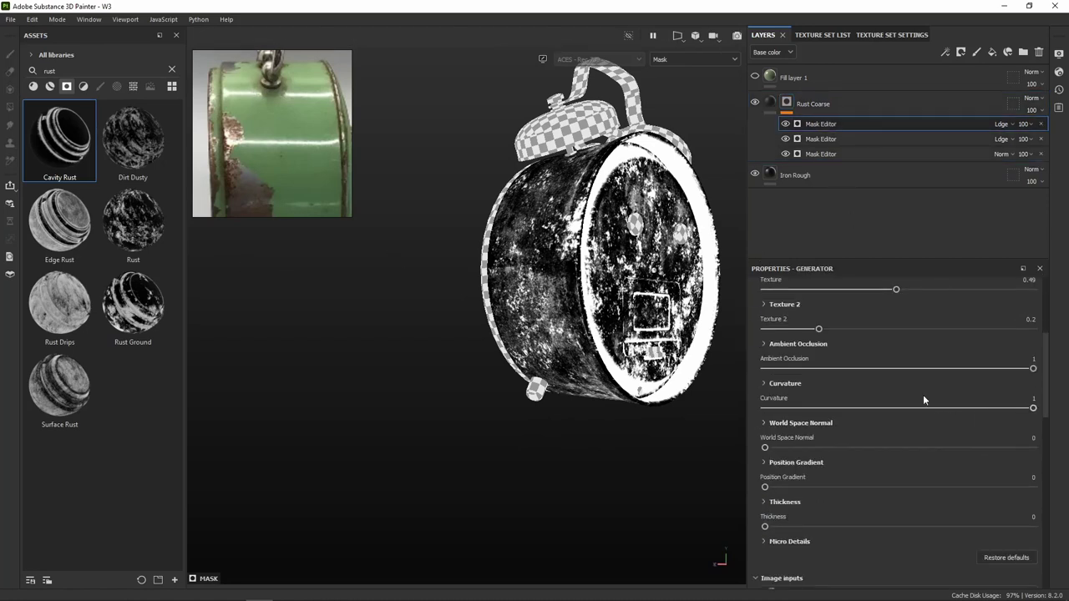
scroll(856, 436, down, 2)
scroll(853, 430, down, 4)
scroll(852, 430, down, 2)
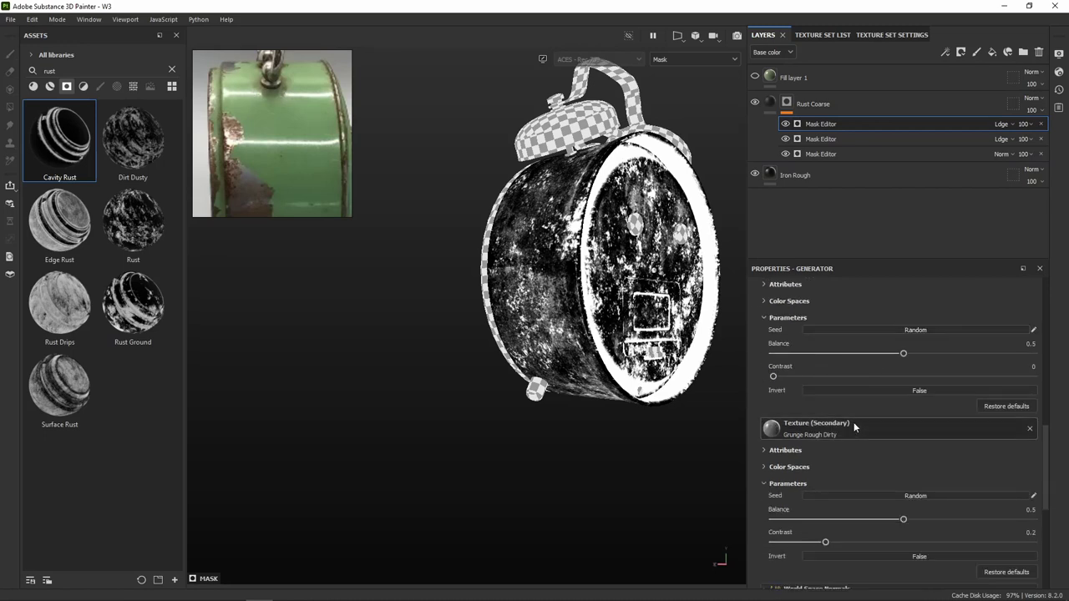
mouse_move(903, 353)
mouse_down()
mouse_move(772, 354)
mouse_move(836, 354)
mouse_up()
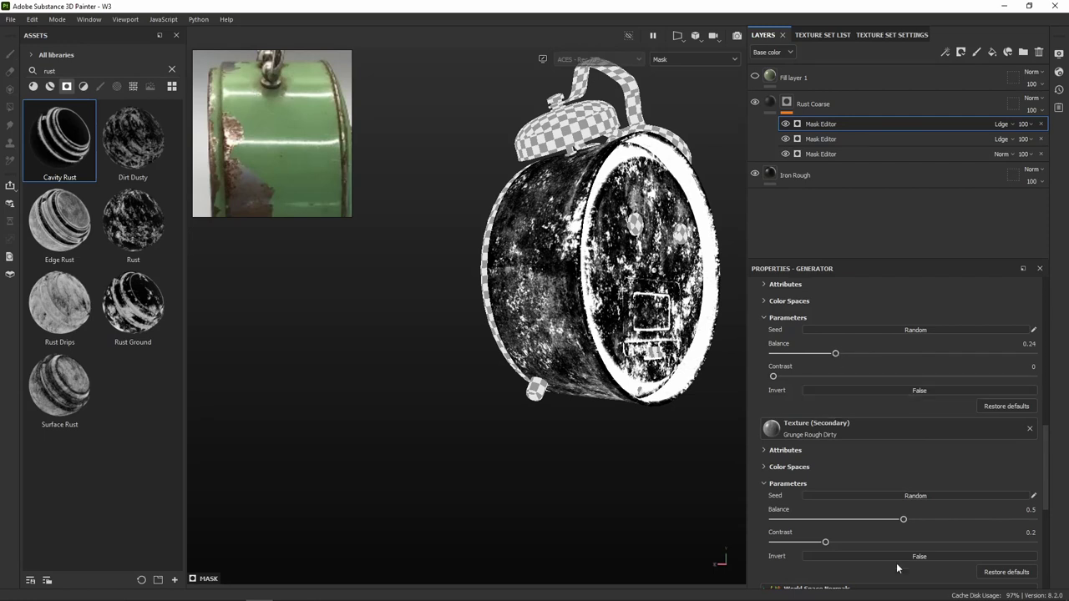
scroll(886, 439, down, 1)
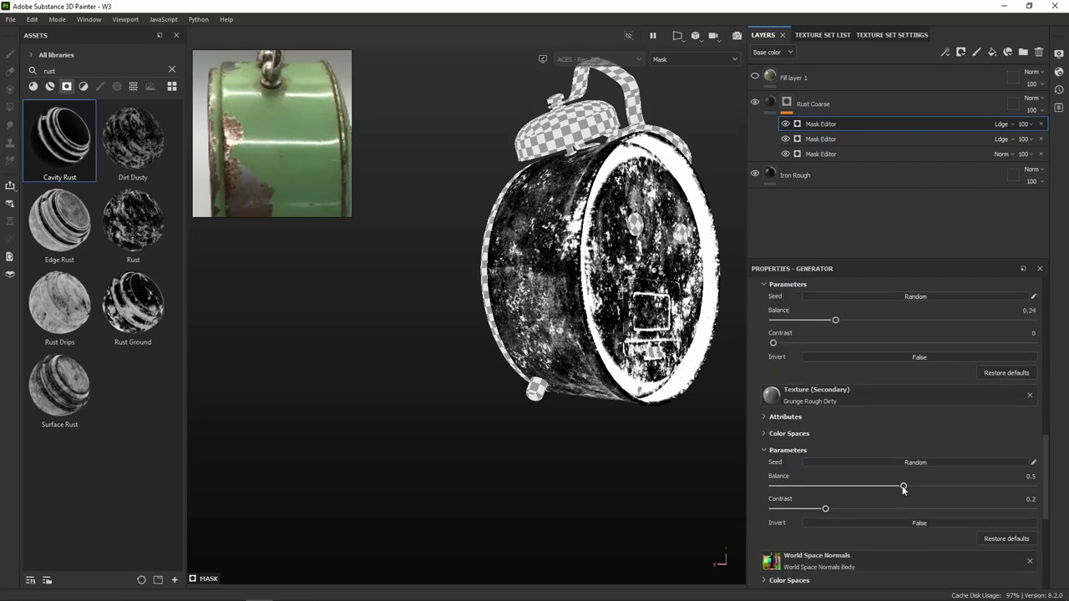
scroll(899, 482, up, 3)
mouse_move(835, 420)
mouse_down()
mouse_move(908, 420)
mouse_move(886, 420)
mouse_up()
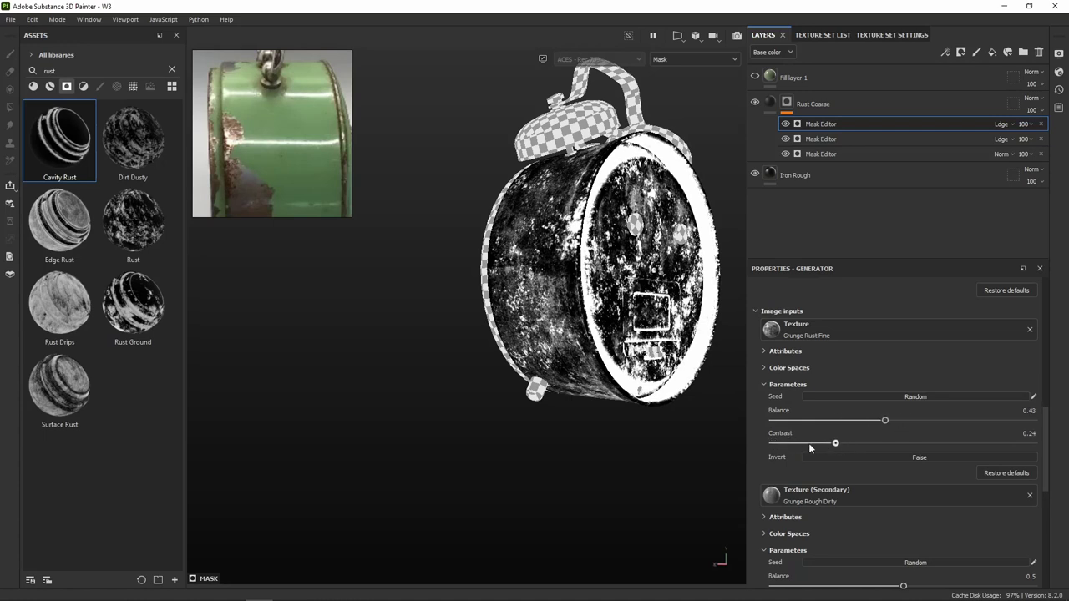
Set Grunge Rough Dirty balance 0.2 and contrast 0.39, lower Grunge Rust Fine, and return to material view
scroll(902, 587, down, 1)
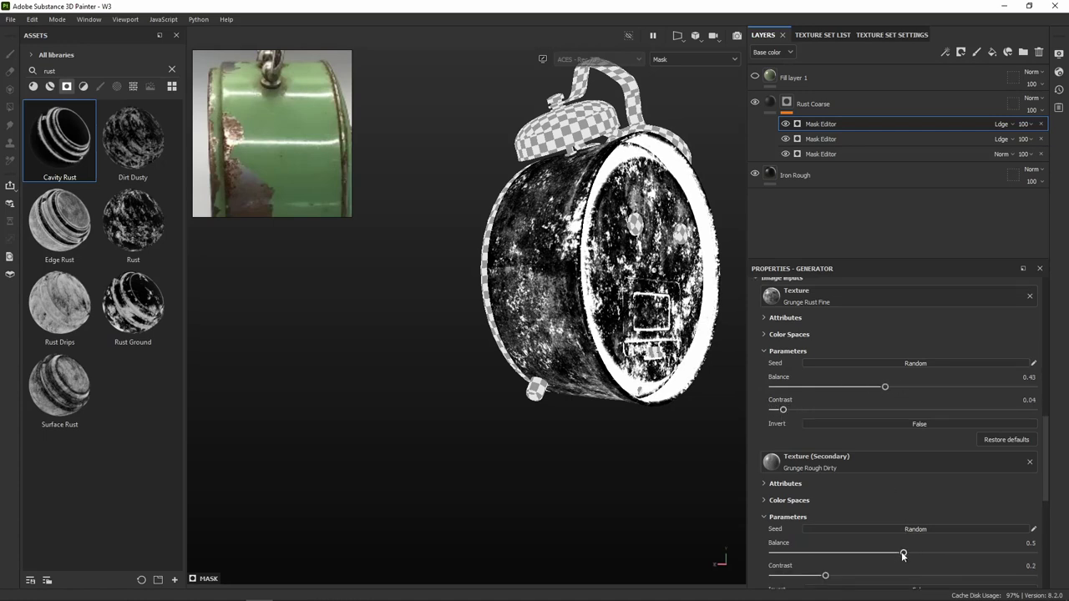
mouse_move(903, 554)
mouse_down()
mouse_move(811, 553)
mouse_move(909, 553)
mouse_move(819, 554)
mouse_up()
mouse_move(885, 389)
mouse_down()
mouse_move(814, 390)
mouse_move(844, 389)
mouse_move(751, 408)
mouse_move(854, 410)
mouse_up()
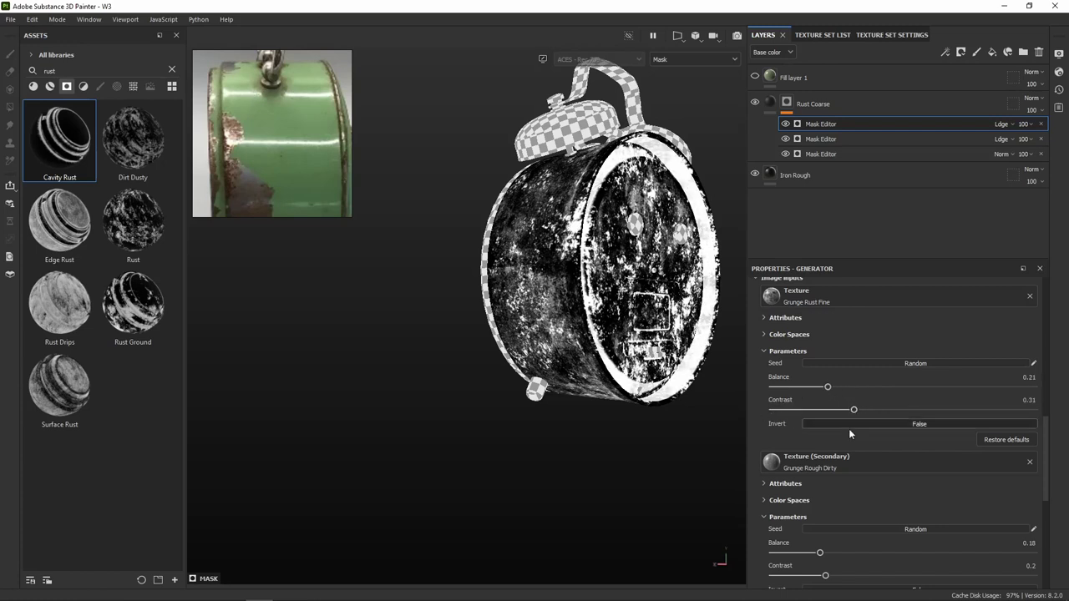
mouse_move(821, 556)
mouse_down()
mouse_move(848, 555)
mouse_move(798, 556)
mouse_move(874, 576)
mouse_up()
middle_drag(663, 339, 591, 365)
mouse_move(592, 365)
alt+mouse_down()
mouse_move(667, 407)
mouse_move(756, 385)
mouse_move(635, 367)
mouse_move(417, 367)
alt+mouse_up()
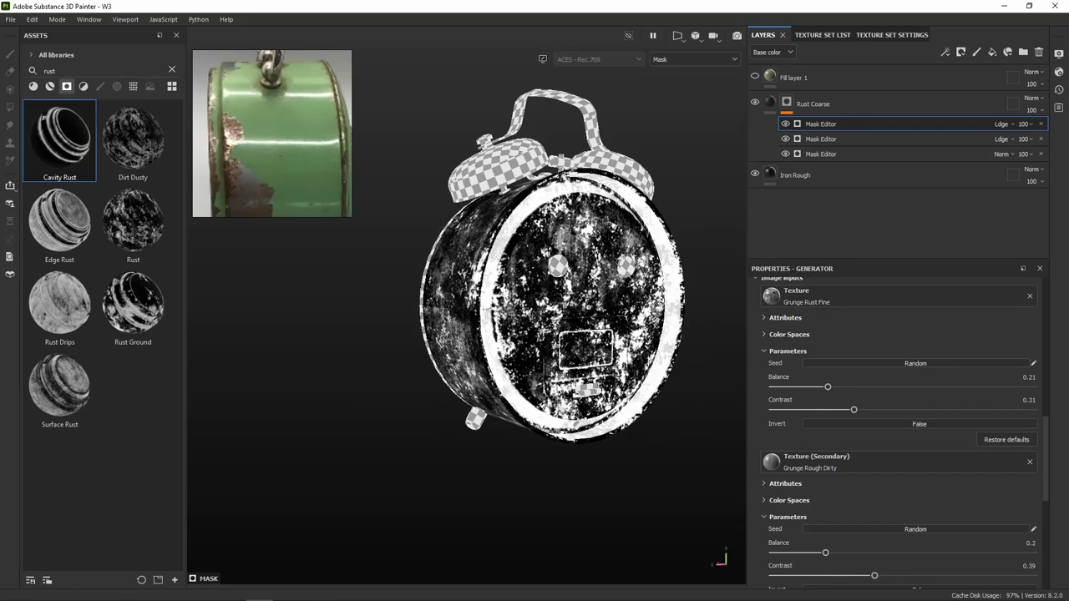
click(771, 103)
Lower the top Linear dodge Mask Editor's opacity from 100 to 56
mouse_move(694, 155)
alt+mouse_down()
mouse_move(482, 200)
mouse_move(518, 192)
alt+mouse_up()
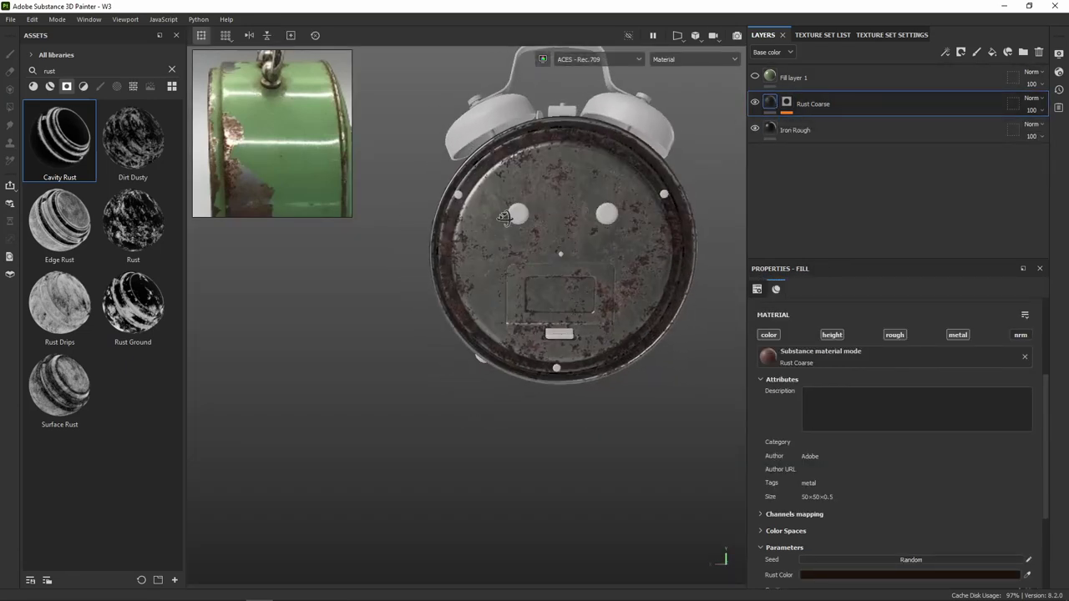
click(786, 103)
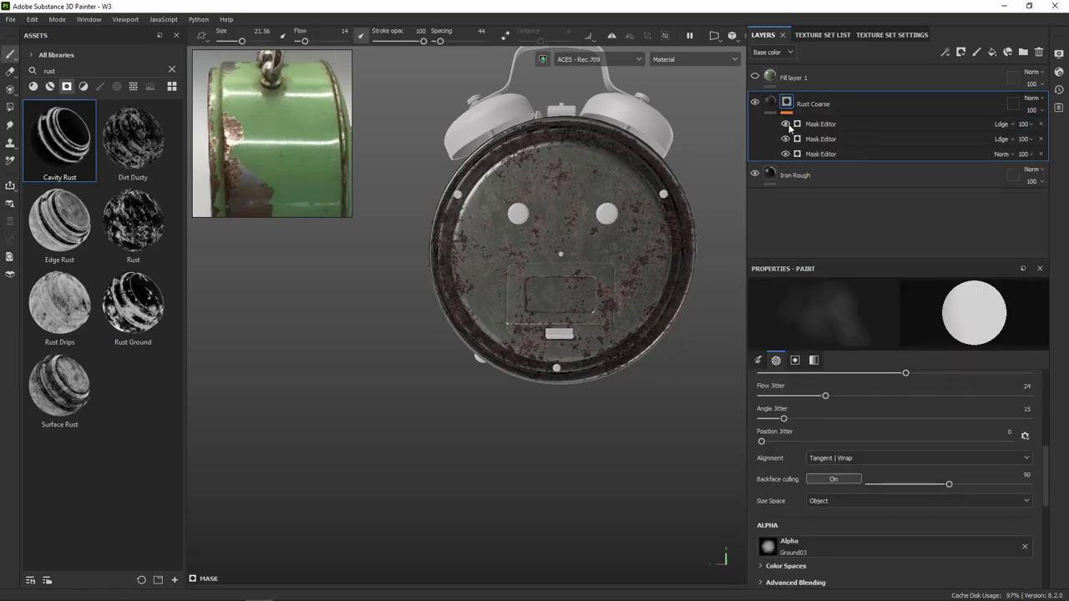
click(824, 125)
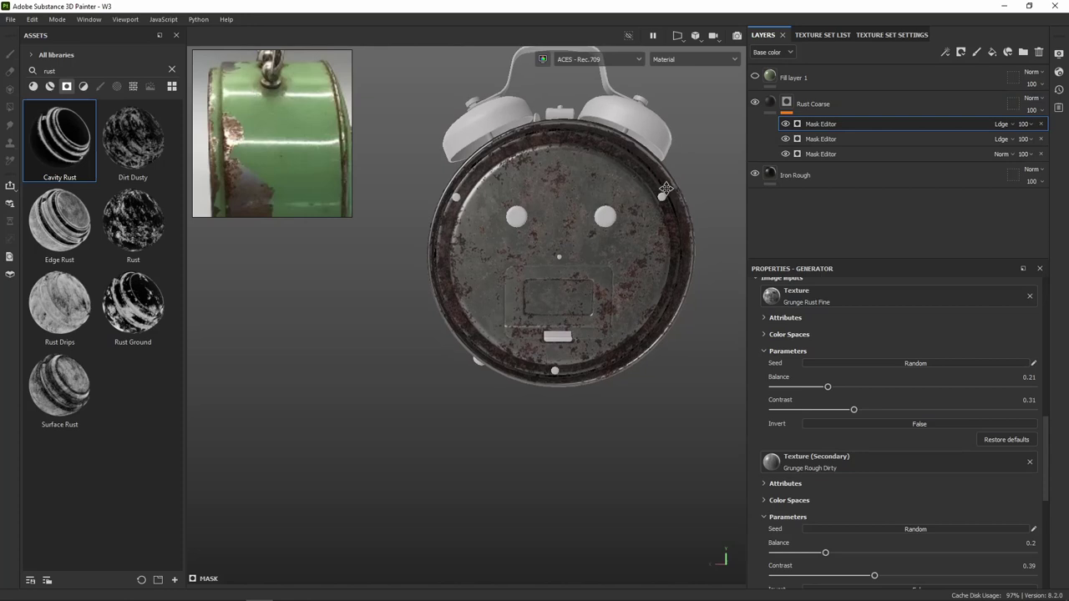
click(1033, 125)
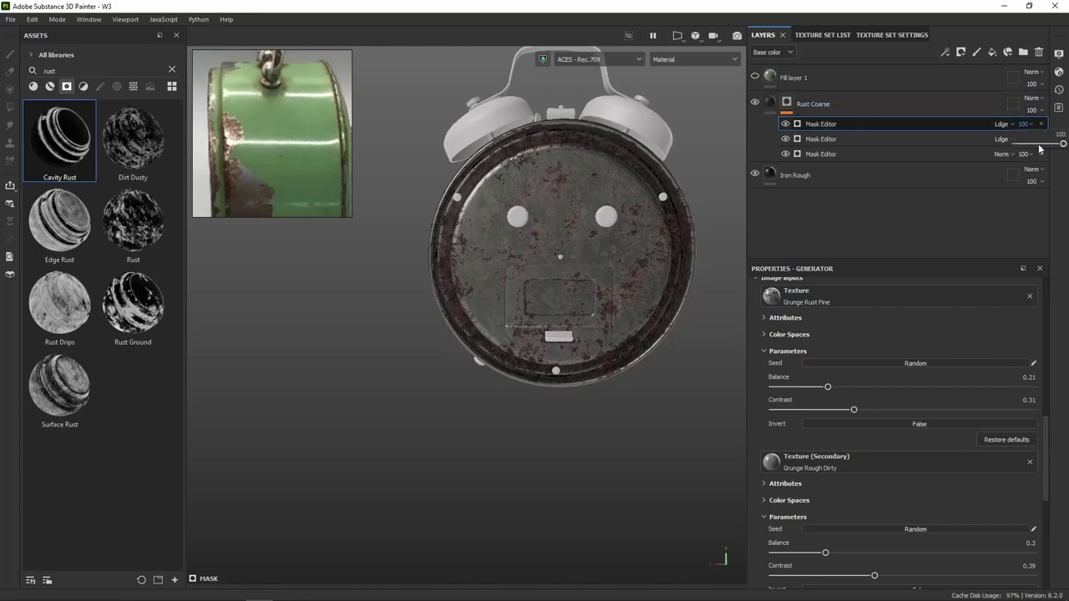
click(1044, 144)
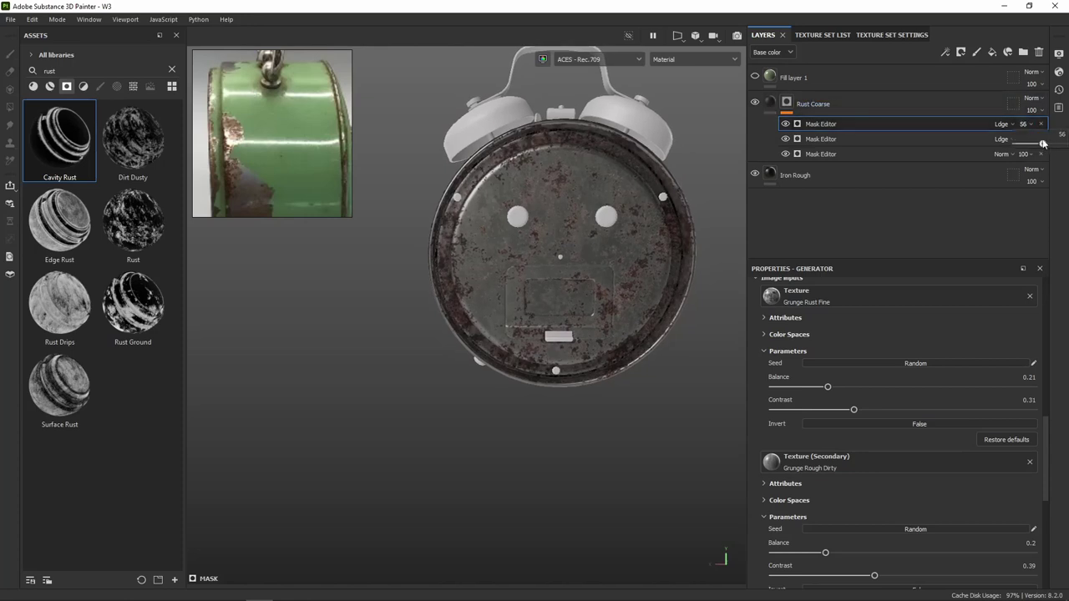
mouse_move(690, 292)
alt+mouse_down()
mouse_move(682, 253)
mouse_move(706, 274)
alt+mouse_up()
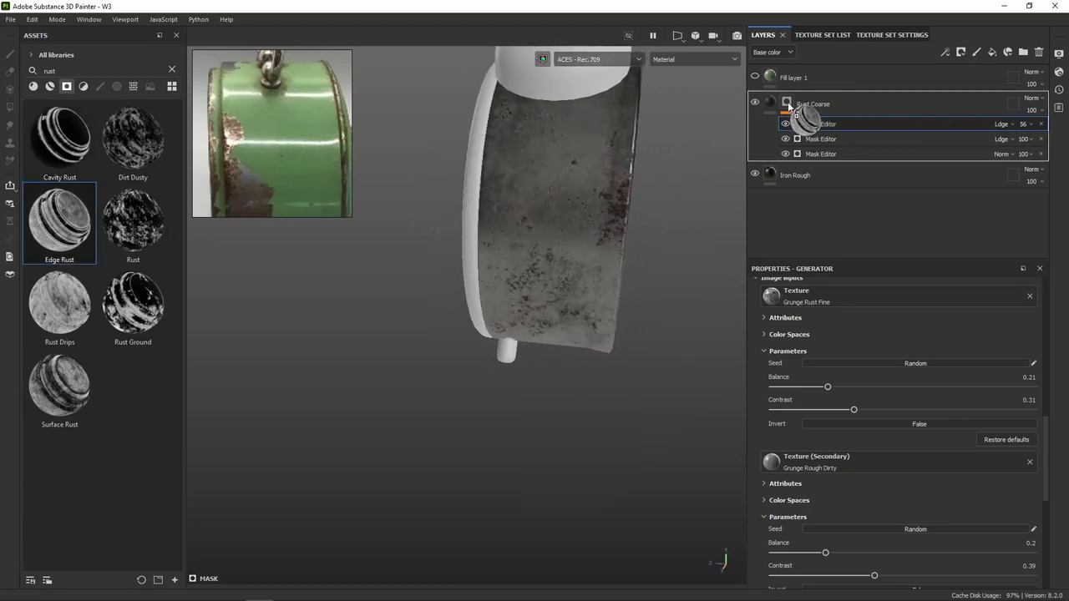
Add the Edge Rust smart mask to Rust Coarse and hide its Grunge Rough Dirty and first Mask Editor
drag(63, 234, 786, 101)
alt+drag(625, 215, 600, 213)
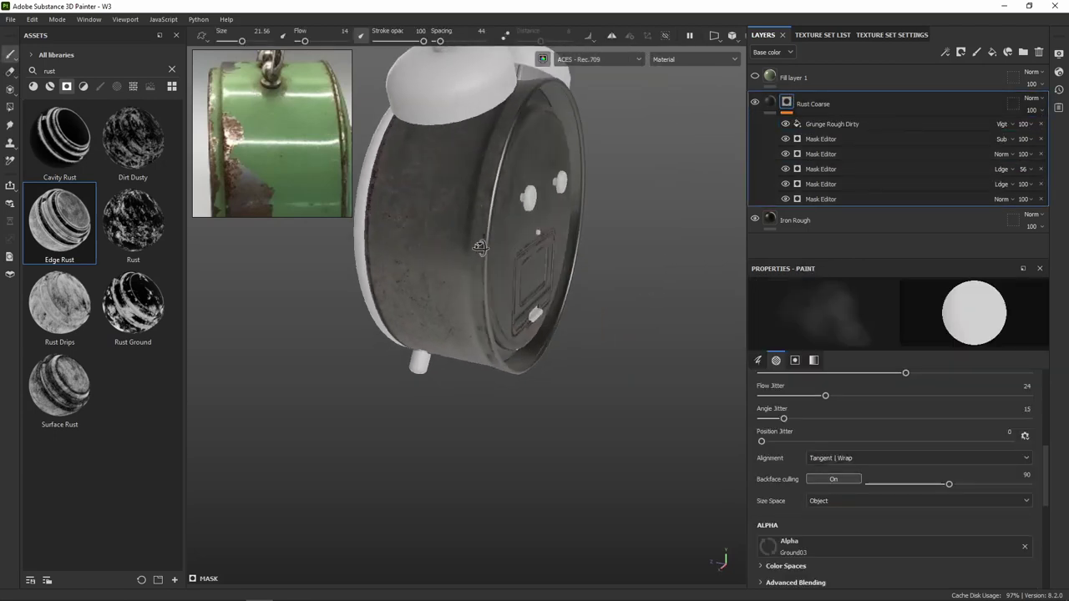
scroll(600, 213, up, 5)
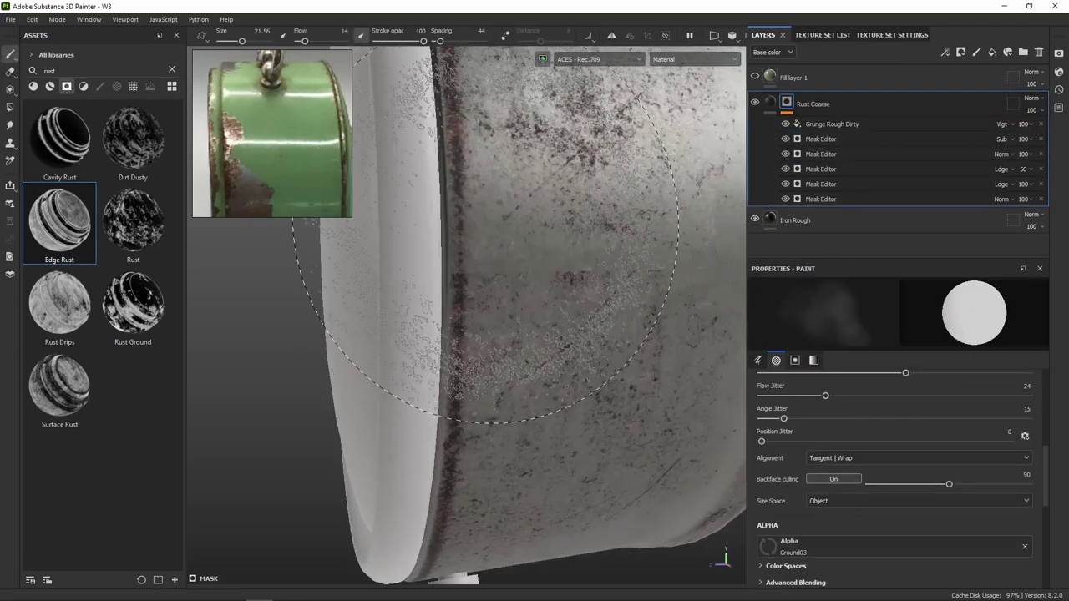
click(825, 125)
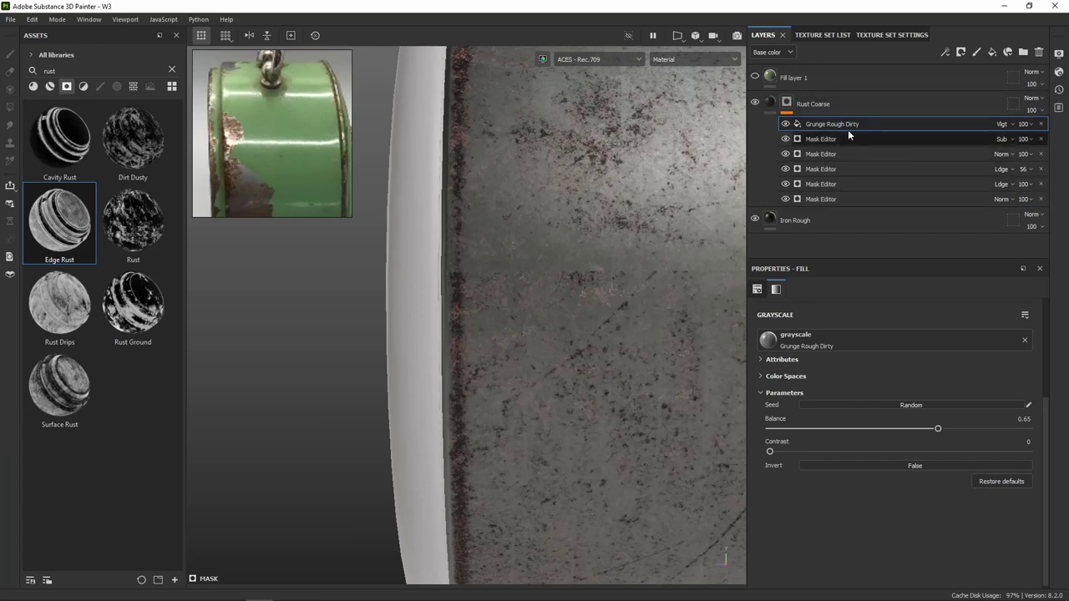
click(785, 124)
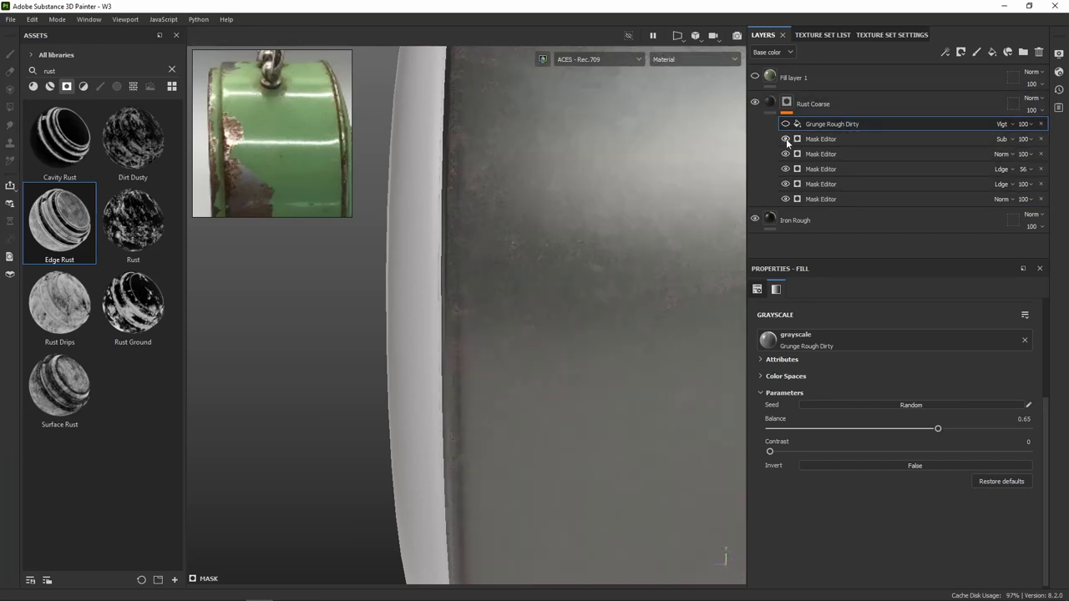
click(786, 140)
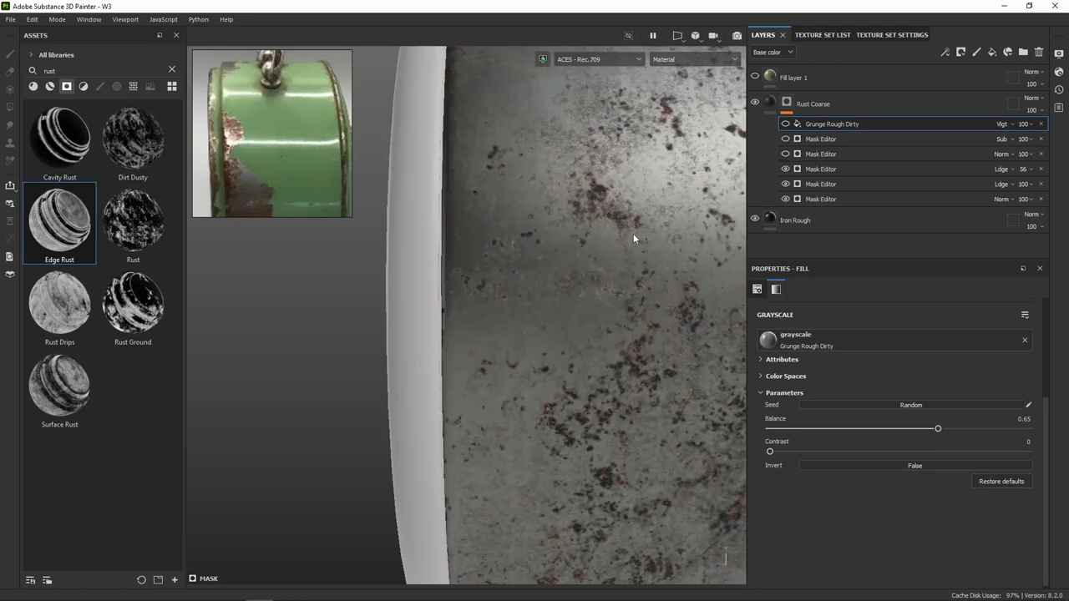
Set the second Mask Editor to Linear dodge in mask view, then show all effects again
scroll(637, 234, down, 5)
alt+drag(636, 234, 602, 251)
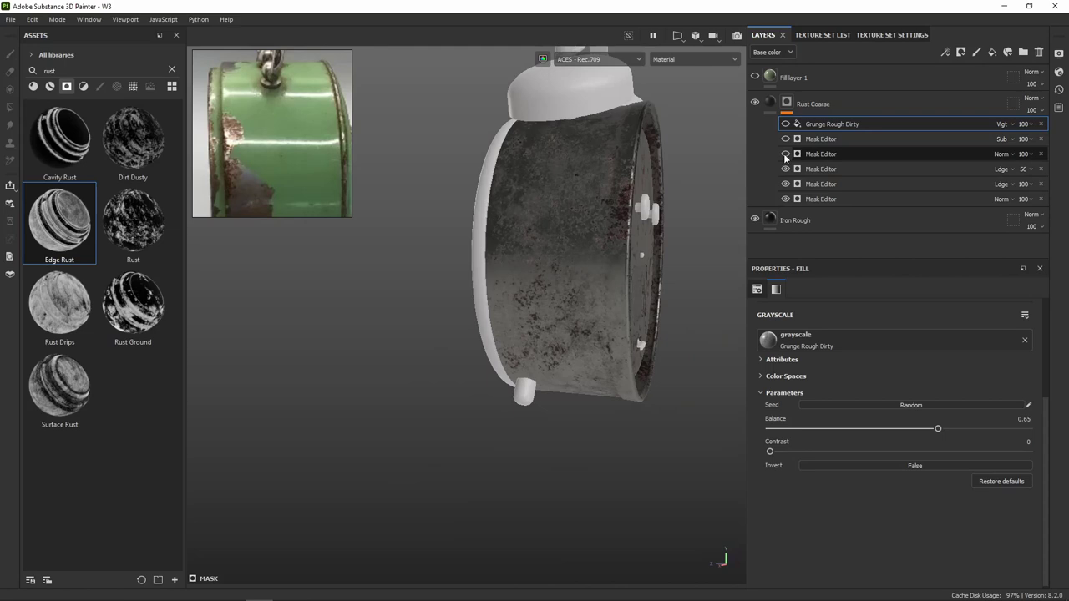
click(786, 154)
alt+click(786, 103)
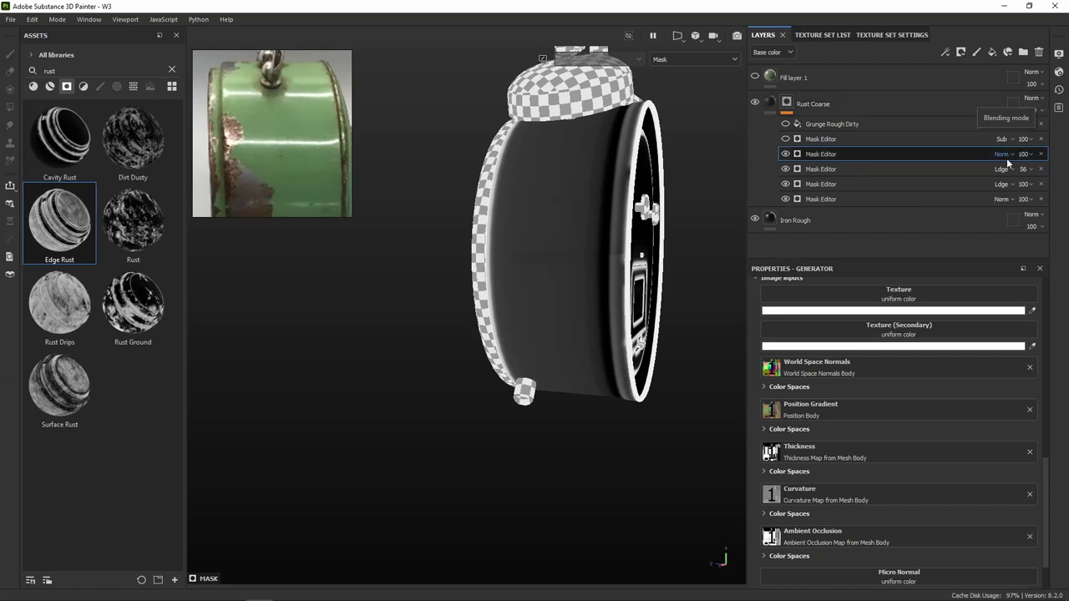
click(1006, 154)
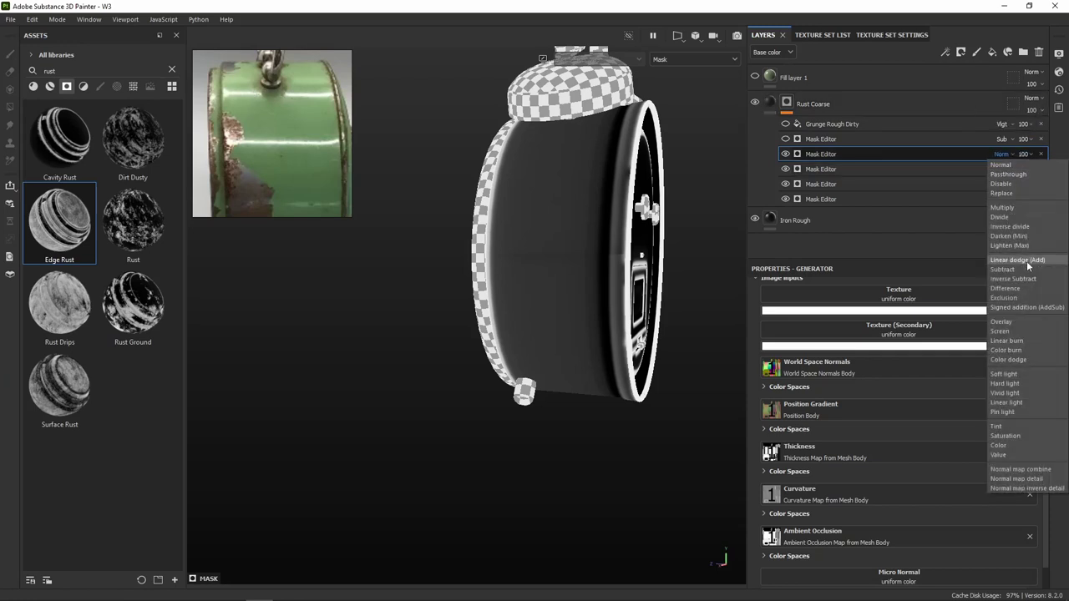
click(1018, 260)
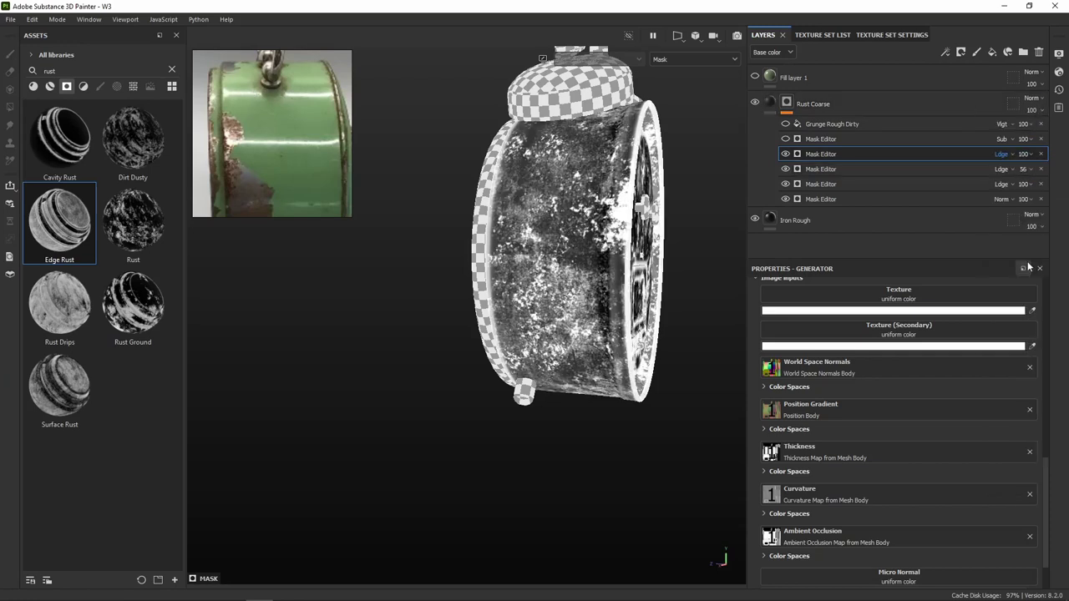
click(786, 139)
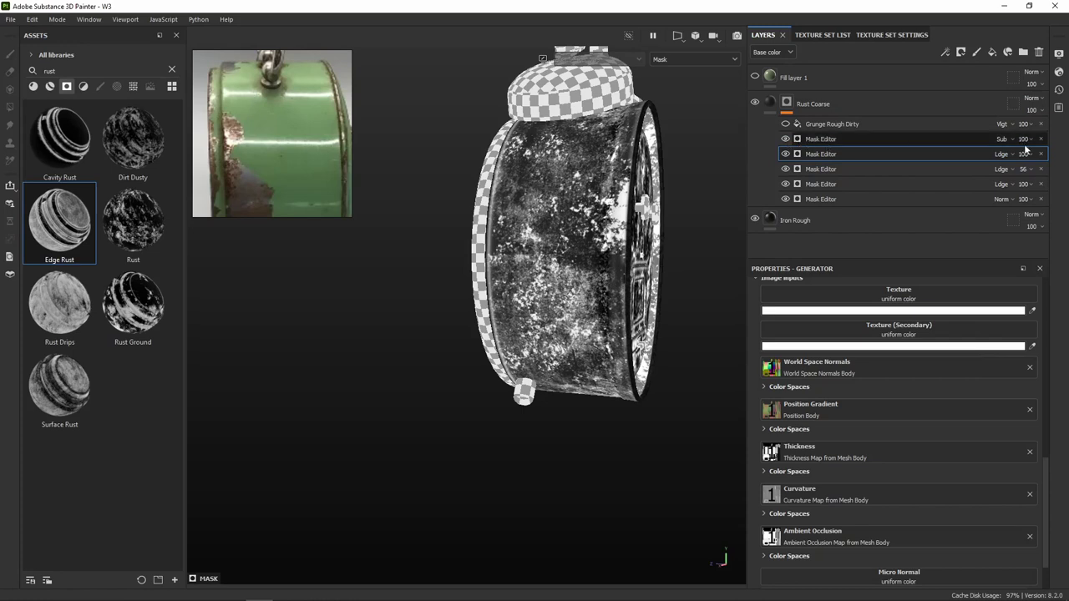
click(798, 136)
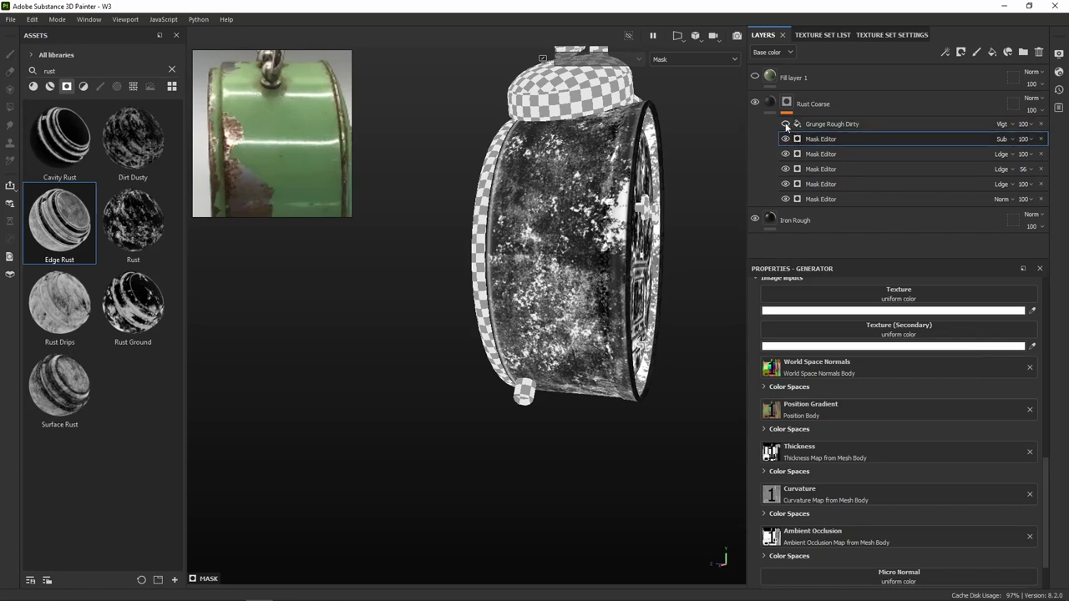
click(786, 124)
click(847, 124)
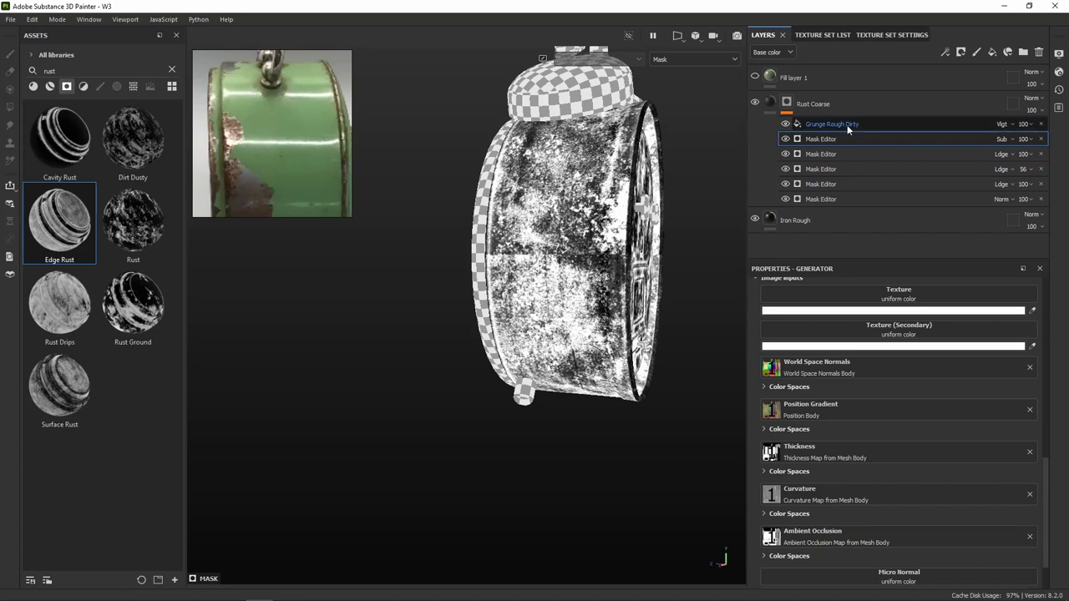
click(771, 102)
alt+drag(677, 181, 573, 283)
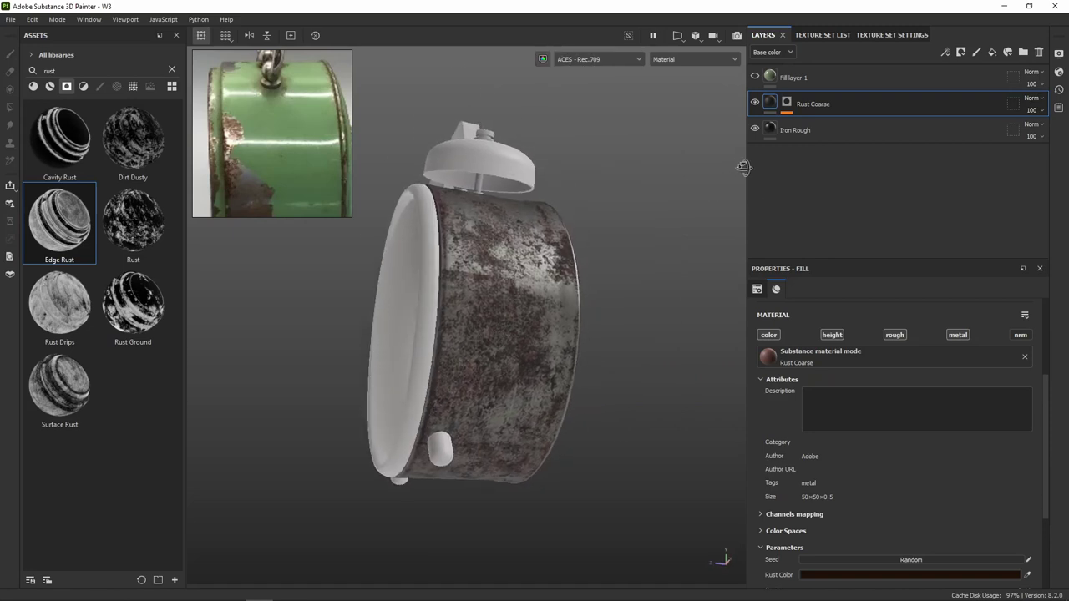
scroll(573, 283, up, 5)
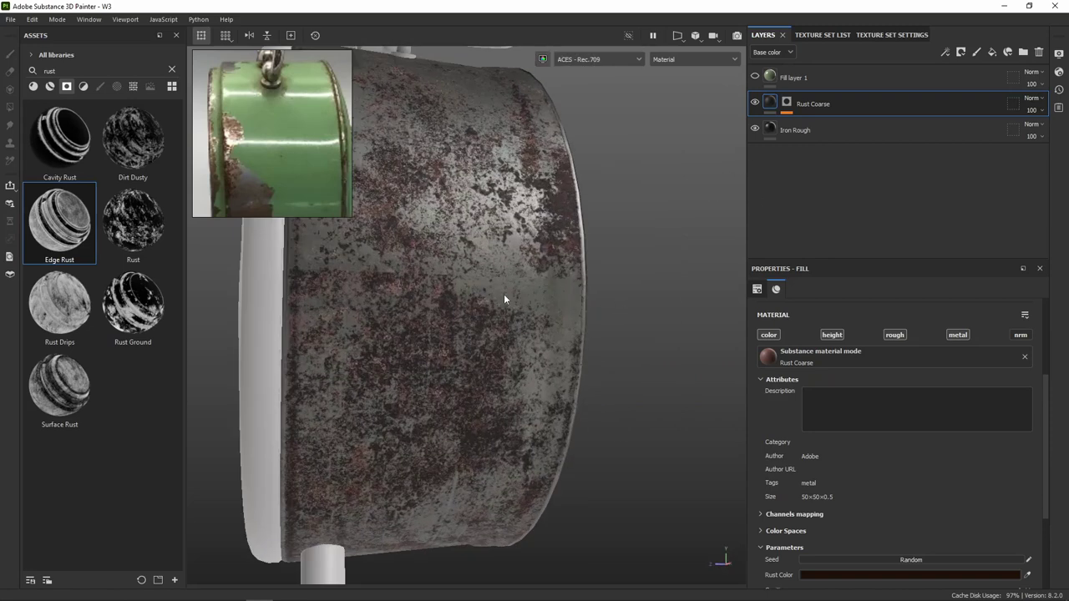
scroll(443, 292, up, 2)
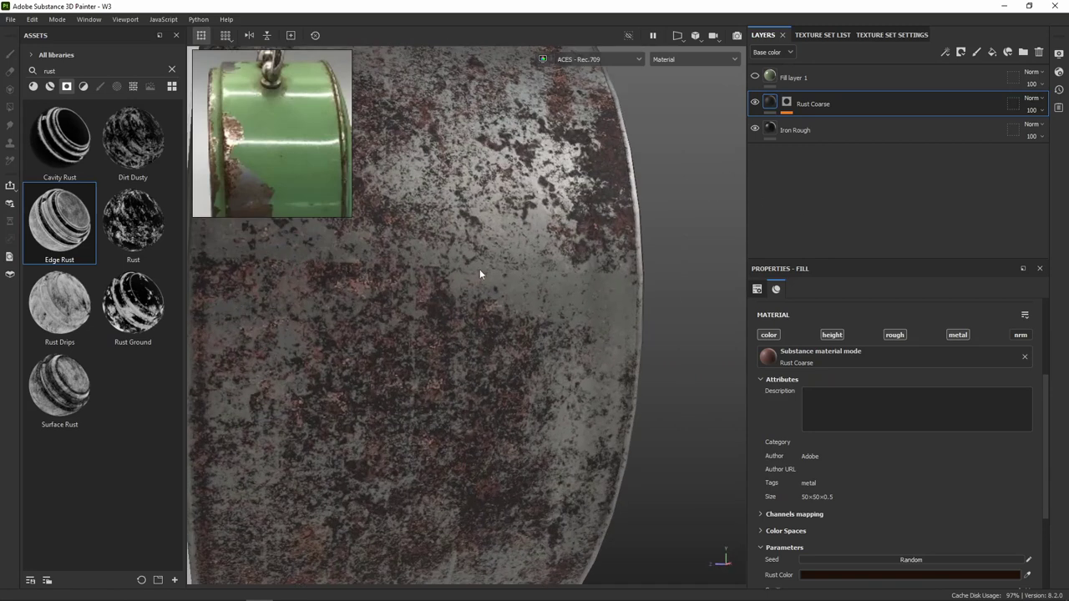
click(788, 104)
click(788, 104)
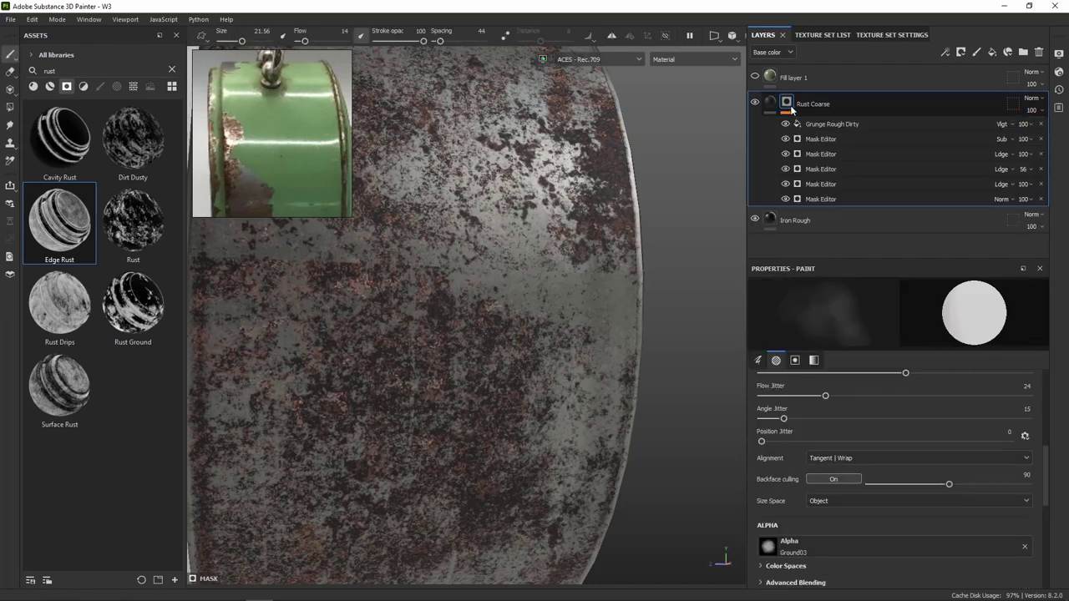
In mask view, hide Grunge Rough Dirty and the first, second and fourth Mask Editors to compare
alt+click(787, 105)
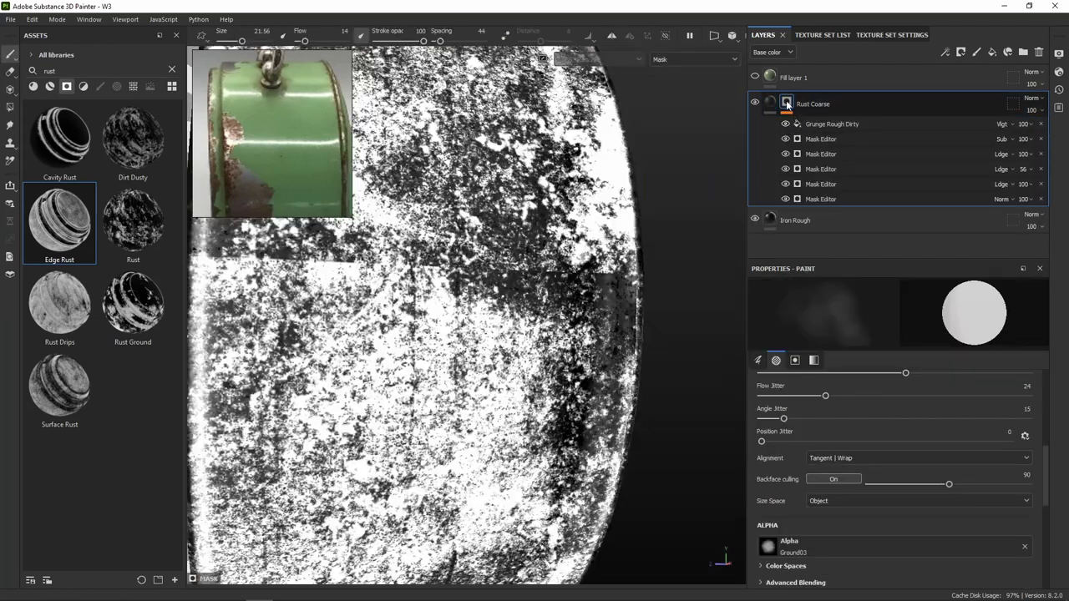
click(786, 125)
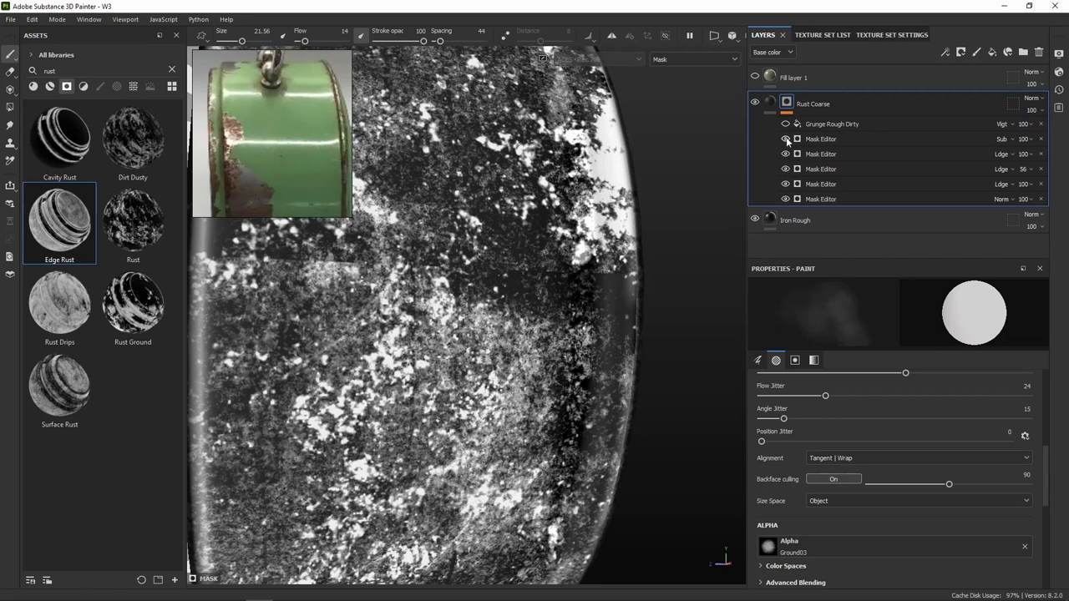
click(785, 139)
click(785, 154)
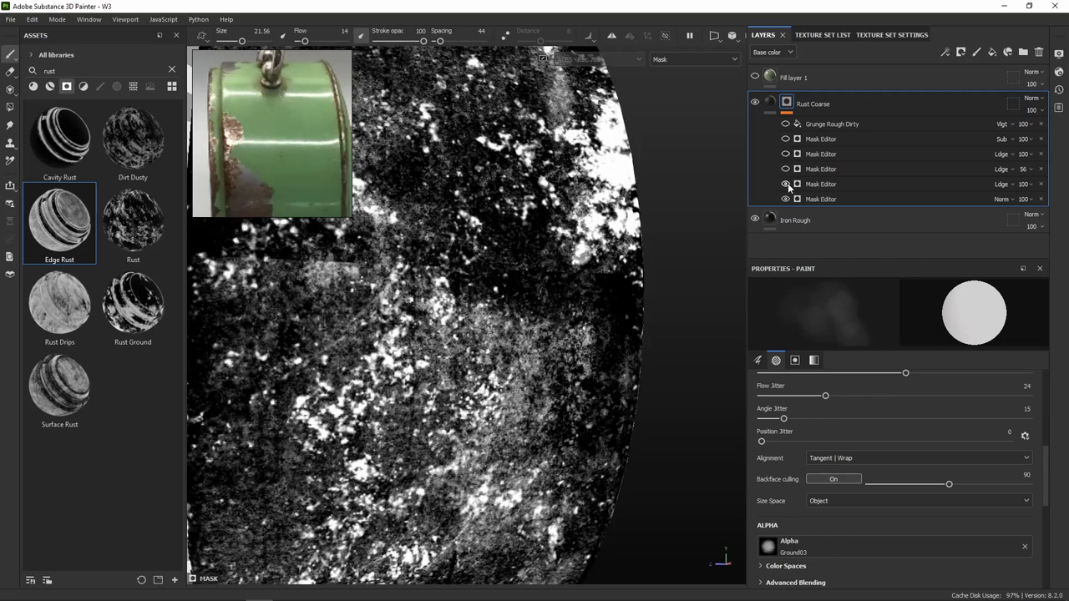
click(785, 183)
click(785, 184)
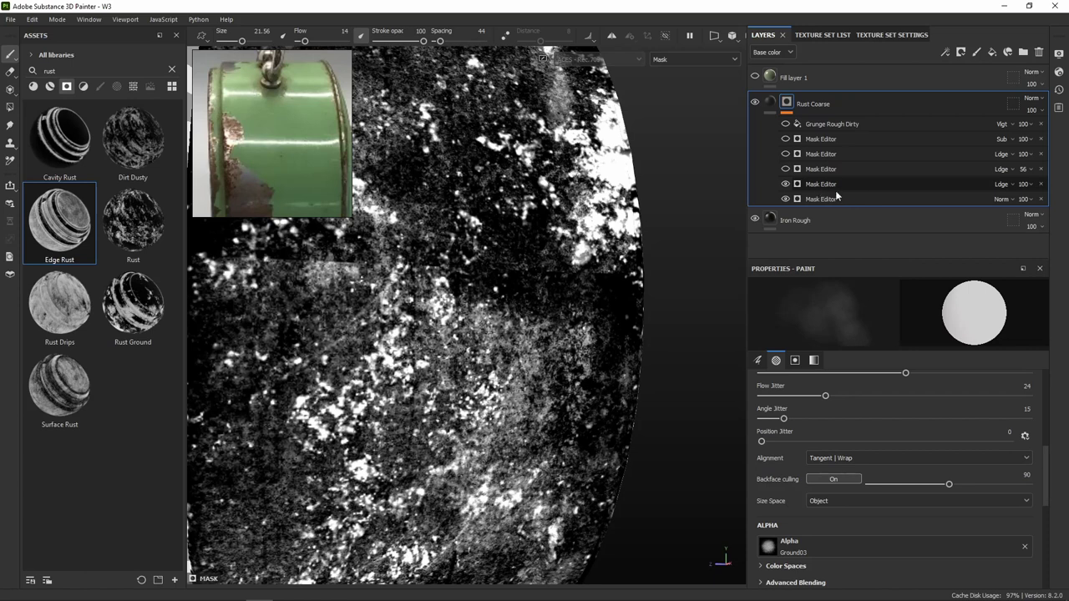
Inspect the fourth Mask Editor's generator settings, re-enable the hidden editors, and return to the material view
click(835, 186)
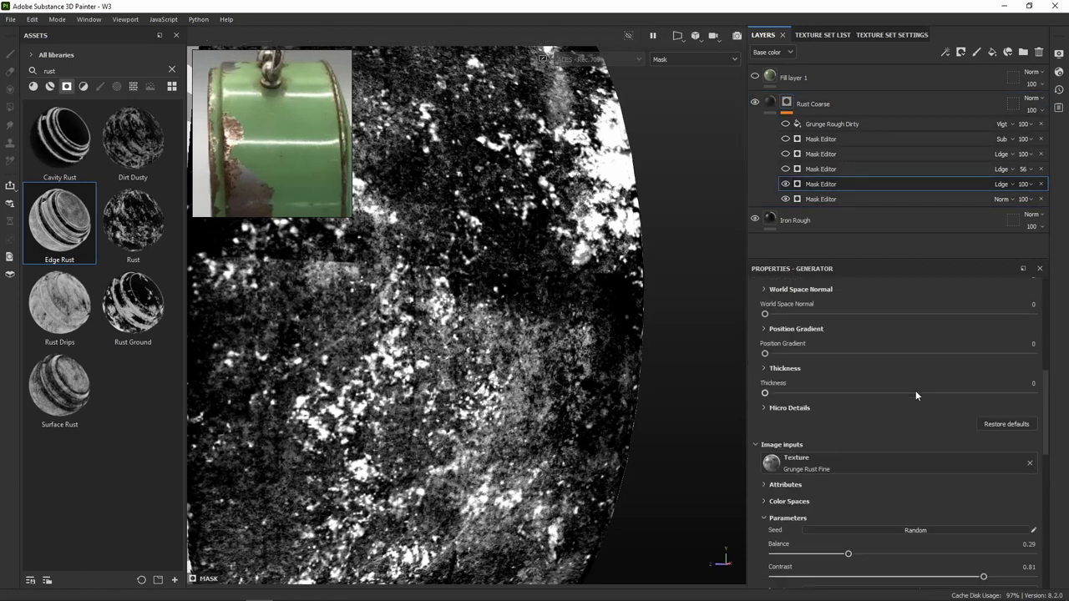
scroll(913, 388, up, 5)
scroll(907, 383, up, 5)
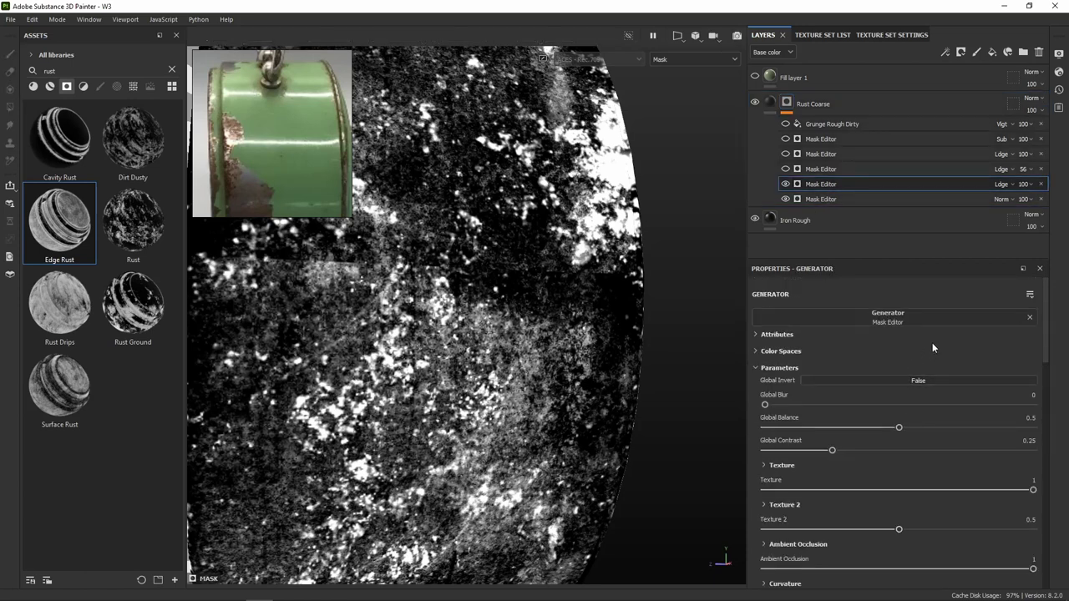
scroll(927, 346, down, 5)
scroll(922, 346, down, 5)
scroll(920, 346, down, 3)
scroll(919, 349, up, 3)
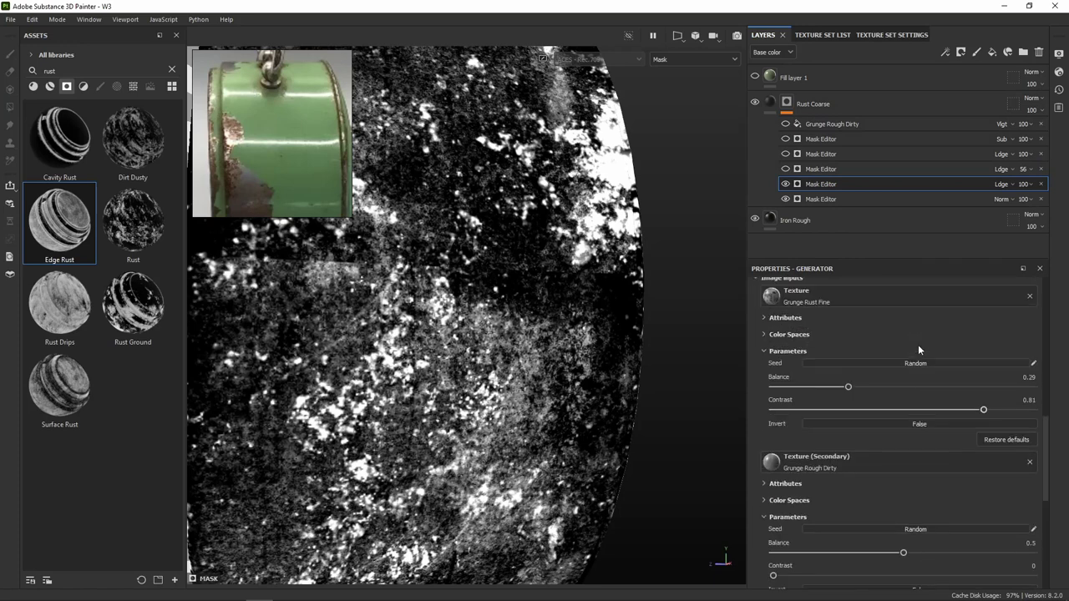
scroll(886, 392, down, 3)
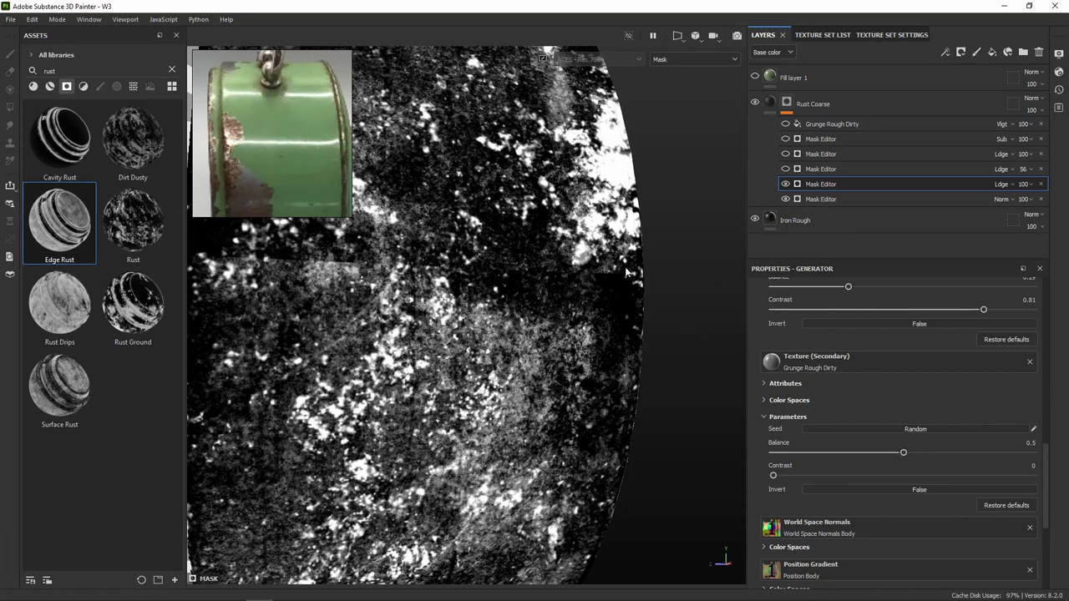
click(786, 155)
click(786, 139)
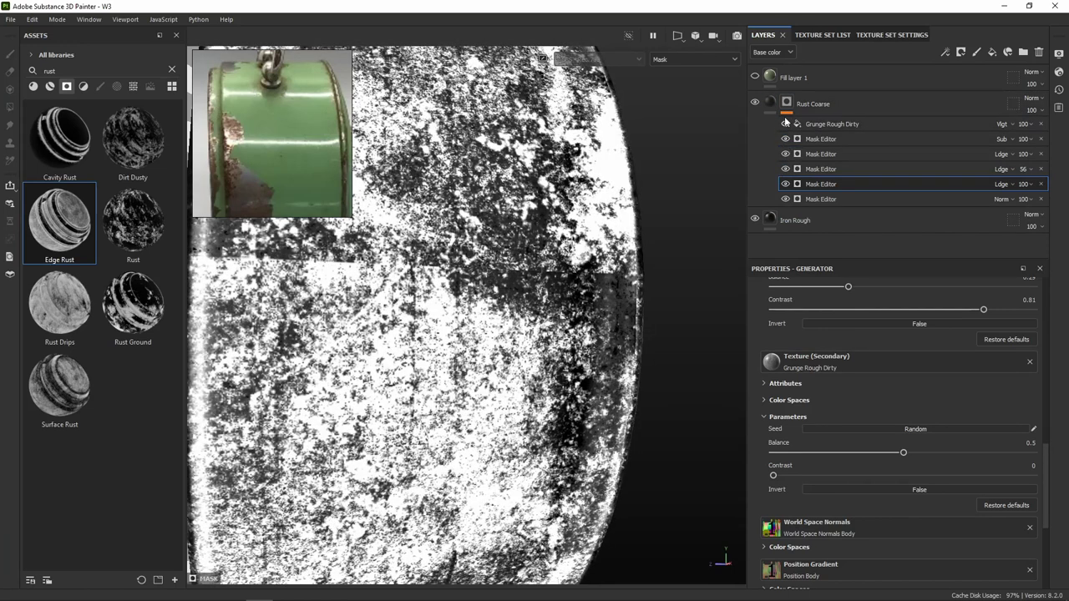
click(770, 103)
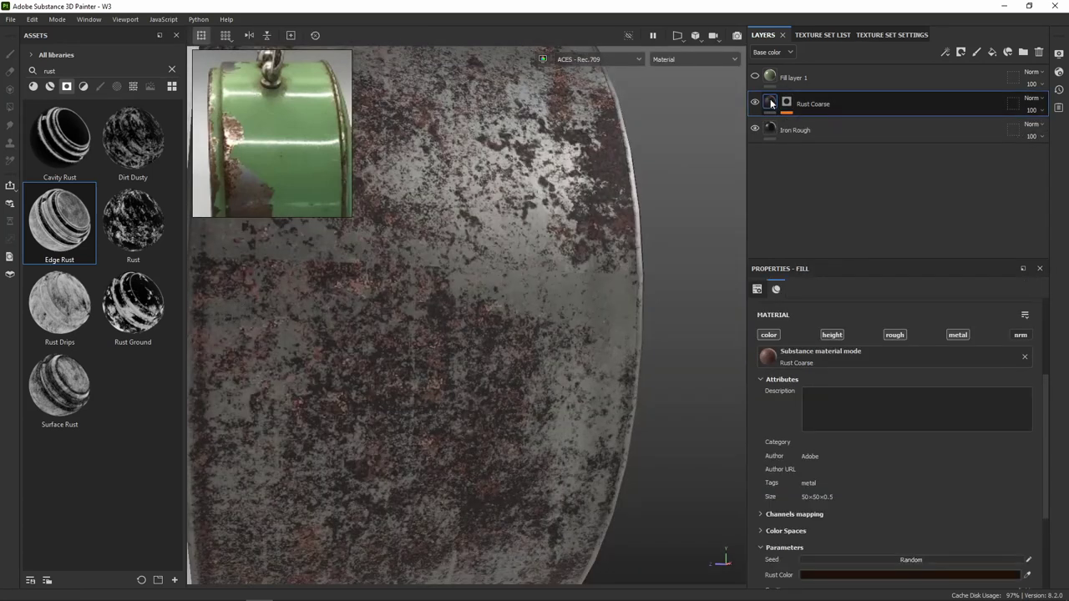
Display the Rust Coarse mask, toggle each effect to compare, leave Grunge Rough Dirty hidden, and select the second Mask Editor
click(786, 102)
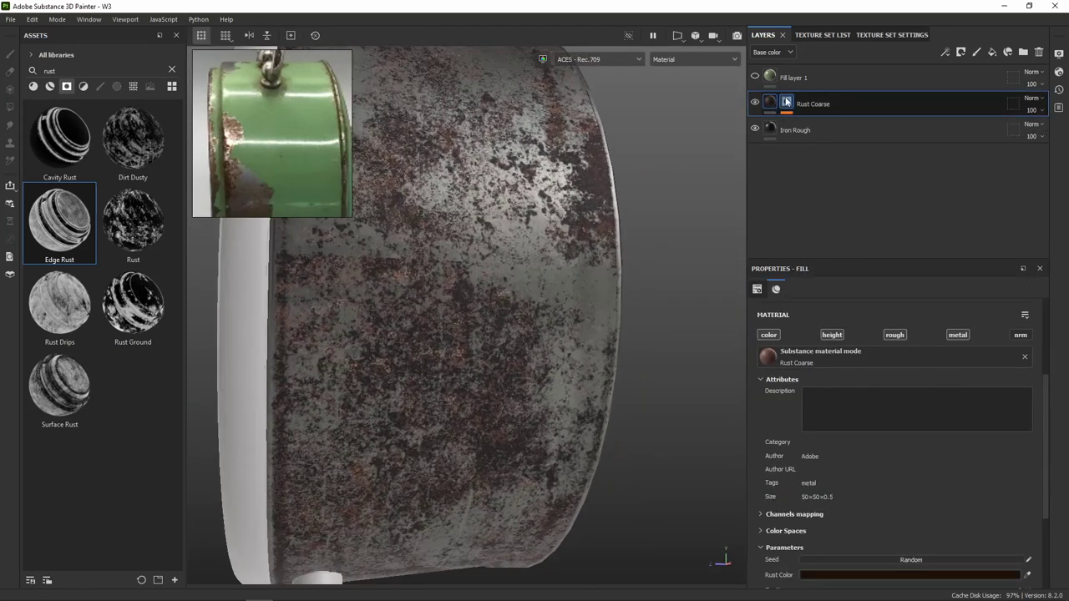
click(786, 102)
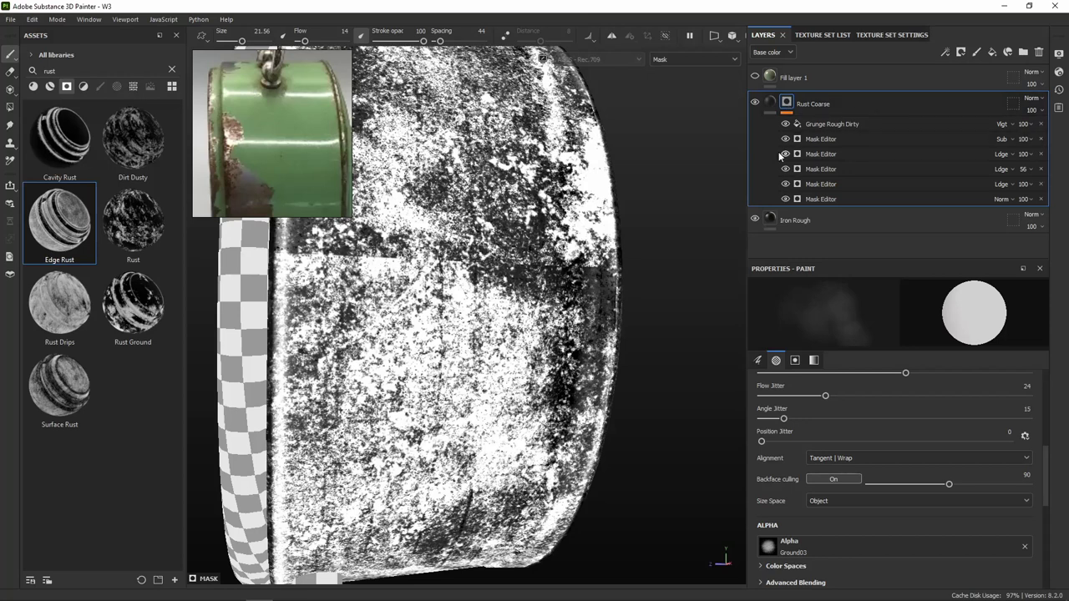
click(786, 124)
click(786, 124)
click(786, 124)
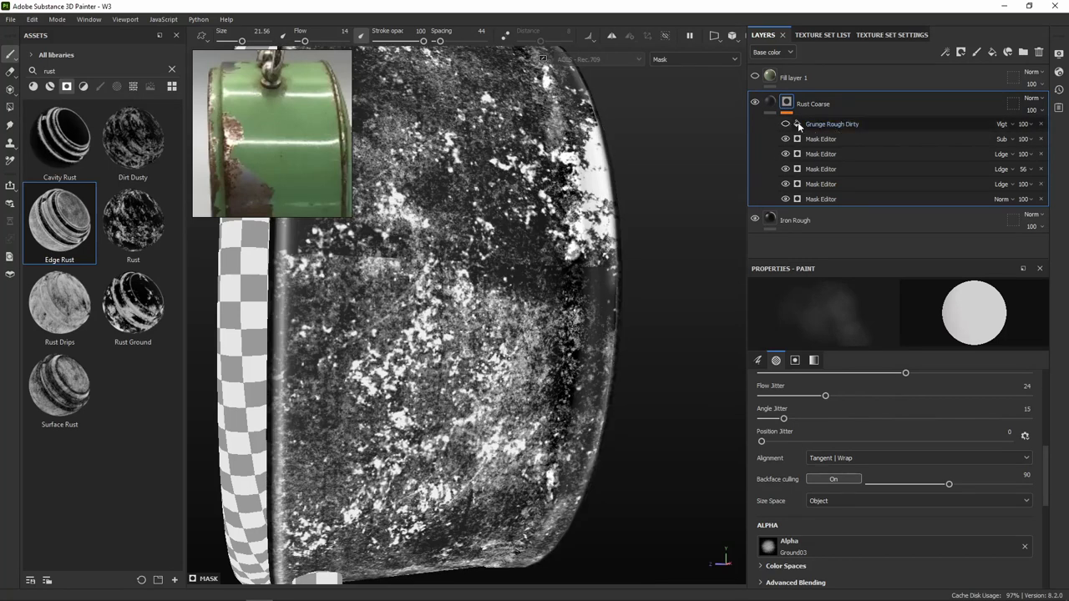
click(785, 139)
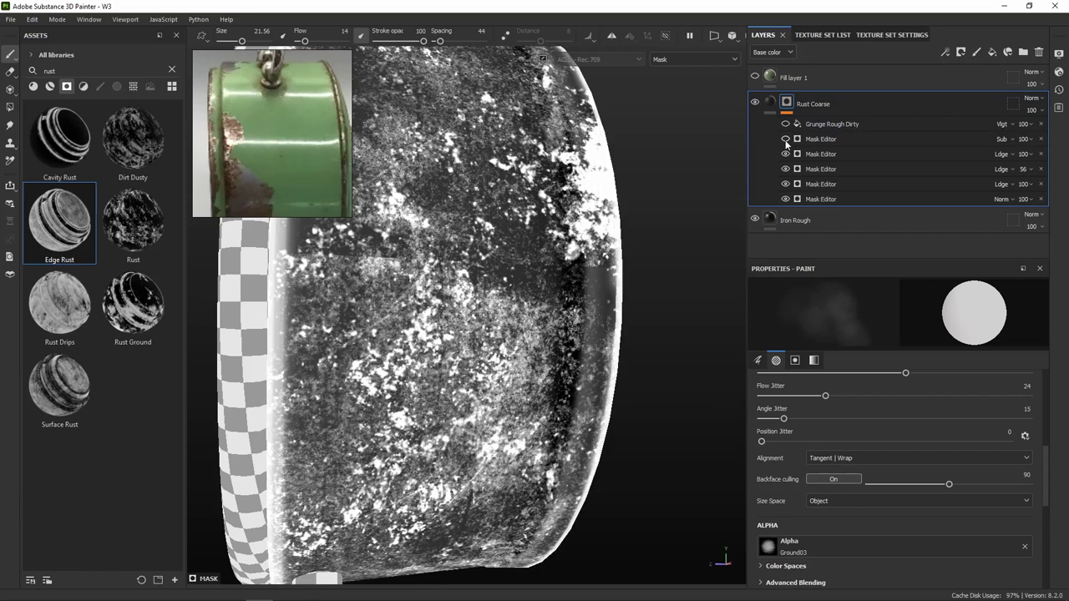
click(786, 142)
click(786, 154)
click(786, 154)
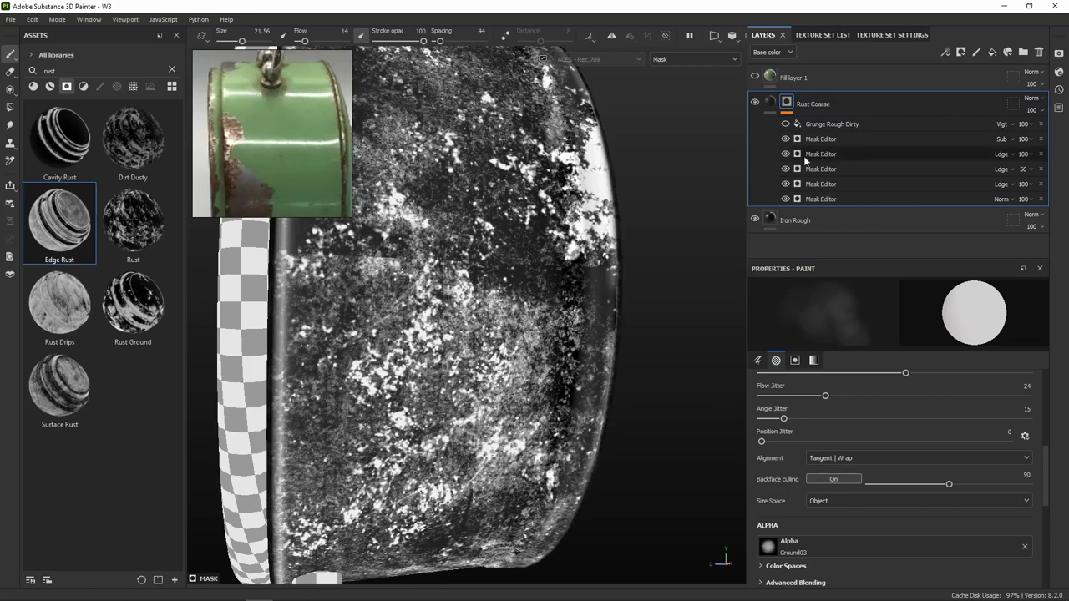
click(804, 155)
Adjust the second Mask Editor's Global Balance and raise its Global Contrast to sharpen the rust
scroll(839, 368, up, 2)
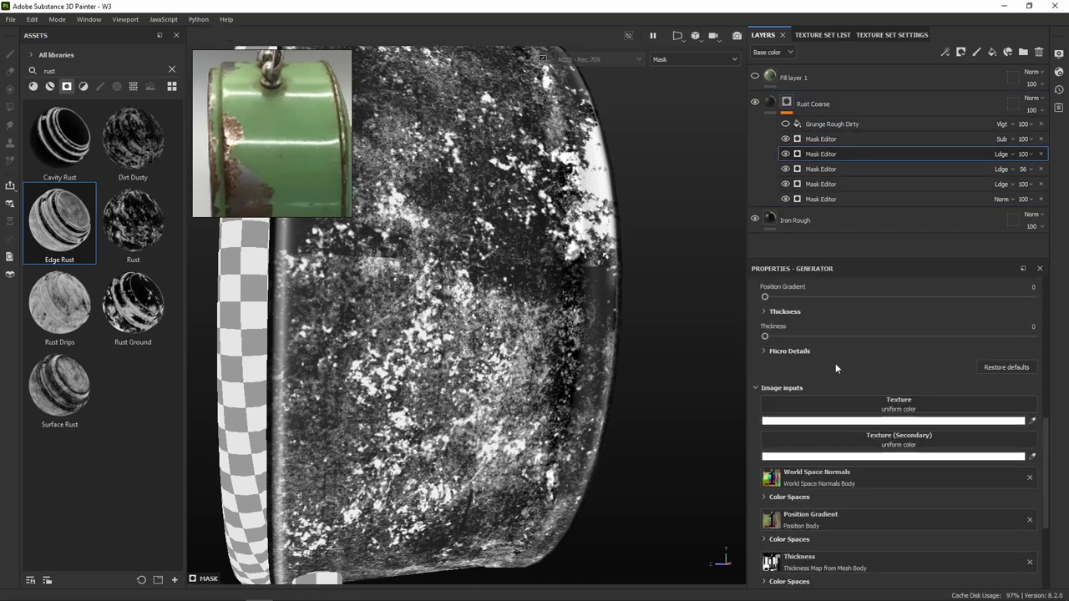
scroll(835, 363, up, 2)
scroll(817, 366, up, 2)
scroll(817, 363, up, 2)
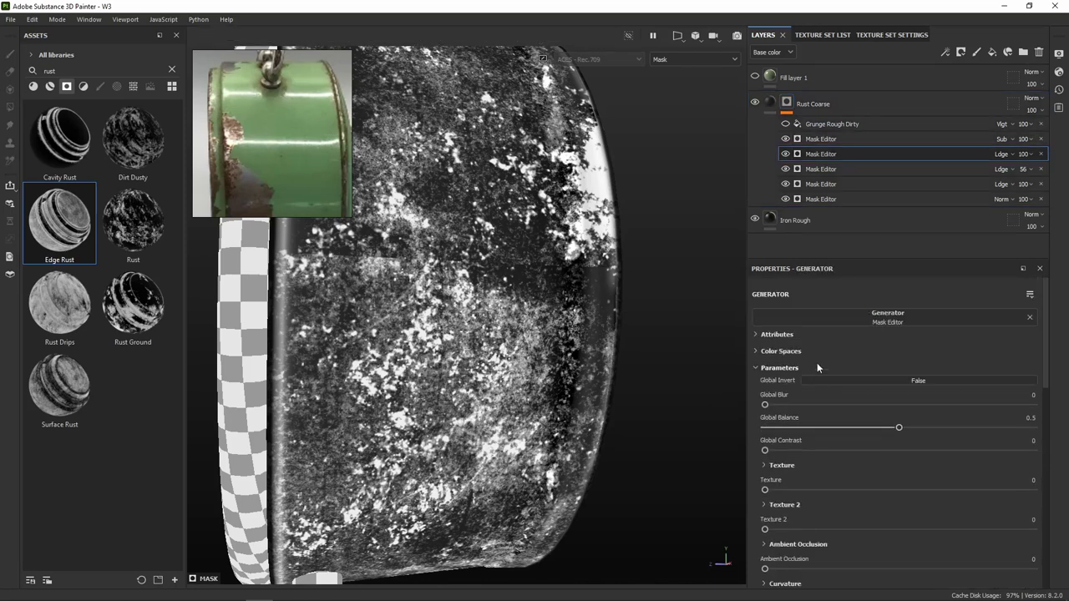
drag(899, 427, 877, 428)
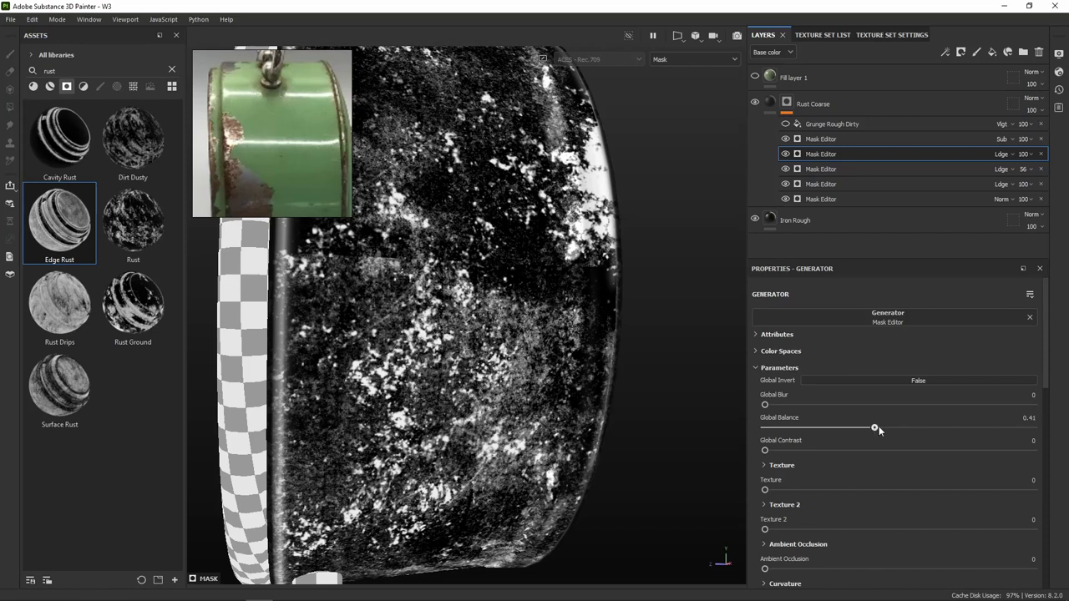
mouse_move(689, 347)
alt+mouse_down()
mouse_move(626, 310)
mouse_move(543, 309)
alt+mouse_up()
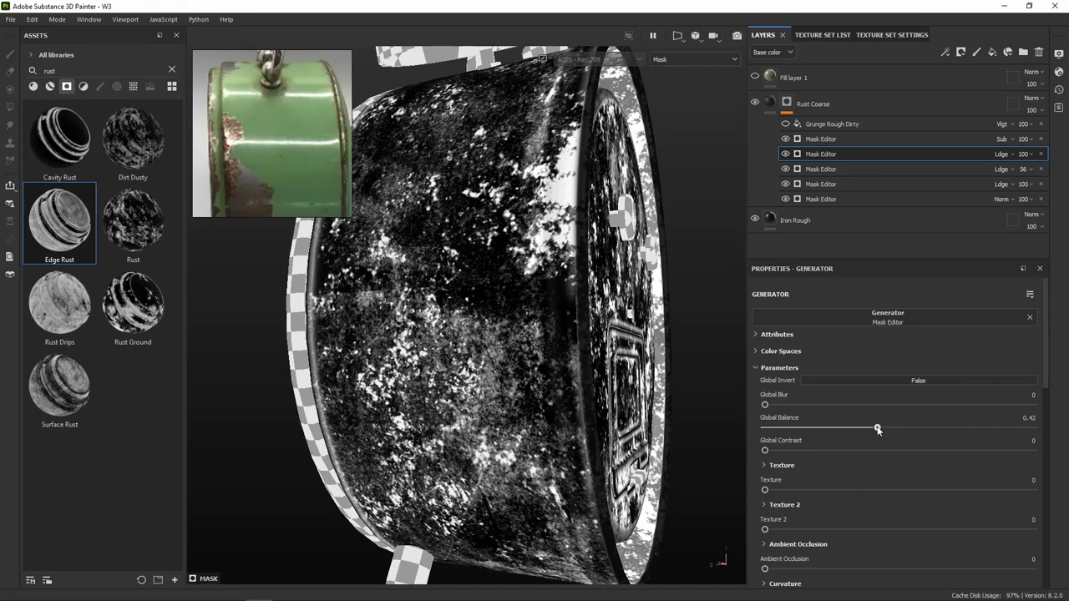
drag(878, 430, 890, 429)
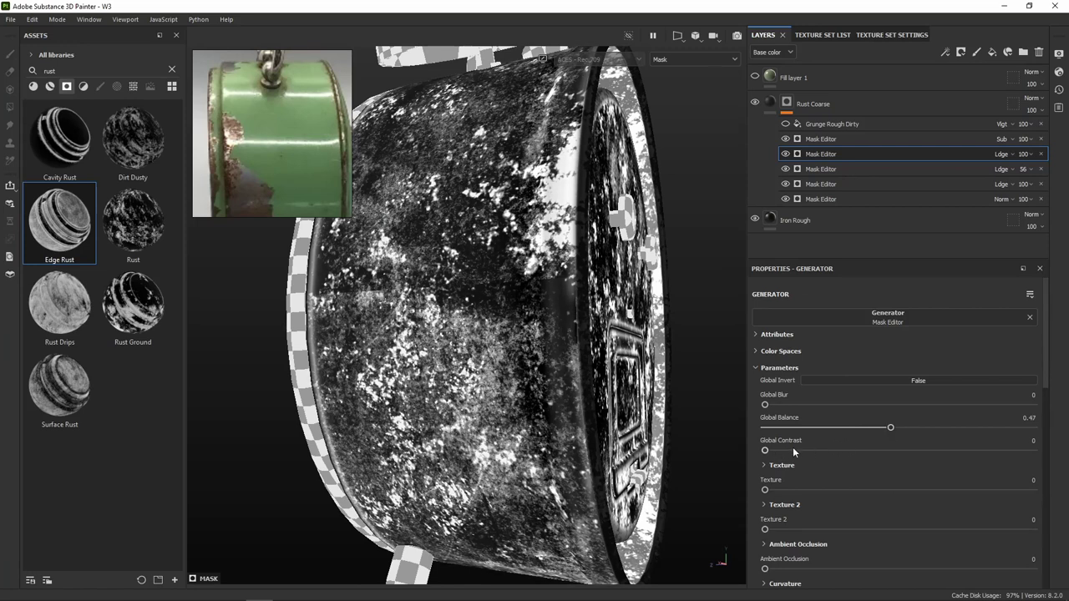
drag(765, 451, 802, 451)
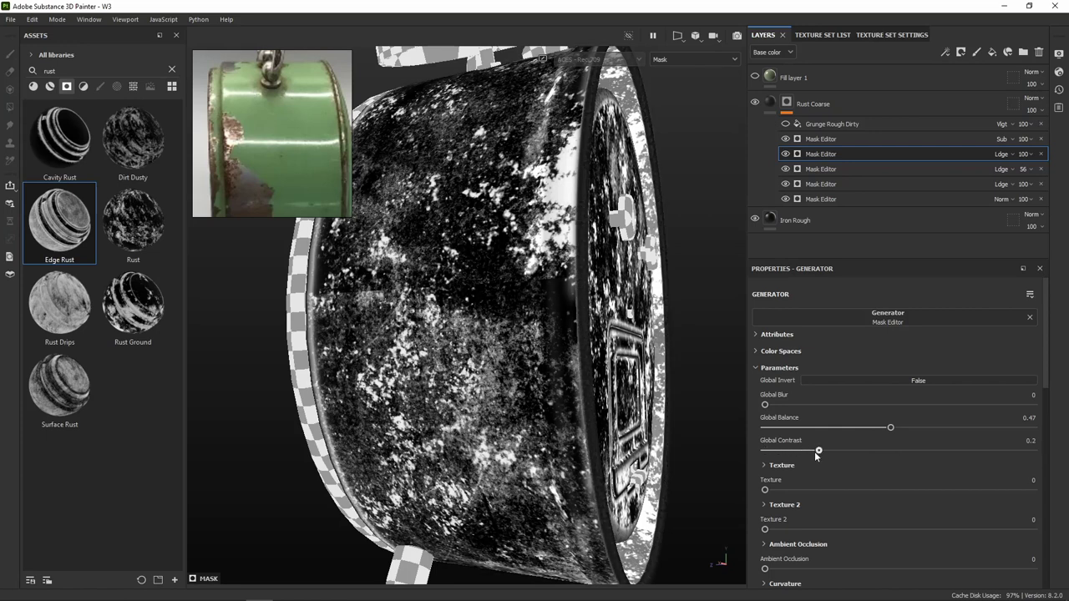
drag(803, 451, 808, 451)
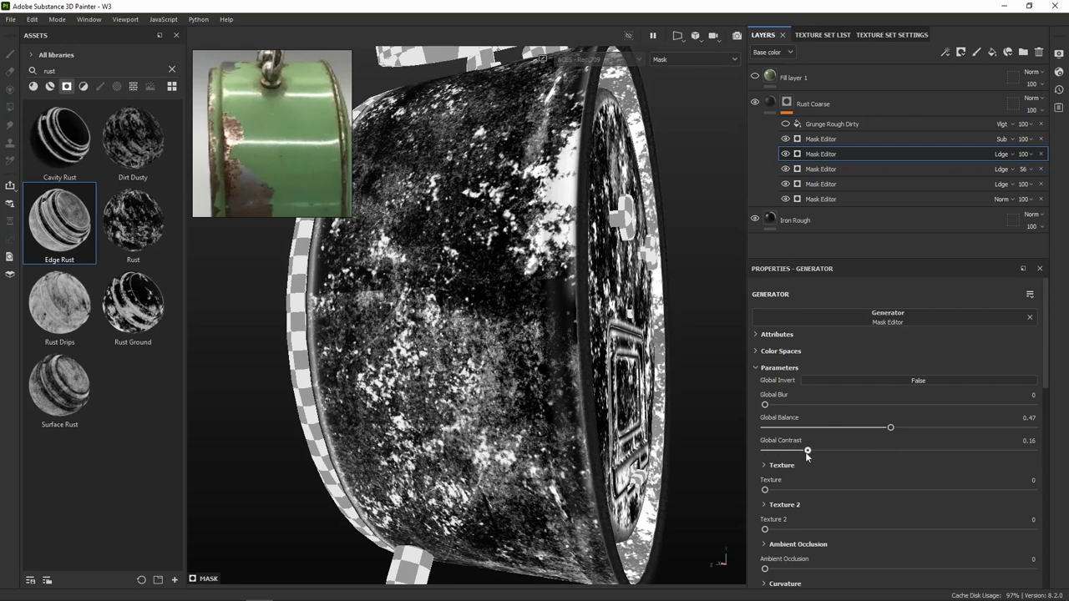
Compare with the subtracting Mask Editor hidden, settling on Global Balance 0.49 and Global Contrast 0.34
click(787, 139)
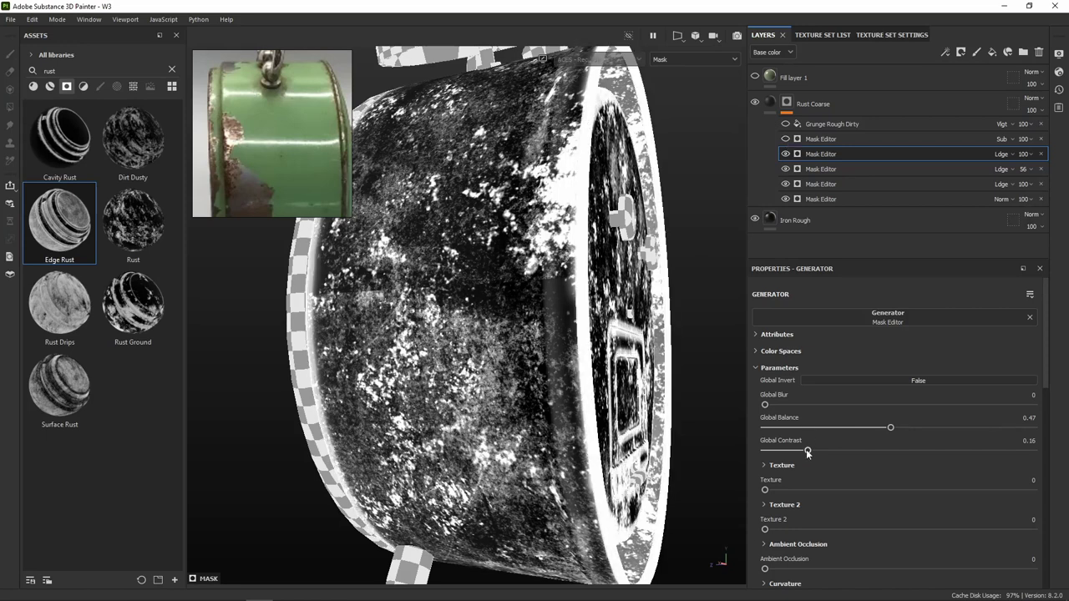
drag(807, 452, 893, 432)
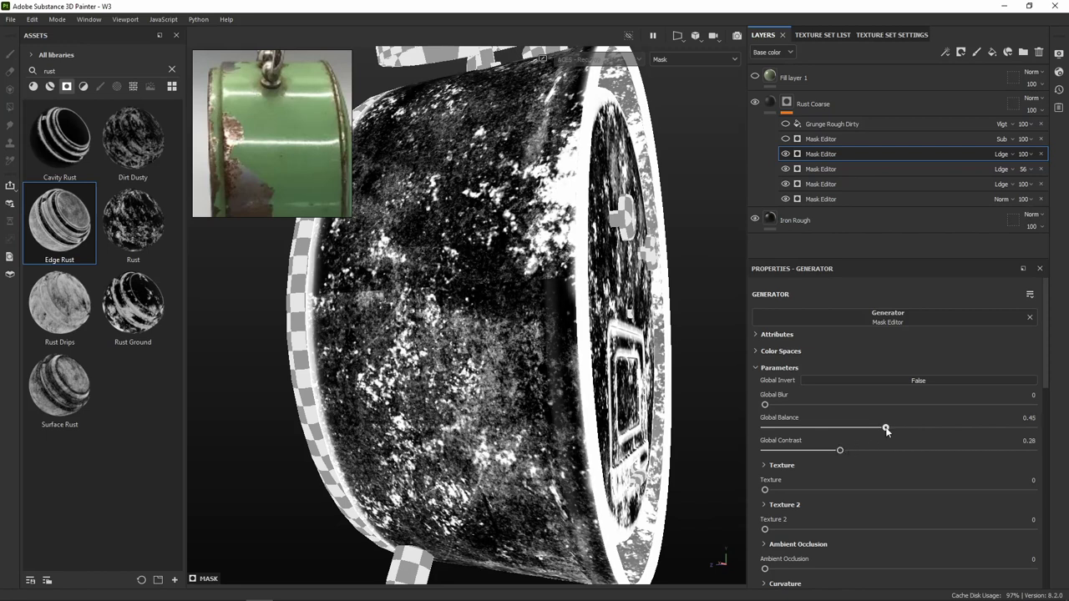
drag(842, 452, 855, 452)
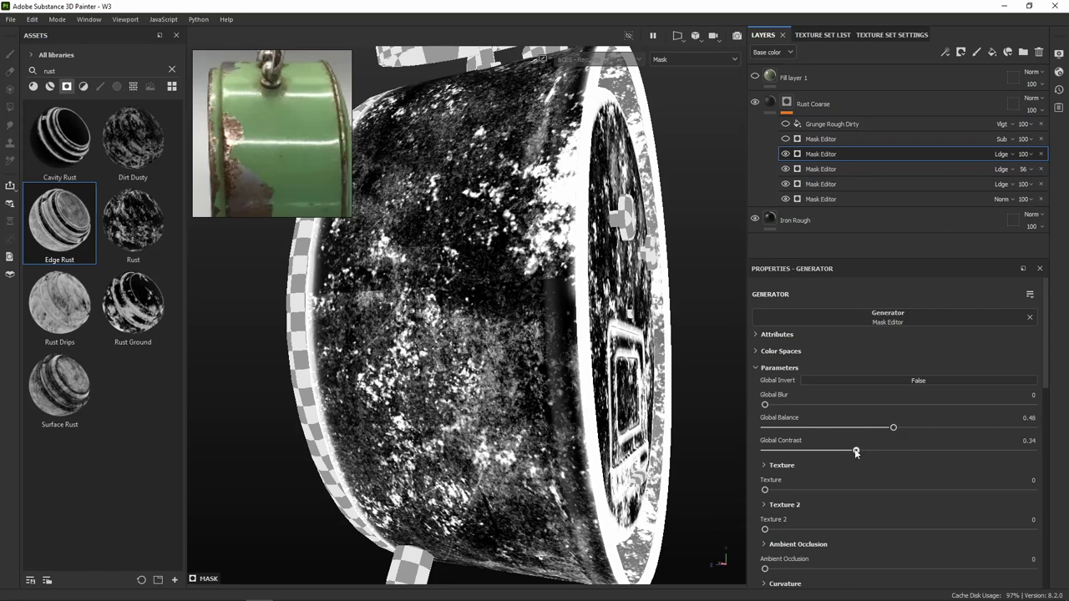
click(785, 140)
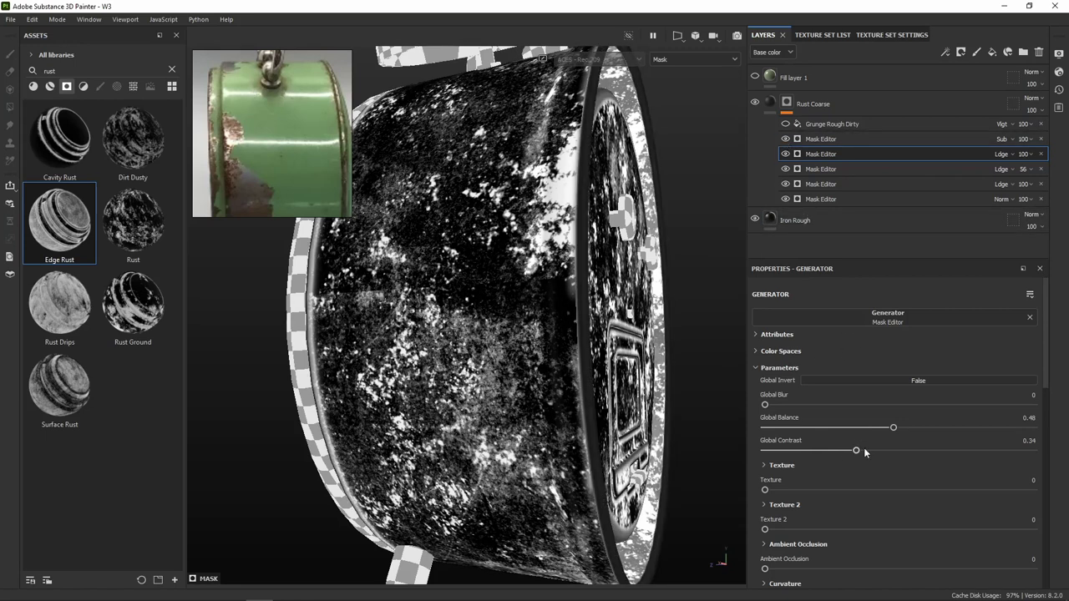
mouse_move(893, 429)
mouse_down()
mouse_move(913, 429)
mouse_move(897, 430)
mouse_up()
drag(852, 455, 855, 456)
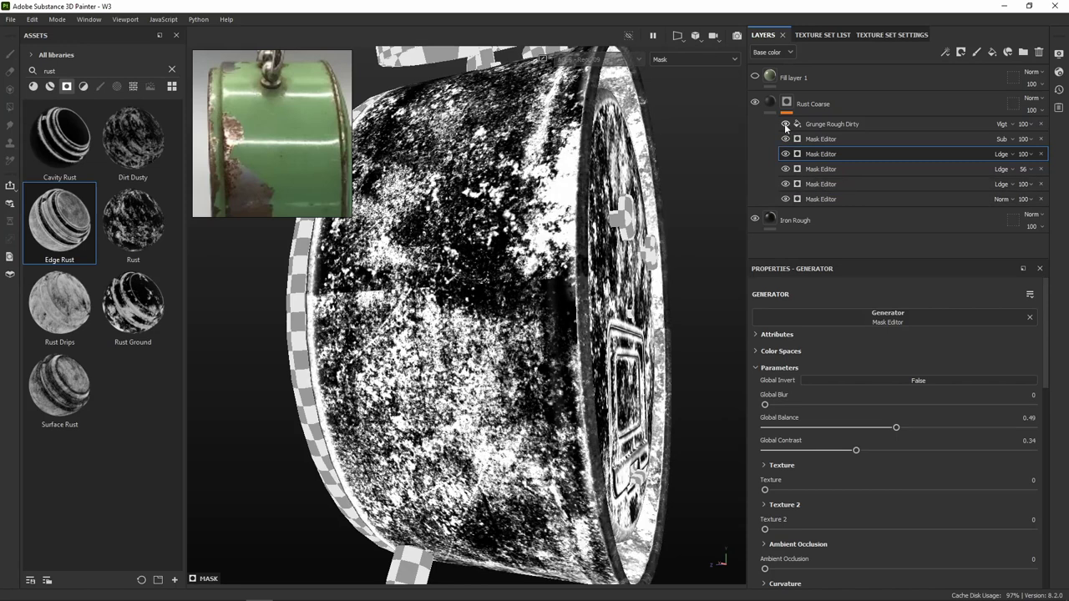
Set the Grunge Rough Dirty fill to Balance 0.41 and Contrast 0.21
click(824, 126)
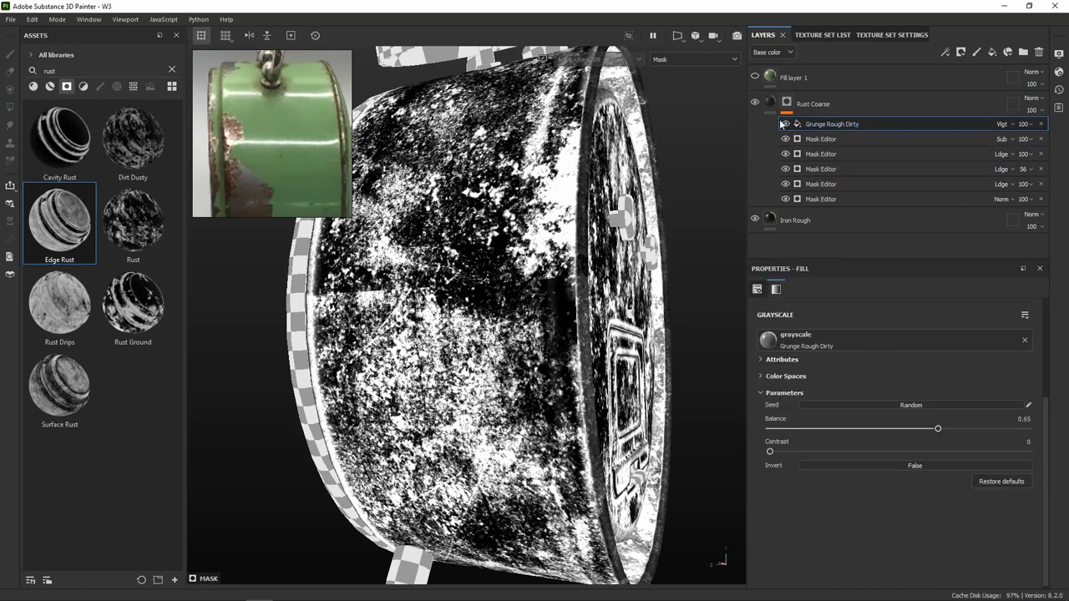
mouse_move(936, 433)
mouse_down()
mouse_move(849, 441)
mouse_move(884, 440)
mouse_up()
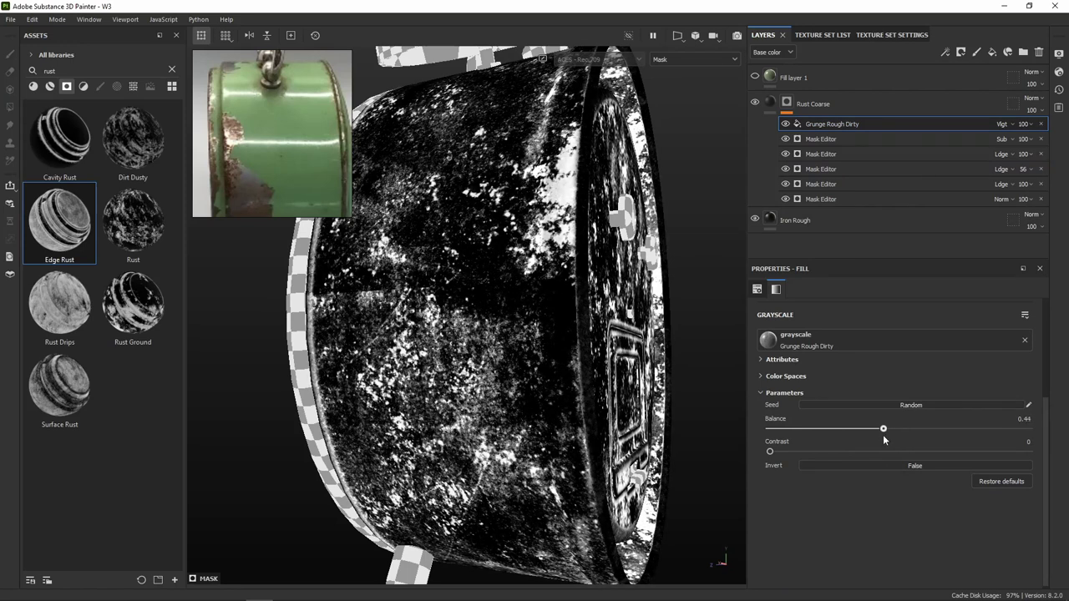
mouse_move(776, 453)
mouse_down()
mouse_move(854, 453)
mouse_move(811, 453)
mouse_move(835, 452)
mouse_move(796, 465)
mouse_move(824, 462)
mouse_up()
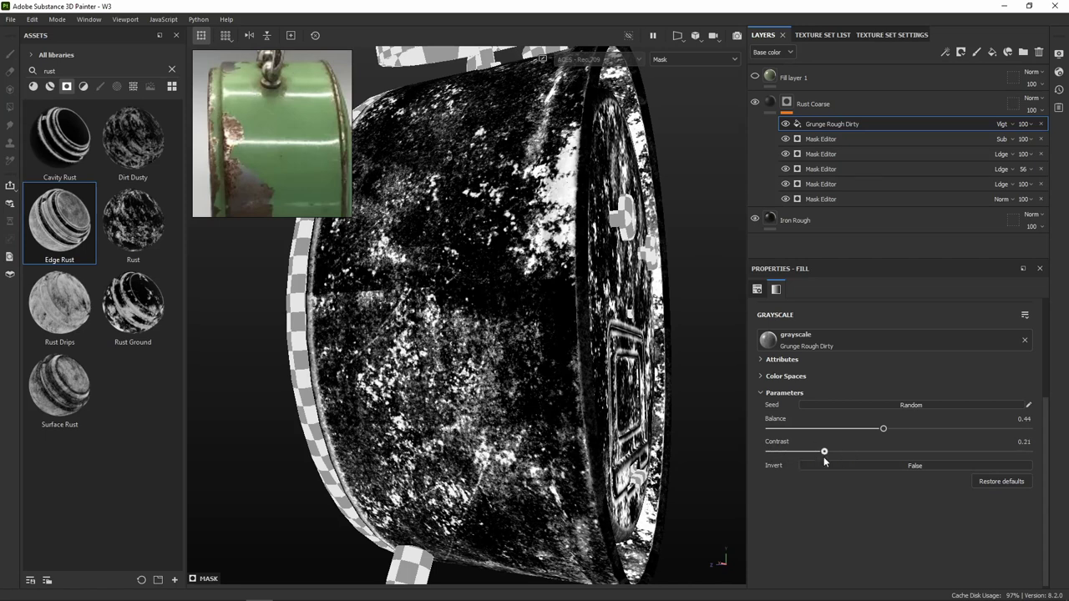
drag(883, 429, 875, 435)
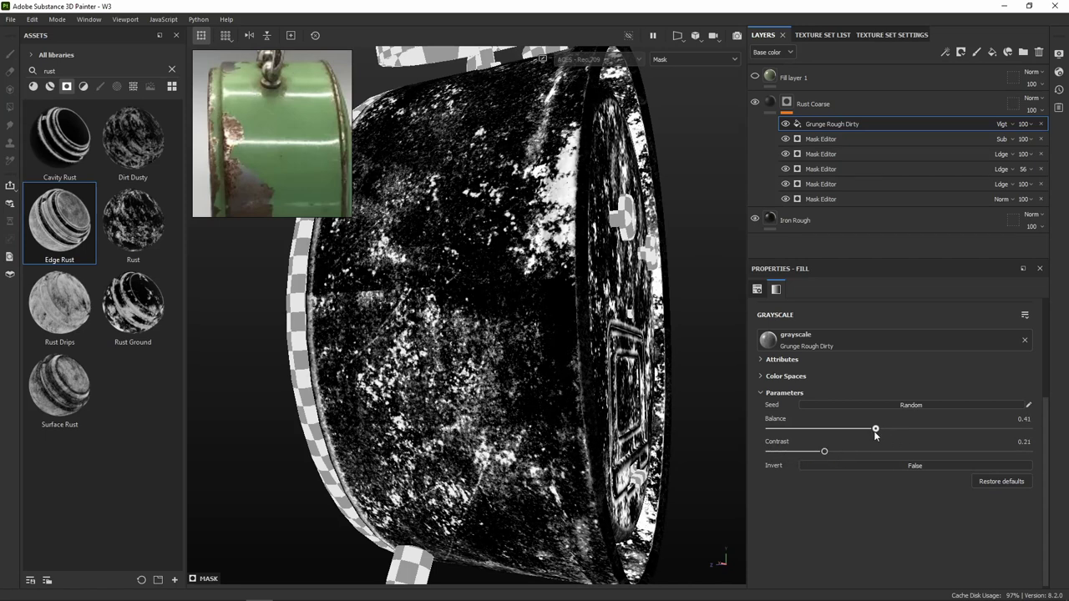
mouse_move(473, 310)
alt+mouse_down()
mouse_move(498, 269)
mouse_move(447, 246)
alt+mouse_up()
scroll(438, 238, up, 3)
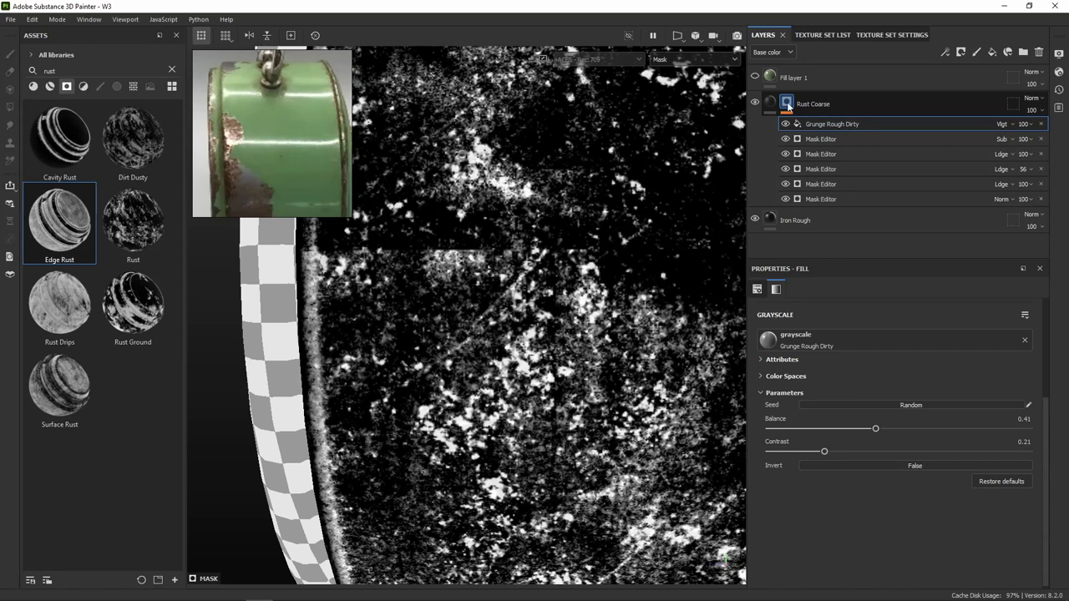
Add a Paint effect to the Rust Coarse mask, shrink the brush to about 5, and show the material
right_click(788, 105)
click(835, 474)
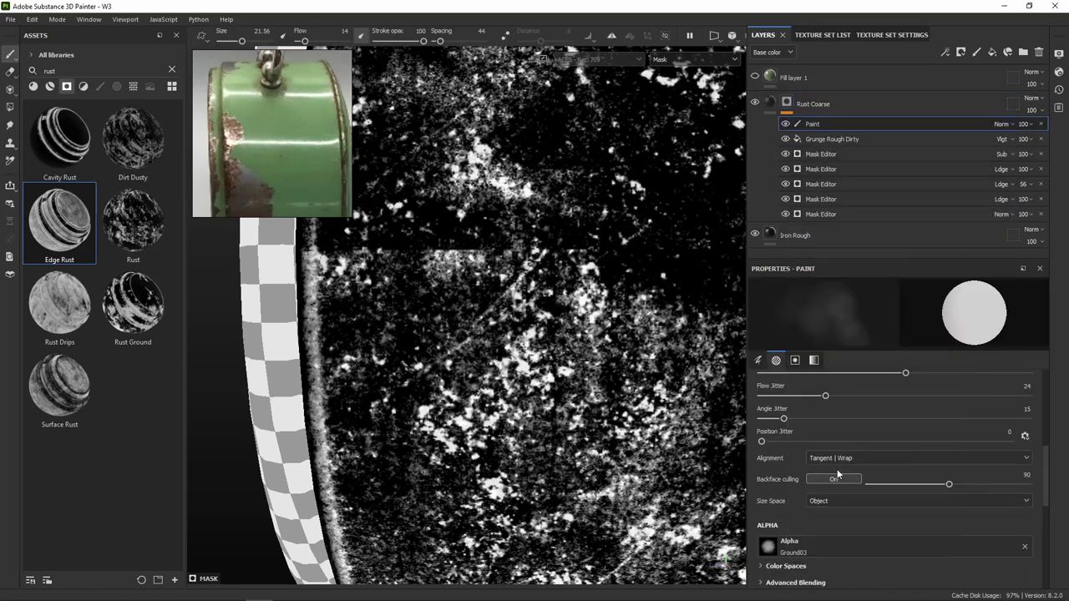
ctrl+right_drag(508, 296, 411, 299)
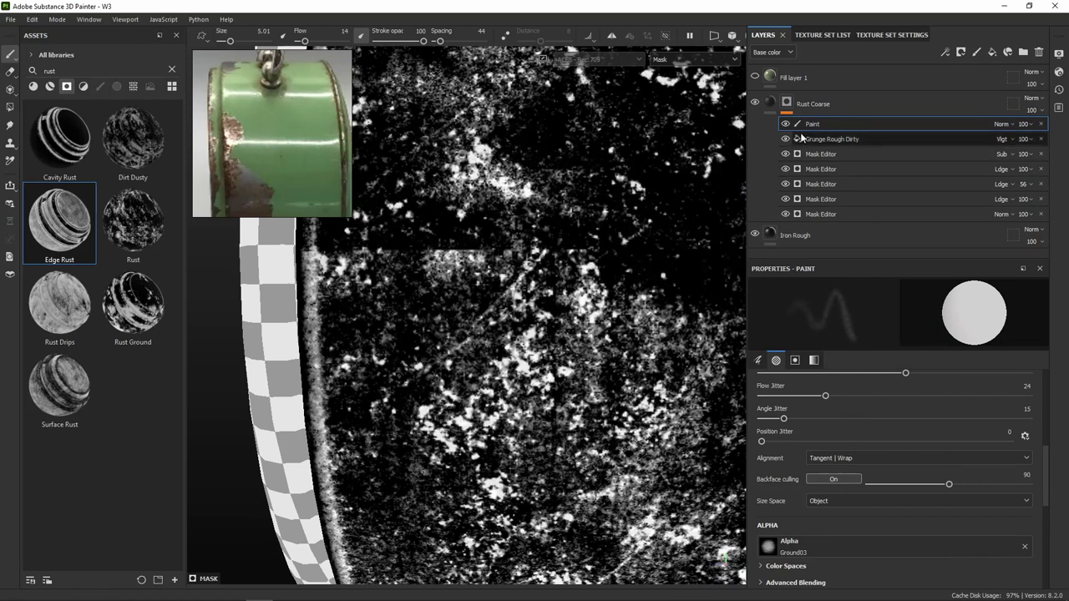
scroll(835, 502, down, 2)
scroll(837, 492, down, 2)
scroll(837, 492, up, 1)
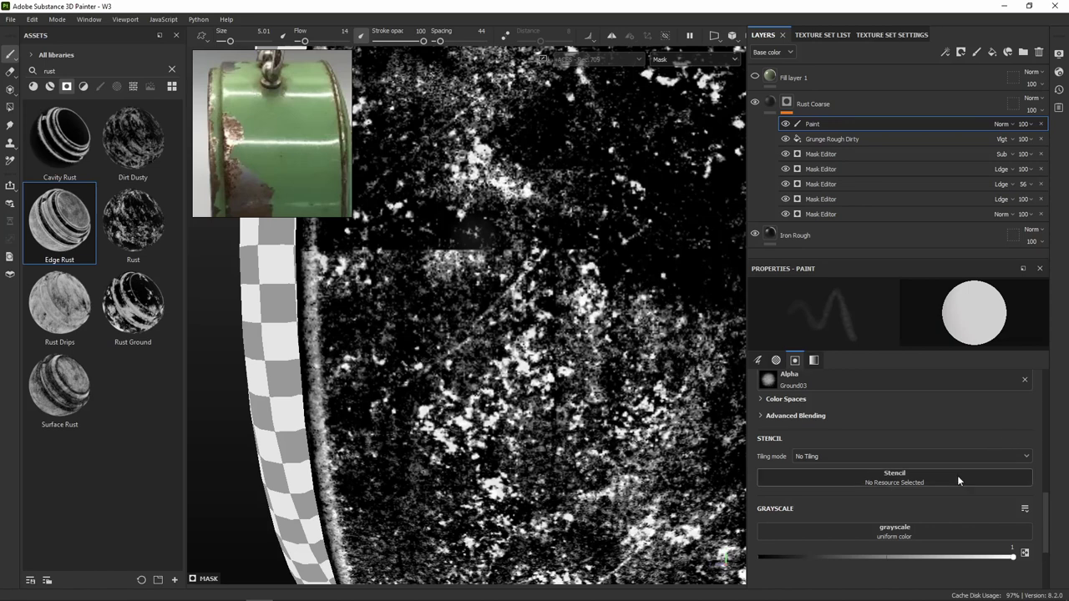
scroll(958, 479, up, 2)
scroll(927, 469, down, 1)
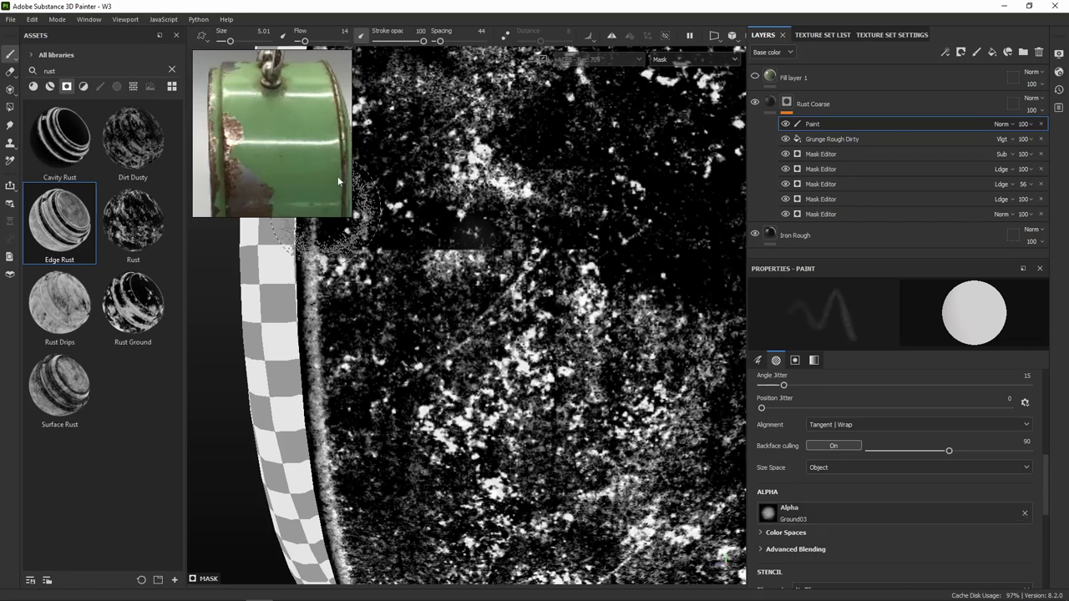
click(784, 127)
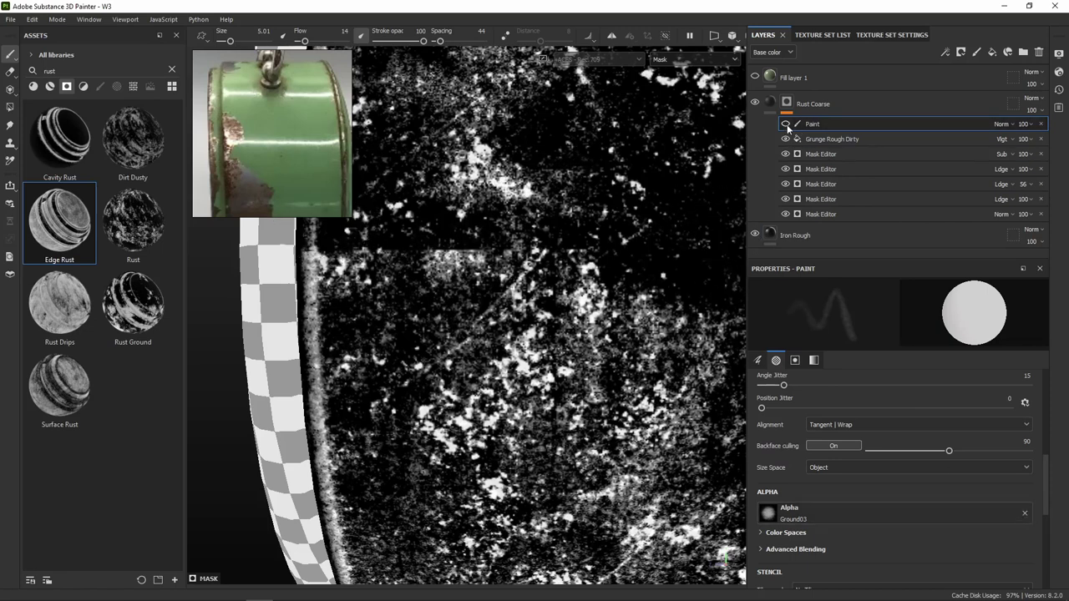
click(769, 102)
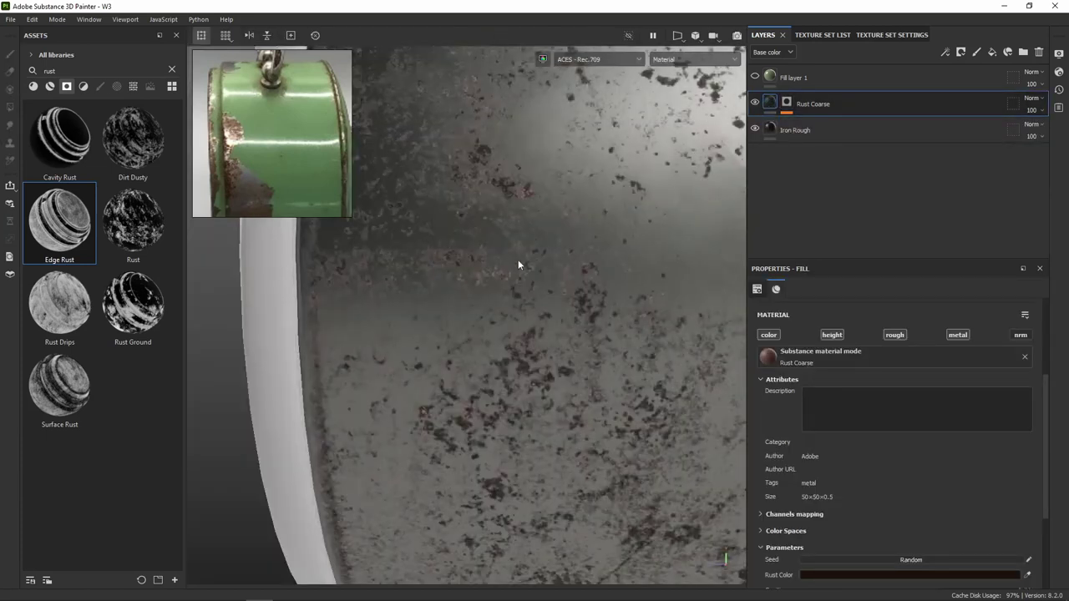
Pick the Dirt 2 brush from the cleared brush library and reduce its size over the Rust Coarse mask
click(785, 104)
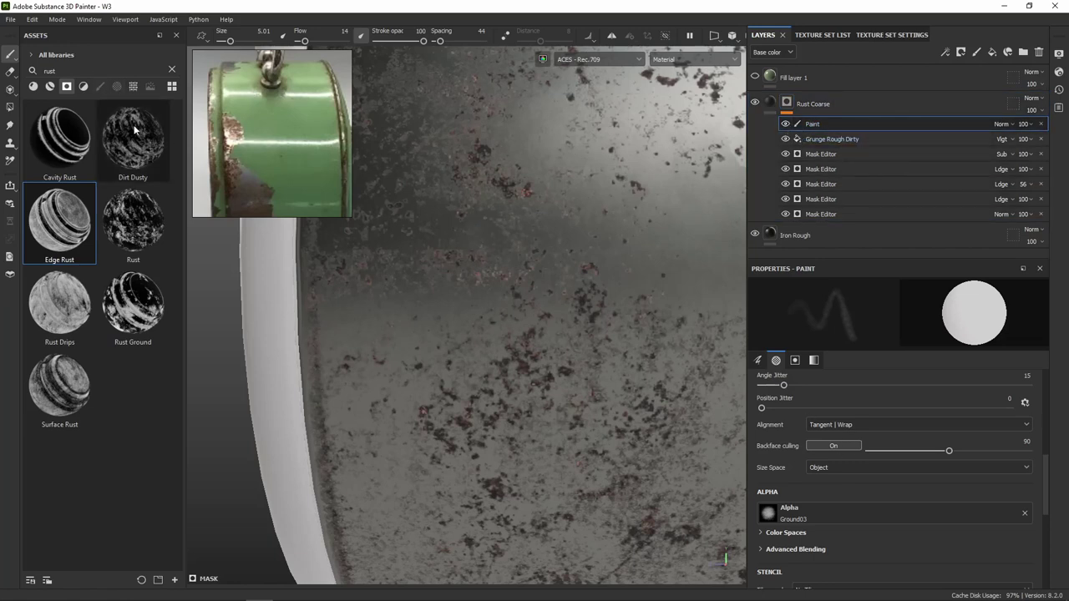
click(99, 89)
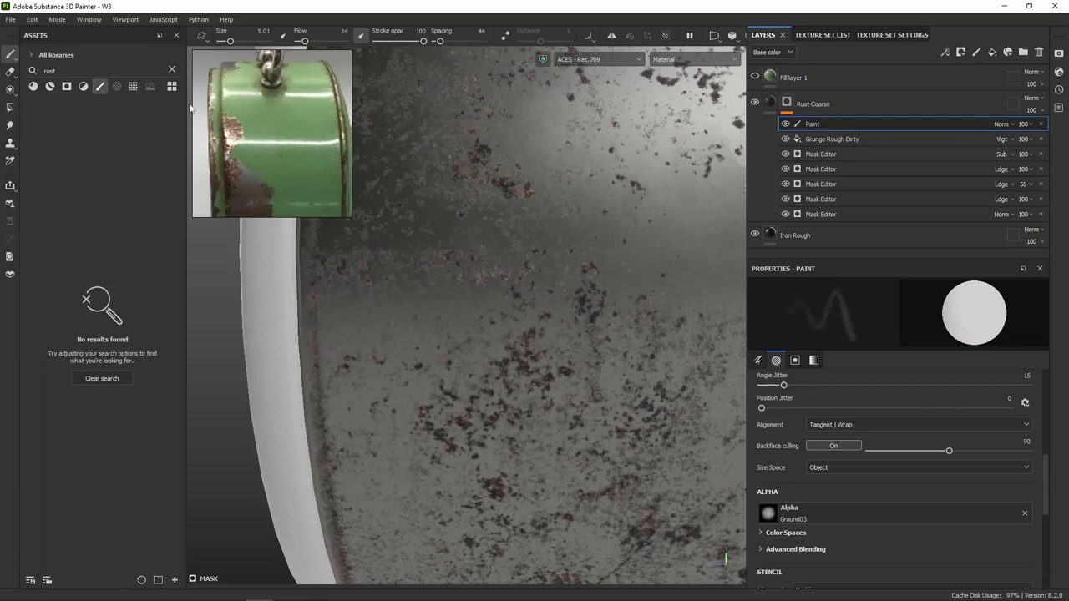
click(101, 378)
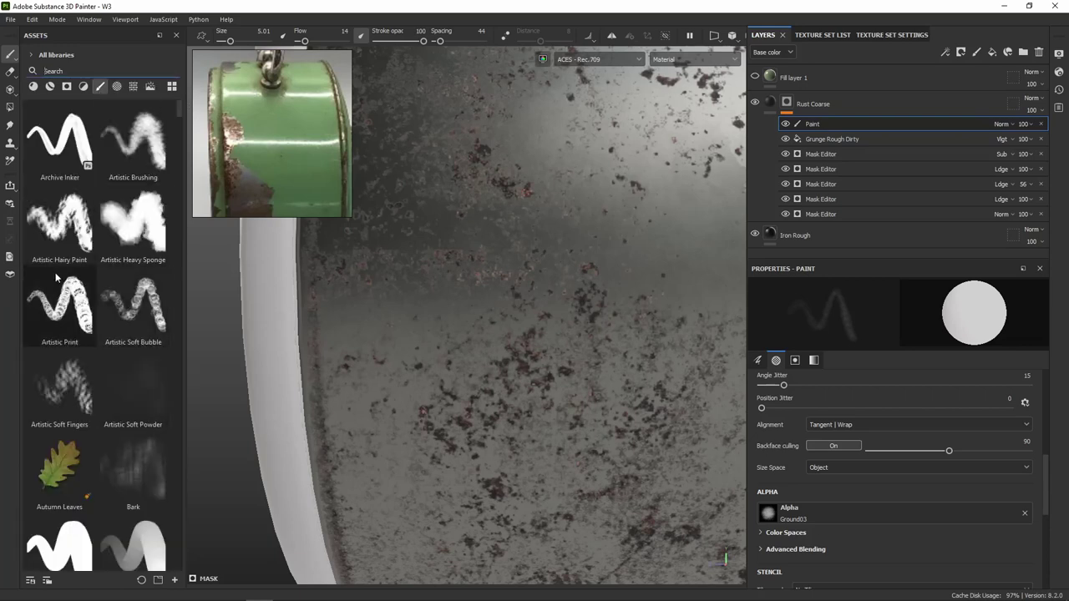
scroll(58, 353, down, 5)
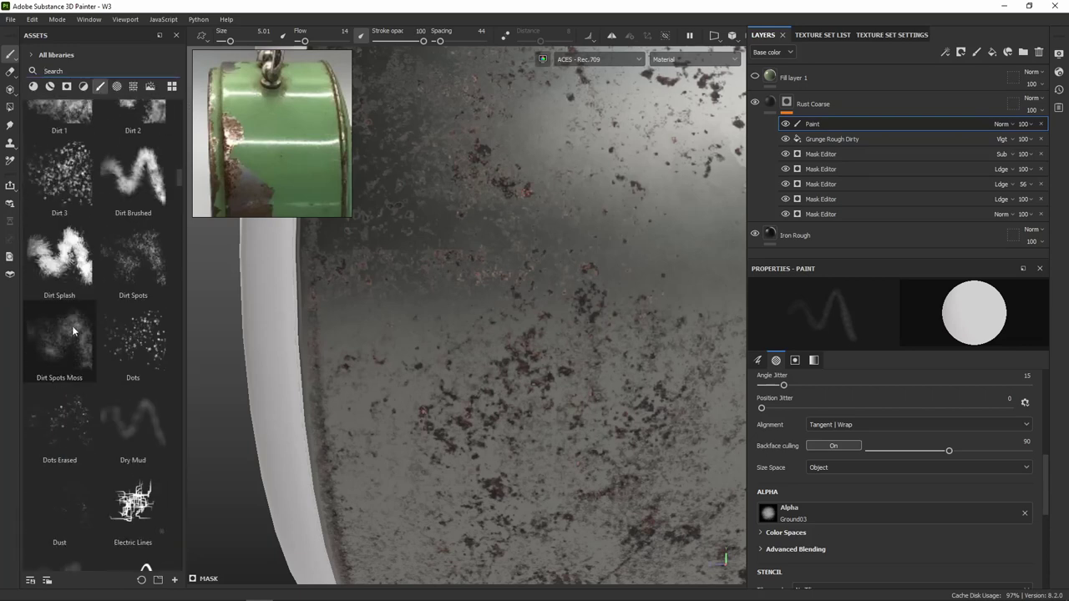
mouse_move(133, 254)
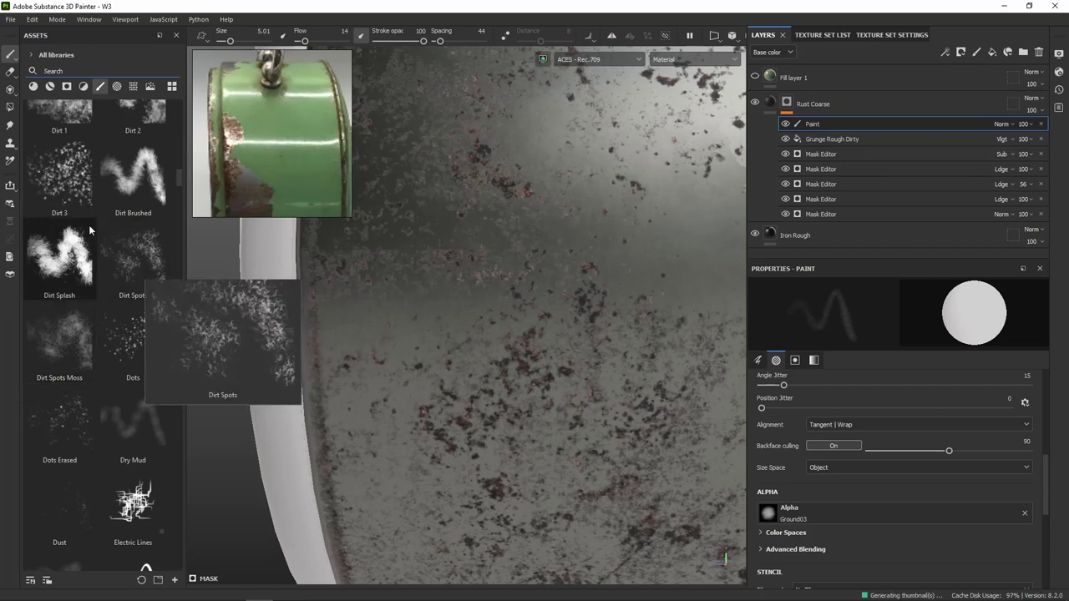
scroll(96, 217, up, 5)
scroll(108, 210, down, 5)
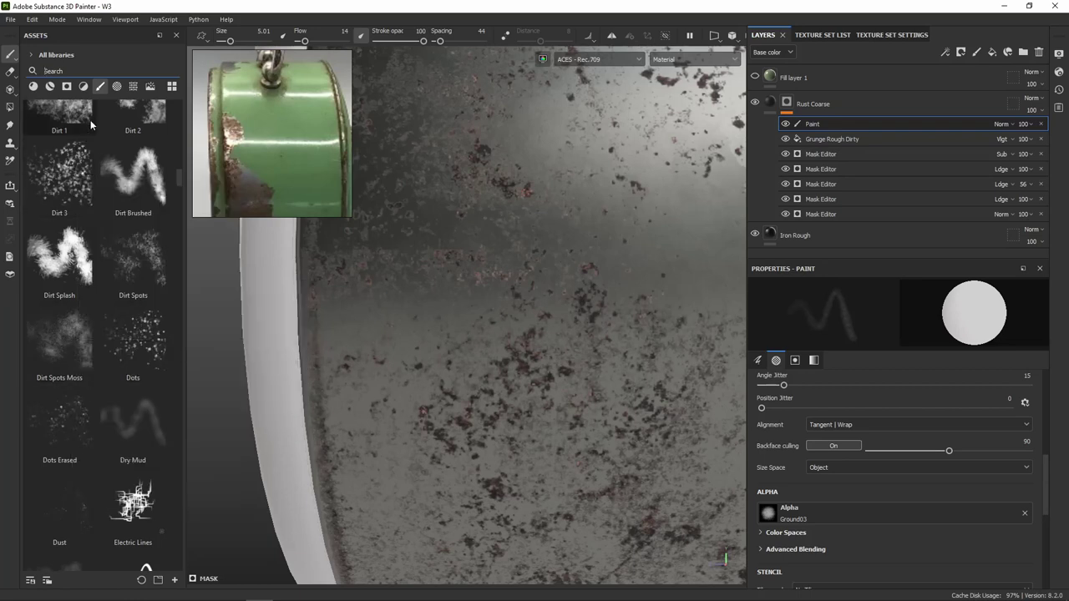
click(140, 129)
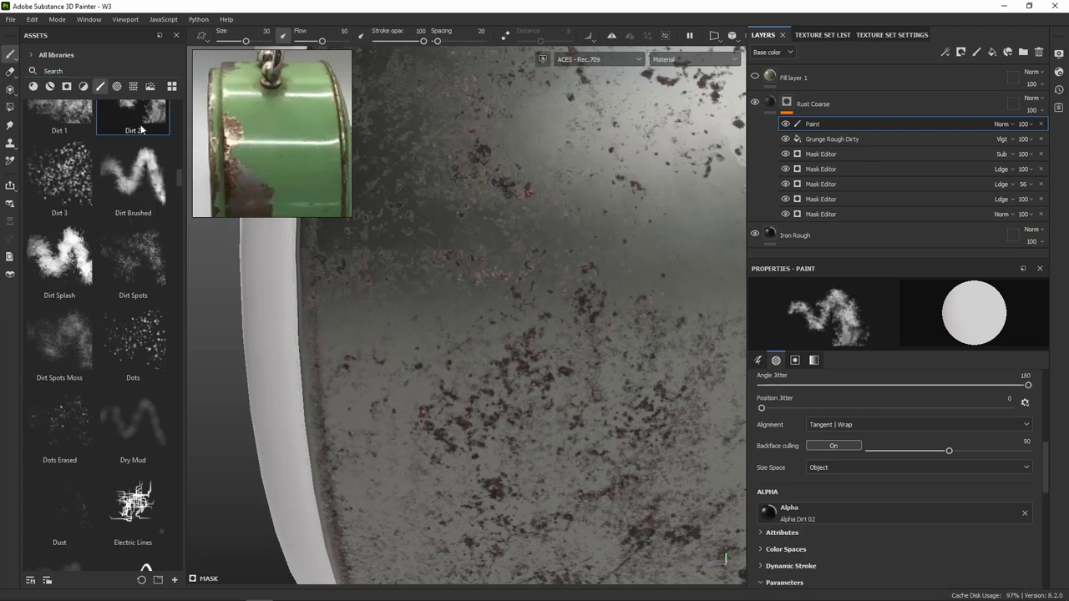
alt+click(786, 103)
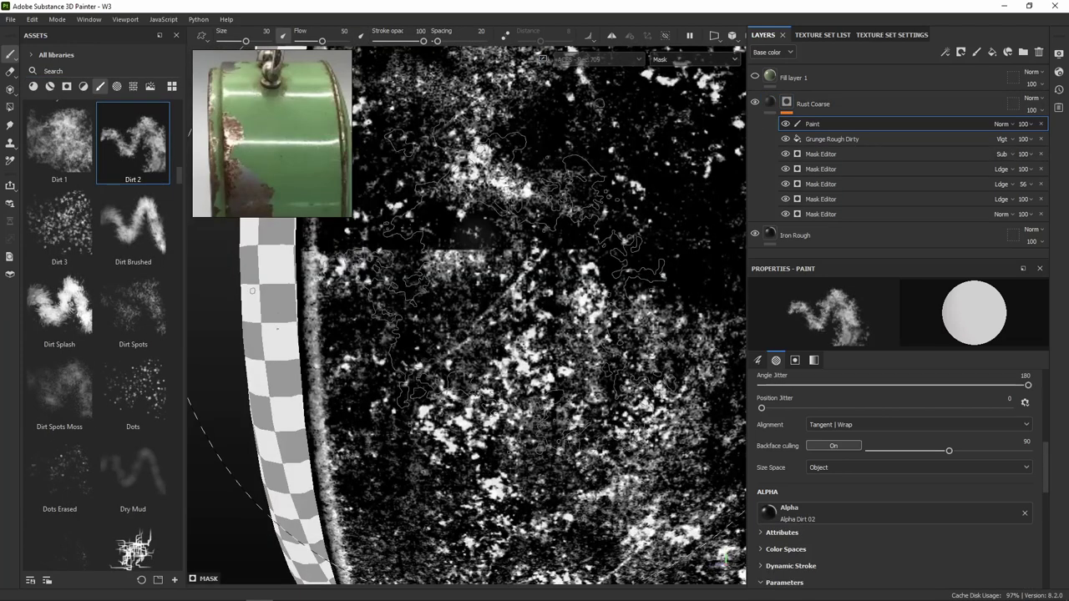
ctrl+right_drag(502, 254, 451, 250)
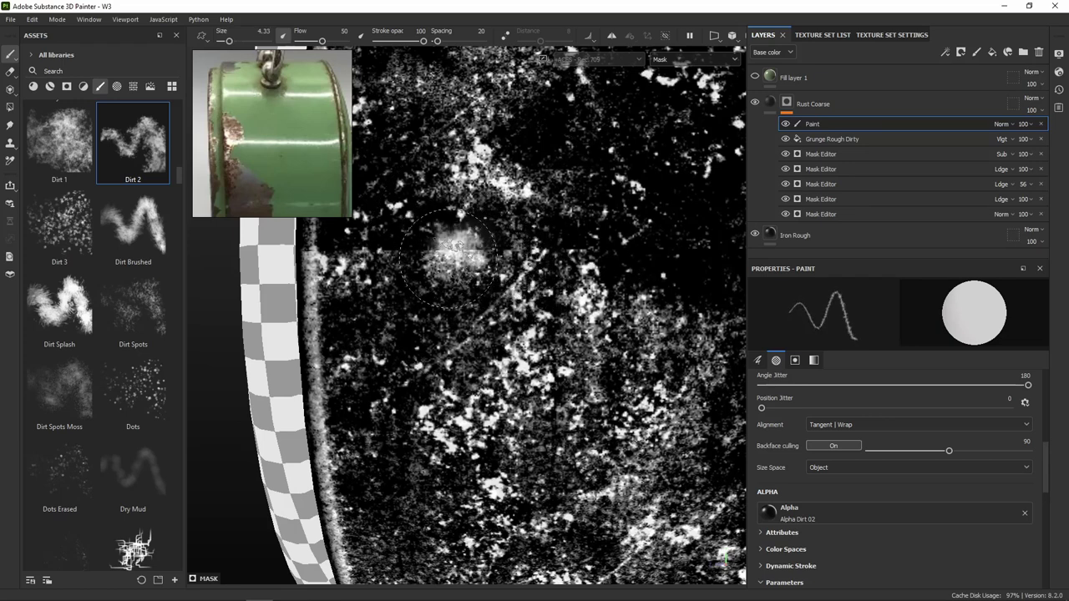
Switch the paint colour to black and paint out the bright rust spots on the mask
key(x)
mouse_move(460, 250)
mouse_down()
mouse_move(322, 263)
mouse_move(594, 252)
mouse_move(543, 213)
mouse_move(563, 301)
mouse_up()
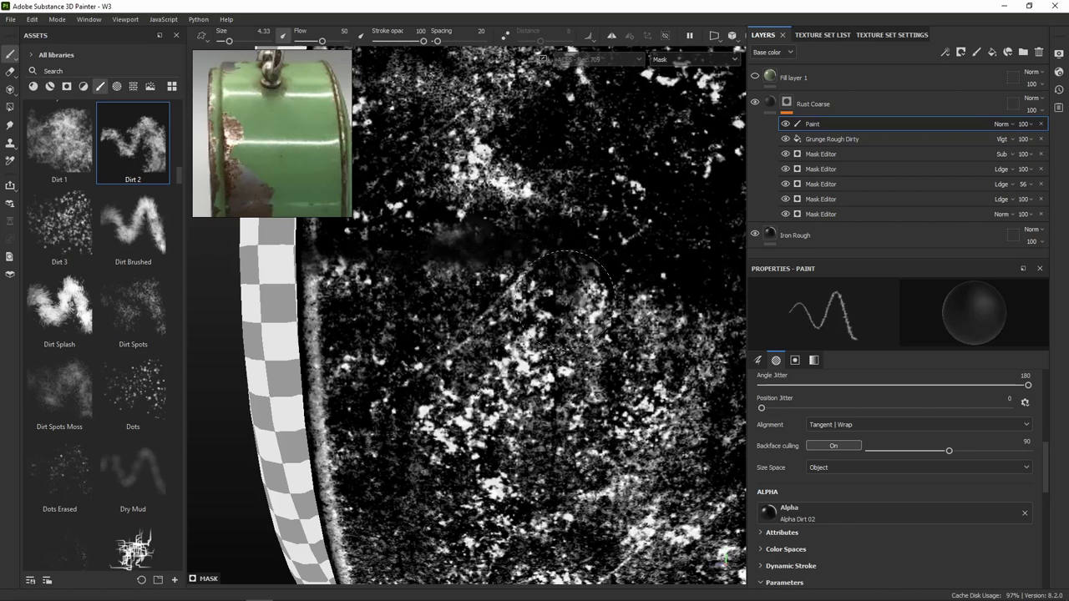
alt+drag(393, 255, 564, 267)
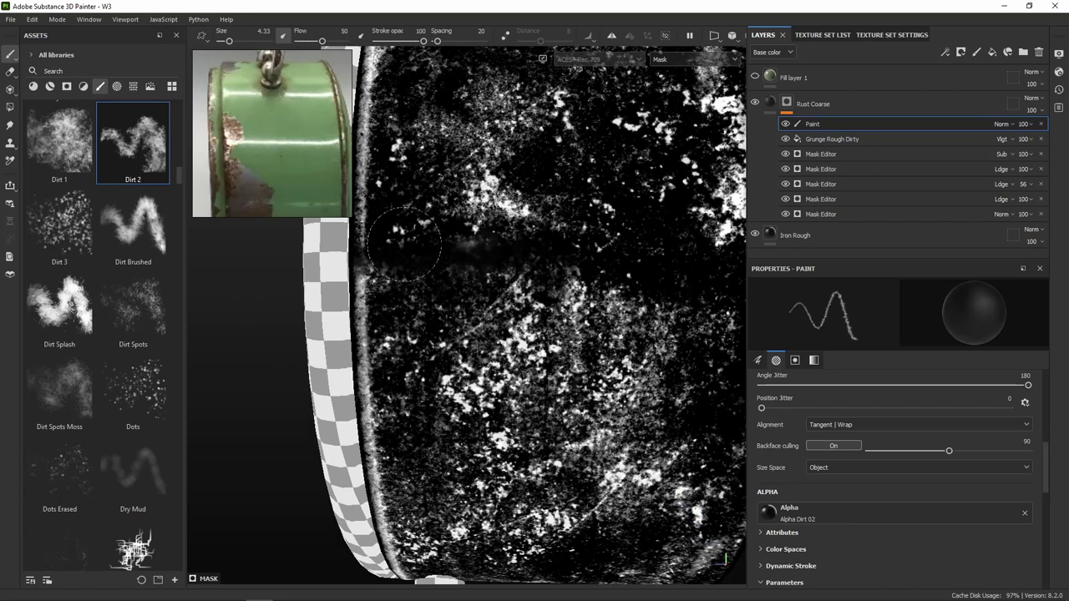
mouse_move(405, 248)
mouse_down()
mouse_move(510, 213)
mouse_move(559, 213)
mouse_move(531, 242)
mouse_move(642, 259)
mouse_move(560, 301)
mouse_move(518, 351)
mouse_move(585, 326)
mouse_move(684, 335)
mouse_up()
alt+middle_drag(683, 334, 565, 296)
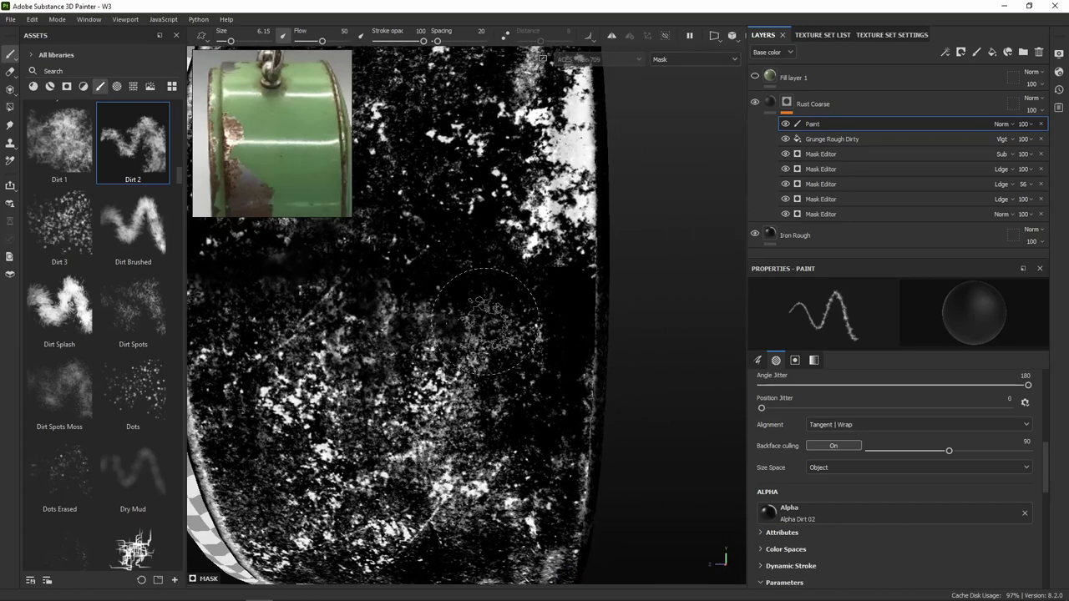
scroll(551, 334, down, 5)
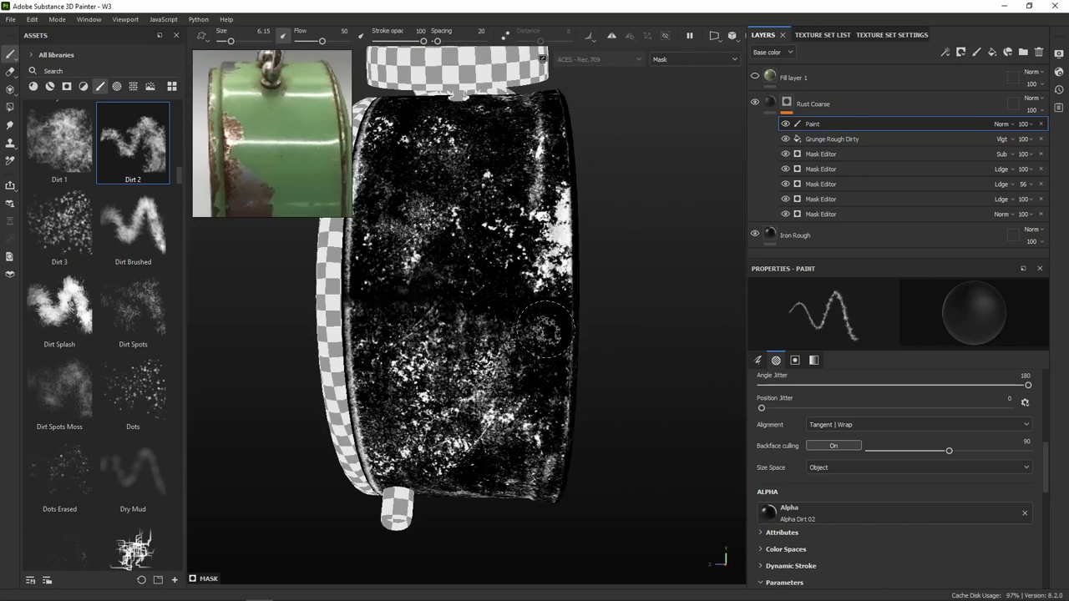
alt+drag(548, 334, 463, 292)
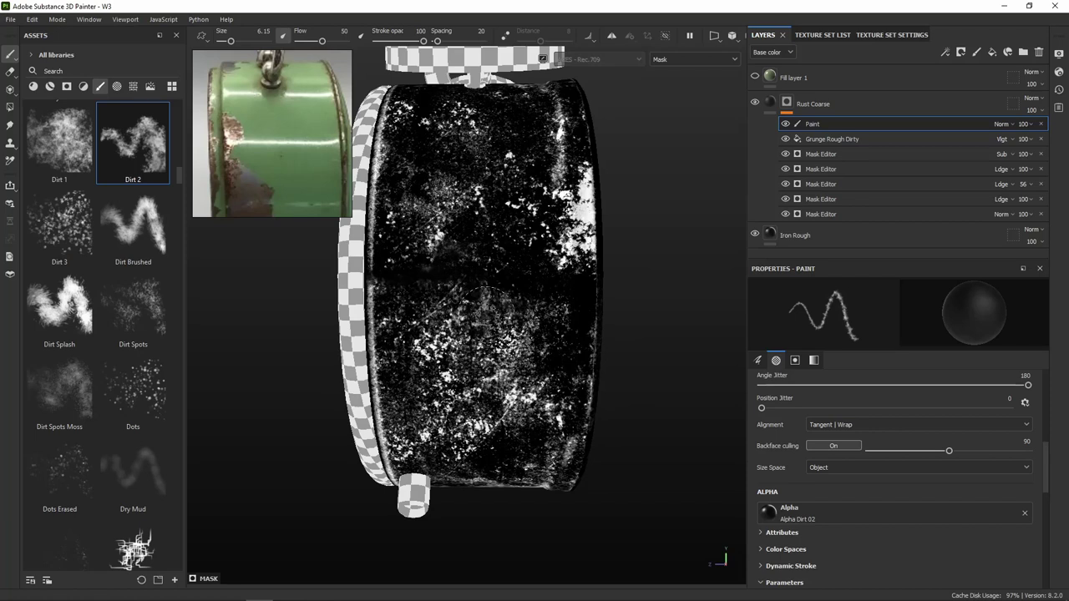
Enlarge the brush to 10.75 and paint black across the can's front and along its rims
ctrl+right_drag(484, 310, 522, 310)
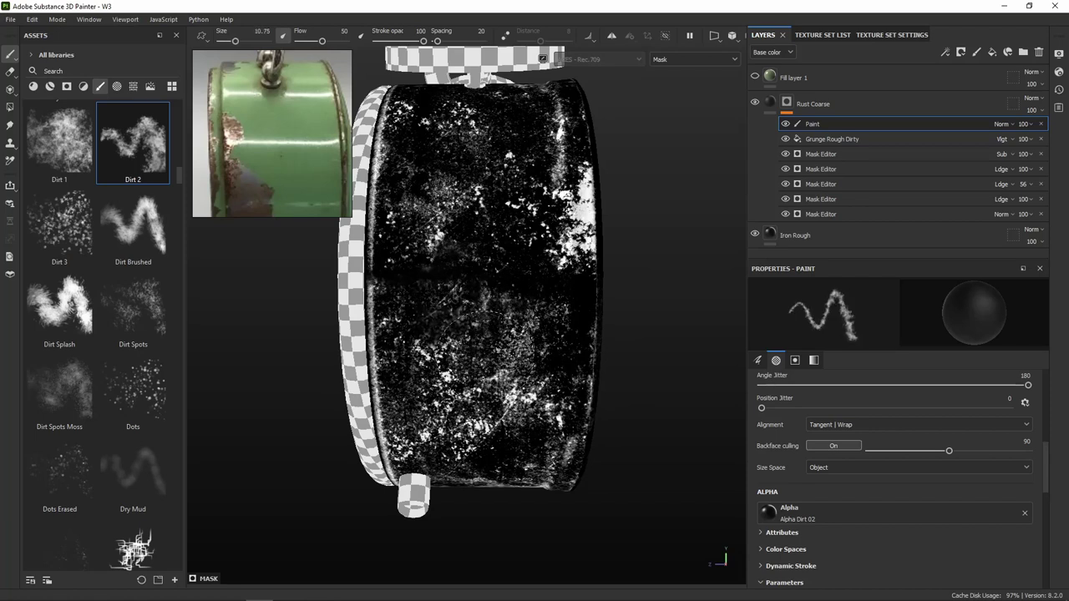
mouse_move(459, 364)
mouse_down()
mouse_move(477, 368)
mouse_move(484, 284)
mouse_move(518, 309)
mouse_move(432, 207)
mouse_move(461, 228)
mouse_up()
mouse_move(511, 188)
mouse_down()
mouse_move(576, 293)
mouse_move(430, 318)
mouse_move(501, 372)
mouse_move(566, 387)
mouse_up()
mouse_move(609, 359)
alt+mouse_down()
mouse_move(520, 318)
mouse_move(455, 386)
mouse_move(568, 338)
mouse_move(578, 351)
mouse_move(585, 327)
mouse_move(610, 368)
mouse_move(639, 360)
mouse_move(656, 343)
mouse_move(645, 309)
mouse_move(655, 350)
mouse_move(626, 372)
mouse_move(585, 334)
mouse_move(593, 418)
mouse_move(633, 366)
alt+mouse_up()
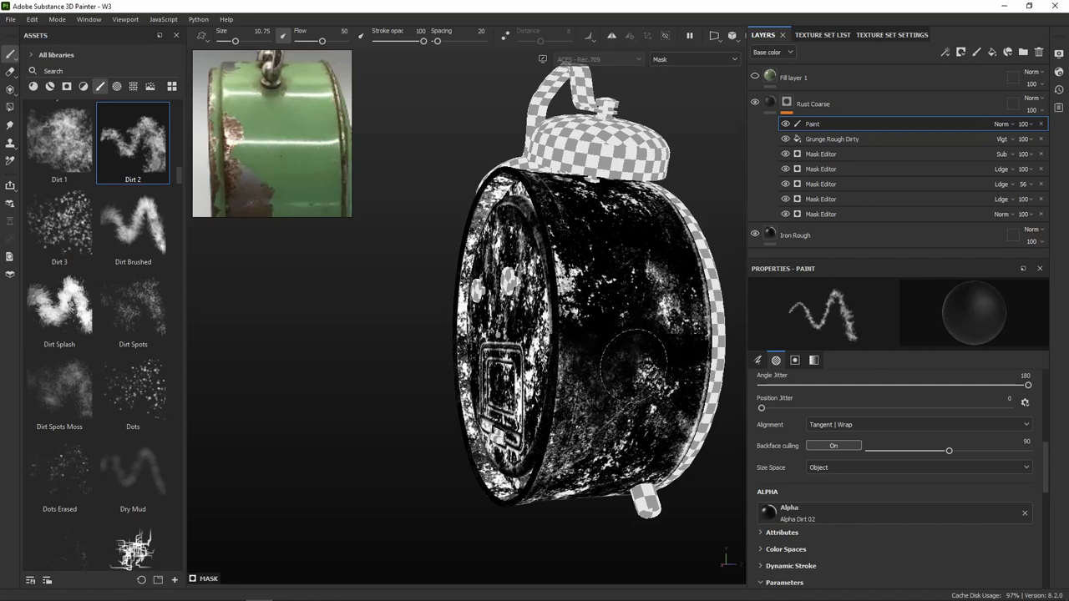
alt+drag(625, 298, 718, 309)
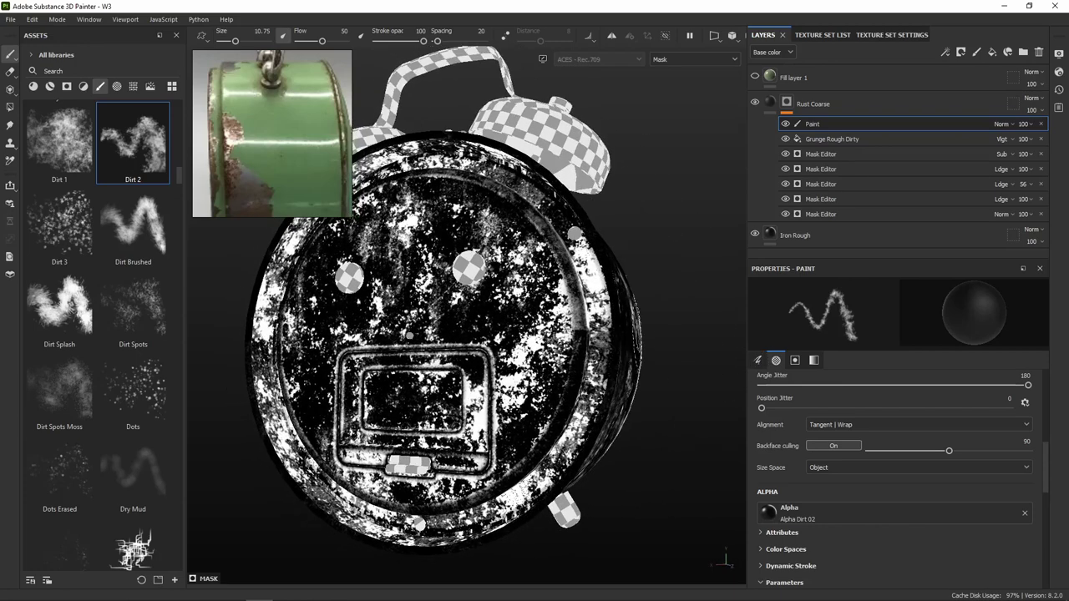
mouse_move(585, 351)
alt+mouse_down()
mouse_move(276, 334)
mouse_move(311, 403)
mouse_move(400, 463)
mouse_move(443, 468)
mouse_move(440, 449)
mouse_move(576, 422)
mouse_move(660, 249)
mouse_move(651, 180)
mouse_move(614, 171)
mouse_move(643, 188)
alt+mouse_up()
mouse_move(681, 284)
mouse_down()
mouse_move(673, 326)
mouse_move(678, 288)
mouse_move(577, 163)
mouse_move(376, 251)
mouse_move(565, 309)
mouse_move(609, 275)
mouse_up()
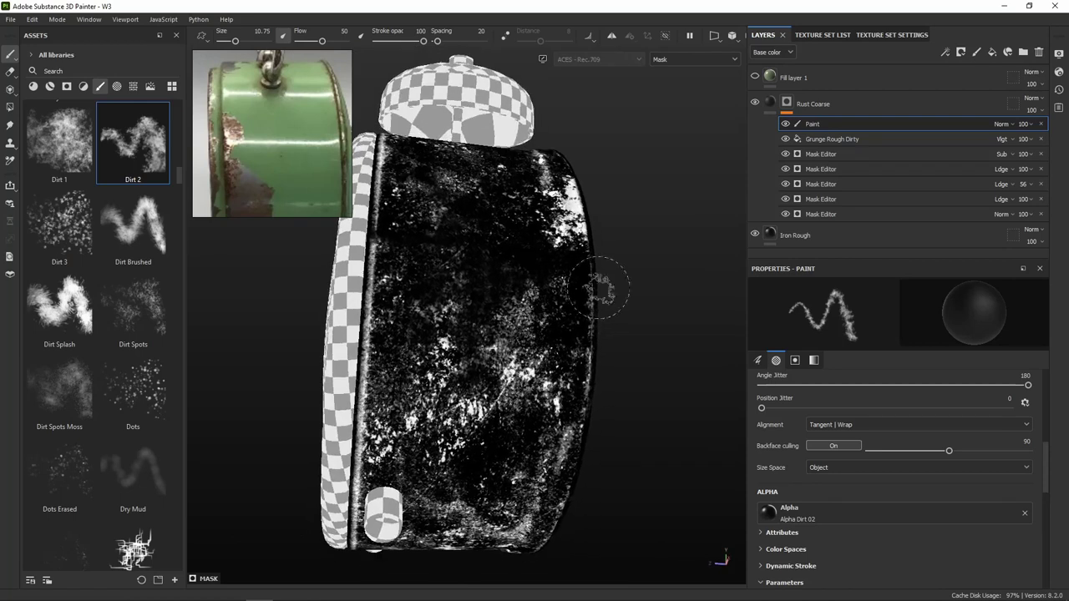
Darken the Rust Coarse layer's rust colour slightly in the colour picker
click(774, 104)
mouse_move(619, 311)
alt+mouse_down()
mouse_move(533, 317)
mouse_move(647, 232)
alt+mouse_up()
scroll(597, 151, up, 3)
scroll(609, 163, up, 2)
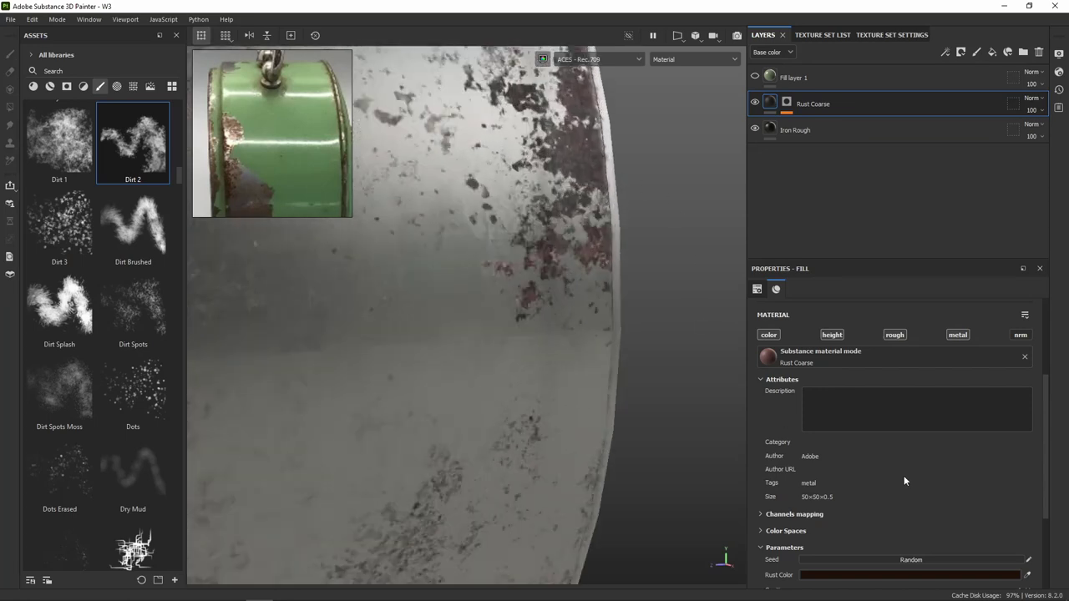
scroll(931, 550, down, 2)
click(921, 509)
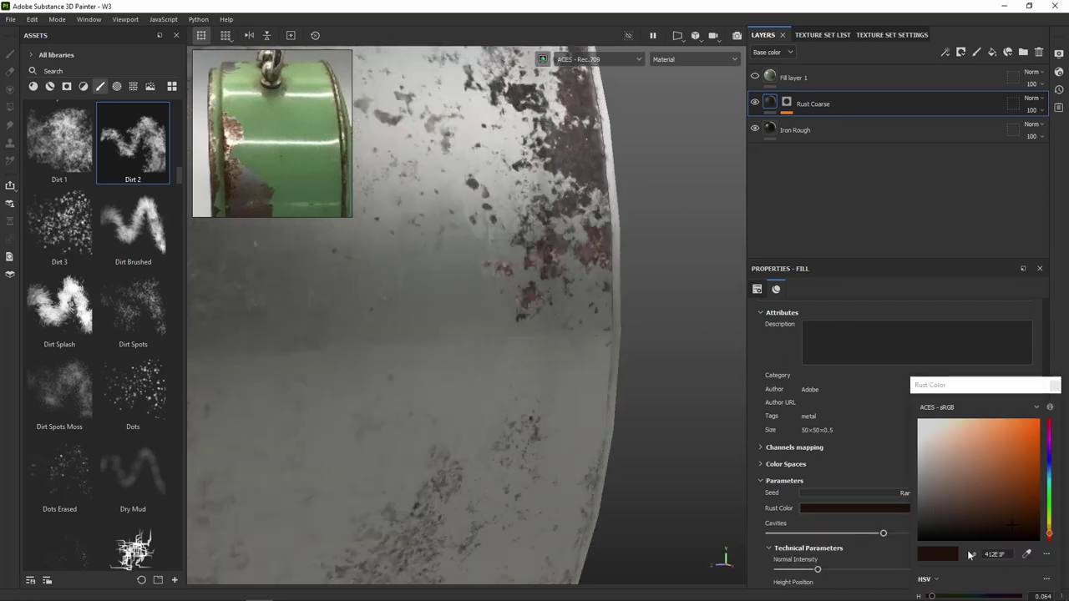
mouse_move(1014, 519)
mouse_down()
mouse_move(1019, 527)
mouse_move(1019, 518)
mouse_up()
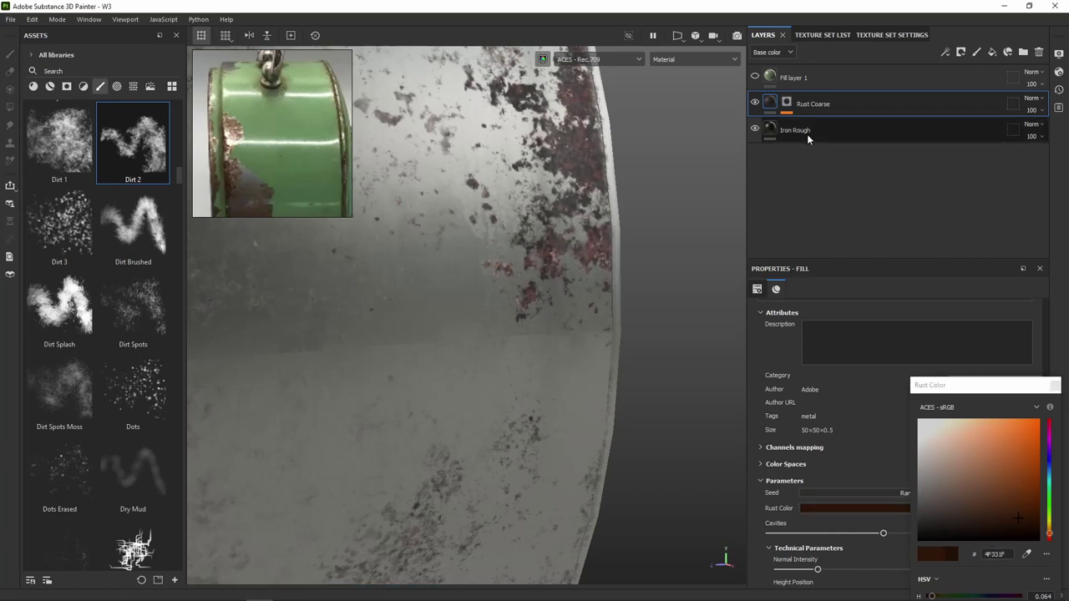
mouse_move(770, 102)
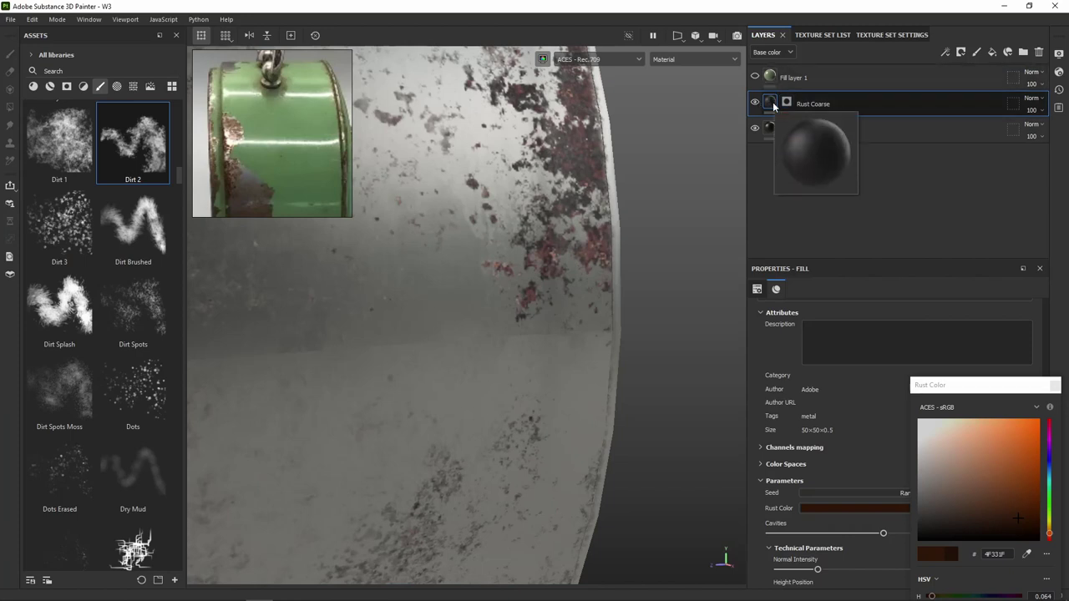
Add a Levels effect on Base color and adjust its black, white and midtone points
right_click(769, 106)
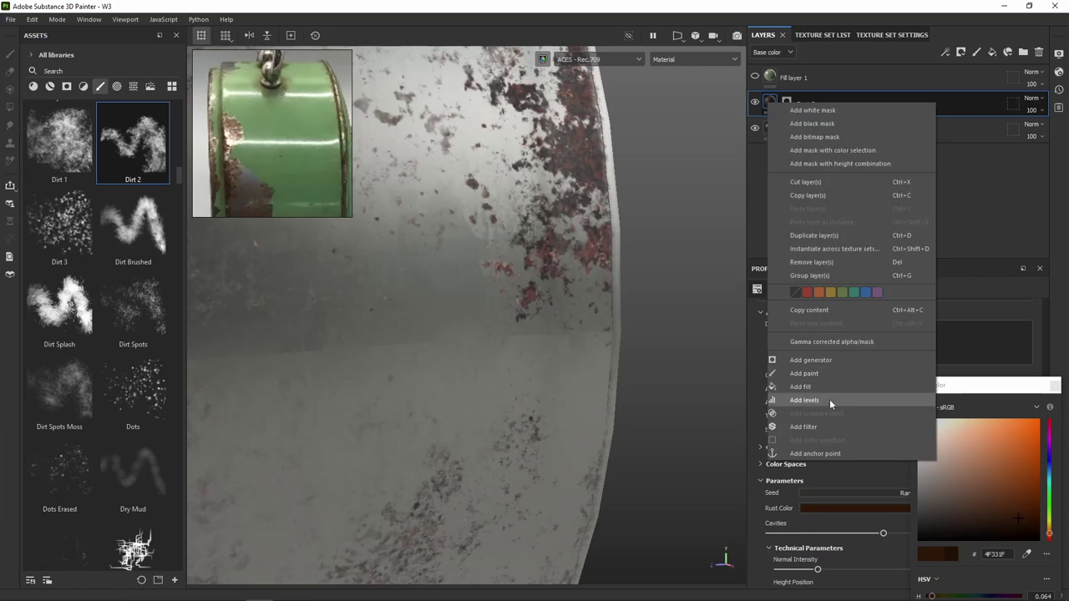
click(829, 400)
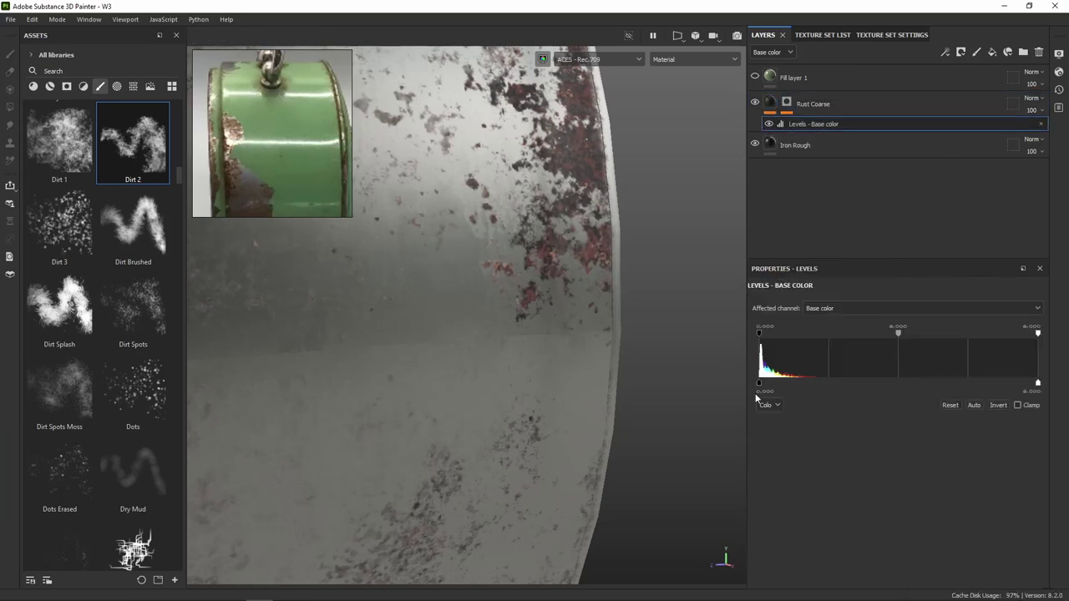
drag(760, 338, 779, 338)
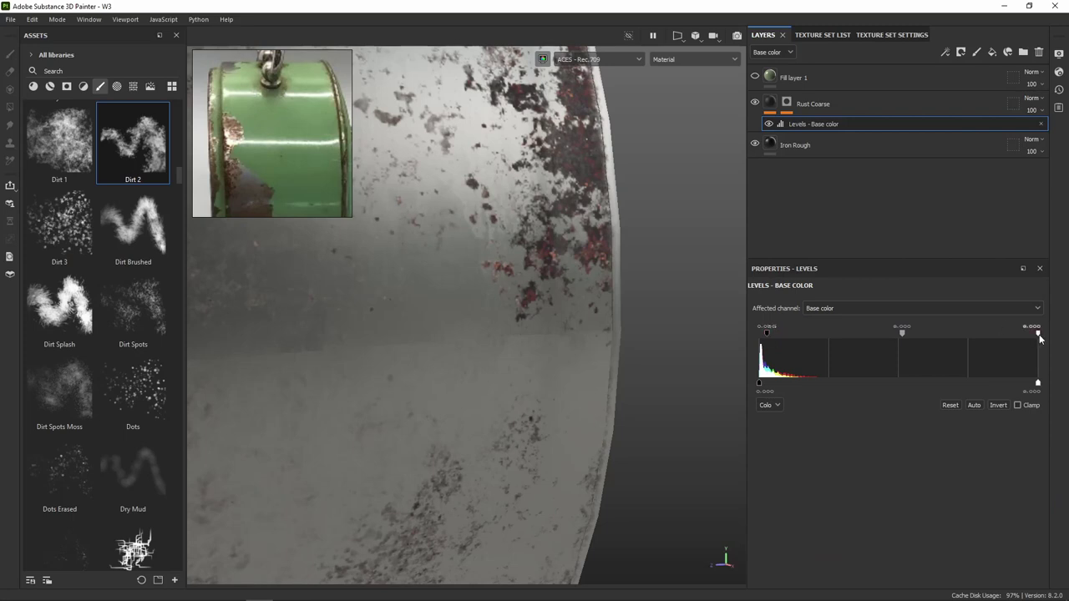
mouse_move(994, 337)
mouse_down()
mouse_move(1028, 336)
mouse_move(972, 339)
mouse_move(1038, 338)
mouse_up()
drag(905, 334, 927, 334)
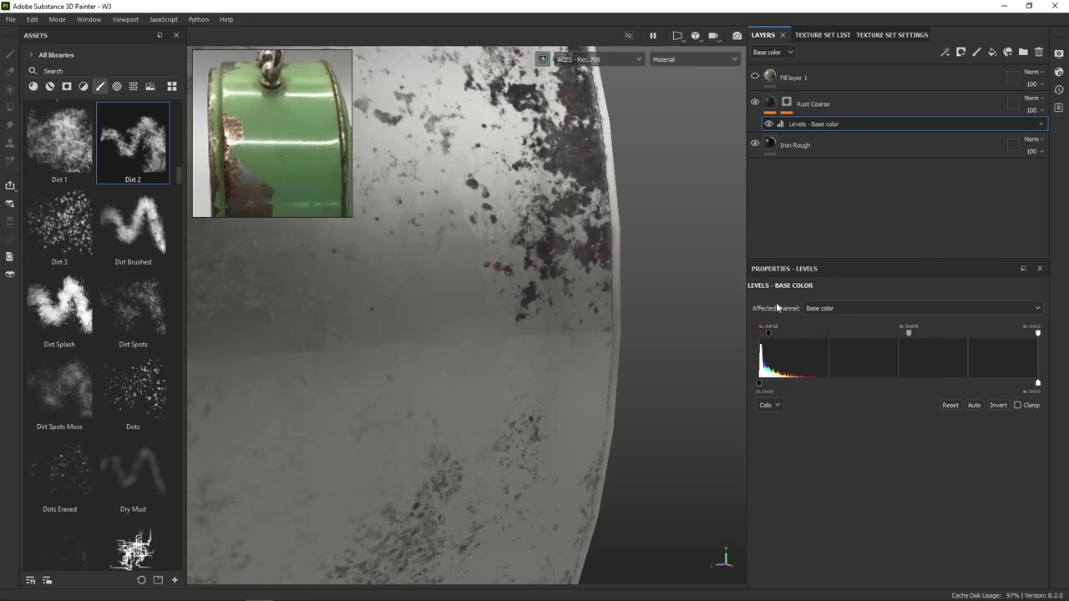
Select the Rust Coarse layer, review its properties, and hide it
click(771, 105)
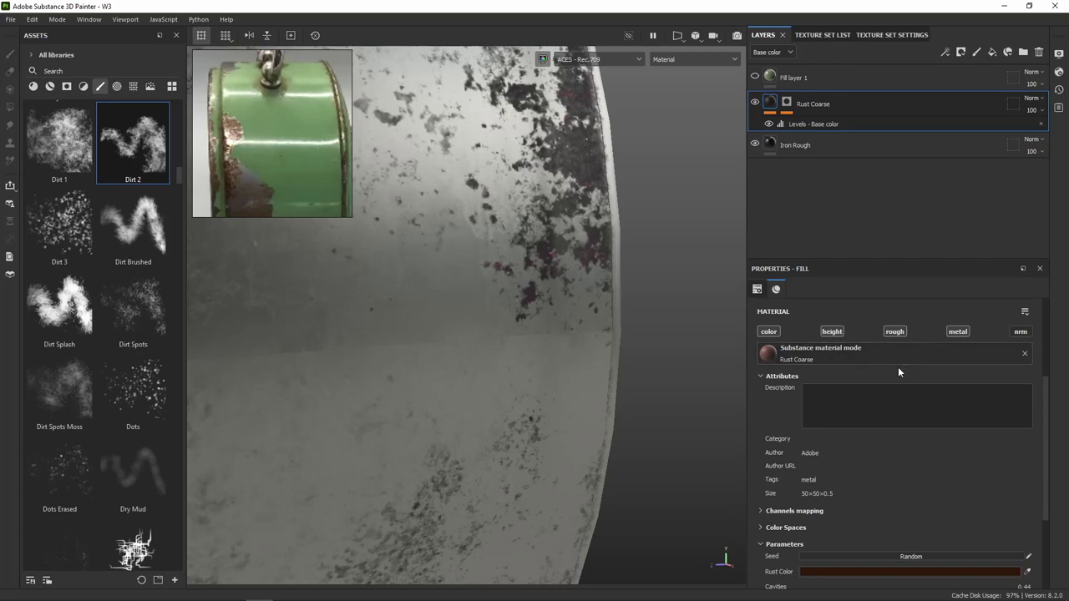
scroll(894, 376, down, 4)
scroll(856, 401, up, 5)
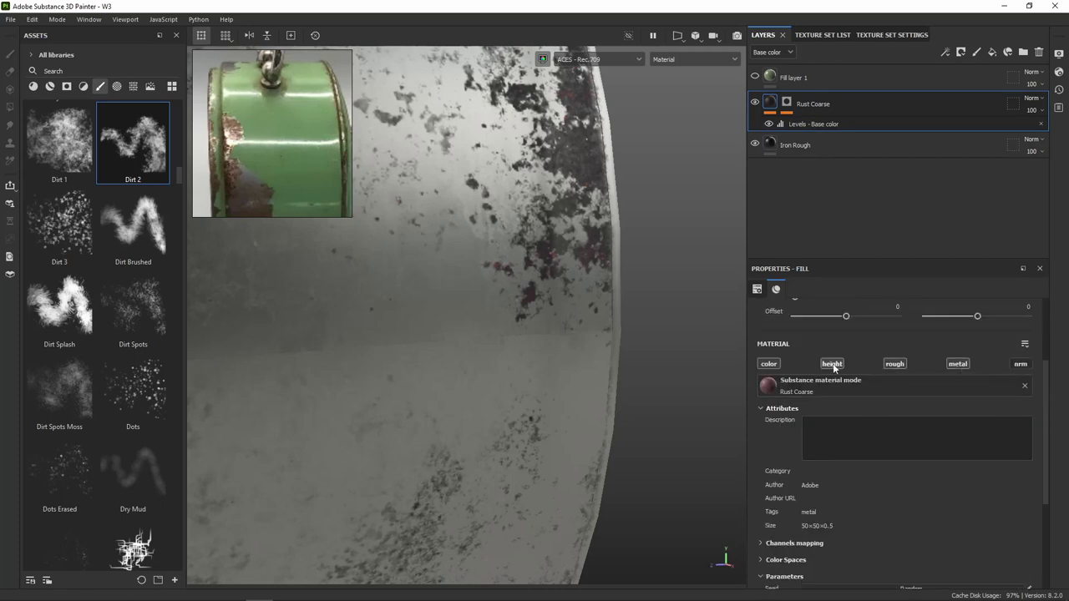
scroll(877, 380, down, 3)
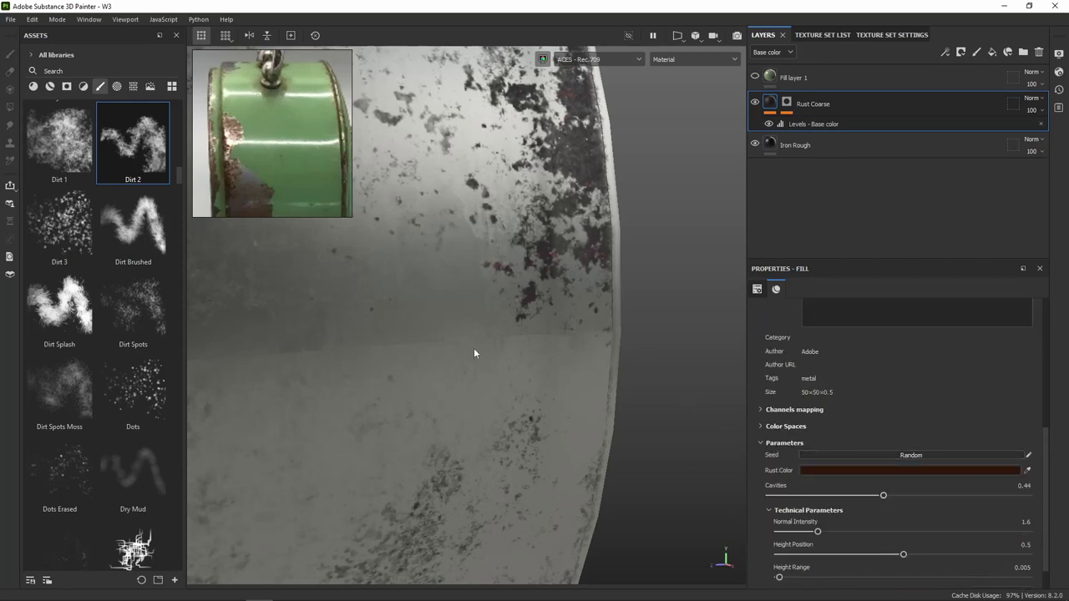
scroll(473, 355, down, 4)
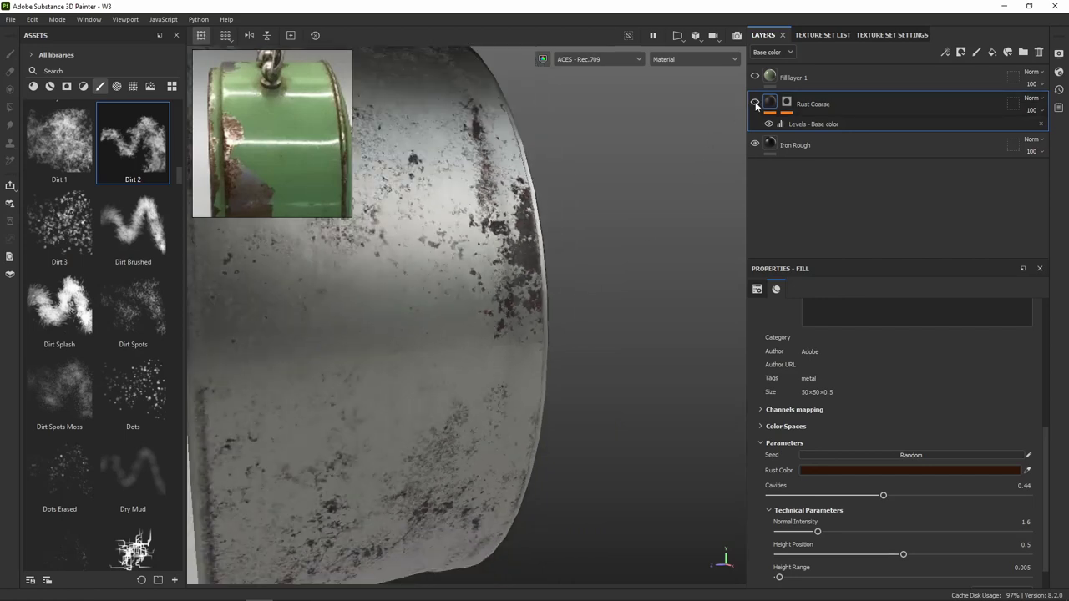
click(755, 103)
Switch the Iron Rough fill to tri-planar projection
scroll(381, 380, up, 3)
scroll(397, 370, up, 3)
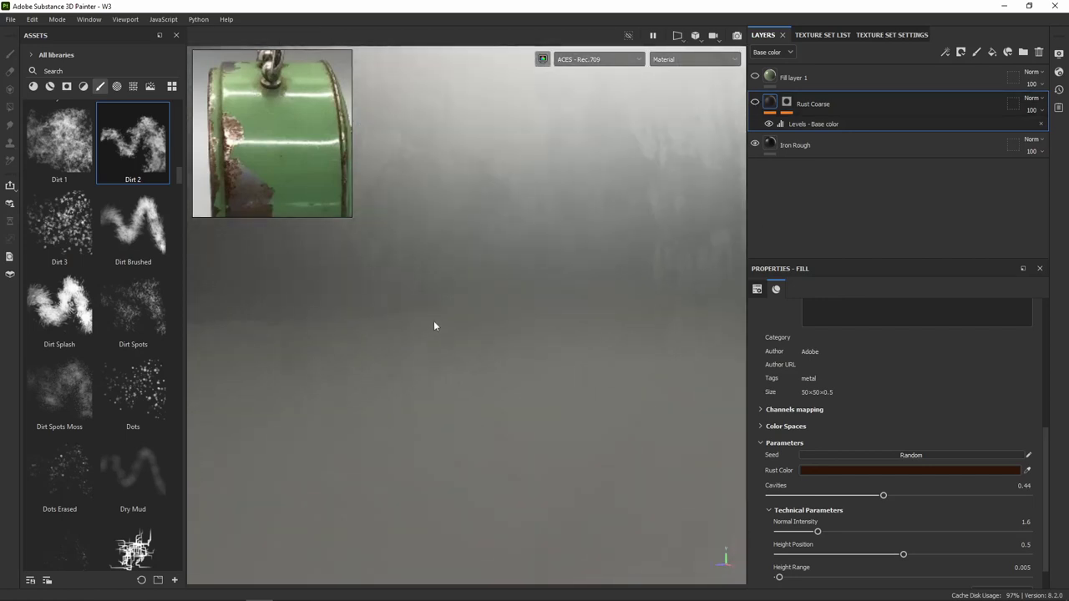
click(814, 147)
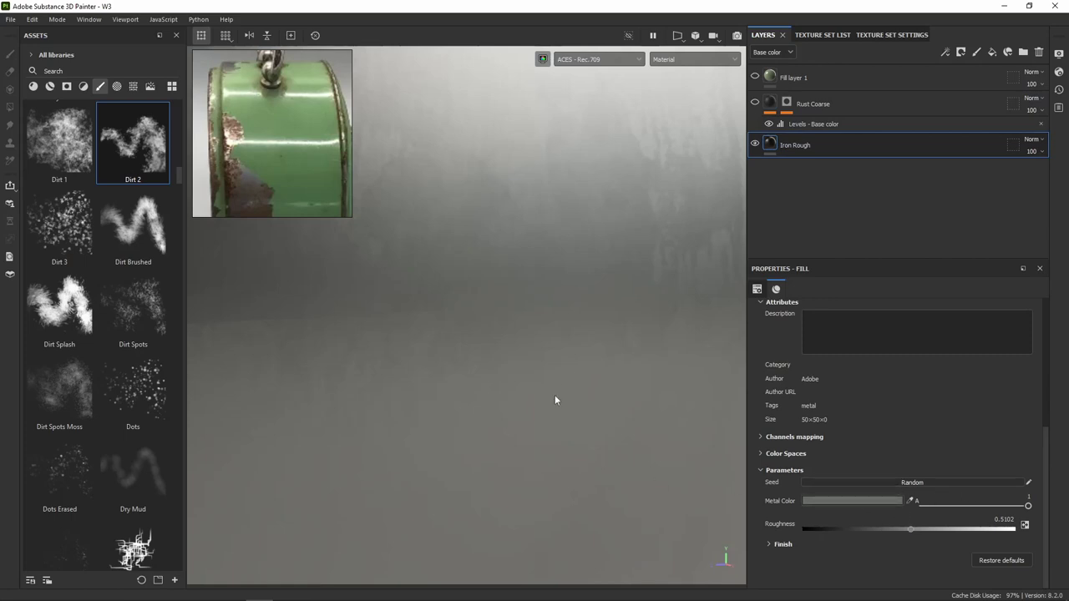
scroll(845, 429, up, 5)
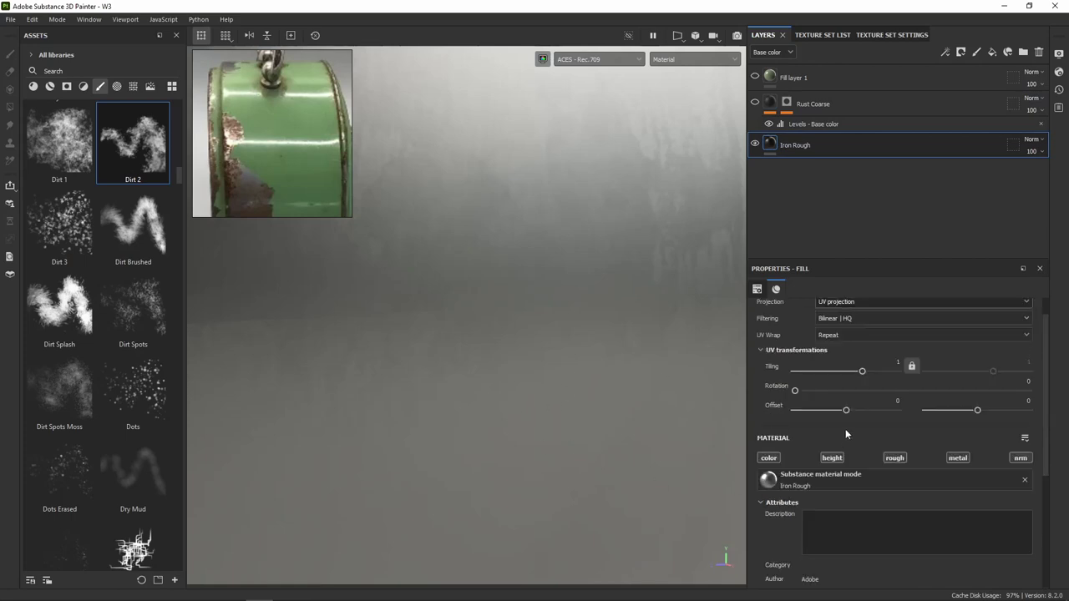
scroll(845, 428, up, 1)
click(850, 330)
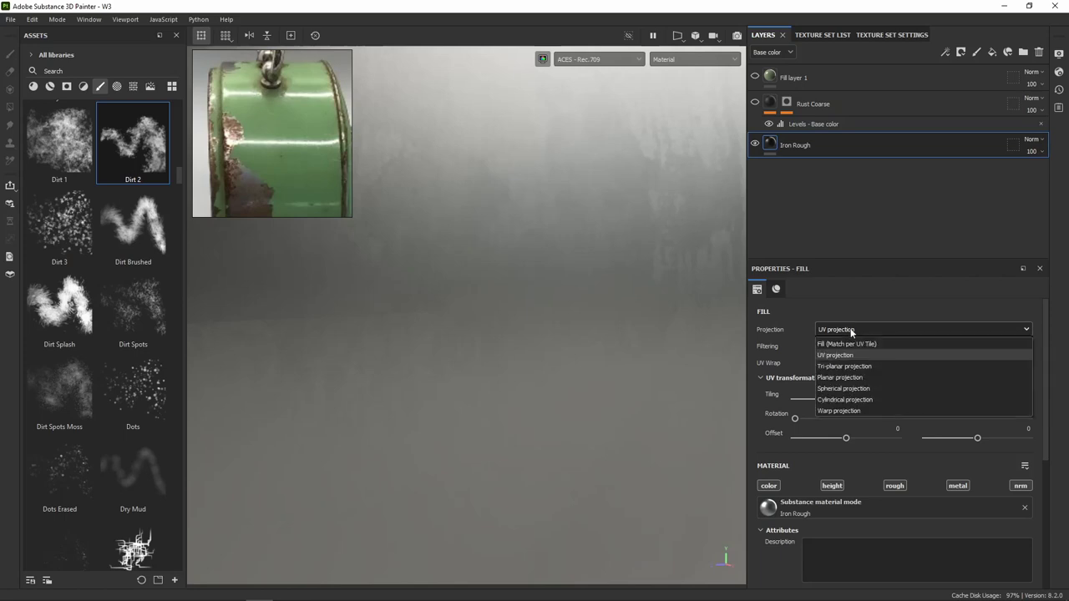
click(848, 367)
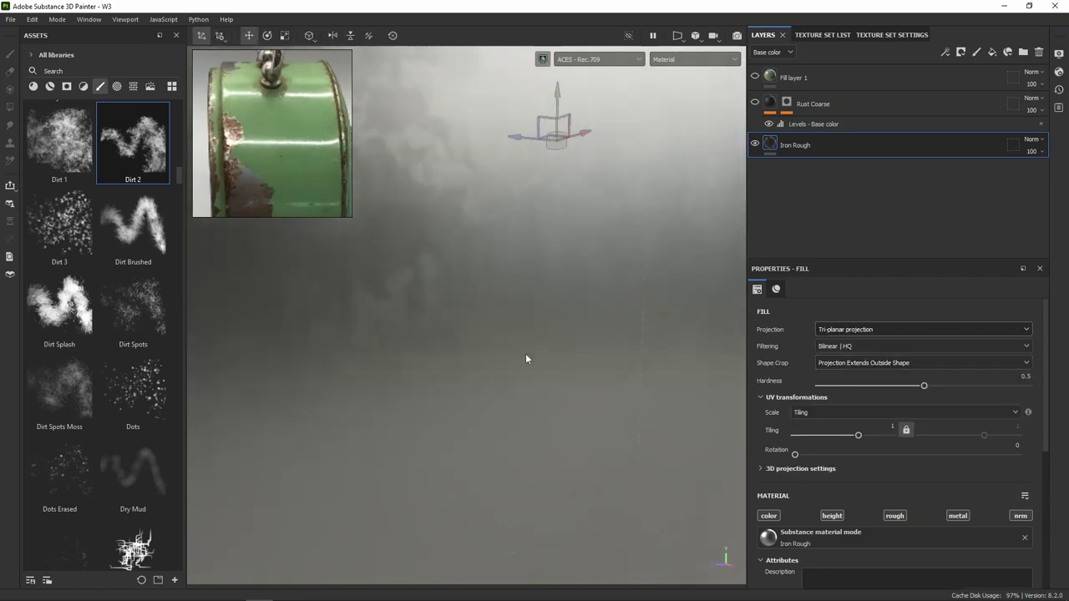
scroll(525, 359, down, 3)
scroll(551, 365, down, 3)
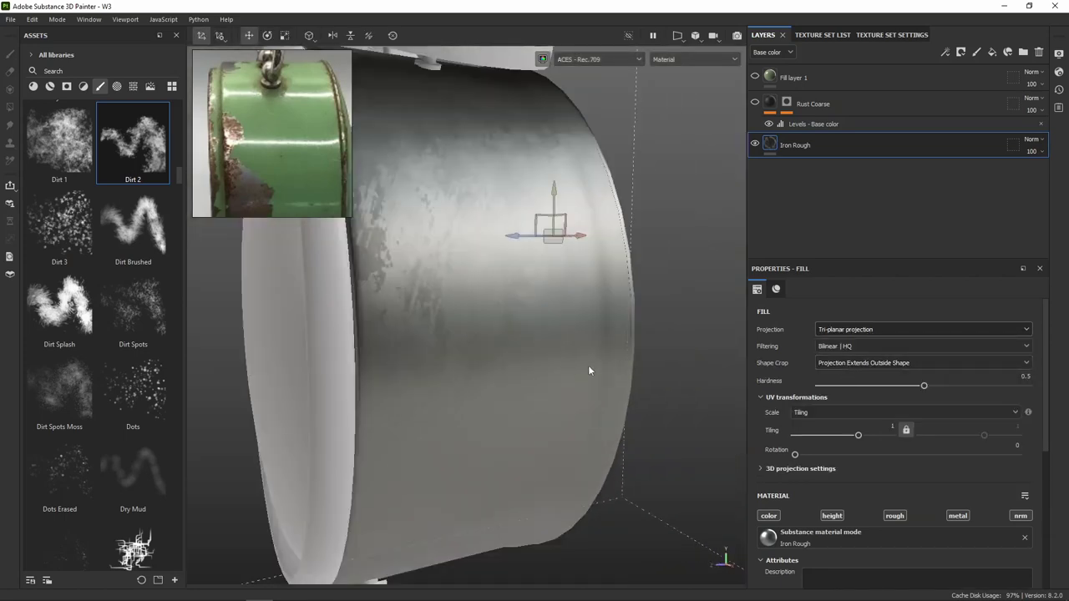
Show Rust Coarse again and switch its fill to tri-planar projection
click(783, 125)
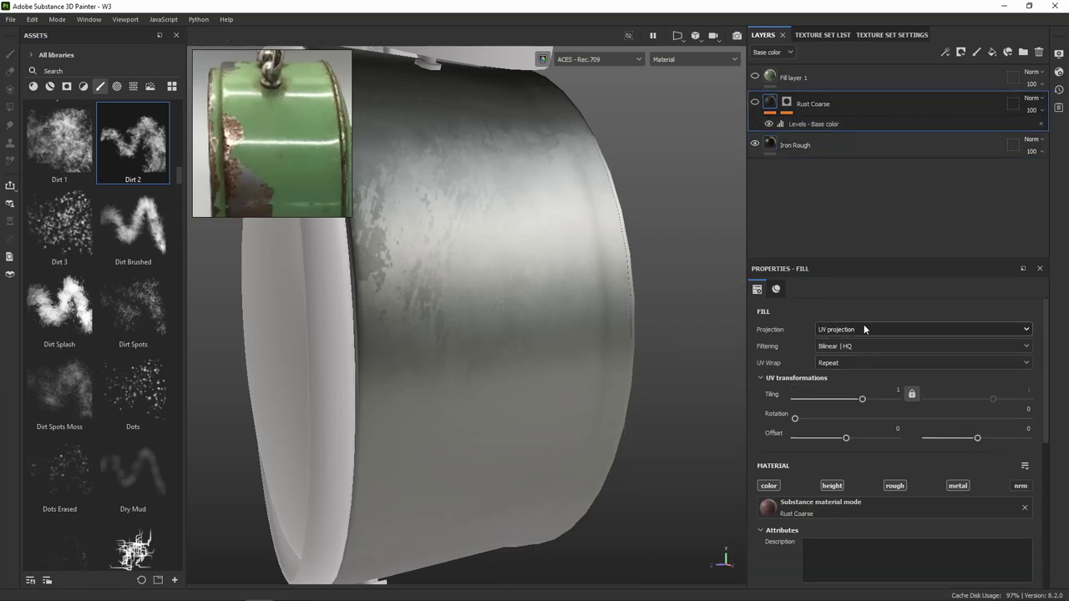
click(755, 102)
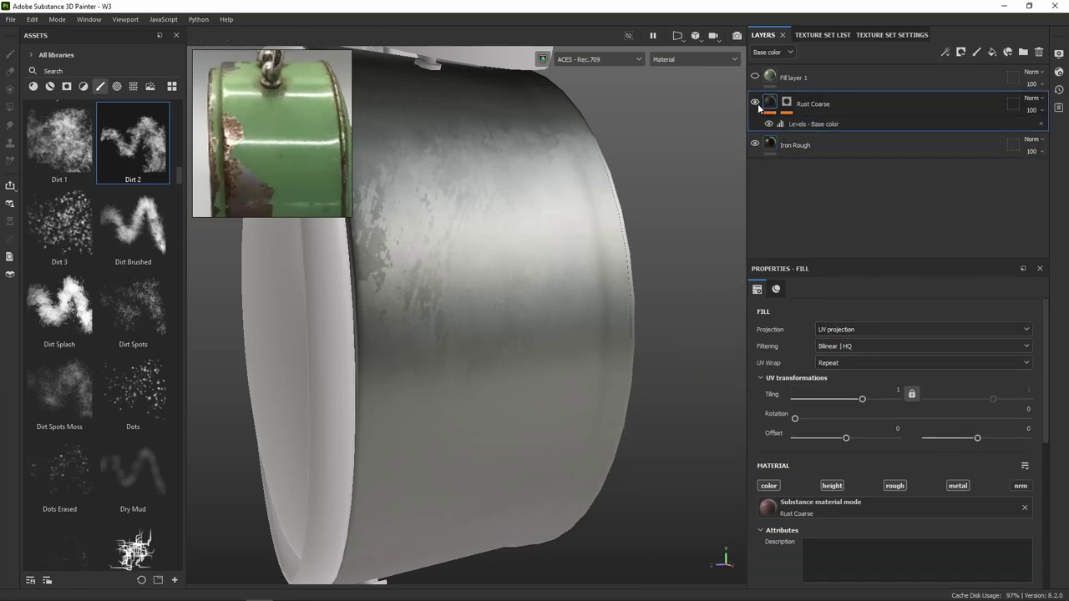
click(845, 333)
click(846, 364)
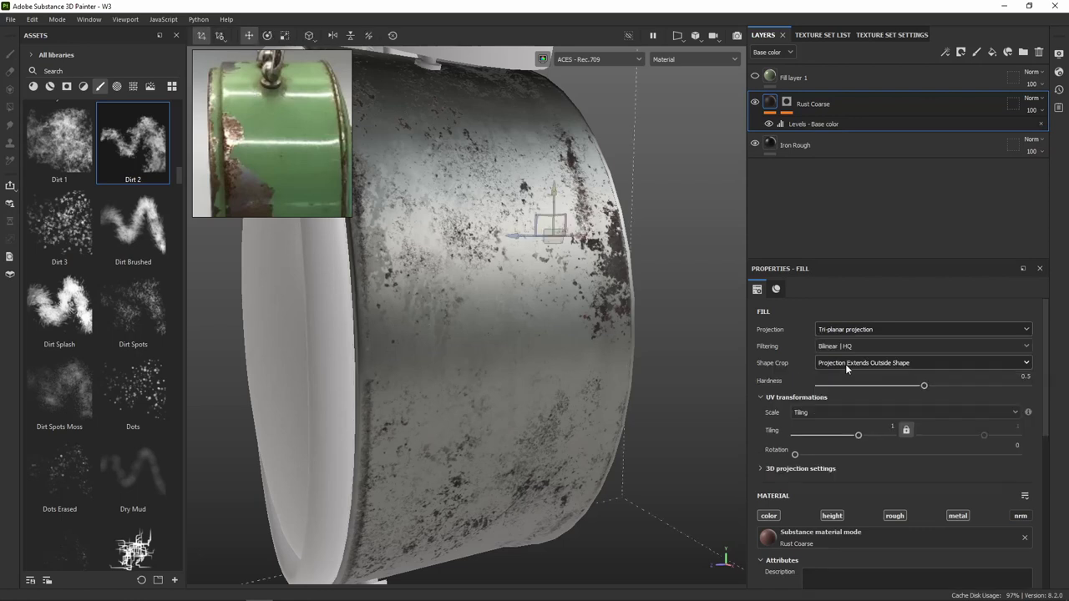
mouse_move(620, 315)
alt+mouse_down()
mouse_move(534, 330)
mouse_move(590, 315)
mouse_move(626, 349)
mouse_move(567, 360)
mouse_move(499, 297)
mouse_move(733, 166)
alt+mouse_up()
scroll(590, 314, up, 3)
scroll(566, 361, down, 5)
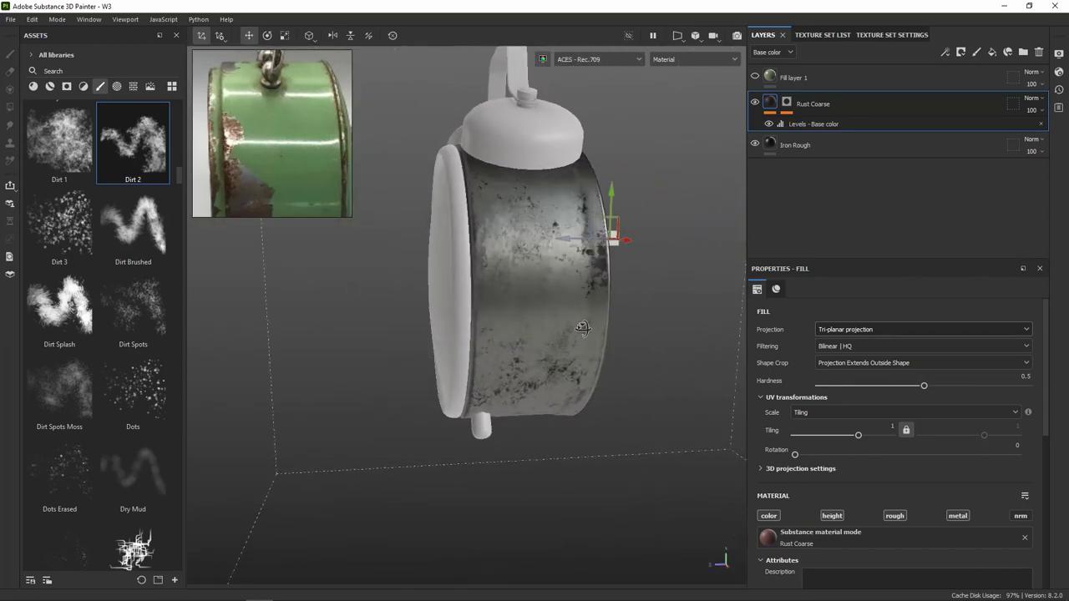
Expand the Rust Coarse mask and toggle its Paint layer to compare the rust
click(786, 104)
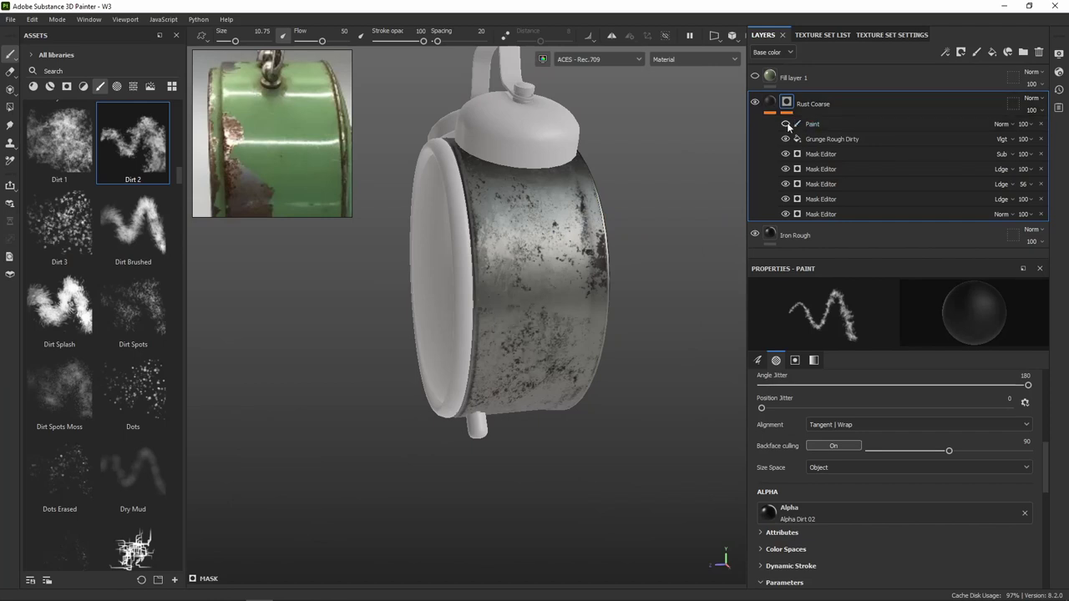
click(787, 121)
click(788, 121)
click(788, 122)
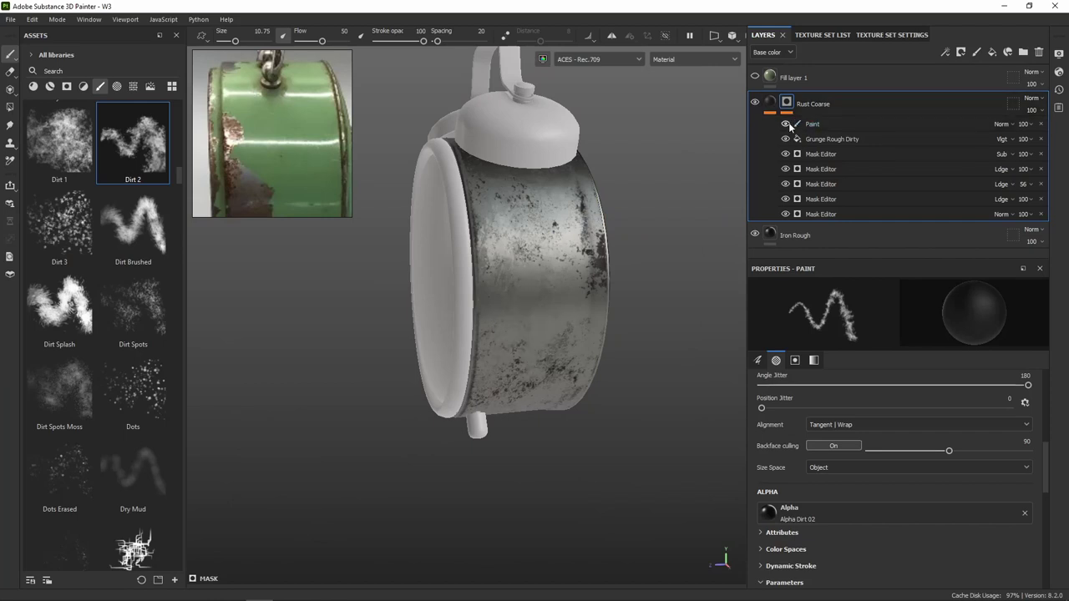
click(788, 122)
click(787, 122)
click(787, 122)
scroll(534, 359, up, 3)
scroll(535, 359, up, 2)
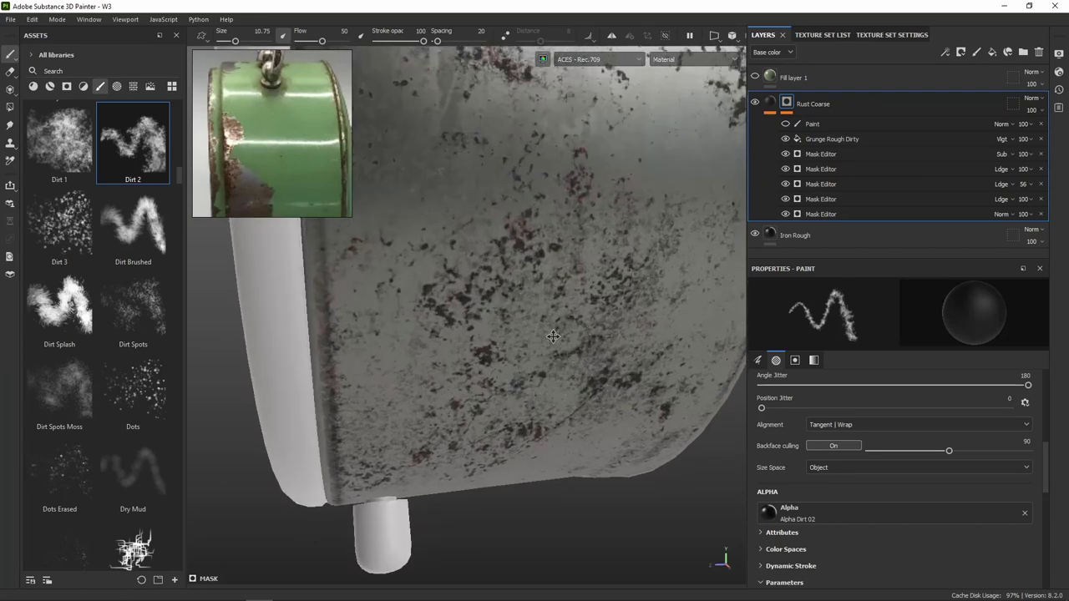
scroll(534, 358, up, 1)
scroll(533, 353, up, 2)
scroll(532, 349, up, 1)
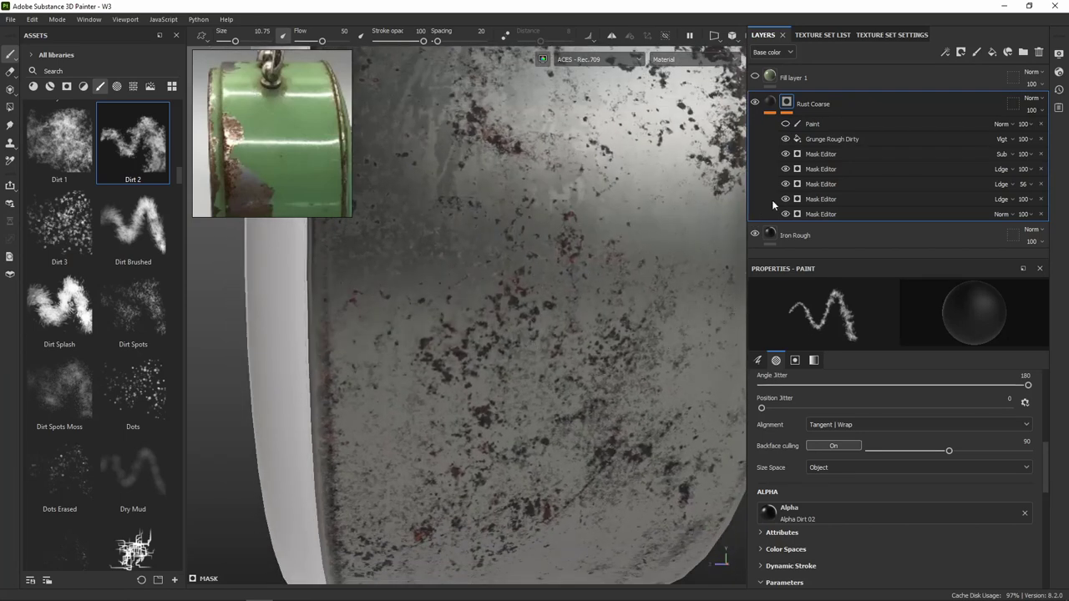
click(786, 123)
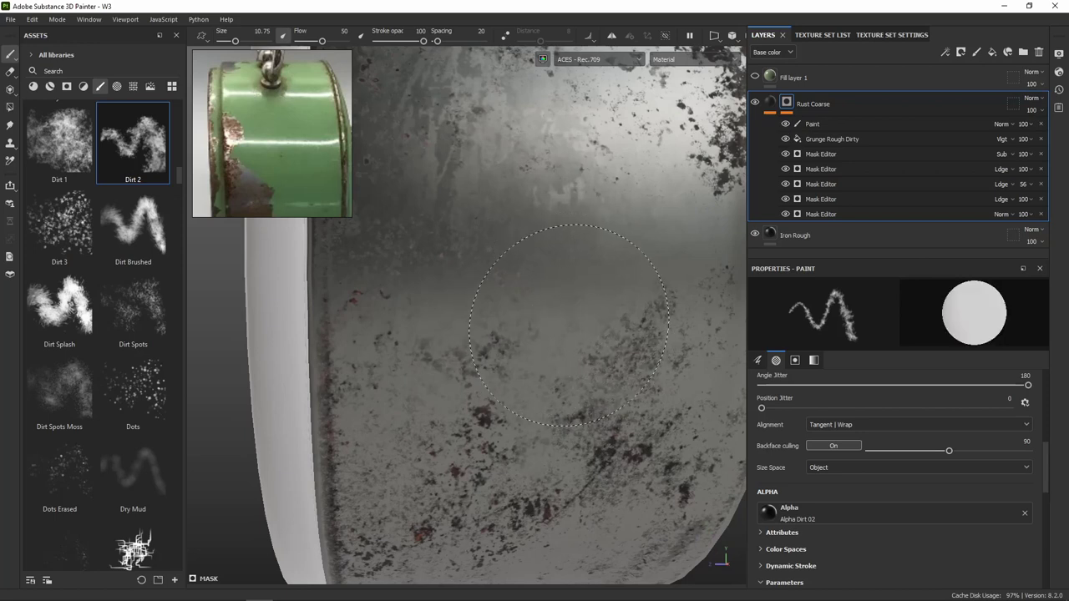
Paint a few dark rust strokes into the mask, then delete that Paint layer
click(810, 123)
mouse_move(543, 326)
mouse_down()
mouse_move(589, 338)
mouse_move(556, 388)
mouse_move(581, 334)
mouse_up()
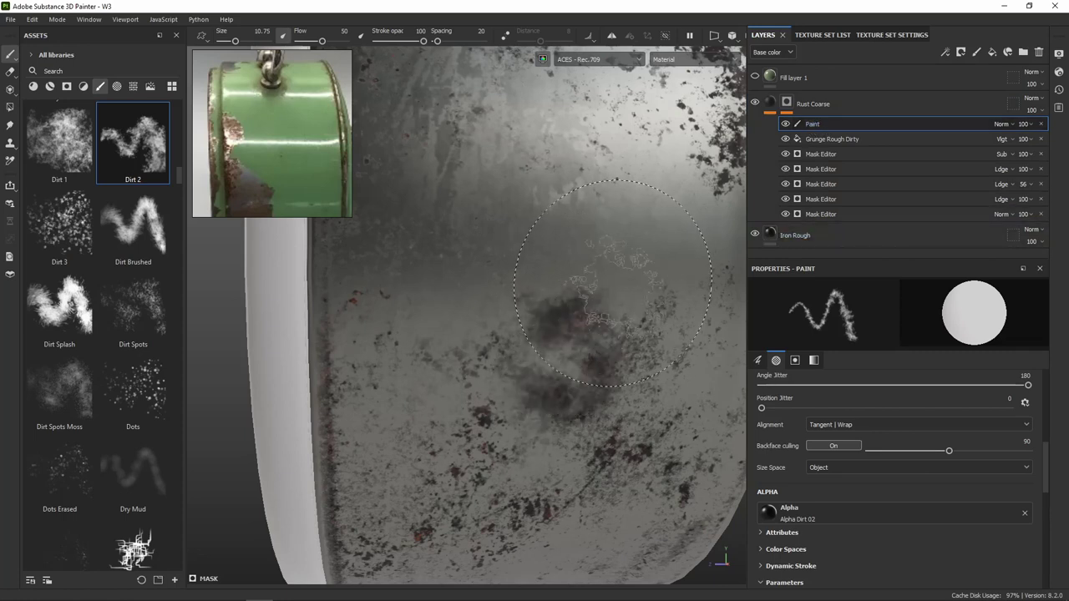
mouse_move(451, 240)
mouse_down()
mouse_move(418, 238)
mouse_move(401, 251)
mouse_move(493, 301)
mouse_move(668, 250)
mouse_up()
scroll(668, 249, down, 3)
scroll(635, 317, down, 2)
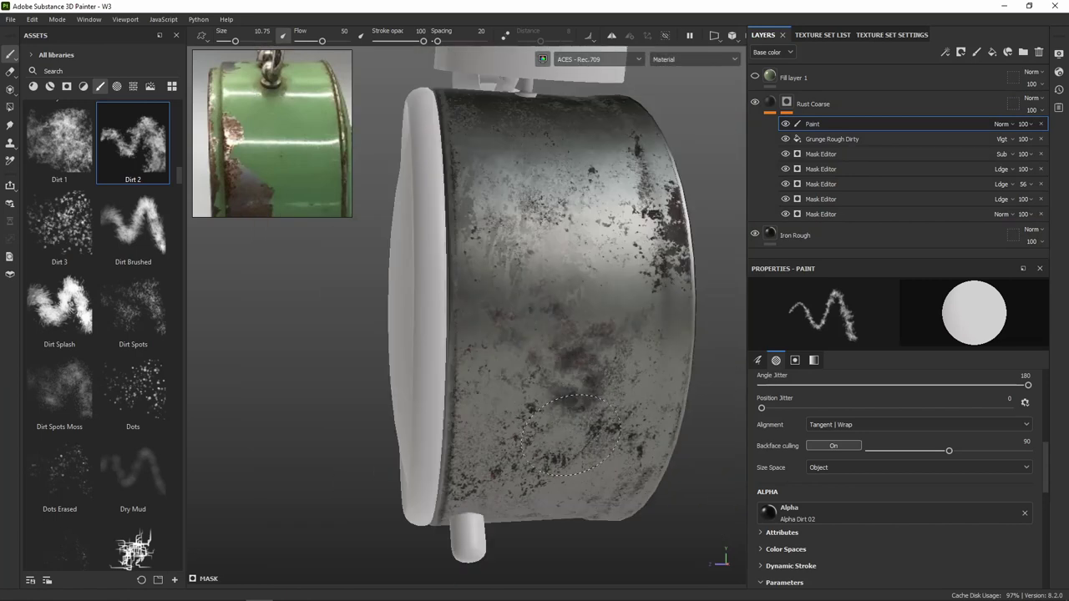
mouse_move(601, 385)
alt+mouse_down()
mouse_move(543, 385)
mouse_move(685, 376)
alt+mouse_up()
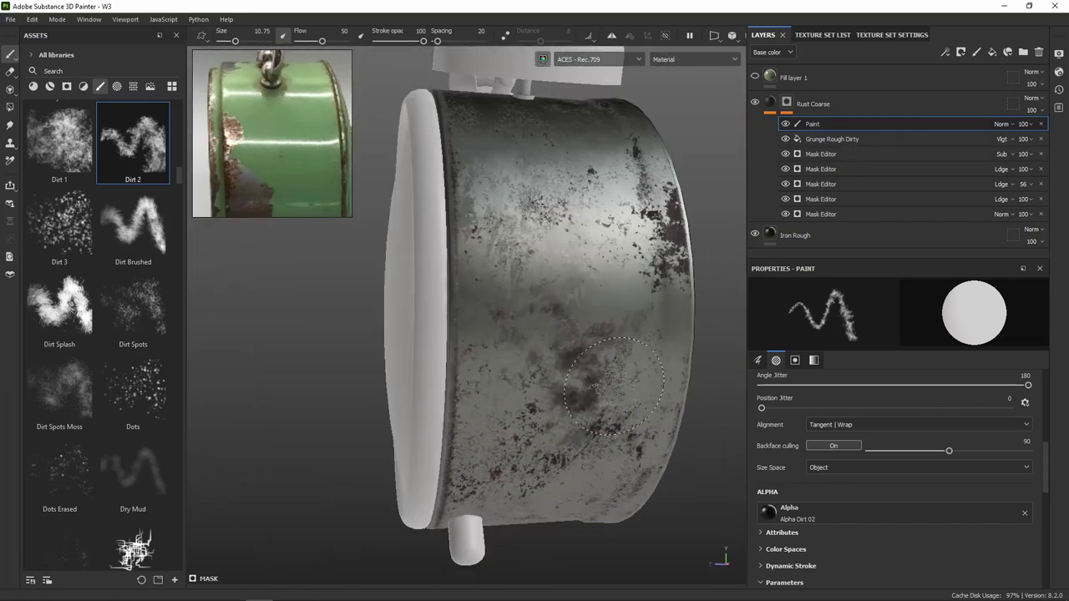
click(1041, 123)
Add a new Paint layer to the Rust Coarse mask and shrink the brush size
scroll(536, 308, up, 3)
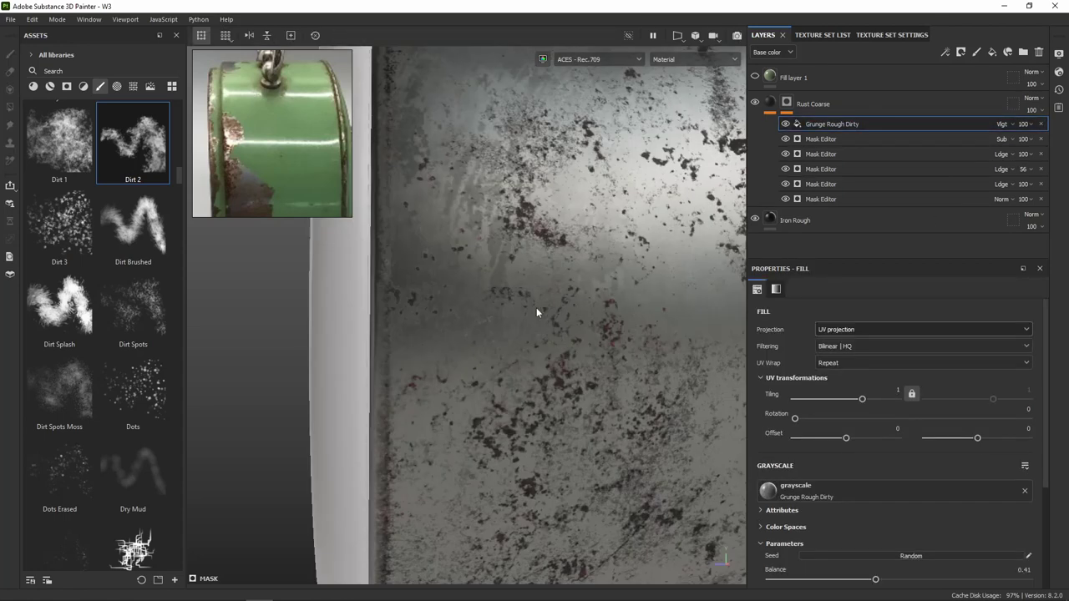
scroll(532, 307, up, 2)
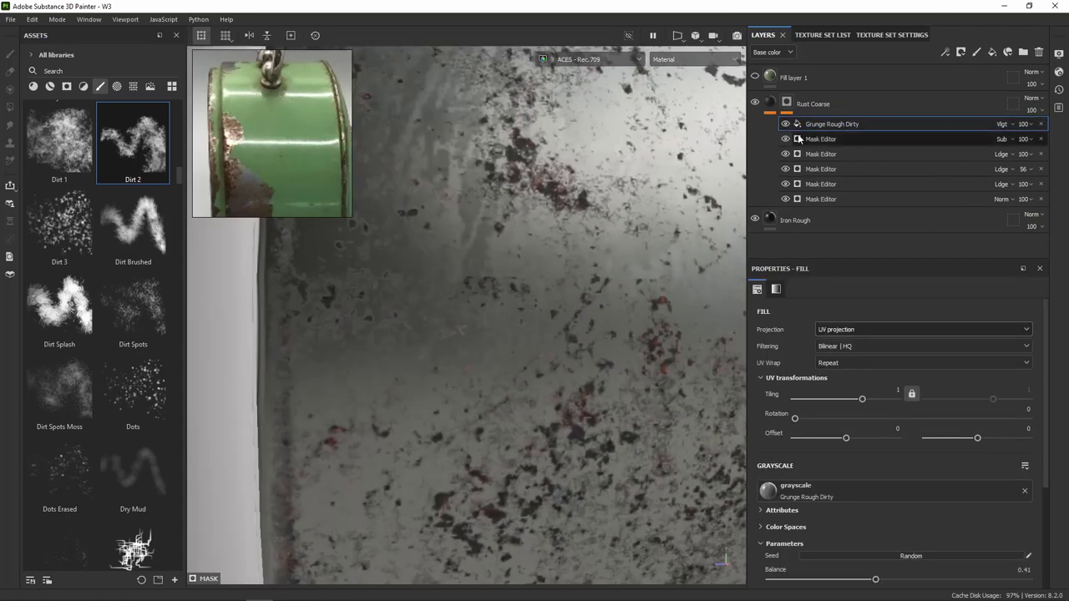
click(787, 103)
right_click(789, 103)
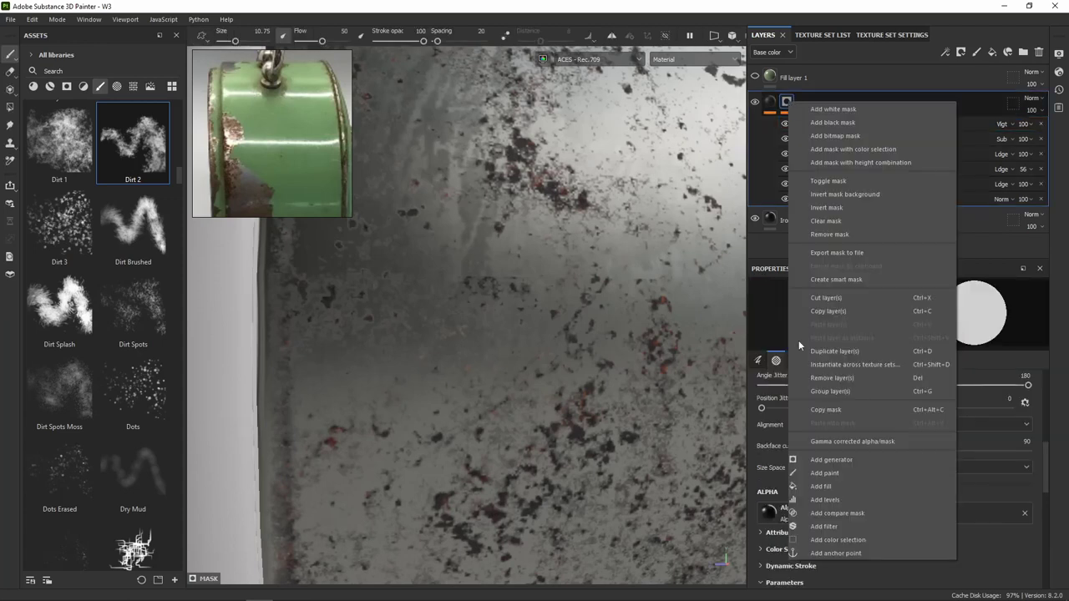
click(838, 474)
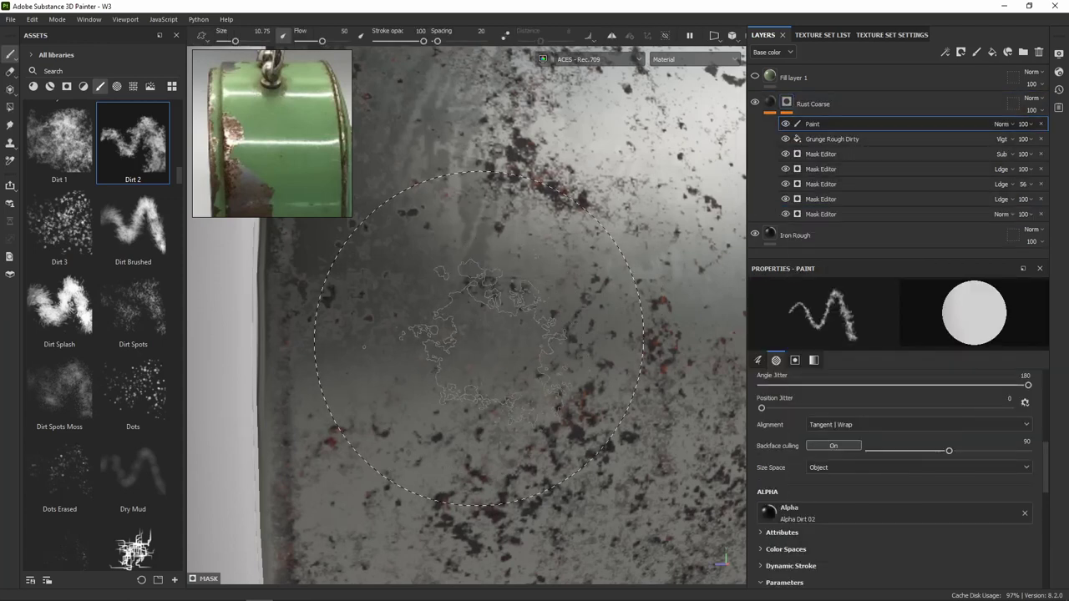
ctrl+right_drag(478, 325, 508, 264)
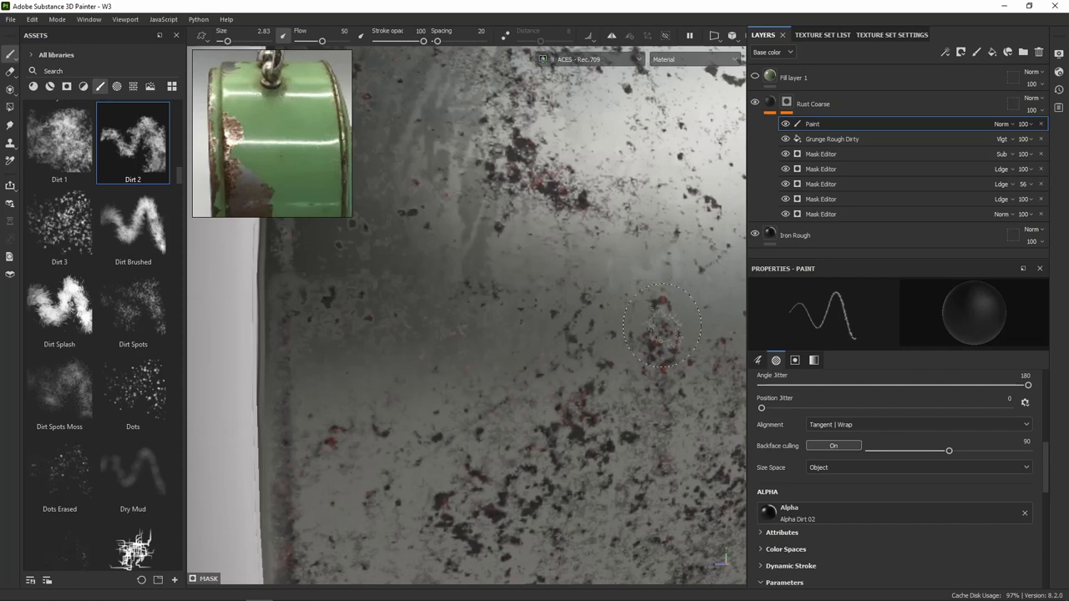
Inspect the body's edge and rim, frame the whole clock, and reselect Rust Coarse
mouse_move(658, 275)
alt+mouse_down()
mouse_move(437, 306)
mouse_move(381, 327)
mouse_move(549, 327)
mouse_move(501, 310)
mouse_move(568, 297)
alt+mouse_up()
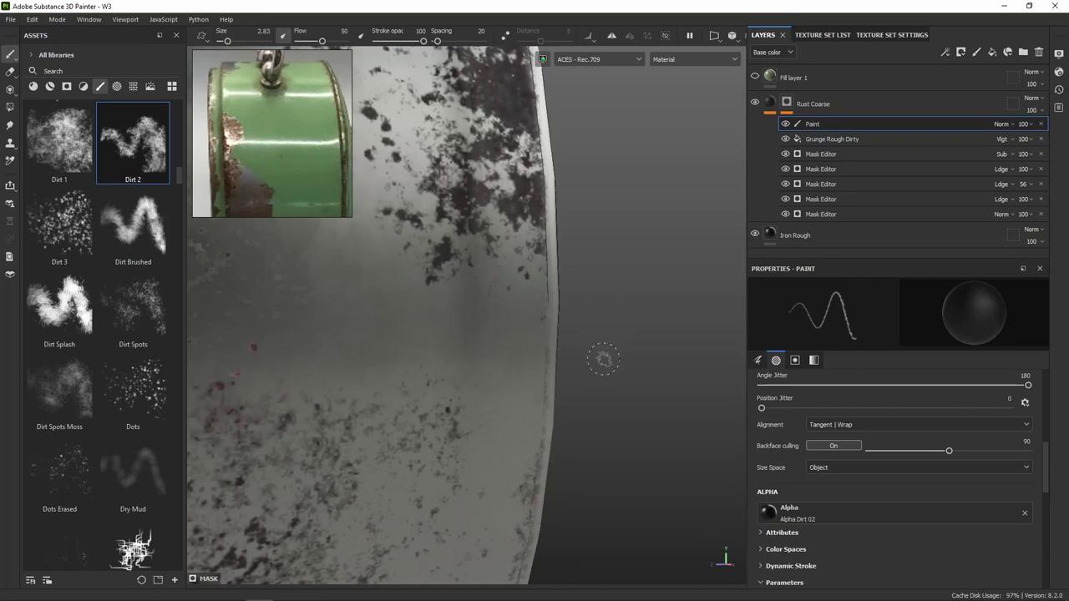
mouse_move(608, 362)
alt+mouse_down()
mouse_move(589, 370)
mouse_move(649, 258)
mouse_move(558, 370)
mouse_move(446, 413)
mouse_move(530, 386)
mouse_move(468, 387)
mouse_move(621, 336)
mouse_move(513, 239)
alt+mouse_up()
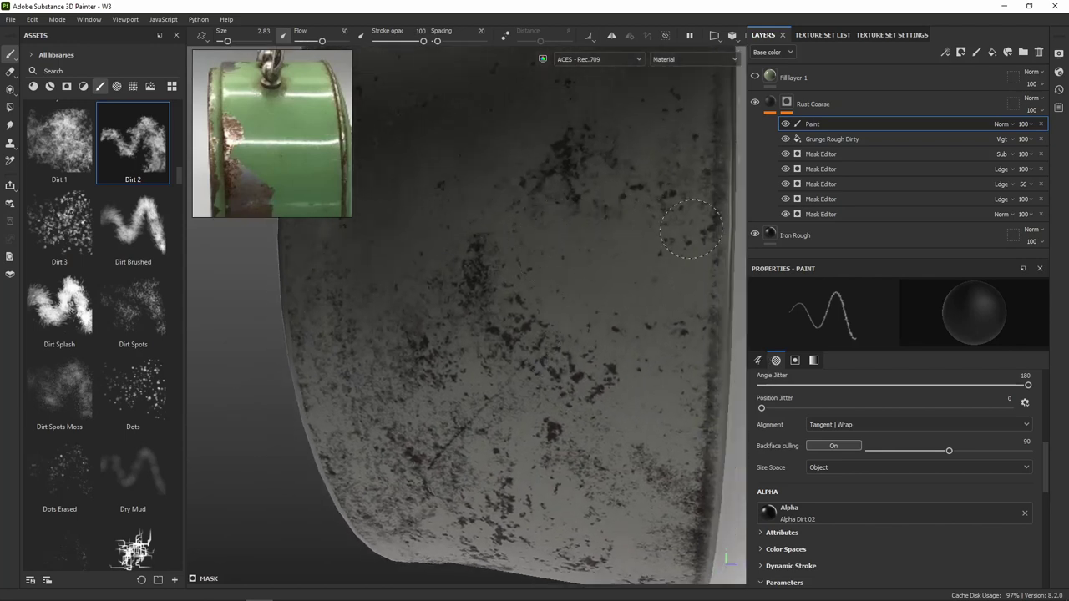
mouse_move(693, 251)
alt+mouse_down()
mouse_move(532, 310)
mouse_move(585, 298)
mouse_move(558, 330)
mouse_move(516, 305)
alt+mouse_up()
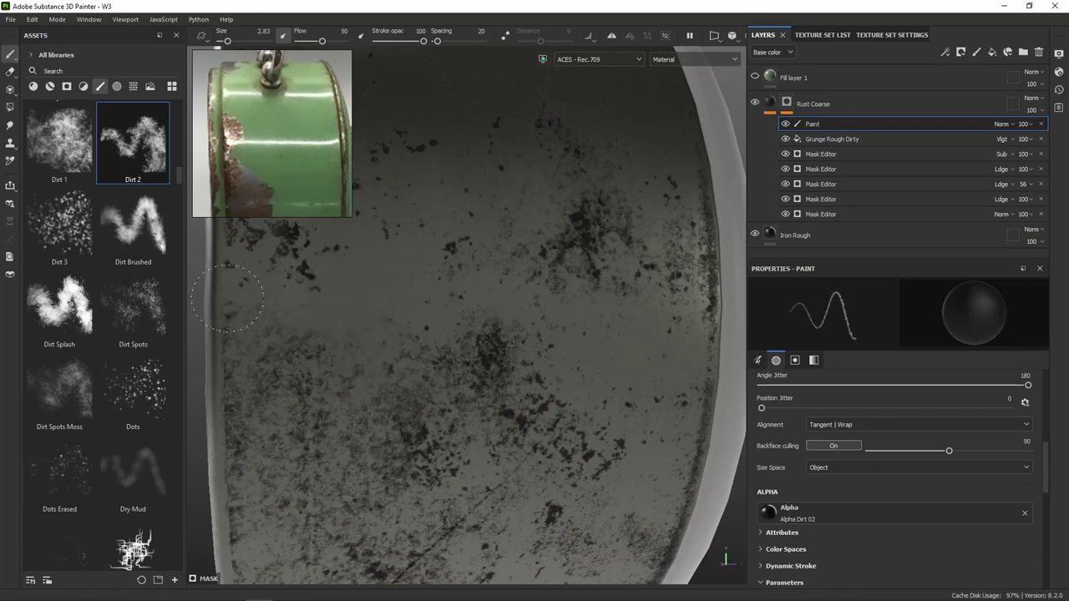
key(f)
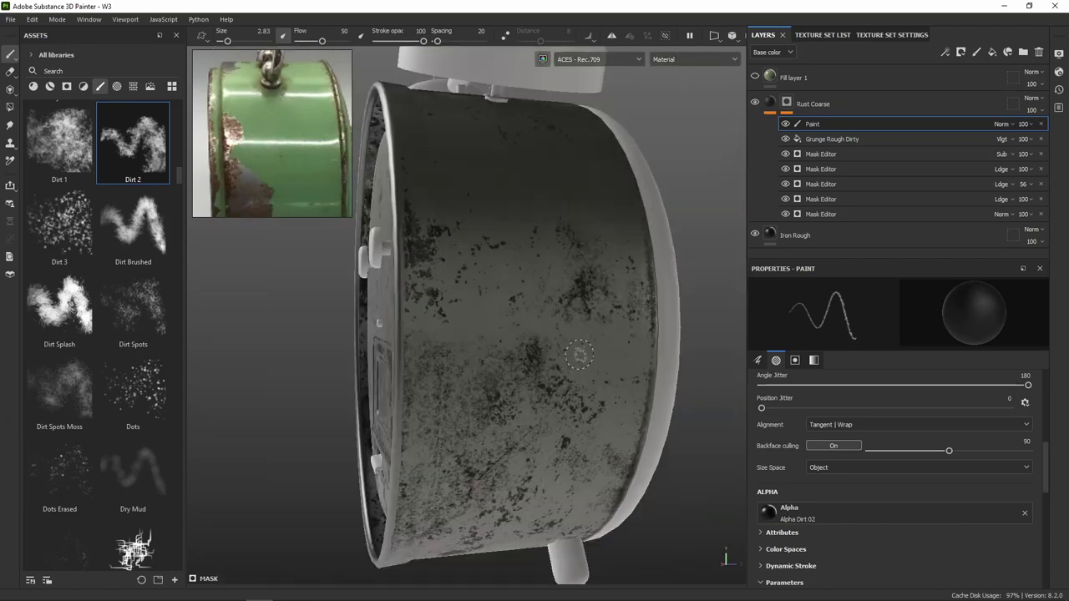
mouse_move(582, 360)
alt+mouse_down()
mouse_move(384, 407)
mouse_move(483, 401)
alt+mouse_up()
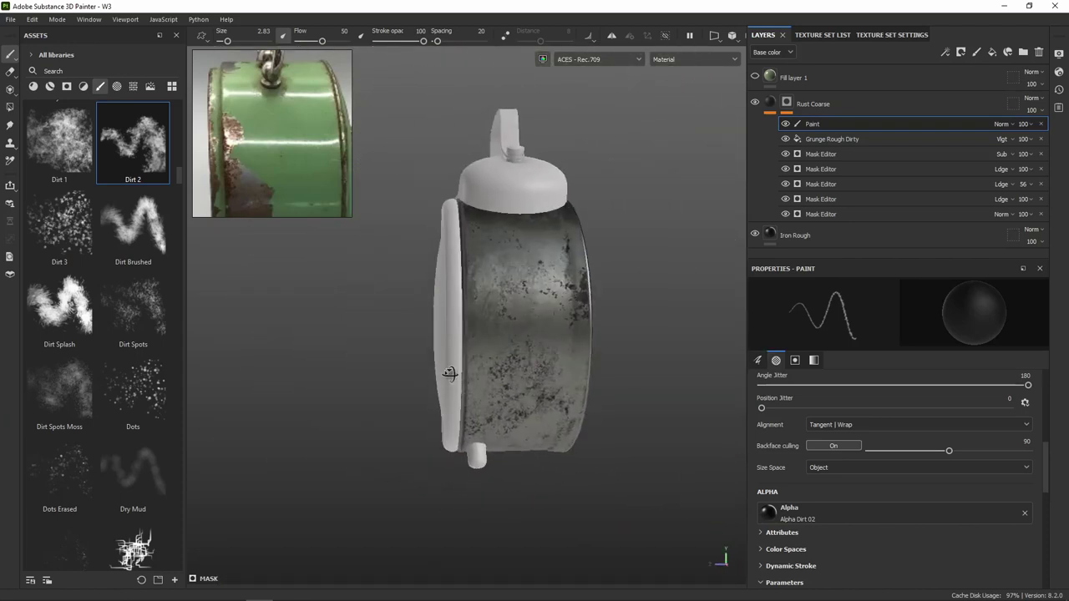
scroll(632, 314, up, 3)
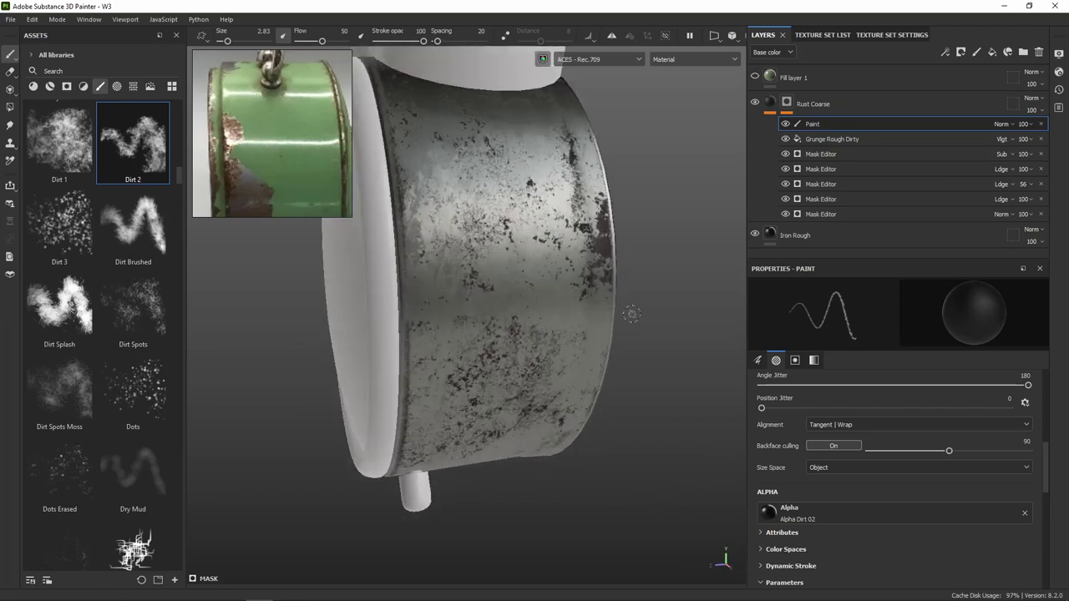
click(769, 103)
Retarget the Levels effect to Roughness and tune its black, white and midtone points
click(805, 124)
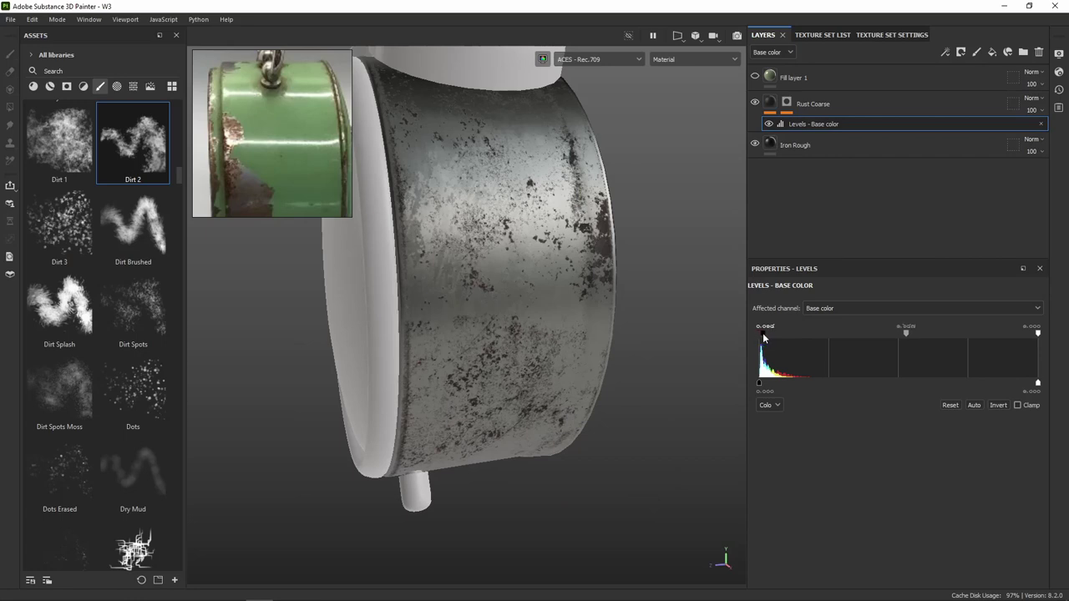
scroll(596, 262, up, 5)
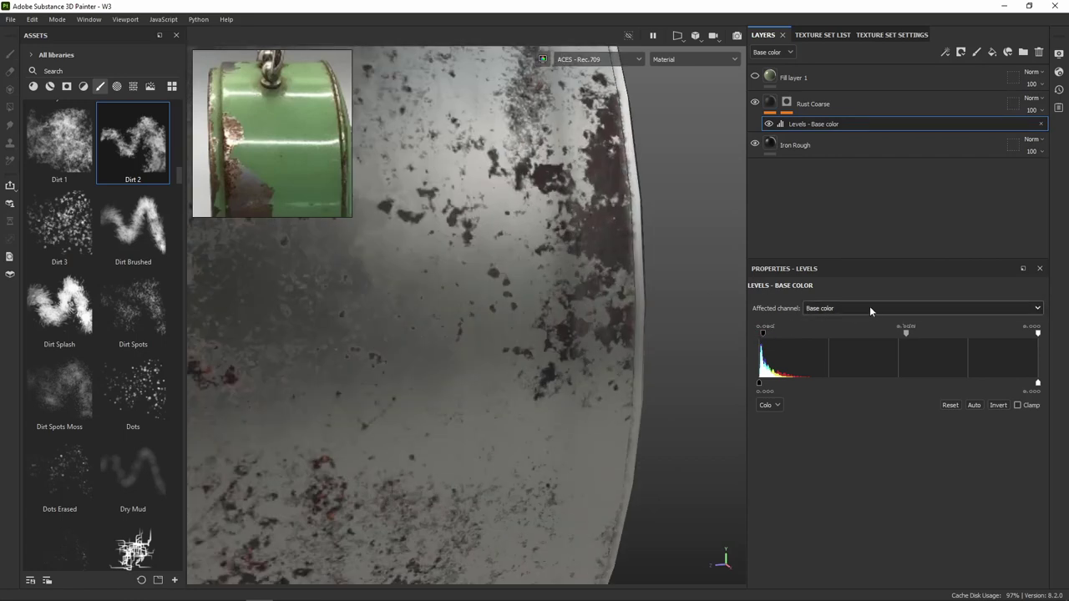
click(867, 306)
click(837, 344)
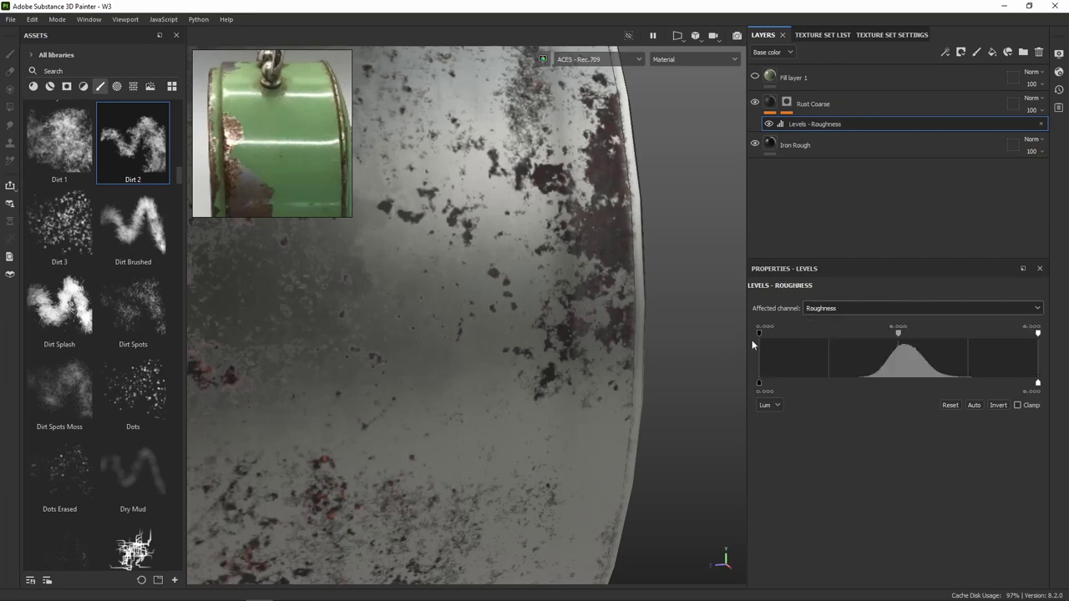
mouse_move(759, 334)
mouse_down()
mouse_move(859, 338)
mouse_move(787, 347)
mouse_move(911, 347)
mouse_move(873, 344)
mouse_move(886, 338)
mouse_up()
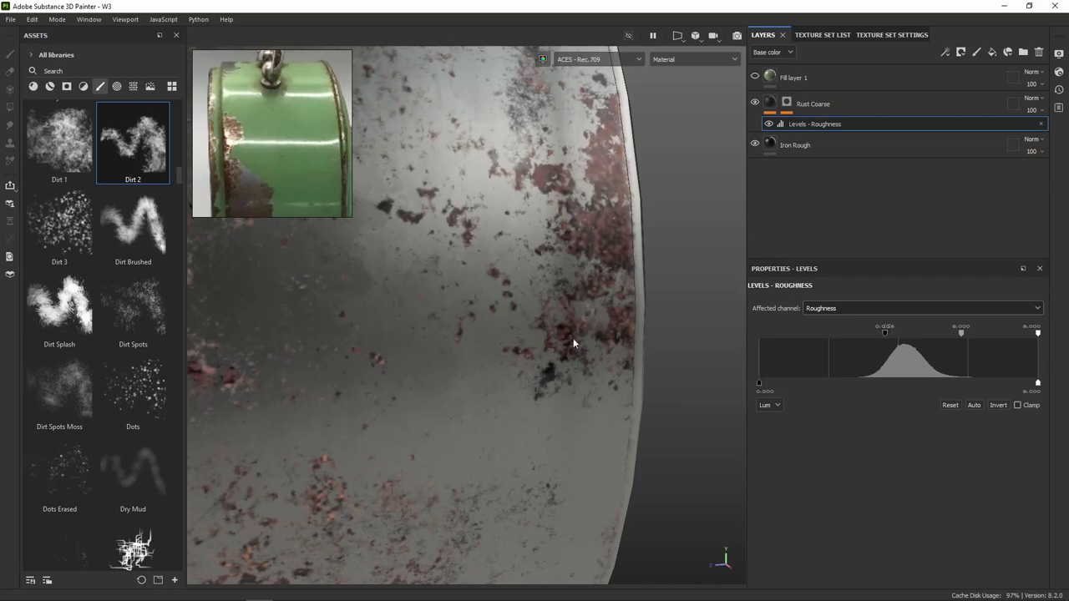
alt+drag(574, 343, 620, 292)
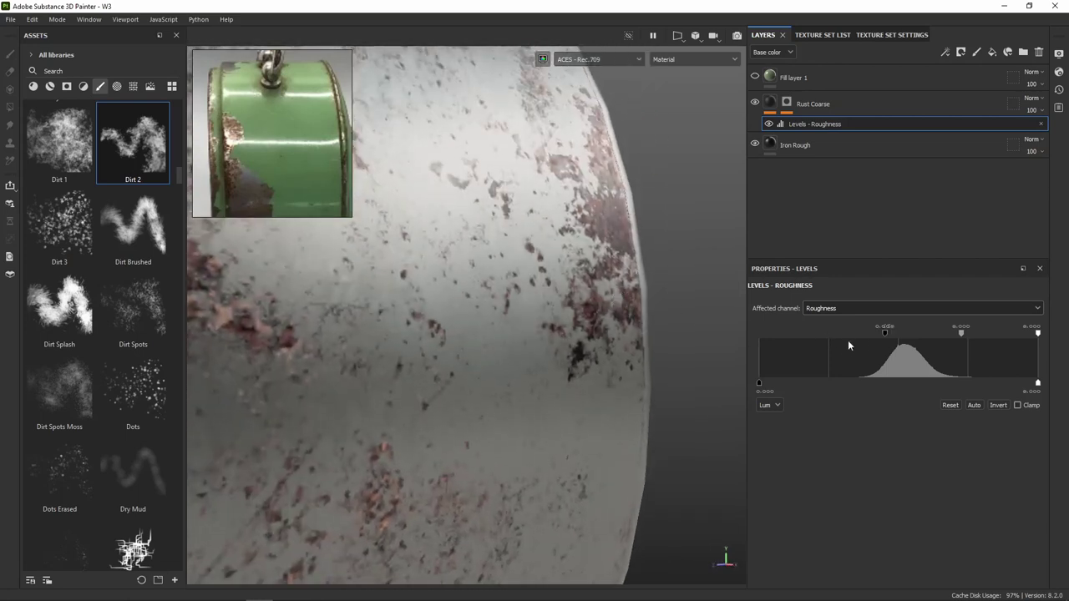
mouse_move(873, 333)
mouse_down()
mouse_move(766, 336)
mouse_move(867, 336)
mouse_move(849, 341)
mouse_move(858, 344)
mouse_up()
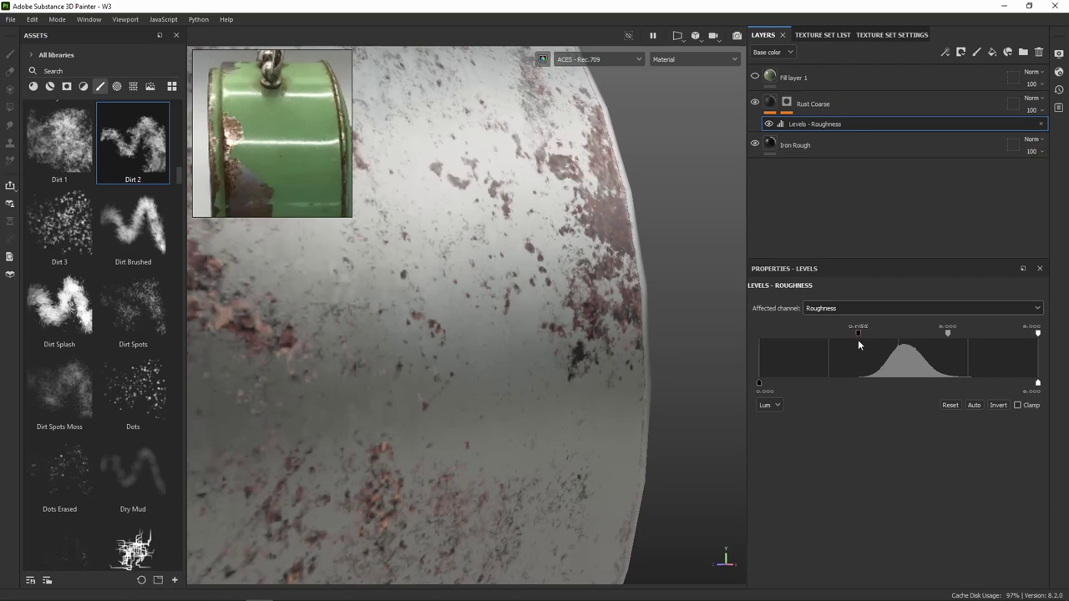
drag(1041, 335, 1006, 336)
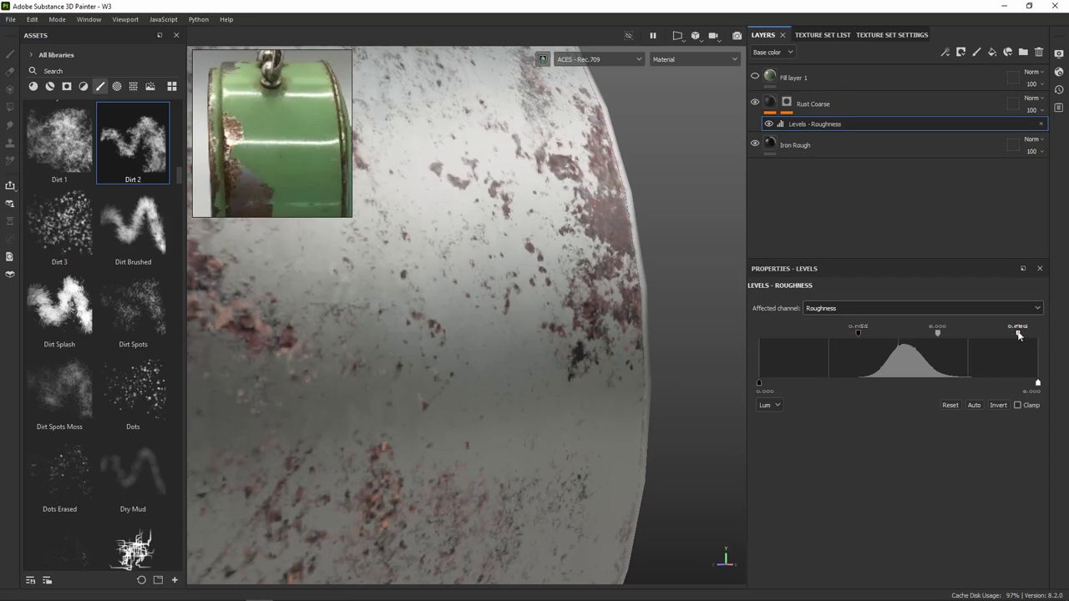
mouse_move(937, 334)
mouse_down()
mouse_move(955, 334)
mouse_move(941, 337)
mouse_up()
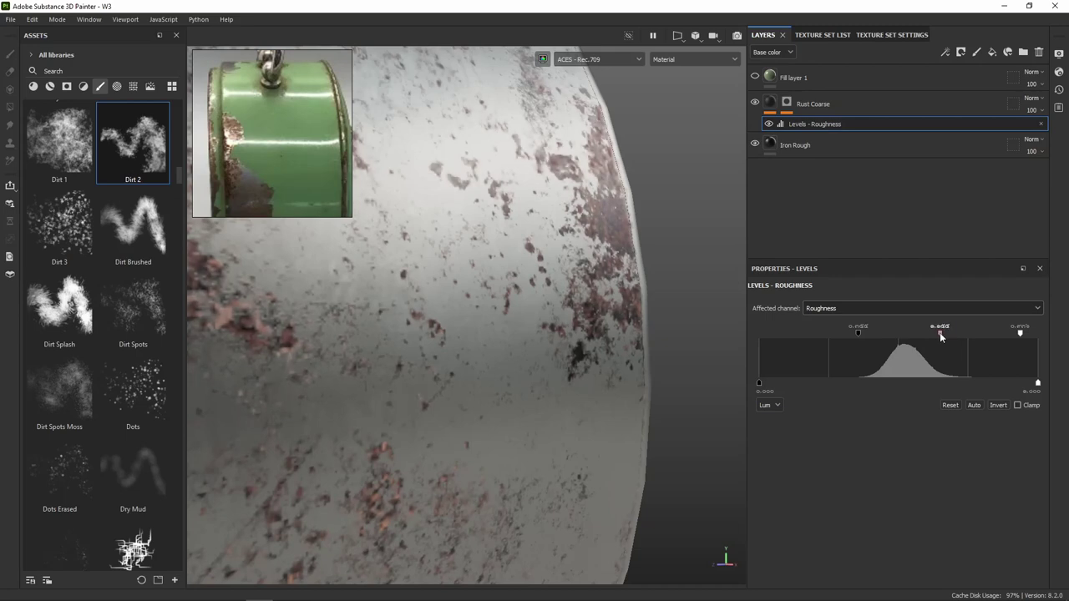
mouse_move(521, 318)
alt+mouse_down()
mouse_move(562, 267)
mouse_move(552, 278)
mouse_move(592, 317)
mouse_move(512, 308)
mouse_move(557, 326)
alt+mouse_up()
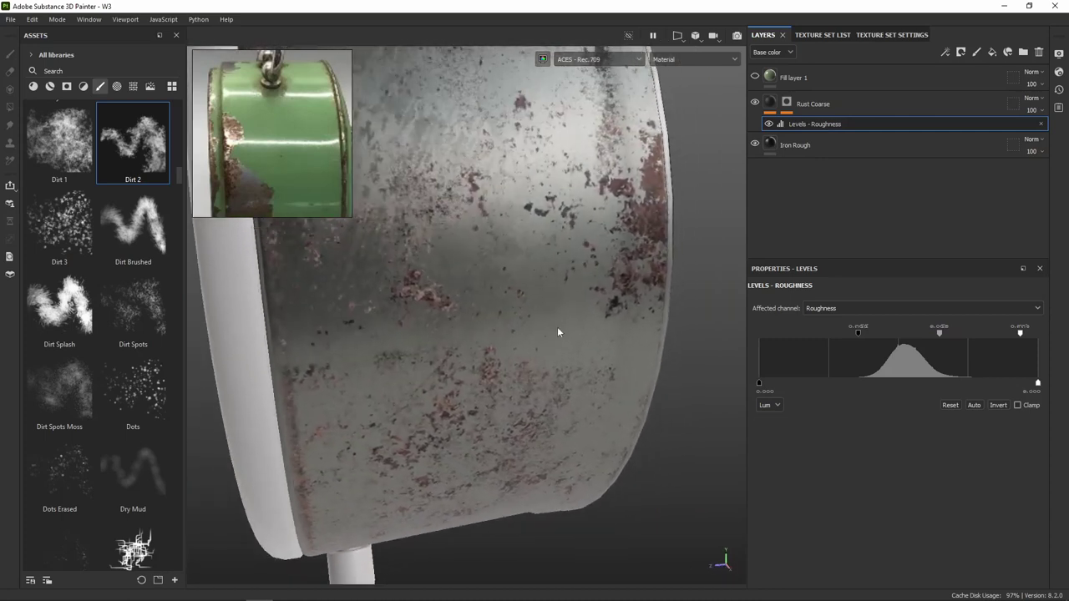
Change the Levels affected channel to Metallic and view the whole clock
click(770, 106)
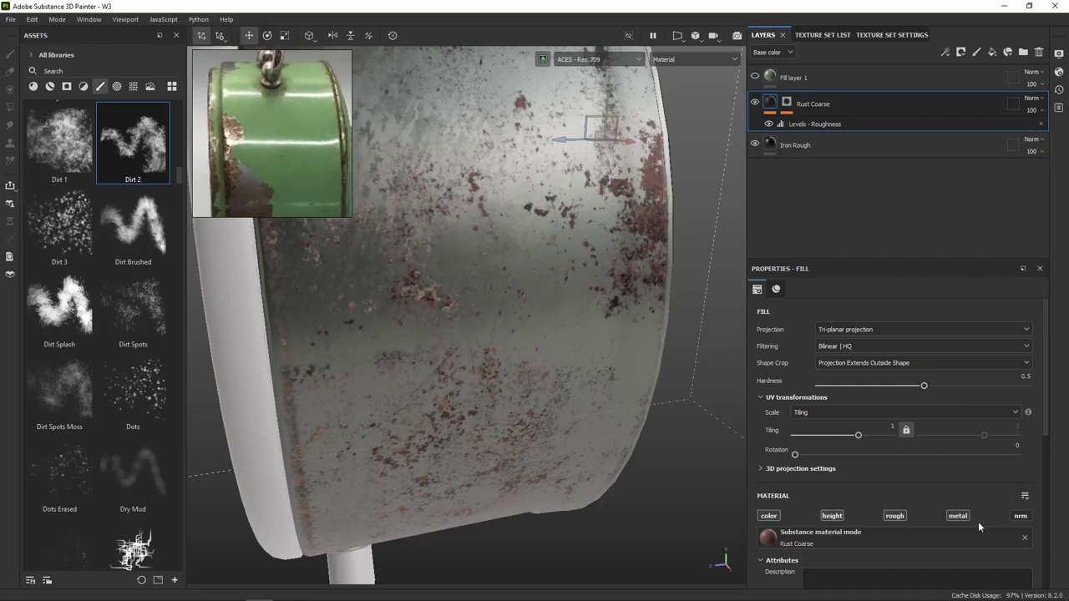
click(813, 123)
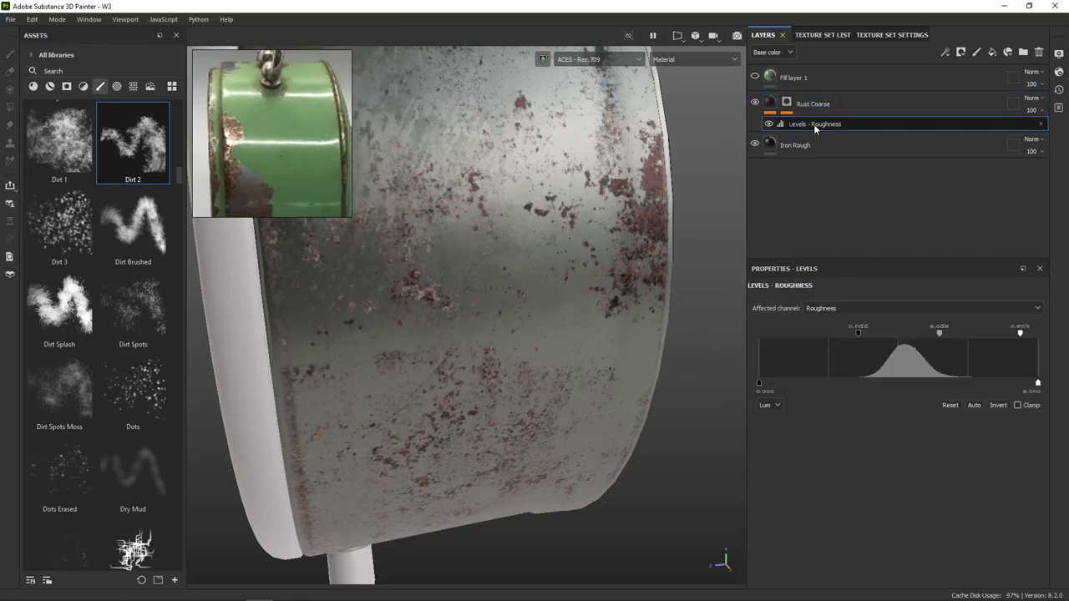
click(852, 307)
click(817, 360)
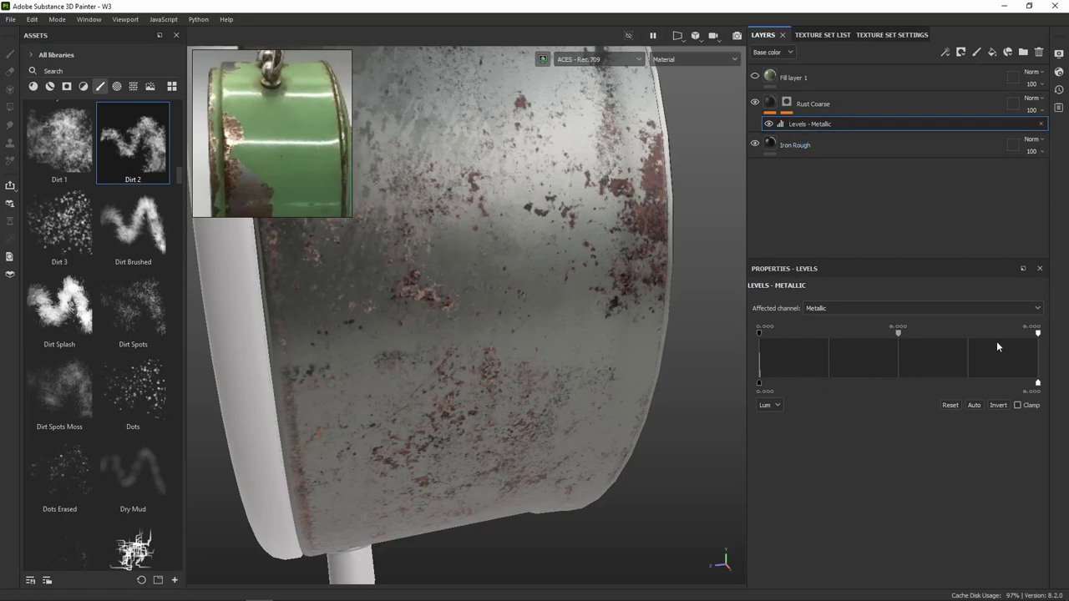
click(774, 106)
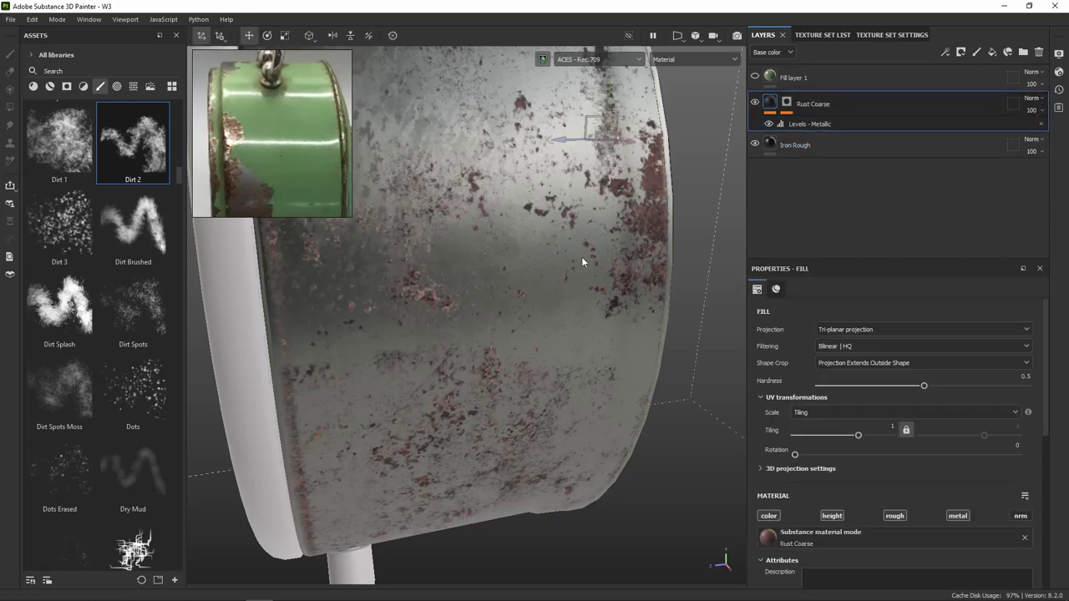
mouse_move(582, 262)
alt+mouse_down()
mouse_move(414, 252)
mouse_move(615, 303)
alt+mouse_up()
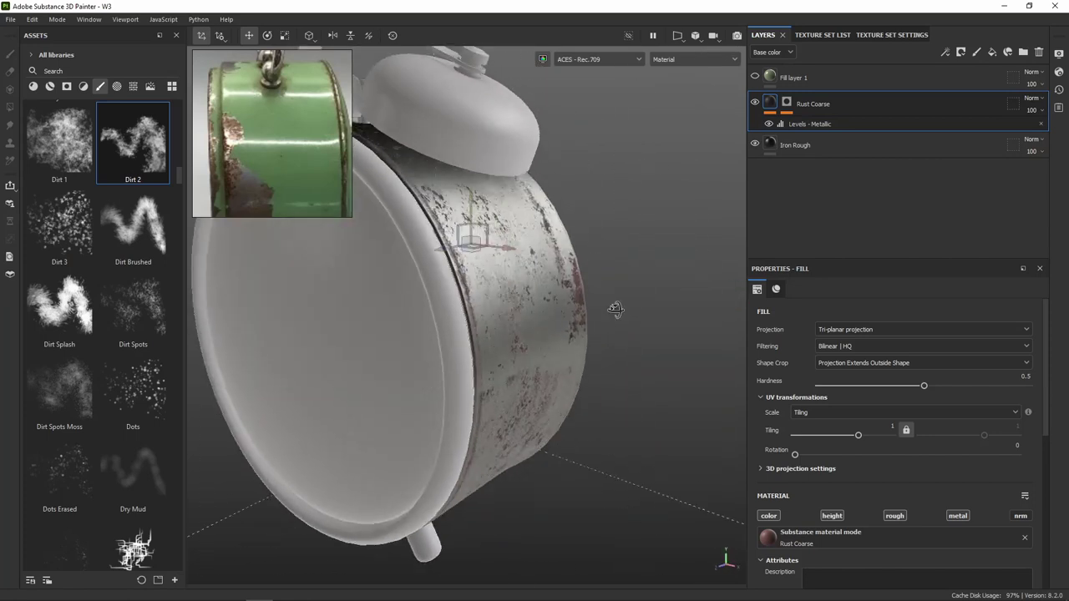
Make Fill layer 1 visible again and add a black mask to it
click(756, 78)
click(795, 83)
mouse_move(548, 186)
alt+mouse_down()
mouse_move(551, 224)
mouse_move(432, 233)
alt+mouse_up()
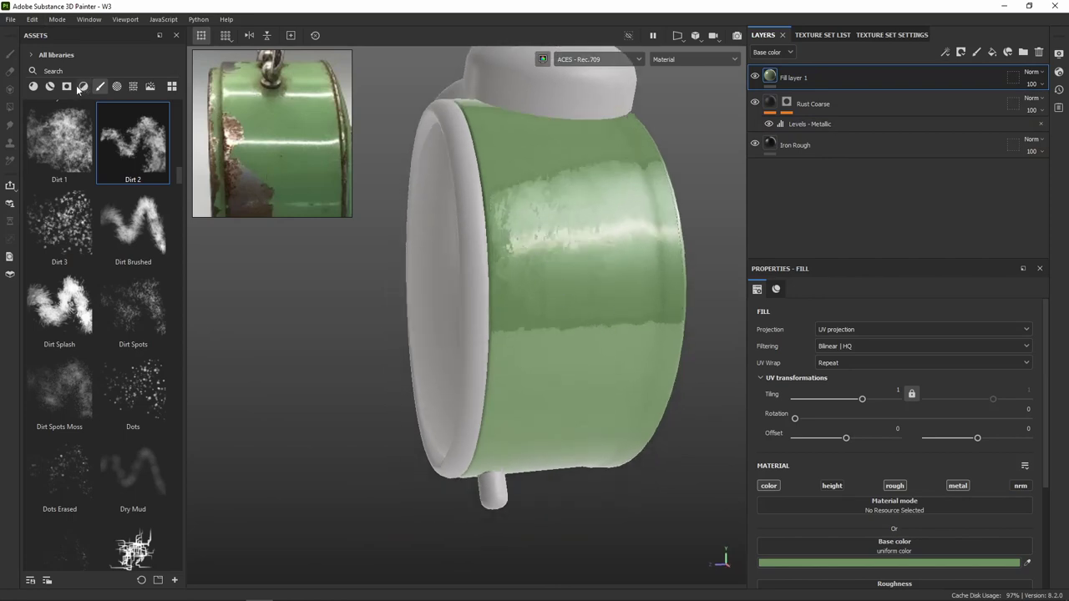
right_click(772, 72)
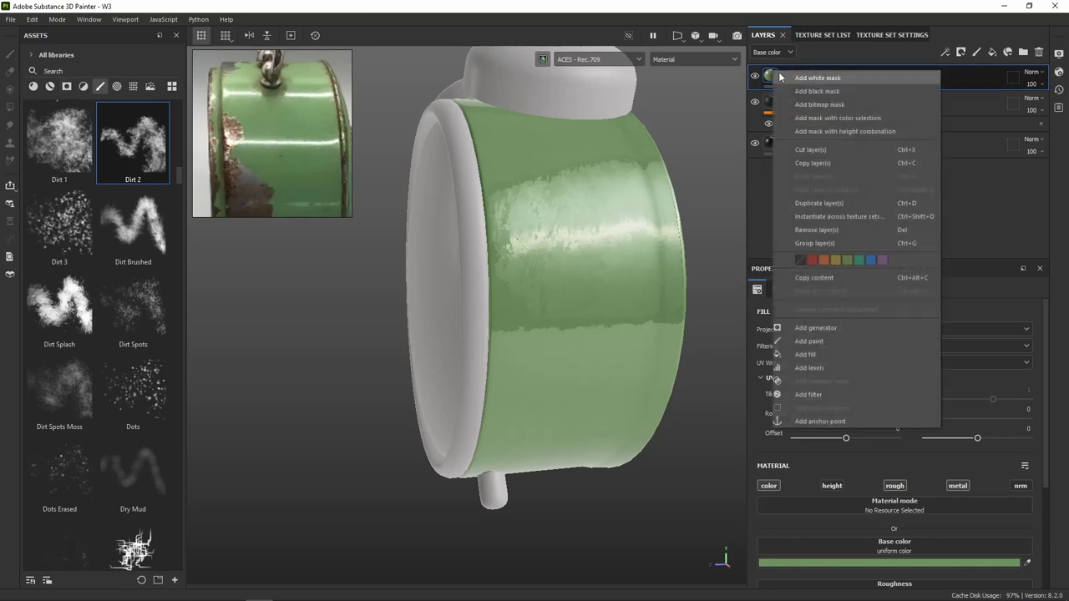
click(821, 91)
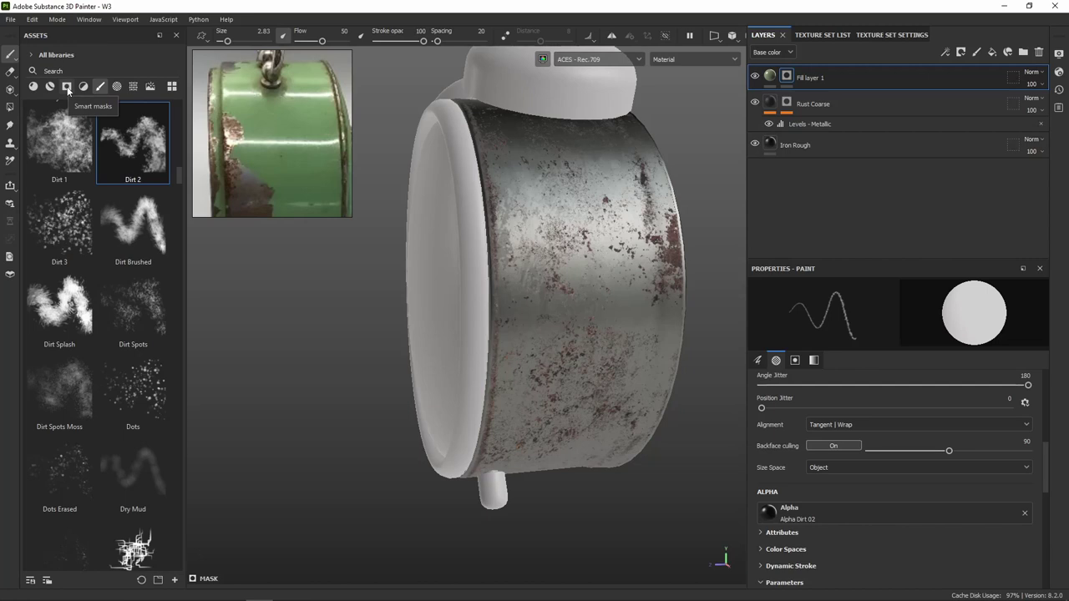
Search smart masks for 'pain' and apply Paint Old to Fill layer 1's mask
click(67, 87)
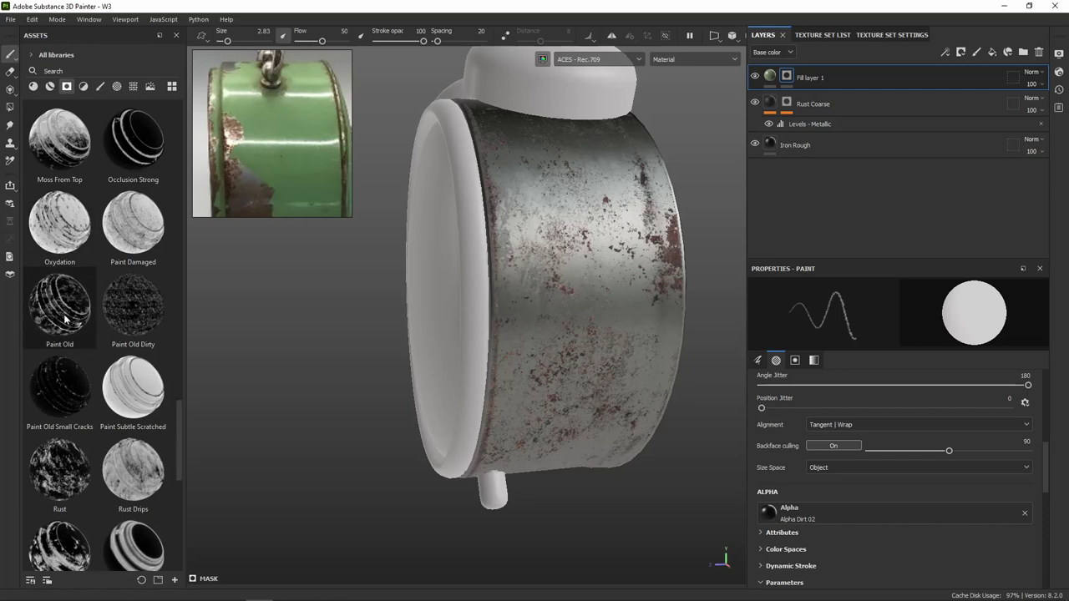
mouse_move(60, 386)
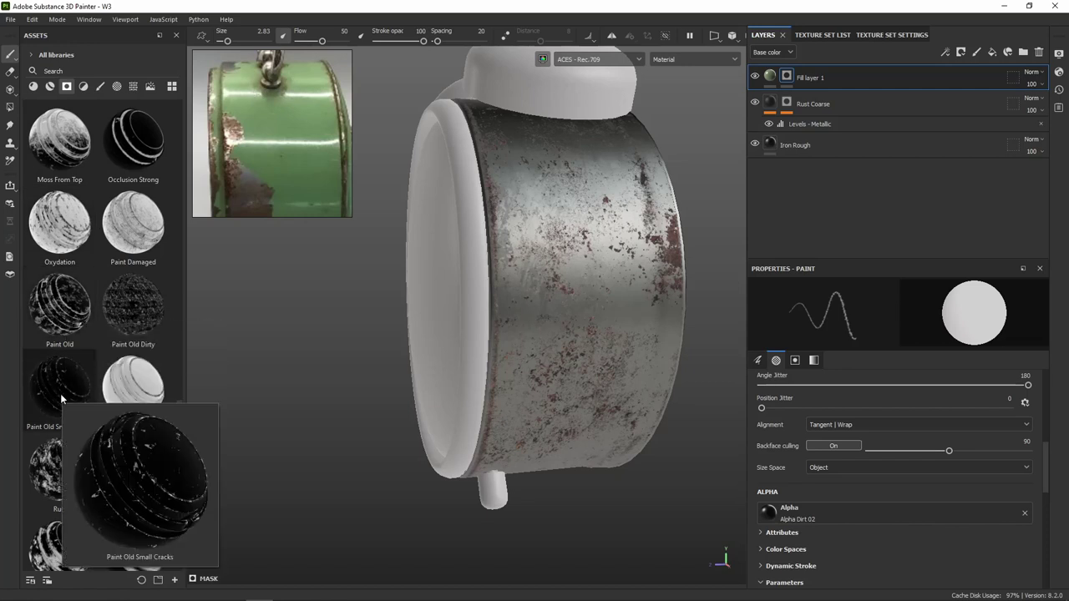
click(74, 70)
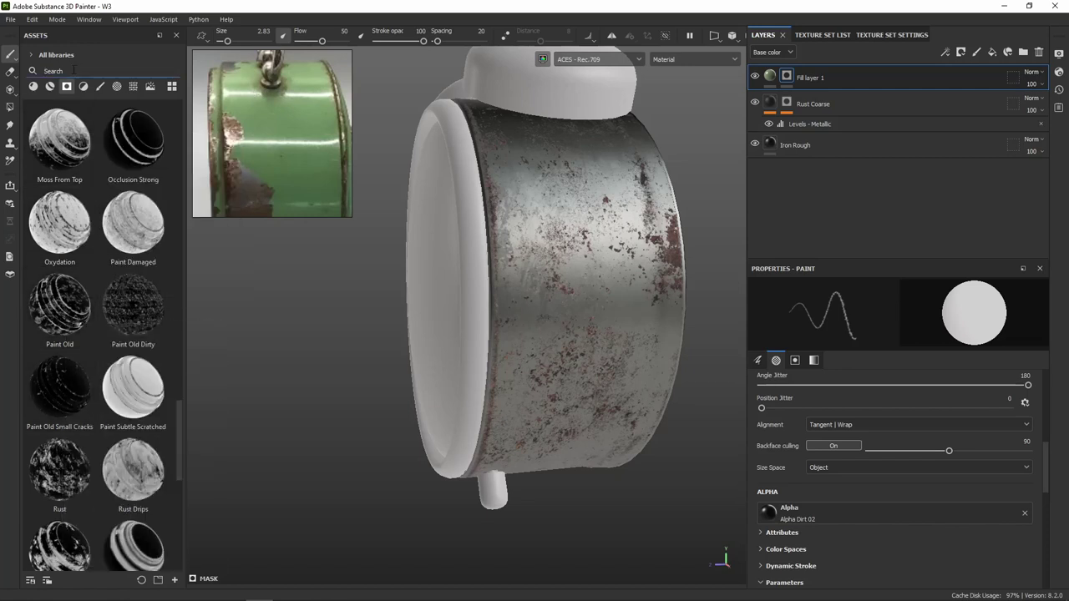
text(pain)
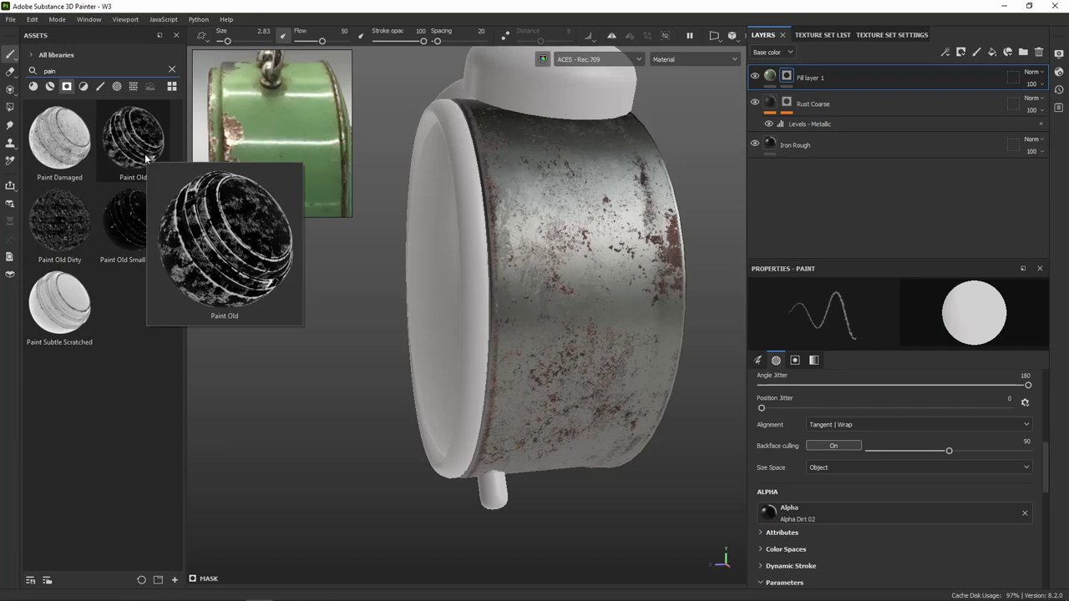
drag(145, 158, 787, 81)
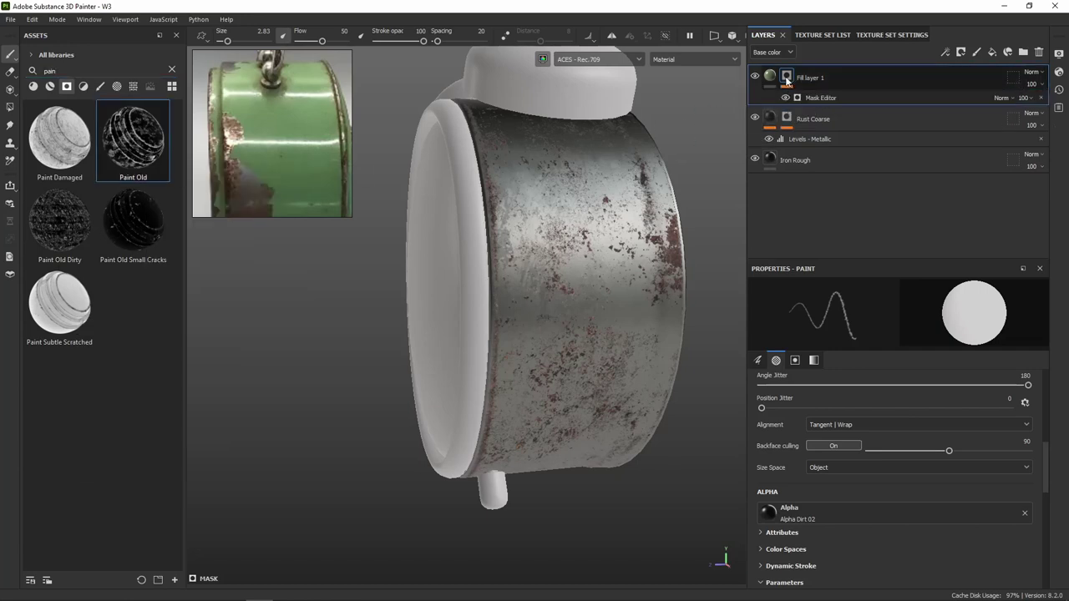
Raise the Grunge Paint Scratched balance to 0.86 to reveal more green paint
mouse_move(501, 259)
alt+mouse_down()
mouse_move(410, 270)
mouse_move(270, 253)
mouse_move(356, 276)
mouse_move(342, 270)
alt+mouse_up()
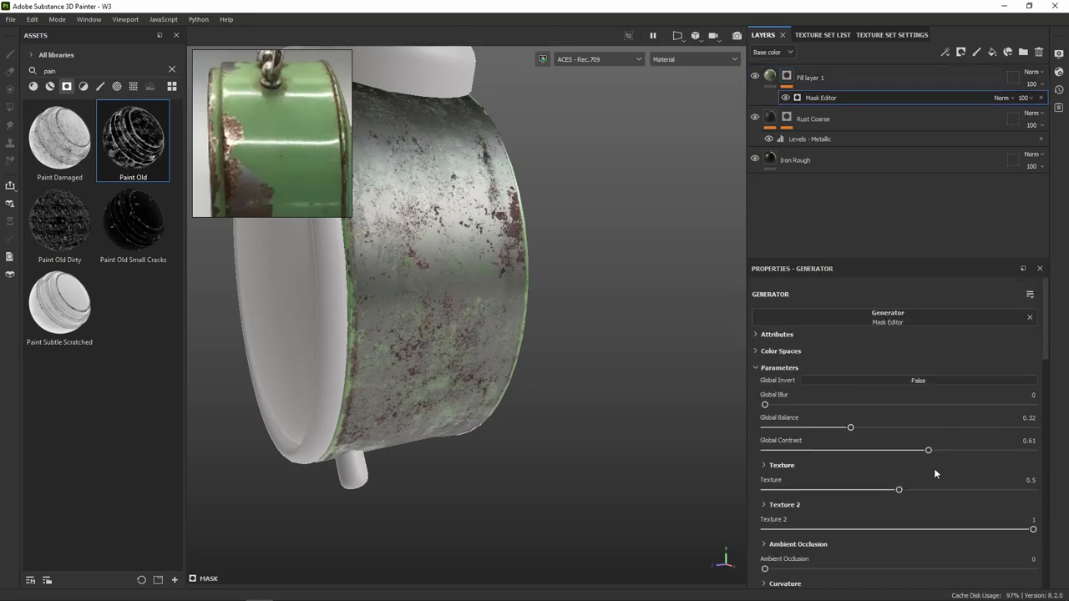
scroll(933, 473, down, 3)
scroll(934, 473, down, 2)
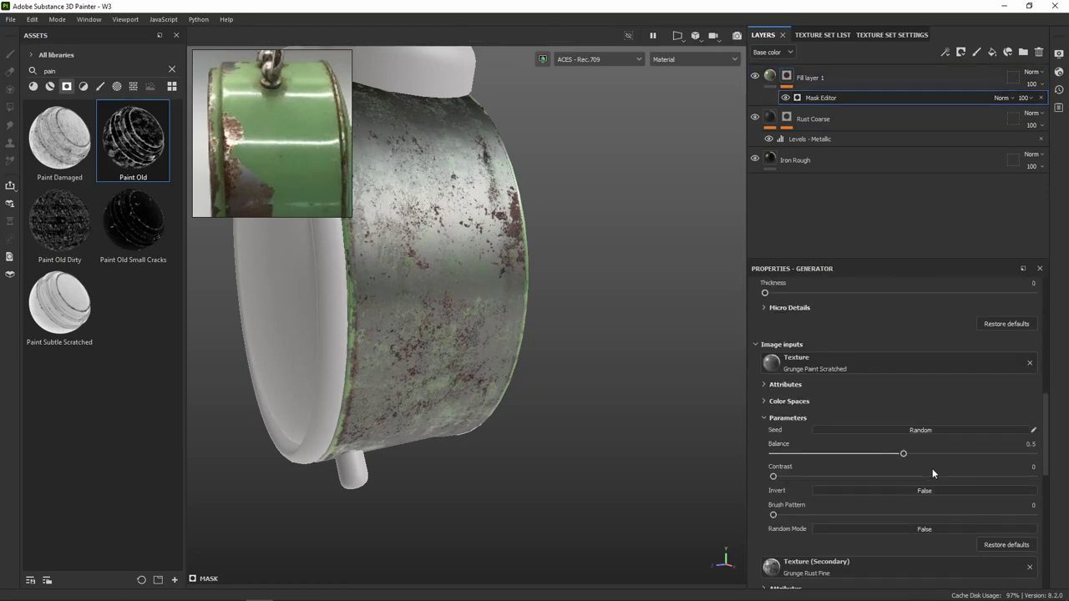
scroll(934, 473, down, 3)
scroll(934, 474, down, 2)
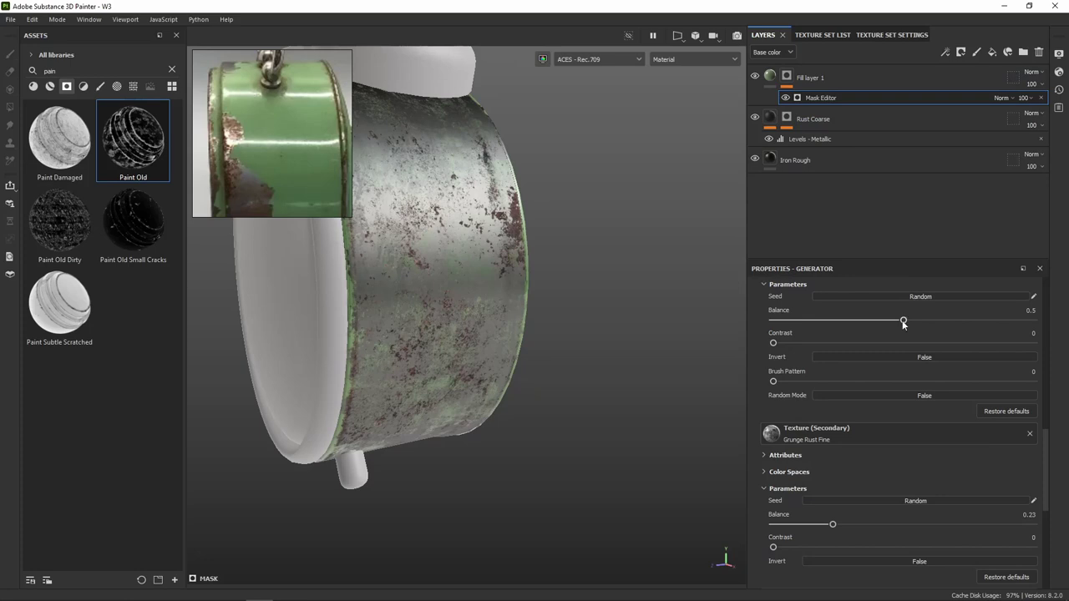
scroll(903, 324, up, 2)
drag(904, 388, 996, 387)
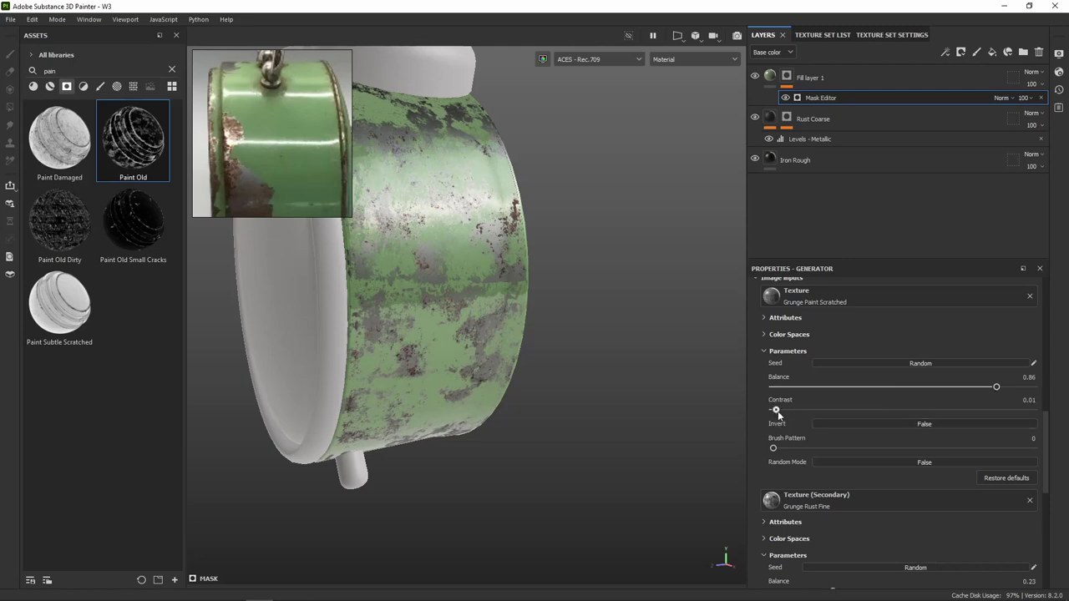
Adjust Grunge Rust Fine contrast and settle its balance at about 0.18
scroll(896, 485, down, 3)
mouse_move(832, 461)
mouse_down()
mouse_move(902, 459)
mouse_move(808, 460)
mouse_move(826, 464)
mouse_move(788, 482)
mouse_move(823, 482)
mouse_move(750, 482)
mouse_up()
scroll(507, 365, up, 3)
scroll(490, 334, up, 2)
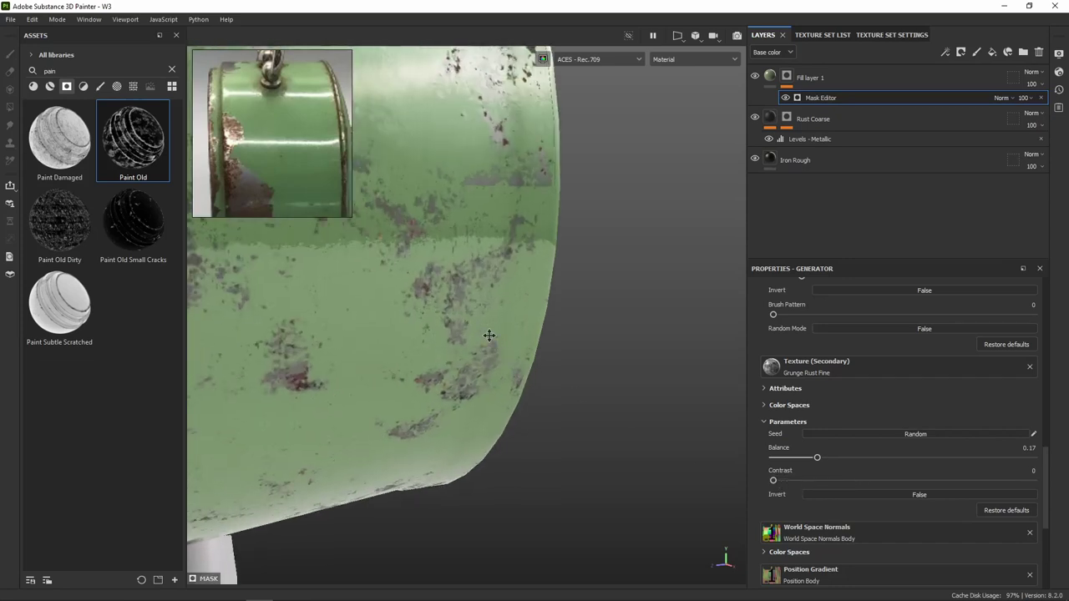
scroll(489, 334, up, 3)
scroll(608, 410, up, 2)
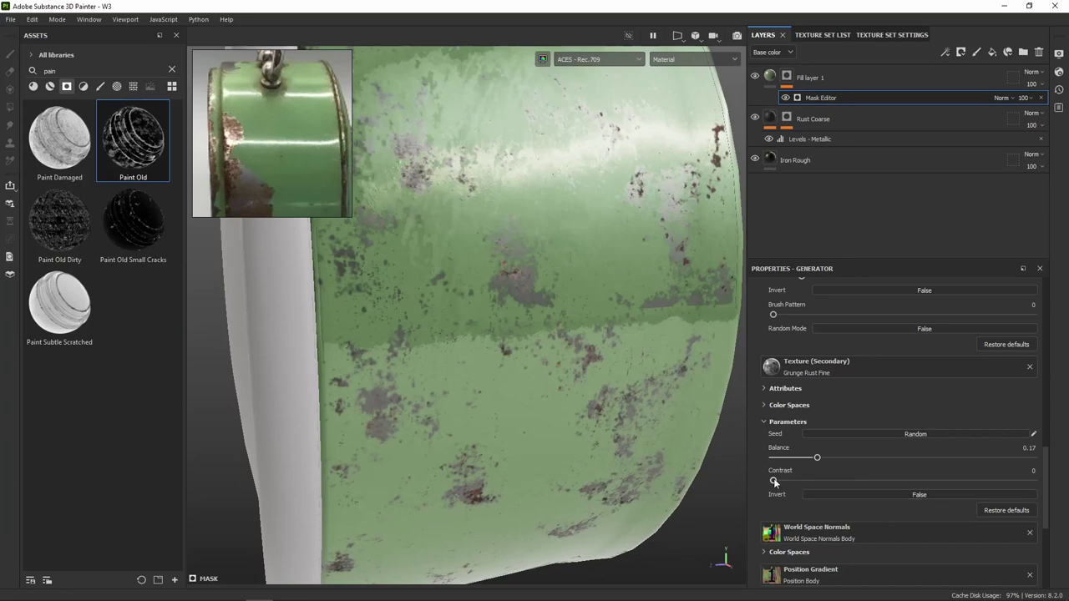
mouse_move(774, 483)
mouse_down()
mouse_move(823, 483)
mouse_move(752, 482)
mouse_up()
mouse_move(817, 457)
mouse_down()
mouse_move(802, 458)
mouse_move(836, 457)
mouse_move(810, 460)
mouse_up()
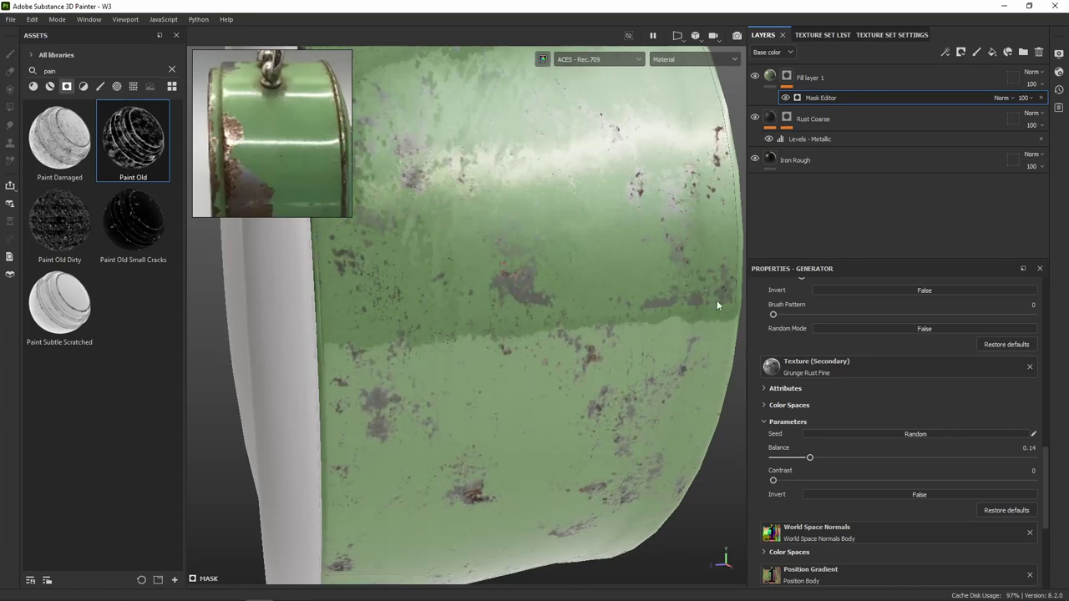
scroll(576, 316, down, 5)
mouse_move(579, 315)
alt+mouse_down()
mouse_move(450, 352)
mouse_move(484, 360)
alt+mouse_up()
mouse_move(809, 458)
mouse_down()
mouse_move(833, 459)
mouse_move(820, 458)
mouse_up()
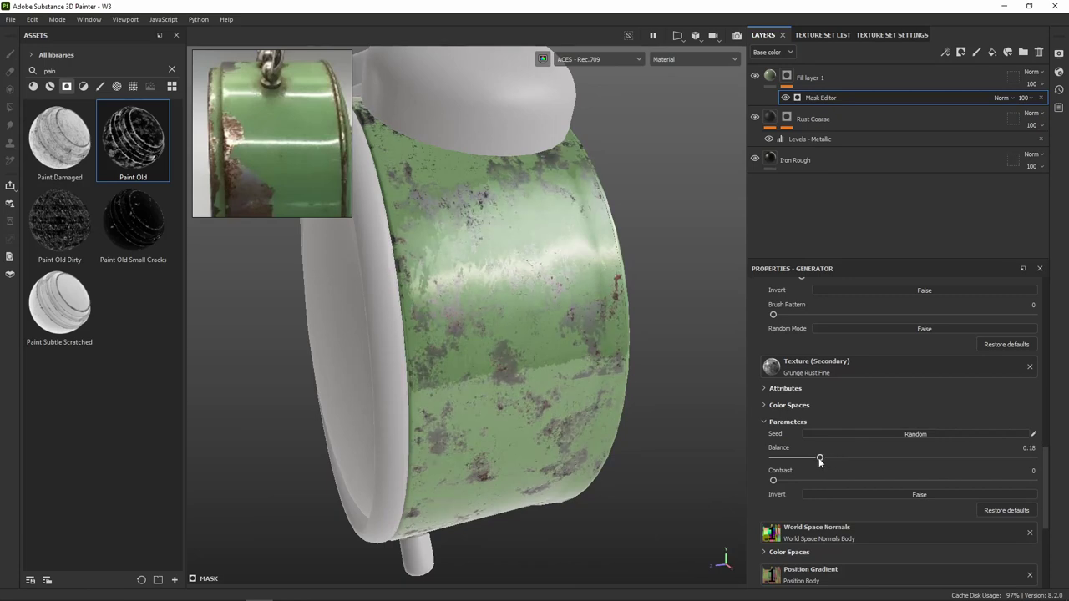
Replace Fill layer 1's Paint Old mask with the Surface Worn smart mask
click(1040, 98)
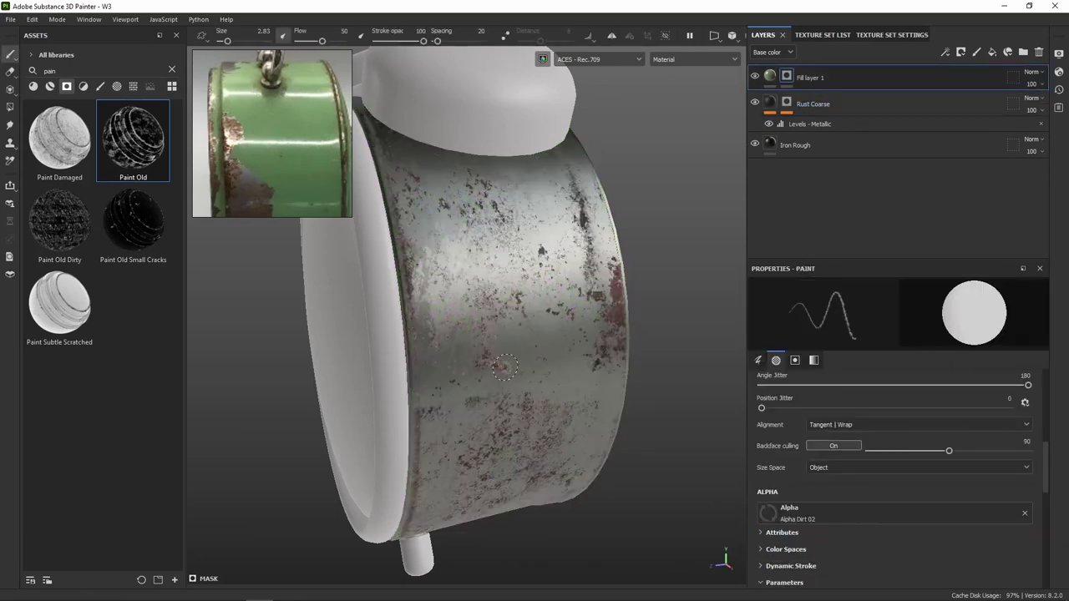
click(174, 72)
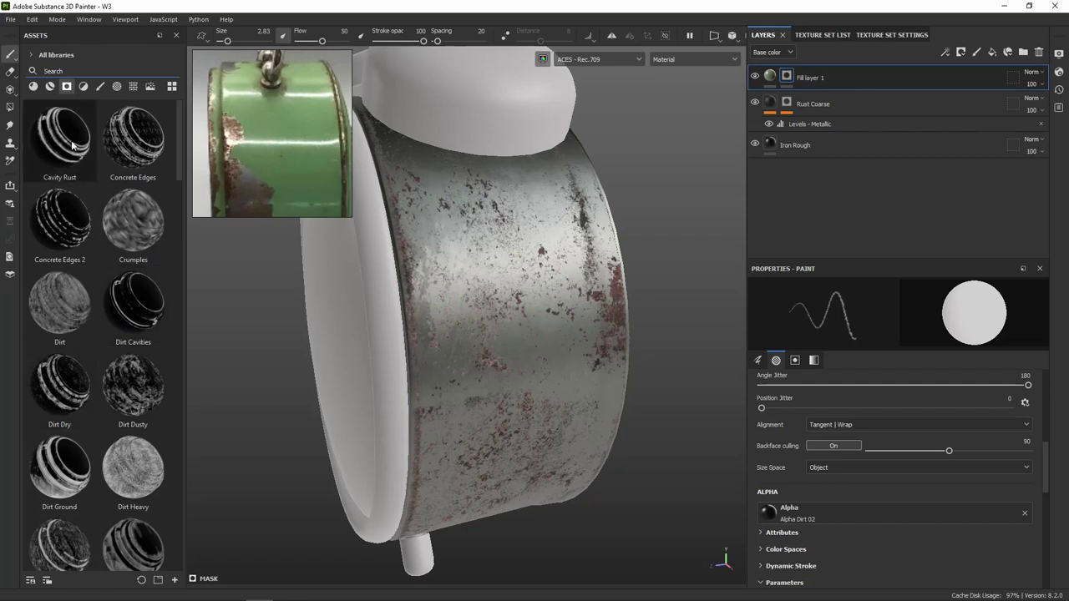
scroll(134, 385, down, 5)
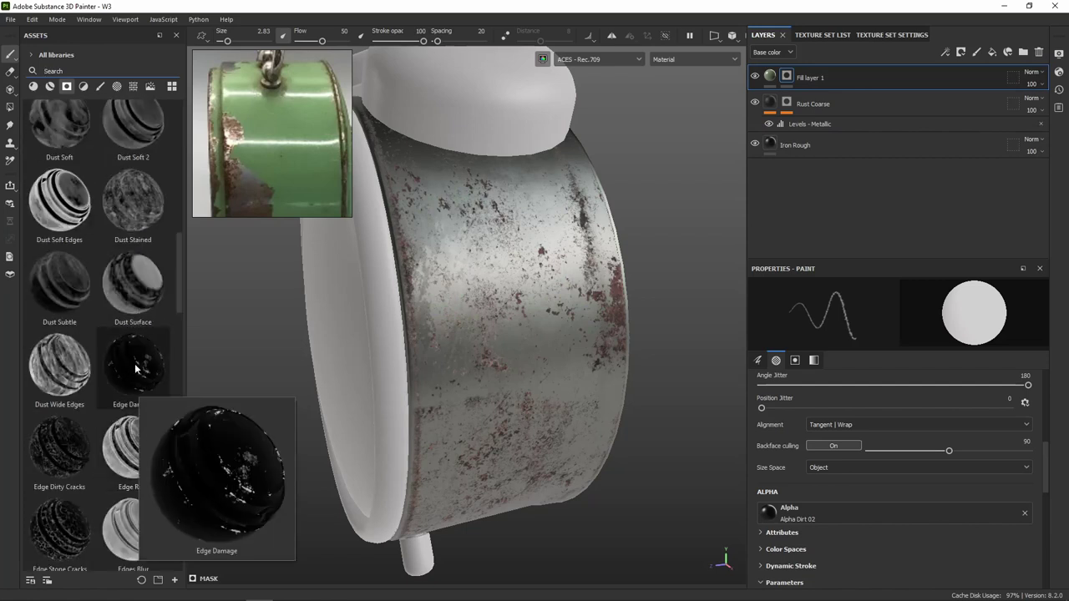
scroll(138, 372, down, 5)
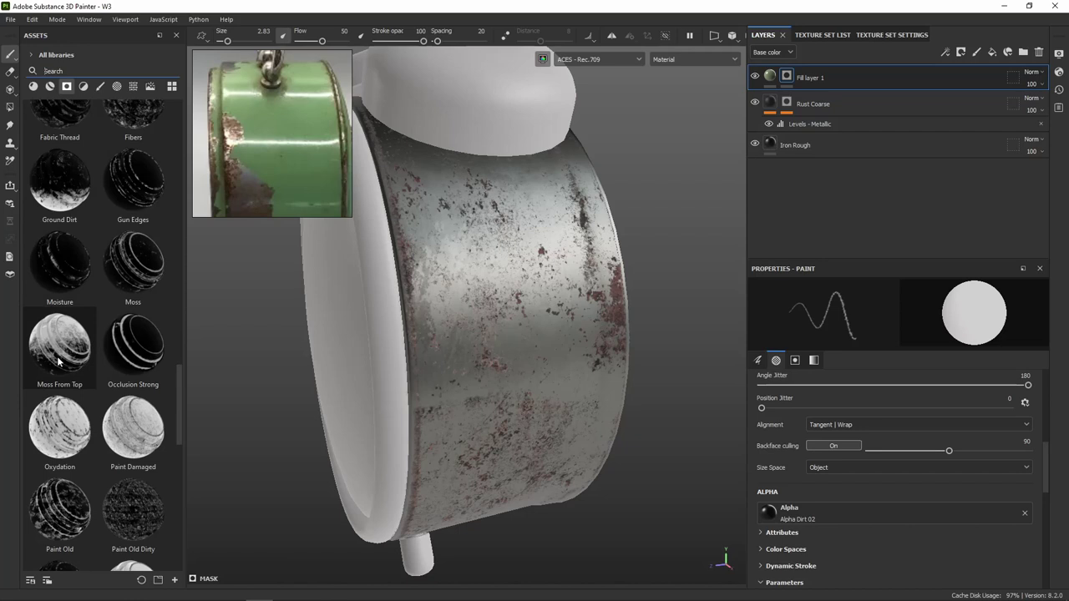
scroll(71, 418, down, 3)
scroll(81, 491, down, 3)
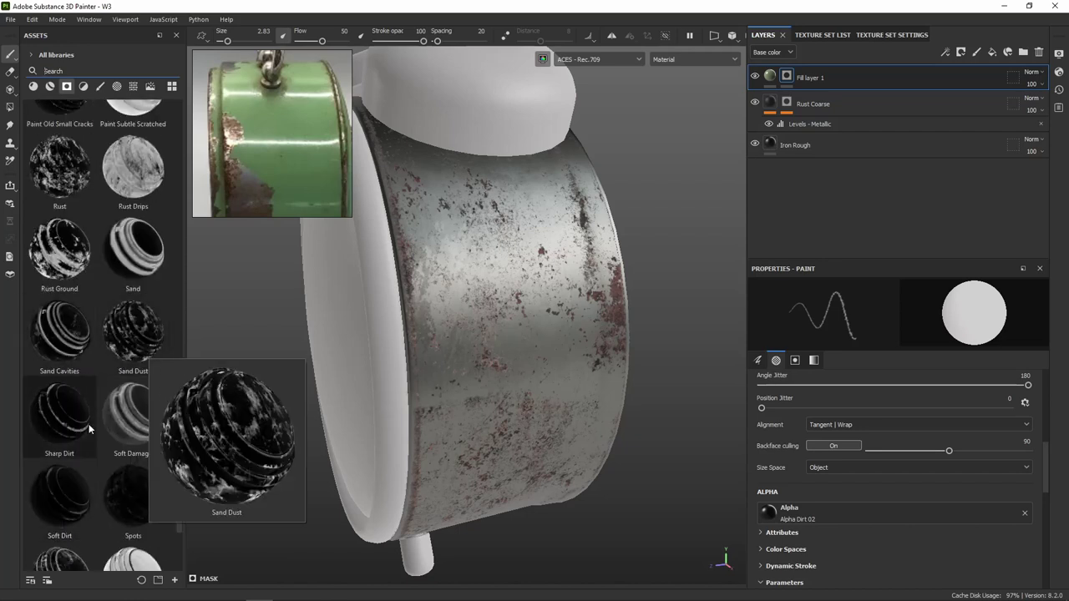
scroll(86, 439, down, 3)
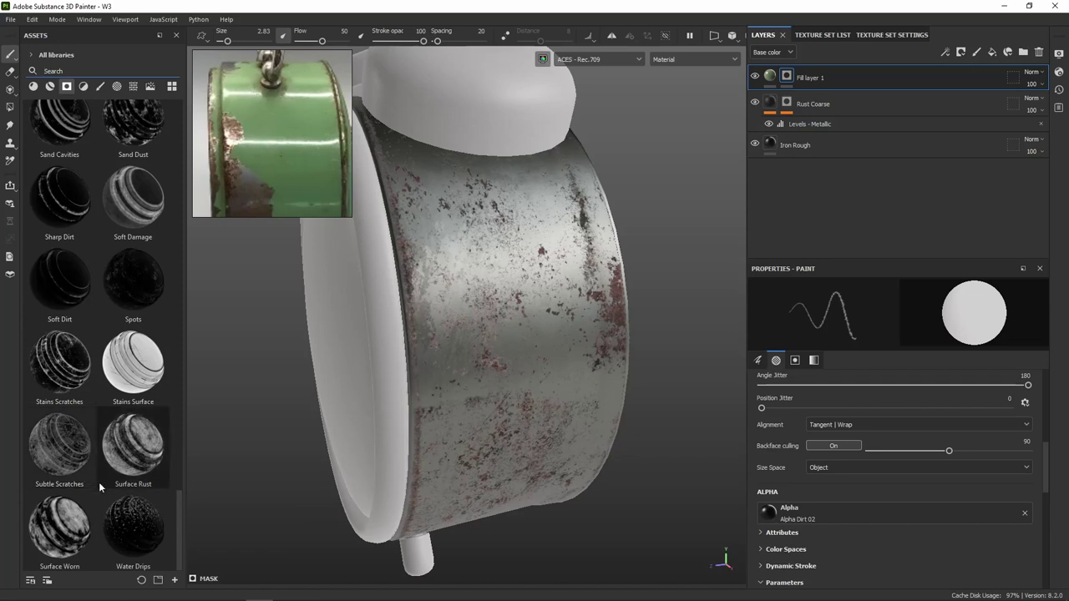
mouse_move(59, 528)
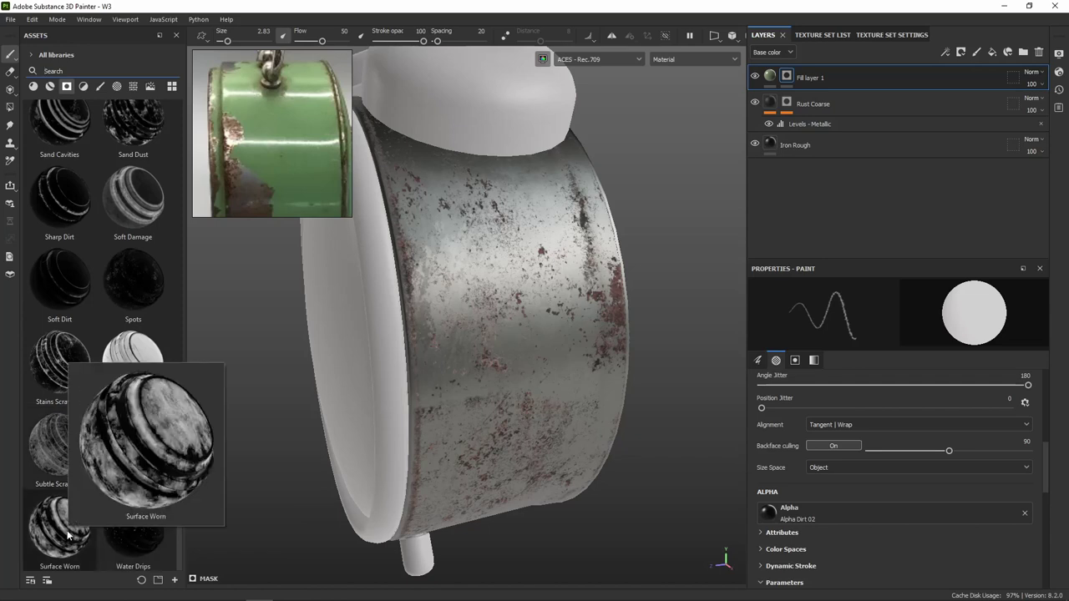
drag(69, 528, 786, 76)
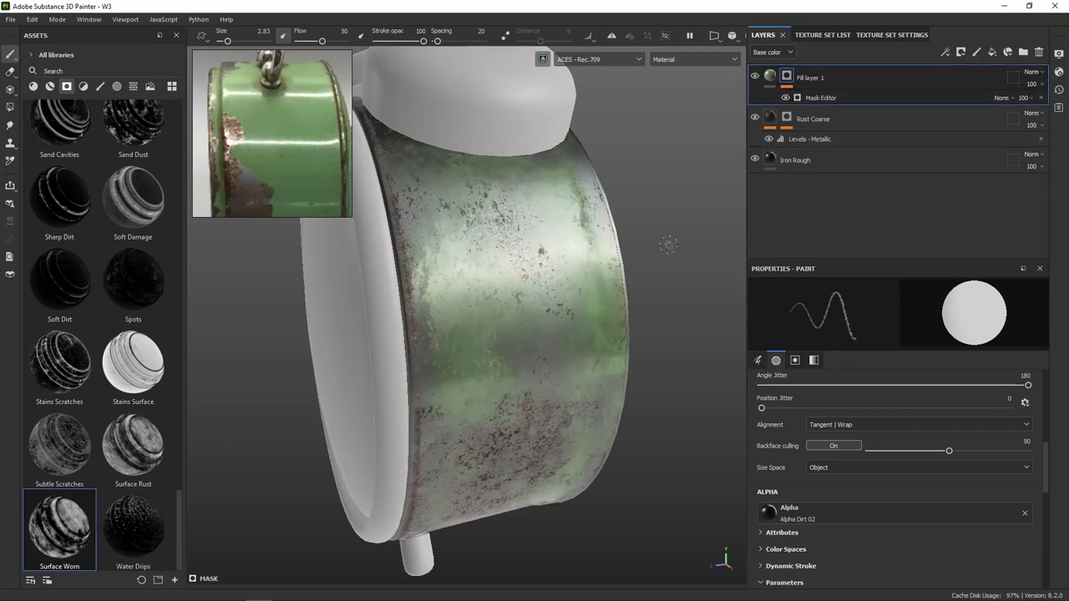
alt+drag(501, 276, 541, 268)
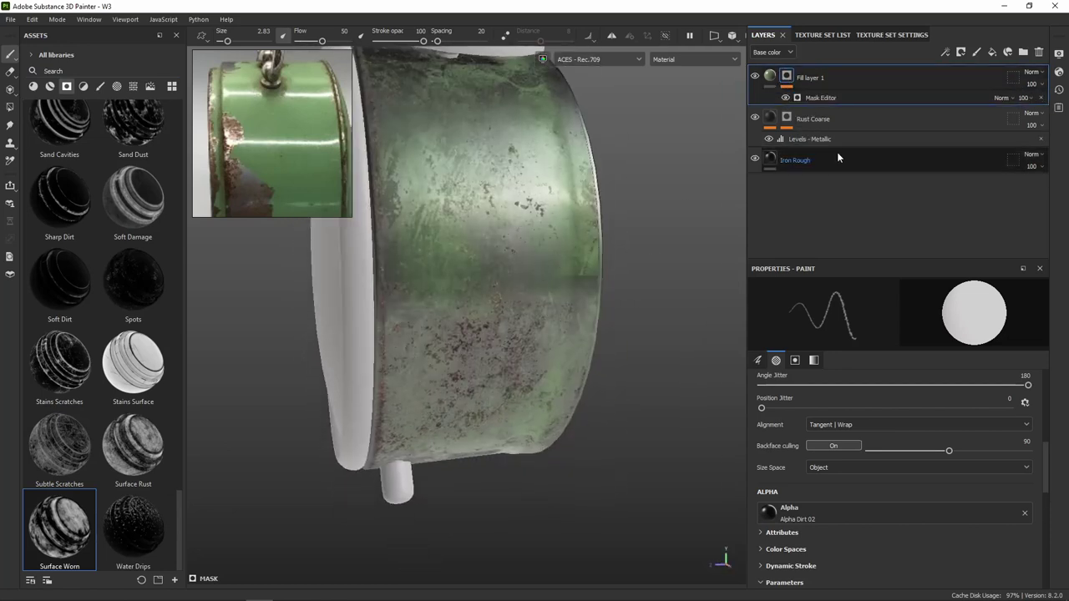
scroll(830, 495, up, 5)
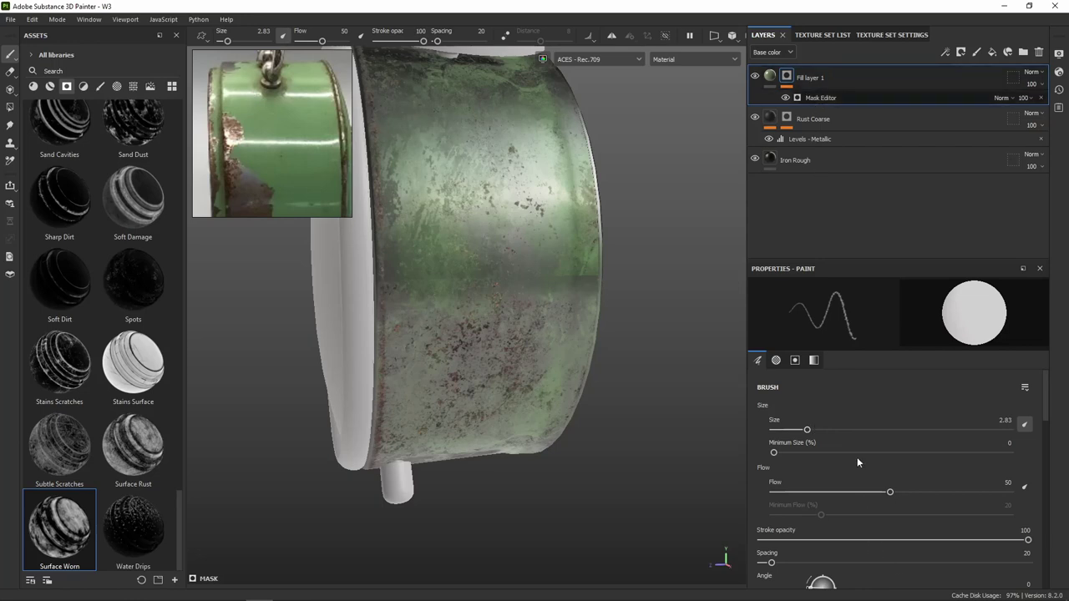
Raise the generator's Balance and add a little Contrast to the wear mask
click(852, 98)
scroll(905, 418, down, 5)
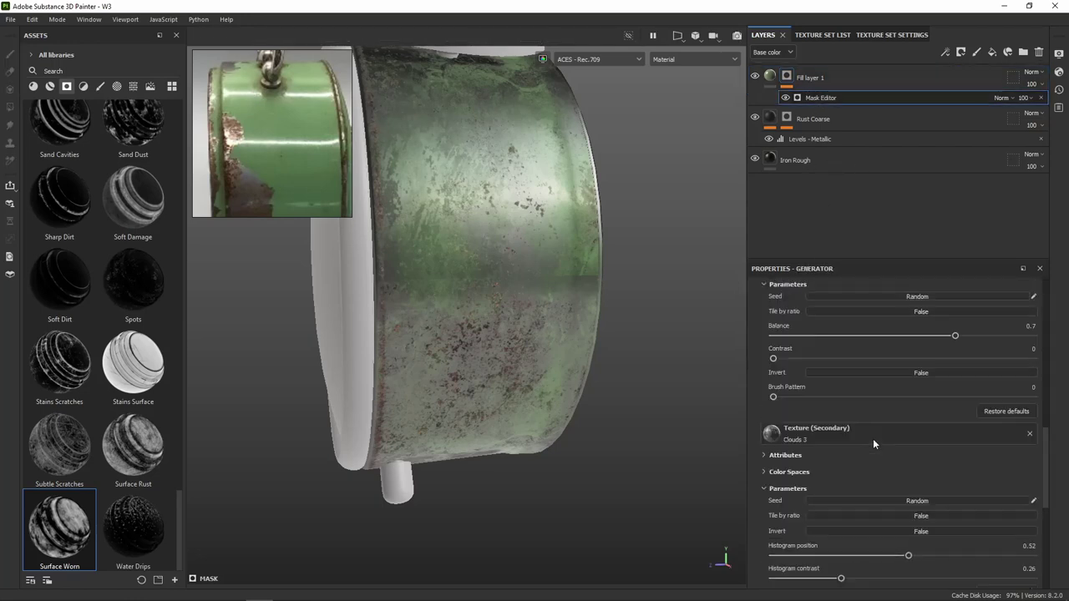
scroll(873, 438, down, 5)
scroll(866, 432, up, 10)
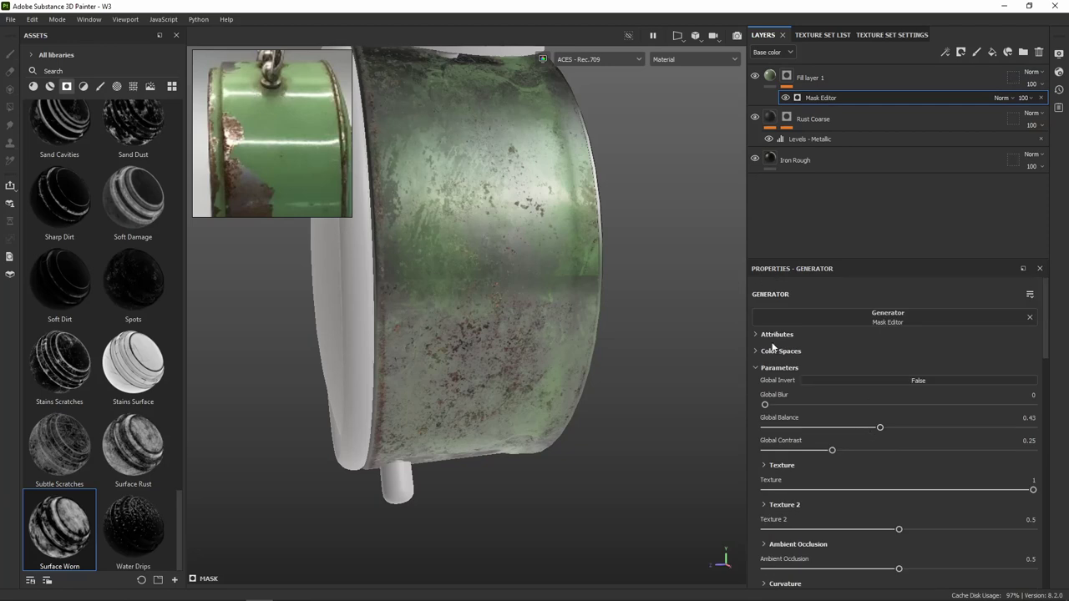
scroll(853, 421, down, 5)
scroll(853, 420, down, 3)
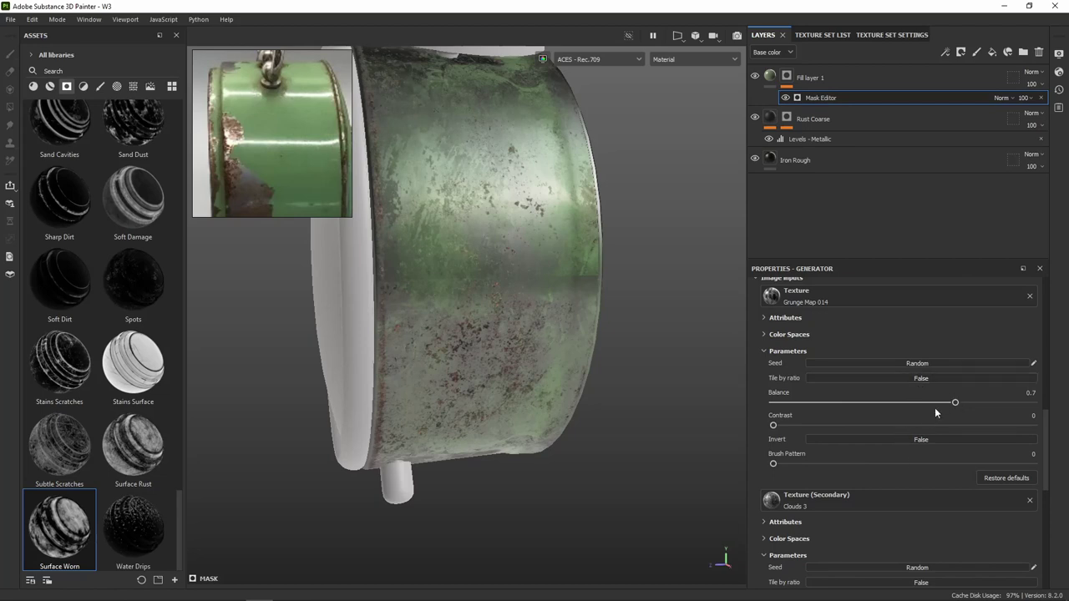
mouse_move(955, 403)
mouse_down()
mouse_move(1044, 402)
mouse_move(999, 404)
mouse_up()
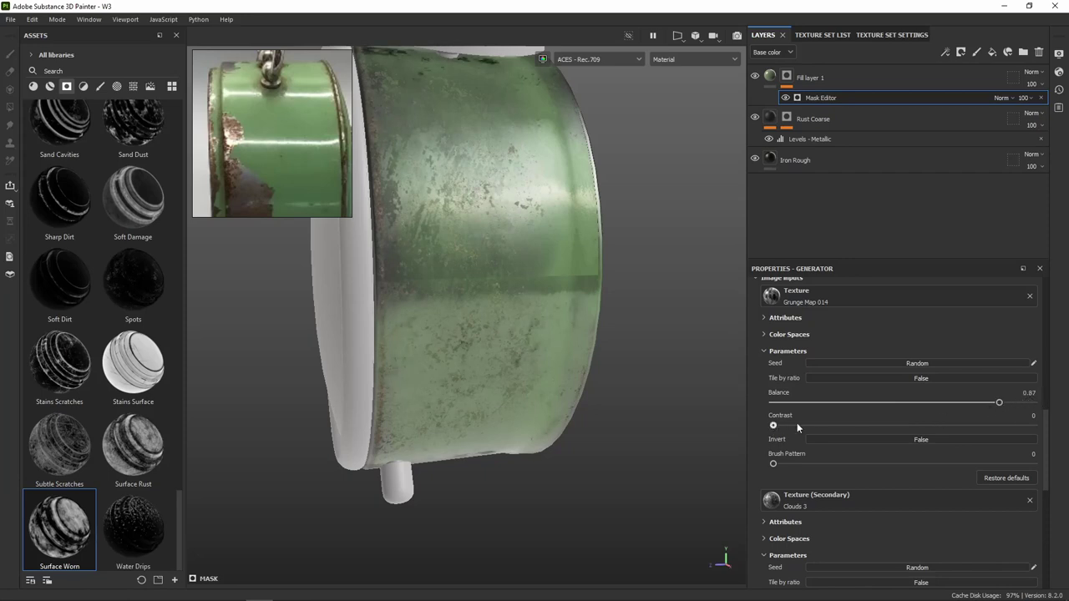
drag(773, 426, 804, 426)
Set the secondary texture's Histogram position to 0.71 and Histogram contrast to 1
scroll(869, 507, down, 2)
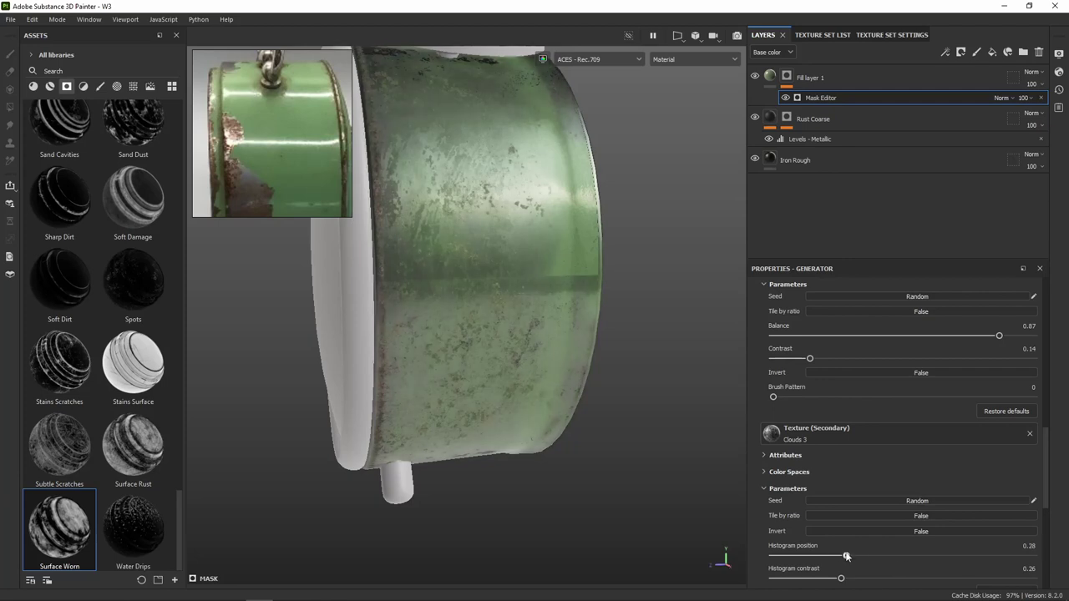
drag(835, 555, 849, 553)
drag(991, 547, 936, 546)
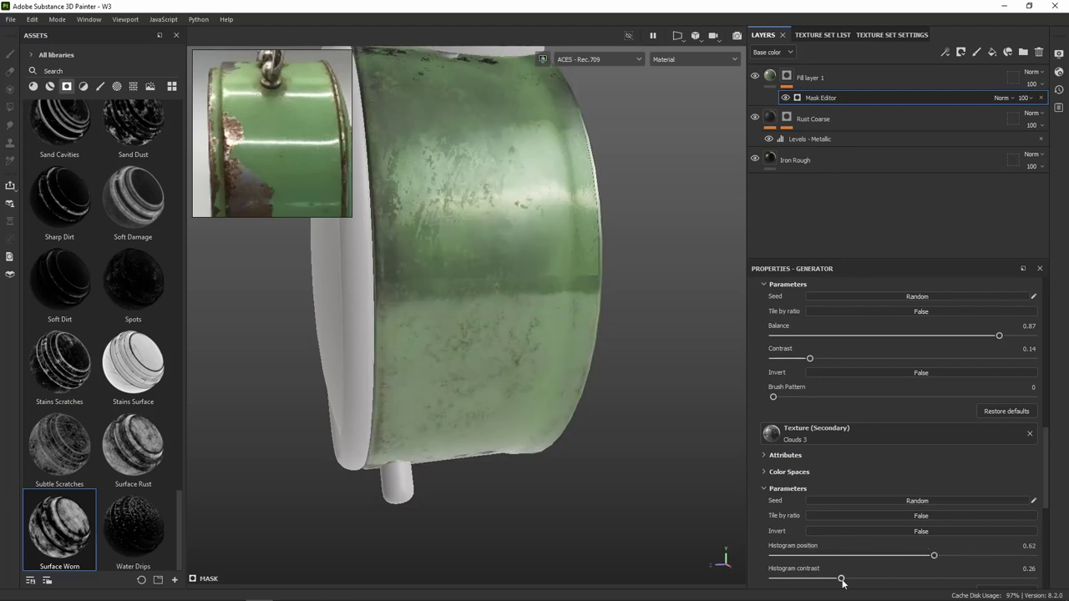
scroll(840, 576, down, 3)
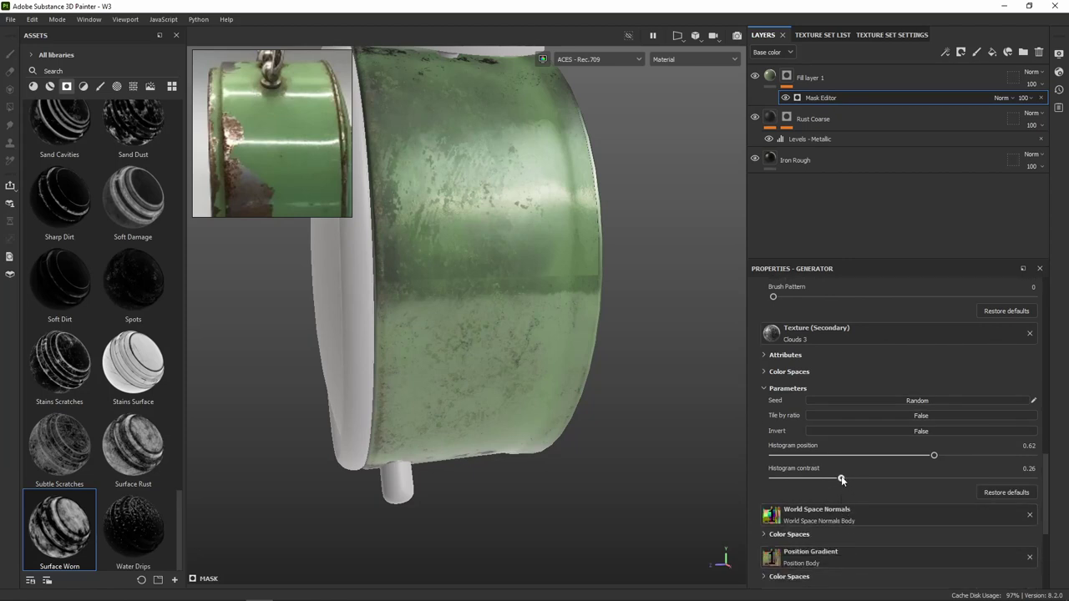
mouse_move(842, 478)
mouse_down()
mouse_move(816, 483)
mouse_move(1034, 479)
mouse_up()
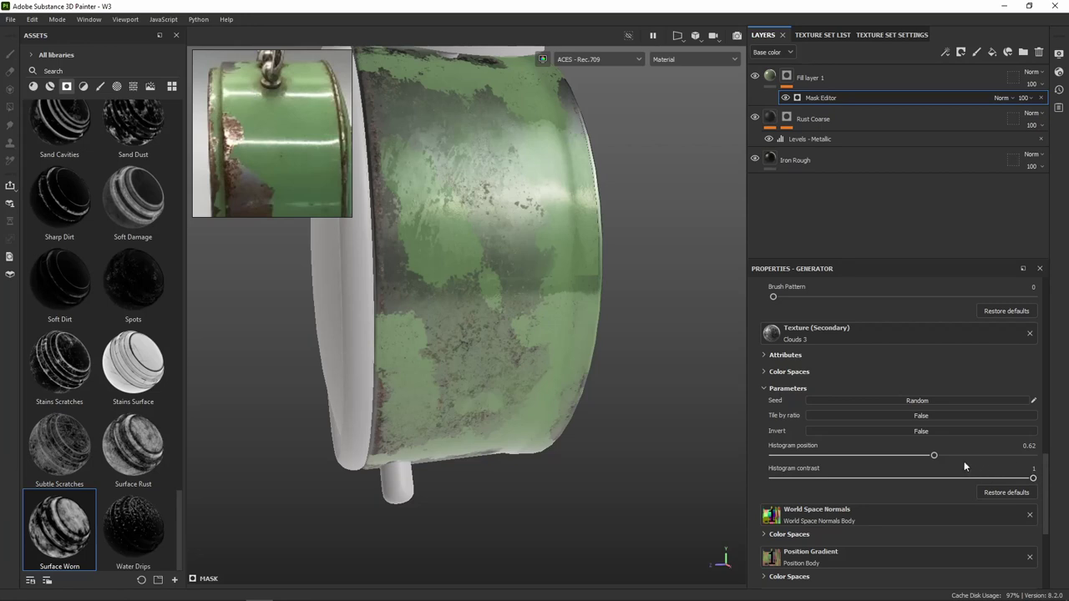
alt+drag(533, 278, 552, 326)
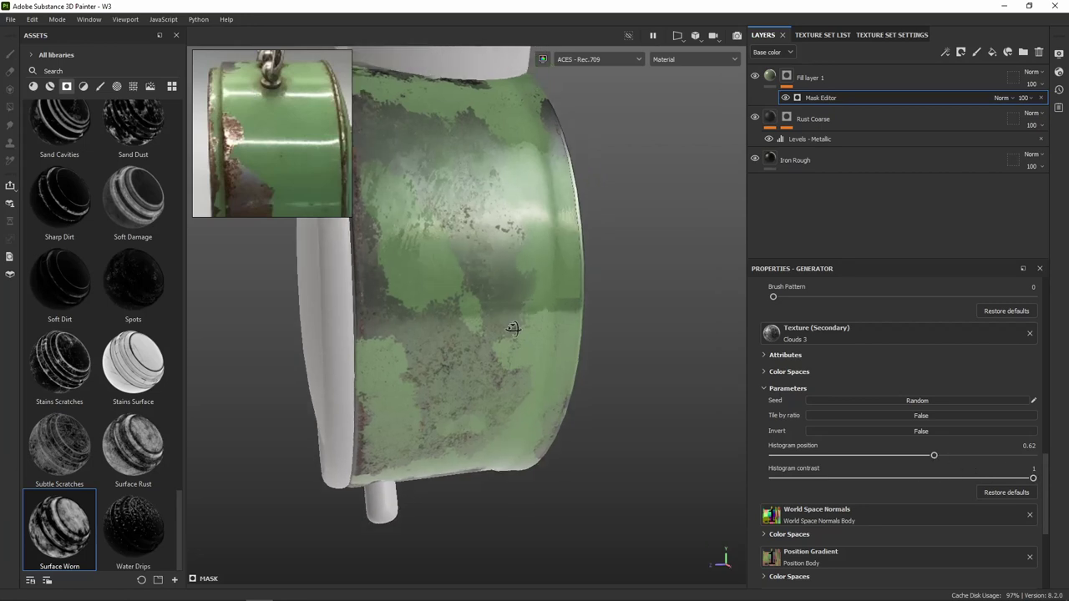
drag(937, 454, 958, 455)
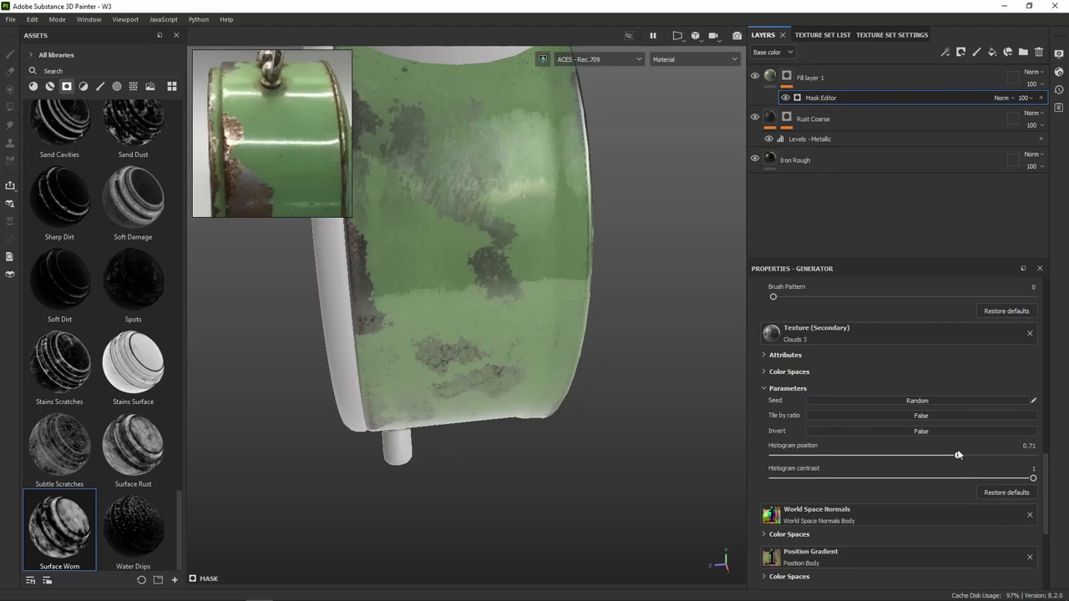
alt+drag(498, 210, 496, 244)
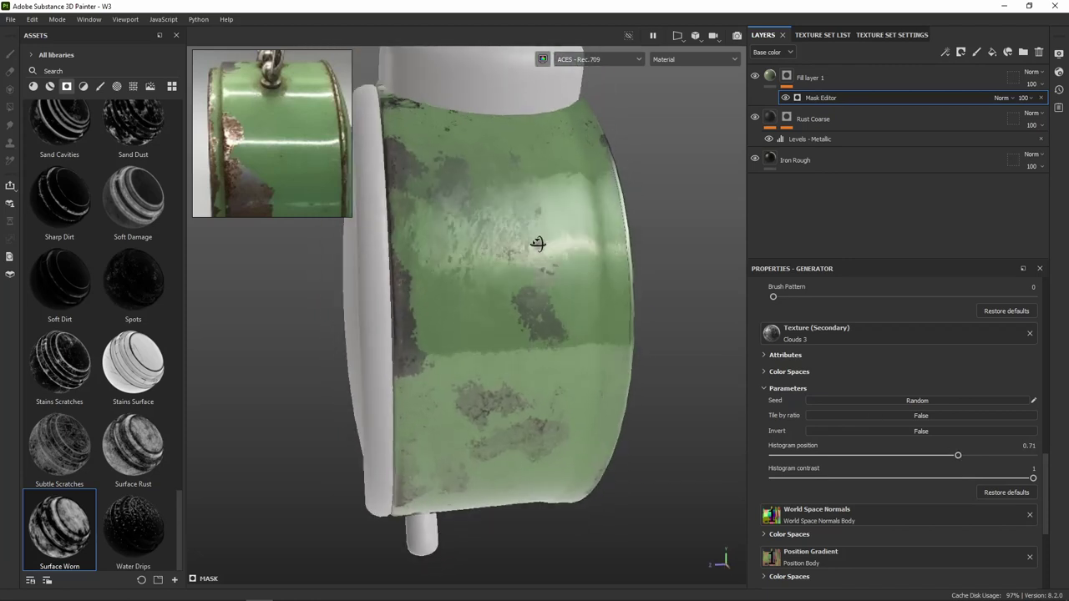
Try Balance 0.8 and a higher Contrast, then reset Contrast to 0
scroll(952, 448, up, 2)
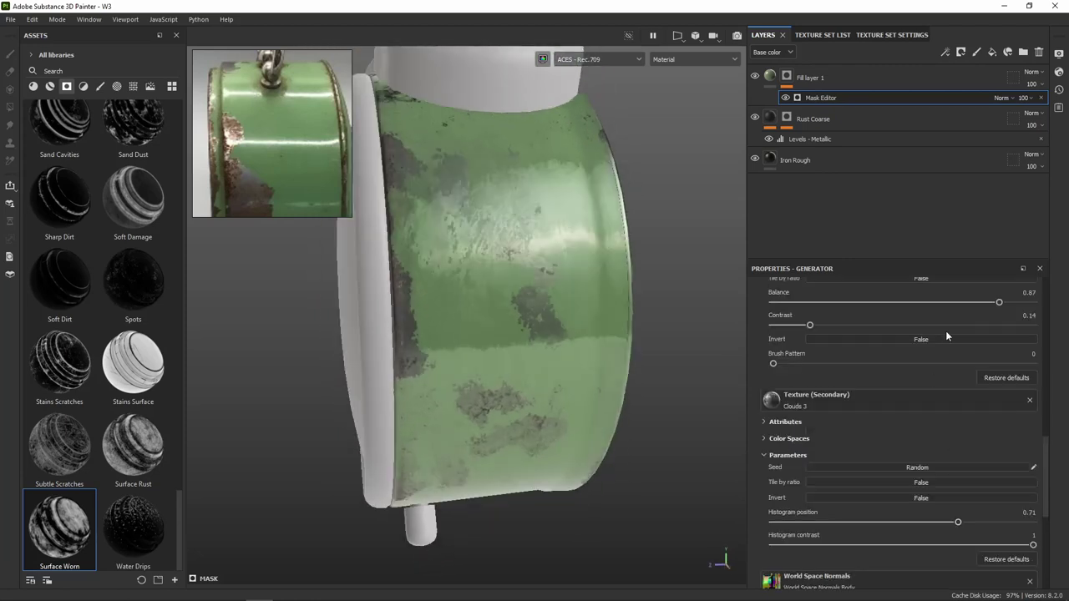
drag(1001, 303, 980, 302)
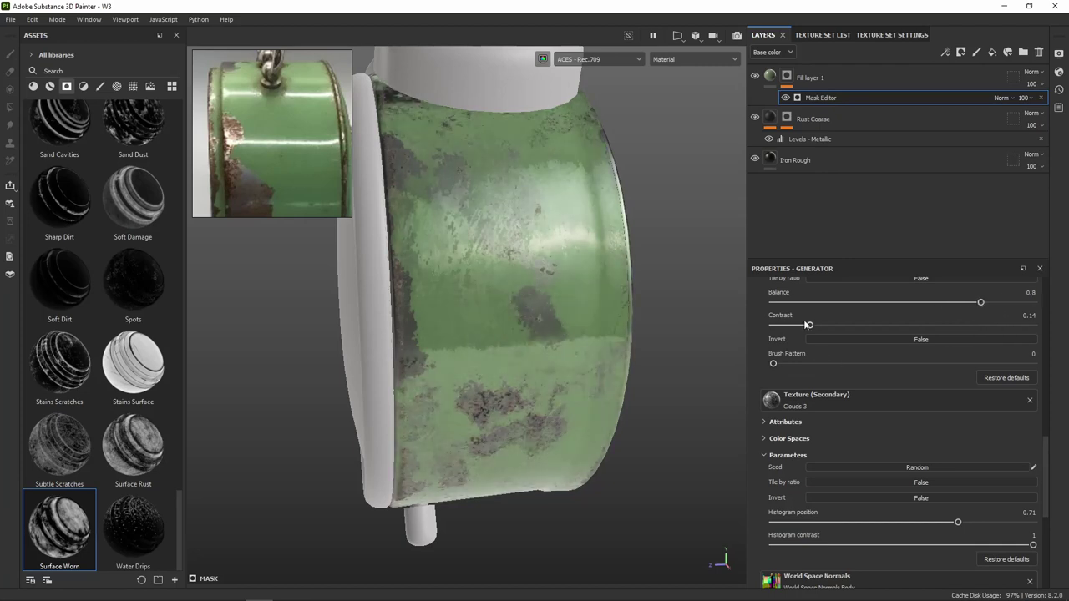
drag(807, 325, 1005, 325)
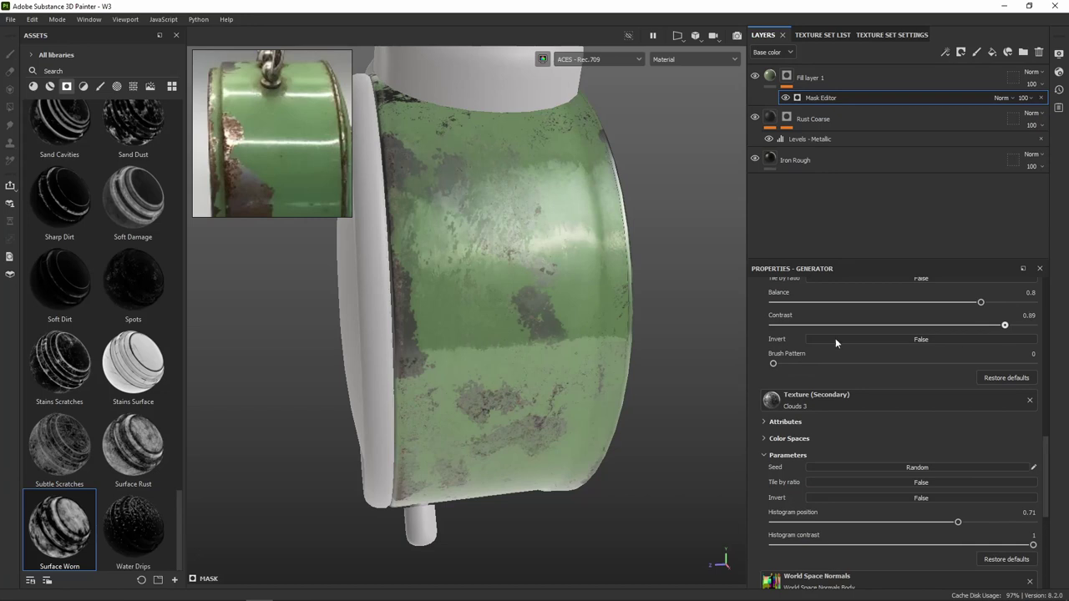
click(772, 325)
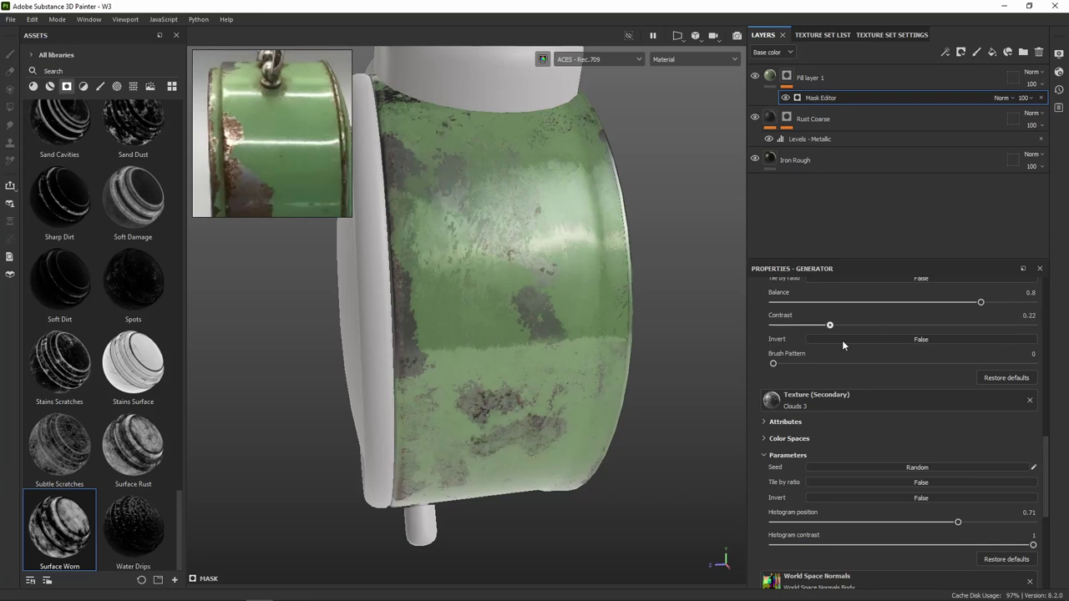
mouse_move(618, 340)
alt+mouse_down()
mouse_move(621, 246)
mouse_move(661, 337)
alt+mouse_up()
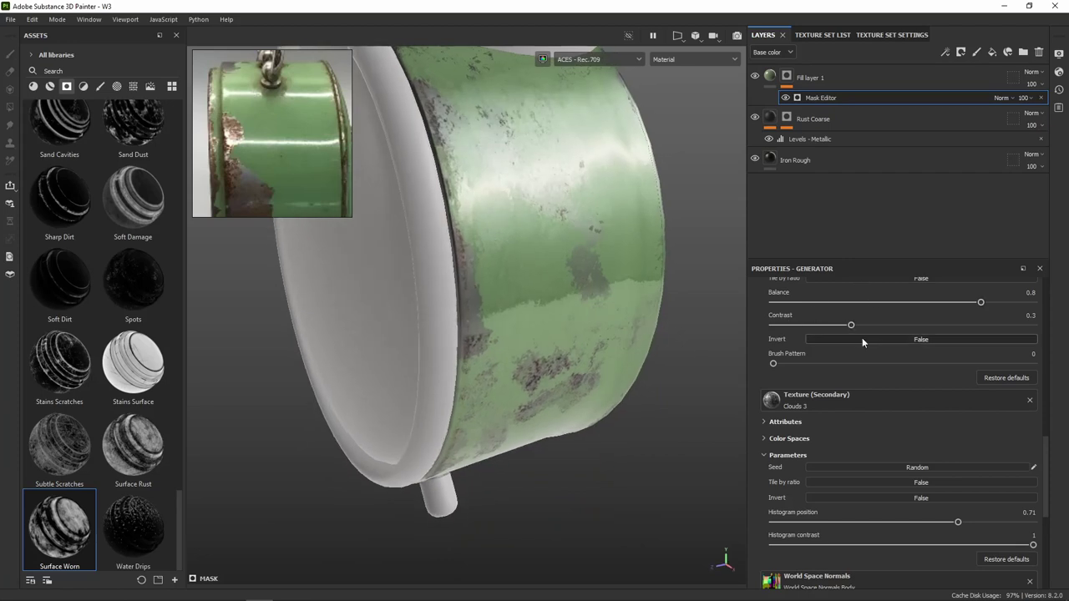
alt+drag(719, 317, 741, 289)
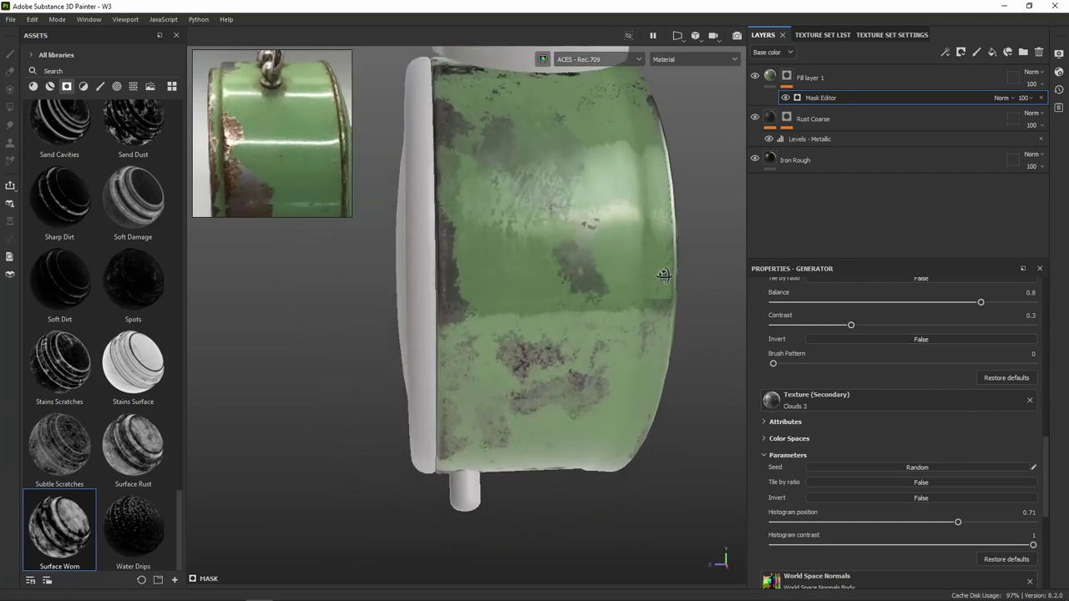
After testing Balance 0.78 and sharper Contrast, settle on Balance 0.87 with Contrast 0
mouse_move(981, 305)
mouse_down()
mouse_move(962, 304)
mouse_move(976, 304)
mouse_up()
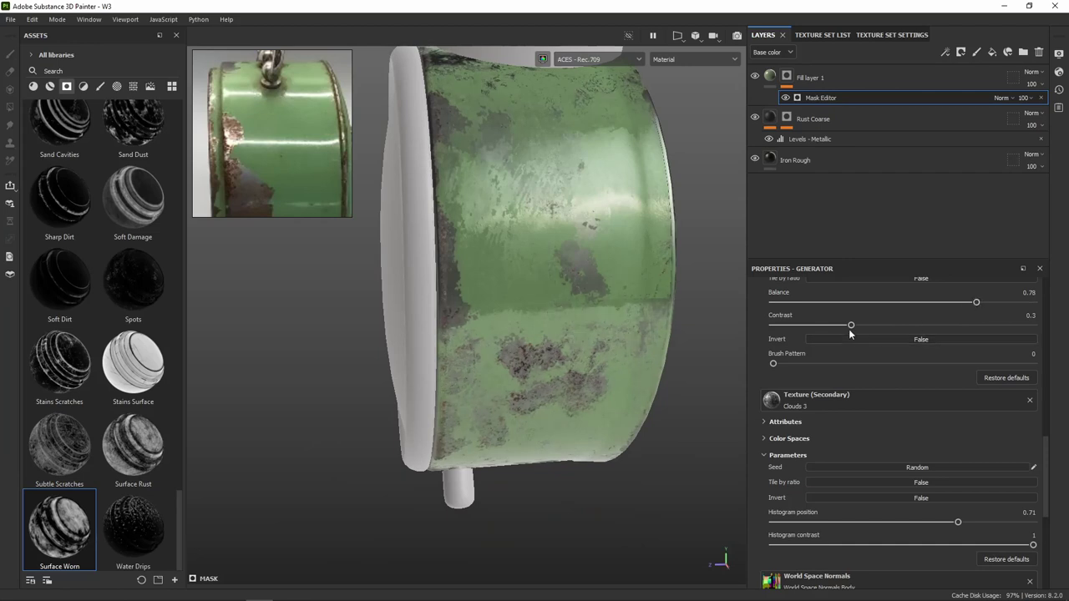
drag(870, 326, 983, 326)
mouse_move(867, 338)
mouse_down()
mouse_move(1027, 338)
mouse_move(757, 336)
mouse_up()
drag(837, 340, 747, 340)
mouse_move(976, 303)
mouse_down()
mouse_move(1048, 305)
mouse_move(983, 304)
mouse_move(1001, 307)
mouse_up()
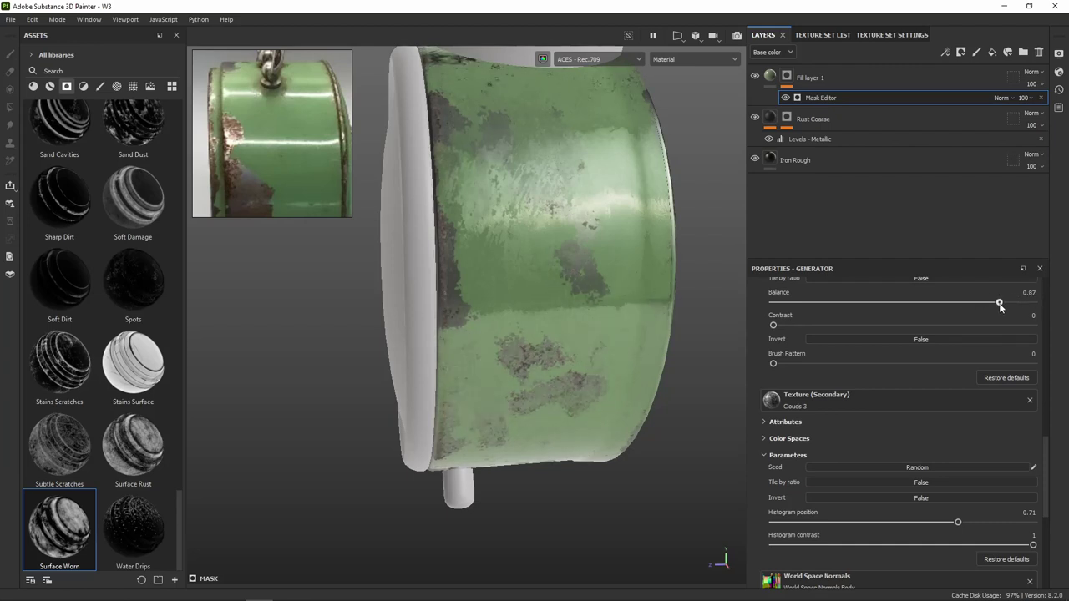
scroll(651, 295, down, 4)
mouse_move(648, 295)
alt+mouse_down()
mouse_move(435, 274)
mouse_move(555, 293)
mouse_move(623, 267)
mouse_move(317, 287)
mouse_move(375, 239)
mouse_move(640, 306)
mouse_move(511, 281)
mouse_move(470, 306)
mouse_move(465, 288)
mouse_move(548, 268)
alt+mouse_up()
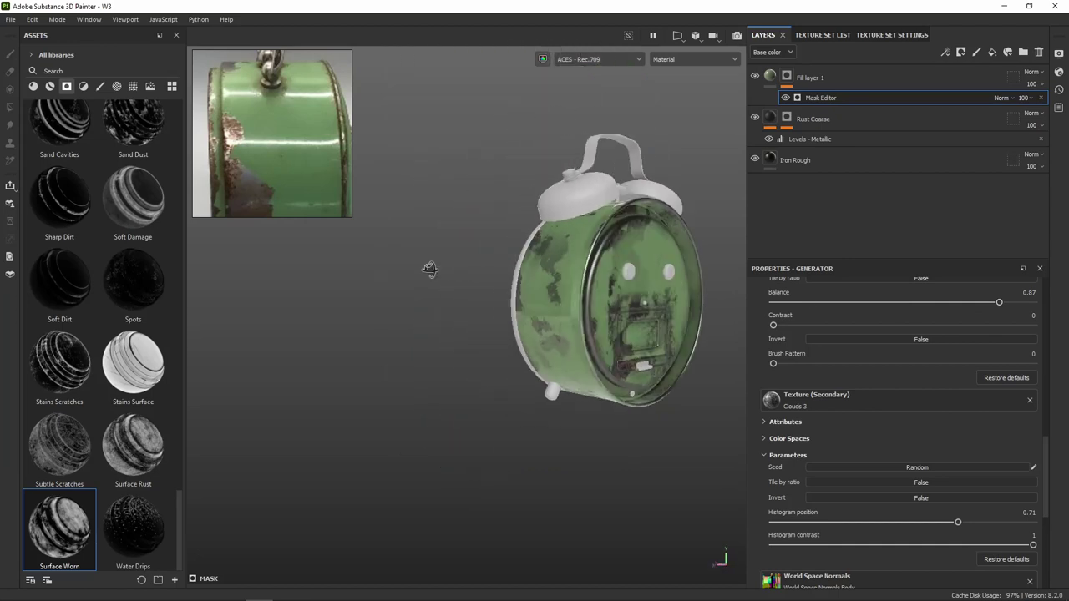
scroll(552, 292, up, 5)
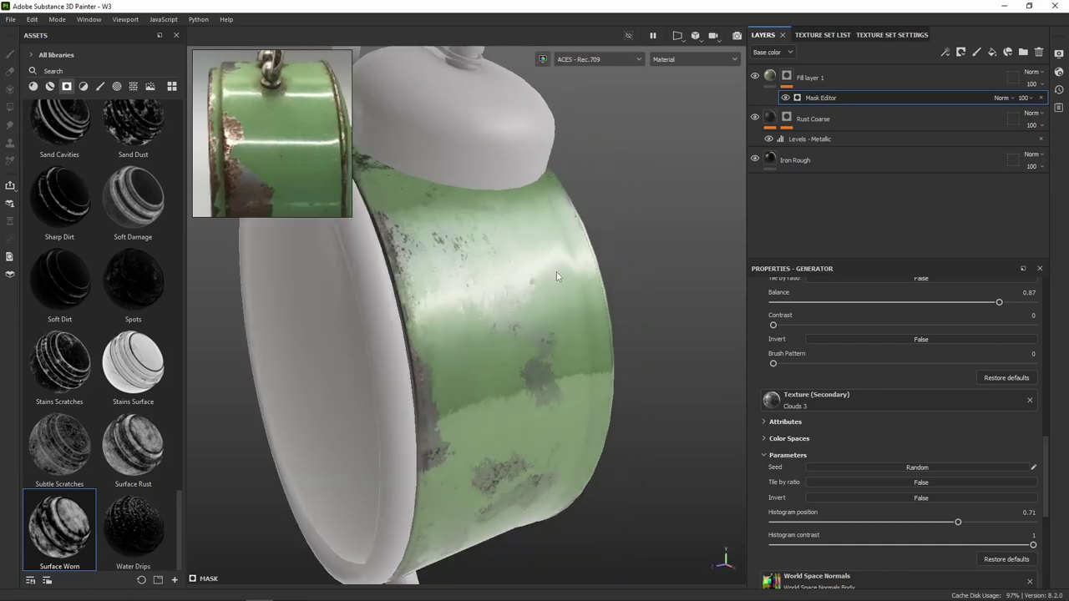
Compare the clock with and without the Rust Coarse layer, and inspect Fill layer 1's green fill
click(755, 118)
click(755, 118)
click(755, 118)
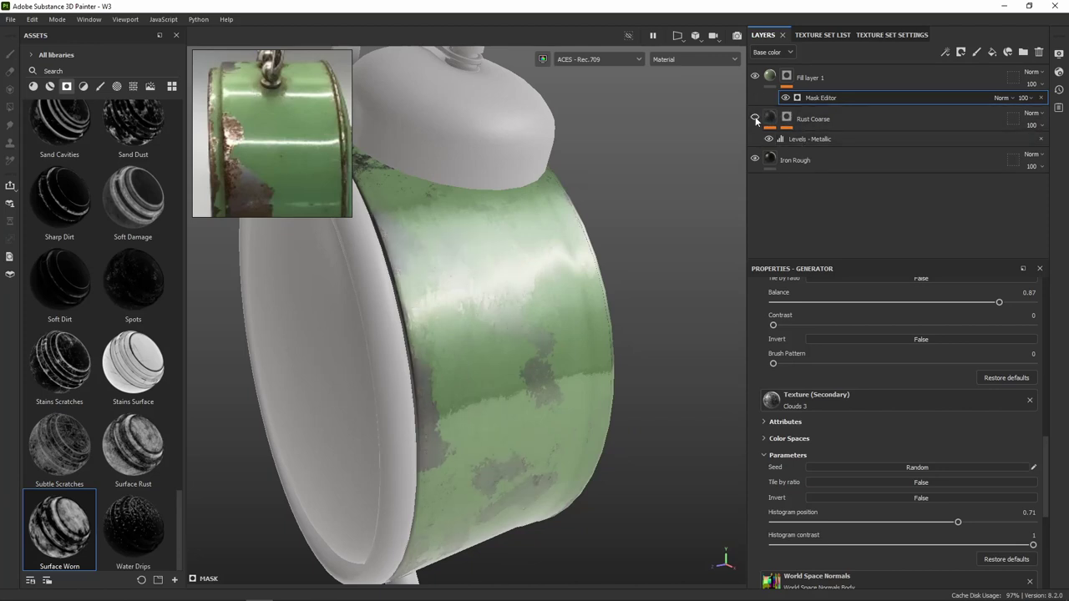
click(755, 118)
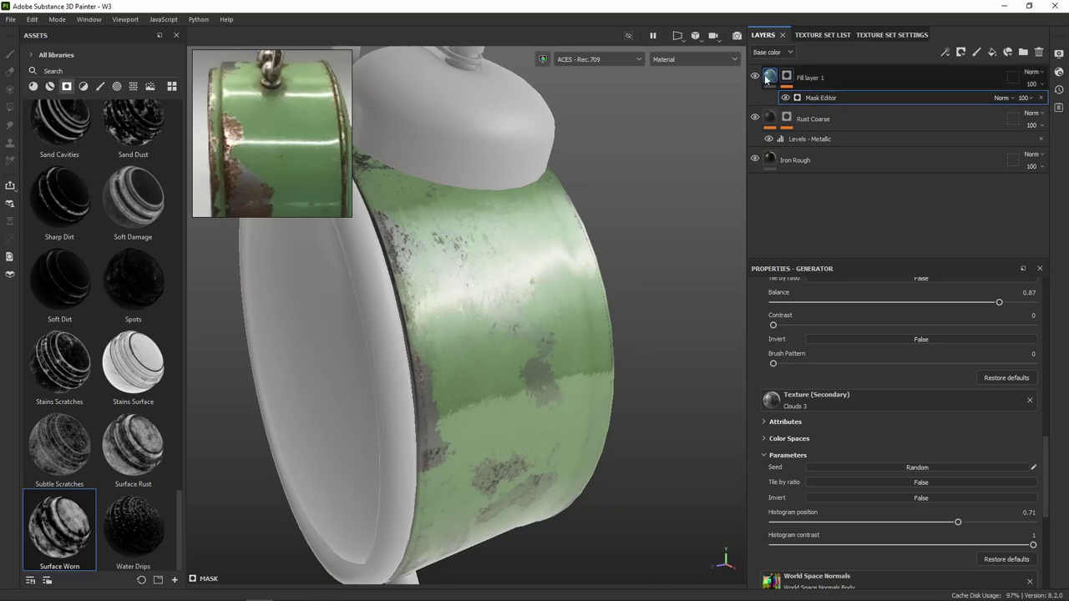
click(766, 78)
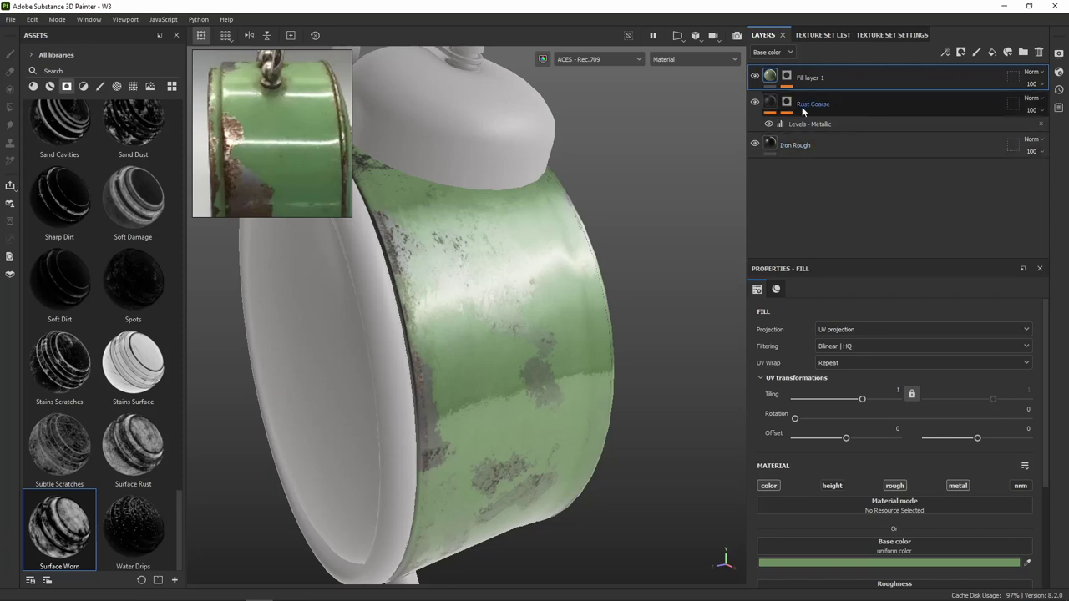
mouse_move(629, 234)
alt+mouse_down()
mouse_move(570, 172)
mouse_move(623, 171)
alt+mouse_up()
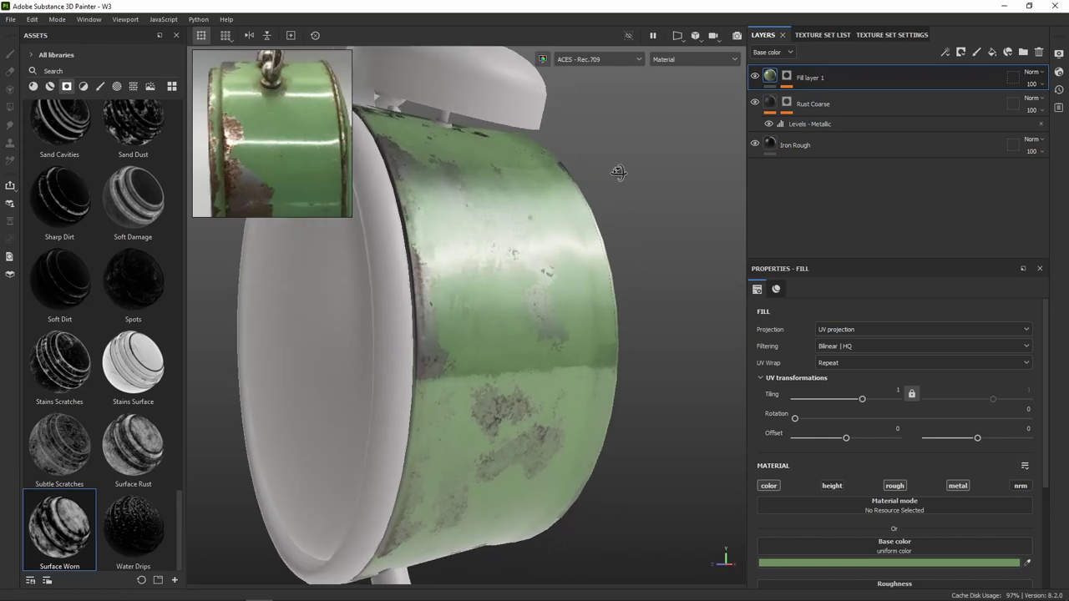
Select Fill layer 1's mask and set the wear generator's Histogram position to 0.7
click(786, 76)
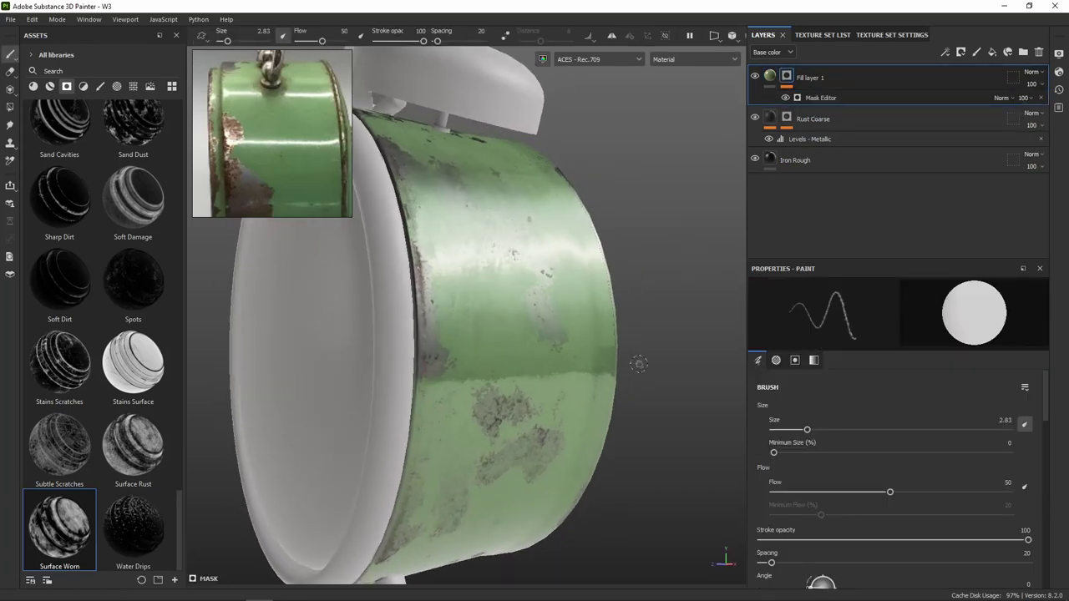
mouse_move(502, 276)
alt+mouse_down()
mouse_move(403, 279)
mouse_move(441, 310)
mouse_move(489, 317)
mouse_move(454, 314)
alt+mouse_up()
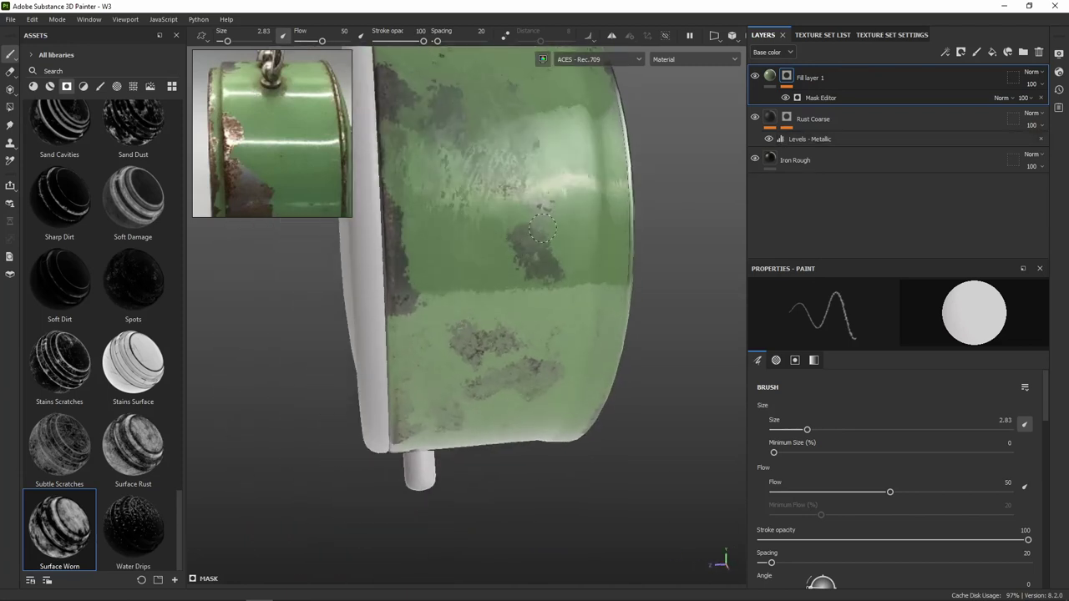
click(819, 98)
mouse_move(517, 276)
alt+mouse_down()
mouse_move(401, 298)
mouse_move(468, 281)
alt+mouse_up()
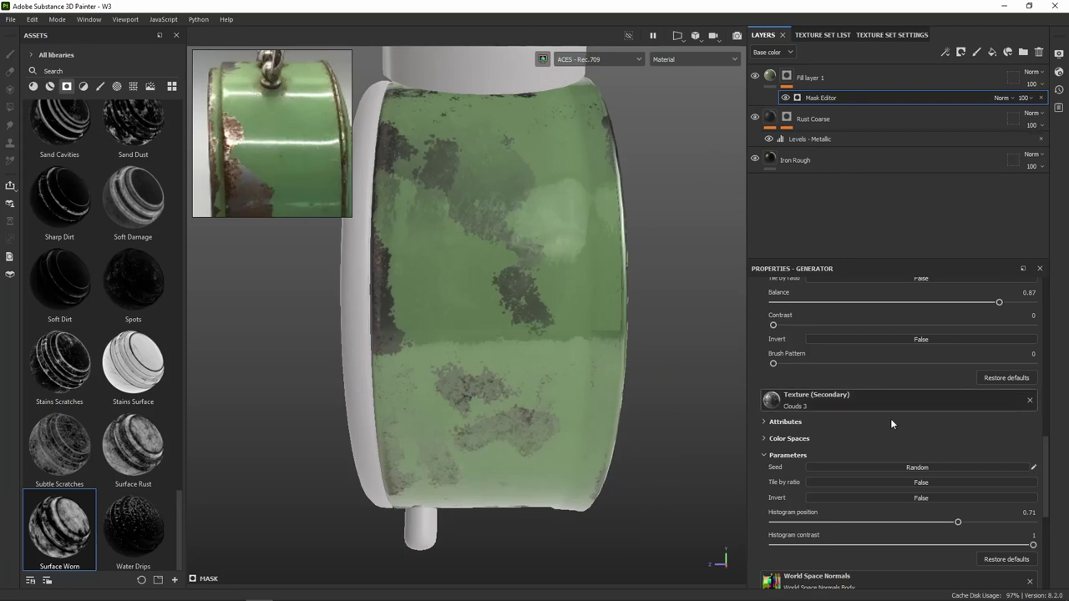
scroll(919, 451, down, 2)
mouse_move(959, 456)
mouse_down()
mouse_move(936, 453)
mouse_move(960, 458)
mouse_up()
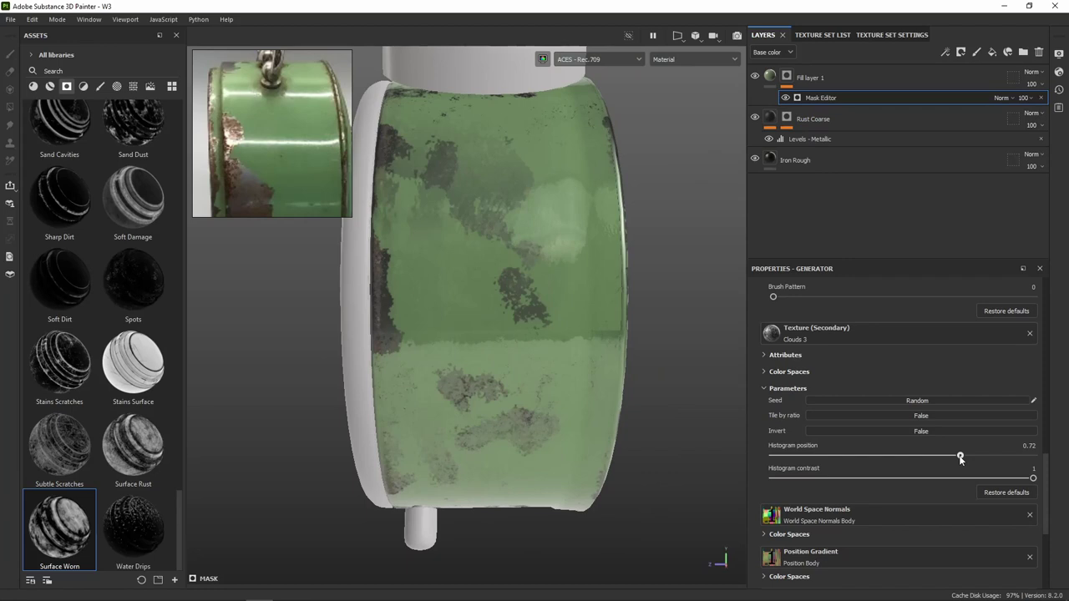
drag(959, 458, 956, 458)
mouse_move(615, 336)
alt+mouse_down()
mouse_move(541, 167)
mouse_move(588, 206)
mouse_move(609, 196)
alt+mouse_up()
Show Fill layer 1's mask and re-randomize the wear pattern three times
alt+click(786, 77)
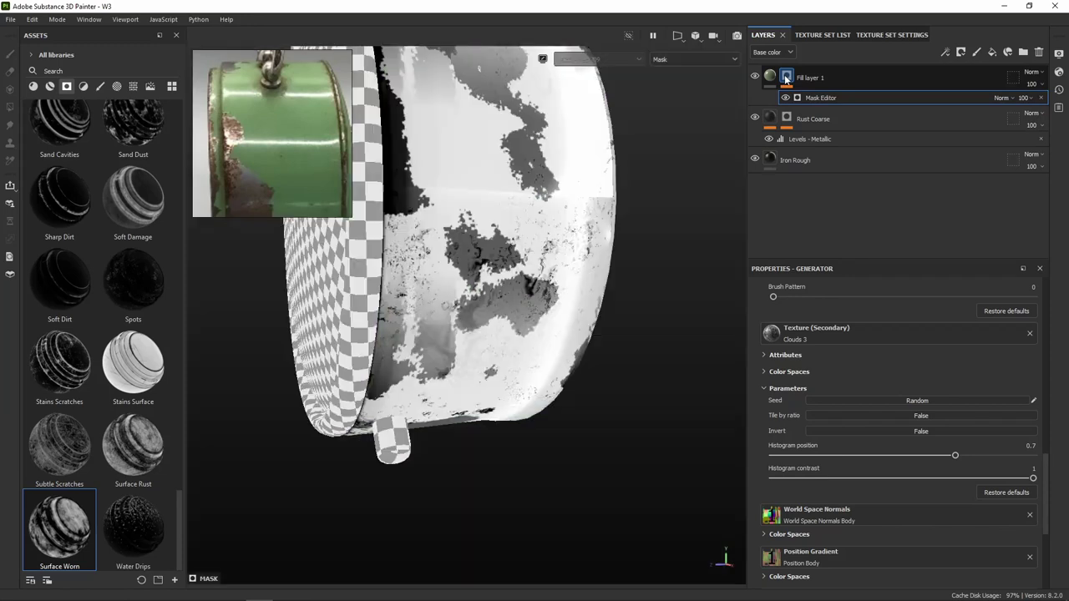
alt+drag(449, 239, 513, 175)
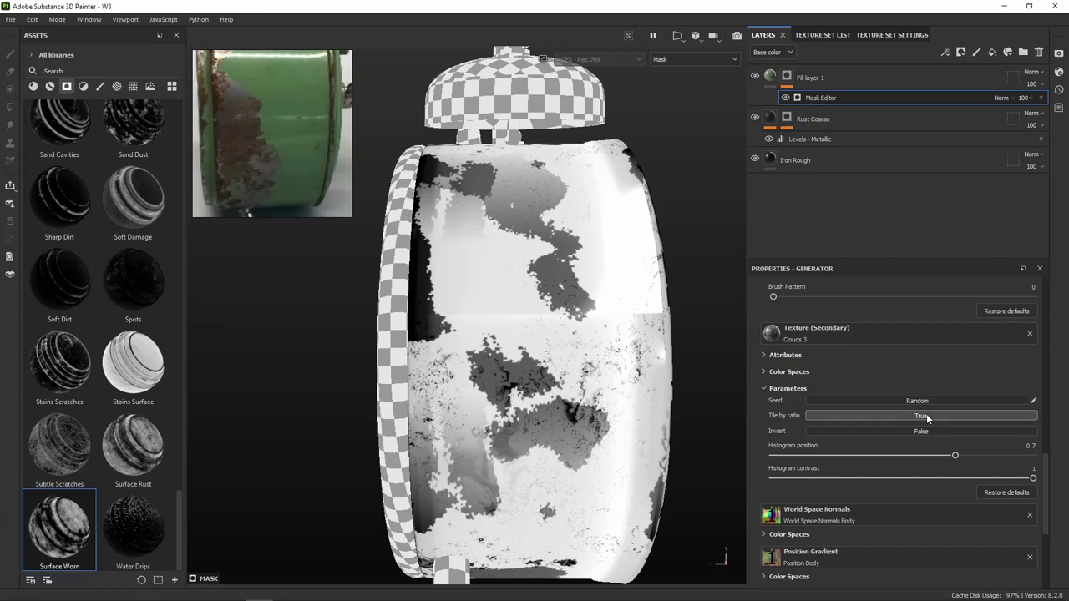
click(925, 401)
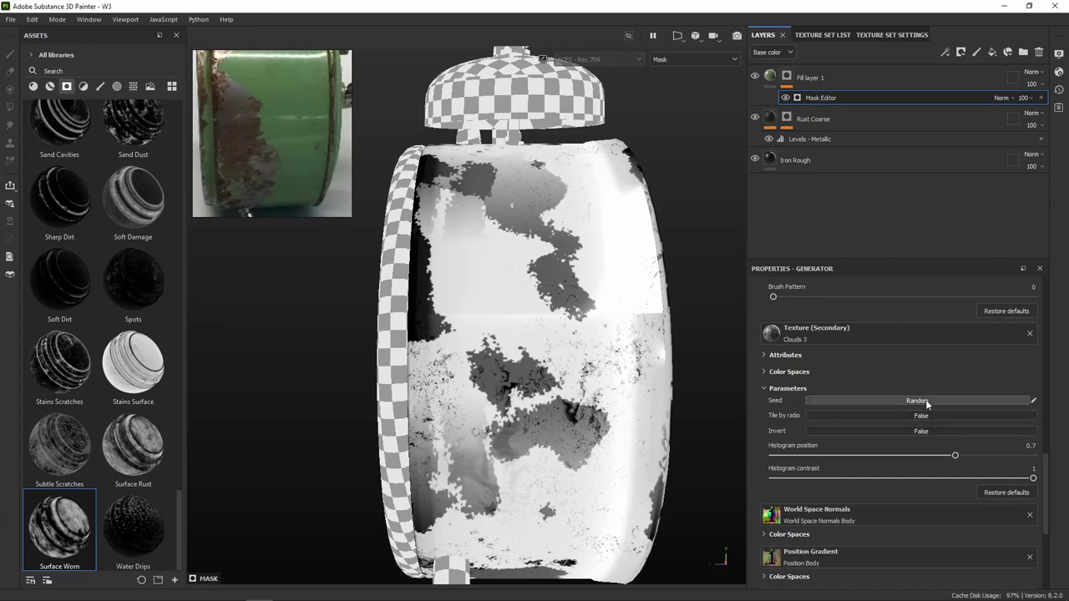
click(926, 401)
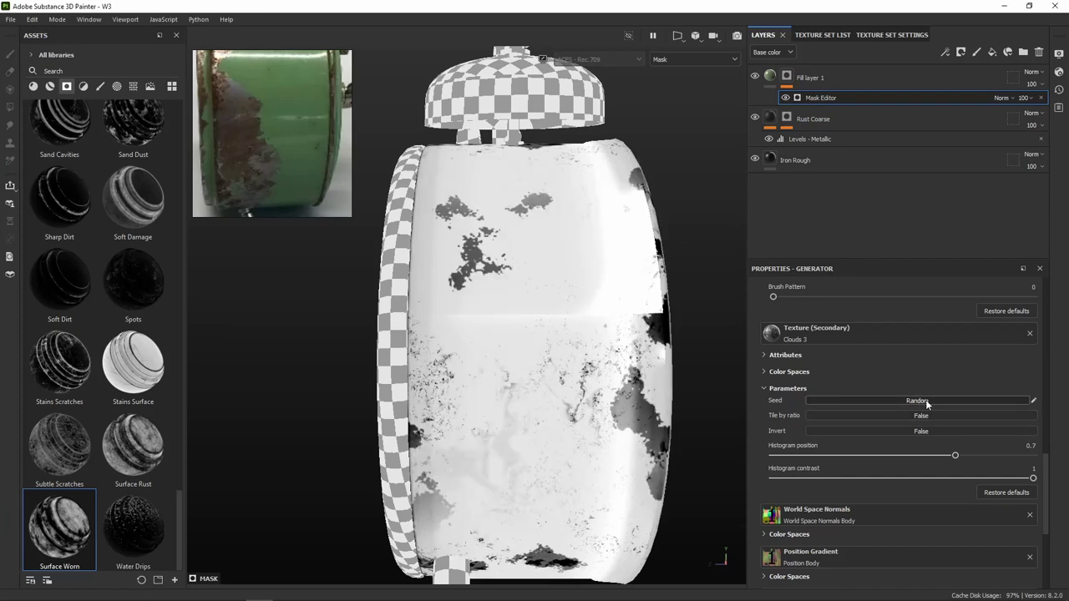
click(926, 400)
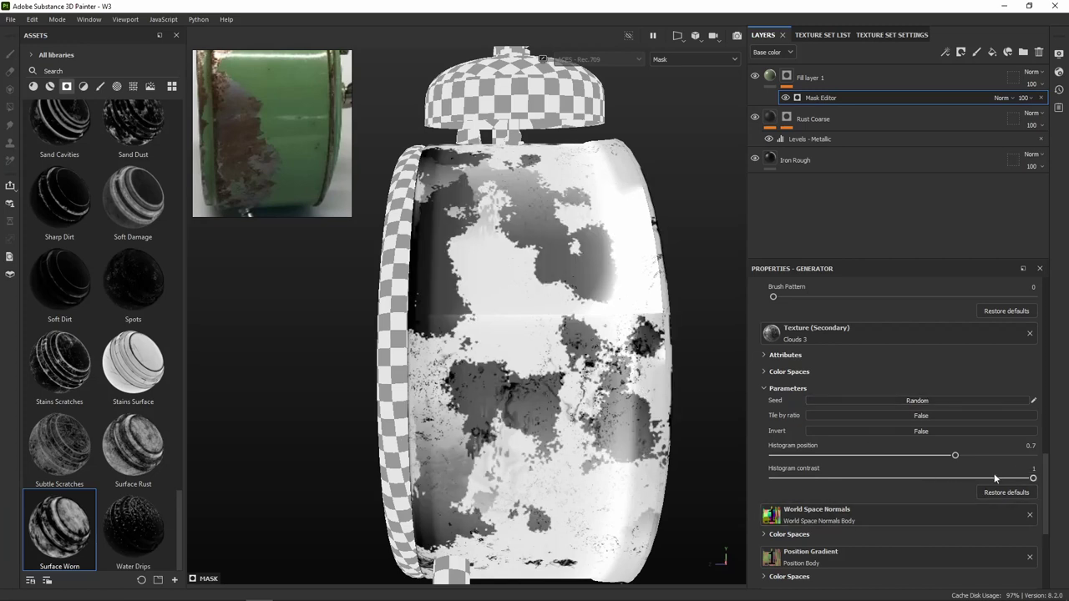
mouse_move(1033, 478)
mouse_down()
mouse_move(818, 477)
mouse_move(1033, 478)
mouse_up()
Set the texture Contrast to 0 and raise the texture Balance to about 0.92
scroll(880, 374, up, 1)
scroll(893, 401, up, 3)
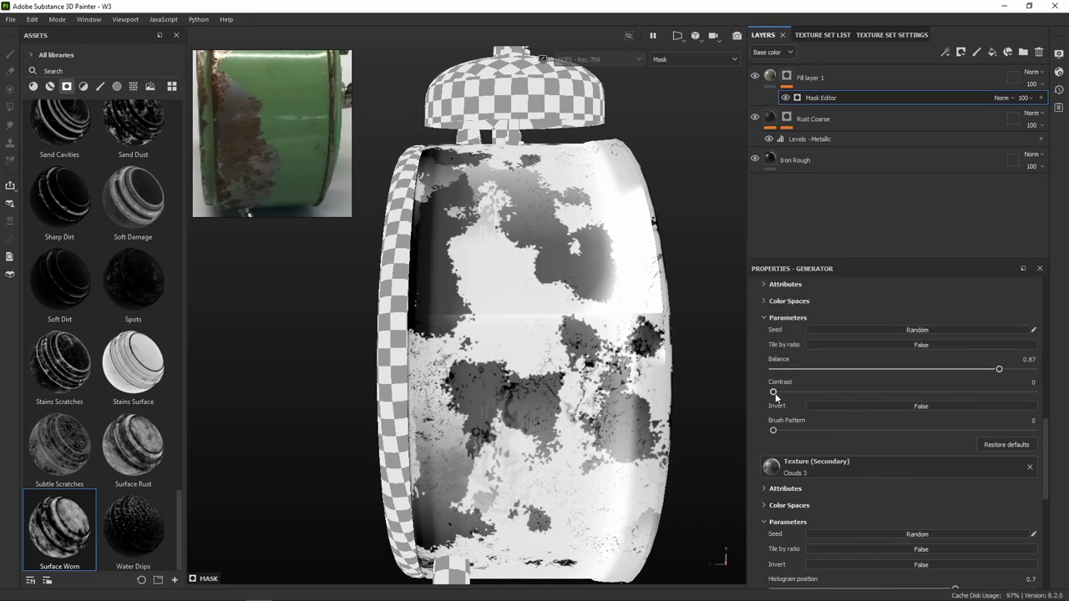
mouse_move(816, 397)
mouse_down()
mouse_move(951, 391)
mouse_move(659, 402)
mouse_up()
mouse_move(994, 371)
mouse_down()
mouse_move(1027, 369)
mouse_move(1013, 370)
mouse_up()
Max Texture 2 at 1, raise global contrast, and view the green fill over the rust
scroll(931, 376, down, 3)
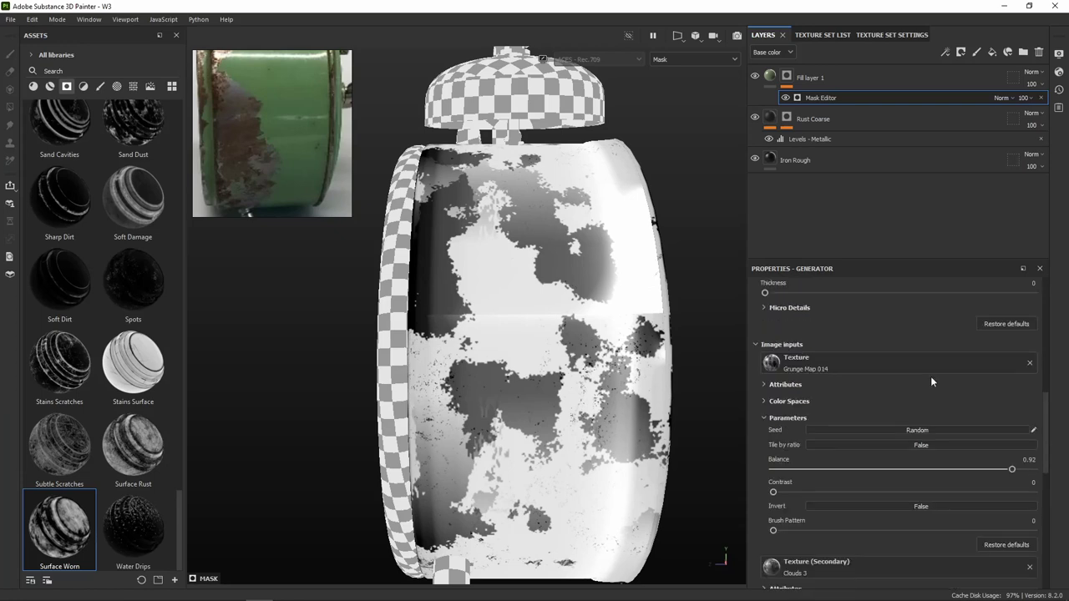
scroll(930, 376, up, 5)
scroll(928, 378, up, 5)
scroll(928, 382, up, 1)
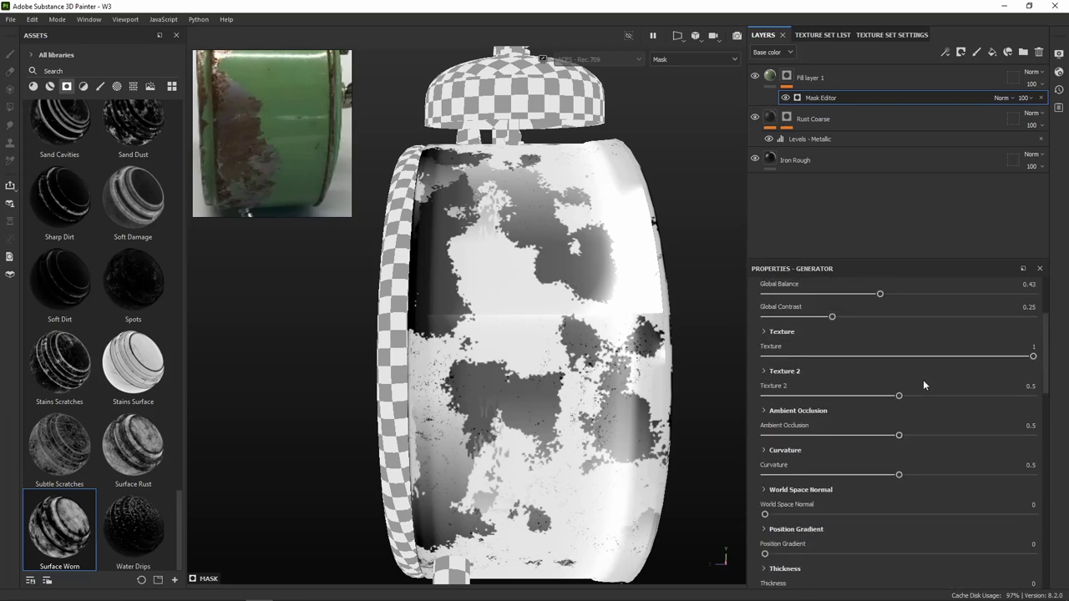
drag(917, 396, 1011, 396)
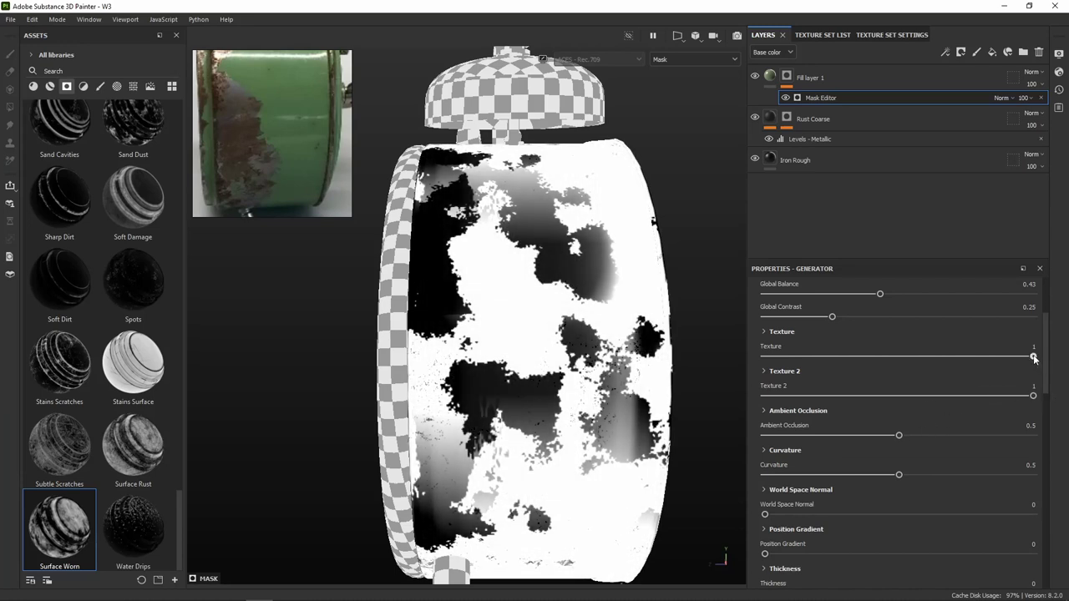
scroll(929, 361, up, 2)
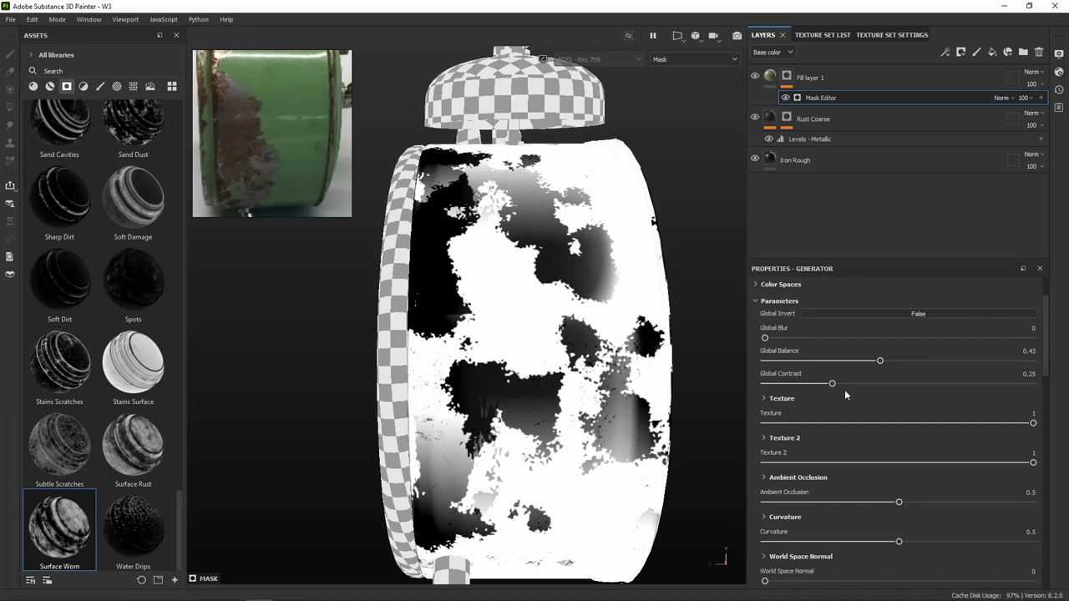
mouse_move(832, 384)
mouse_down()
mouse_move(1021, 385)
mouse_move(899, 385)
mouse_move(883, 361)
mouse_move(767, 372)
mouse_move(781, 374)
mouse_up()
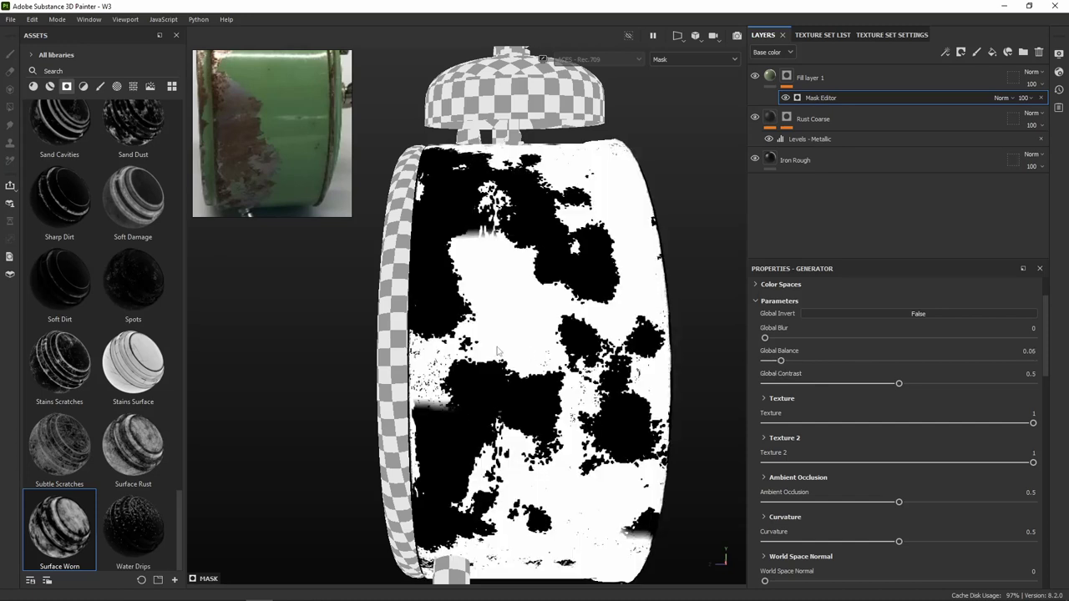
alt+drag(497, 350, 585, 355)
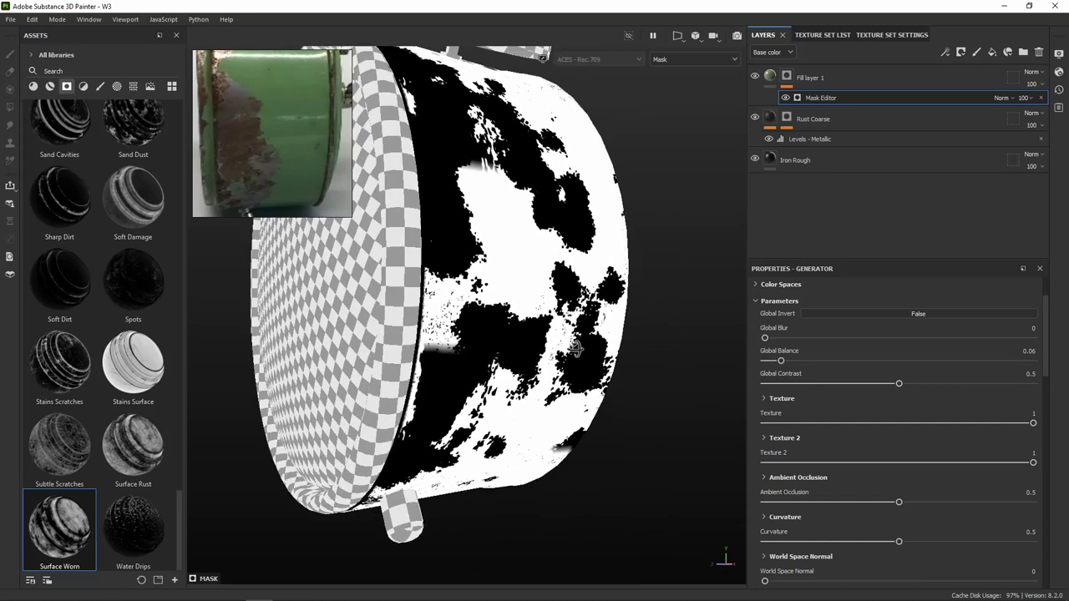
click(770, 78)
mouse_move(615, 221)
alt+mouse_down()
mouse_move(546, 323)
mouse_move(526, 327)
alt+mouse_up()
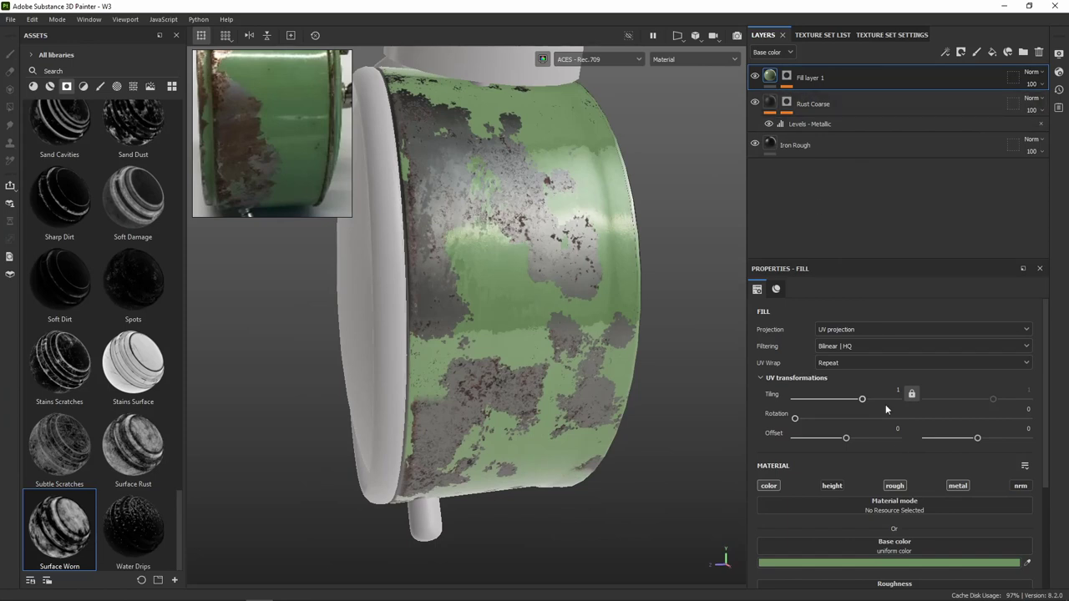
Switch the green fill's projection to Tri-planar
drag(862, 401, 869, 402)
click(846, 330)
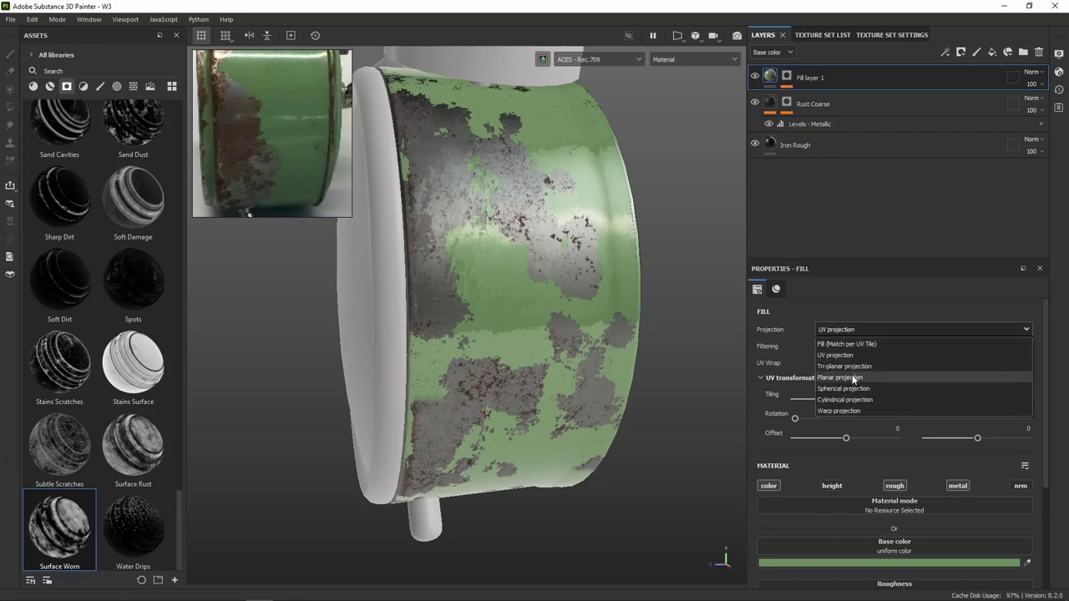
click(857, 368)
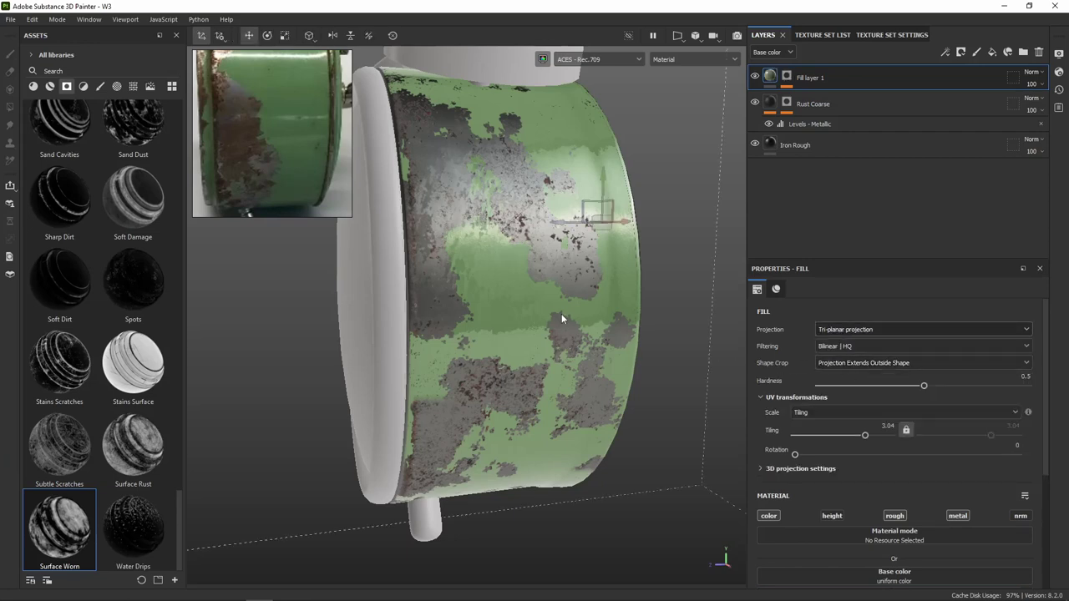
scroll(557, 334, up, 5)
mouse_move(557, 334)
alt+mouse_down()
mouse_move(540, 317)
mouse_move(551, 355)
mouse_move(518, 391)
mouse_move(556, 314)
mouse_move(464, 279)
alt+mouse_up()
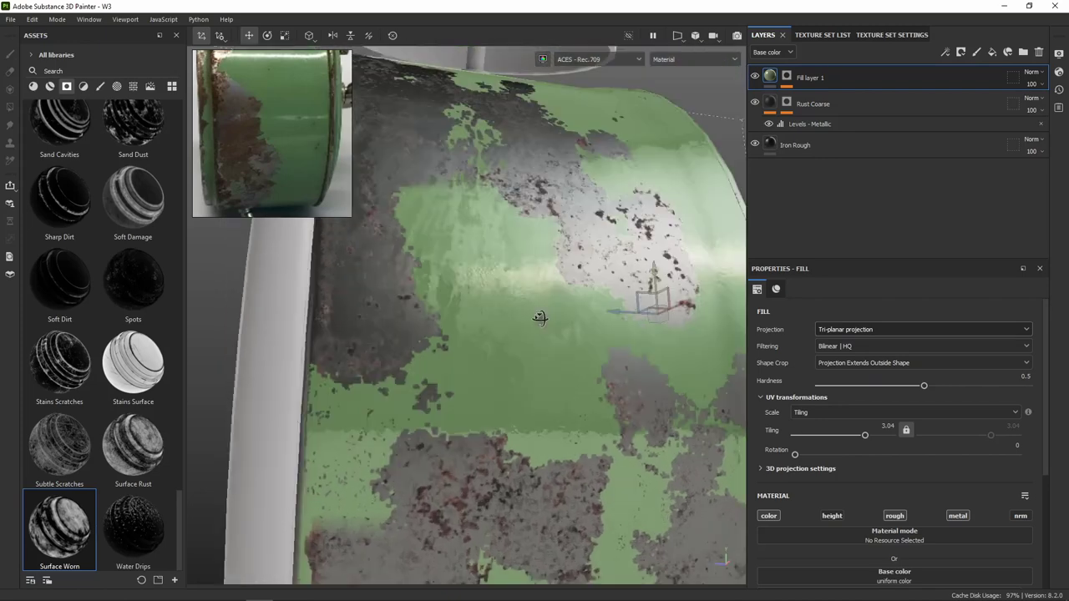
Reopen the worn-paint generator on Fill layer 1's mask and fine-tune its Global Contrast
scroll(556, 314, up, 2)
scroll(552, 311, up, 3)
scroll(547, 281, up, 3)
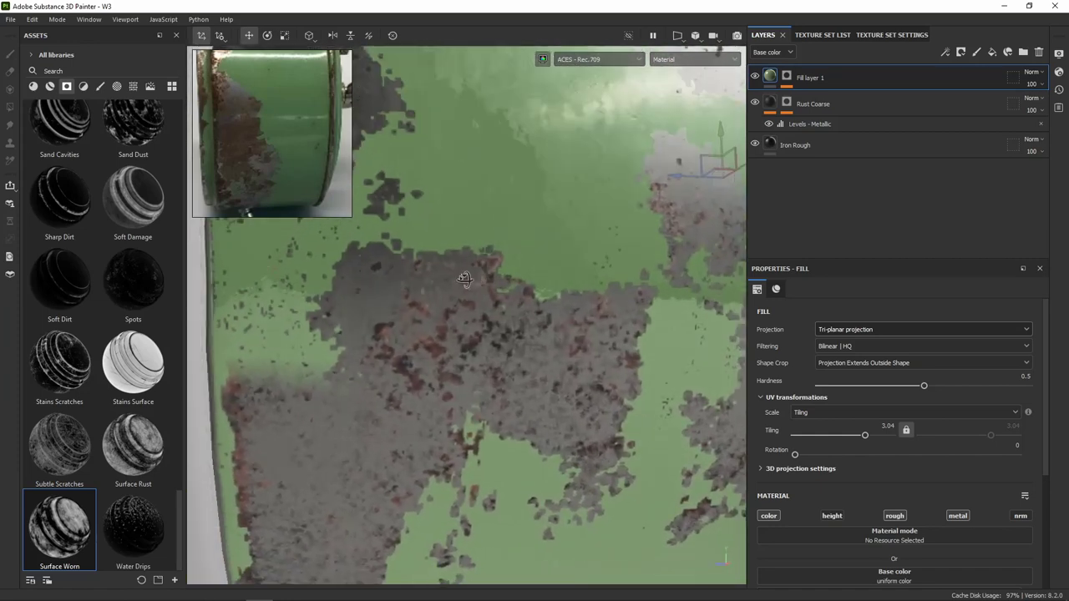
right_click(787, 77)
click(788, 109)
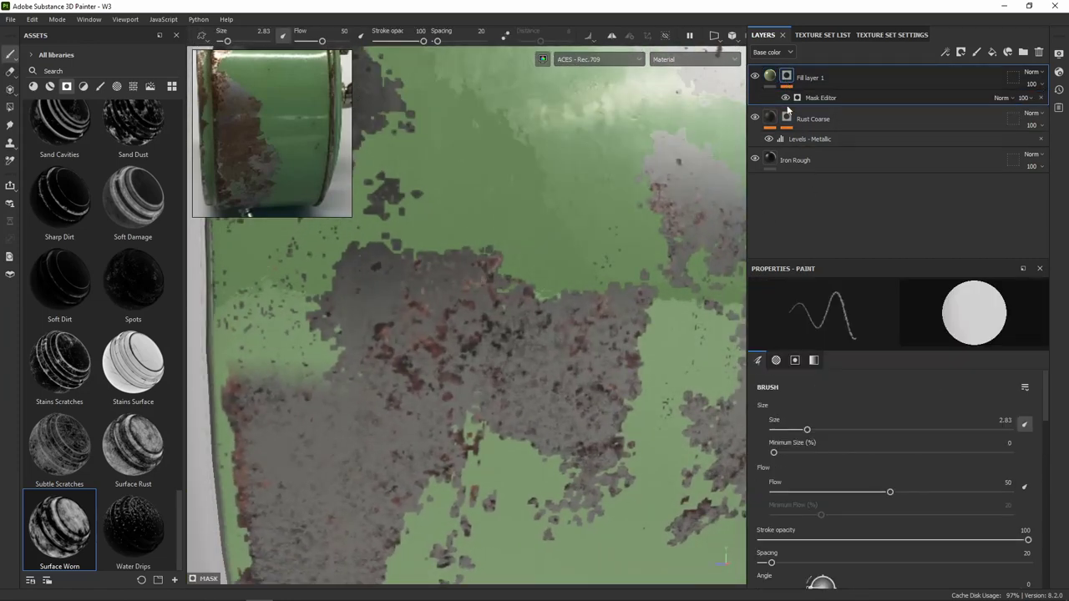
mouse_move(512, 384)
alt+mouse_down()
mouse_move(504, 291)
mouse_move(532, 296)
alt+mouse_up()
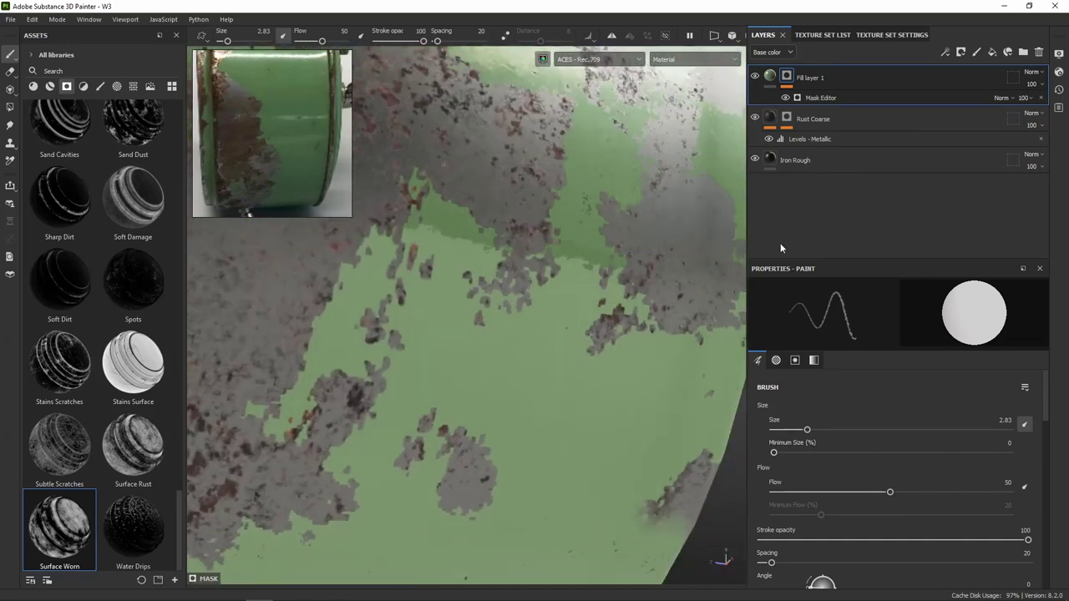
click(821, 98)
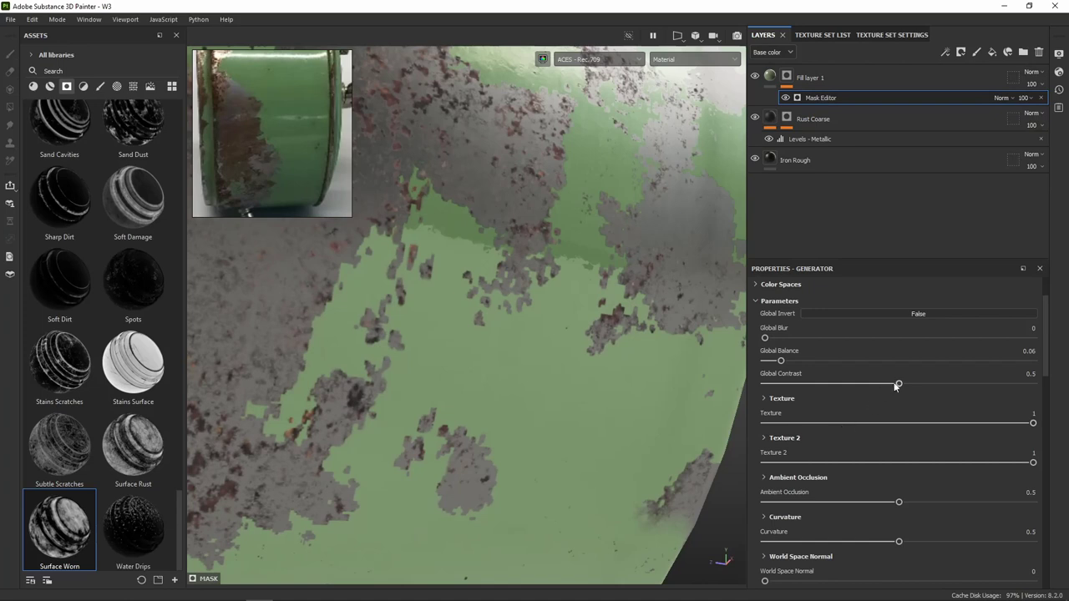
drag(900, 386, 832, 392)
drag(899, 395, 920, 396)
mouse_move(847, 401)
mouse_down()
mouse_move(766, 397)
mouse_move(944, 401)
mouse_move(977, 390)
mouse_up()
Raise Global Balance to 0.3 and set Global Blur to 0
mouse_move(781, 362)
mouse_down()
mouse_move(862, 358)
mouse_move(845, 361)
mouse_up()
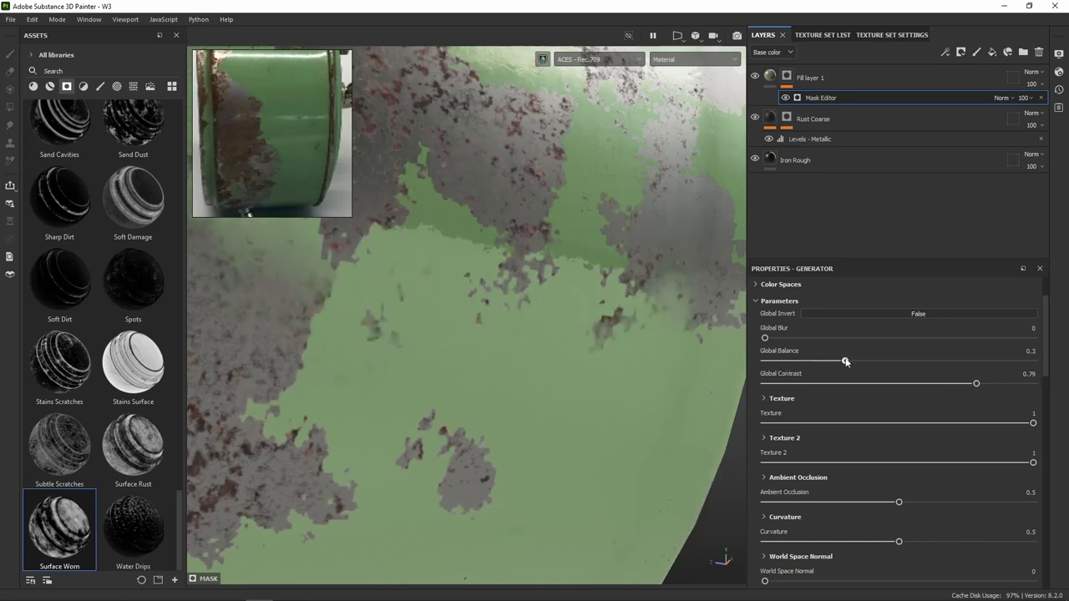
scroll(568, 372, down, 5)
alt+drag(568, 373, 555, 401)
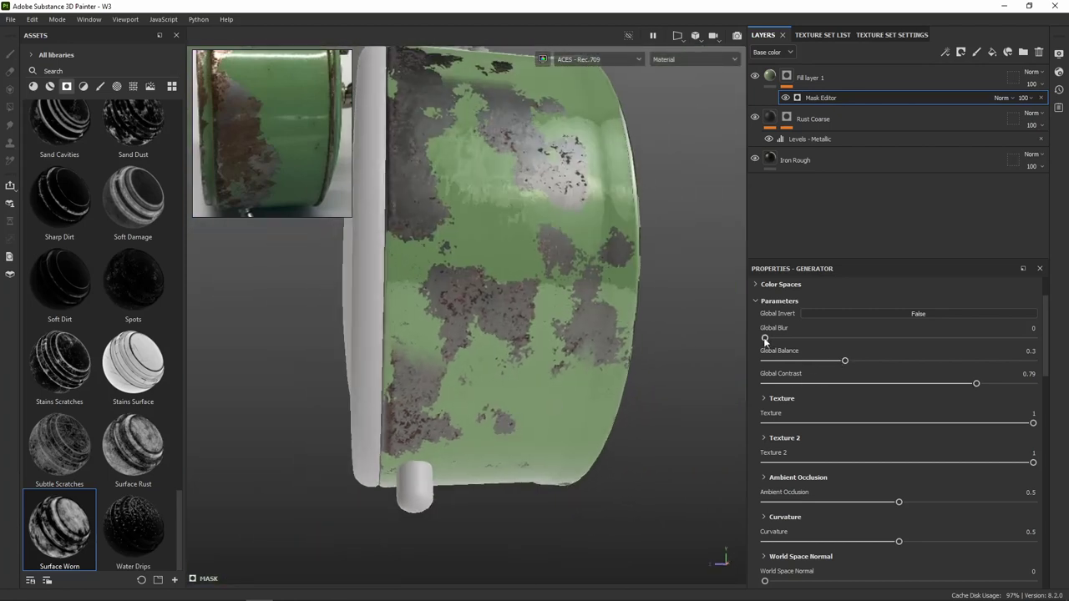
drag(764, 340, 749, 338)
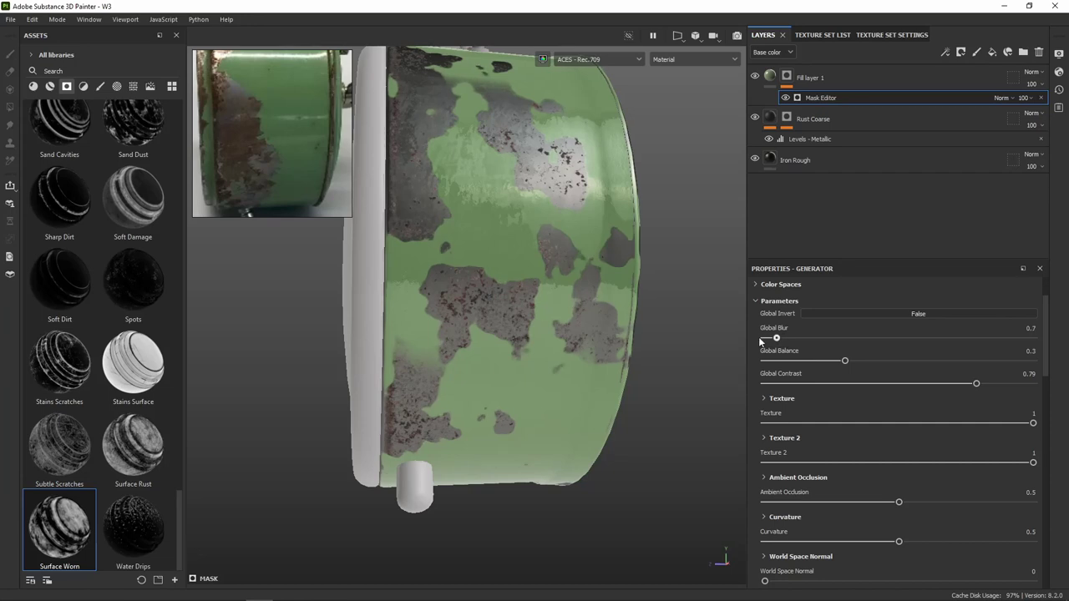
Push the Texture 2 weight up to its maximum of 1
scroll(496, 351, up, 3)
scroll(509, 361, up, 5)
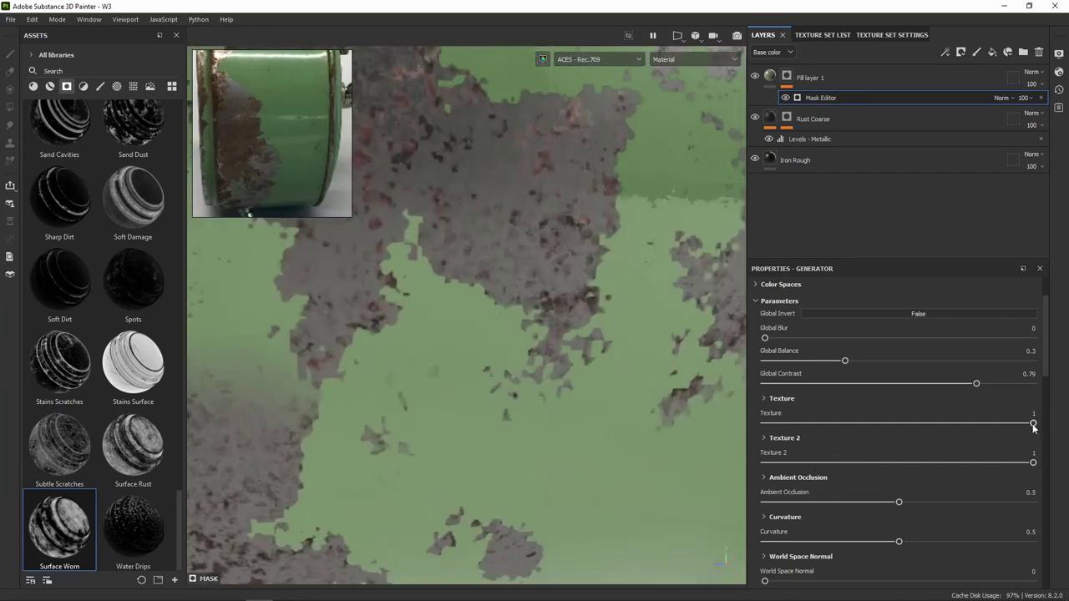
mouse_move(1034, 426)
mouse_down()
mouse_move(888, 422)
mouse_move(1058, 431)
mouse_move(842, 462)
mouse_up()
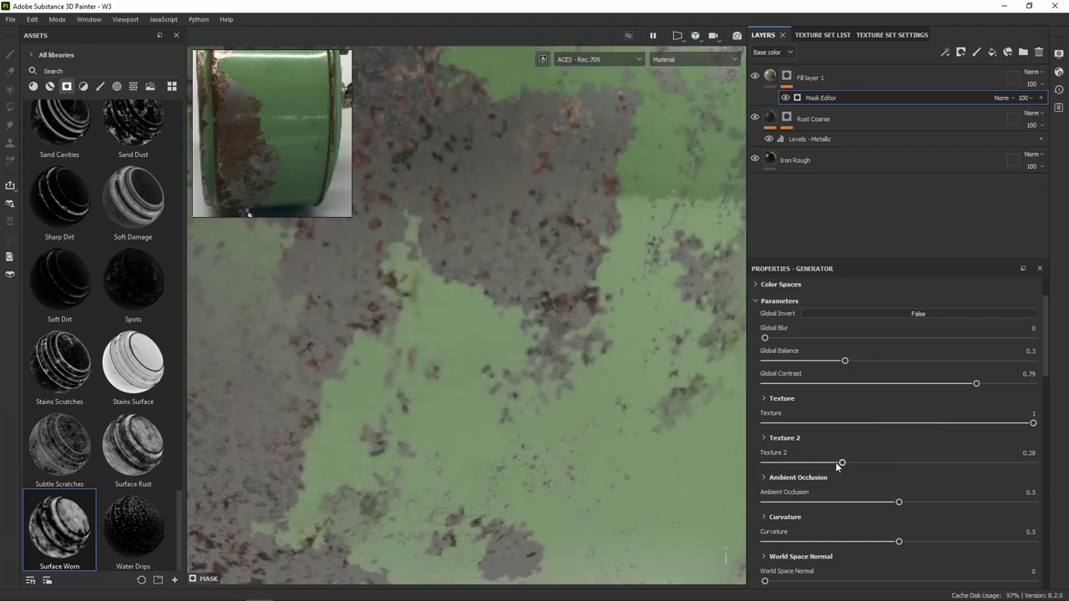
scroll(508, 317, down, 5)
mouse_move(507, 317)
alt+mouse_down()
mouse_move(534, 389)
mouse_move(656, 446)
alt+mouse_up()
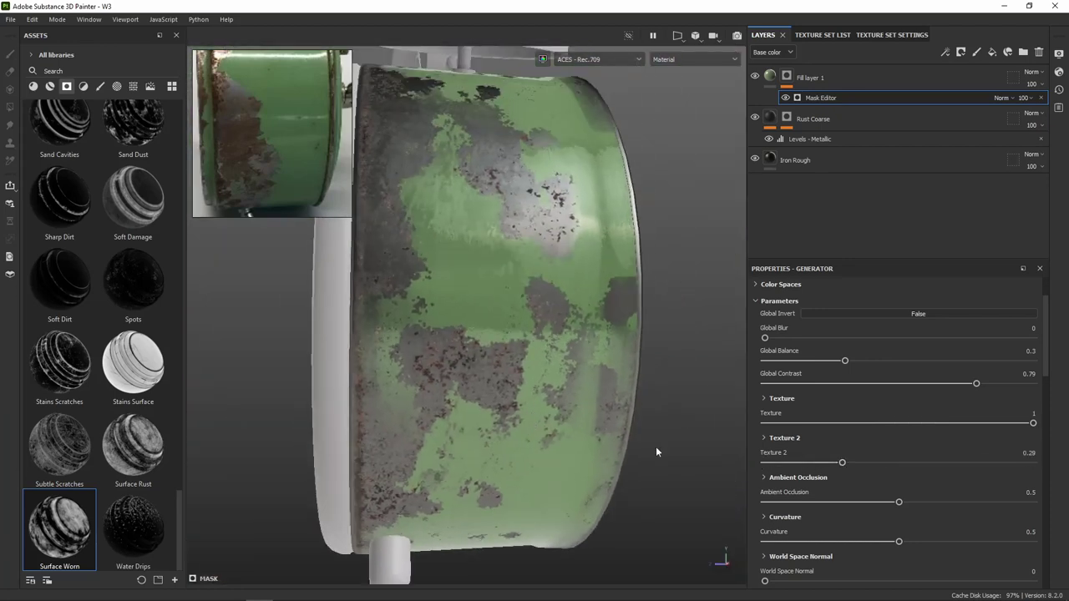
drag(865, 462, 916, 459)
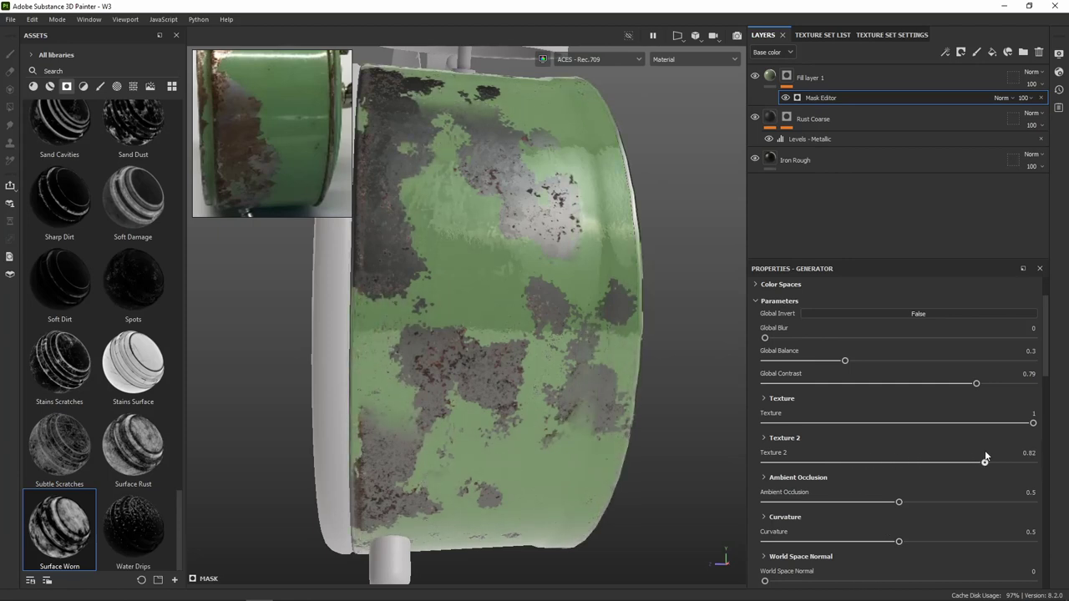
drag(986, 462, 1044, 462)
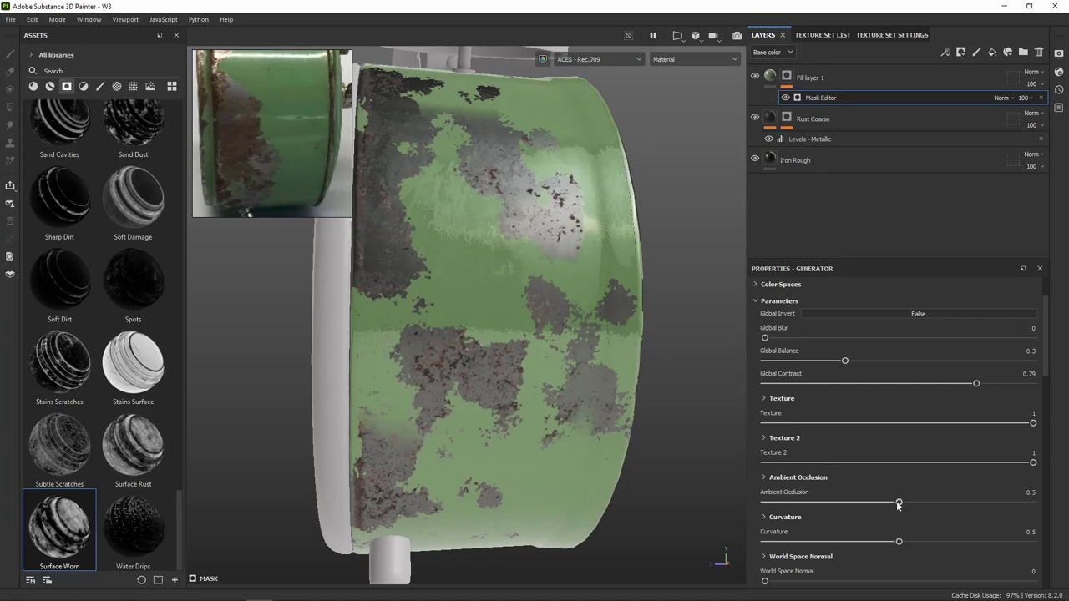
Set Ambient Occlusion to 0.67 and Curvature to 0.47
mouse_move(898, 504)
mouse_down()
mouse_move(916, 504)
mouse_move(839, 511)
mouse_move(992, 498)
mouse_move(933, 499)
mouse_move(944, 500)
mouse_up()
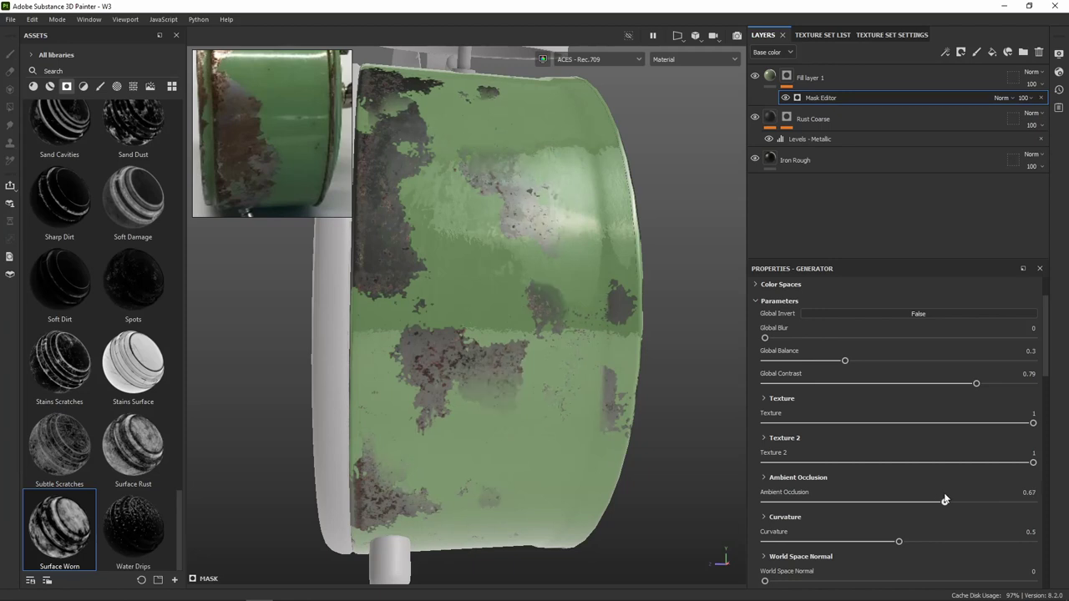
mouse_move(898, 543)
mouse_down()
mouse_move(930, 542)
mouse_move(886, 542)
mouse_move(898, 542)
mouse_up()
scroll(509, 347, down, 2)
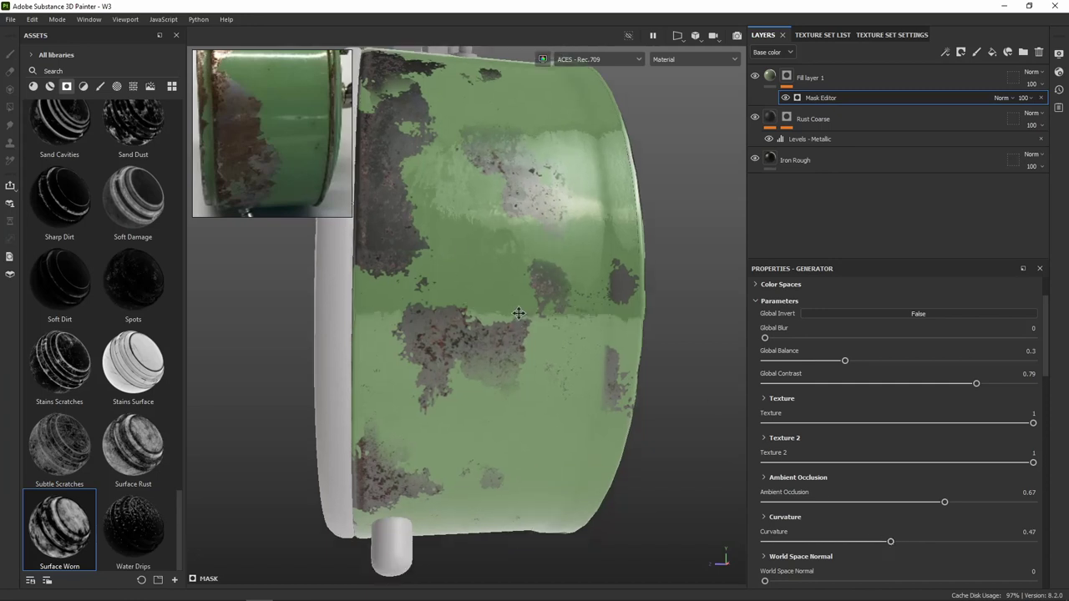
scroll(518, 343, down, 5)
alt+drag(516, 324, 417, 351)
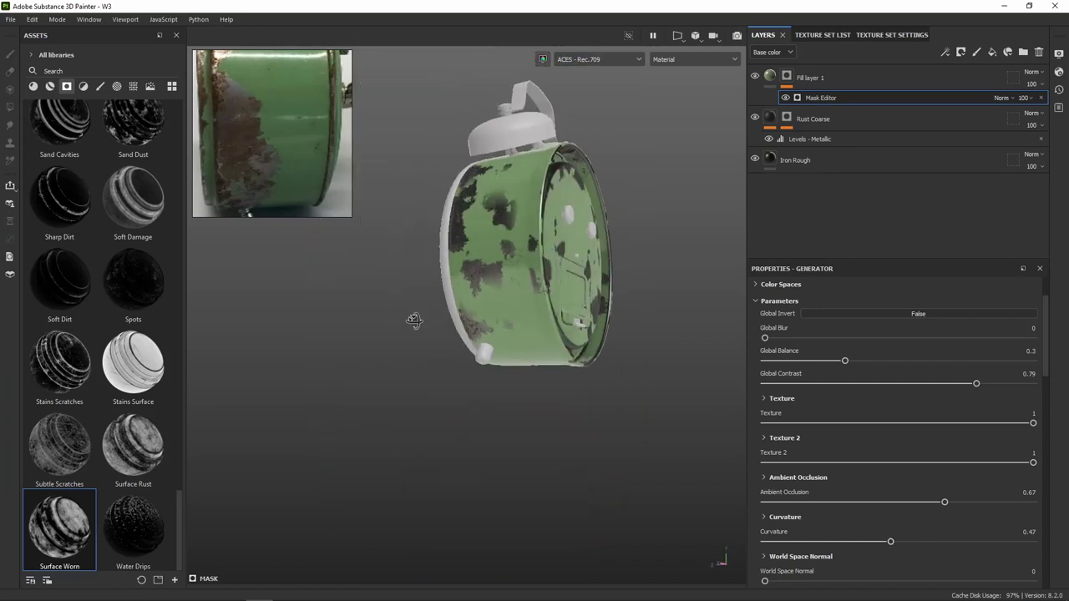
scroll(885, 459, down, 2)
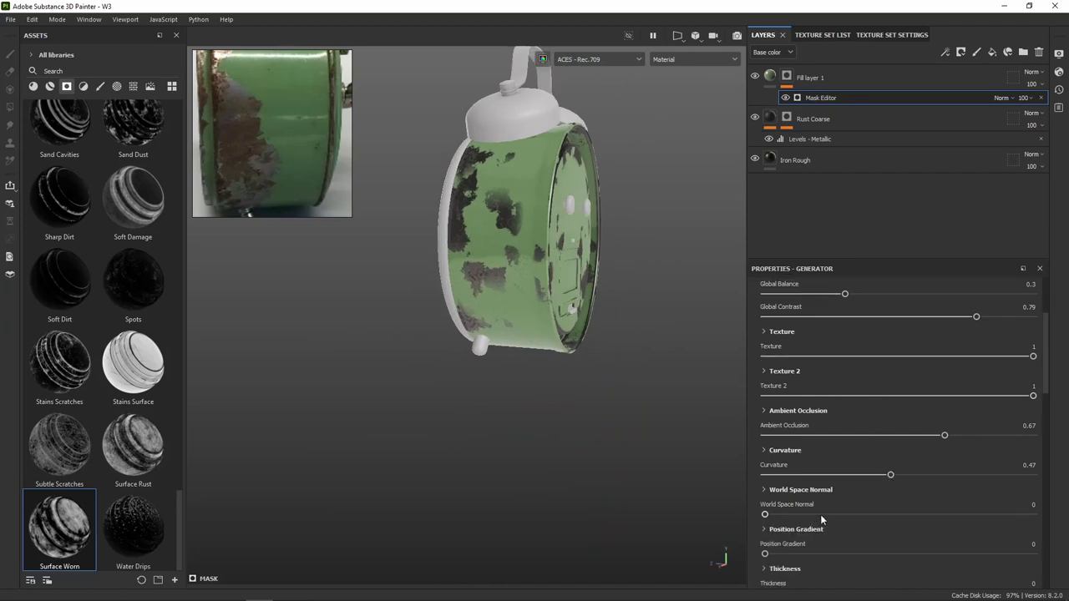
Bring the Clouds 3 secondary texture settings into view, nudging the grunge texture balance slightly
scroll(820, 515, down, 4)
scroll(822, 508, down, 3)
scroll(820, 499, down, 5)
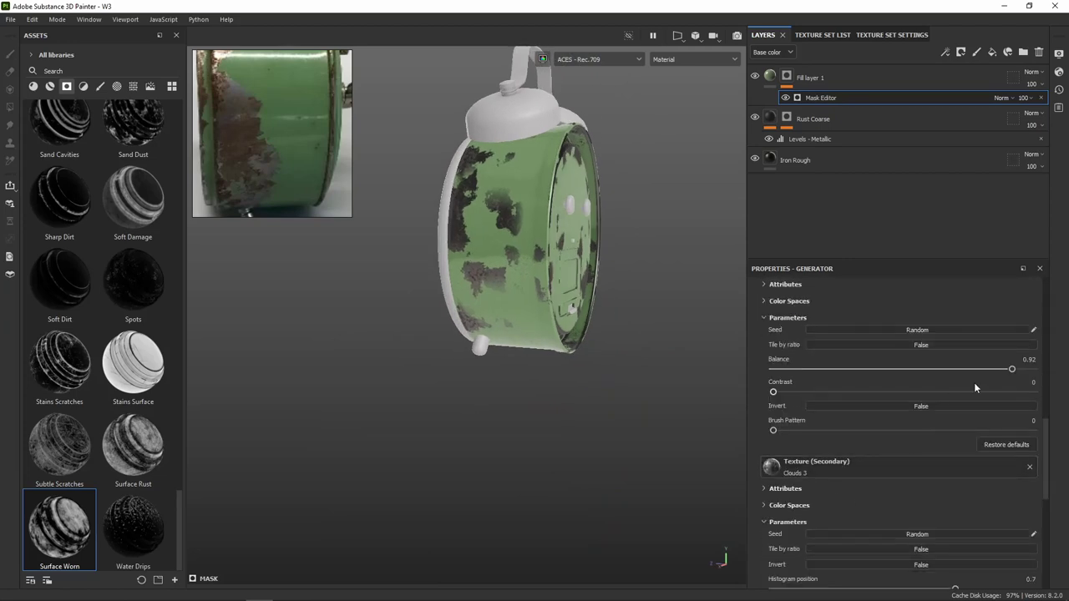
drag(1013, 374, 1003, 372)
alt+drag(595, 294, 568, 378)
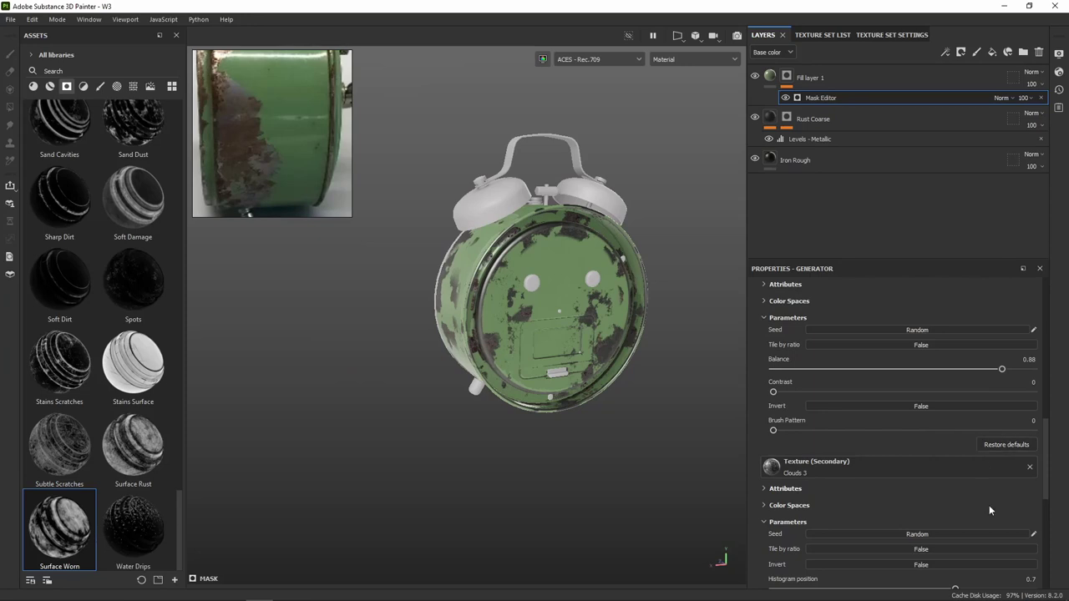
scroll(601, 368, up, 5)
scroll(552, 366, up, 1)
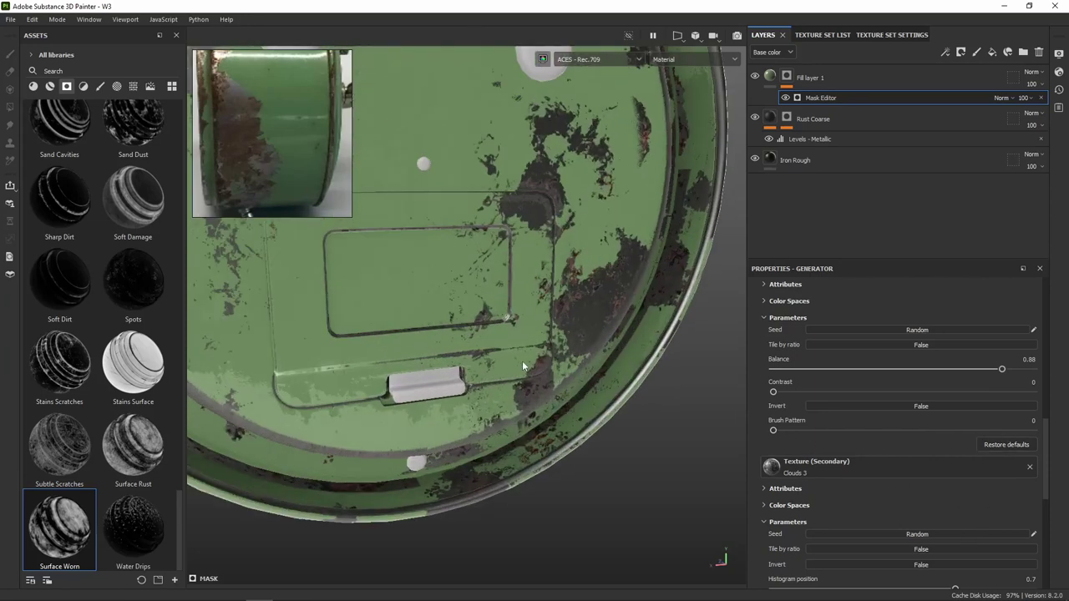
alt+middle_drag(522, 361, 554, 382)
mouse_move(554, 382)
alt+mouse_down()
mouse_move(524, 319)
mouse_move(673, 370)
mouse_move(429, 351)
mouse_move(489, 393)
mouse_move(487, 363)
mouse_move(440, 344)
mouse_move(808, 486)
alt+mouse_up()
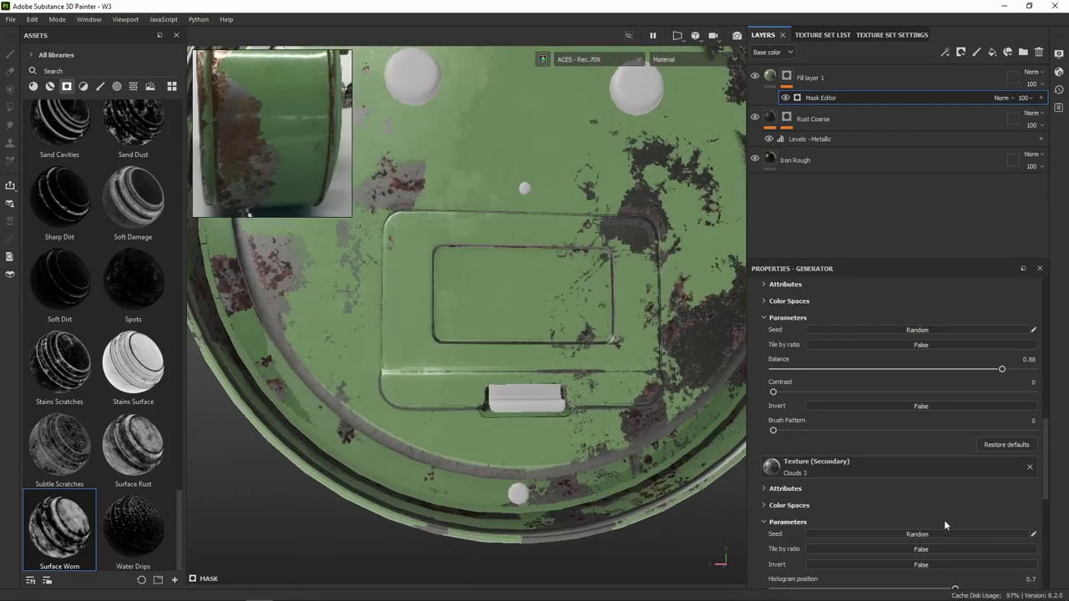
scroll(946, 524, down, 5)
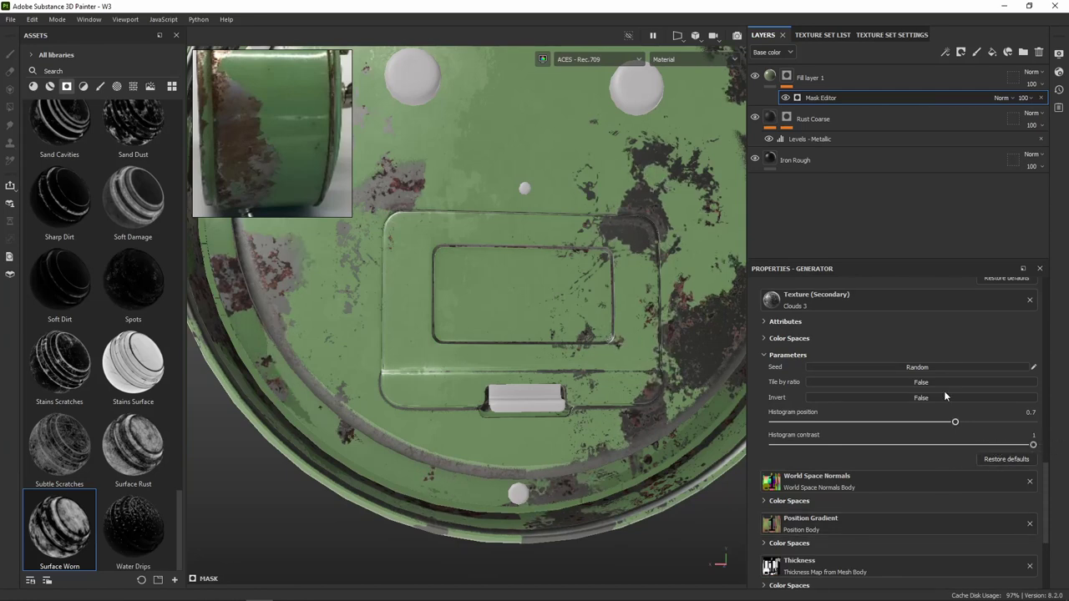
Test lower and maximum Clouds 3 Histogram contrast, settling at 0.96
scroll(641, 308, up, 3)
scroll(494, 406, up, 2)
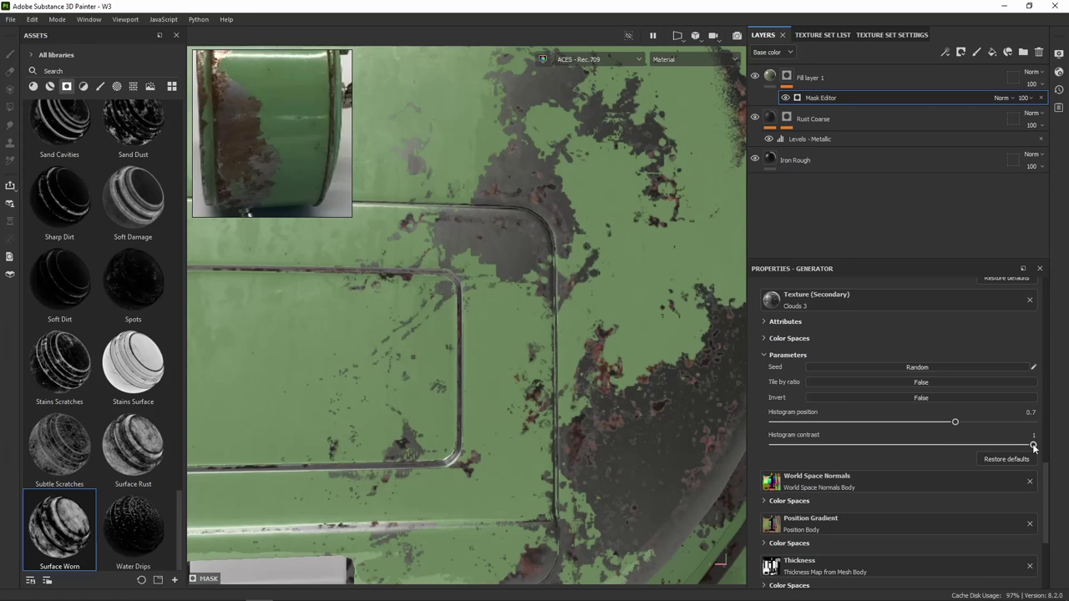
drag(1034, 447, 984, 447)
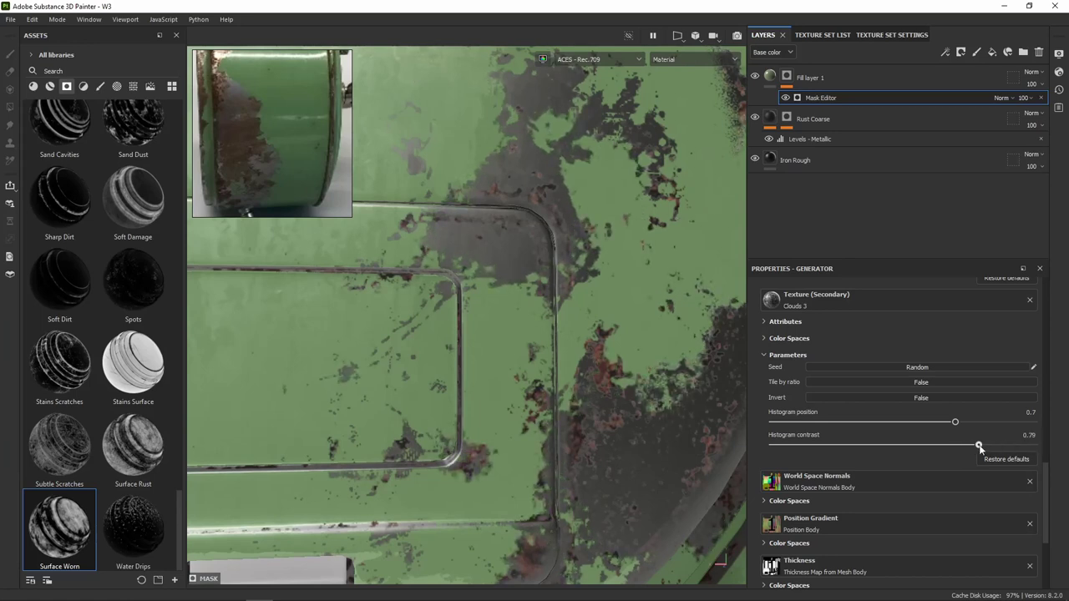
scroll(496, 326, down, 5)
alt+drag(491, 325, 607, 334)
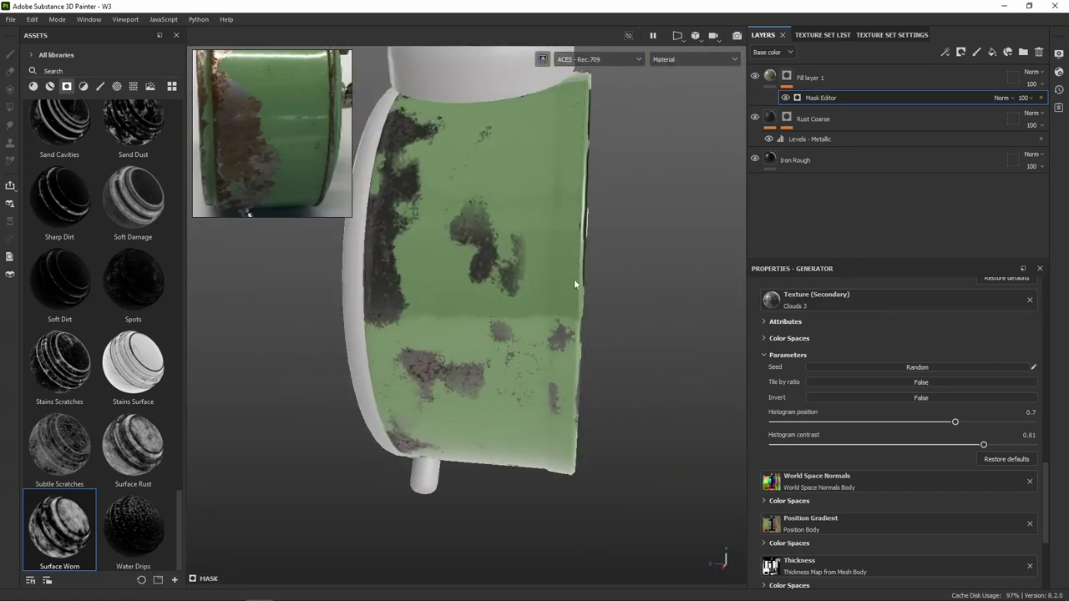
scroll(552, 275, up, 3)
scroll(542, 272, up, 2)
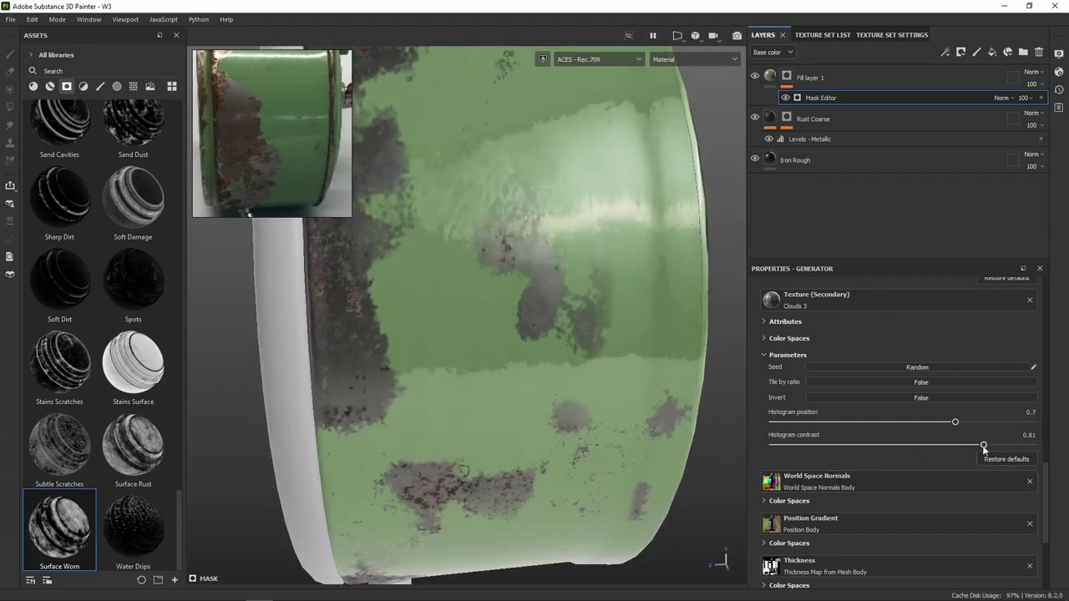
drag(984, 447, 1000, 447)
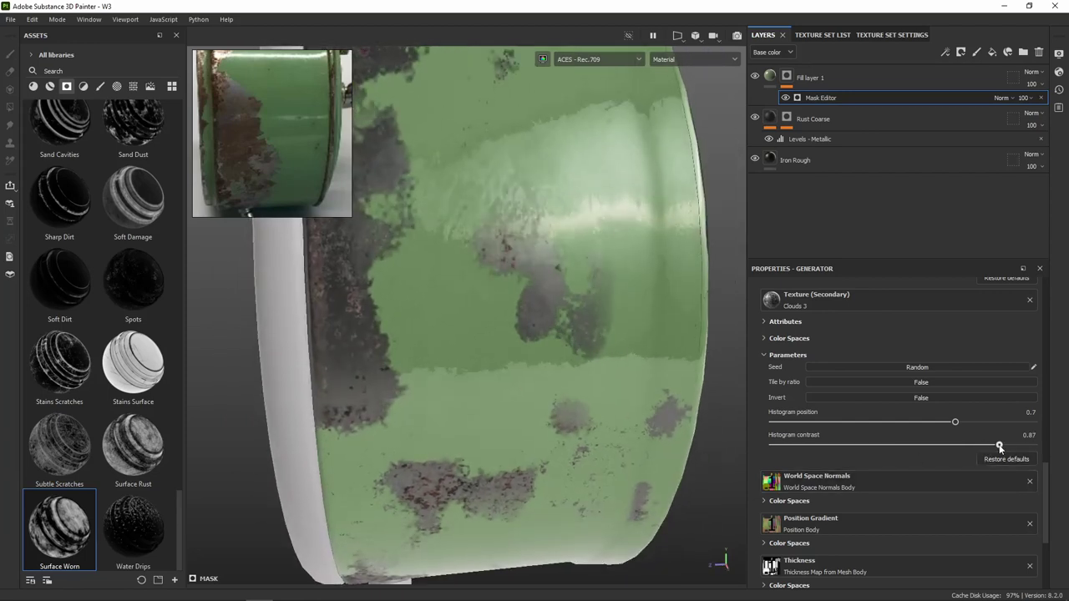
drag(1000, 447, 1051, 449)
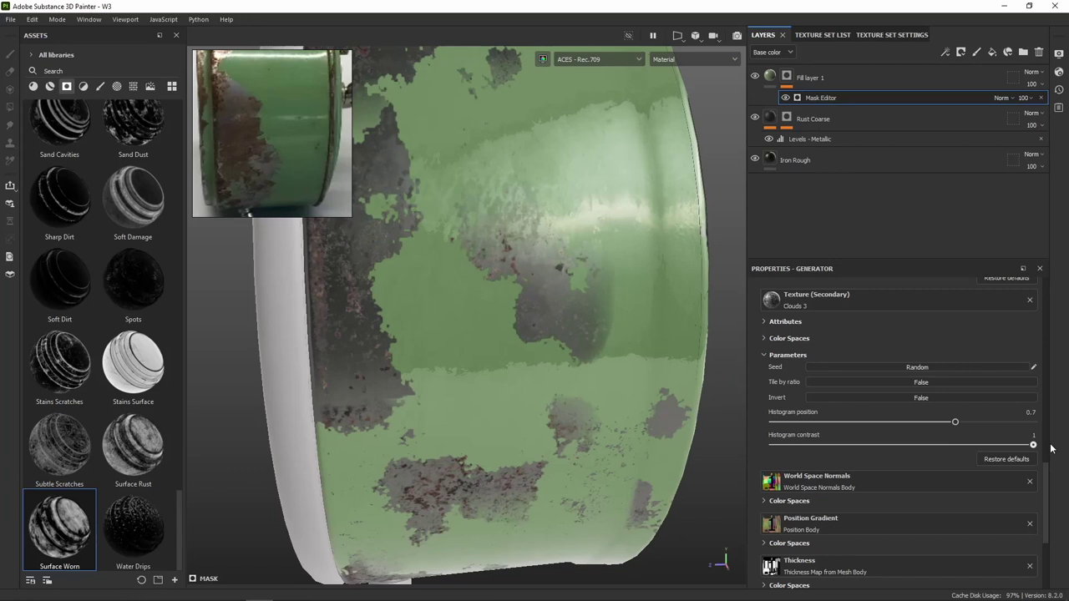
drag(1029, 445, 1024, 443)
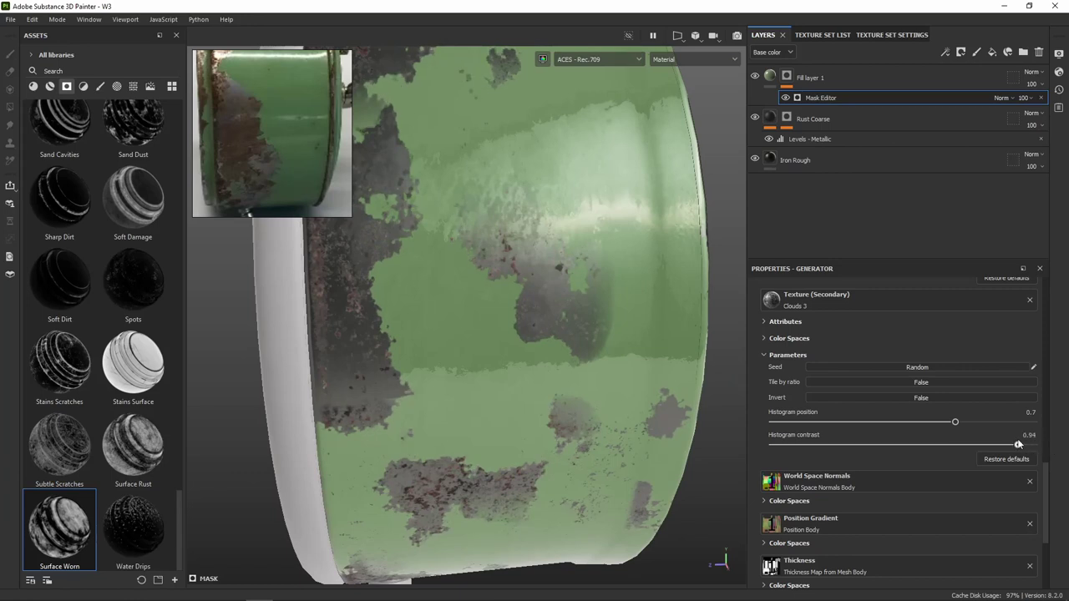
alt+drag(585, 352, 601, 448)
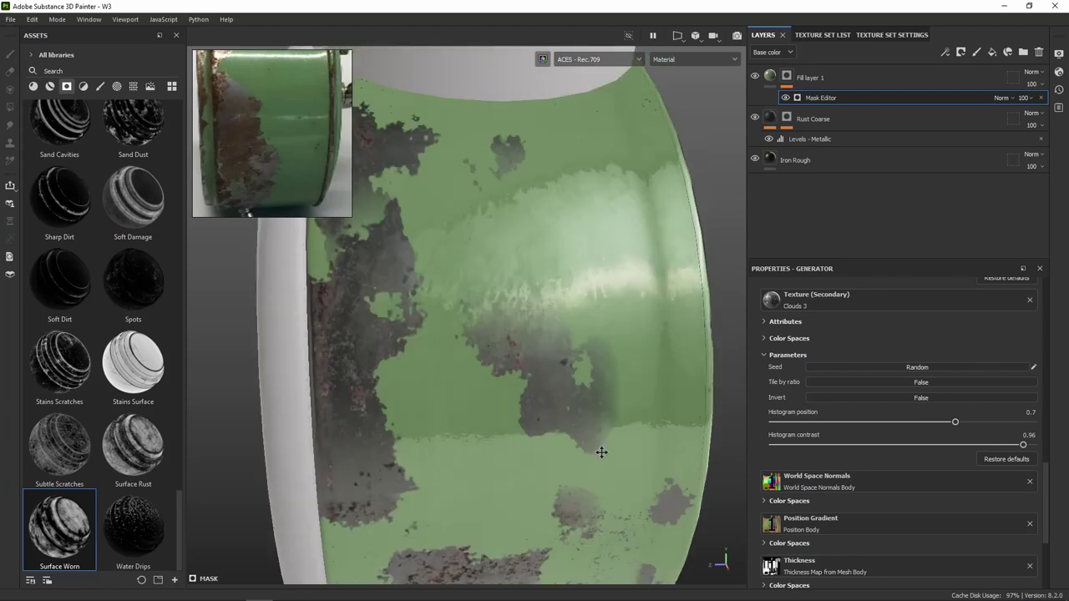
scroll(602, 448, down, 3)
mouse_move(606, 404)
alt+mouse_down()
mouse_move(630, 298)
mouse_move(437, 313)
mouse_move(513, 334)
alt+mouse_up()
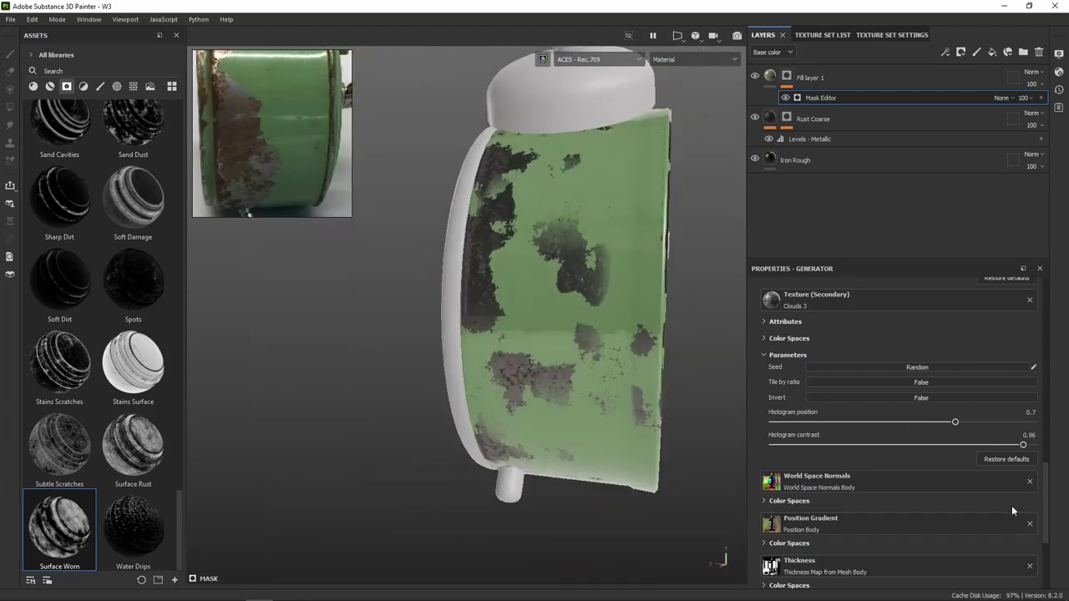
Reroll the Clouds 3 mask seed several times, checking the rust layout on the clock's back
click(913, 362)
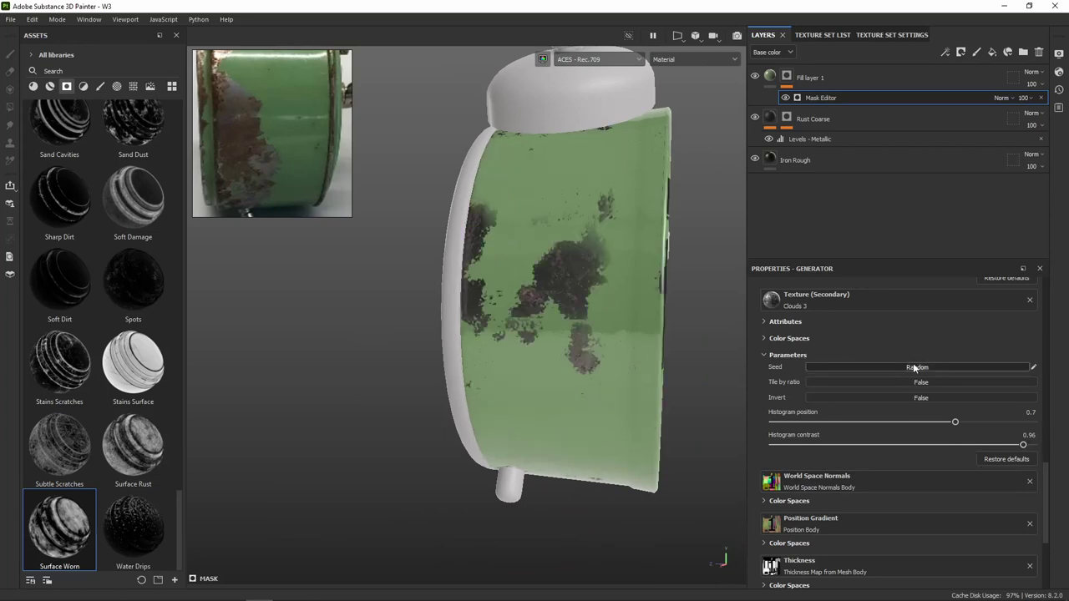
click(914, 366)
click(915, 366)
click(916, 367)
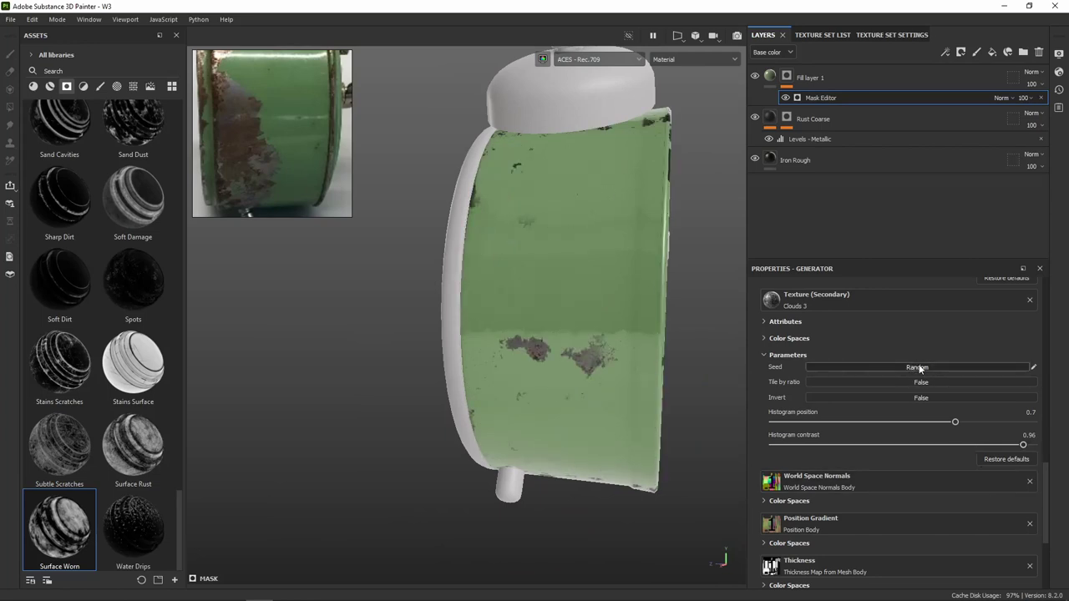
mouse_move(697, 323)
alt+mouse_down()
mouse_move(493, 364)
mouse_move(726, 384)
alt+mouse_up()
click(913, 368)
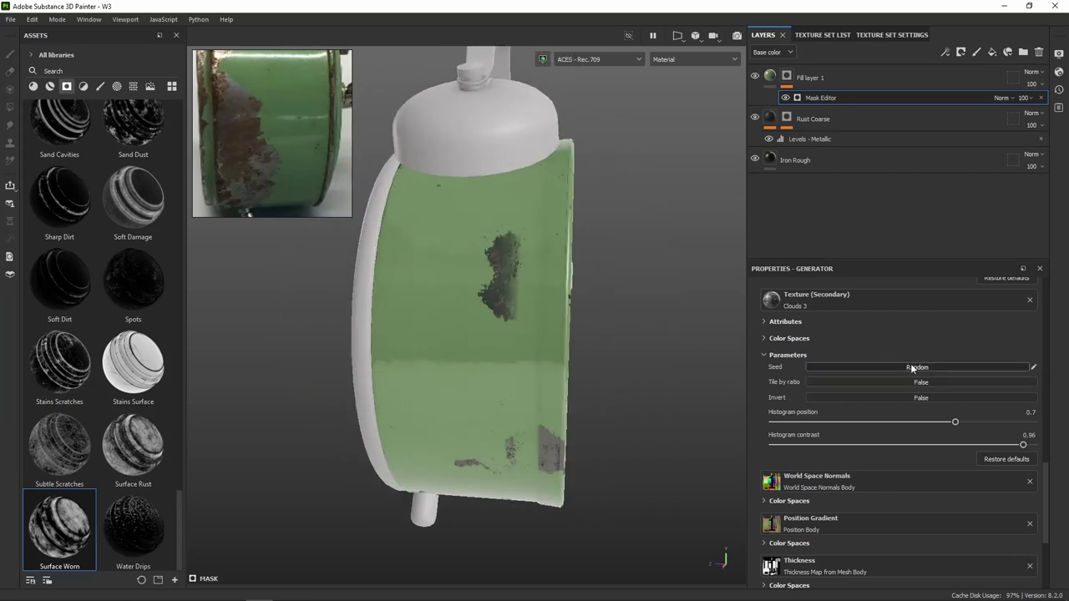
click(912, 368)
alt+drag(539, 378, 582, 361)
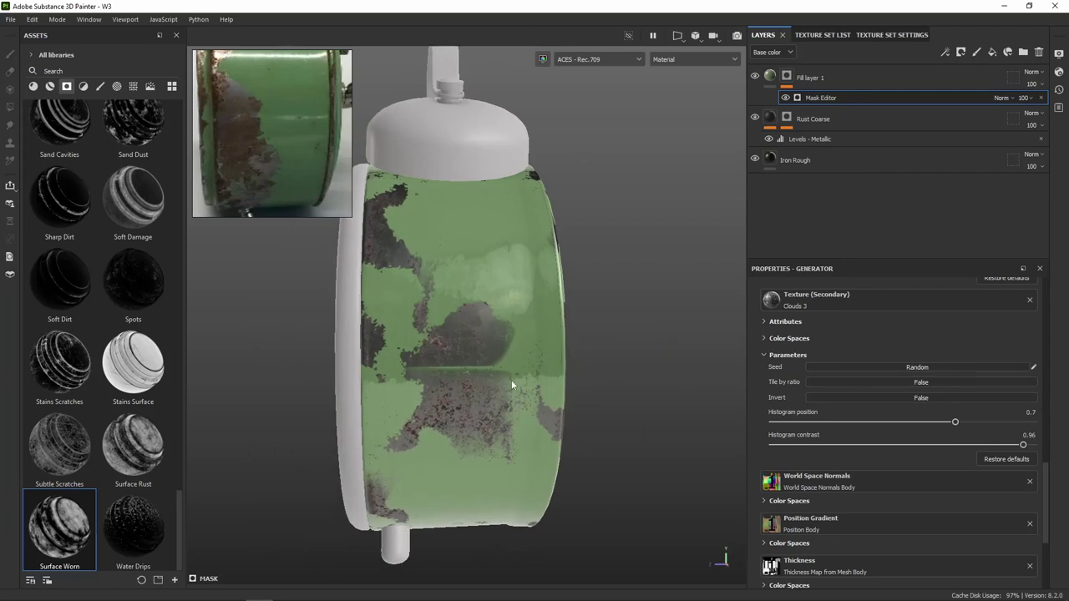
scroll(510, 347, up, 3)
Keep rerolling the seed until larger rust patches show through the green paint
click(946, 368)
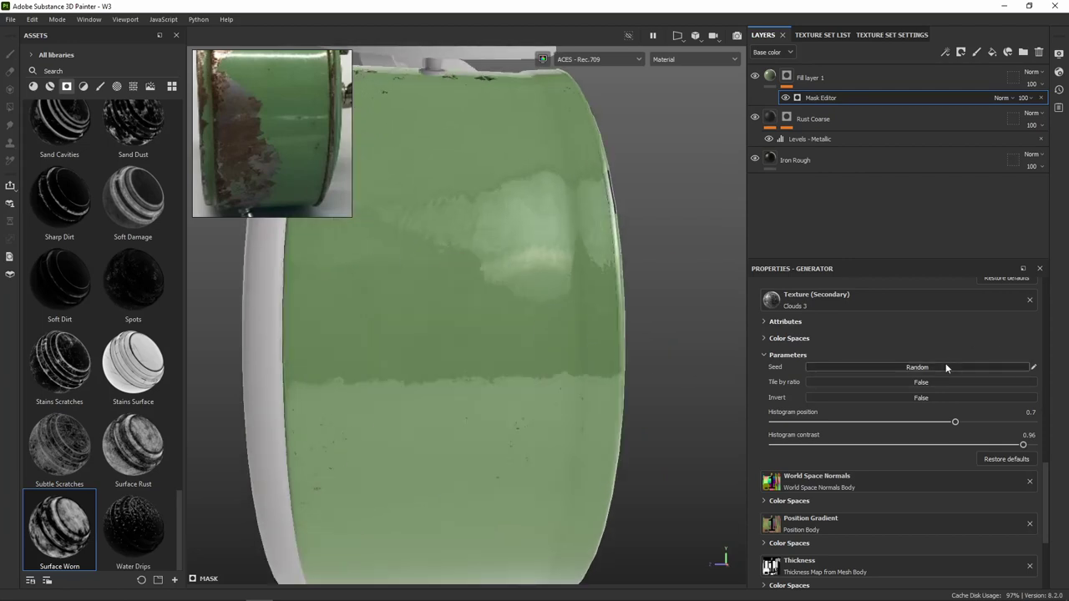
click(945, 367)
click(946, 367)
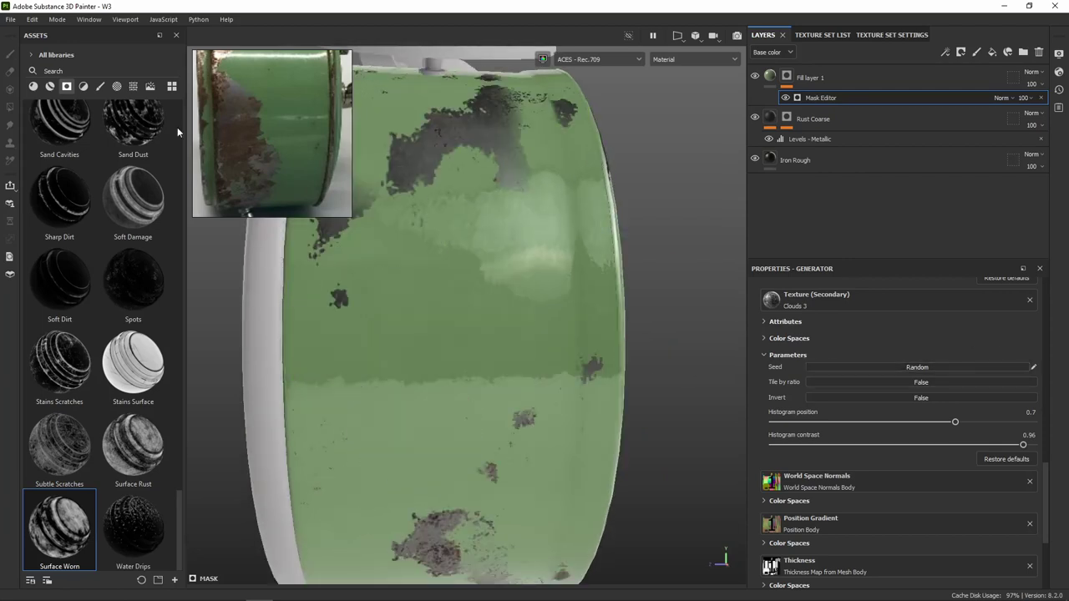
click(941, 367)
click(935, 366)
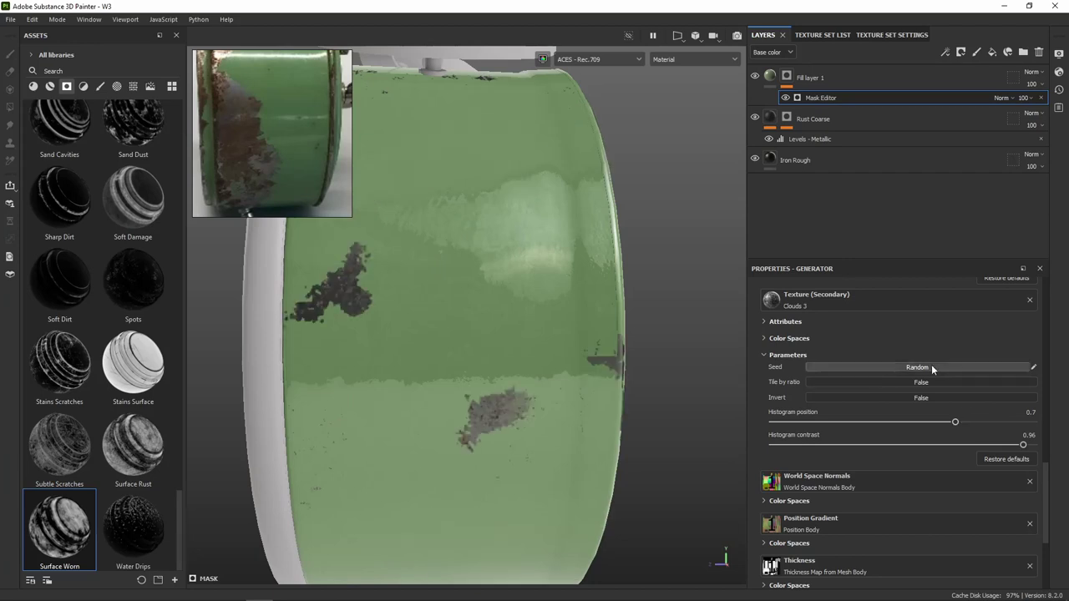
click(932, 367)
click(933, 367)
click(936, 367)
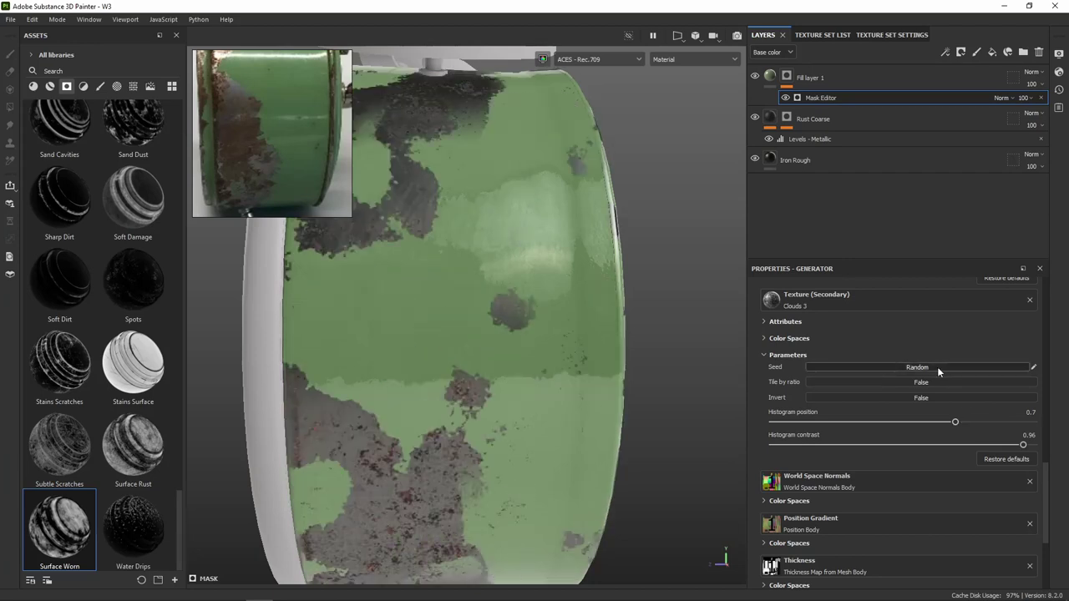
scroll(584, 360, down, 3)
mouse_move(549, 368)
alt+mouse_down()
mouse_move(611, 346)
mouse_move(616, 326)
alt+mouse_up()
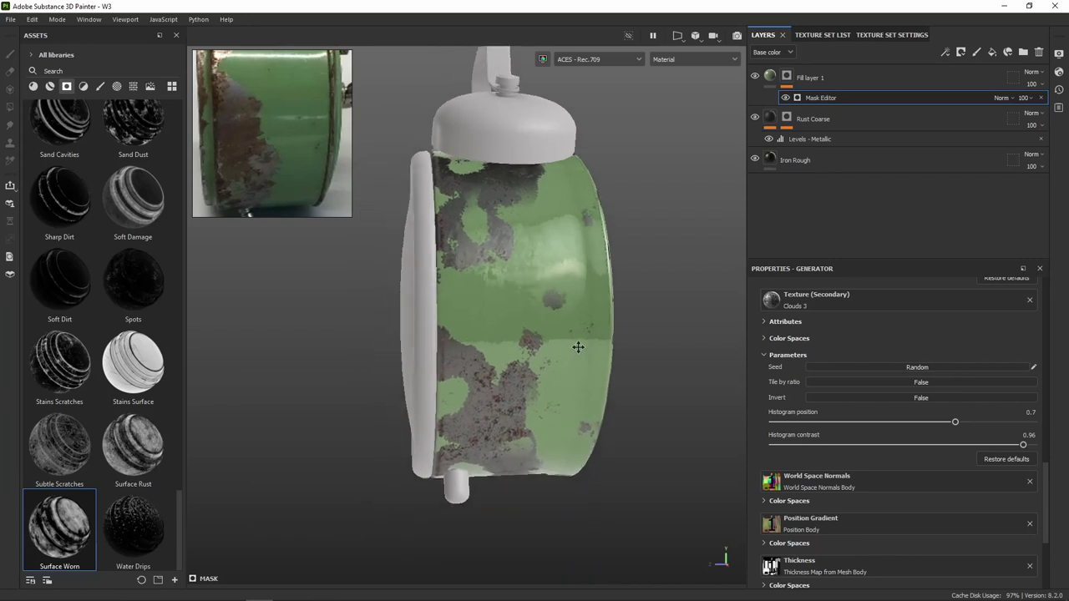
scroll(521, 381, up, 3)
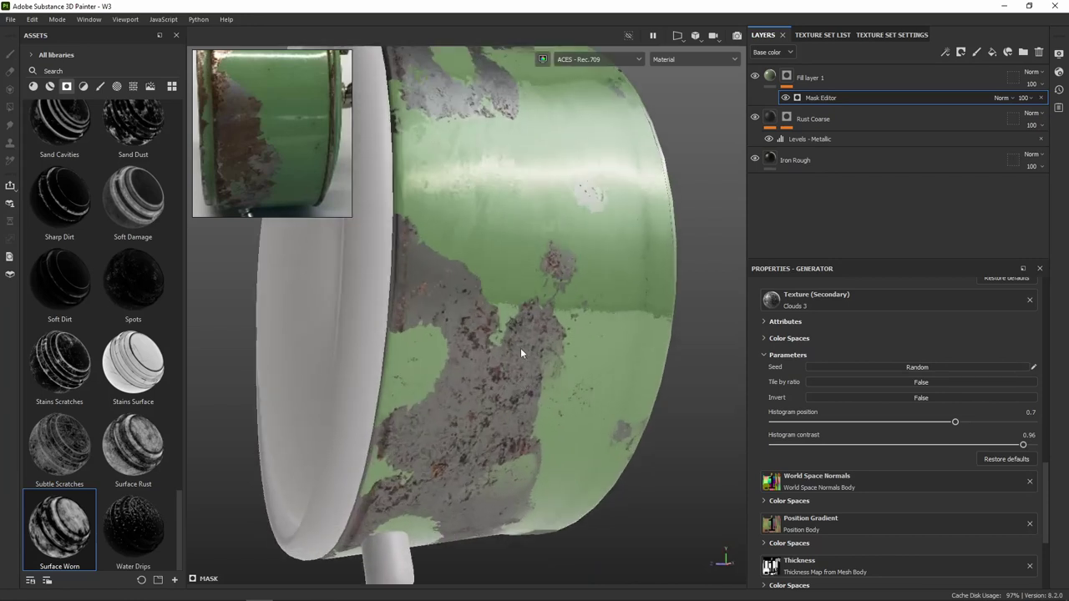
scroll(520, 348, up, 3)
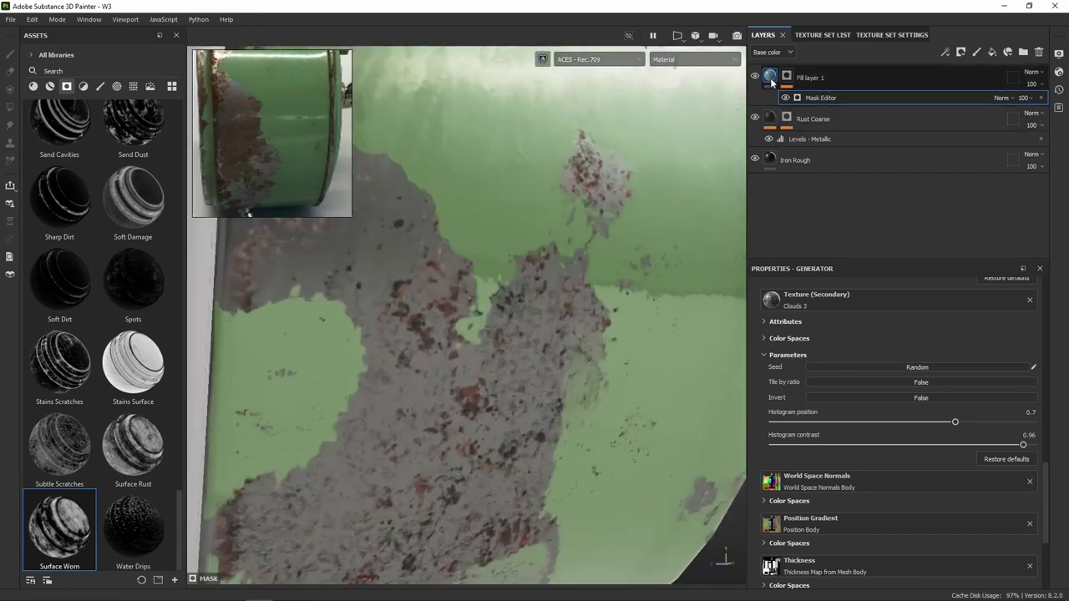
mouse_move(770, 77)
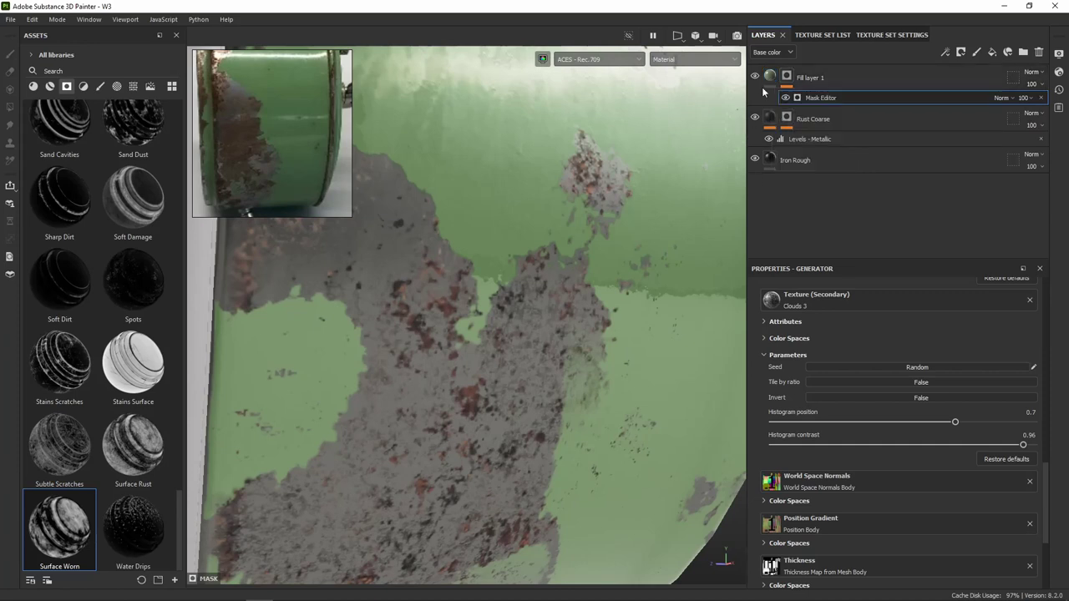
Raise Fill layer 1's green paint Roughness from 0.026 to 0.0801
click(769, 76)
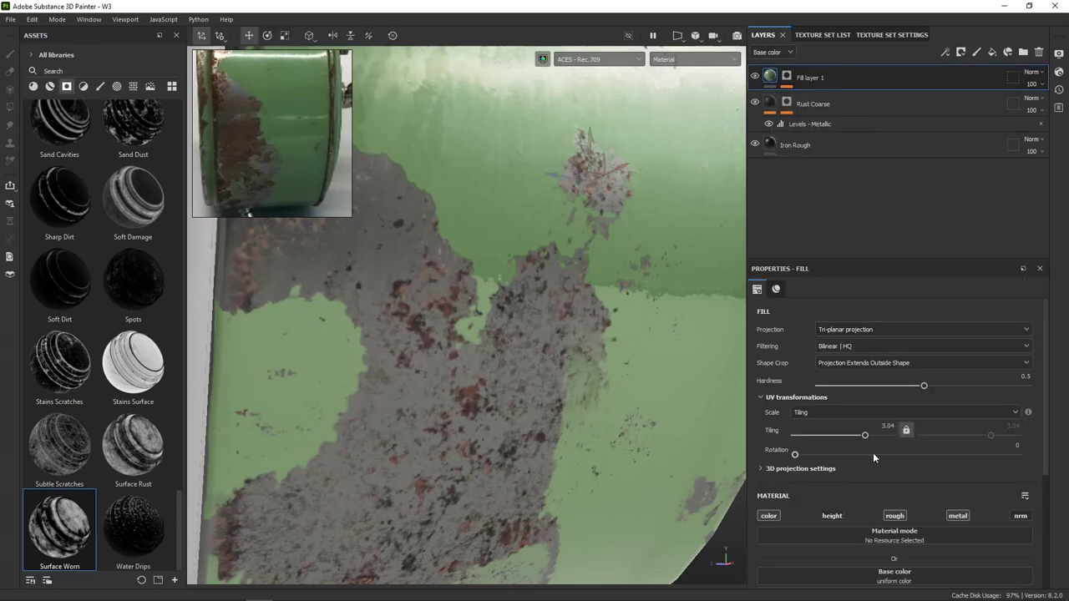
scroll(844, 460, down, 3)
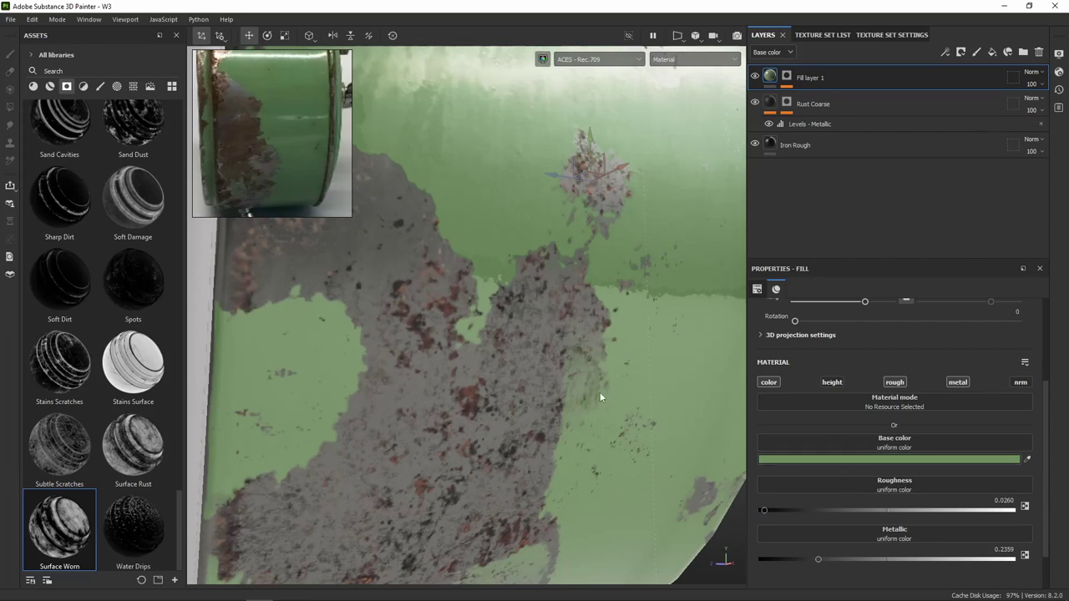
alt+drag(600, 397, 828, 585)
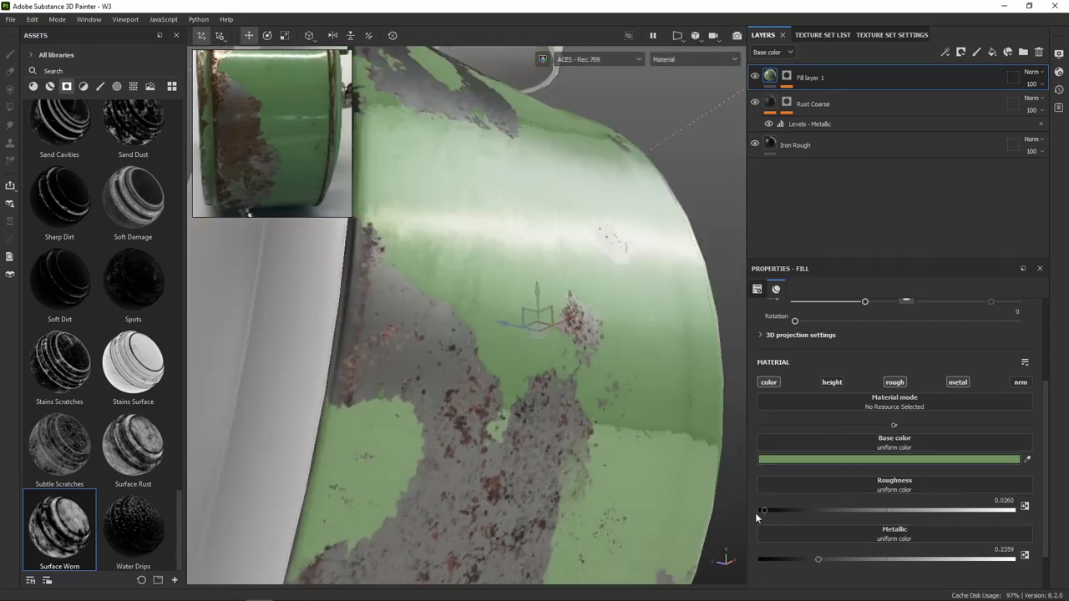
mouse_move(764, 508)
mouse_down()
mouse_move(805, 507)
mouse_move(744, 507)
mouse_move(775, 512)
mouse_up()
mouse_move(562, 297)
alt+mouse_down()
mouse_move(543, 359)
mouse_move(518, 282)
alt+mouse_up()
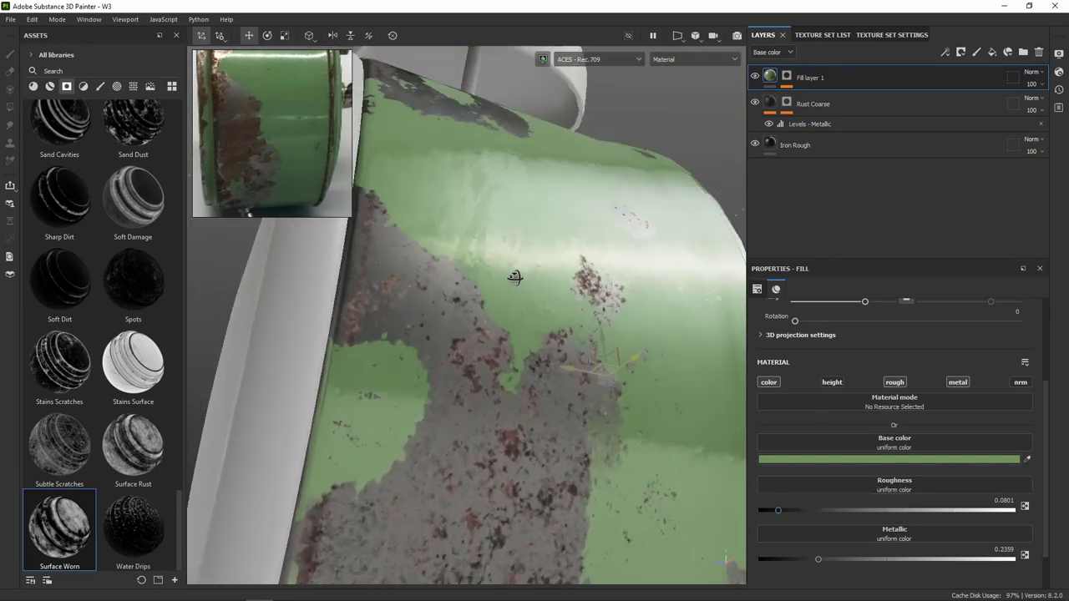
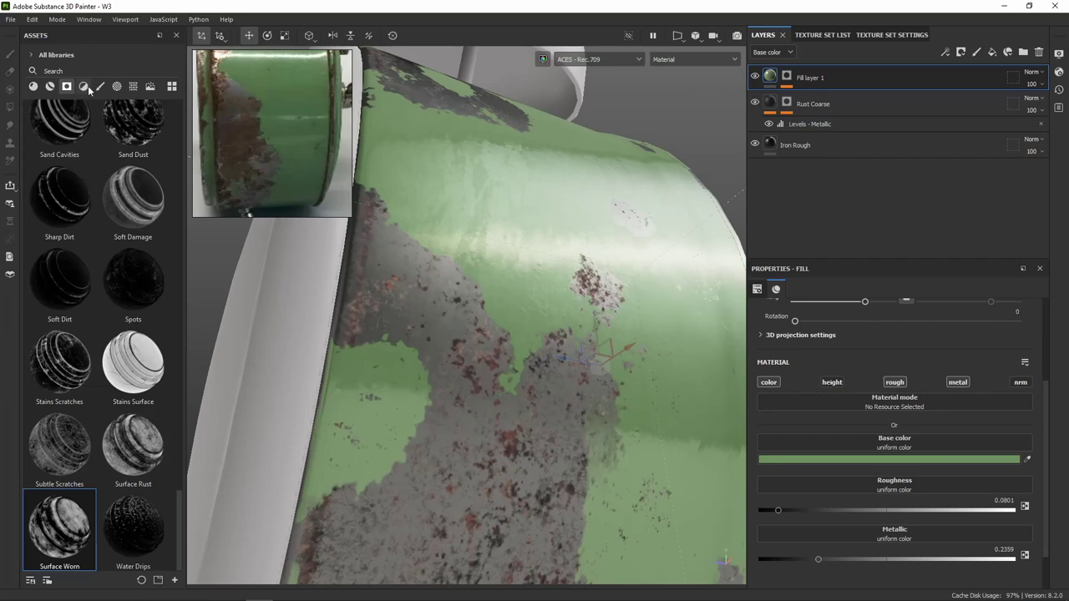
Drive Fill layer 1's roughness with the Clouds 1 texture from the Textures assets
click(133, 87)
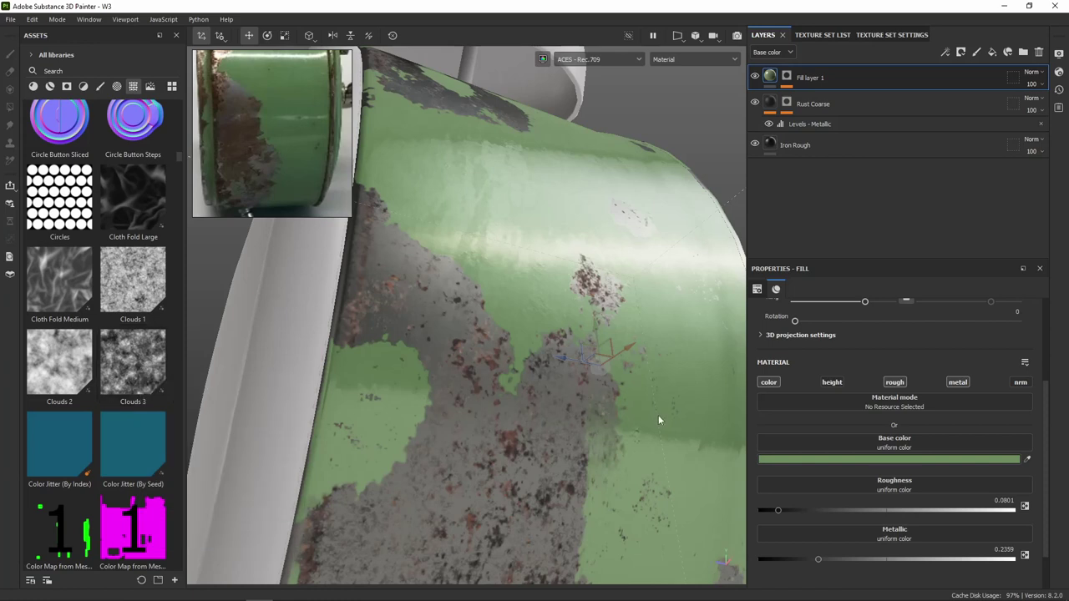
alt+drag(658, 421, 548, 346)
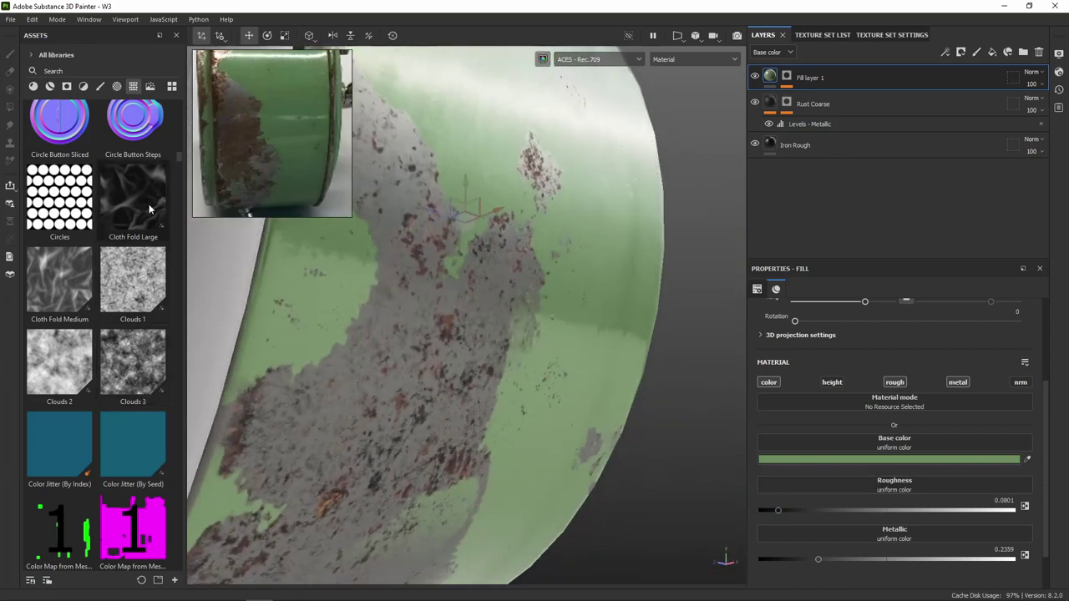
mouse_move(132, 279)
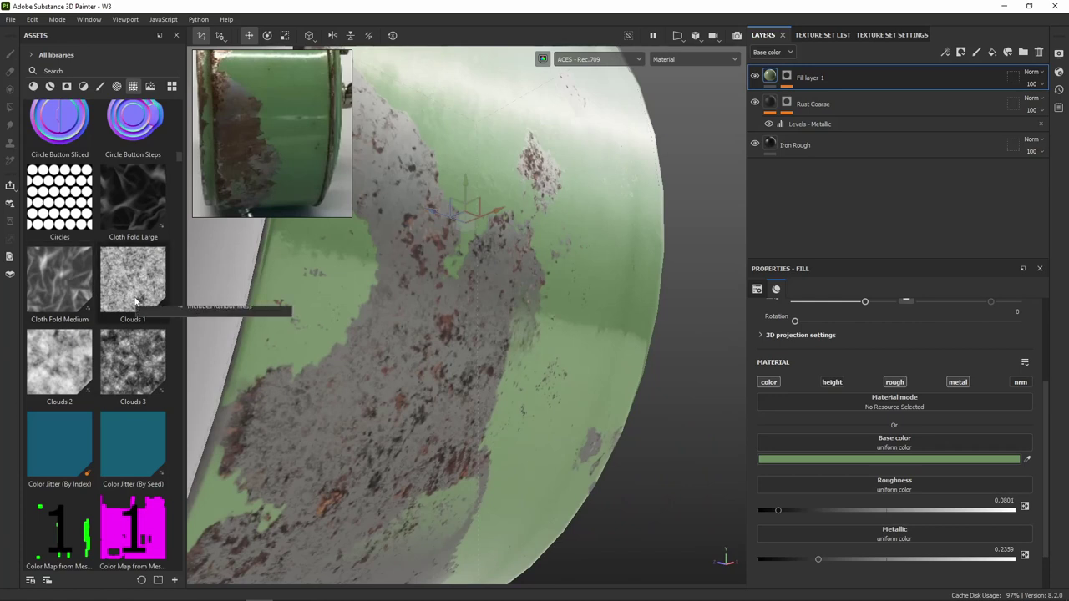
drag(138, 293, 891, 484)
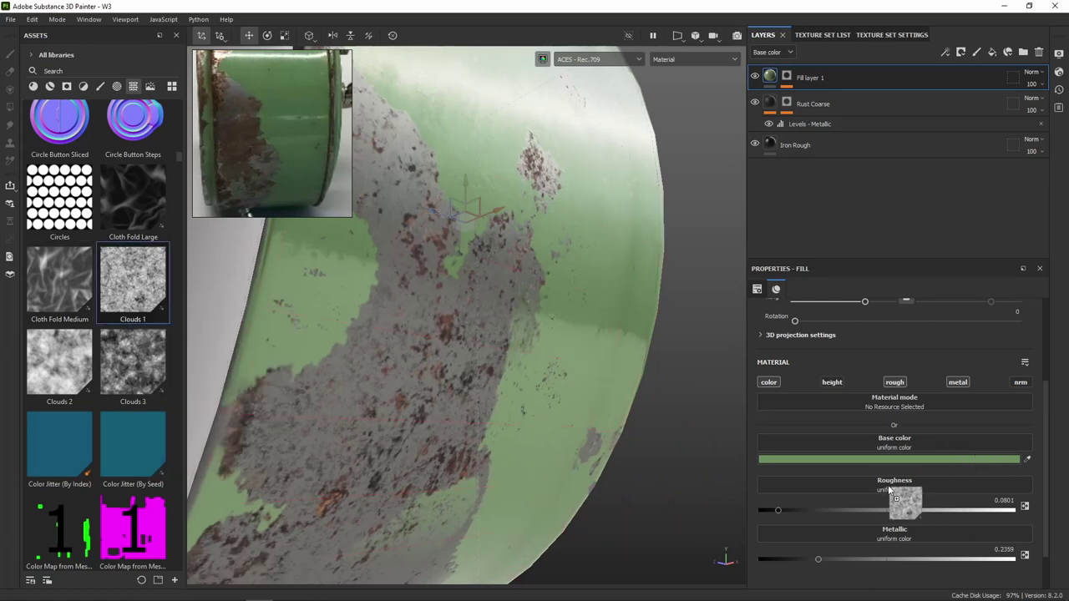
Tune the Clouds 1 roughness map to Balance 0.2 and Contrast 0.19
mouse_move(569, 353)
alt+mouse_down()
mouse_move(505, 326)
mouse_move(584, 351)
alt+mouse_up()
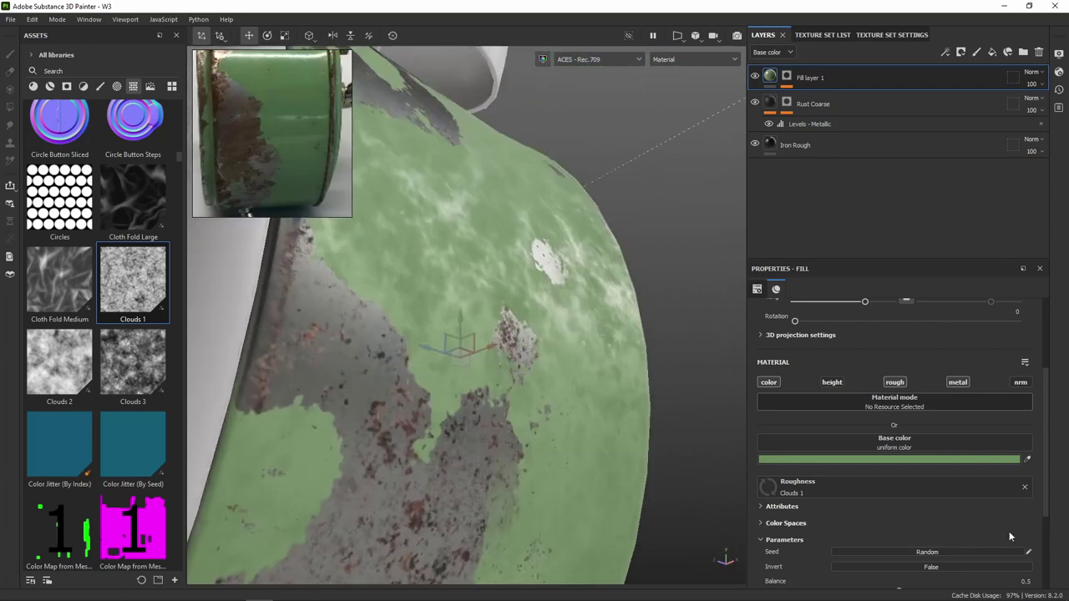
scroll(869, 493, down, 3)
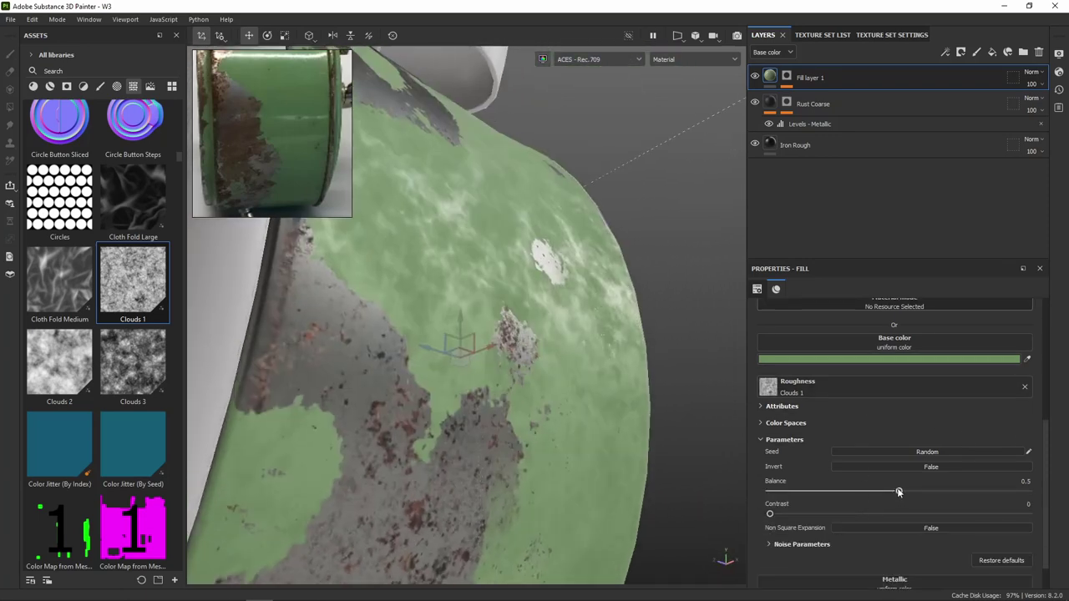
drag(899, 492, 835, 493)
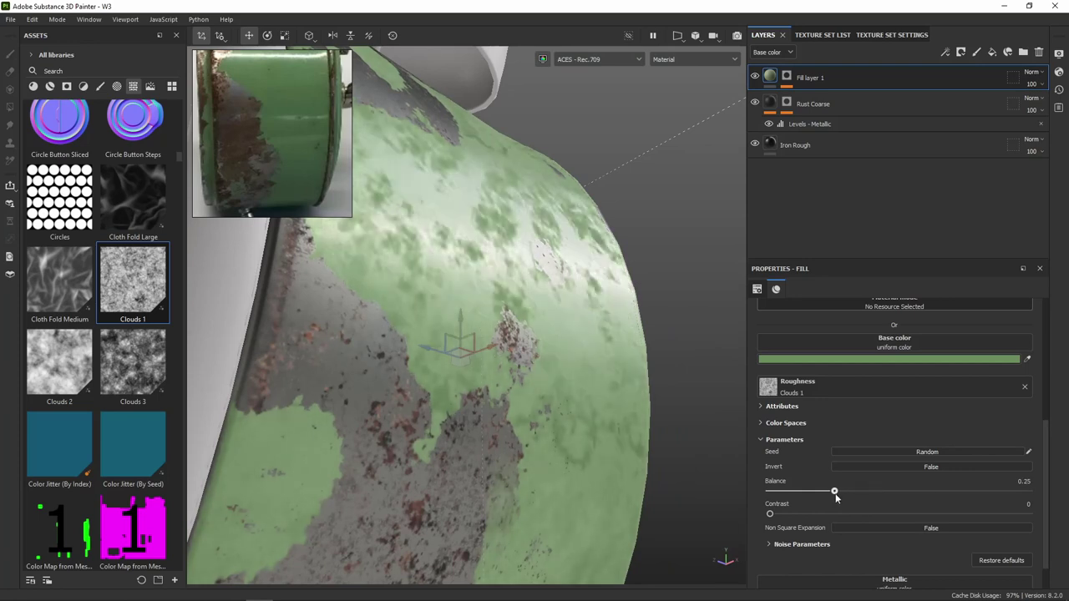
drag(770, 519, 681, 485)
mouse_move(528, 414)
alt+mouse_down()
mouse_move(461, 420)
mouse_move(643, 456)
alt+mouse_up()
drag(832, 491, 810, 492)
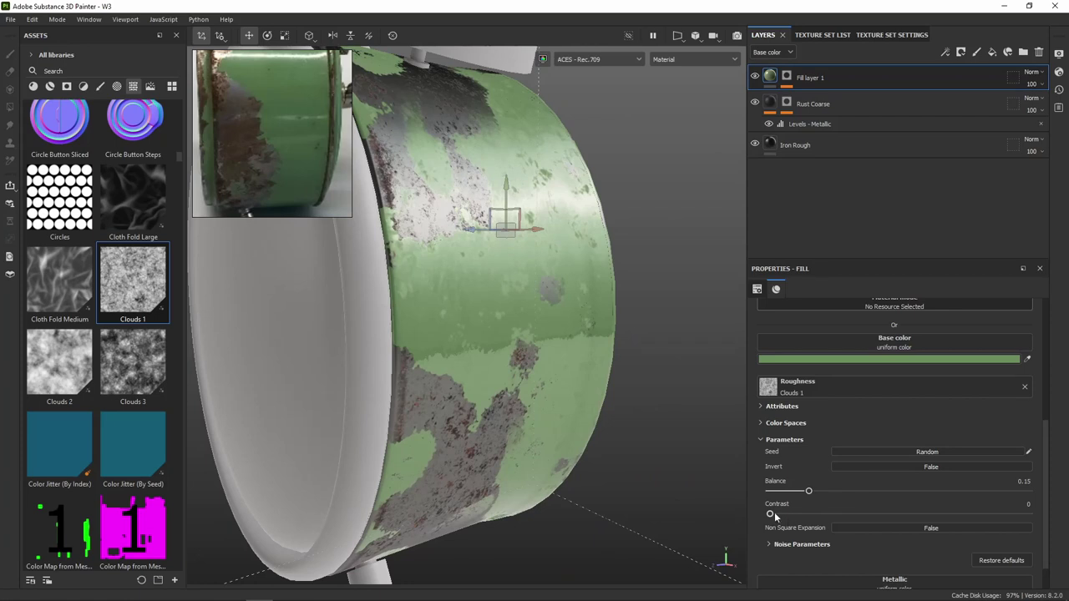
drag(770, 515, 786, 514)
drag(886, 513, 819, 513)
mouse_move(601, 346)
alt+mouse_down()
mouse_move(553, 292)
mouse_move(576, 319)
alt+mouse_up()
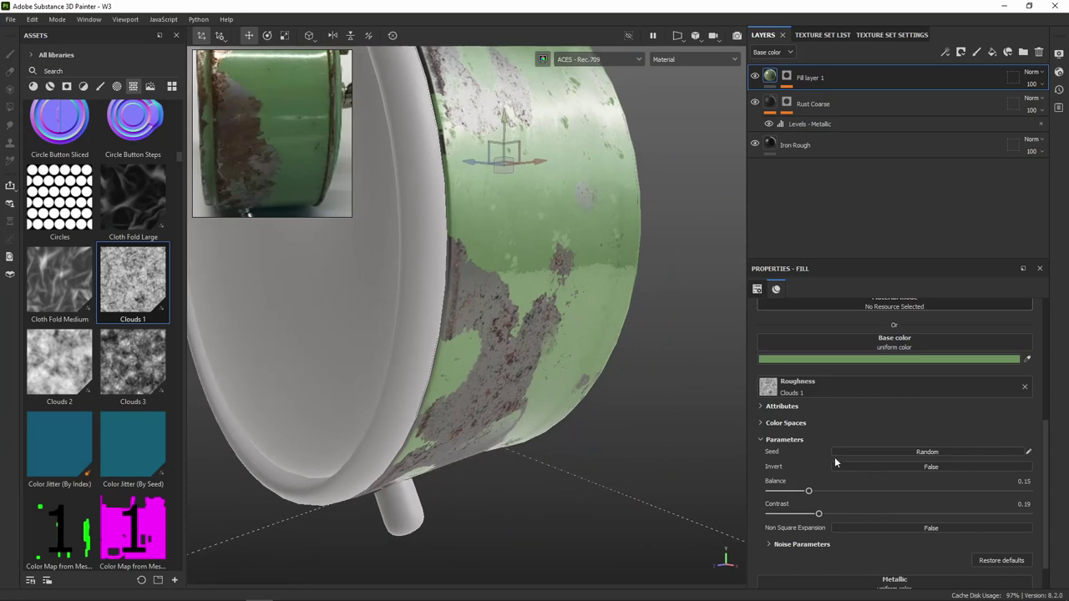
drag(809, 492, 821, 492)
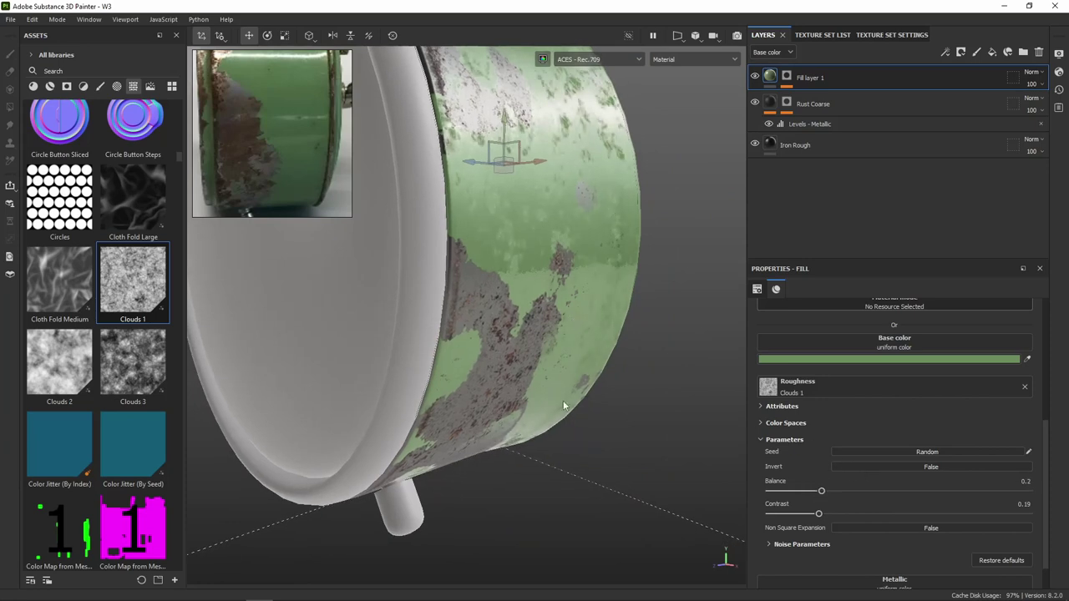
scroll(135, 422, down, 5)
scroll(136, 417, down, 3)
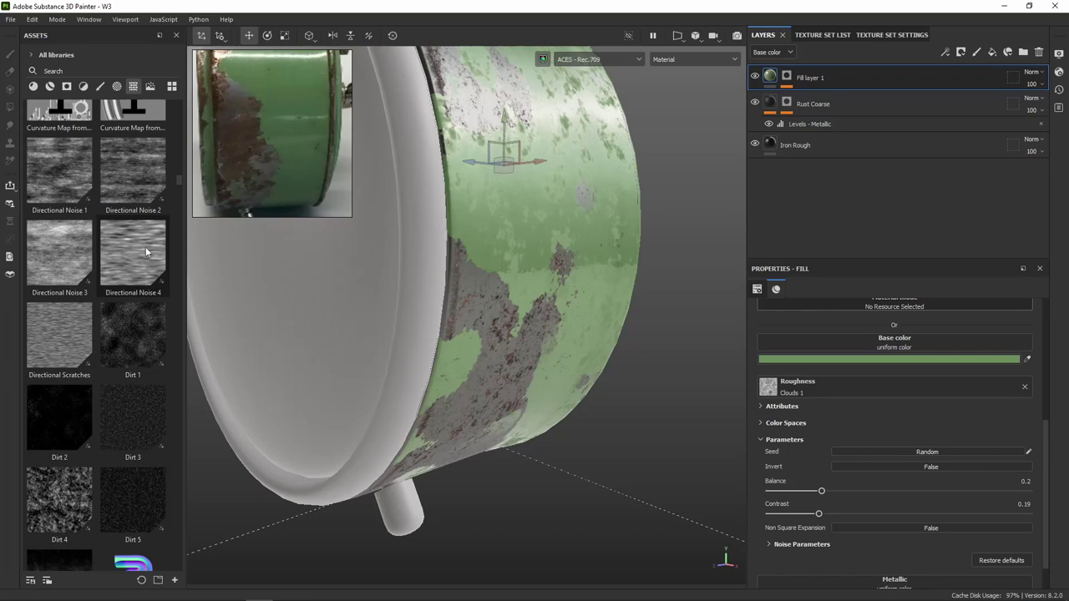
Try Directional Noise 4 as the green fill's roughness texture
mouse_move(145, 246)
mouse_down()
mouse_move(131, 242)
mouse_move(134, 284)
mouse_up()
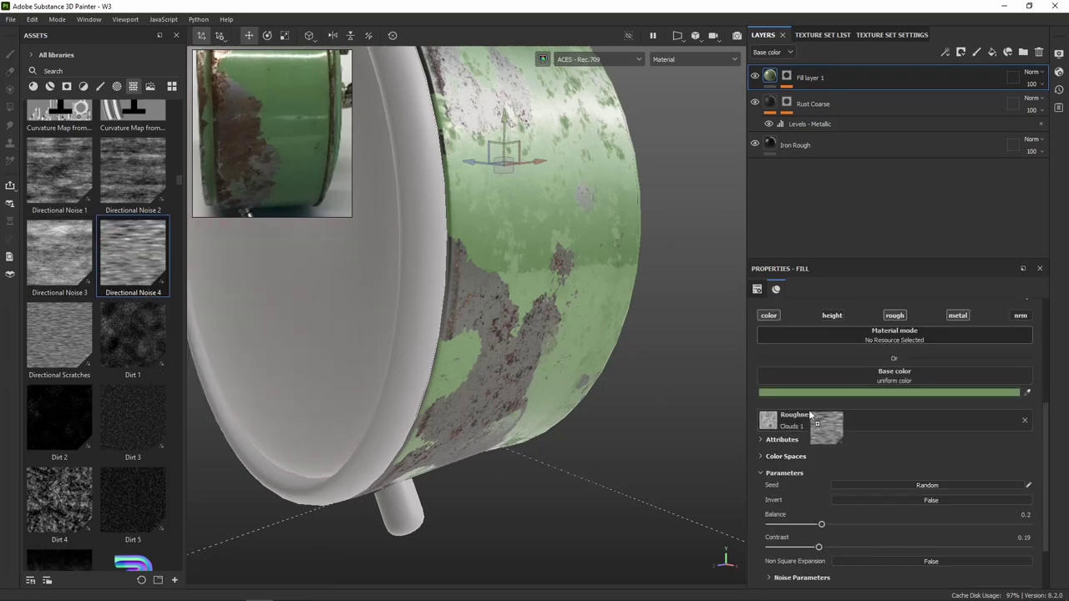
drag(71, 284, 823, 421)
mouse_move(562, 297)
alt+mouse_down()
mouse_move(490, 337)
mouse_move(470, 317)
alt+mouse_up()
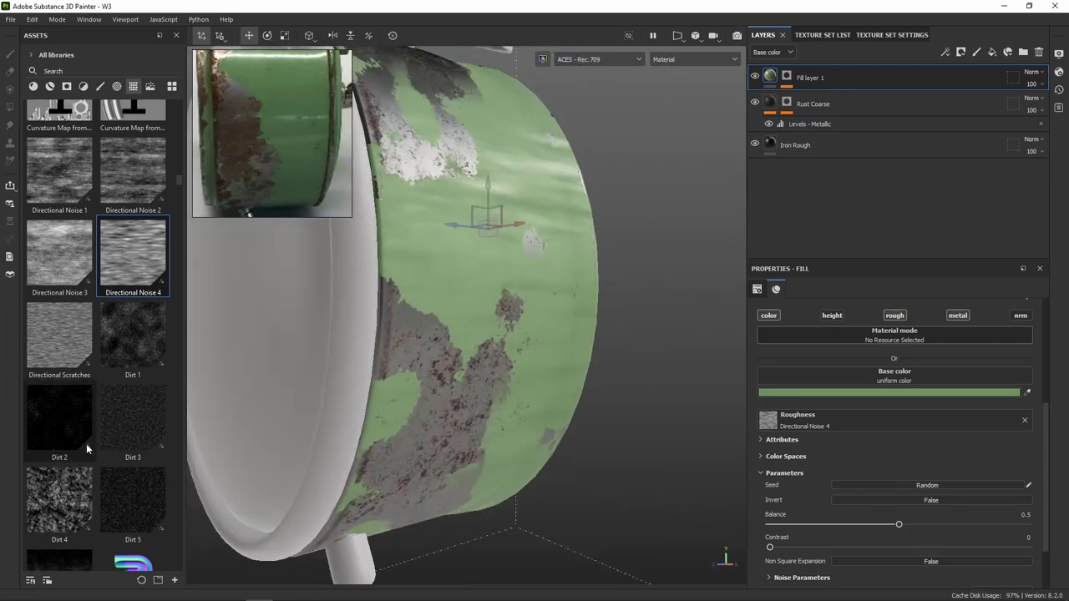
scroll(88, 441, down, 5)
scroll(91, 438, up, 5)
scroll(90, 437, up, 5)
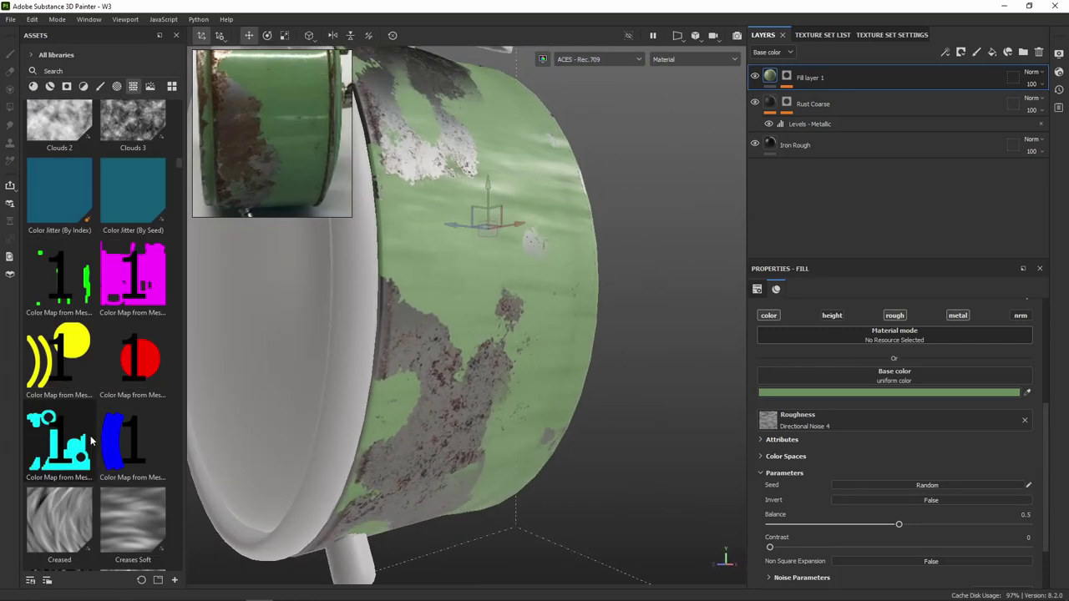
scroll(91, 435, up, 5)
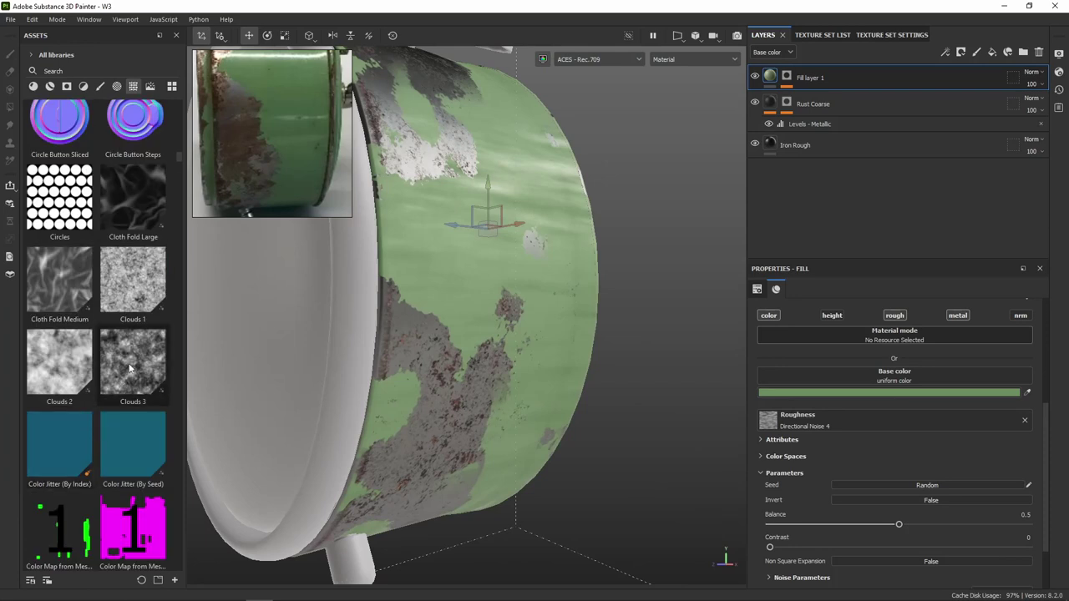
Replace the roughness texture with Clouds 3 and experiment with its Contrast and Balance
drag(130, 368, 851, 417)
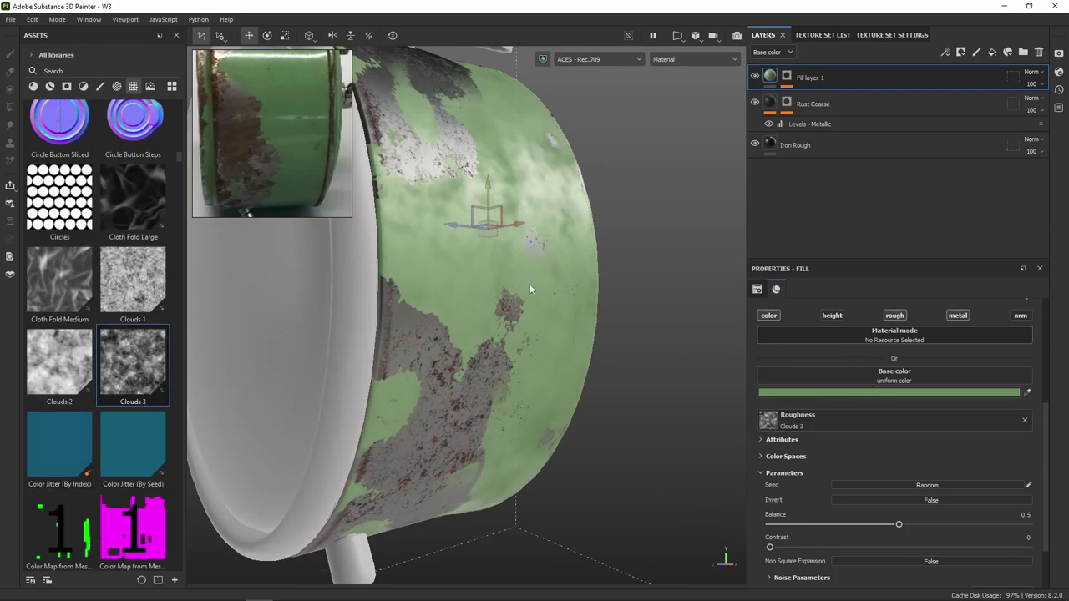
alt+drag(529, 284, 493, 332)
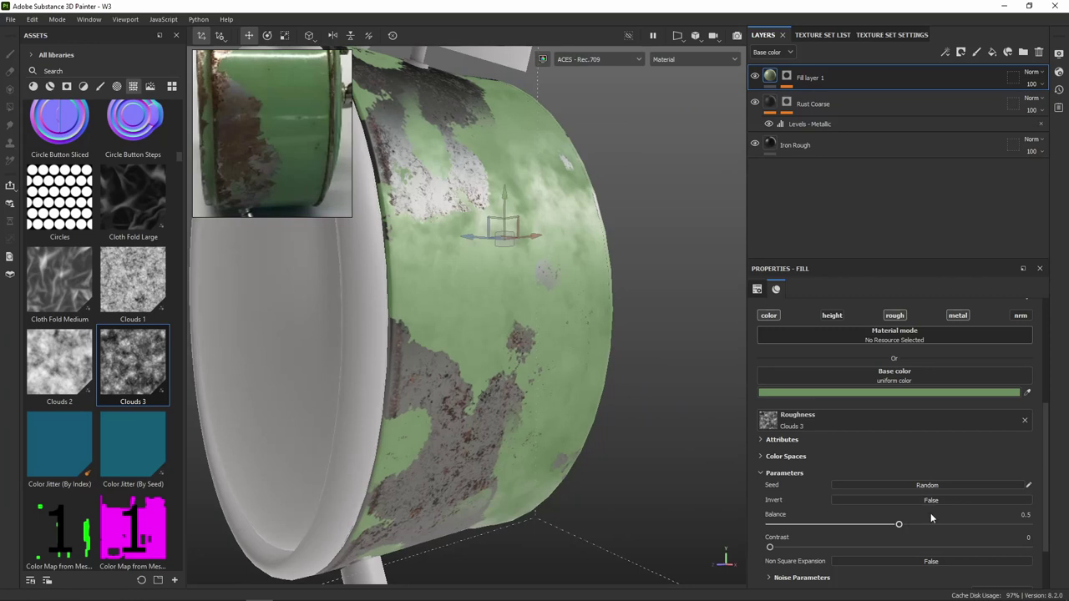
mouse_move(770, 548)
mouse_down()
mouse_move(876, 546)
mouse_move(871, 527)
mouse_up()
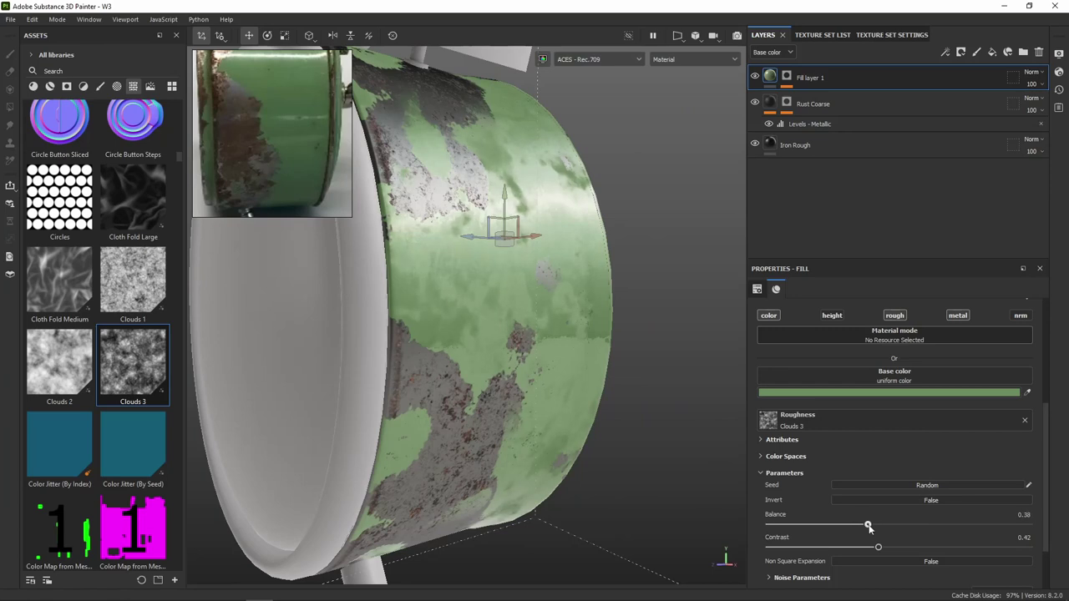
mouse_move(869, 526)
mouse_down()
mouse_move(857, 528)
mouse_move(866, 526)
mouse_up()
alt+drag(621, 361, 730, 503)
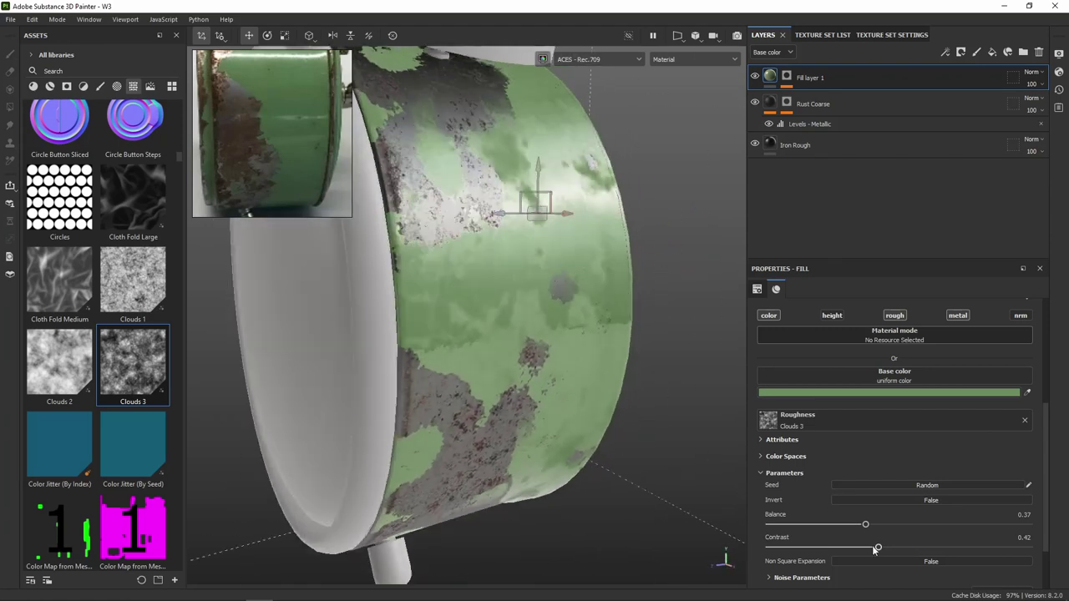
drag(874, 550, 739, 544)
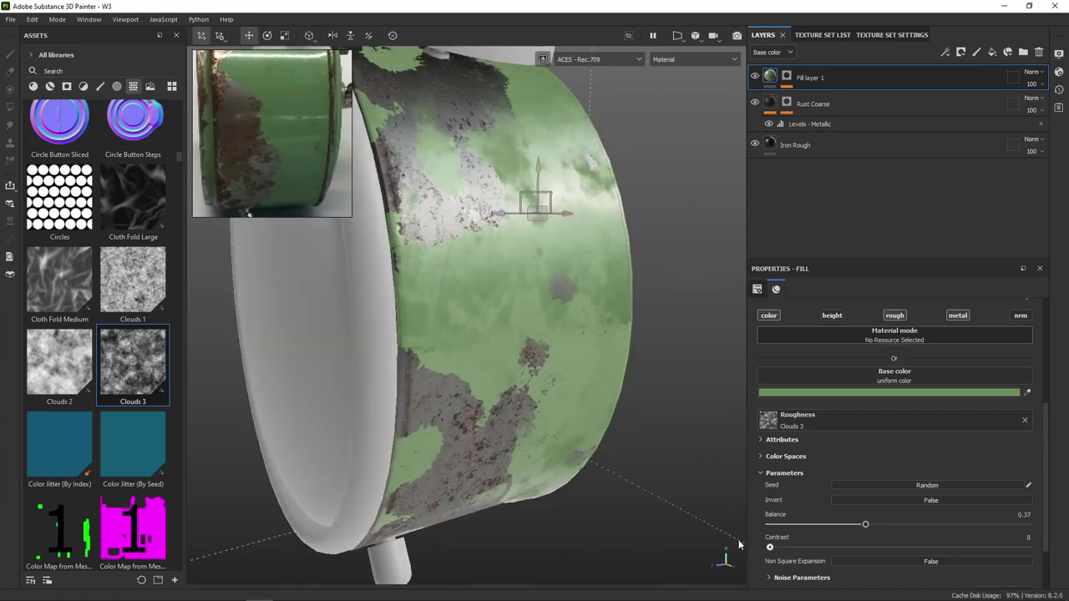
alt+drag(559, 331, 610, 342)
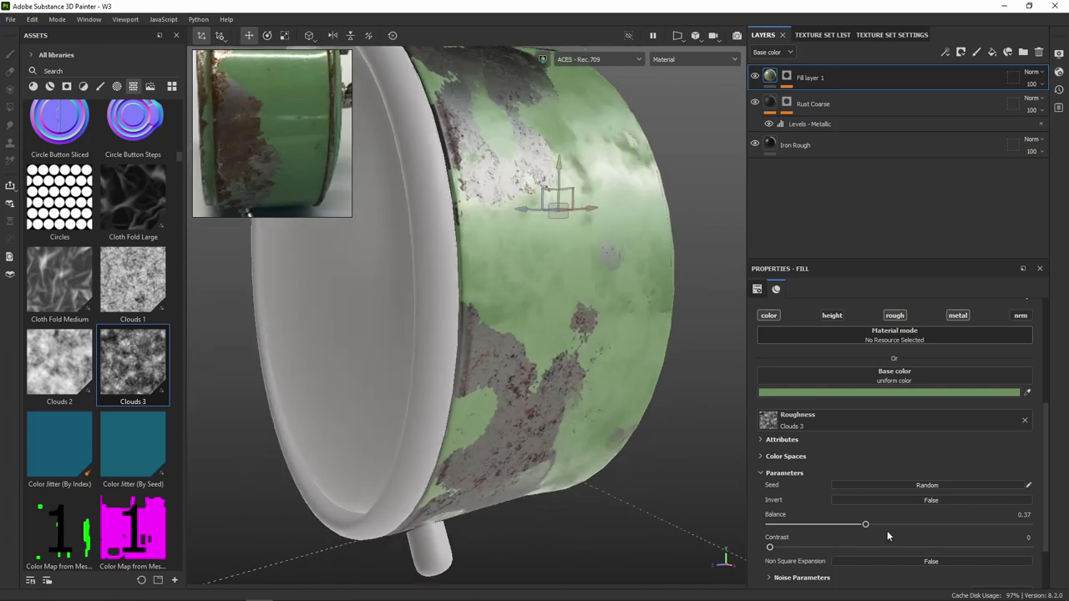
mouse_move(865, 526)
mouse_down()
mouse_move(933, 524)
mouse_move(819, 527)
mouse_move(840, 524)
mouse_up()
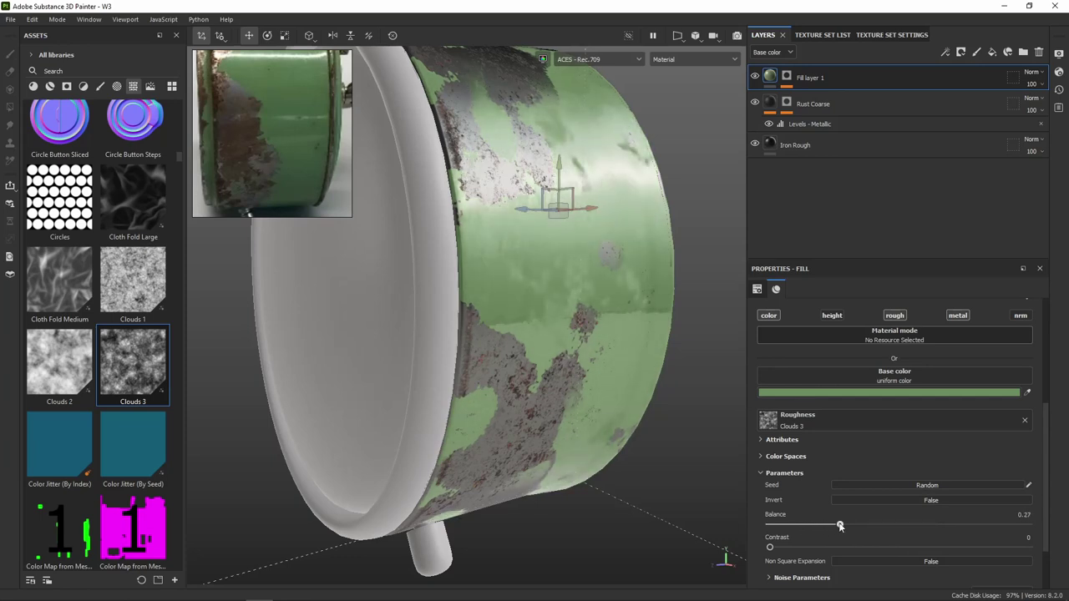
Settle Clouds 3 at Balance 0.3 with Contrast 0, reviewing the whole clock
mouse_move(535, 359)
alt+mouse_down()
mouse_move(555, 357)
mouse_move(601, 392)
alt+mouse_up()
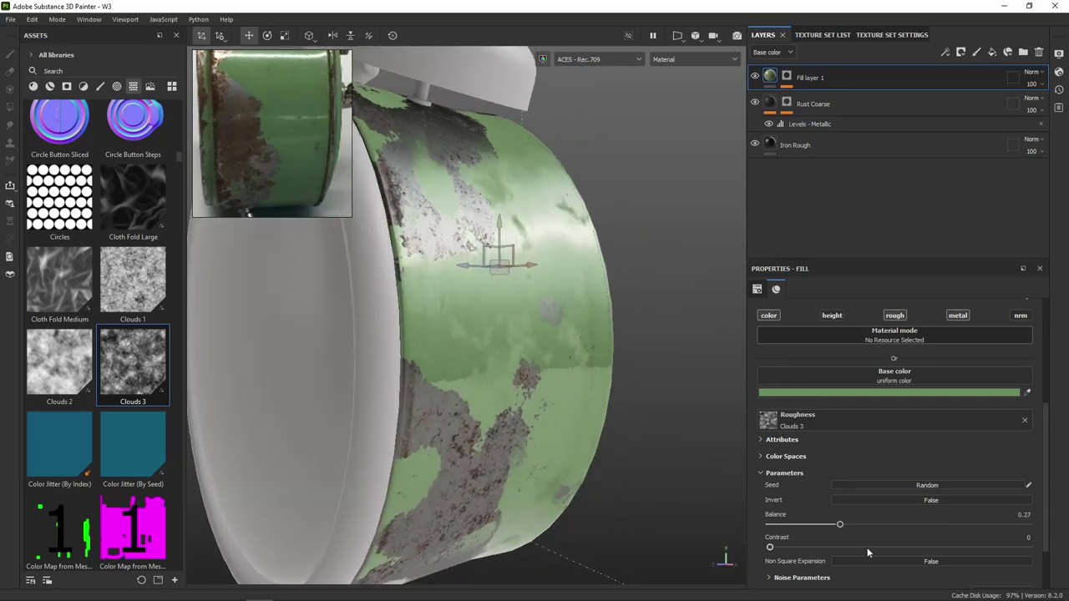
drag(841, 524, 850, 526)
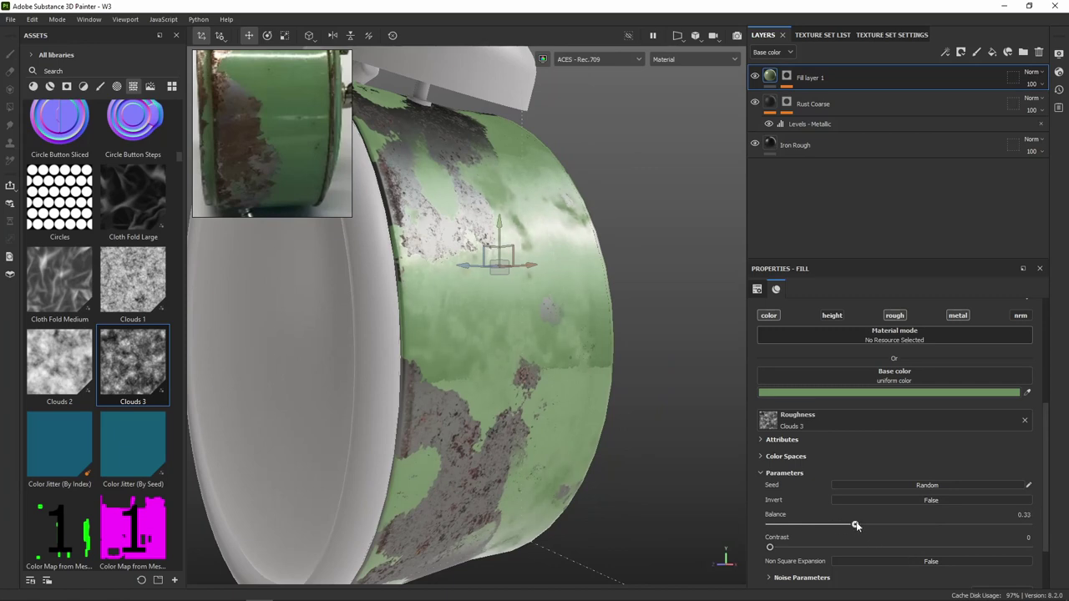
drag(850, 525, 863, 526)
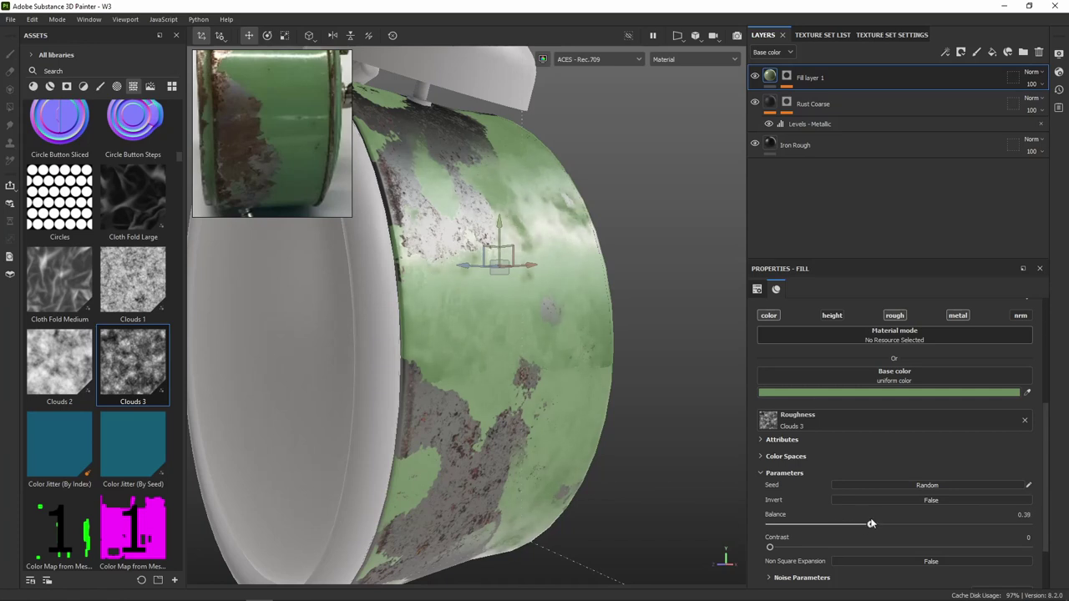
mouse_move(568, 292)
alt+mouse_down()
mouse_move(400, 322)
mouse_move(359, 317)
alt+mouse_up()
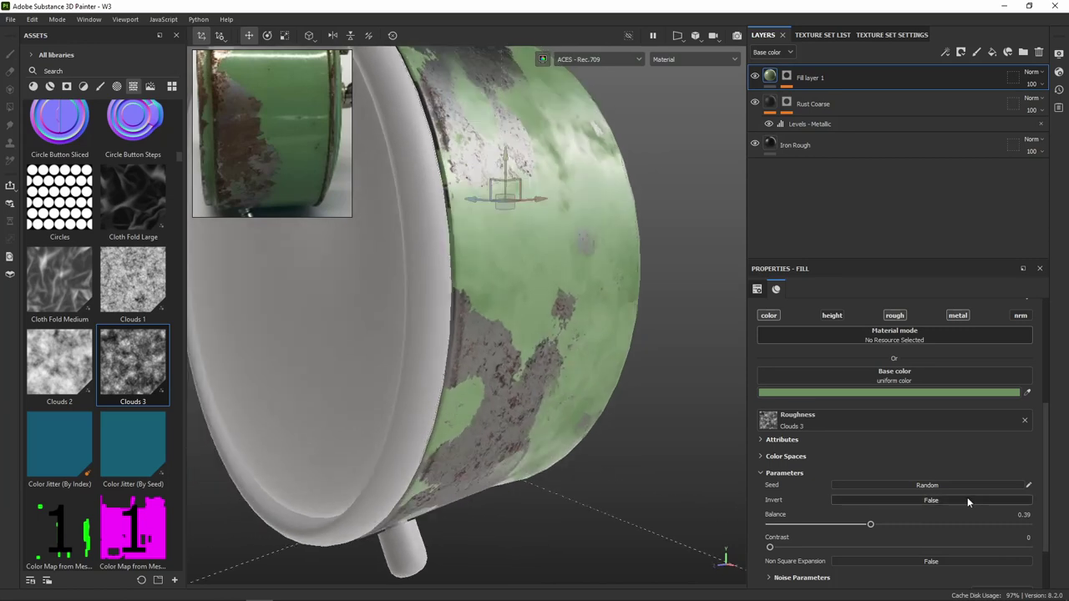
drag(868, 527, 831, 525)
mouse_move(710, 348)
alt+mouse_down()
mouse_move(632, 430)
mouse_move(625, 375)
mouse_move(584, 342)
alt+mouse_up()
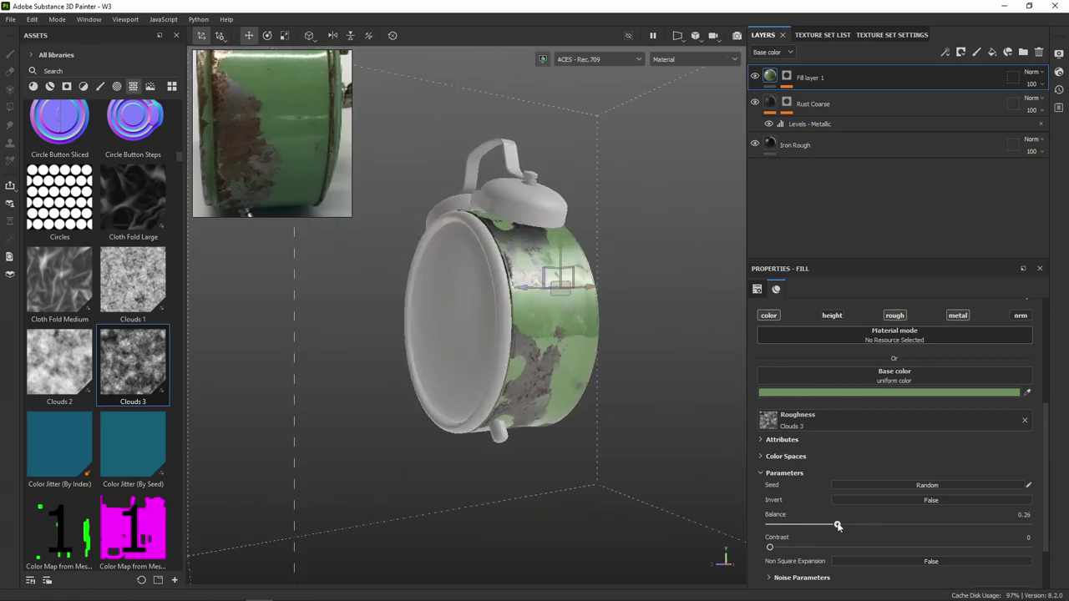
alt+drag(660, 422, 615, 400)
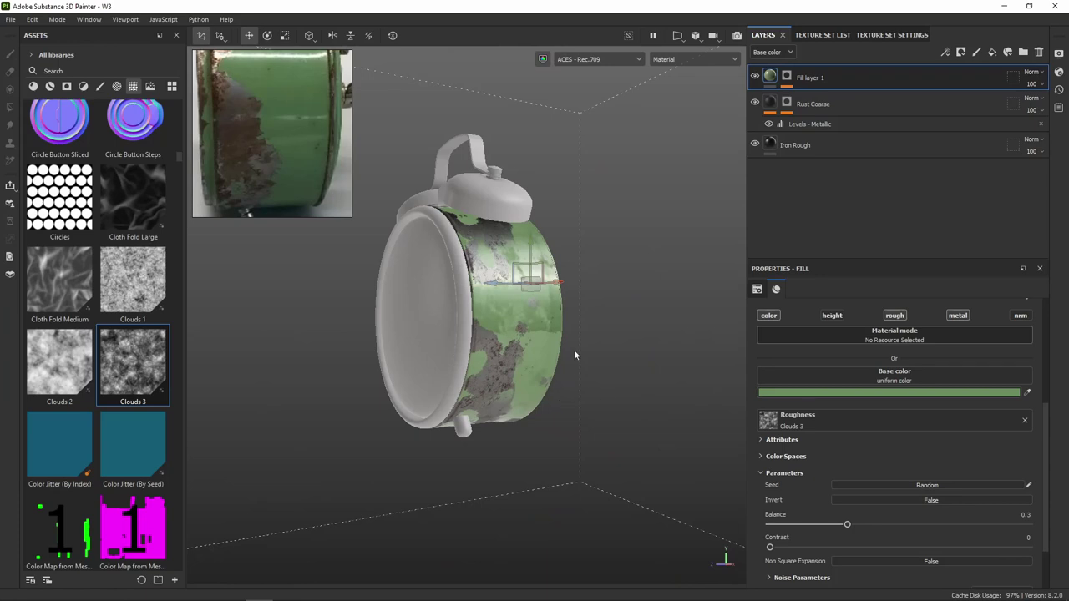
alt+drag(573, 356, 610, 392)
scroll(568, 332, up, 3)
scroll(975, 546, down, 2)
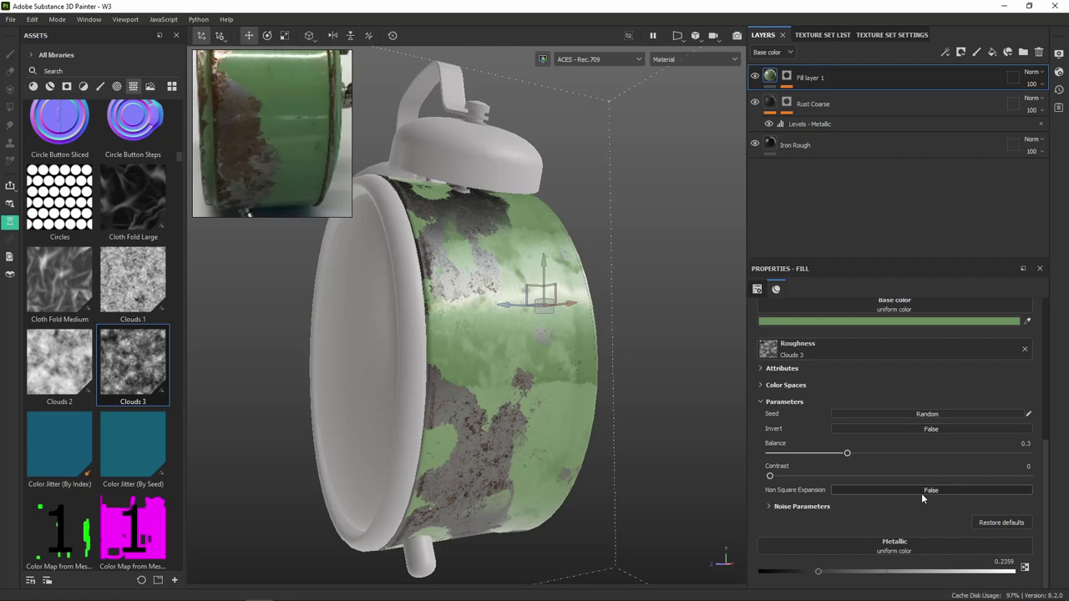
Set the Clouds 3 noise Scale to 1 after trying 2, and save the project
click(781, 507)
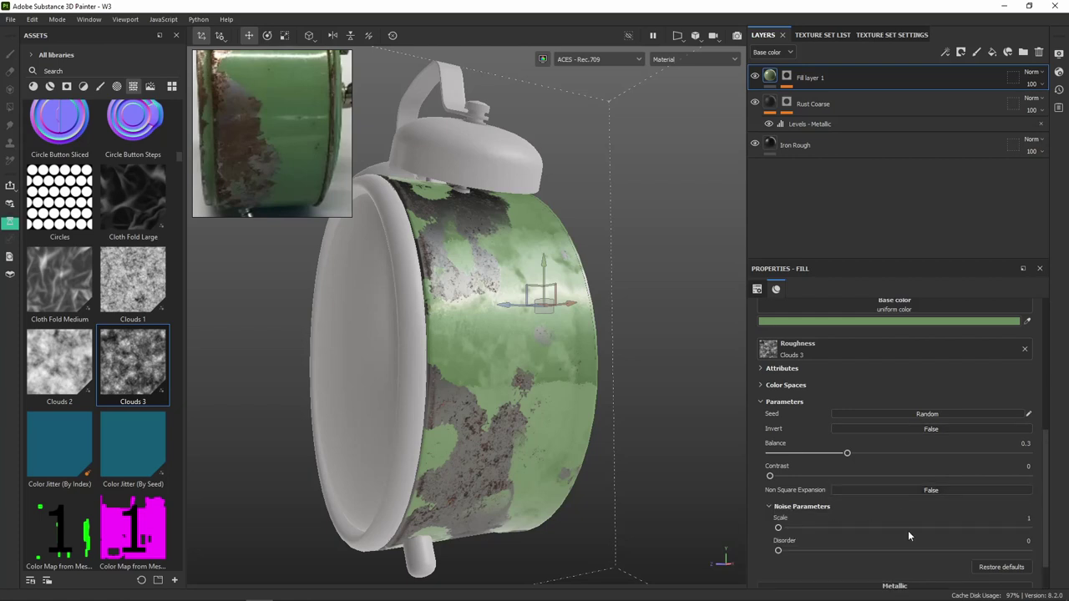
scroll(782, 493, down, 1)
scroll(553, 386, up, 3)
scroll(613, 391, up, 1)
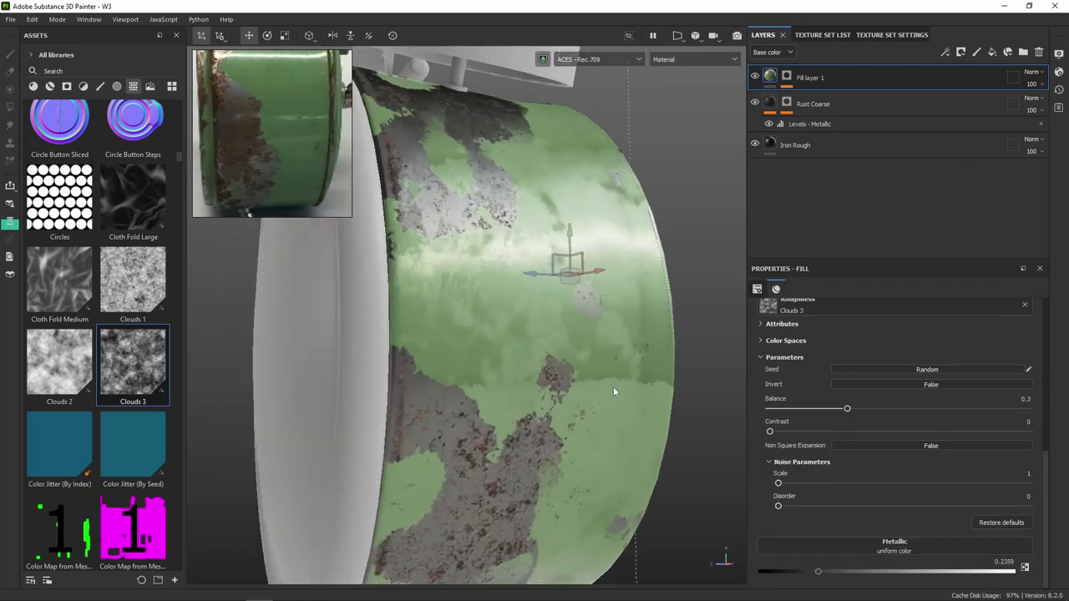
mouse_move(791, 487)
mouse_down()
mouse_move(857, 484)
mouse_move(836, 490)
mouse_up()
alt+drag(606, 384, 592, 423)
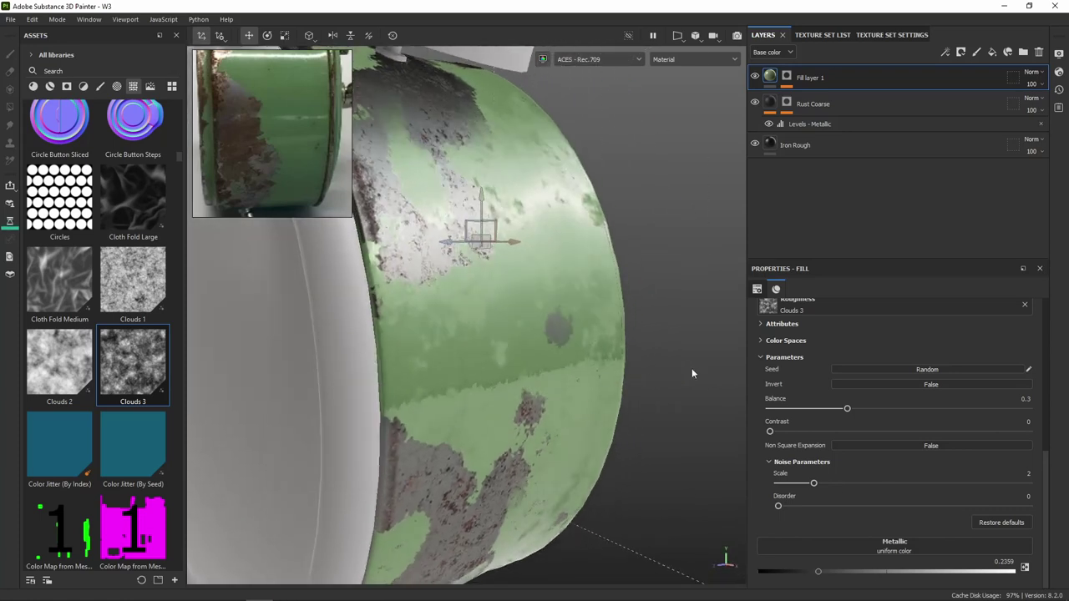
alt+drag(539, 277, 487, 226)
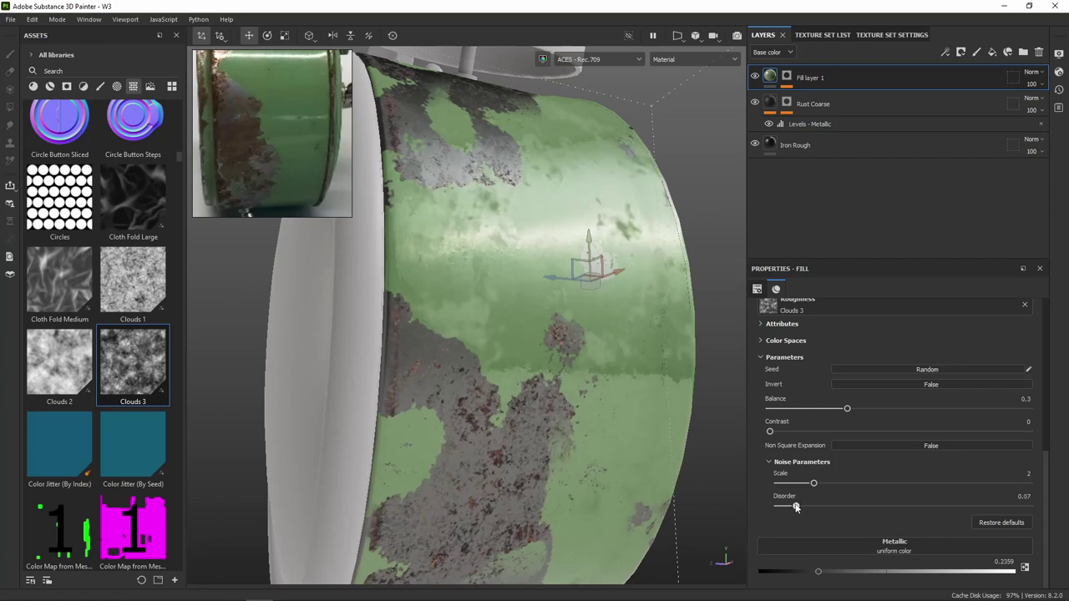
key(ctrl+s)
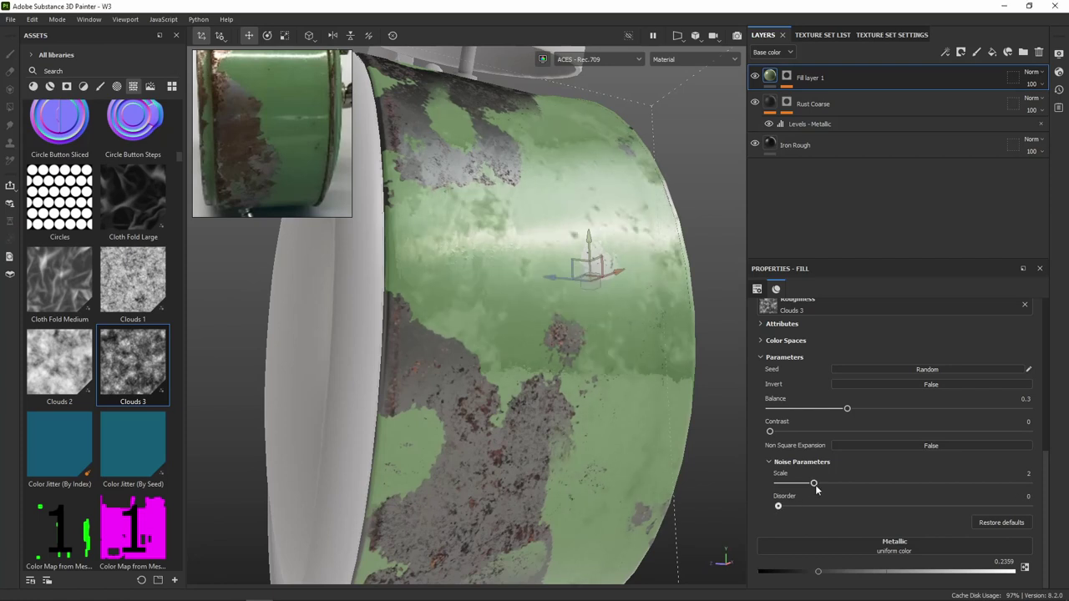
mouse_move(825, 487)
mouse_down()
mouse_move(917, 485)
mouse_move(779, 487)
mouse_move(807, 486)
mouse_up()
alt+drag(585, 305, 849, 553)
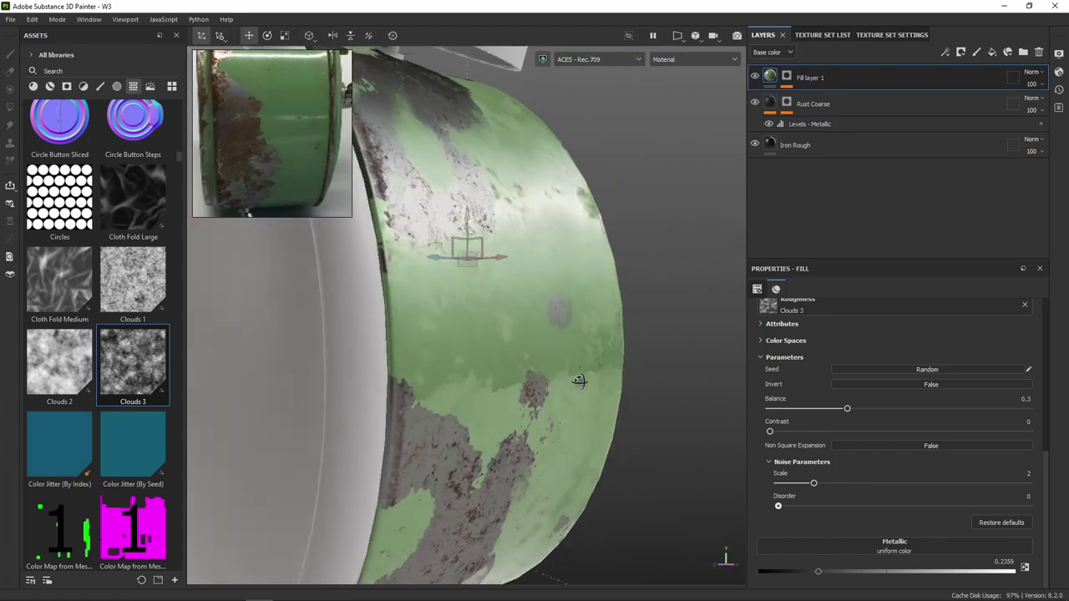
drag(812, 485, 776, 486)
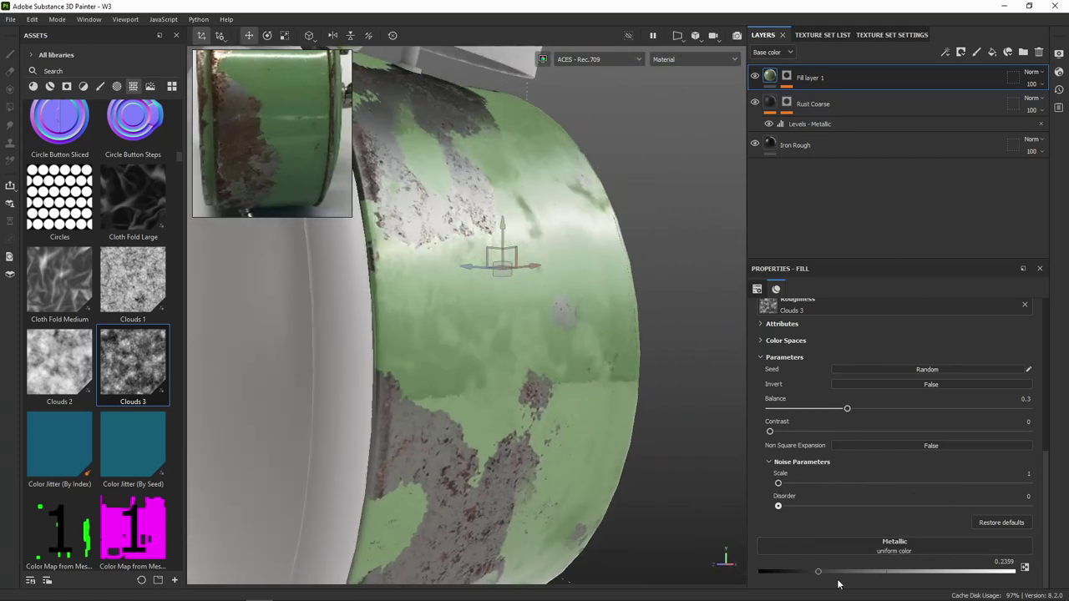
Adjust the green paint's metallic value to about 0.24
mouse_move(837, 572)
mouse_down()
mouse_move(802, 572)
mouse_move(887, 570)
mouse_move(831, 571)
mouse_up()
drag(809, 565, 840, 571)
scroll(568, 354, down, 5)
alt+drag(568, 354, 555, 339)
drag(840, 571, 791, 571)
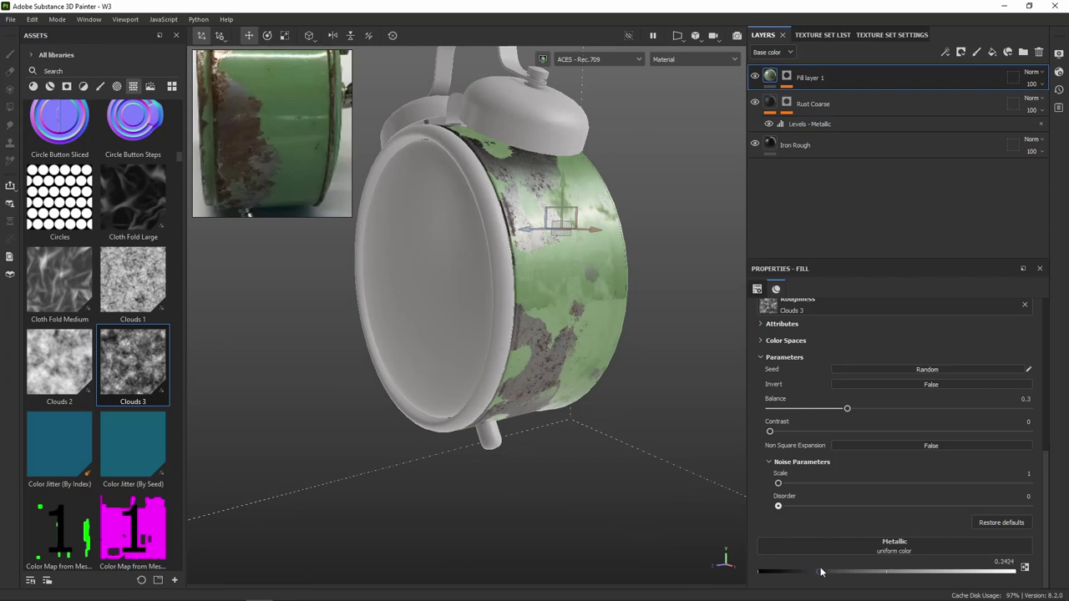
mouse_move(688, 419)
alt+mouse_down()
mouse_move(562, 350)
mouse_move(577, 359)
alt+mouse_up()
Set the roughness noise Contrast to 0.12
scroll(889, 467, up, 3)
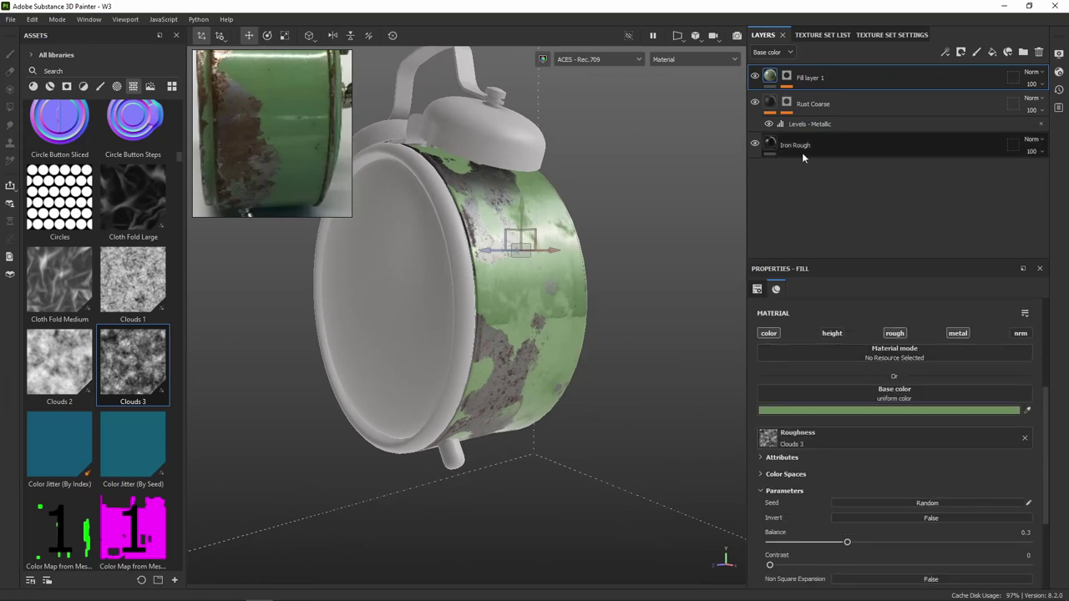
scroll(865, 414, down, 2)
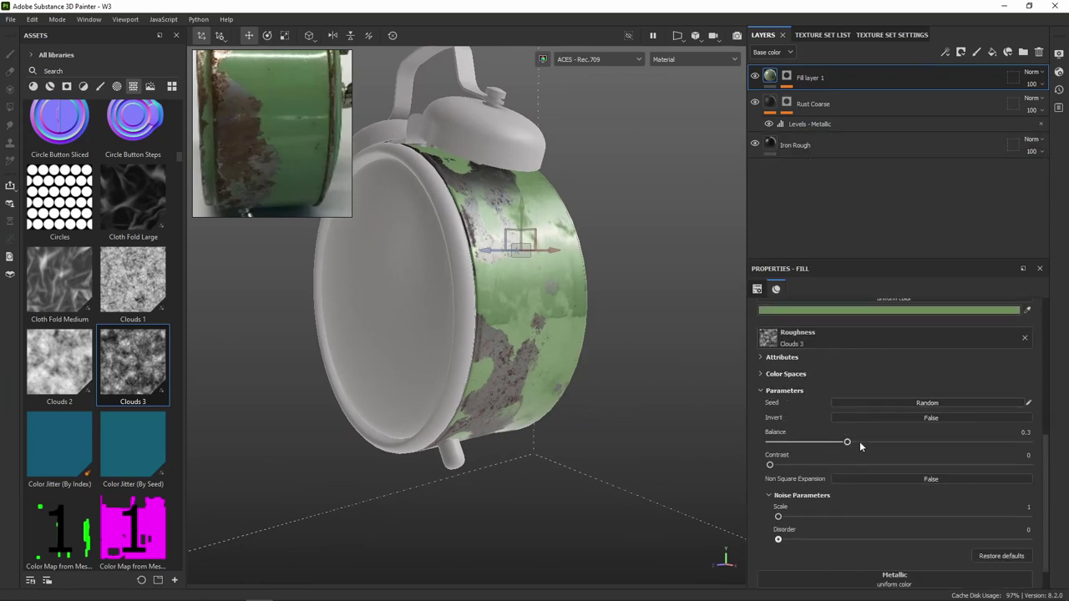
drag(770, 464, 824, 465)
drag(833, 465, 800, 465)
mouse_move(536, 285)
alt+mouse_down()
mouse_move(429, 264)
mouse_move(370, 186)
mouse_move(406, 325)
mouse_move(434, 150)
mouse_move(467, 167)
alt+mouse_up()
Enable the height channel on the green paint fill and give it a small value
scroll(869, 389, up, 5)
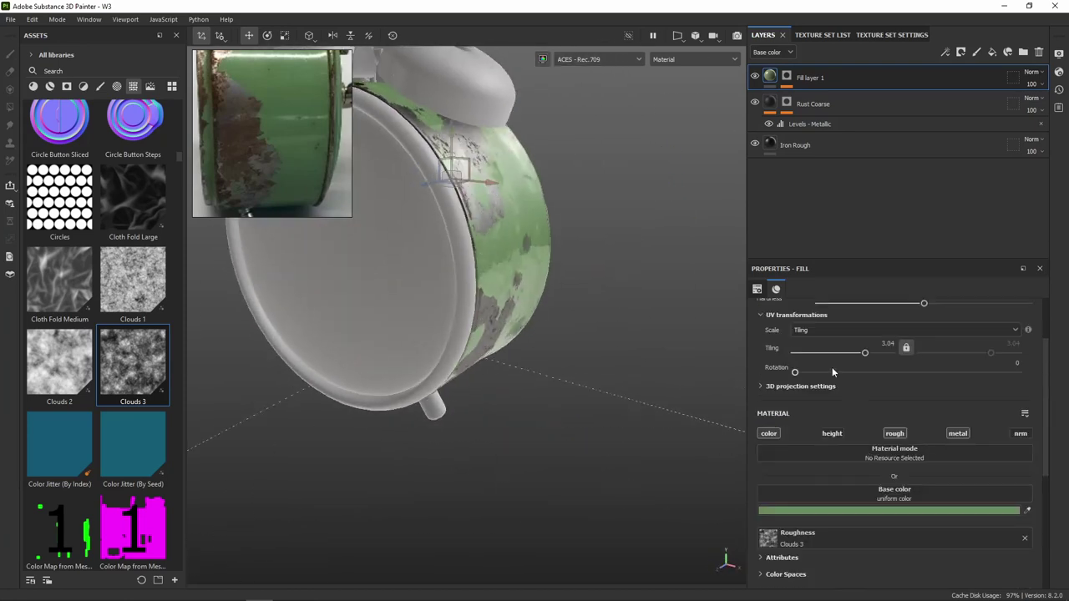
scroll(421, 145, up, 2)
scroll(501, 201, up, 2)
scroll(553, 267, up, 3)
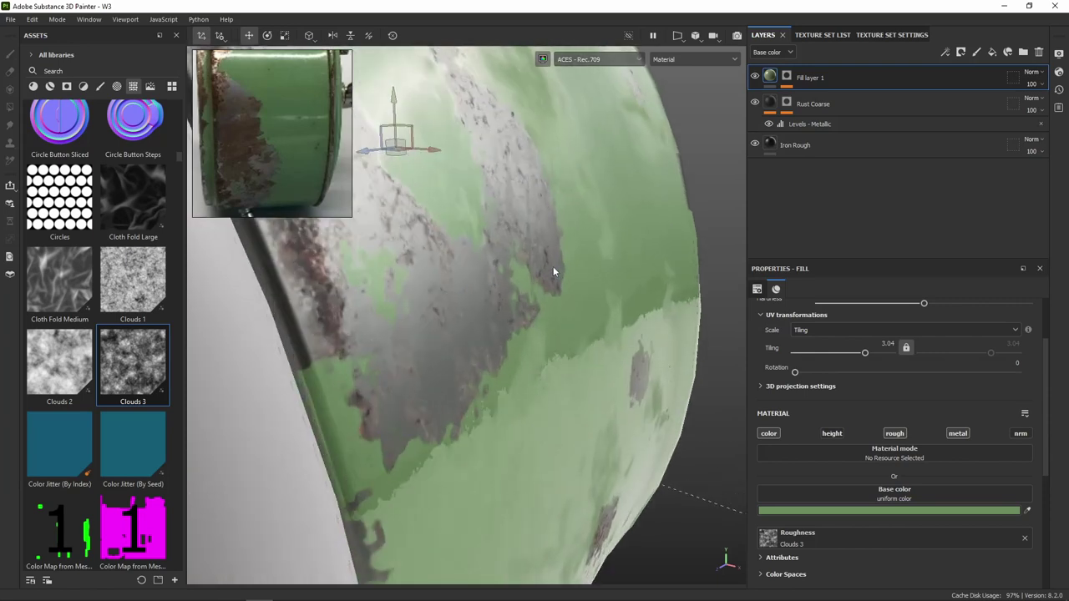
click(832, 434)
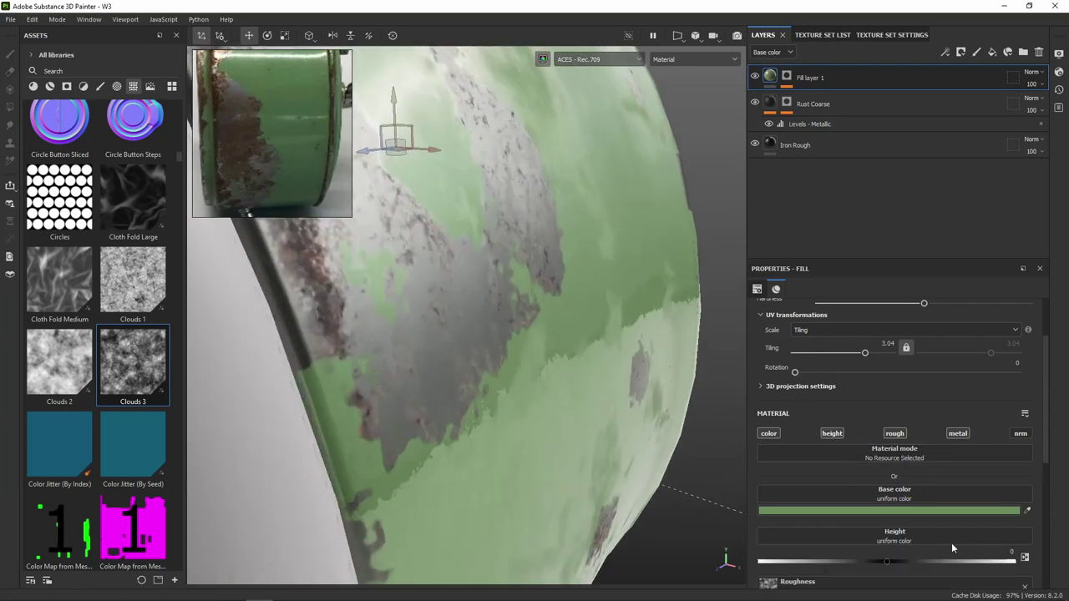
scroll(940, 534, down, 3)
drag(888, 431, 889, 431)
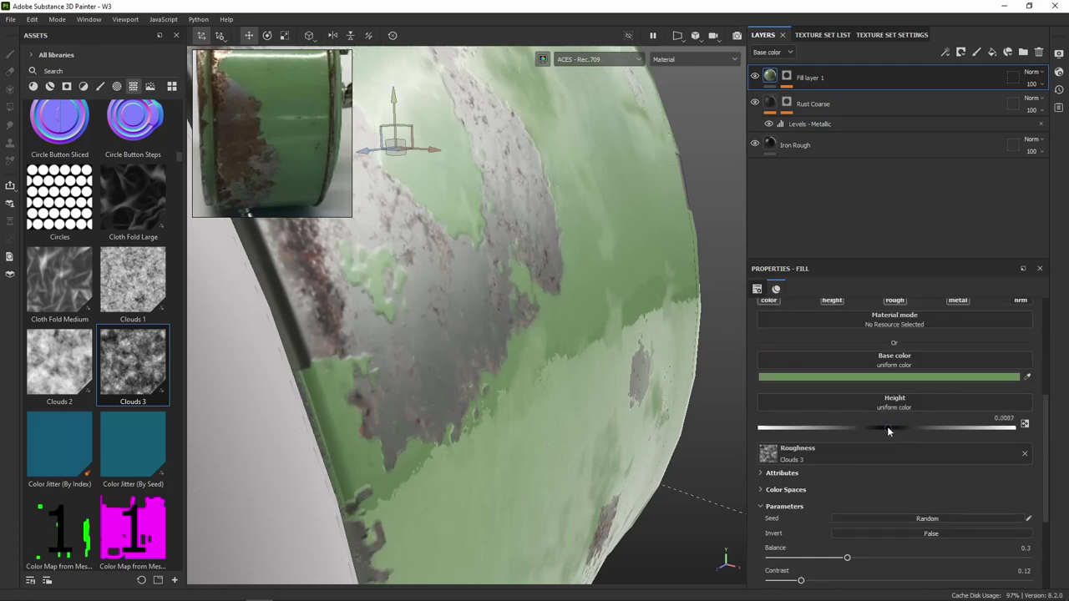
alt+drag(589, 363, 414, 269)
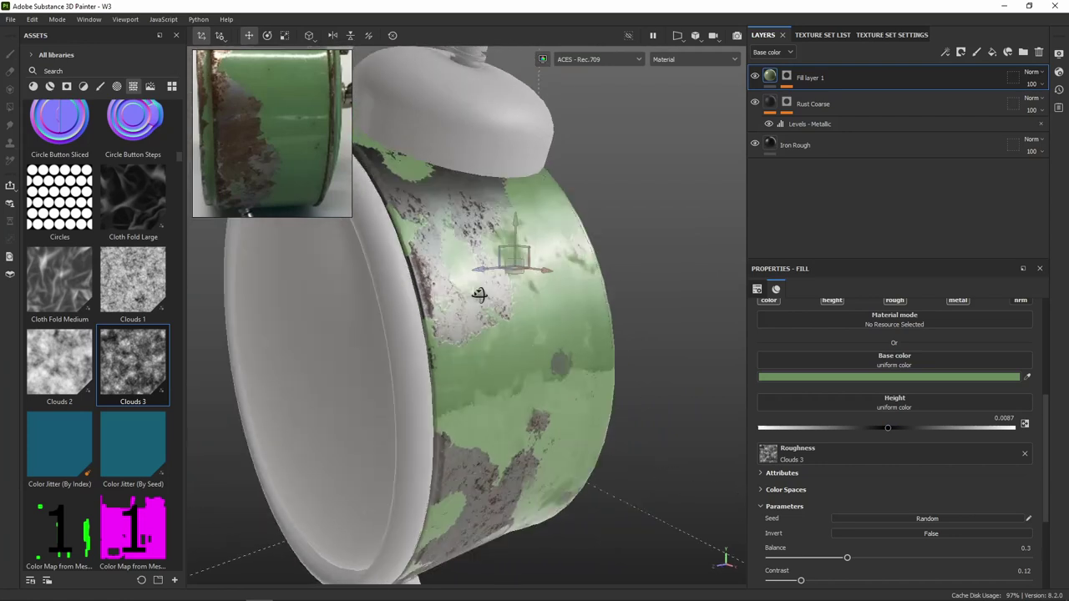
Fine-tune the paint height to 0.0043 and check the raised body edge
scroll(413, 270, up, 1)
scroll(434, 280, up, 2)
scroll(460, 292, up, 2)
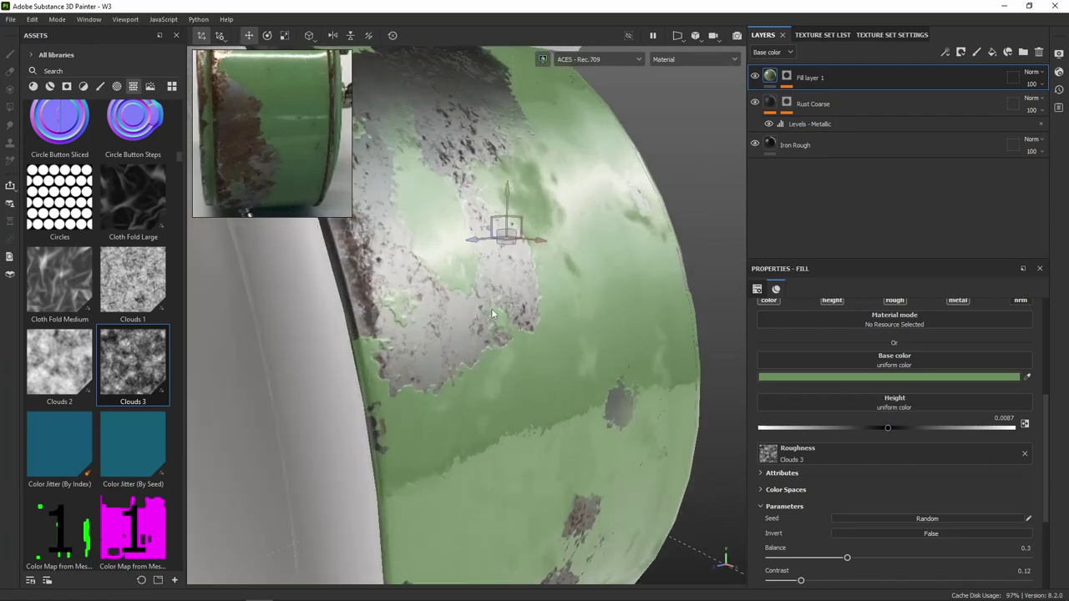
scroll(486, 309, up, 2)
scroll(486, 309, up, 2)
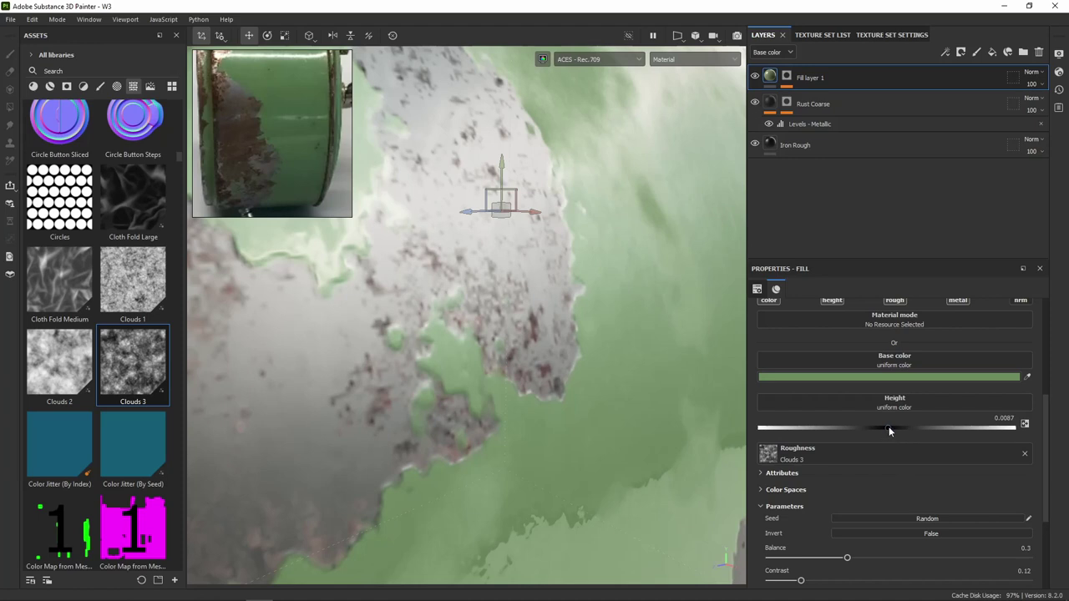
drag(889, 431, 888, 431)
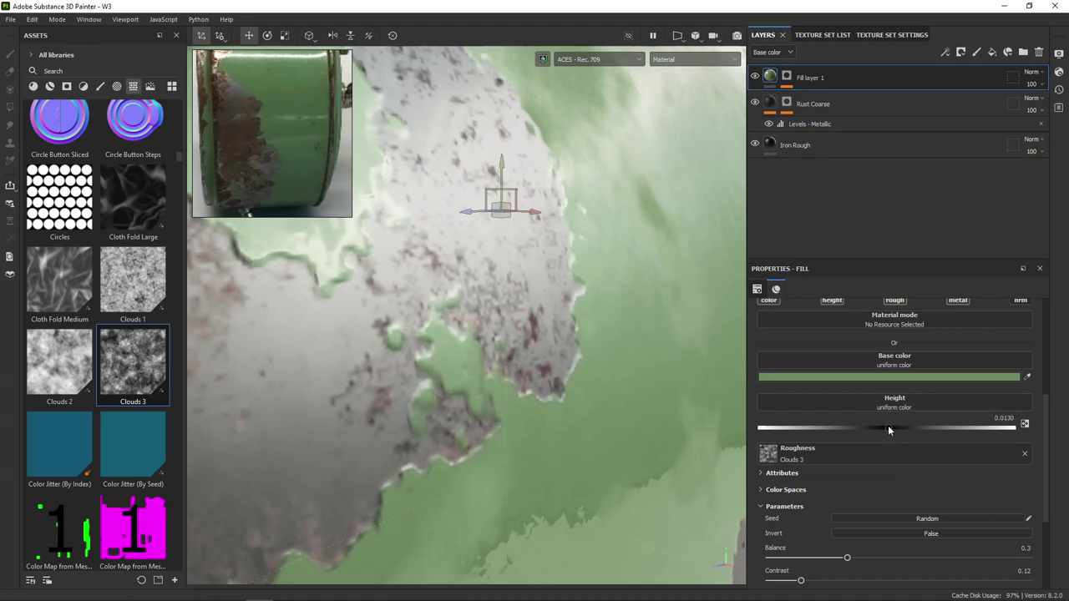
drag(888, 431, 888, 429)
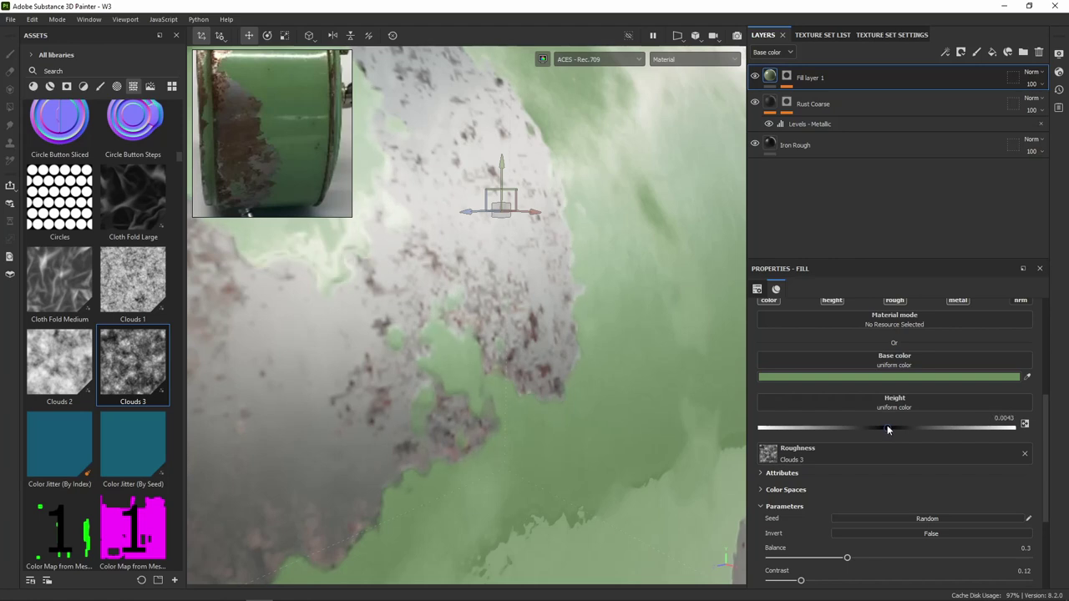
mouse_move(634, 351)
alt+mouse_down()
mouse_move(588, 326)
mouse_move(591, 379)
mouse_move(574, 307)
mouse_move(523, 262)
mouse_move(582, 342)
mouse_move(508, 291)
mouse_move(453, 382)
mouse_move(437, 326)
mouse_move(422, 349)
mouse_move(509, 351)
mouse_move(615, 387)
mouse_move(576, 434)
mouse_move(466, 377)
mouse_move(615, 364)
mouse_move(549, 266)
mouse_move(444, 300)
mouse_move(461, 303)
mouse_move(547, 243)
mouse_move(499, 351)
mouse_move(530, 250)
mouse_move(617, 285)
alt+mouse_up()
Add a paint layer inside Fill layer 1's mask
scroll(558, 282, up, 5)
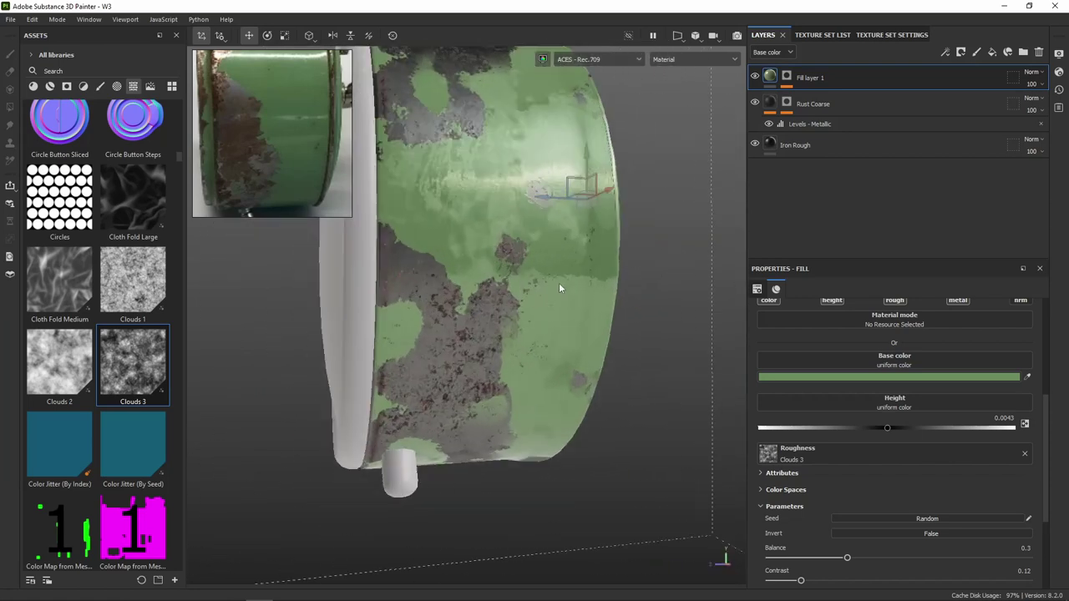
scroll(734, 296, up, 2)
click(784, 78)
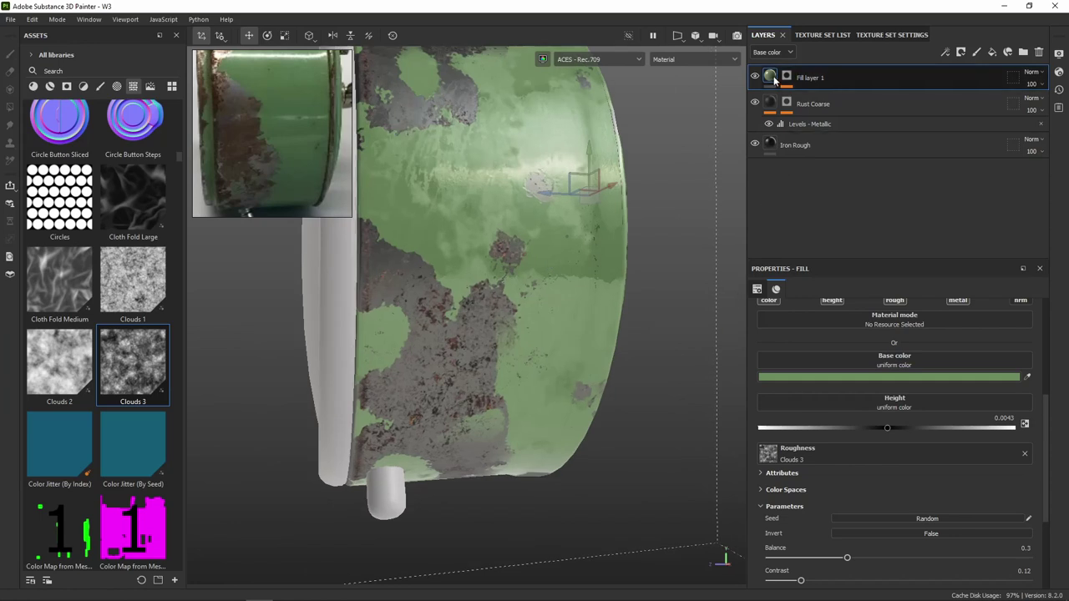
click(786, 77)
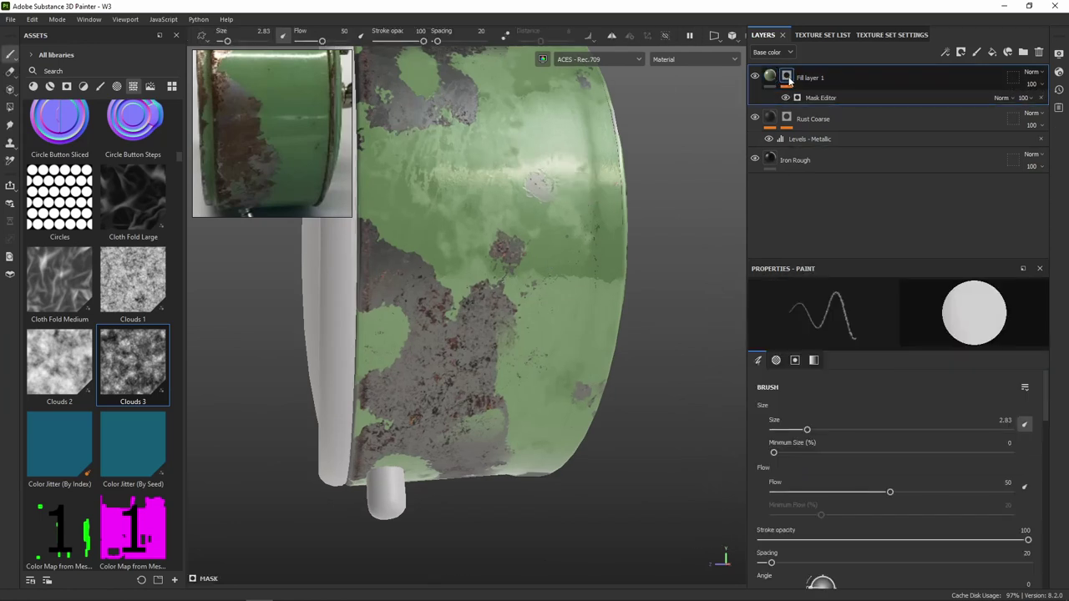
right_click(789, 79)
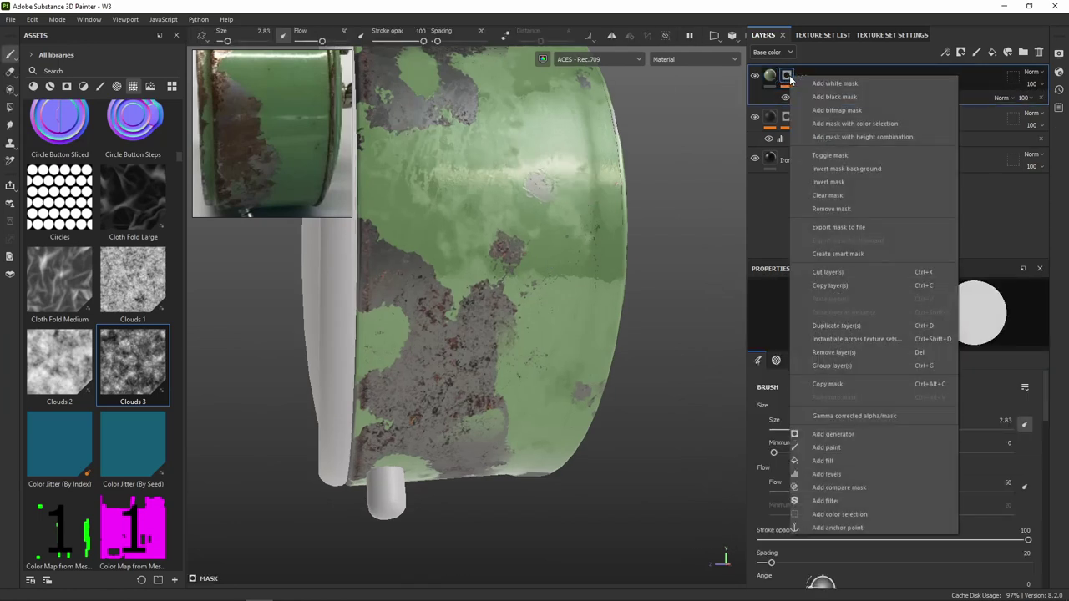
click(836, 447)
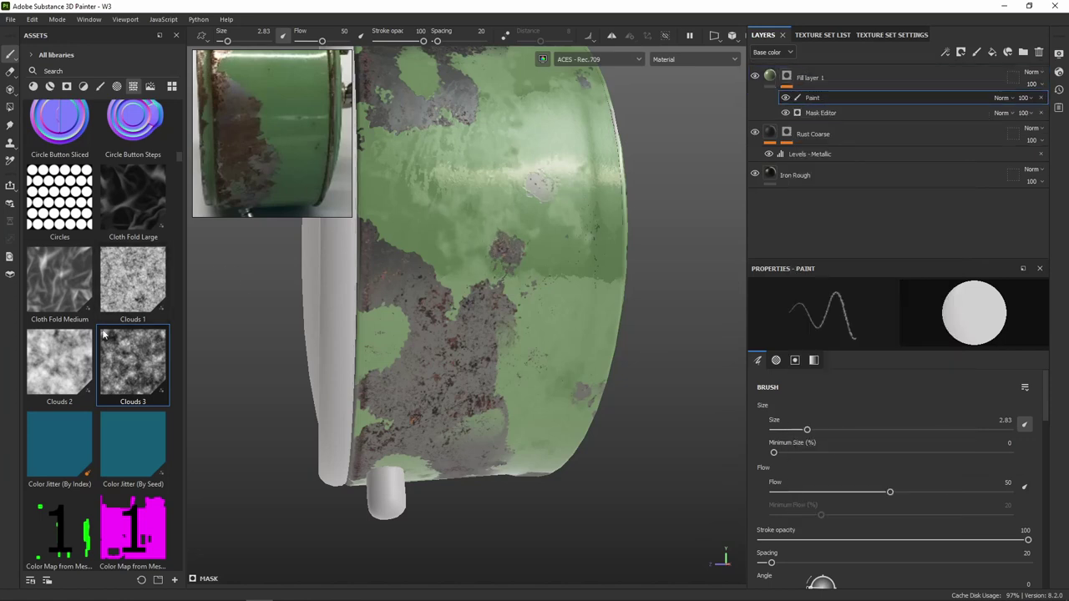
Filter the Assets panel to brush presets and browse them
click(101, 87)
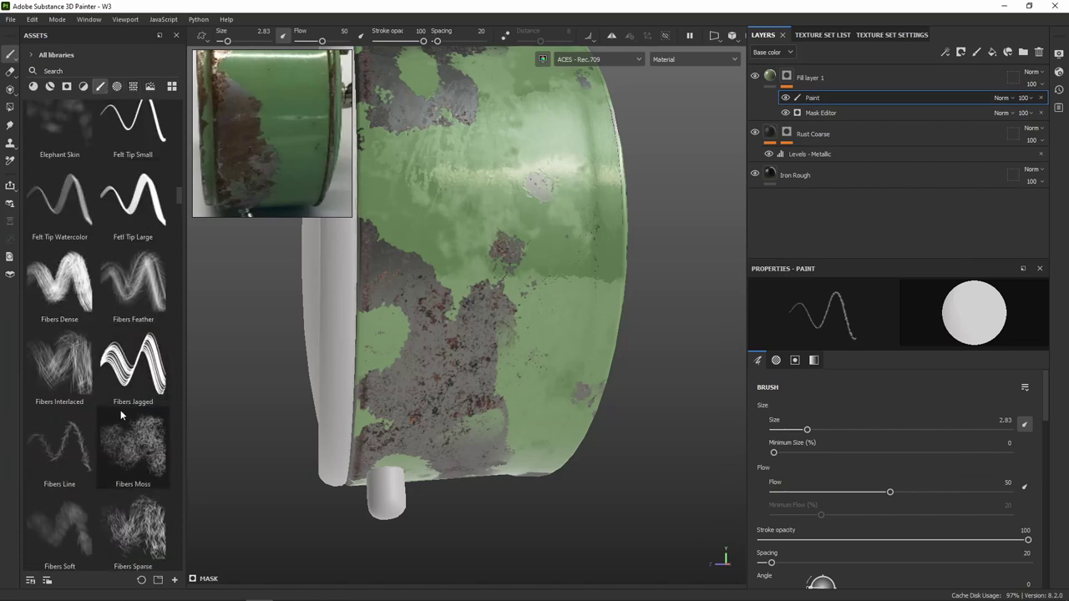
scroll(120, 410, down, 5)
scroll(126, 414, down, 5)
scroll(125, 414, up, 4)
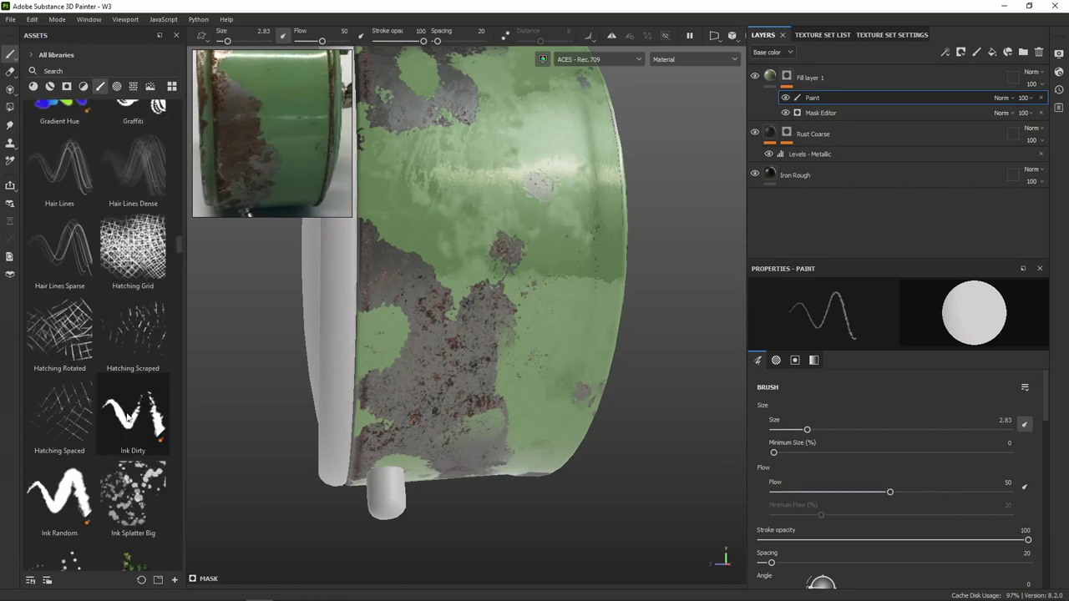
scroll(126, 412, up, 3)
scroll(126, 411, up, 3)
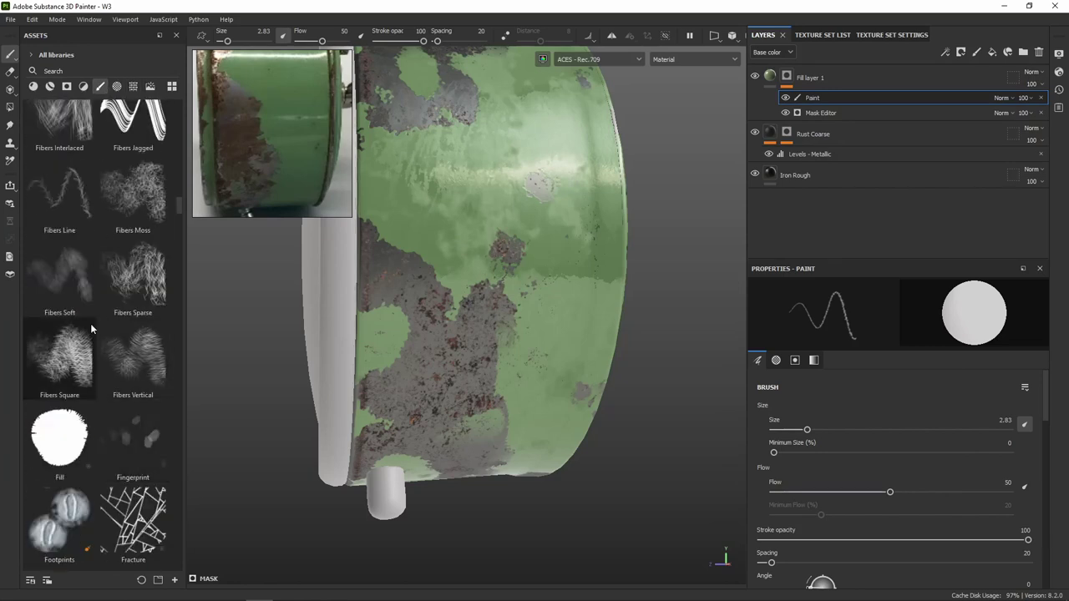
scroll(91, 323, up, 3)
scroll(112, 224, up, 3)
scroll(113, 232, down, 3)
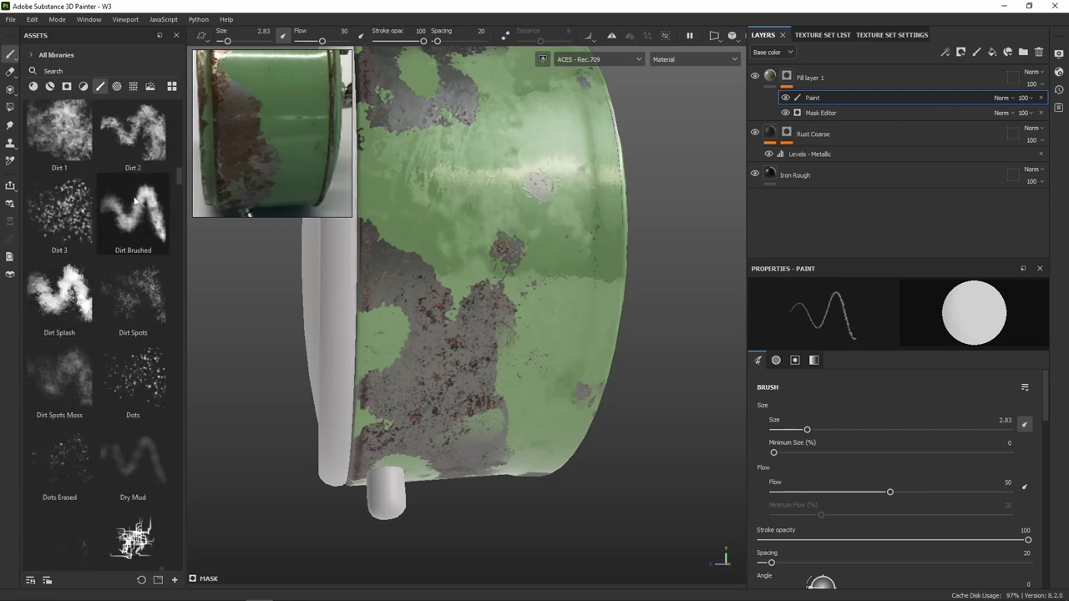
Paint green over a rust patch with the Dirt Brushed brush, raising its alpha hardness
click(146, 216)
mouse_move(465, 265)
mouse_down()
mouse_move(522, 253)
mouse_move(670, 384)
mouse_up()
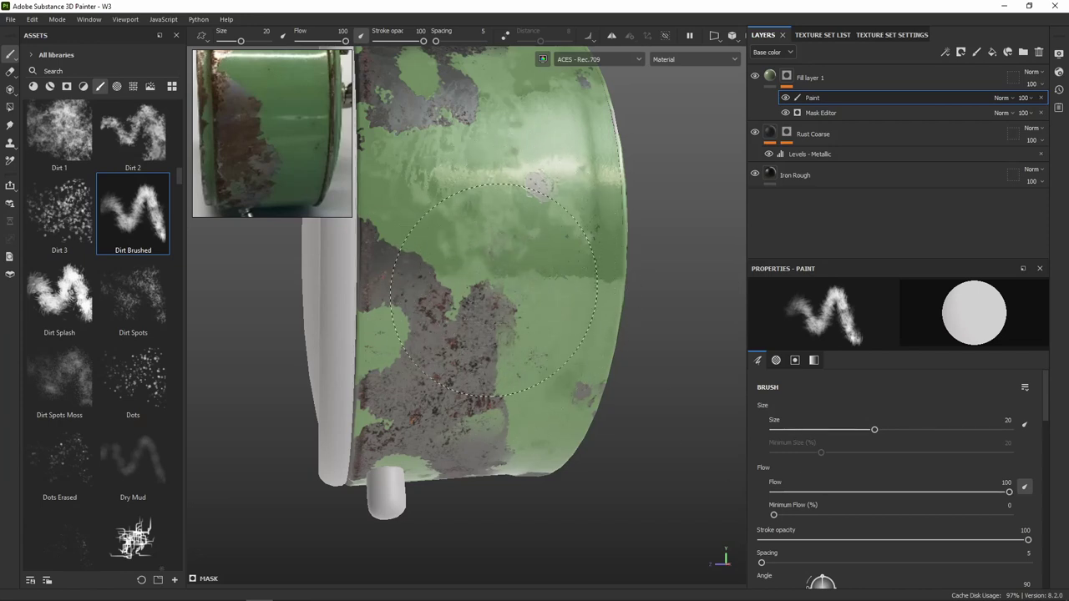
scroll(888, 511, down, 4)
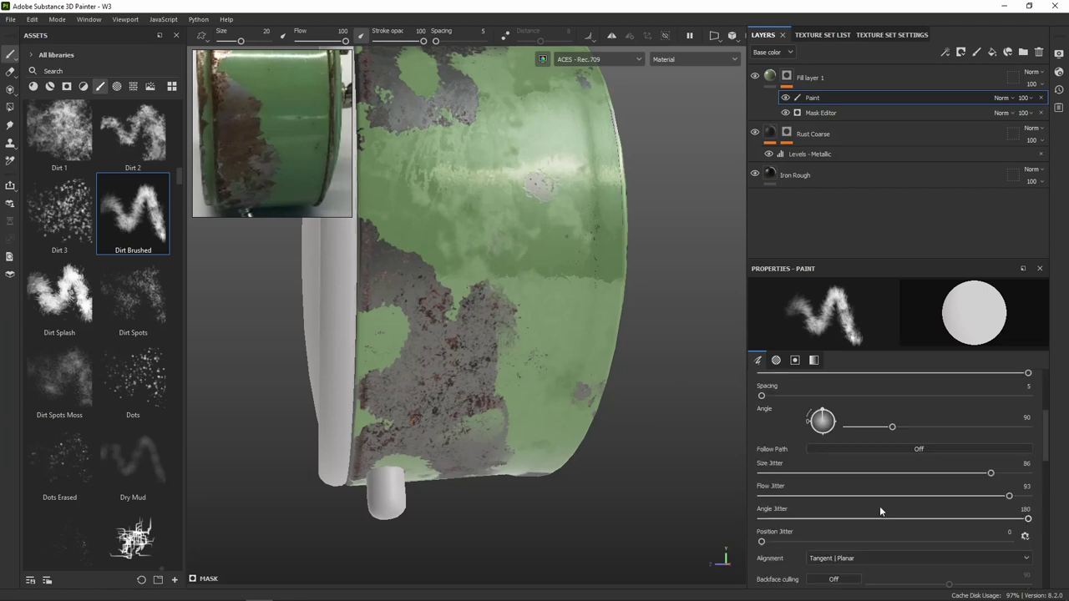
scroll(880, 506, down, 2)
scroll(871, 504, down, 2)
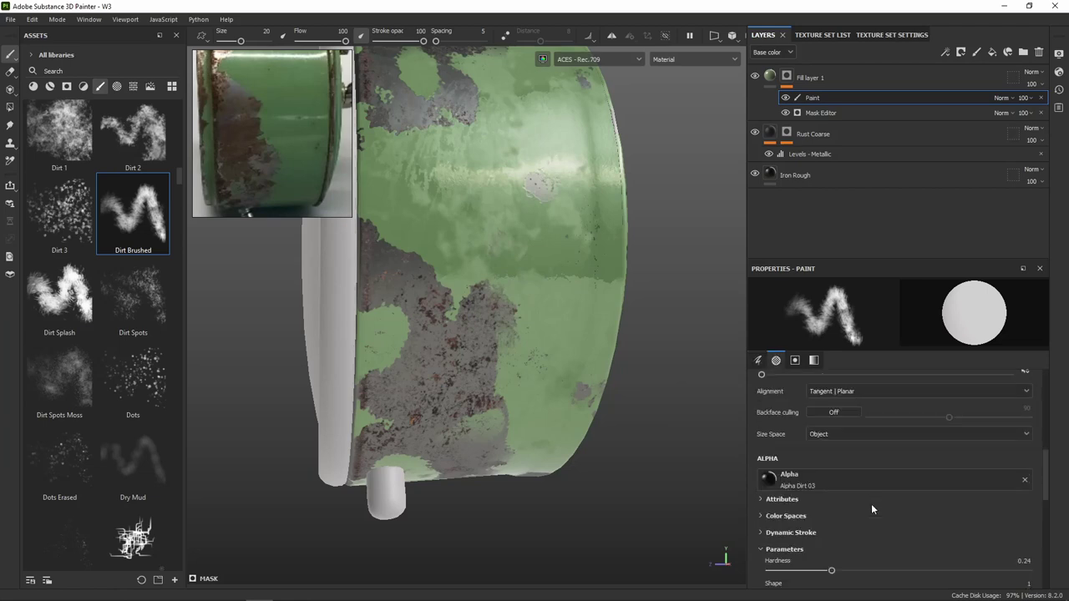
scroll(871, 503, down, 3)
scroll(871, 504, down, 2)
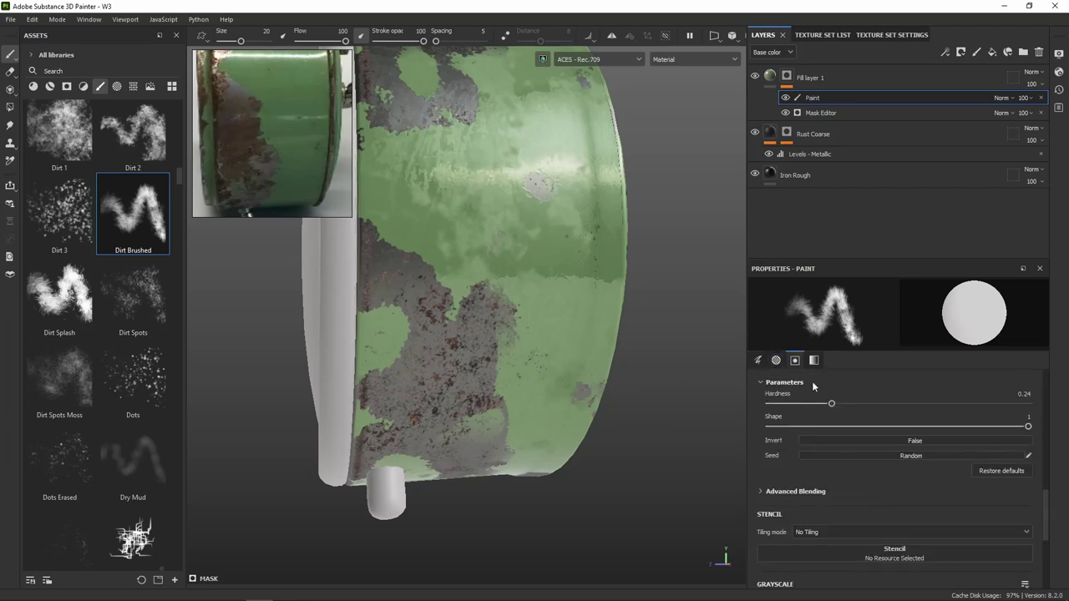
drag(833, 406, 884, 407)
drag(1023, 433, 895, 411)
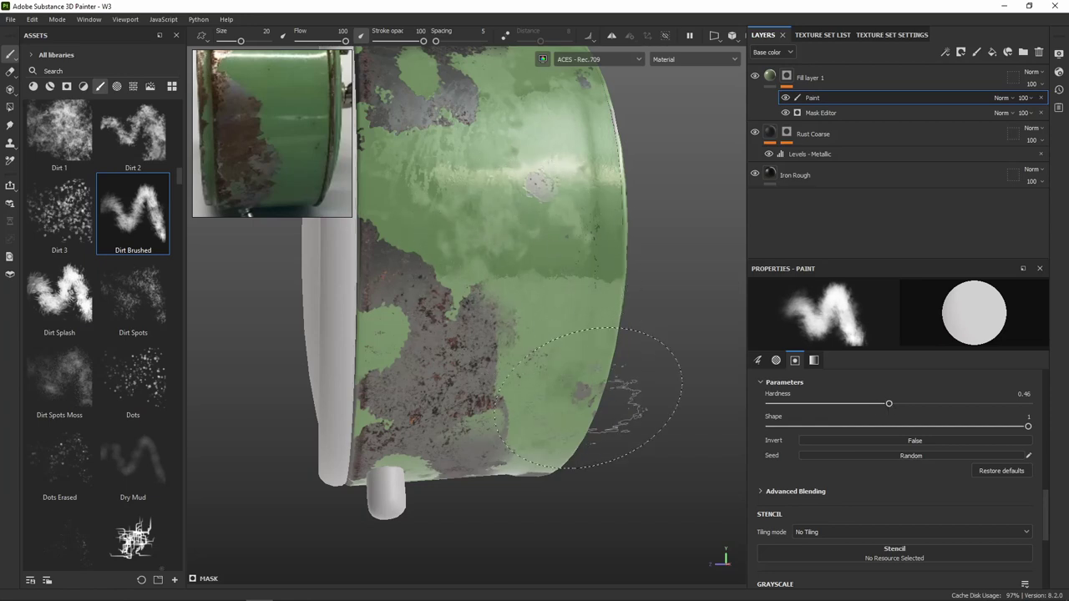
Cover the grey rust patches and edge specks with the Chalk Strong brush
scroll(558, 301, up, 2)
scroll(468, 270, up, 2)
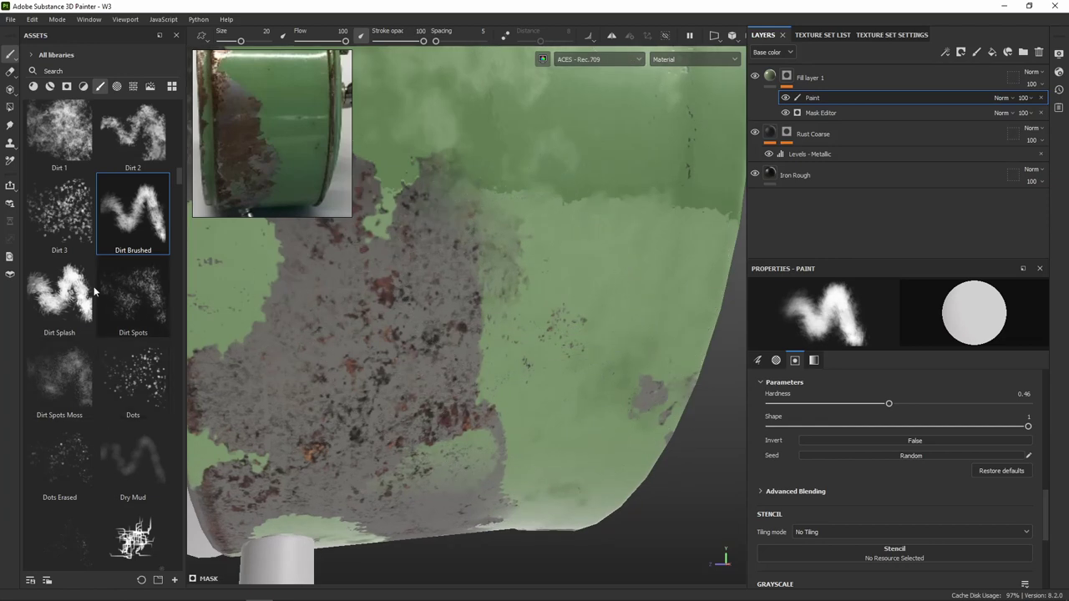
scroll(83, 268, up, 3)
scroll(85, 264, up, 5)
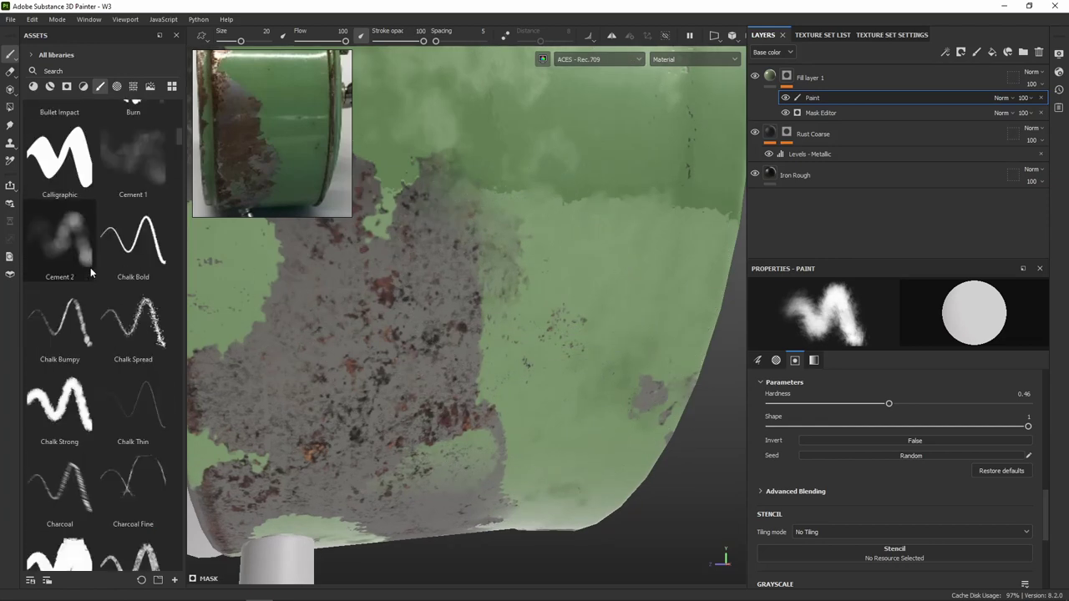
click(69, 417)
mouse_move(516, 208)
mouse_down()
mouse_move(501, 267)
mouse_move(451, 184)
mouse_move(501, 126)
mouse_move(539, 236)
mouse_move(493, 238)
mouse_move(542, 279)
mouse_move(405, 439)
mouse_move(473, 327)
mouse_up()
scroll(604, 276, down, 5)
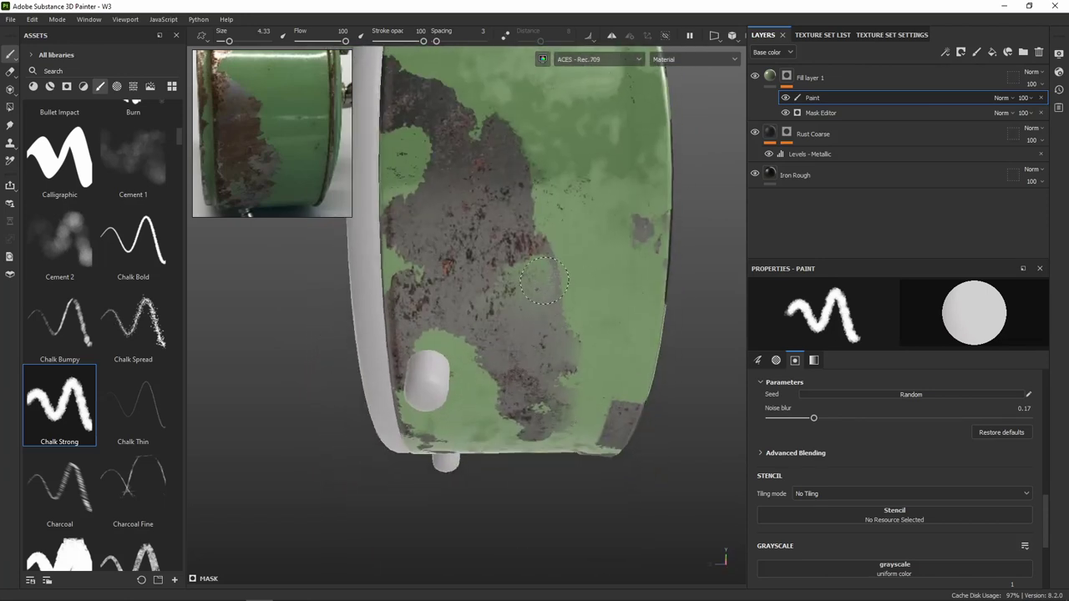
mouse_move(543, 281)
mouse_down()
mouse_move(526, 283)
mouse_move(518, 301)
mouse_move(546, 289)
mouse_up()
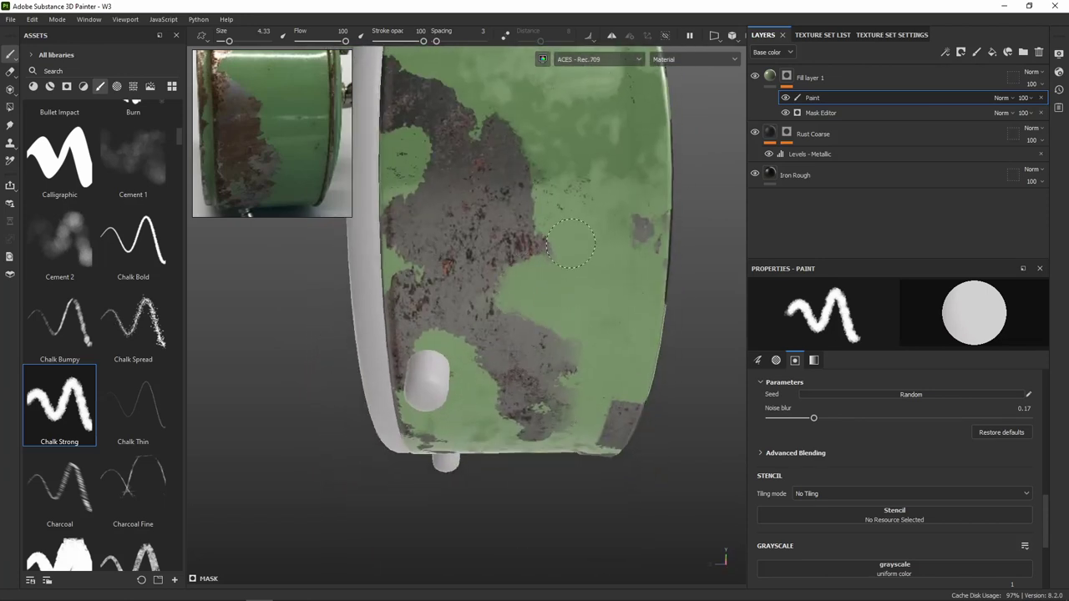
mouse_move(639, 207)
mouse_down()
mouse_move(648, 253)
mouse_move(447, 362)
mouse_up()
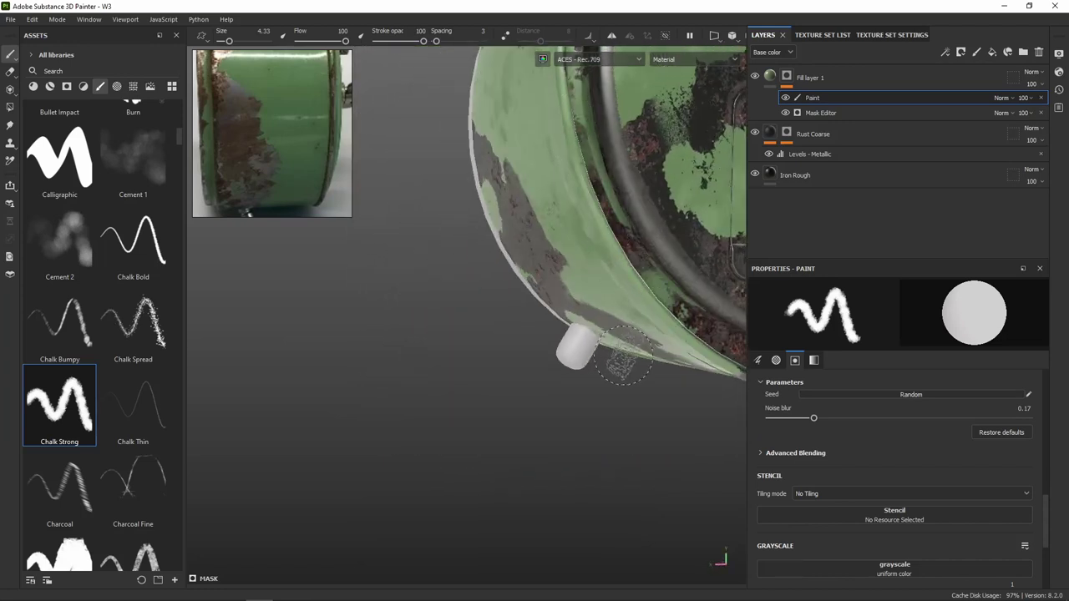
mouse_move(603, 328)
alt+mouse_down()
mouse_move(650, 242)
mouse_move(560, 289)
mouse_move(617, 286)
alt+mouse_up()
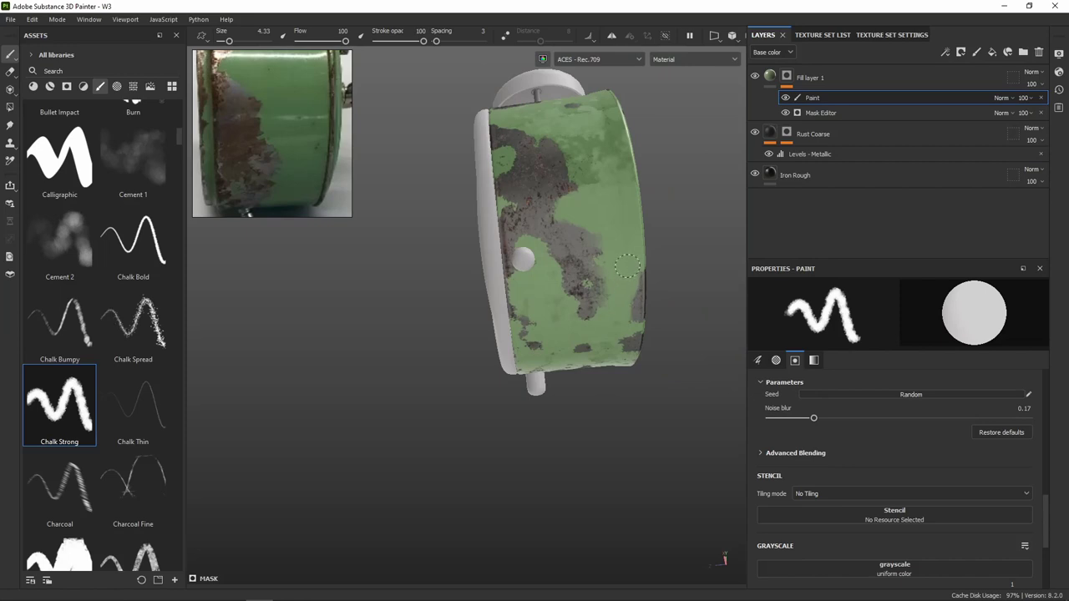
mouse_move(641, 272)
alt+mouse_down()
mouse_move(481, 361)
mouse_move(349, 287)
mouse_move(424, 287)
alt+mouse_up()
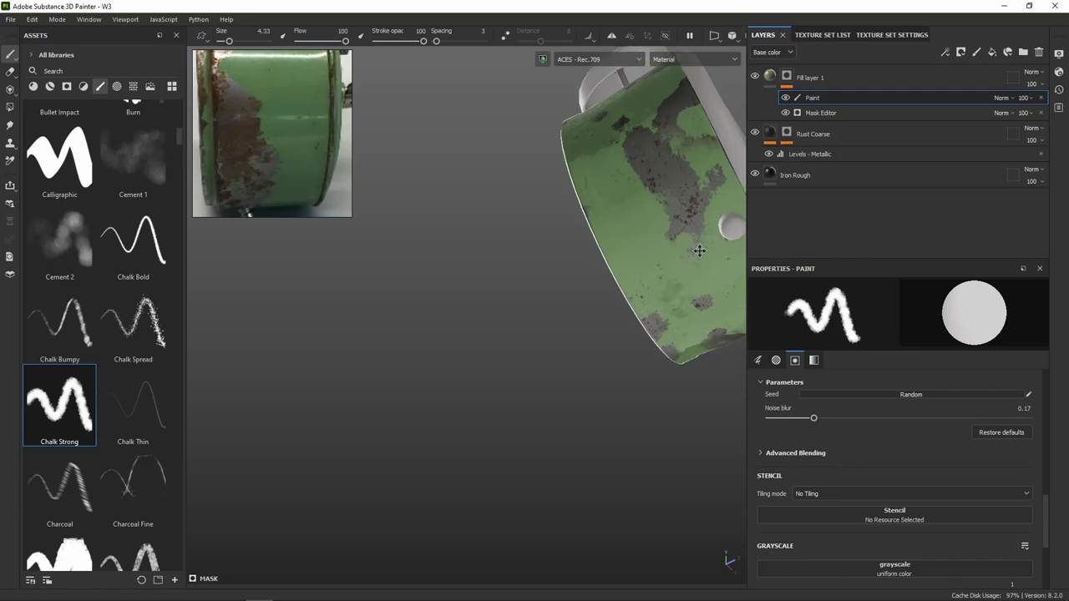
alt+drag(689, 259, 607, 185)
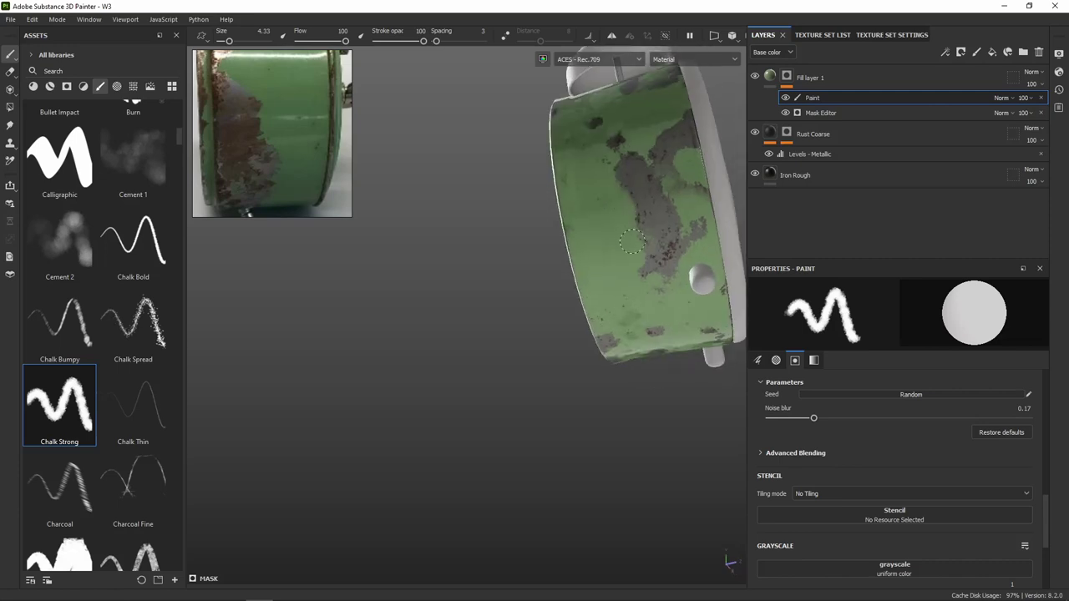
scroll(136, 233, up, 3)
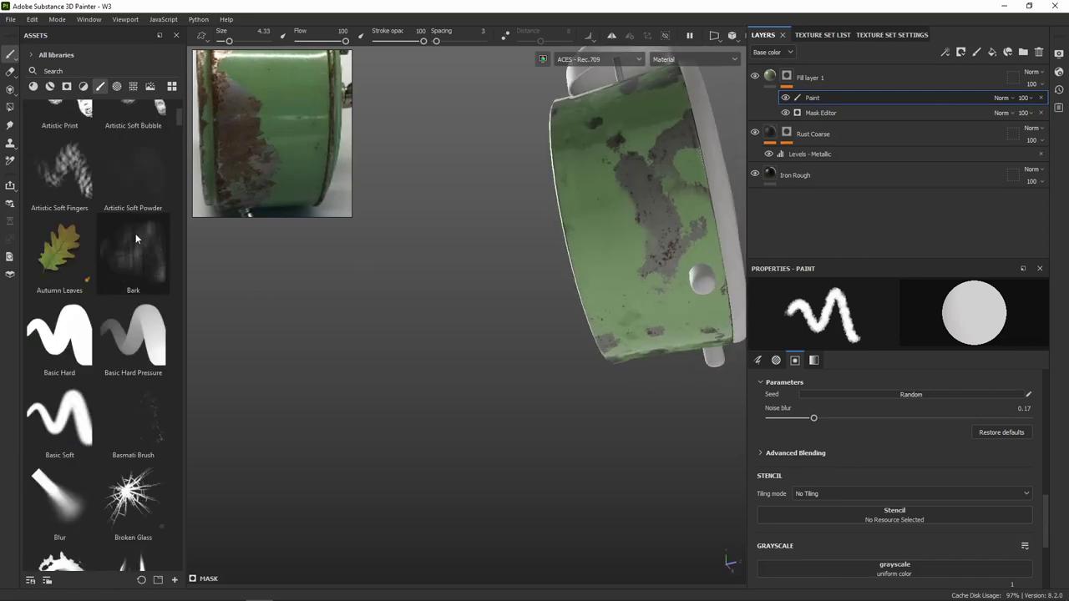
scroll(126, 229, up, 3)
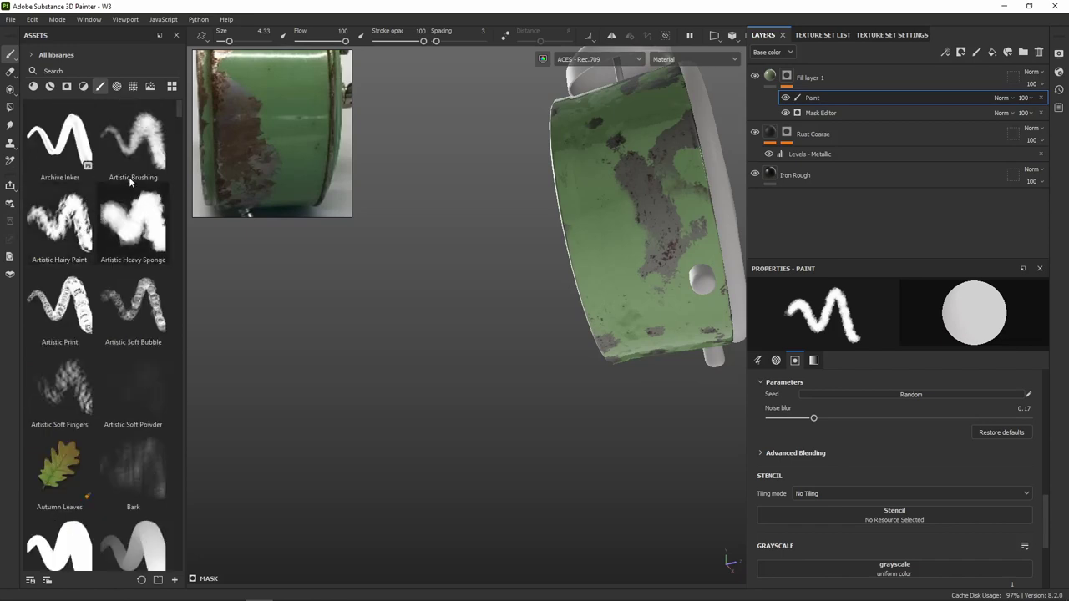
Dab mossy green spots over the rust with the Dirt Spots Moss brush
click(132, 142)
scroll(125, 252, down, 5)
scroll(100, 263, down, 5)
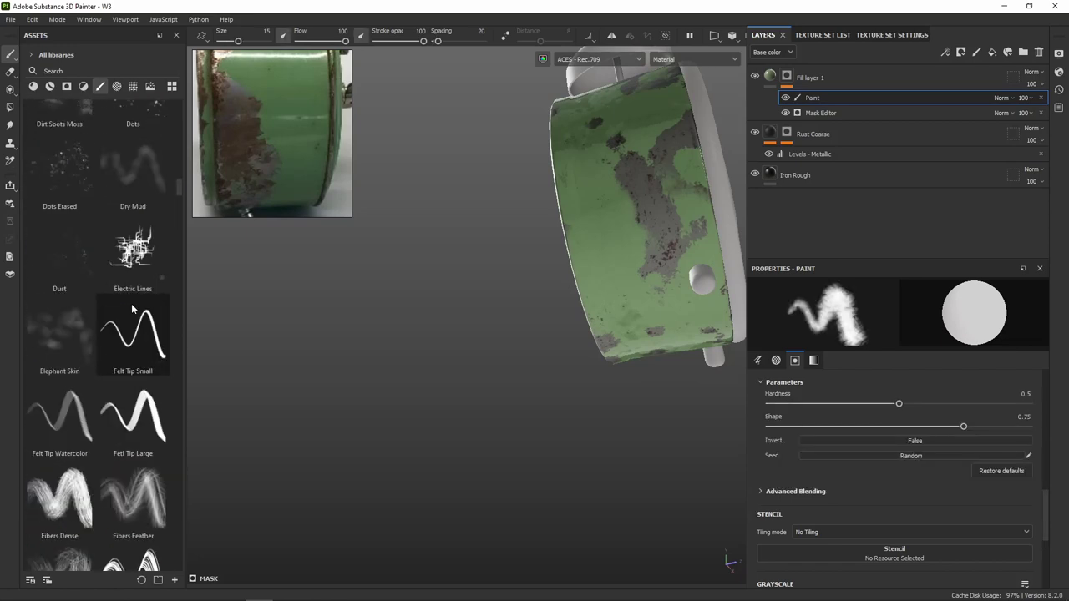
scroll(81, 273, down, 3)
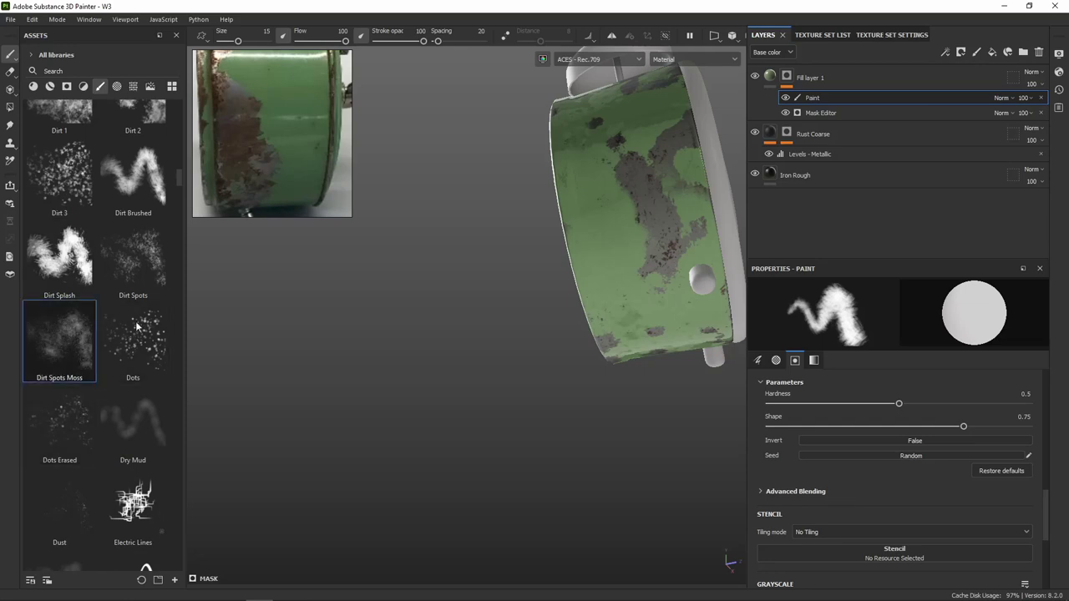
scroll(639, 225, up, 2)
scroll(640, 225, up, 2)
scroll(639, 226, up, 2)
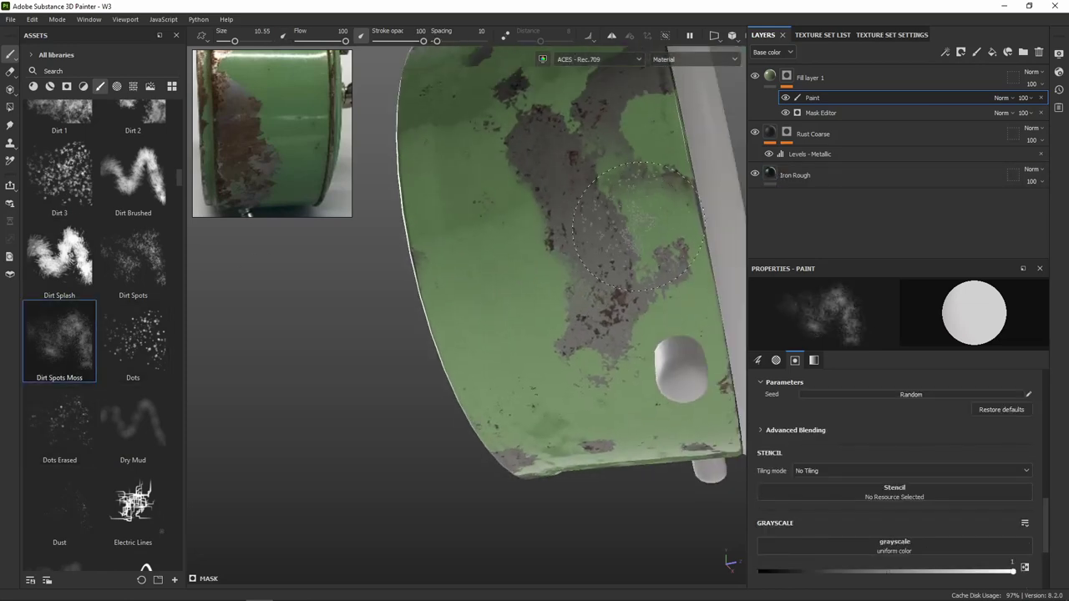
drag(639, 226, 646, 184)
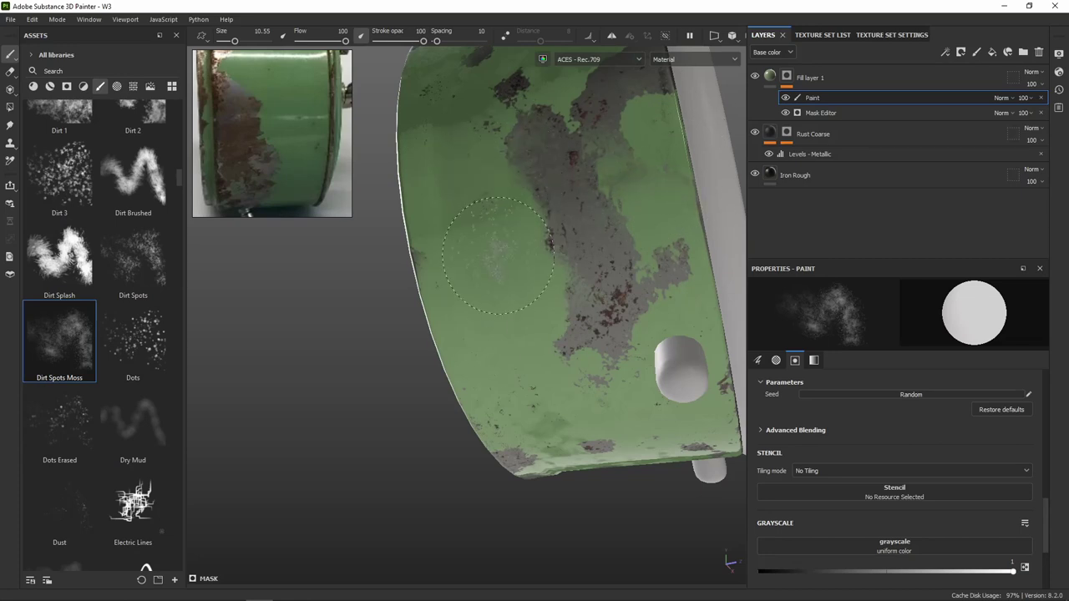
alt+drag(498, 256, 466, 295)
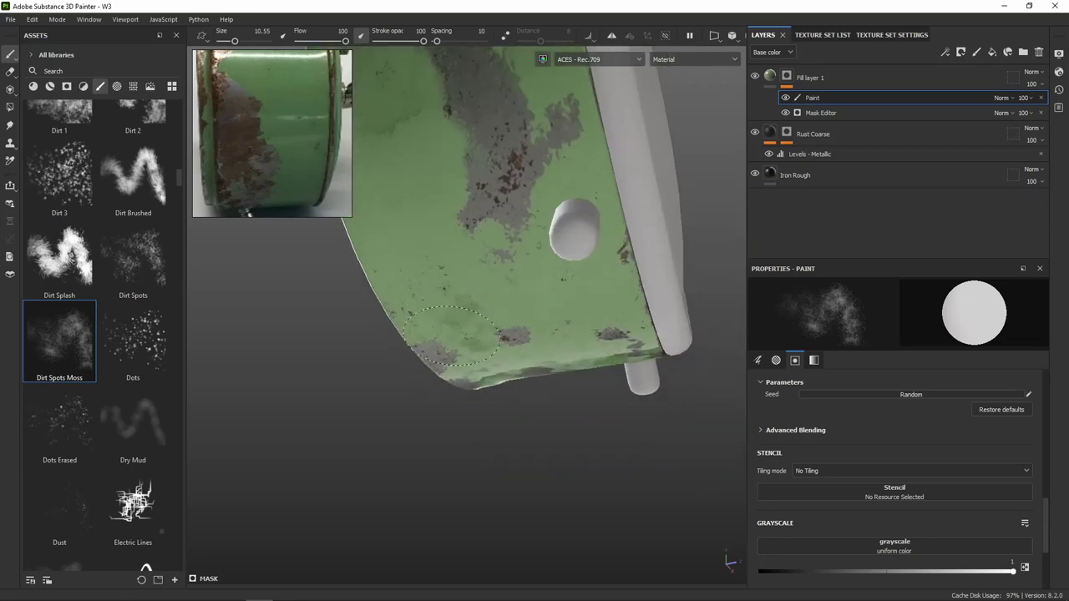
drag(491, 337, 504, 336)
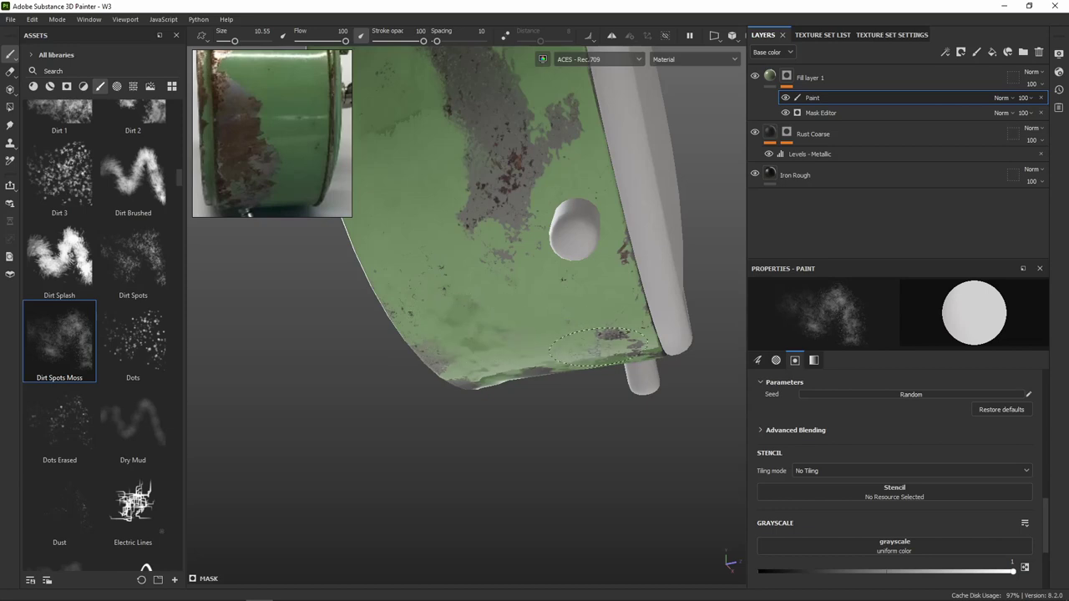
mouse_move(598, 347)
alt+mouse_down()
mouse_move(487, 434)
mouse_move(537, 242)
mouse_move(585, 346)
alt+mouse_up()
Splash green paint through the rust near the rim with the Dirt Splash brush
scroll(411, 218, up, 3)
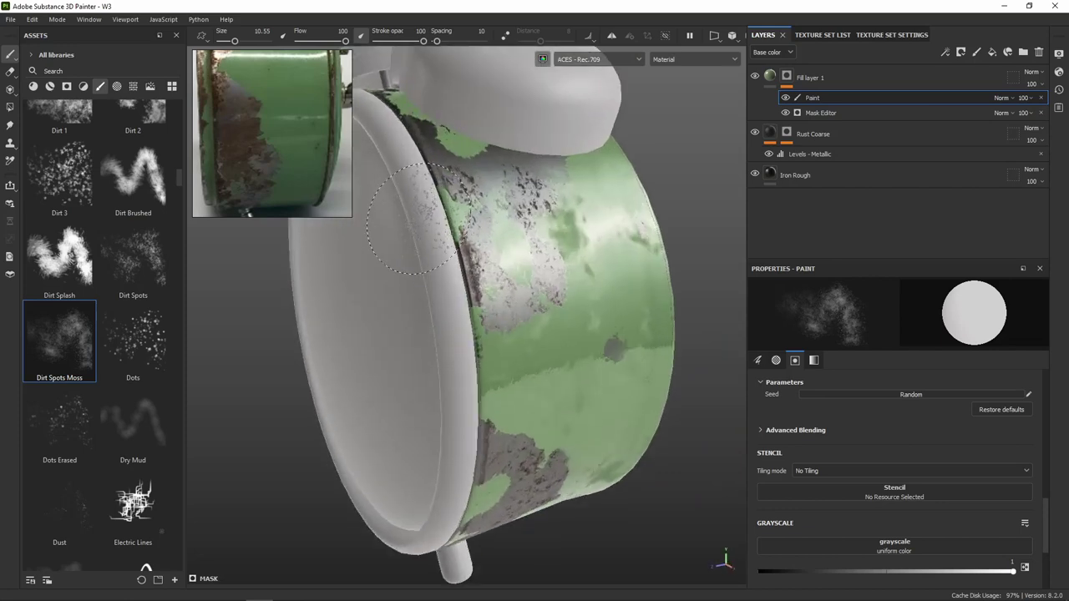
scroll(411, 218, up, 3)
scroll(501, 201, up, 2)
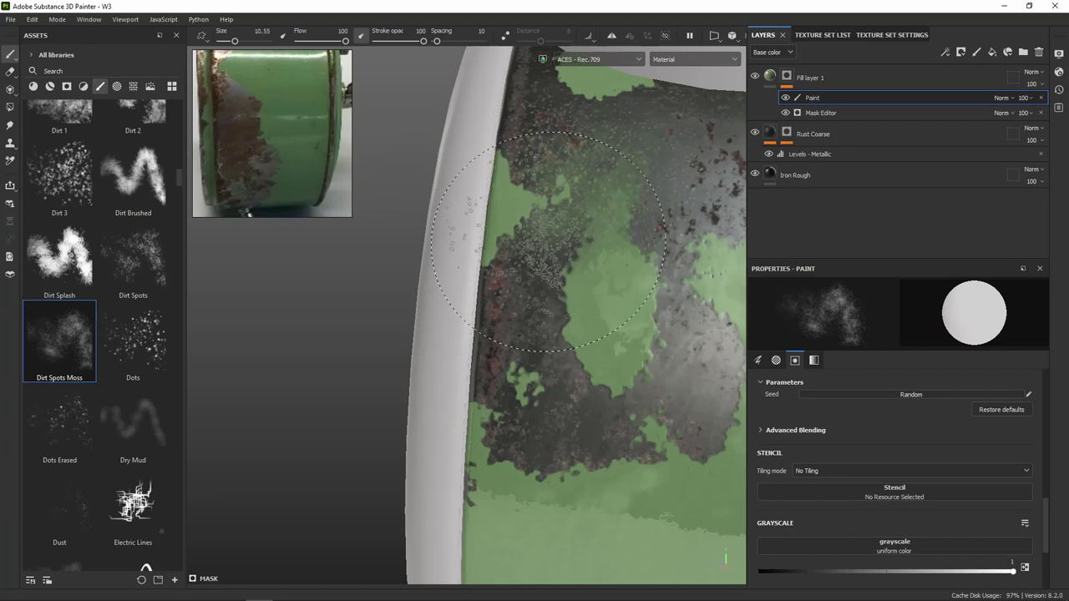
click(77, 264)
drag(516, 237, 543, 245)
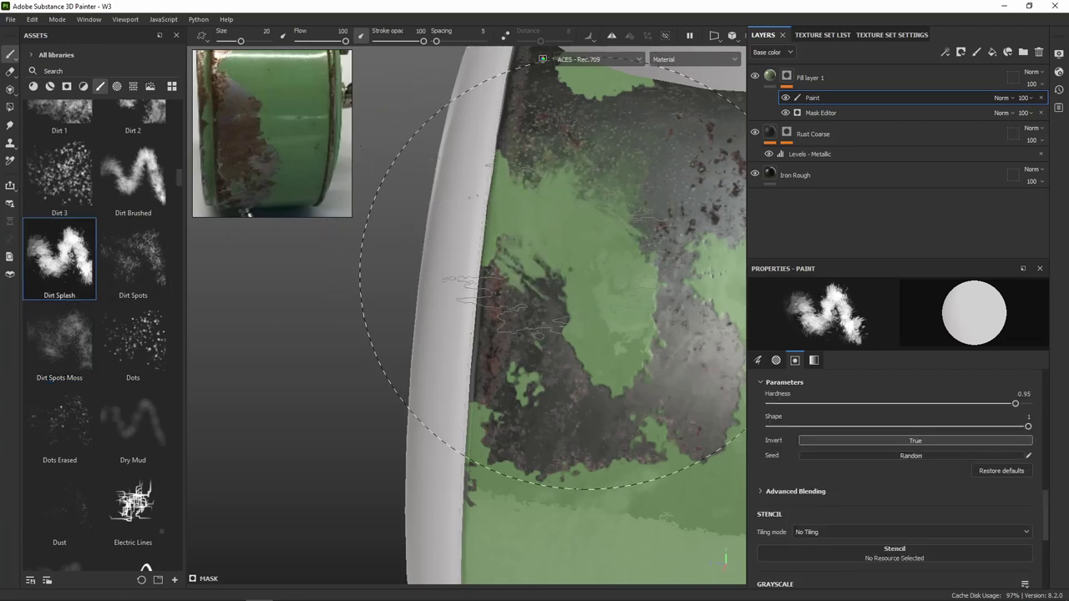
key(f)
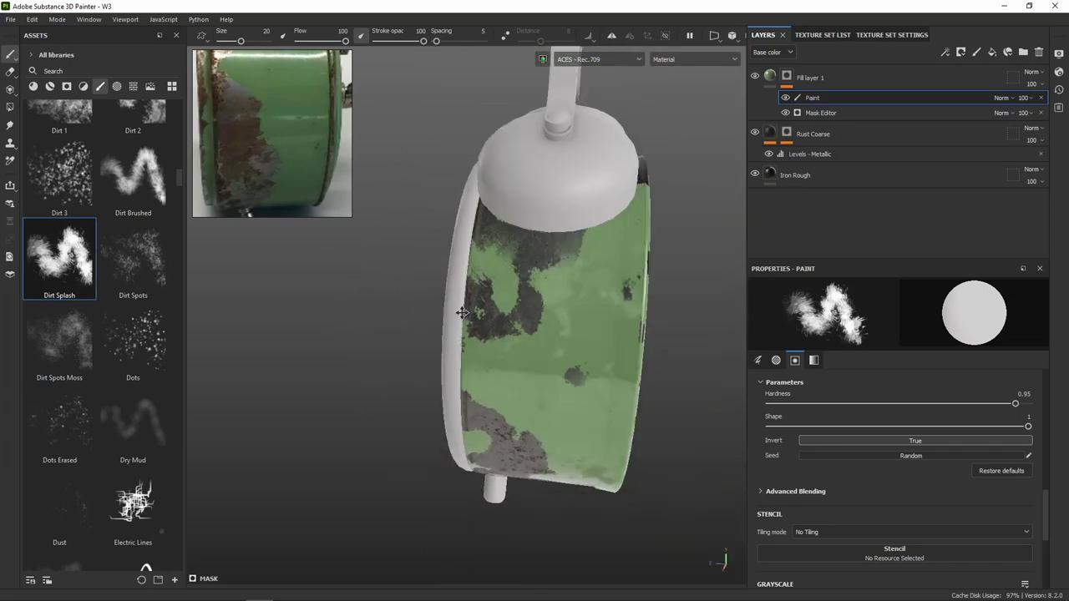
mouse_move(462, 312)
alt+mouse_down()
mouse_move(477, 345)
mouse_move(358, 350)
alt+mouse_up()
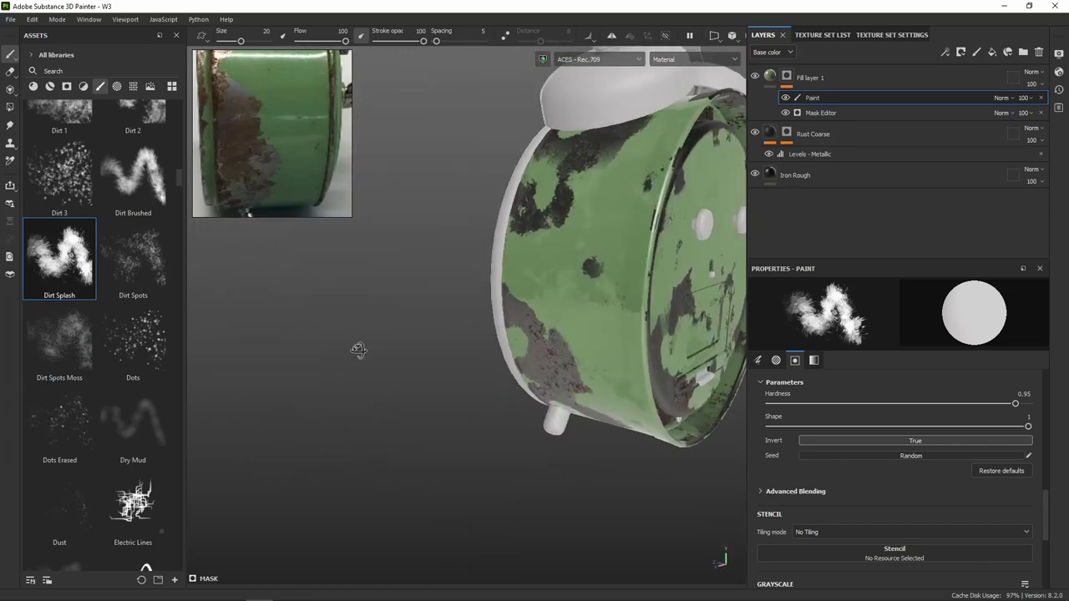
alt+right_drag(358, 351, 543, 327)
alt+drag(543, 328, 464, 308)
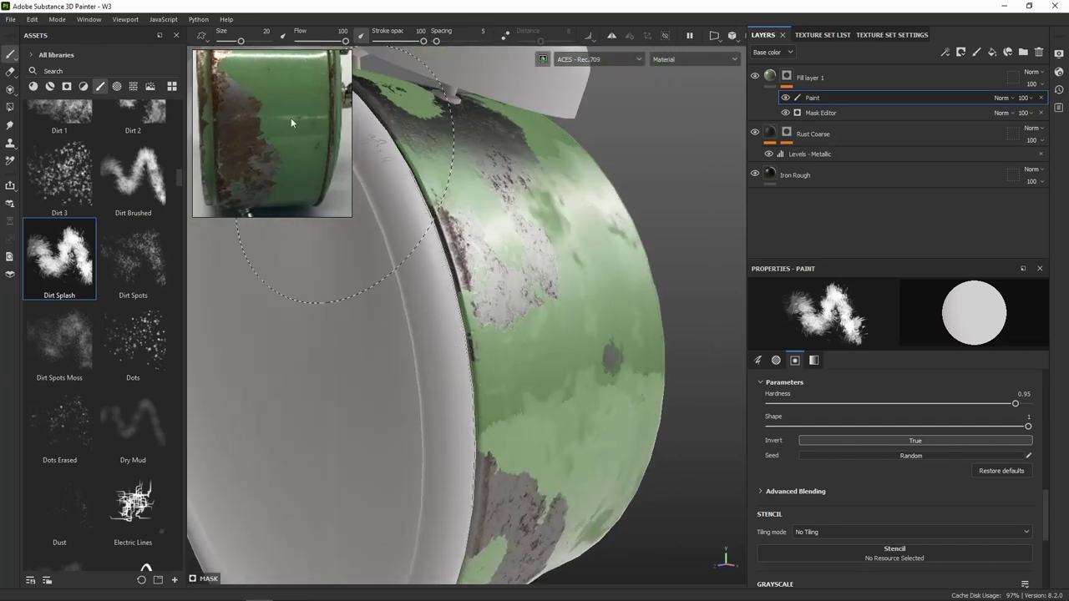
scroll(603, 267, down, 3)
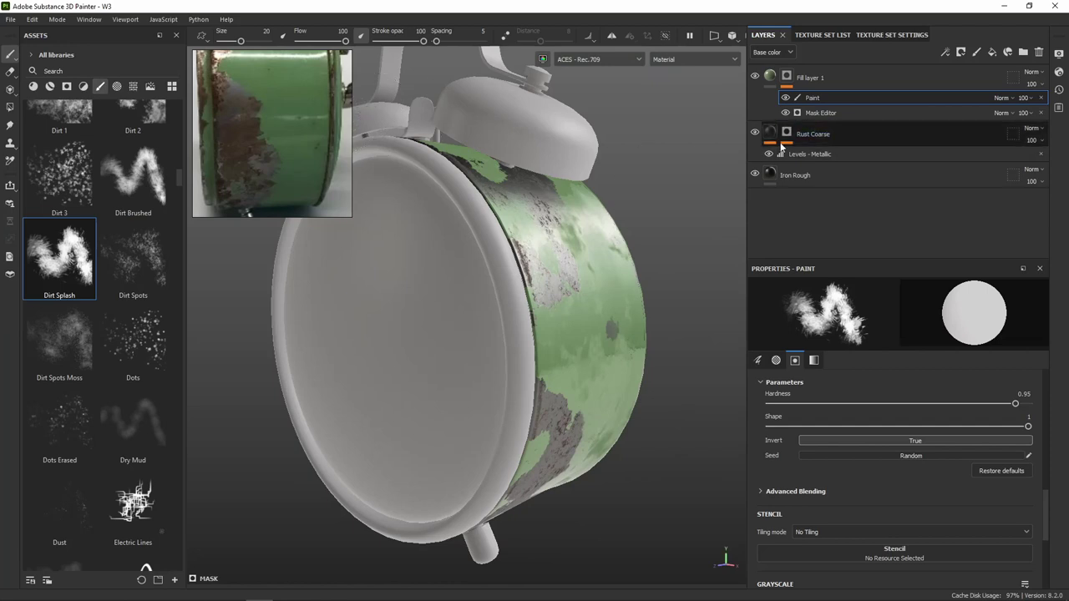
mouse_move(535, 276)
alt+mouse_down()
mouse_move(436, 274)
mouse_move(505, 235)
alt+mouse_up()
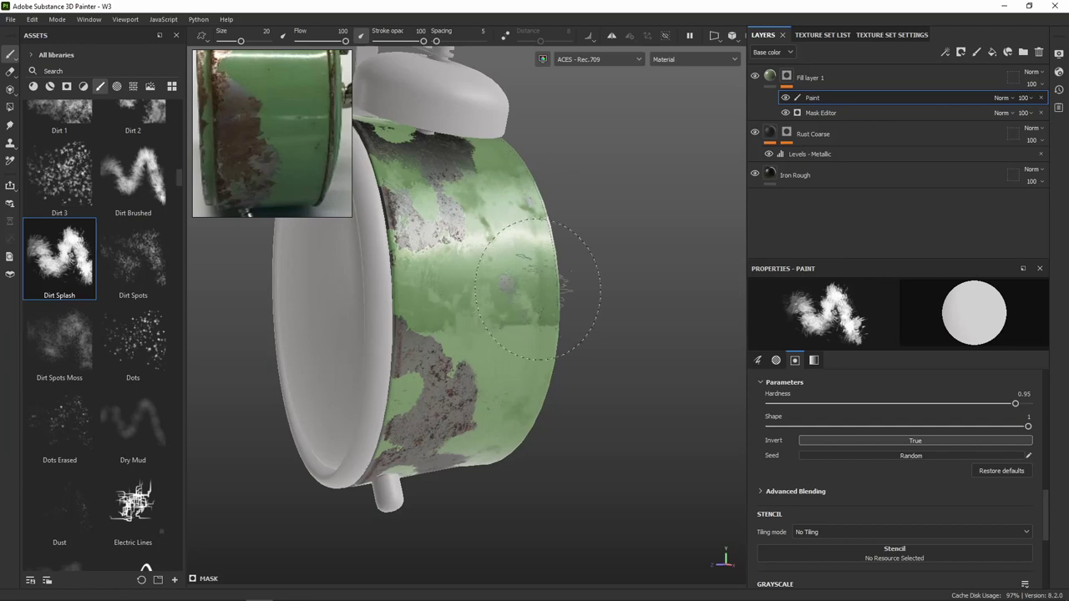
Duplicate the Rust Coarse layer and move the copy to the top of the stack
click(794, 148)
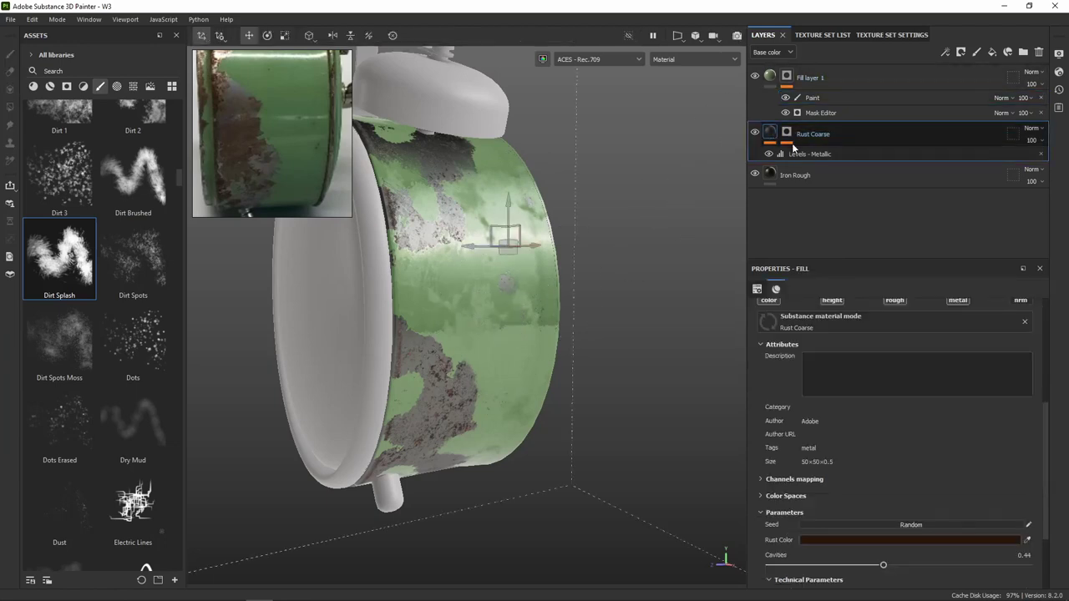
right_click(889, 136)
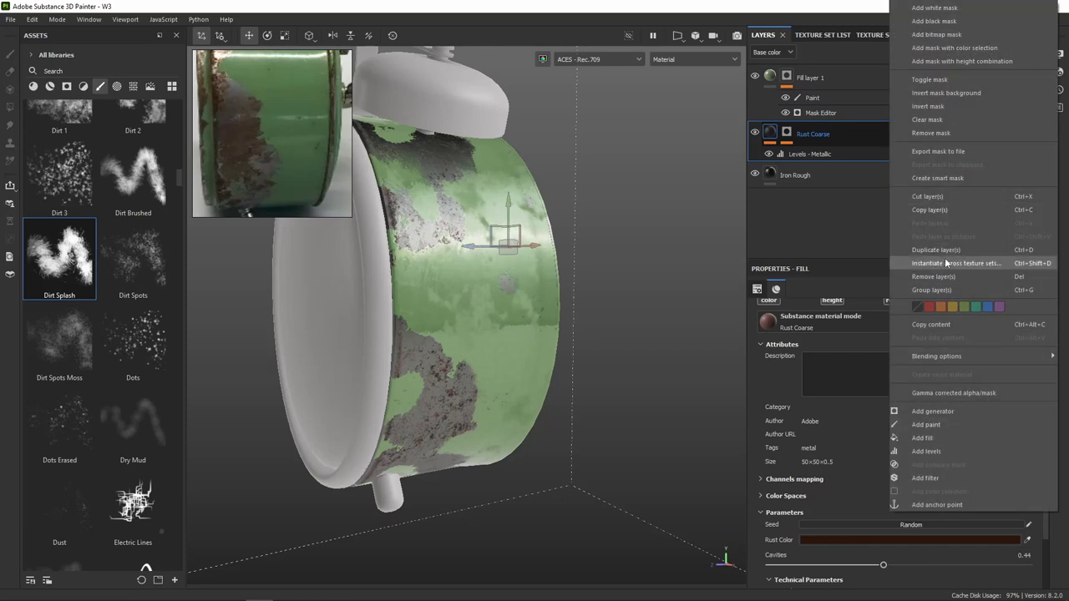
click(849, 210)
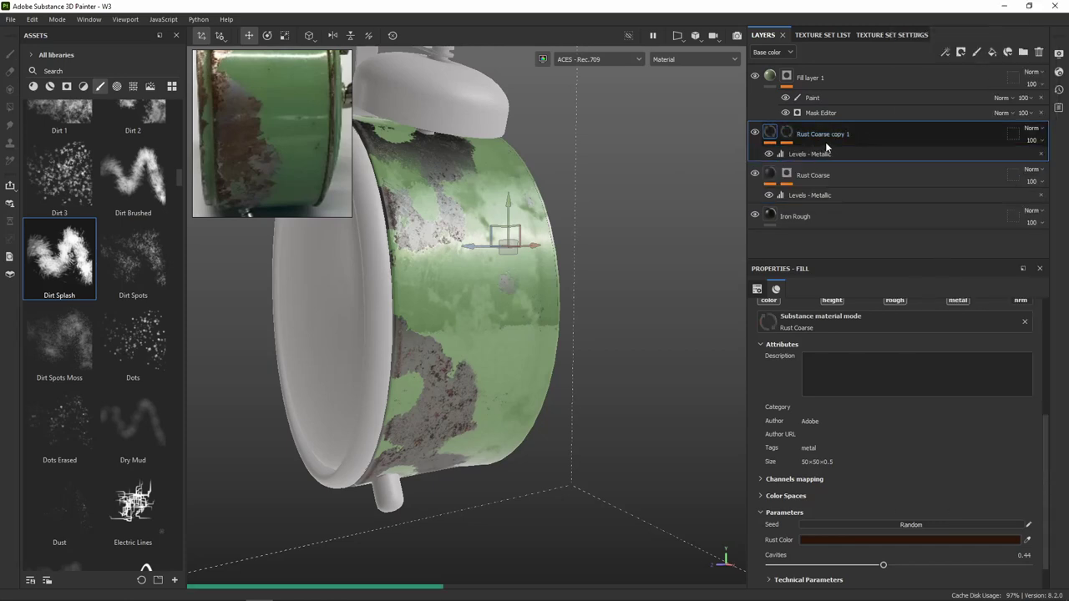
drag(839, 138, 830, 71)
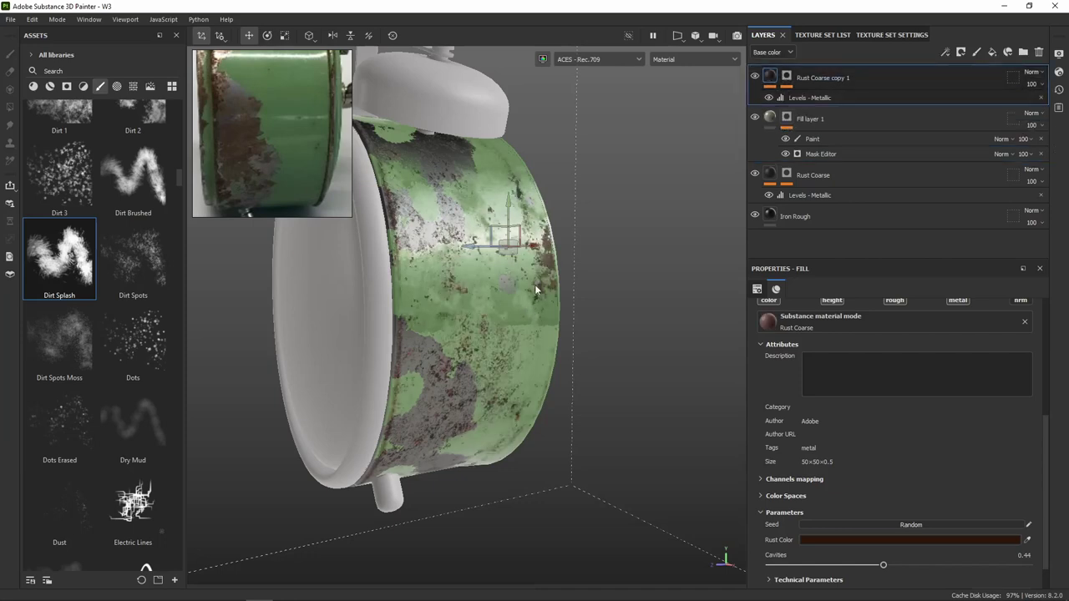
Hide the Grunge Rough Dirty and first Mask Editor effects in the copy's mask
mouse_move(535, 284)
alt+mouse_down()
mouse_move(398, 259)
mouse_move(299, 269)
alt+mouse_up()
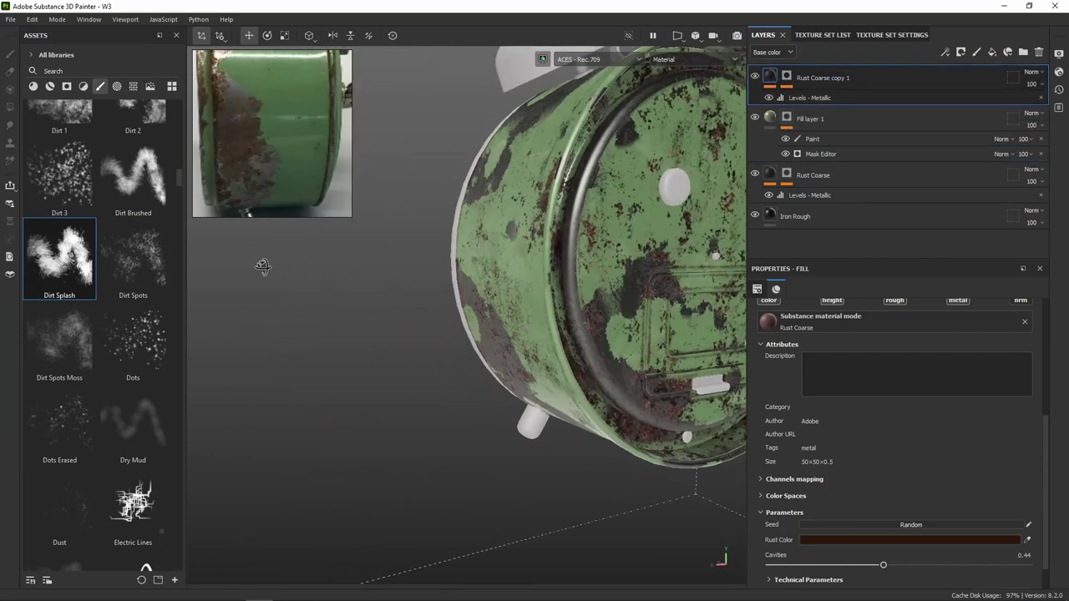
alt+drag(299, 269, 224, 265)
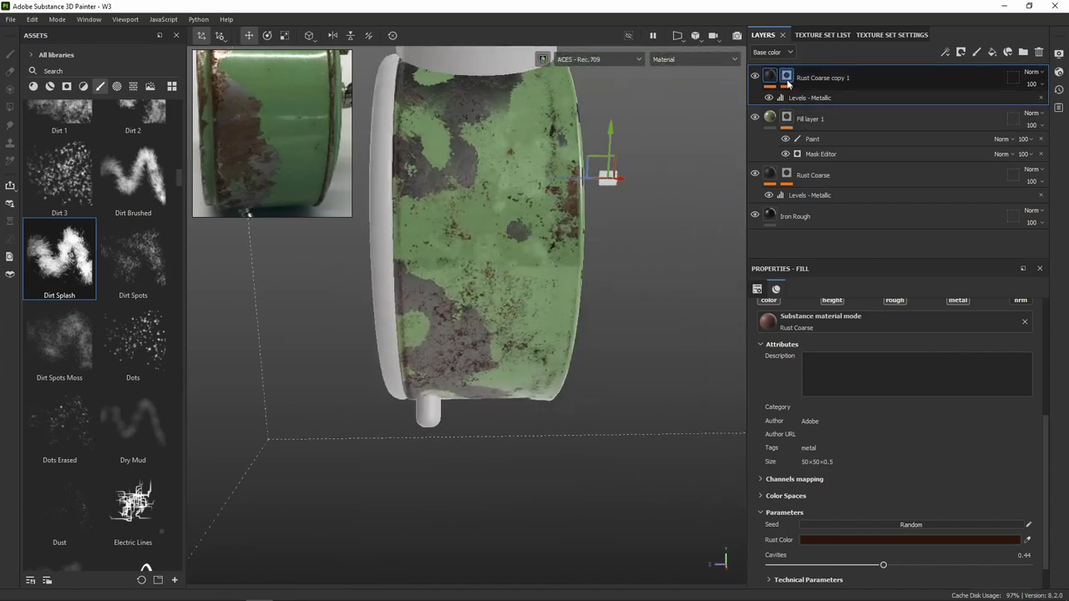
click(788, 82)
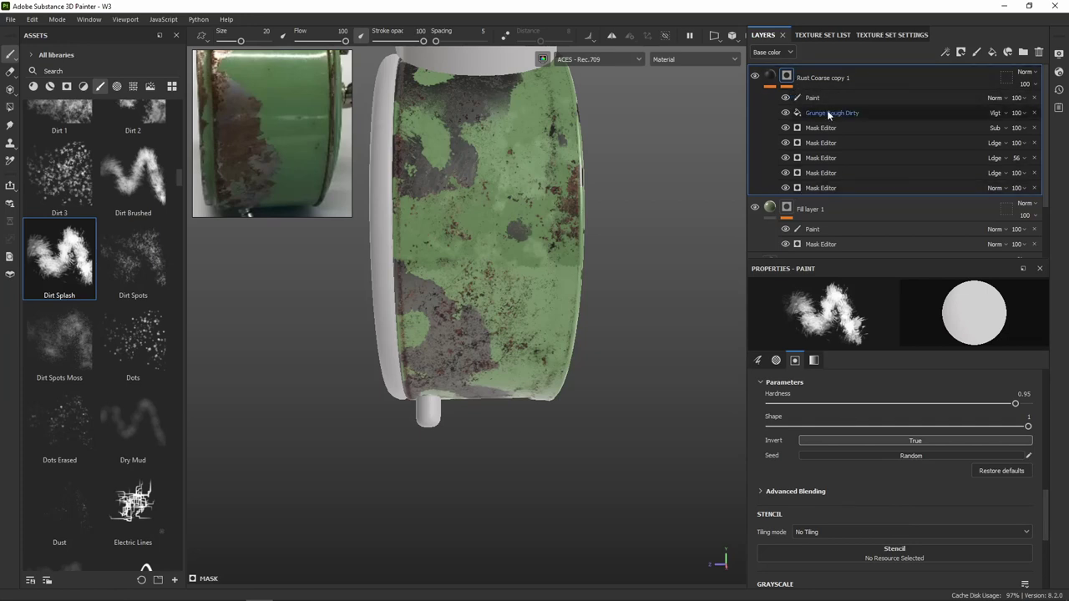
click(785, 112)
click(786, 128)
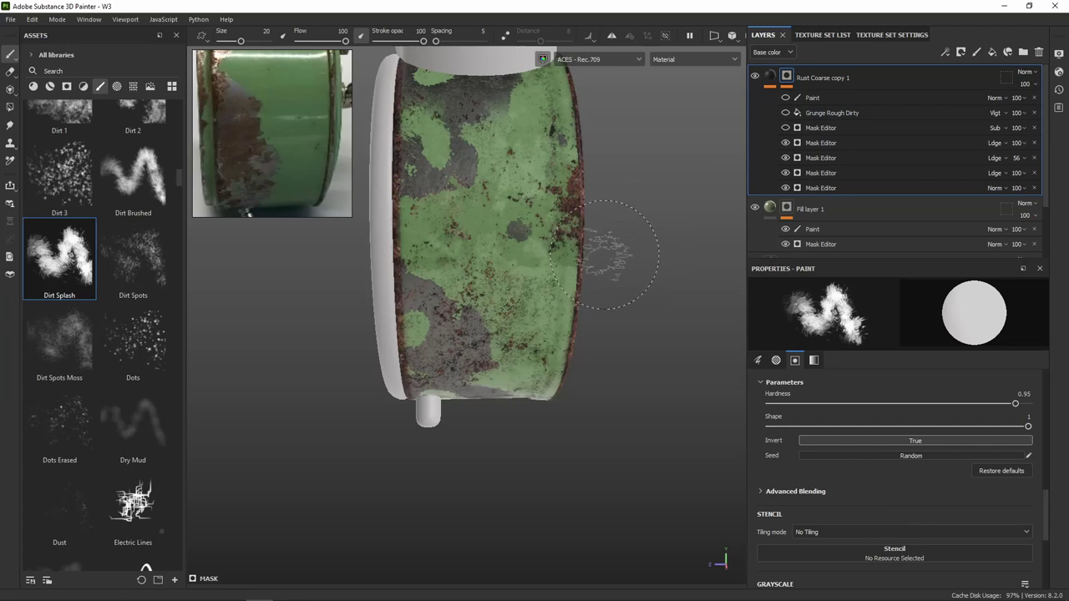
Toggle the copy's Grunge Rough Dirty and Mask Editor effects on and off to compare the rust
mouse_move(604, 255)
alt+mouse_down()
mouse_move(585, 226)
mouse_move(489, 225)
alt+mouse_up()
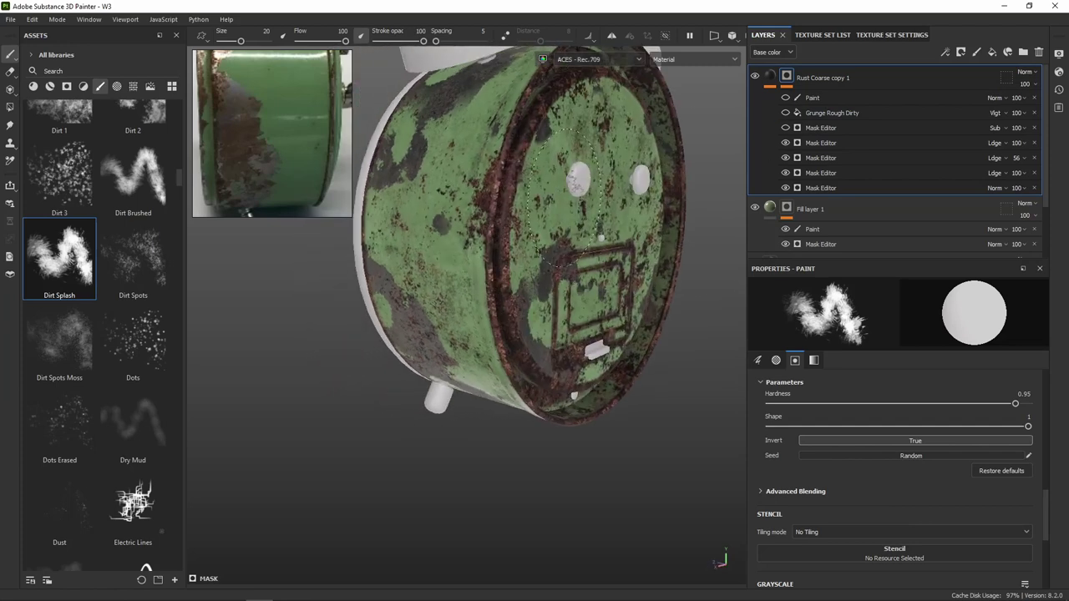
click(785, 113)
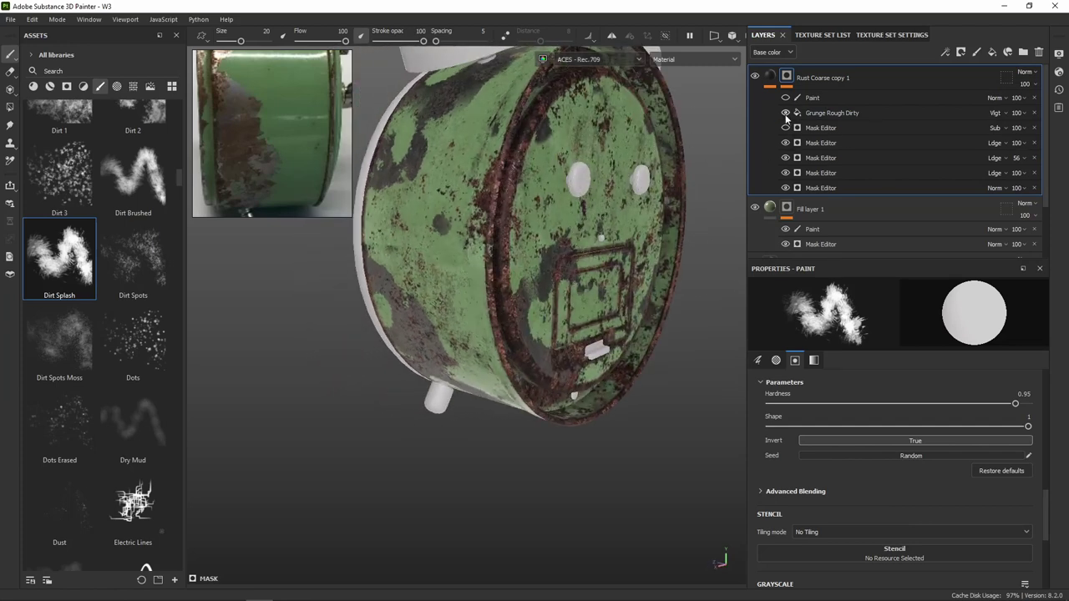
click(785, 128)
click(786, 128)
click(786, 144)
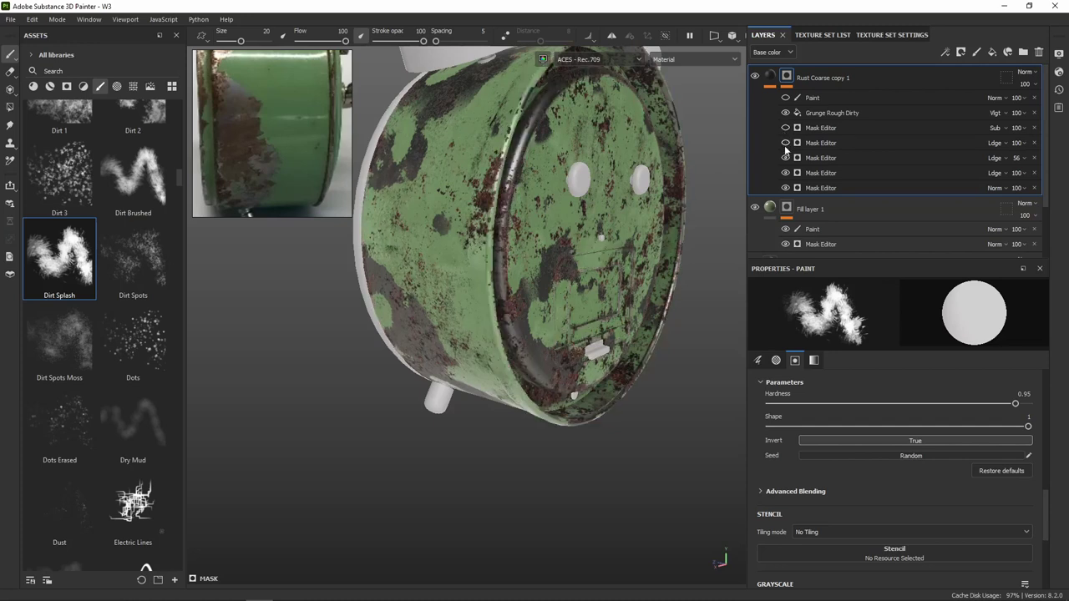
click(785, 144)
click(842, 101)
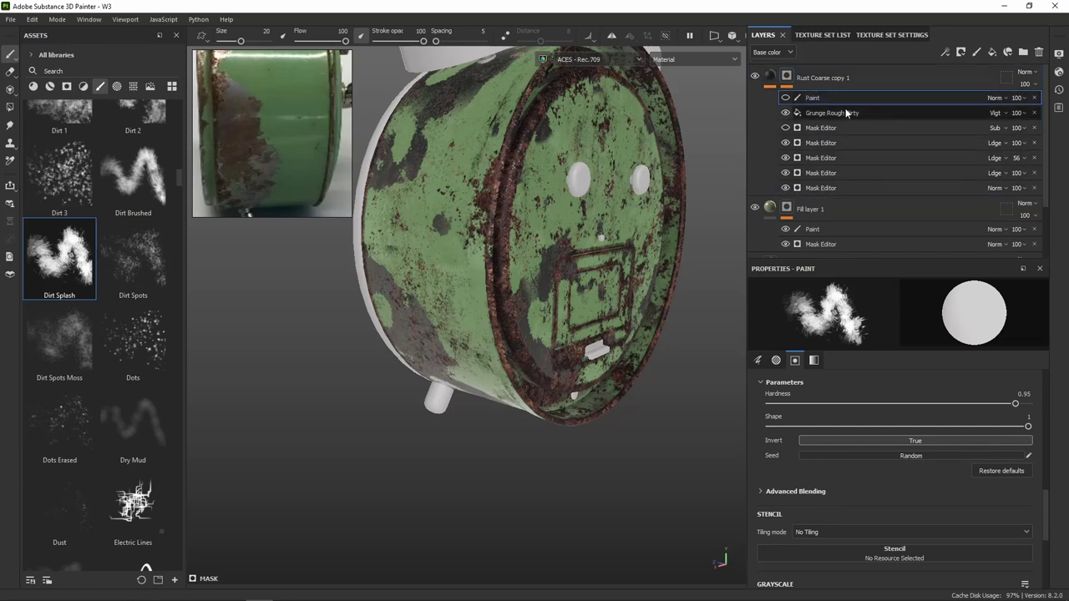
Clear all effects from the Rust Coarse copy 1 mask
scroll(847, 113, down, 2)
shift+click(836, 121)
scroll(859, 151, up, 2)
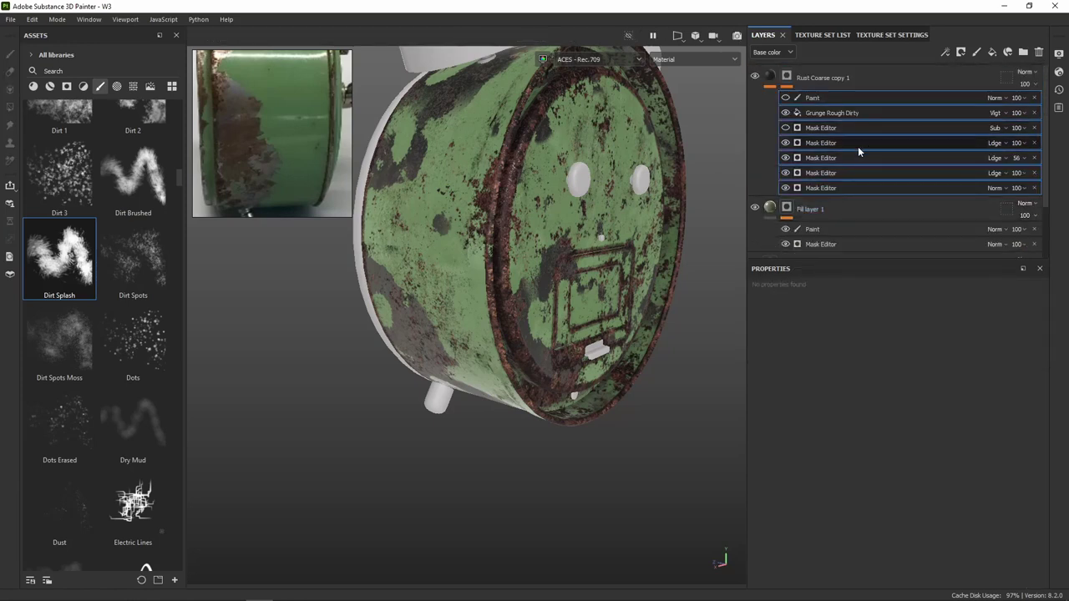
click(788, 77)
right_click(789, 77)
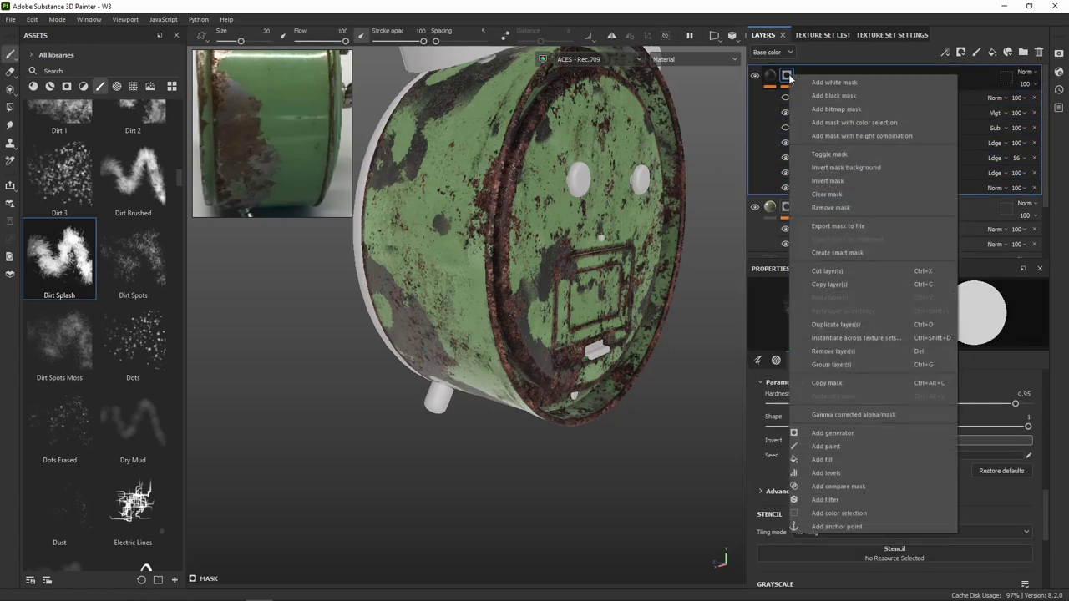
click(859, 196)
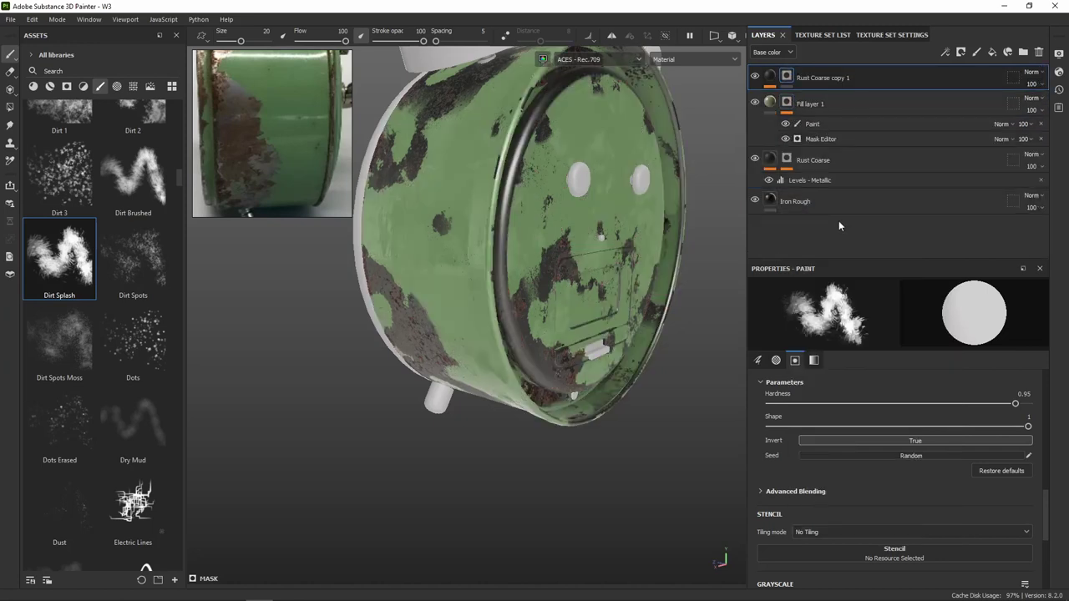
Add the Edges Uber and Gun Edges grunge maps to the Rust Coarse copy 1 mask
click(67, 86)
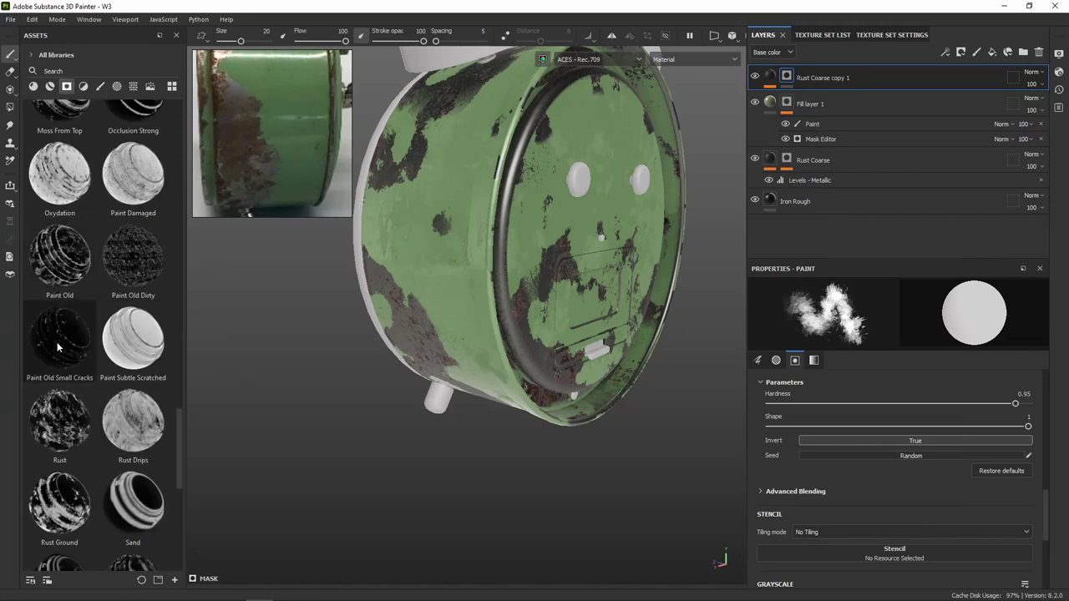
scroll(85, 369, up, 5)
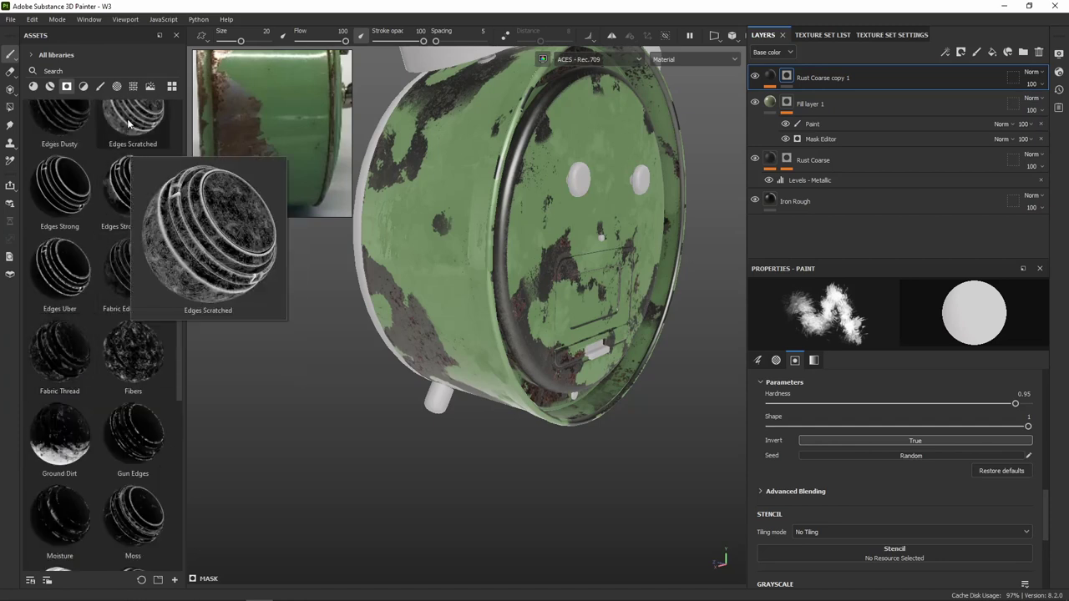
click(69, 285)
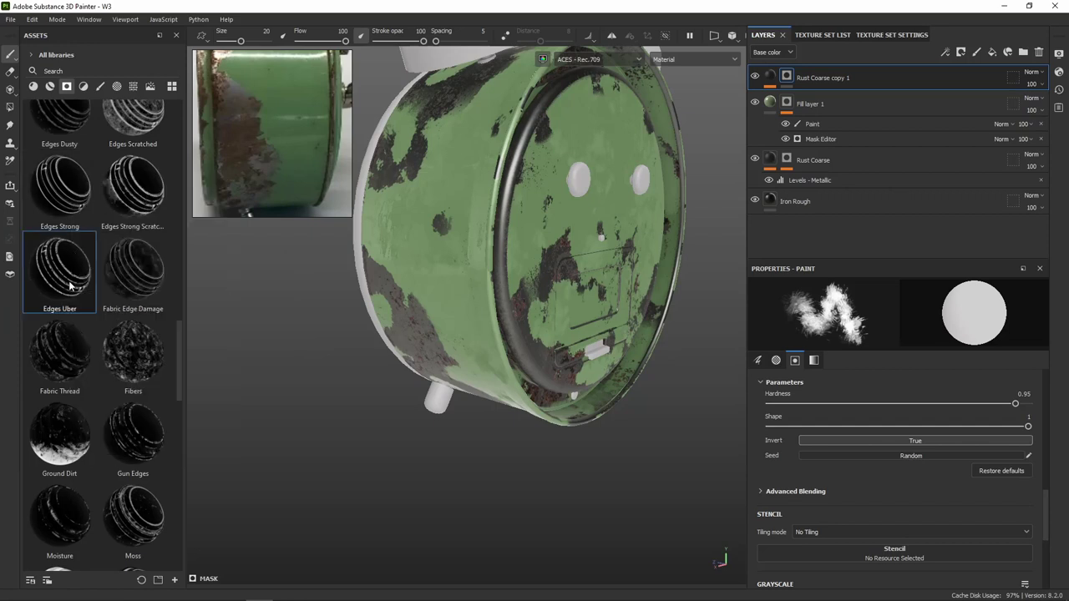
drag(788, 80, 787, 80)
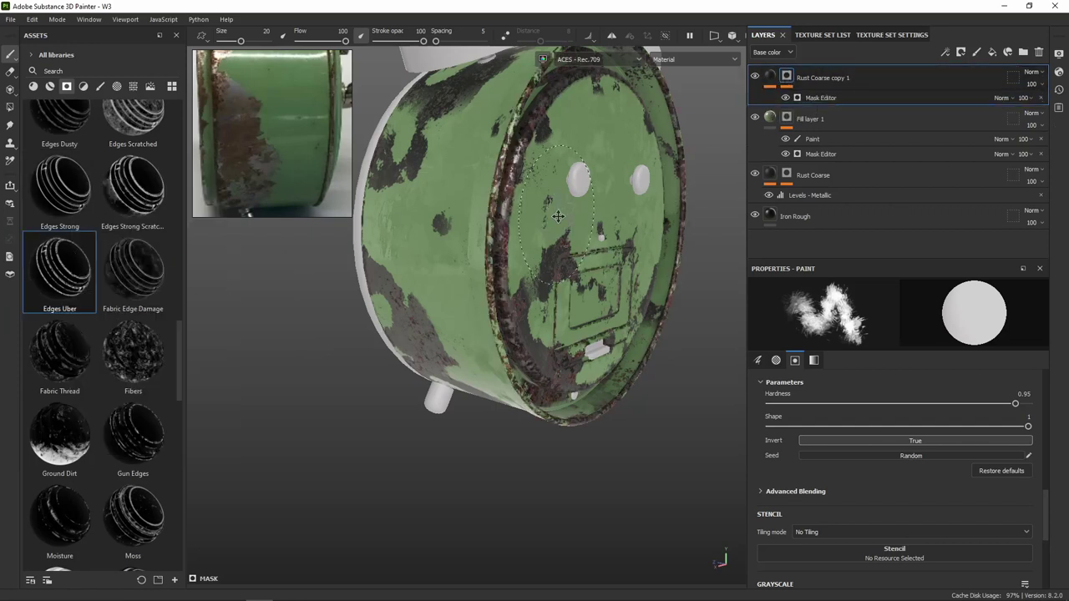
mouse_move(543, 209)
alt+mouse_down()
mouse_move(394, 194)
mouse_move(685, 208)
mouse_move(632, 203)
mouse_move(479, 225)
mouse_move(590, 235)
mouse_move(189, 207)
mouse_move(259, 199)
mouse_move(320, 157)
mouse_move(384, 154)
alt+mouse_up()
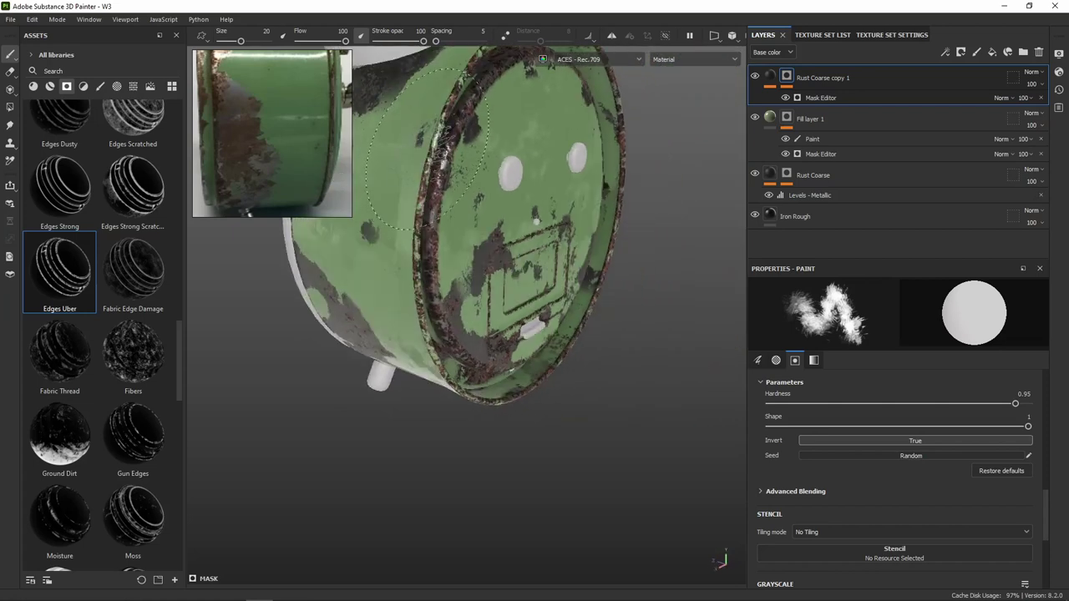
scroll(432, 197, up, 2)
scroll(433, 198, up, 2)
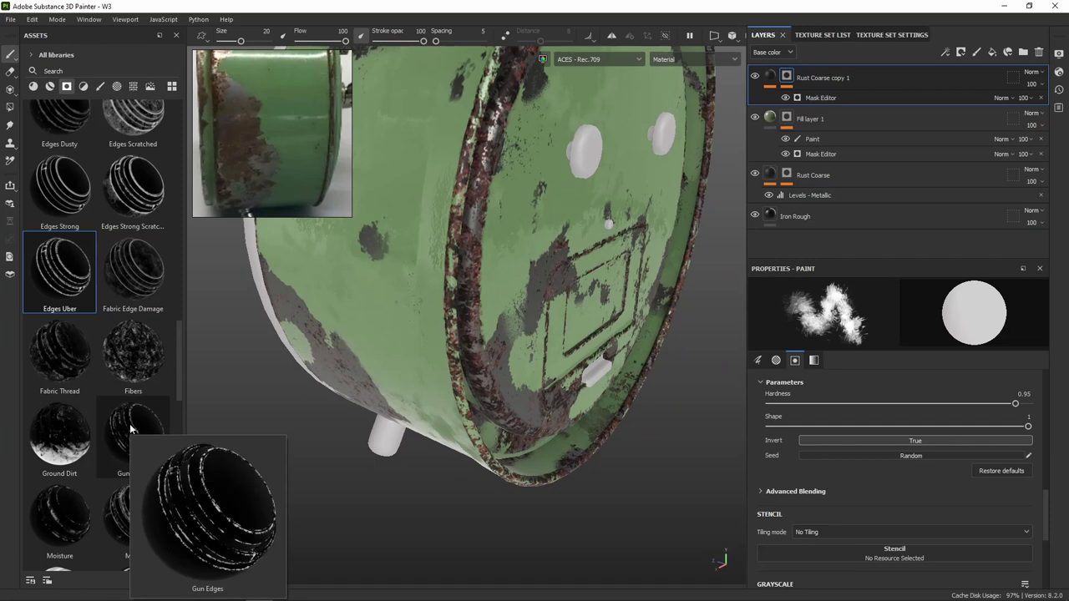
mouse_move(130, 428)
mouse_down()
mouse_move(785, 78)
mouse_move(787, 87)
mouse_up()
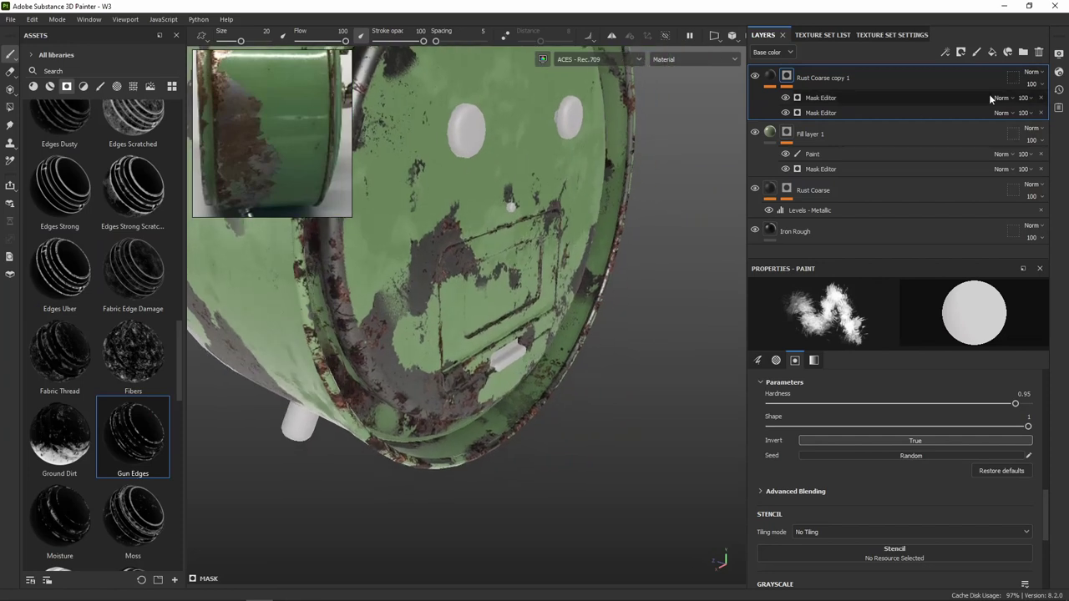
Set the top mask effect to Multiply at about 85 opacity, checking it in mask view
click(1000, 98)
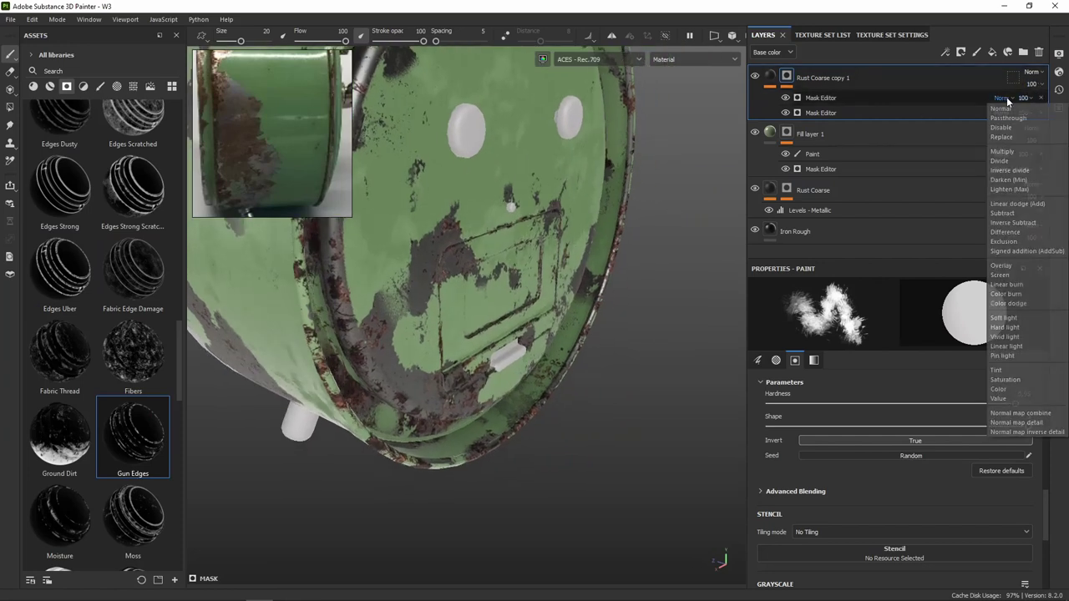
click(1004, 153)
mouse_move(451, 225)
alt+mouse_down()
mouse_move(529, 242)
mouse_move(518, 242)
alt+mouse_up()
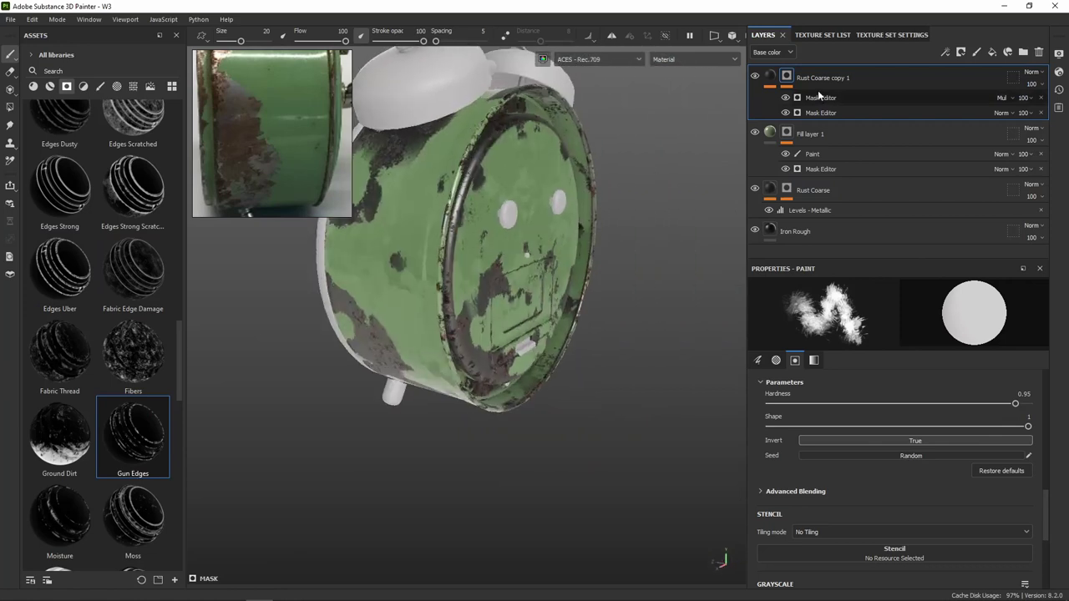
alt+click(787, 76)
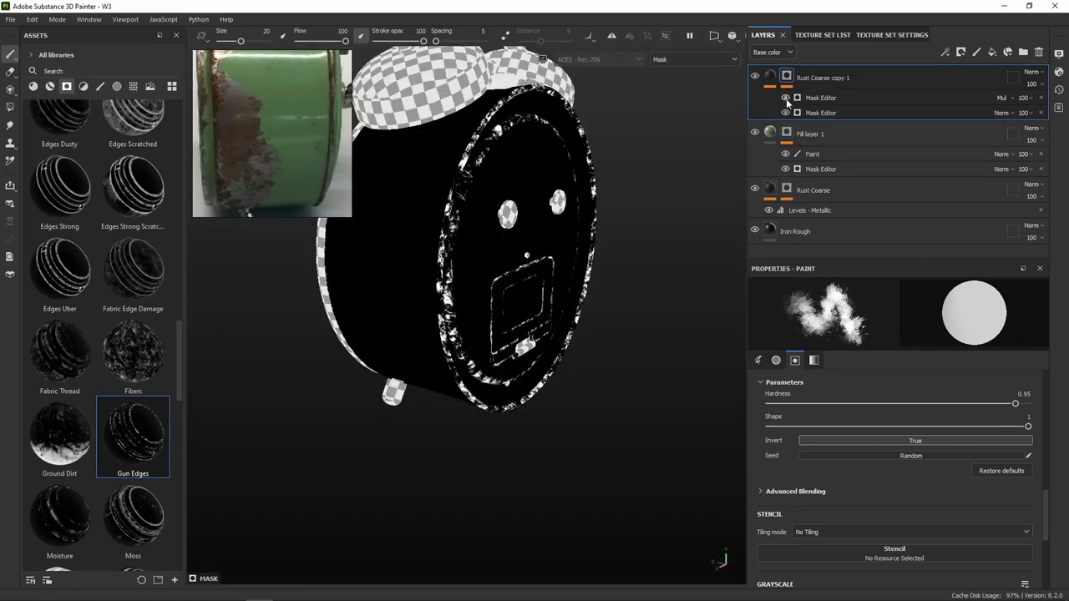
click(785, 98)
click(785, 98)
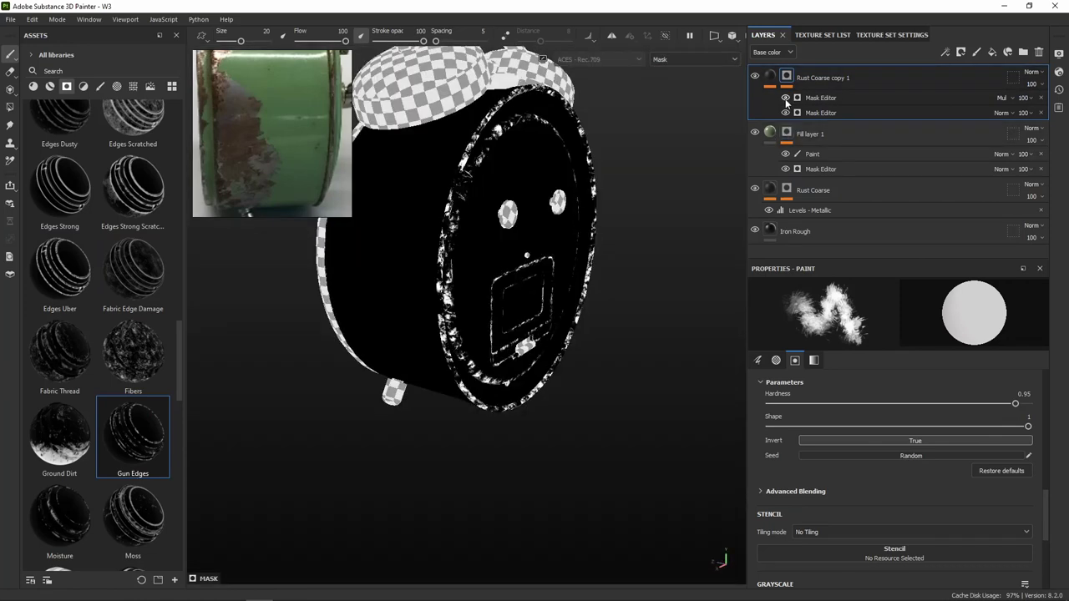
click(1024, 98)
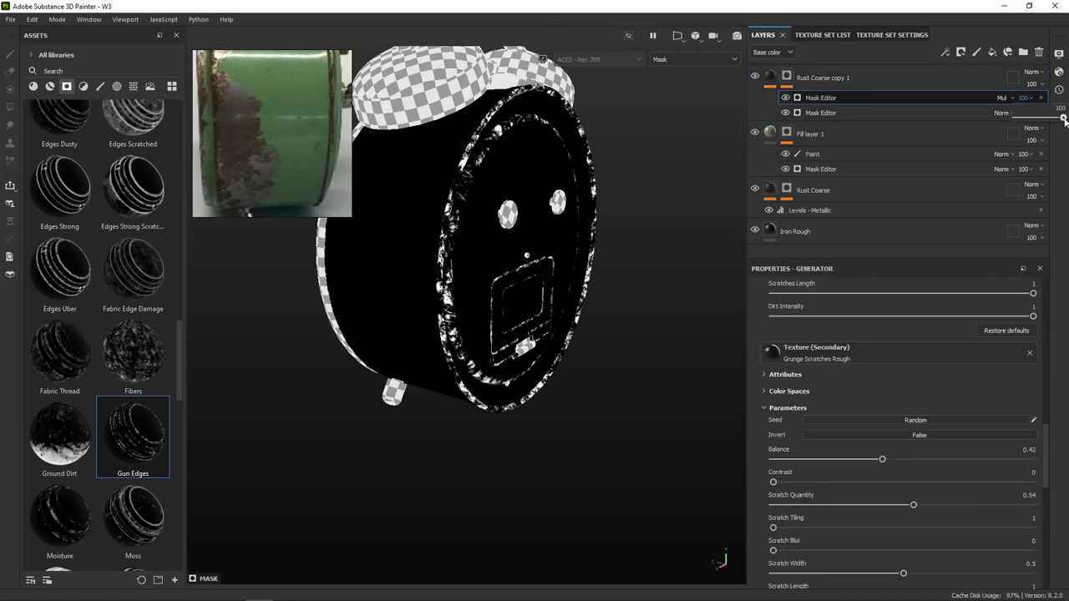
drag(1063, 119, 1058, 120)
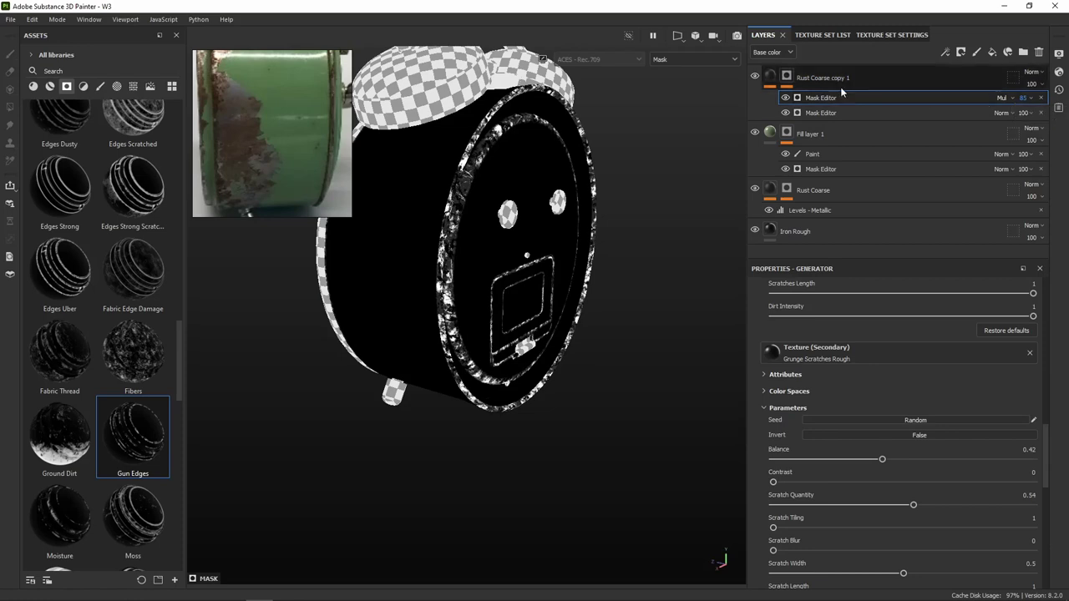
Remove the Multiply mask effect from the Rust Coarse copy 1 mask
click(776, 79)
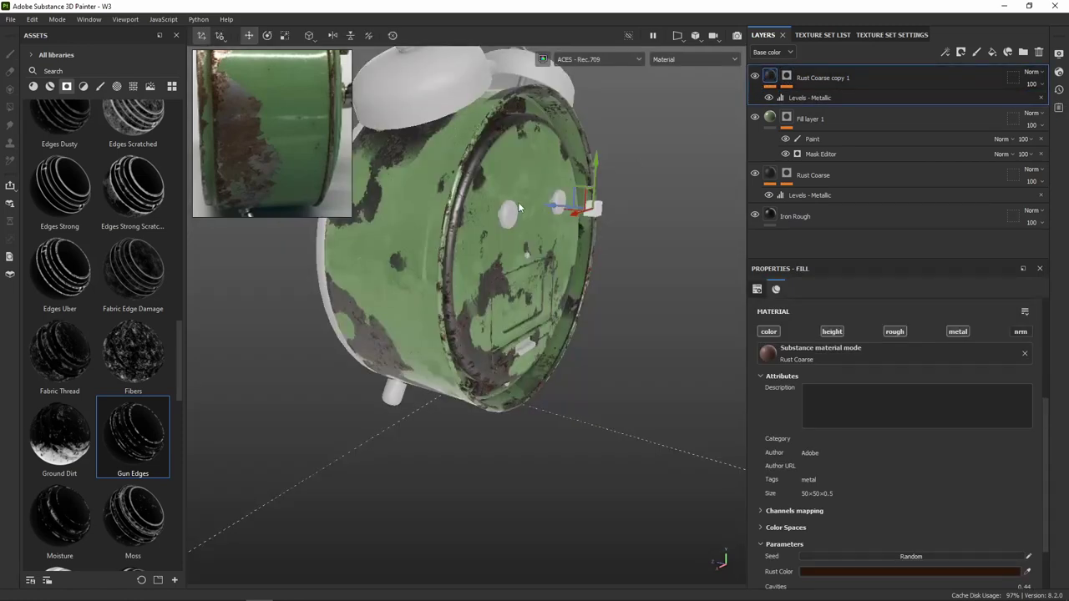
mouse_move(468, 168)
alt+mouse_down()
mouse_move(385, 133)
mouse_move(576, 117)
alt+mouse_up()
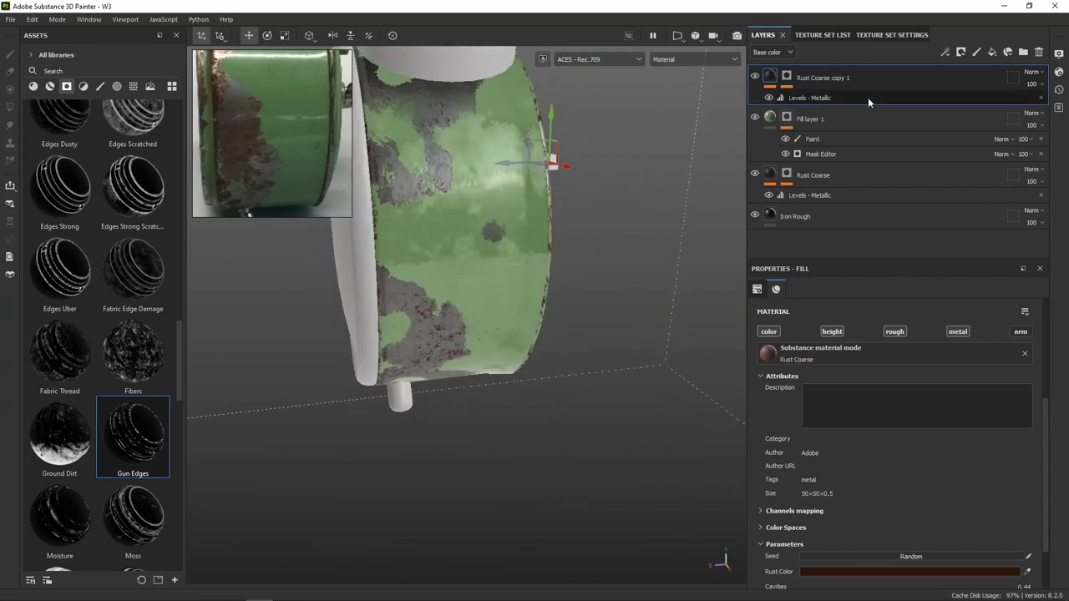
click(787, 76)
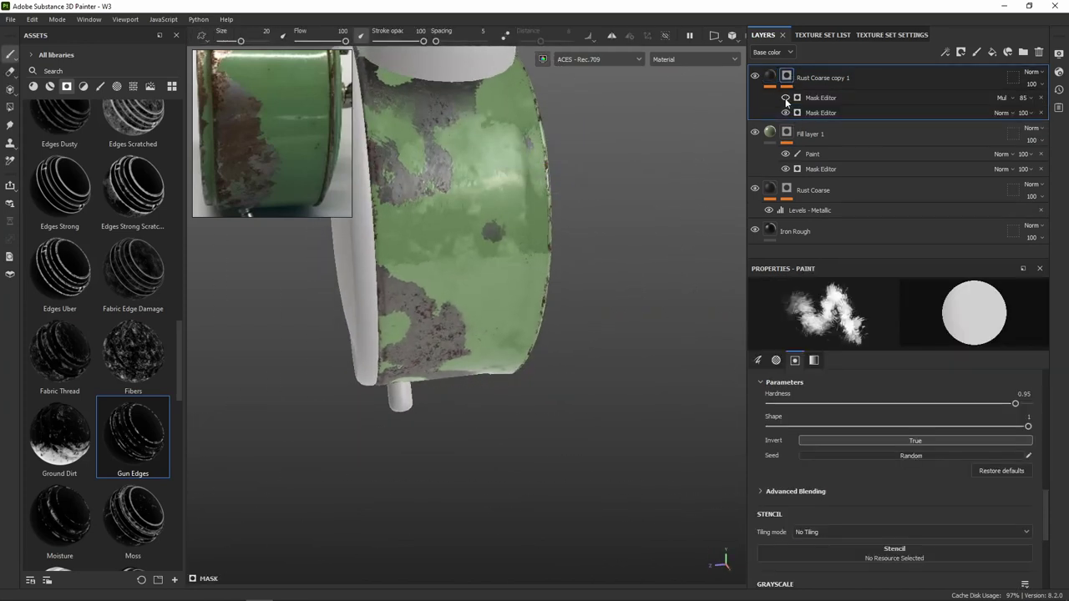
mouse_move(557, 204)
alt+mouse_down()
mouse_move(309, 155)
mouse_move(321, 157)
alt+mouse_up()
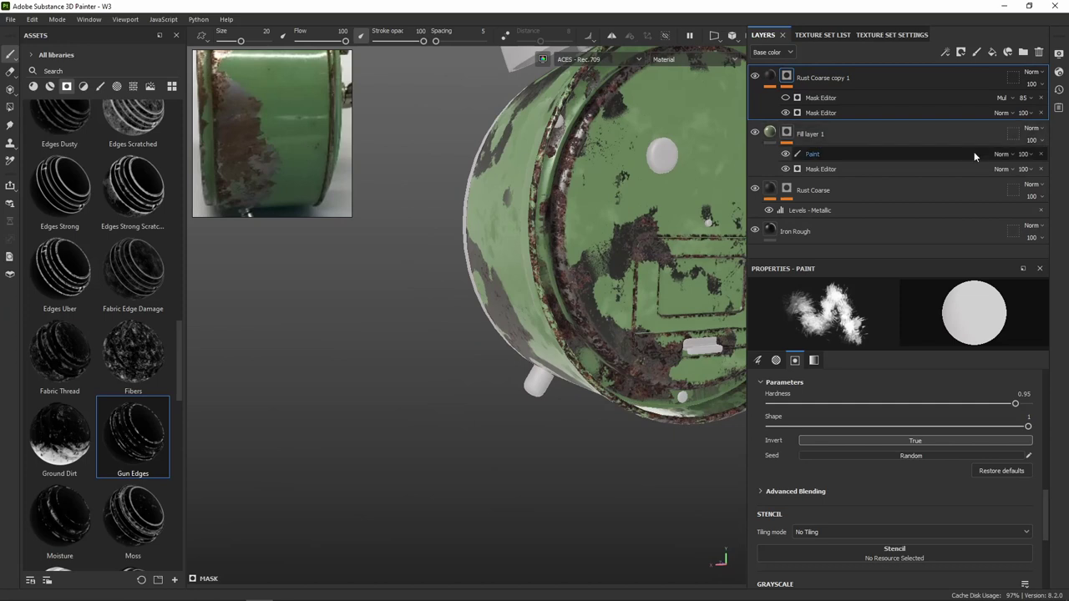
click(1040, 97)
Add the Rust grunge map to the mask and switch its blend mode to Linear dodge (Add)
scroll(134, 407, down, 3)
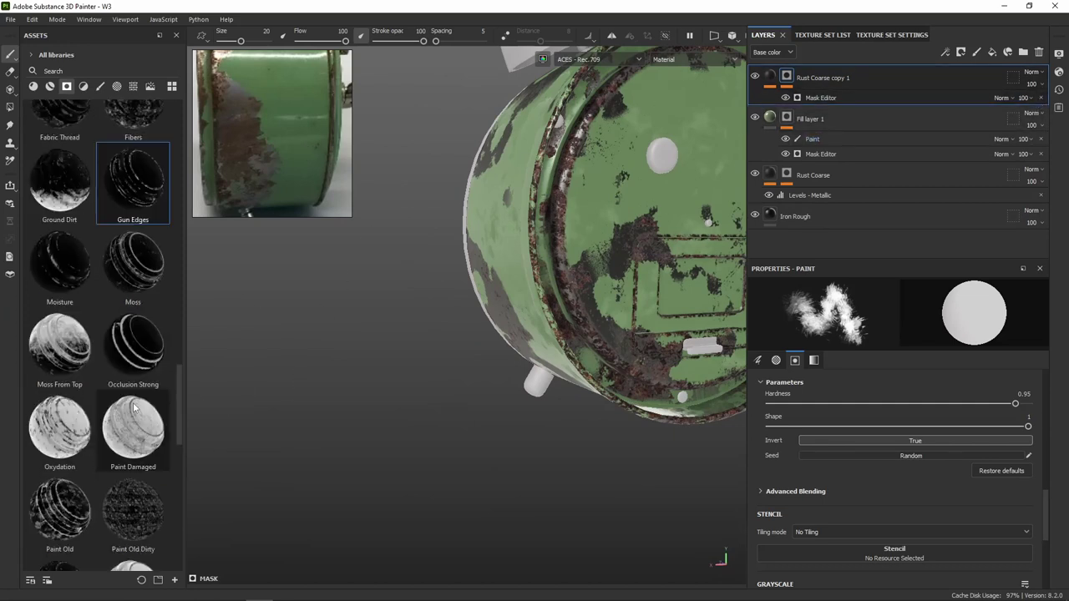
scroll(134, 407, down, 3)
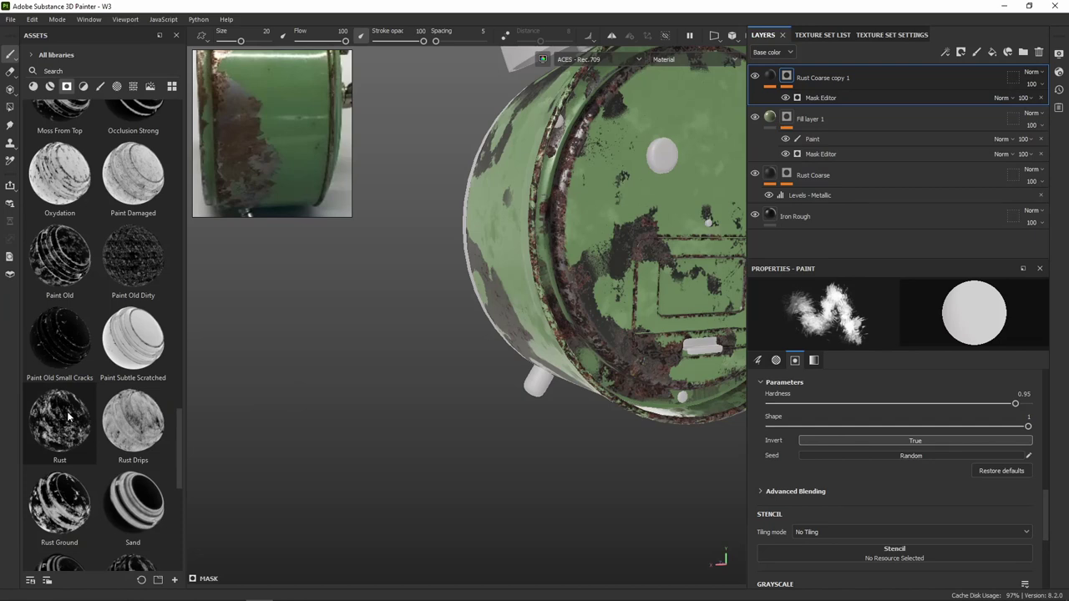
drag(750, 111, 775, 83)
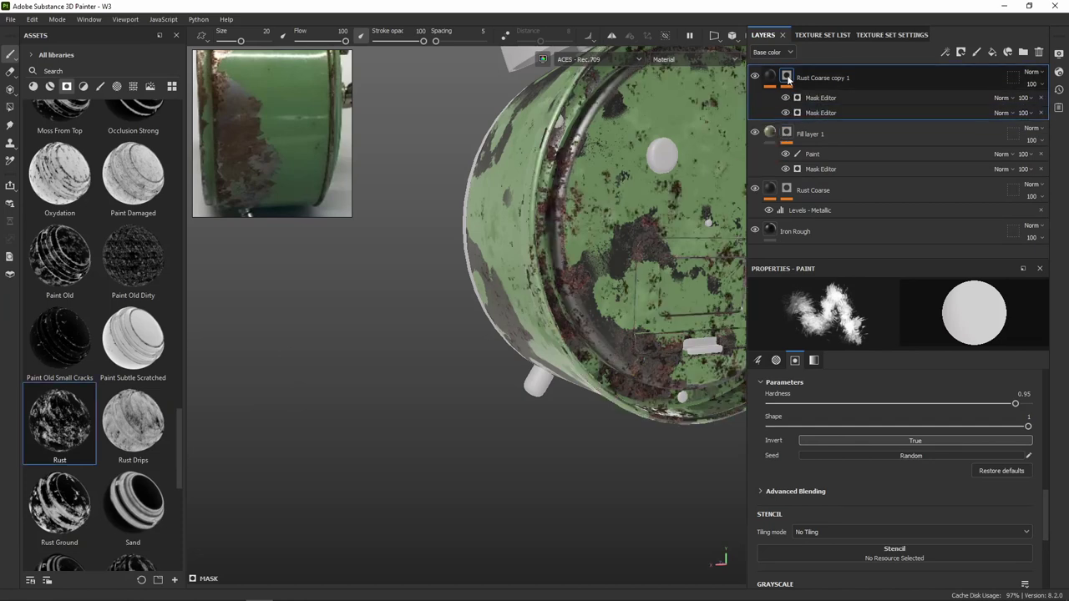
click(1015, 99)
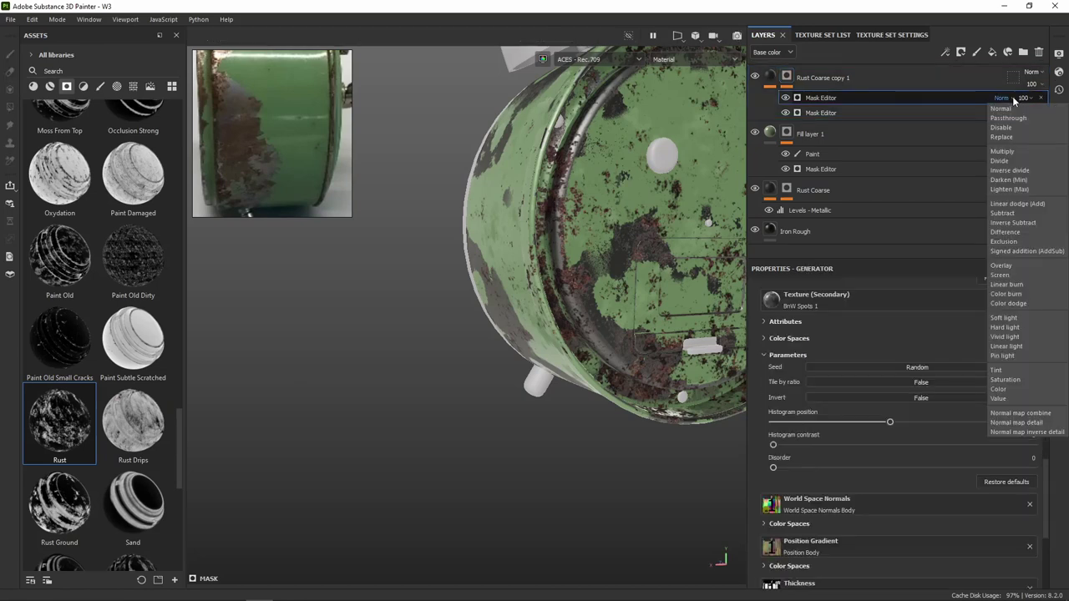
click(1012, 151)
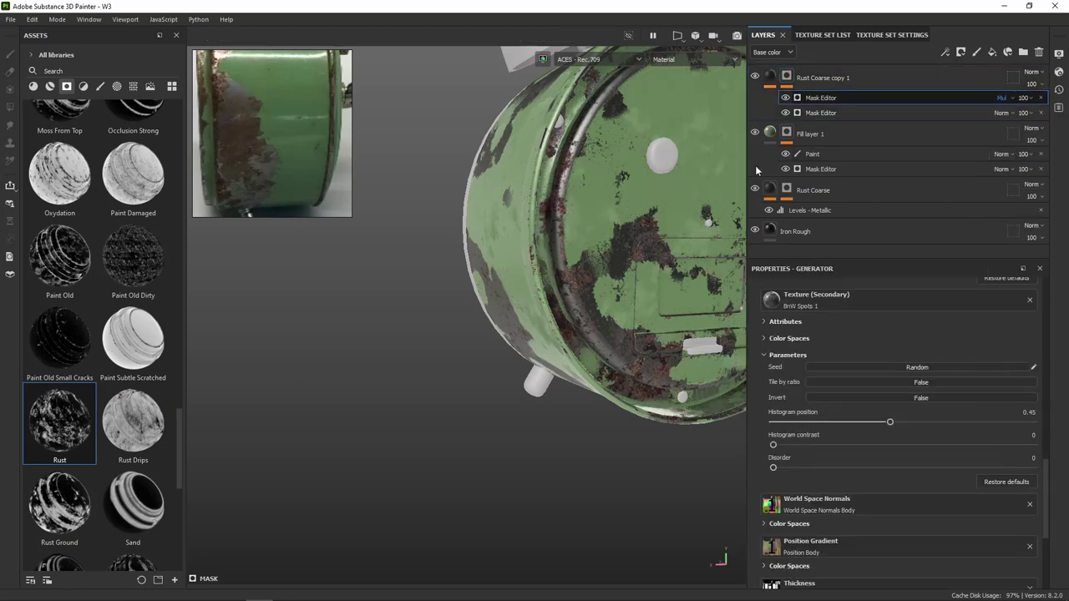
click(1003, 98)
click(1024, 204)
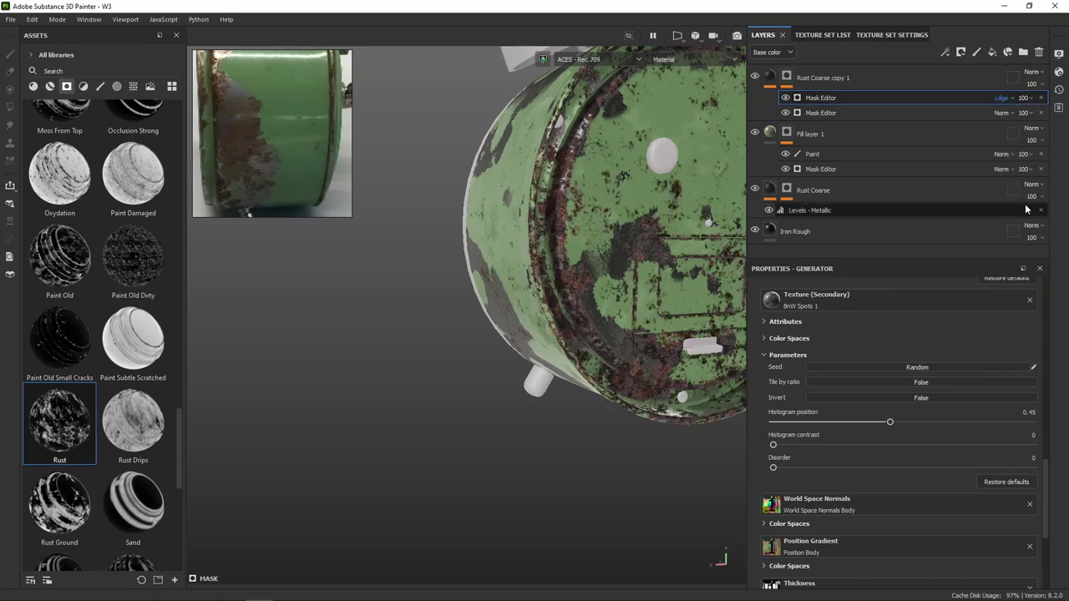
mouse_move(716, 190)
alt+mouse_down()
mouse_move(720, 214)
mouse_move(752, 200)
alt+mouse_up()
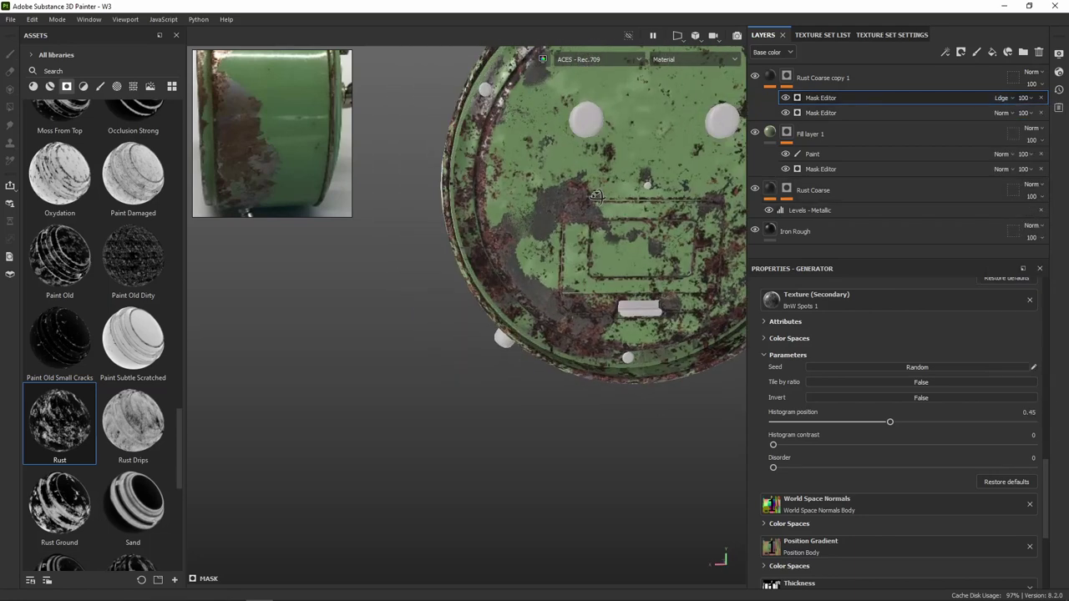
Enable the upper Mask Editor and set its blend mode to Subtract
click(786, 99)
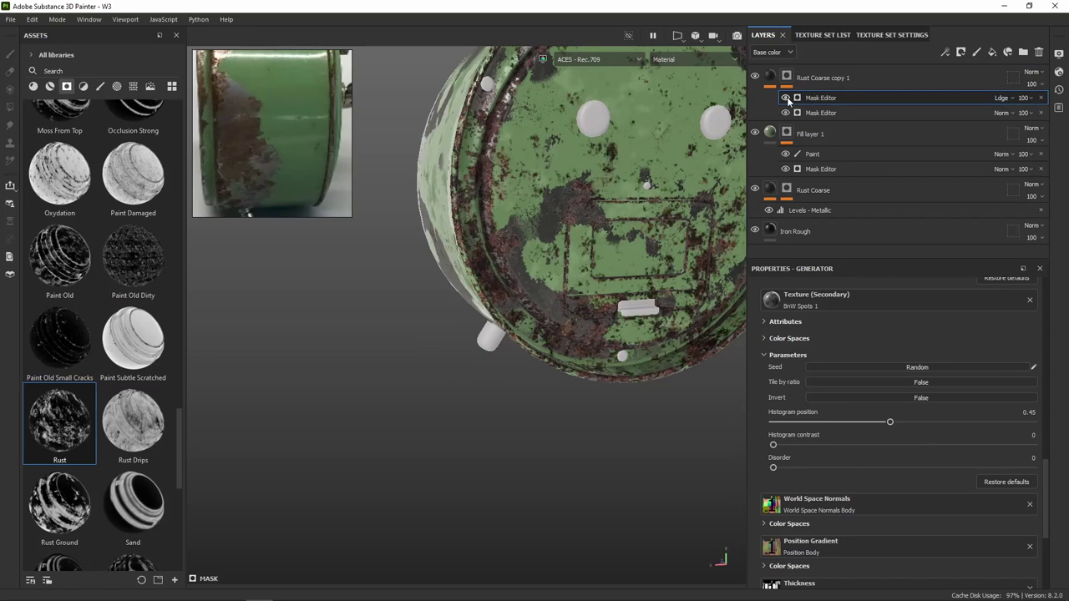
click(1011, 97)
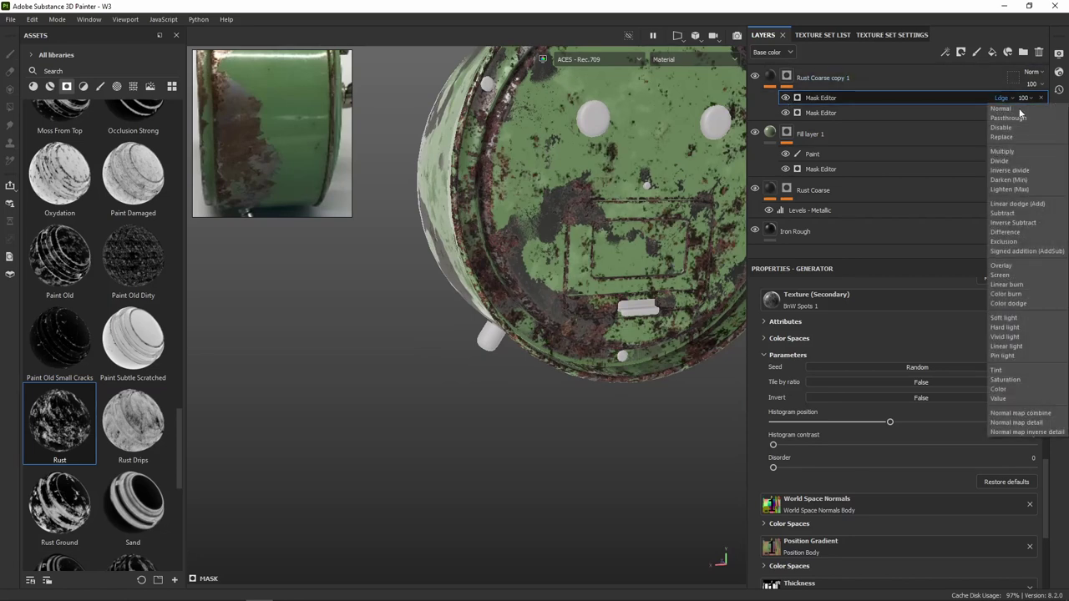
click(1016, 316)
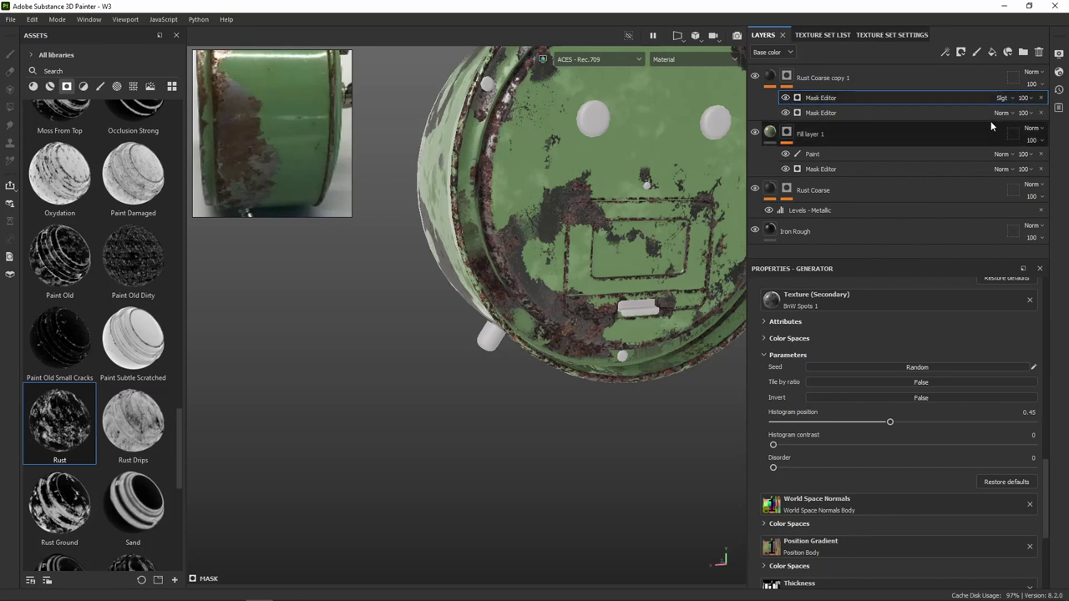
click(1003, 97)
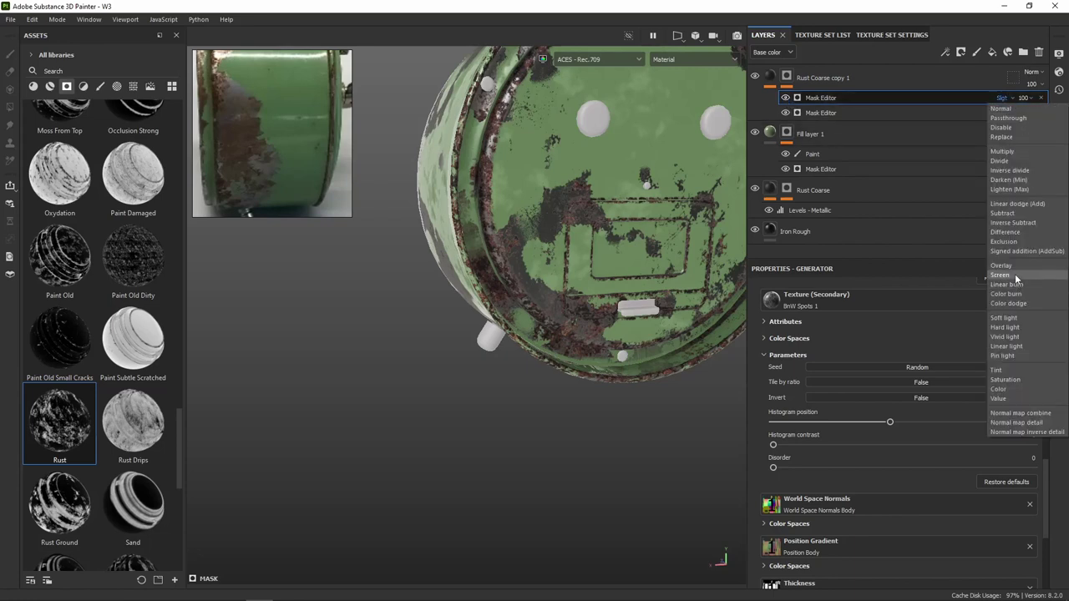
click(1024, 212)
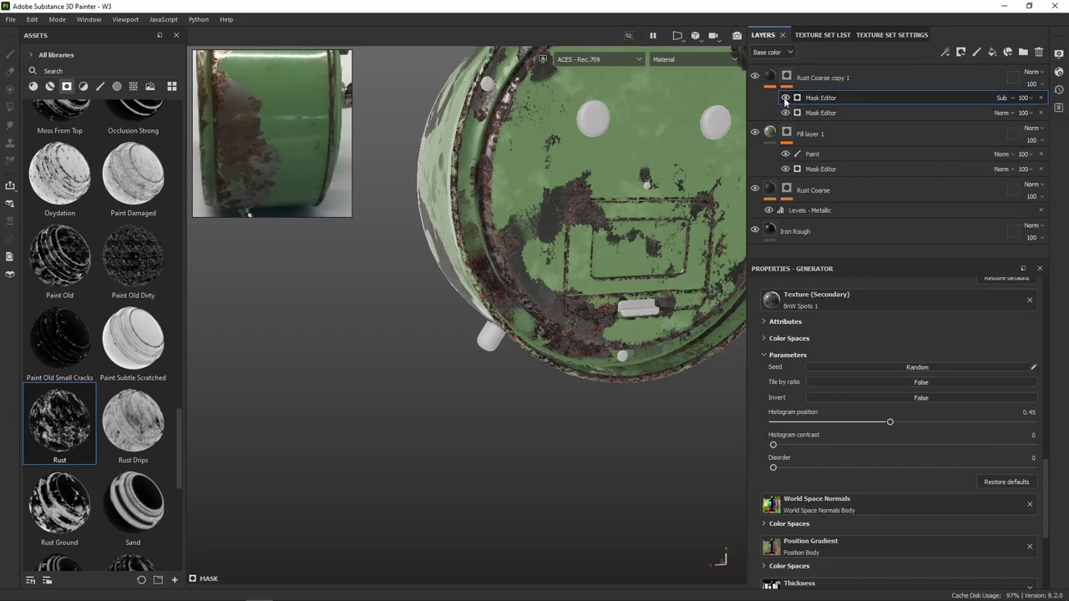
mouse_move(698, 250)
alt+mouse_down()
mouse_move(585, 205)
mouse_move(544, 204)
mouse_move(461, 124)
alt+mouse_up()
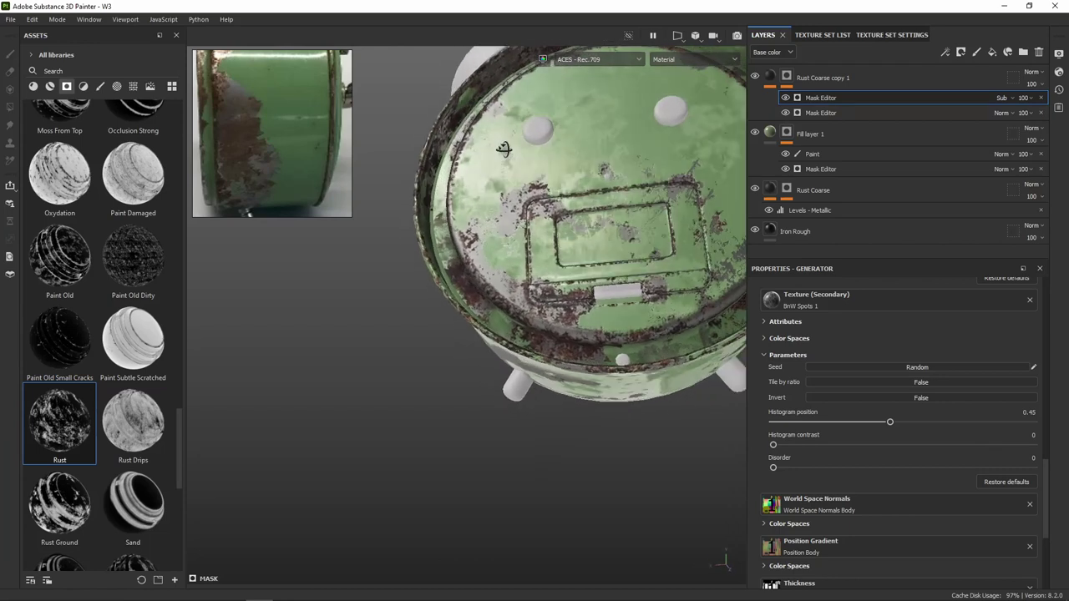
click(755, 191)
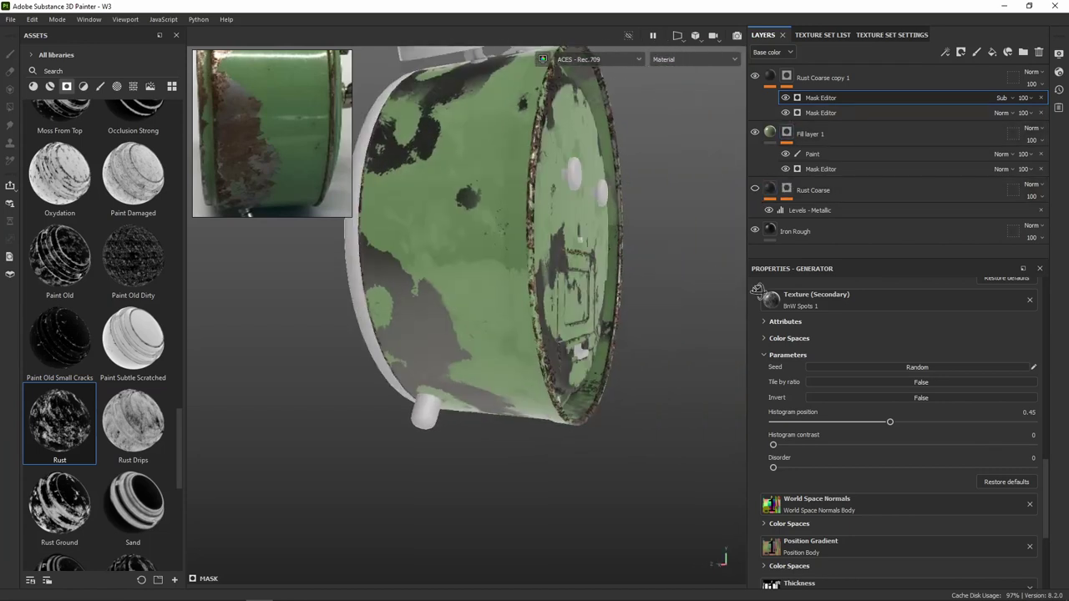
click(754, 190)
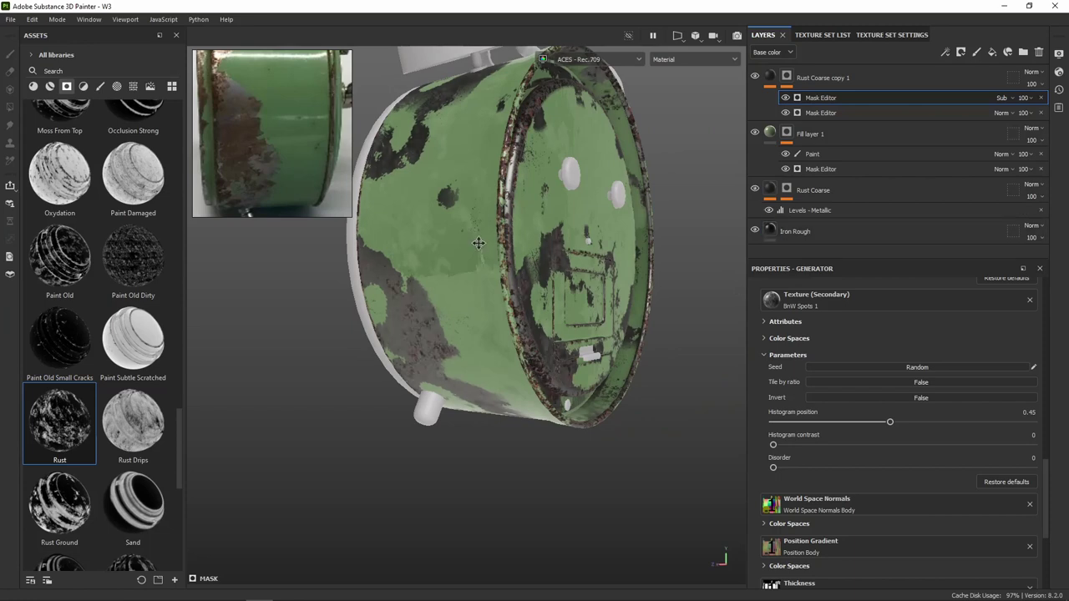
mouse_move(479, 243)
alt+mouse_down()
mouse_move(530, 281)
mouse_move(582, 228)
alt+mouse_up()
scroll(526, 249, up, 3)
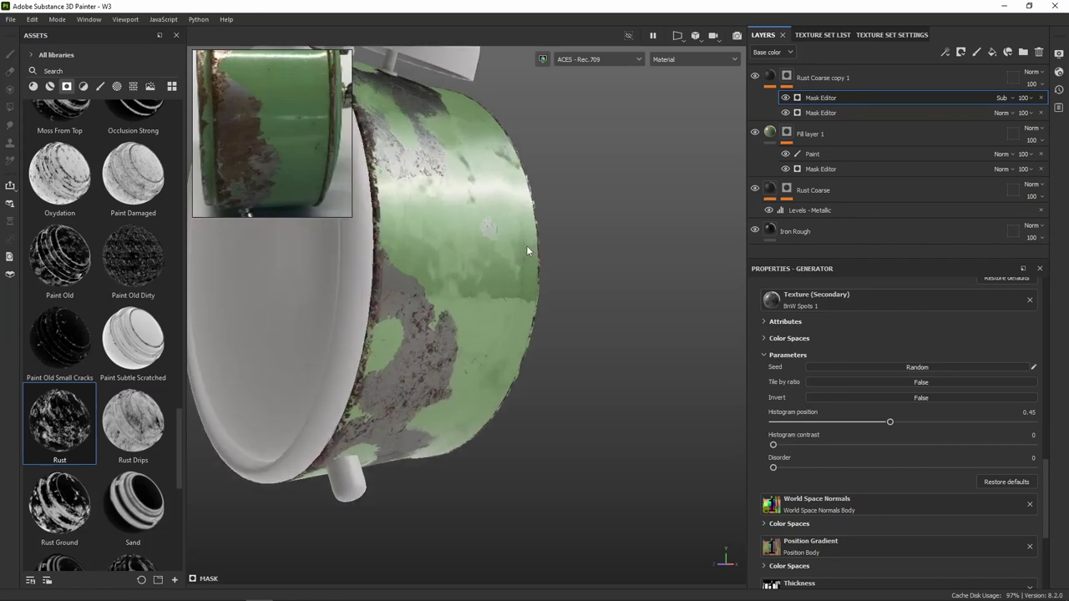
mouse_move(527, 248)
alt+mouse_down()
mouse_move(476, 244)
mouse_move(538, 235)
mouse_move(494, 212)
mouse_move(543, 219)
alt+mouse_up()
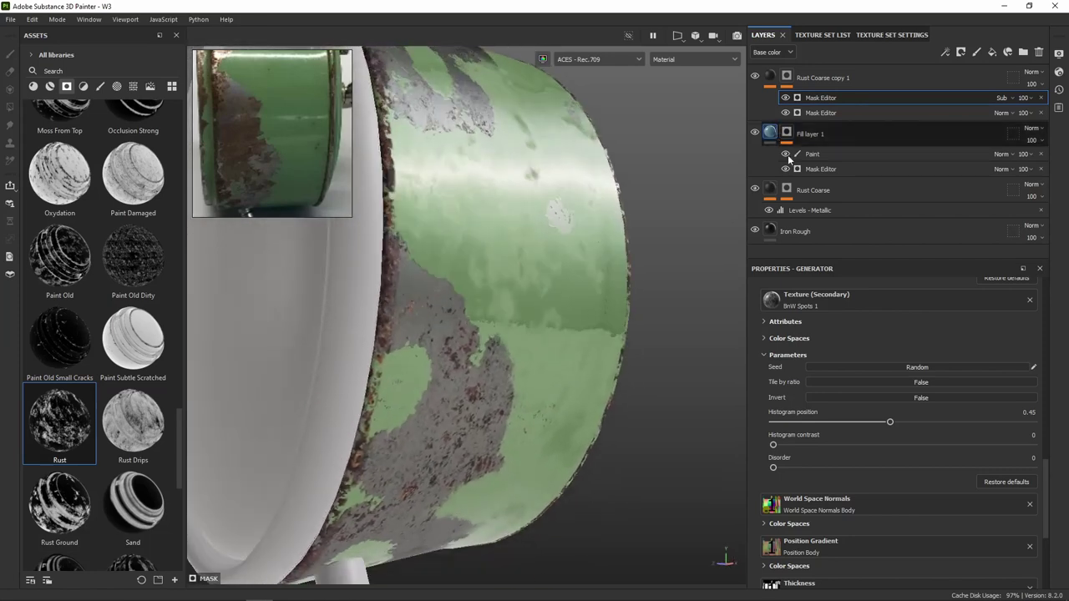
Raise Fill layer 1's material height from 0.0043 to 0.0173
click(809, 133)
scroll(939, 530, down, 2)
scroll(934, 521, down, 2)
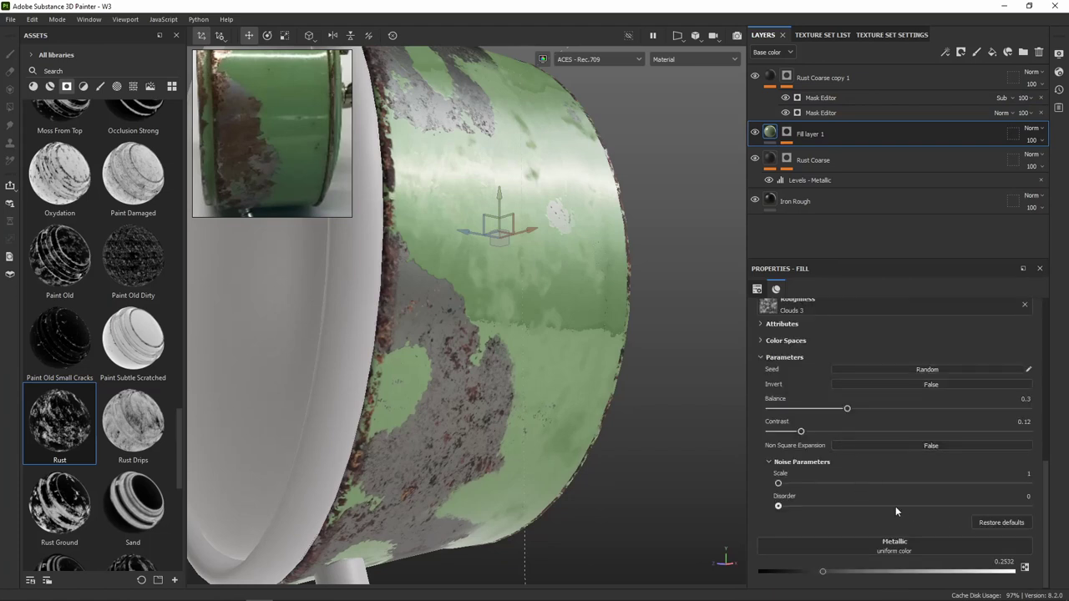
scroll(896, 506, up, 2)
scroll(894, 505, up, 1)
scroll(887, 495, up, 3)
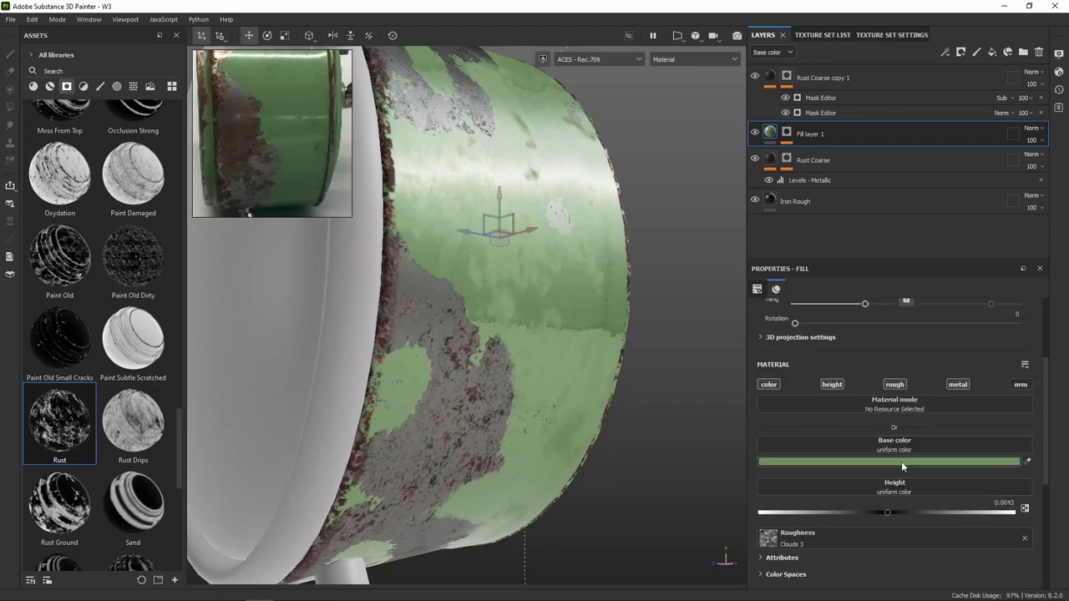
scroll(910, 480, down, 1)
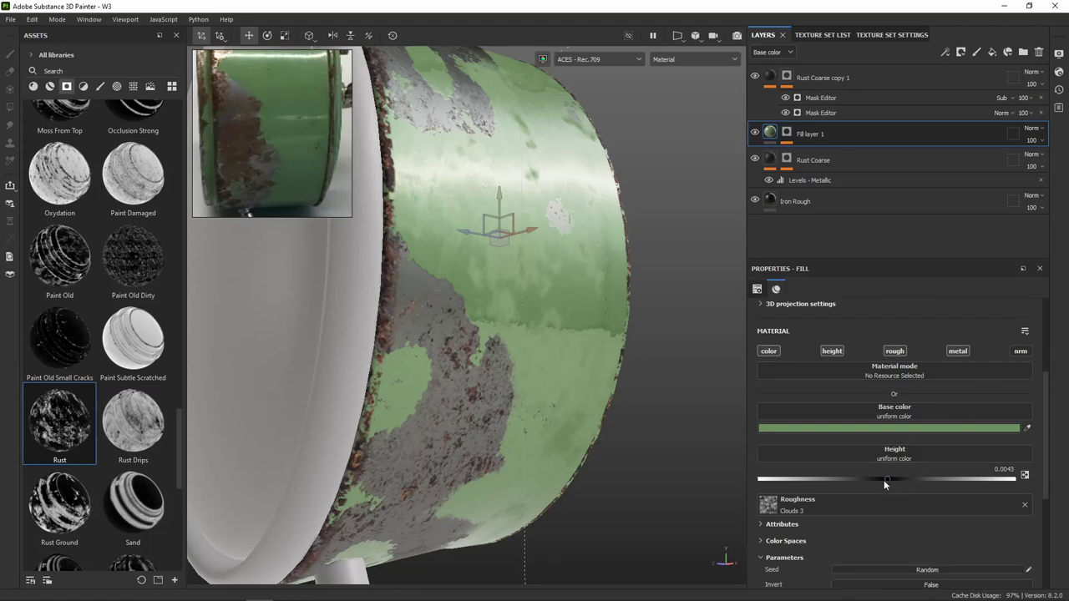
drag(884, 480, 889, 478)
Orbit and zoom around the clock to inspect the added paint relief
mouse_move(582, 371)
alt+mouse_down()
mouse_move(516, 384)
mouse_move(543, 344)
mouse_move(582, 350)
mouse_move(549, 326)
mouse_move(318, 310)
mouse_move(687, 269)
mouse_move(340, 303)
mouse_move(531, 294)
mouse_move(425, 275)
mouse_move(406, 310)
mouse_move(561, 334)
mouse_move(490, 226)
mouse_move(615, 306)
mouse_move(547, 282)
mouse_move(506, 304)
mouse_move(559, 354)
alt+mouse_up()
scroll(588, 336, up, 3)
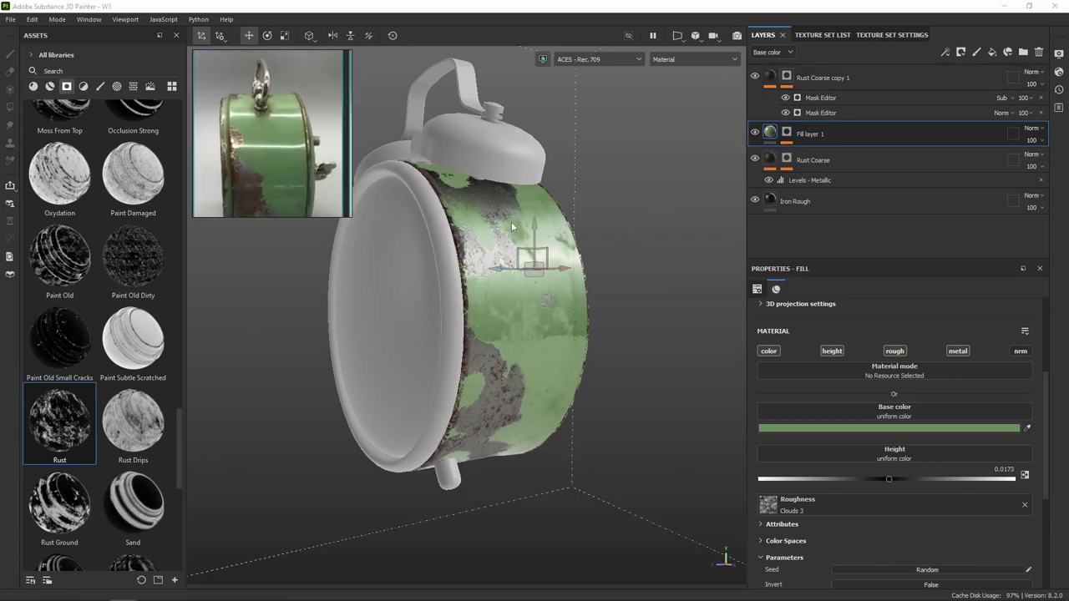
mouse_move(513, 227)
alt+mouse_down()
mouse_move(404, 206)
mouse_move(465, 219)
alt+mouse_up()
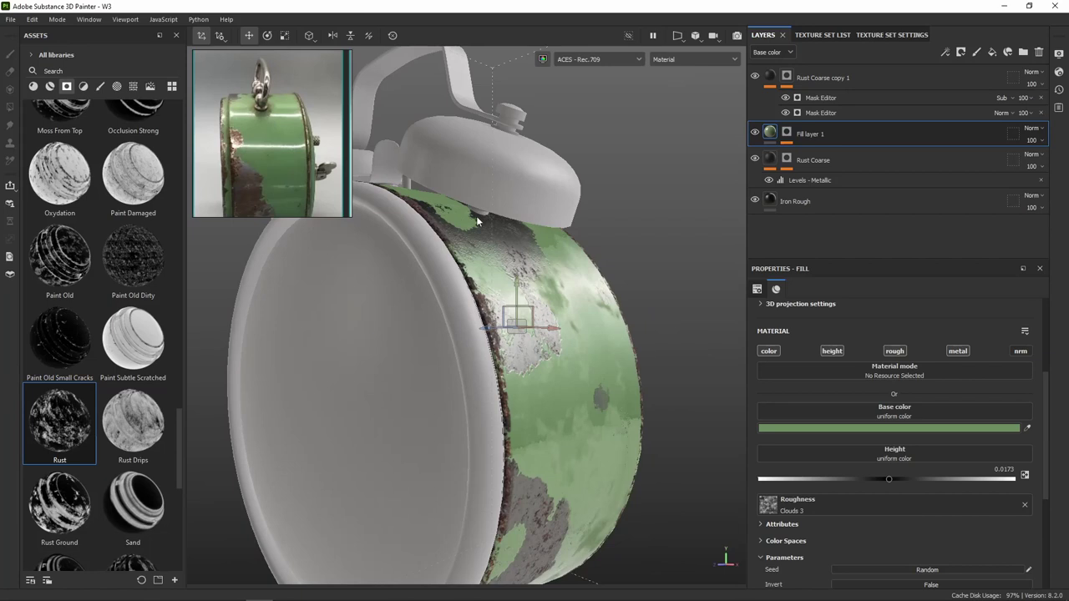
scroll(478, 216, up, 2)
scroll(496, 218, up, 3)
scroll(485, 220, up, 3)
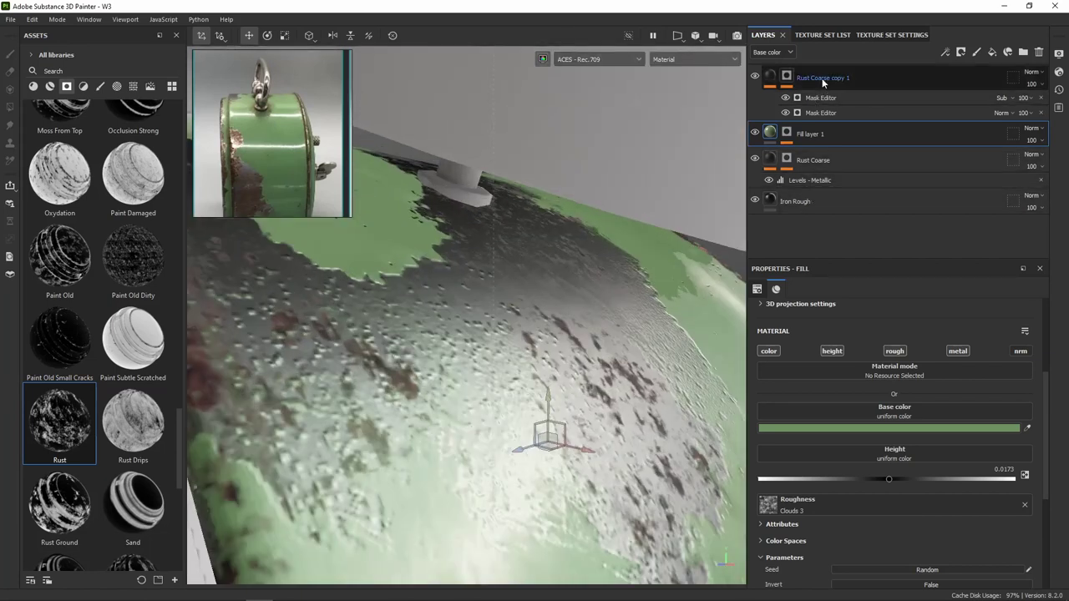
Add a Paint effect to the Rust Coarse copy 1 mask
click(786, 76)
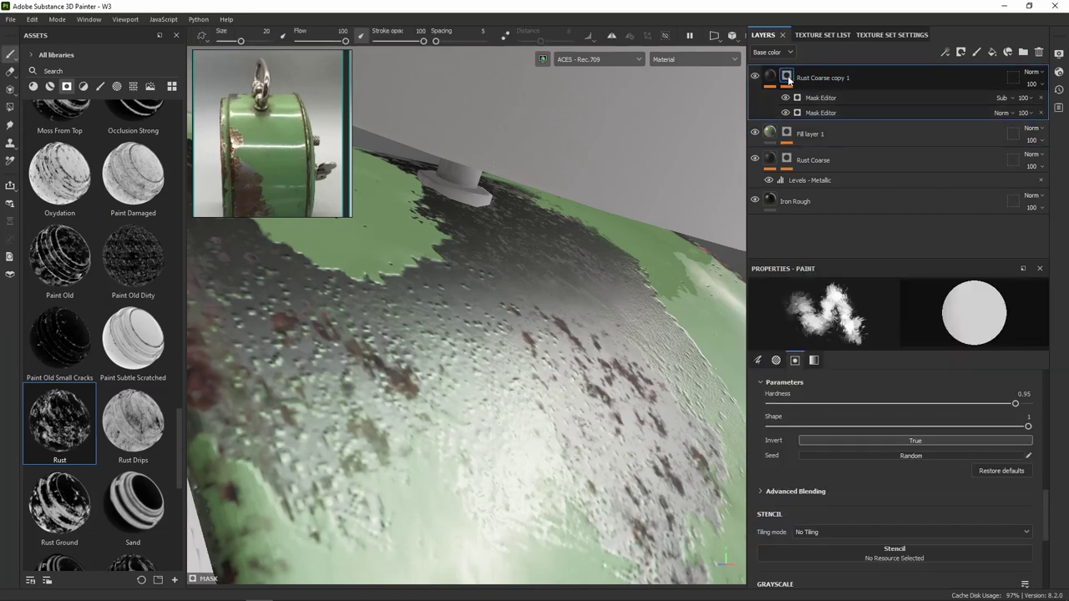
right_click(787, 77)
click(846, 448)
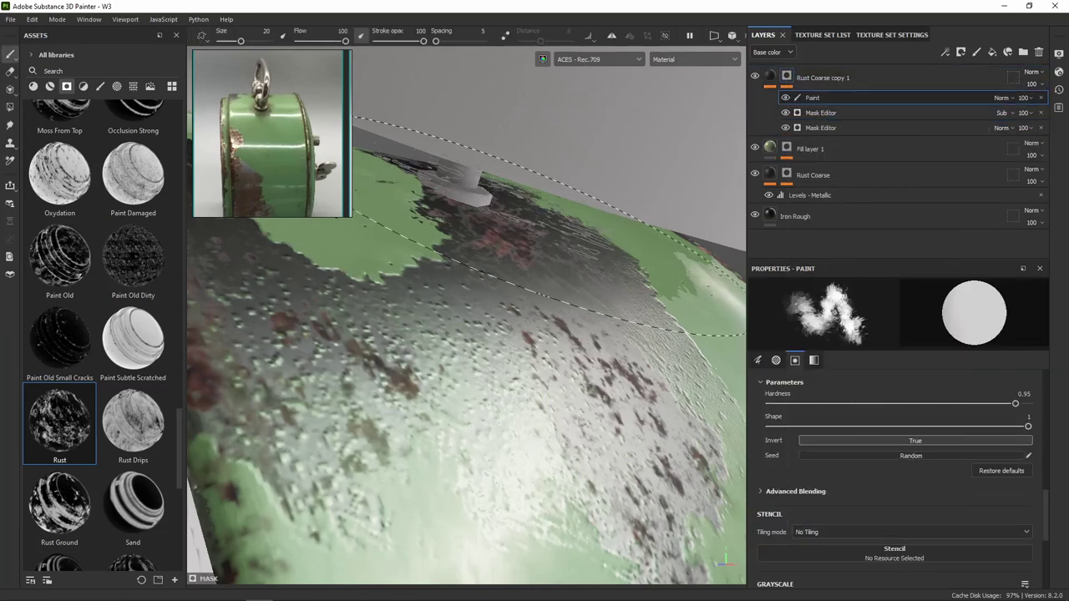
mouse_move(435, 192)
alt+mouse_down()
mouse_move(424, 223)
mouse_move(468, 272)
mouse_move(572, 251)
alt+mouse_up()
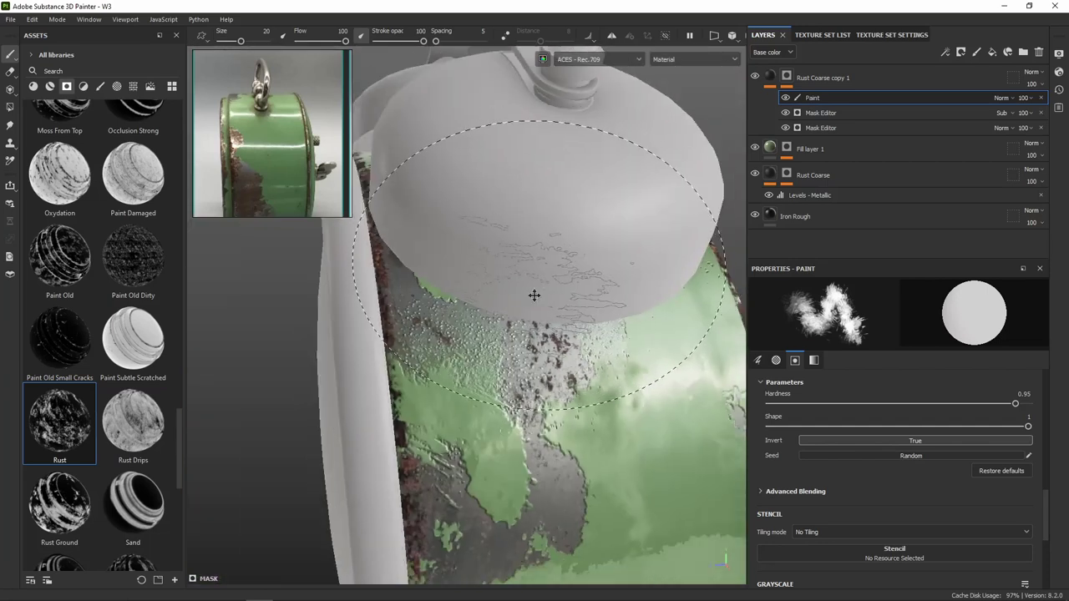
alt+drag(534, 296, 736, 209)
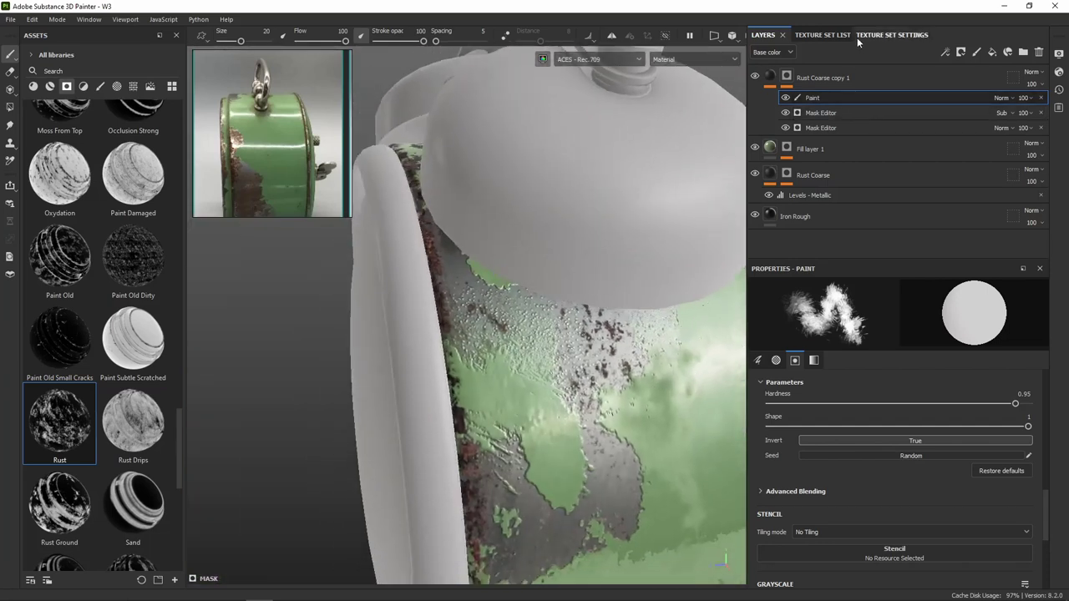
Solo the Body texture set and filter the assets to brushes
click(835, 37)
click(772, 49)
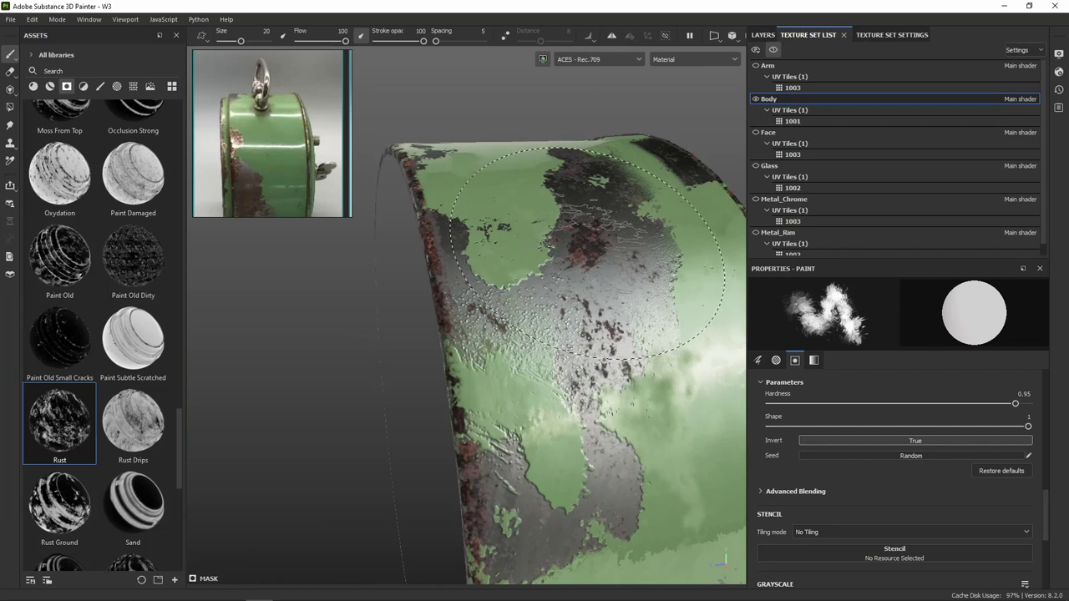
click(101, 86)
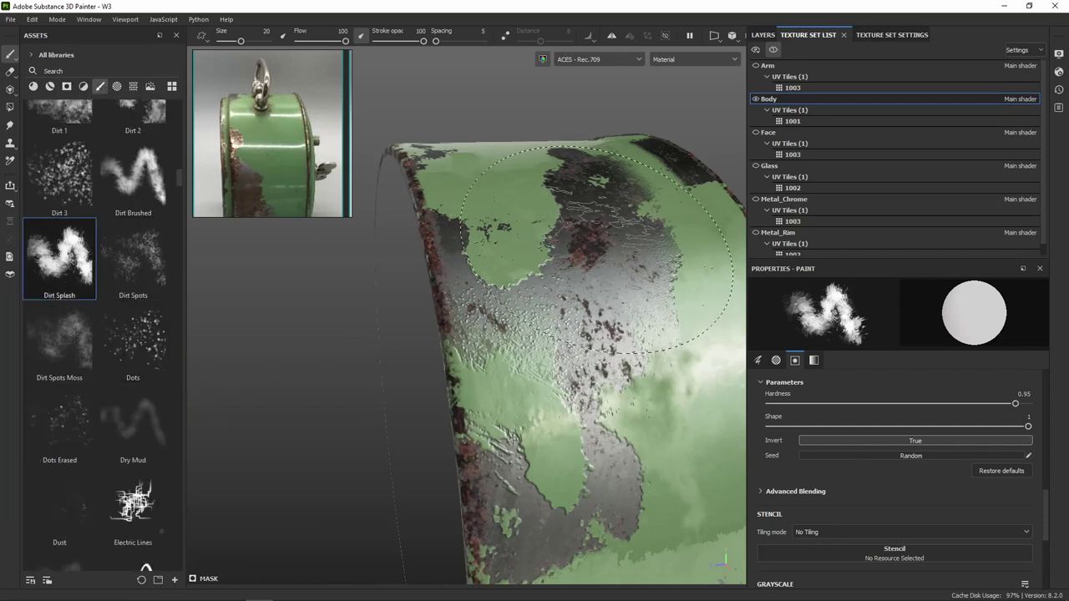
Load the Dirt Brushed brush and orbit to the green body under the bell
click(151, 180)
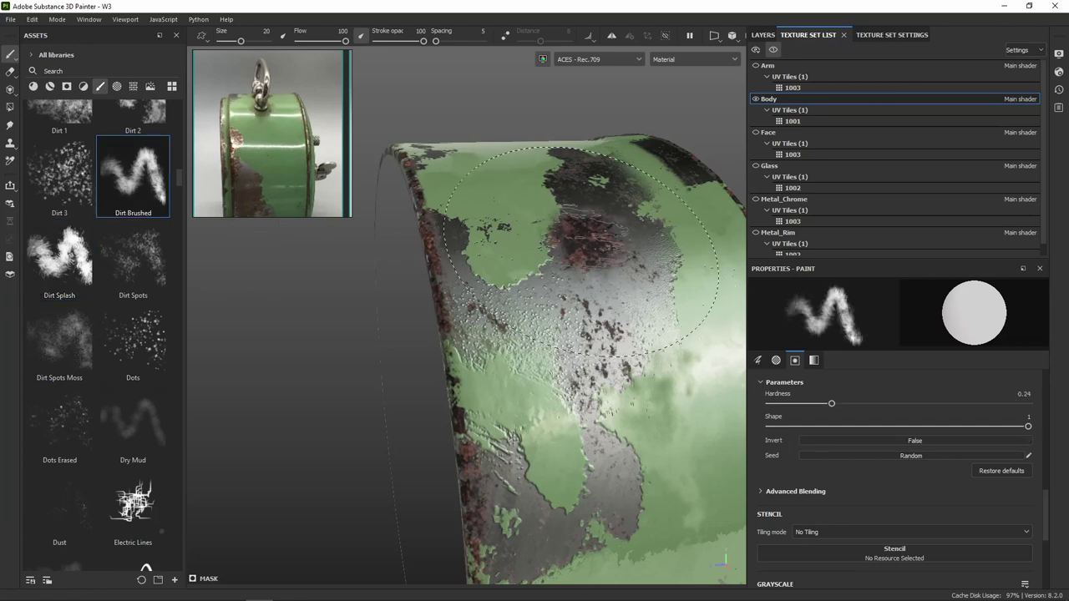
alt+drag(585, 251, 593, 229)
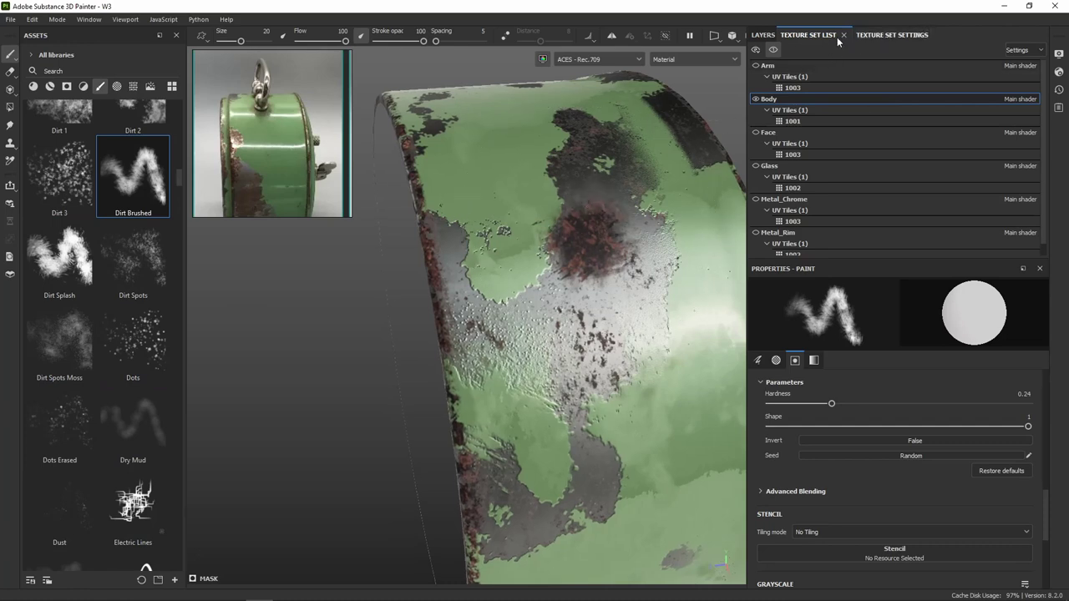
click(775, 50)
alt+drag(578, 237, 615, 116)
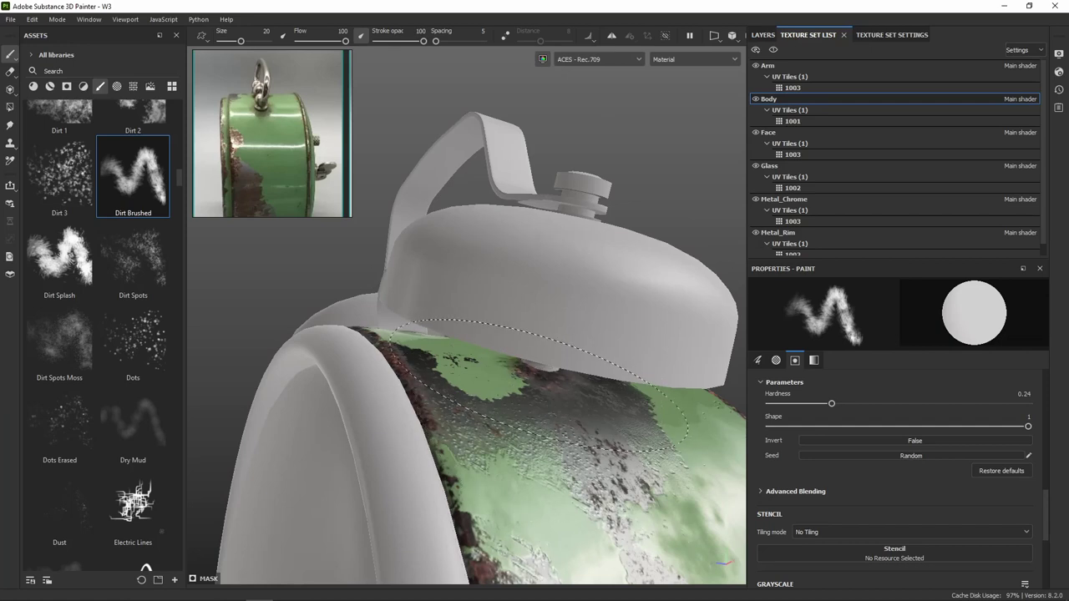
mouse_move(568, 397)
alt+mouse_down()
mouse_move(567, 408)
mouse_move(635, 315)
alt+mouse_up()
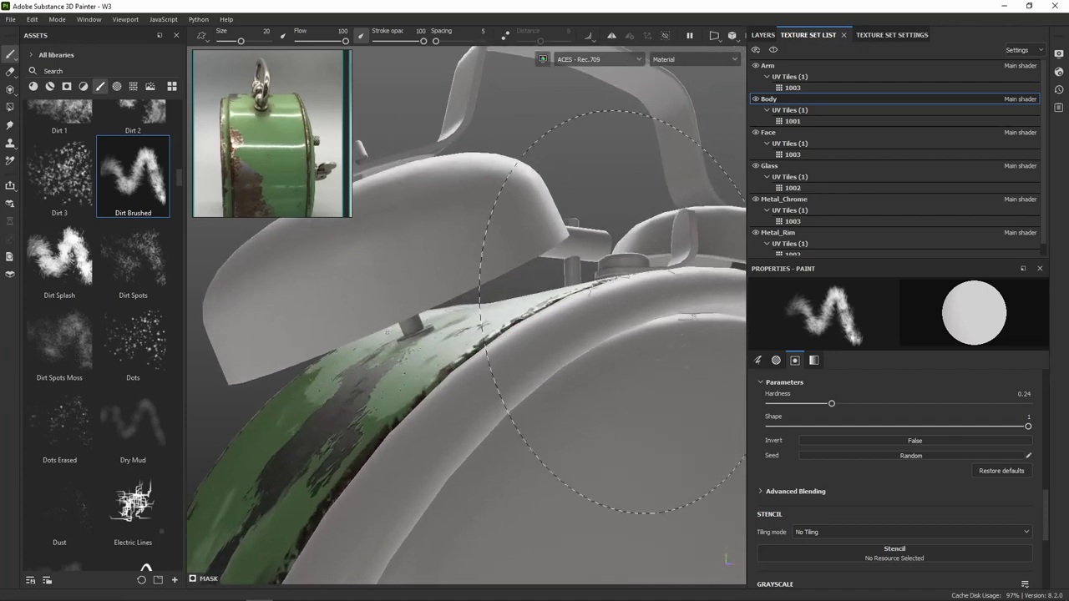
alt+drag(415, 350, 640, 317)
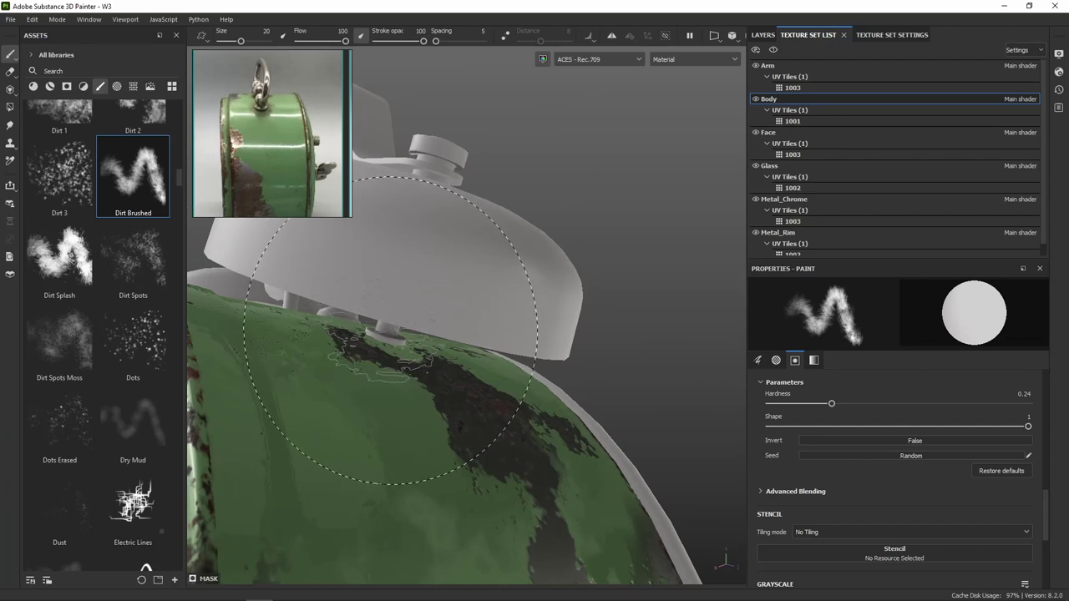
scroll(379, 352, up, 5)
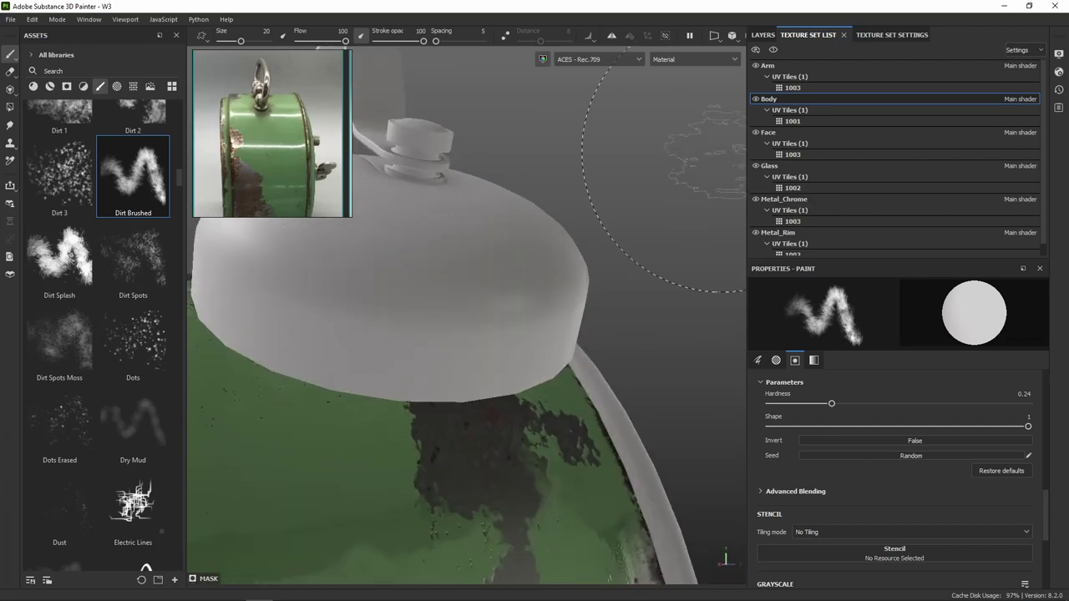
With Body isolated, paint a dark Dirt Brushed rust stroke on the body's top
click(772, 49)
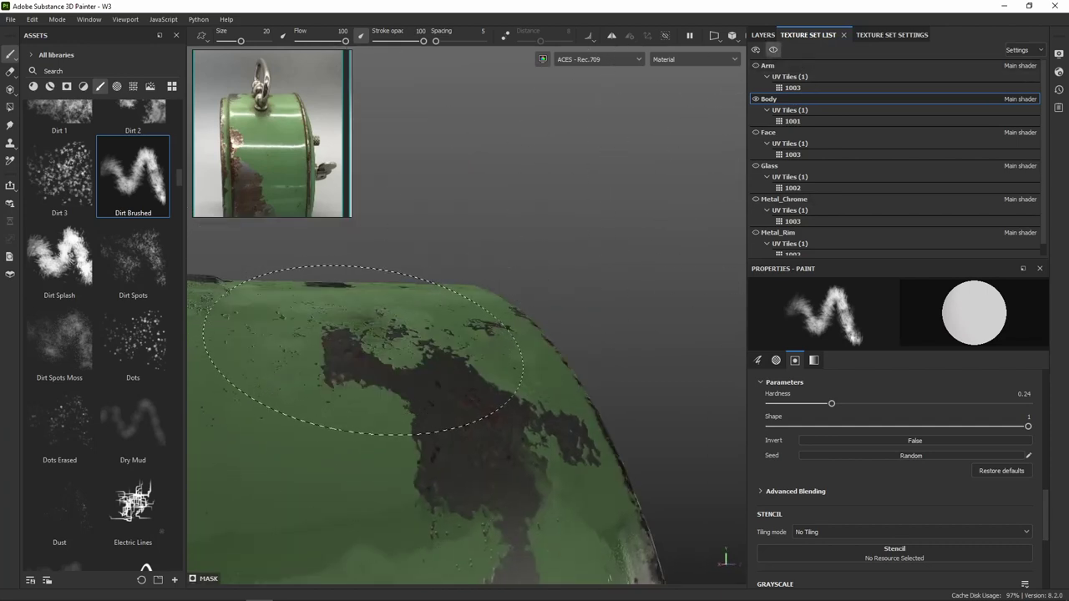
click(773, 50)
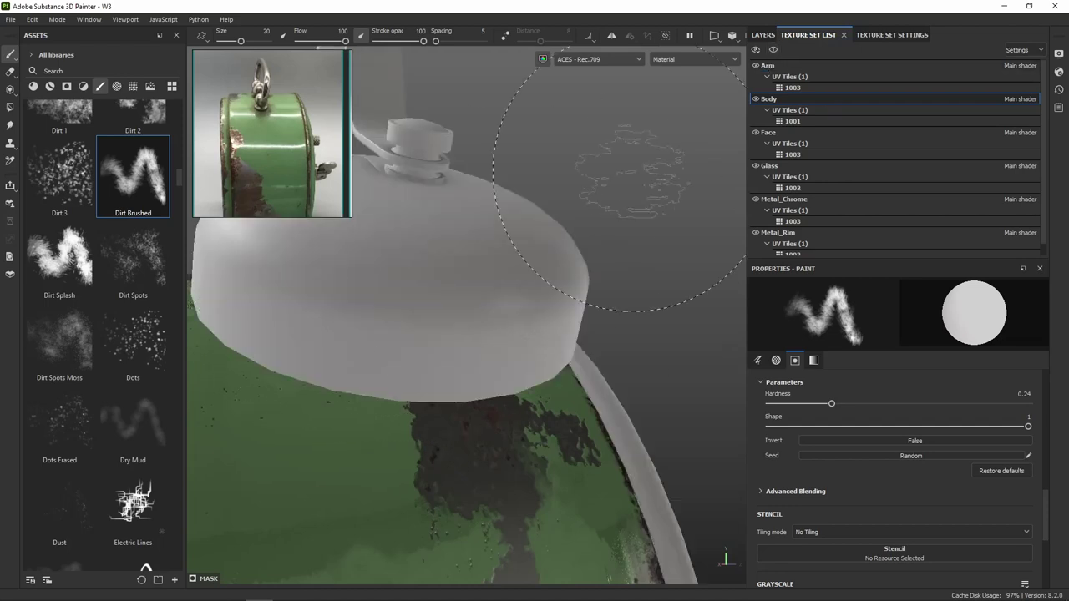
mouse_move(644, 167)
alt+mouse_down()
mouse_move(465, 230)
mouse_move(513, 226)
alt+mouse_up()
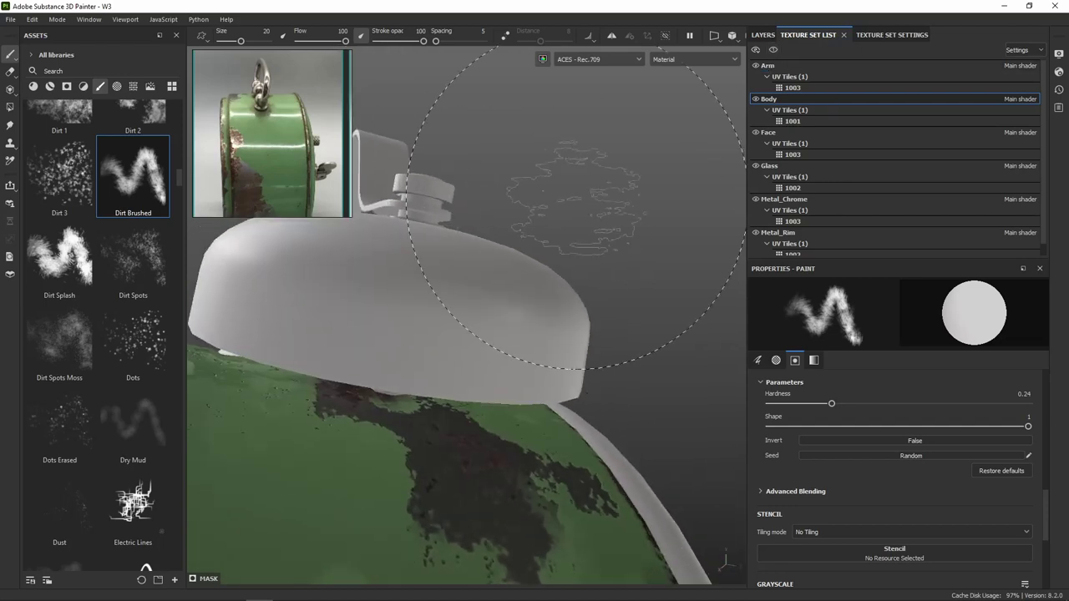
click(773, 50)
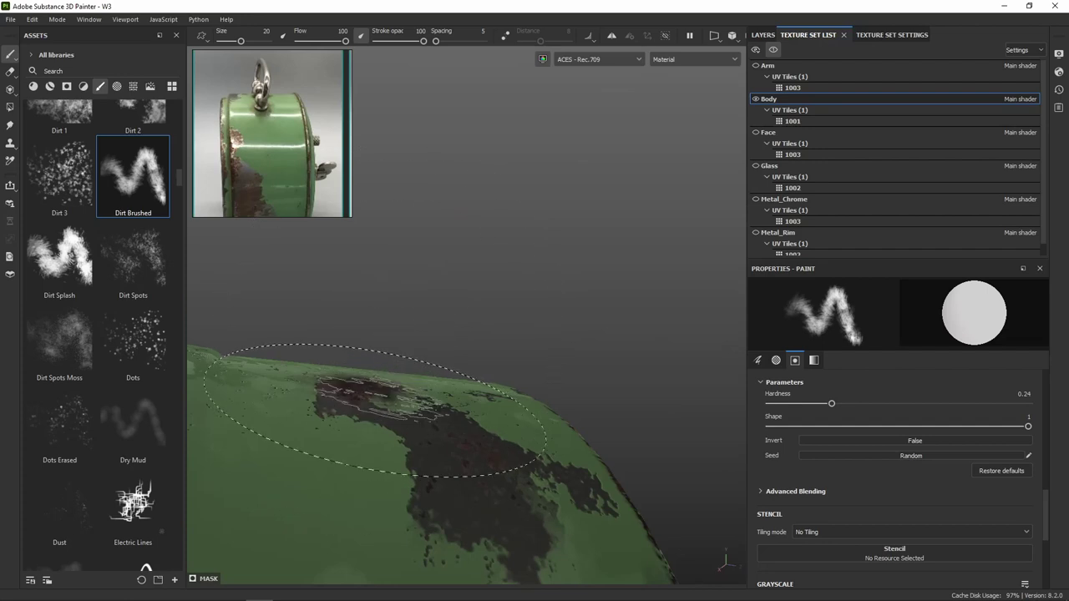
mouse_move(359, 418)
alt+mouse_down()
mouse_move(379, 433)
mouse_move(393, 403)
alt+mouse_up()
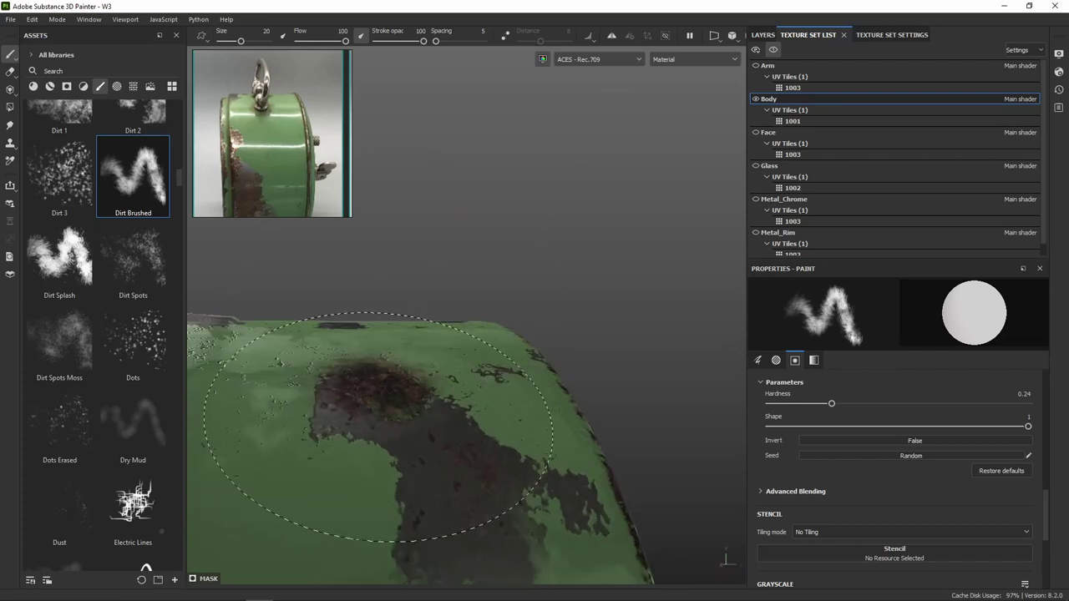
click(773, 50)
mouse_move(487, 293)
alt+mouse_down()
mouse_move(536, 253)
mouse_move(505, 191)
mouse_move(486, 340)
mouse_move(677, 226)
alt+mouse_up()
scroll(486, 340, up, 4)
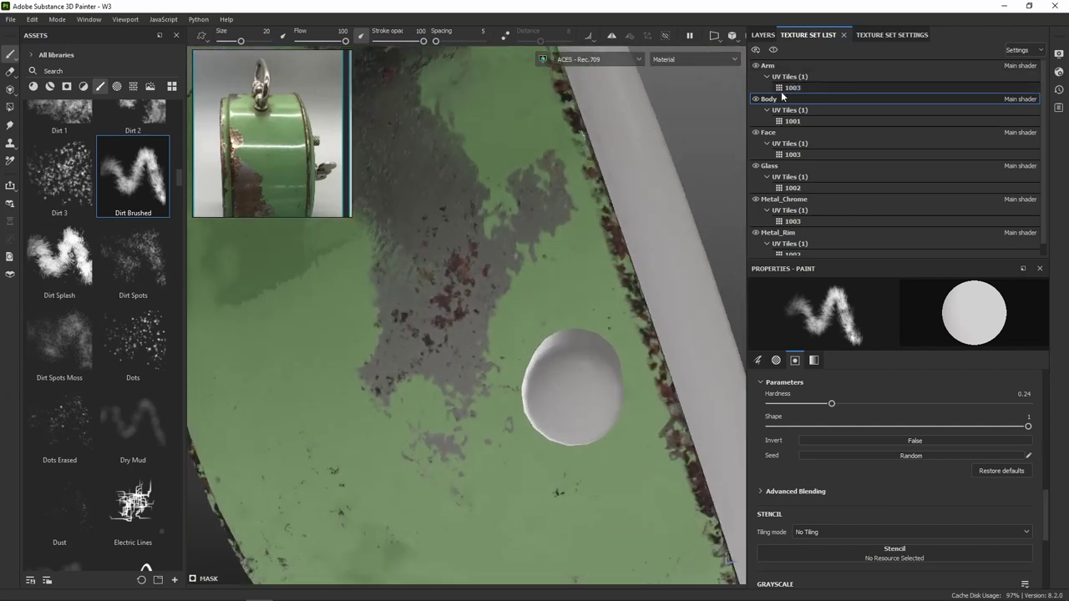
click(773, 49)
drag(543, 380, 595, 352)
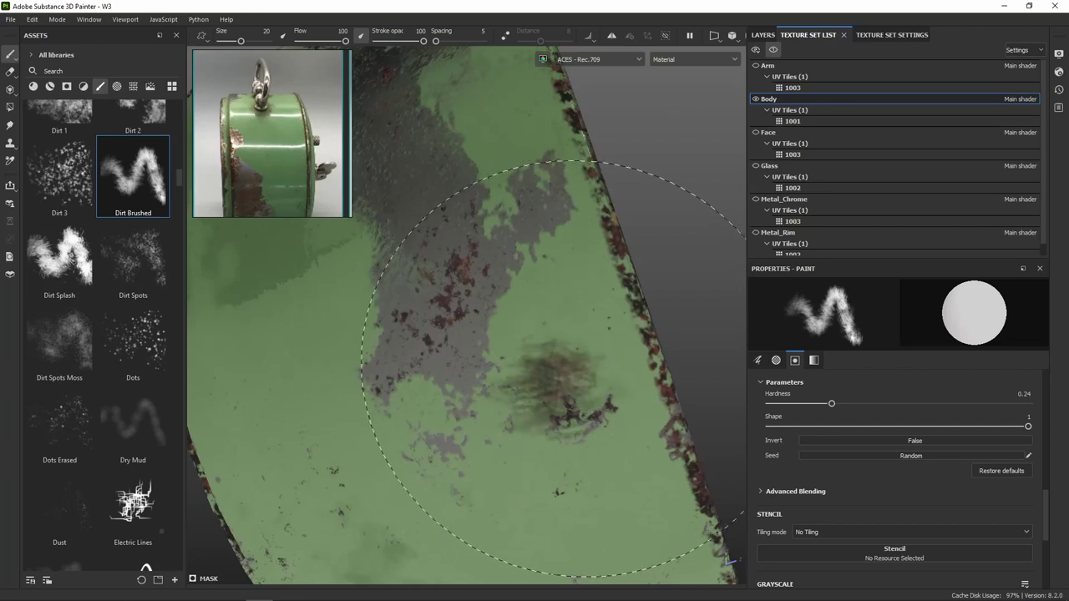
click(773, 50)
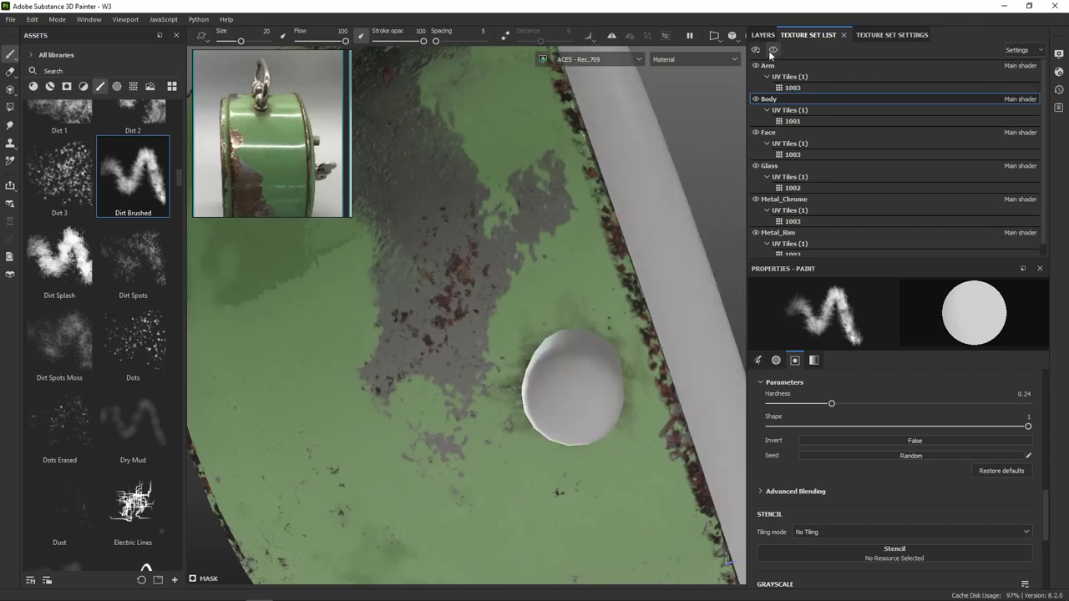
mouse_move(549, 314)
alt+mouse_down()
mouse_move(484, 270)
mouse_move(588, 322)
mouse_move(547, 358)
mouse_move(555, 339)
alt+mouse_up()
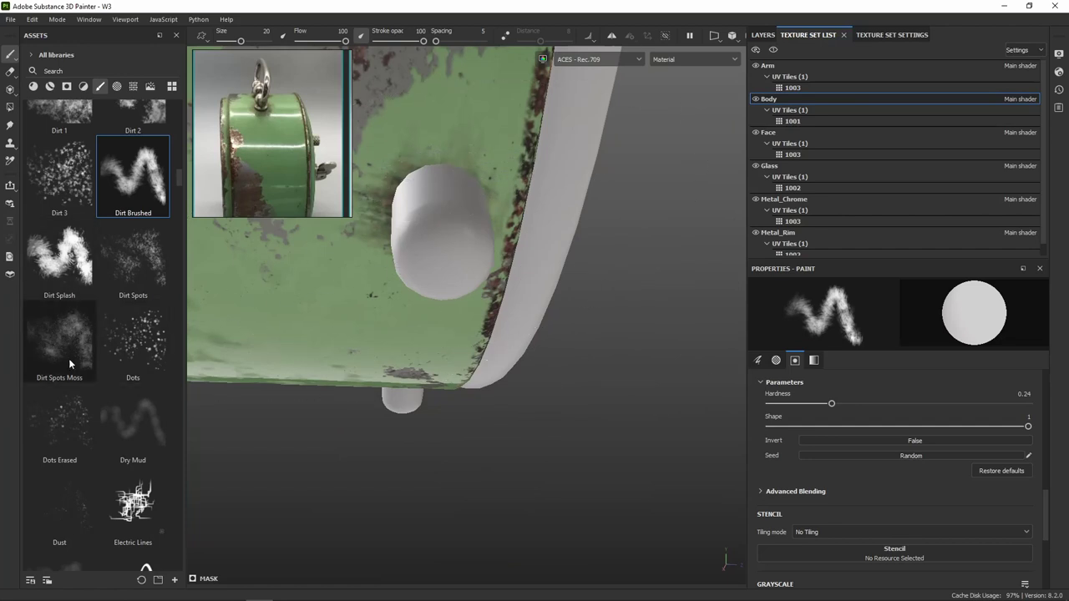
Load the Chalk Strong brush and orbit to a side view of the cylindrical knob
scroll(77, 278, up, 3)
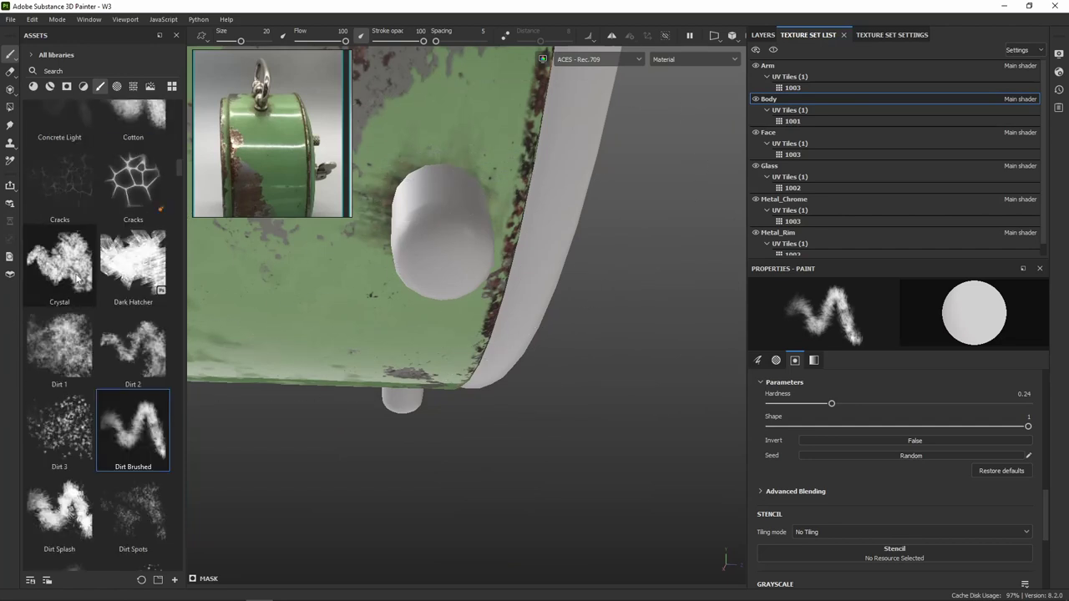
scroll(96, 335, up, 5)
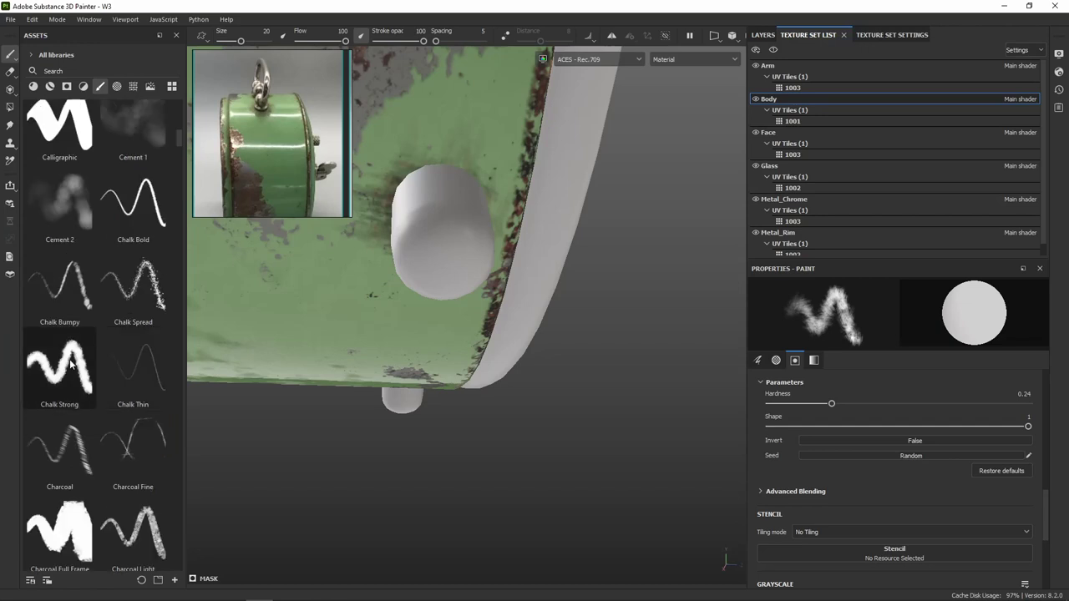
click(72, 365)
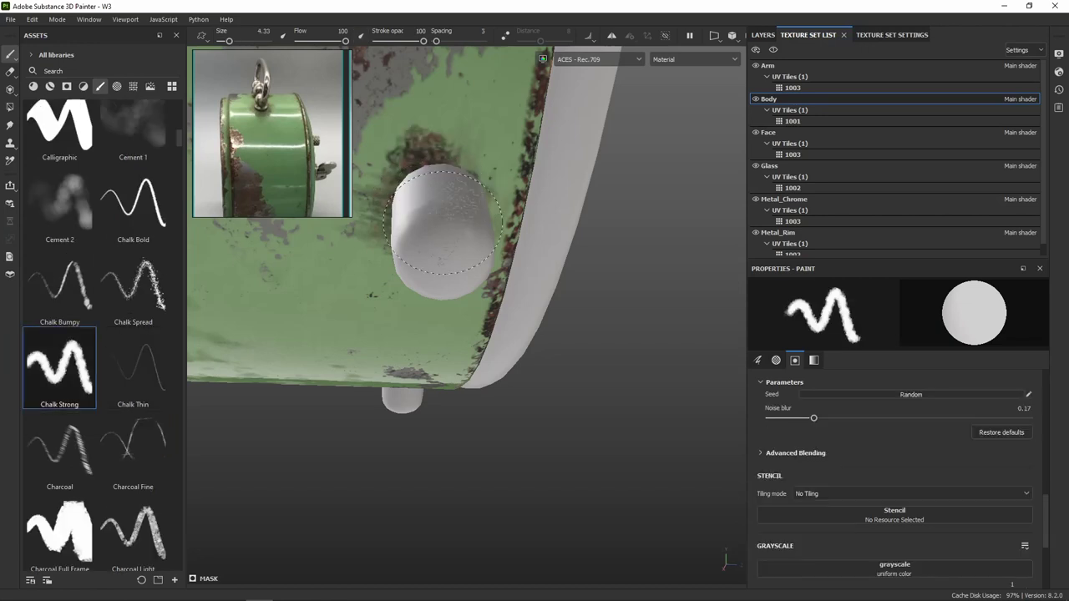
alt+drag(443, 222, 465, 194)
alt+drag(547, 324, 407, 144)
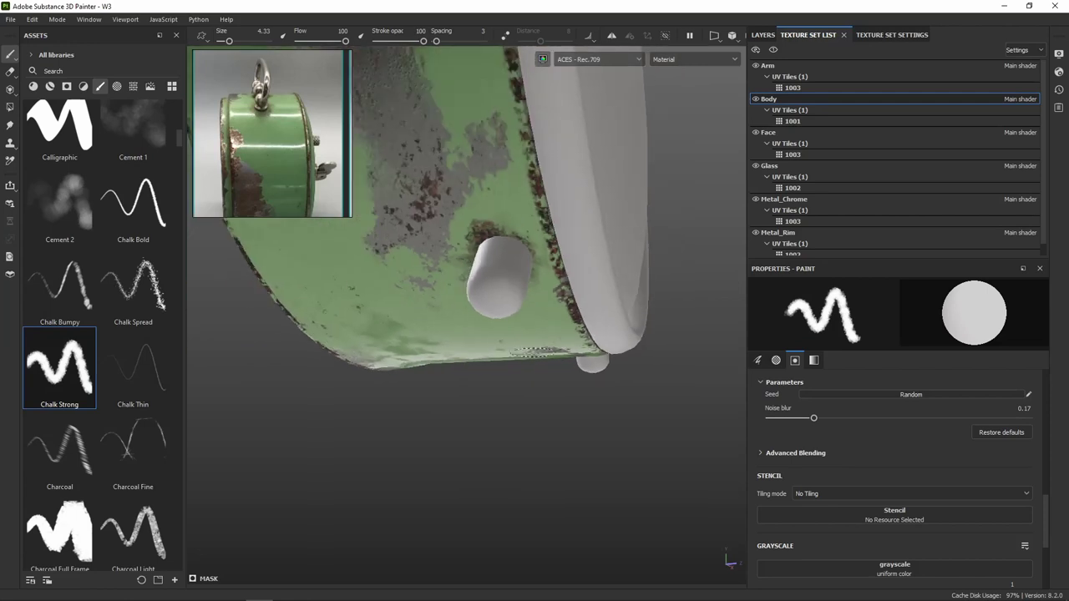
scroll(468, 159, up, 2)
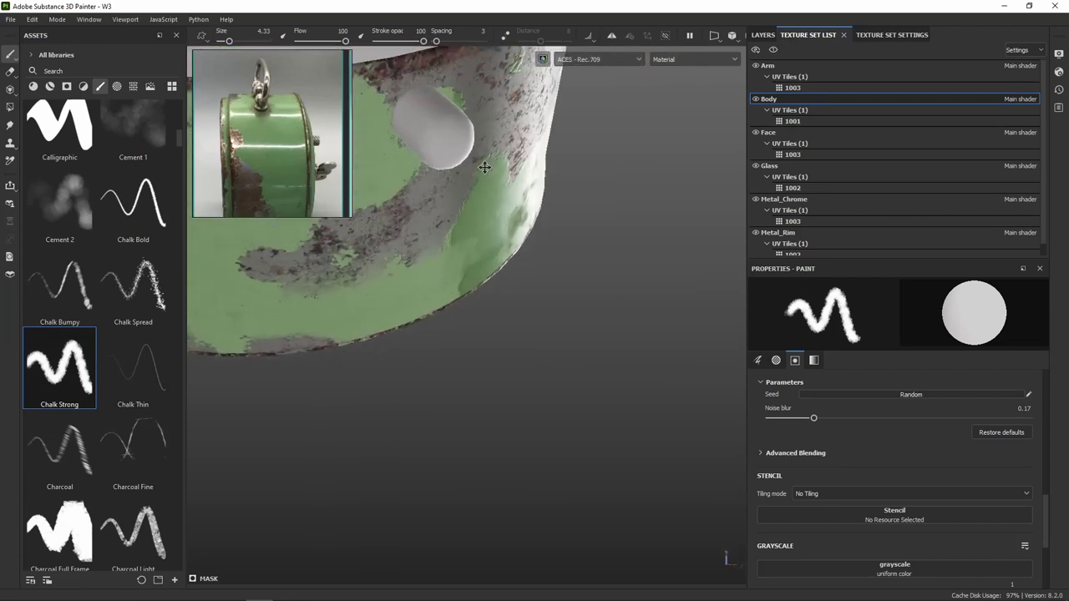
scroll(484, 162, up, 1)
scroll(513, 198, up, 1)
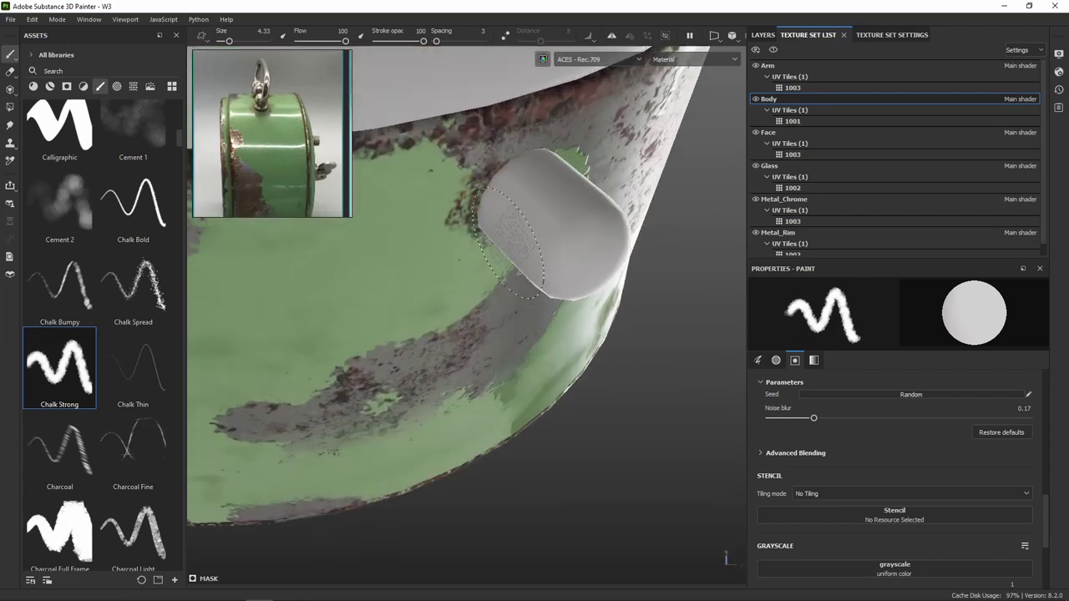
mouse_move(507, 243)
alt+mouse_down()
mouse_move(270, 298)
mouse_move(499, 157)
alt+mouse_up()
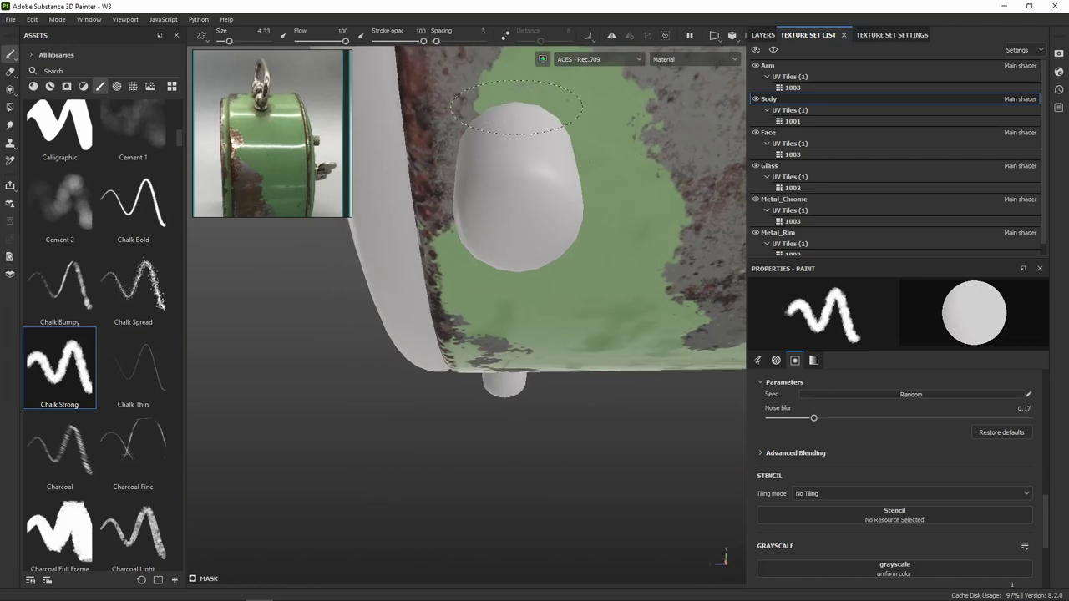
Paint rust wear around the cylindrical knob, then reframe the clock
mouse_move(516, 107)
mouse_down()
mouse_move(562, 203)
mouse_move(507, 231)
mouse_up()
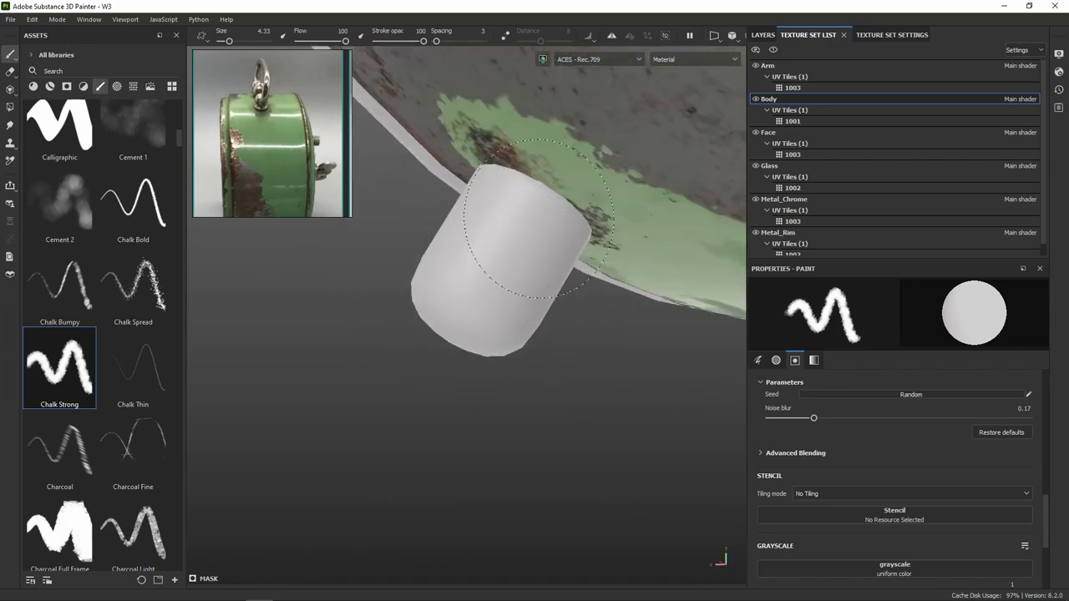
alt+drag(473, 265, 525, 118)
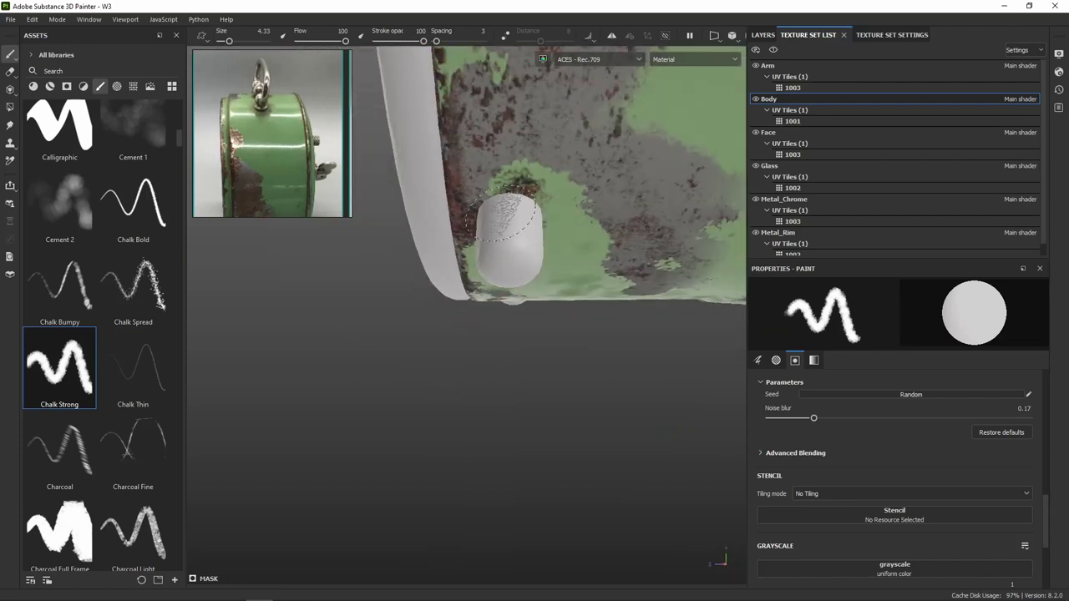
alt+middle_drag(524, 119, 536, 160)
mouse_move(535, 160)
alt+mouse_down()
mouse_move(573, 222)
mouse_move(626, 244)
mouse_move(480, 294)
alt+mouse_up()
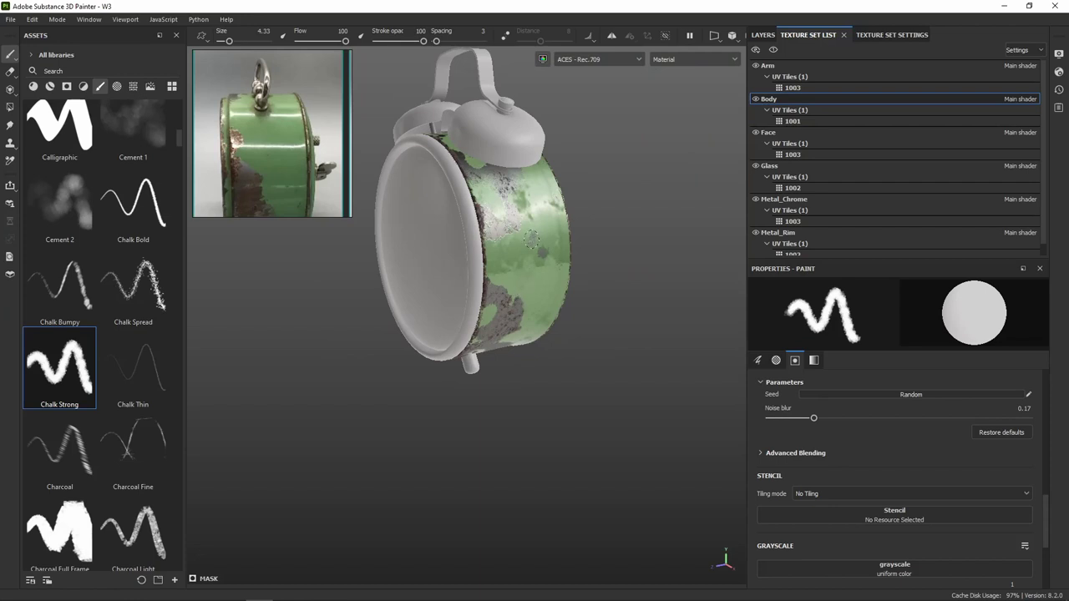
mouse_move(535, 235)
alt+mouse_down()
mouse_move(448, 169)
mouse_move(468, 171)
mouse_move(418, 180)
alt+mouse_up()
mouse_move(503, 195)
alt+middle_down()
mouse_move(568, 209)
mouse_move(585, 244)
alt+middle_up()
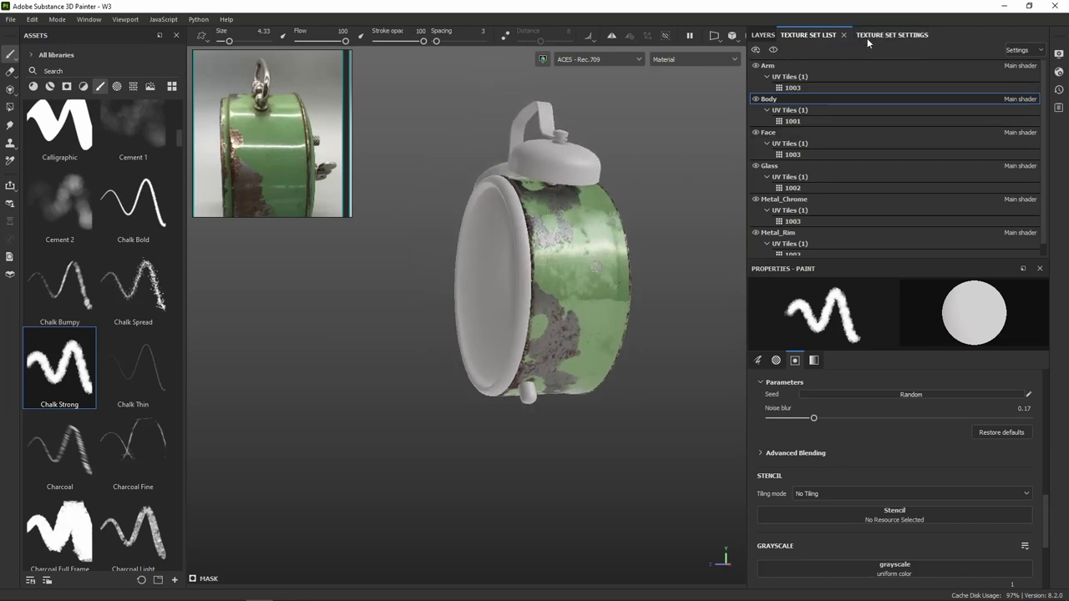
click(763, 35)
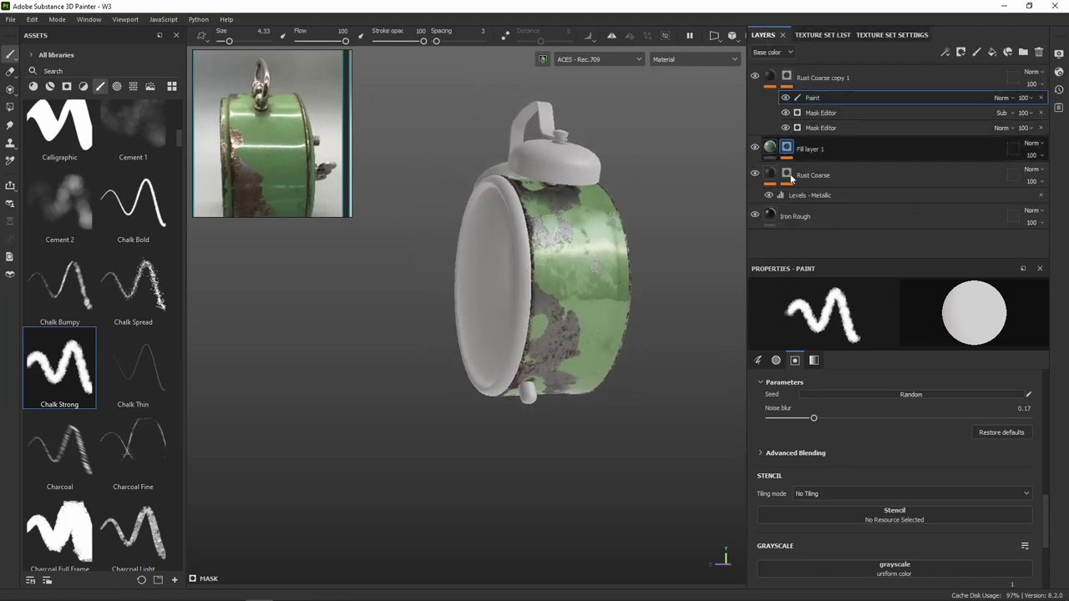
click(791, 150)
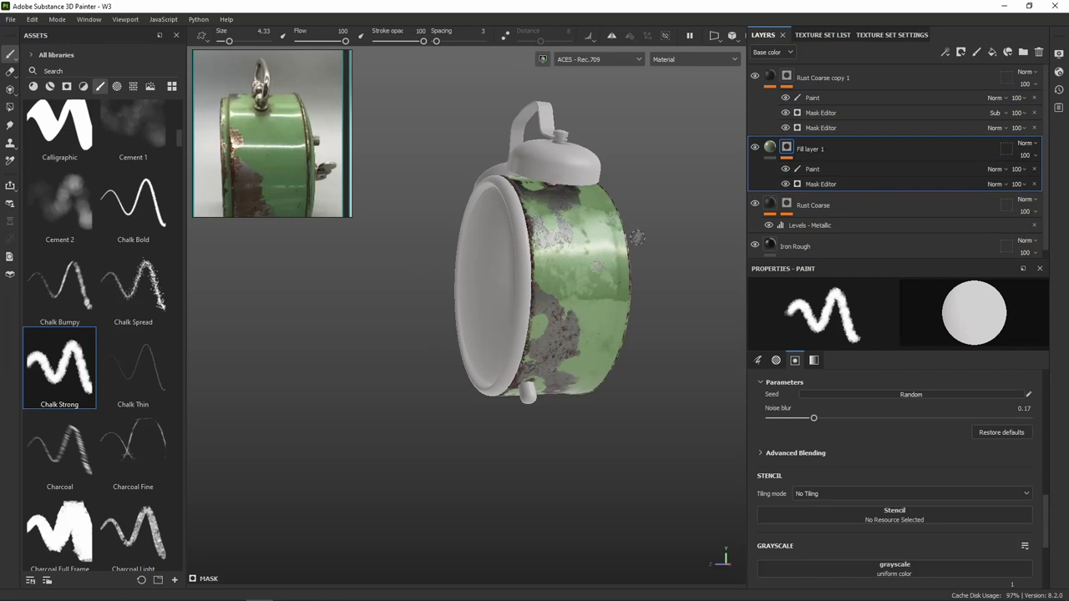
click(813, 169)
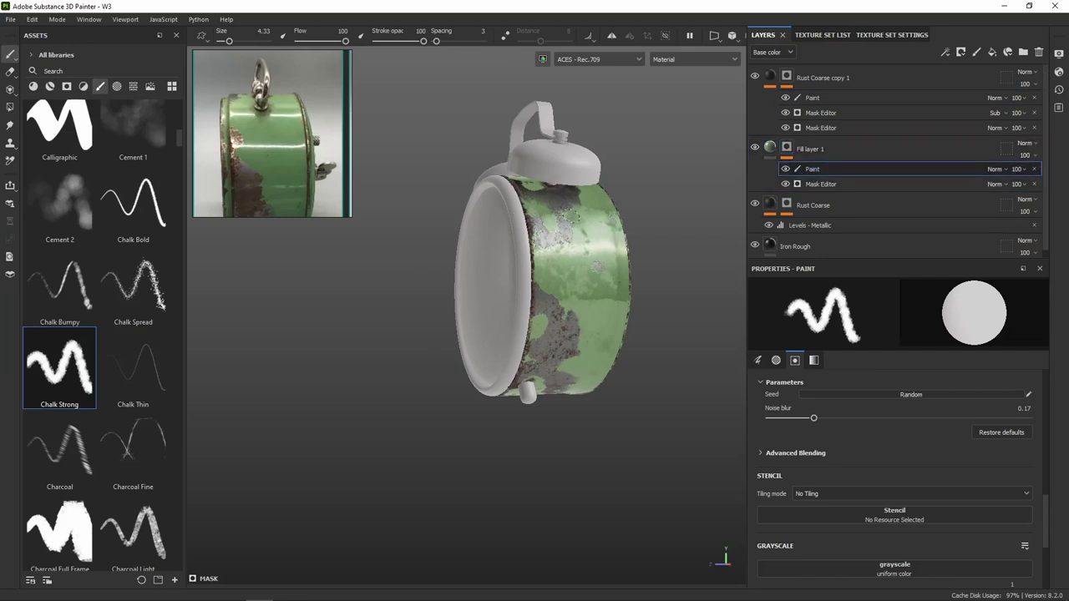
ctrl+right_drag(568, 216, 584, 215)
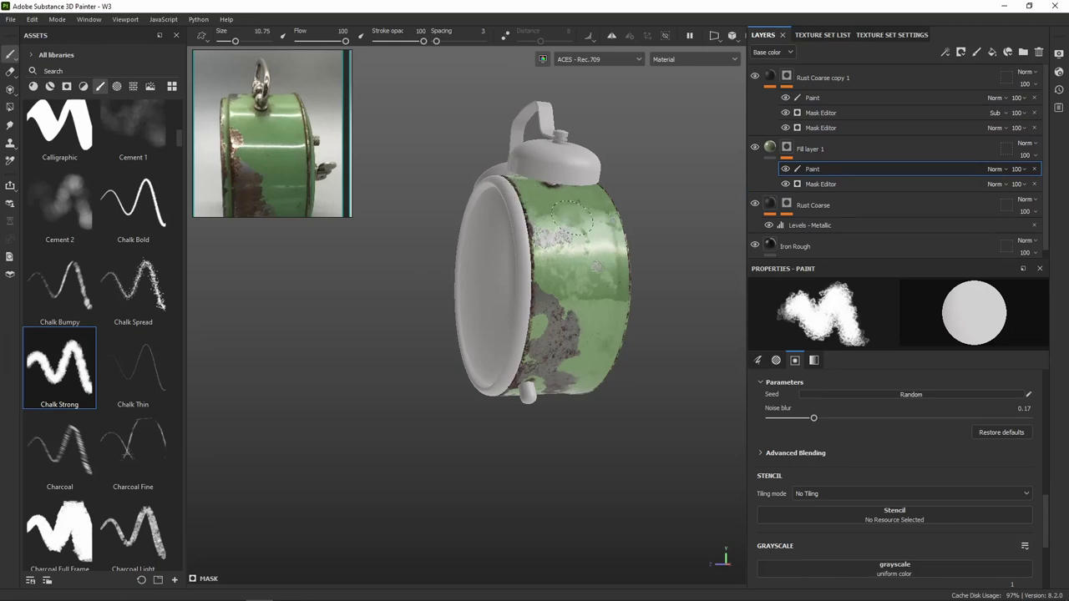
alt+drag(529, 217, 518, 274)
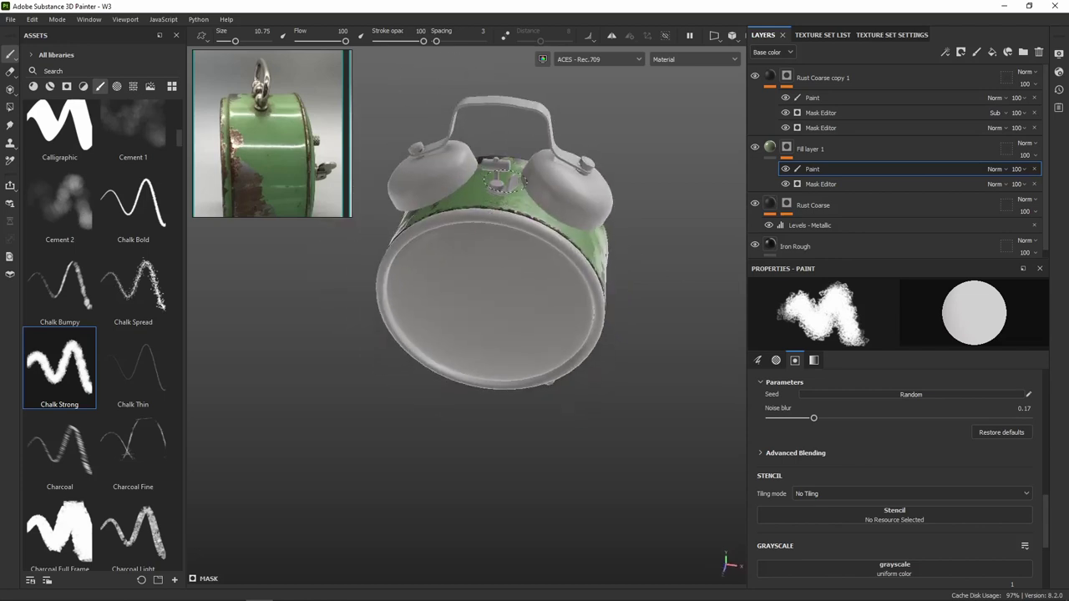
alt+drag(569, 198, 495, 263)
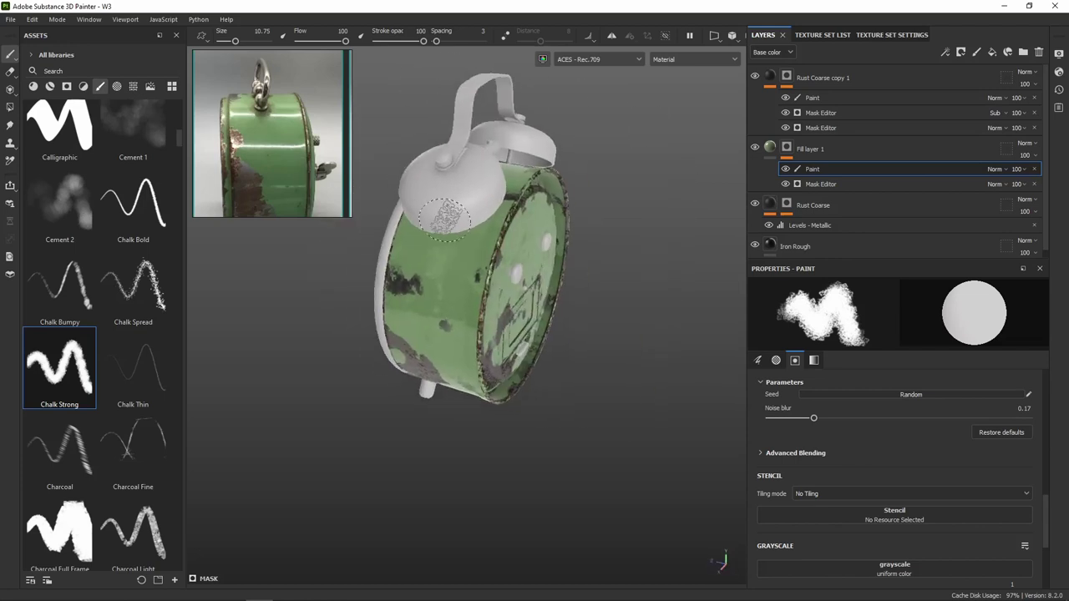
alt+drag(535, 227, 502, 149)
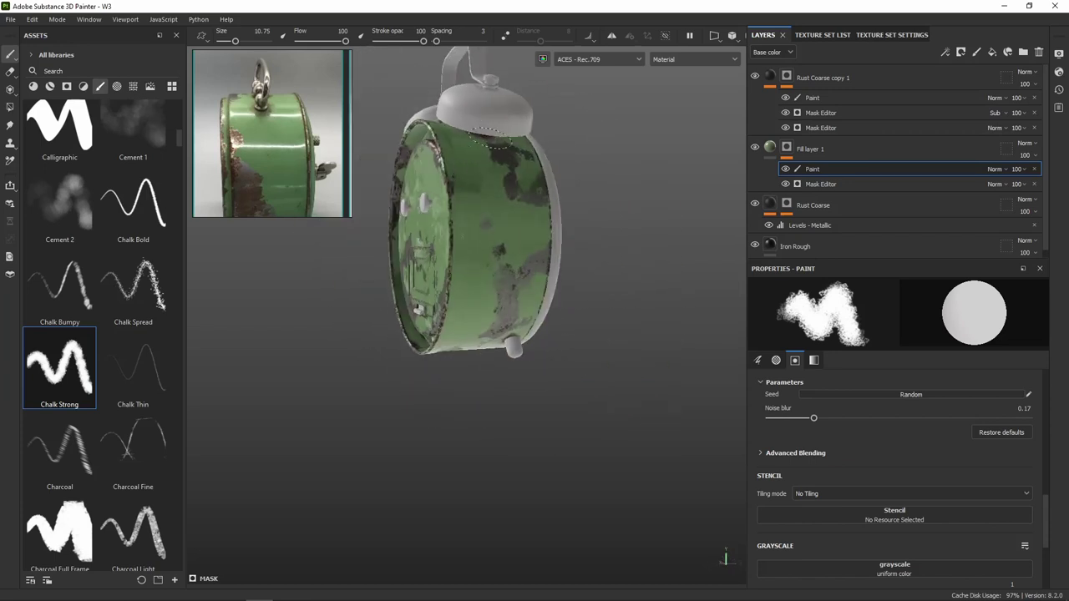
alt+drag(484, 131, 478, 146)
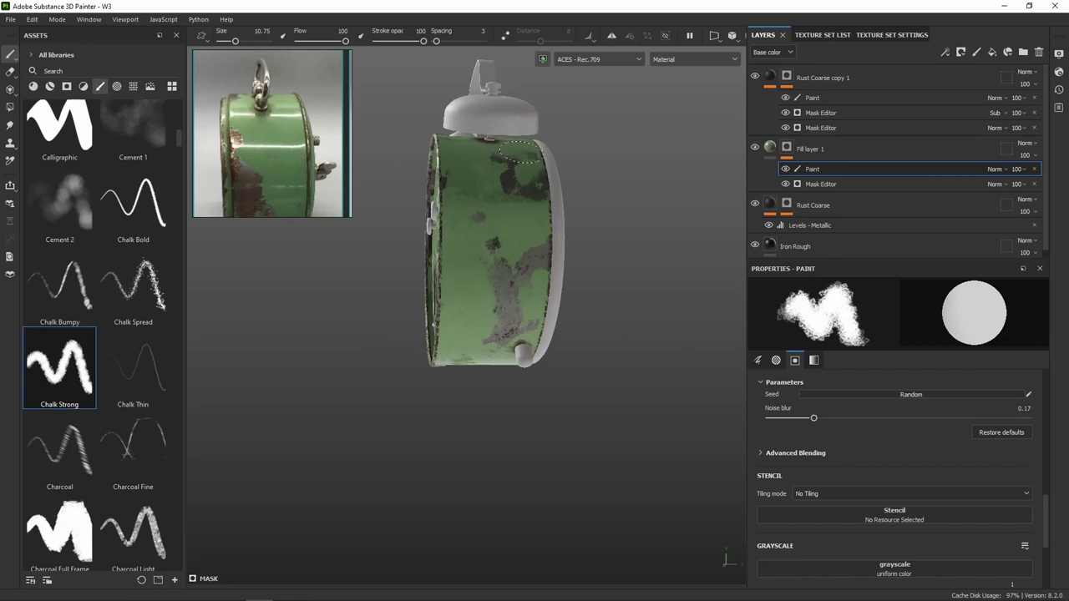
alt+drag(558, 157, 414, 195)
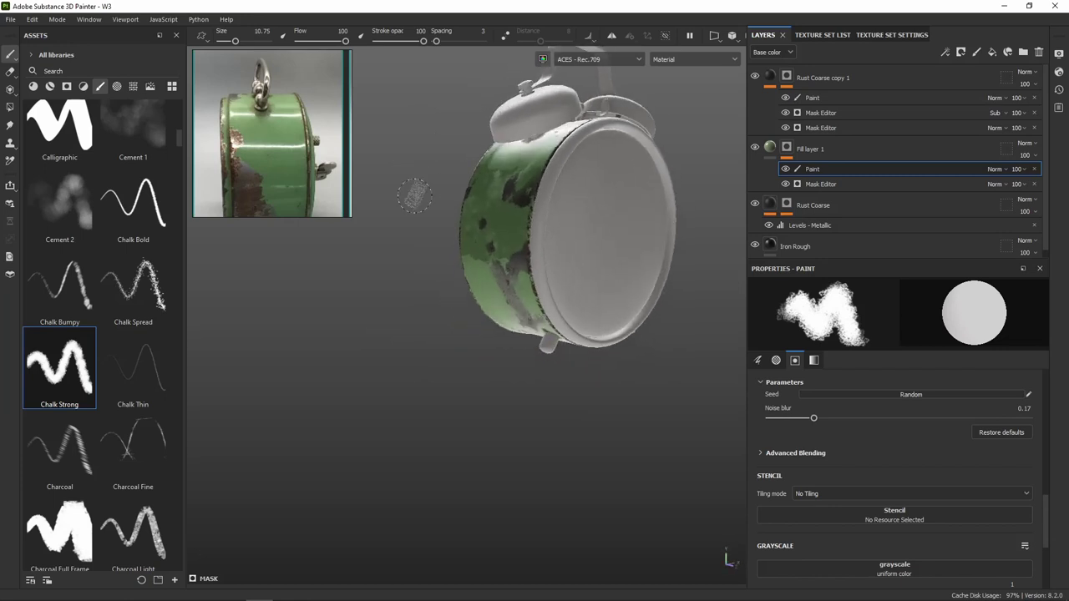
mouse_move(615, 199)
alt+mouse_down()
mouse_move(375, 214)
mouse_move(446, 211)
mouse_move(418, 195)
alt+mouse_up()
scroll(418, 209, up, 2)
scroll(470, 215, up, 3)
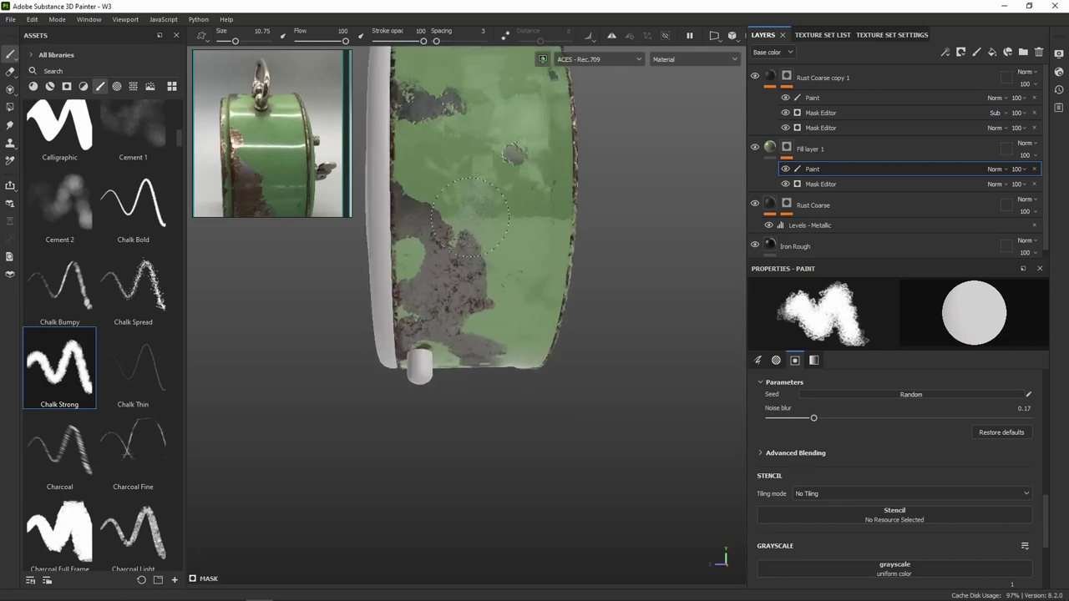
mouse_move(472, 246)
alt+mouse_down()
mouse_move(554, 267)
mouse_move(510, 290)
alt+mouse_up()
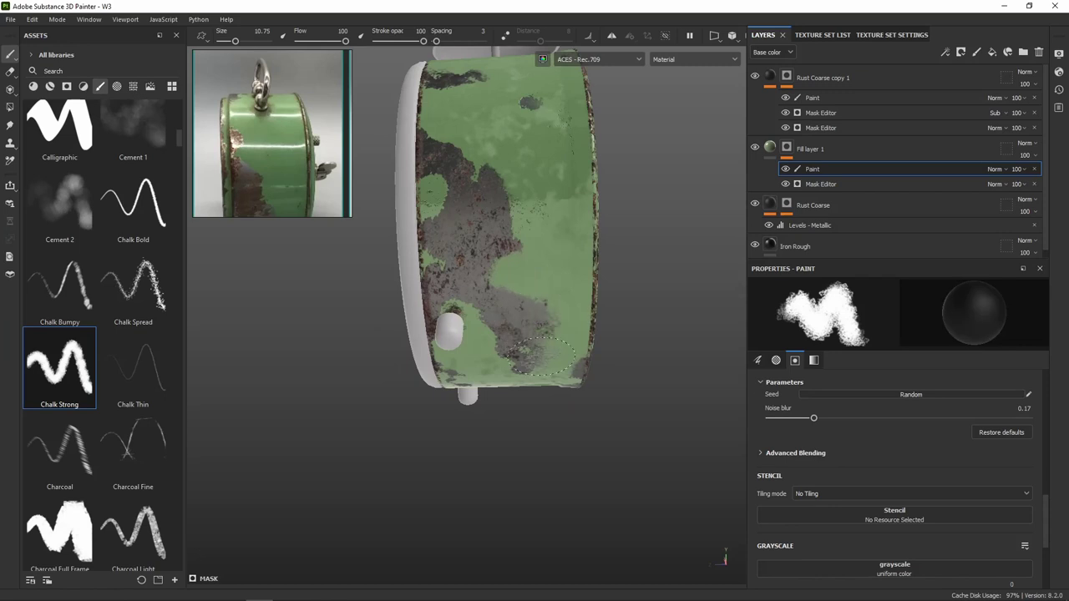
mouse_move(649, 365)
alt+mouse_down()
mouse_move(604, 306)
mouse_move(459, 213)
alt+mouse_up()
mouse_move(462, 138)
alt+mouse_down()
mouse_move(569, 333)
mouse_move(513, 190)
mouse_move(473, 250)
mouse_move(640, 282)
mouse_move(668, 242)
alt+mouse_up()
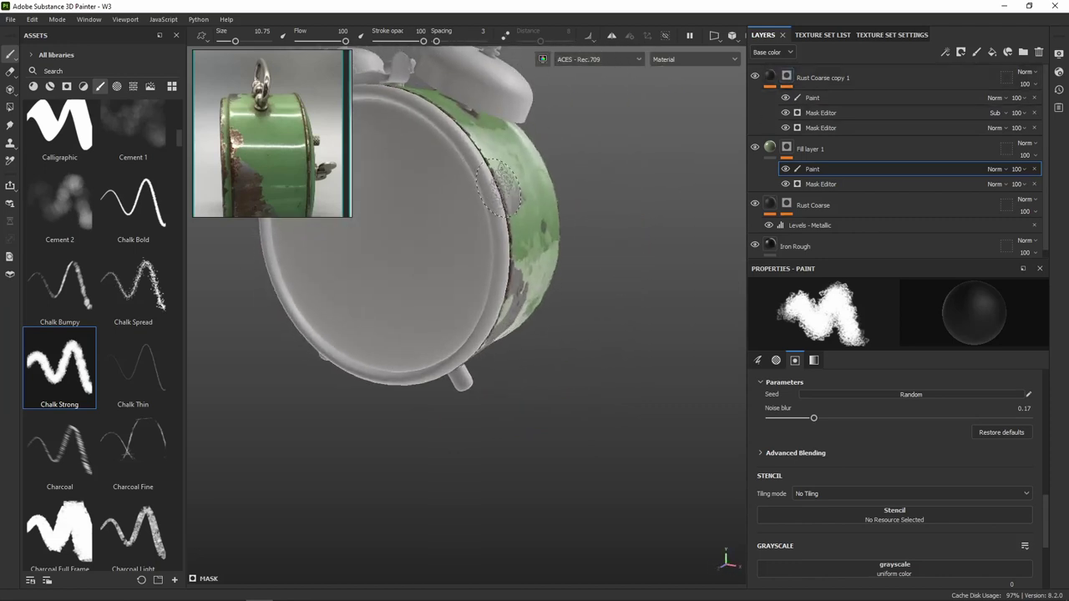
key(f)
mouse_move(554, 241)
alt+mouse_down()
mouse_move(574, 288)
mouse_move(585, 284)
alt+mouse_up()
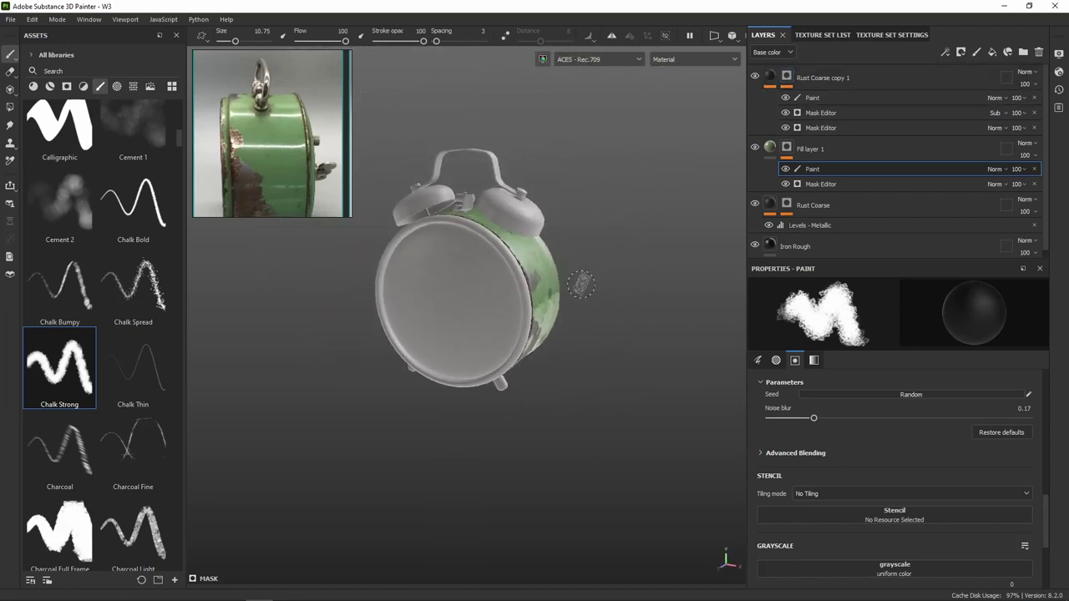
scroll(310, 163, up, 2)
scroll(310, 163, down, 3)
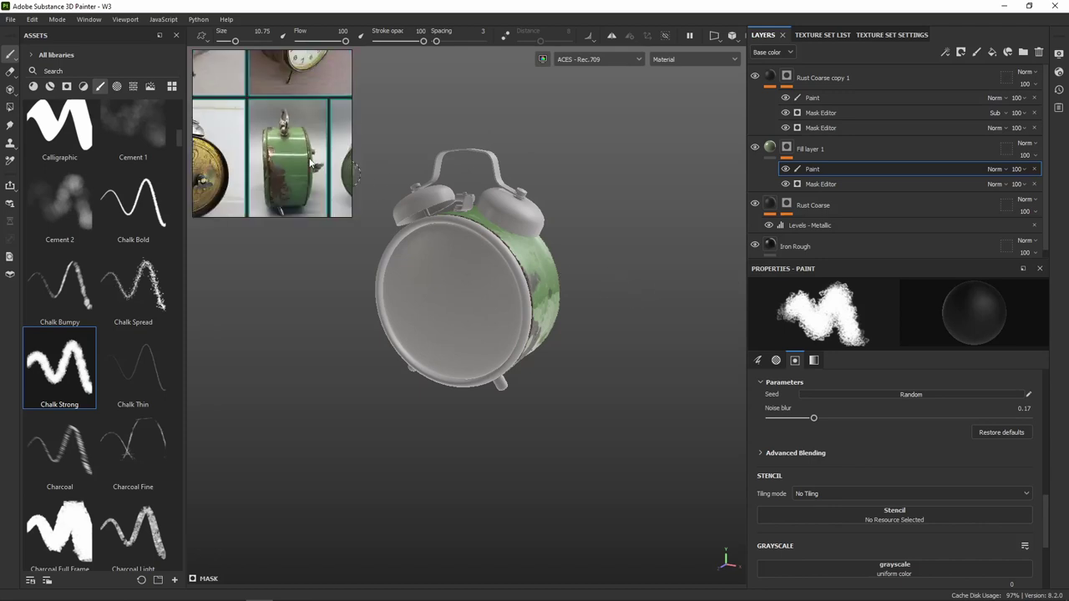
scroll(282, 163, down, 2)
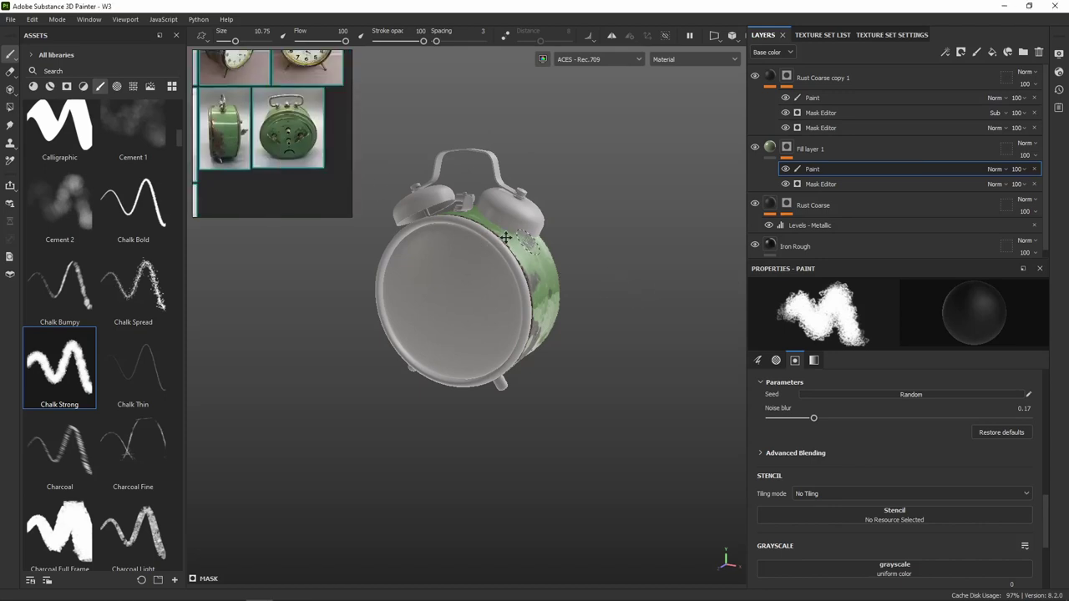
alt+middle_drag(531, 242, 506, 223)
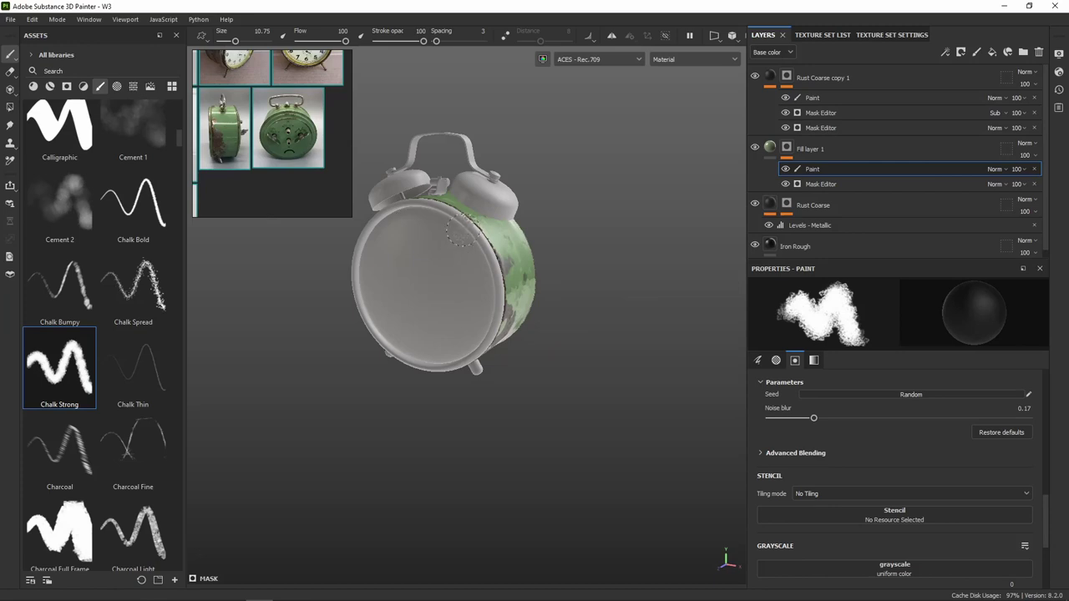
mouse_move(525, 287)
alt+mouse_down()
mouse_move(403, 336)
mouse_move(518, 259)
alt+mouse_up()
scroll(507, 262, up, 2)
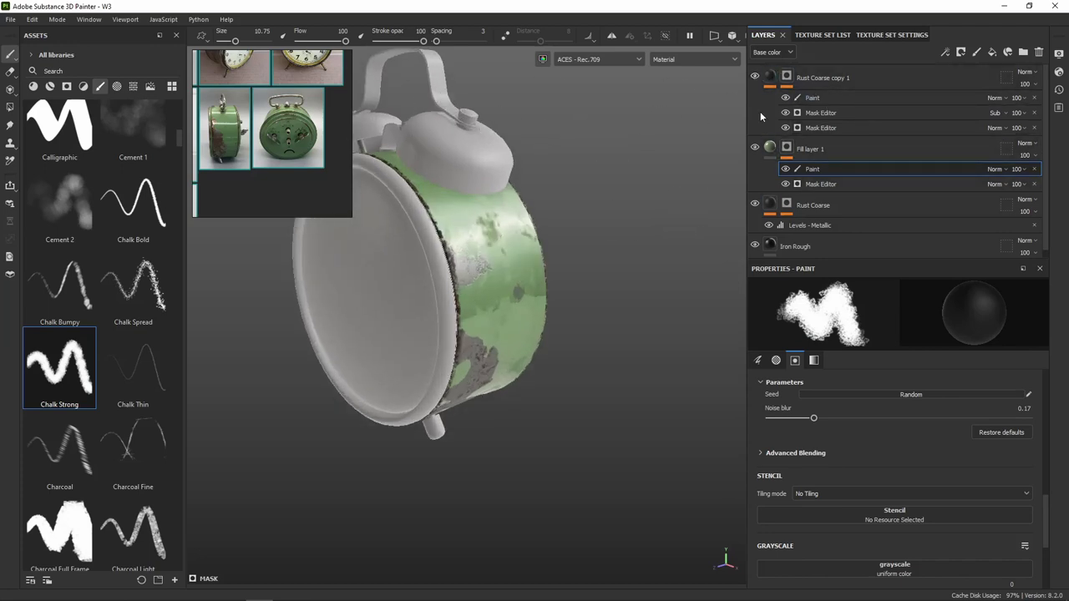
click(754, 148)
mouse_move(584, 196)
alt+mouse_down()
mouse_move(396, 113)
mouse_move(443, 134)
mouse_move(401, 126)
alt+mouse_up()
click(756, 147)
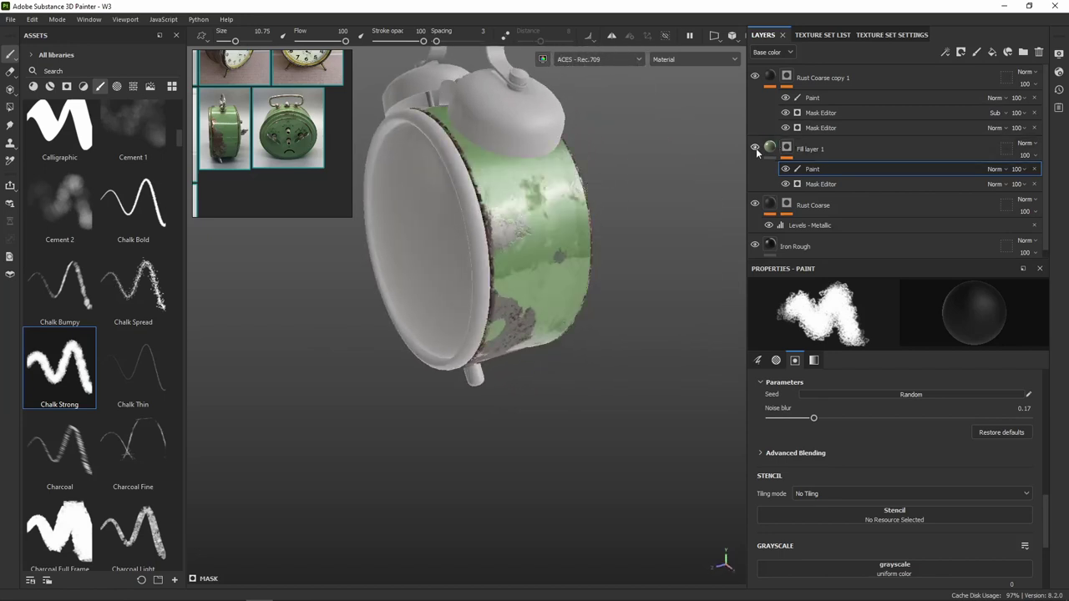
click(824, 71)
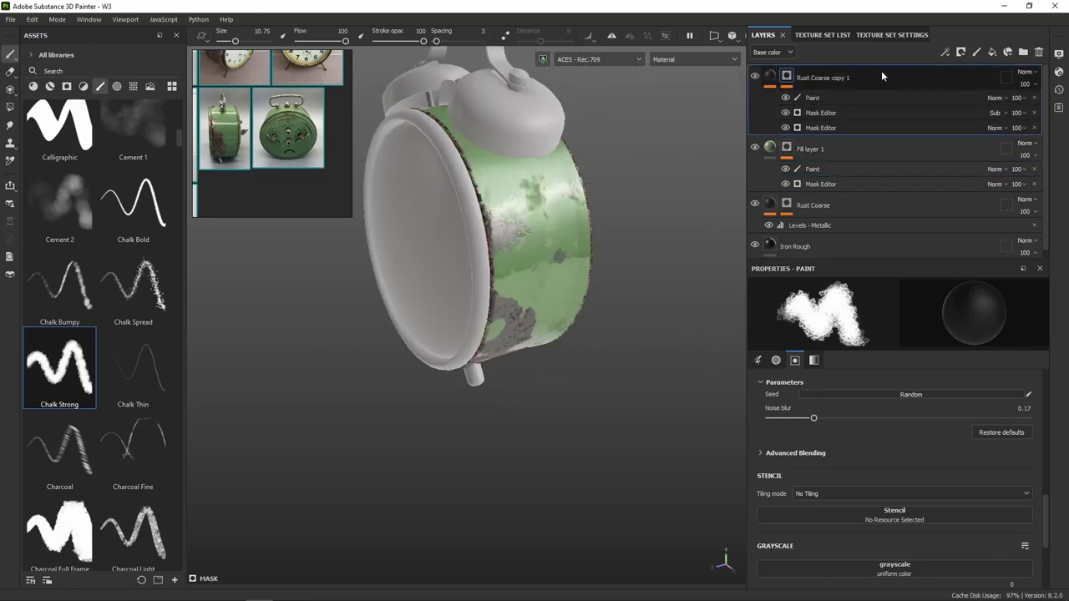
Add an empty folder and rename Fill layer 1 to 'paint'
click(1024, 53)
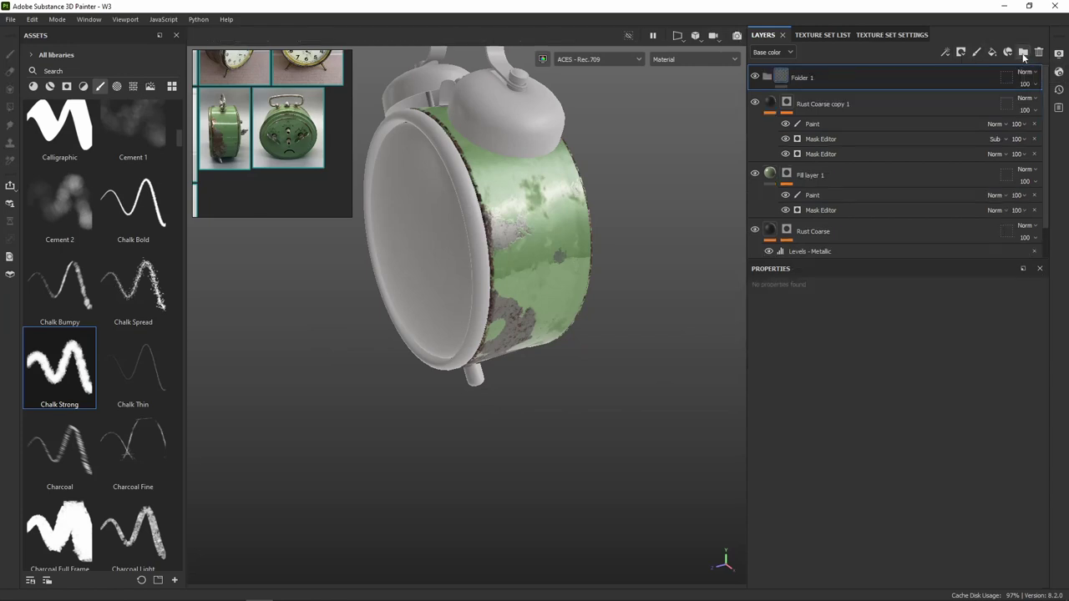
double_click(808, 177)
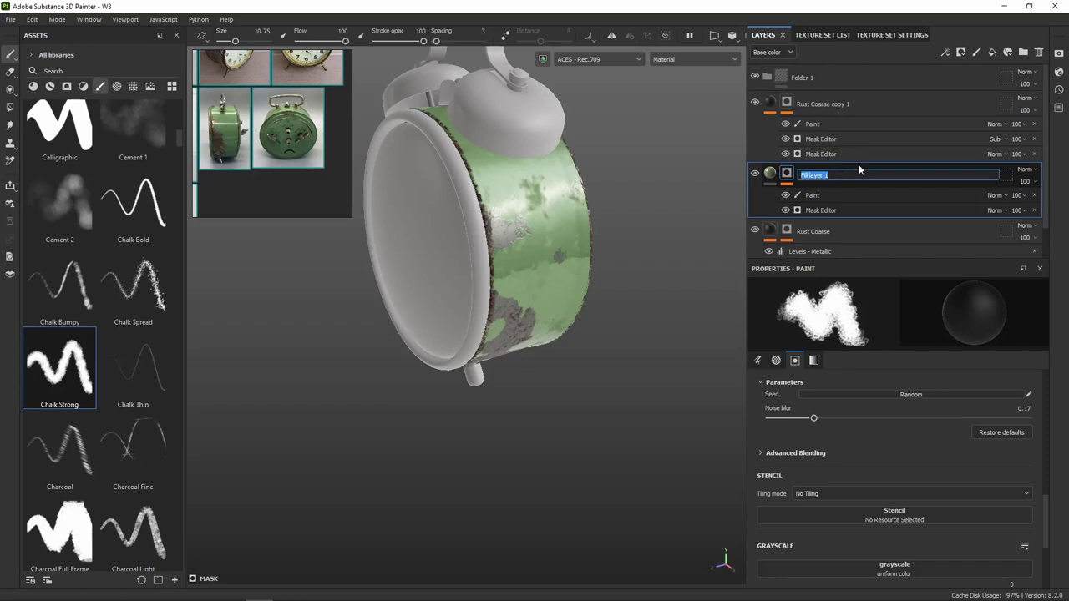
text(paint)
key(Return)
scroll(821, 213, down, 1)
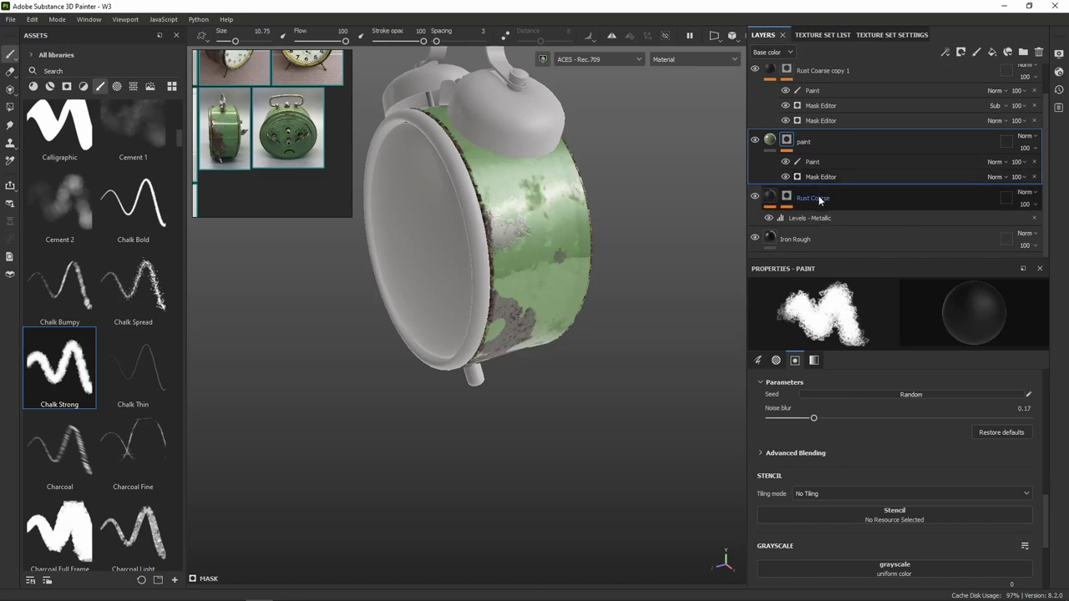
Rename Iron Rough to 'Base Iron' and Rust Coarse copy 1 to 'Rust top', selecting it with paint
double_click(802, 239)
text(Base Iron)
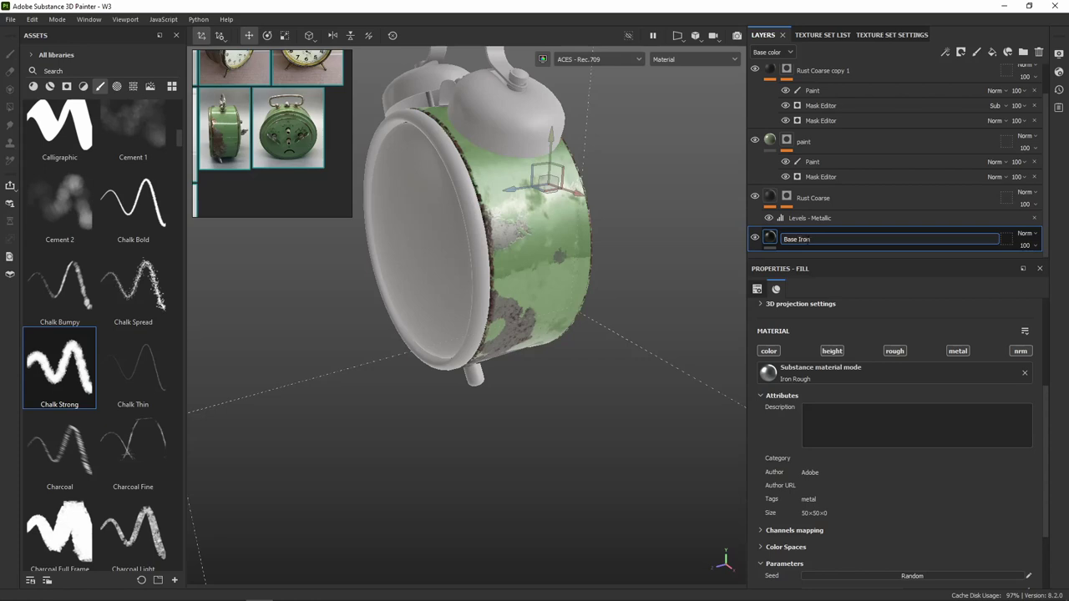
key(Return)
scroll(807, 242, up, 2)
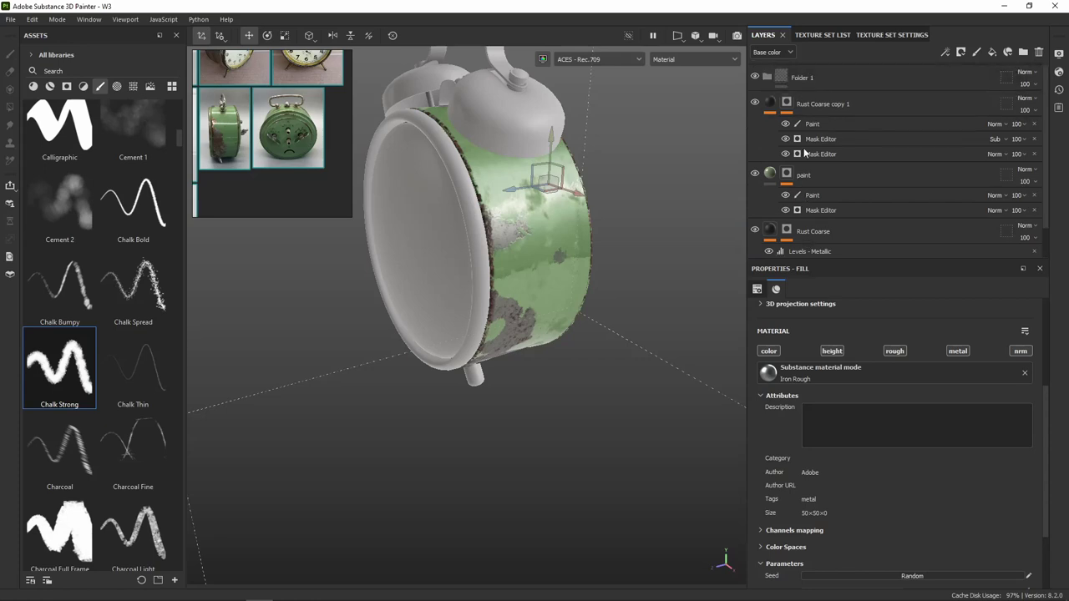
double_click(824, 105)
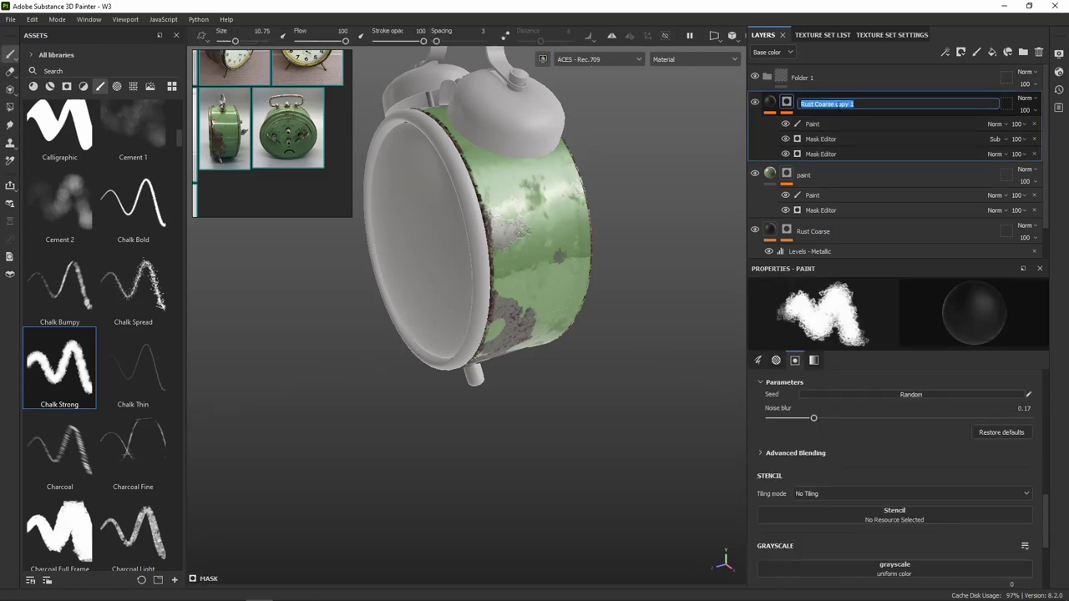
text(Rust to)
text(p)
key(Return)
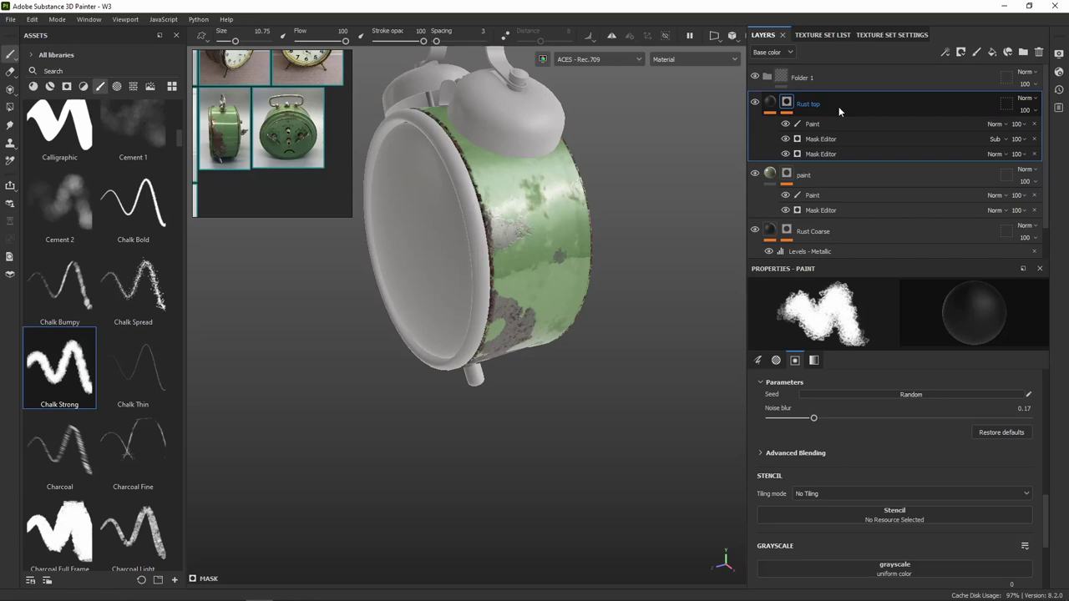
ctrl+click(827, 234)
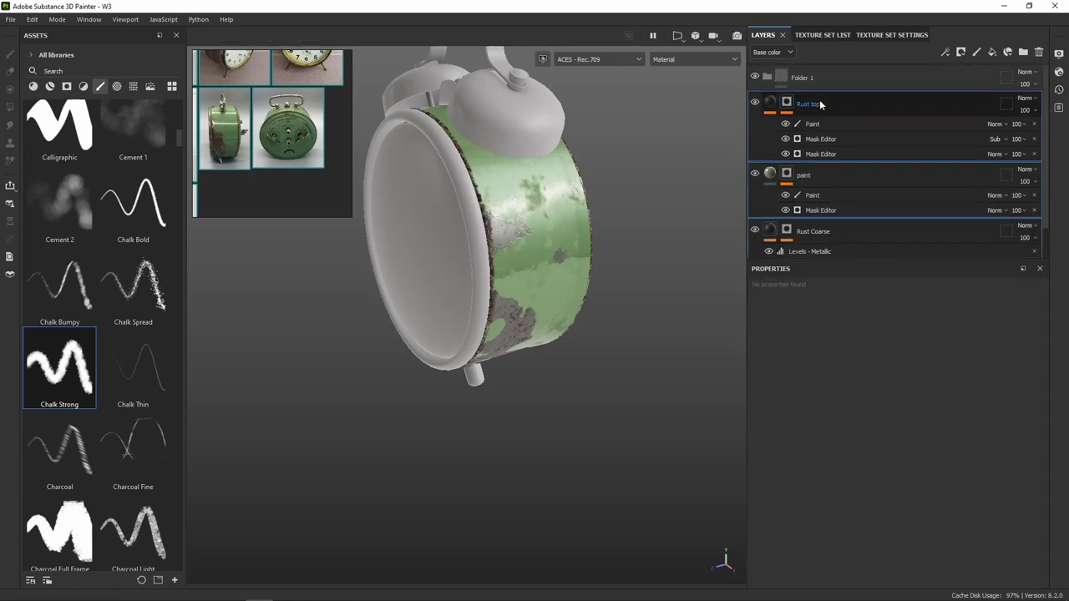
Move Rust top and paint into Folder 1 and rename the folder 'Paint Rust'
drag(821, 103, 804, 79)
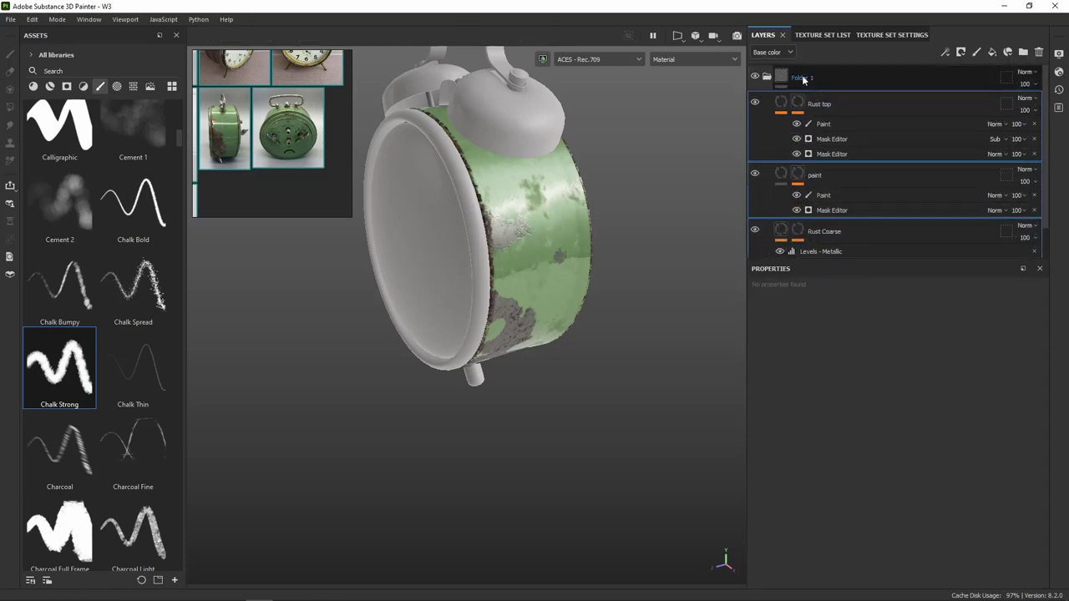
click(777, 79)
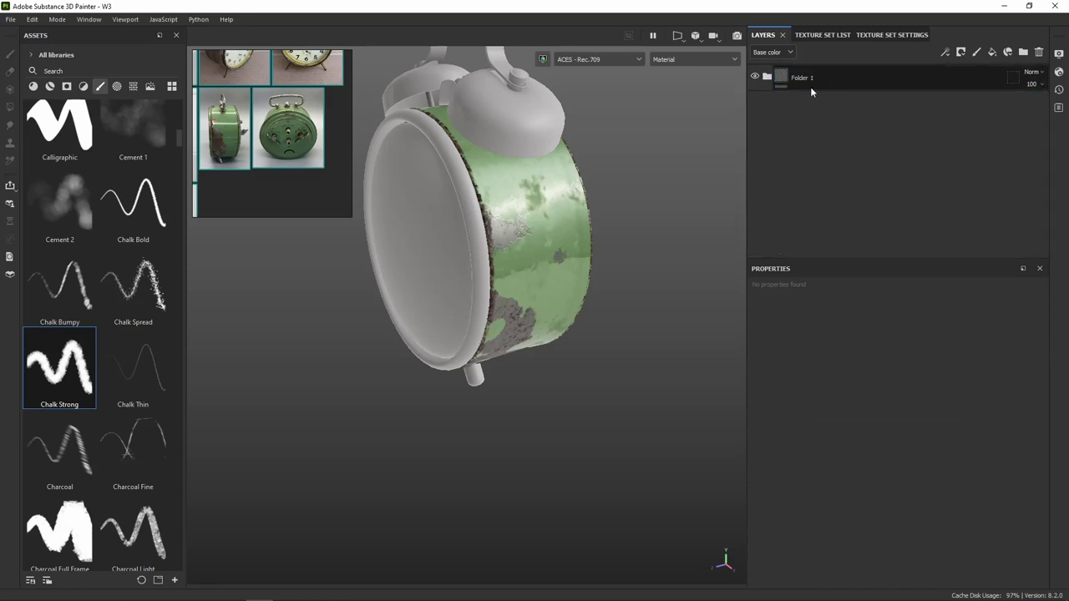
mouse_move(596, 193)
alt+mouse_down()
mouse_move(387, 158)
mouse_move(564, 178)
mouse_move(607, 213)
alt+mouse_up()
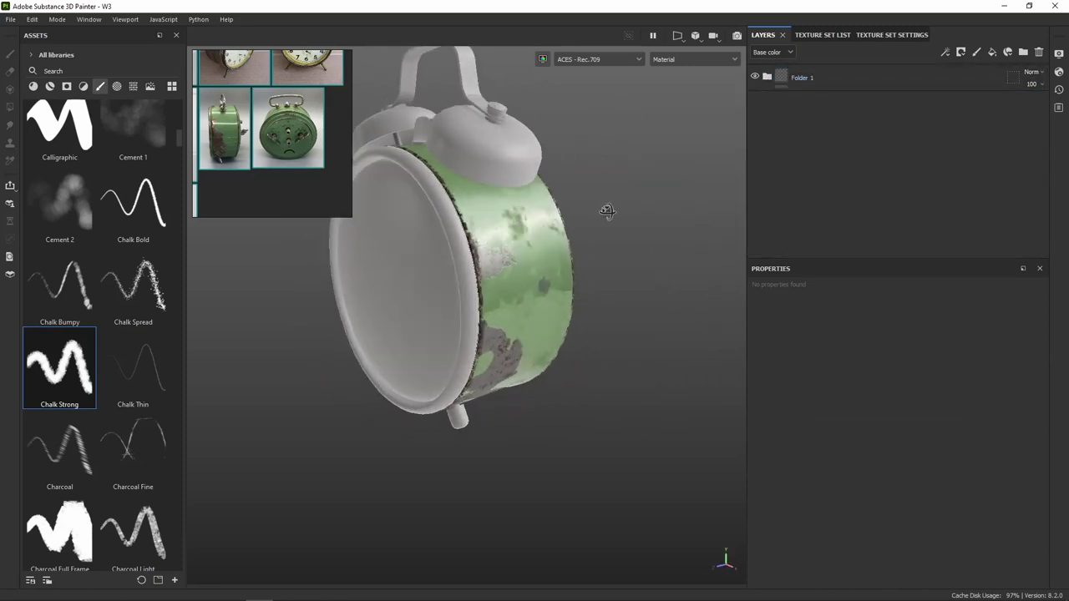
double_click(801, 79)
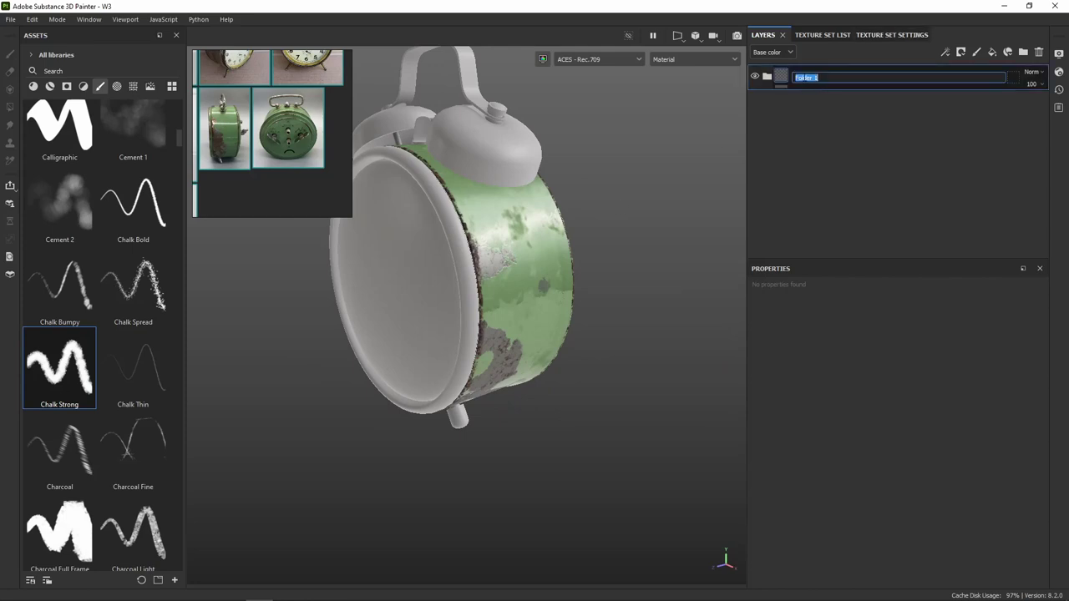
text(Paint Rust)
click(830, 129)
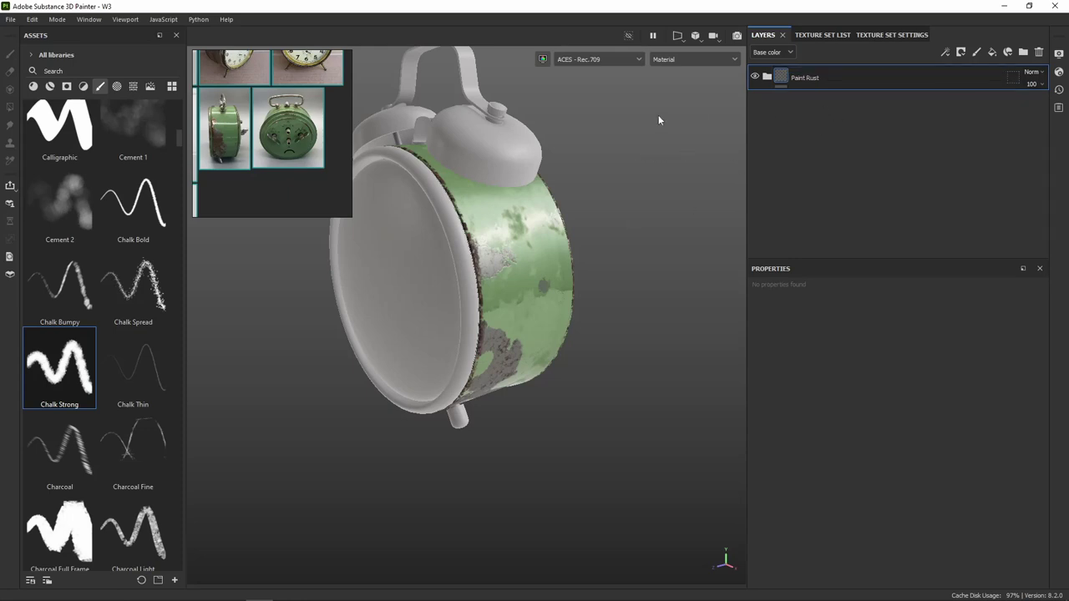
Add the NAS_ prefix so the folder is named 'NAS_Paint Rust'
click(767, 77)
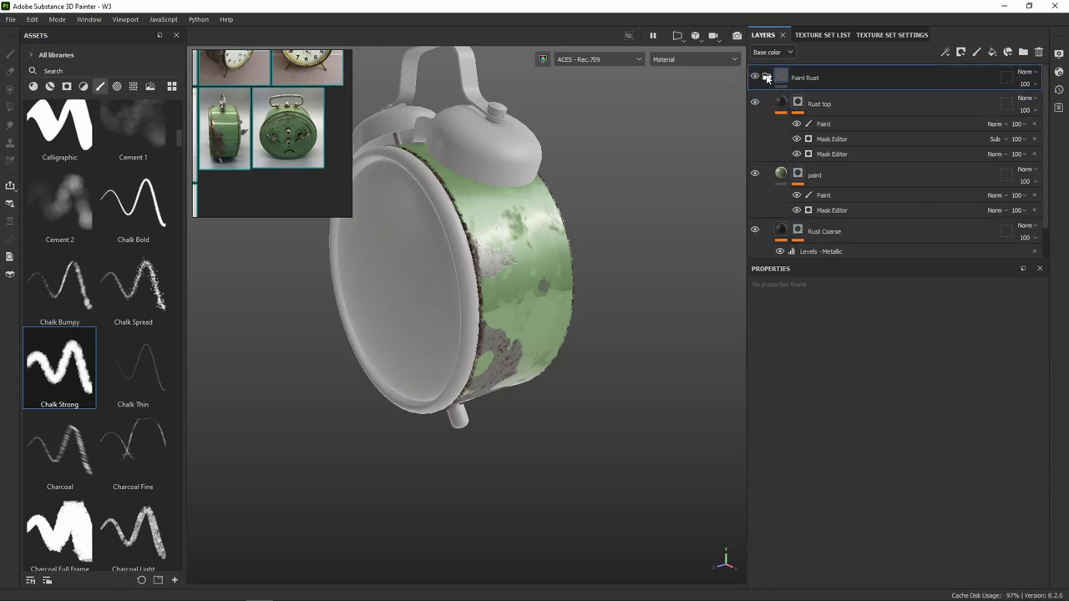
click(767, 76)
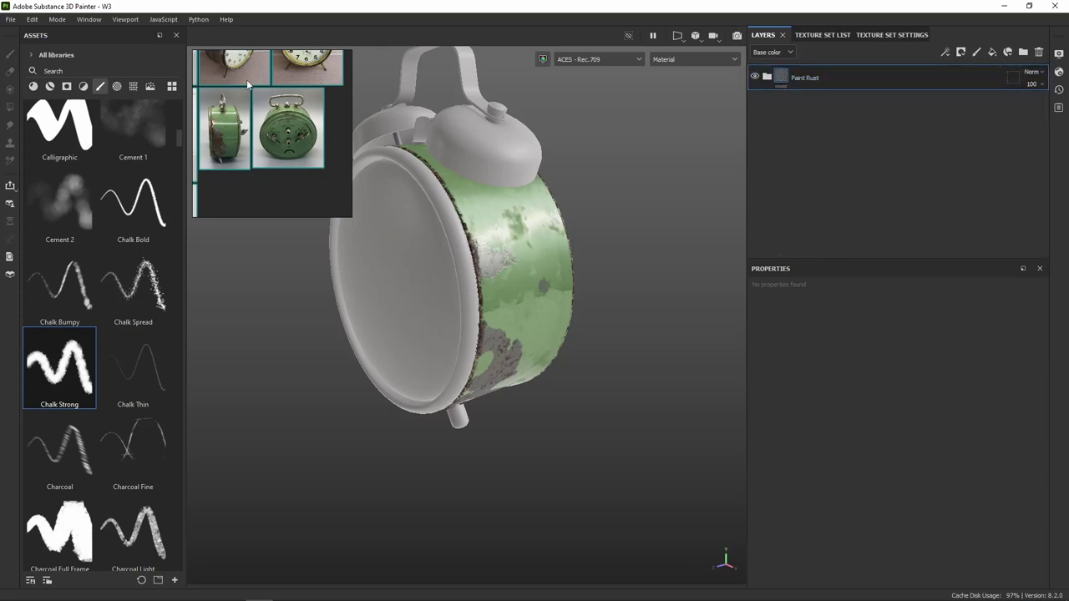
alt+drag(479, 109, 522, 198)
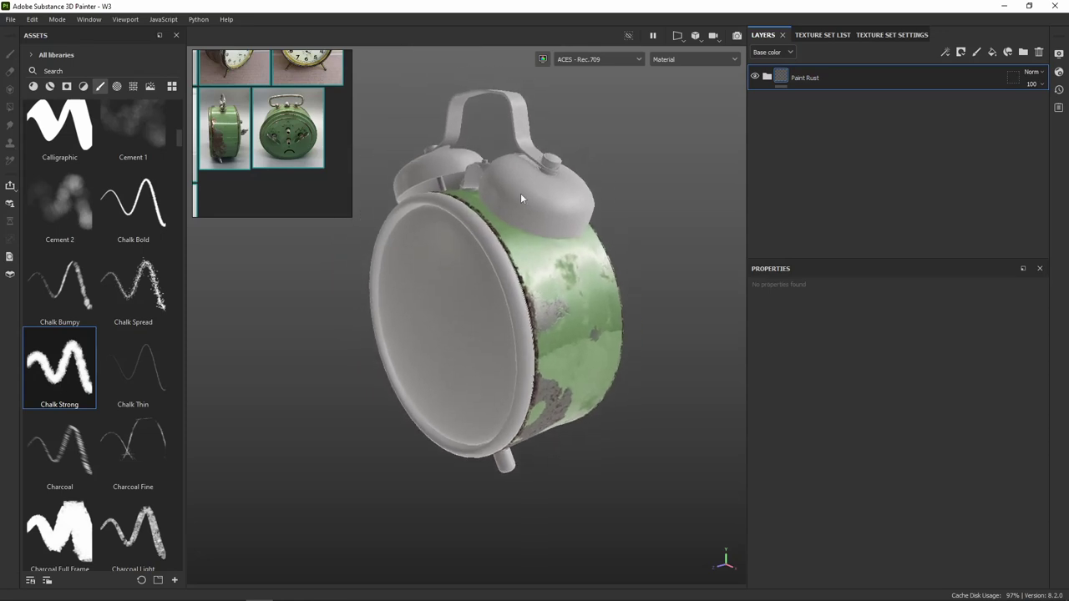
double_click(796, 80)
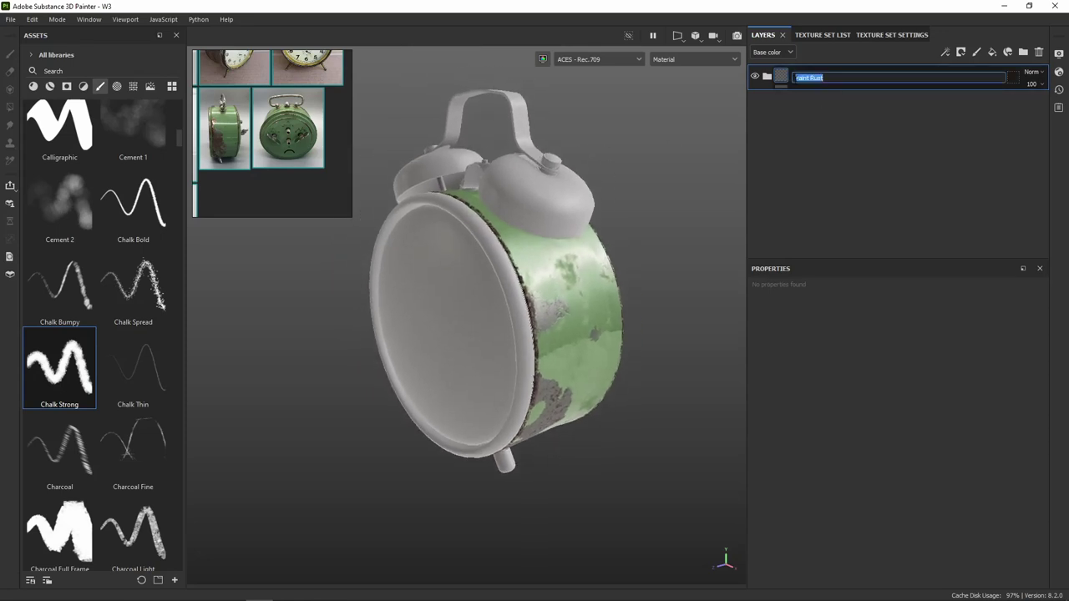
click(824, 78)
text(NAS_)
key(Return)
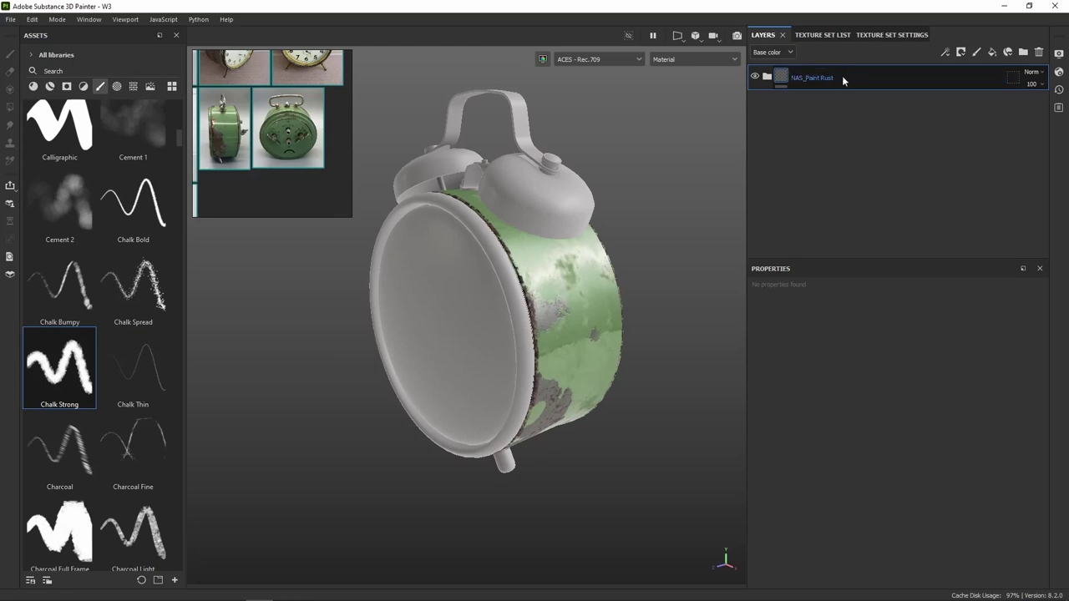
Save the NAS_Paint Rust layer folder as a new smart material from its context menu
right_click(845, 76)
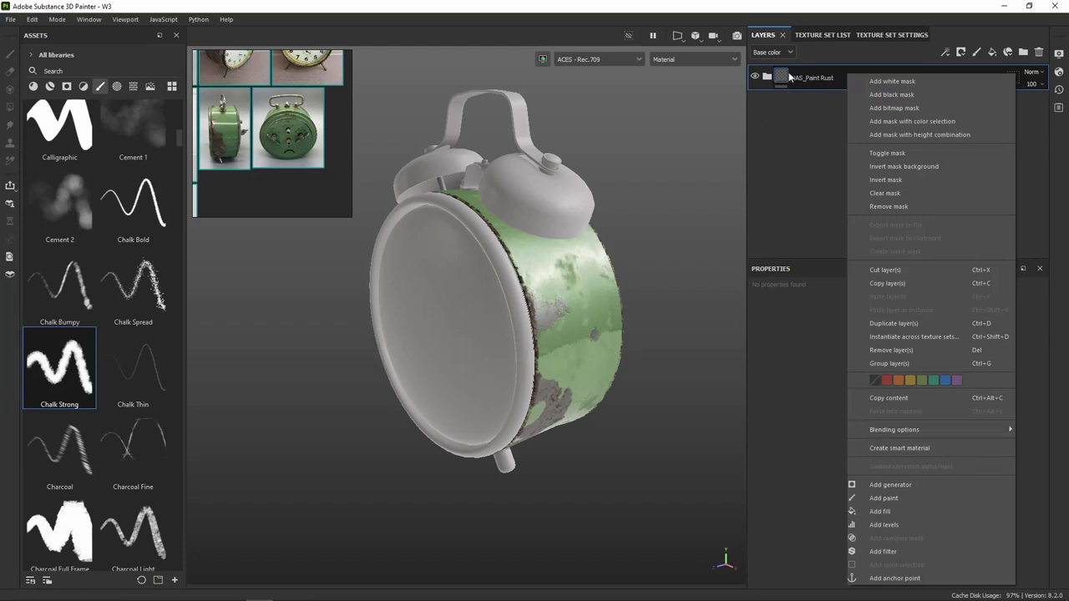
click(934, 447)
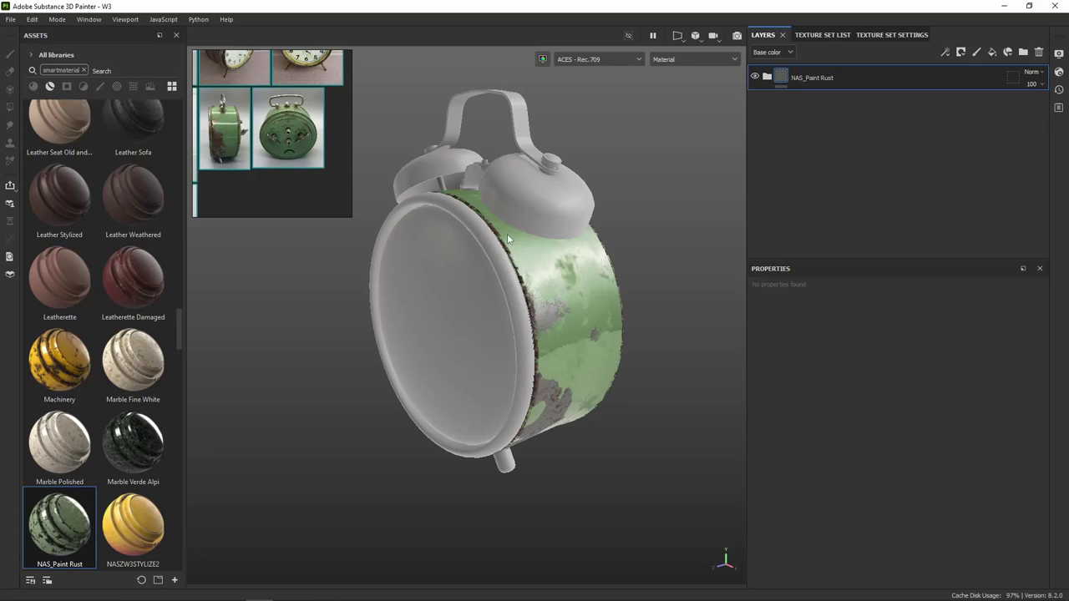
Drop NAS_Paint Rust onto the clock, inspect the painted rim, and expand its folder
drag(86, 501, 508, 351)
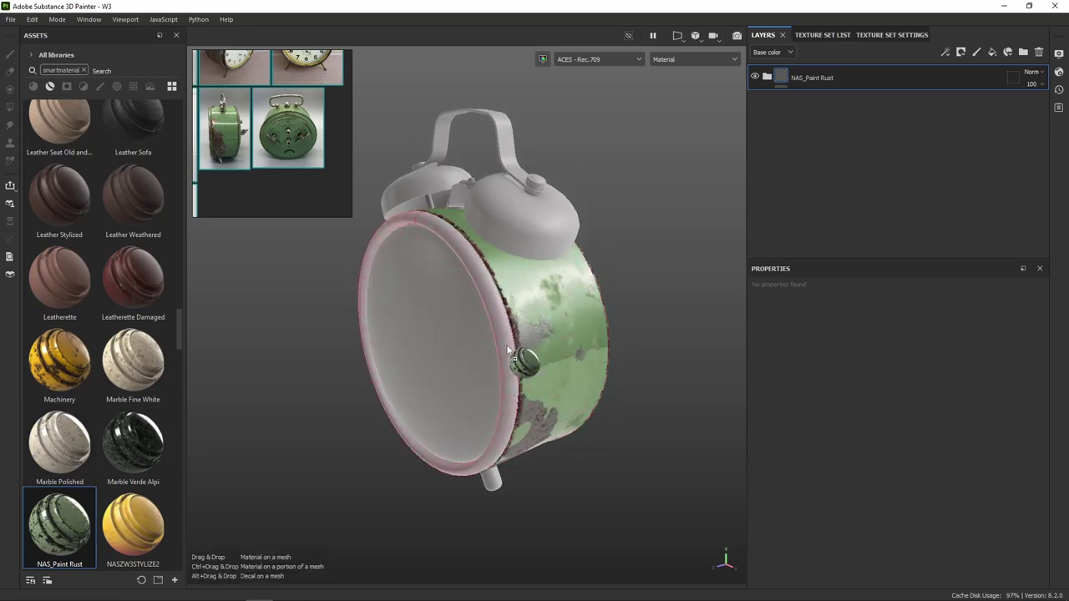
drag(507, 351, 533, 387)
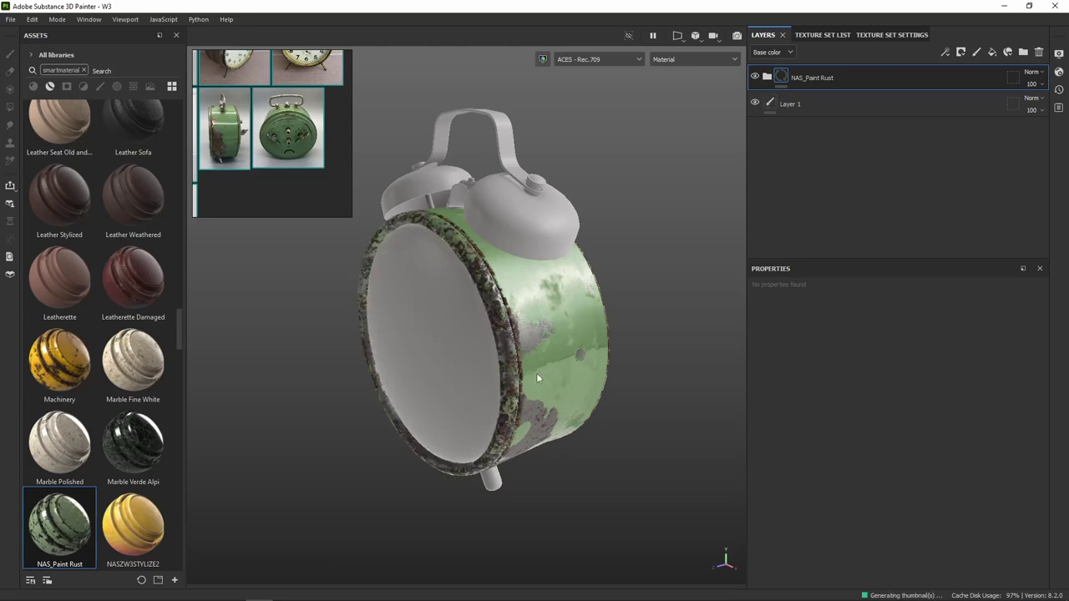
mouse_move(469, 352)
alt+mouse_down()
mouse_move(439, 206)
mouse_move(752, 281)
mouse_move(566, 286)
mouse_move(370, 210)
mouse_move(272, 226)
mouse_move(296, 248)
mouse_move(351, 238)
alt+mouse_up()
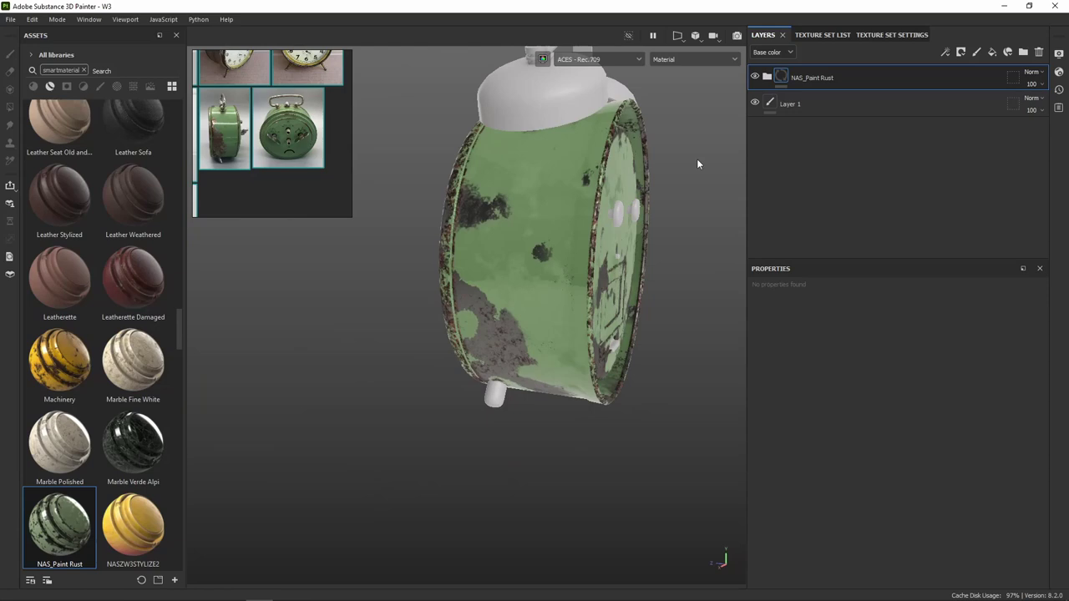
mouse_move(710, 176)
alt+mouse_down()
mouse_move(640, 234)
mouse_move(750, 230)
mouse_move(793, 109)
alt+mouse_up()
click(767, 76)
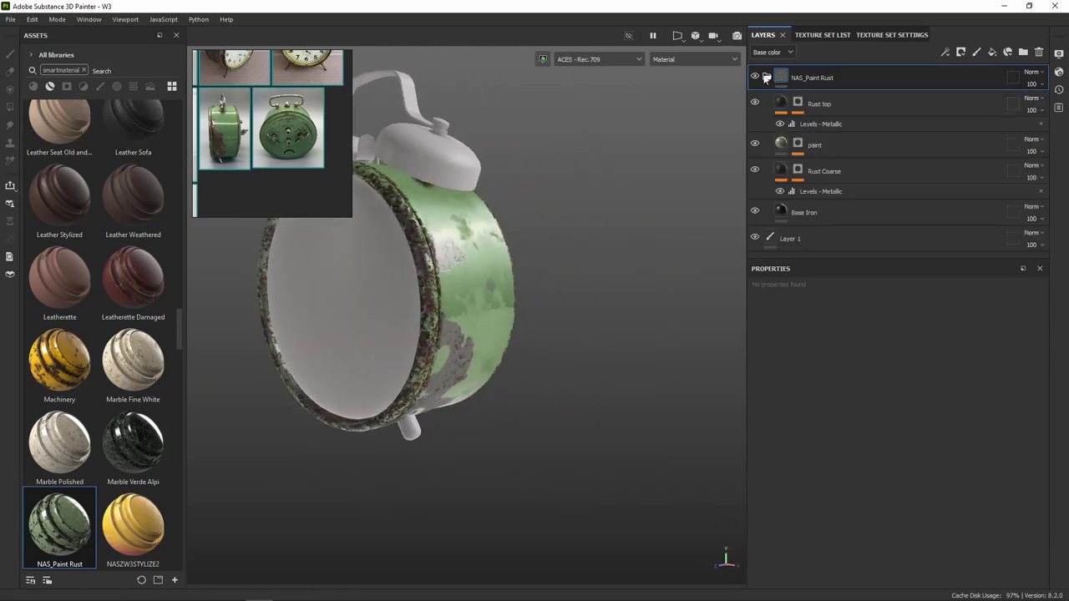
Delete the Paint effects from the Rust top and paint layer masks
click(800, 103)
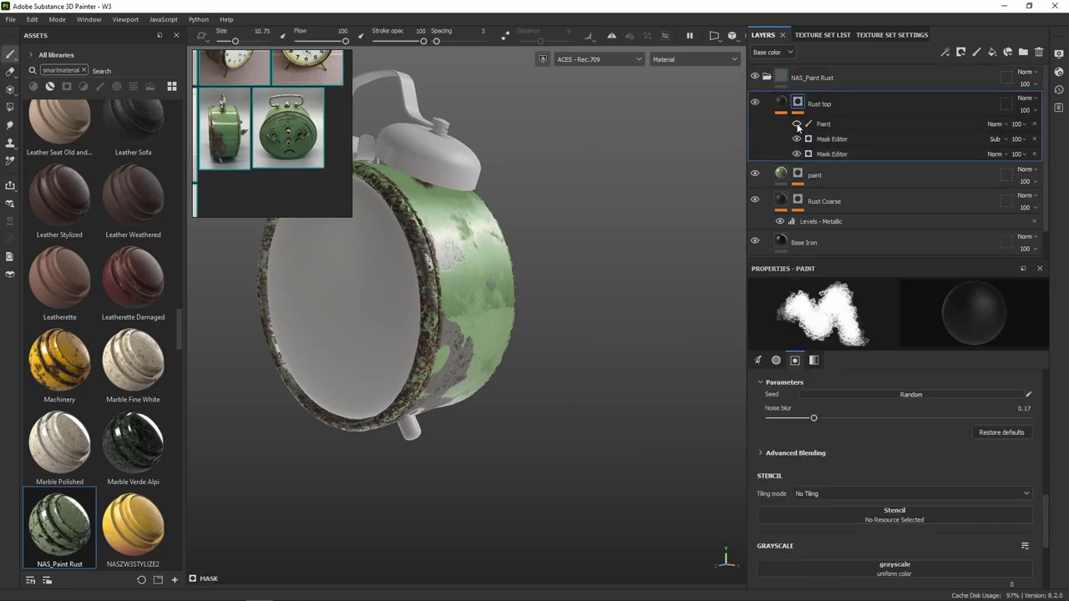
click(797, 123)
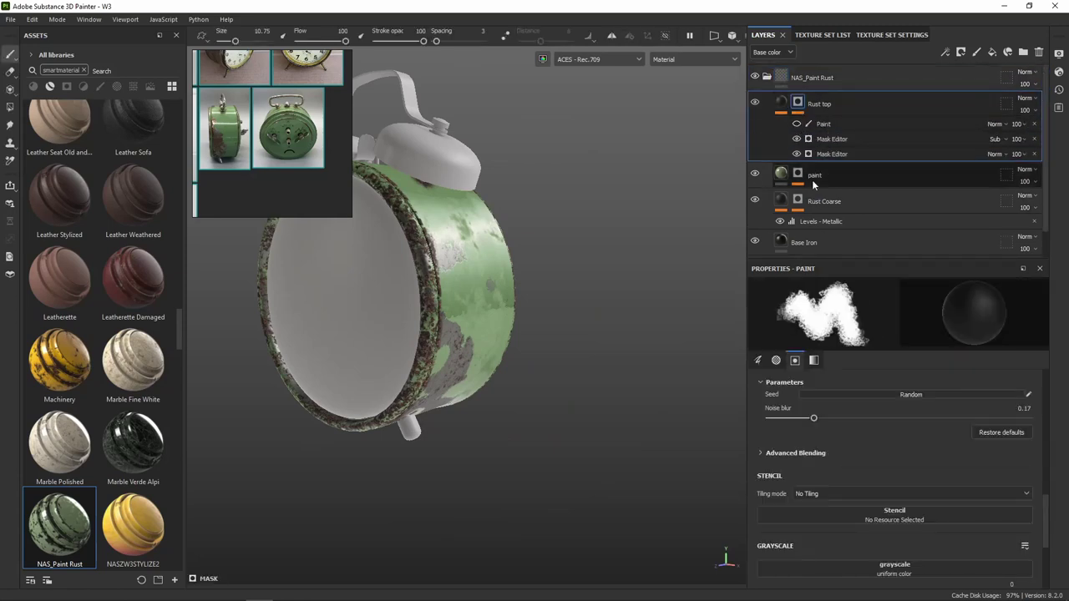
click(825, 124)
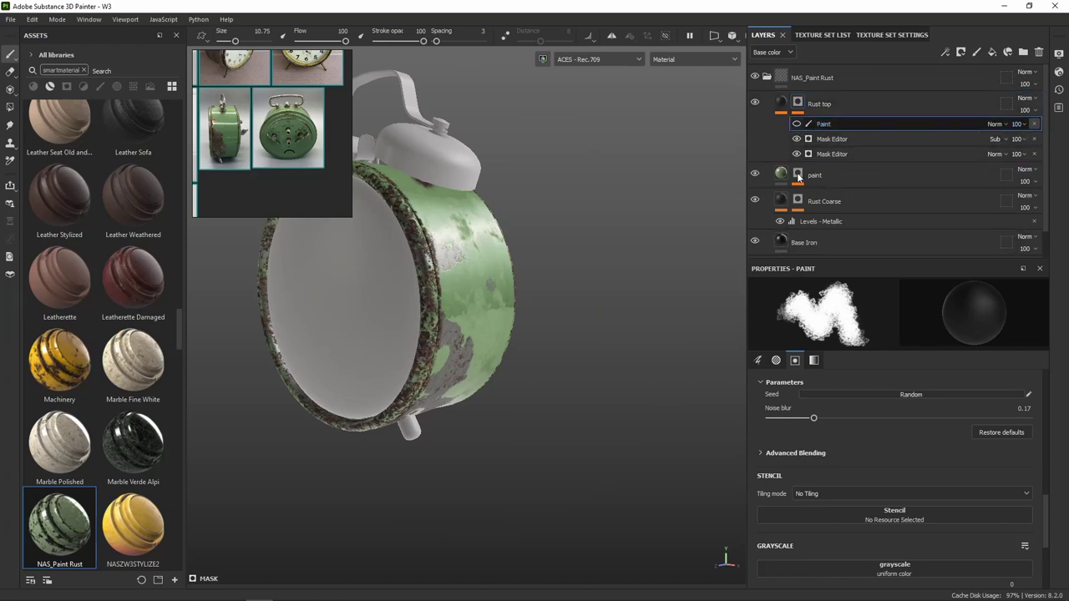
key(Delete)
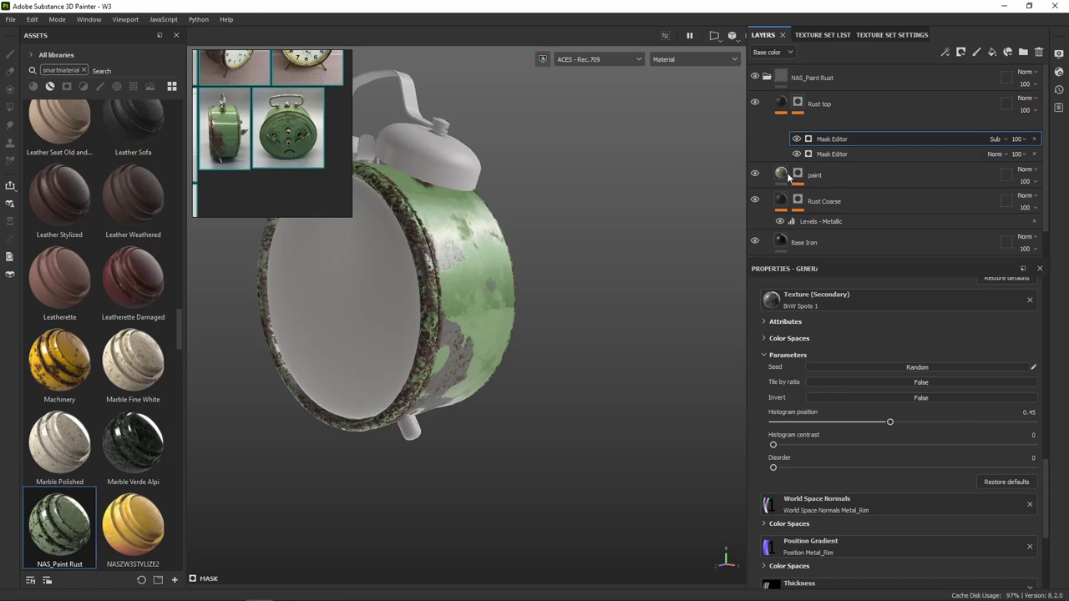
click(787, 172)
click(1034, 179)
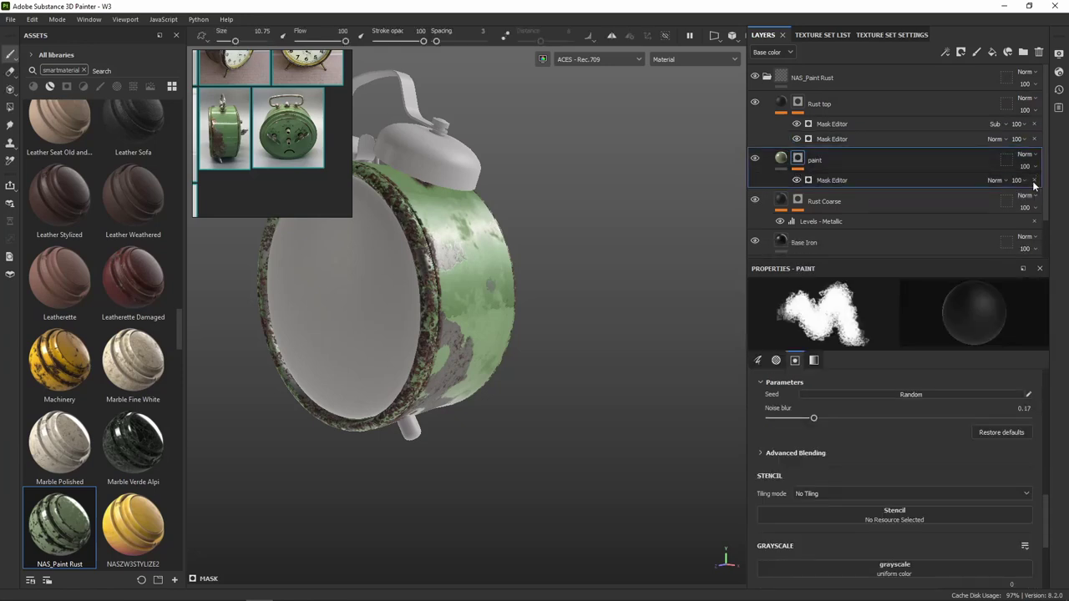
alt+middle_drag(518, 288, 567, 263)
alt+drag(568, 262, 601, 255)
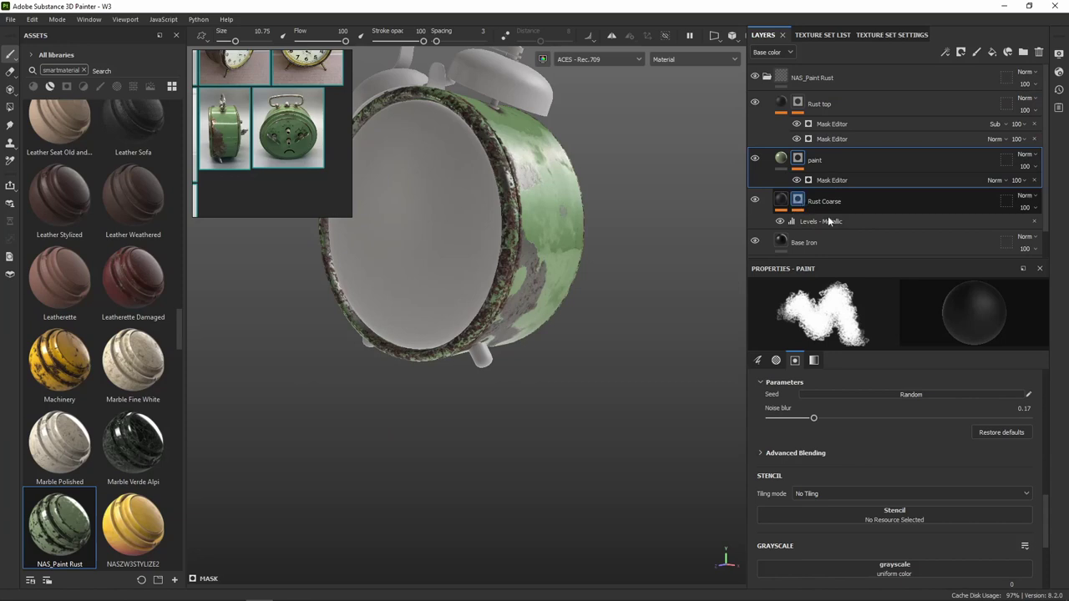
Remove the Paint effect from Rust Coarse's mask
click(798, 200)
click(823, 222)
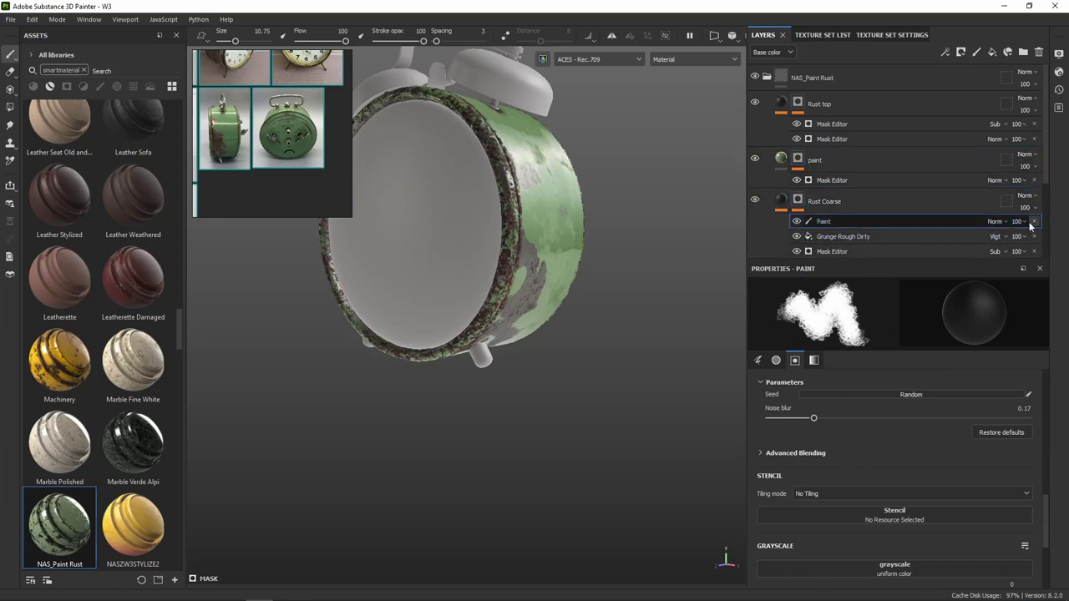
click(1034, 222)
mouse_move(504, 297)
alt+mouse_down()
mouse_move(584, 317)
mouse_move(410, 282)
mouse_move(614, 223)
mouse_move(578, 249)
alt+mouse_up()
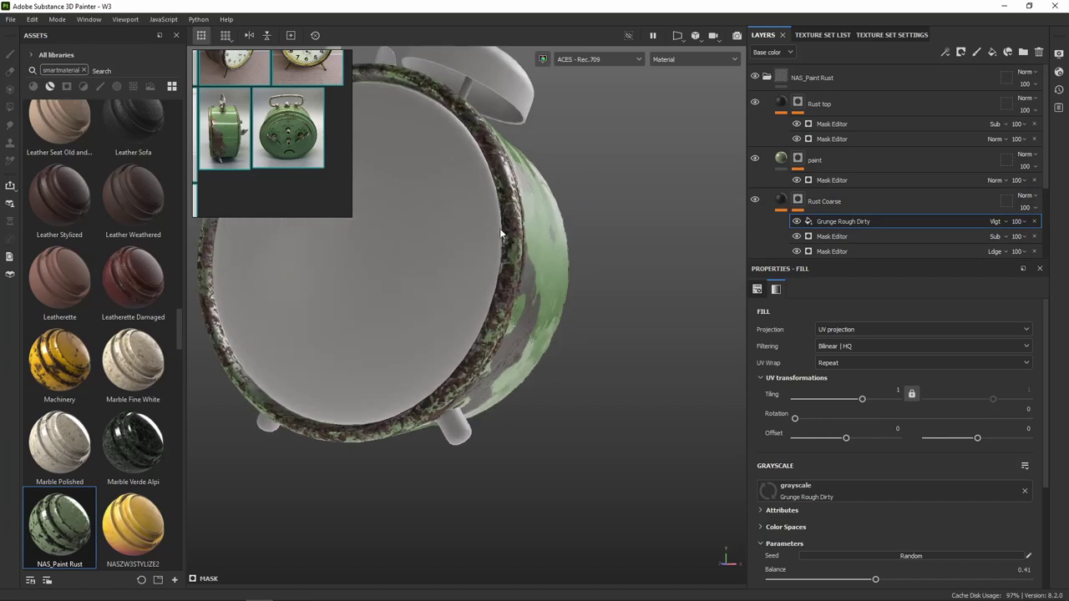
scroll(499, 228, up, 3)
scroll(499, 228, up, 2)
Compare Rust top and its mask generators, leaving the first Rust top generator hidden
click(756, 103)
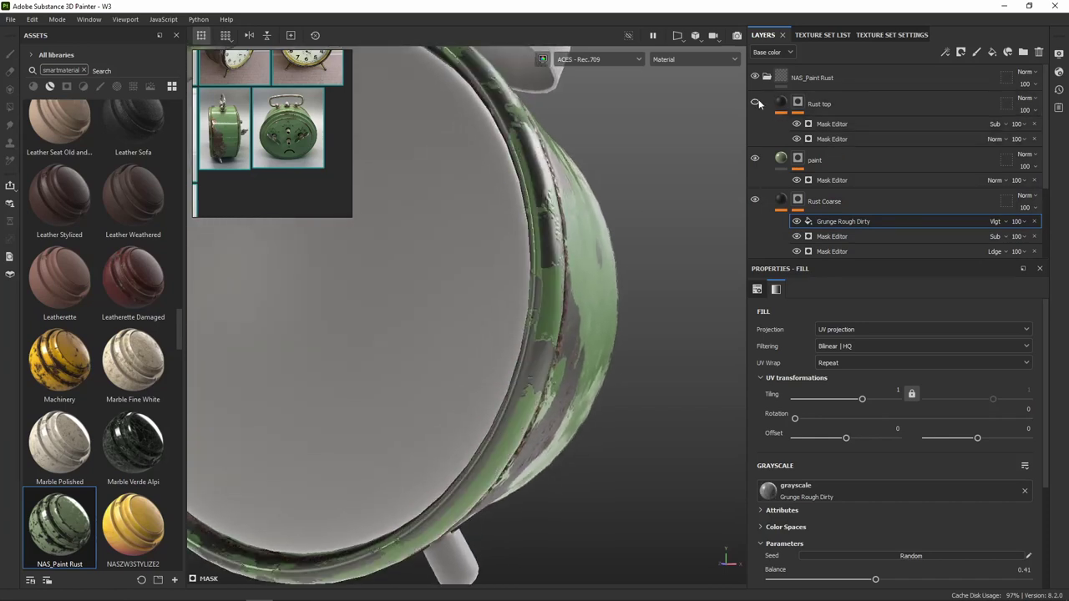
mouse_move(543, 203)
alt+mouse_down()
mouse_move(568, 244)
mouse_move(668, 202)
alt+mouse_up()
scroll(568, 245, down, 5)
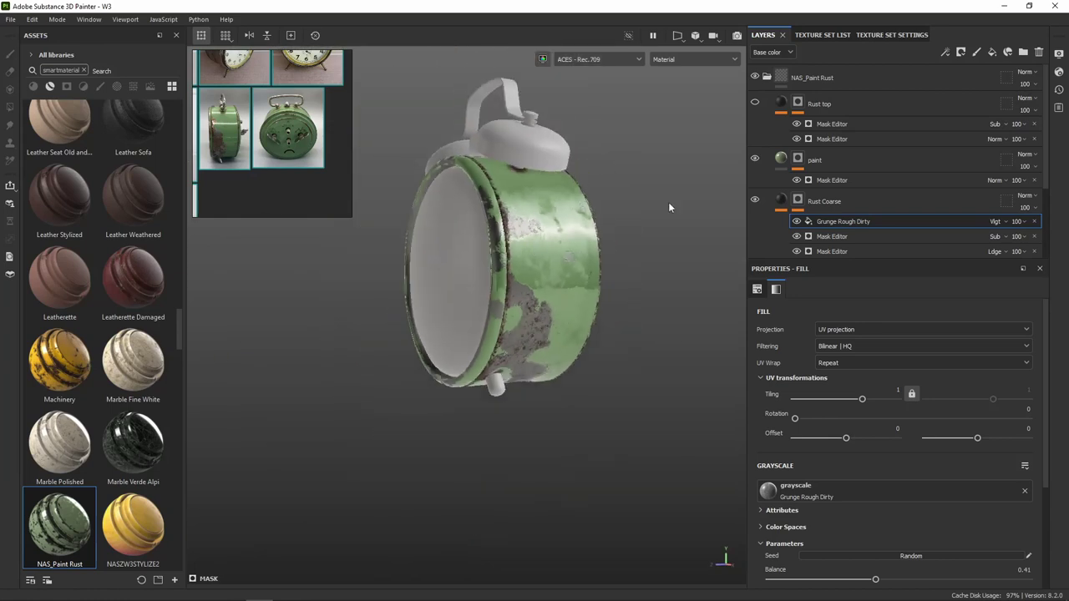
click(755, 104)
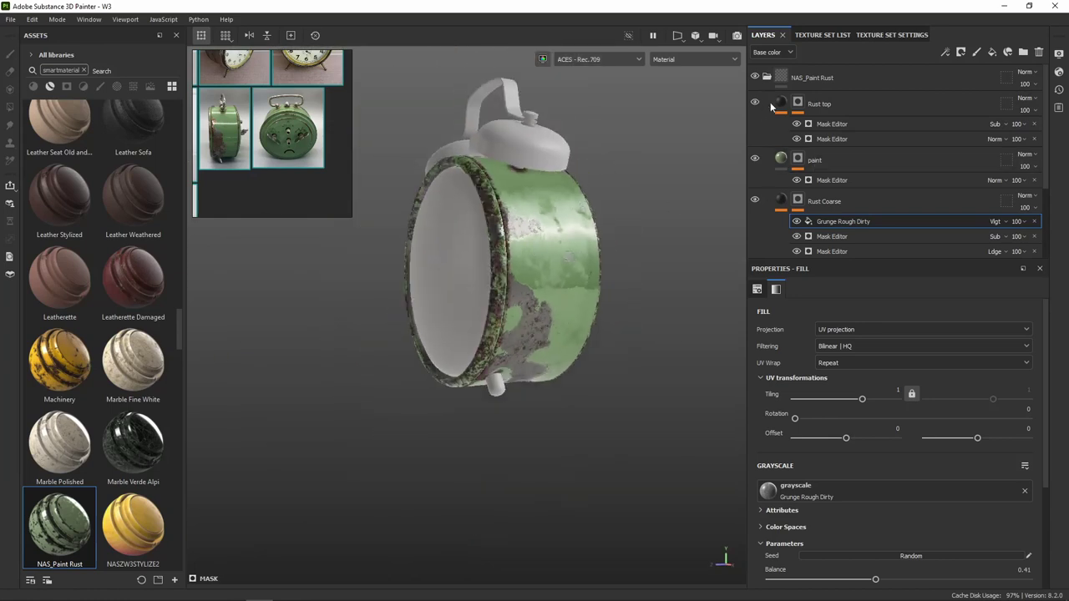
click(827, 138)
click(796, 139)
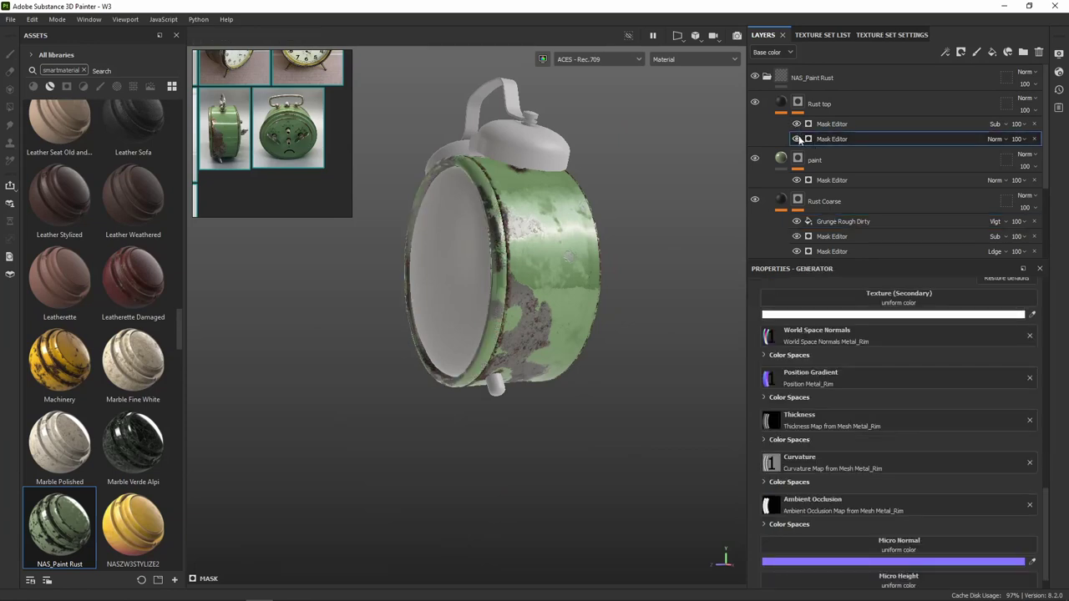
click(798, 139)
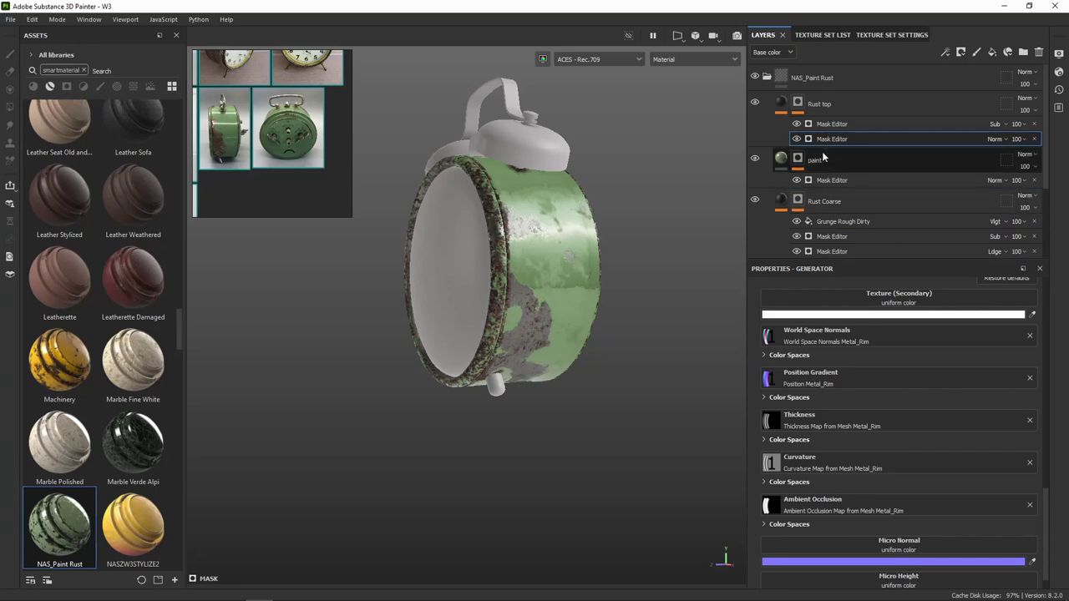
click(797, 124)
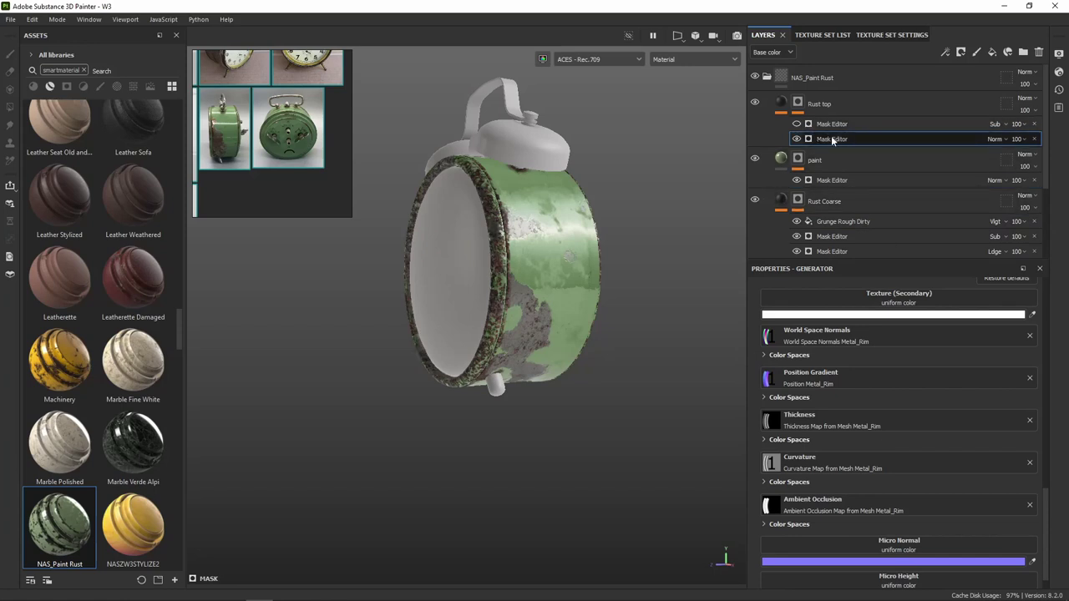
scroll(913, 490, up, 3)
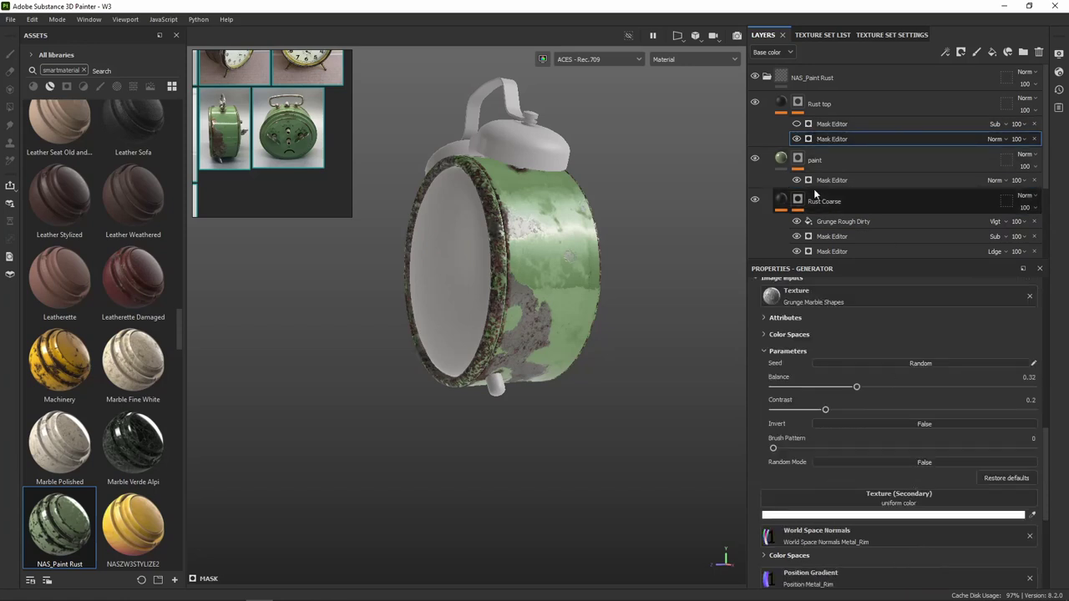
Lower the Grunge Marble Shapes Balance to about 0.14 while checking the rim
drag(858, 389, 807, 390)
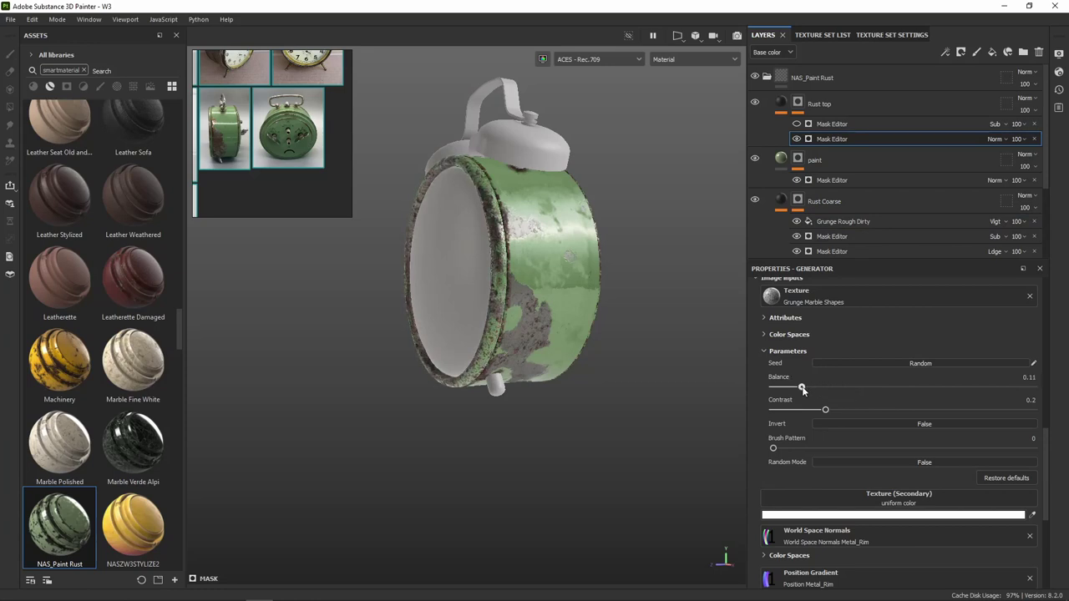
scroll(466, 310, up, 2)
scroll(488, 287, up, 2)
scroll(480, 323, up, 2)
scroll(479, 324, up, 2)
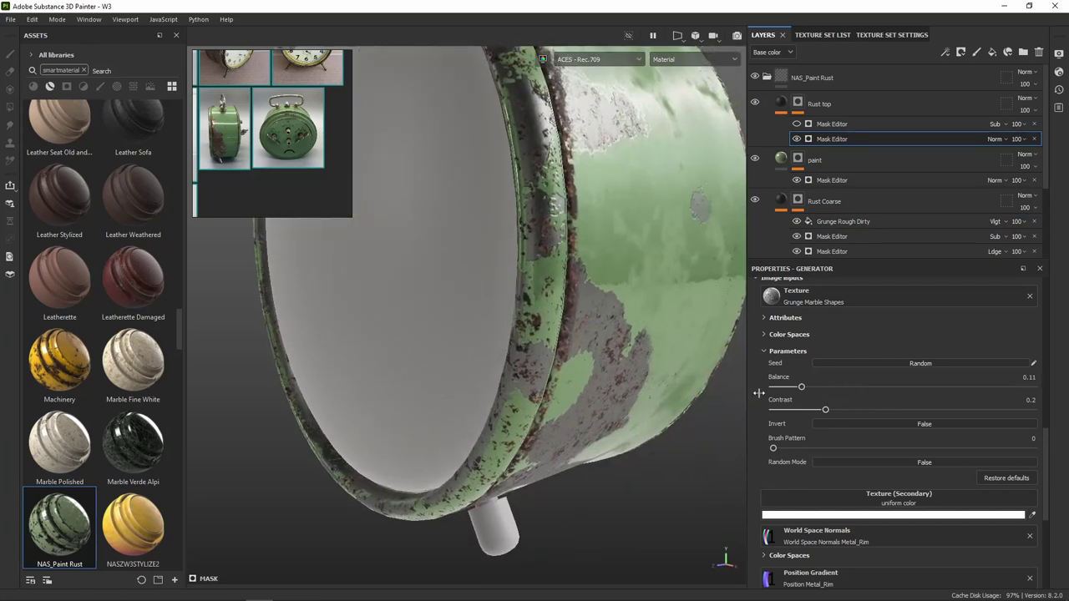
drag(802, 389, 809, 388)
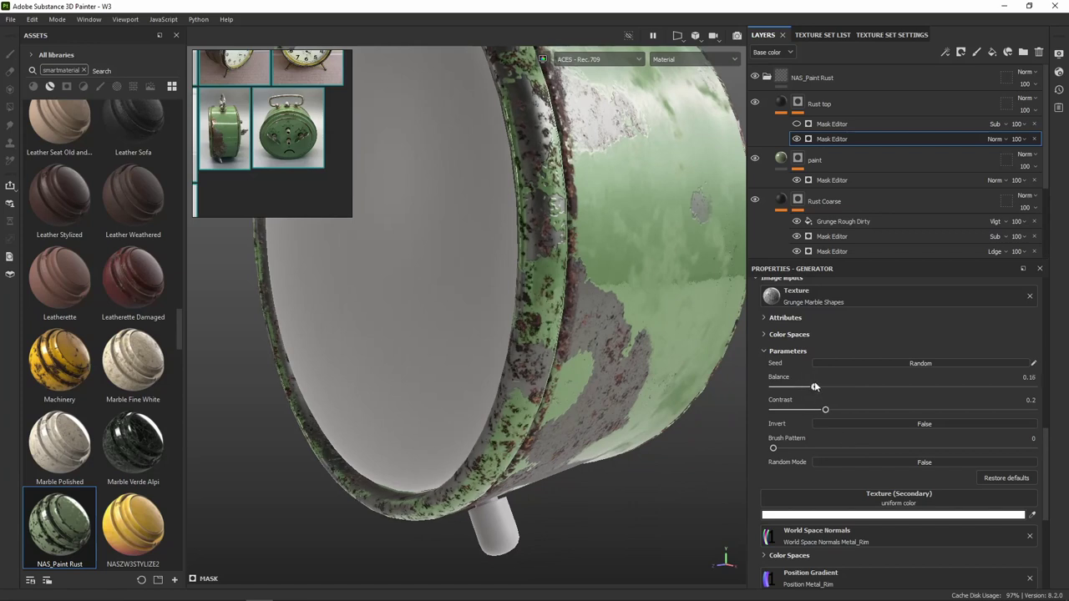
scroll(548, 336, down, 5)
alt+drag(568, 314, 707, 434)
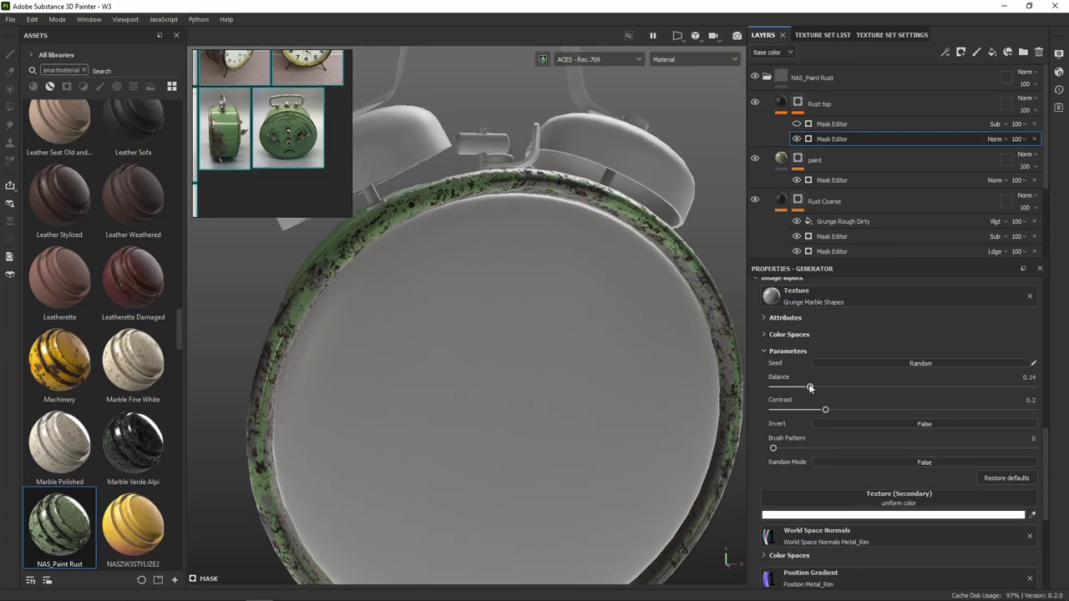
Settle the Balance at 0.13 (Contrast 0.23) and inspect the rim rust from several angles
drag(809, 387, 792, 388)
mouse_move(518, 349)
alt+mouse_down()
mouse_move(877, 401)
mouse_move(819, 412)
mouse_move(833, 410)
alt+mouse_up()
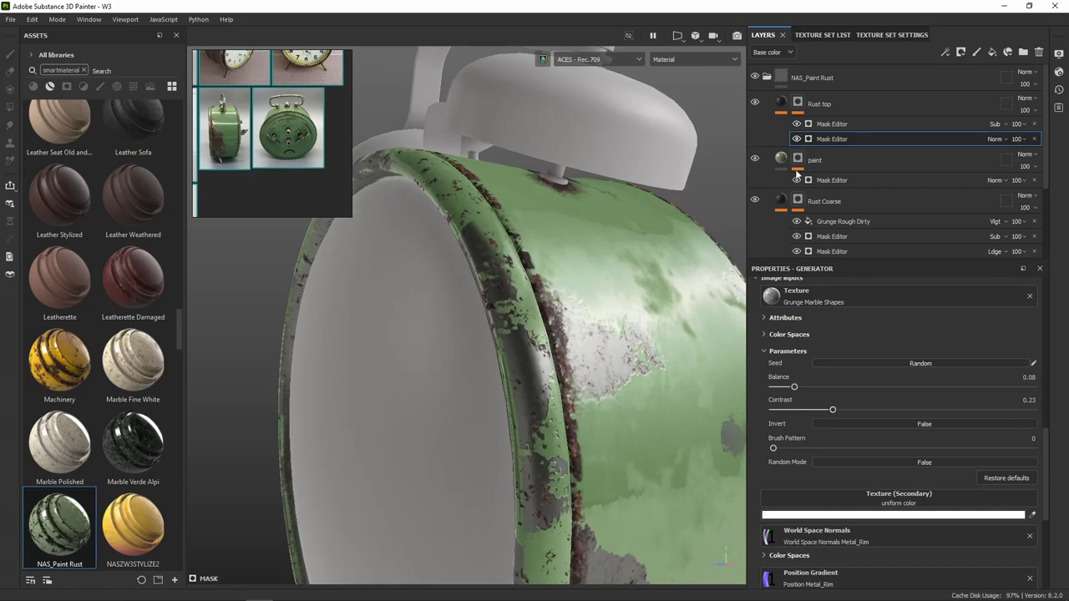
drag(794, 389, 807, 388)
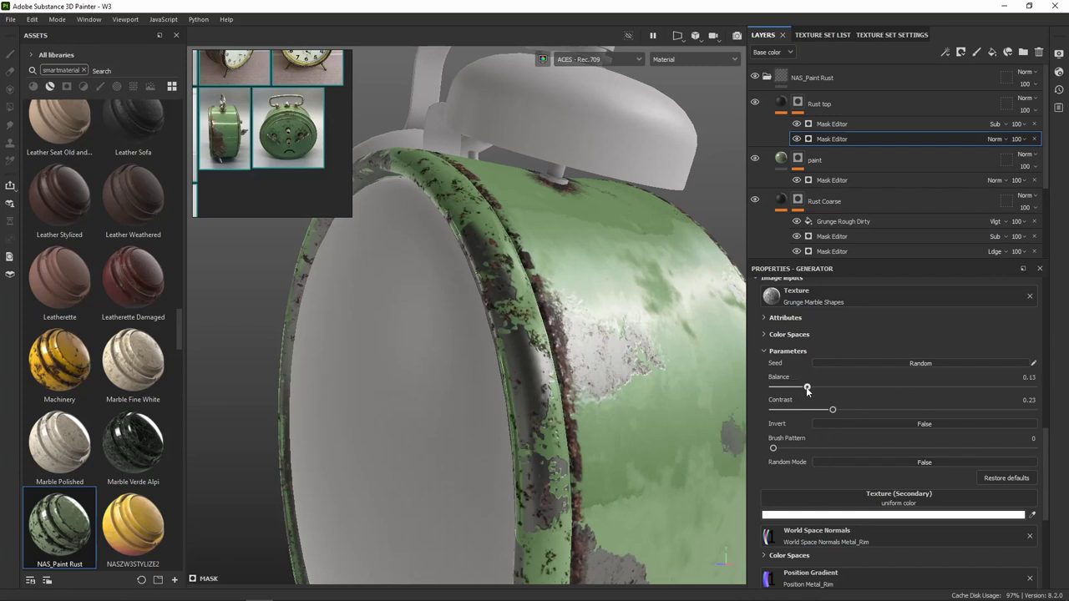
mouse_move(596, 386)
alt+mouse_down()
mouse_move(630, 293)
mouse_move(643, 340)
mouse_move(616, 239)
mouse_move(716, 317)
mouse_move(776, 298)
mouse_move(643, 366)
mouse_move(574, 461)
alt+mouse_up()
scroll(575, 460, up, 5)
alt+drag(550, 336, 573, 393)
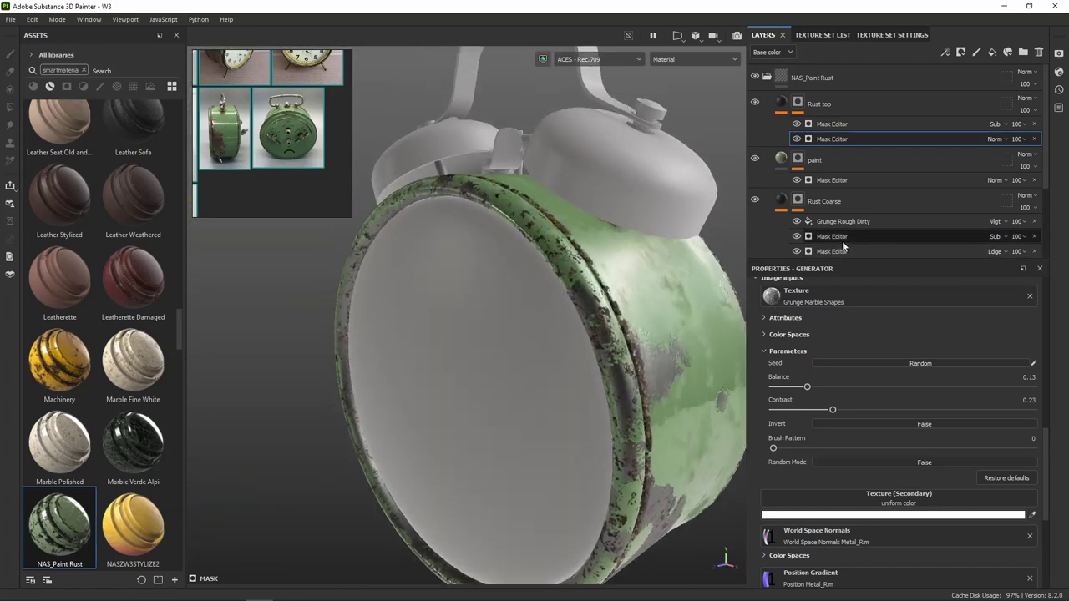
mouse_move(669, 250)
alt+mouse_down()
mouse_move(638, 256)
mouse_move(596, 306)
mouse_move(502, 326)
mouse_move(374, 332)
mouse_move(490, 231)
mouse_move(639, 327)
mouse_move(622, 355)
alt+mouse_up()
scroll(596, 305, down, 5)
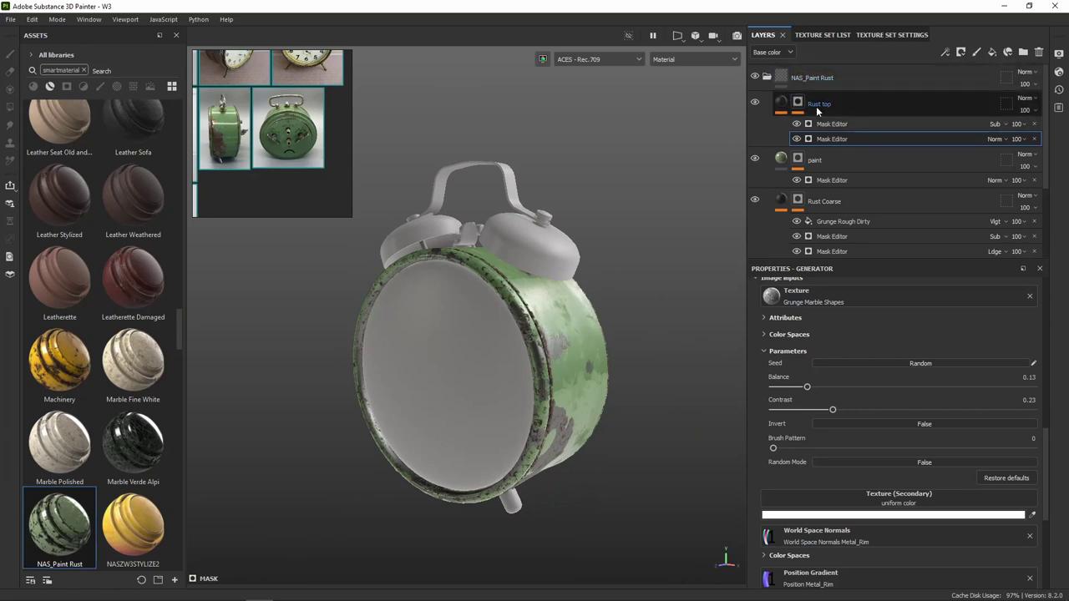
Hide and reshow the green paint layer to check the rust beneath, then collapse NAS_Paint Rust
click(754, 159)
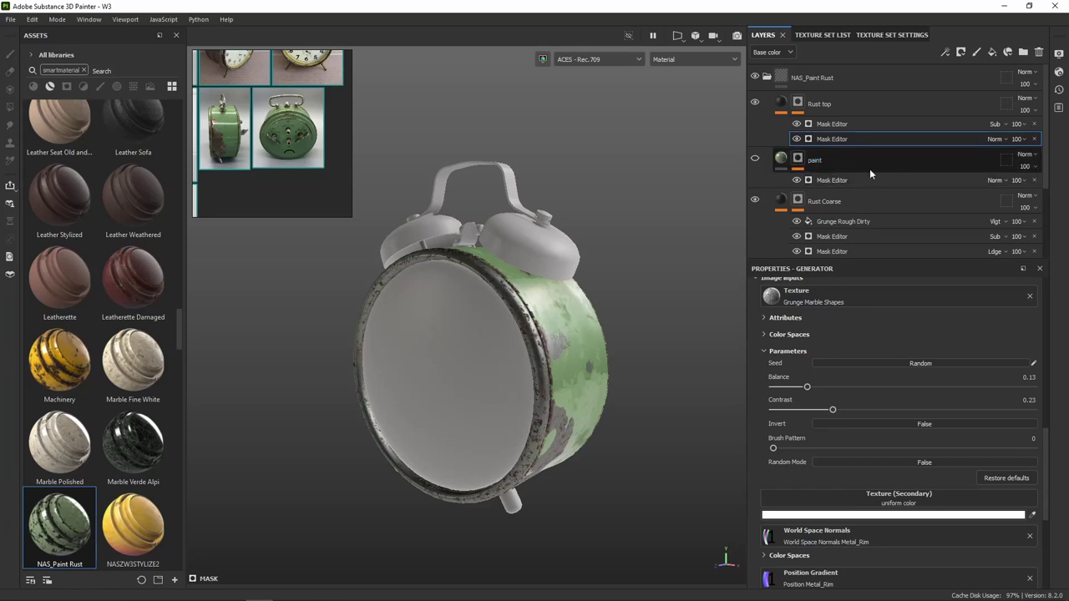
click(1036, 168)
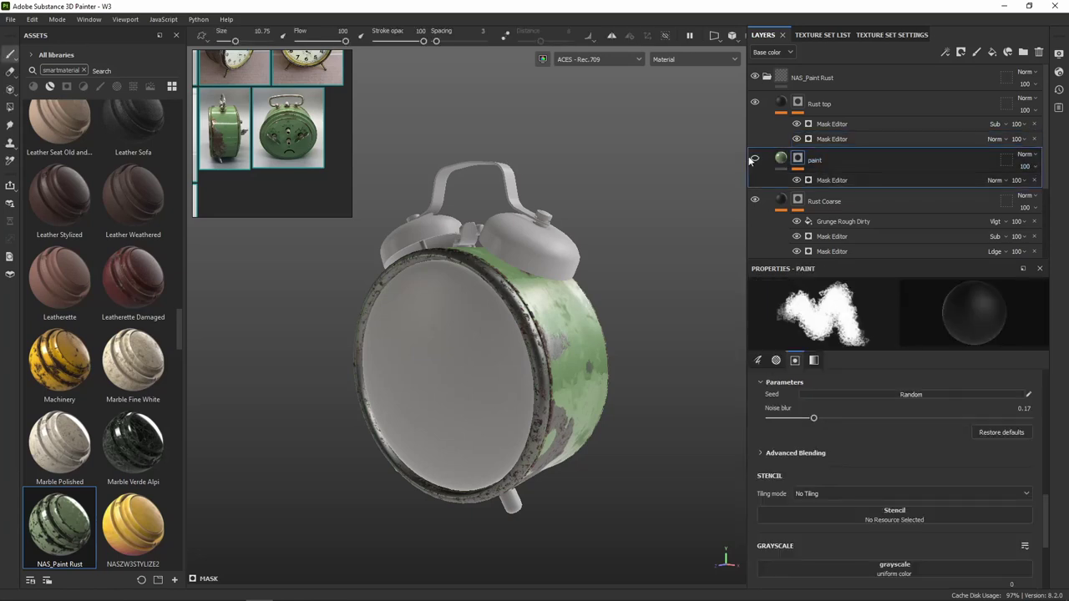
click(754, 159)
click(767, 77)
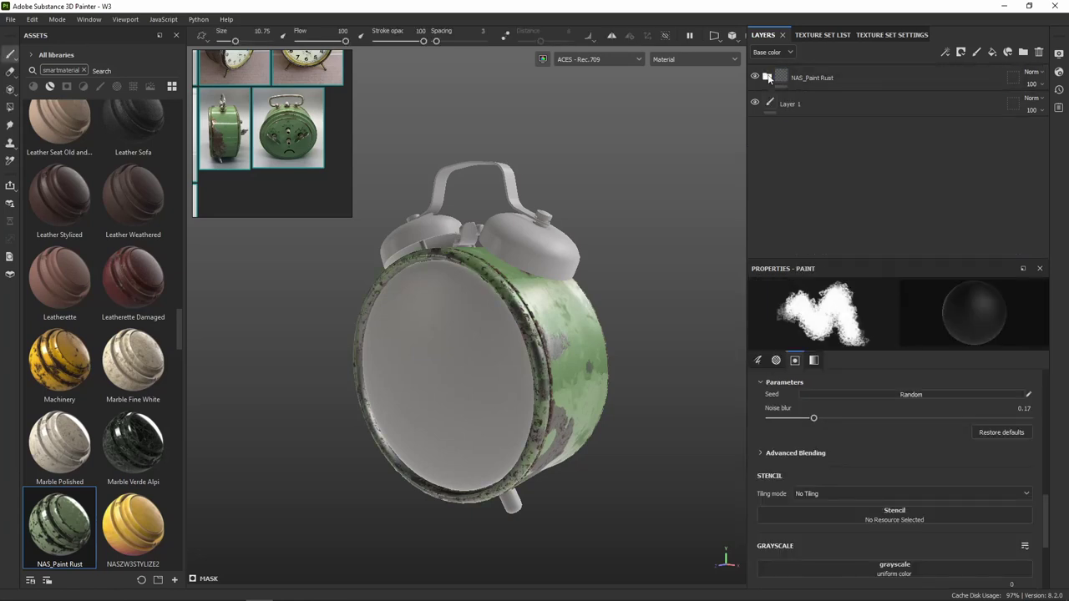
Duplicate the NAS_Paint Rust group and rename the copy NAS_Rustic_Metal
right_click(832, 78)
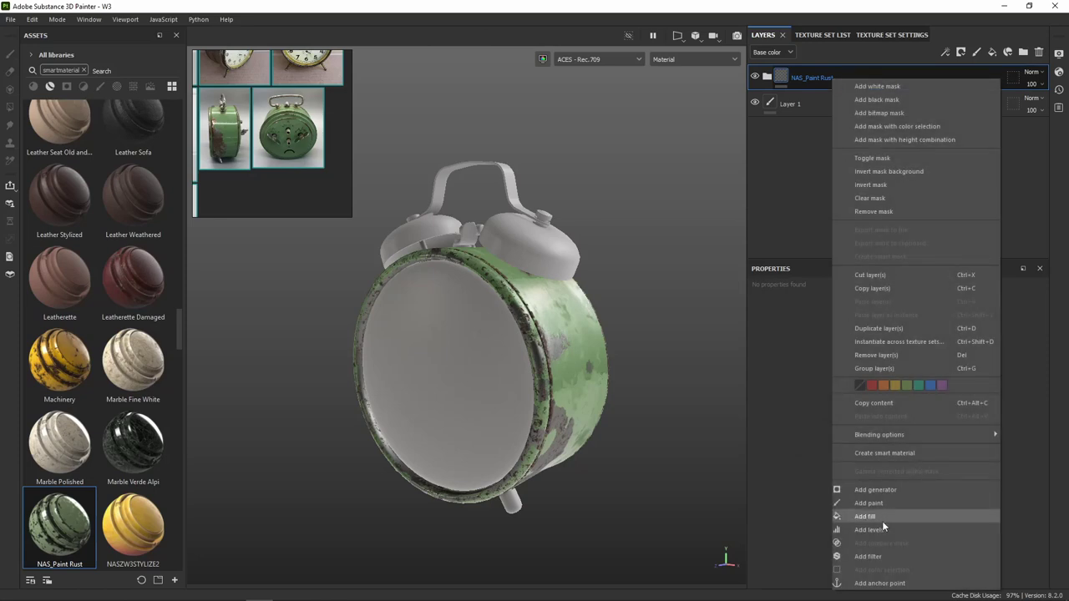
click(890, 331)
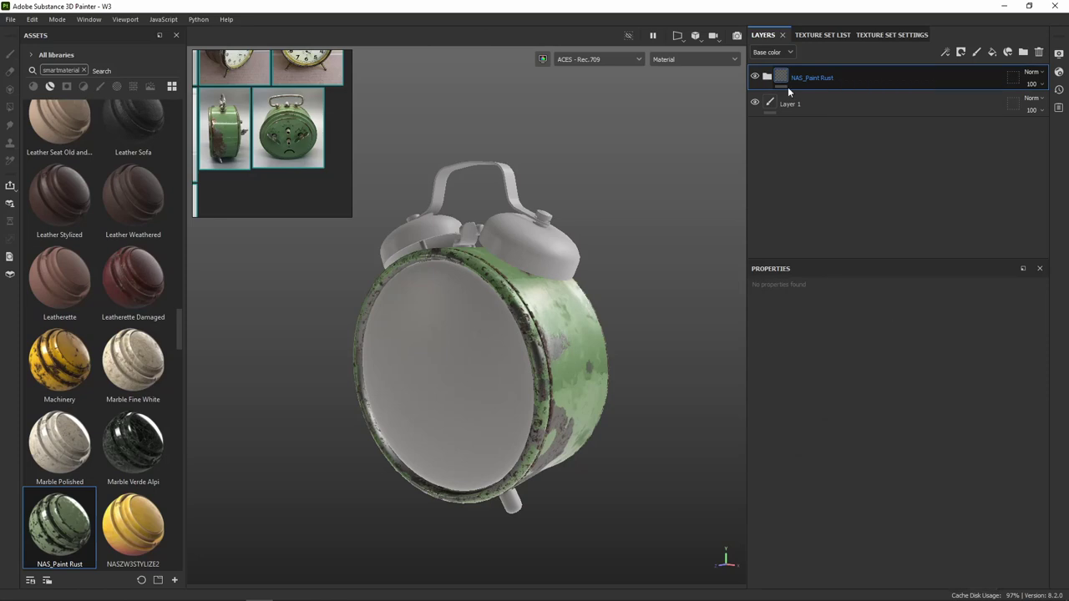
double_click(808, 78)
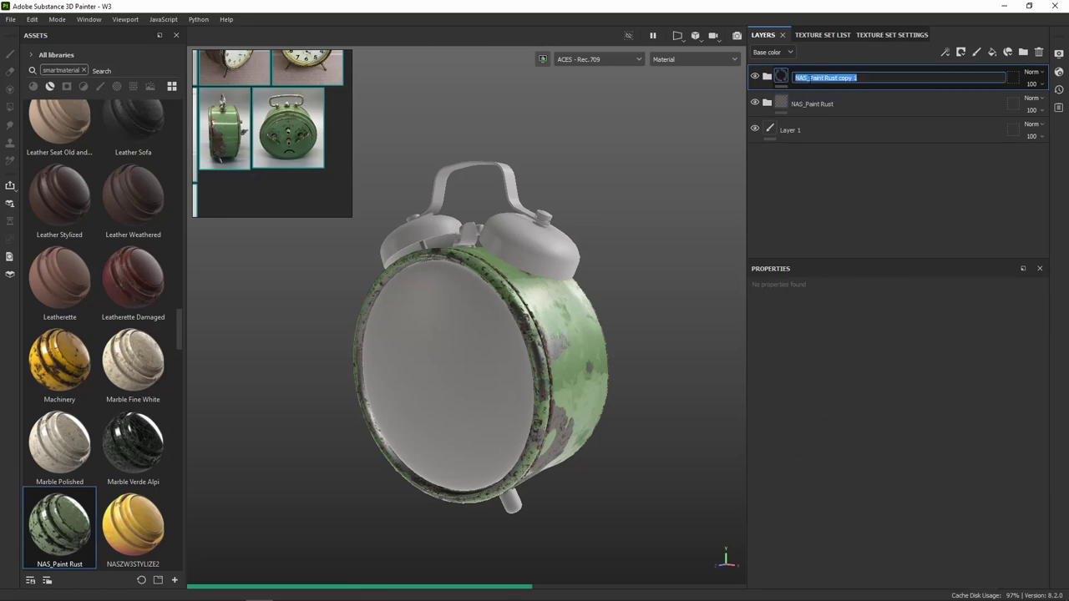
drag(808, 78, 873, 77)
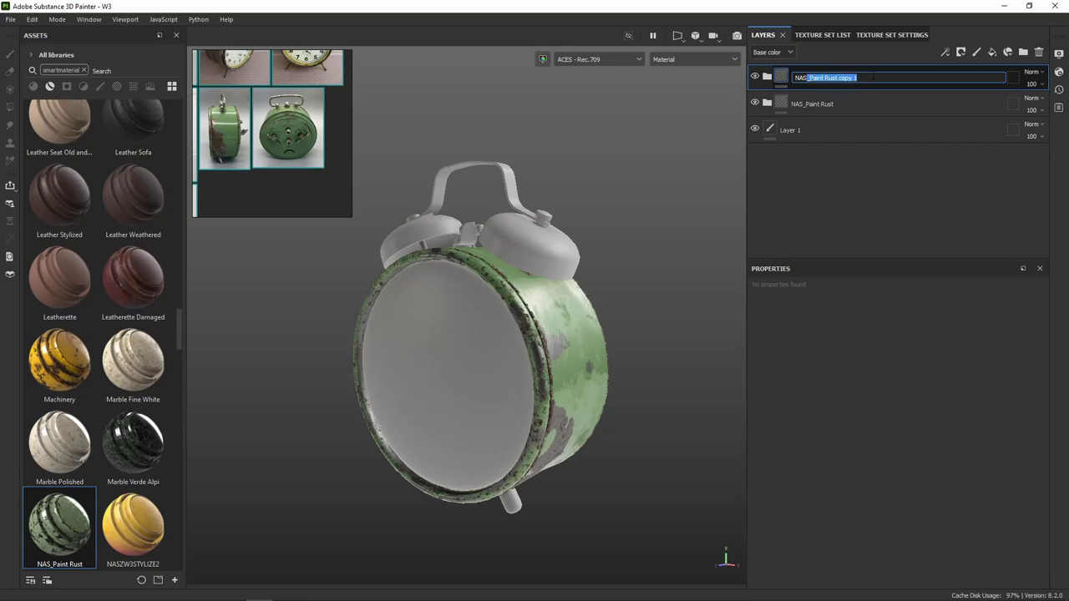
text(Rustic_Meta)
text(l)
key(Return)
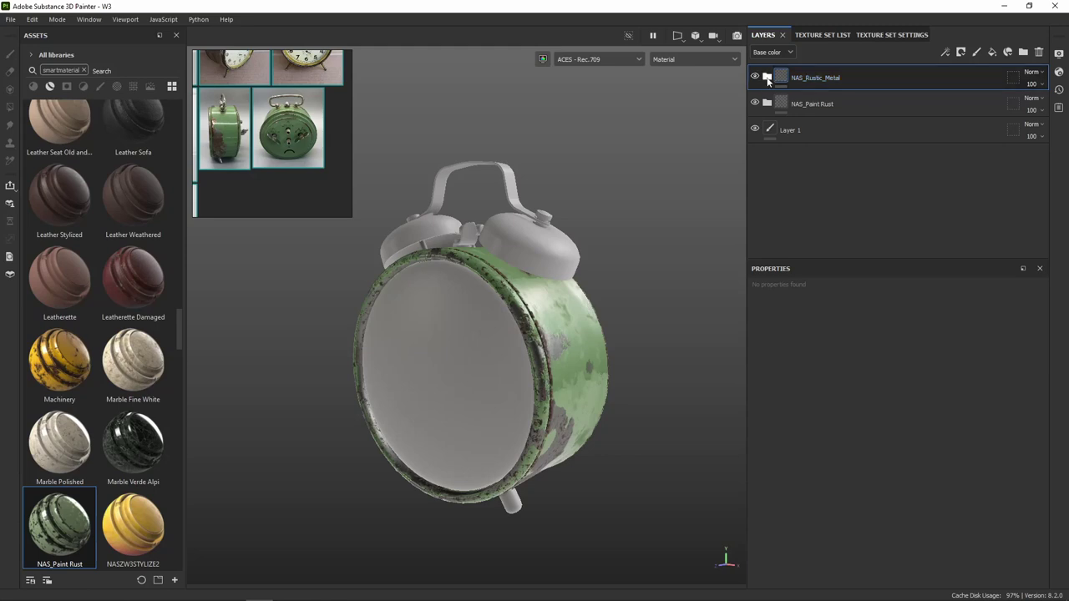
click(767, 80)
click(1033, 148)
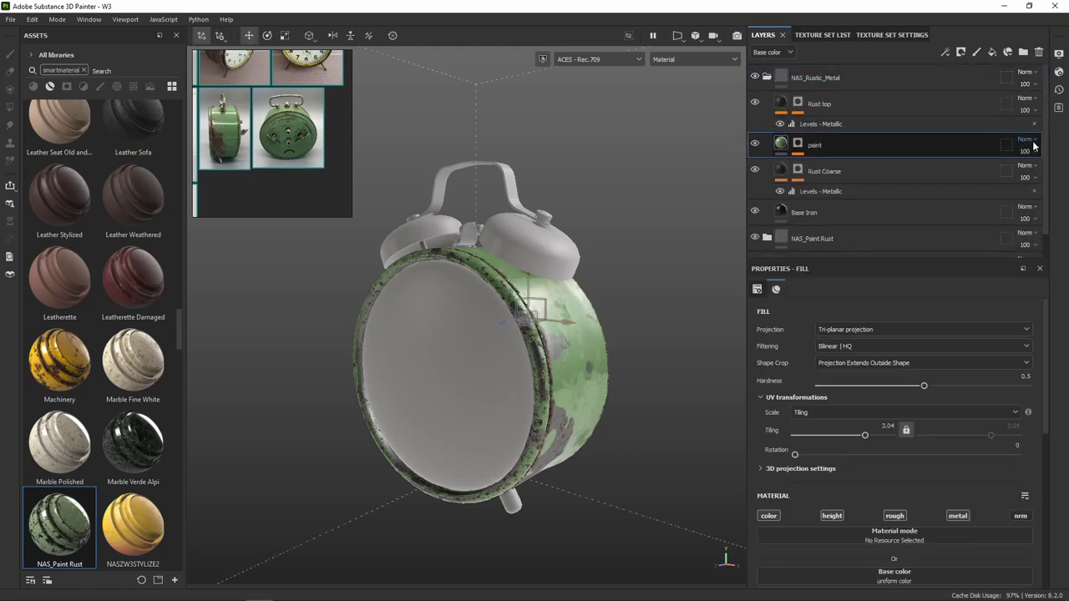
Delete the paint layer from the NAS_Rustic_Metal folder
double_click(935, 146)
right_click(820, 144)
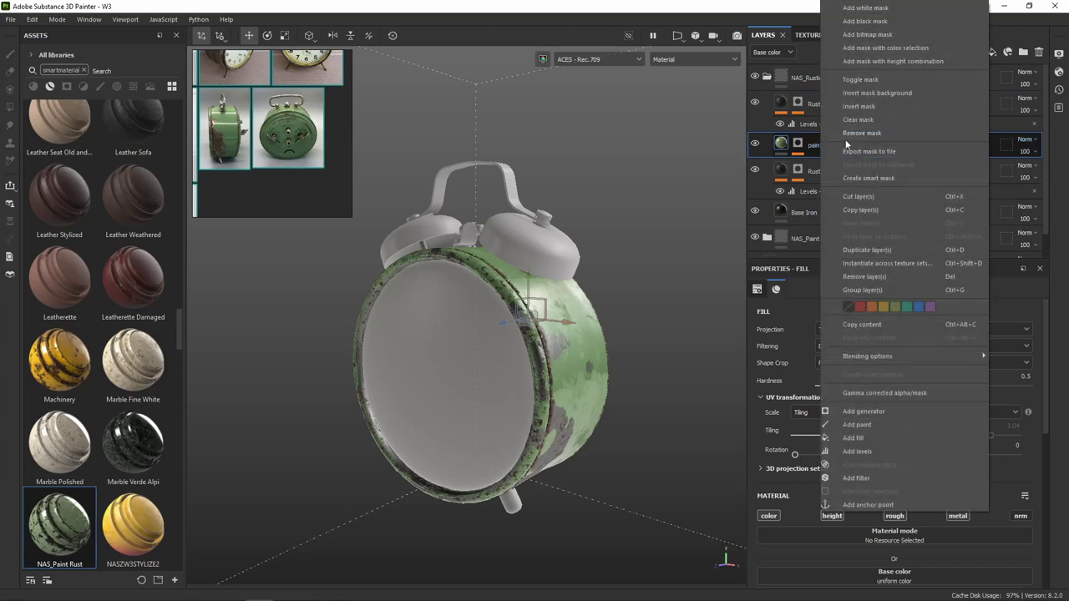
click(1039, 51)
click(1039, 52)
alt+drag(600, 279, 568, 278)
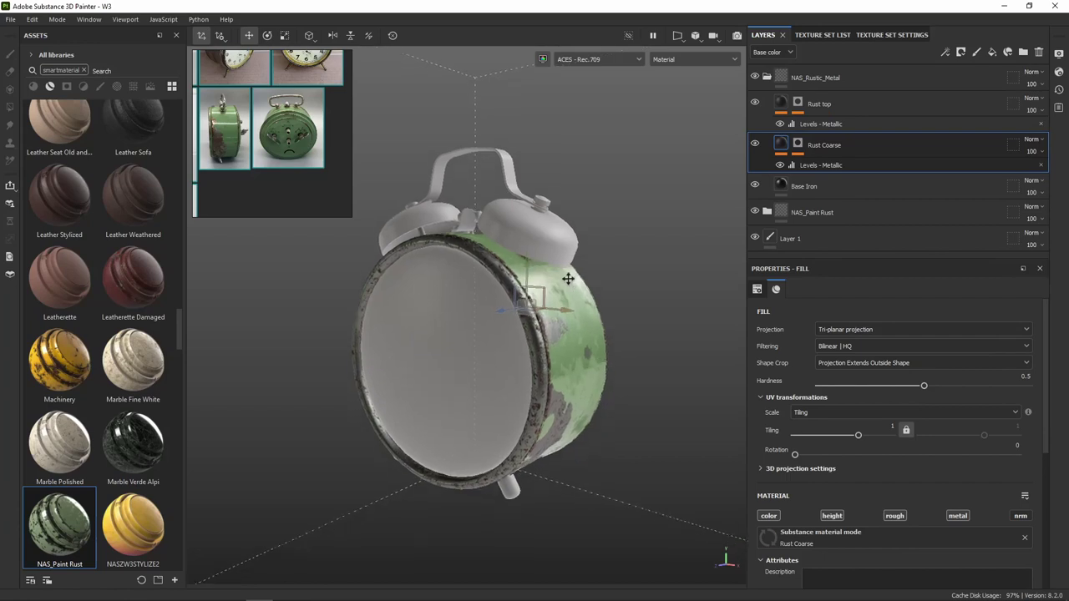
scroll(545, 239, up, 2)
scroll(544, 240, up, 2)
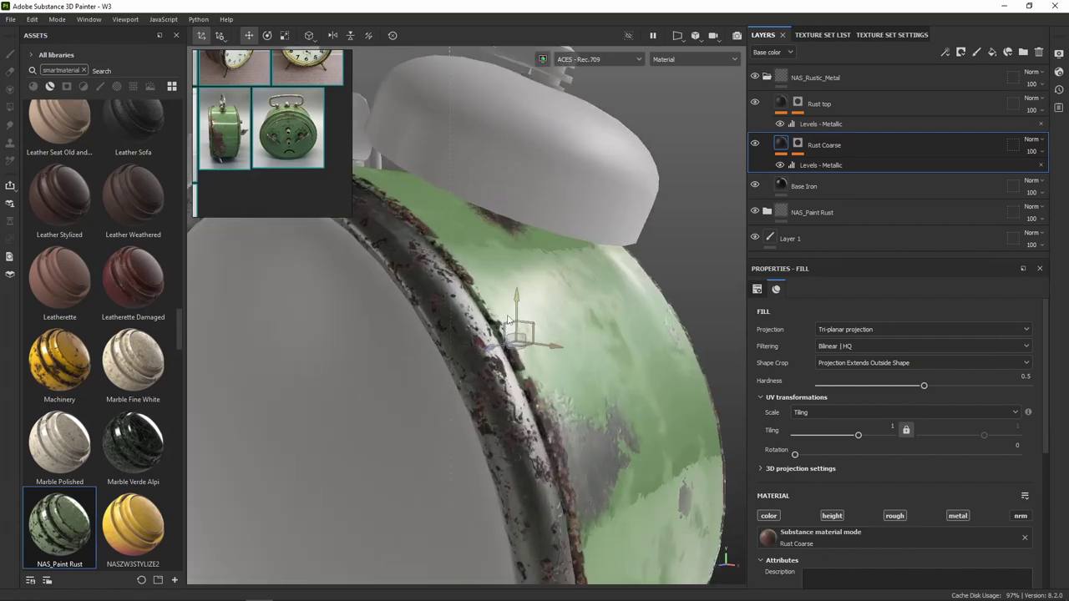
scroll(539, 241, up, 2)
scroll(530, 243, up, 2)
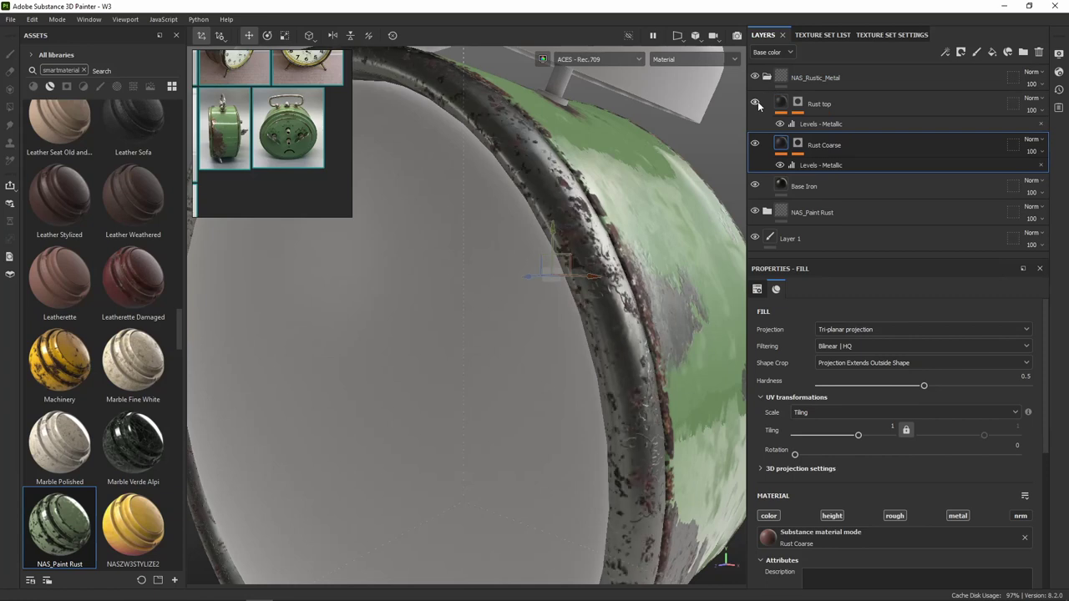
Lower the Balance of Rust top's grunge mask generator to 0.06
click(824, 126)
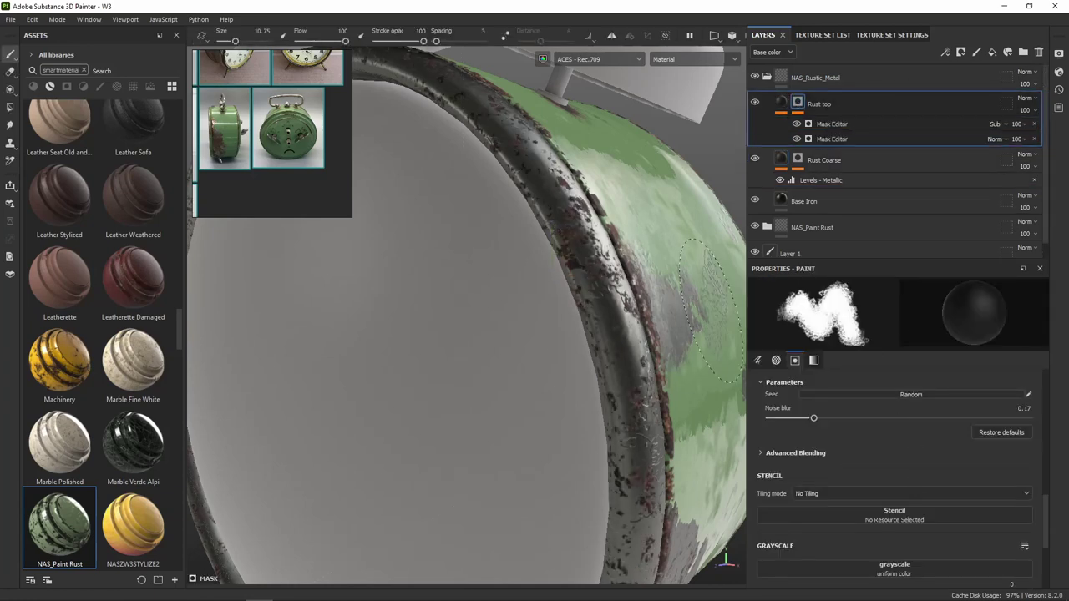
scroll(922, 433, up, 3)
scroll(917, 404, up, 3)
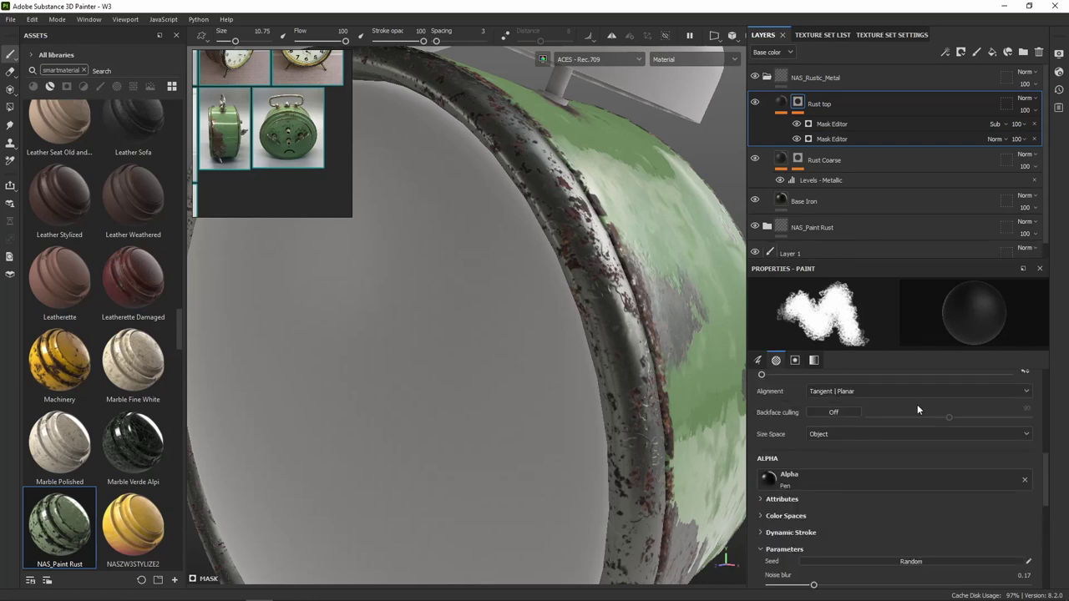
scroll(915, 409, up, 3)
scroll(914, 404, down, 5)
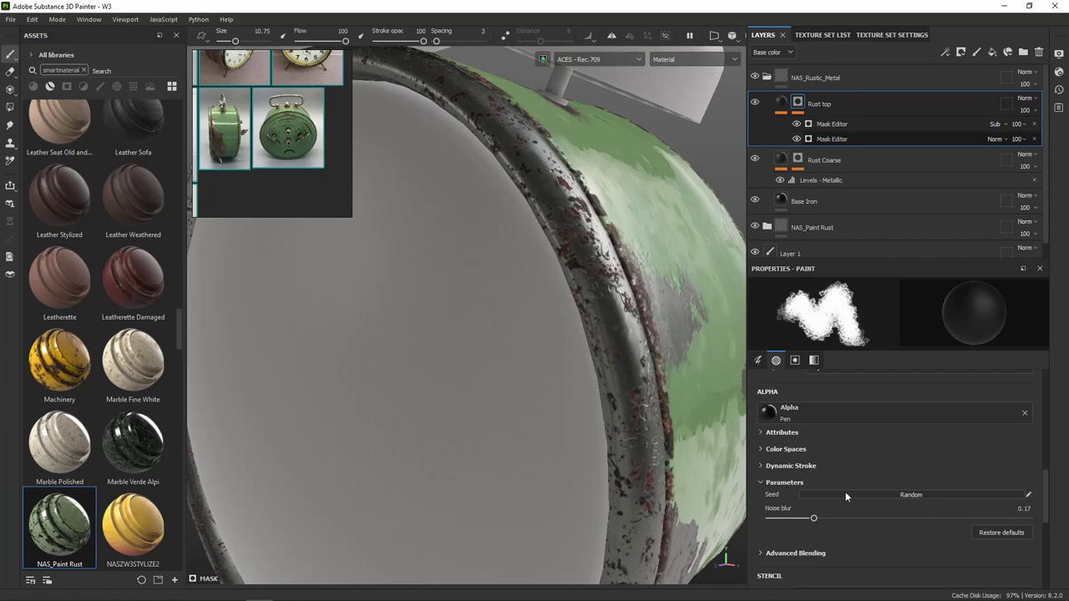
click(838, 138)
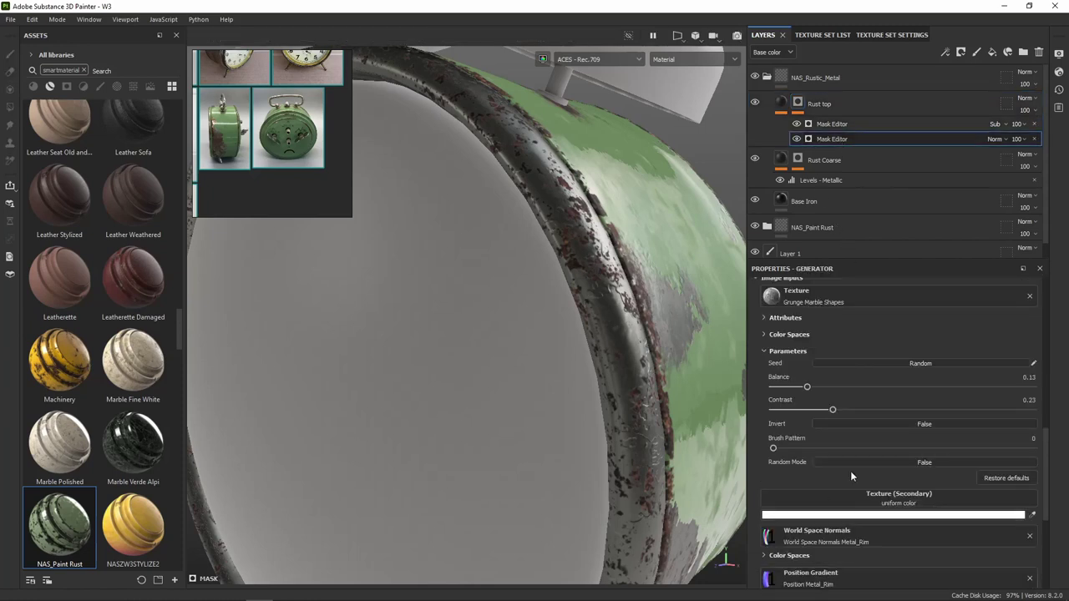
drag(808, 388, 788, 389)
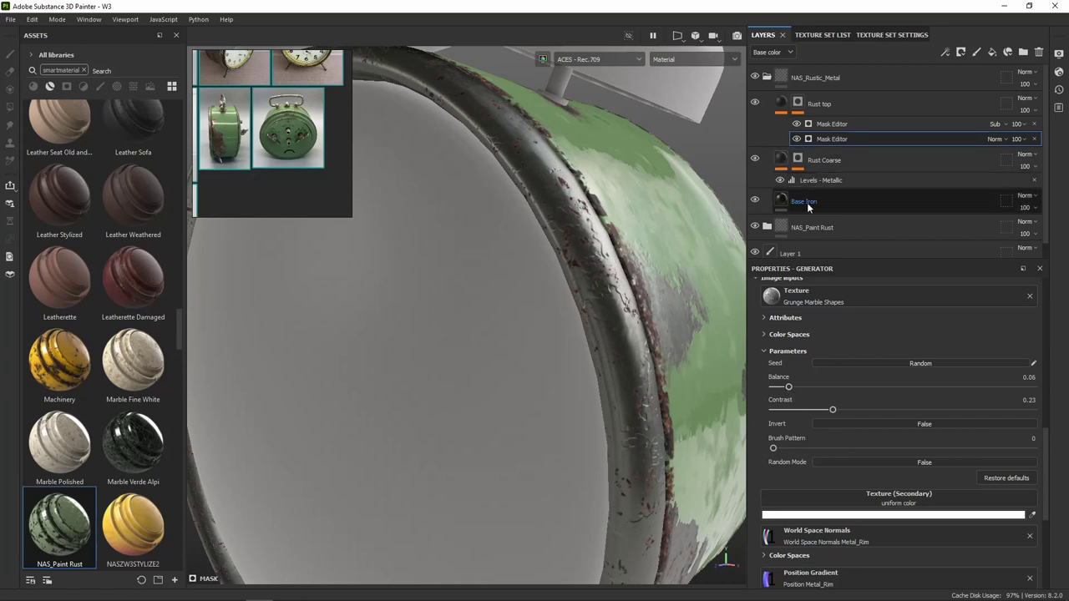
Hide the original NAS_Paint Rust folder, keeping NAS_Rustic_Metal visible, and inspect from below
click(767, 78)
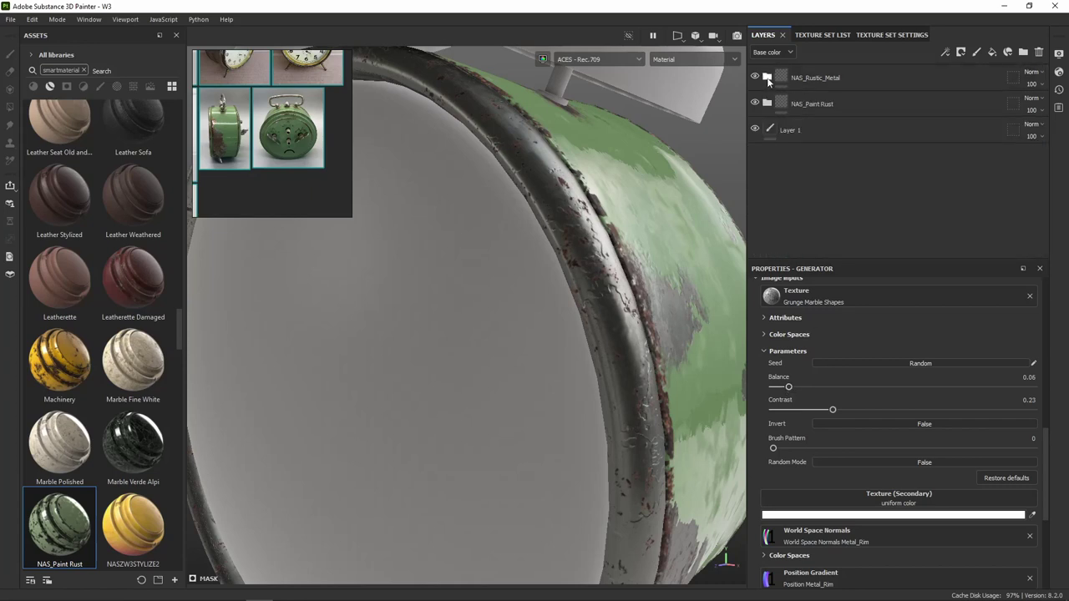
click(755, 77)
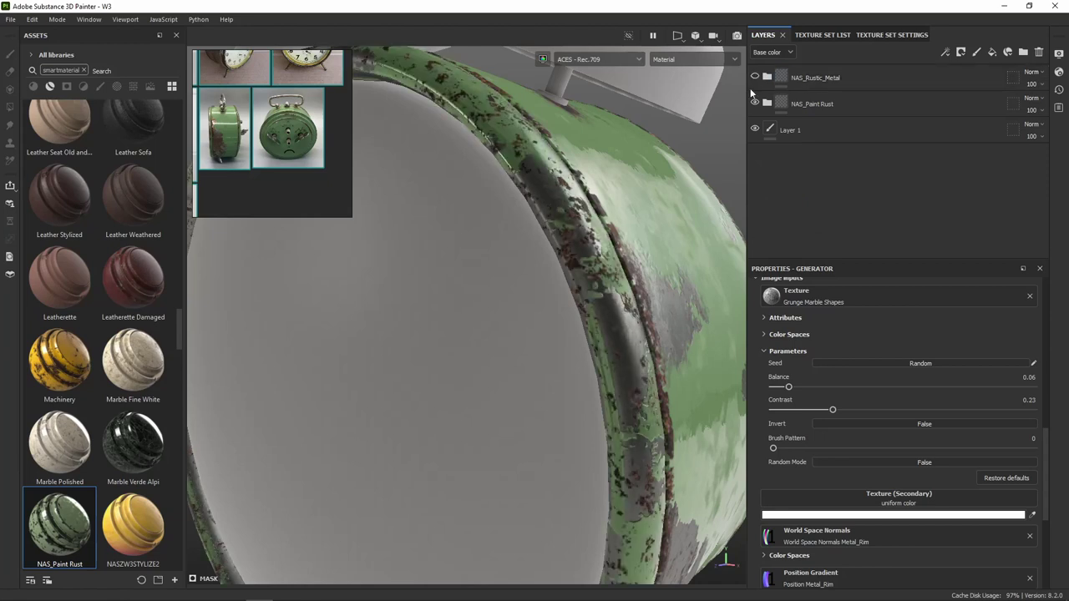
click(755, 104)
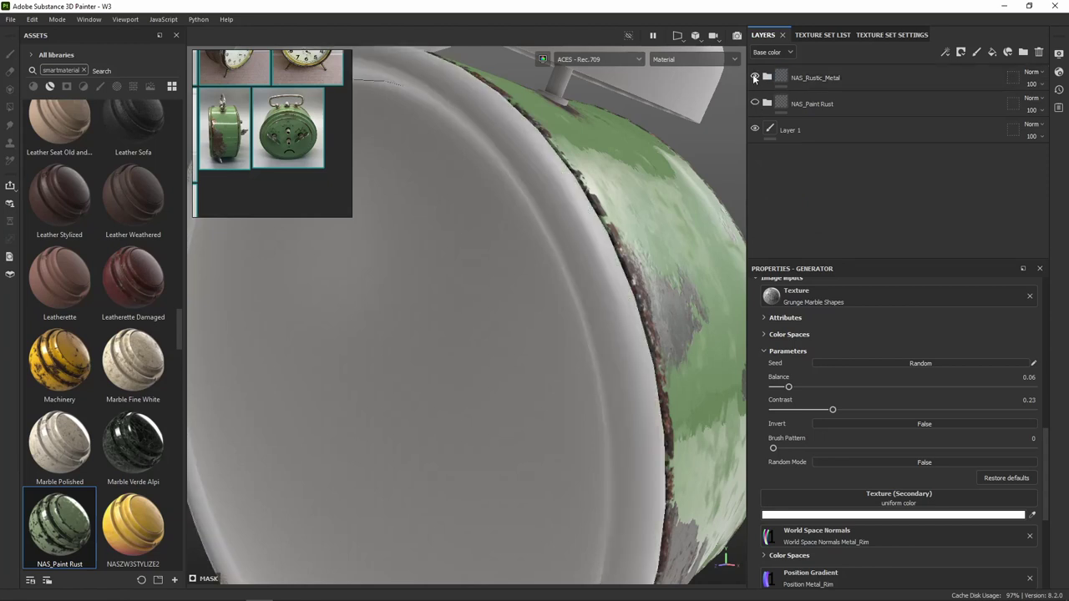
click(755, 77)
scroll(582, 280, down, 2)
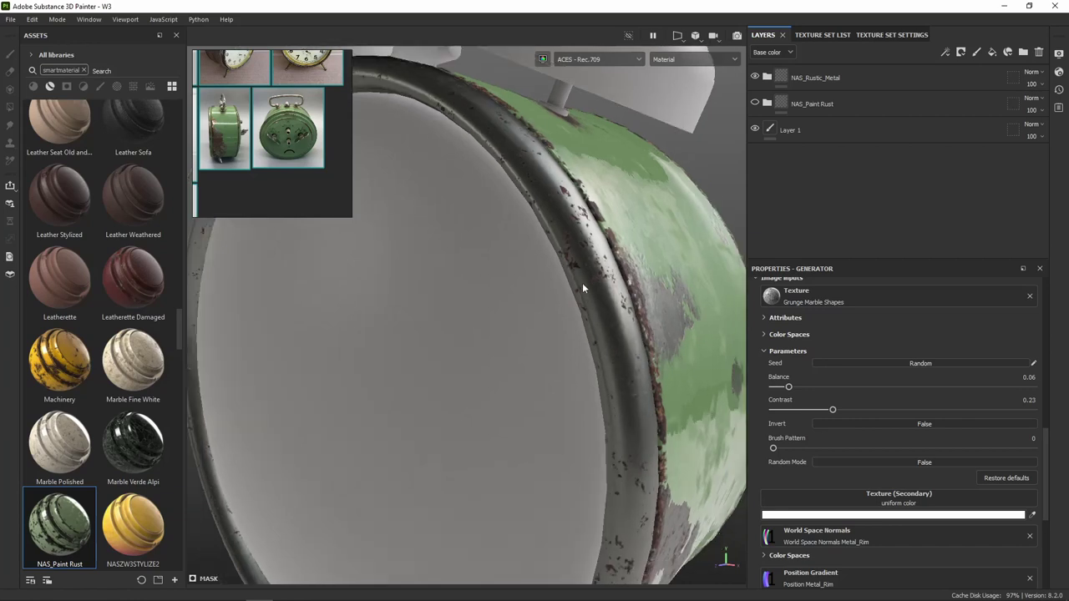
scroll(582, 281, down, 3)
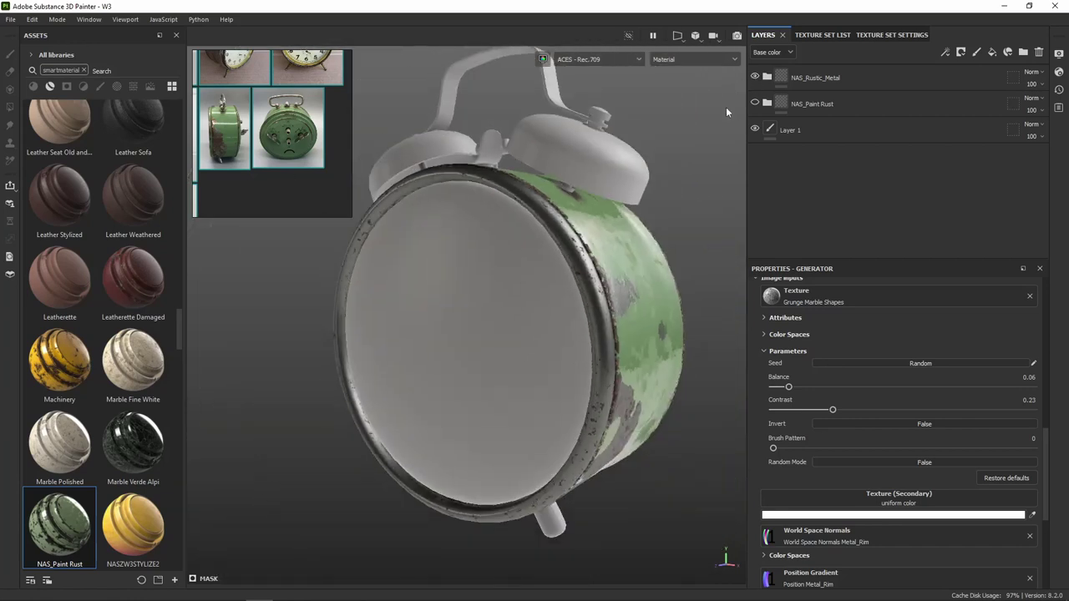
mouse_move(726, 109)
alt+mouse_down()
mouse_move(496, 102)
mouse_move(603, 192)
alt+mouse_up()
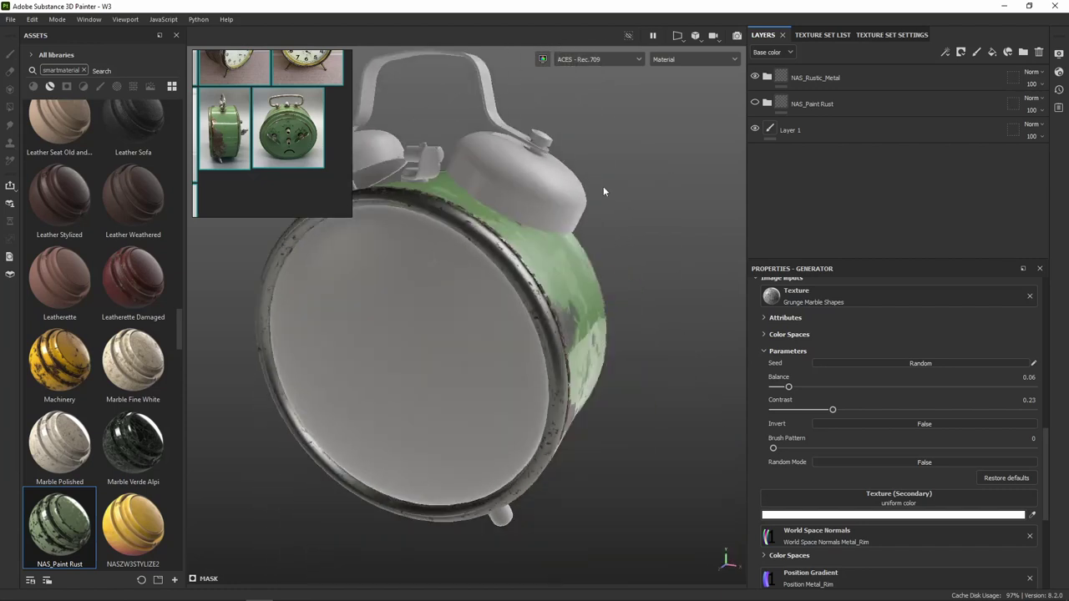
Save NAS_Rustic_Metal as a smart material and delete the folder from the body
right_click(816, 78)
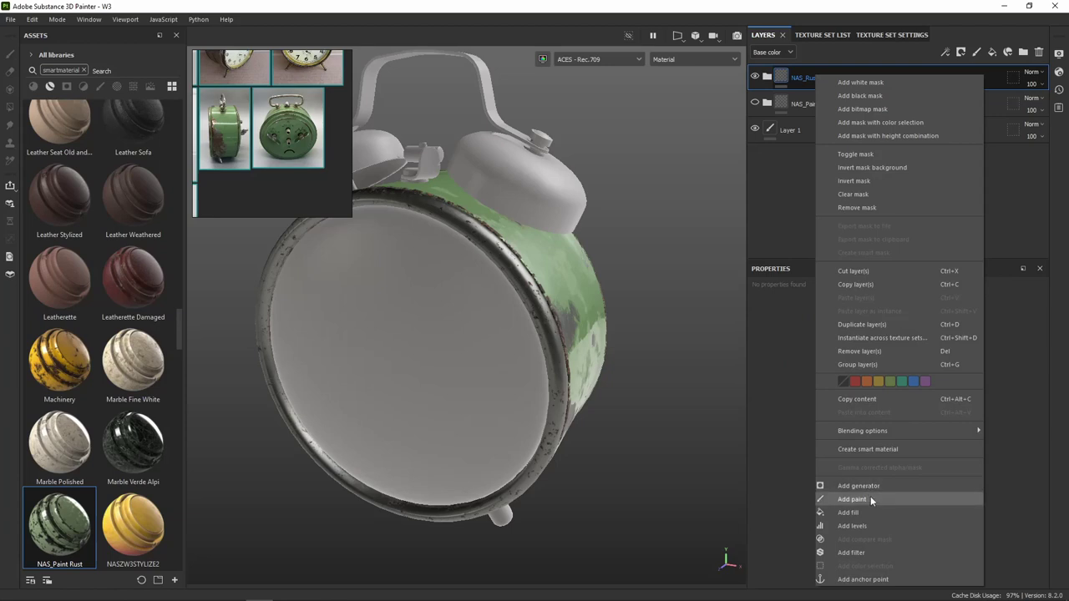
click(885, 451)
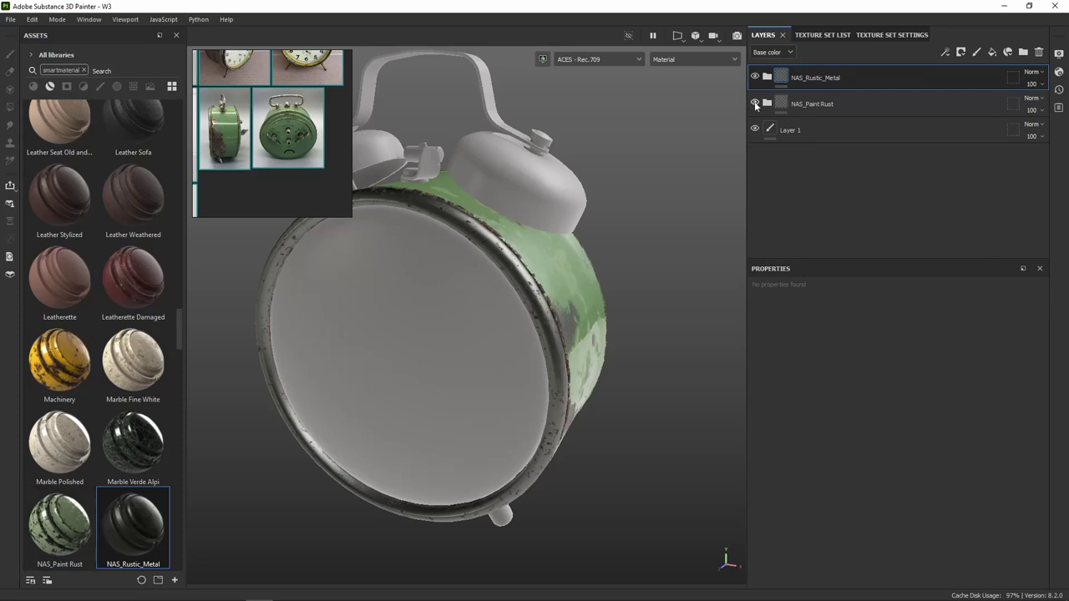
click(1039, 52)
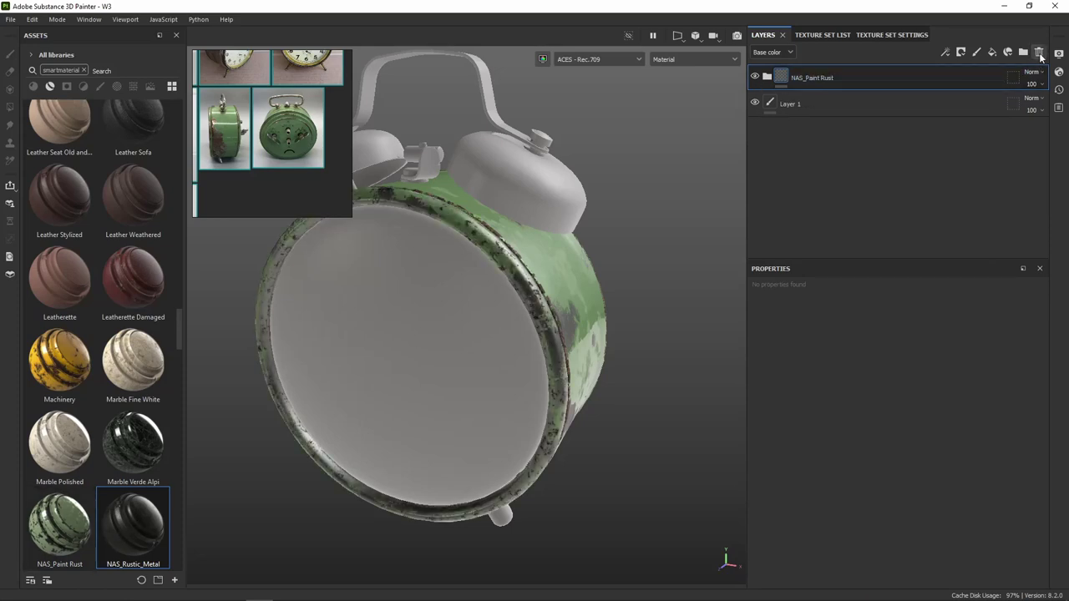
Apply the NAS_Rustic_Metal smart material to the bells and inspect the rust
alt+drag(517, 209, 468, 276)
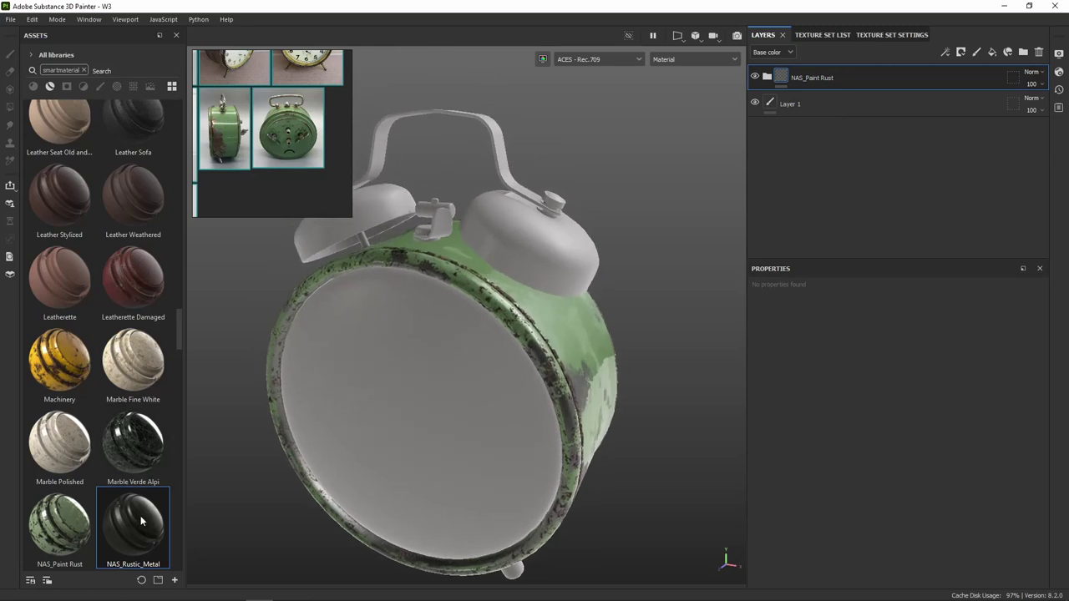
drag(140, 521, 551, 258)
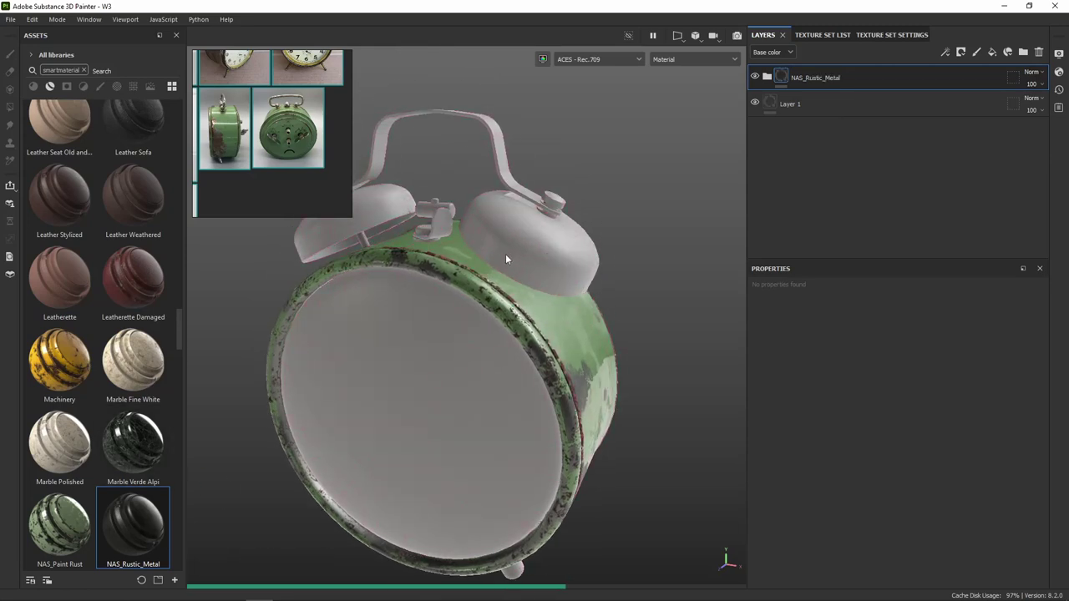
mouse_move(527, 255)
alt+mouse_down()
mouse_move(507, 179)
mouse_move(525, 358)
mouse_move(443, 281)
mouse_move(306, 242)
mouse_move(609, 296)
mouse_move(282, 309)
mouse_move(373, 315)
mouse_move(368, 442)
mouse_move(477, 260)
mouse_move(484, 329)
mouse_move(584, 357)
mouse_move(565, 420)
mouse_move(408, 243)
alt+mouse_up()
Browse the clock reference photos, then expand NAS_Rustic_Metal to reveal Rust top, Rust Coarse and Base Iron
scroll(308, 134, up, 3)
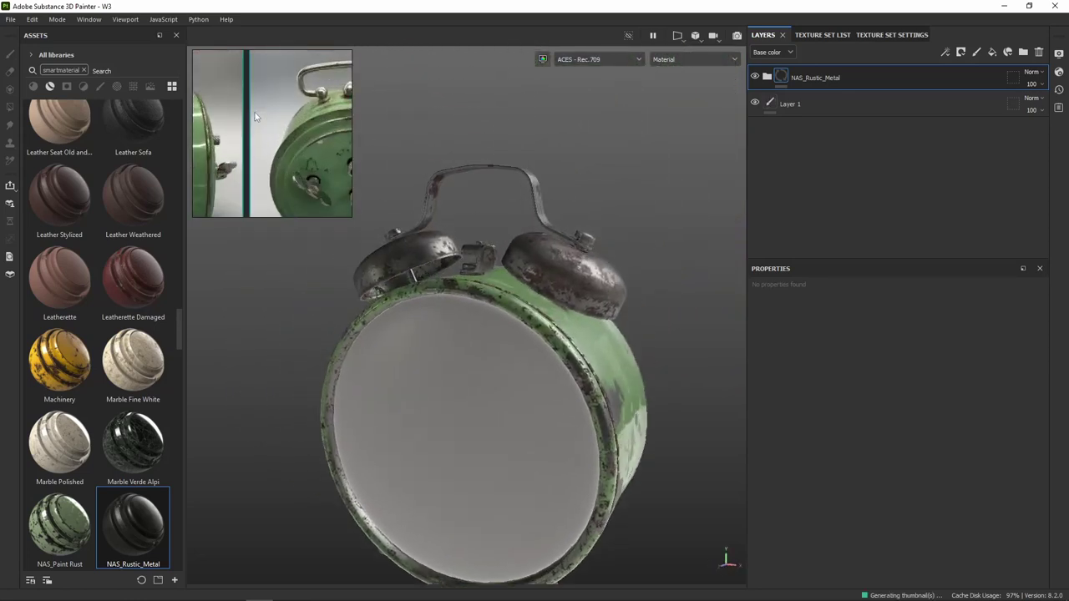
scroll(312, 128, up, 2)
scroll(313, 128, down, 2)
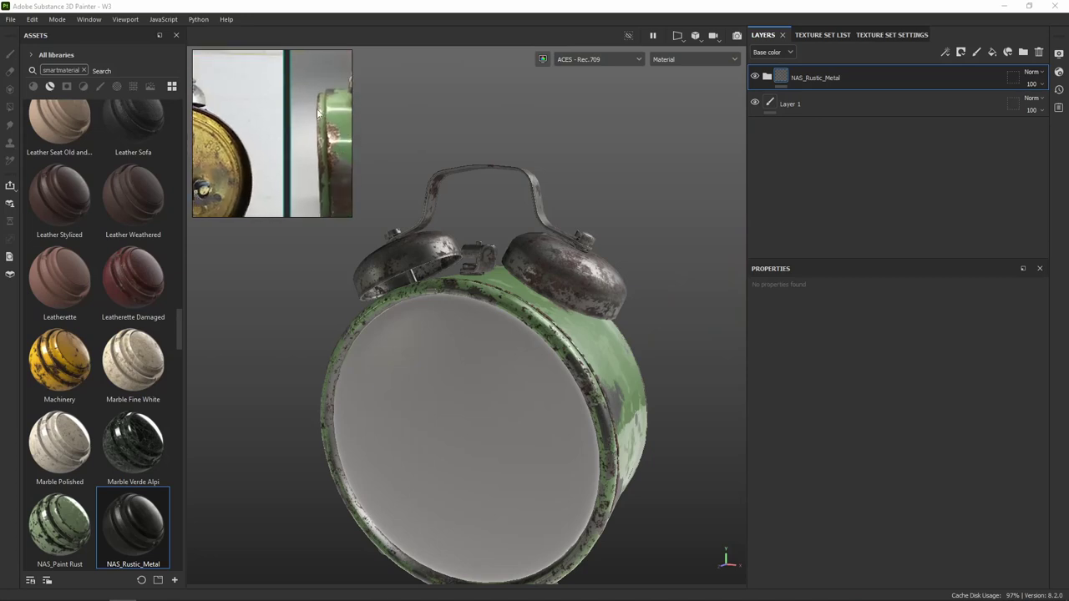
scroll(245, 115, down, 2)
scroll(283, 134, down, 3)
scroll(298, 147, up, 1)
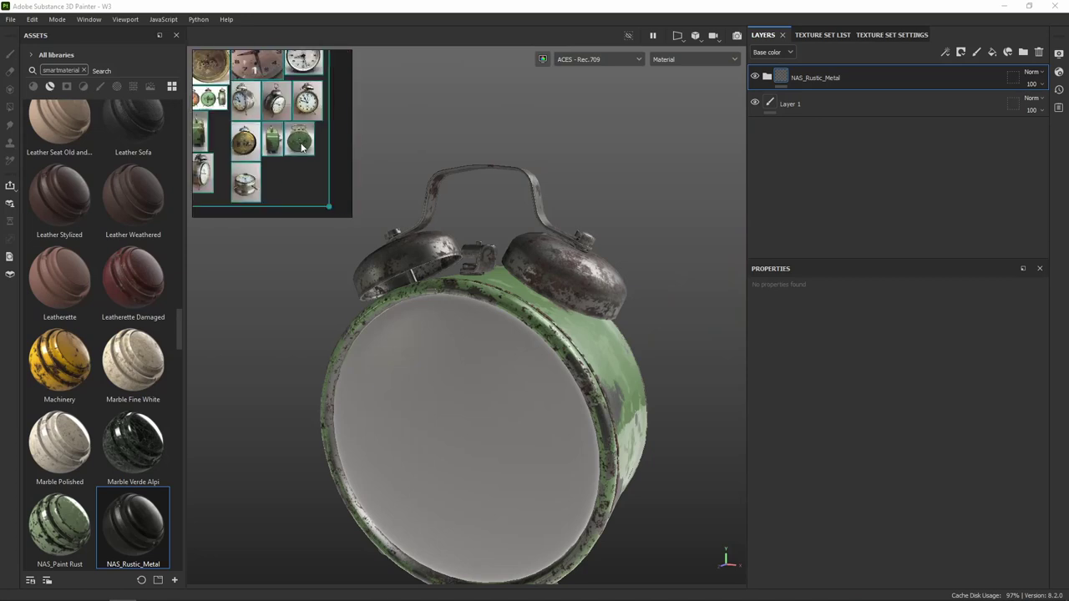
scroll(298, 147, up, 2)
scroll(276, 143, up, 1)
scroll(250, 140, up, 2)
scroll(250, 140, up, 2)
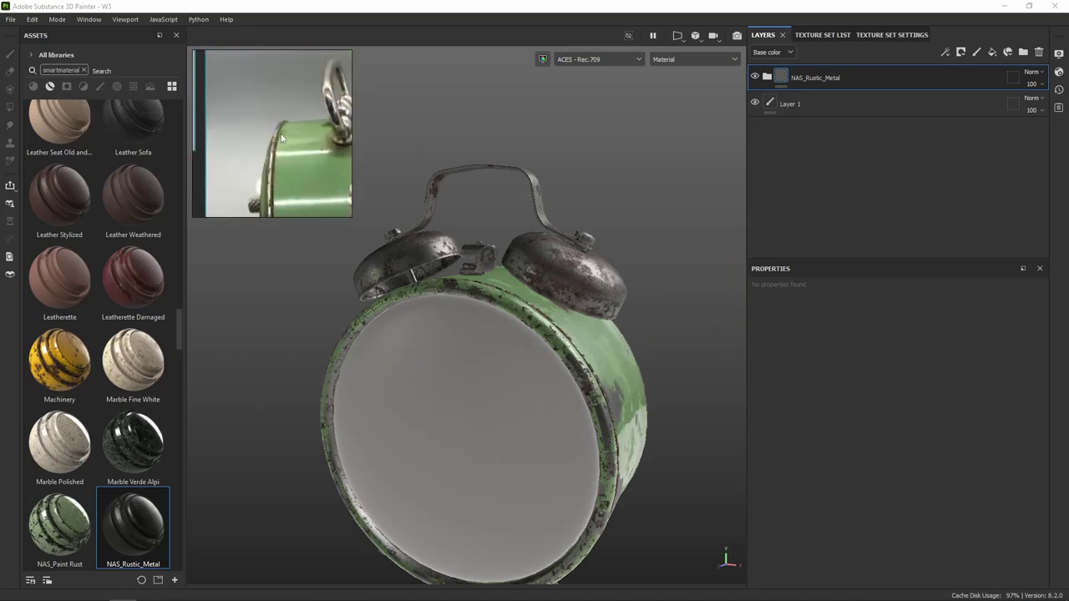
scroll(238, 152, up, 2)
scroll(292, 155, down, 1)
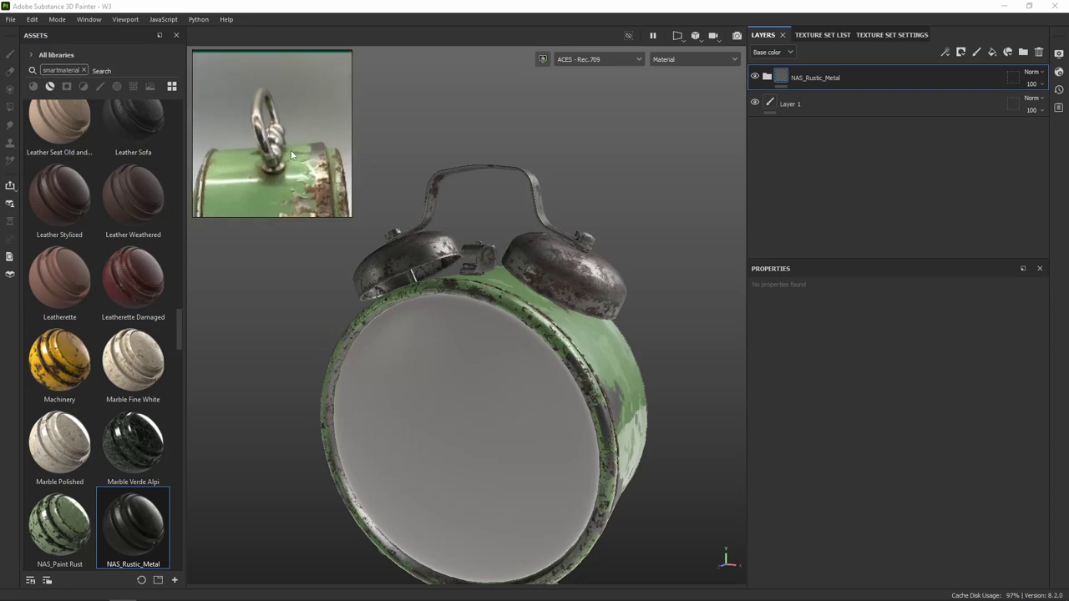
drag(328, 124, 357, 48)
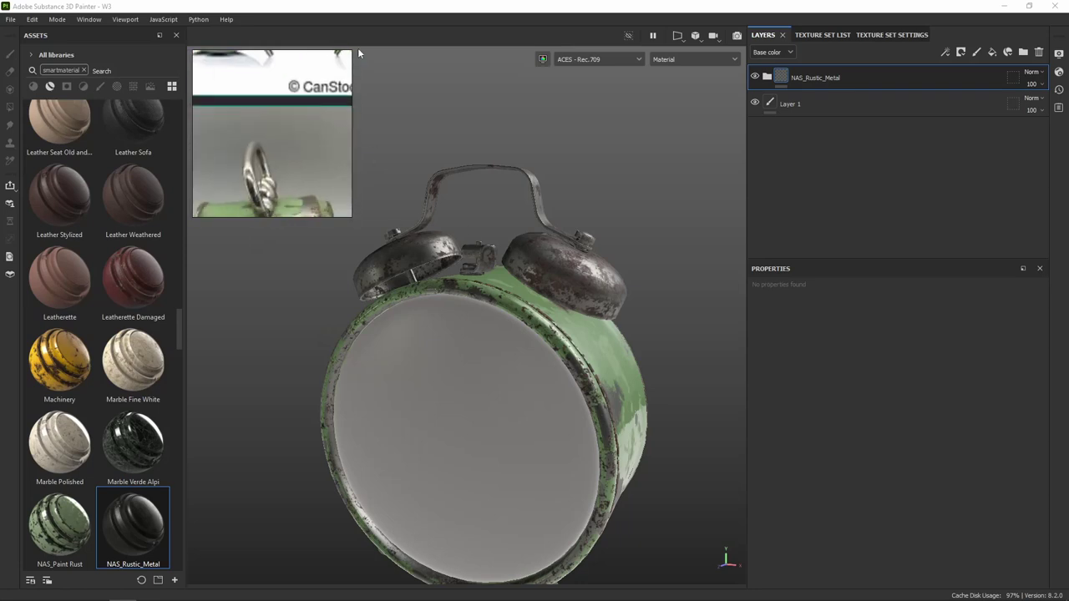
click(767, 76)
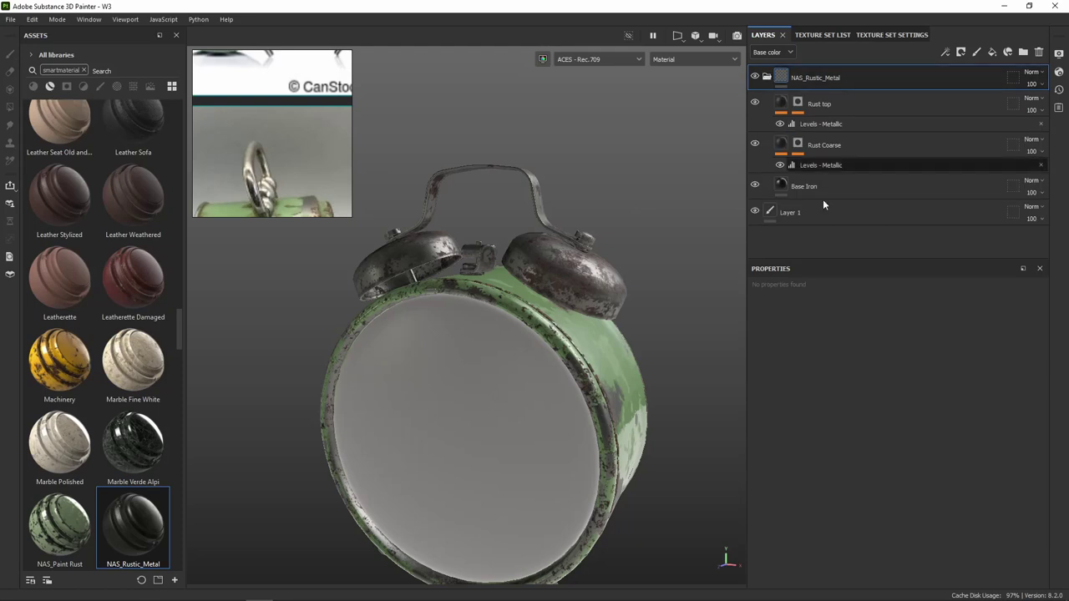
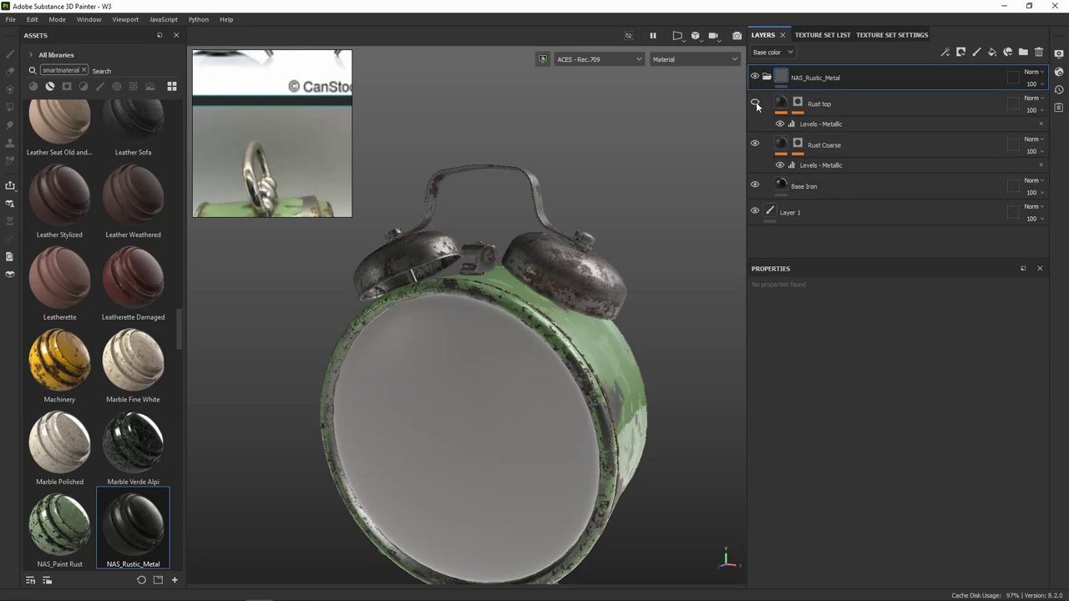
Hide Rust Coarse and lower Base Iron's roughness to 0.371 for glossier bells
click(756, 144)
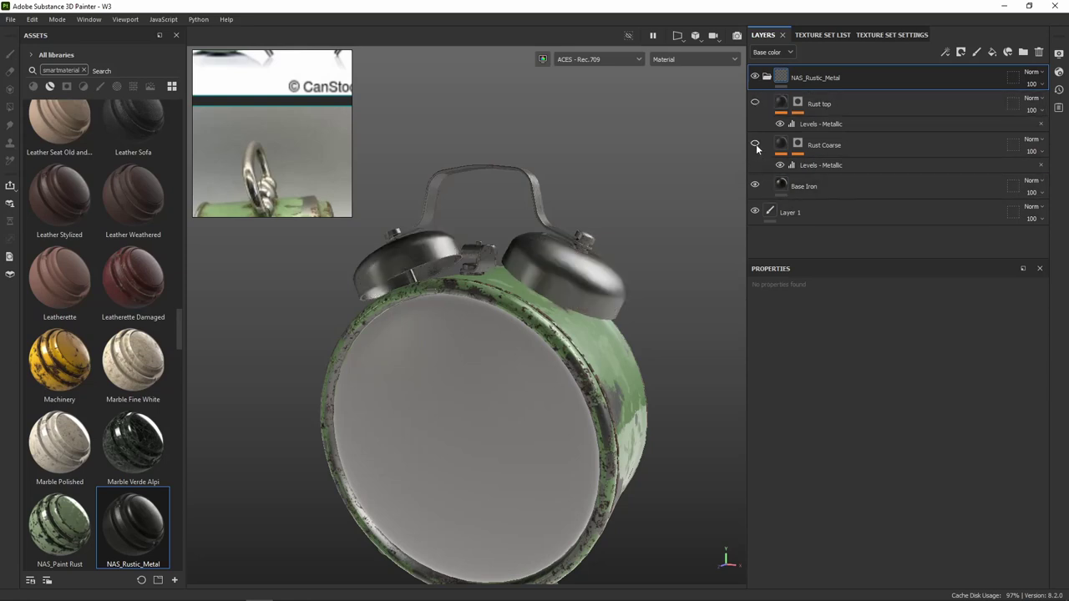
mouse_move(541, 250)
alt+mouse_down()
mouse_move(514, 264)
mouse_move(550, 305)
alt+mouse_up()
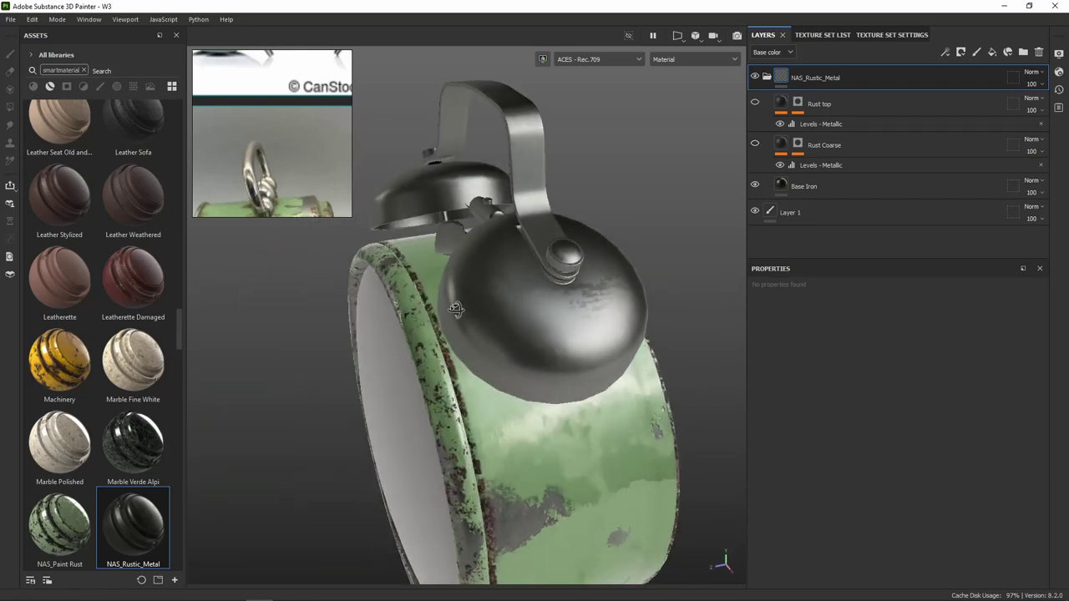
click(807, 189)
scroll(890, 418, down, 2)
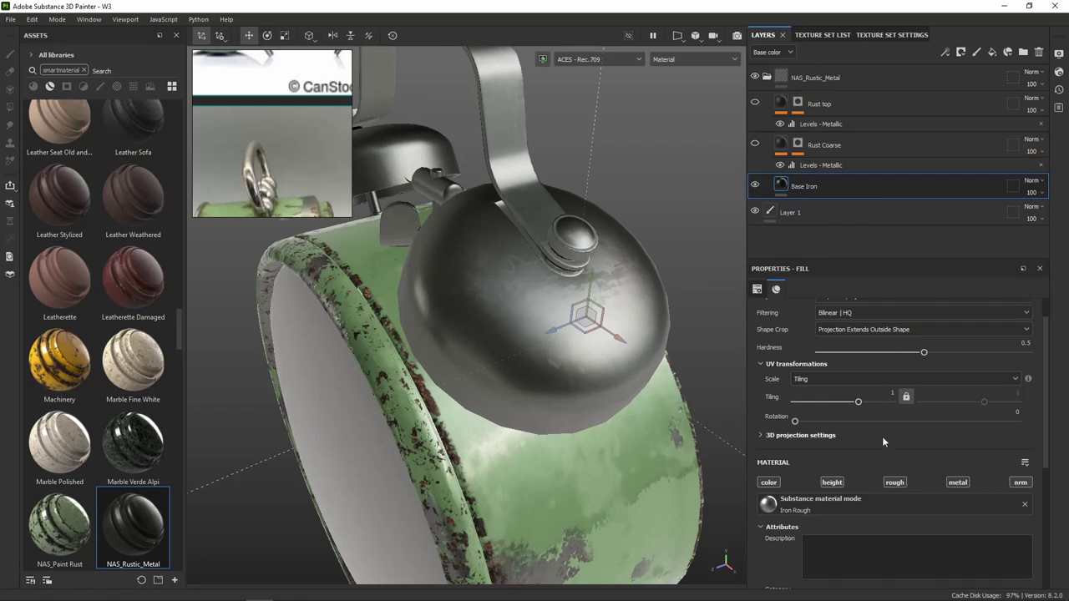
scroll(883, 434, down, 3)
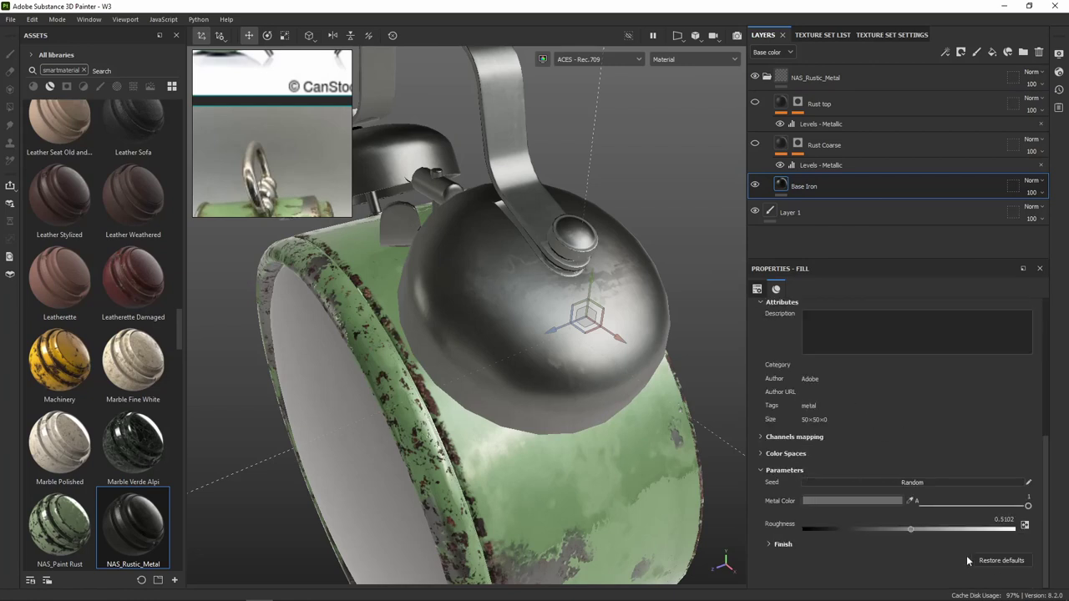
mouse_move(910, 530)
mouse_down()
mouse_move(850, 529)
mouse_move(880, 527)
mouse_up()
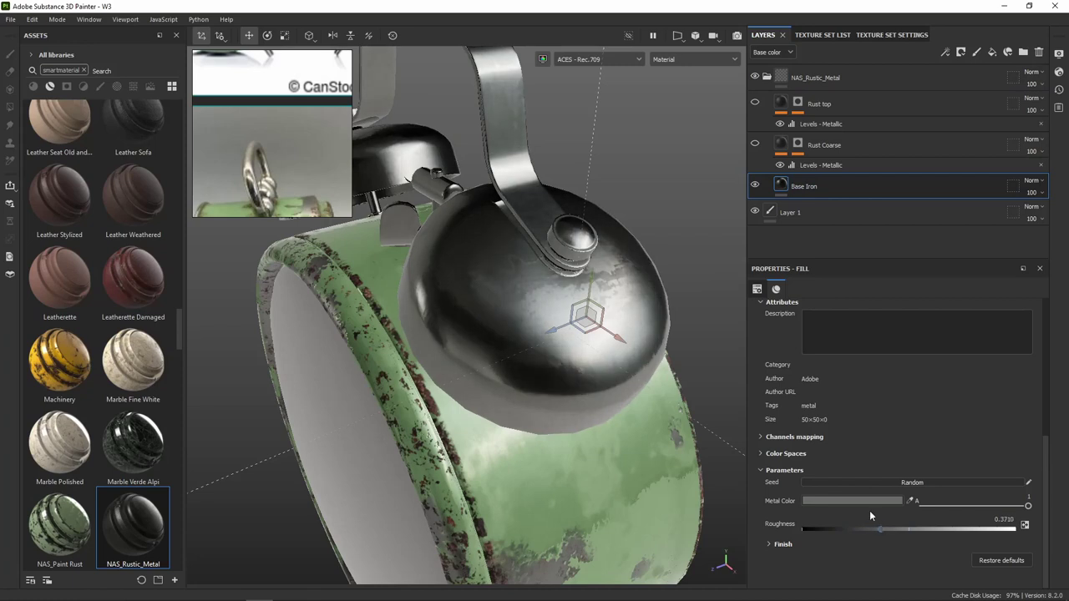
Set Base Iron's metal colour to AAAAA5, then show Rust Coarse again
alt+drag(645, 343, 667, 392)
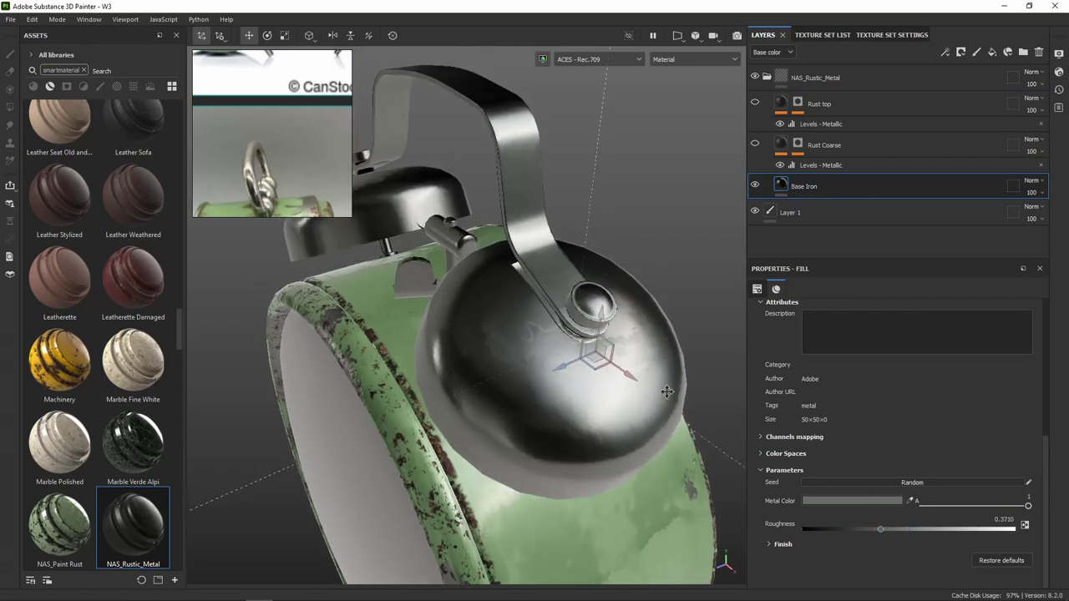
click(860, 499)
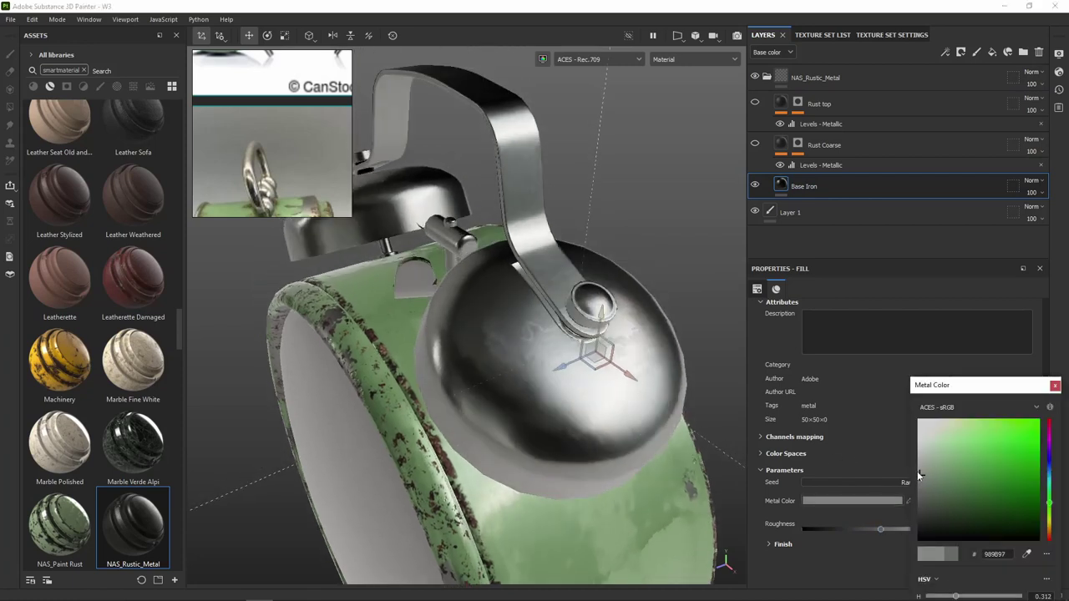
drag(918, 474, 922, 470)
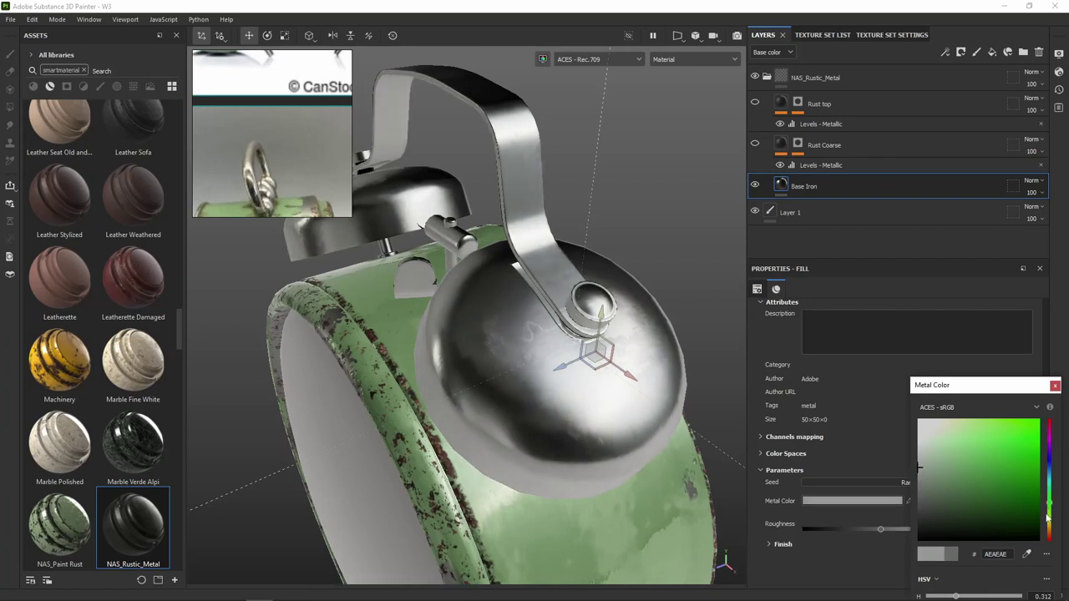
click(1050, 520)
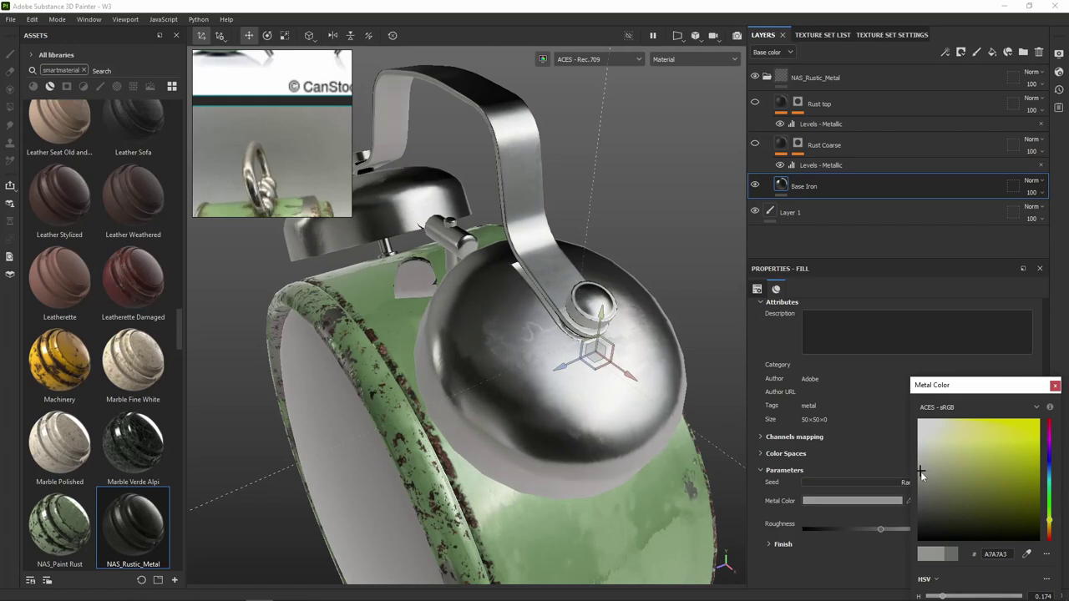
click(922, 473)
drag(922, 473, 922, 468)
mouse_move(668, 265)
alt+mouse_down()
mouse_move(633, 313)
mouse_move(688, 233)
alt+mouse_up()
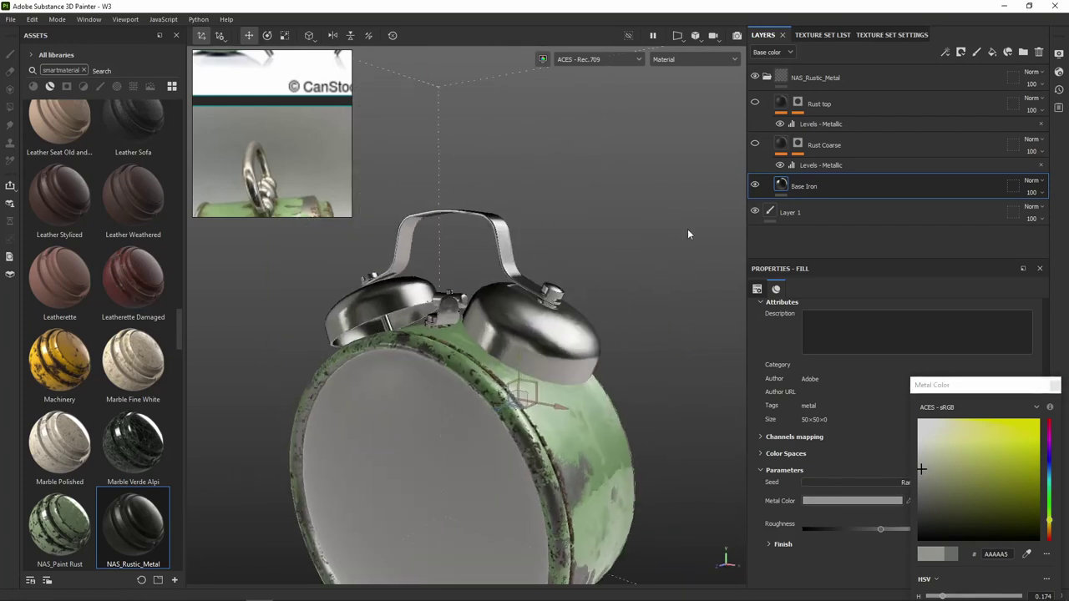
click(755, 147)
scroll(581, 310, up, 5)
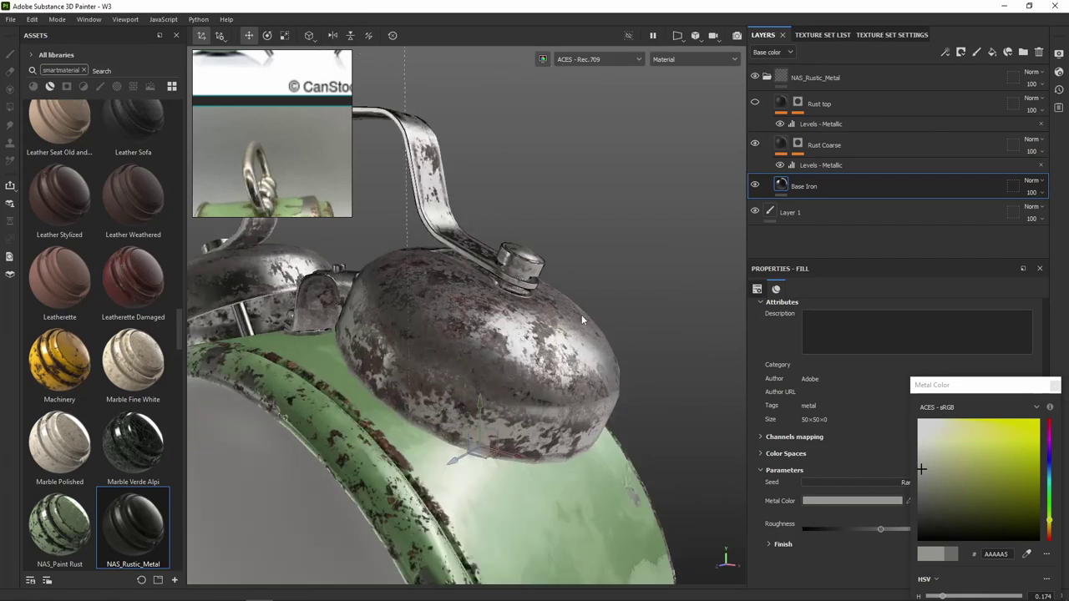
scroll(580, 310, up, 1)
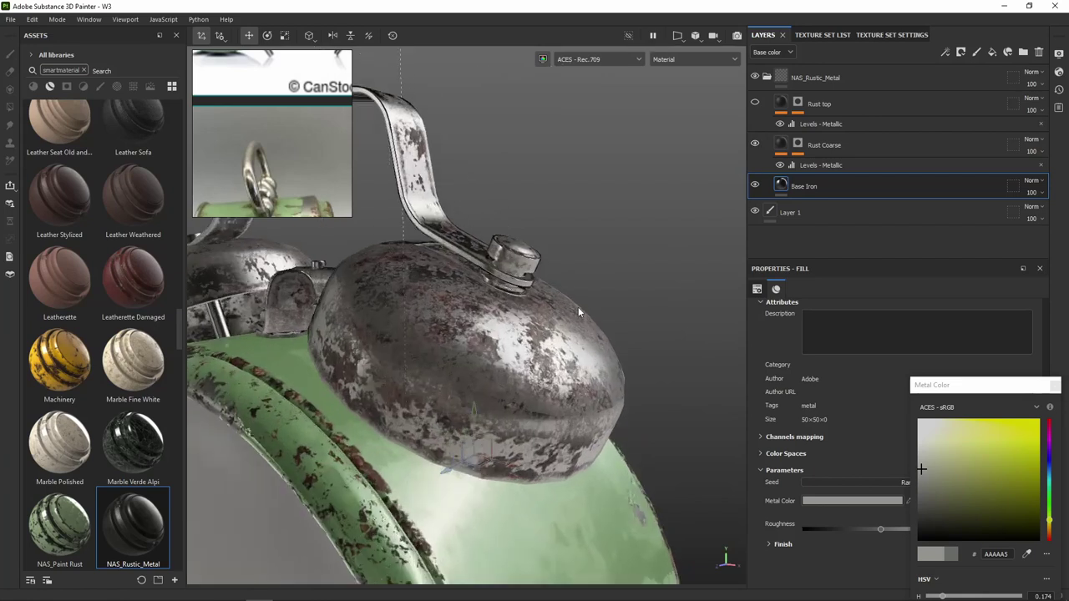
Expand the Rust Coarse mask and toggle its Grunge and mask editor effects to compare rust coverage
click(796, 148)
click(796, 148)
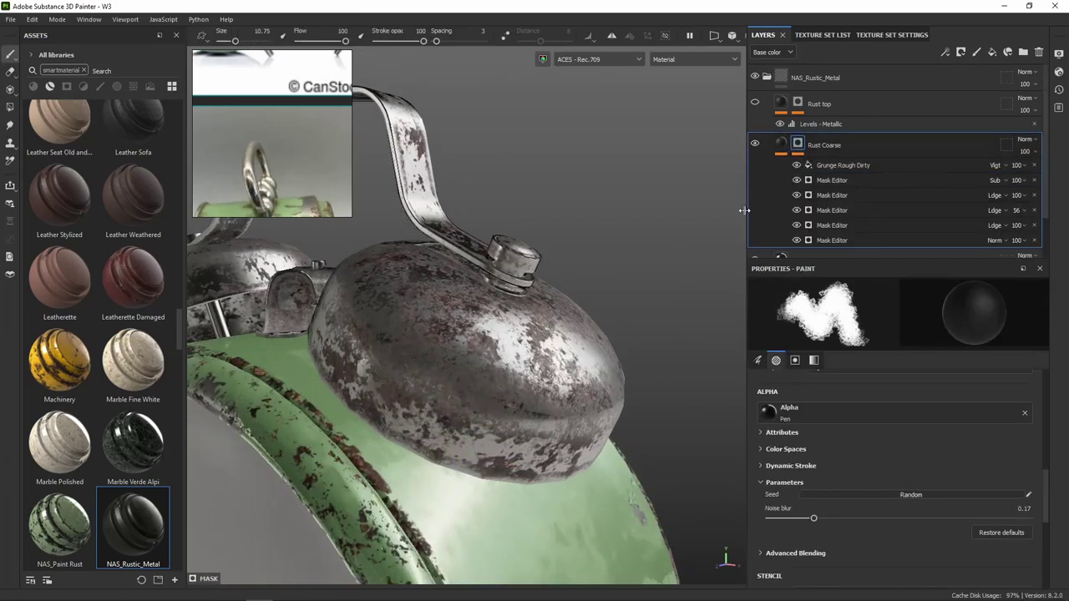
click(797, 166)
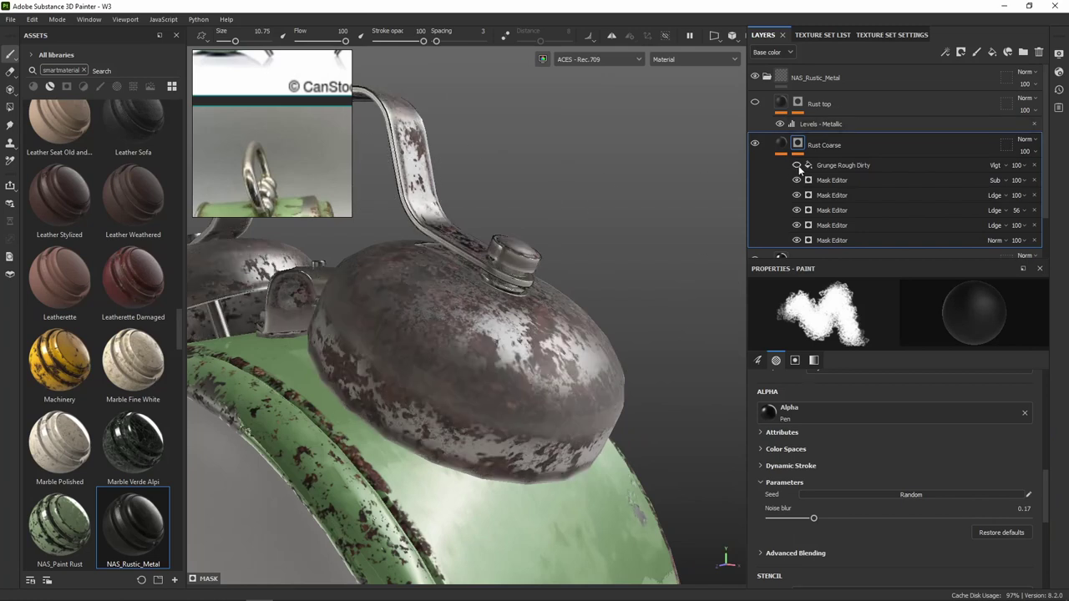
click(797, 165)
click(845, 166)
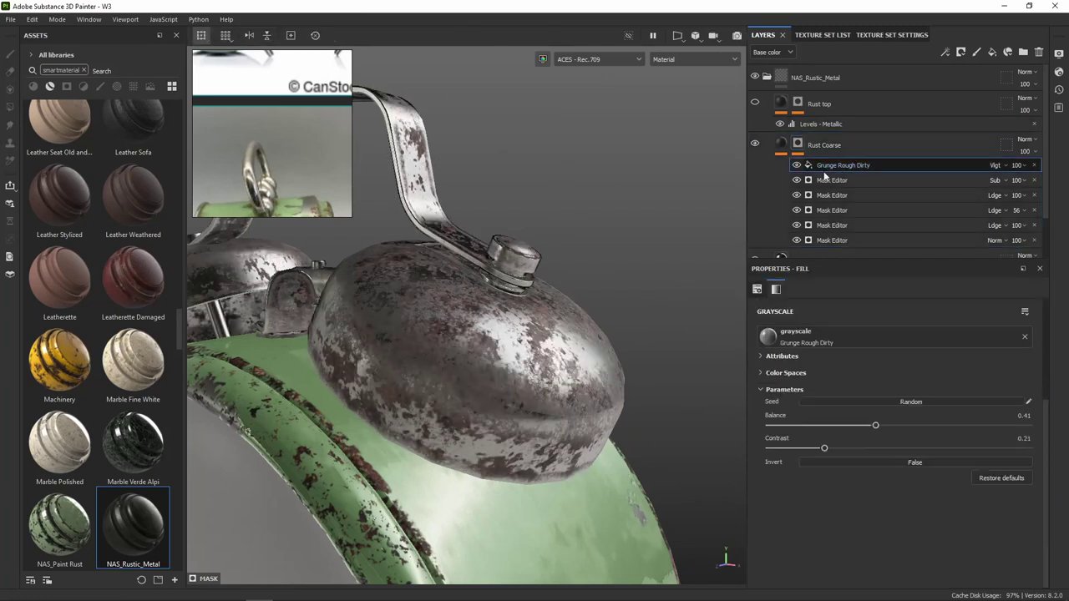
click(797, 180)
click(797, 180)
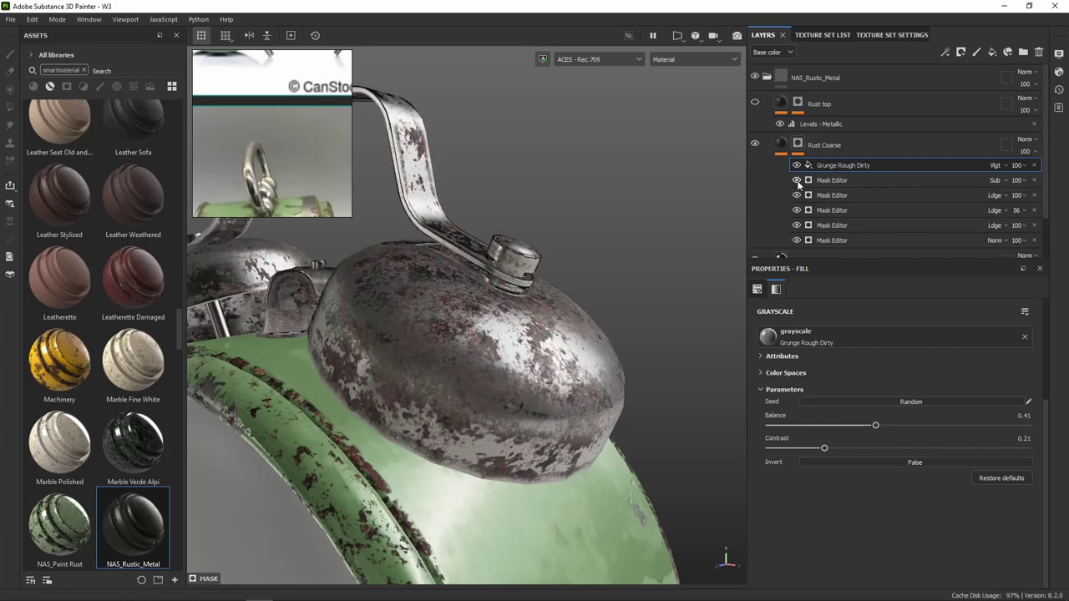
click(797, 195)
click(797, 196)
click(797, 196)
click(795, 180)
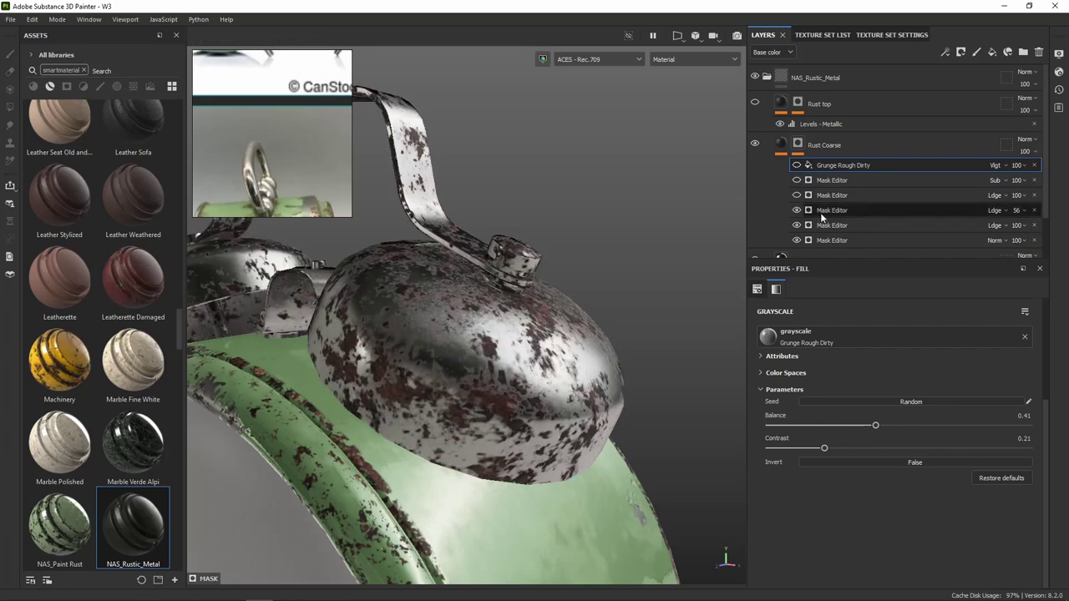
scroll(797, 182, down, 1)
click(797, 177)
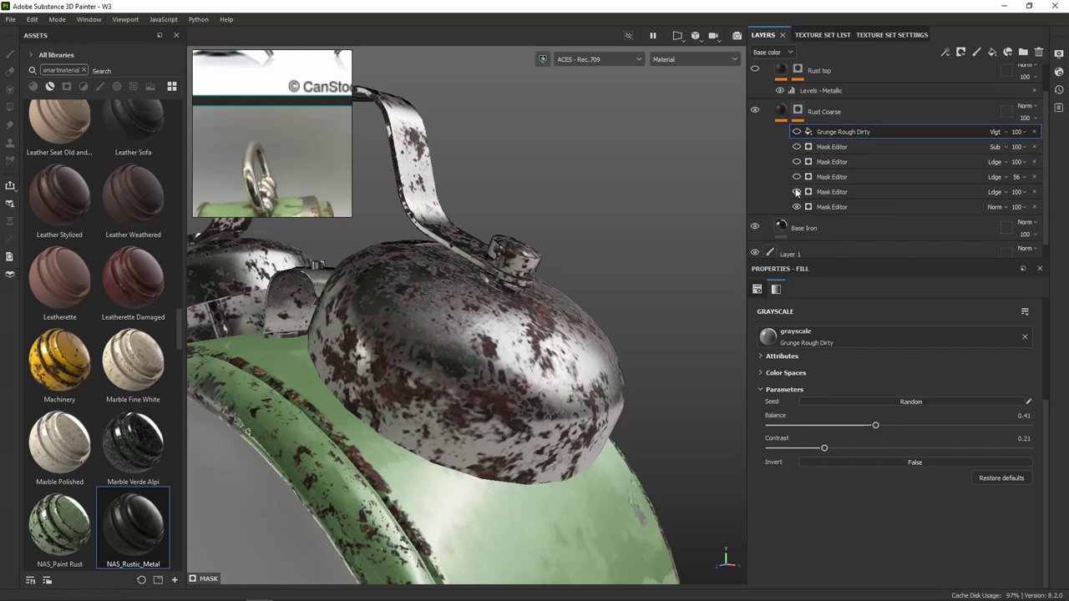
click(797, 192)
click(797, 207)
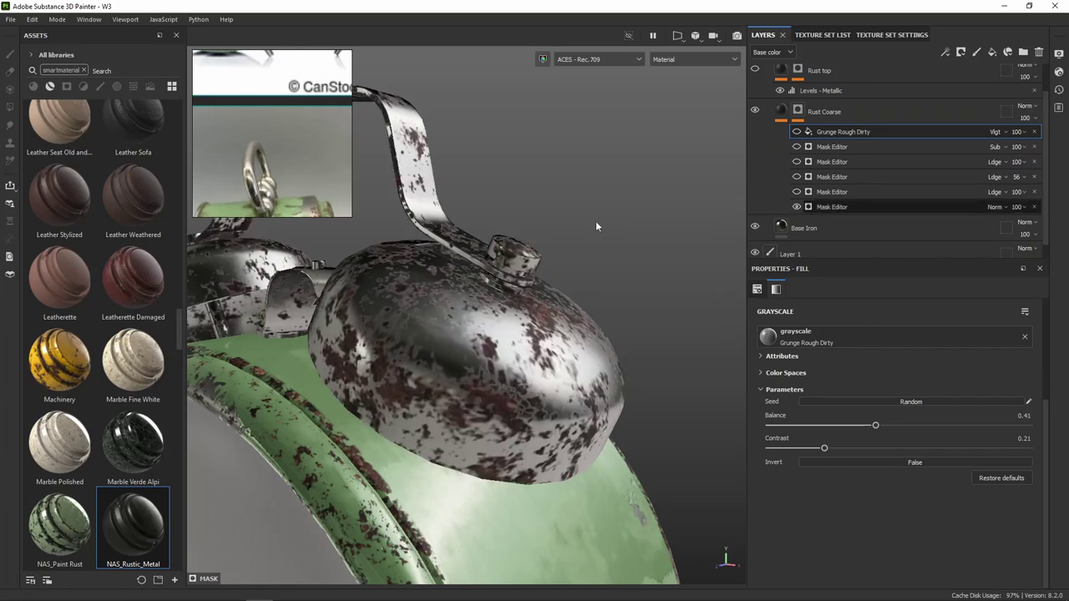
Thin the rust by lowering the generator balance, contrast and secondary histogram position
mouse_move(576, 239)
alt+mouse_down()
mouse_move(582, 203)
mouse_move(635, 251)
alt+mouse_up()
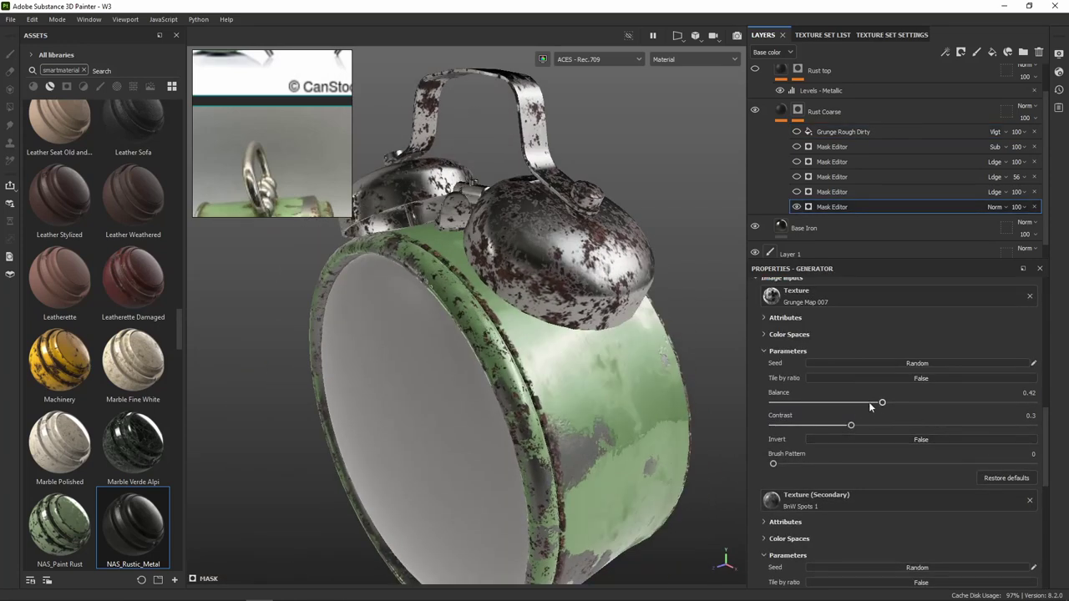
drag(873, 403, 827, 403)
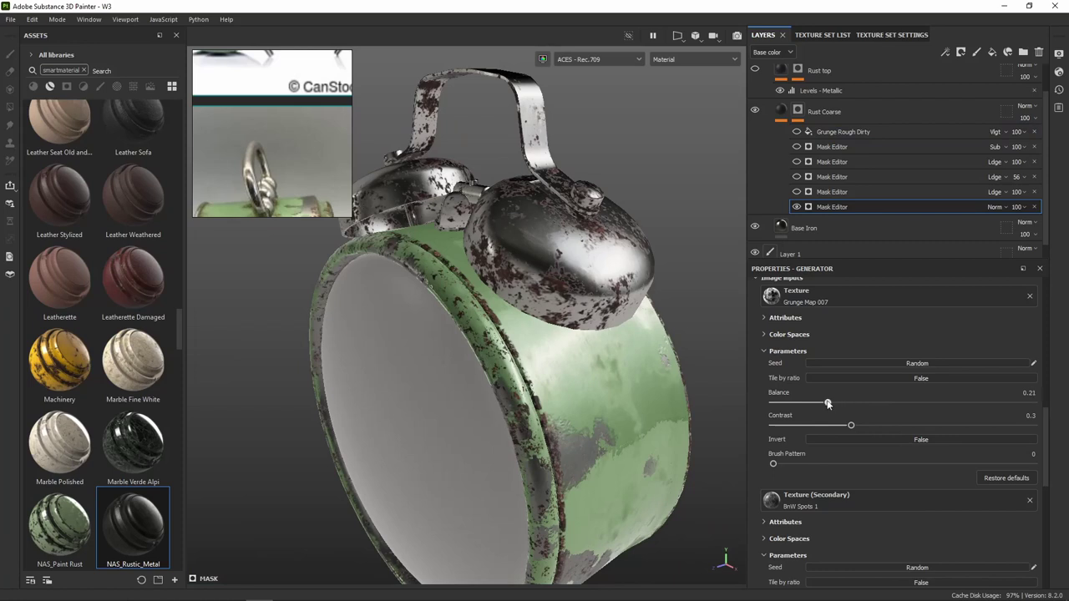
mouse_move(827, 404)
mouse_down()
mouse_move(831, 426)
mouse_move(798, 424)
mouse_up()
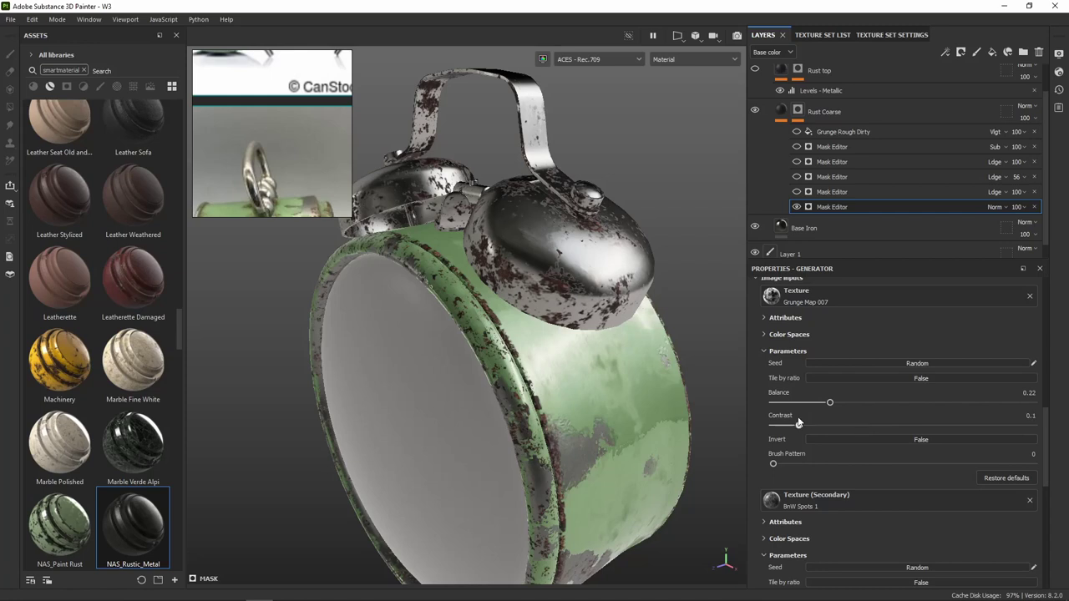
scroll(886, 420, down, 4)
scroll(880, 416, up, 5)
scroll(879, 414, down, 4)
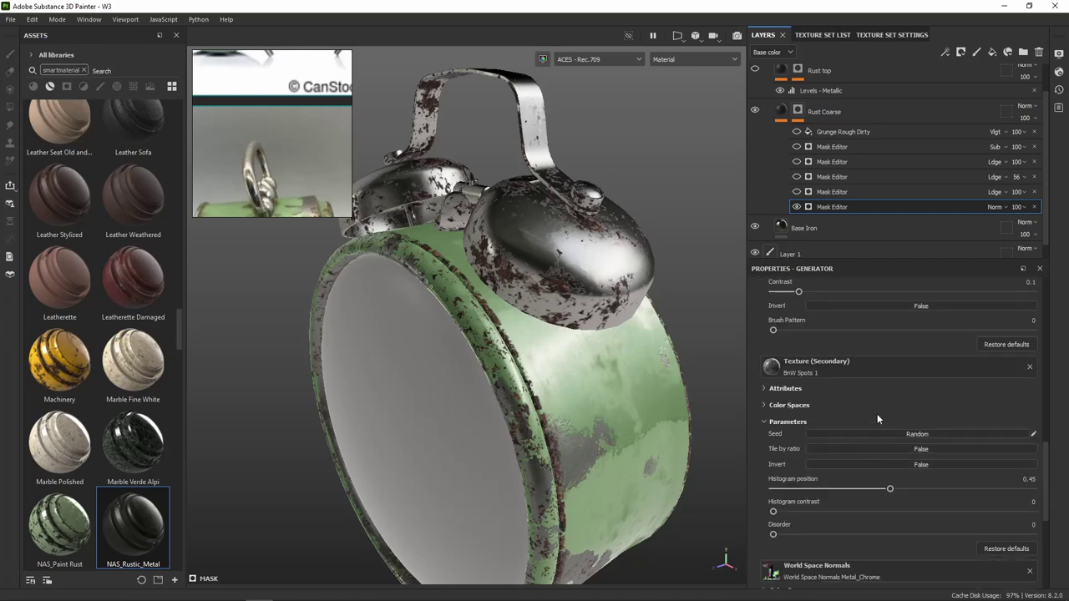
scroll(875, 413, down, 3)
mouse_move(889, 389)
mouse_down()
mouse_move(852, 391)
mouse_move(867, 391)
mouse_up()
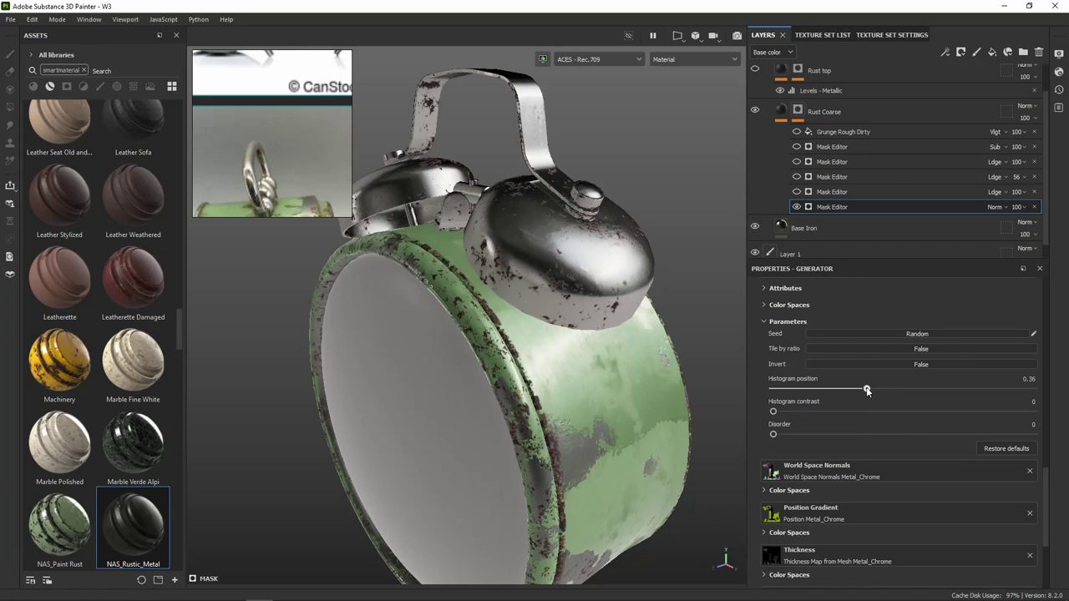
Turn the hidden Rust Coarse mask editor effects back on
click(796, 191)
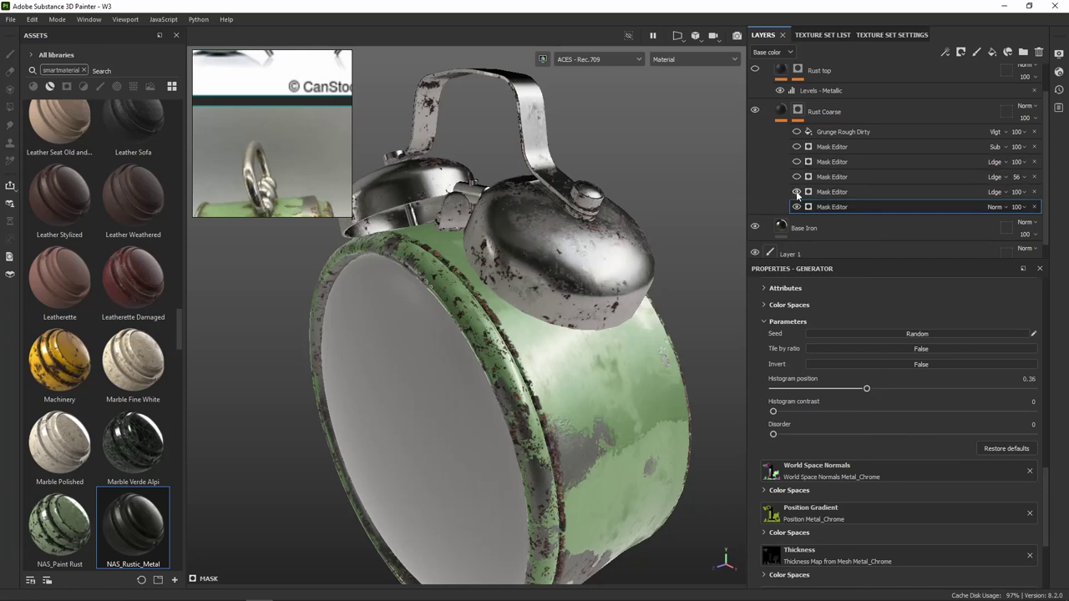
click(797, 177)
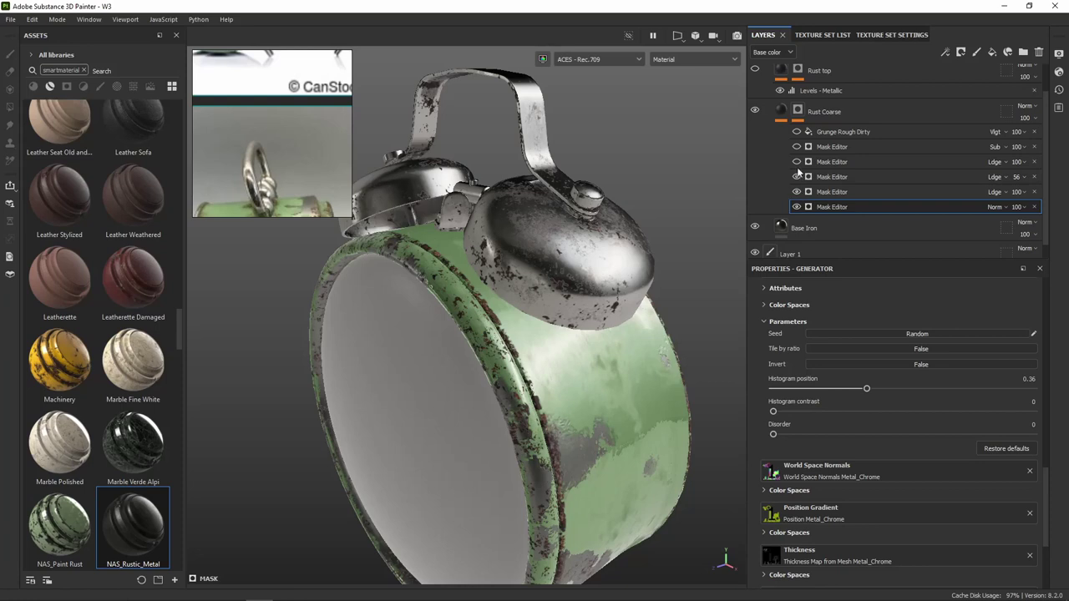
click(796, 163)
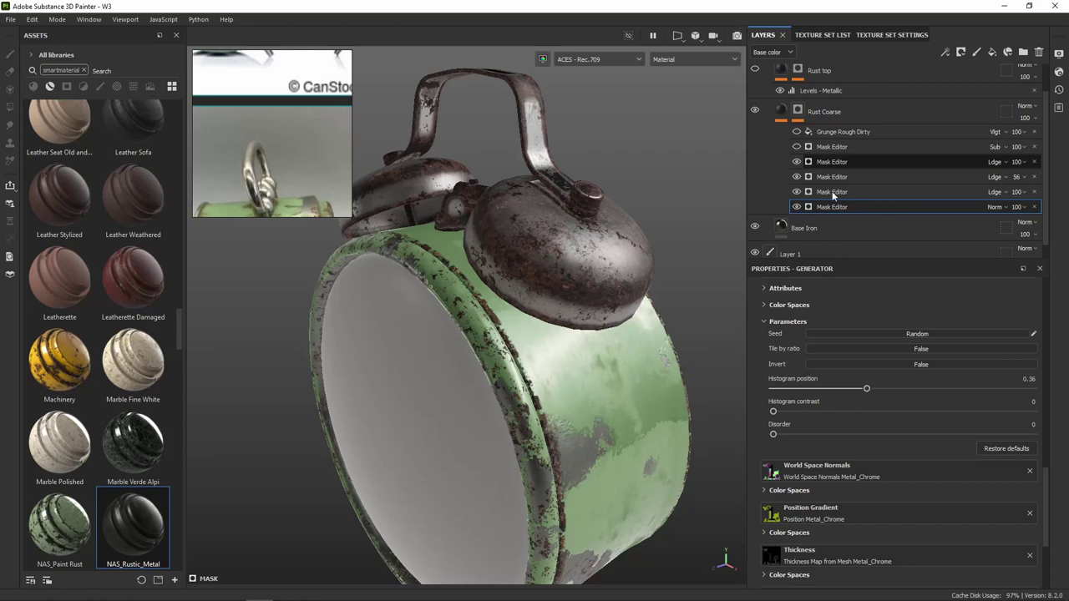
click(827, 162)
click(796, 147)
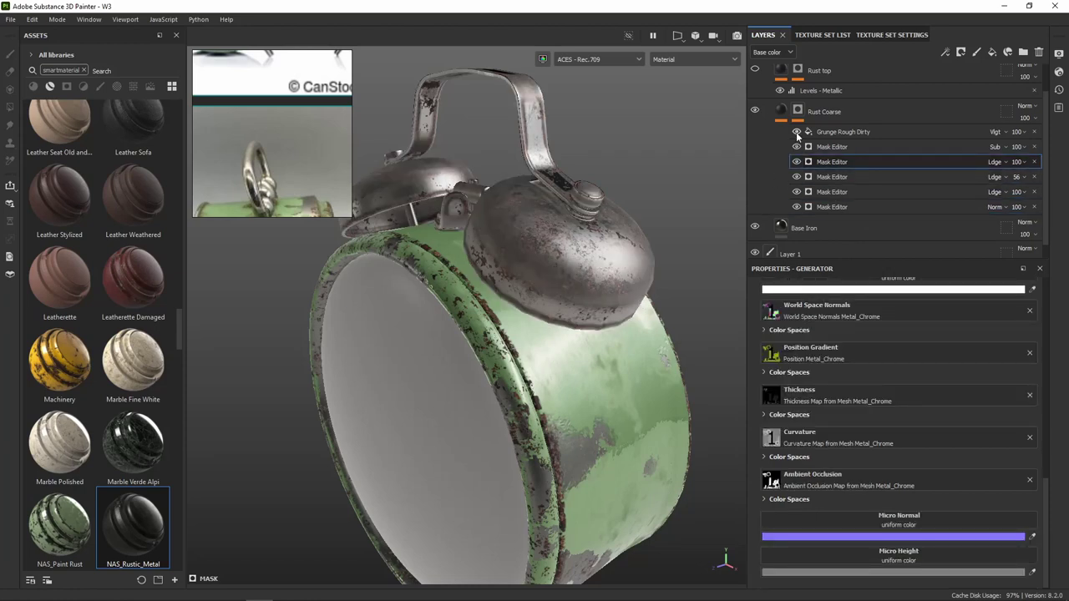
Orbit around the clock to review the bells and handle, then show the texture set list
alt+drag(628, 269, 612, 230)
alt+right_drag(613, 230, 586, 274)
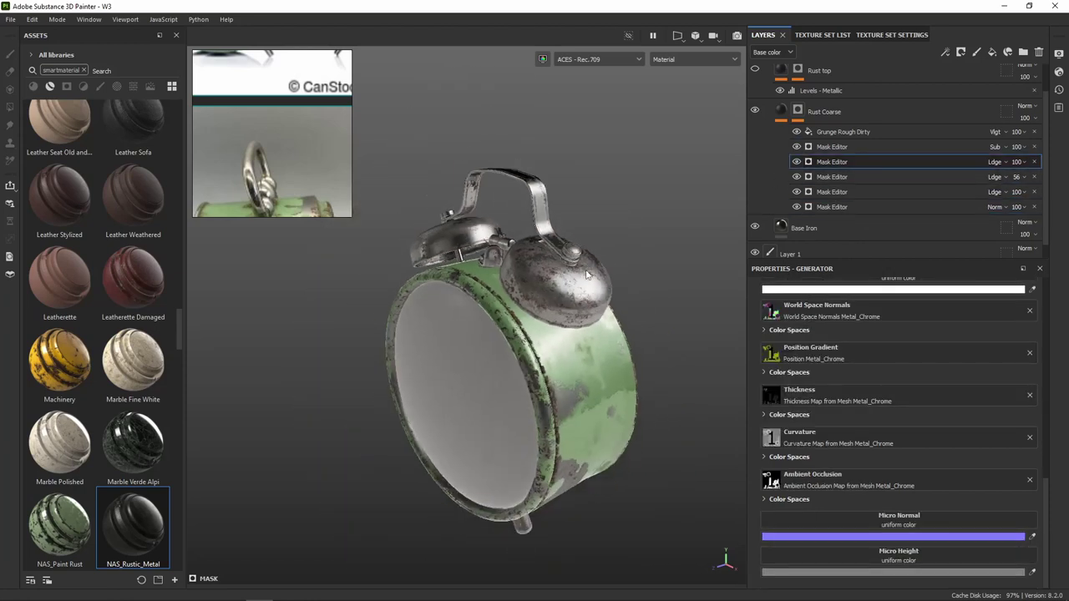
mouse_move(587, 274)
alt+mouse_down()
mouse_move(500, 150)
mouse_move(581, 229)
alt+mouse_up()
alt+right_drag(582, 229, 602, 228)
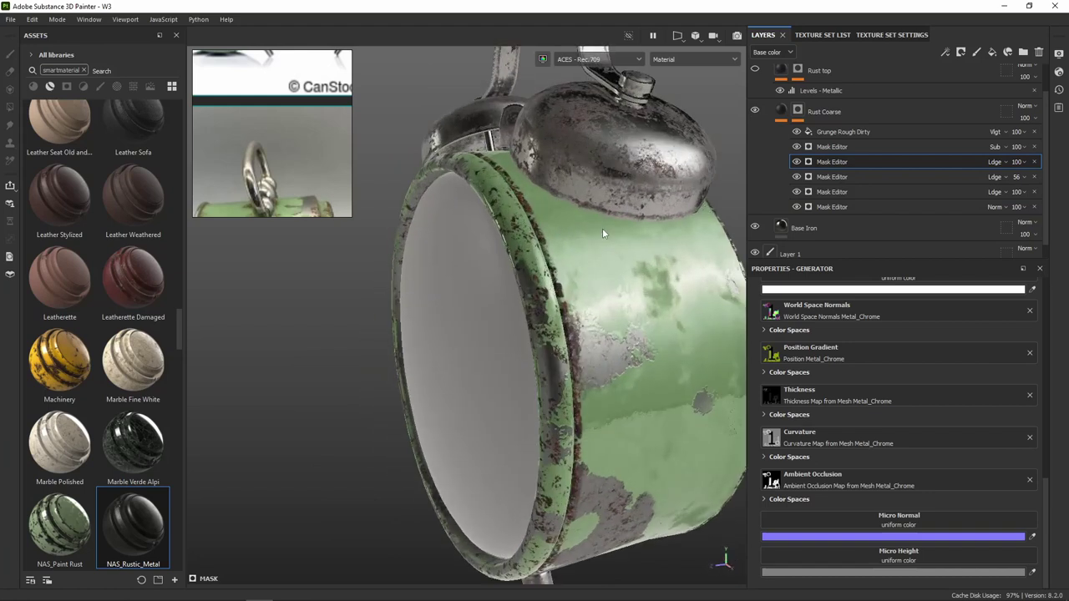
mouse_move(603, 228)
alt+mouse_down()
mouse_move(568, 292)
mouse_move(608, 280)
alt+mouse_up()
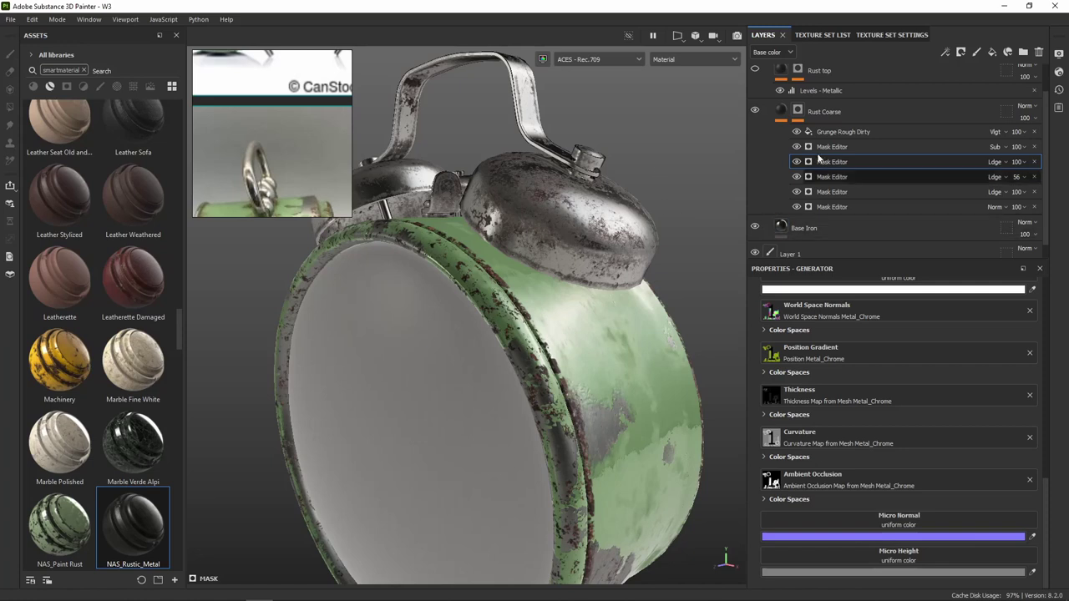
click(832, 37)
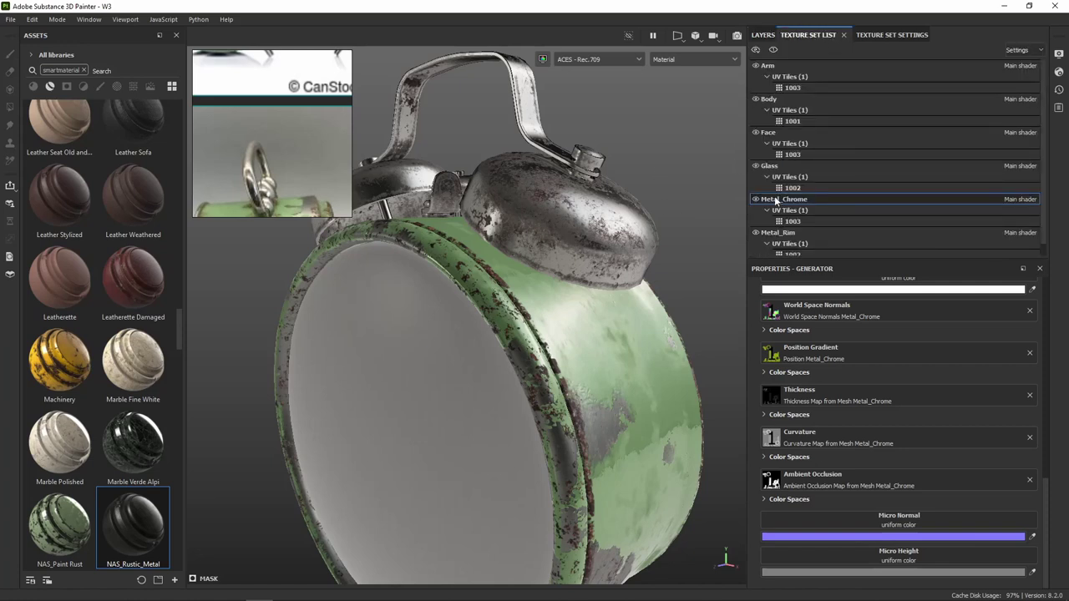
Hide the Glass texture set to reveal the clock hands from the front
click(755, 166)
mouse_move(478, 269)
alt+mouse_down()
mouse_move(538, 192)
mouse_move(535, 172)
mouse_move(494, 273)
alt+mouse_up()
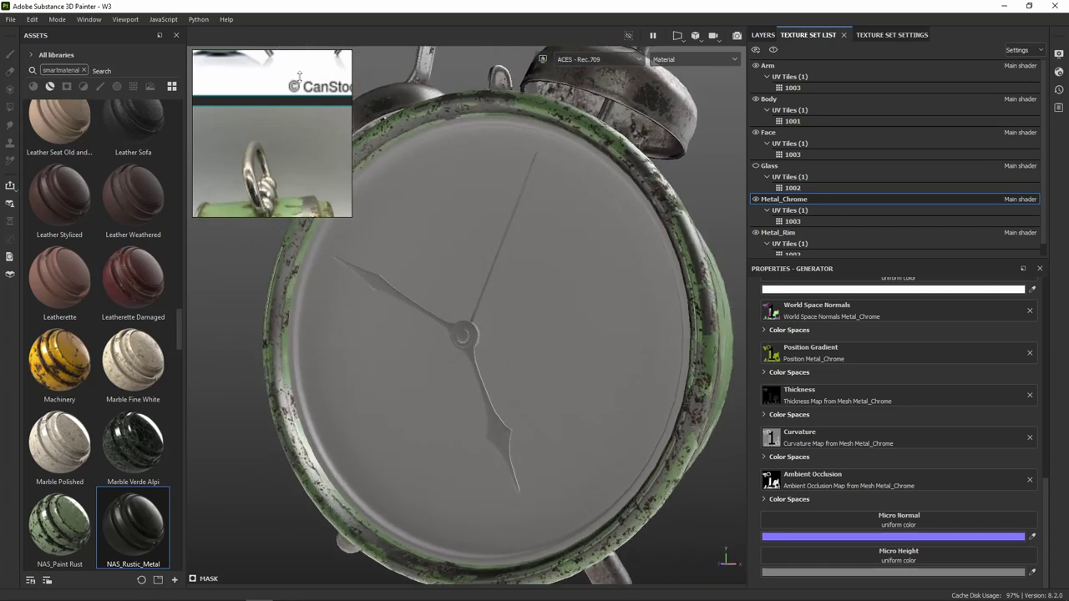
scroll(299, 76, down, 3)
Enlarge the green clock side and back photos in the reference panel
double_click(304, 117)
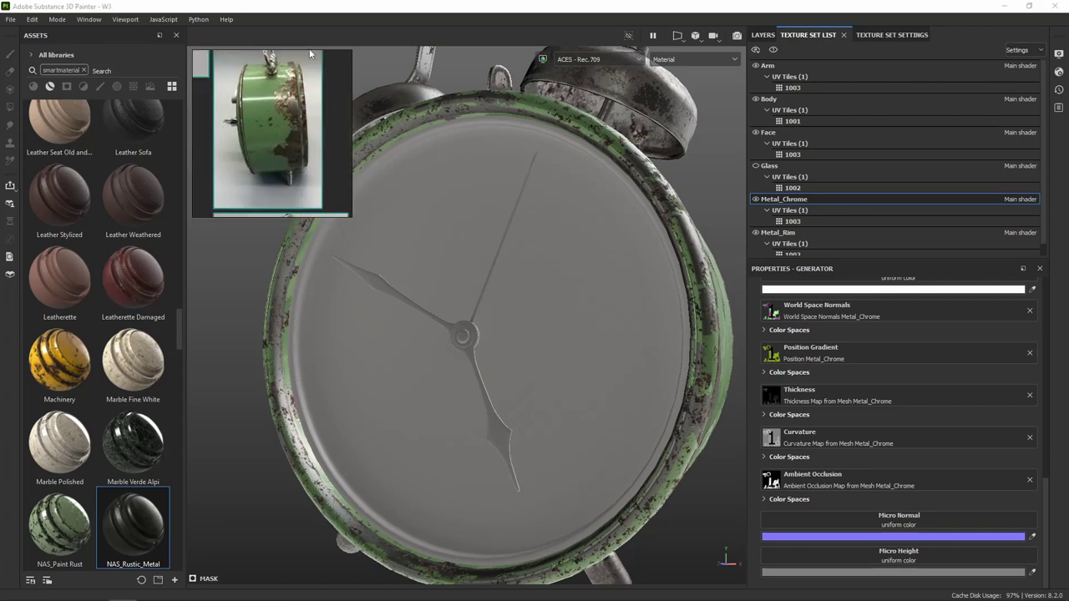
scroll(305, 100, down, 3)
scroll(294, 128, up, 3)
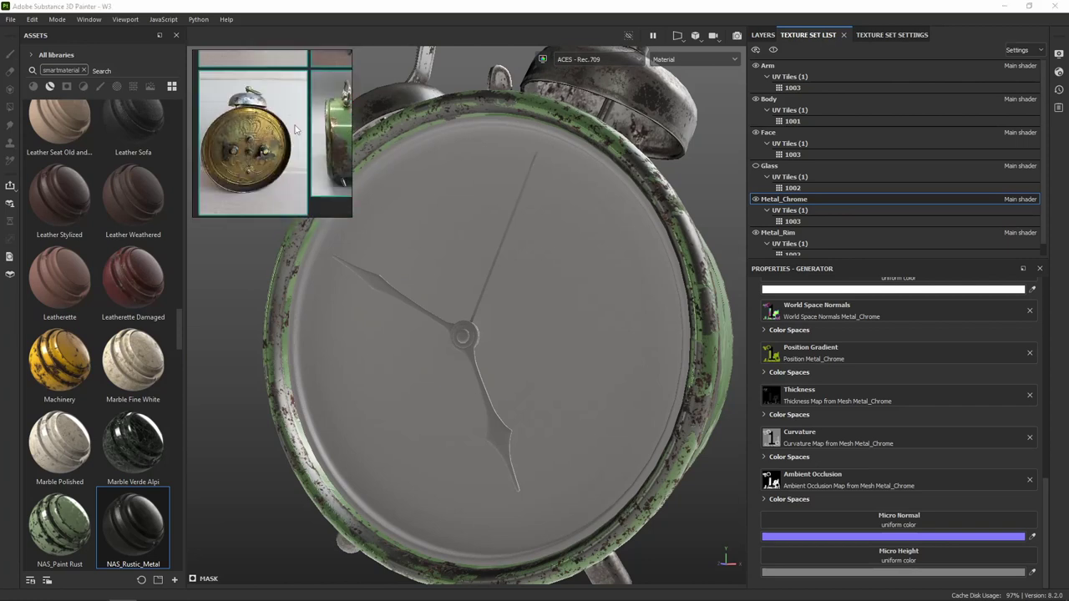
scroll(295, 129, down, 3)
double_click(311, 159)
scroll(263, 119, down, 3)
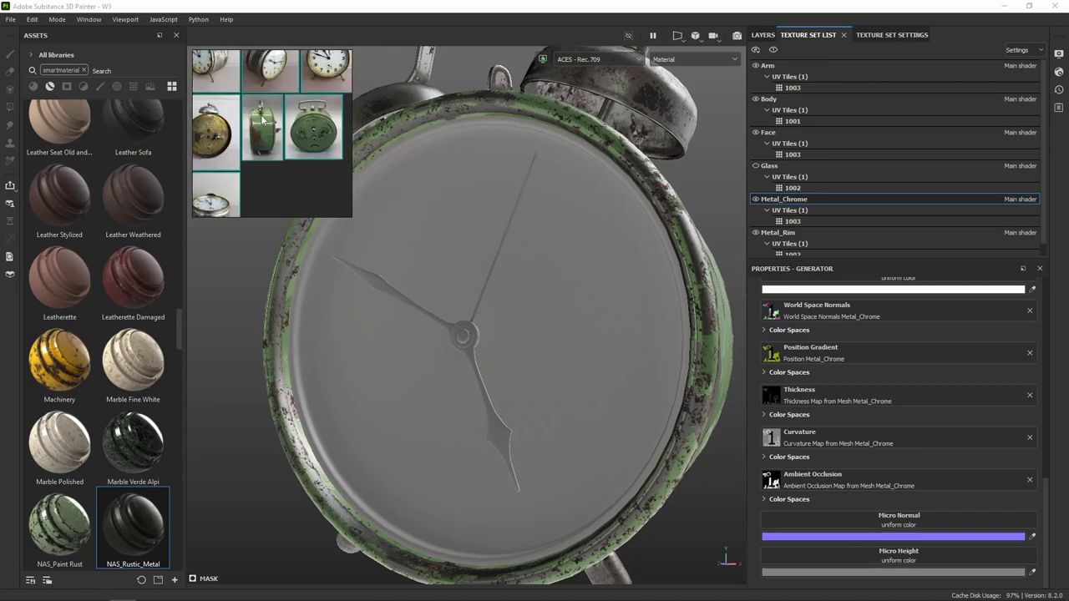
scroll(292, 162, up, 5)
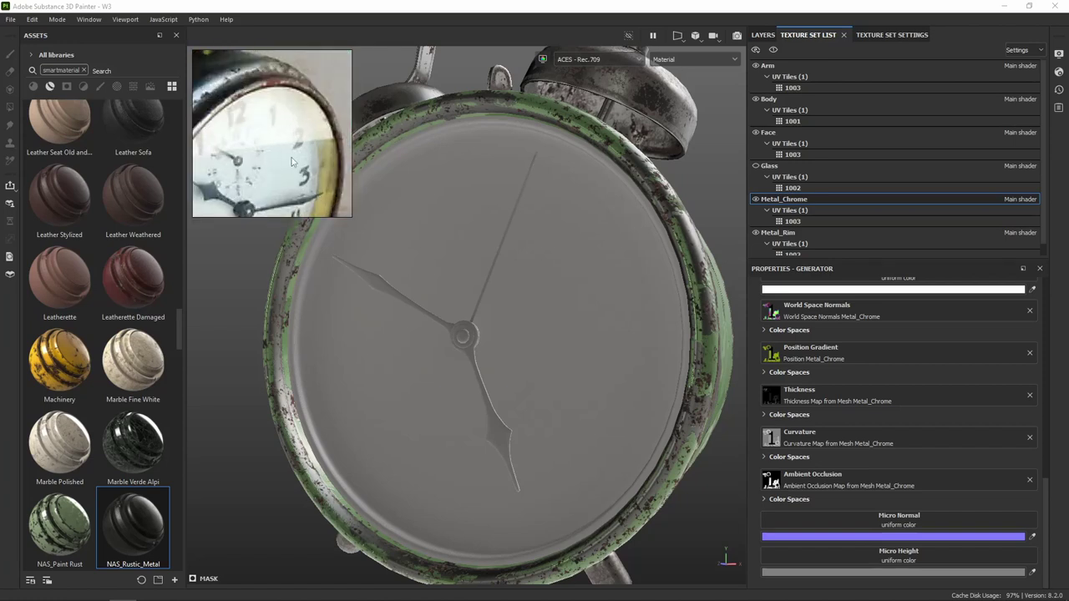
scroll(292, 161, up, 2)
scroll(244, 120, up, 2)
scroll(236, 153, up, 2)
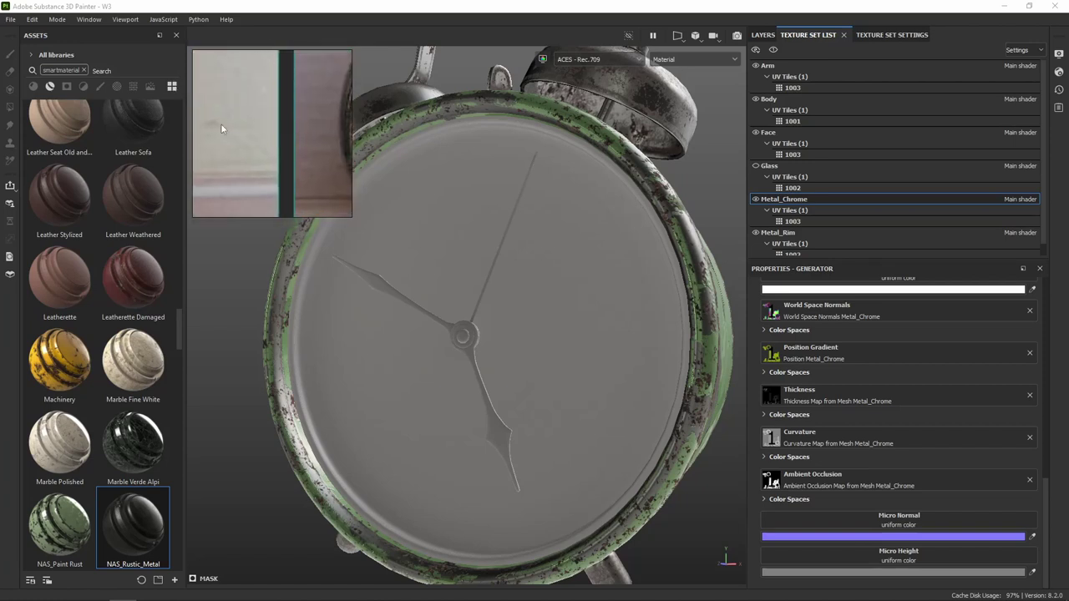
scroll(222, 128, down, 3)
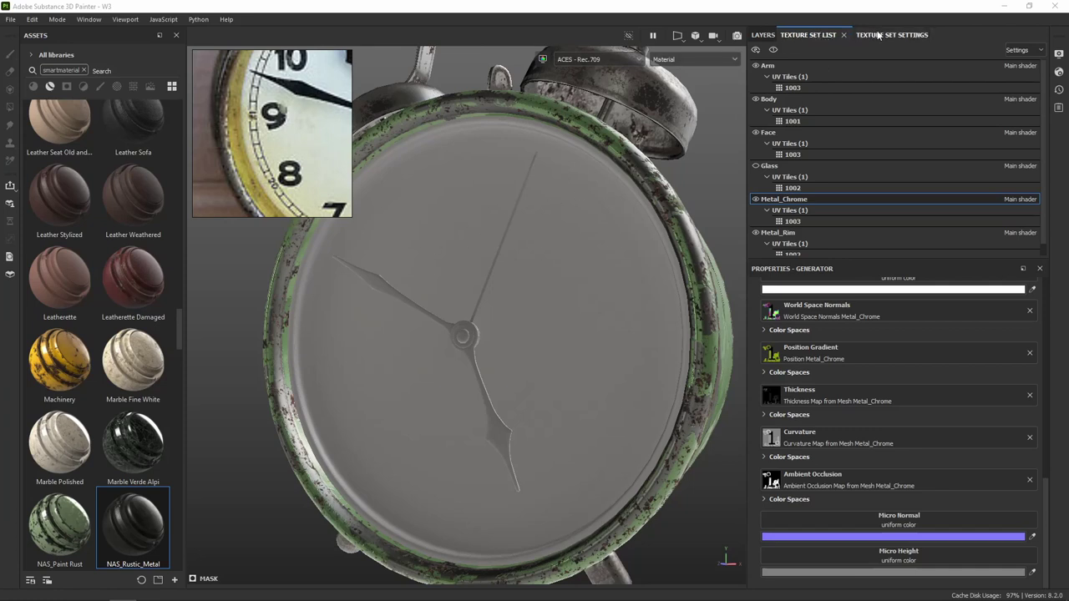
Collapse the NAS_Rustic_Metal folder in the layer stack and save the project
click(763, 35)
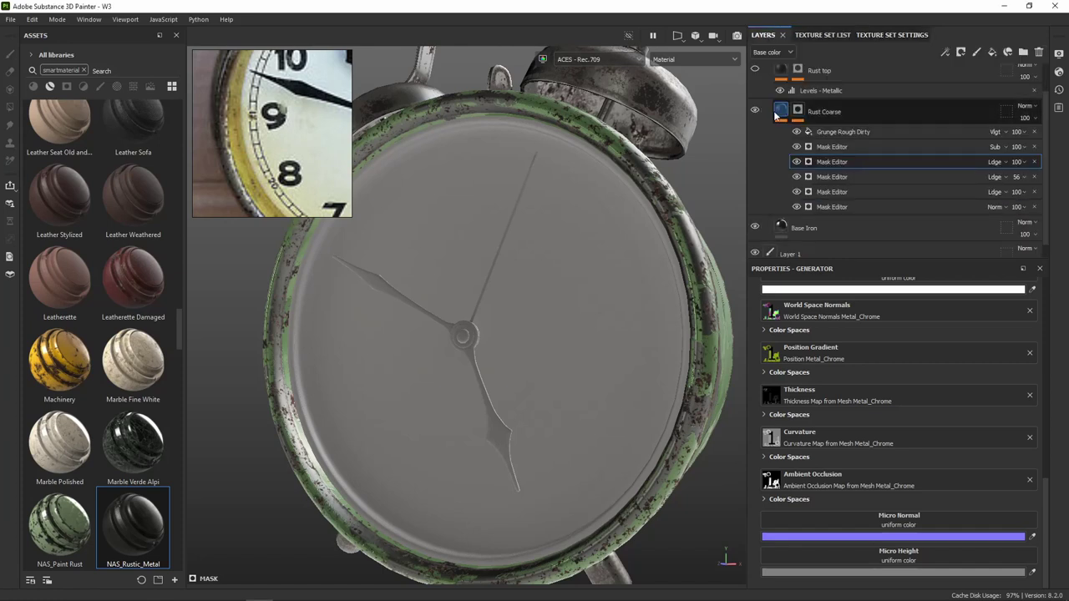
click(821, 36)
click(763, 36)
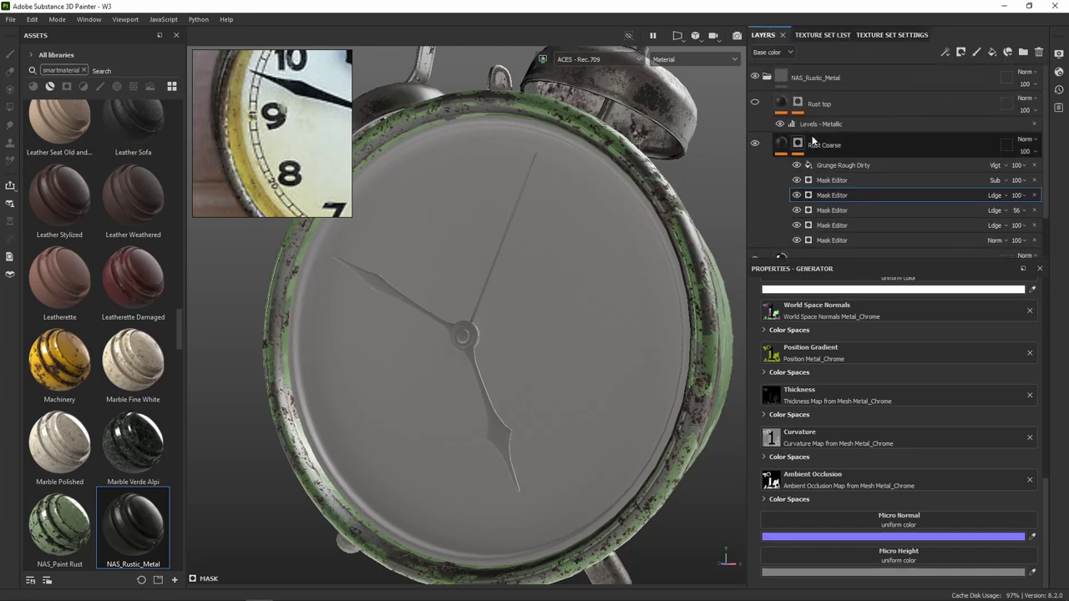
click(761, 78)
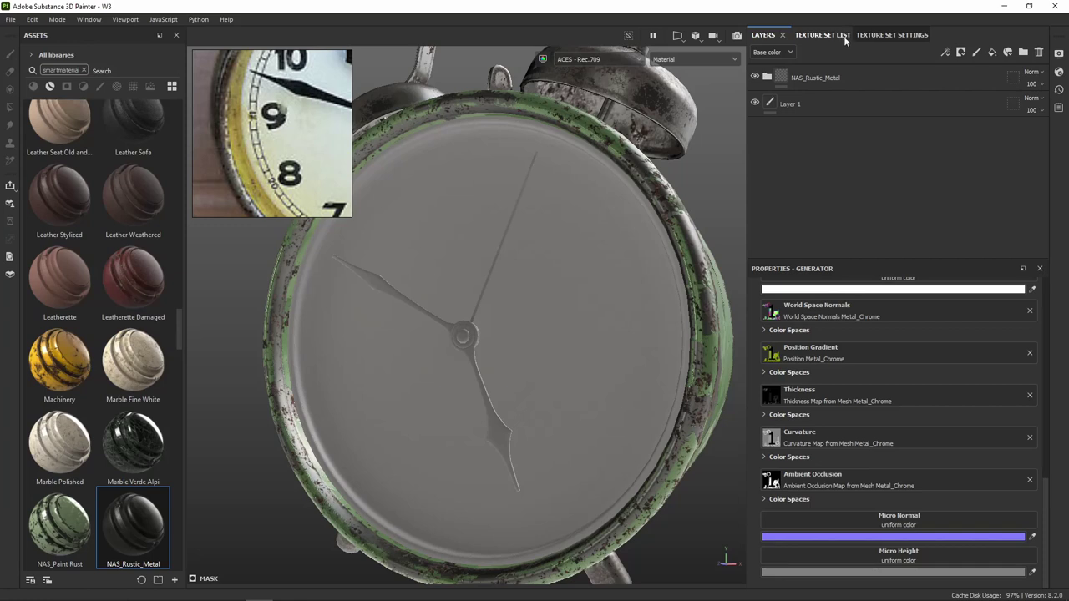
key(ctrl+s)
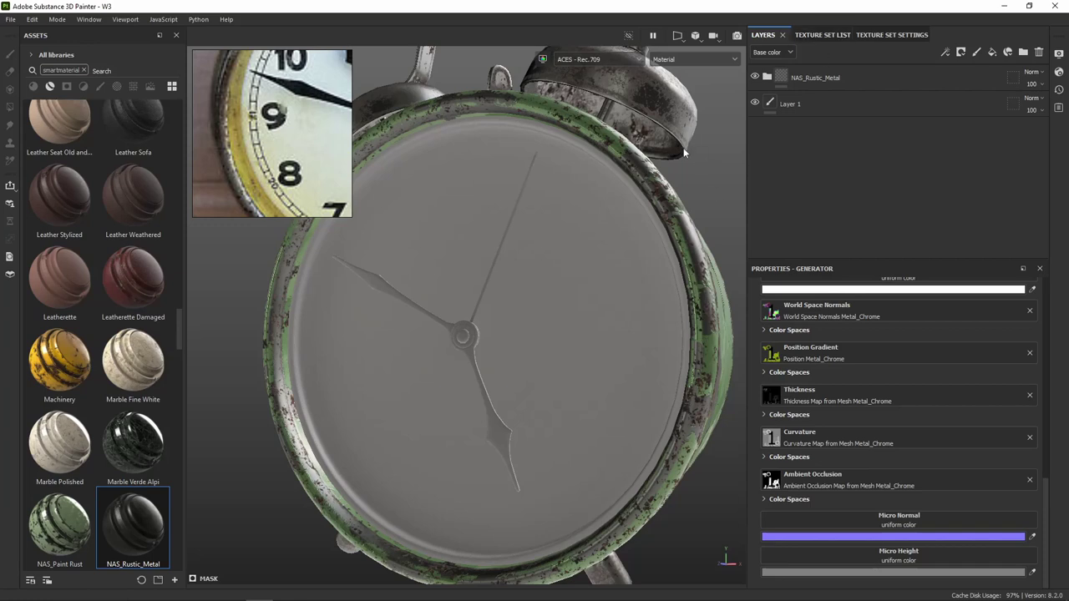
Inspect the clock from the side and return to the texture set list
scroll(672, 187, down, 5)
alt+drag(640, 190, 617, 211)
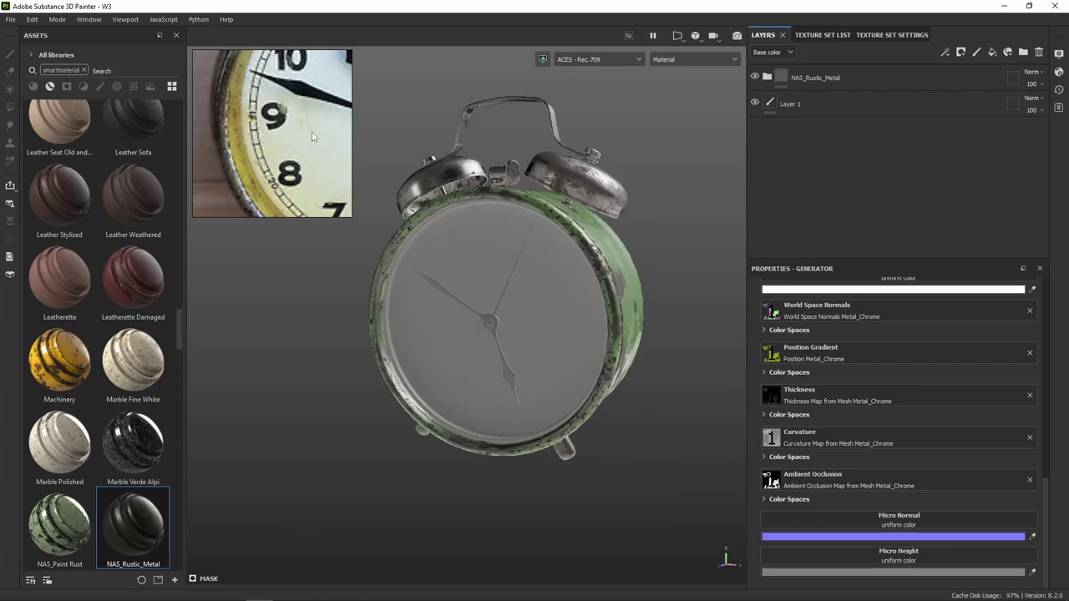
click(884, 35)
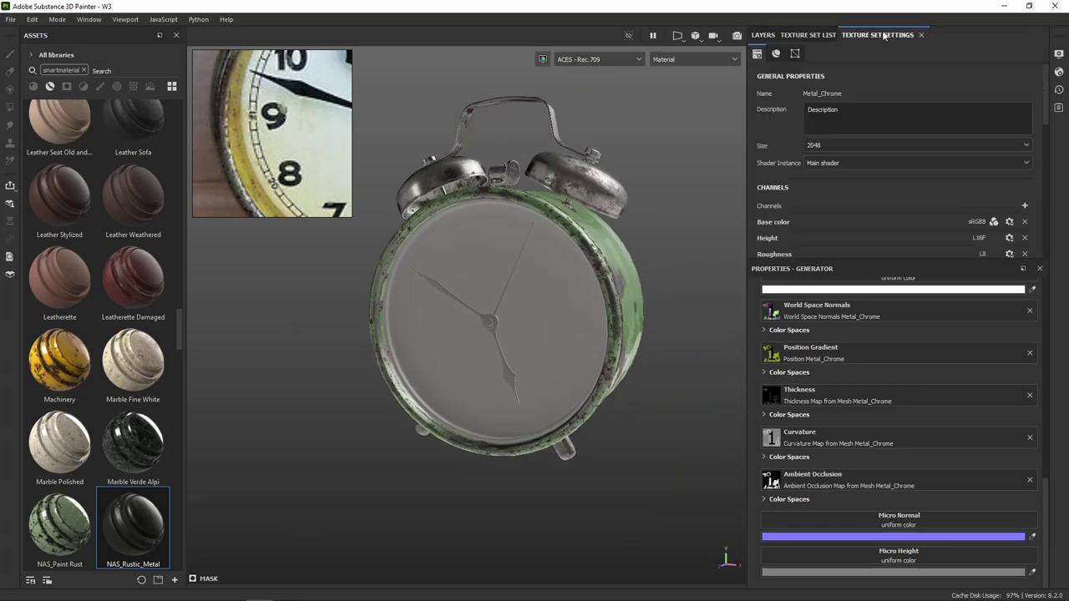
click(823, 35)
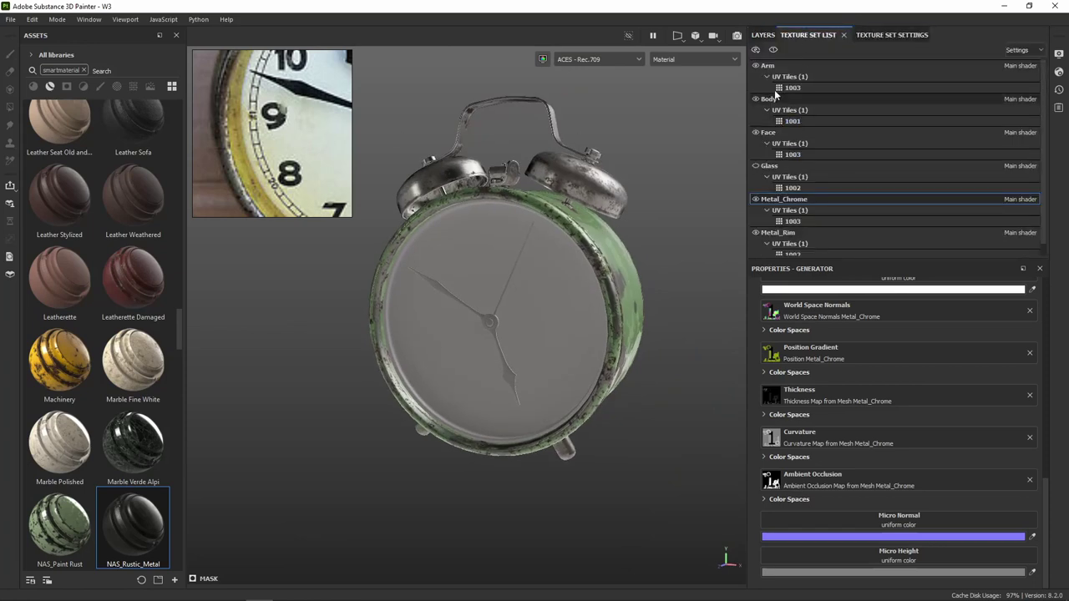
Switch to the Arm texture set's layers and search the assets for 'metall'
click(767, 66)
click(763, 35)
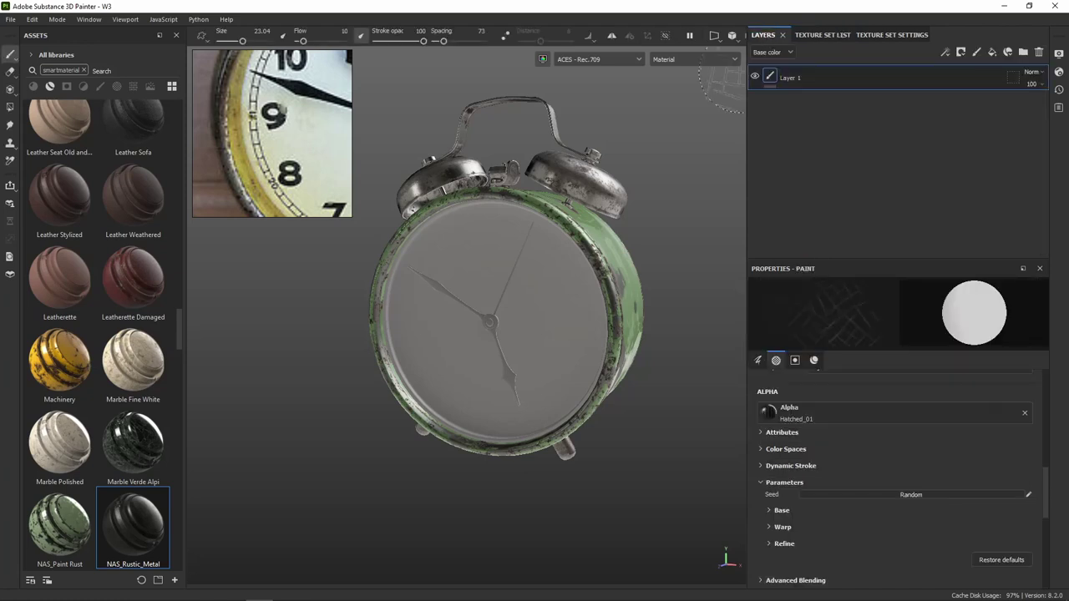
scroll(523, 305, up, 2)
scroll(523, 306, up, 4)
scroll(523, 306, up, 2)
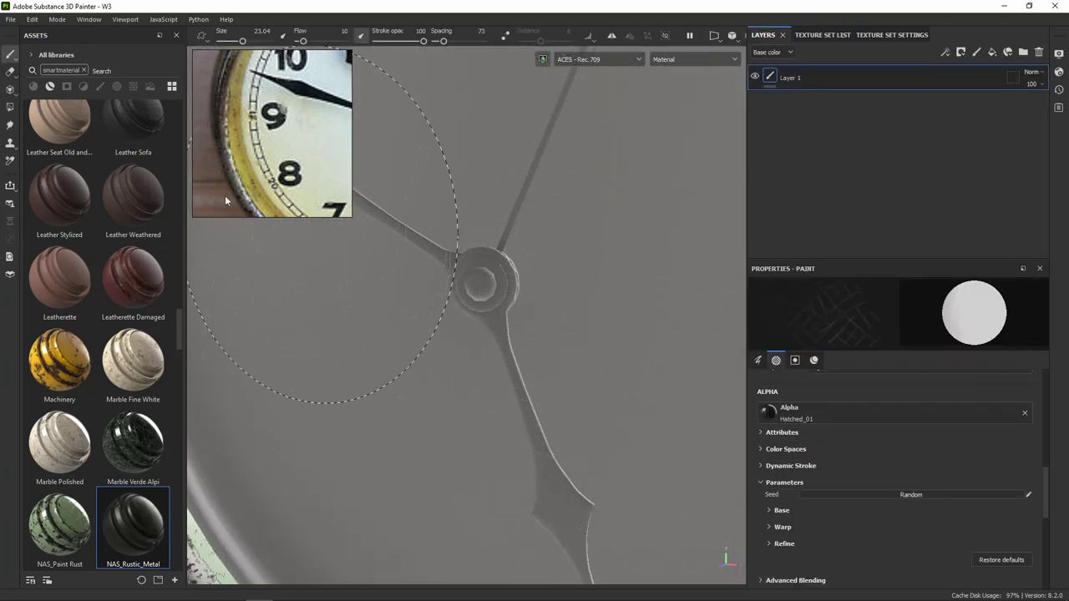
scroll(123, 264, down, 10)
scroll(120, 252, down, 3)
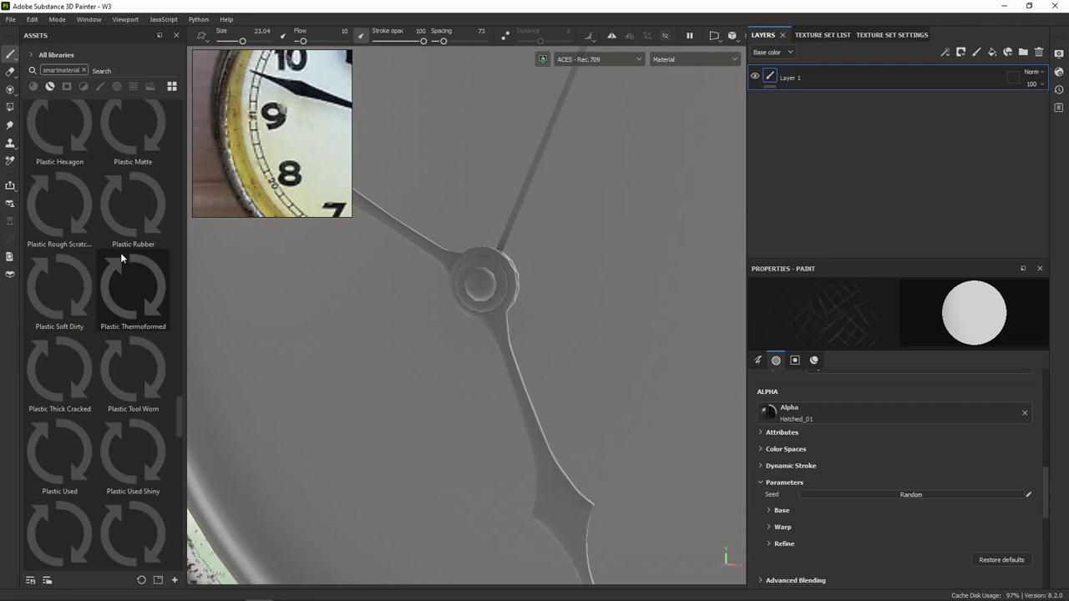
scroll(120, 253, up, 3)
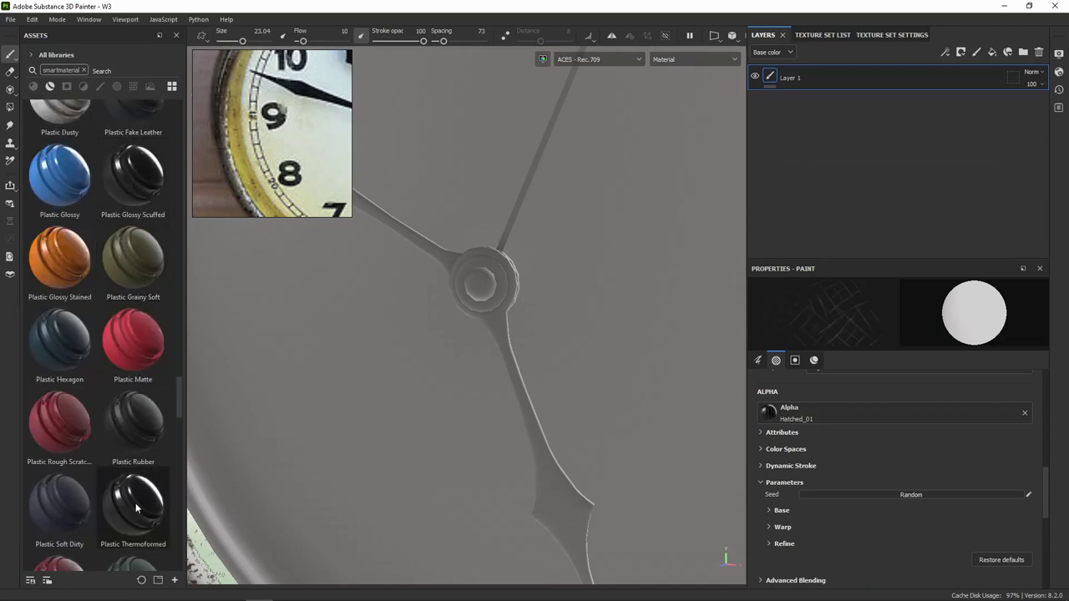
click(107, 70)
text(me)
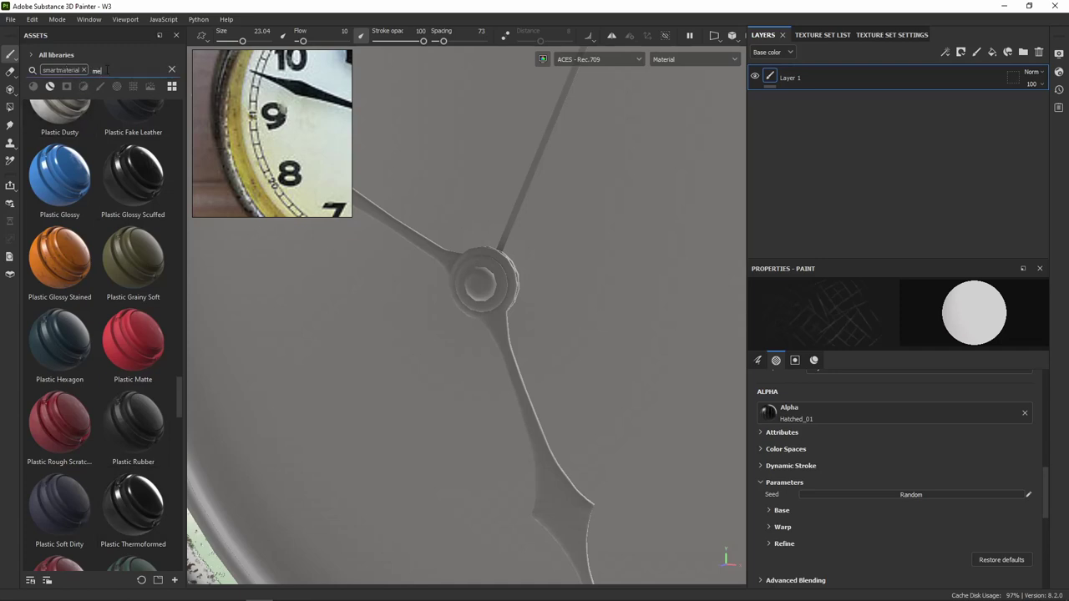
text(tall)
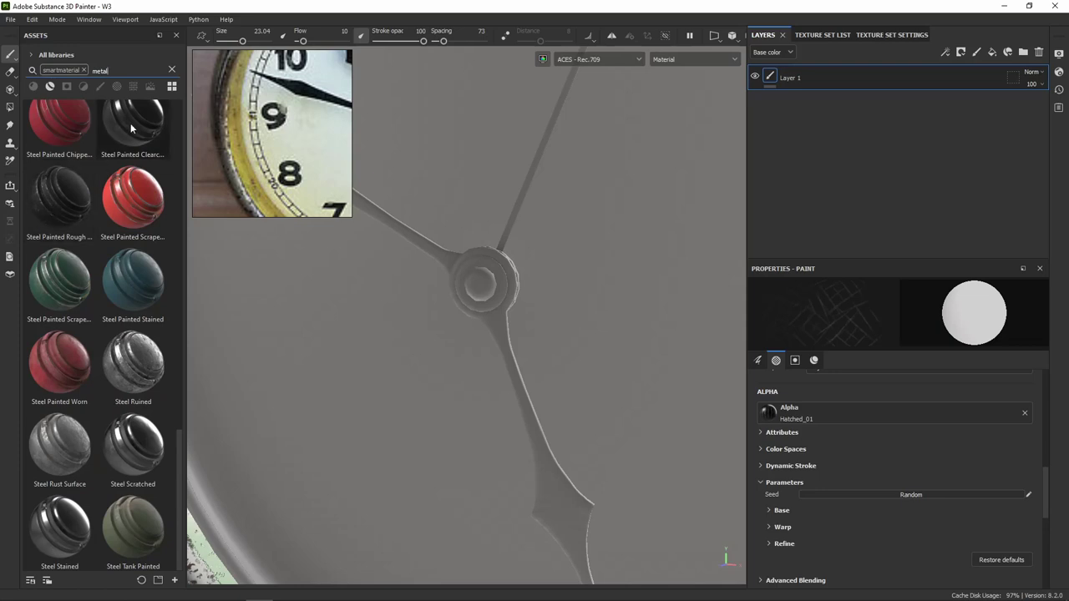
mouse_move(132, 126)
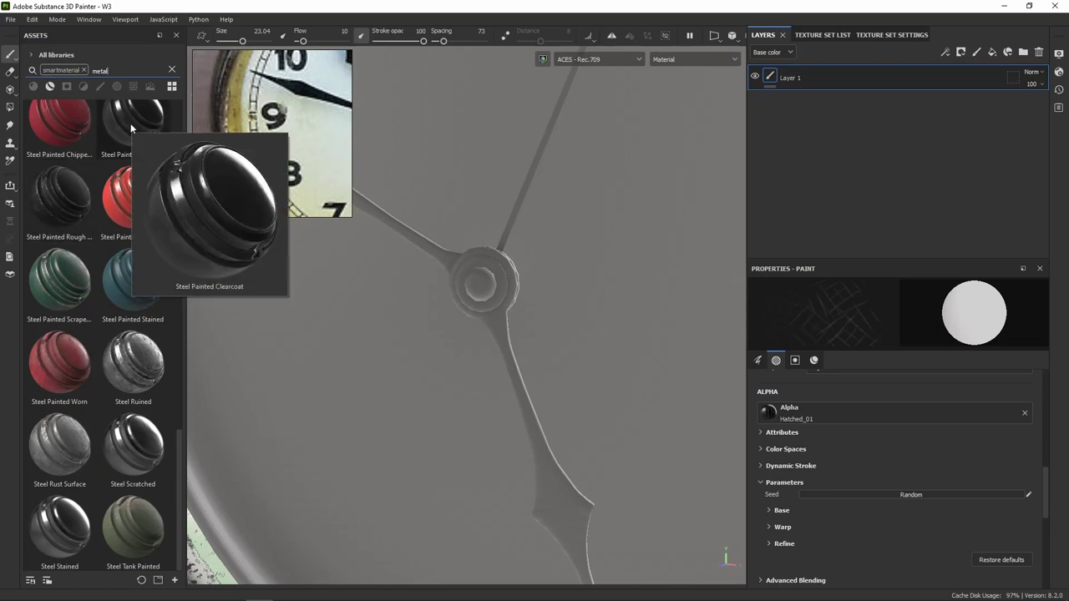
Apply the Steel Painted Clearcoat smart material to the clock hands
drag(131, 128, 490, 302)
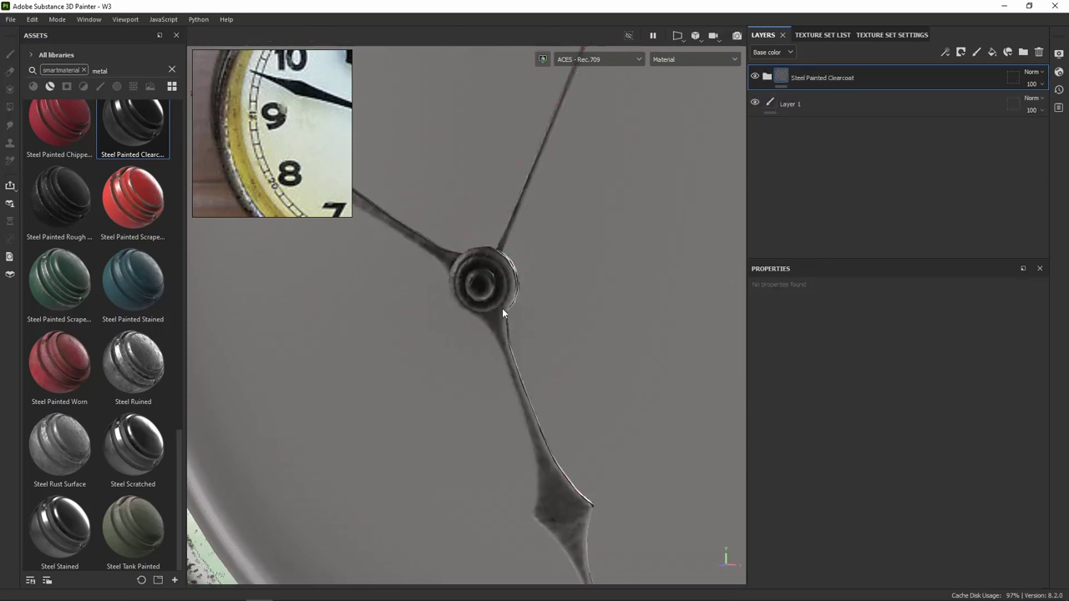
scroll(476, 341, down, 5)
scroll(478, 341, up, 5)
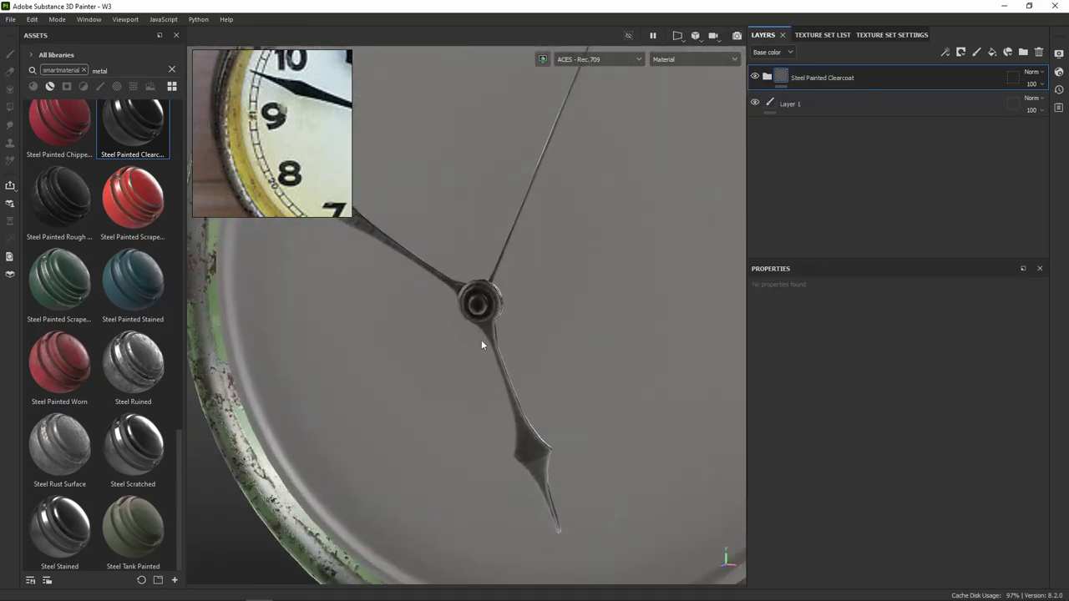
Expand the Steel Painted Clearcoat folder, compare Metallic Contrast, and select the Metal fill layer
click(769, 78)
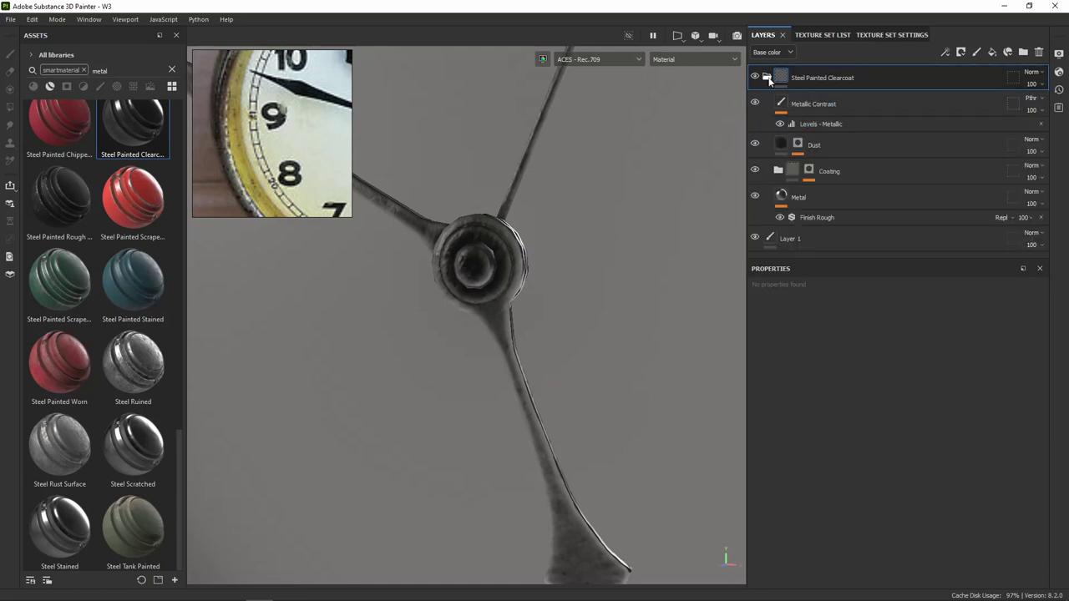
click(756, 103)
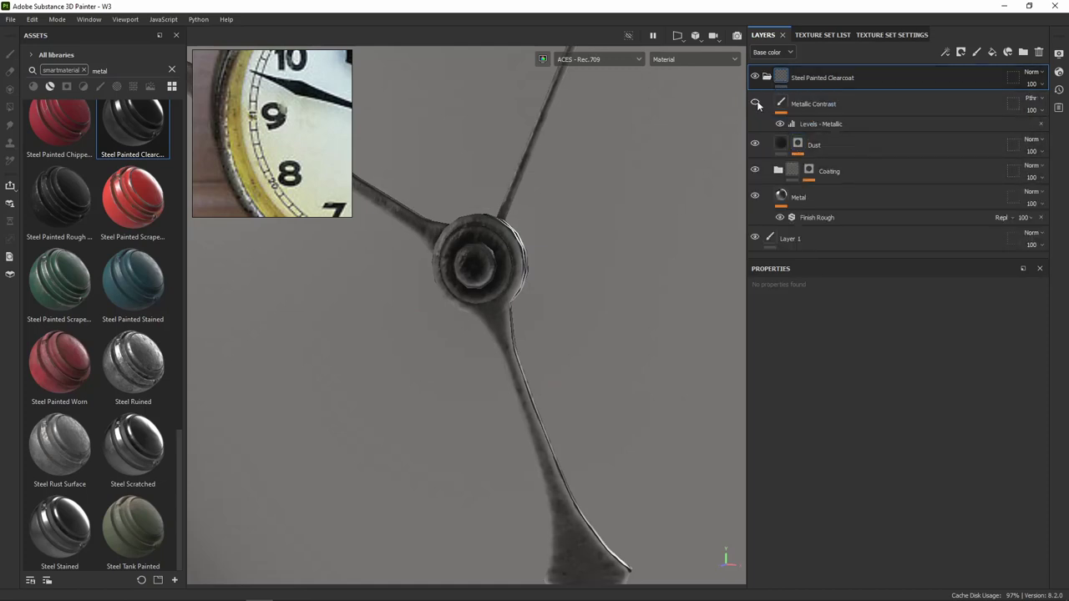
click(756, 103)
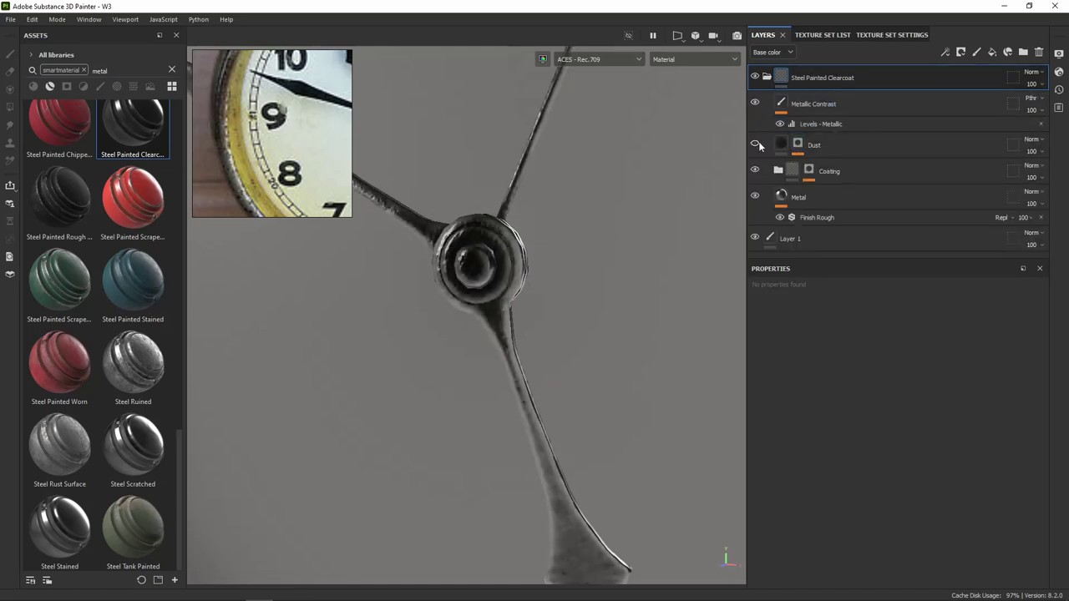
scroll(524, 302, down, 3)
mouse_move(545, 284)
alt+mouse_down()
mouse_move(667, 243)
mouse_move(610, 267)
alt+mouse_up()
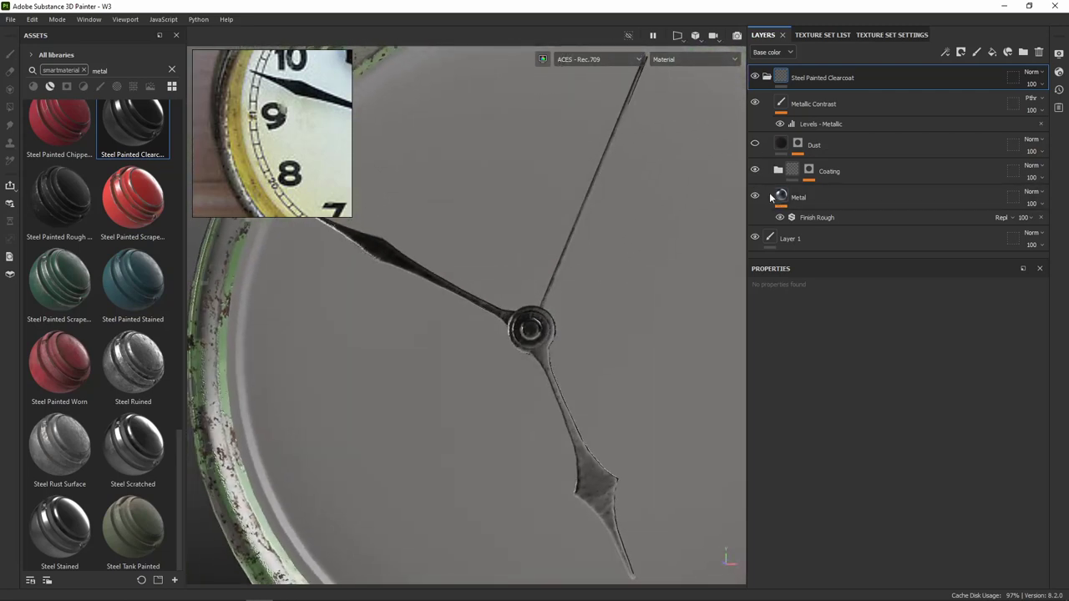
click(785, 198)
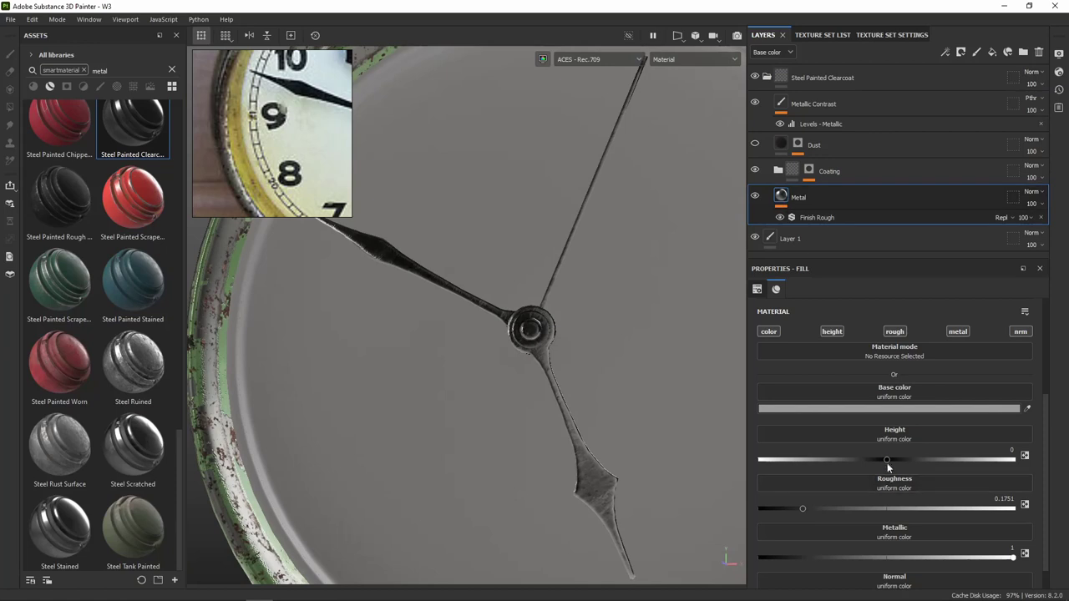
Darken the Metal layer's base colour to dark grey
click(912, 408)
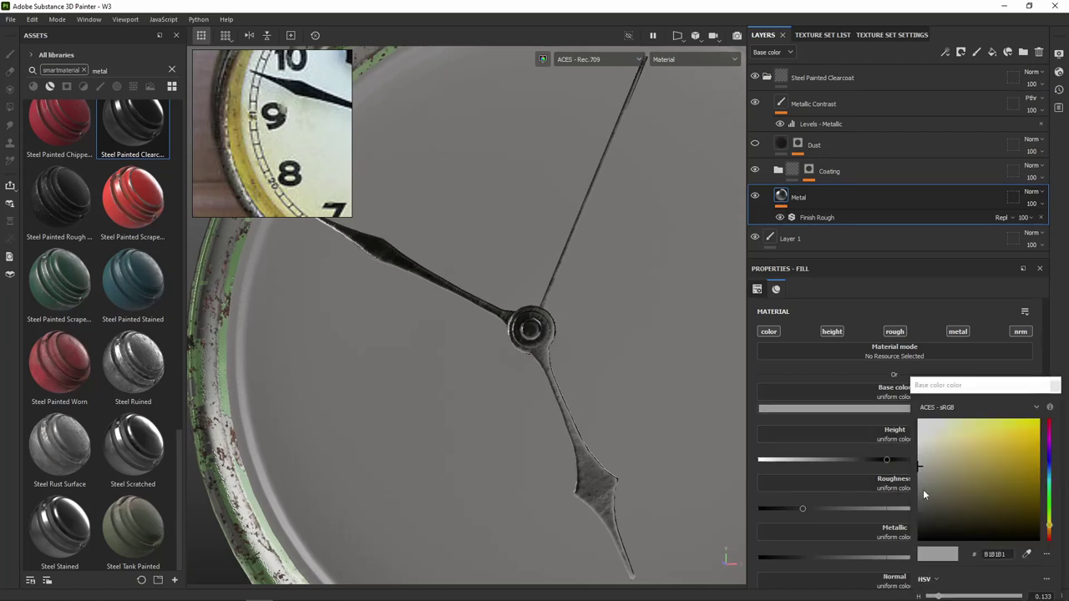
drag(923, 489, 910, 504)
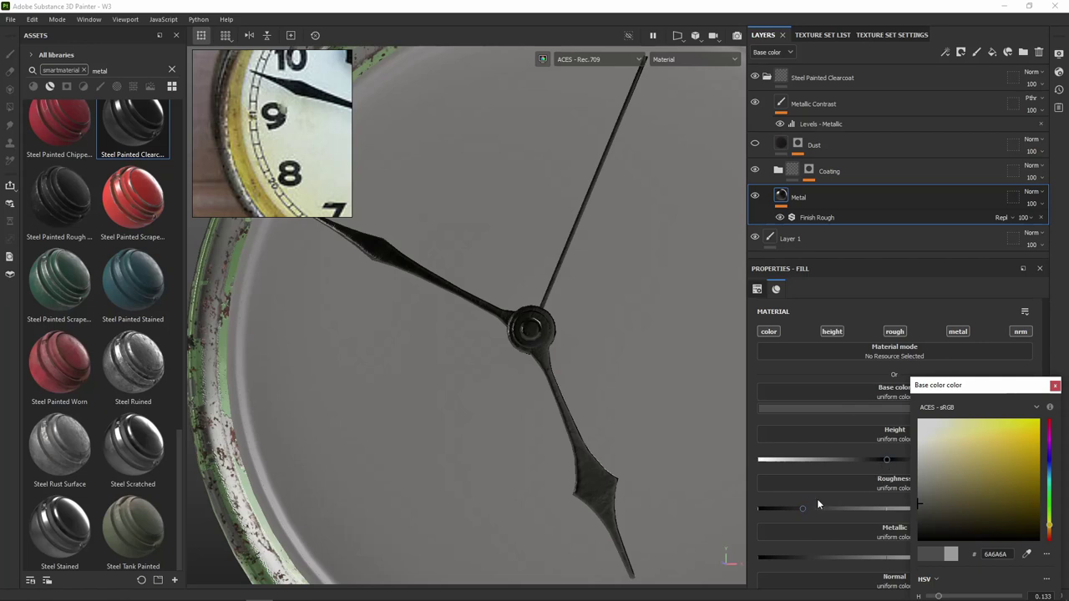
click(888, 462)
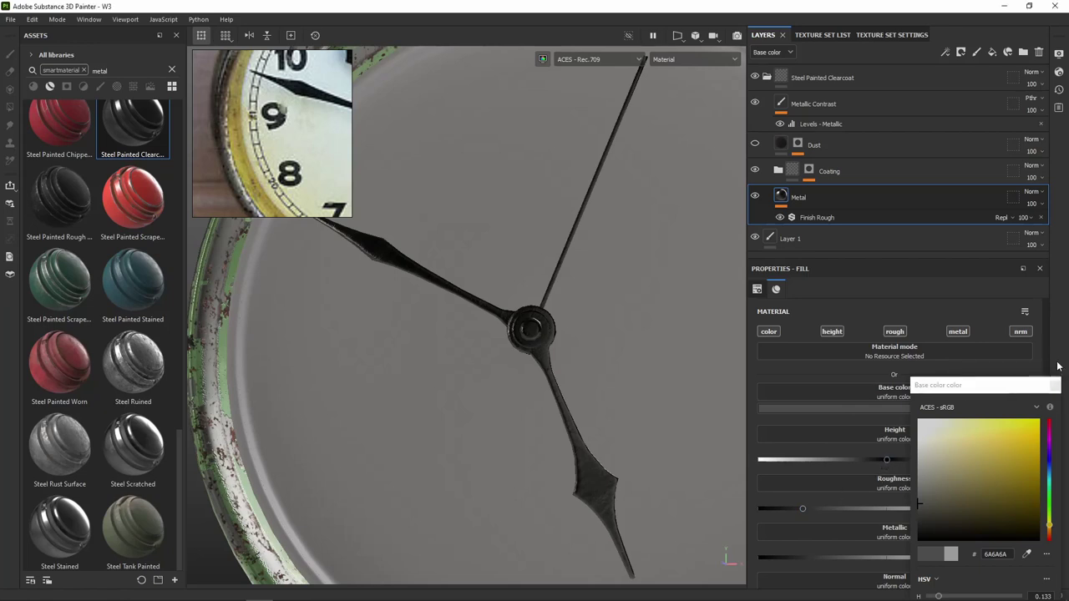
click(1055, 385)
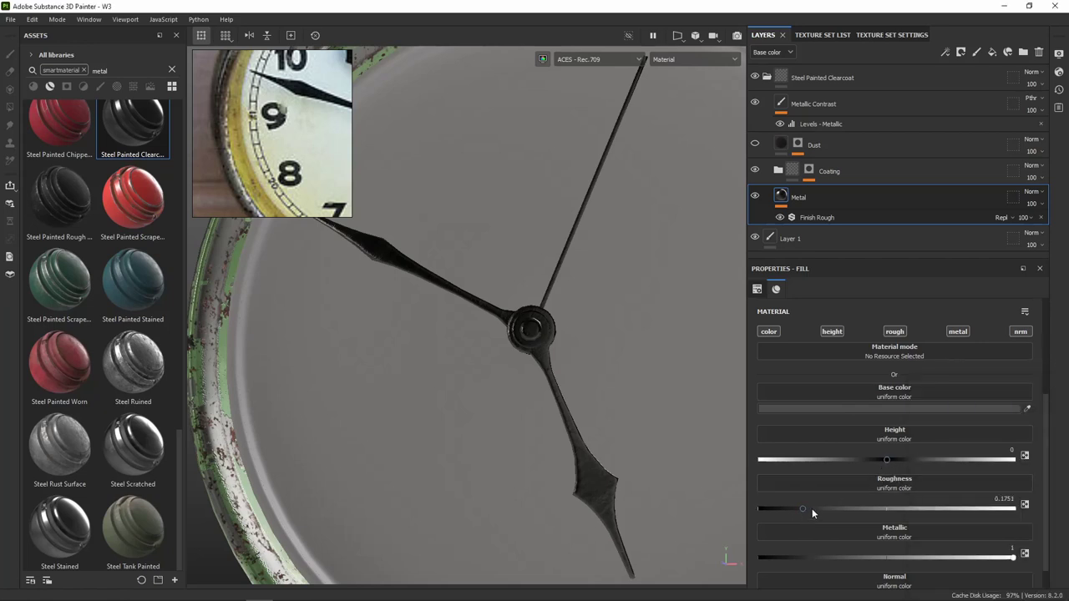
Set Metal roughness to 0.3312 and metallic to 0.5974, comparing Coating and Dust visibility
drag(791, 510, 844, 509)
mouse_move(1013, 557)
mouse_down()
mouse_move(894, 557)
mouse_move(911, 557)
mouse_up()
mouse_move(554, 325)
alt+mouse_down()
mouse_move(555, 240)
mouse_move(591, 253)
alt+mouse_up()
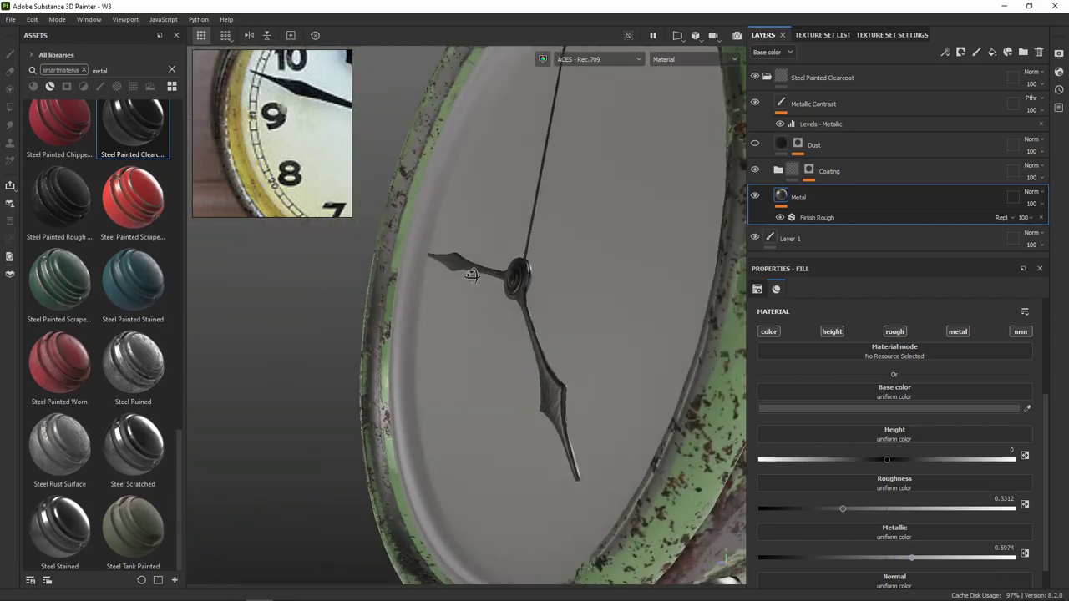
click(755, 170)
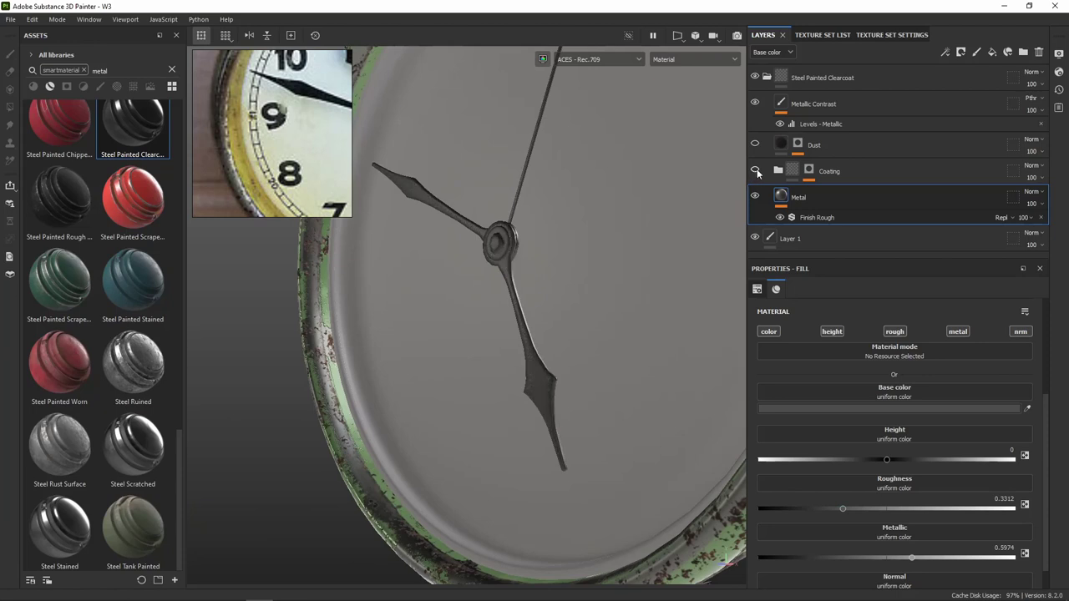
mouse_move(609, 226)
alt+mouse_down()
mouse_move(660, 251)
mouse_move(568, 308)
mouse_move(582, 225)
mouse_move(707, 215)
alt+mouse_up()
click(755, 144)
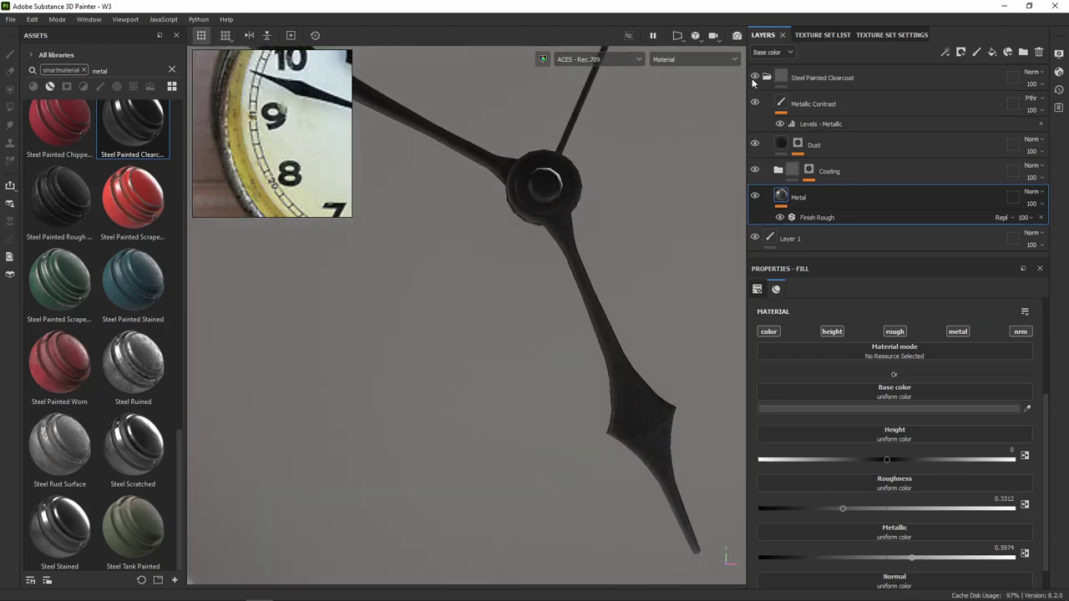
Collapse the Steel Painted Clearcoat folder, frame the clock, and orbit to inspect its back and green side
click(766, 77)
key(f)
alt+drag(619, 277, 600, 284)
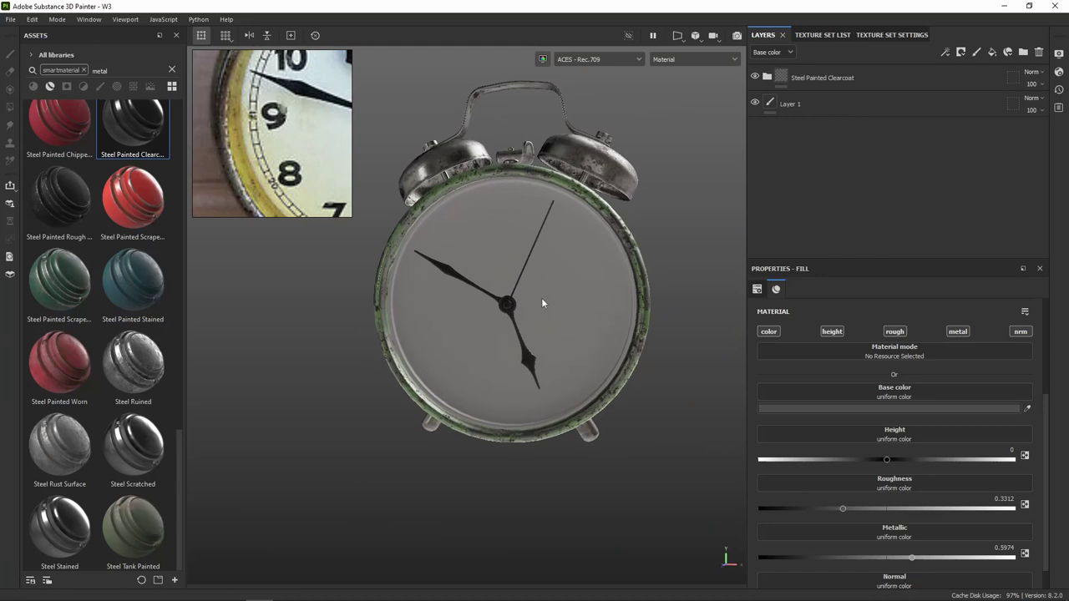
alt+drag(558, 296, 633, 240)
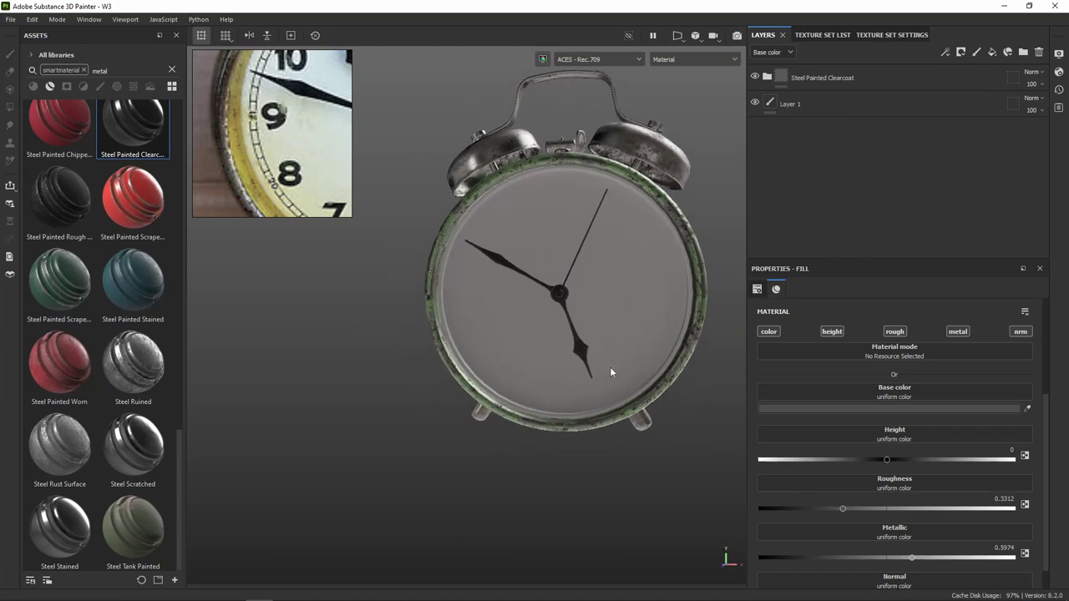
mouse_move(509, 293)
alt+mouse_down()
mouse_move(270, 305)
mouse_move(606, 295)
mouse_move(430, 206)
mouse_move(270, 267)
mouse_move(568, 270)
mouse_move(466, 361)
alt+mouse_up()
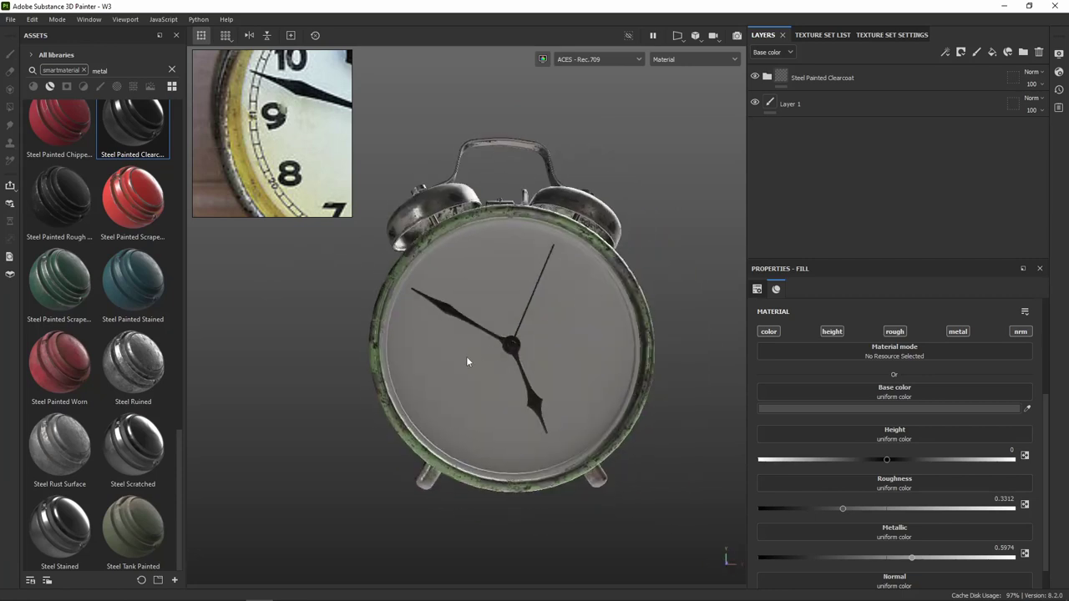
mouse_move(527, 331)
alt+mouse_down()
mouse_move(520, 292)
mouse_move(552, 305)
mouse_move(918, 337)
mouse_move(932, 307)
mouse_move(804, 291)
mouse_move(486, 337)
alt+mouse_up()
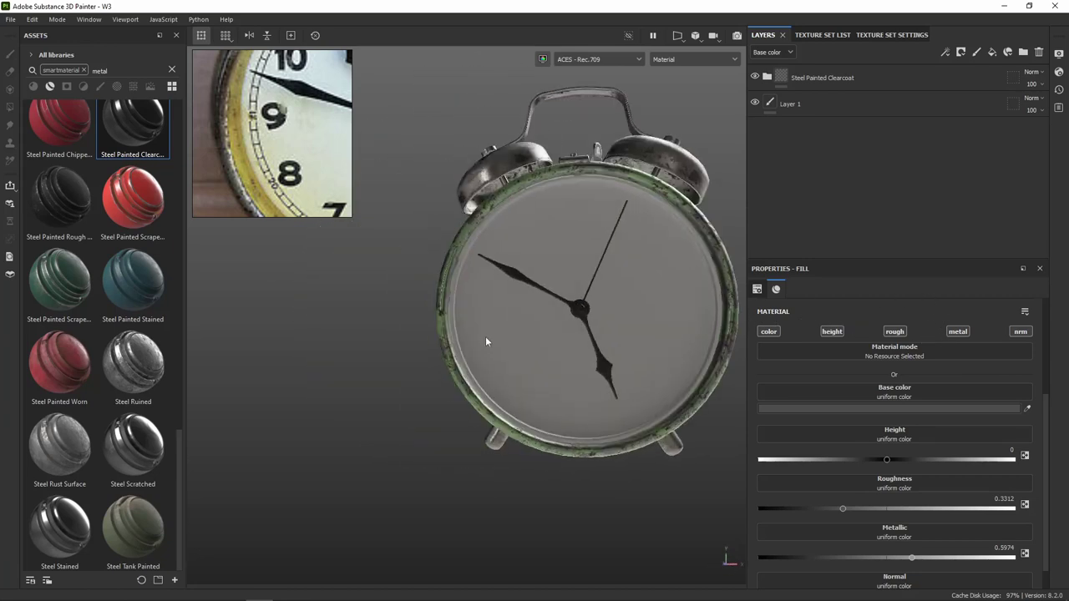
alt+middle_drag(639, 287, 582, 292)
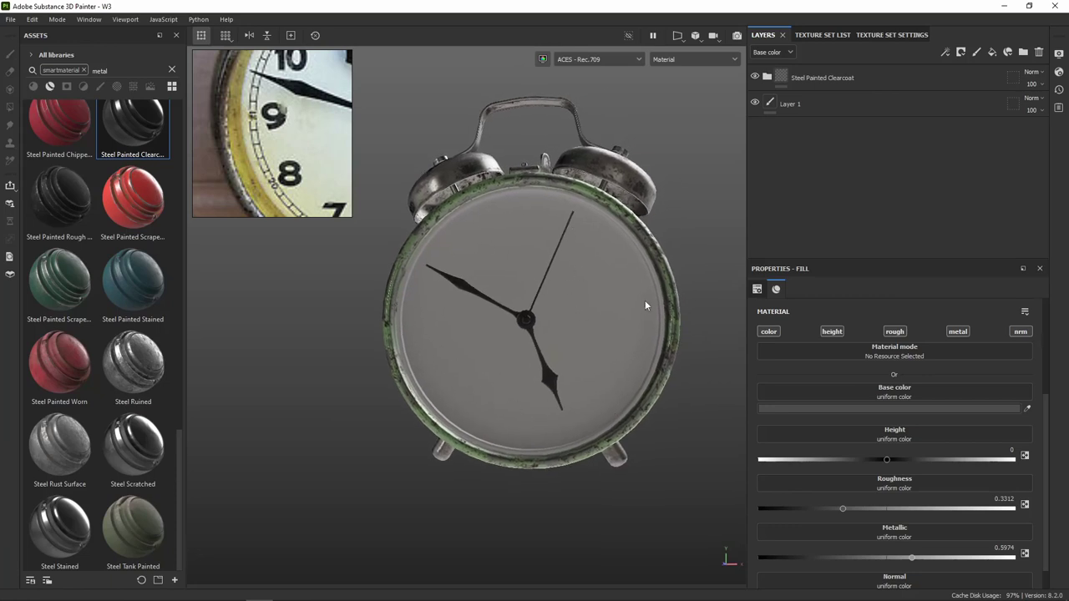
mouse_move(644, 305)
alt+mouse_down()
mouse_move(543, 325)
mouse_move(599, 331)
mouse_move(566, 306)
mouse_move(574, 322)
mouse_move(521, 340)
mouse_move(538, 326)
alt+mouse_up()
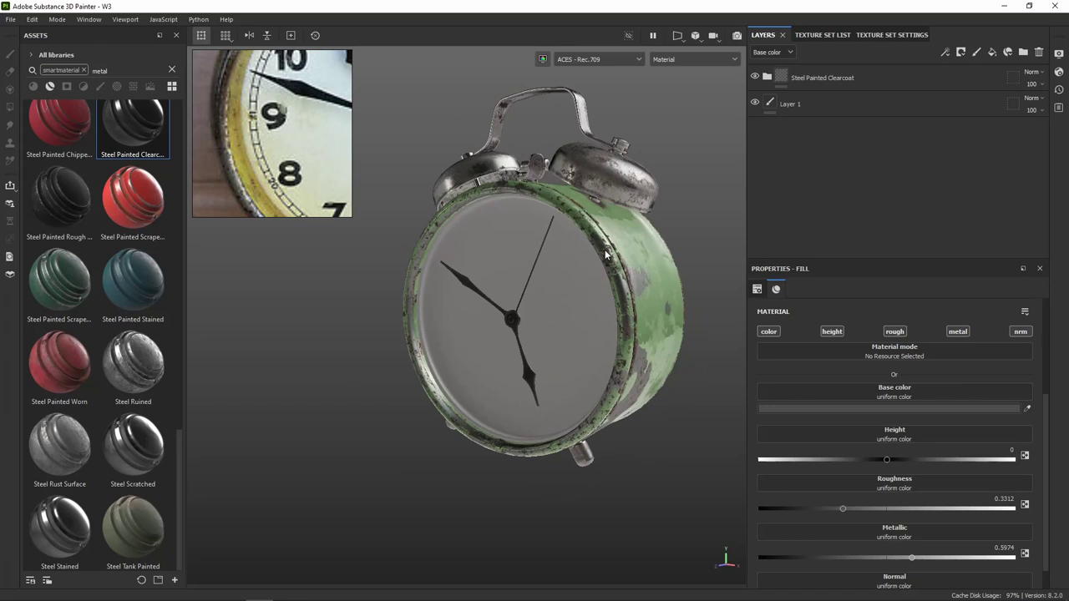
scroll(320, 153, down, 3)
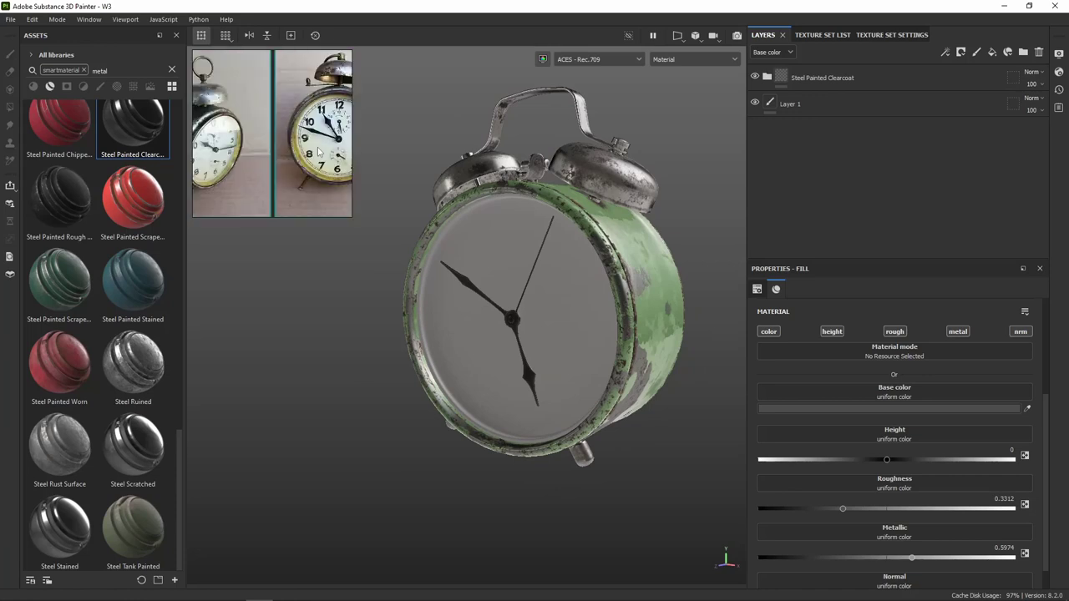
middle_drag(662, 287, 564, 213)
alt+drag(564, 213, 574, 228)
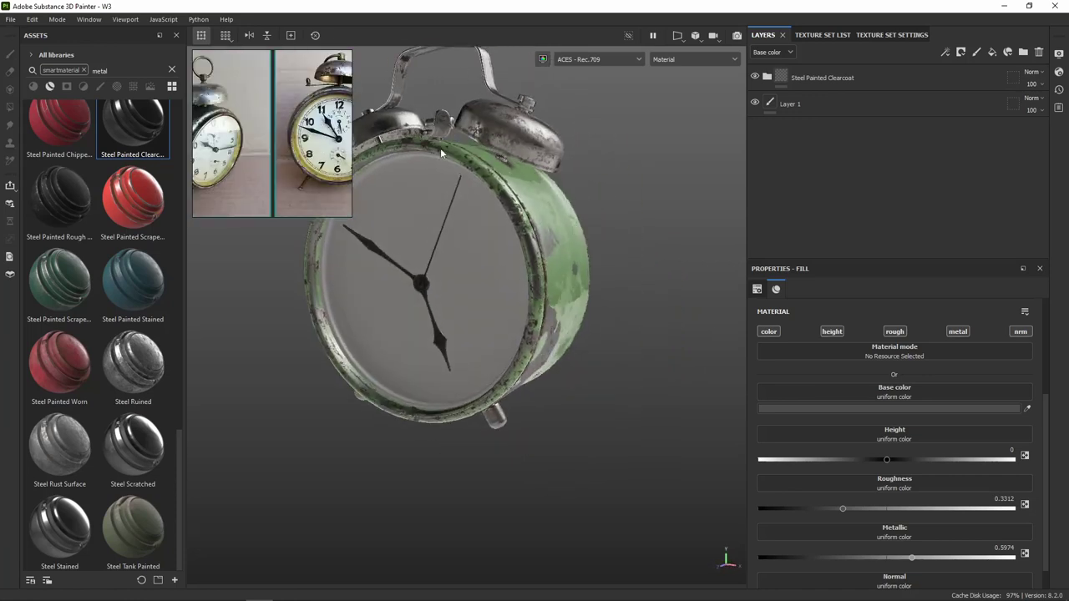
alt+drag(505, 204, 505, 233)
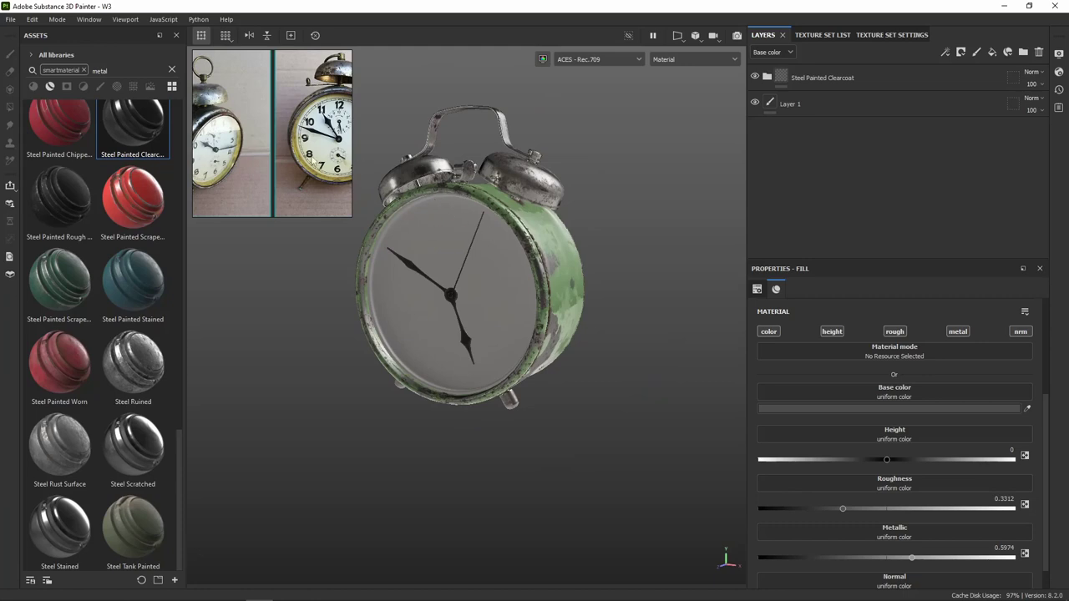
scroll(295, 161, down, 3)
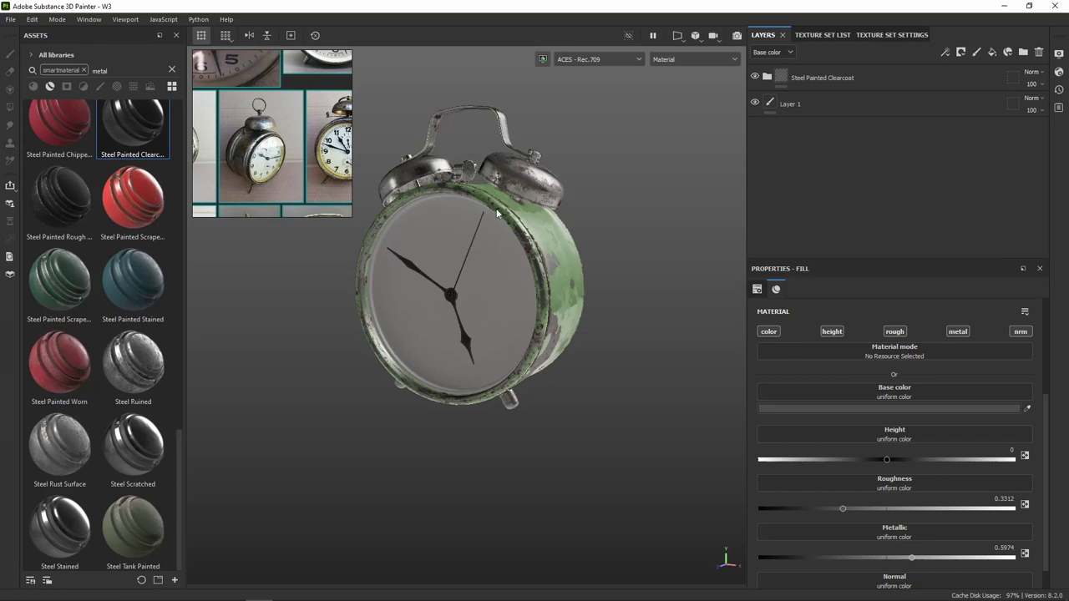
scroll(250, 125, down, 5)
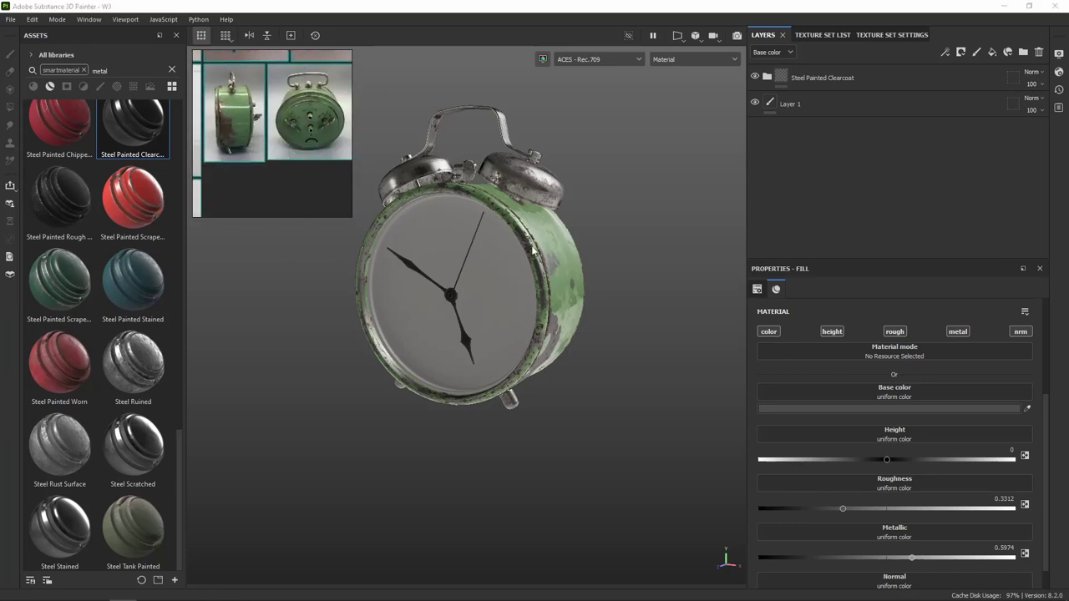
mouse_move(535, 250)
alt+mouse_down()
mouse_move(428, 241)
mouse_move(485, 242)
alt+mouse_up()
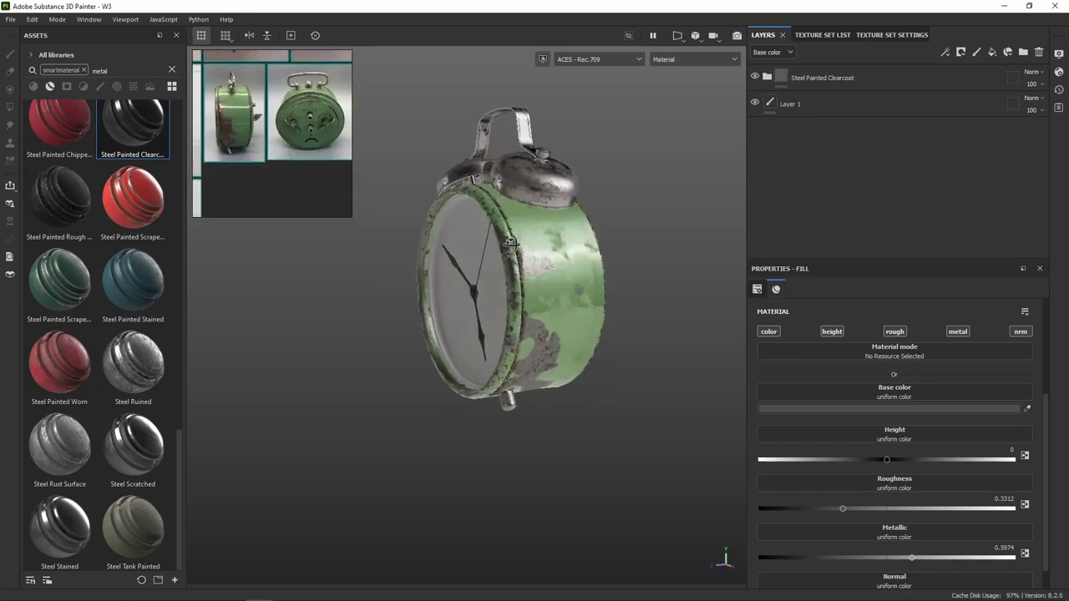
scroll(301, 147, up, 3)
scroll(237, 146, up, 2)
scroll(277, 143, up, 3)
scroll(291, 149, up, 3)
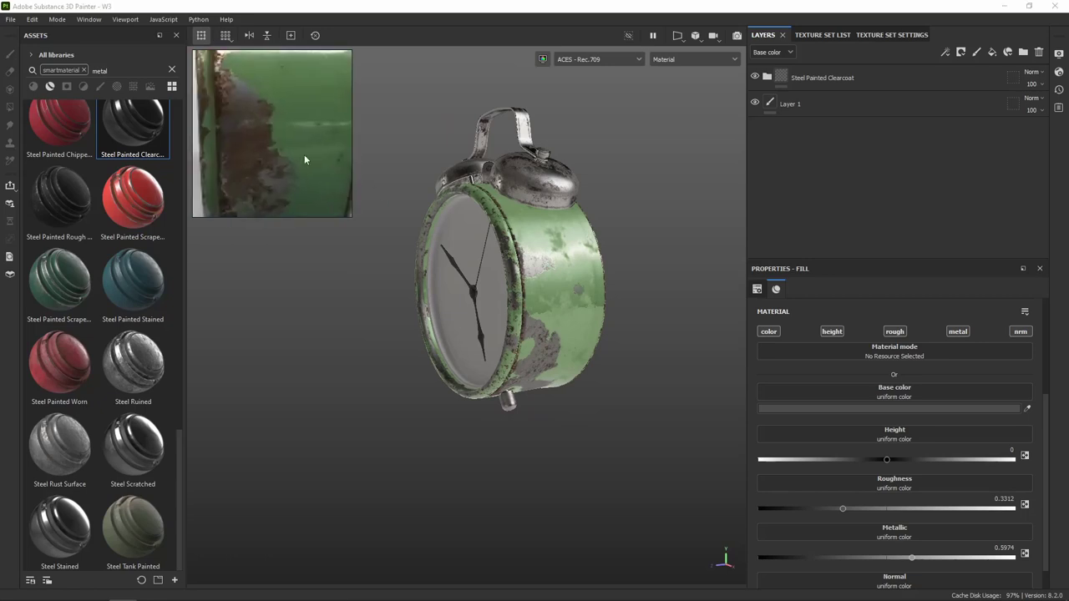
alt+drag(544, 307, 557, 264)
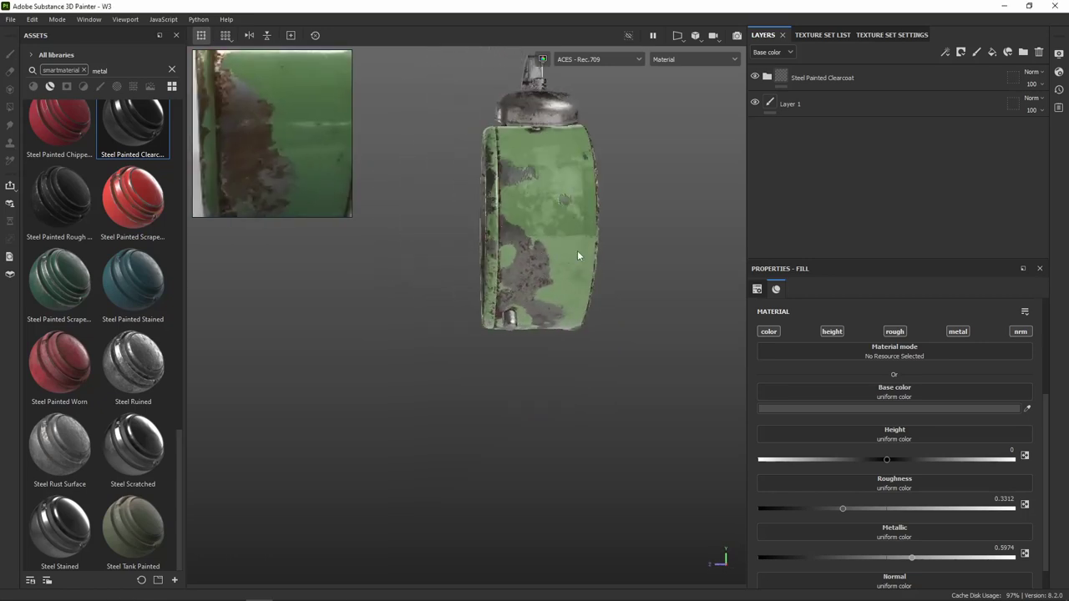
mouse_move(577, 250)
alt+mouse_down()
mouse_move(411, 267)
mouse_move(580, 256)
alt+mouse_up()
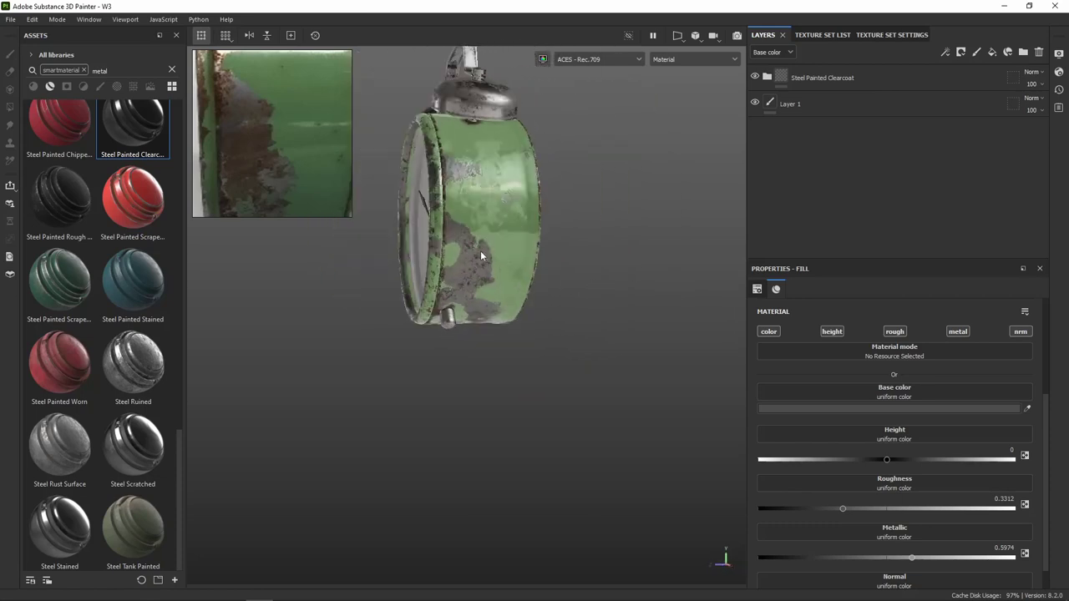
alt+drag(481, 256, 564, 200)
scroll(564, 201, up, 3)
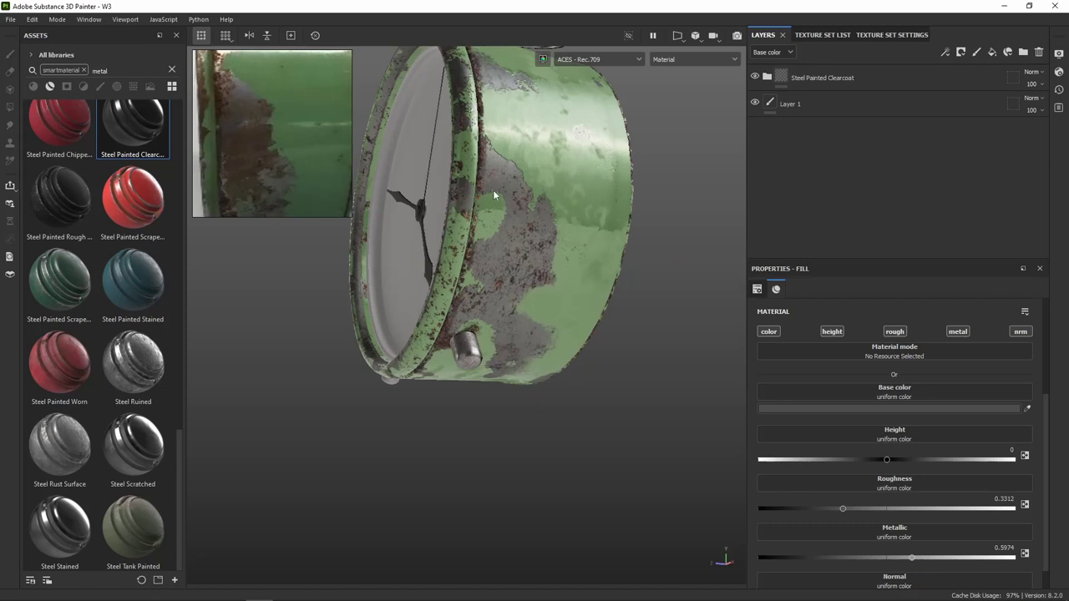
alt+drag(493, 196, 480, 193)
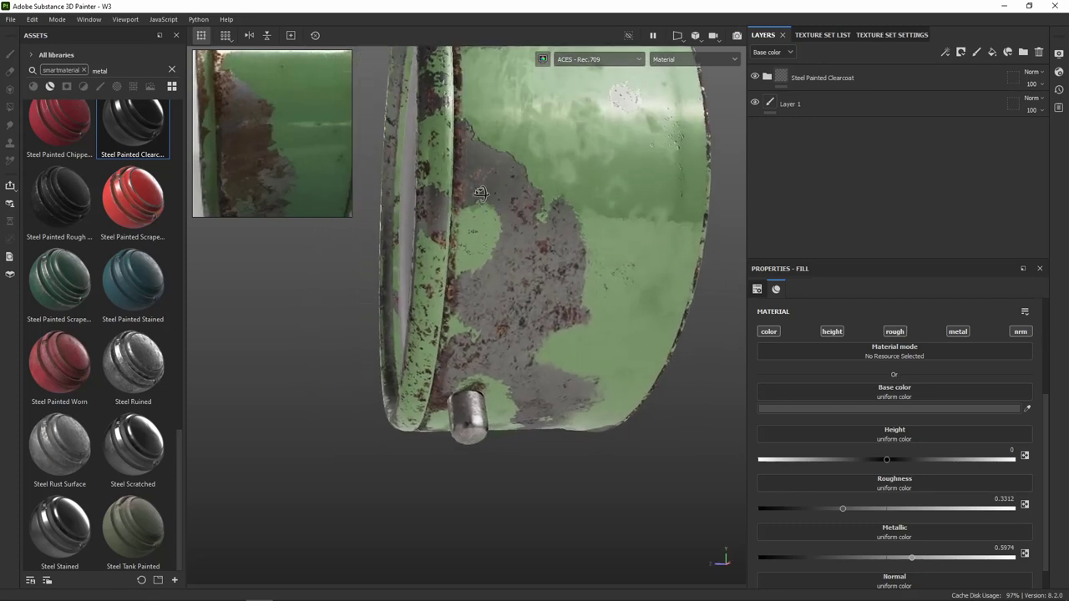
scroll(536, 280, down, 2)
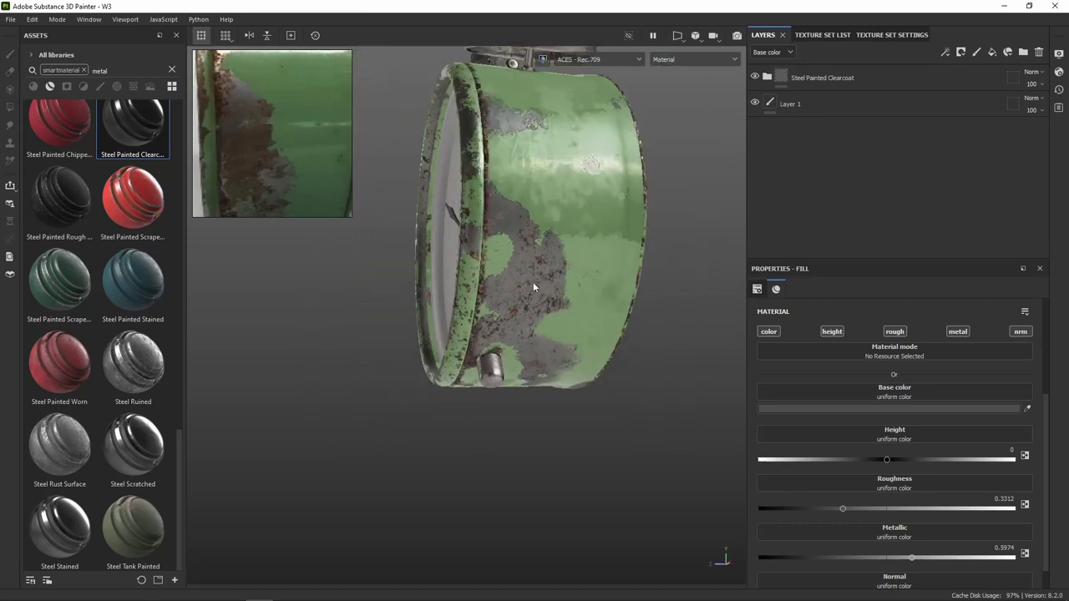
mouse_move(531, 275)
alt+mouse_down()
mouse_move(512, 292)
mouse_move(561, 308)
alt+mouse_up()
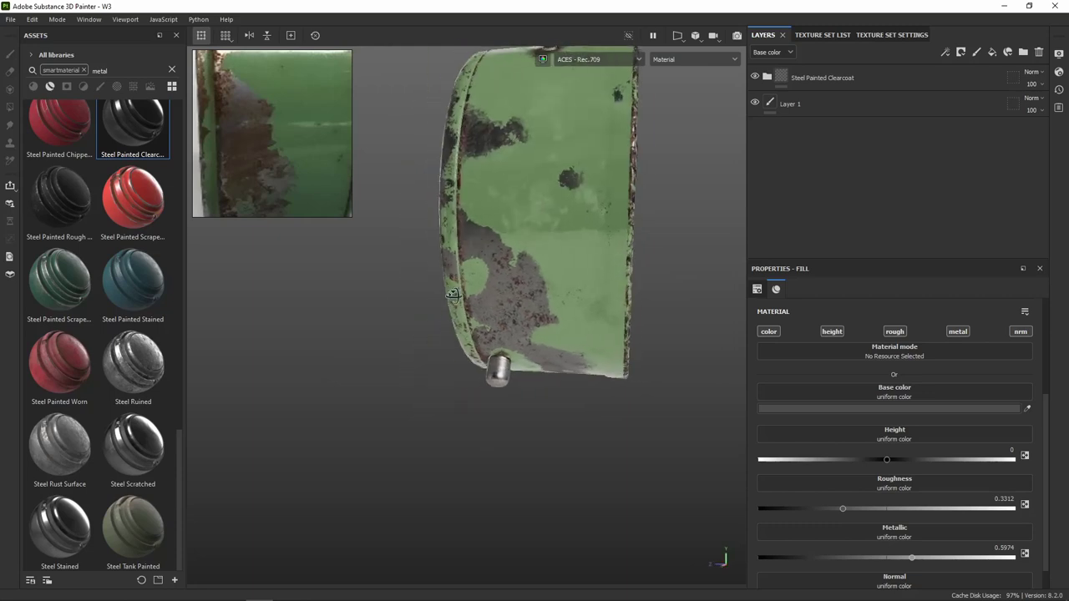
scroll(532, 279, down, 2)
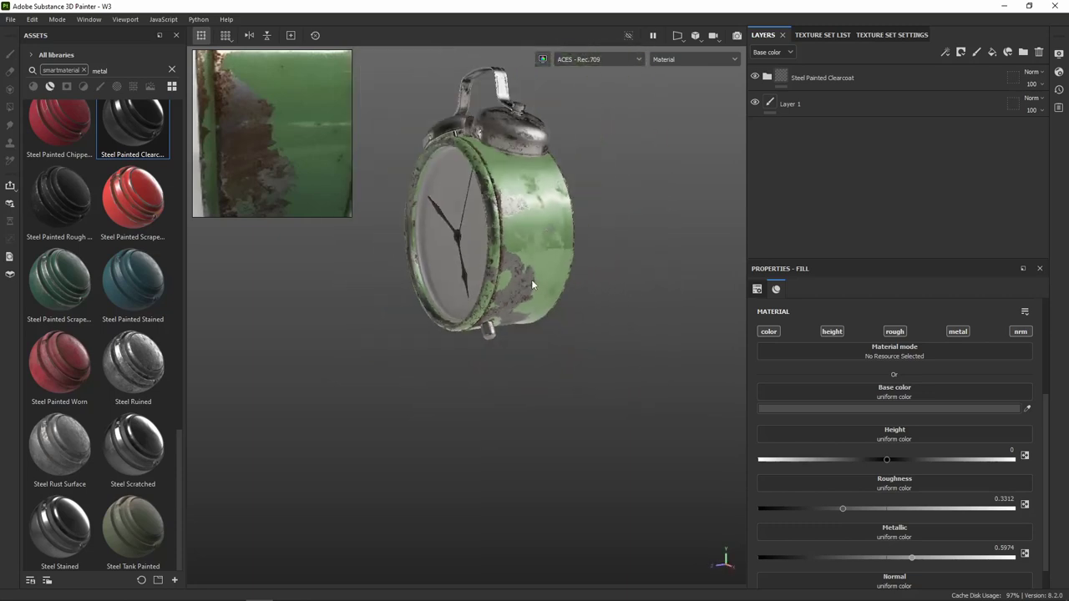
alt+drag(531, 279, 530, 368)
scroll(510, 362, up, 2)
scroll(510, 363, up, 2)
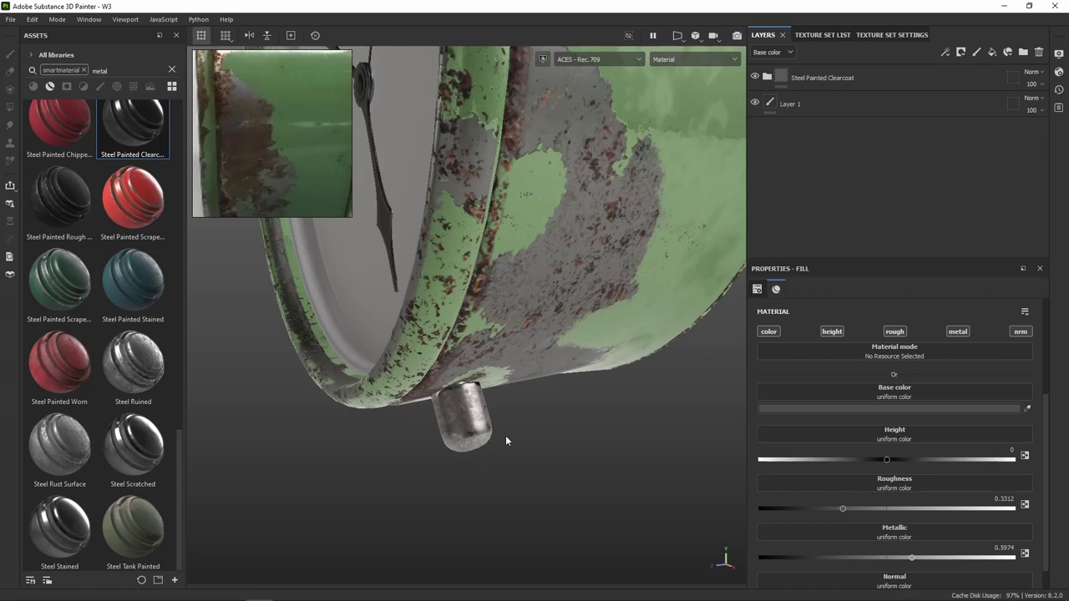
scroll(528, 339, down, 2)
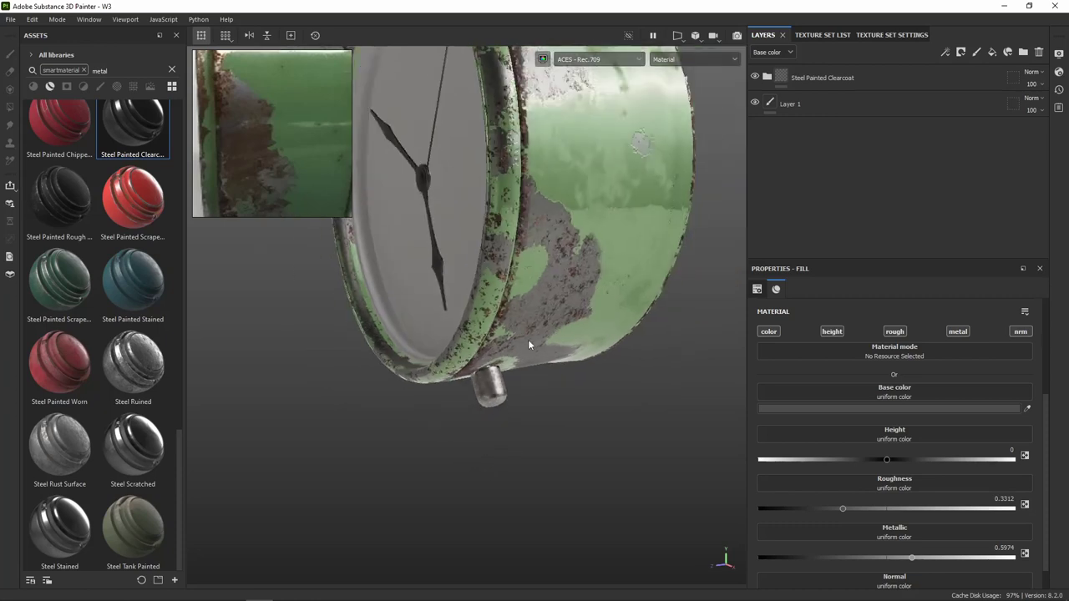
scroll(528, 339, down, 2)
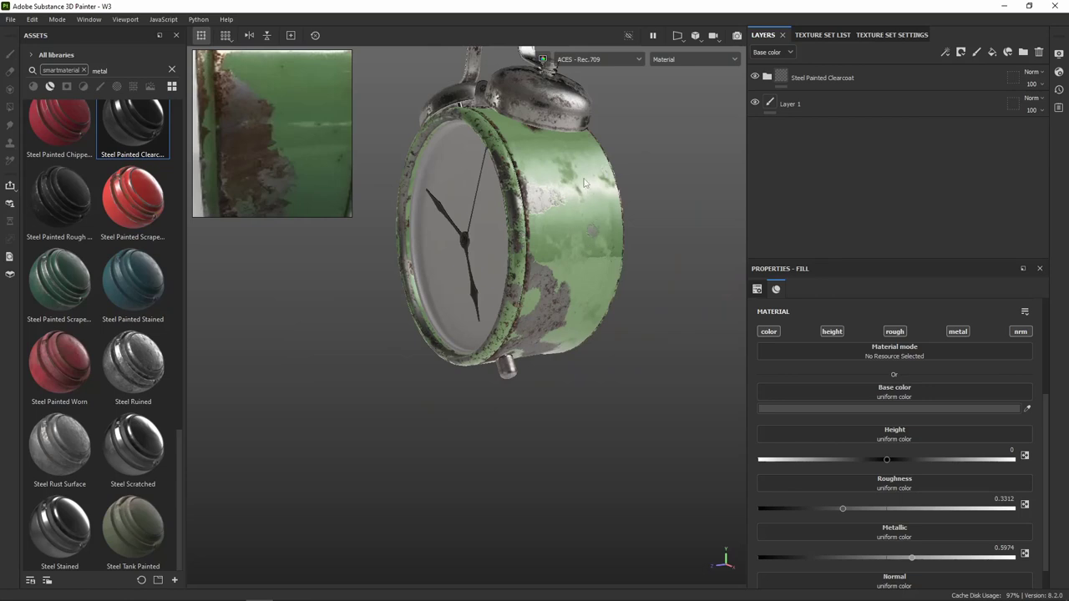
mouse_move(597, 199)
alt+mouse_down()
mouse_move(520, 229)
mouse_move(524, 278)
mouse_move(275, 255)
mouse_move(635, 255)
mouse_move(590, 201)
mouse_move(535, 194)
alt+mouse_up()
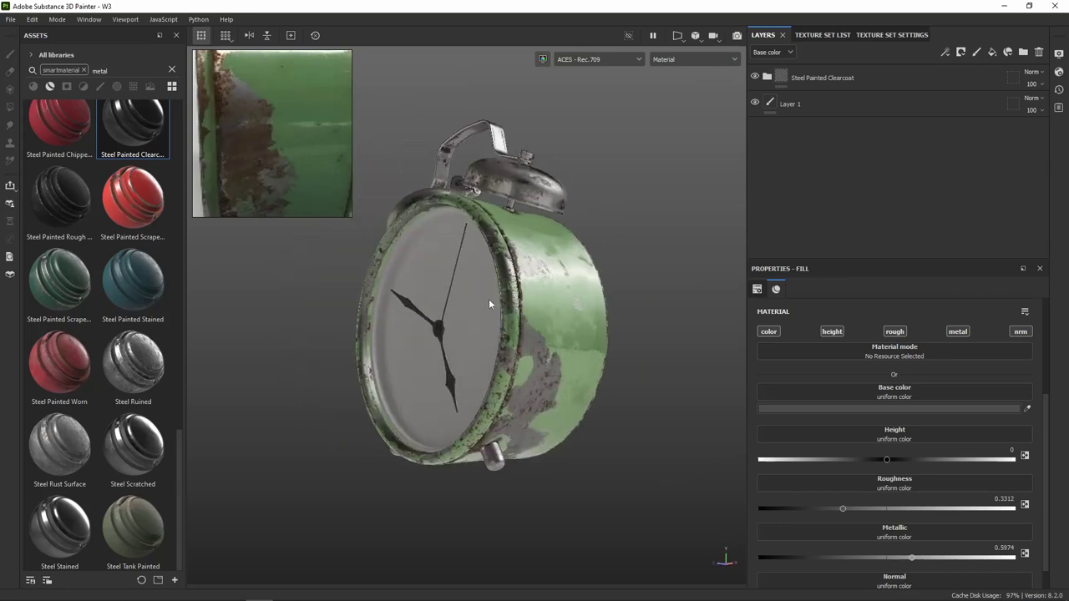
scroll(515, 291, down, 3)
scroll(516, 291, up, 3)
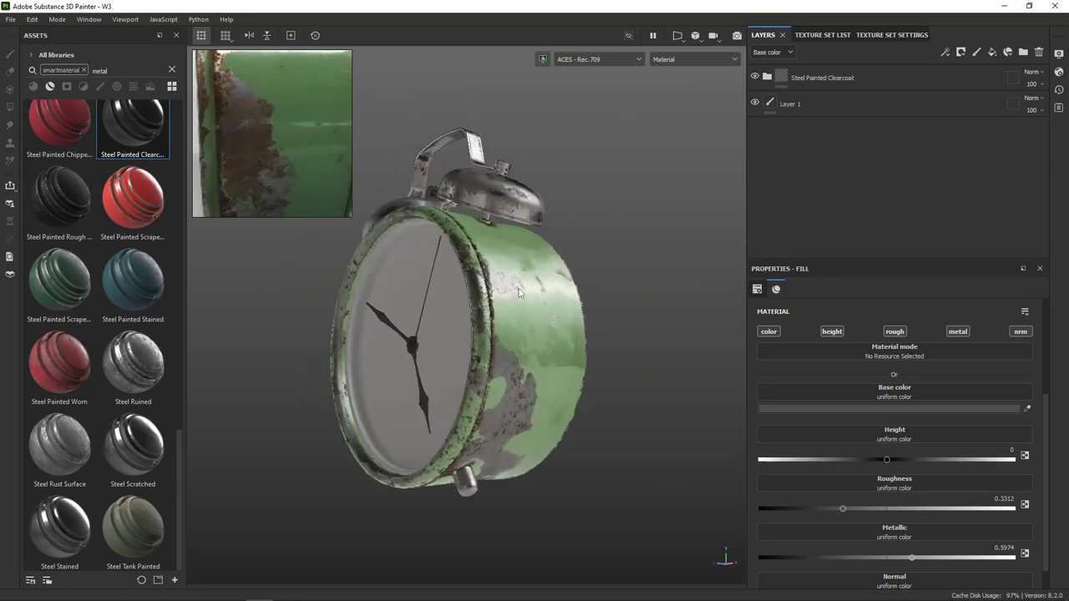
mouse_move(541, 322)
alt+mouse_down()
mouse_move(526, 342)
mouse_move(557, 324)
alt+mouse_up()
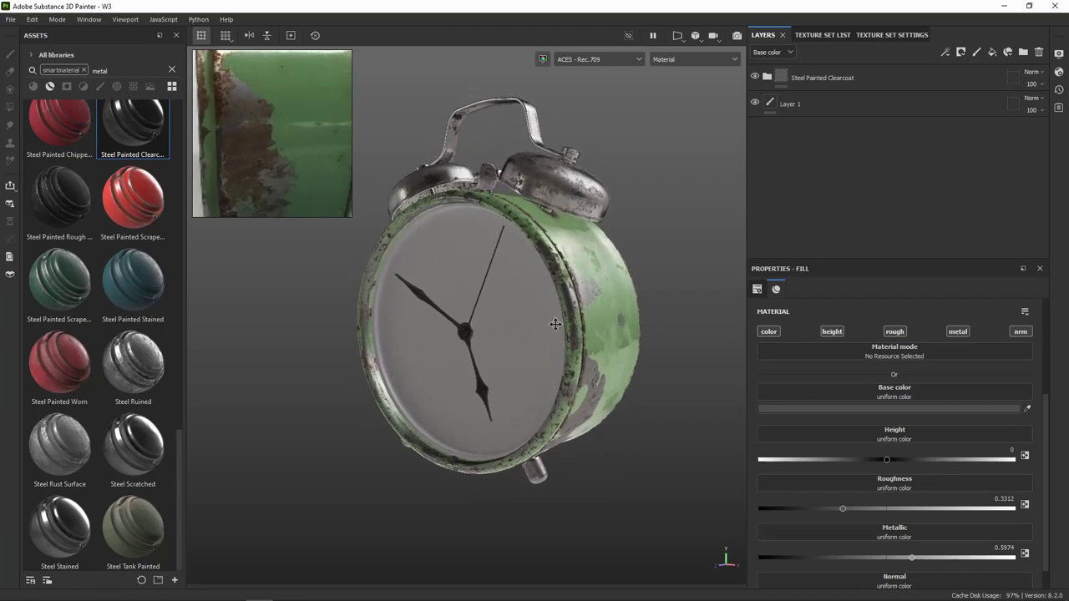